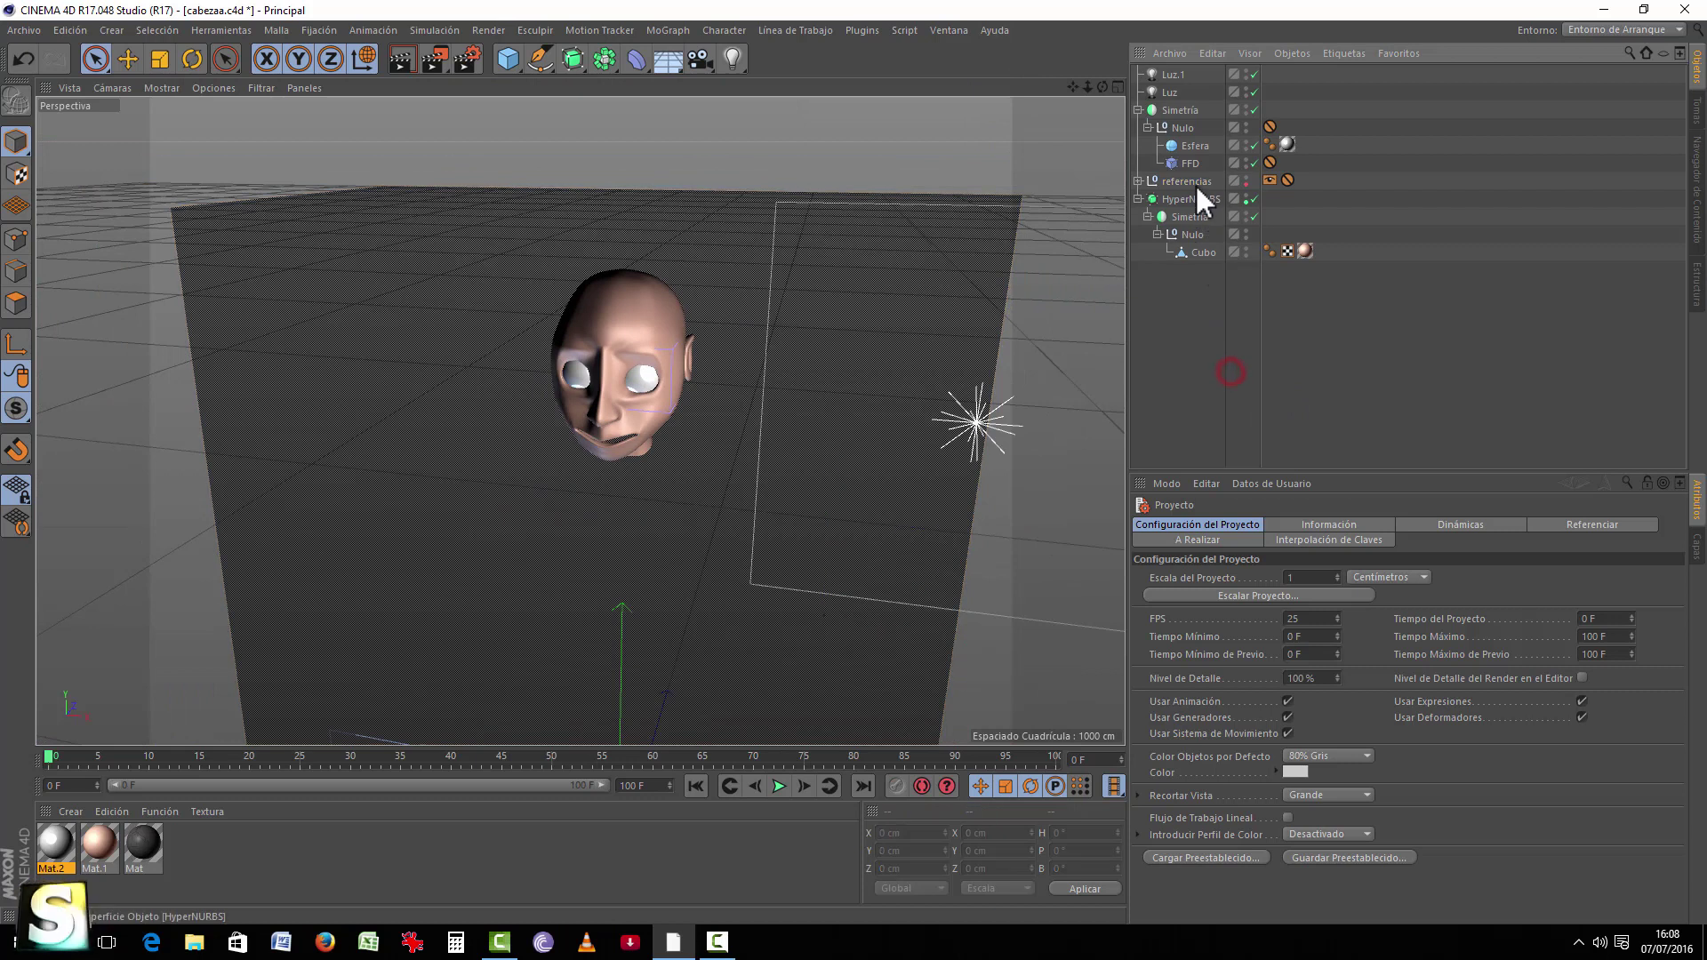
# Step: Delete the referencias object from the scene
pyautogui.click(1197, 183)
pyautogui.press('Delete')
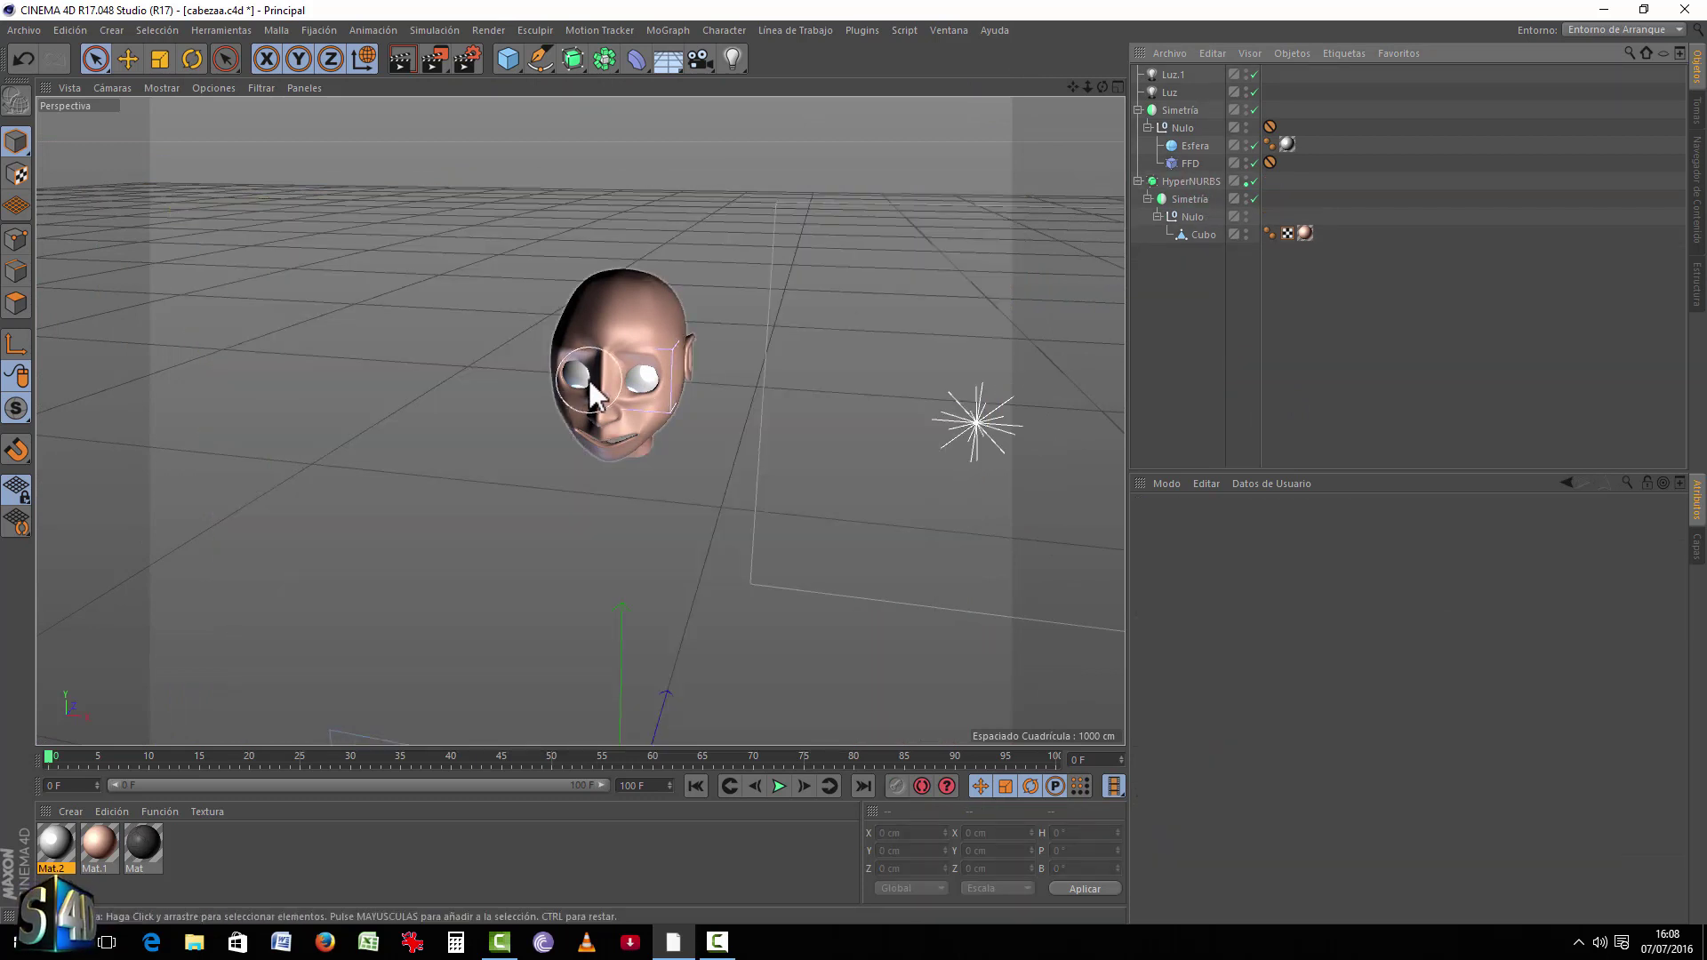
pyautogui.scroll(6, 591, 390)
pyautogui.scroll(-2, 591, 390)
pyautogui.keyDown('alt'); pyautogui.moveTo(706, 299); pyautogui.dragTo(660, 346); pyautogui.keyUp('alt')
pyautogui.scroll(4, 658, 343)
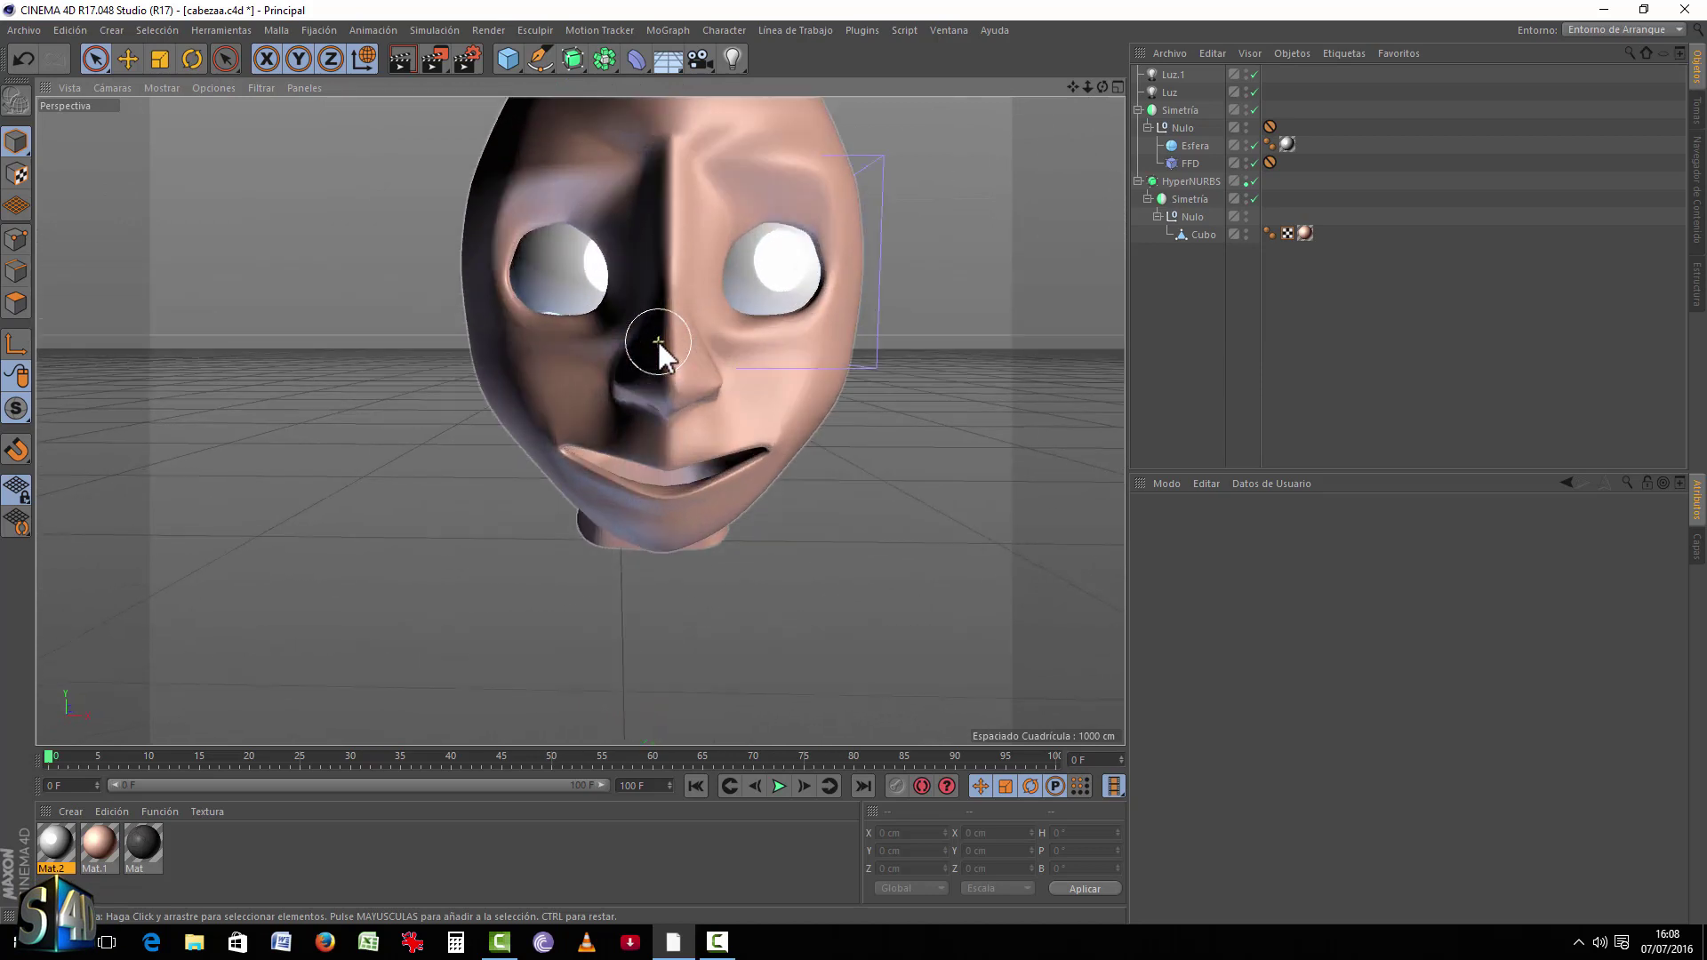
# Step: Temporarily disable HyperNURBS and its nested Simetría to examine the underlying half-head mesh, and re-enable both
pyautogui.click(1253, 181)
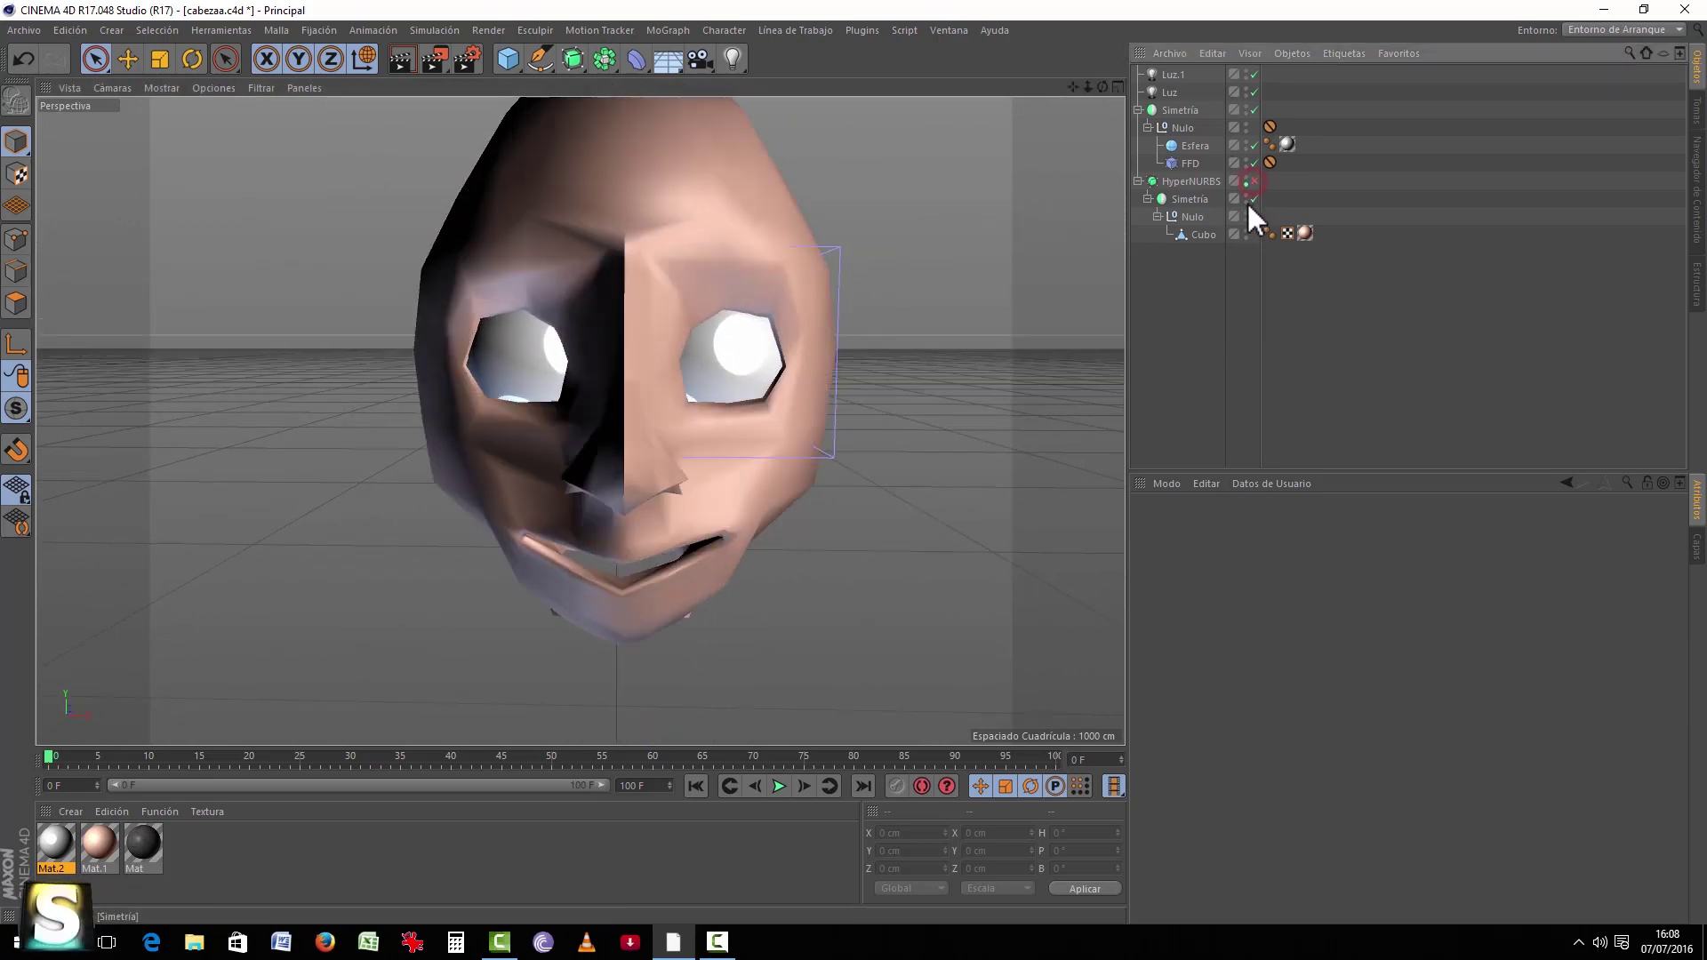
pyautogui.click(1253, 199)
pyautogui.keyDown('alt'); pyautogui.moveTo(1113, 255); pyautogui.dragTo(983, 290); pyautogui.keyUp('alt')
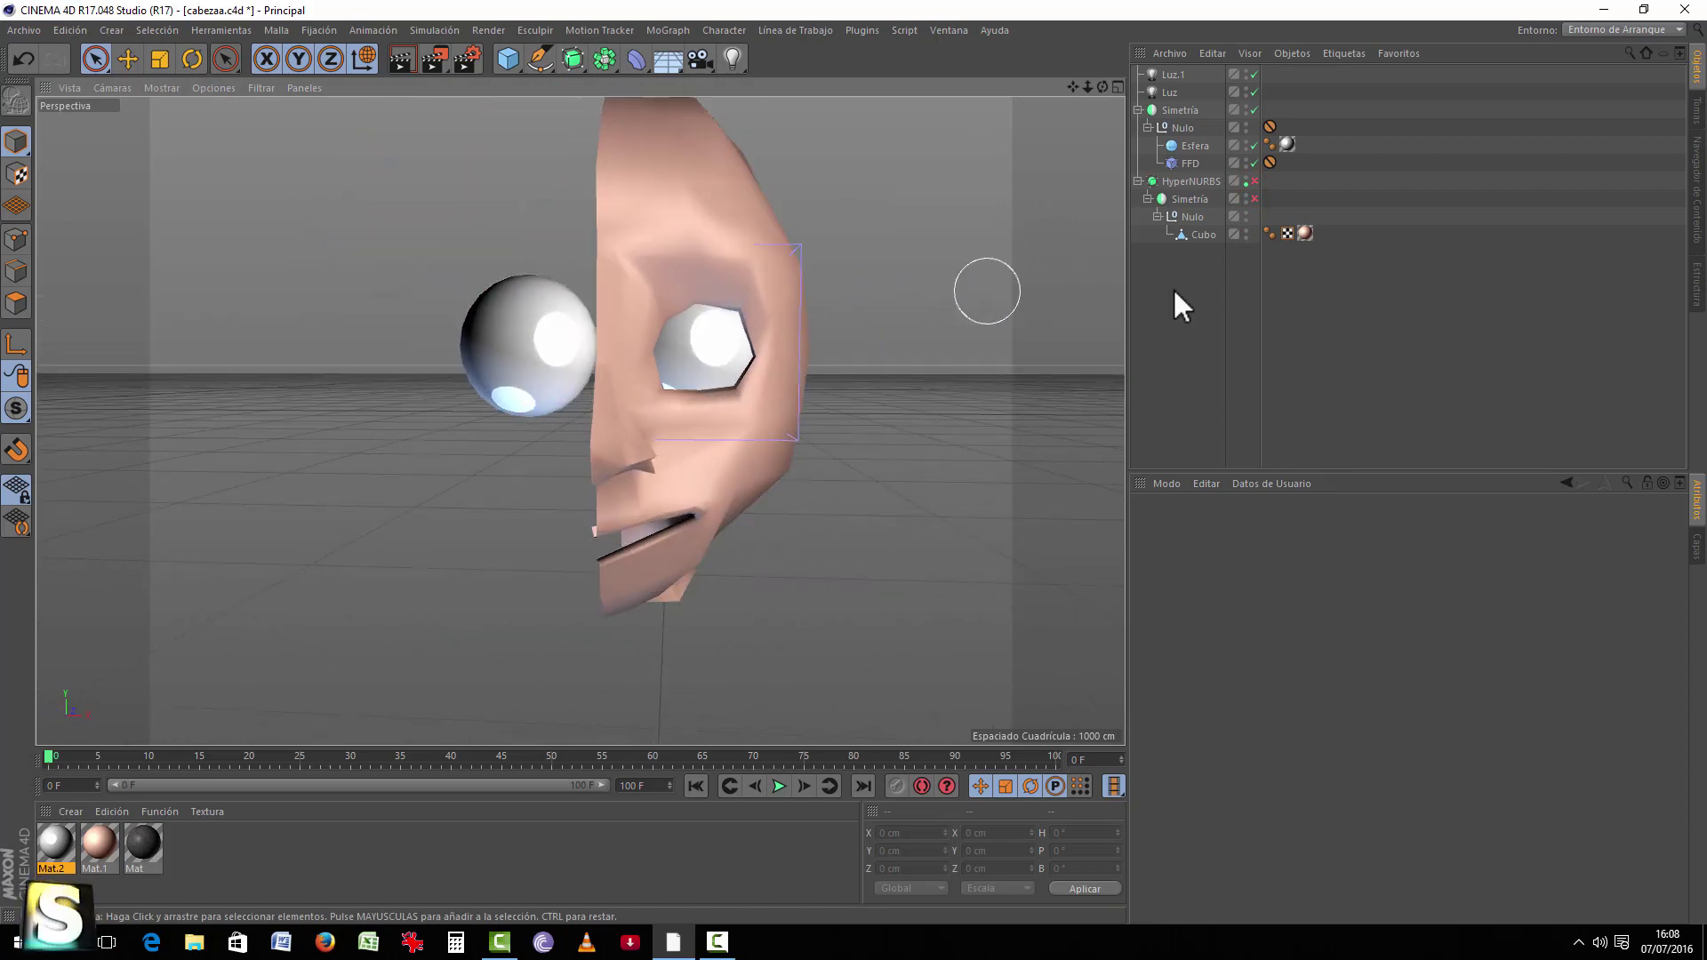
pyautogui.click(1255, 197)
pyautogui.click(1254, 181)
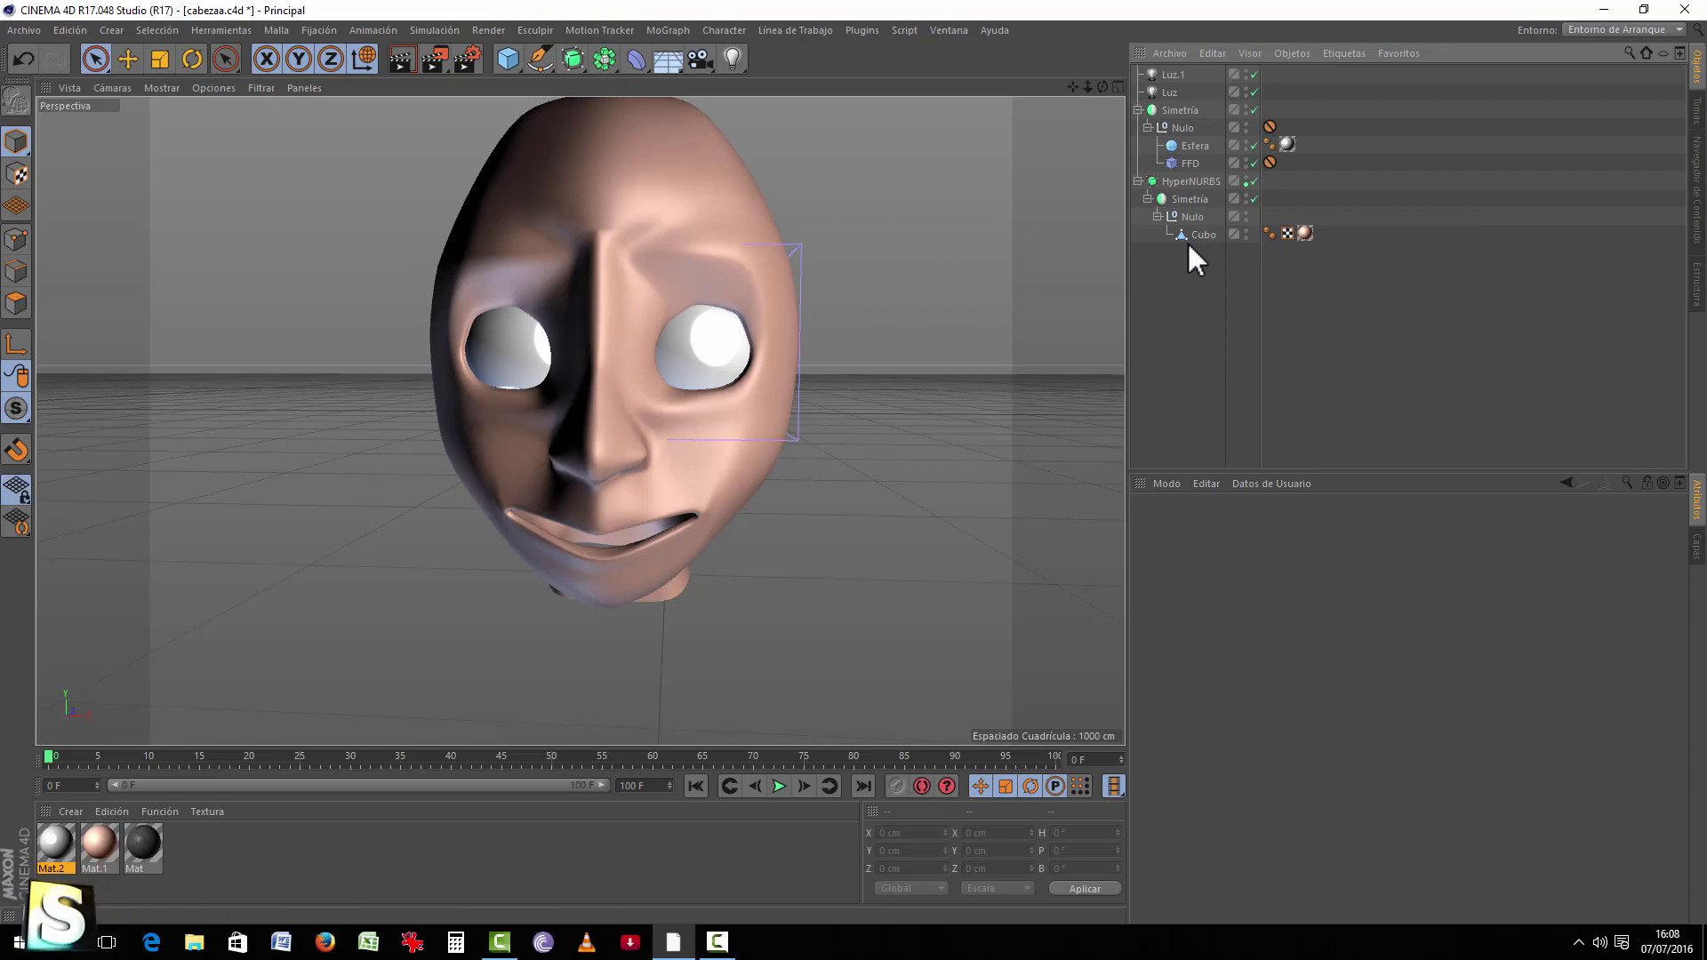
# Step: Convert the eyes' Simetría to an editable object and delete the second Nulo with its FFD child
pyautogui.click(1182, 114)
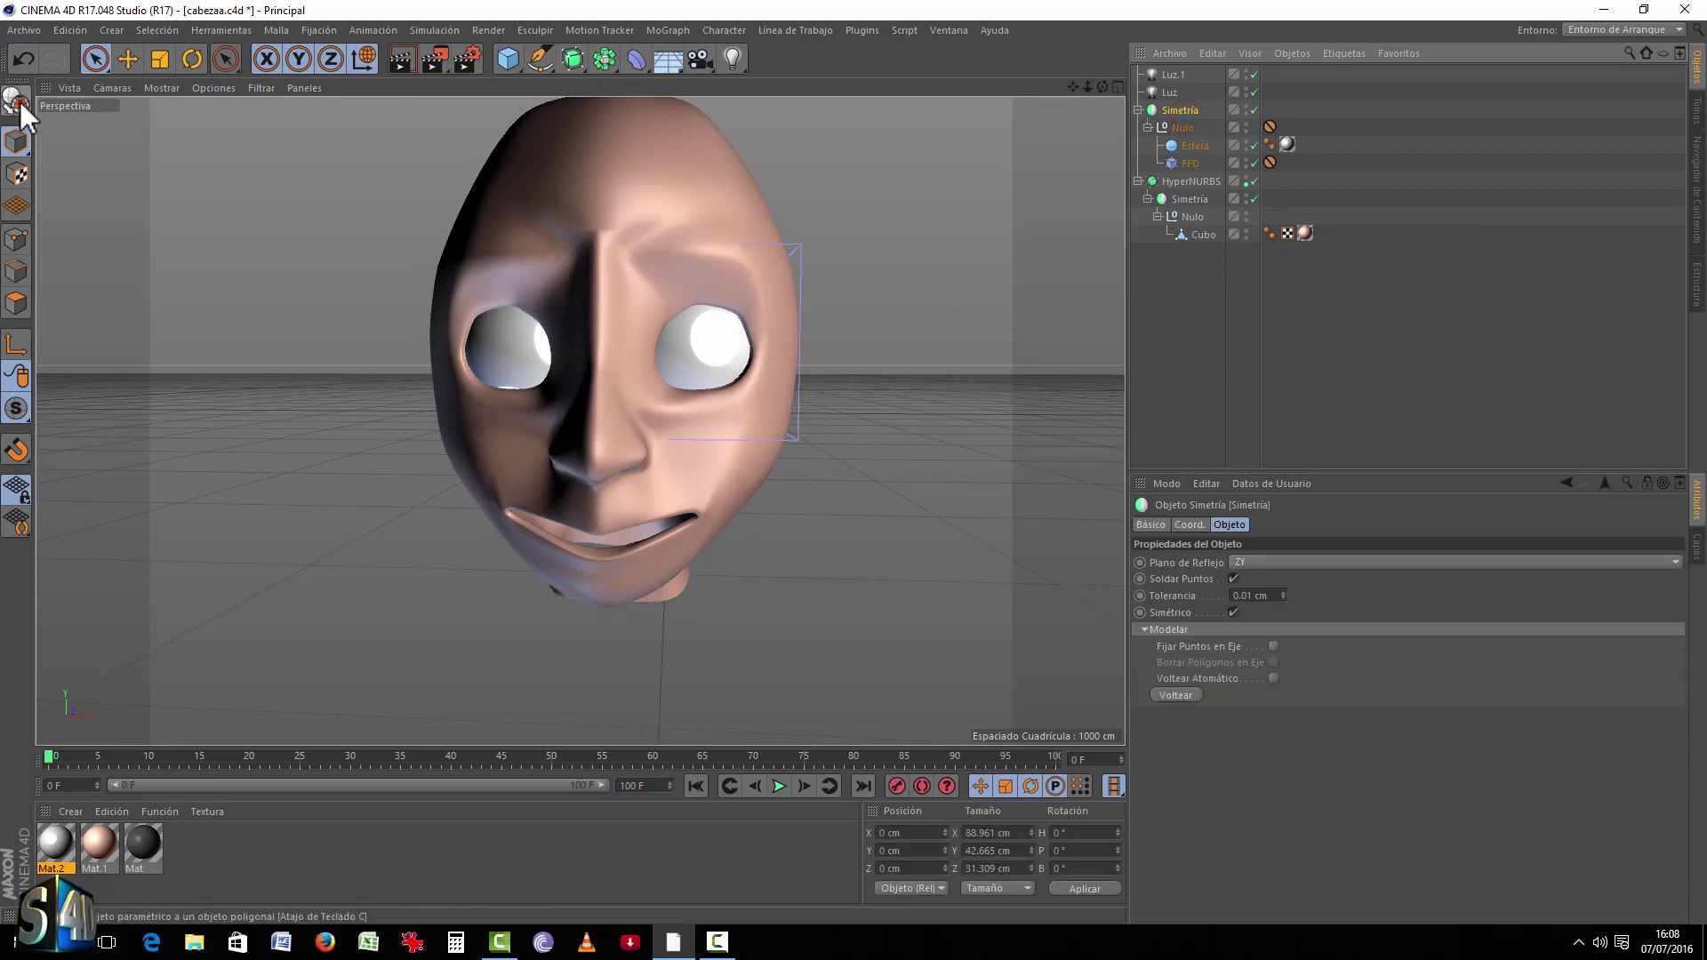
pyautogui.click(16, 101)
pyautogui.click(1139, 109)
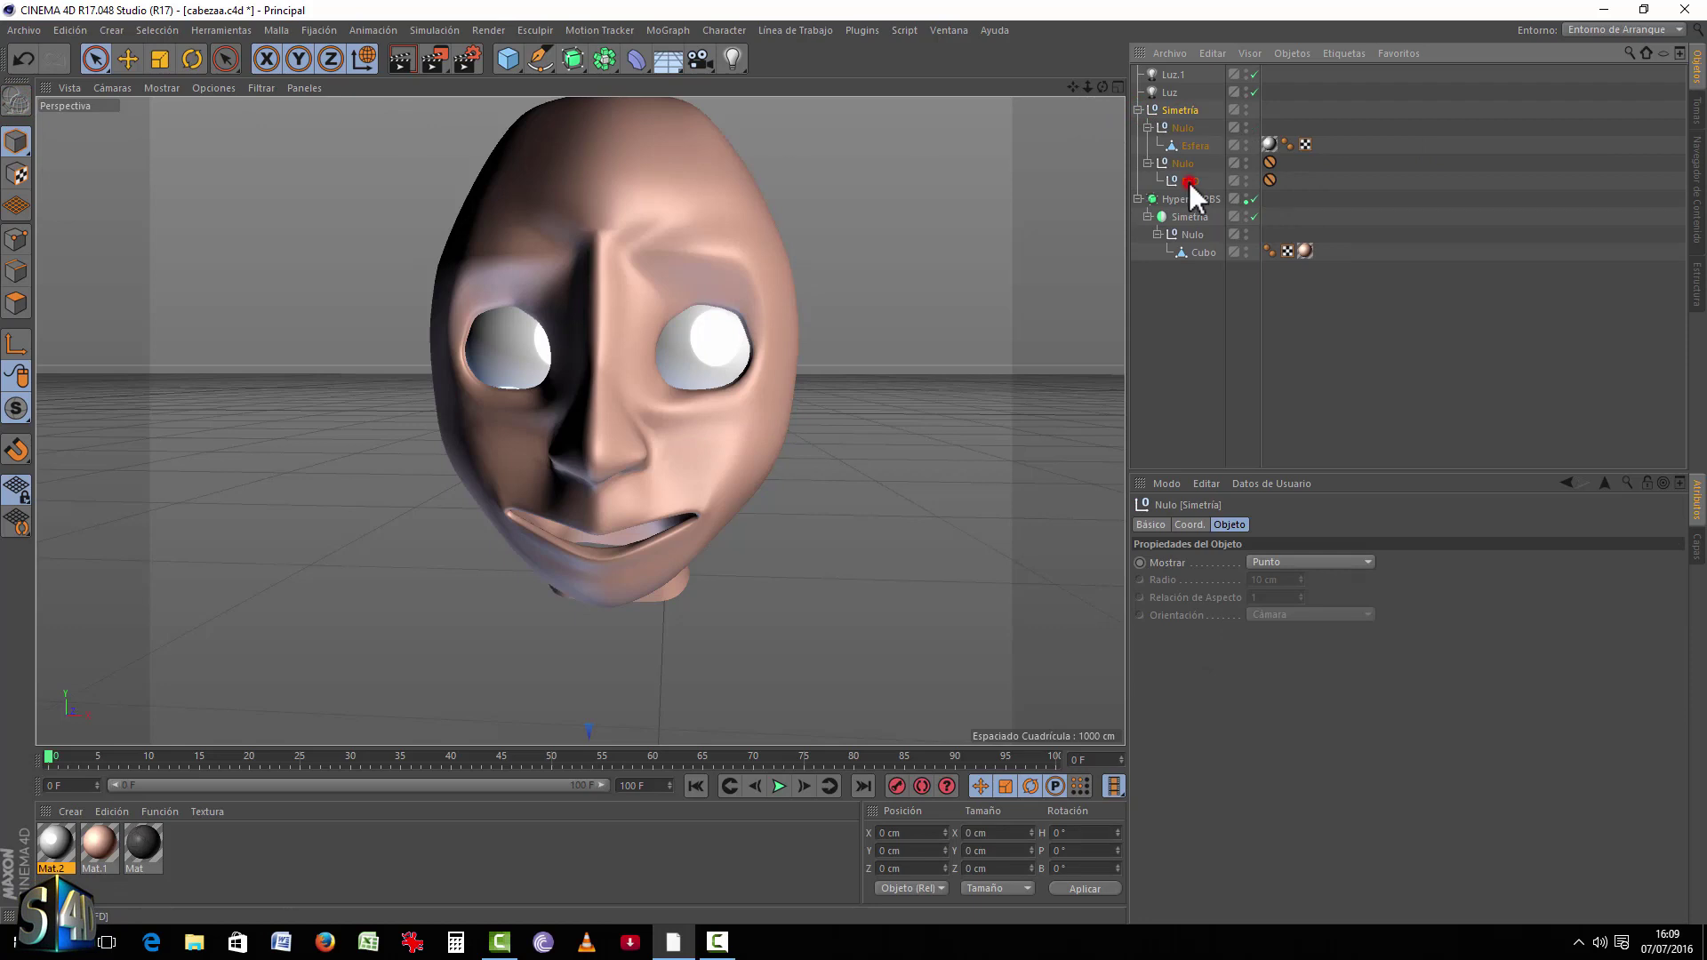
pyautogui.click(1188, 179)
pyautogui.click(1186, 164)
pyautogui.press('Delete')
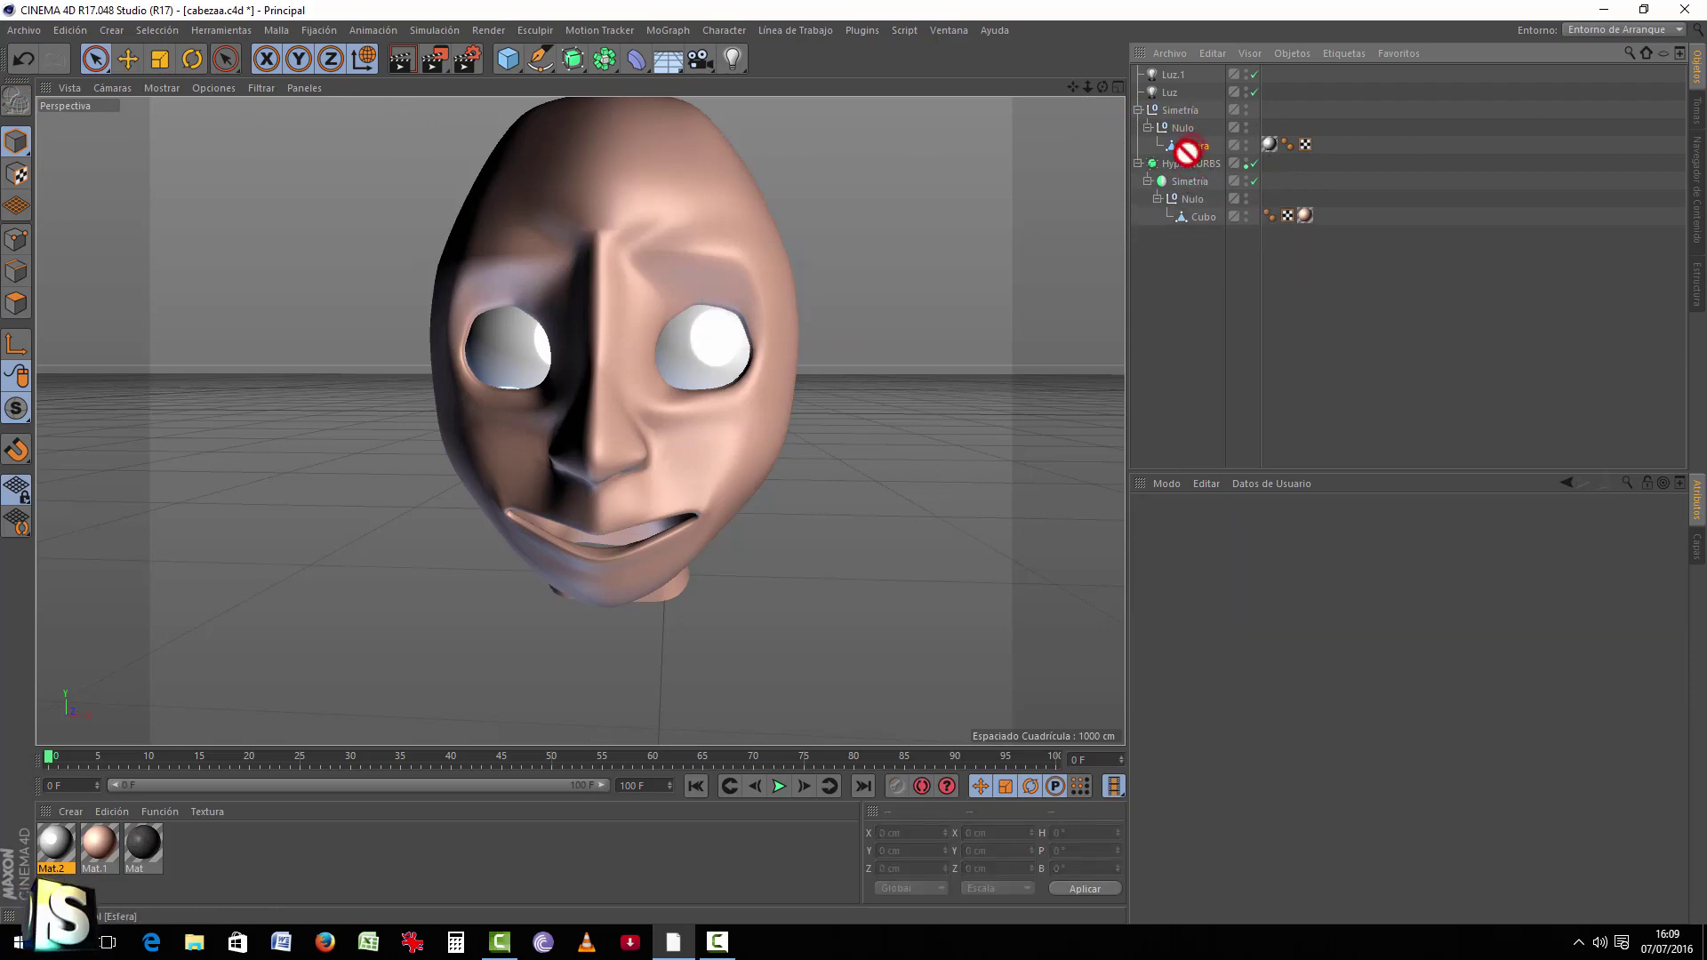
# Step: Move Esfera out of its parent group and delete the emptied Nulo and Simetría objects
pyautogui.moveTo(1186, 157); pyautogui.dragTo(1184, 155)
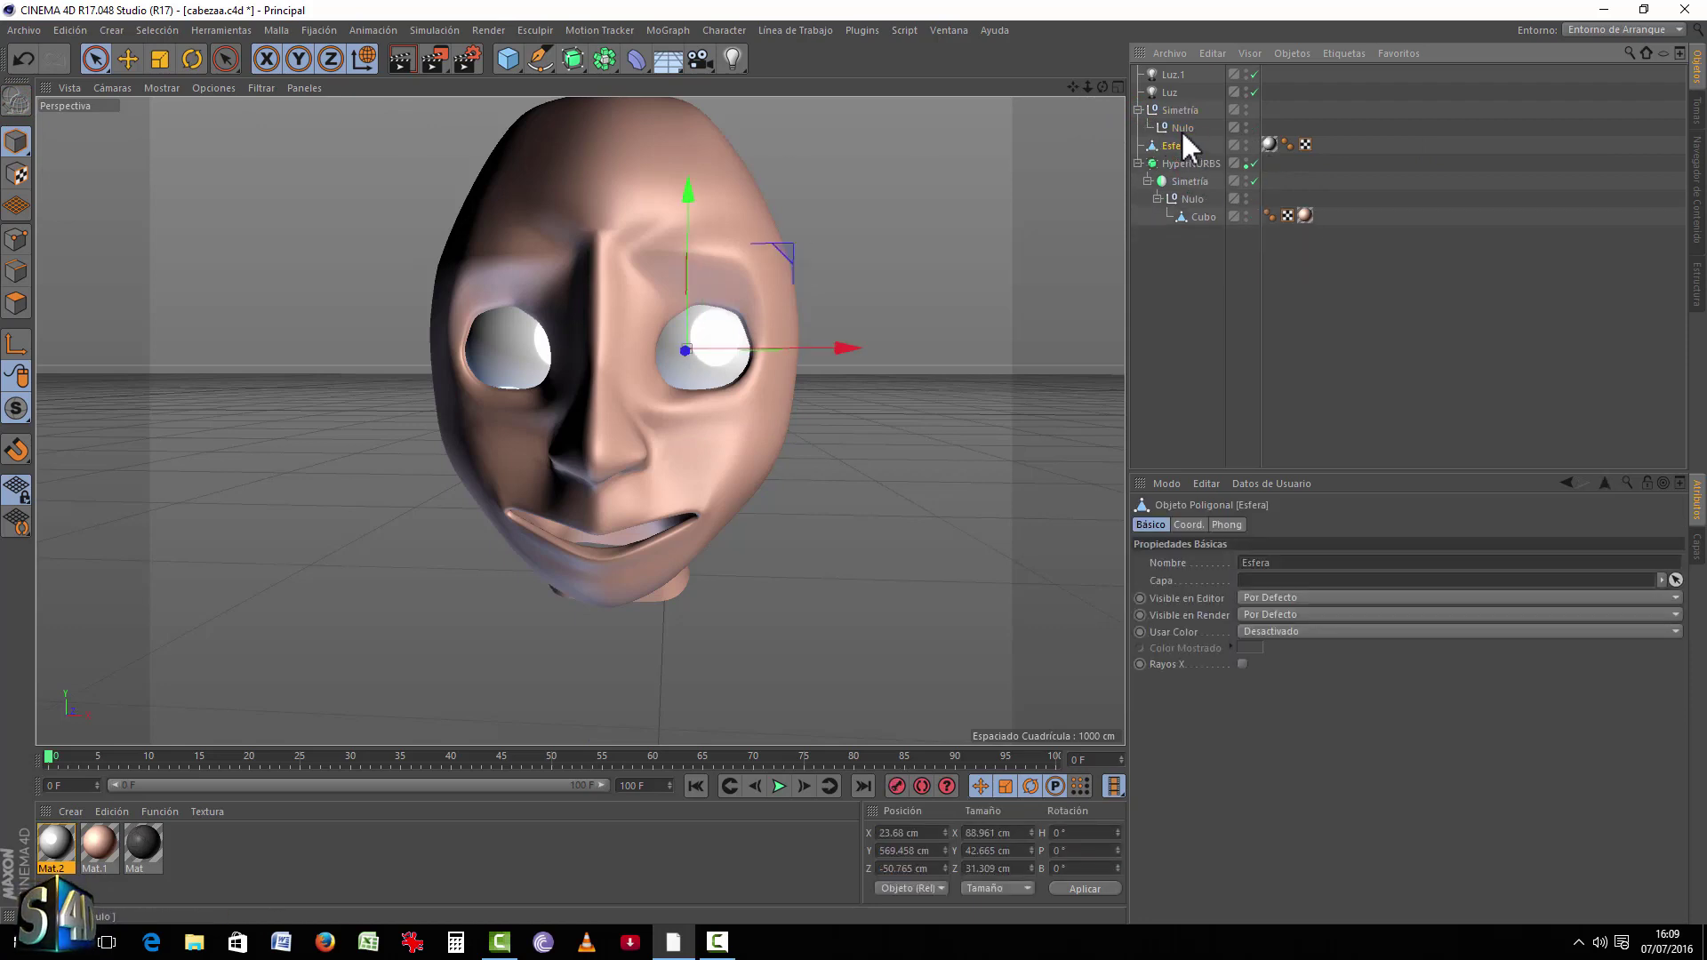
pyautogui.click(1183, 130)
pyautogui.press('Delete')
pyautogui.click(1186, 109)
pyautogui.press('Delete')
# Step: Hide Esfera, Luz and Luz.1 so only the head is shown
pyautogui.click(1245, 106)
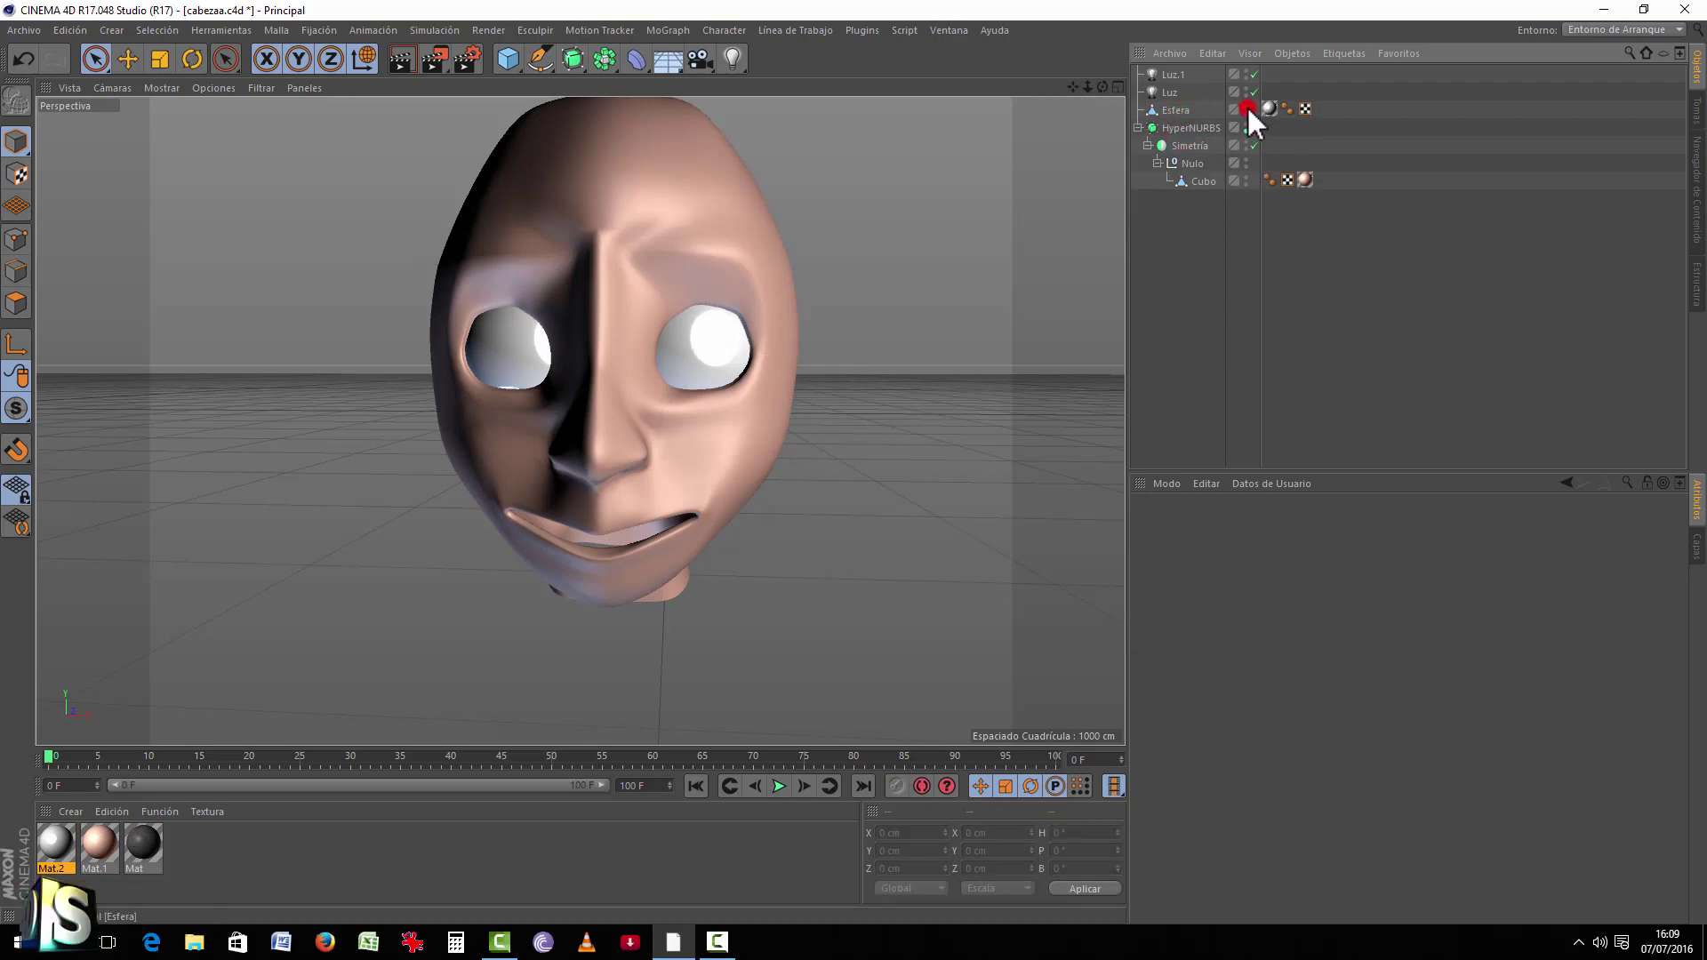
pyautogui.click(1245, 89)
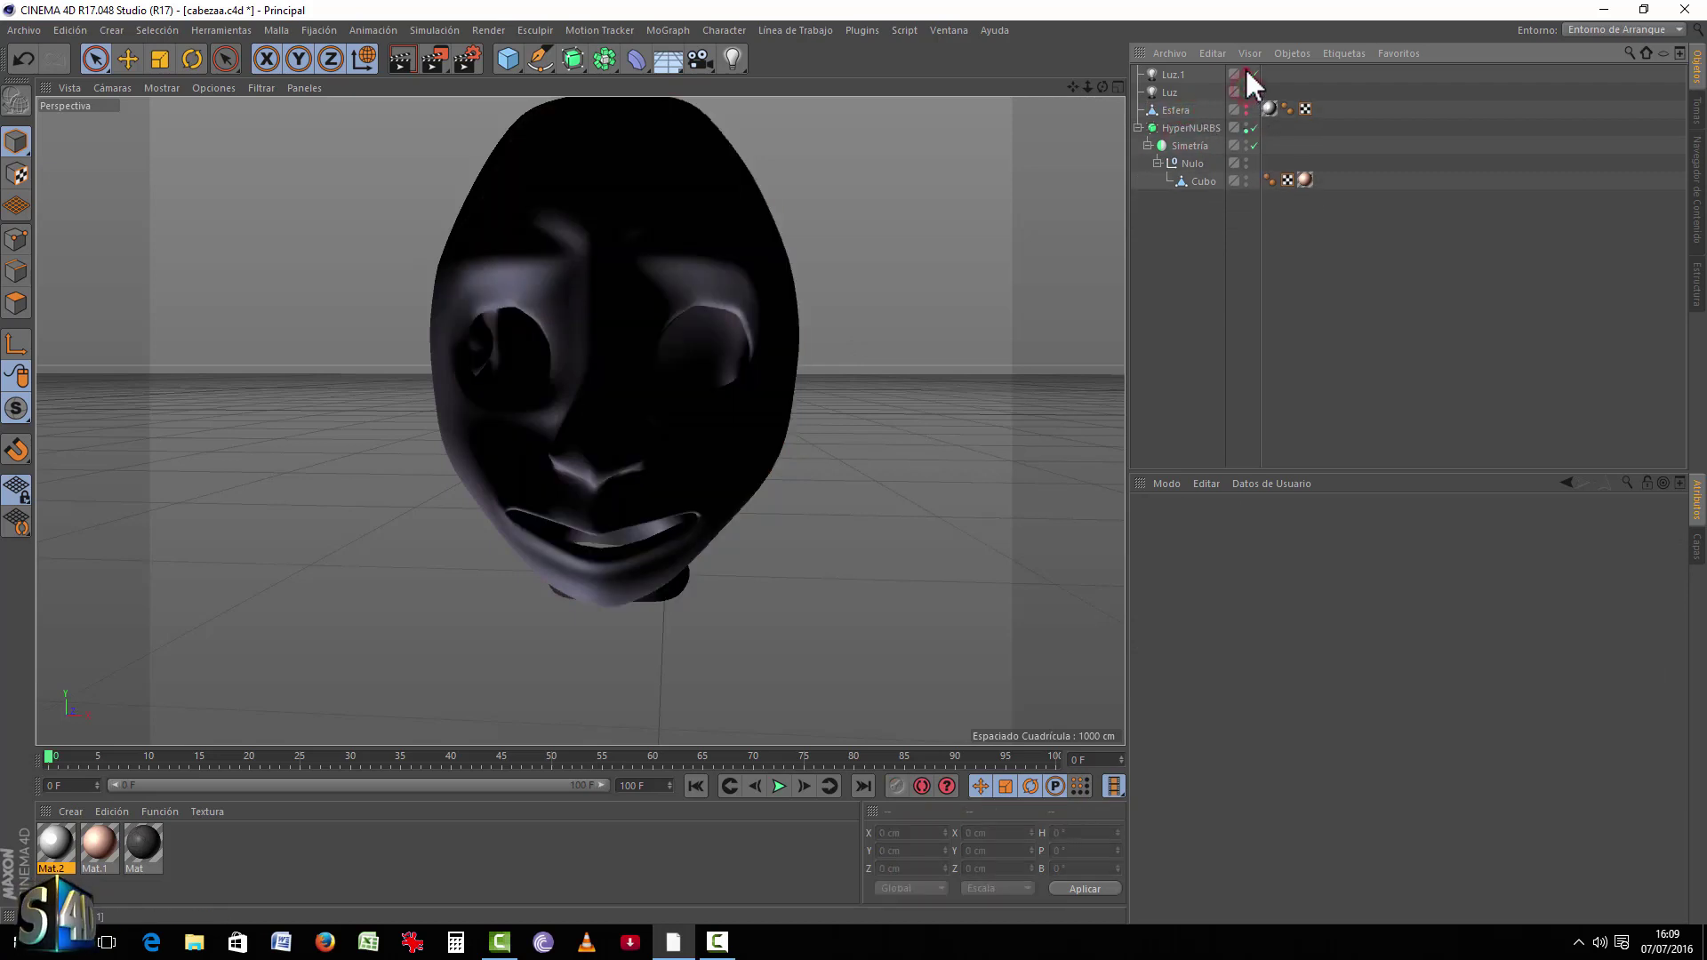
pyautogui.click(1246, 71)
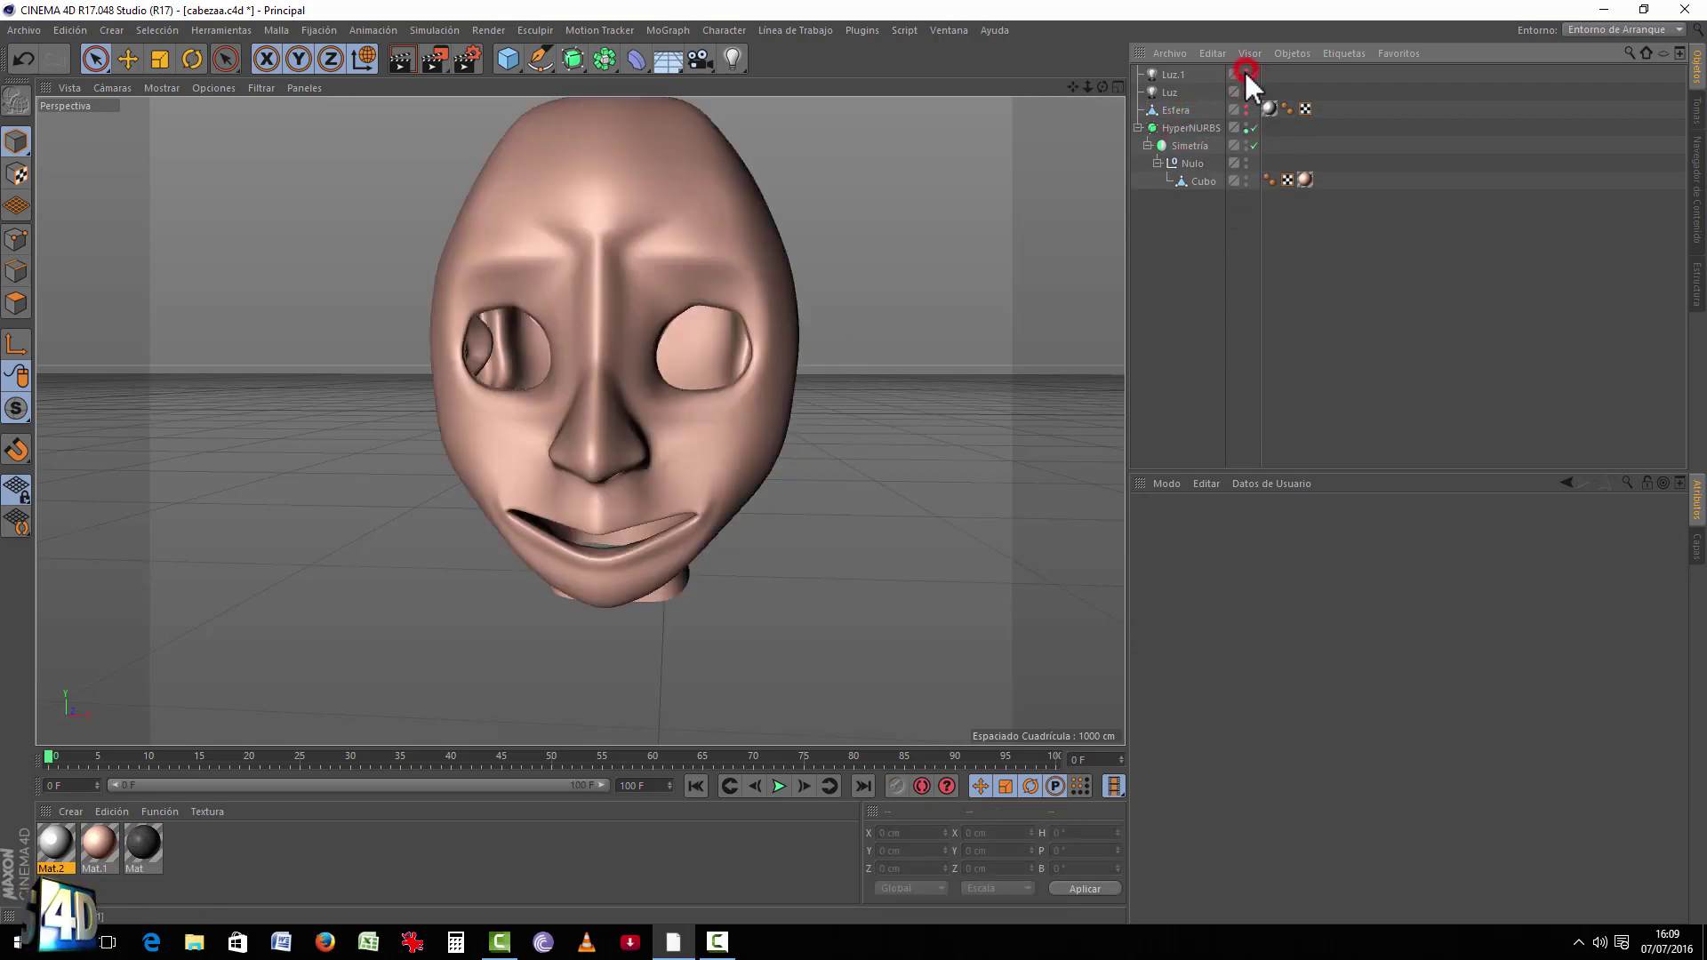
# Step: Convert the head's Simetría to an editable object and move the Cubo mesh out of its hierarchy
pyautogui.click(1184, 147)
pyautogui.click(19, 103)
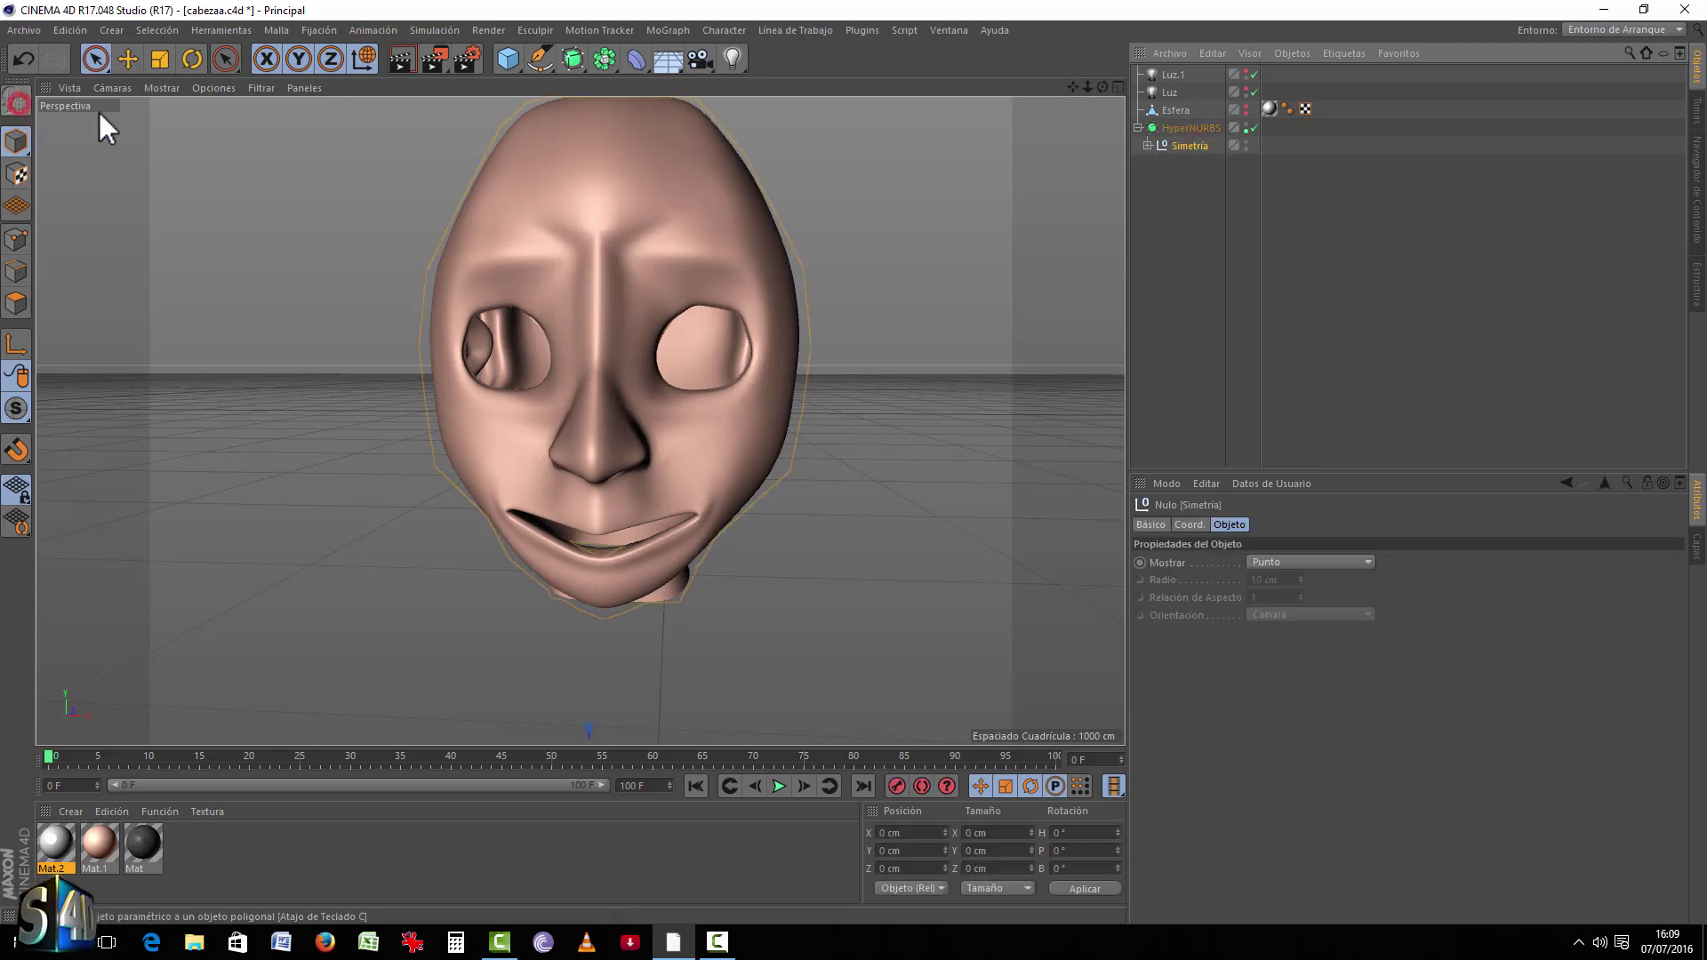
pyautogui.click(1150, 146)
pyautogui.moveTo(1197, 188); pyautogui.dragTo(1177, 183)
# Step: Rename the Cubo head mesh as CARA
pyautogui.doubleClick(1177, 181)
pyautogui.write('CARA')
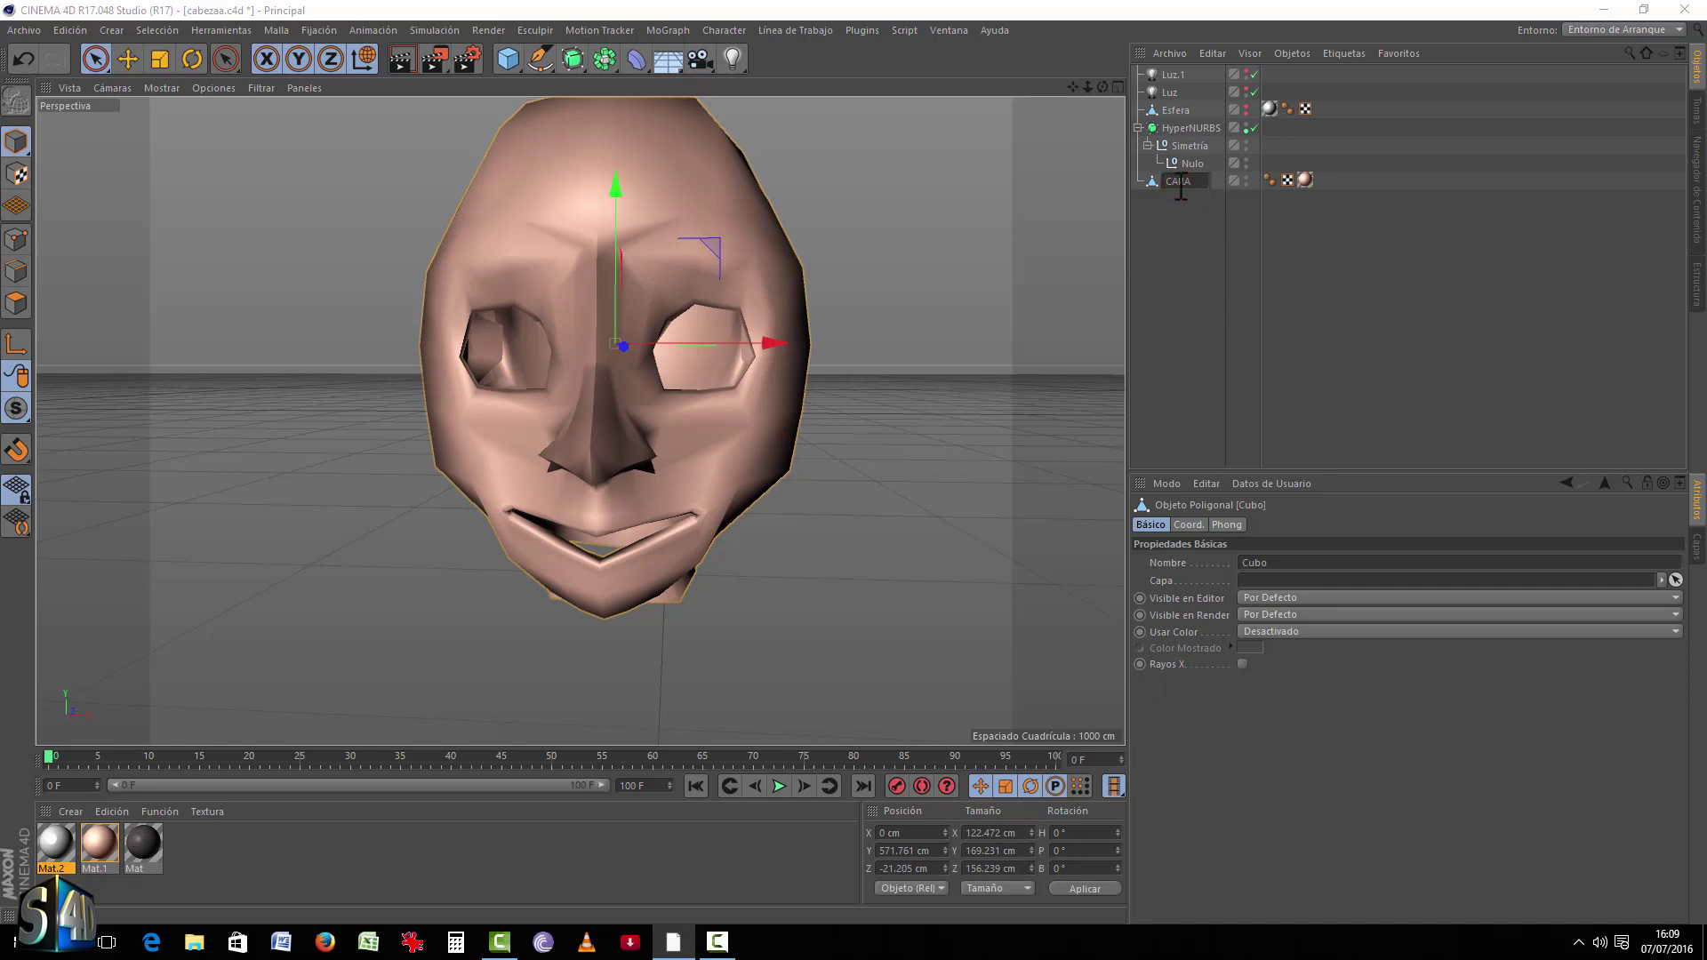
pyautogui.press('Return')
# Step: Delete the empty Nulo and Simetría, and place CARA under HyperNURBS with smoothing enabled
pyautogui.click(1182, 163)
pyautogui.press('Delete')
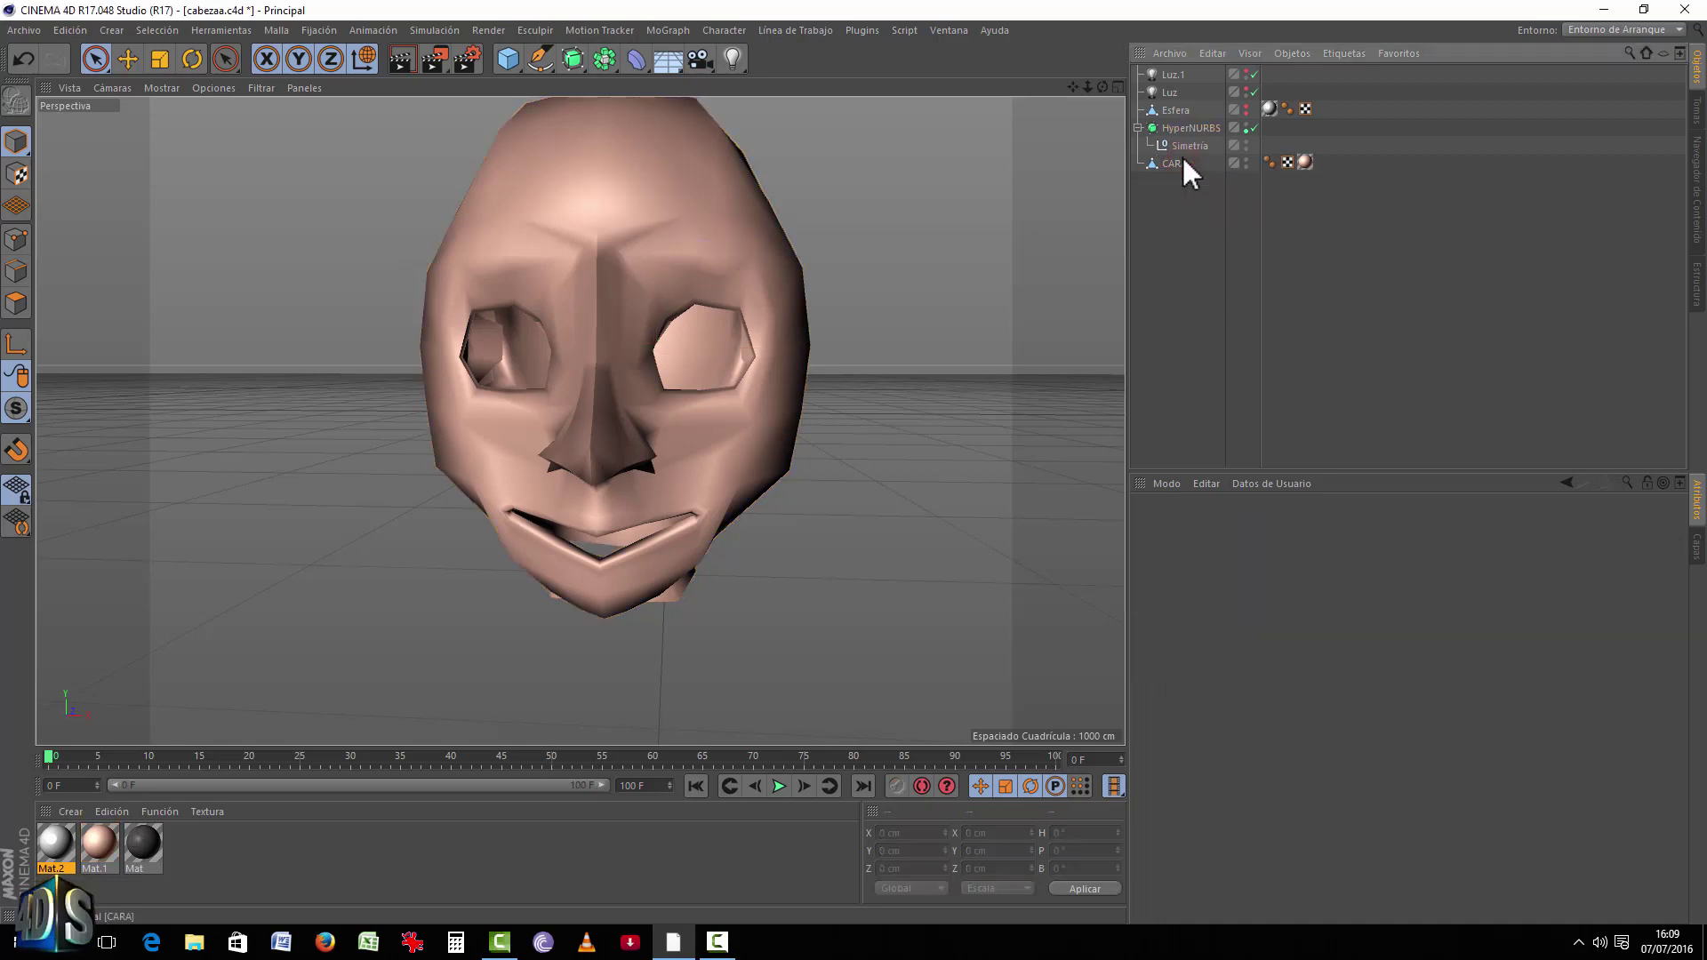
pyautogui.moveTo(1174, 145); pyautogui.dragTo(1179, 129)
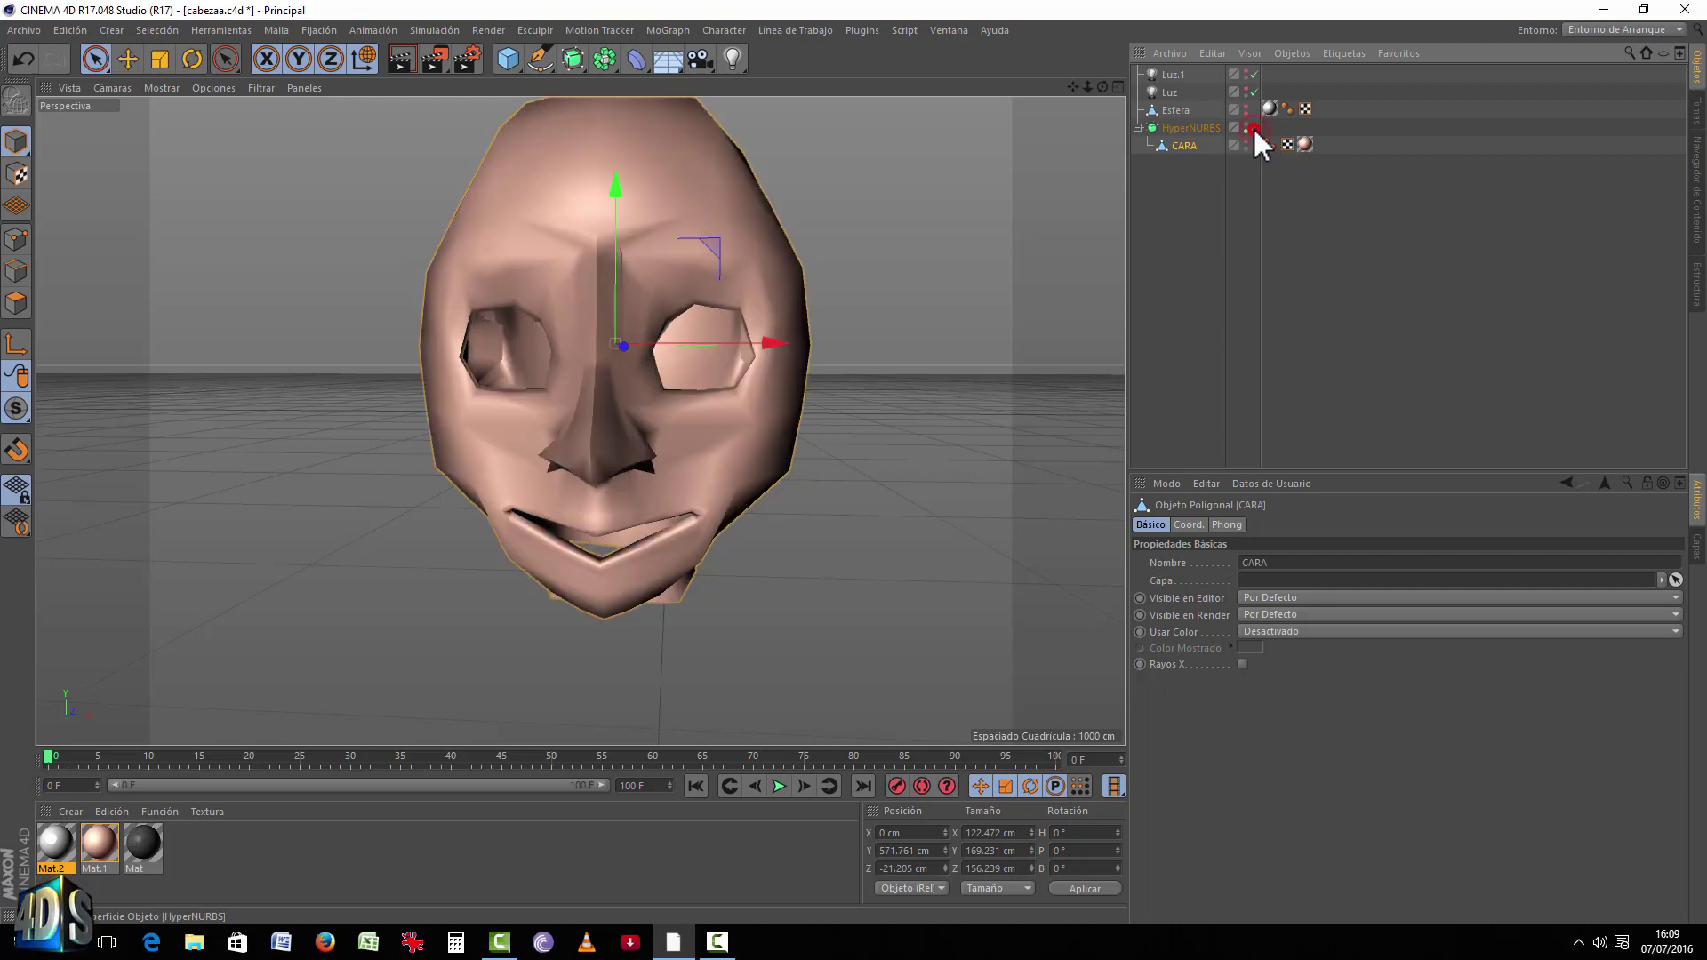
pyautogui.click(1252, 126)
# Step: Delete the dark reference material Mat
pyautogui.keyDown('alt'); pyautogui.moveTo(736, 229); pyautogui.dragTo(541, 226); pyautogui.keyUp('alt')
pyautogui.click(146, 852)
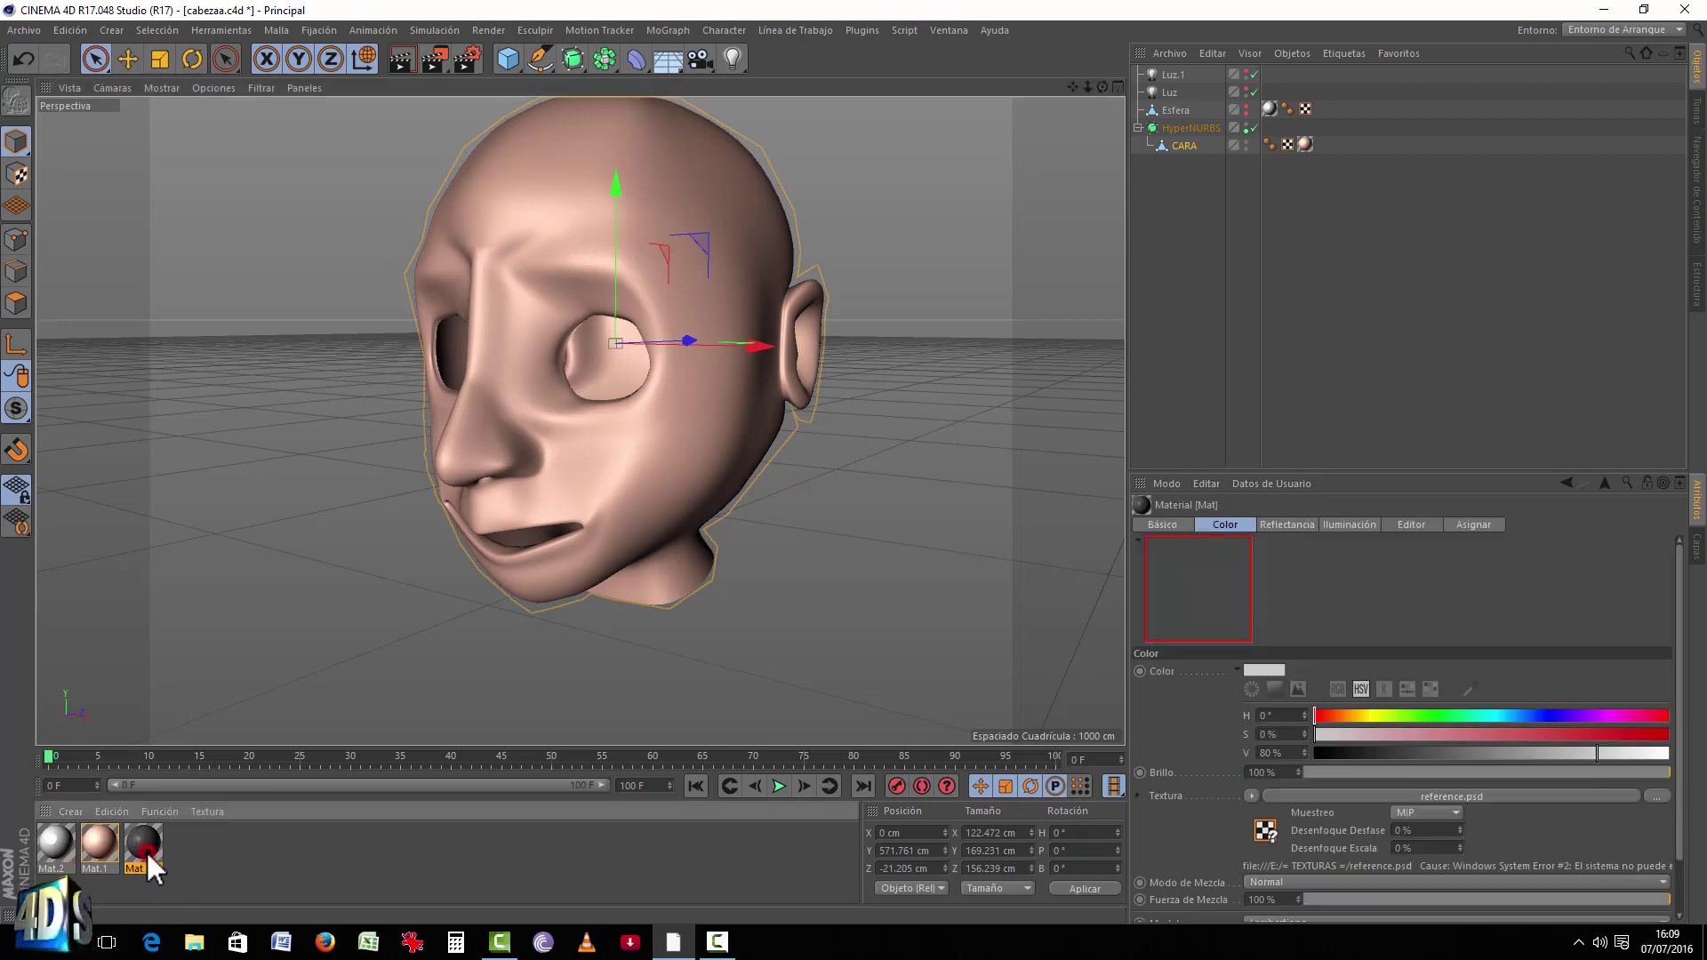
pyautogui.press('Delete')
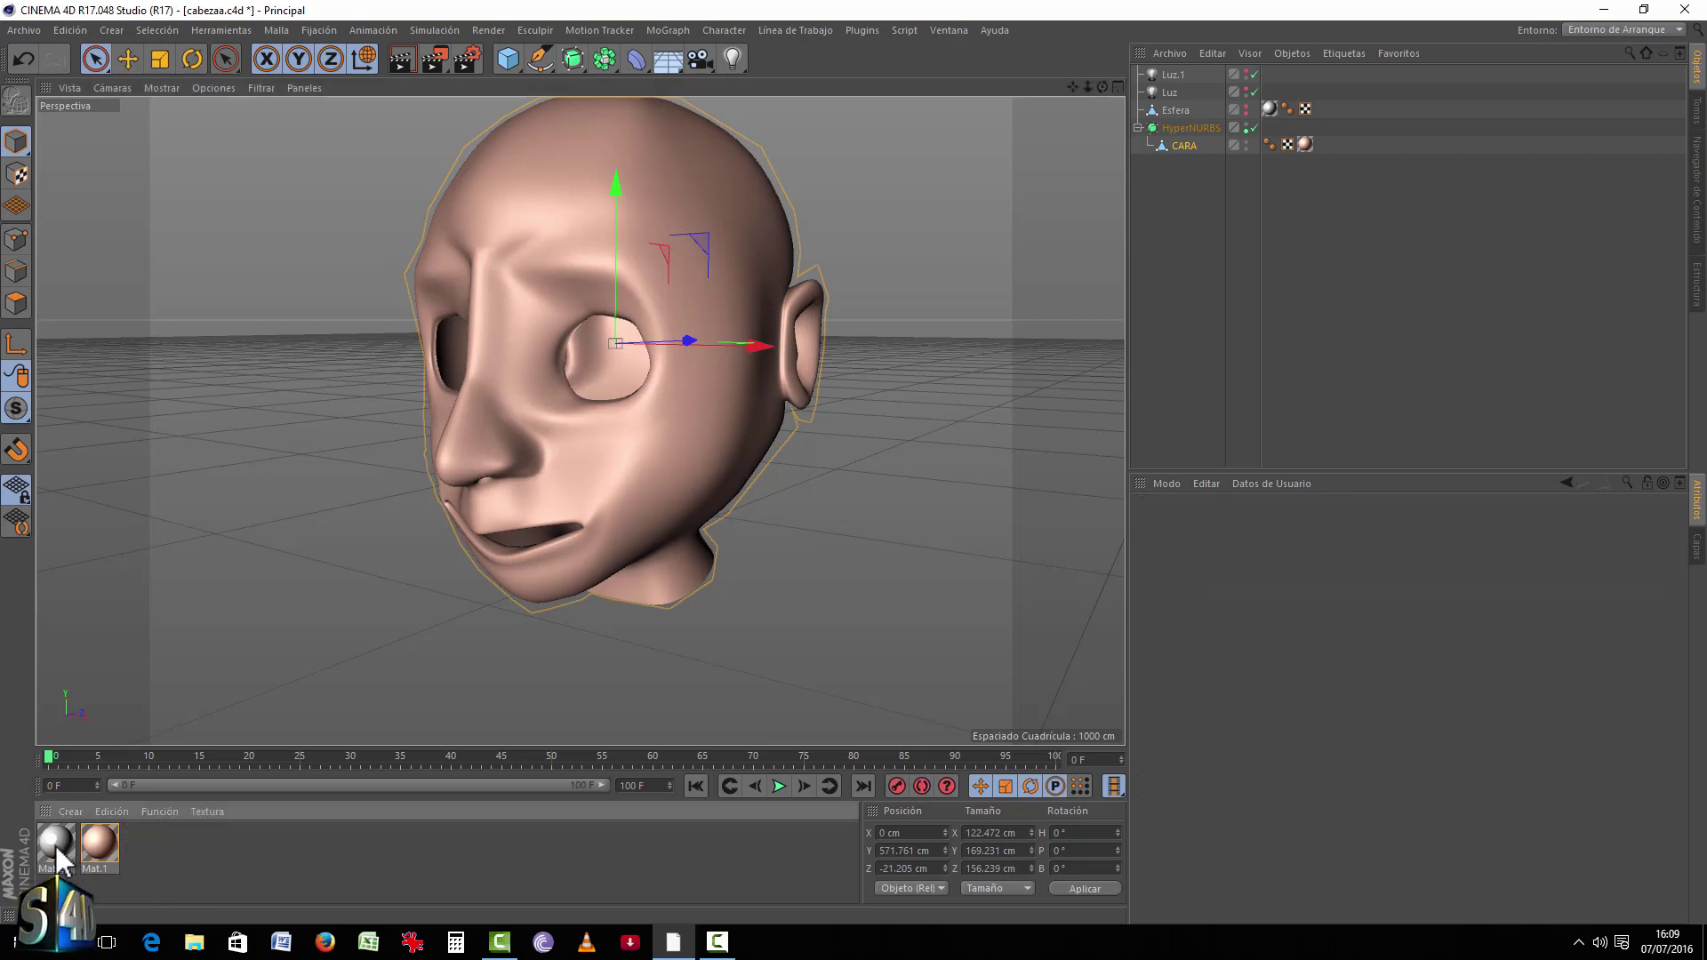
# Step: Examine the Color, Luminosidad, Transparencia and Reflectancia channels of Mat.1, including its subsurface scattering texture
pyautogui.doubleClick(100, 841)
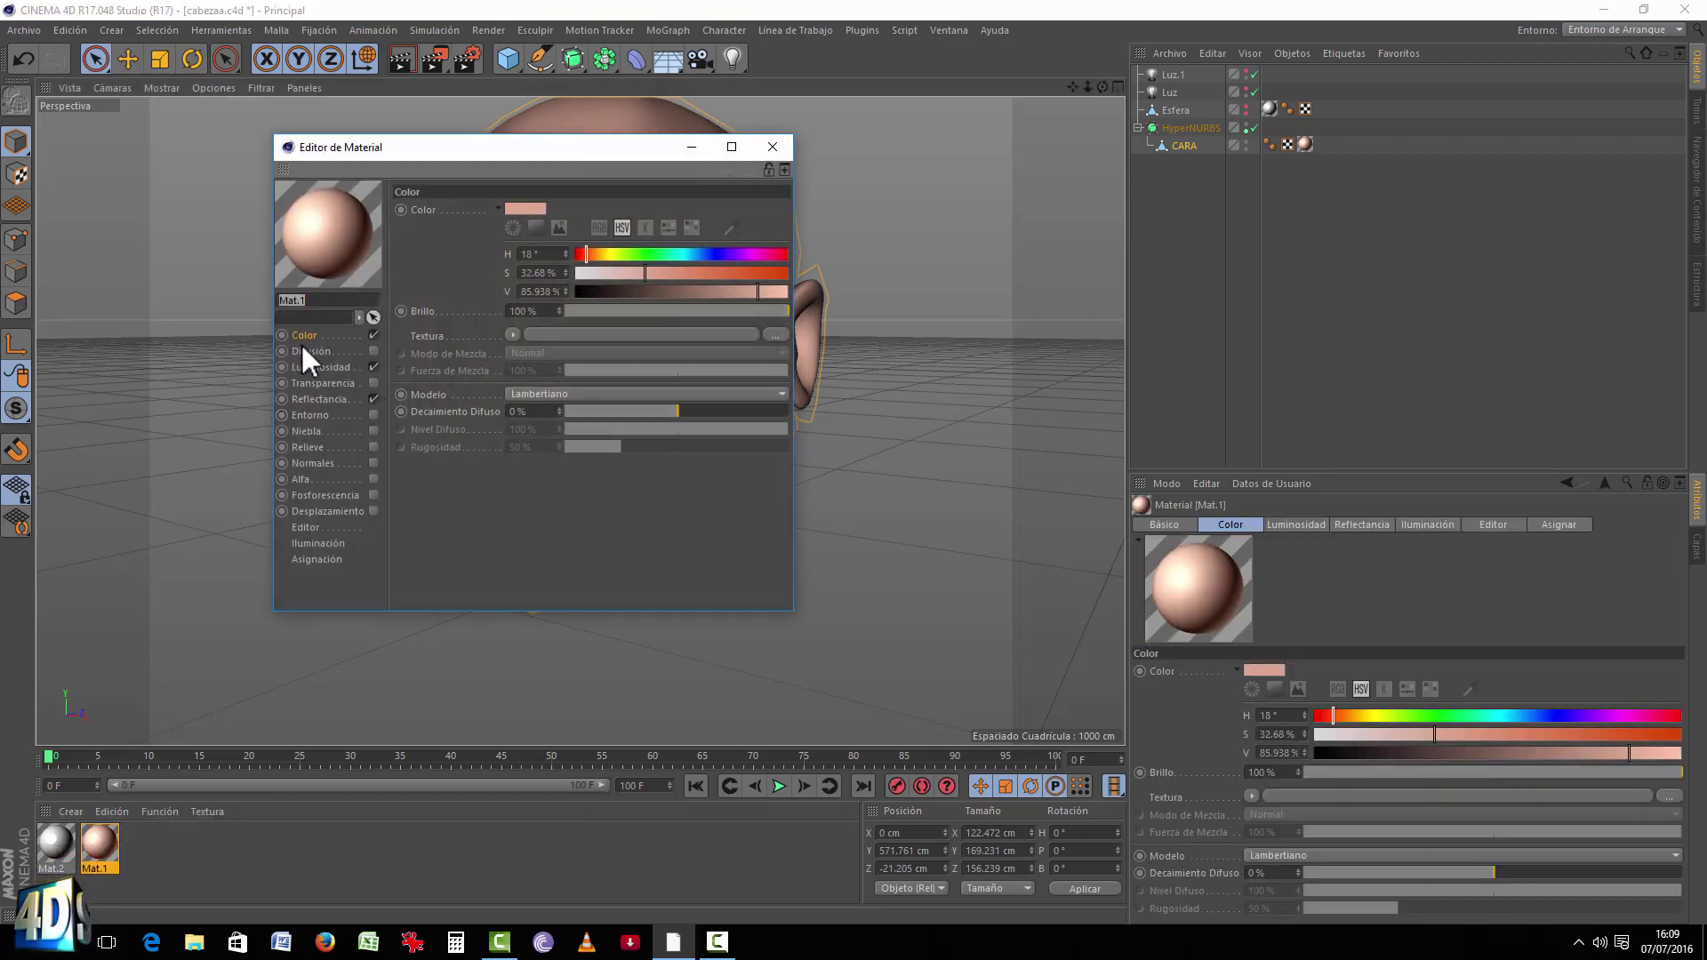
pyautogui.click(304, 337)
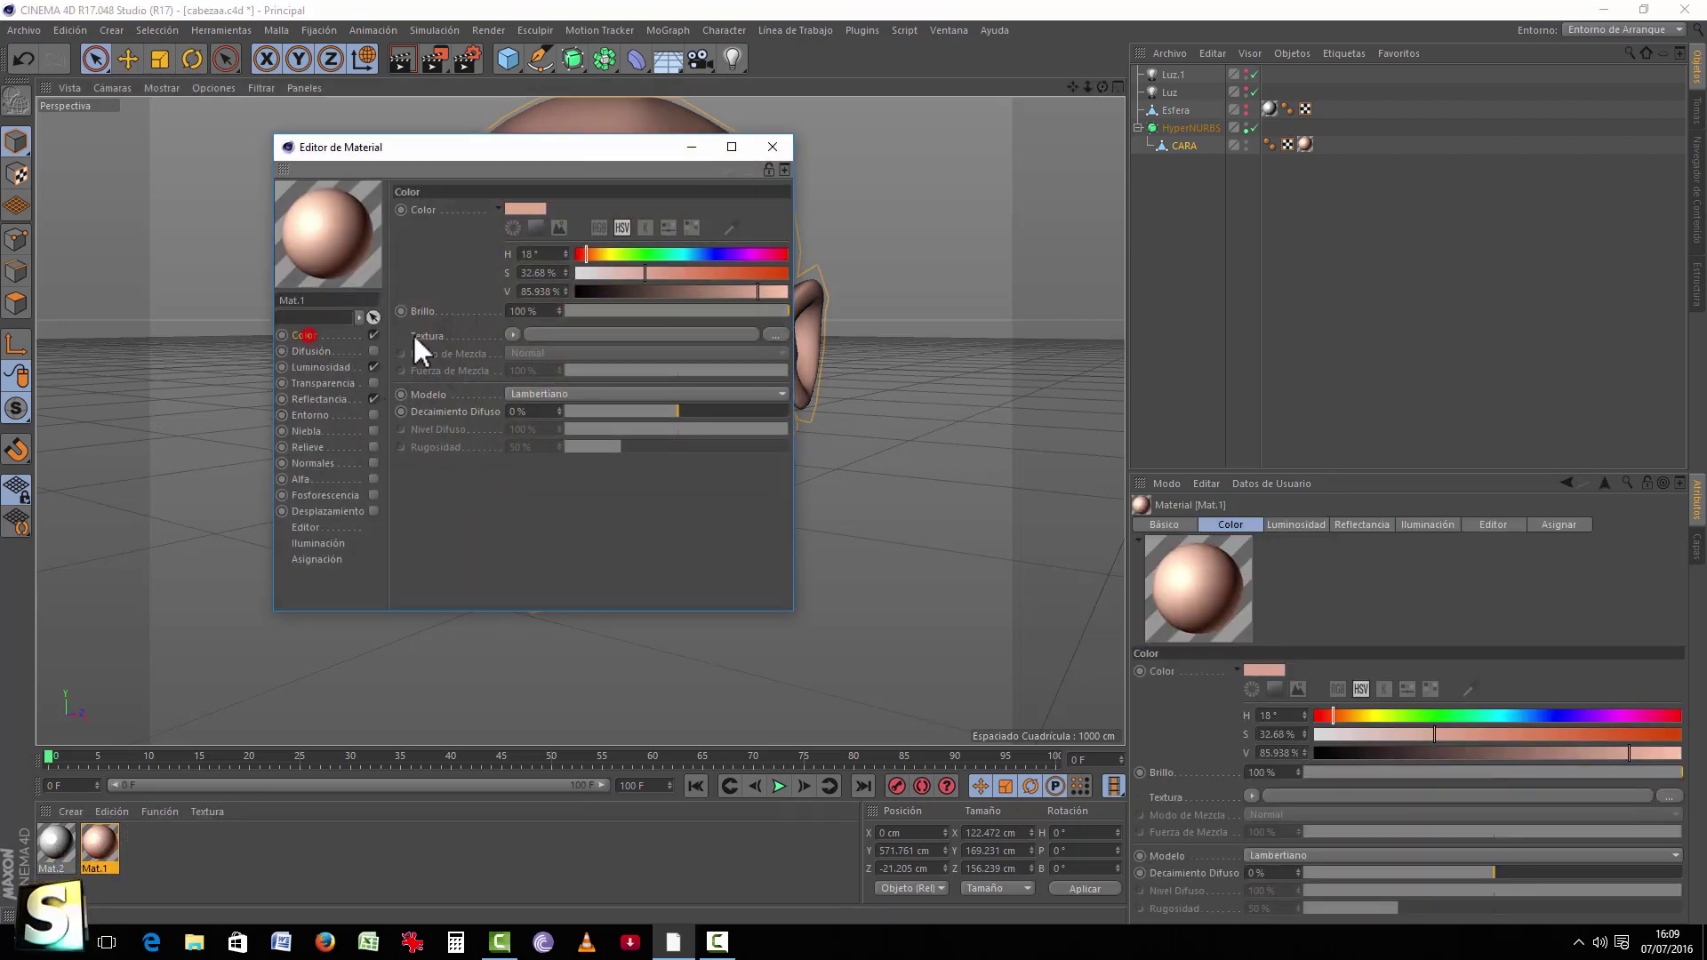
pyautogui.click(344, 366)
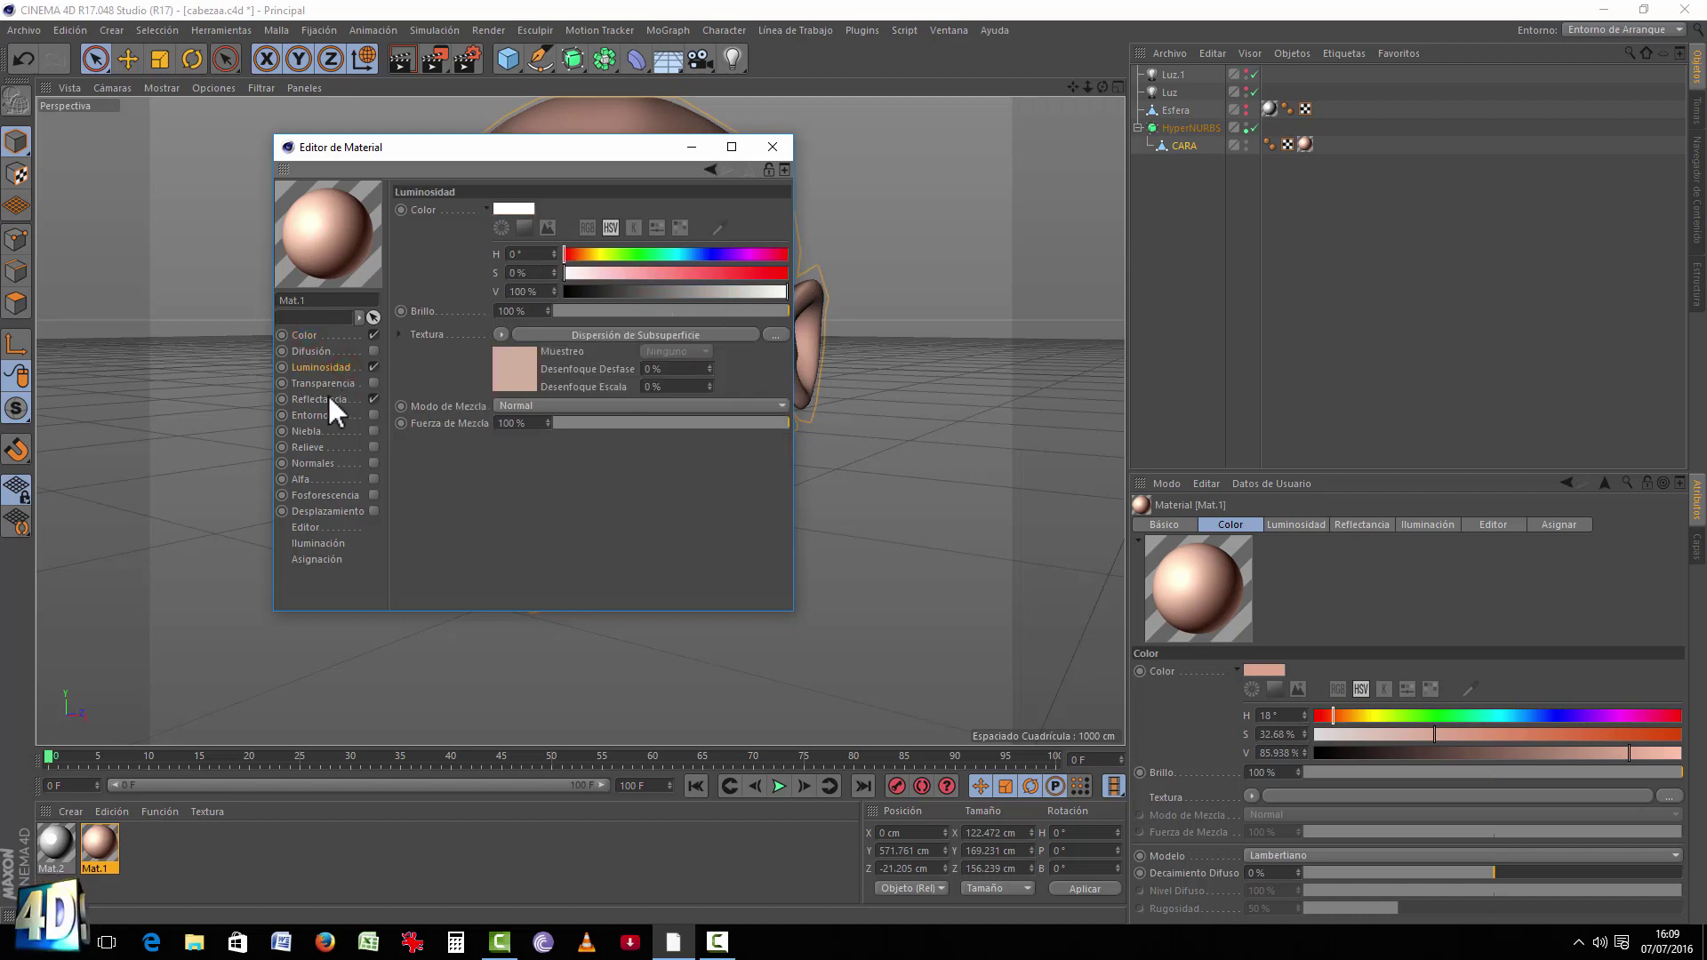
pyautogui.click(329, 398)
pyautogui.click(328, 383)
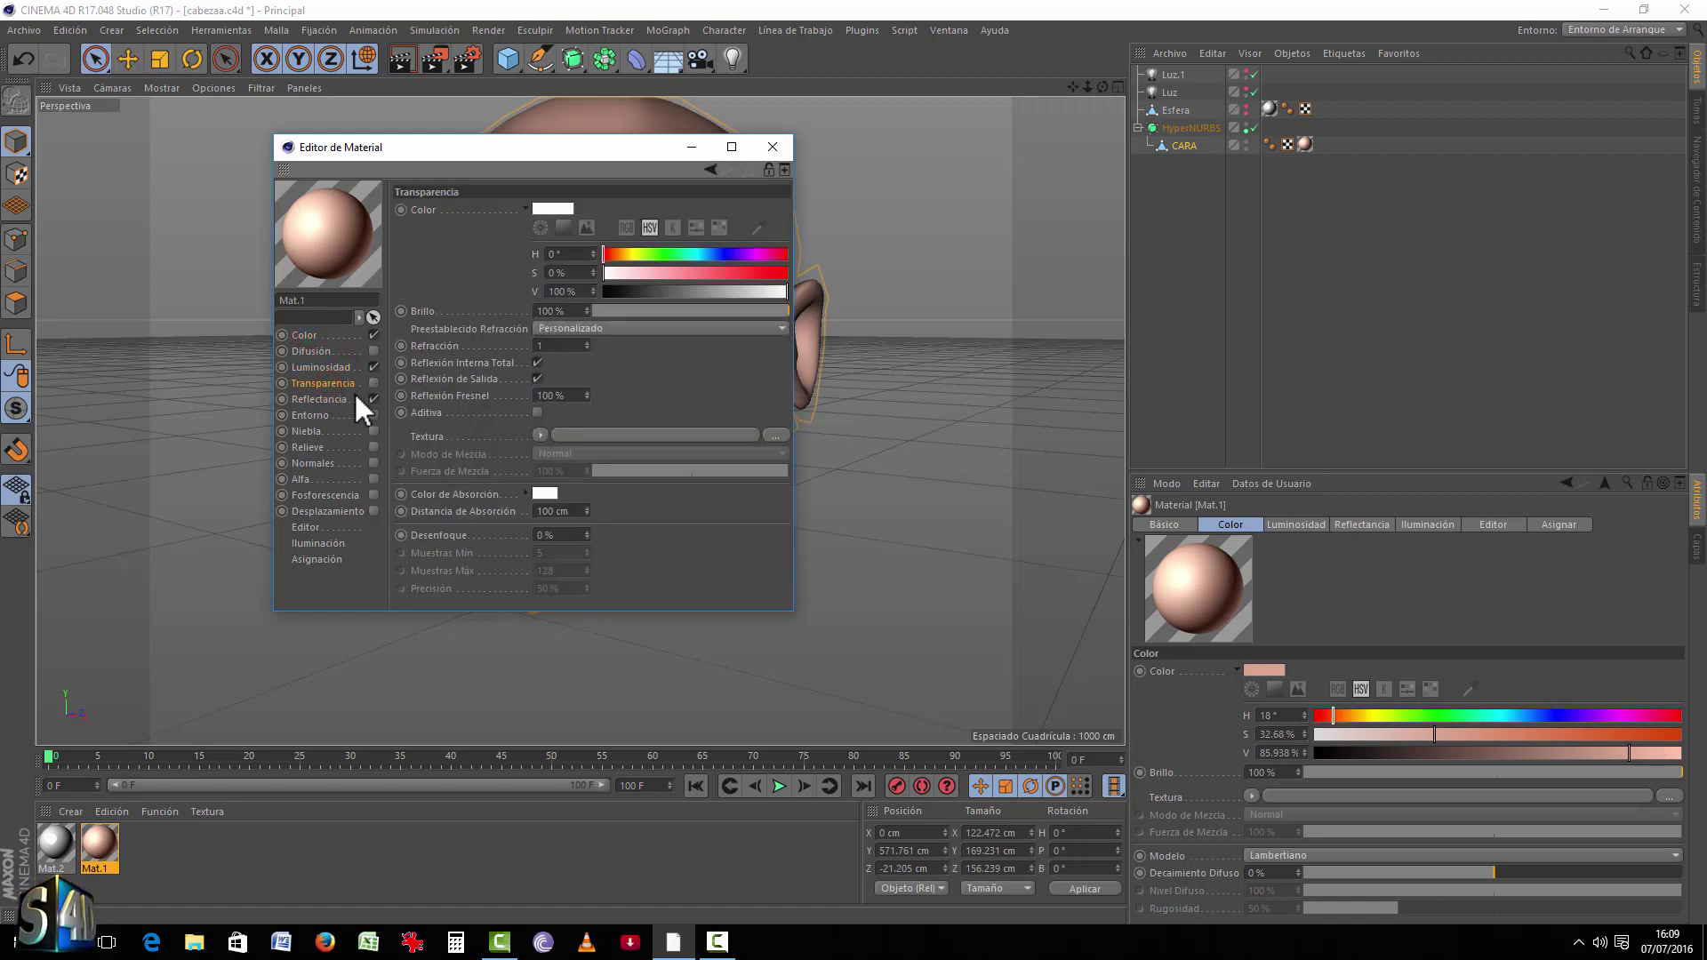
pyautogui.click(346, 398)
pyautogui.click(341, 368)
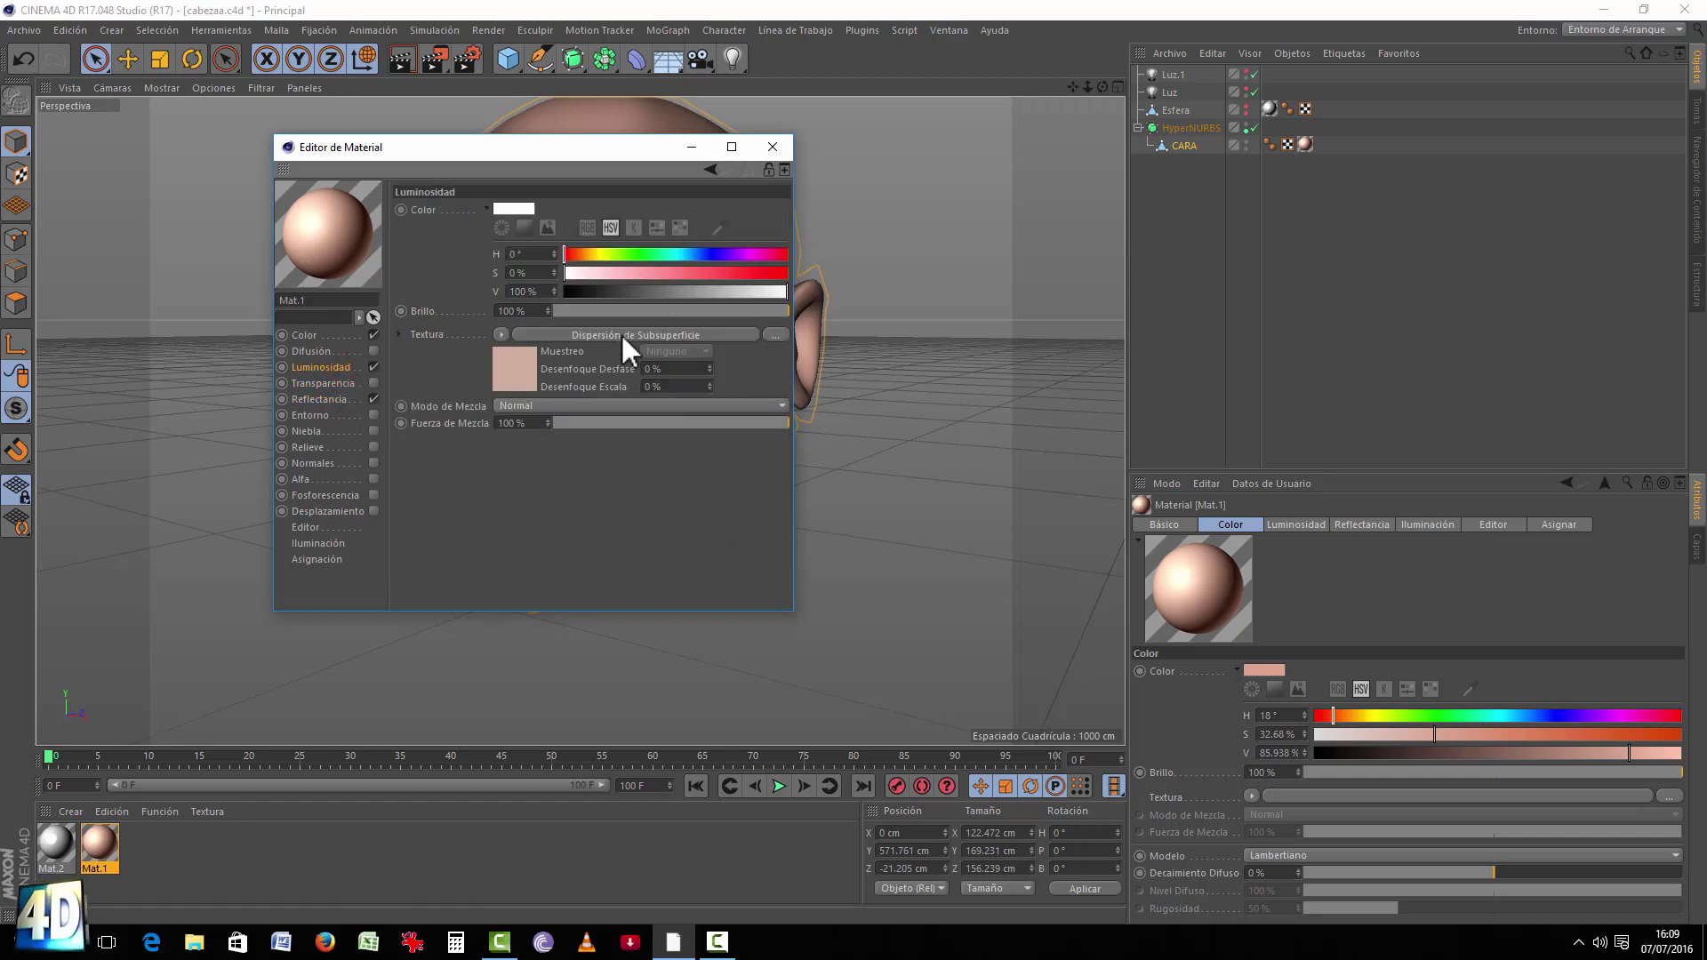
pyautogui.click(377, 364)
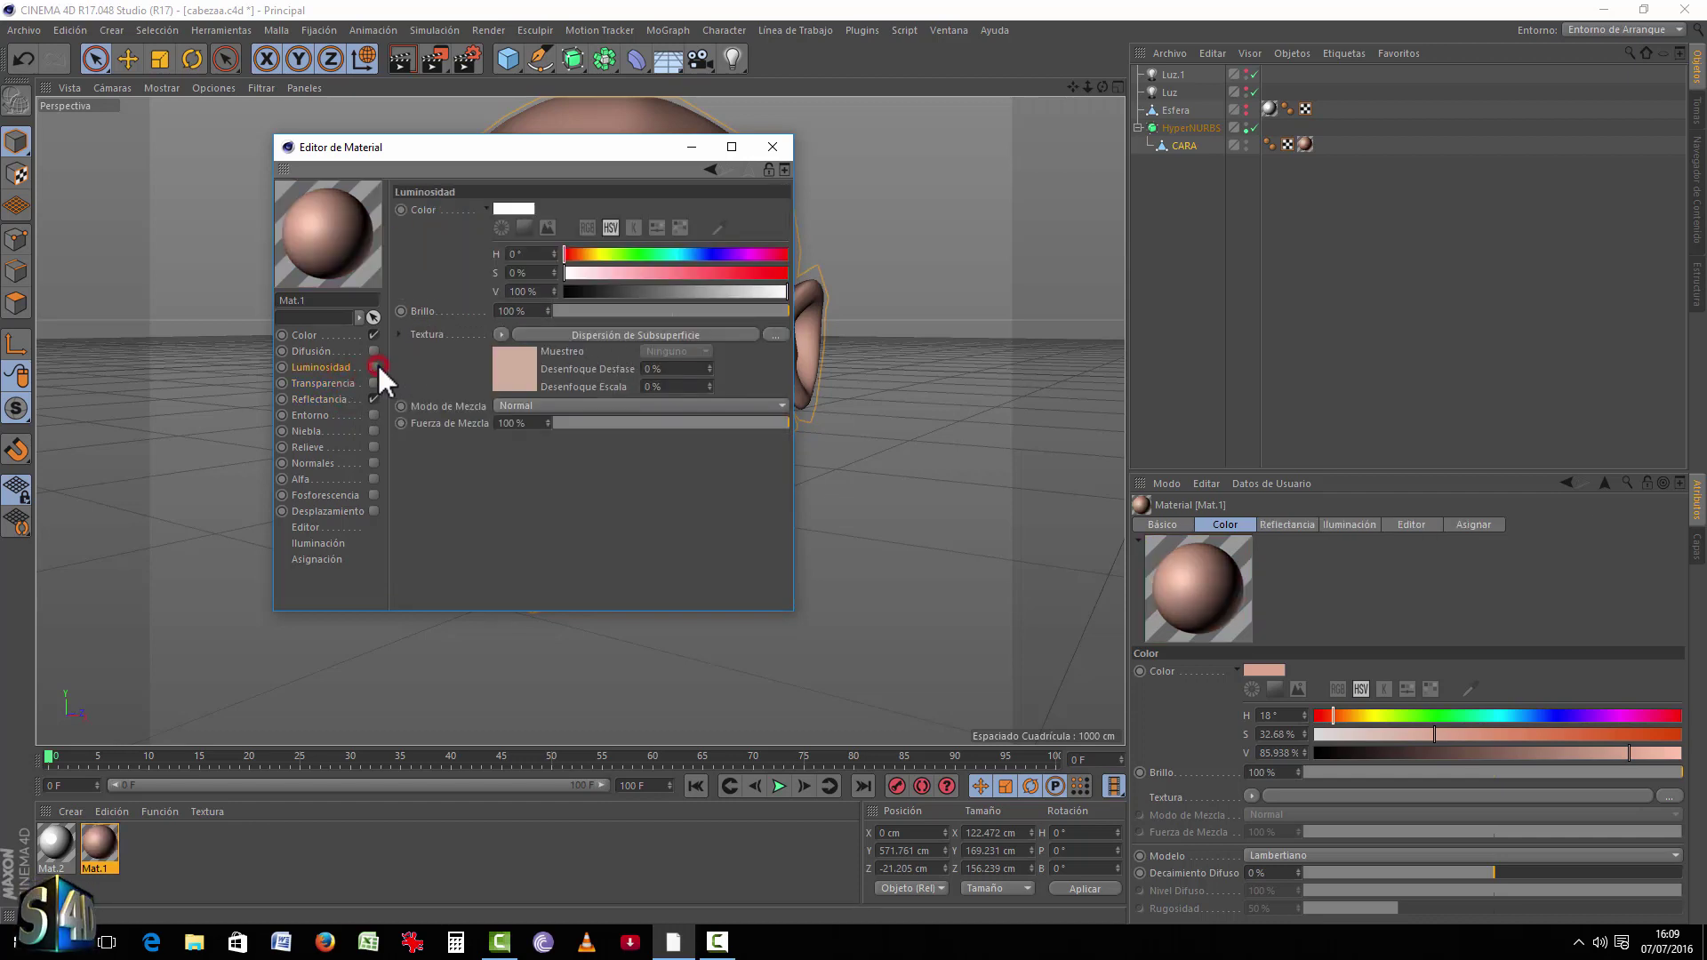
pyautogui.click(377, 365)
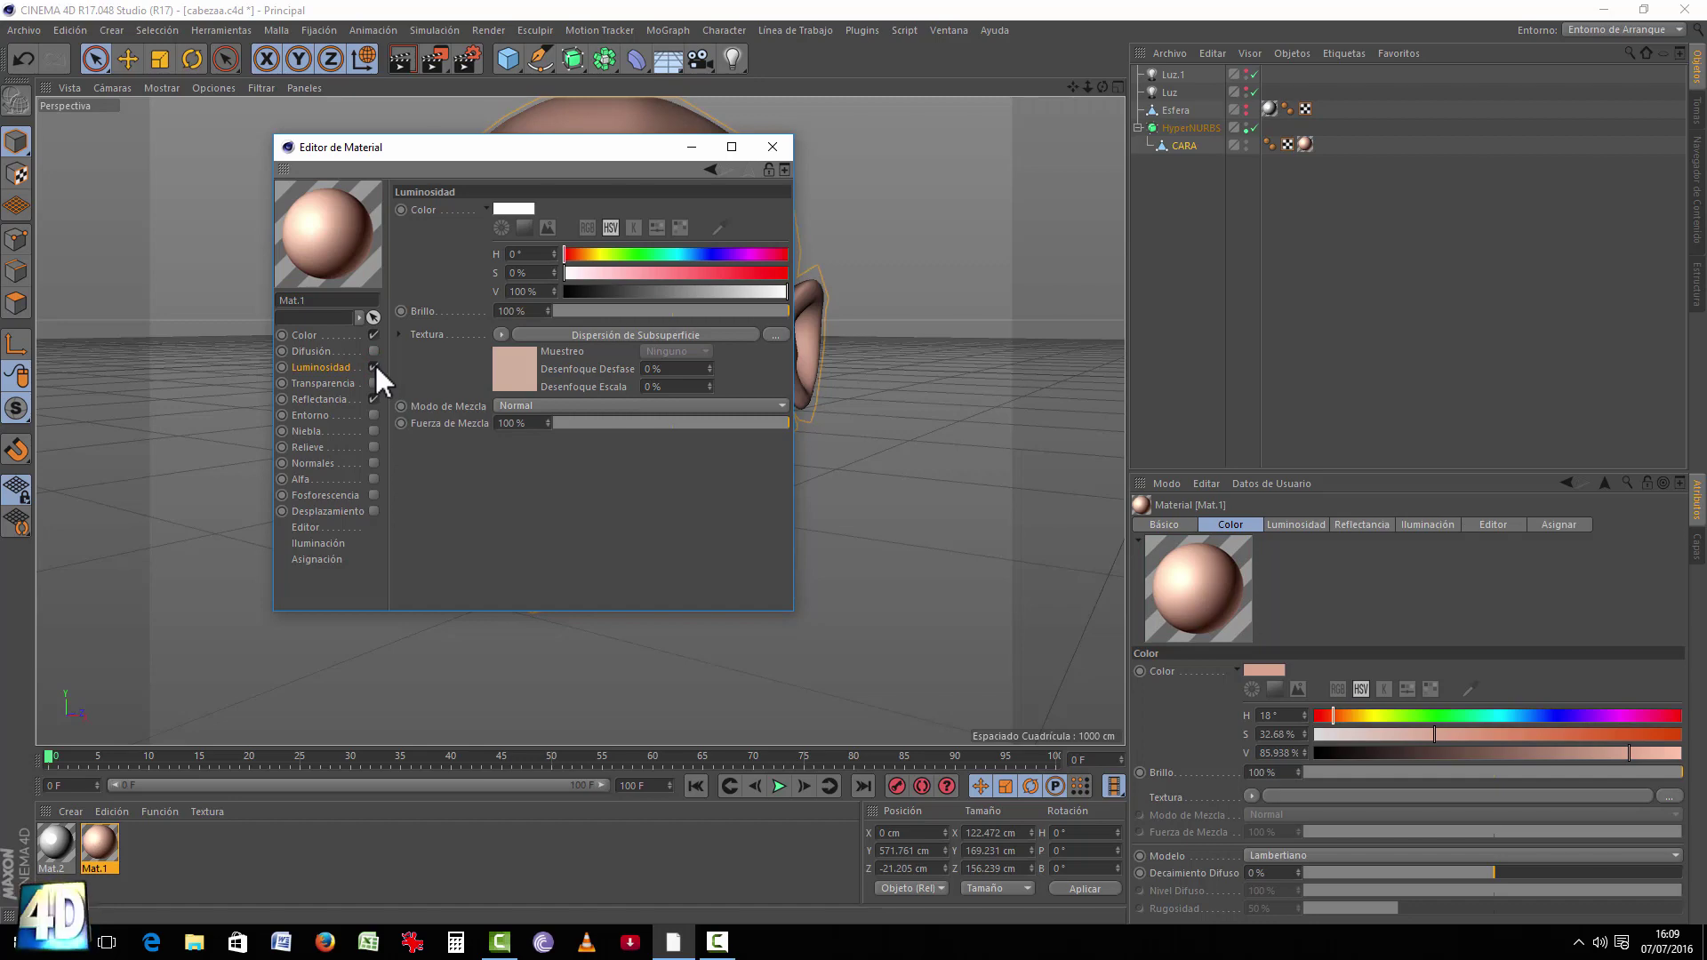
pyautogui.click(772, 147)
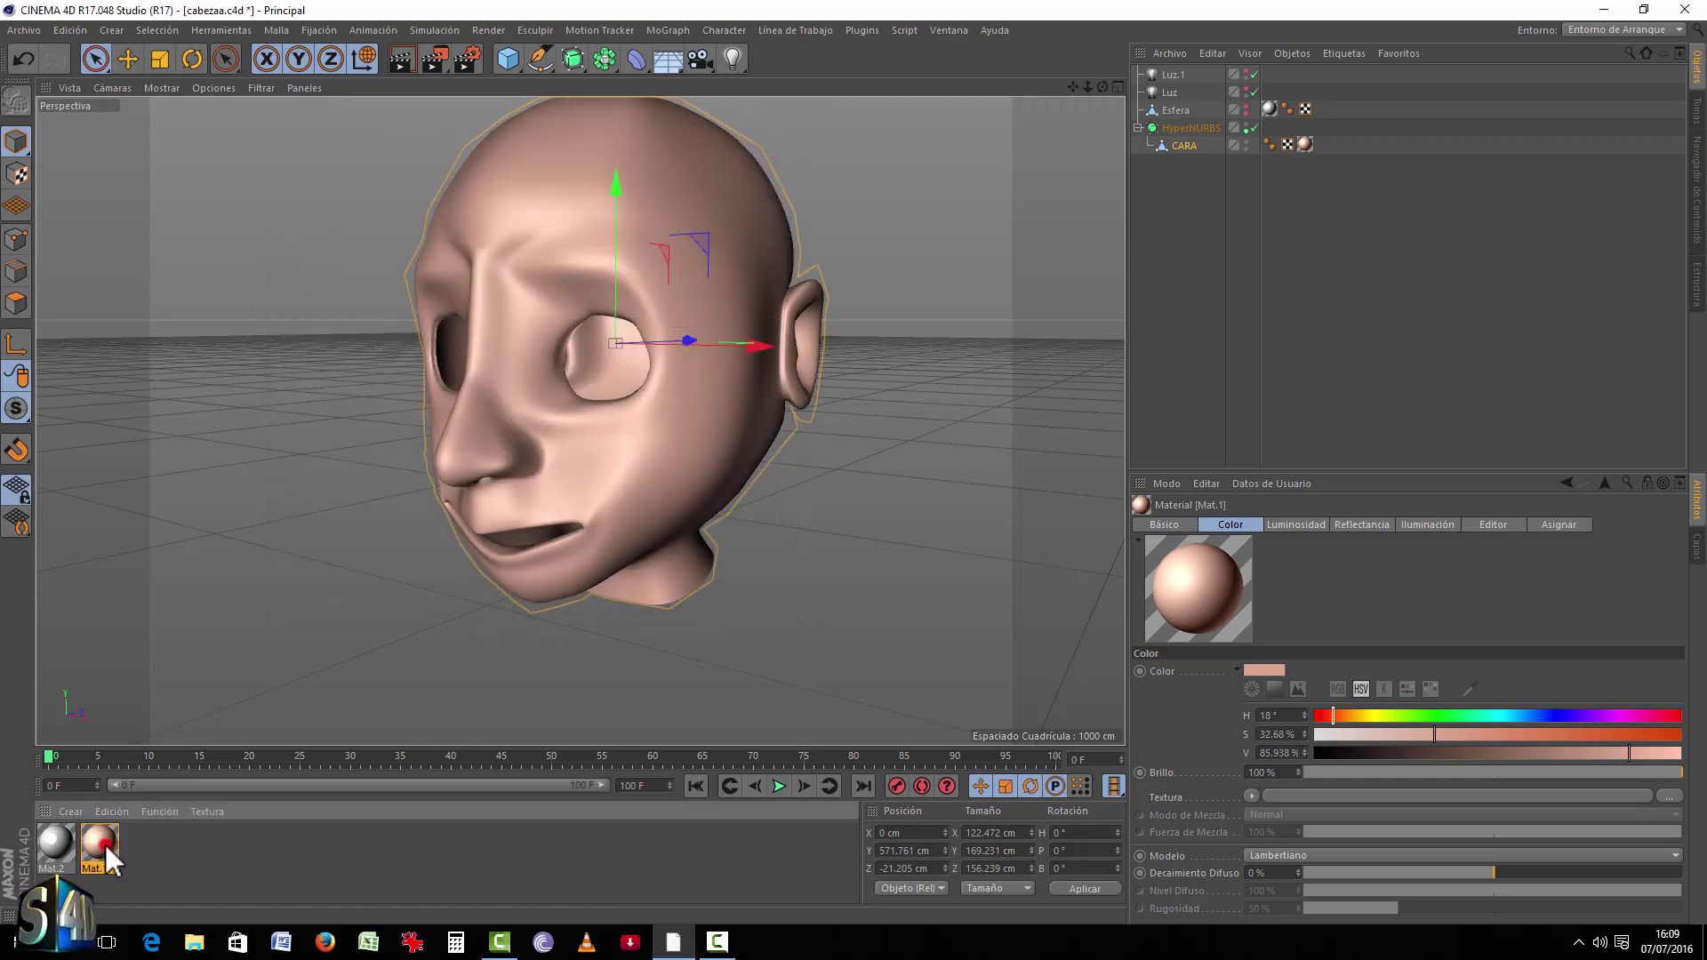
# Step: Delete the skin material Mat.1 and test-render the head in the active view
pyautogui.press('Delete')
pyautogui.keyDown('alt'); pyautogui.moveTo(560, 703); pyautogui.dragTo(547, 294); pyautogui.keyUp('alt')
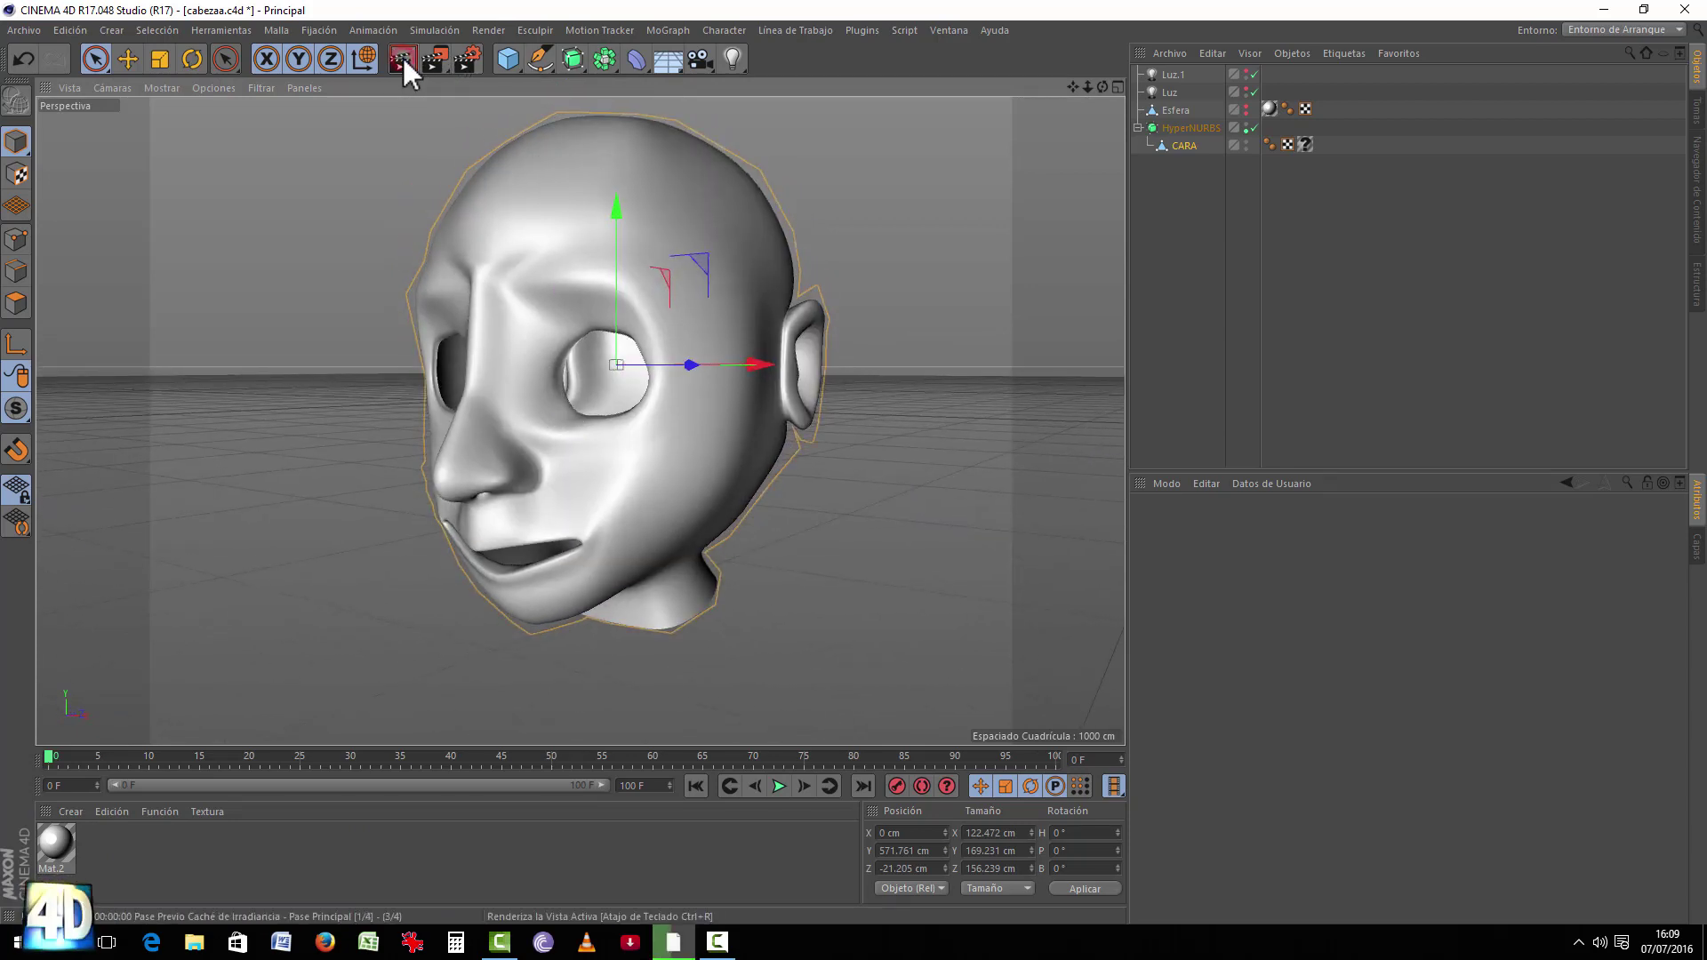
pyautogui.click(403, 57)
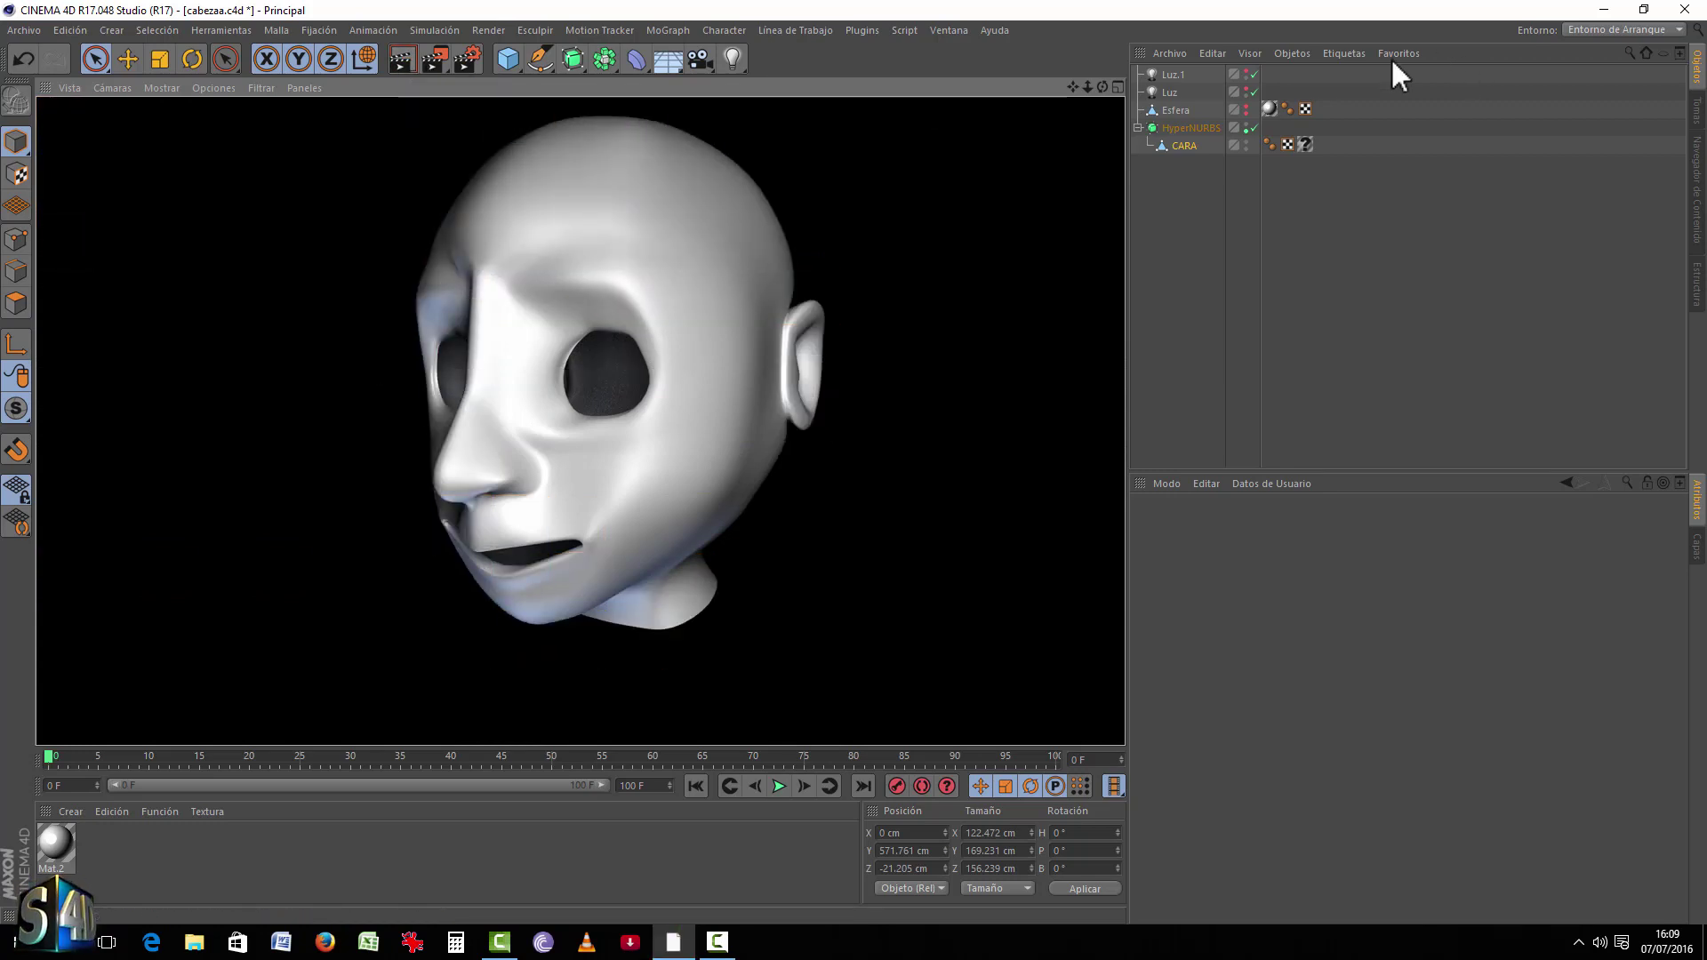
# Step: Disable Iluminación Global in the render settings and render the active view again
pyautogui.click(461, 65)
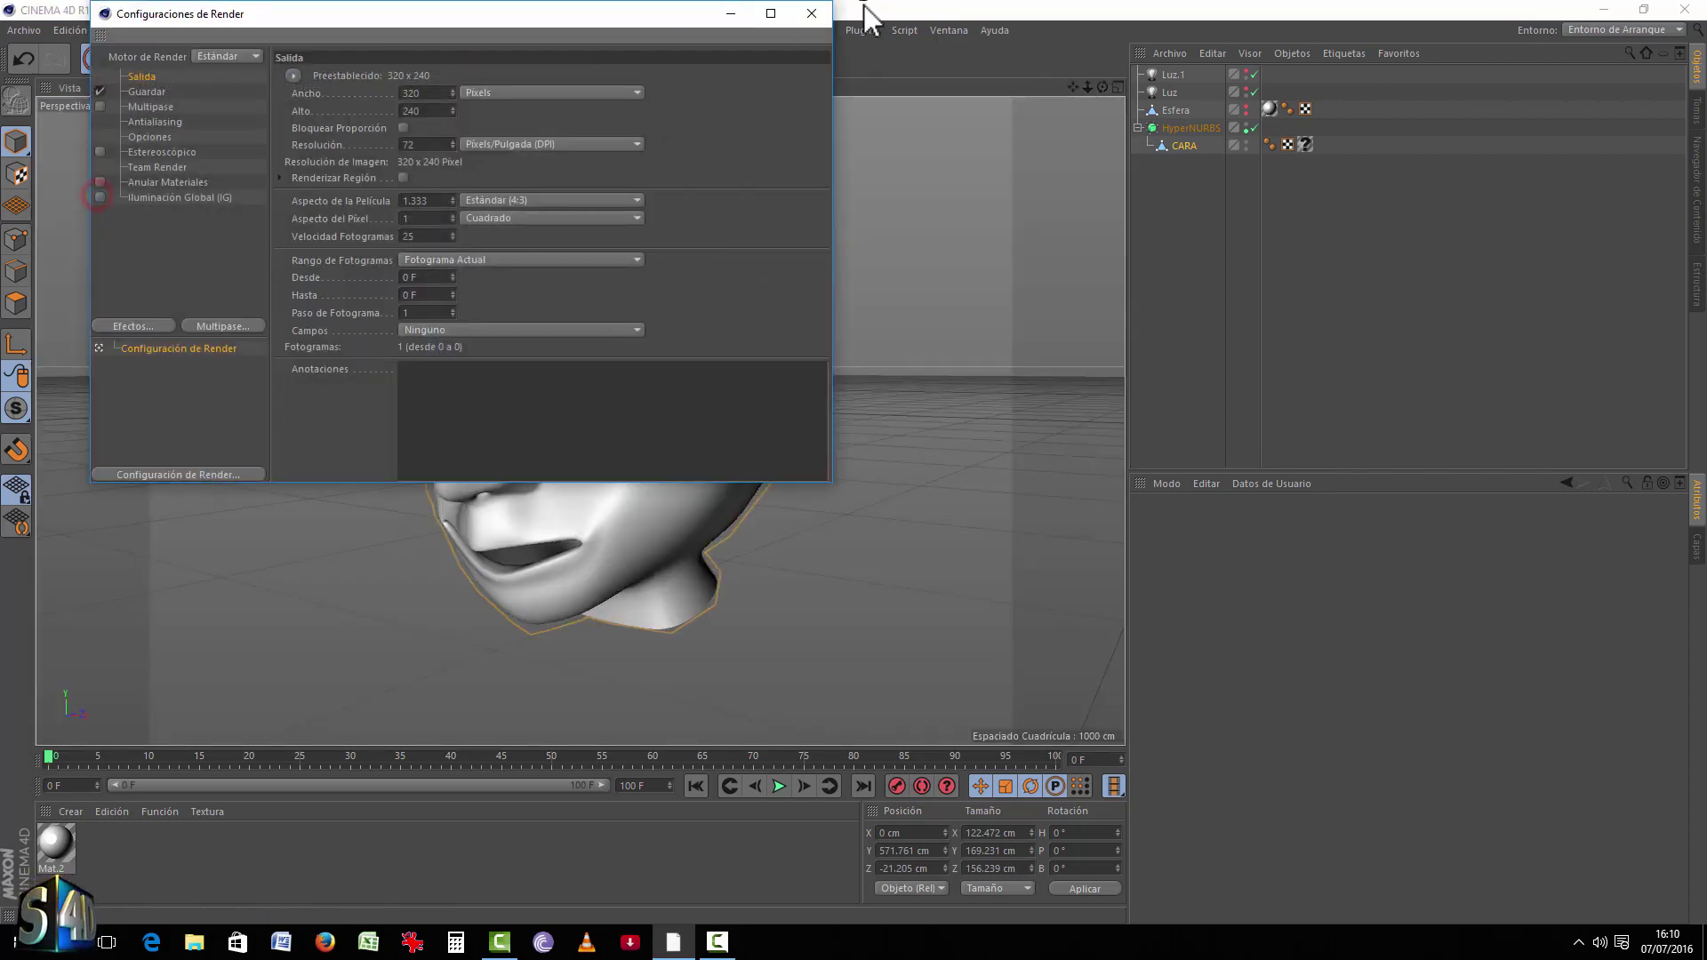
pyautogui.click(811, 13)
pyautogui.moveTo(701, 242)
pyautogui.keyDown('alt'); pyautogui.mouseDown()
pyautogui.moveTo(690, 267)
pyautogui.moveTo(637, 286)
pyautogui.moveTo(708, 259)
pyautogui.mouseUp(); pyautogui.keyUp('alt')
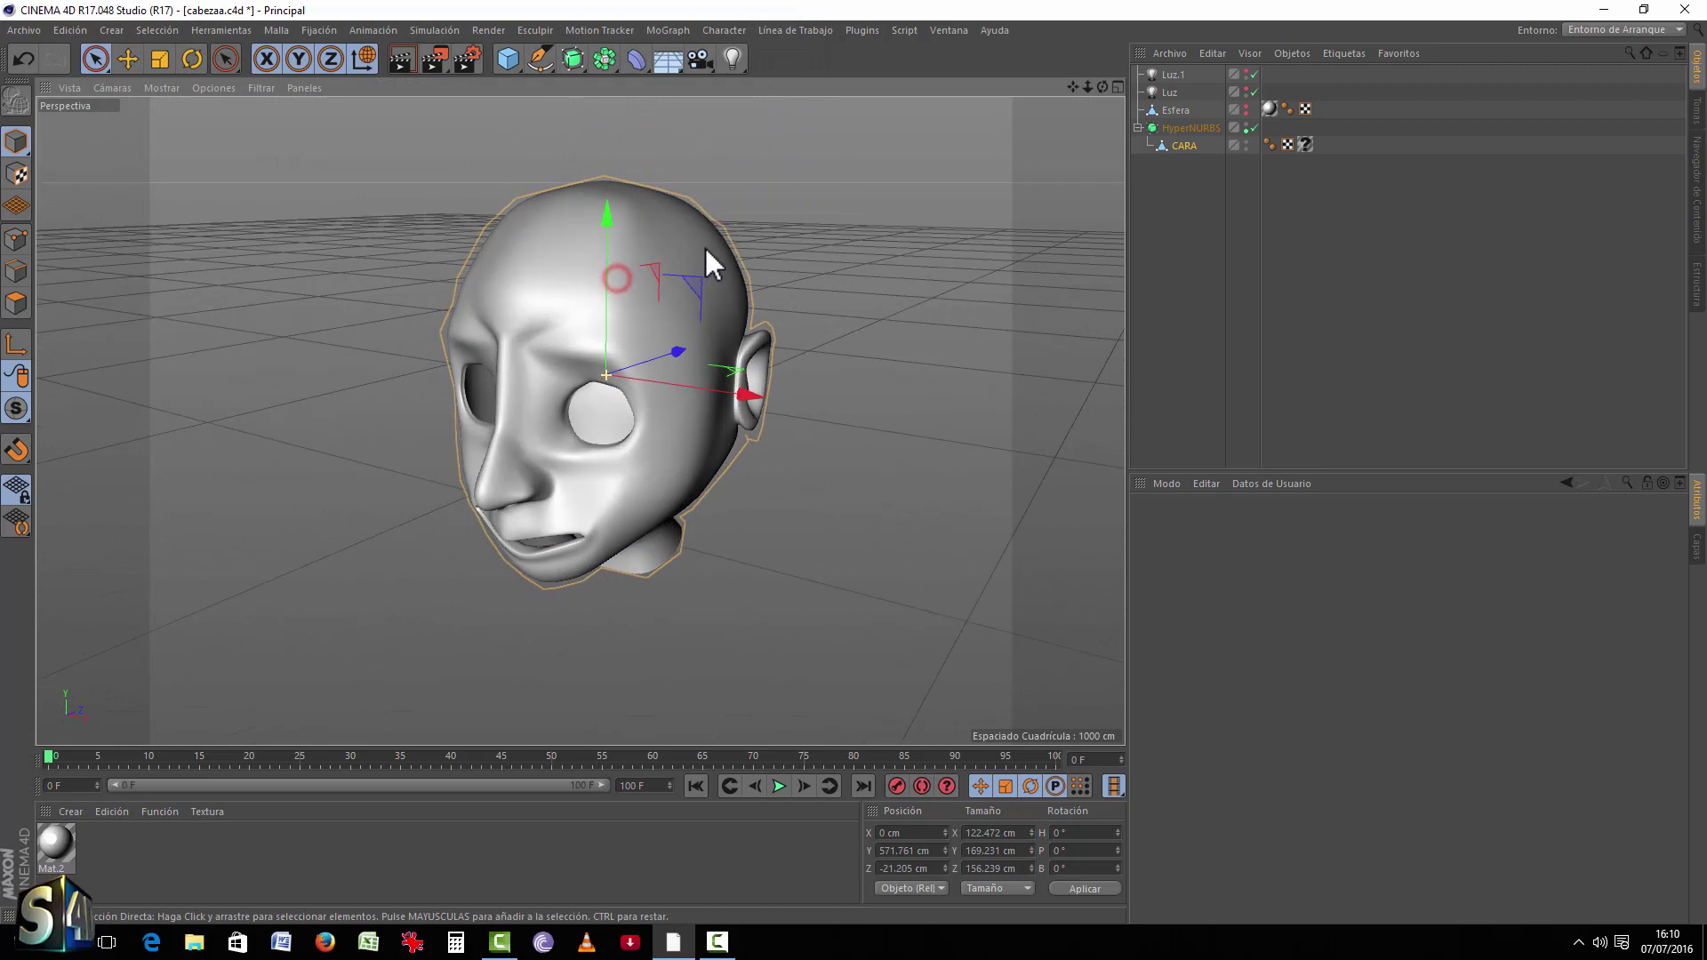
pyautogui.click(401, 60)
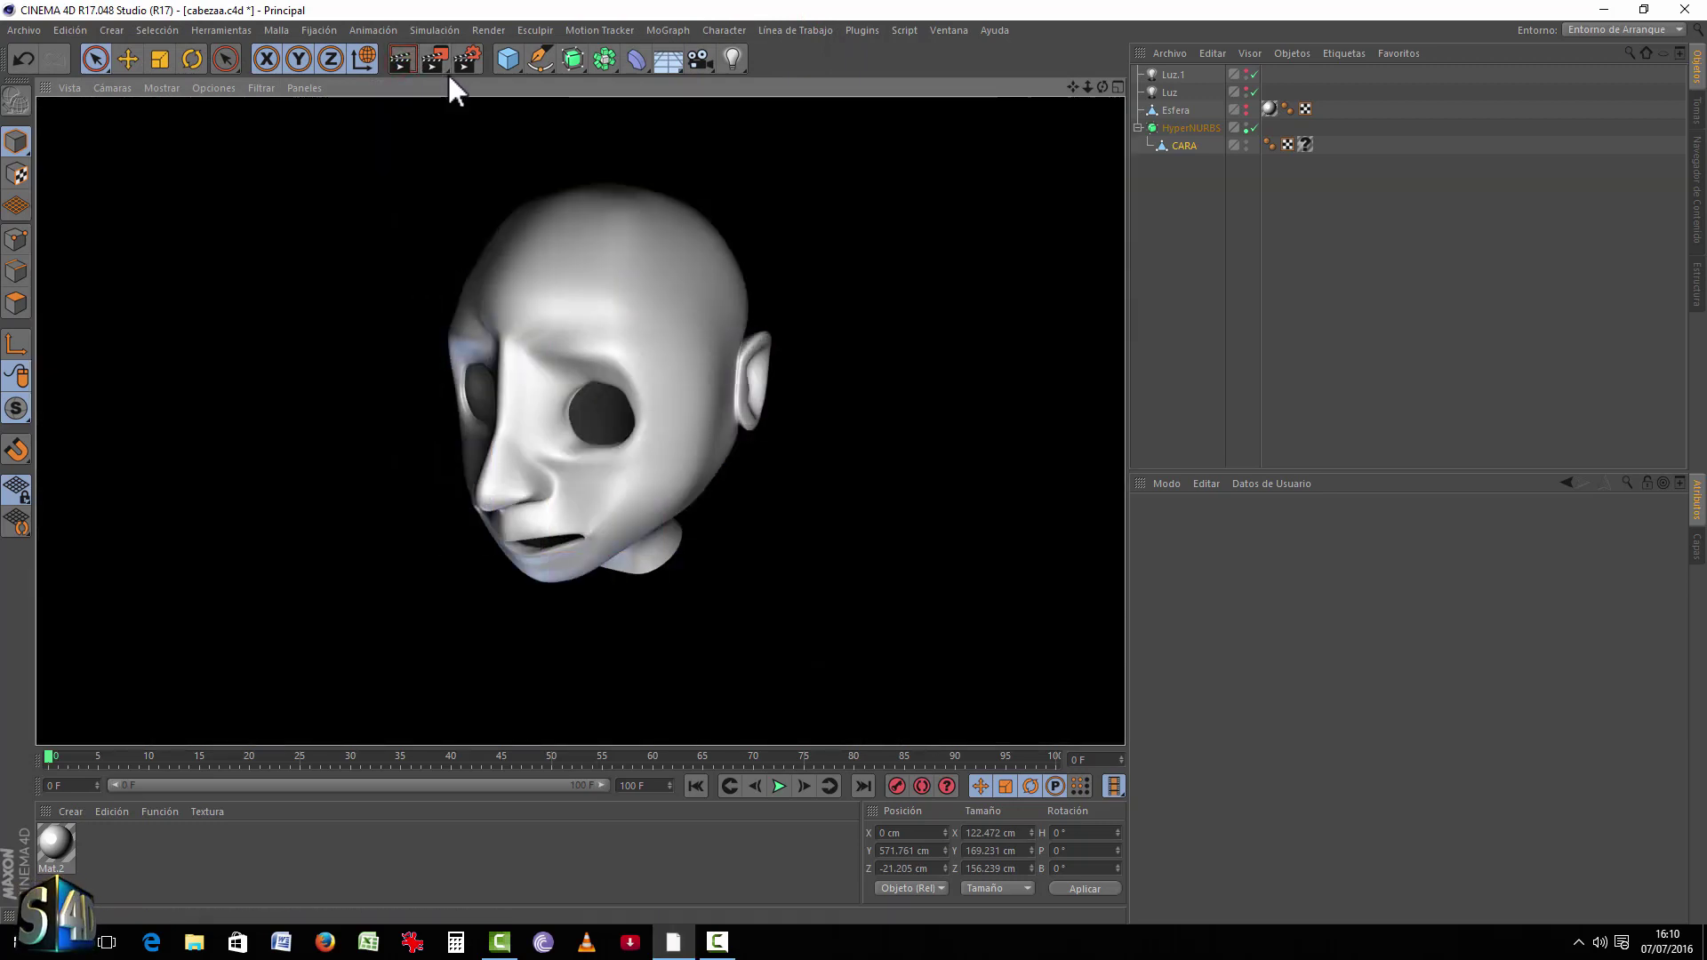
# Step: Display the head shaded with its mesh lines and disable the HyperNURBS smoothing
pyautogui.moveTo(633, 413)
pyautogui.keyDown('alt'); pyautogui.mouseDown()
pyautogui.moveTo(656, 343)
pyautogui.moveTo(887, 392)
pyautogui.moveTo(300, 372)
pyautogui.moveTo(523, 345)
pyautogui.moveTo(921, 349)
pyautogui.moveTo(952, 332)
pyautogui.moveTo(720, 298)
pyautogui.moveTo(1119, 303)
pyautogui.moveTo(983, 305)
pyautogui.moveTo(896, 355)
pyautogui.moveTo(232, 355)
pyautogui.moveTo(322, 336)
pyautogui.moveTo(774, 355)
pyautogui.moveTo(842, 297)
pyautogui.moveTo(315, 317)
pyautogui.moveTo(473, 428)
pyautogui.moveTo(629, 457)
pyautogui.moveTo(647, 210)
pyautogui.moveTo(576, 244)
pyautogui.moveTo(610, 248)
pyautogui.moveTo(610, 293)
pyautogui.moveTo(590, 267)
pyautogui.moveTo(915, 286)
pyautogui.moveTo(648, 300)
pyautogui.moveTo(761, 391)
pyautogui.mouseUp(); pyautogui.keyUp('alt')
pyautogui.click(162, 87)
pyautogui.click(165, 125)
pyautogui.click(1253, 127)
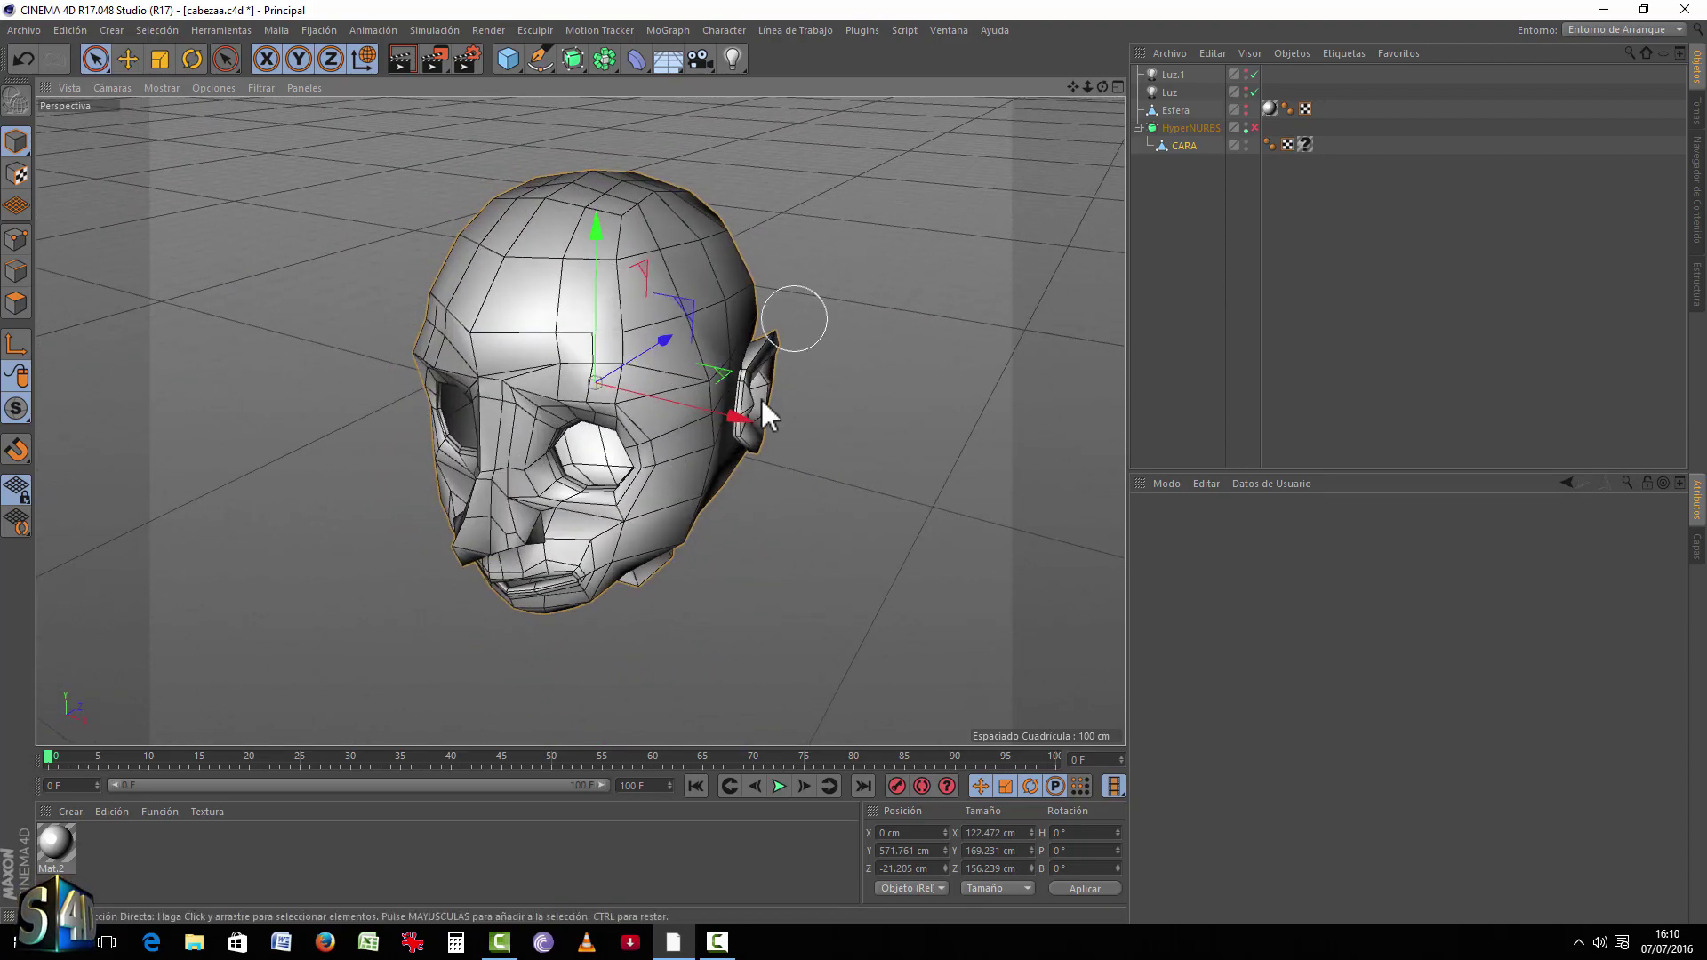
# Step: Remove the leftover material tag from CARA
pyautogui.keyDown('alt'); pyautogui.moveTo(491, 297); pyautogui.dragTo(393, 336); pyautogui.keyUp('alt')
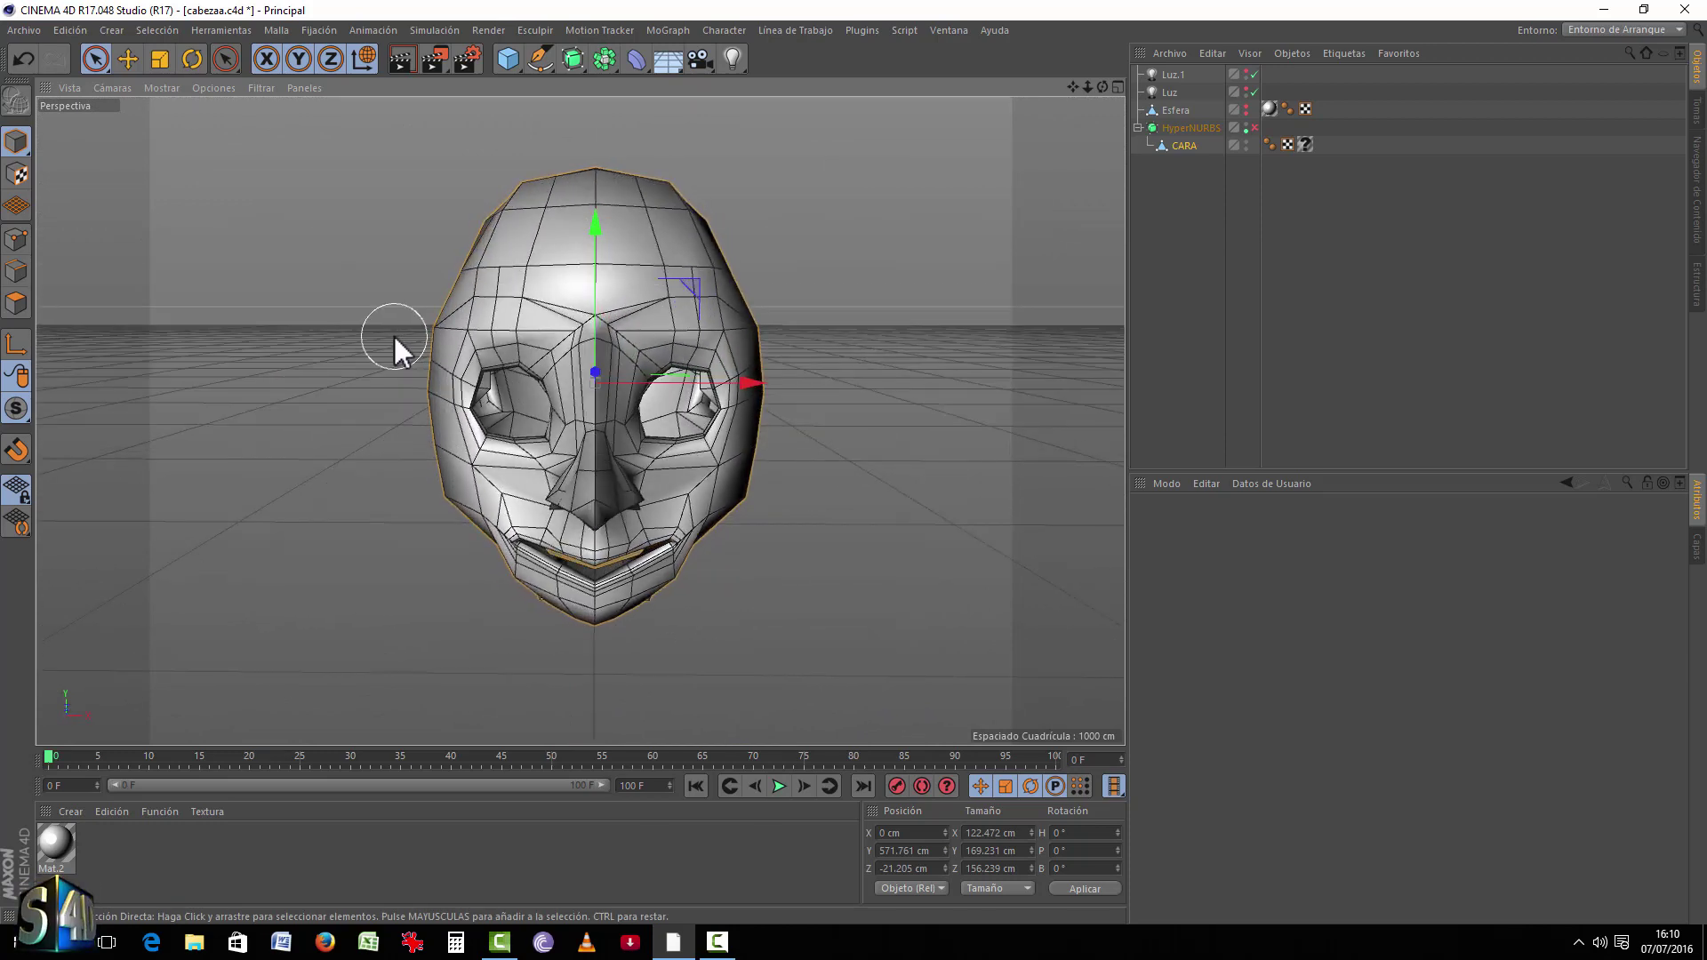
pyautogui.click(1305, 144)
pyautogui.press('Delete')
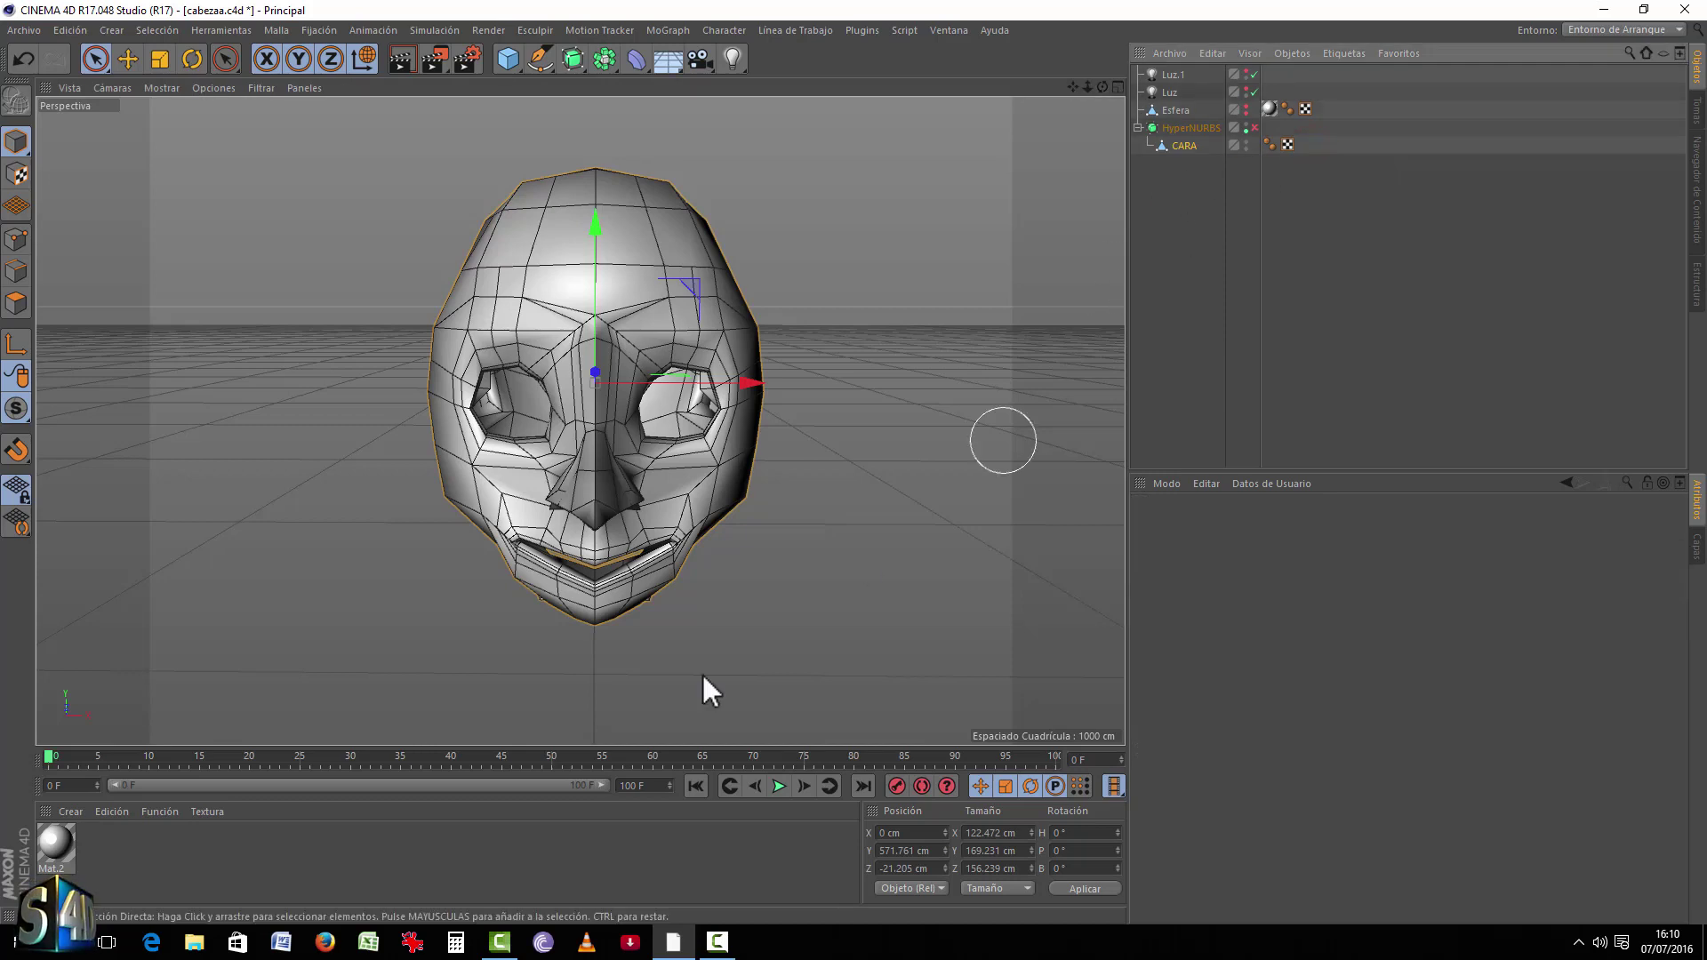
# Step: Switch to the BP UV Edit layout, turn the head slightly and enlarge the UV editing view
pyautogui.click(1583, 30)
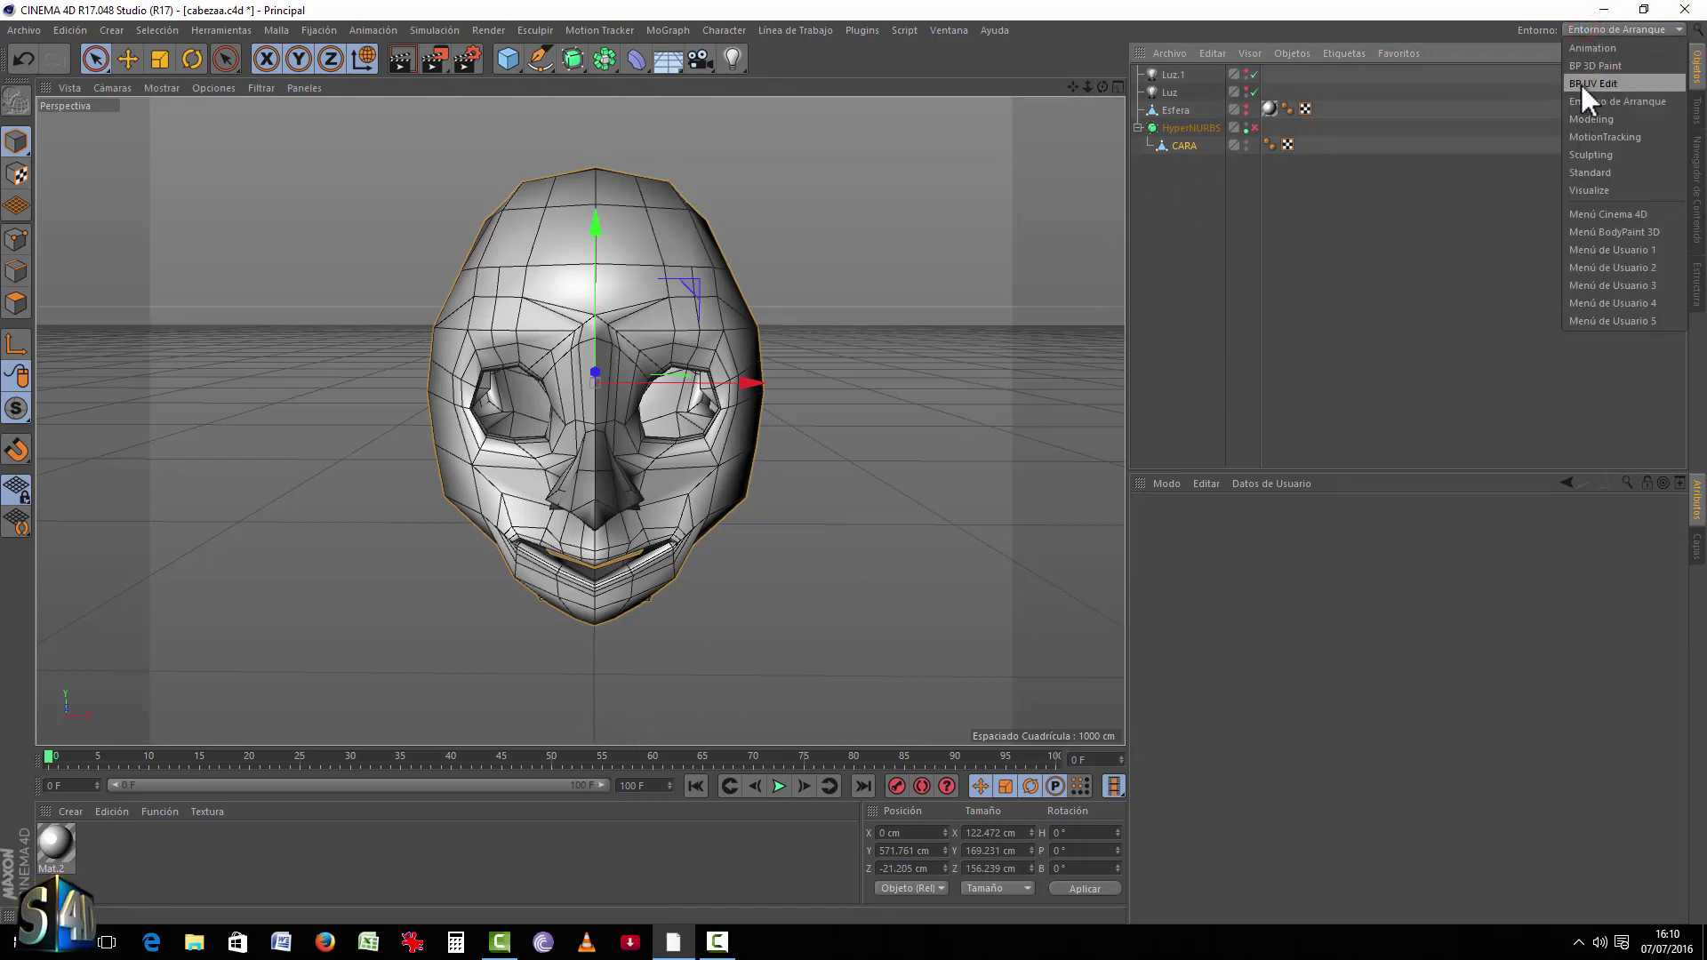
pyautogui.click(1604, 83)
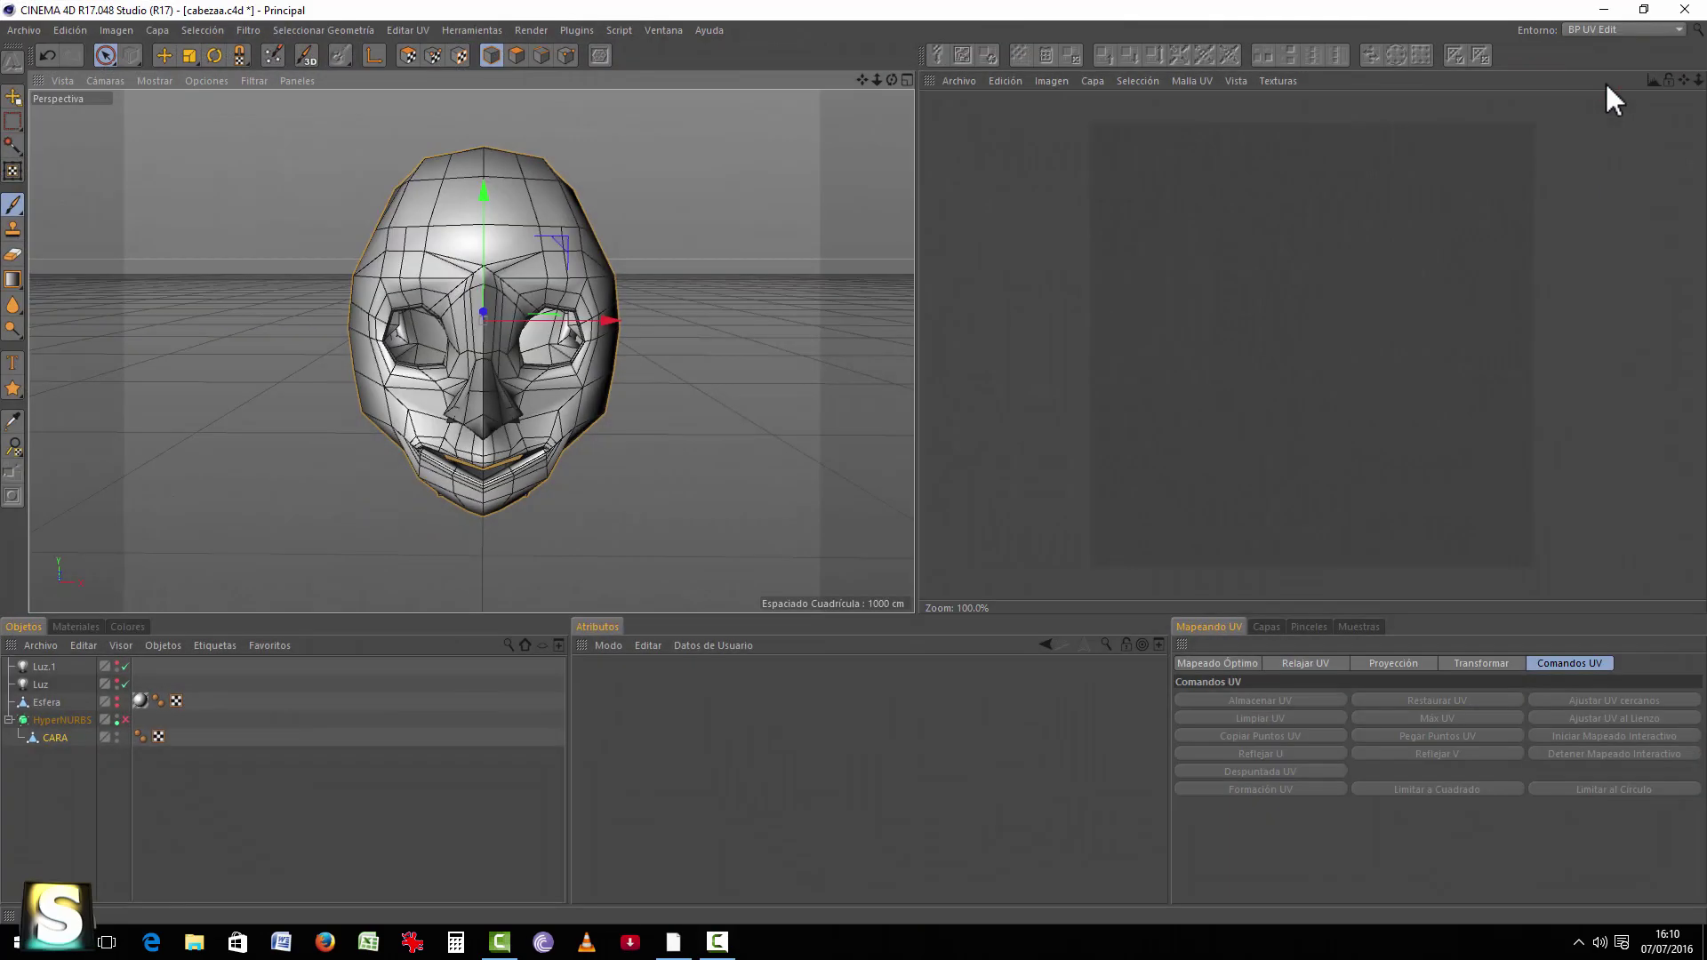
pyautogui.keyDown('alt'); pyautogui.moveTo(538, 342); pyautogui.dragTo(712, 347); pyautogui.keyUp('alt')
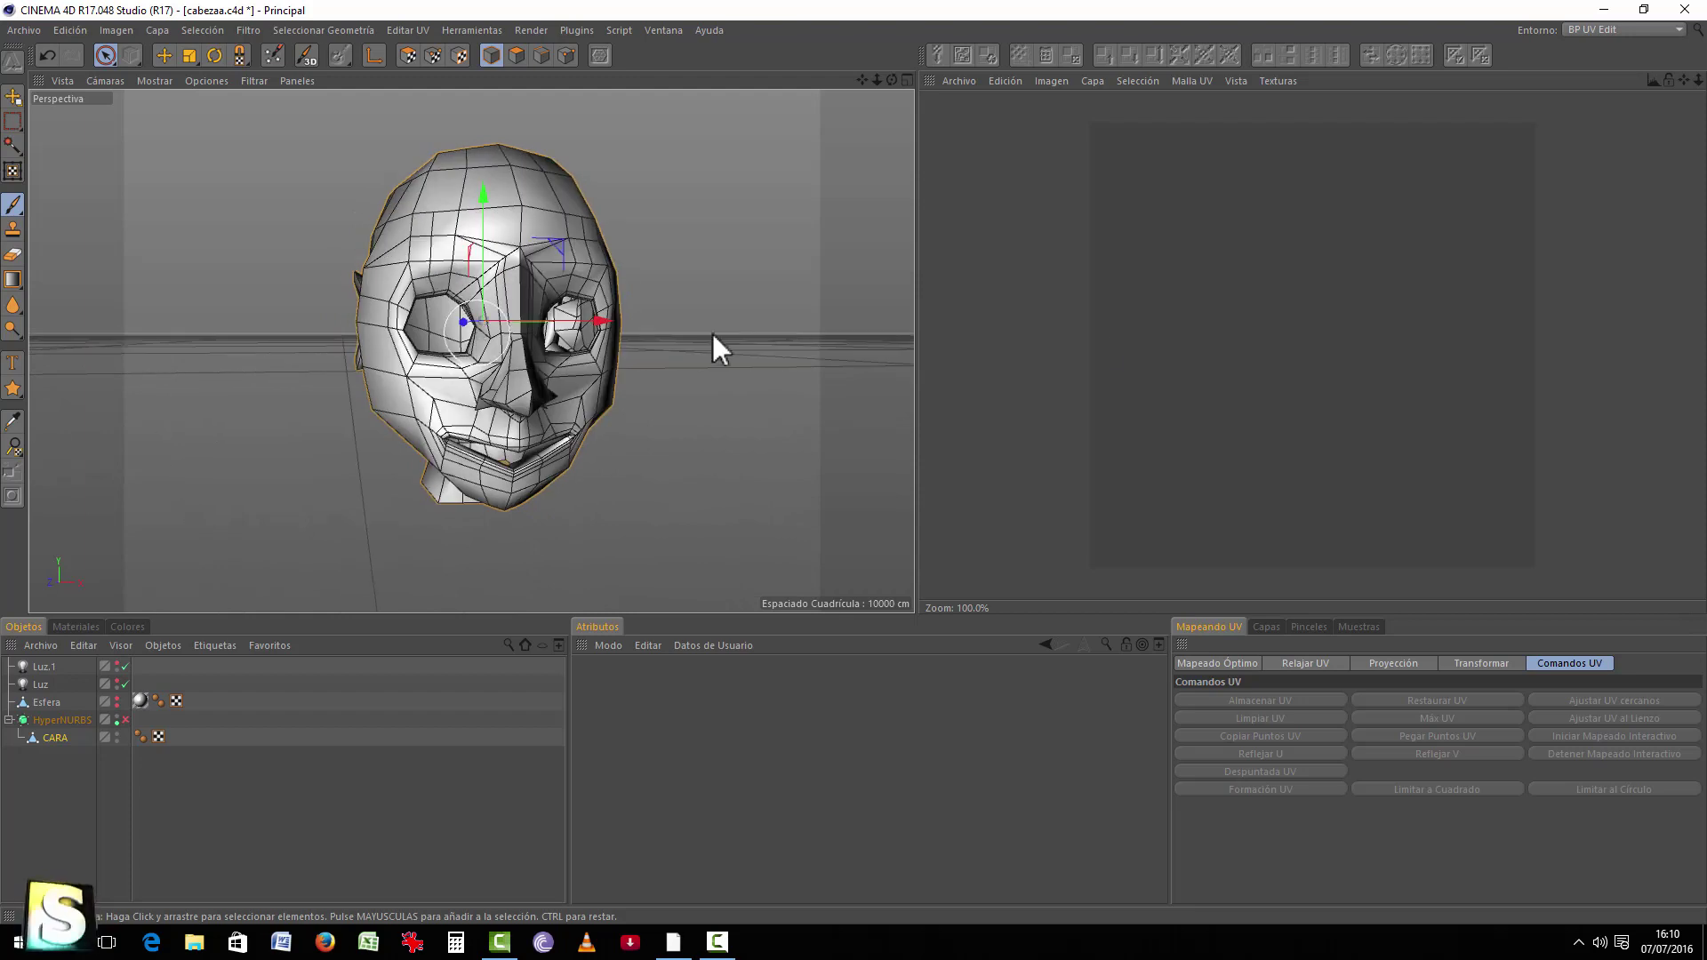
pyautogui.moveTo(917, 303); pyautogui.dragTo(751, 304)
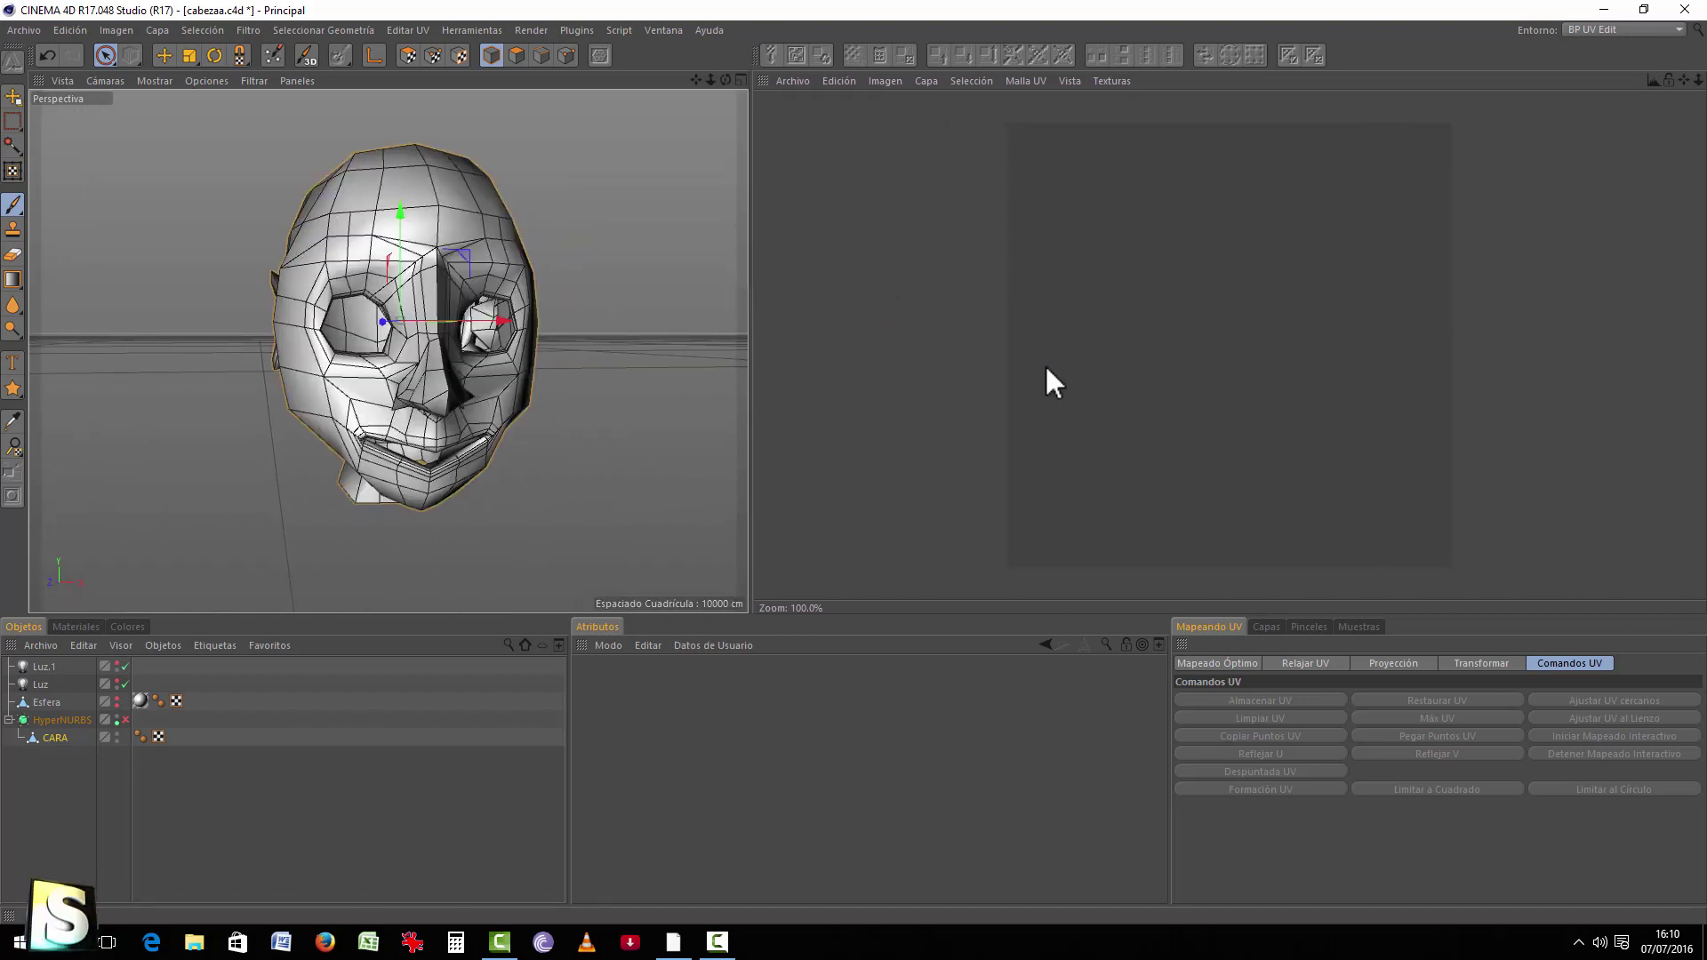
# Step: Reselect the CARA object and display its UV mesh in the texture view
pyautogui.click(50, 746)
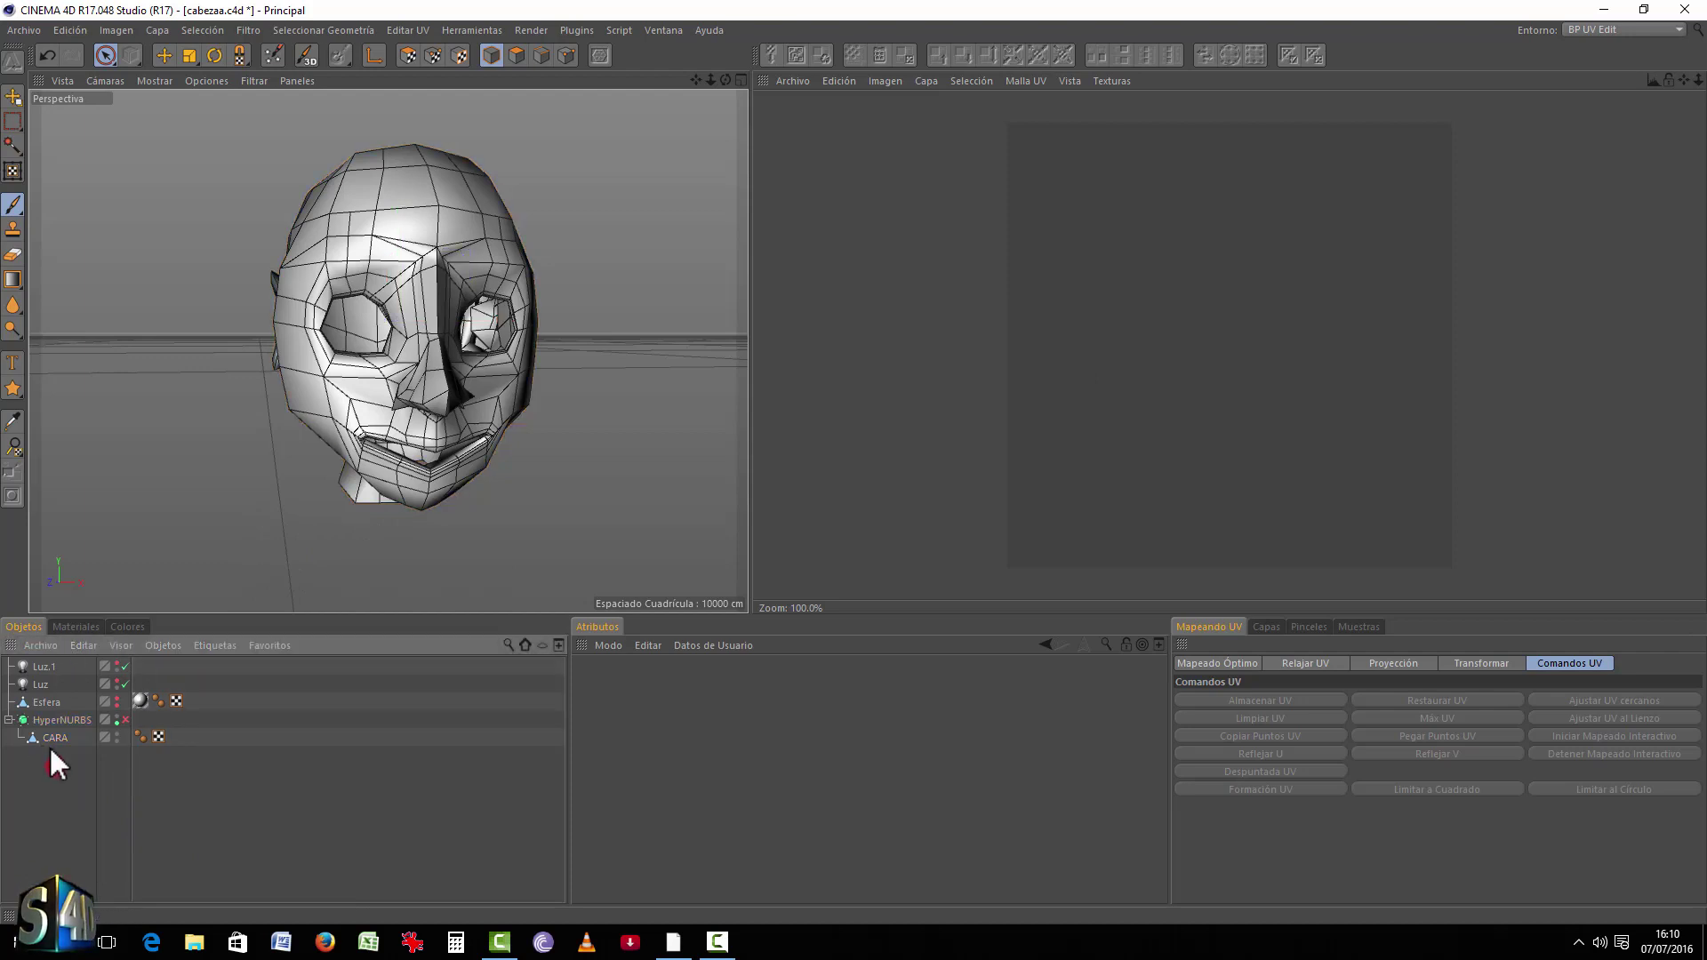
pyautogui.click(49, 738)
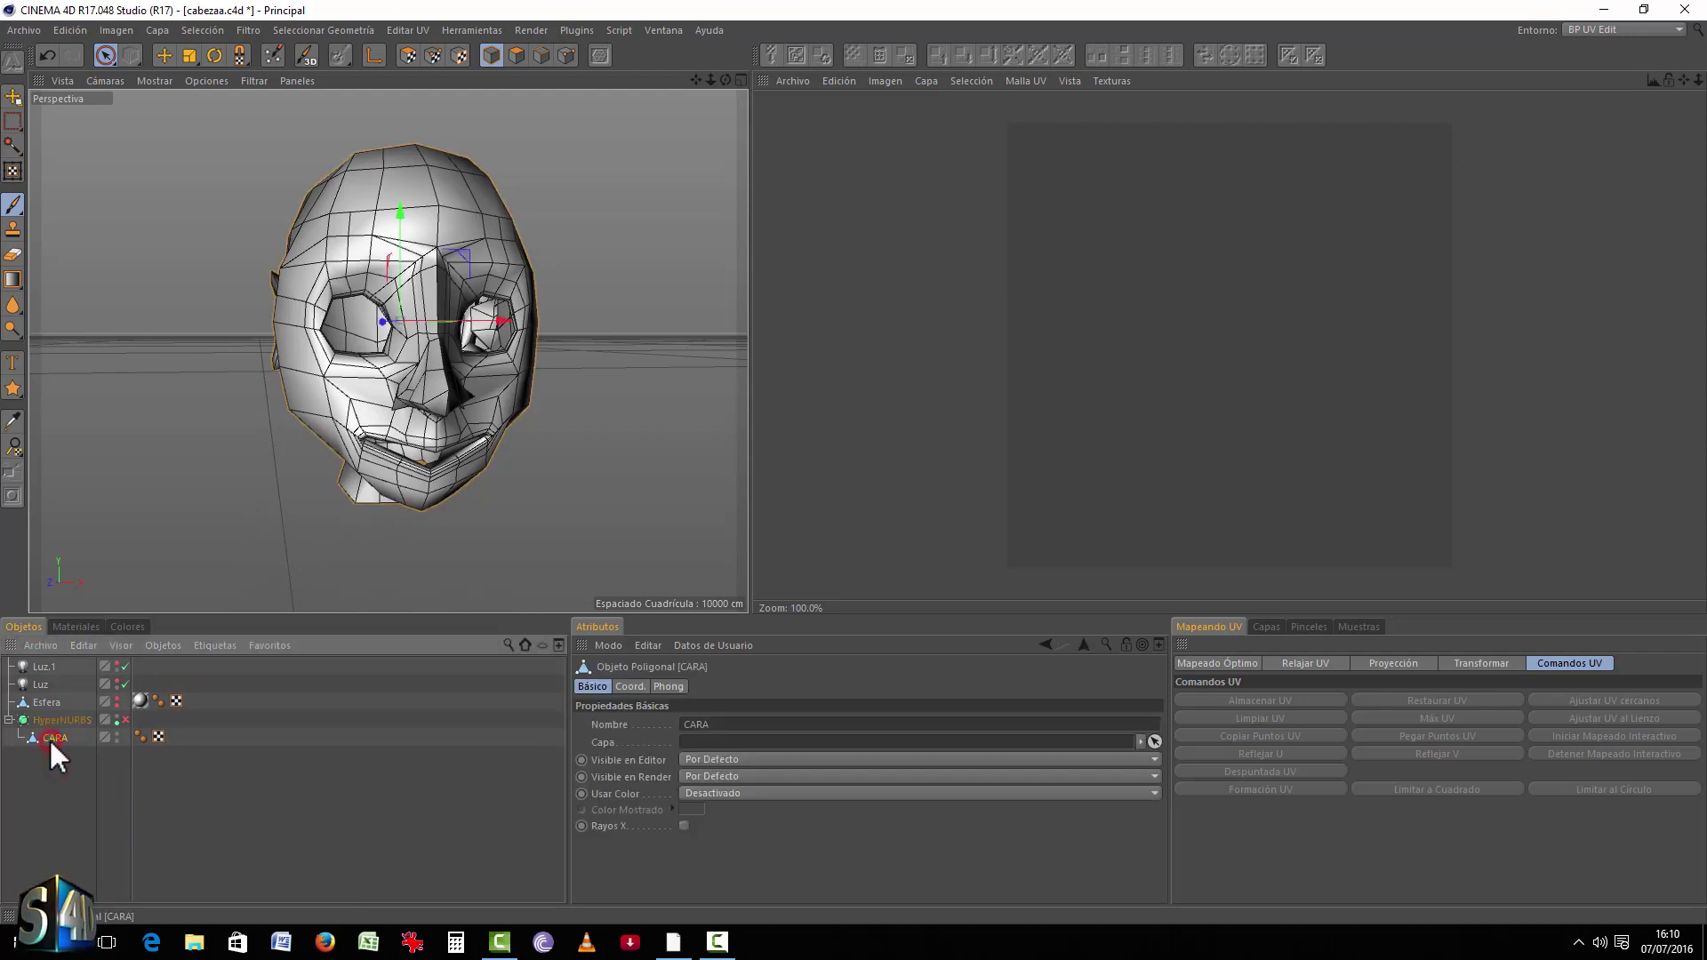
pyautogui.click(1027, 80)
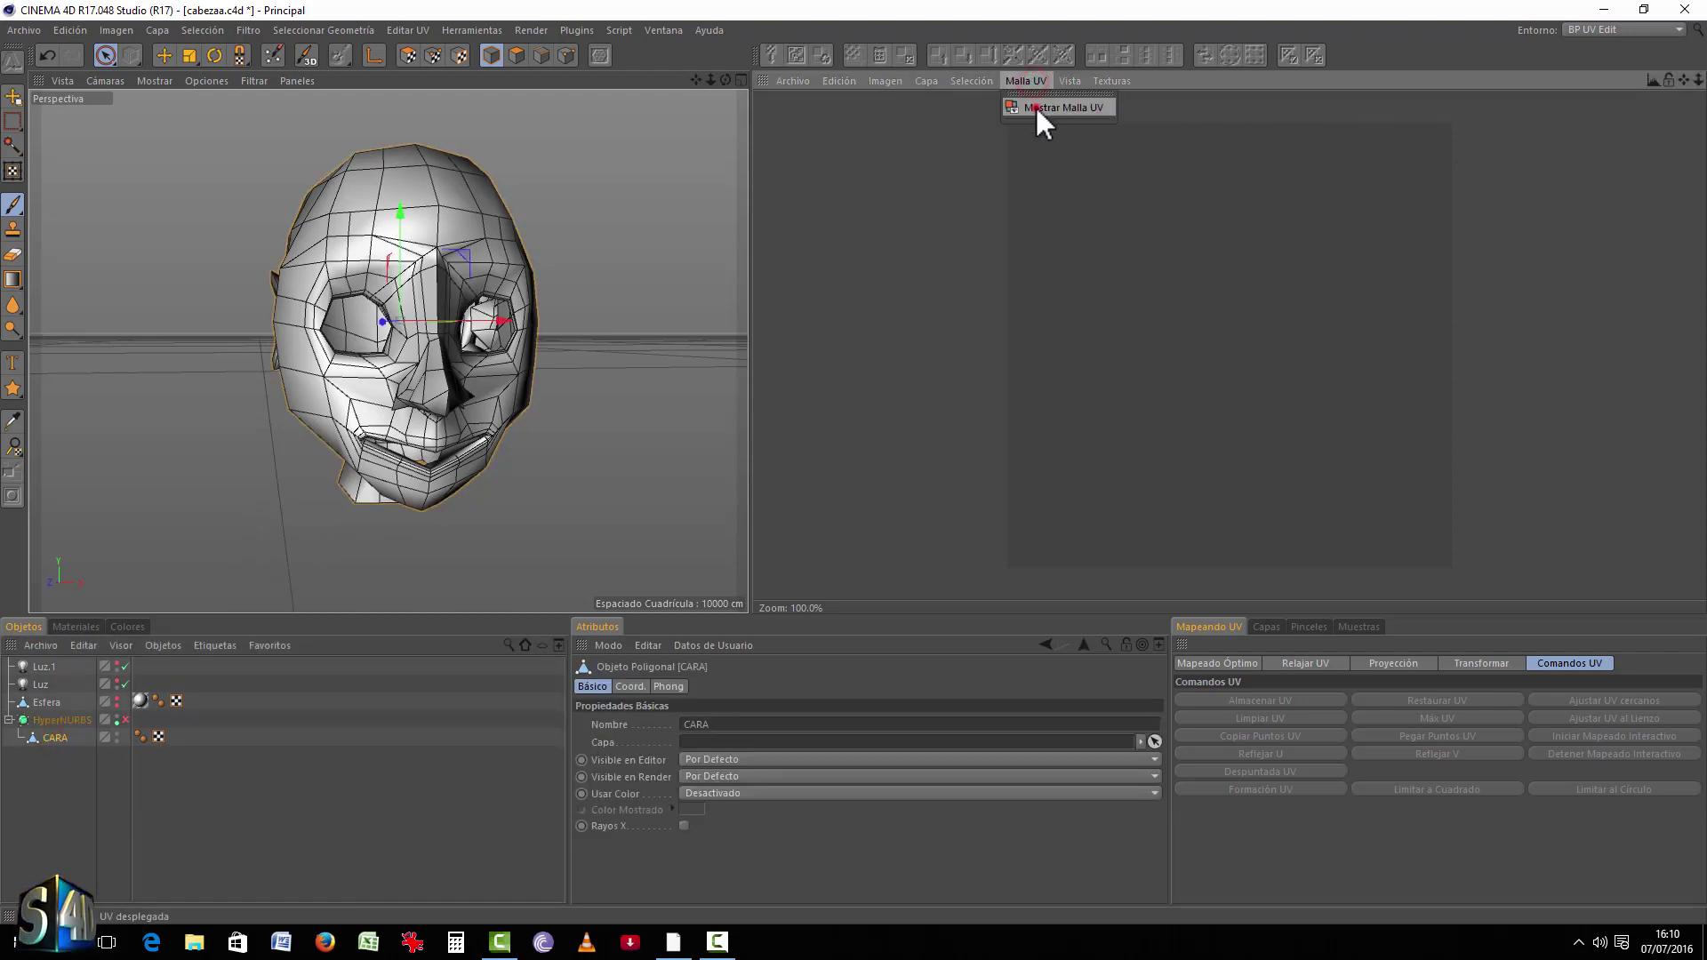
pyautogui.click(1036, 107)
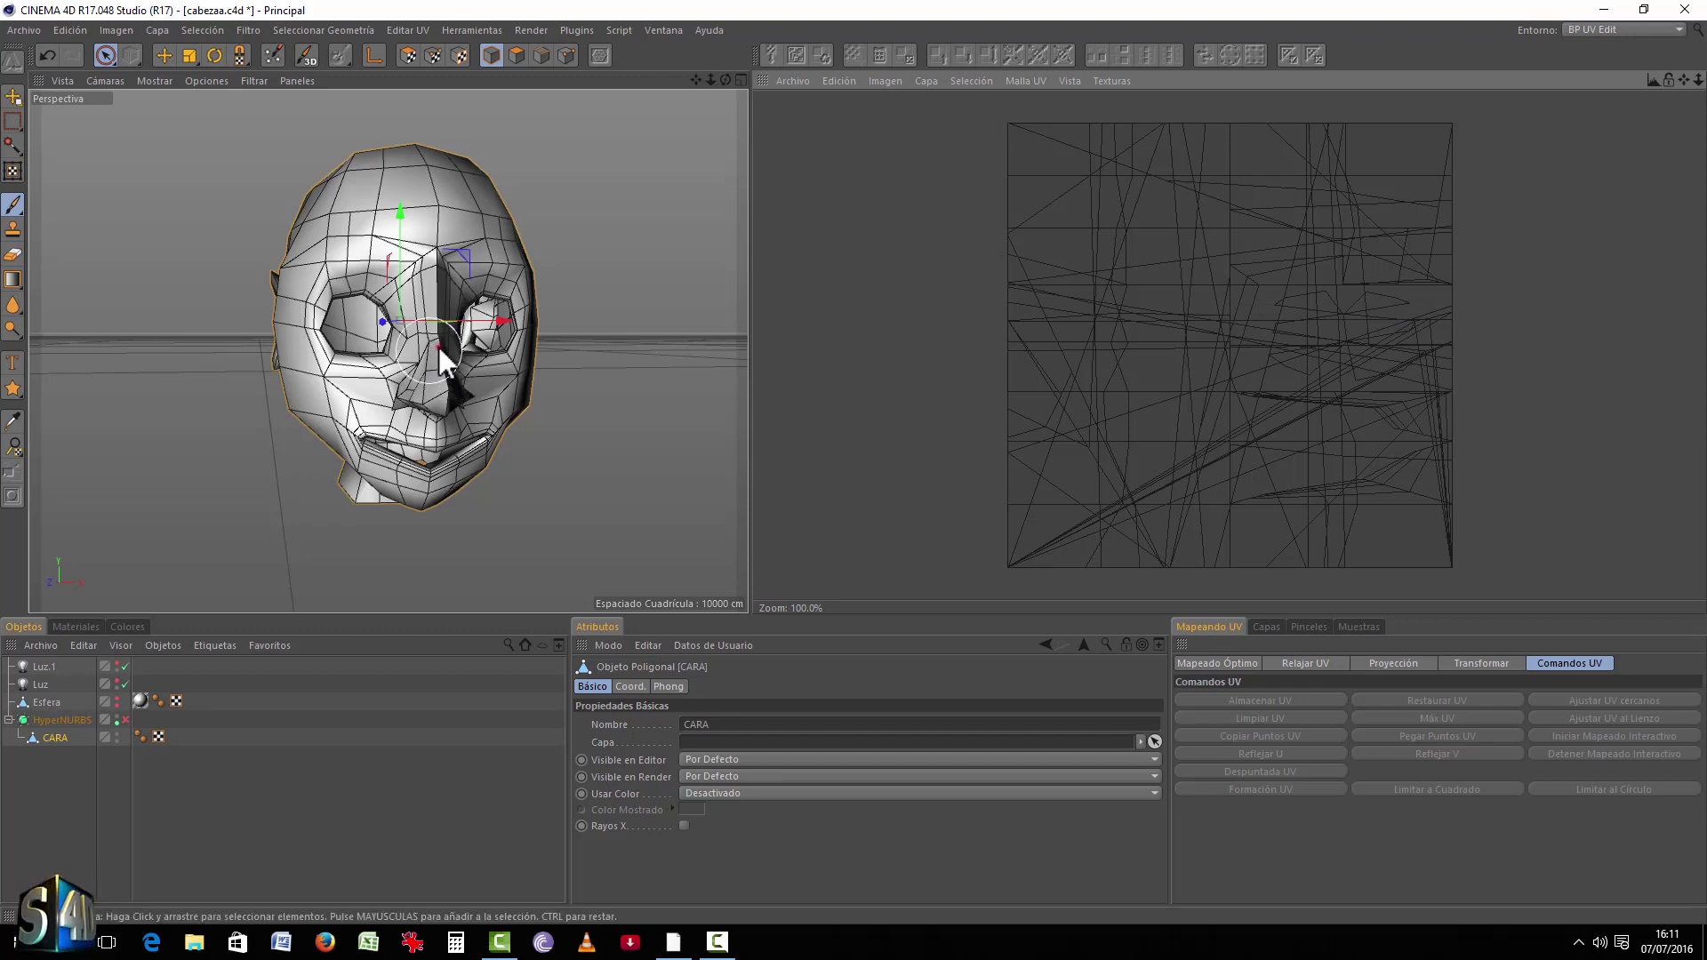
# Step: Enter polygon mode on CARA and select patches around the eyes, nose and mouth to compare them with their UV polygons
pyautogui.keyDown('alt'); pyautogui.moveTo(440, 347); pyautogui.dragTo(711, 324); pyautogui.keyUp('alt')
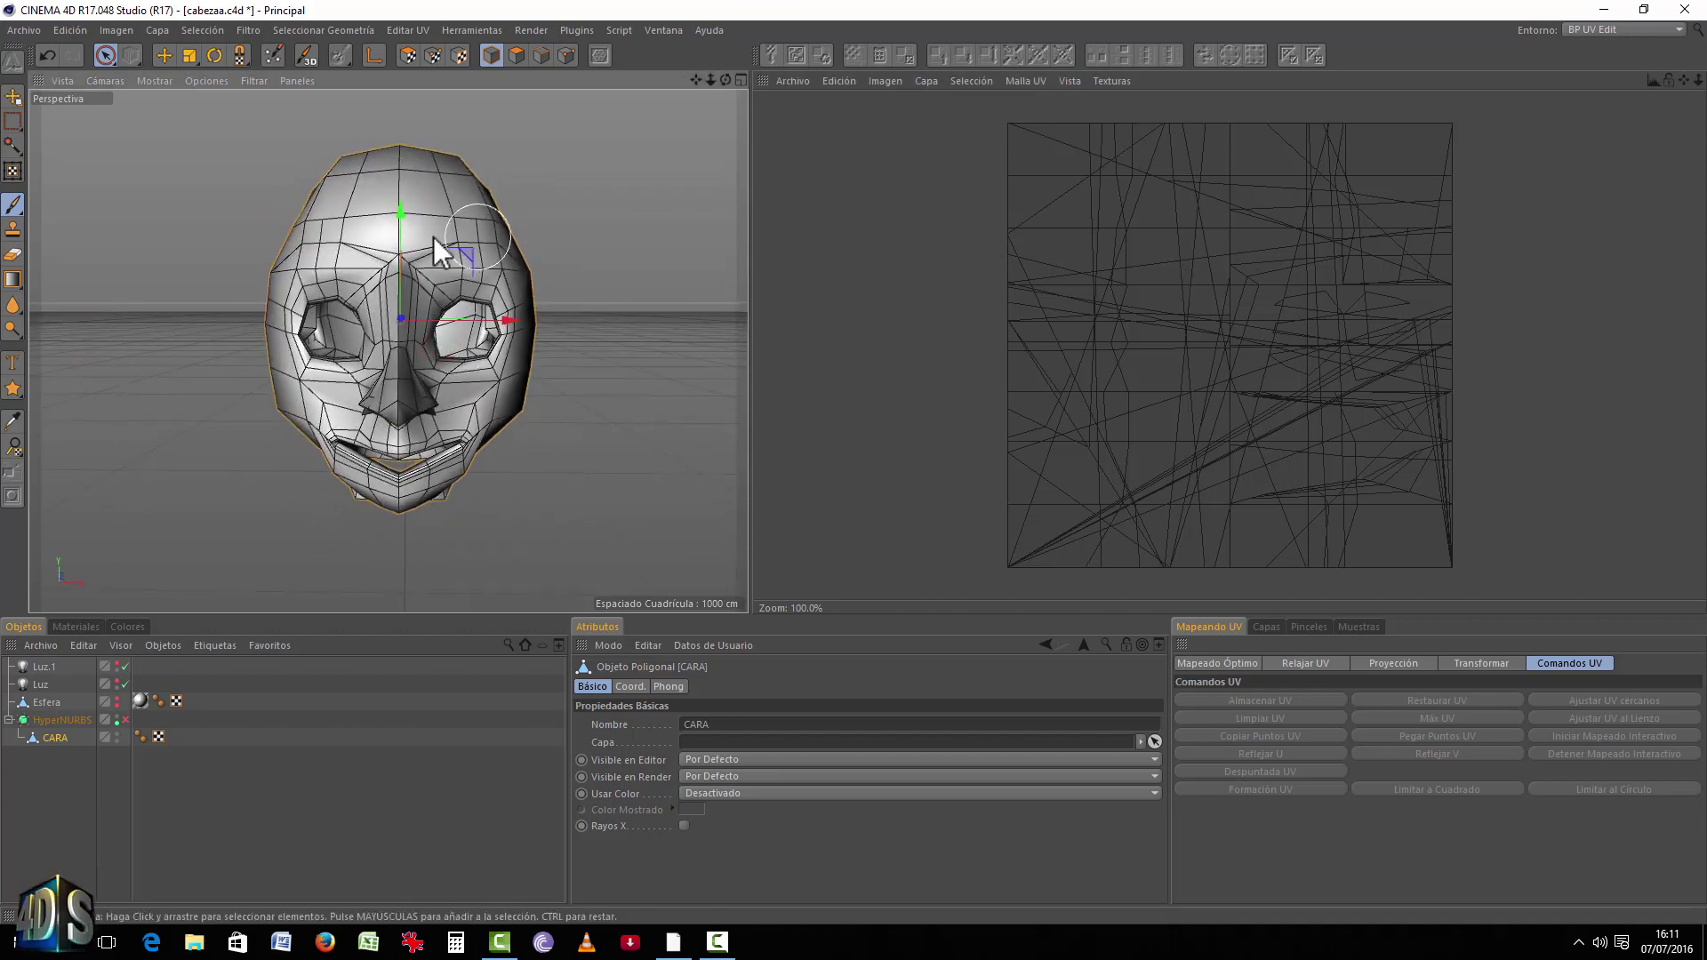
pyautogui.click(516, 56)
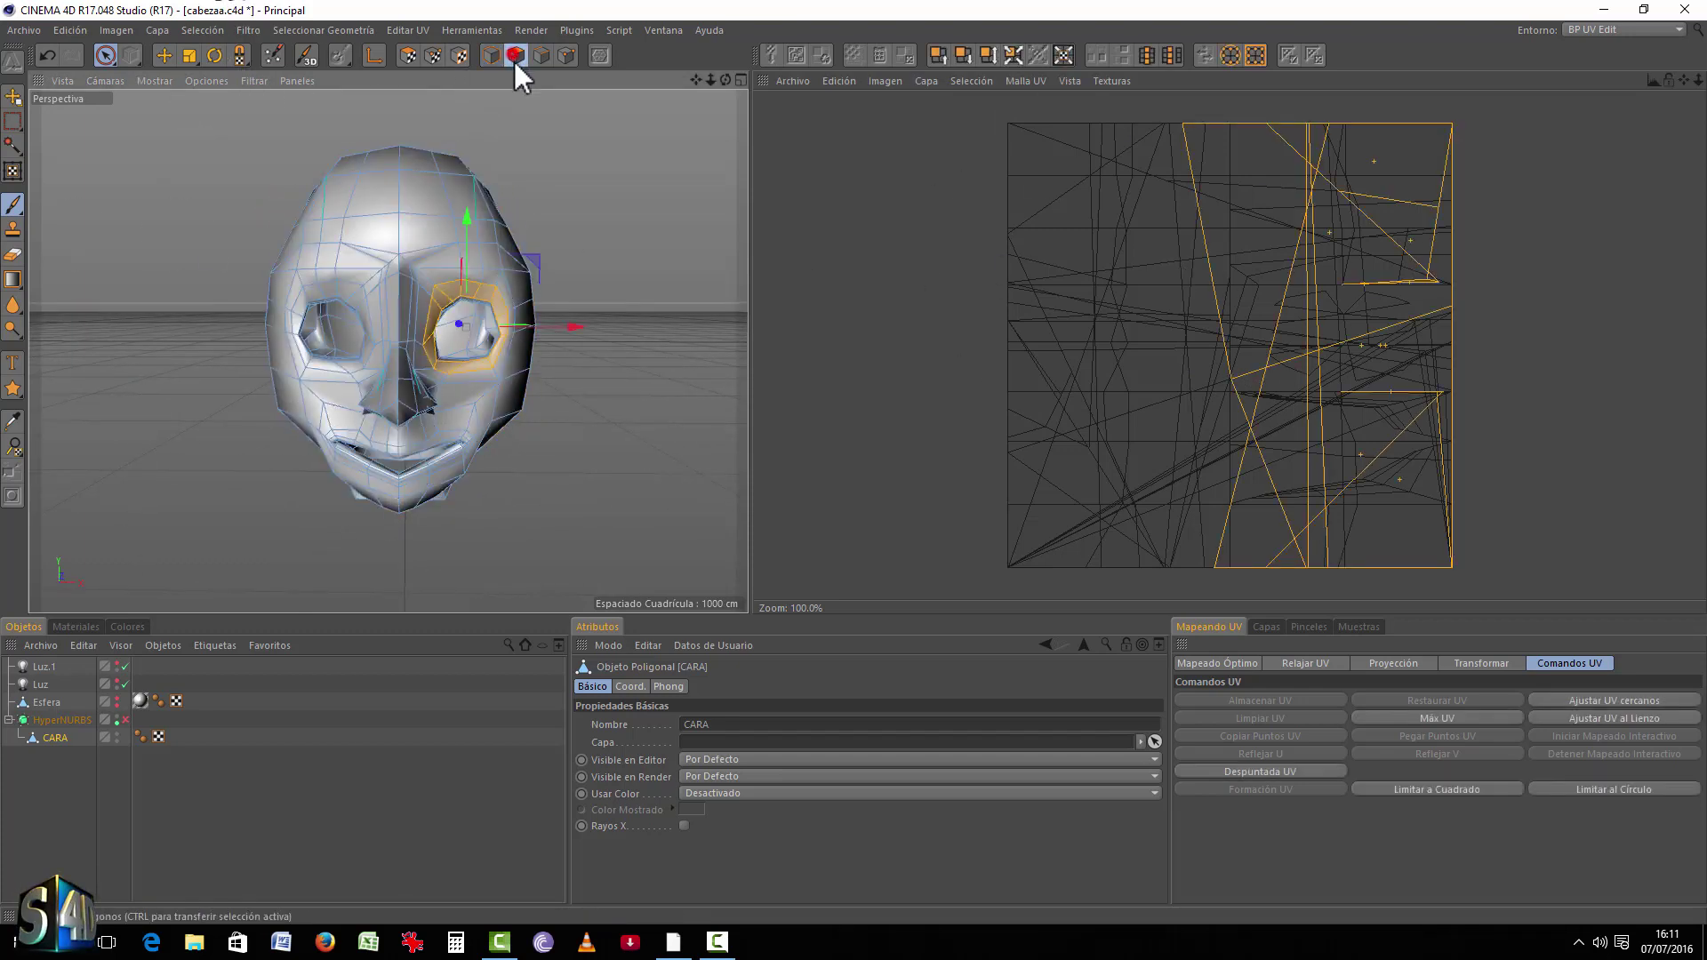
pyautogui.moveTo(419, 210); pyautogui.dragTo(392, 258)
pyautogui.click(332, 332)
pyautogui.click(438, 407)
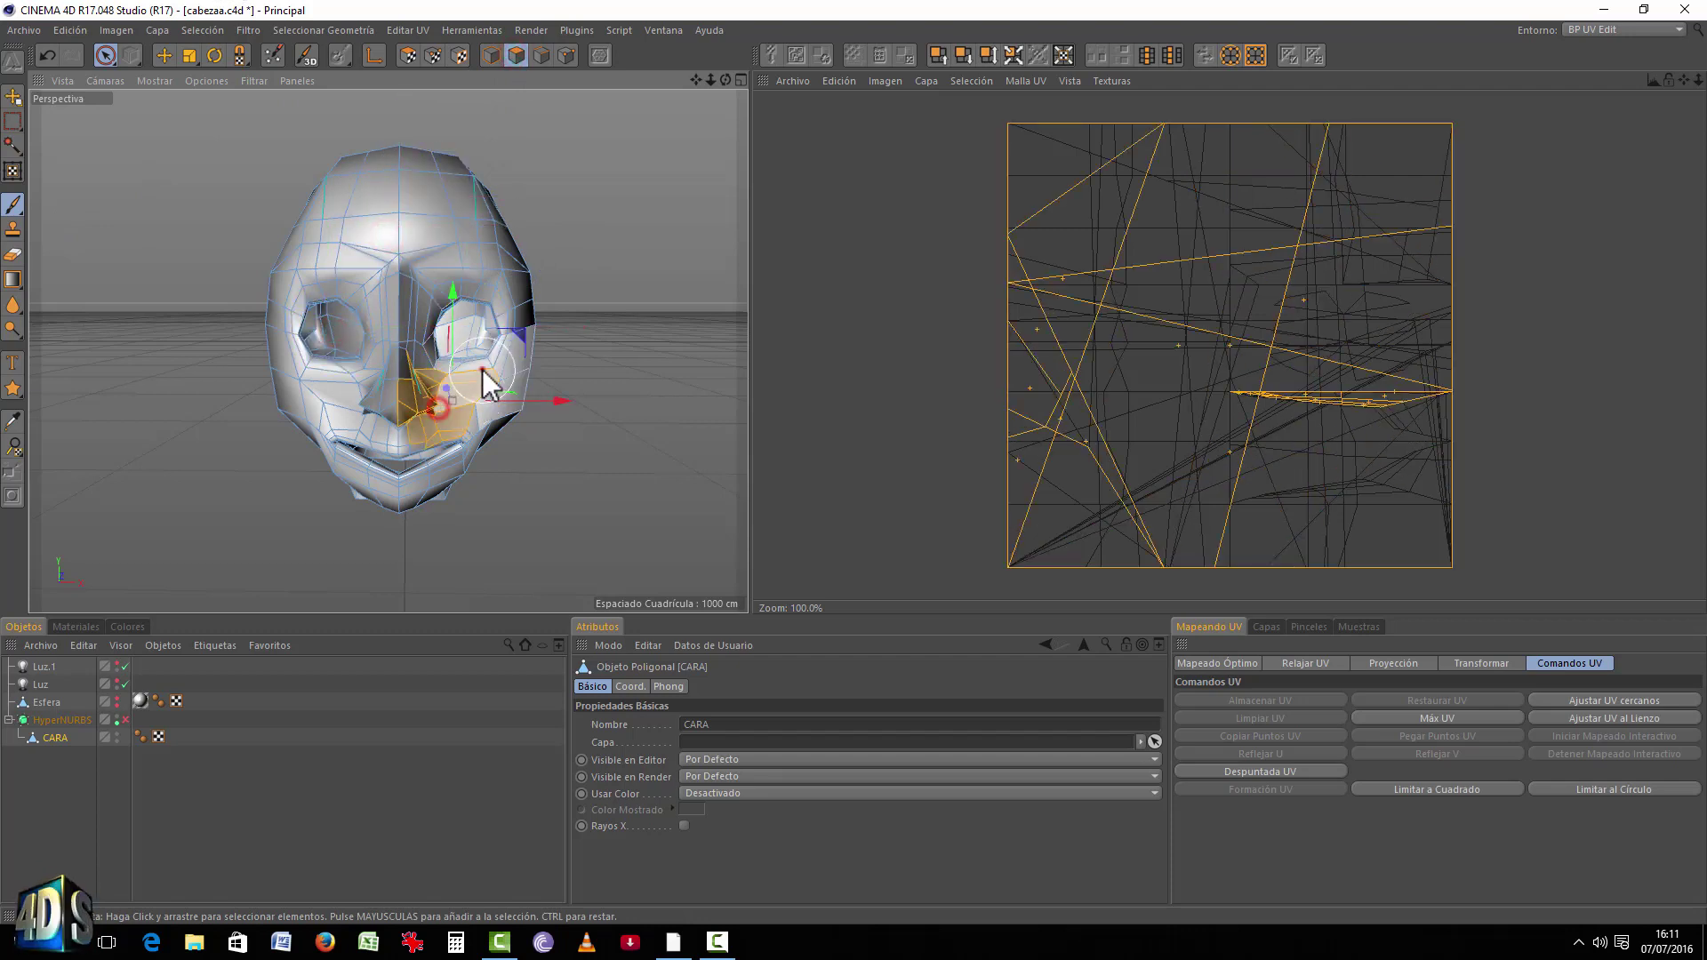
pyautogui.click(480, 367)
pyautogui.click(492, 295)
pyautogui.click(454, 257)
pyautogui.click(328, 276)
pyautogui.click(329, 418)
pyautogui.click(442, 444)
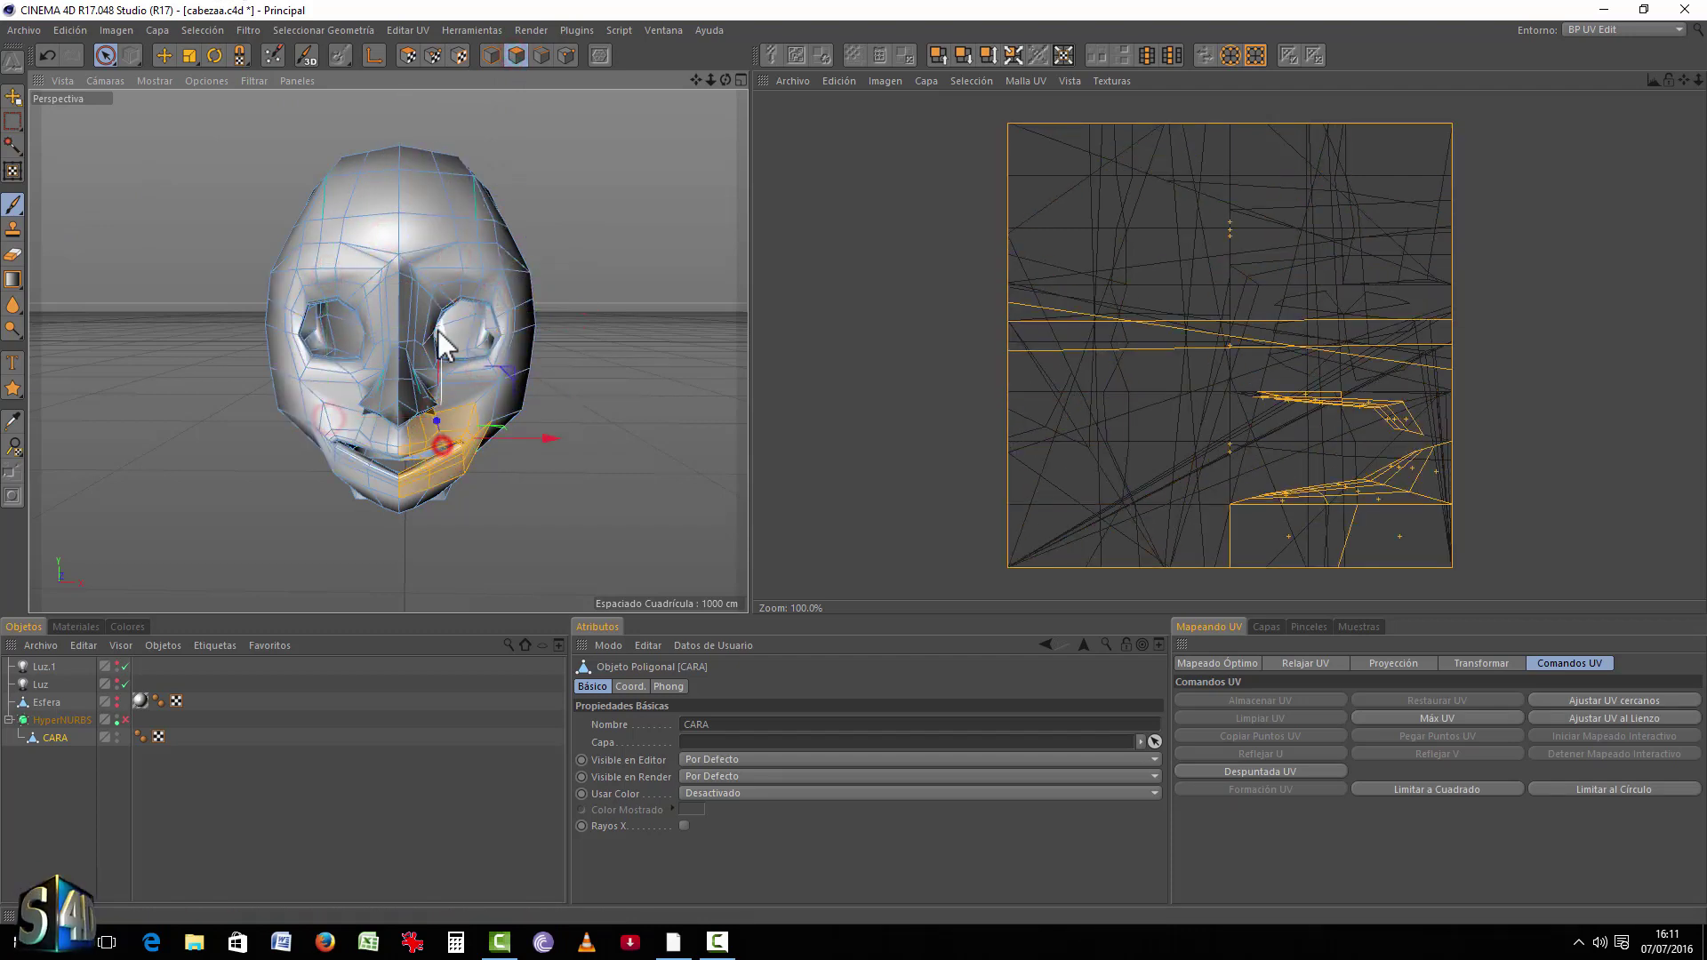
# Step: Examine the selected mouth-area polygons up close and clear the polygon selection
pyautogui.keyDown('alt'); pyautogui.moveTo(460, 397); pyautogui.dragTo(354, 435); pyautogui.keyUp('alt')
pyautogui.scroll(3, 384, 415)
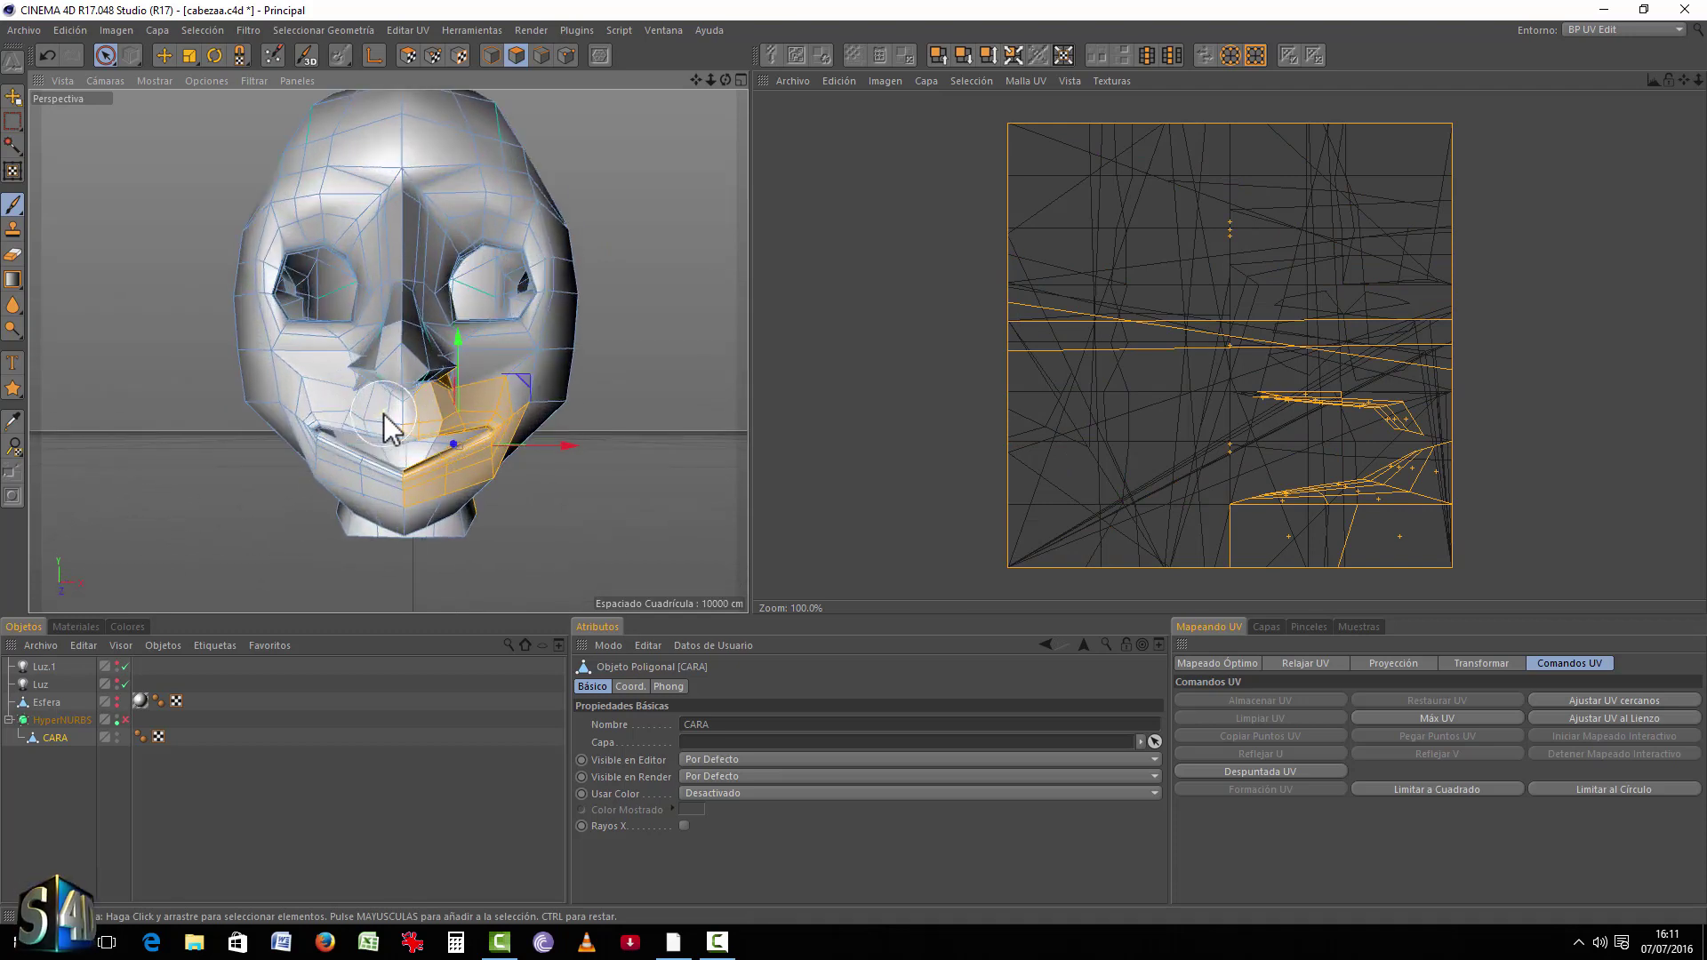
pyautogui.keyDown('alt'); pyautogui.moveTo(438, 382); pyautogui.dragTo(433, 421, button='middle'); pyautogui.keyUp('alt')
pyautogui.scroll(-1, 433, 421)
pyautogui.scroll(-4, 435, 429)
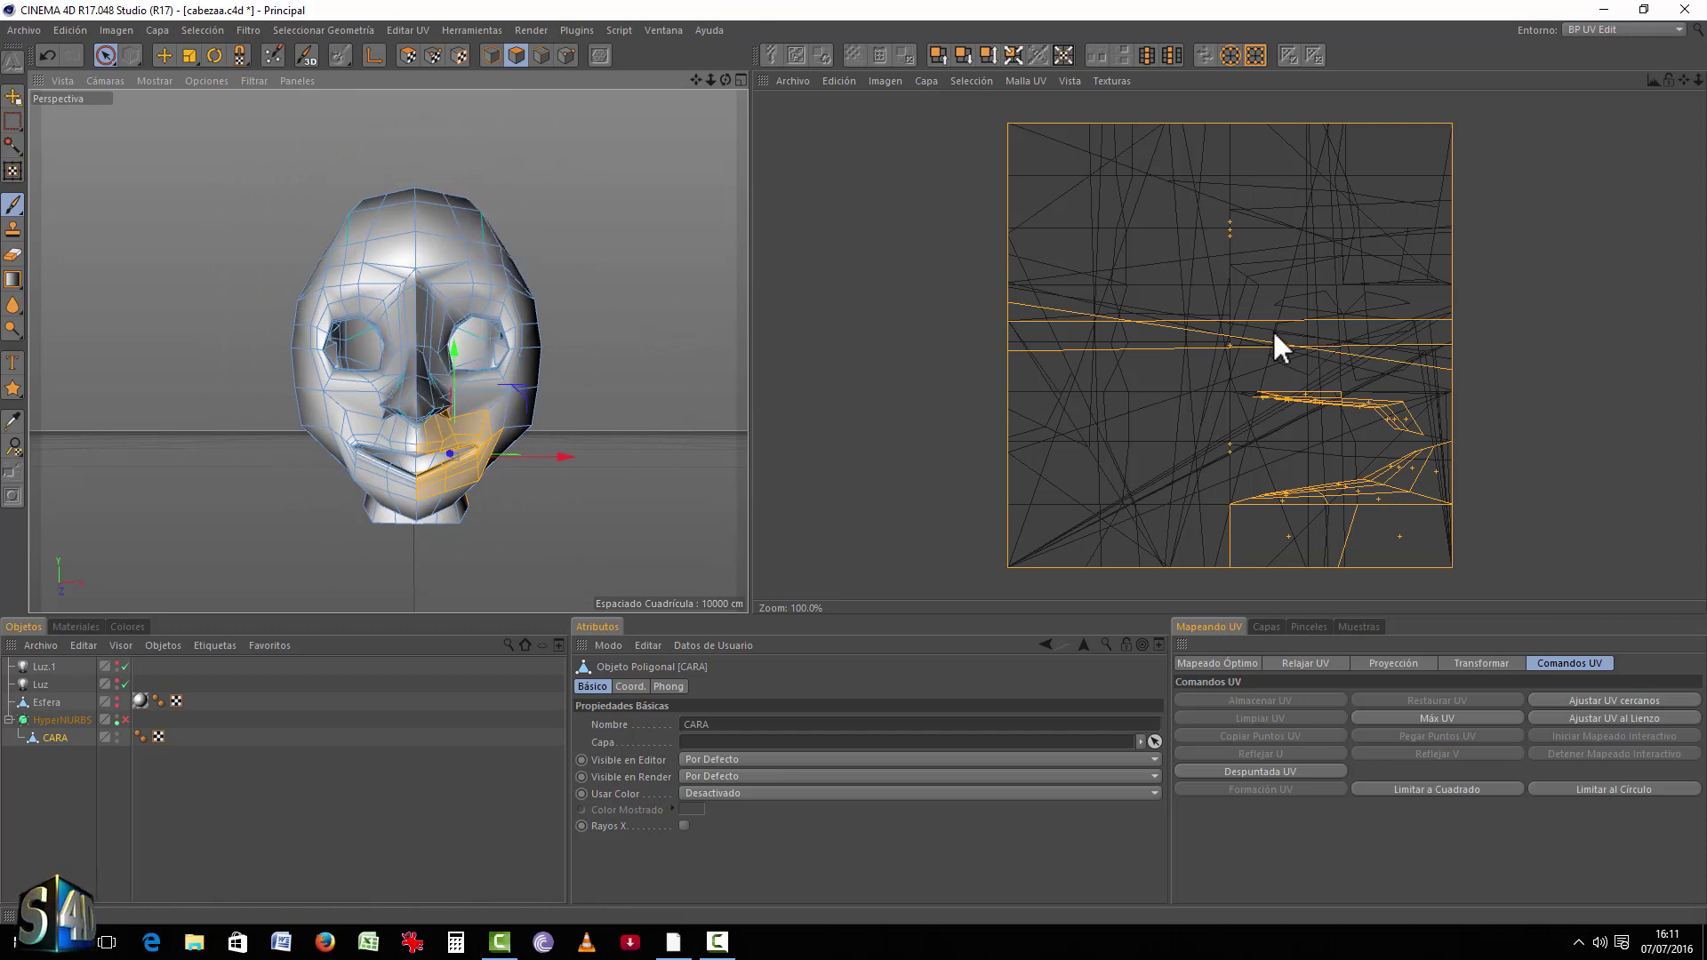
pyautogui.click(640, 514)
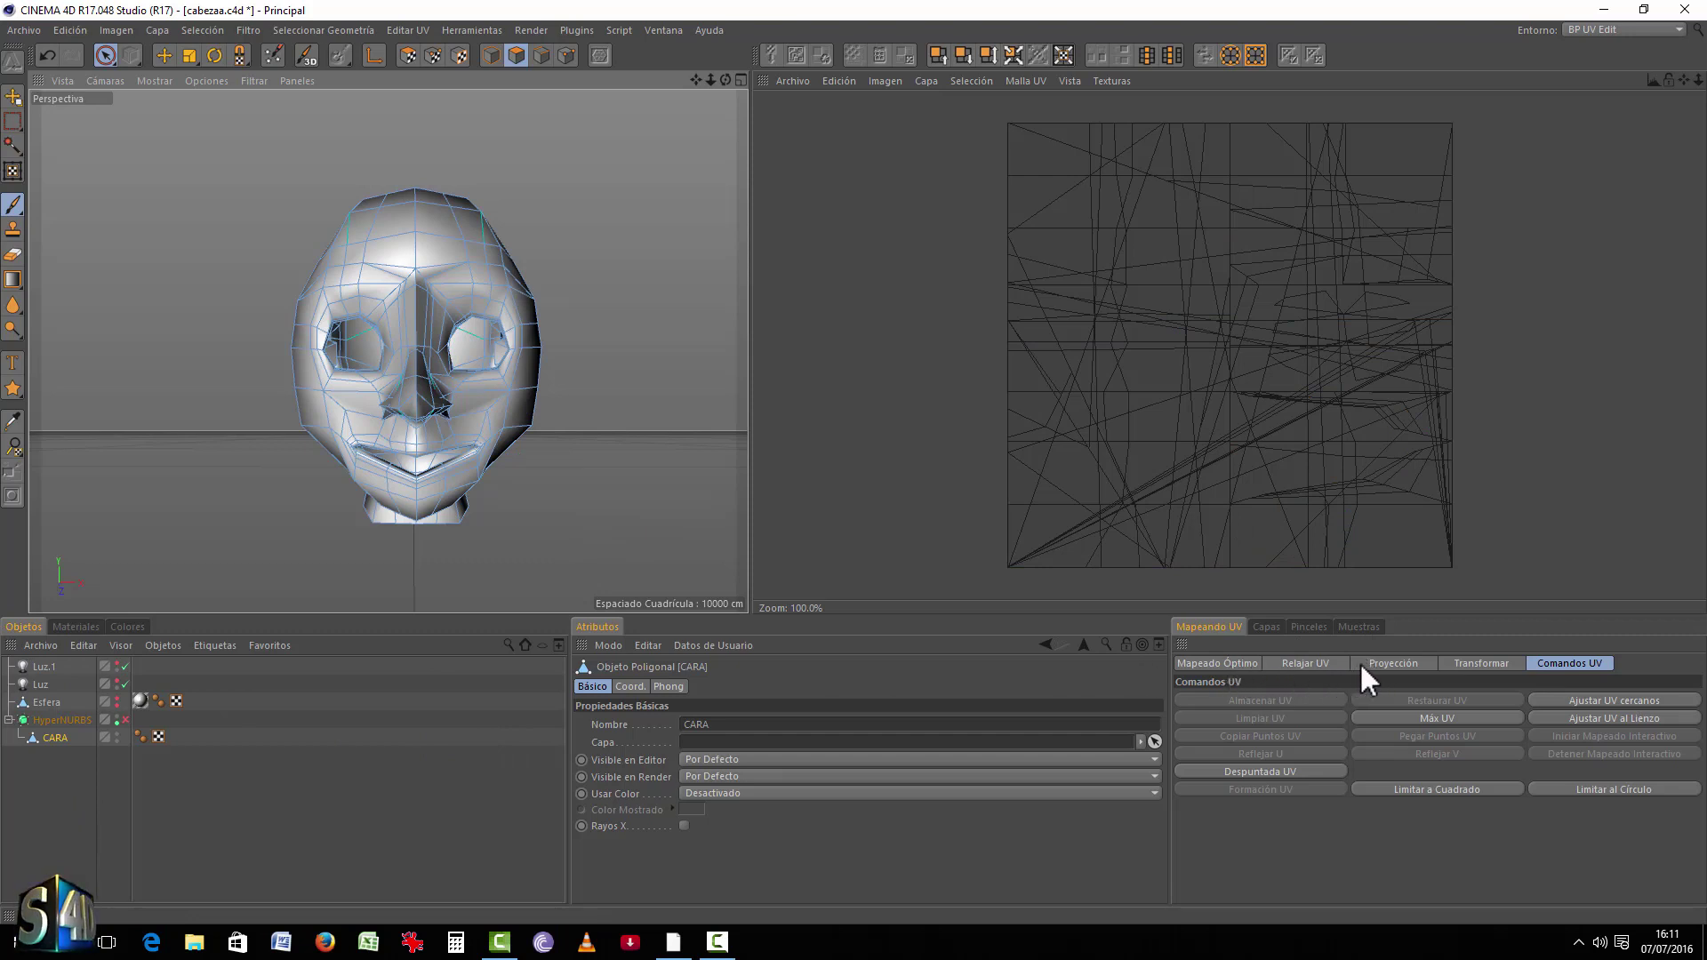
# Step: Apply the Óptimo (Cúbico) optimal mapping to the UVs of the whole CARA mesh
pyautogui.click(1396, 664)
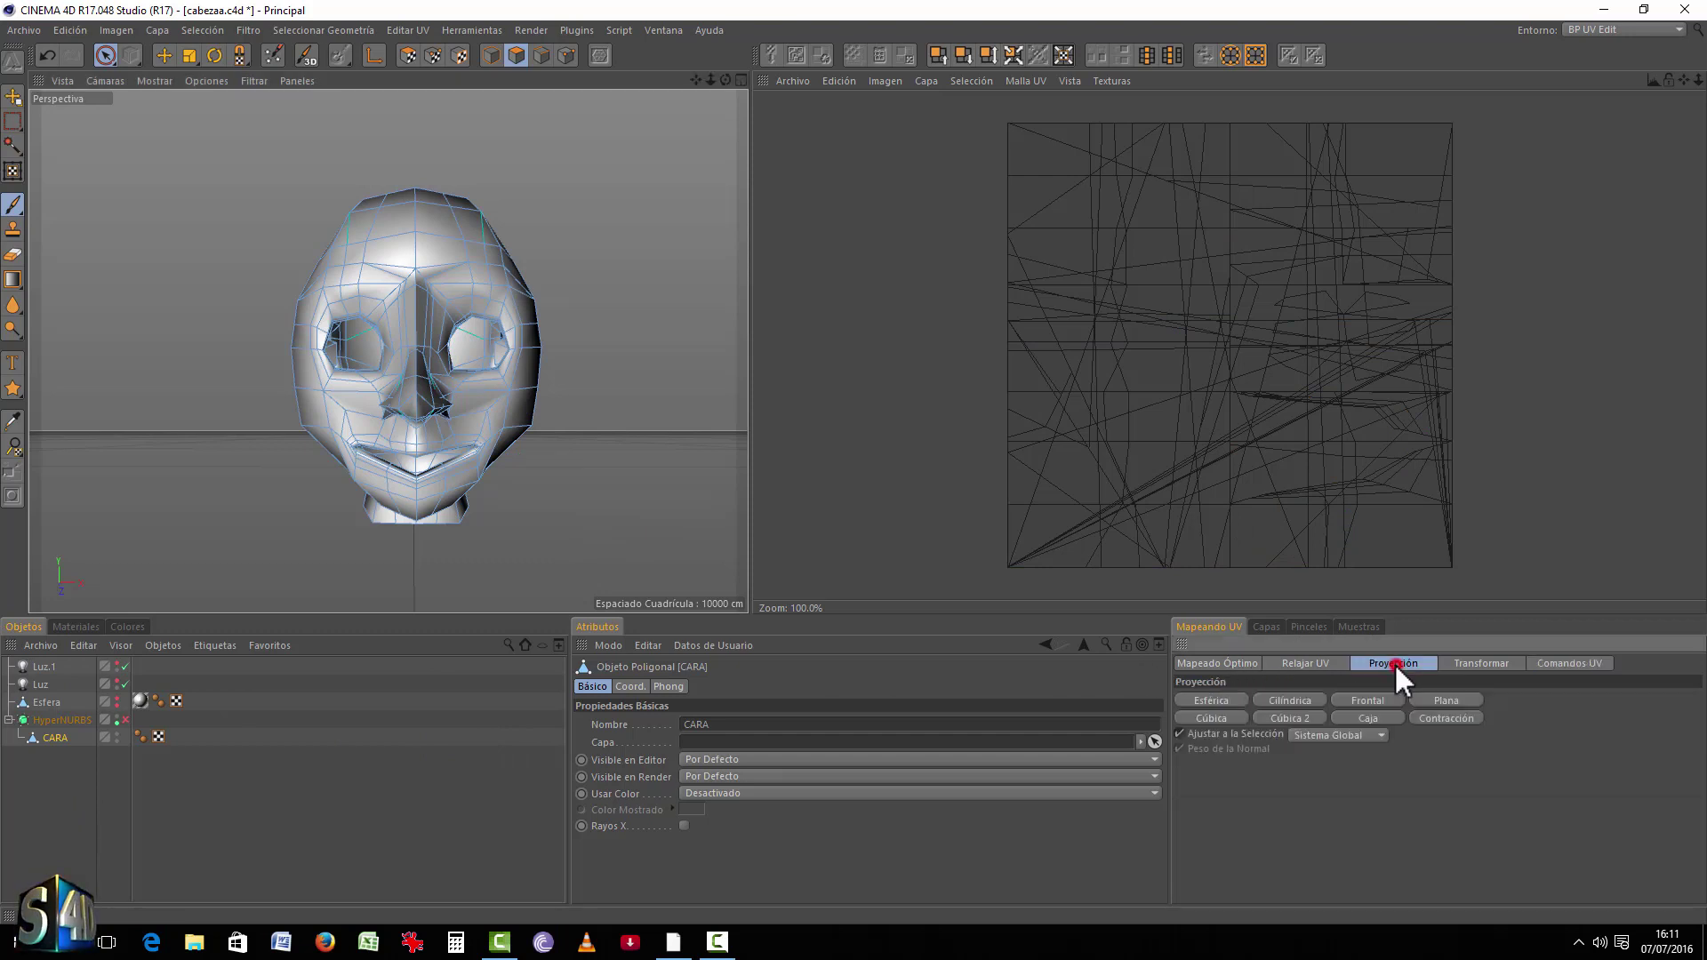
pyautogui.click(1217, 664)
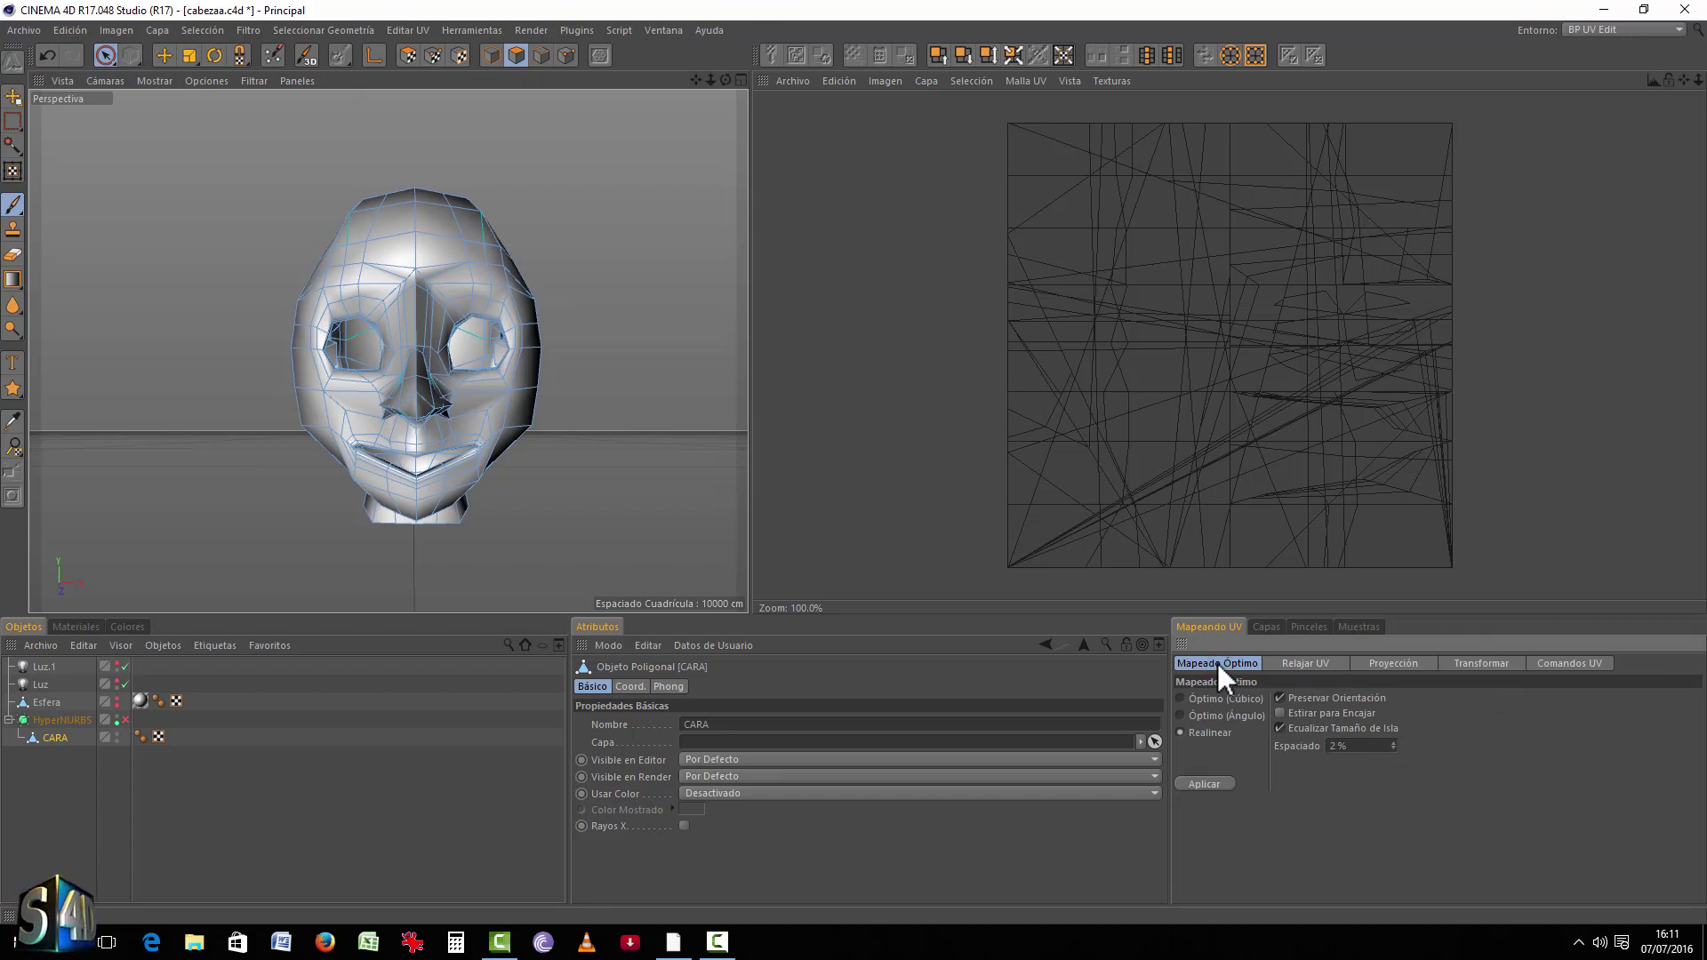
pyautogui.click(1182, 699)
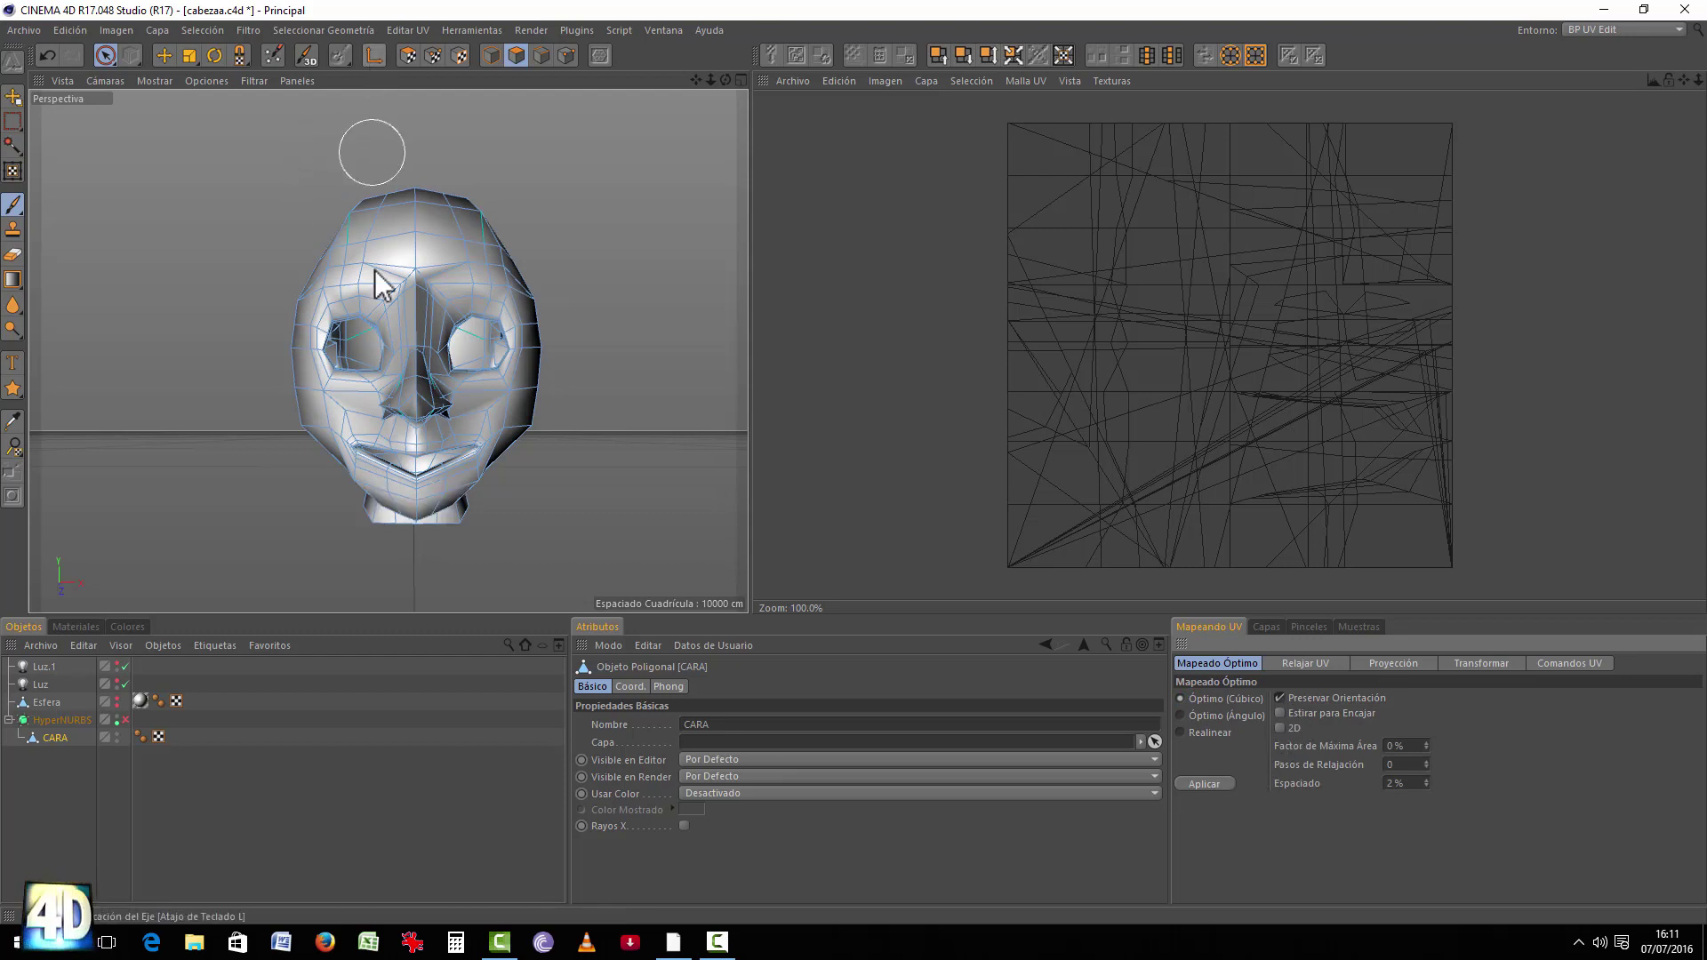
pyautogui.middleClick(391, 293)
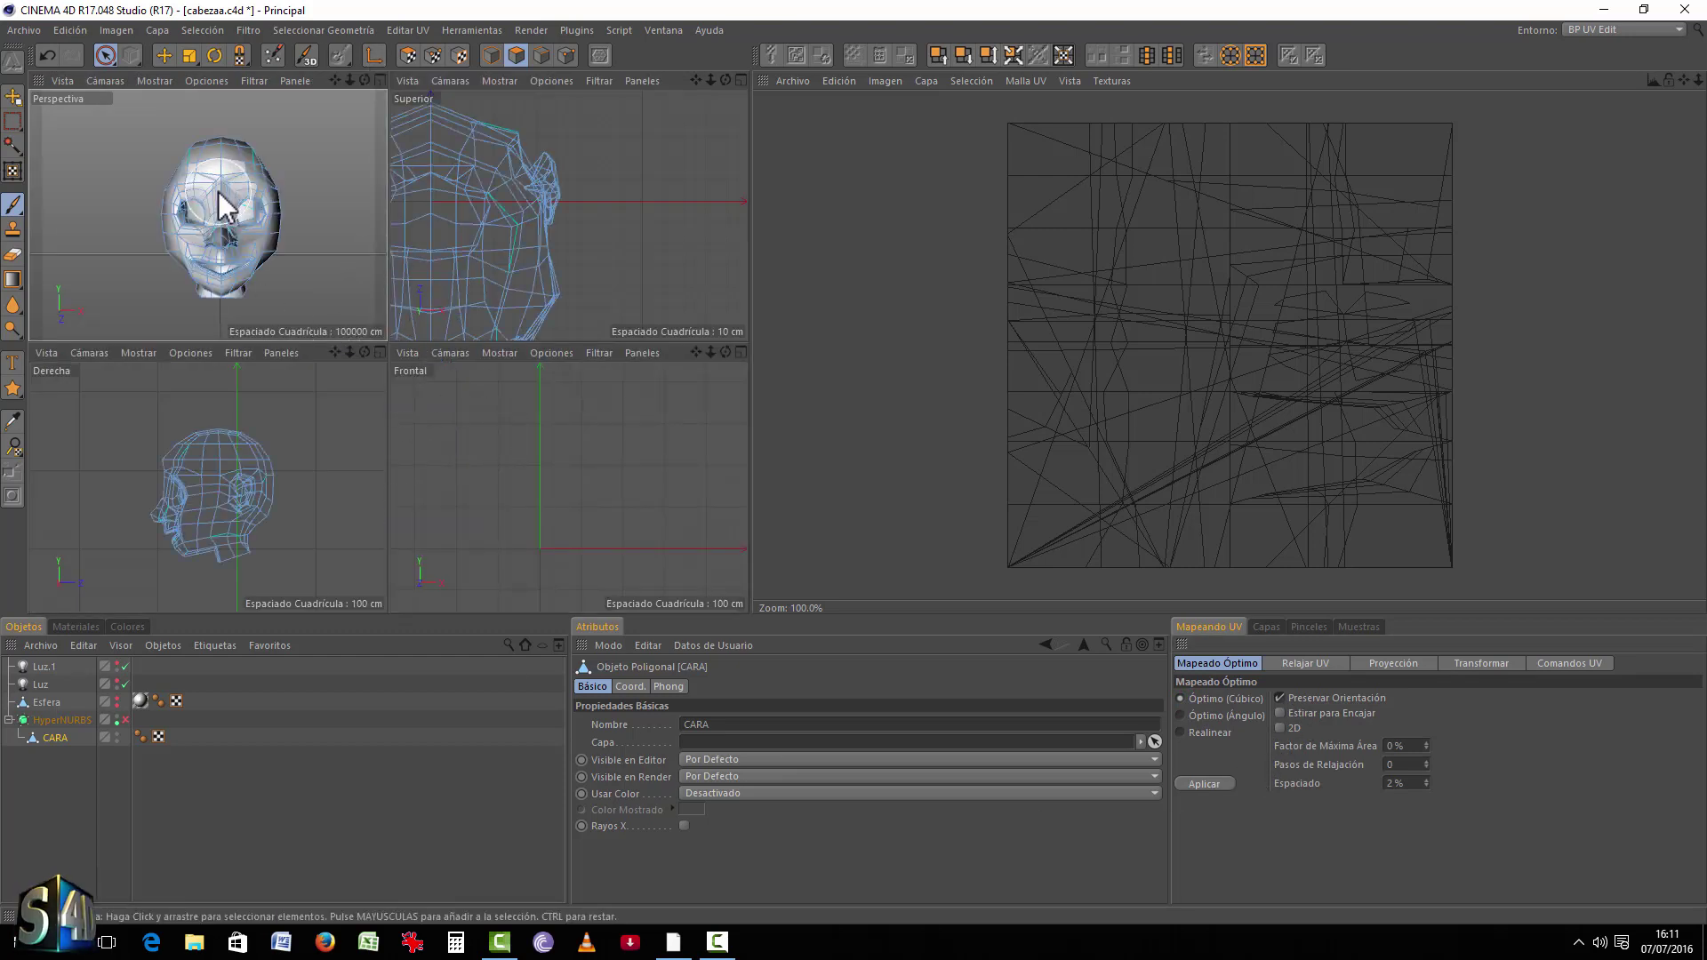
pyautogui.click(1209, 784)
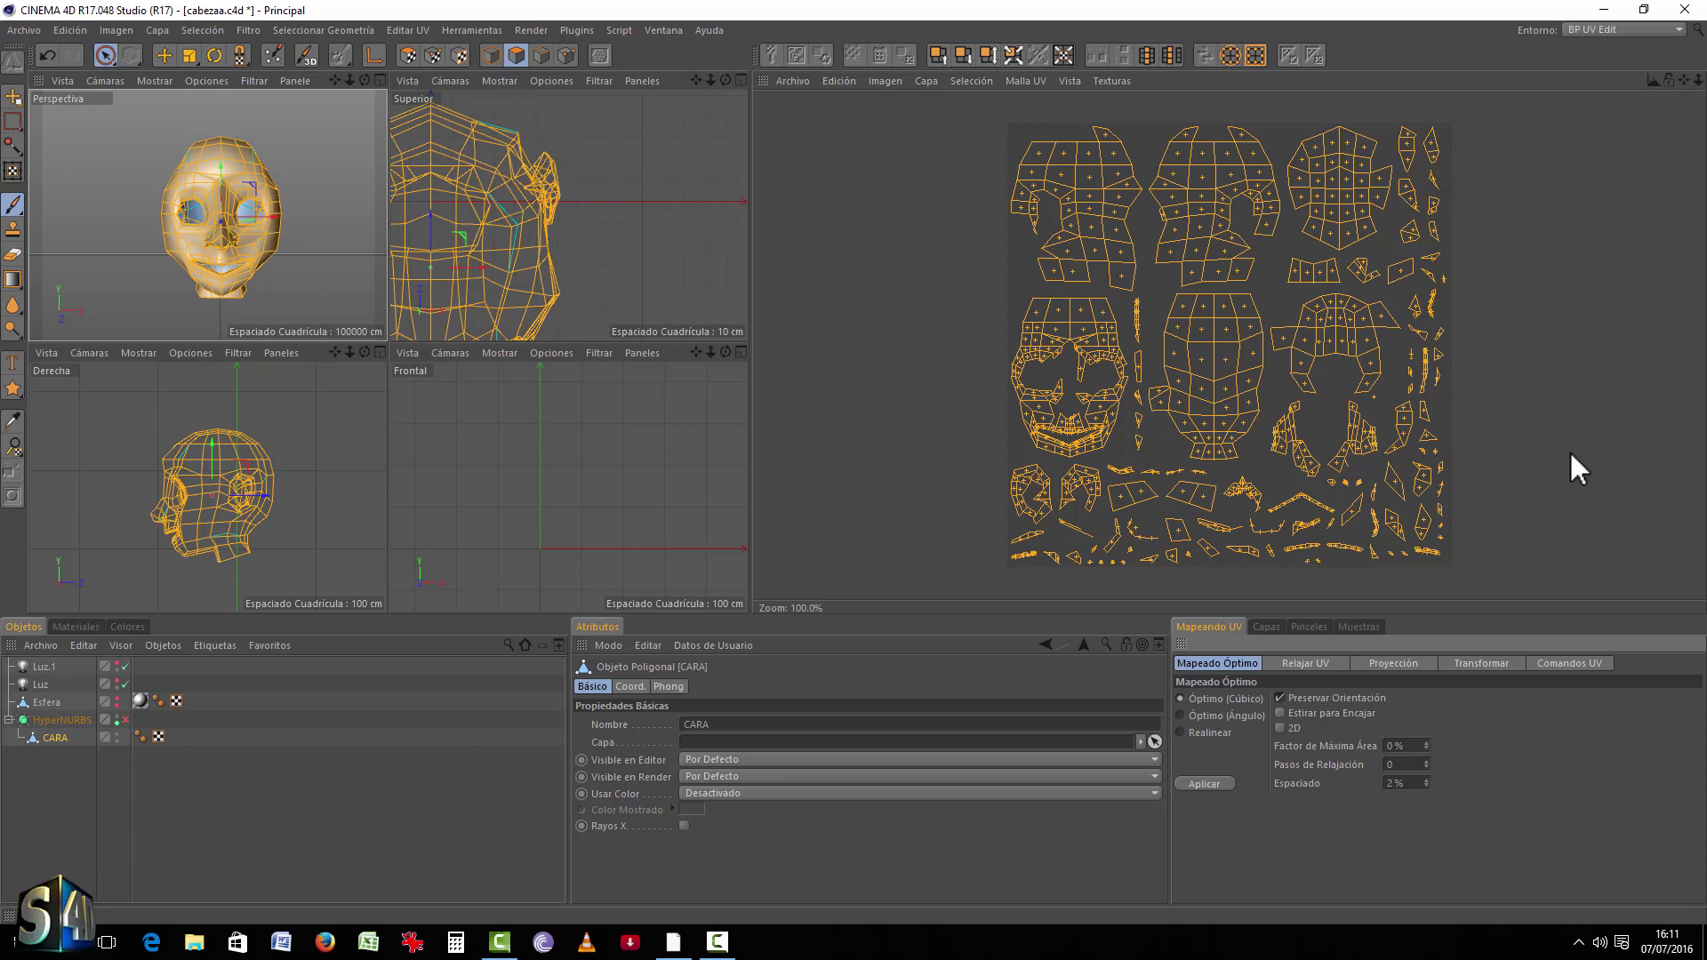
# Step: Select the polygons around one eye and the nose bridge and apply Óptimo (Ángulo) mapping to that selection
pyautogui.click(330, 278)
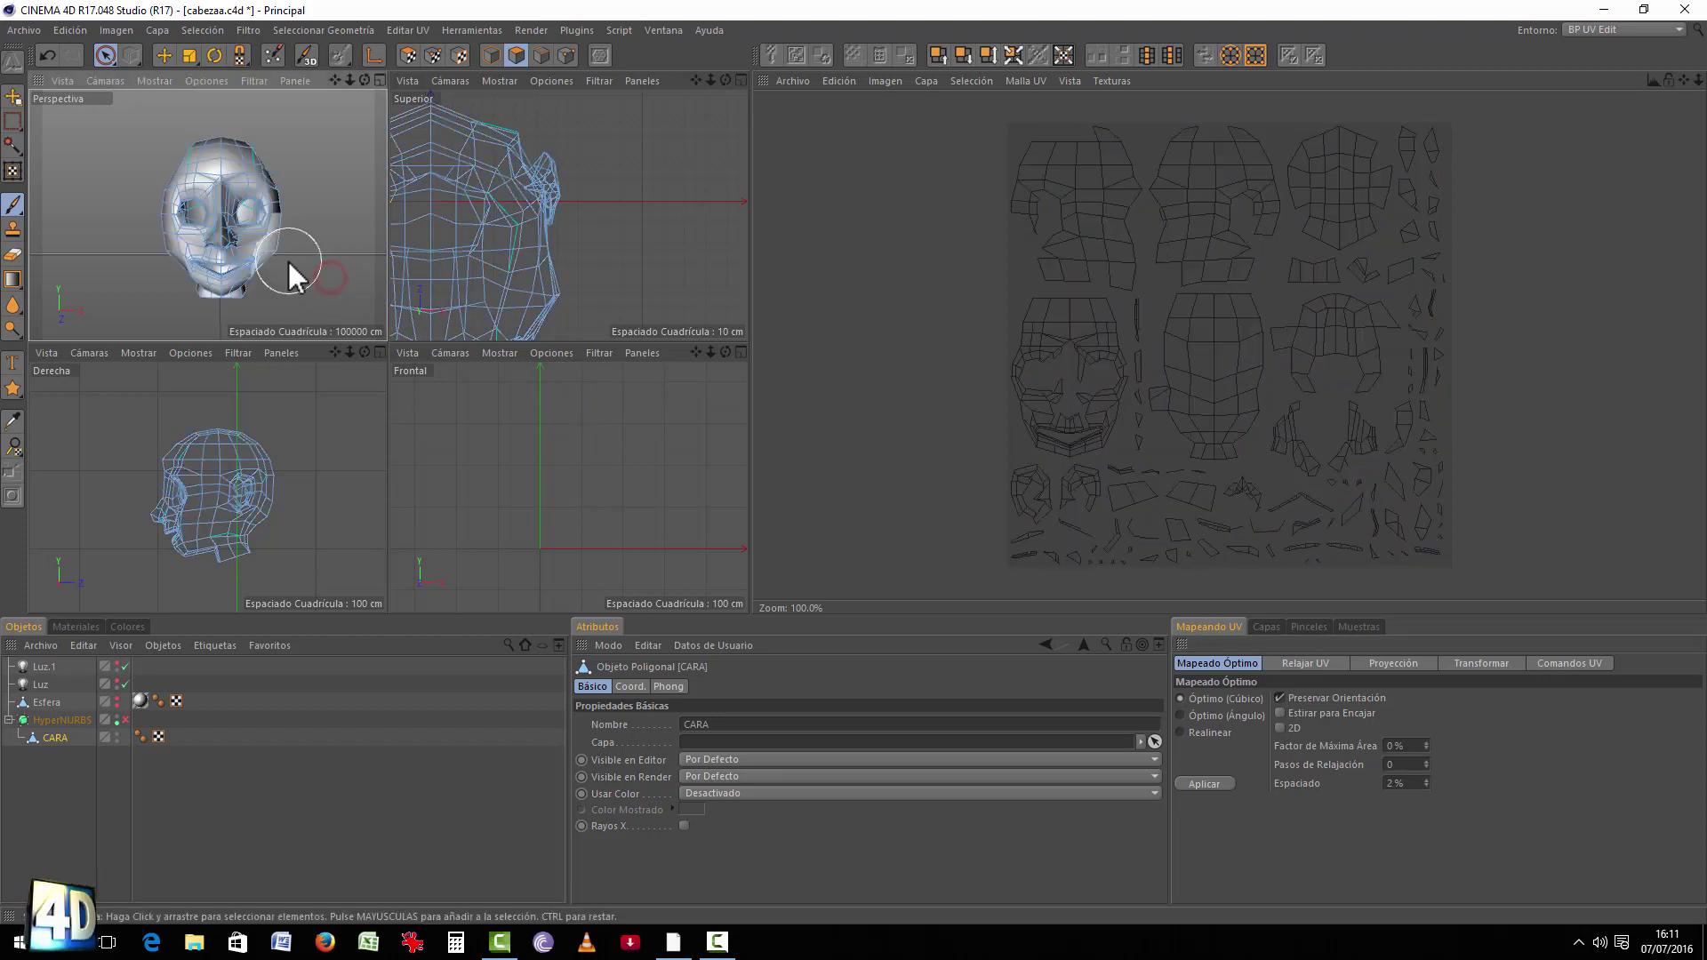
pyautogui.scroll(4, 199, 211)
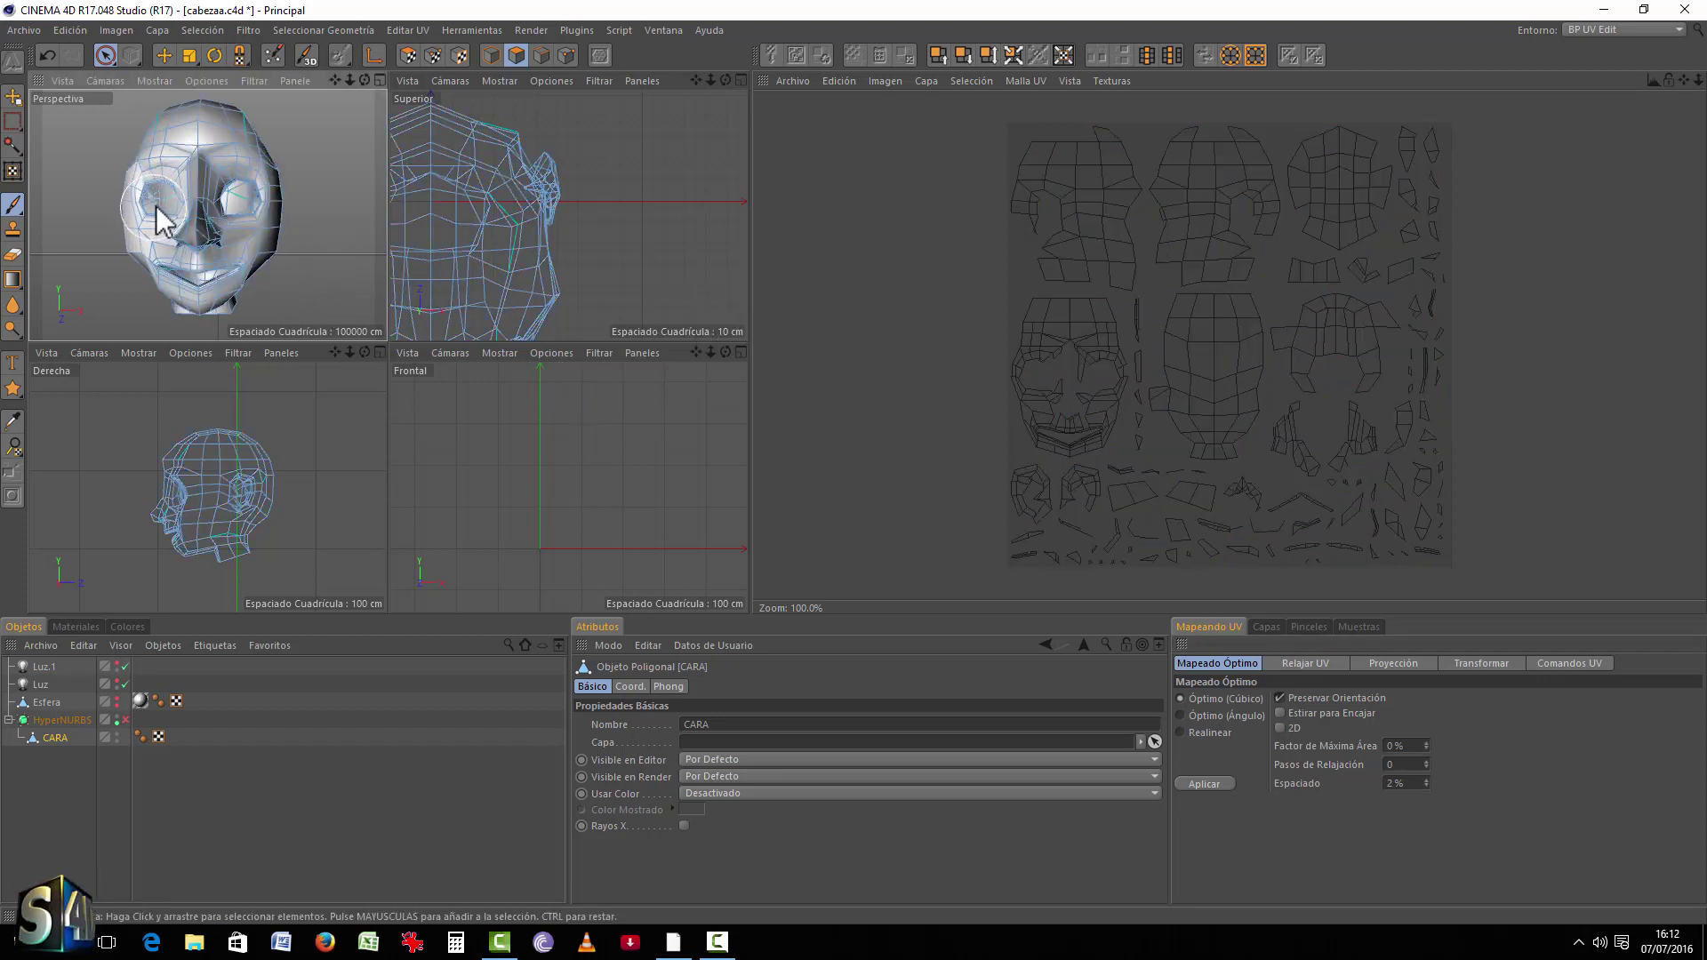
pyautogui.middleClick(166, 211)
pyautogui.moveTo(243, 310); pyautogui.dragTo(325, 337)
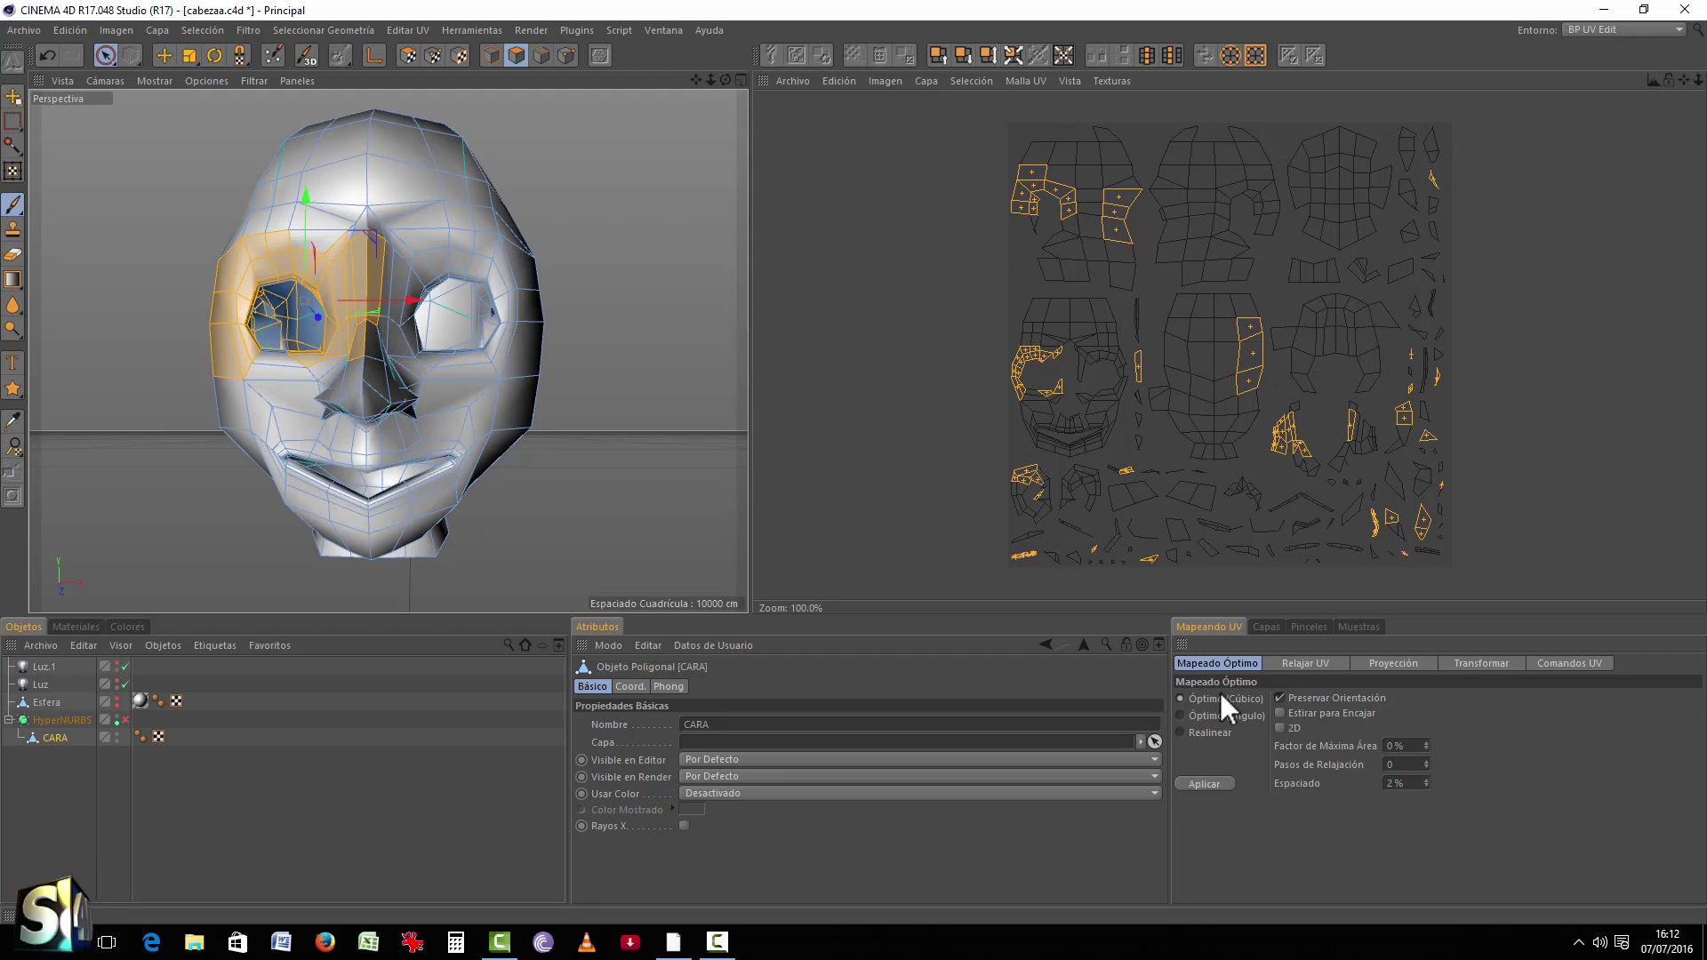
pyautogui.click(1212, 716)
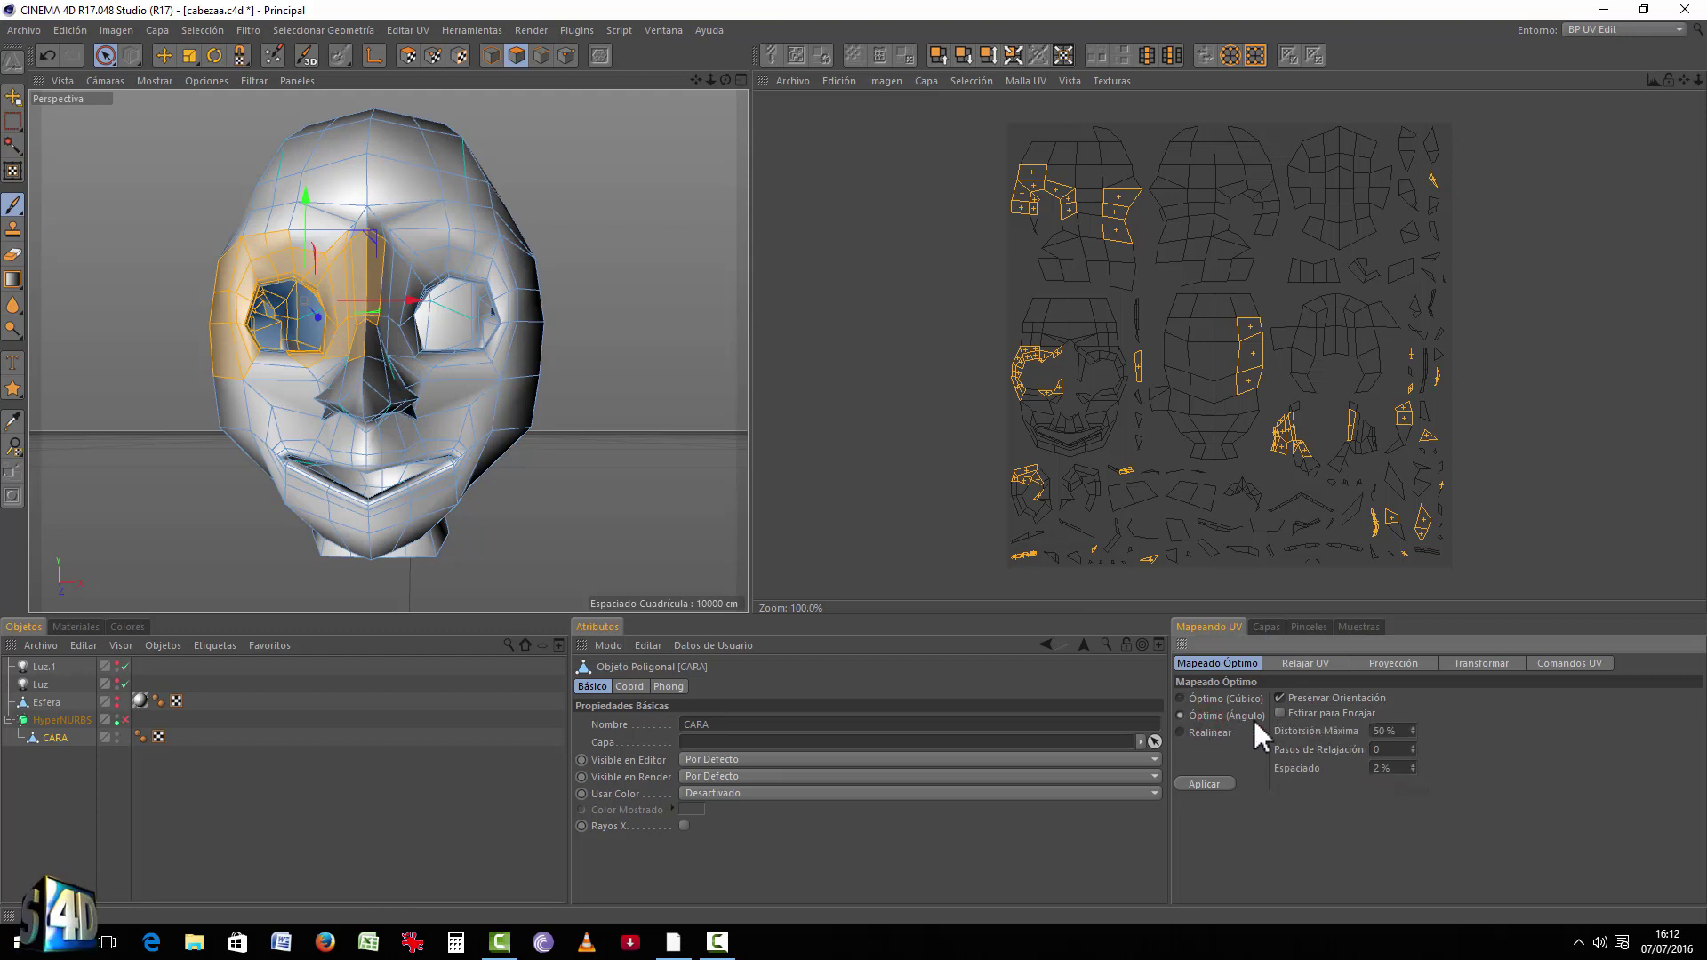
pyautogui.click(1209, 782)
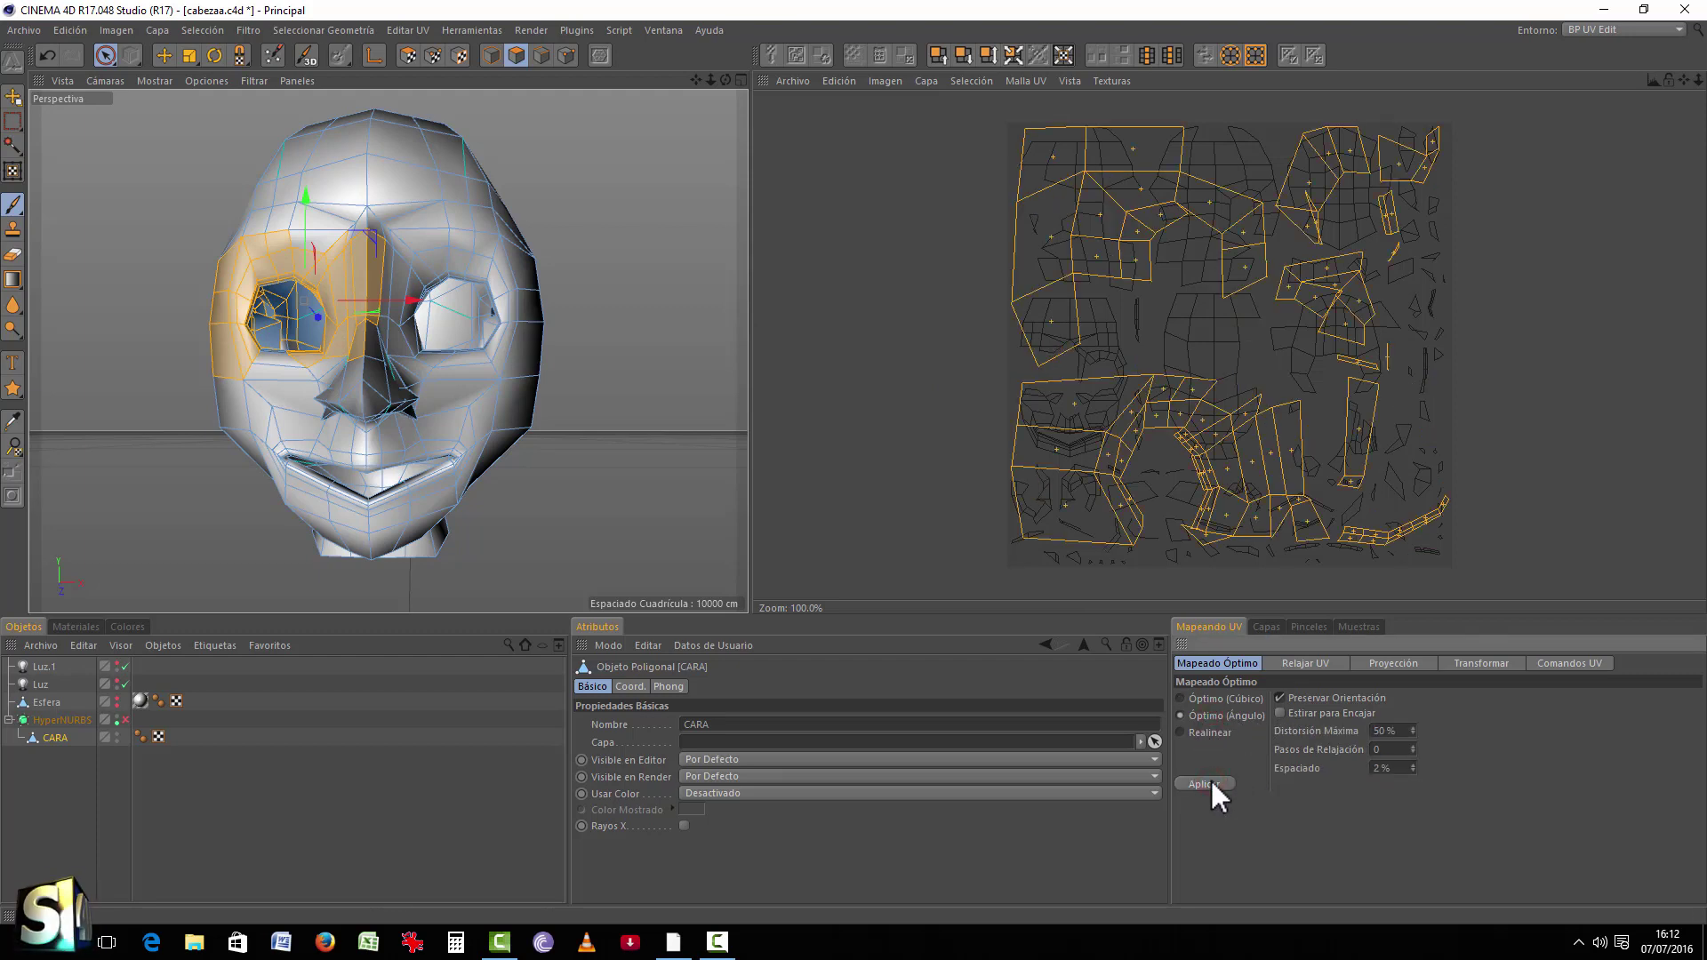
# Step: Clear the polygon selection and apply Óptimo (Ángulo) mapping to the whole head, repeating it with 5 relaxation steps
pyautogui.click(641, 395)
pyautogui.click(1202, 783)
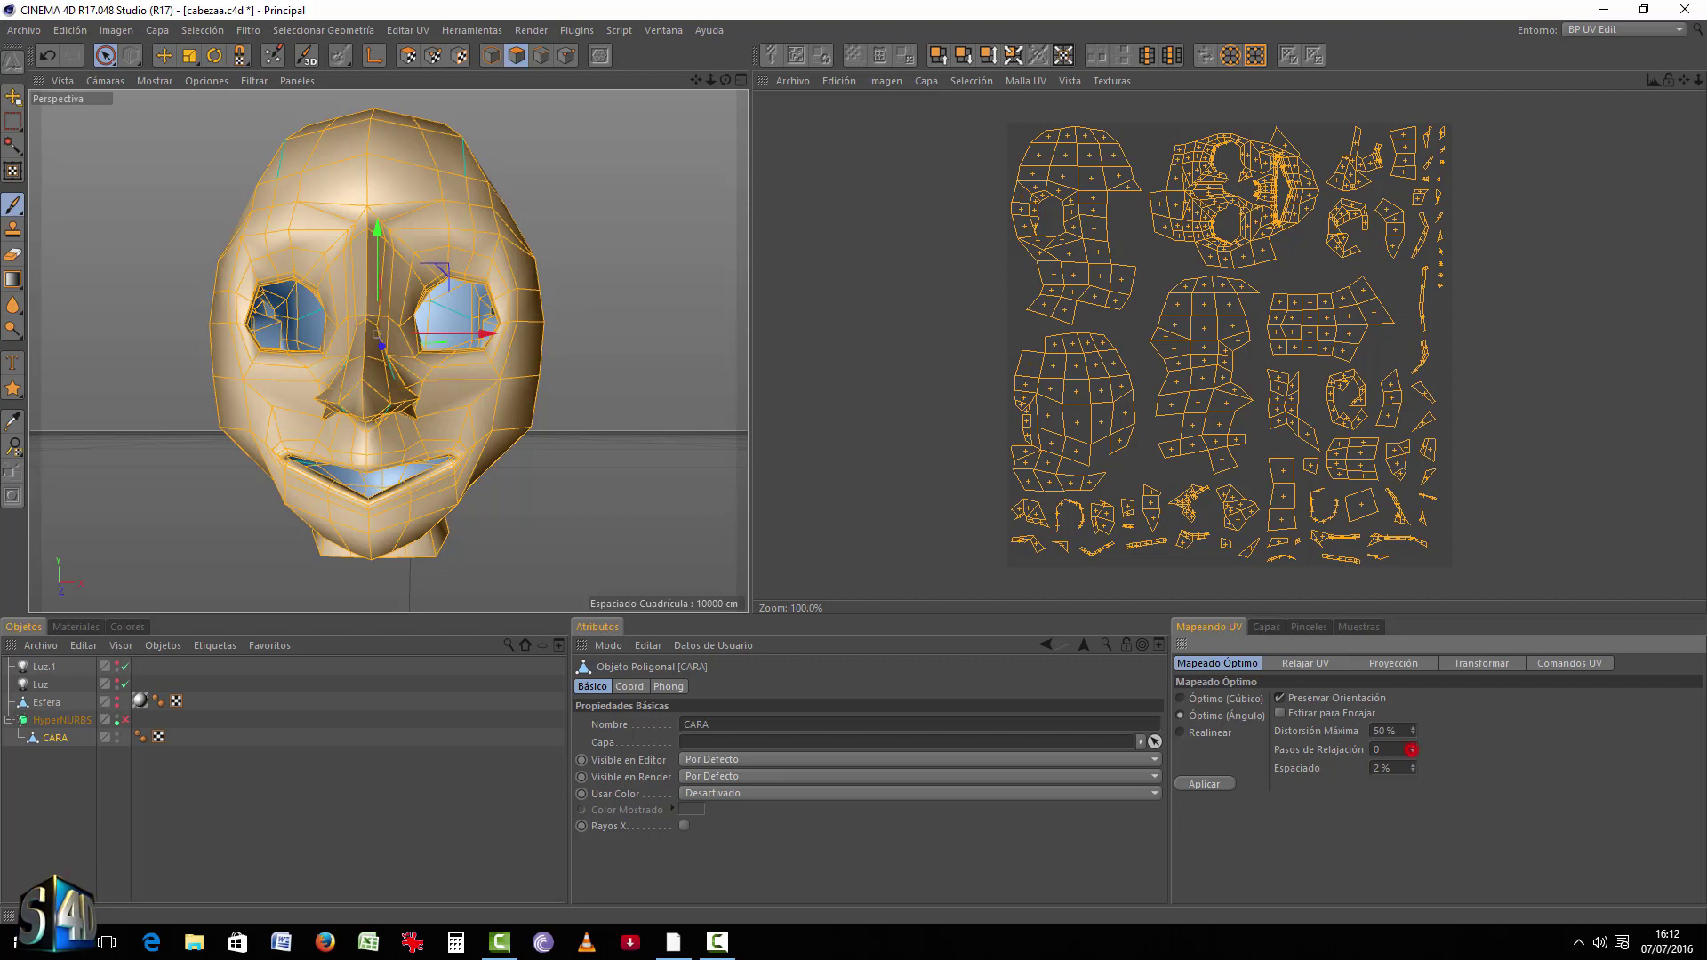
pyautogui.click(1206, 784)
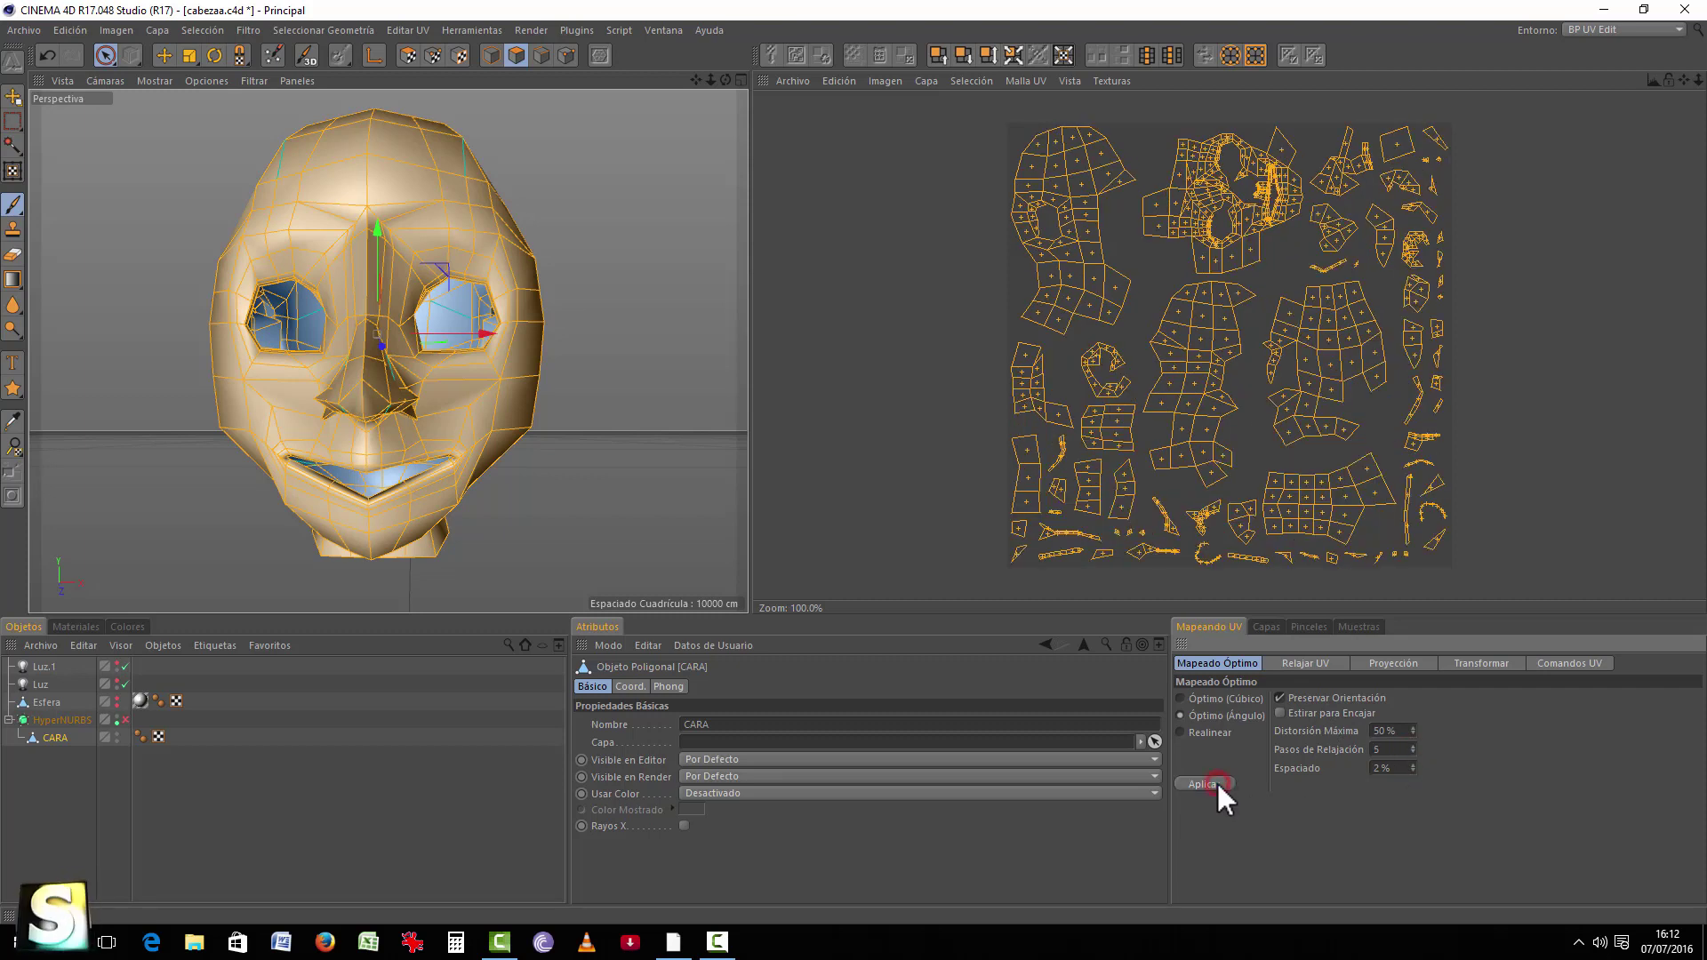
# Step: Raise the UV island spacing to 13% and reapply the Óptimo (Ángulo) mapping
pyautogui.moveTo(1412, 769); pyautogui.dragTo(1414, 747)
pyautogui.click(1203, 783)
pyautogui.click(1205, 783)
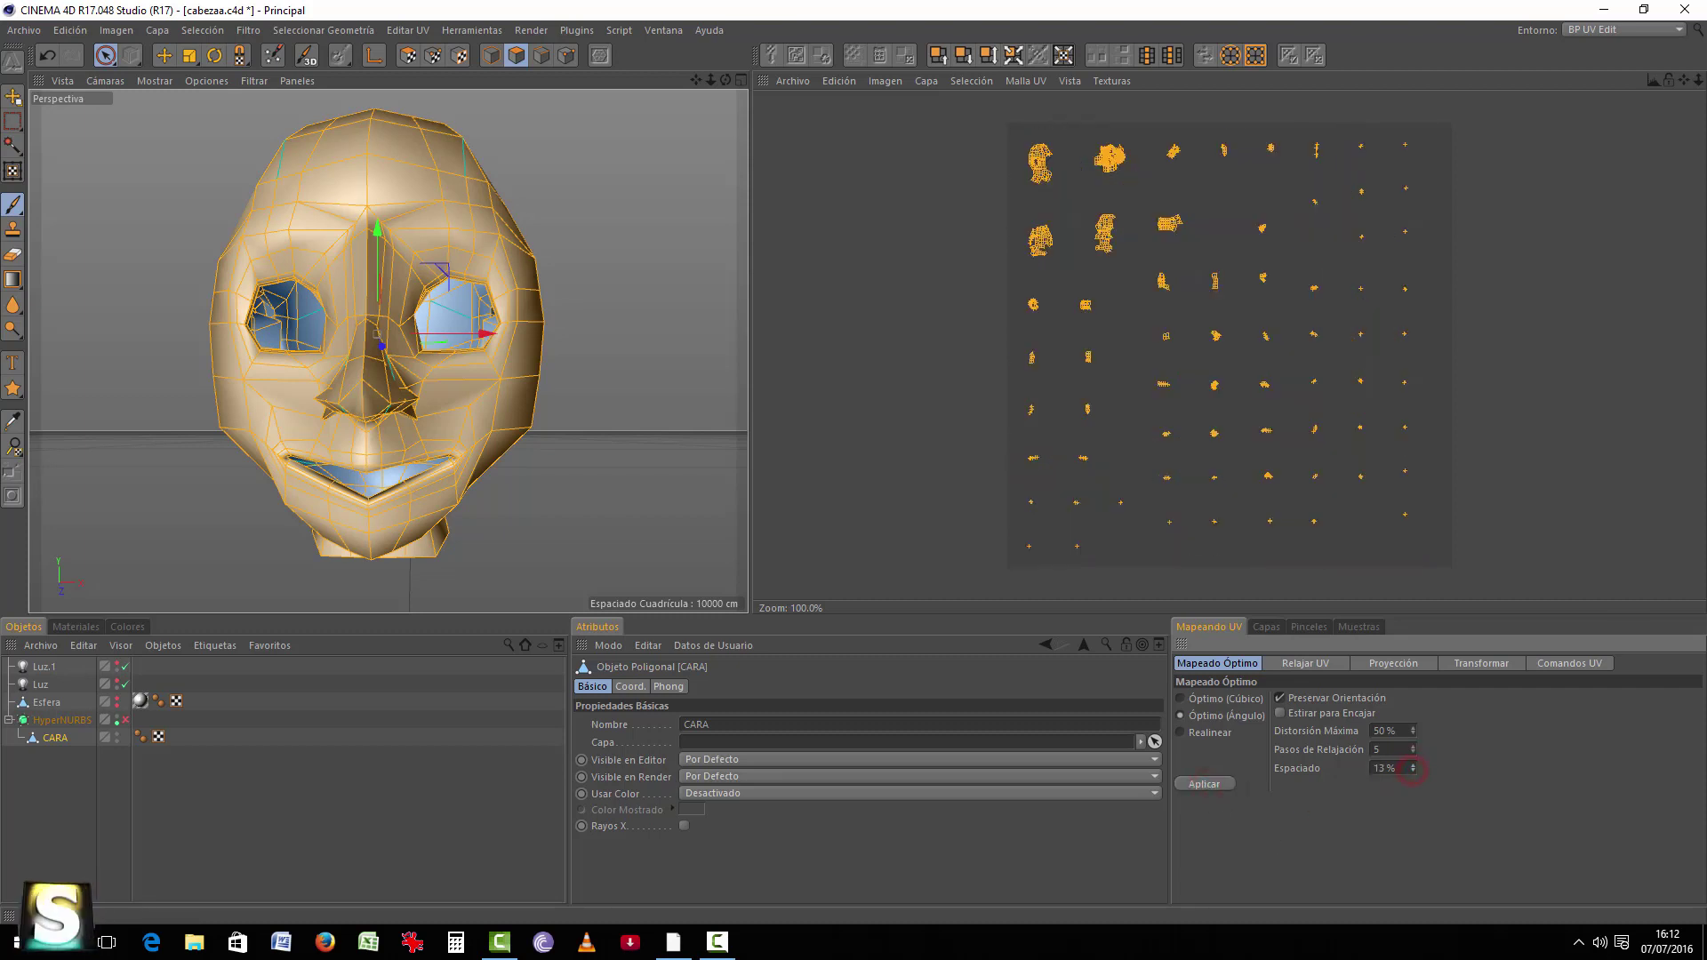
# Step: Reapply the angle mapping with 0% spacing and 4 relaxation steps, and again with 93% maximum distortion, and examine the face island
pyautogui.moveTo(1412, 768); pyautogui.dragTo(1414, 772)
pyautogui.click(1211, 782)
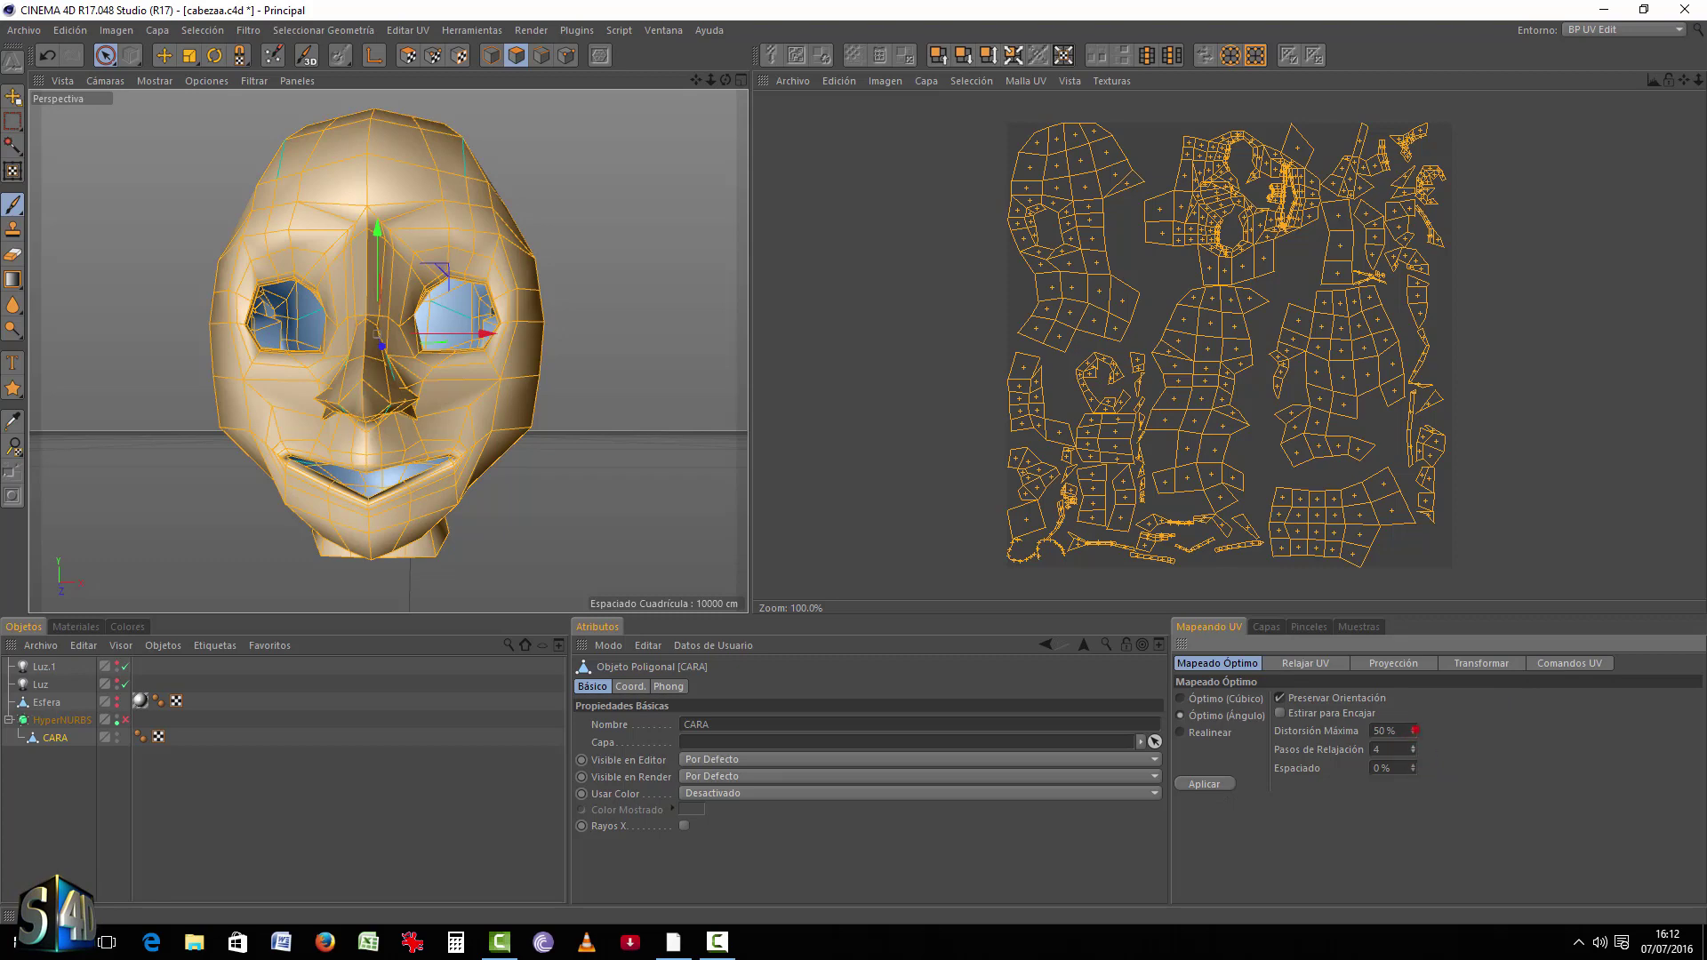
pyautogui.click(1221, 781)
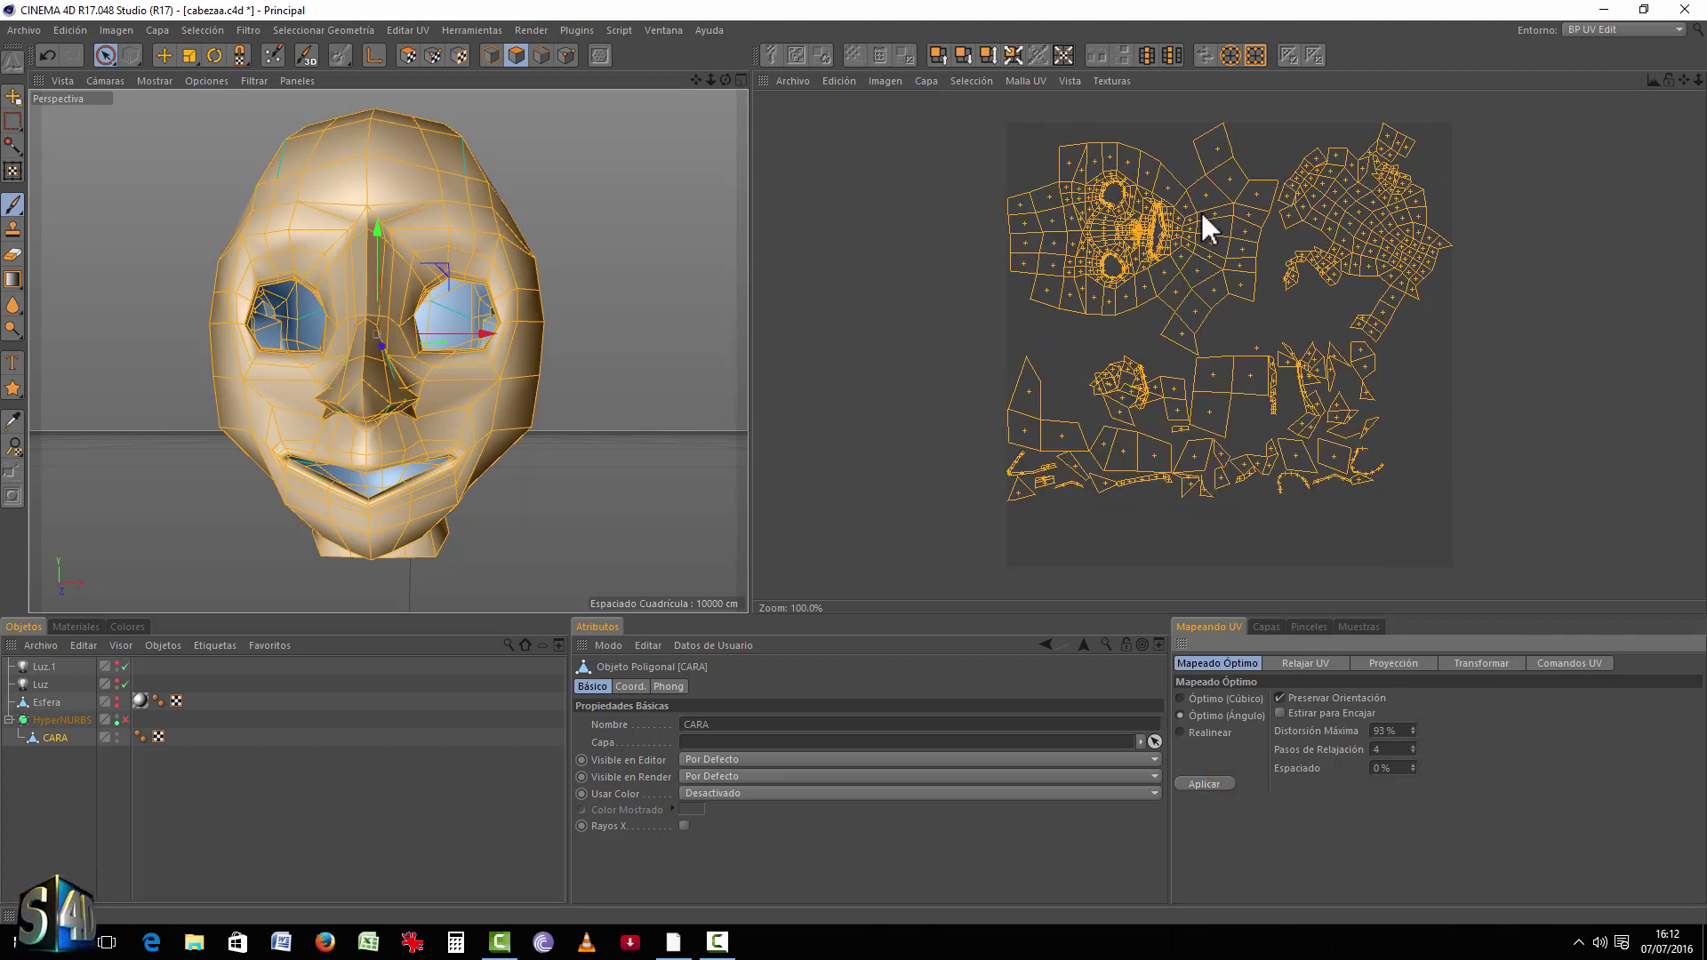
pyautogui.scroll(6, 1123, 222)
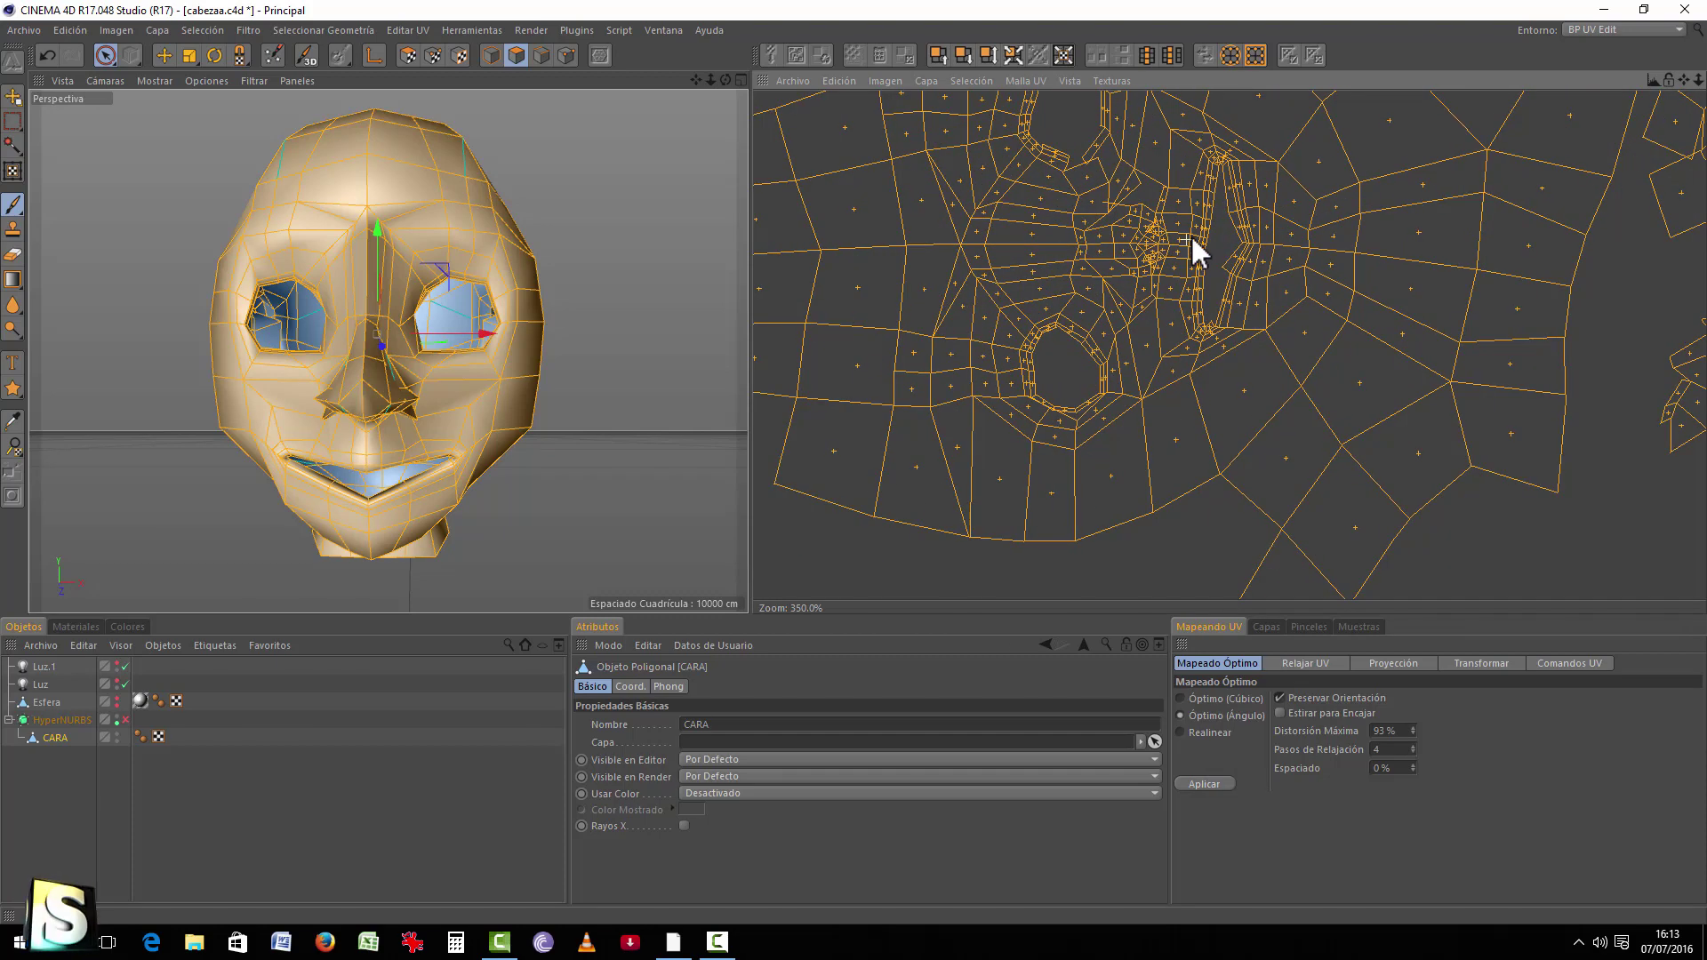
pyautogui.scroll(-3, 1078, 305)
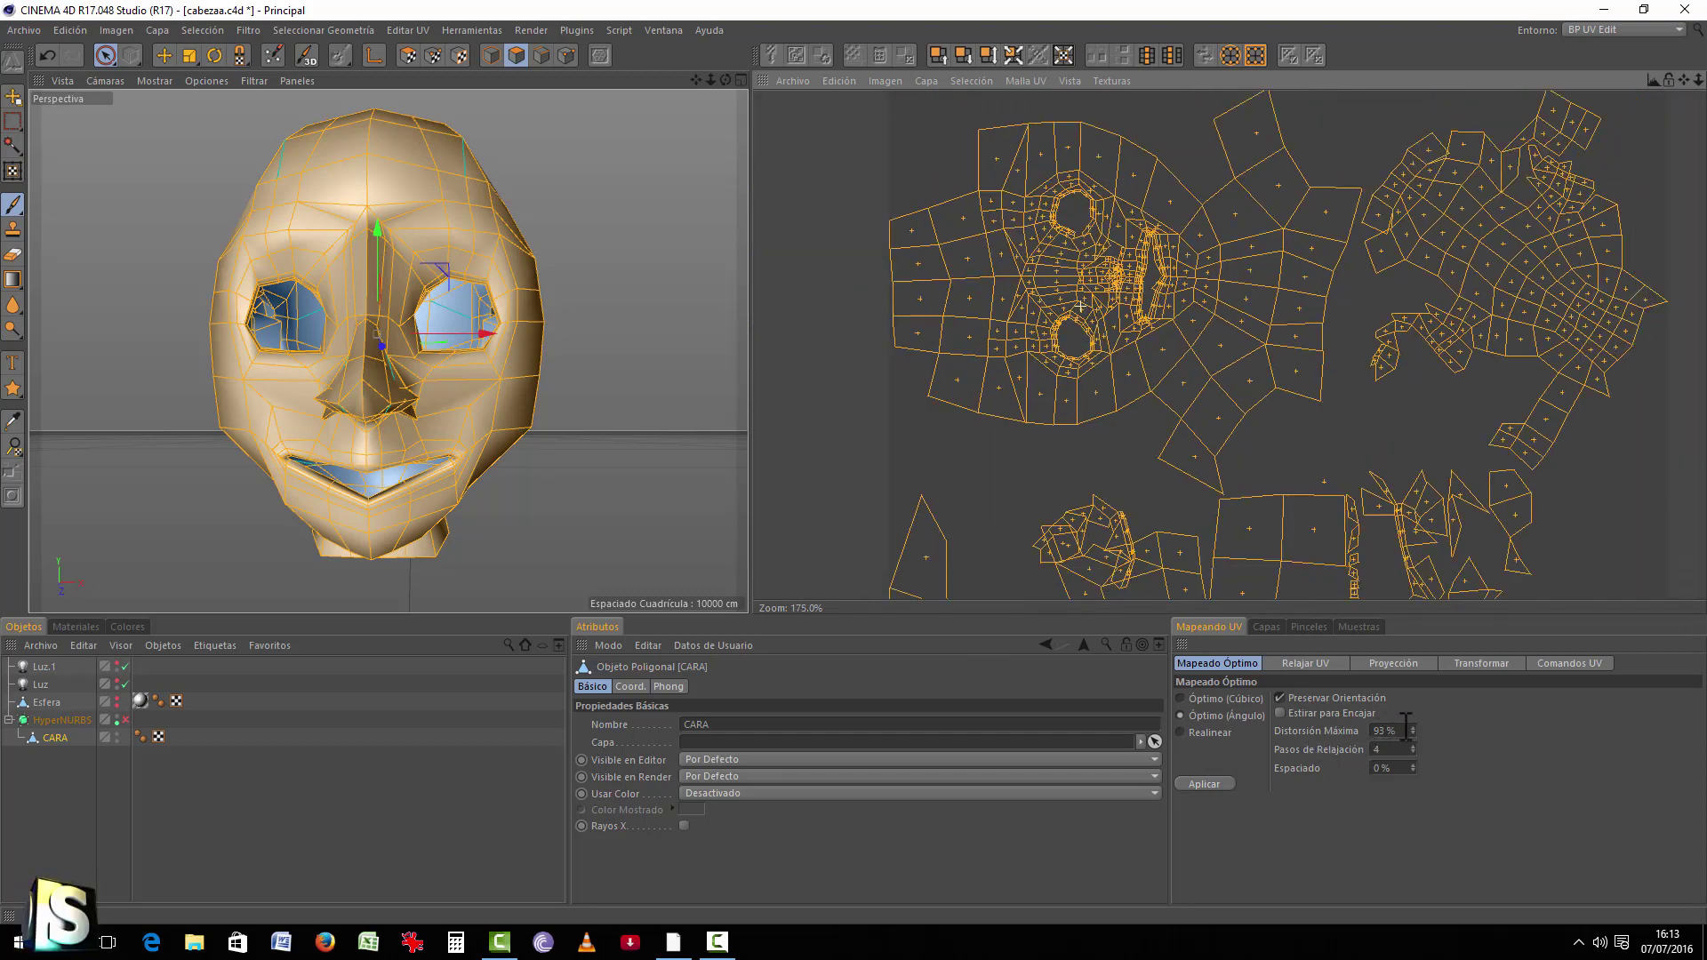
# Step: Reapply the angle mapping with 45% maximum distortion and bring up the layer manager
pyautogui.moveTo(1413, 729); pyautogui.dragTo(1413, 747)
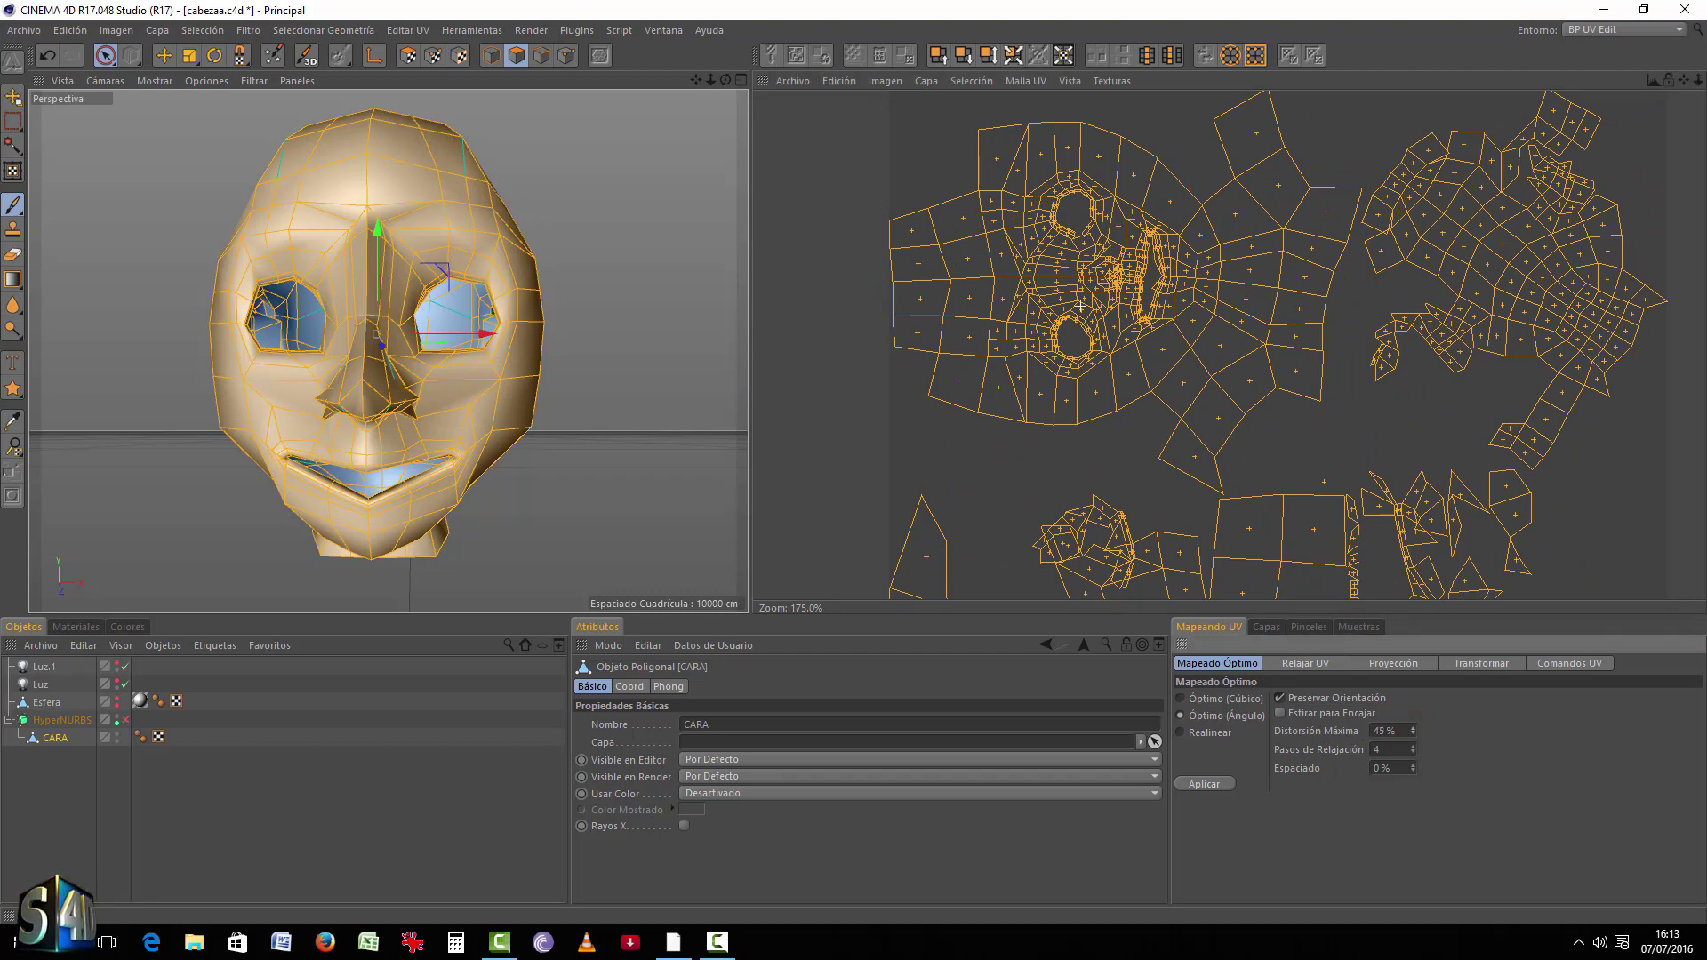
pyautogui.click(1211, 784)
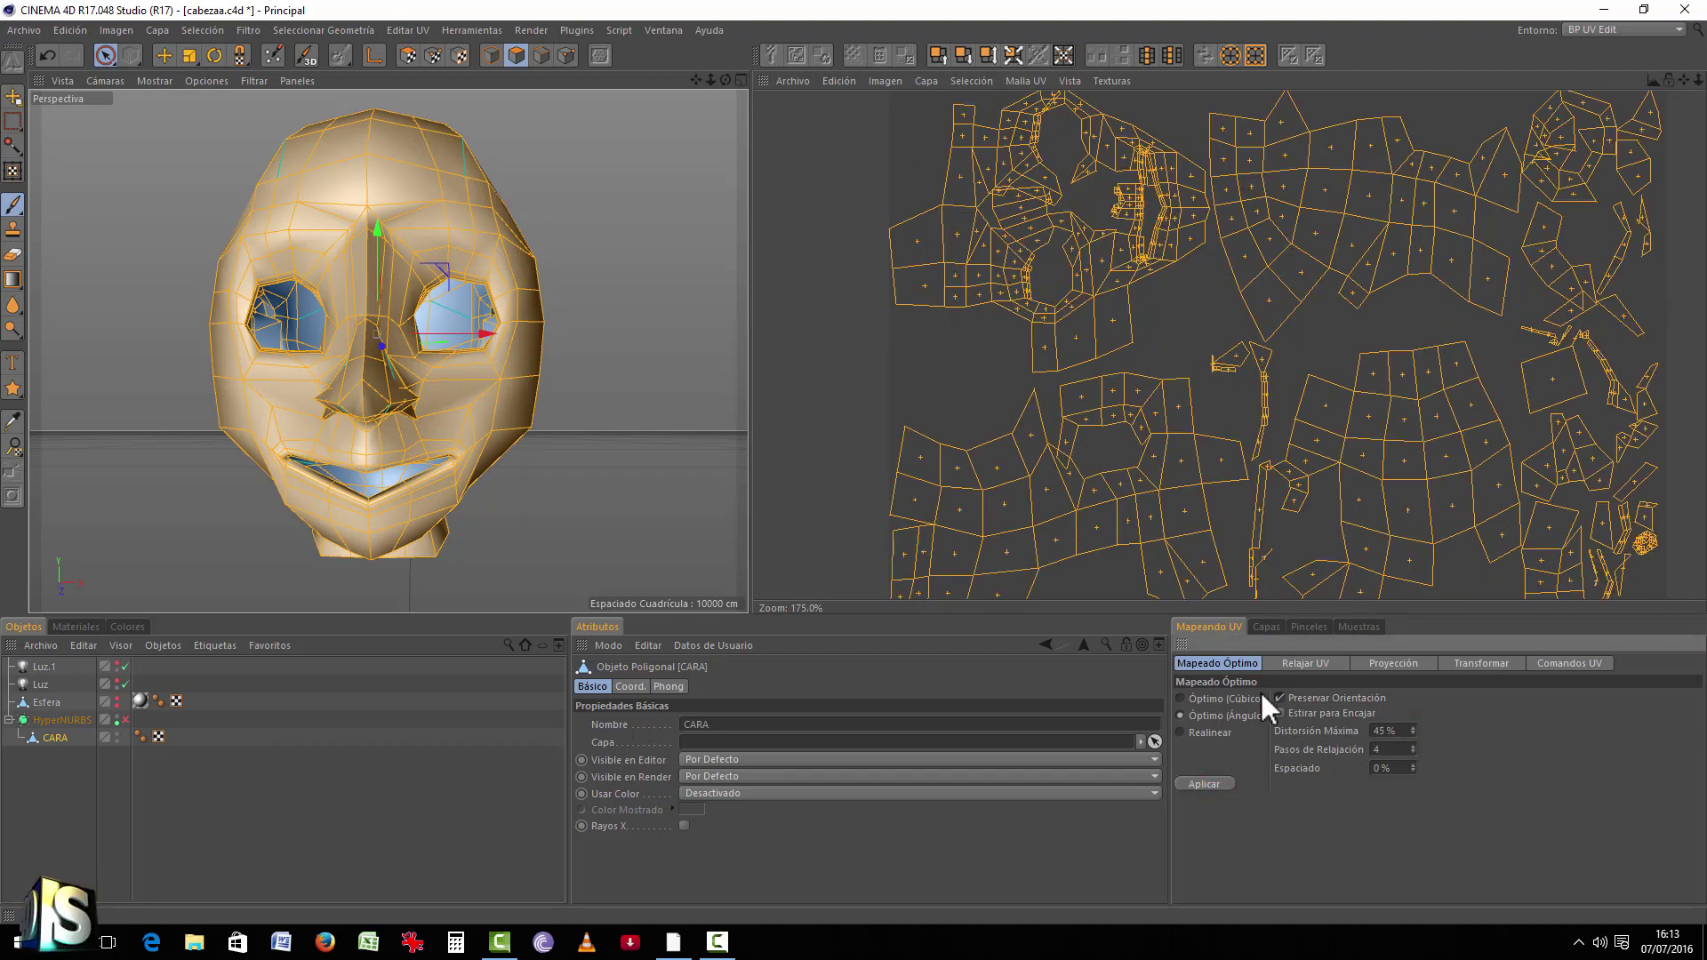
pyautogui.click(1266, 627)
pyautogui.scroll(-3, 1289, 451)
pyautogui.scroll(-2, 1289, 451)
pyautogui.scroll(4, 1290, 454)
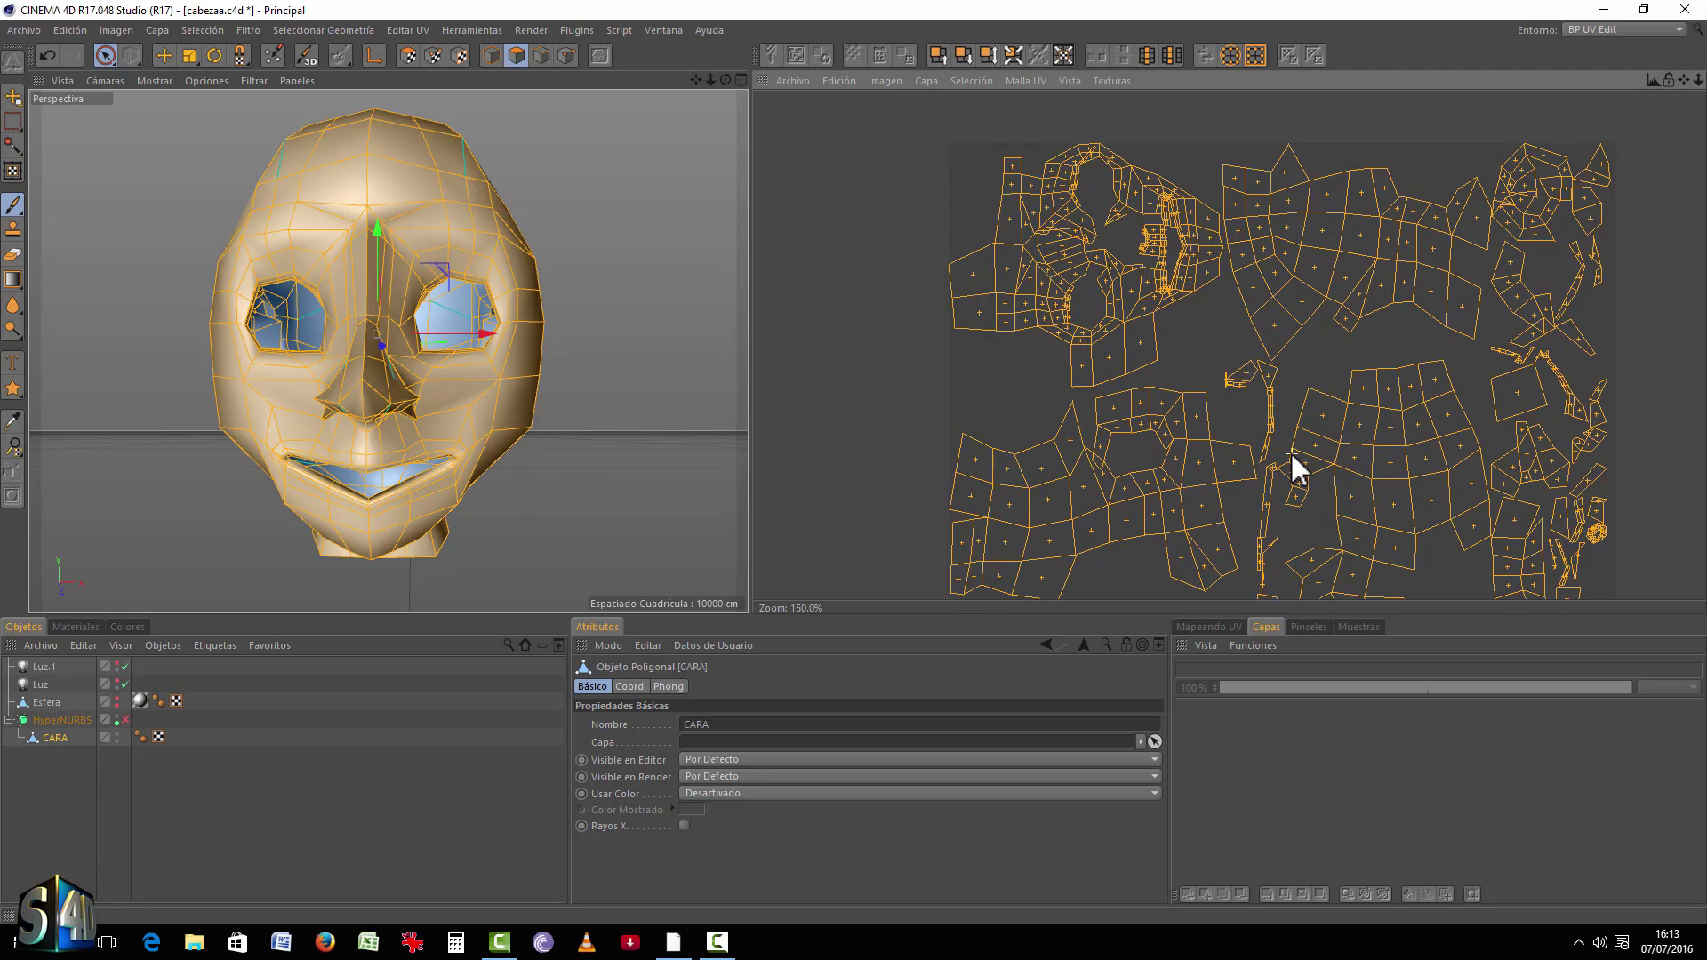
# Step: Realign the head's UV islands with Realinear, using equalized island size and 2% spacing
pyautogui.click(1223, 627)
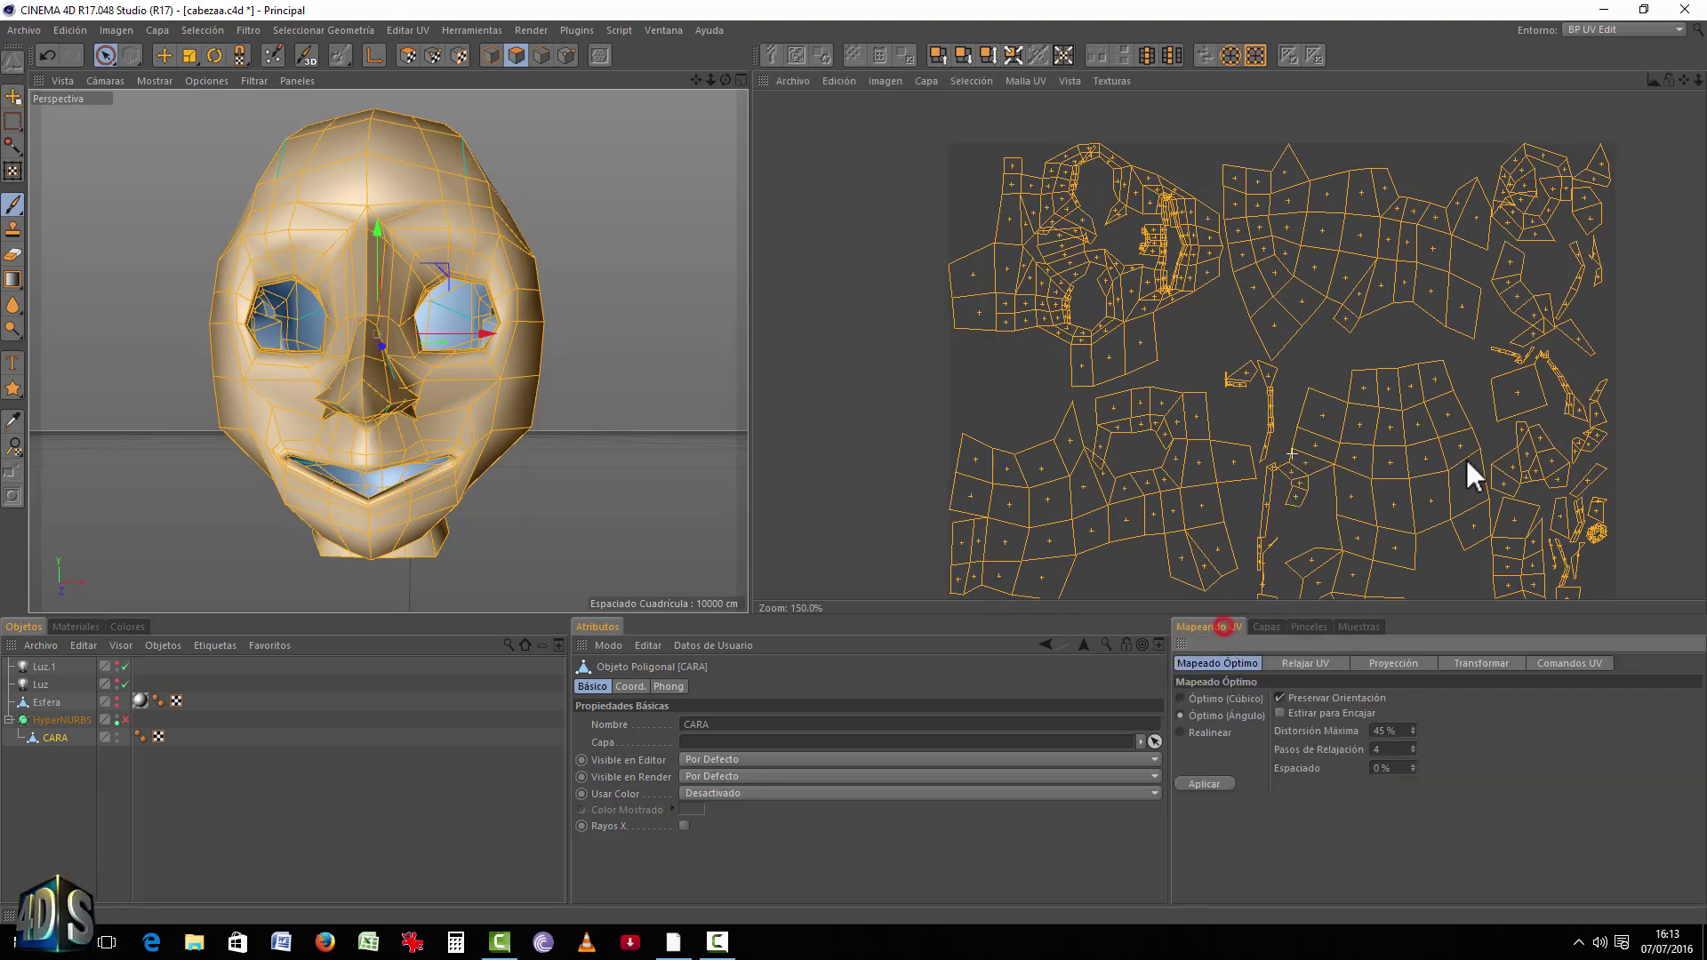
pyautogui.click(1220, 731)
pyautogui.click(1202, 784)
pyautogui.scroll(-2, 1310, 543)
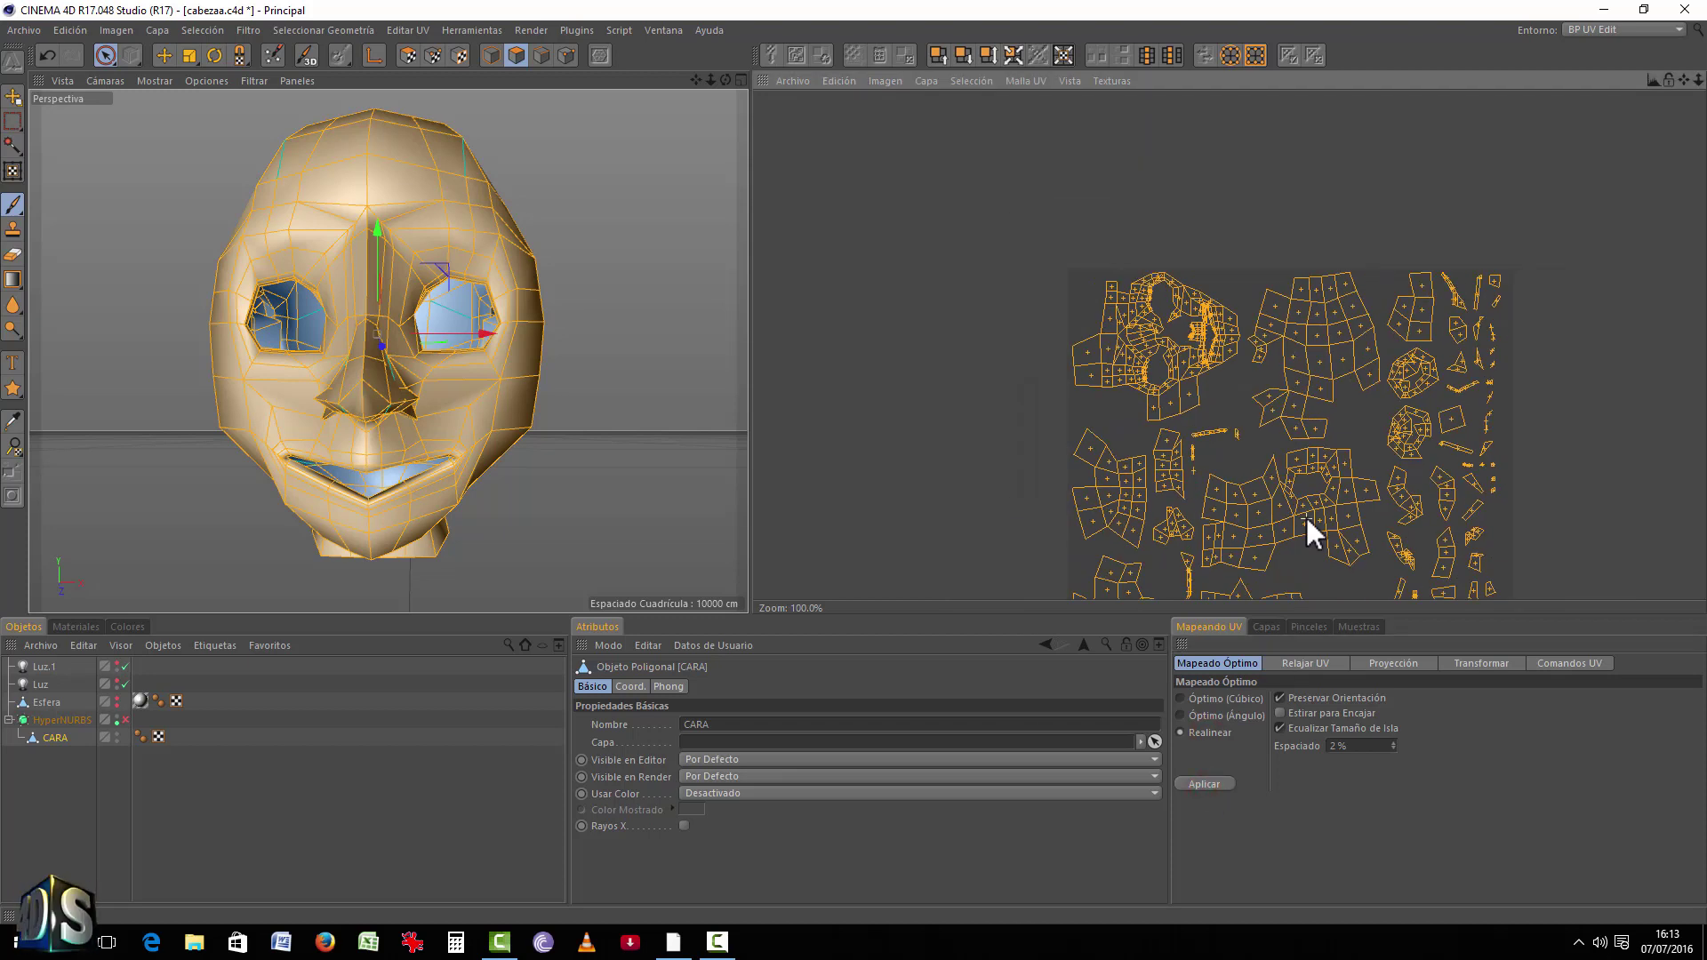
pyautogui.keyDown('alt'); pyautogui.moveTo(1296, 435); pyautogui.dragTo(1259, 302, button='middle'); pyautogui.keyUp('alt')
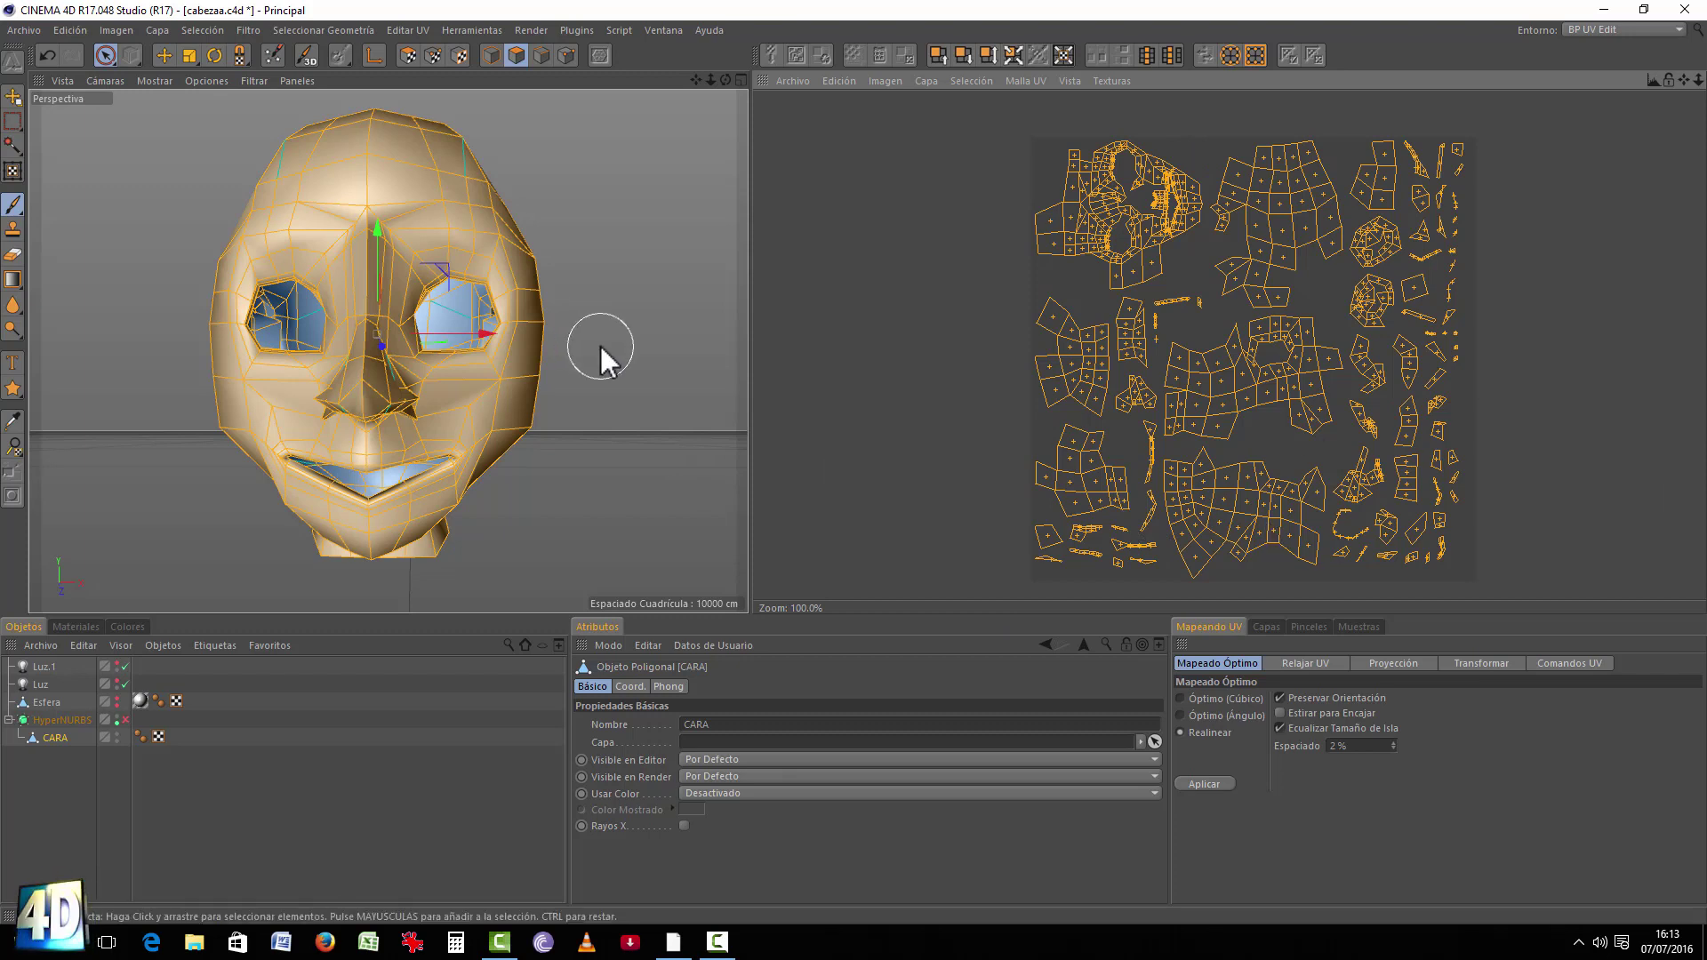
# Step: Clear the polygon selection on the head and examine the mesh from the front and above
pyautogui.middleClick(605, 373)
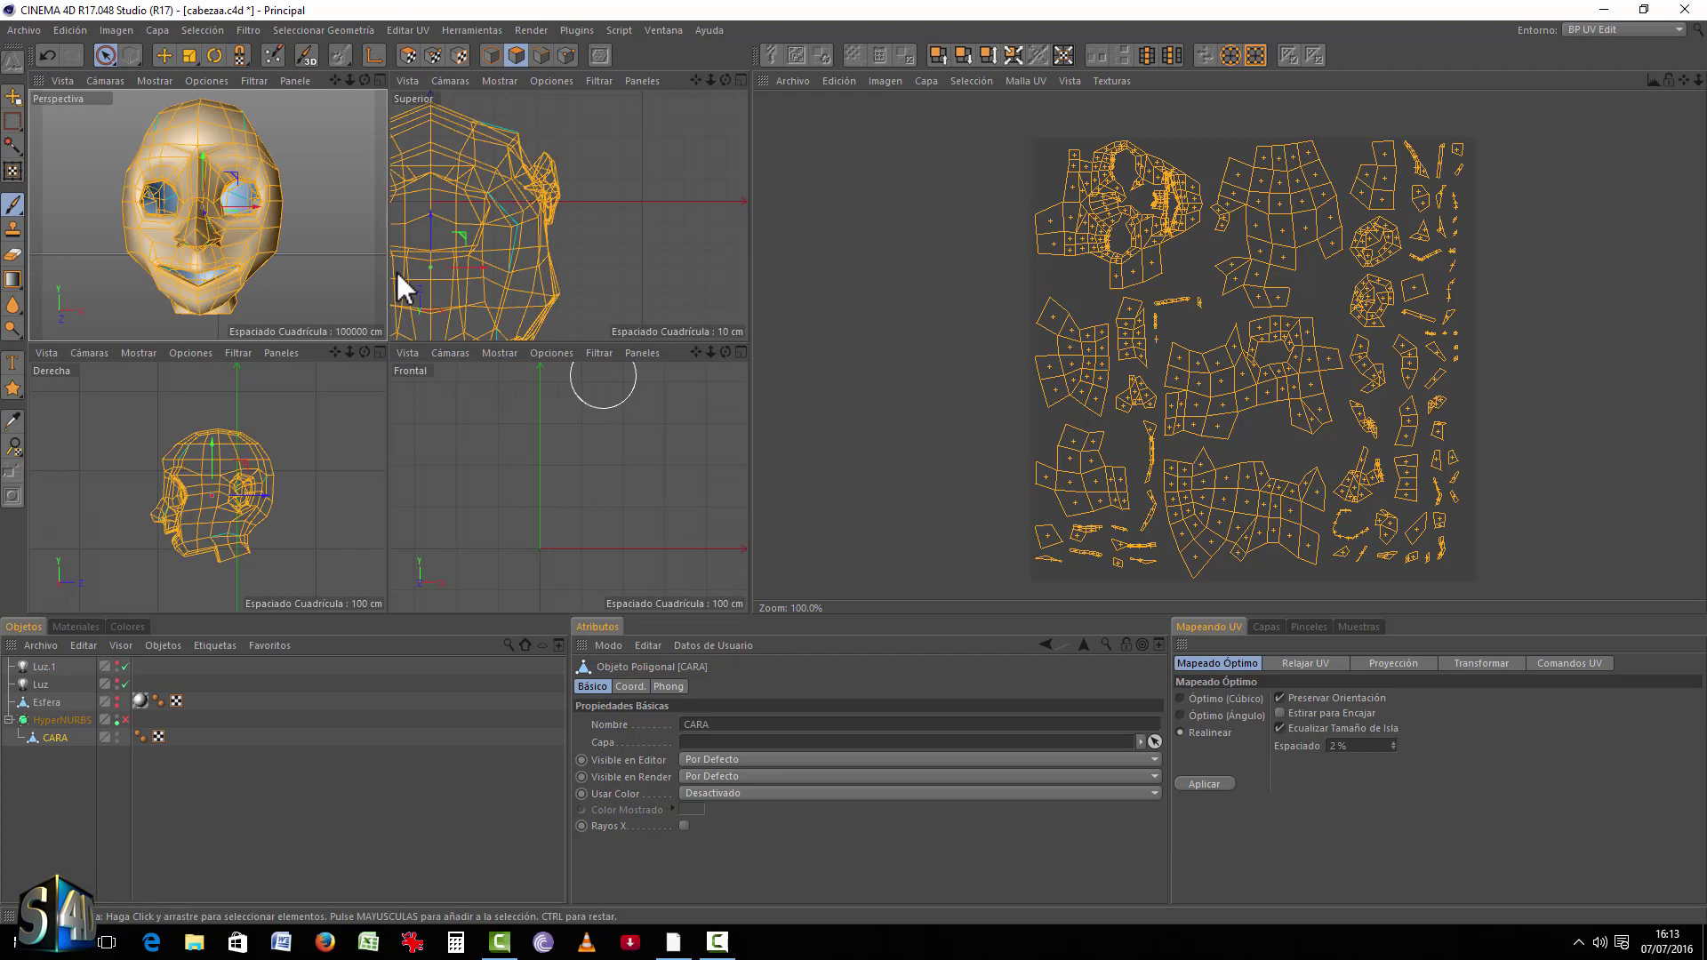
pyautogui.middleClick(352, 250)
pyautogui.scroll(-3, 391, 280)
pyautogui.keyDown('alt'); pyautogui.moveTo(380, 286); pyautogui.dragTo(244, 307); pyautogui.keyUp('alt')
pyautogui.click(638, 305)
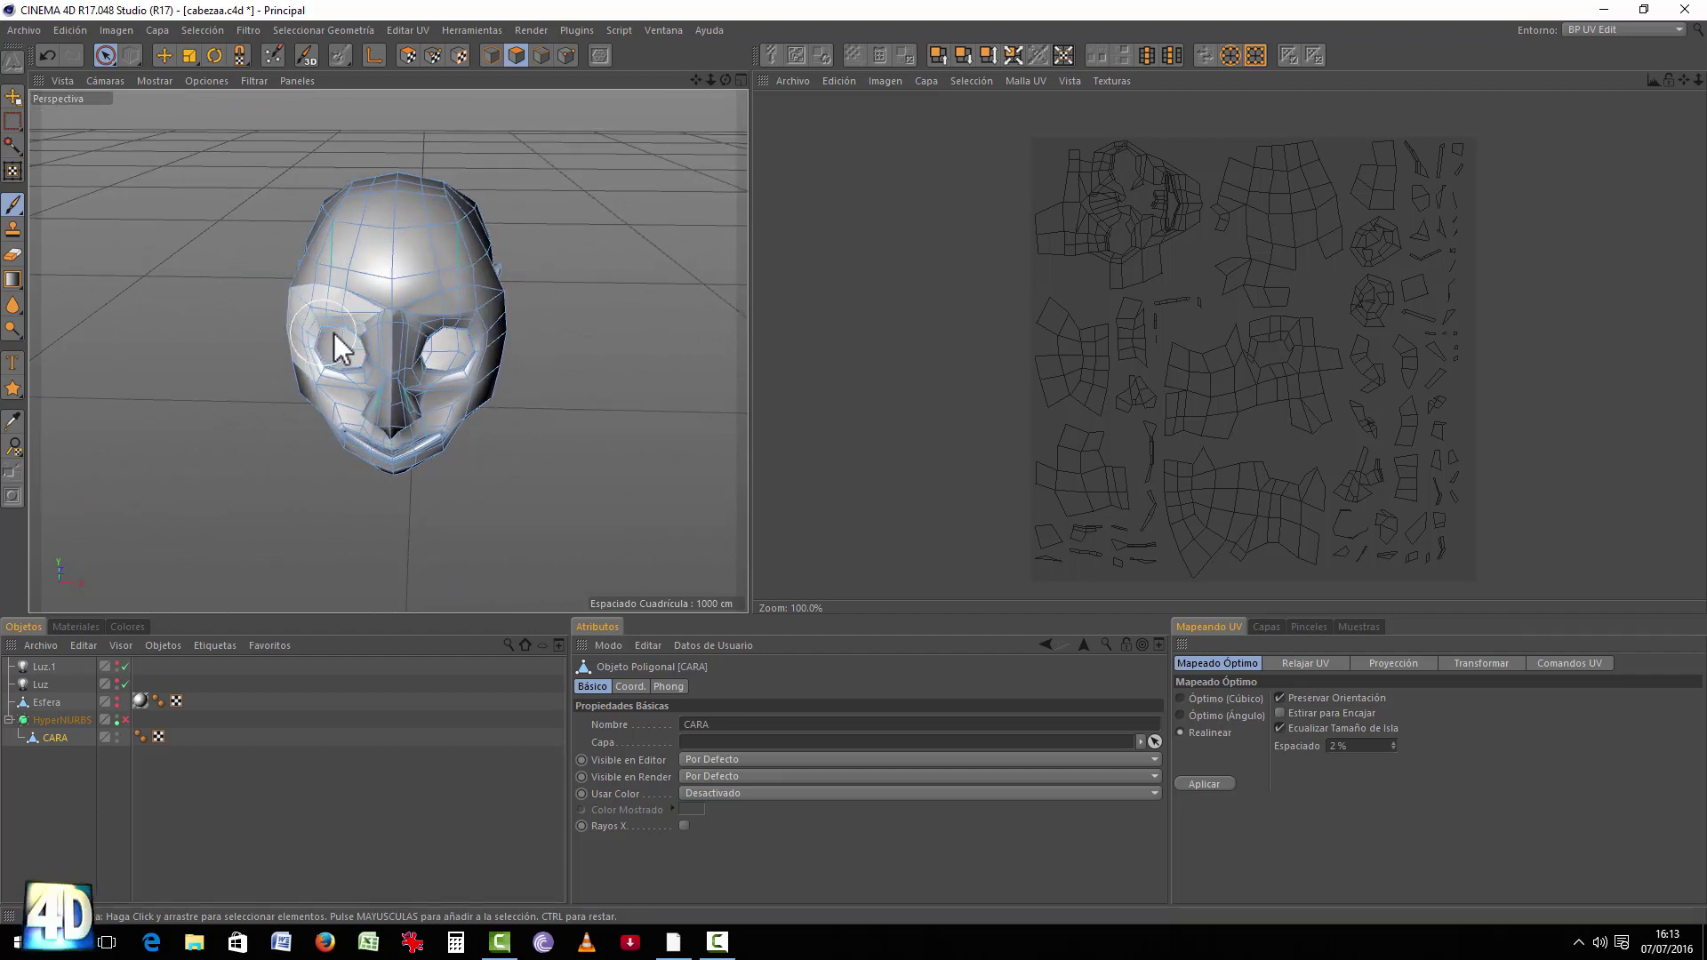
pyautogui.moveTo(354, 384)
pyautogui.keyDown('alt'); pyautogui.mouseDown()
pyautogui.moveTo(567, 386)
pyautogui.moveTo(676, 480)
pyautogui.moveTo(667, 350)
pyautogui.moveTo(255, 419)
pyautogui.moveTo(331, 434)
pyautogui.mouseUp(); pyautogui.keyUp('alt')
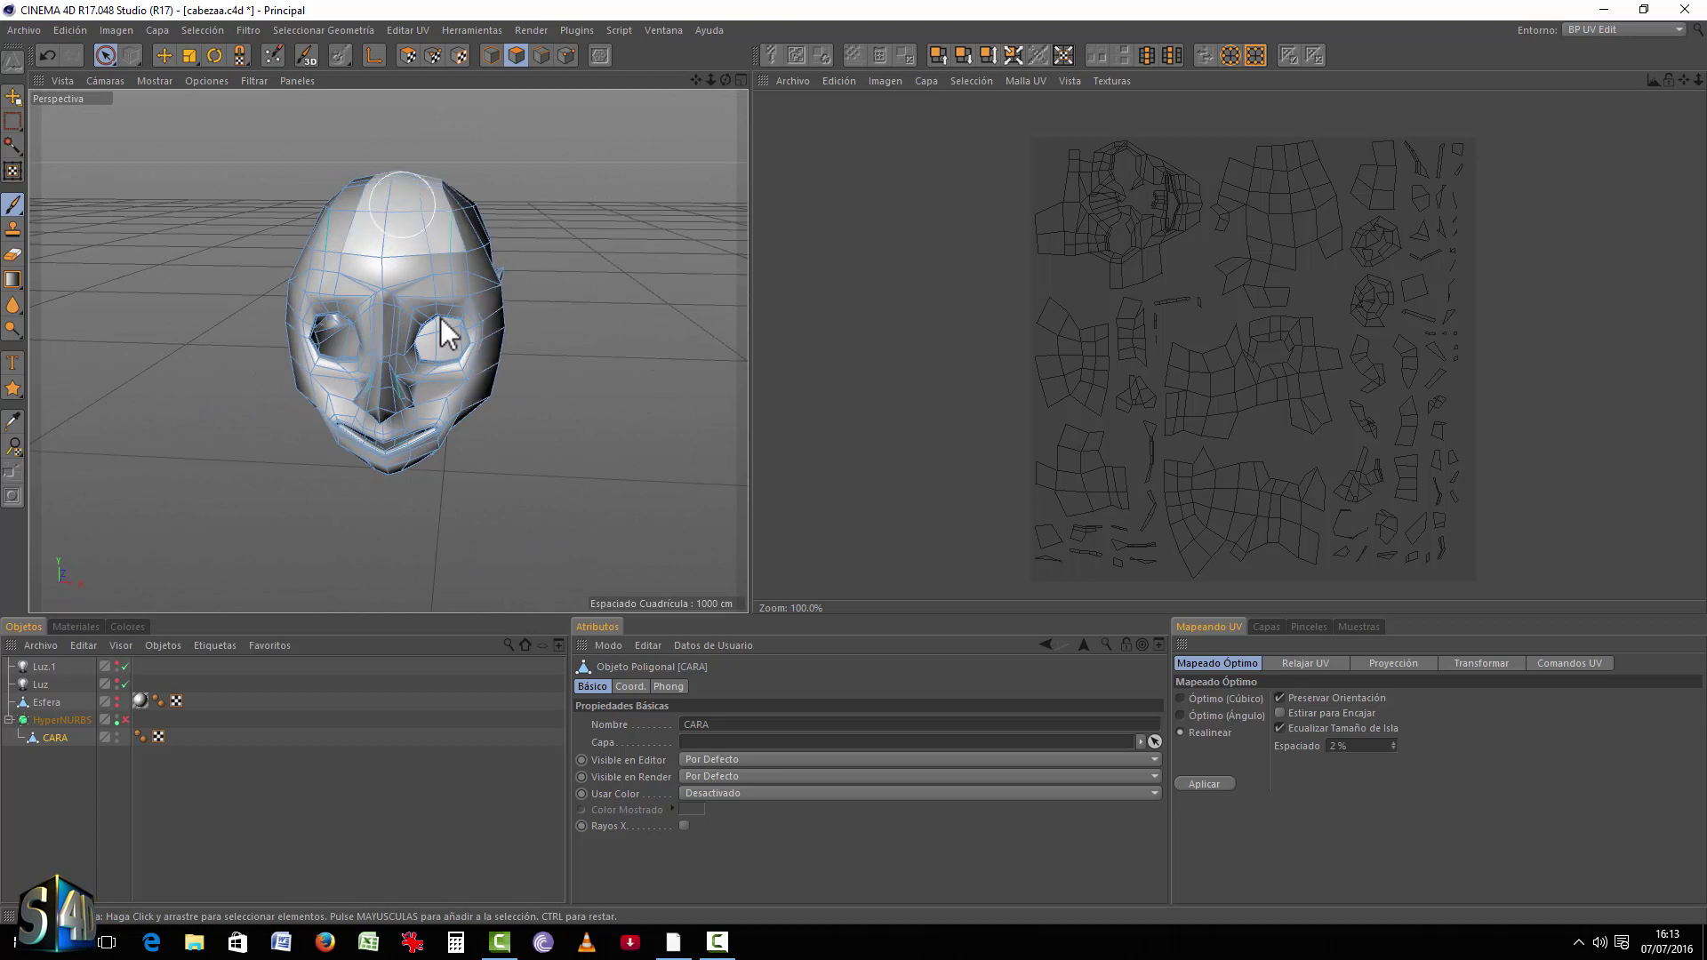
pyautogui.keyDown('alt'); pyautogui.moveTo(572, 242); pyautogui.dragTo(413, 225); pyautogui.keyUp('alt')
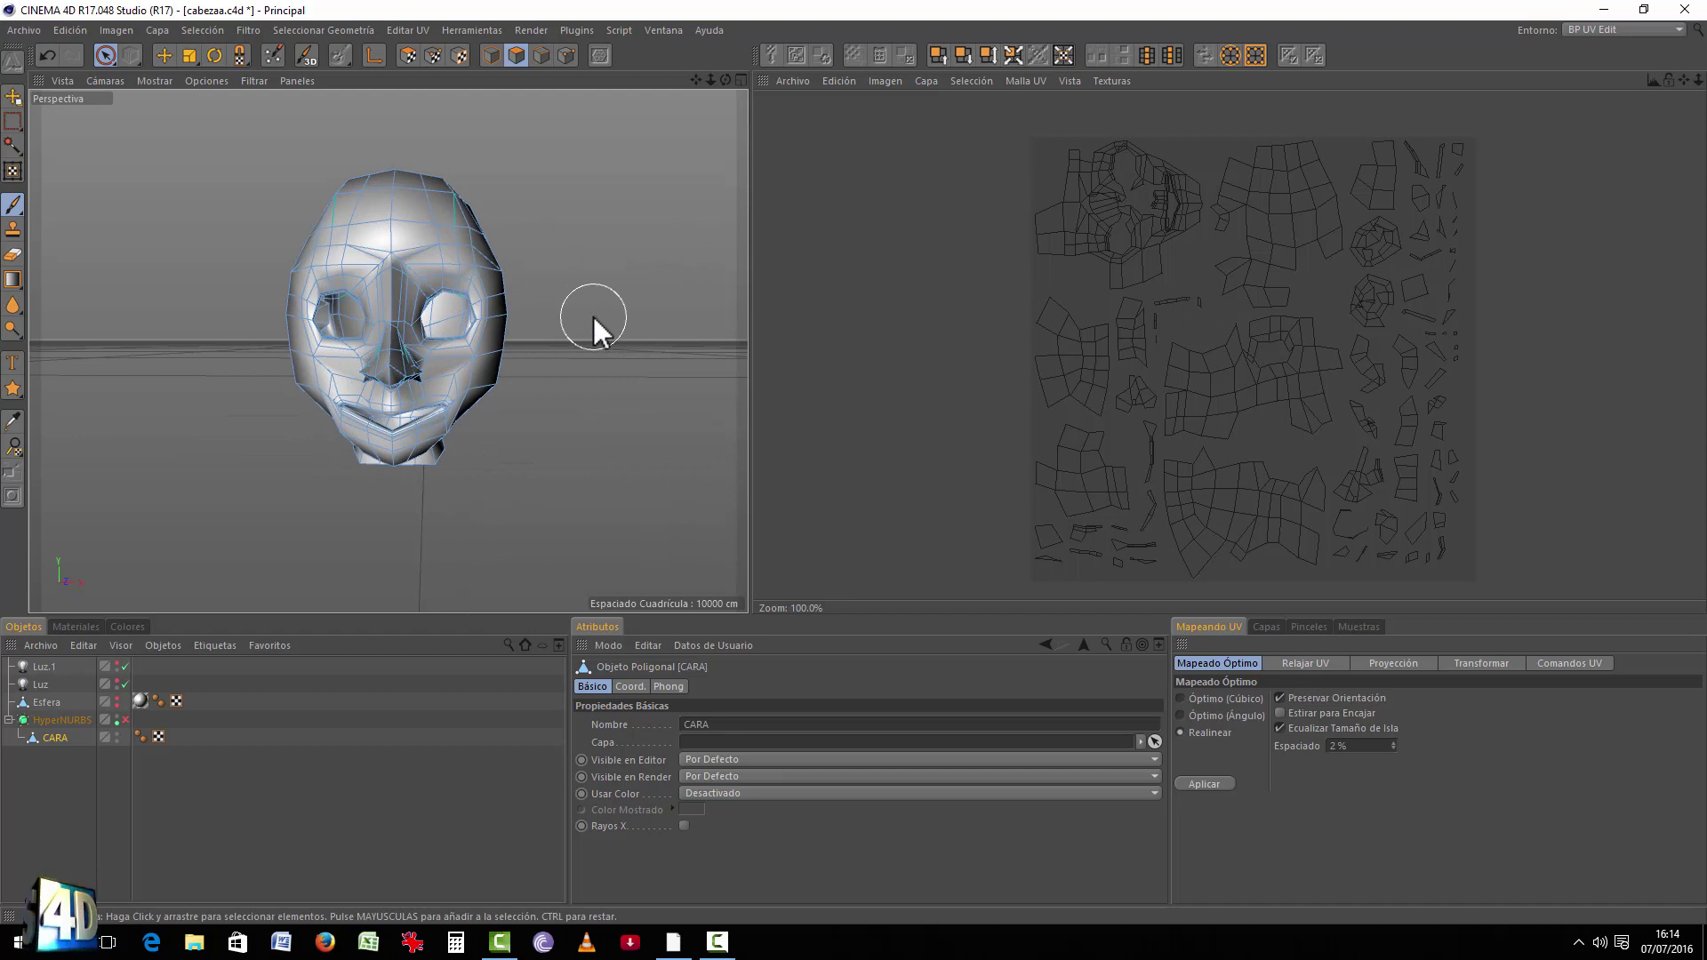
pyautogui.moveTo(579, 322)
pyautogui.keyDown('alt'); pyautogui.mouseDown()
pyautogui.moveTo(416, 319)
pyautogui.moveTo(622, 185)
pyautogui.moveTo(591, 209)
pyautogui.mouseUp(); pyautogui.keyUp('alt')
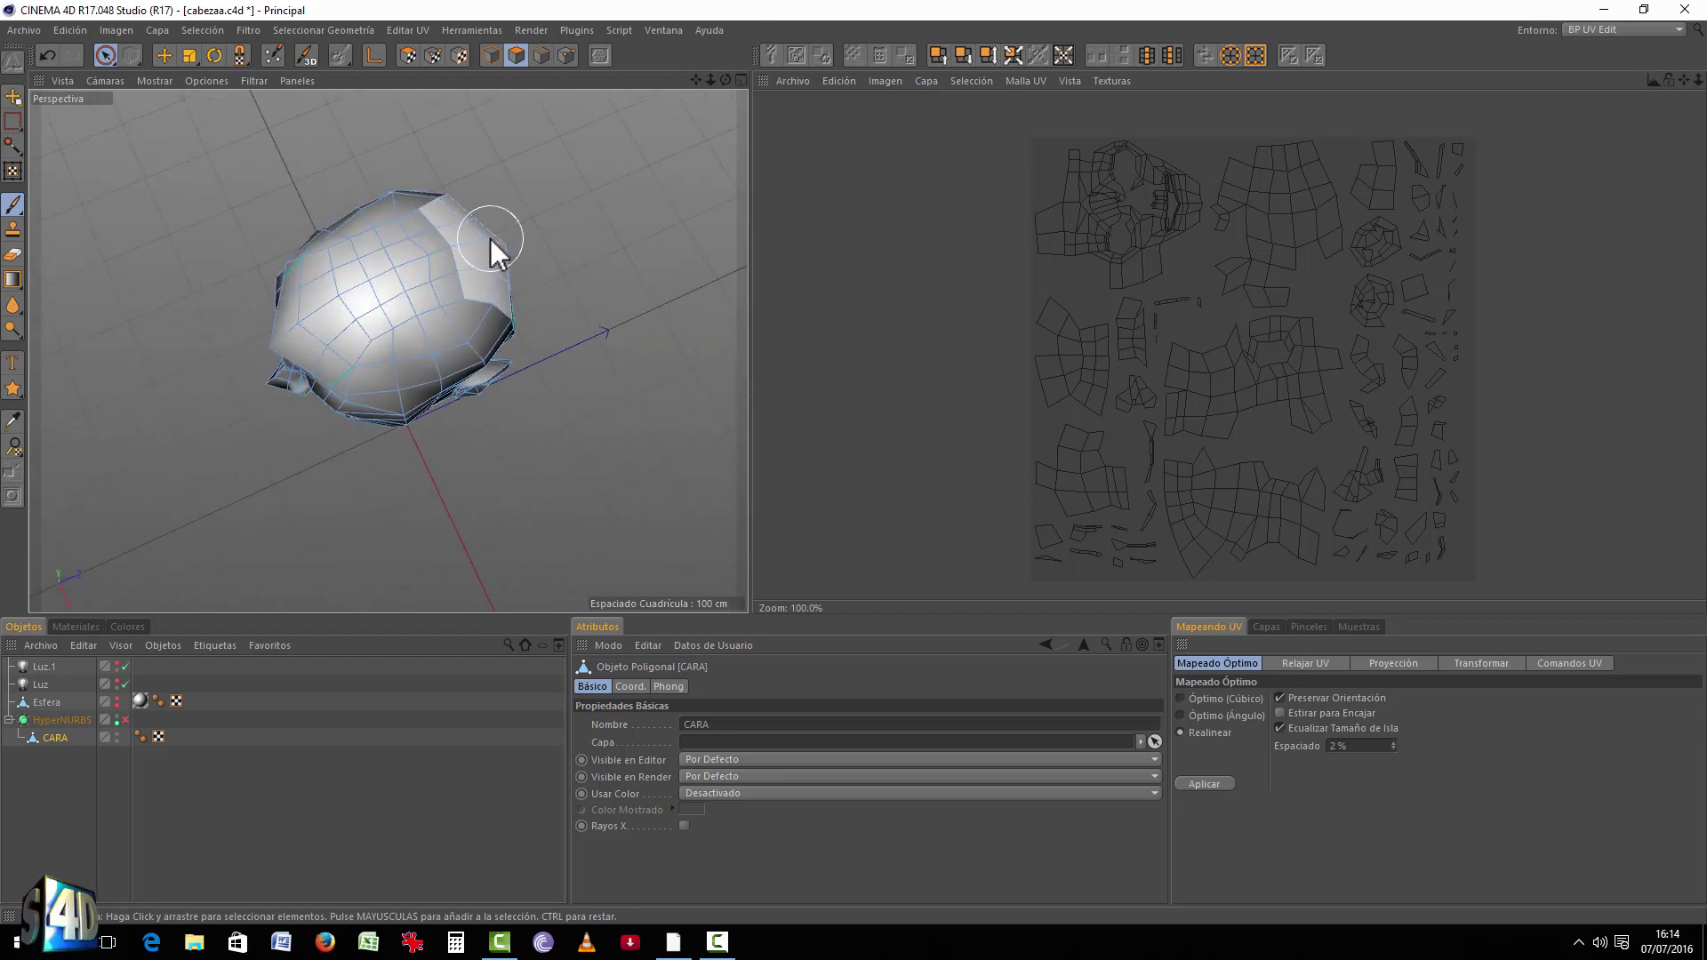
# Step: Switch the head mesh to edge mode and activate the Seleccionar Trayectoria tool
pyautogui.click(435, 58)
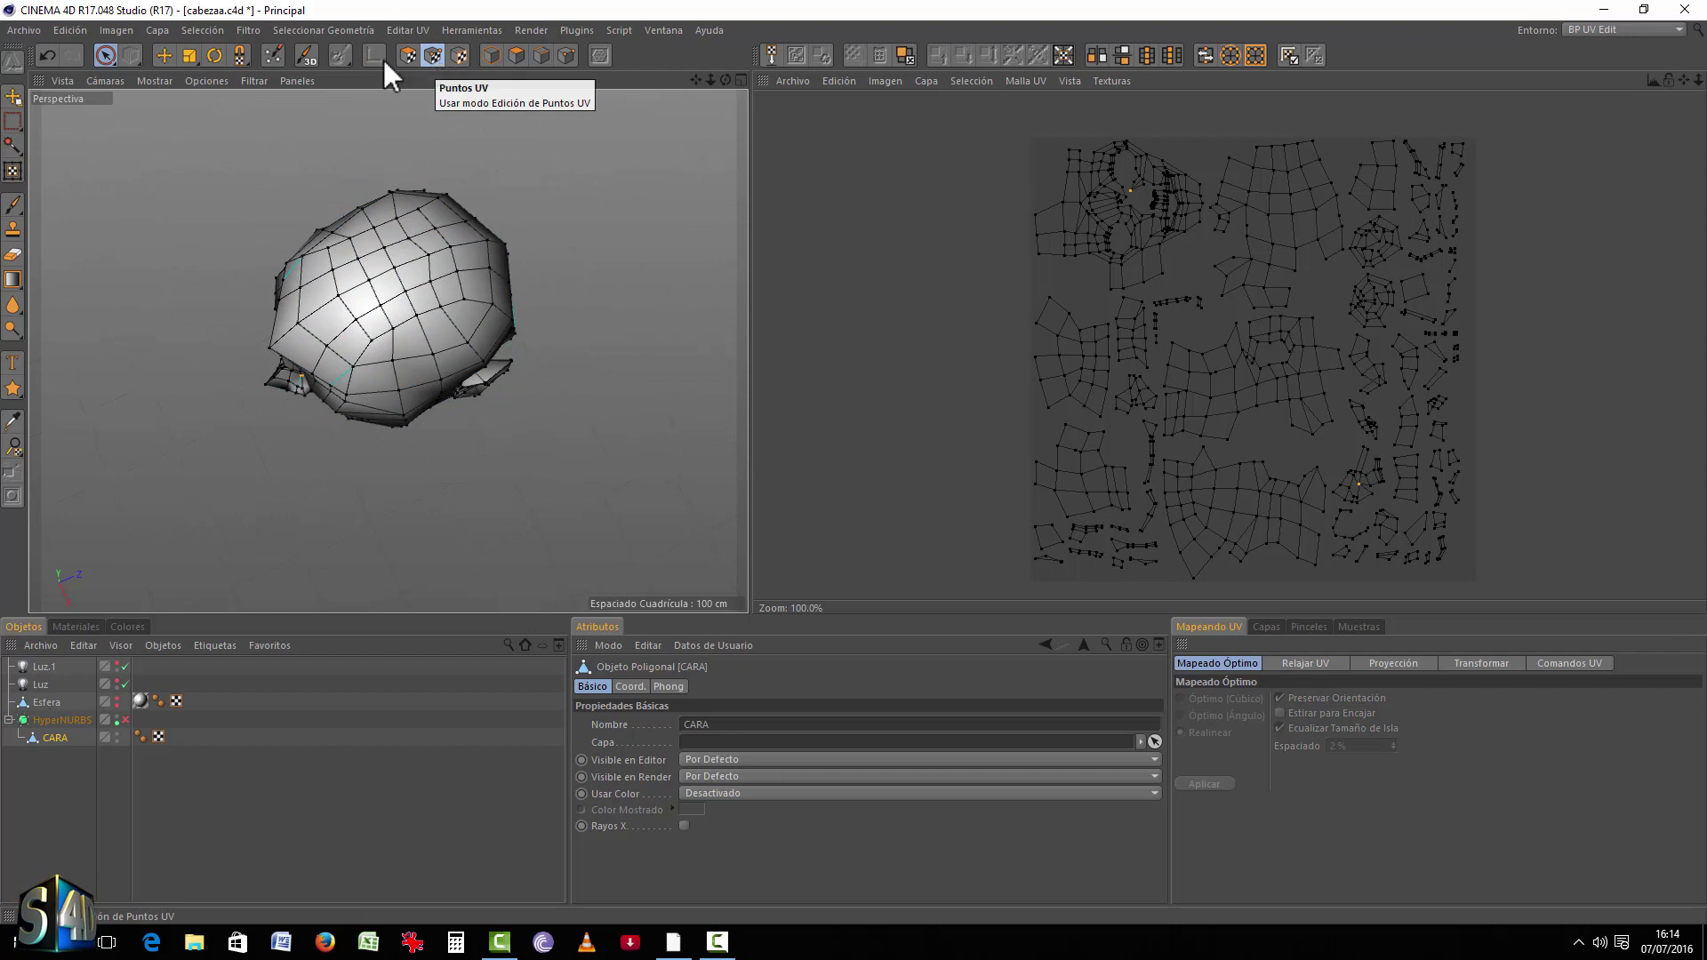
pyautogui.click(540, 55)
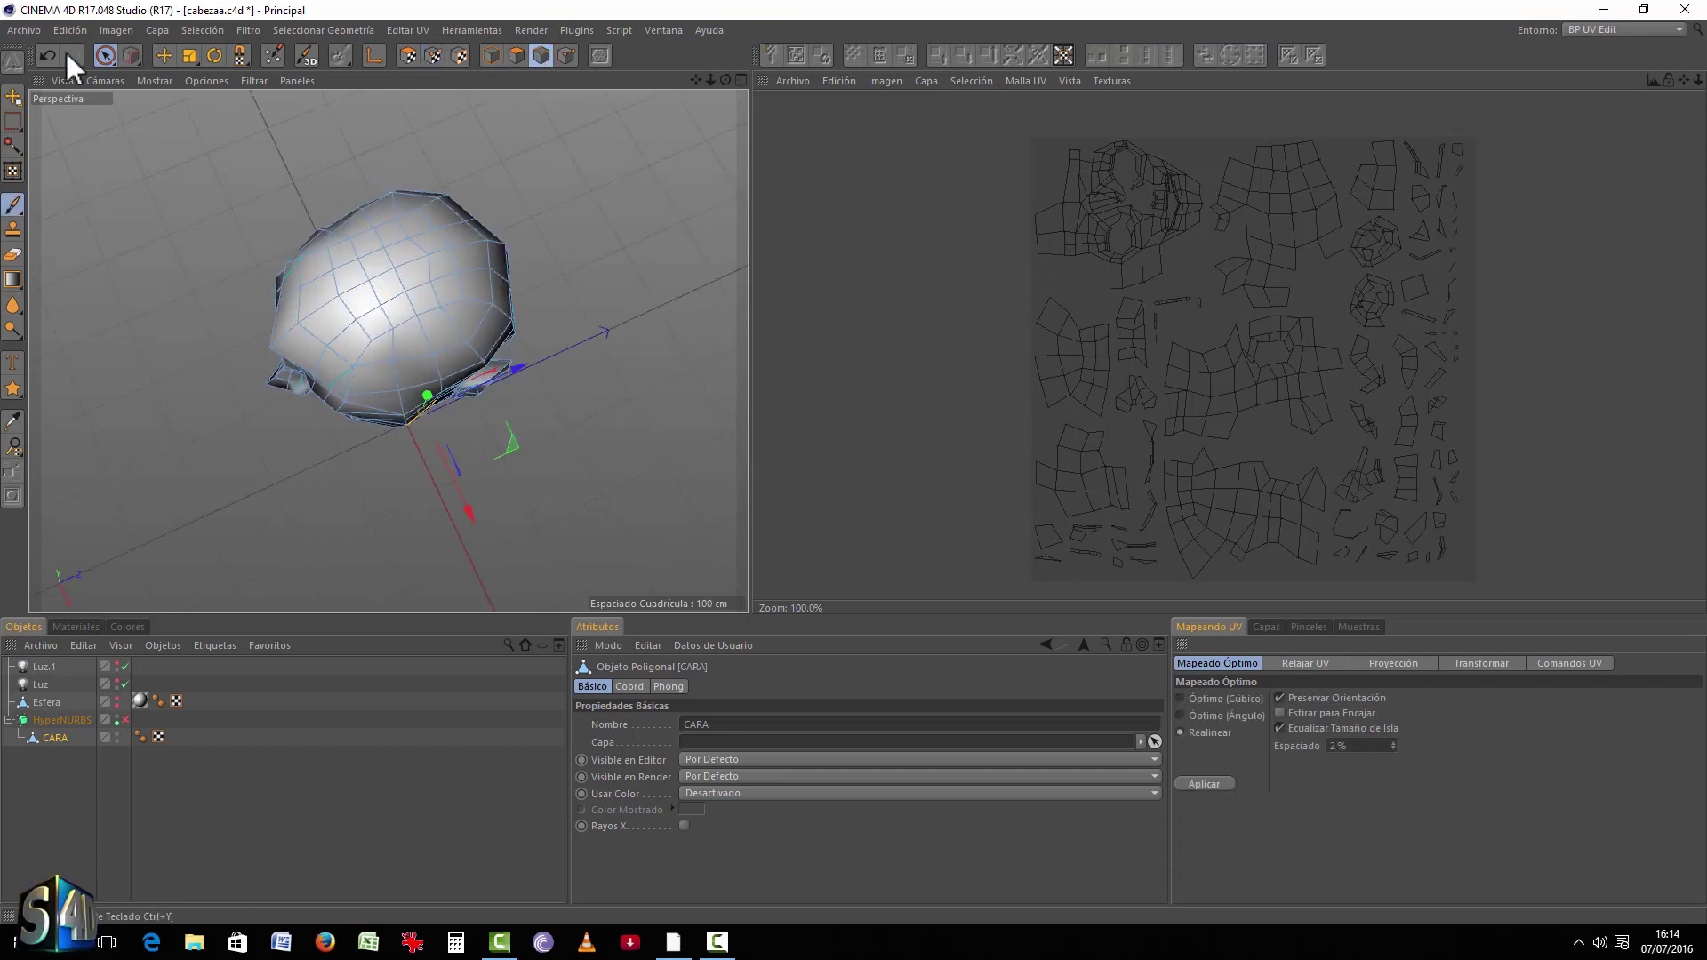
pyautogui.click(567, 55)
pyautogui.click(543, 56)
pyautogui.click(562, 55)
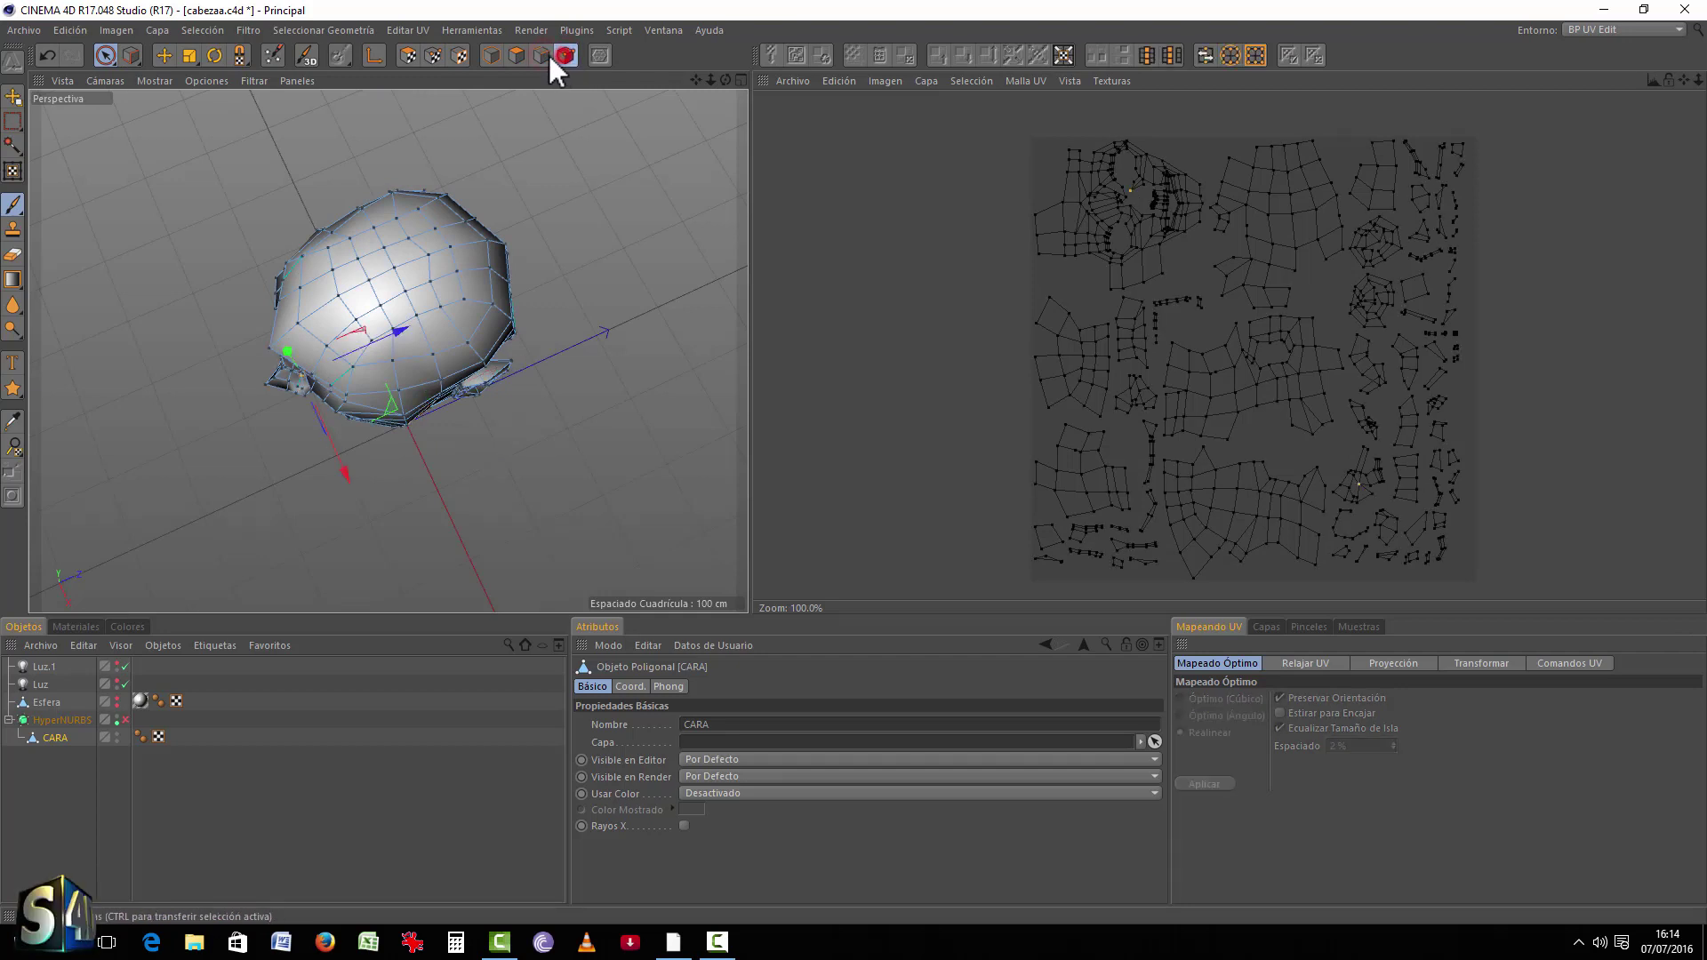
pyautogui.click(541, 55)
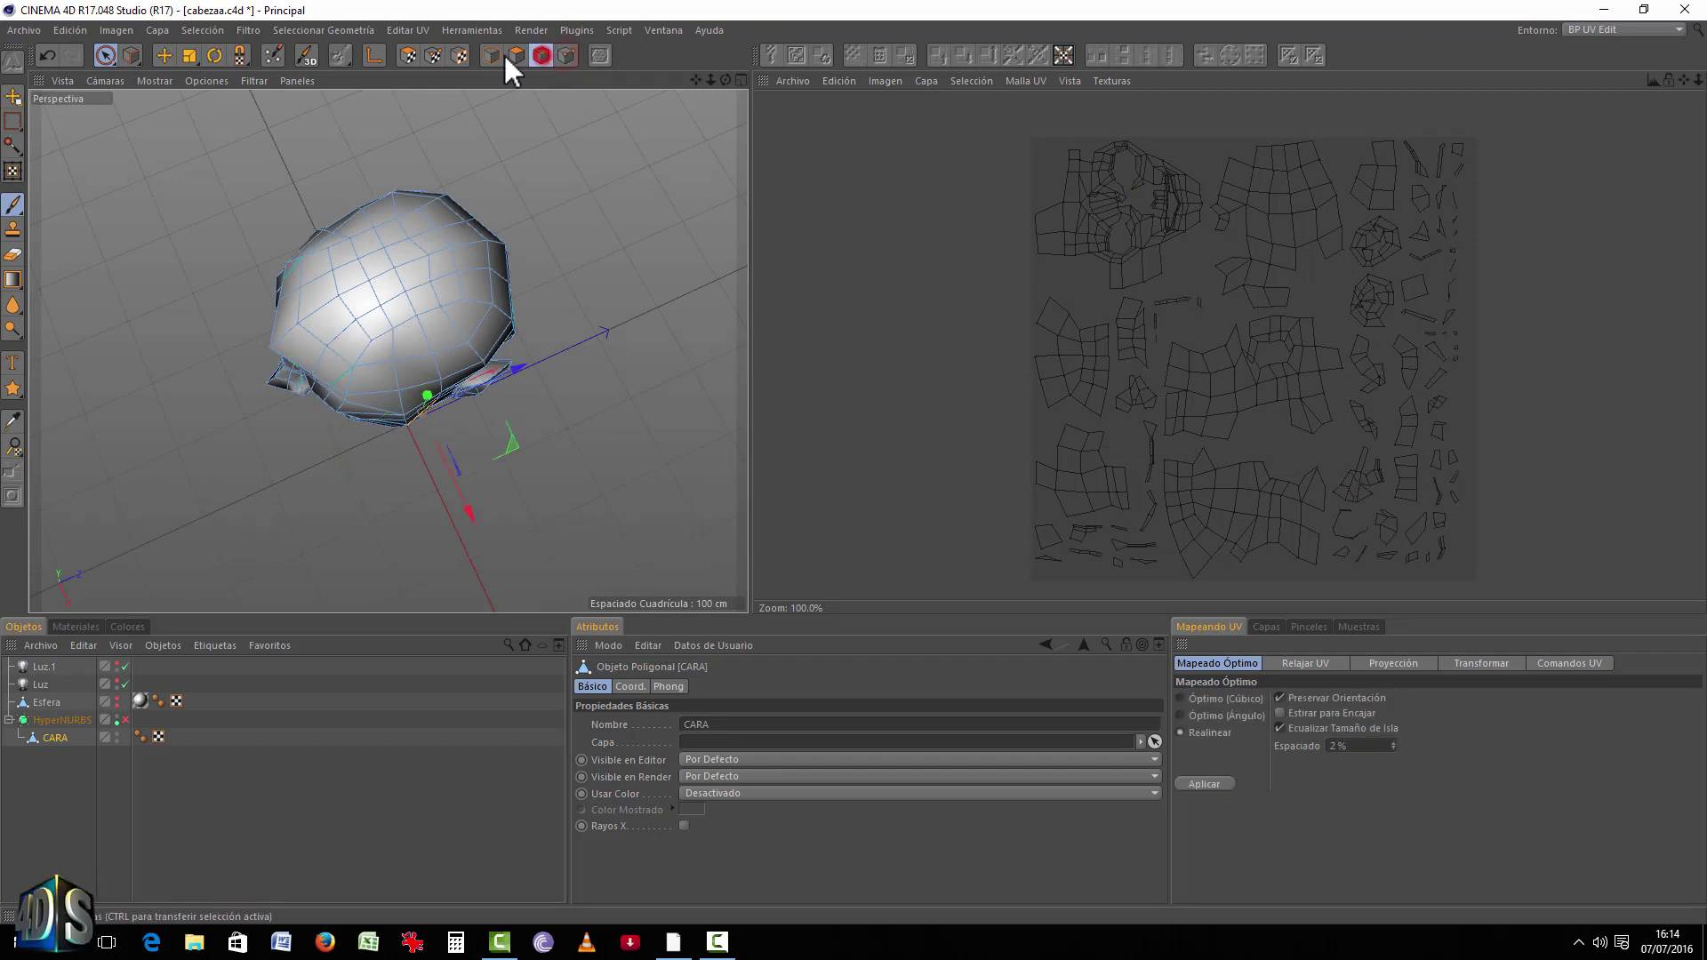
pyautogui.click(129, 53)
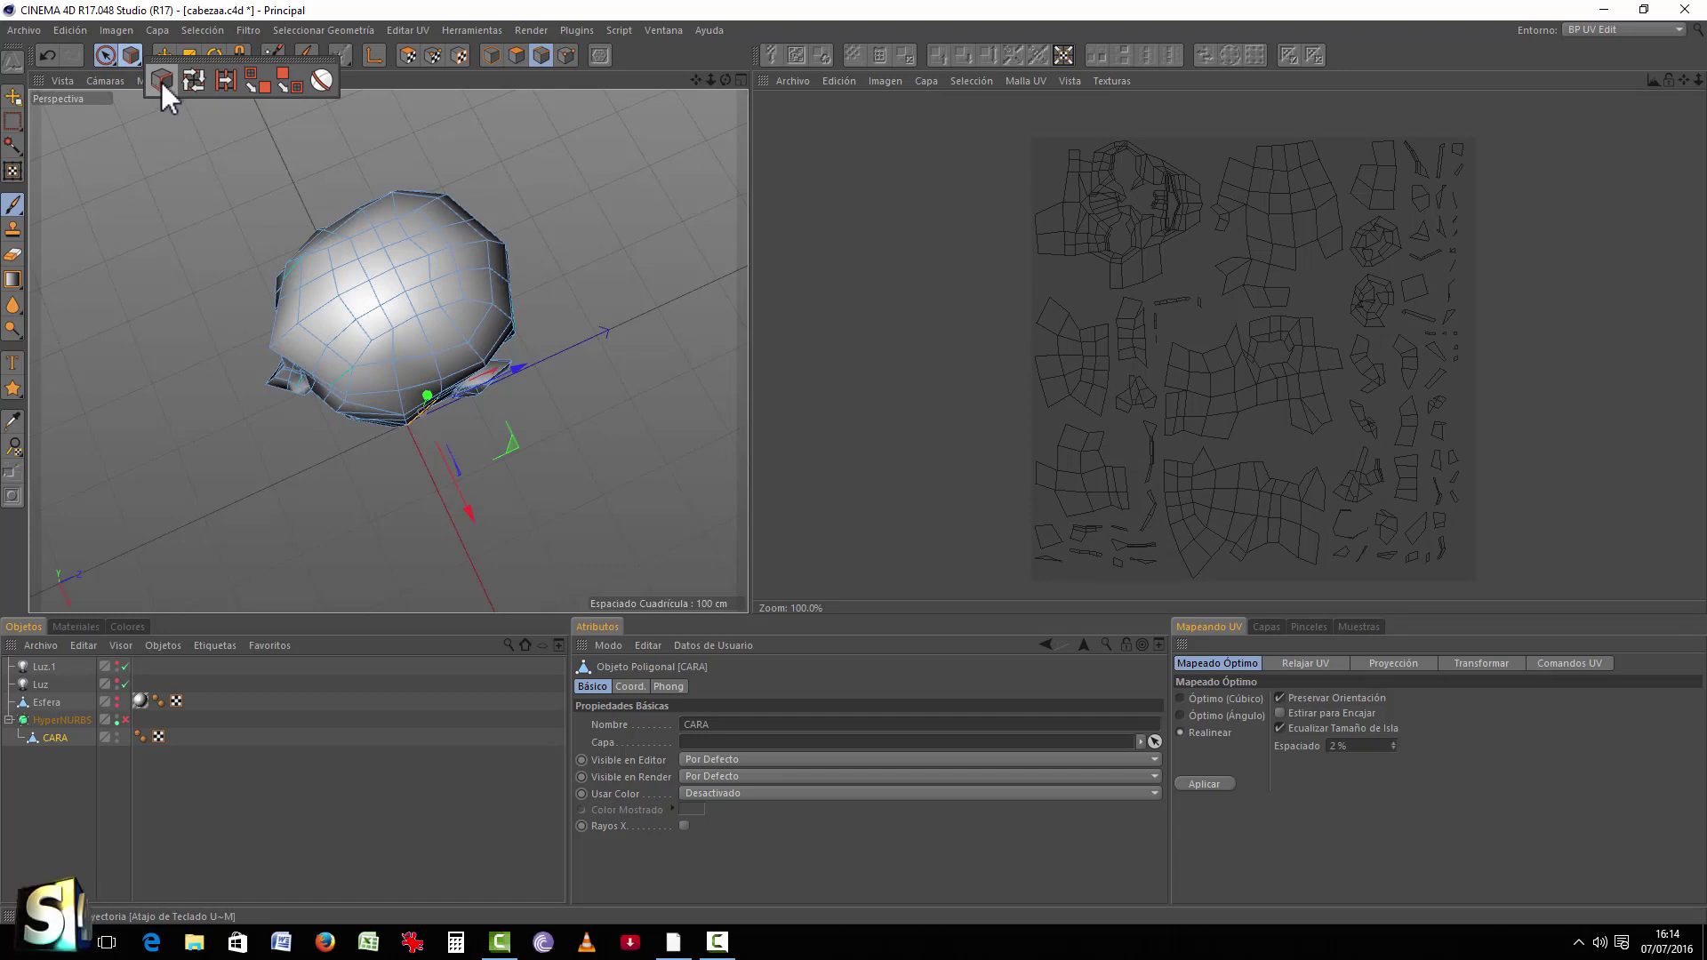
pyautogui.click(162, 82)
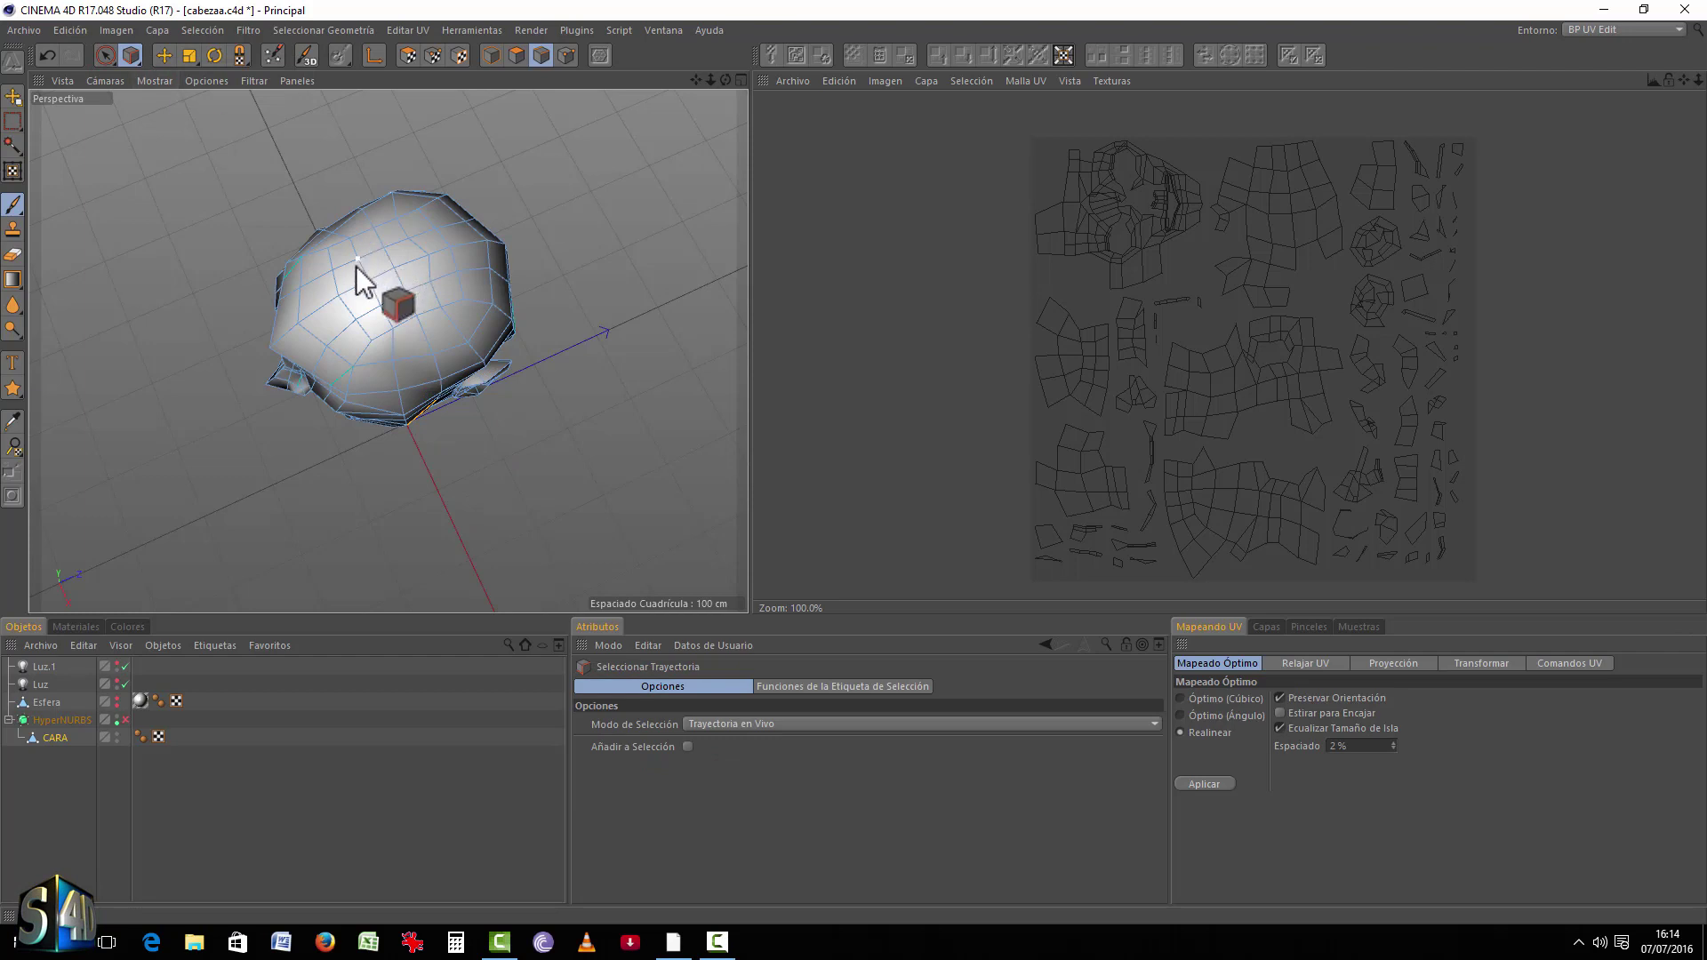
# Step: Try selecting individual edges with the path selection tool on the side and crown of the head
pyautogui.keyDown('alt'); pyautogui.moveTo(423, 258); pyautogui.dragTo(592, 347); pyautogui.keyUp('alt')
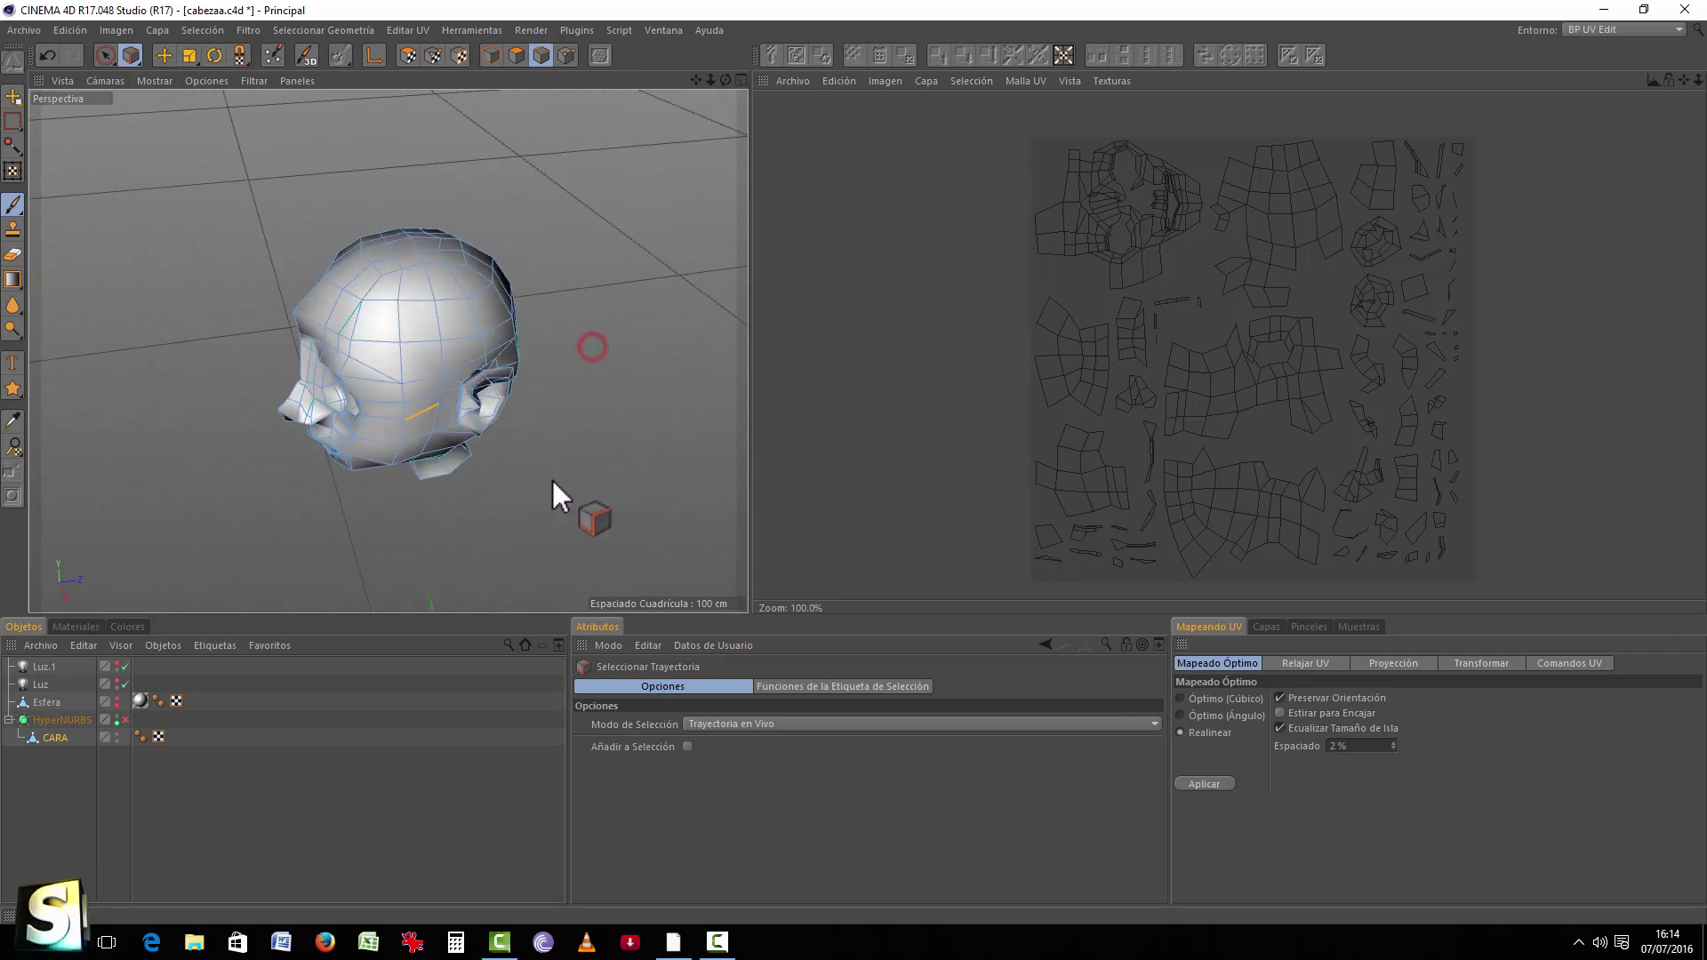
pyautogui.click(432, 293)
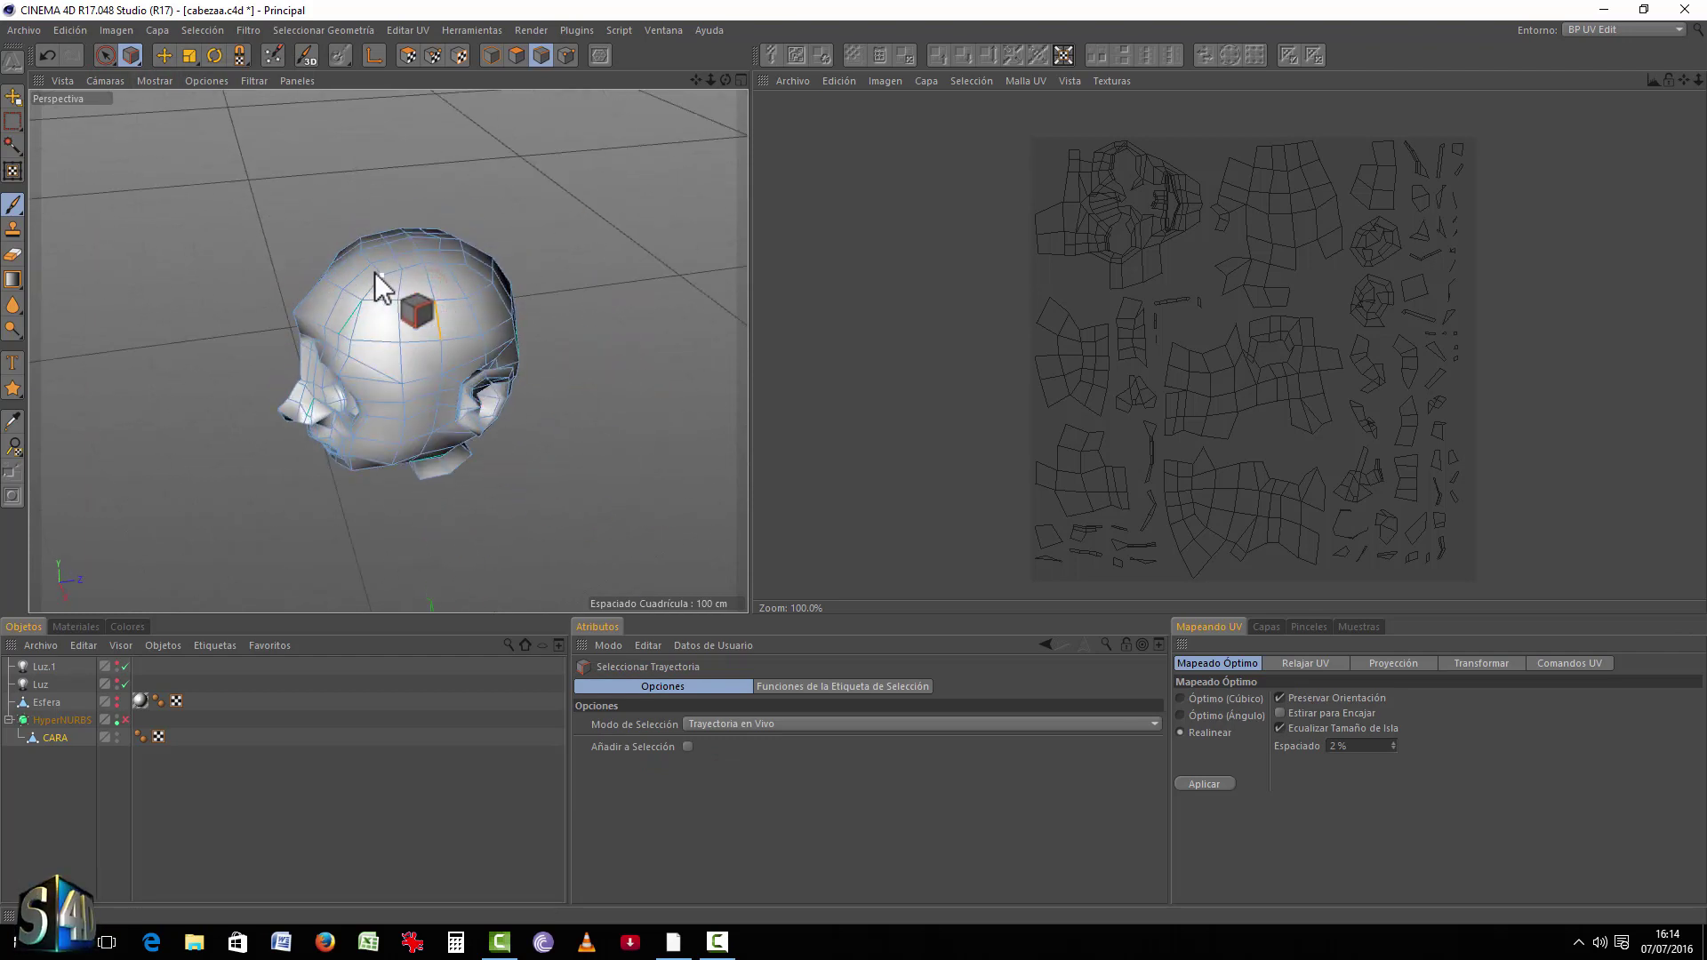
pyautogui.keyDown('alt'); pyautogui.moveTo(580, 264); pyautogui.dragTo(440, 227); pyautogui.keyUp('alt')
pyautogui.click(451, 246)
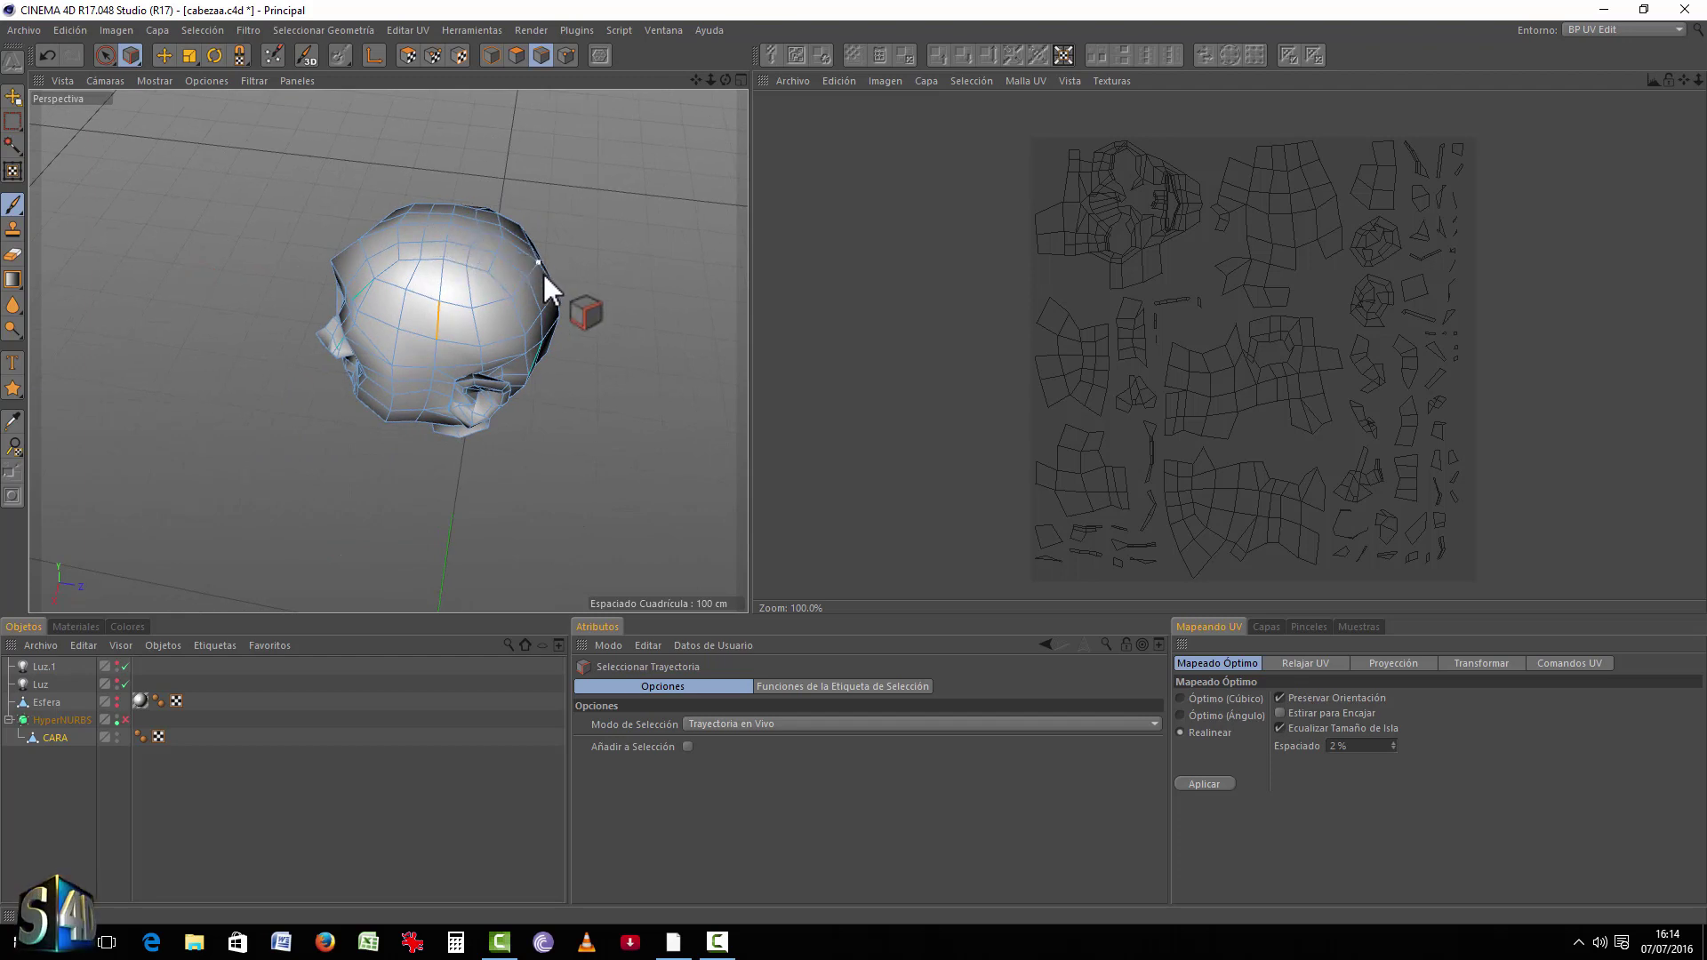
pyautogui.moveTo(541, 361)
pyautogui.keyDown('alt'); pyautogui.mouseDown()
pyautogui.moveTo(599, 275)
pyautogui.moveTo(610, 362)
pyautogui.moveTo(488, 236)
pyautogui.moveTo(539, 343)
pyautogui.mouseUp(); pyautogui.keyUp('alt')
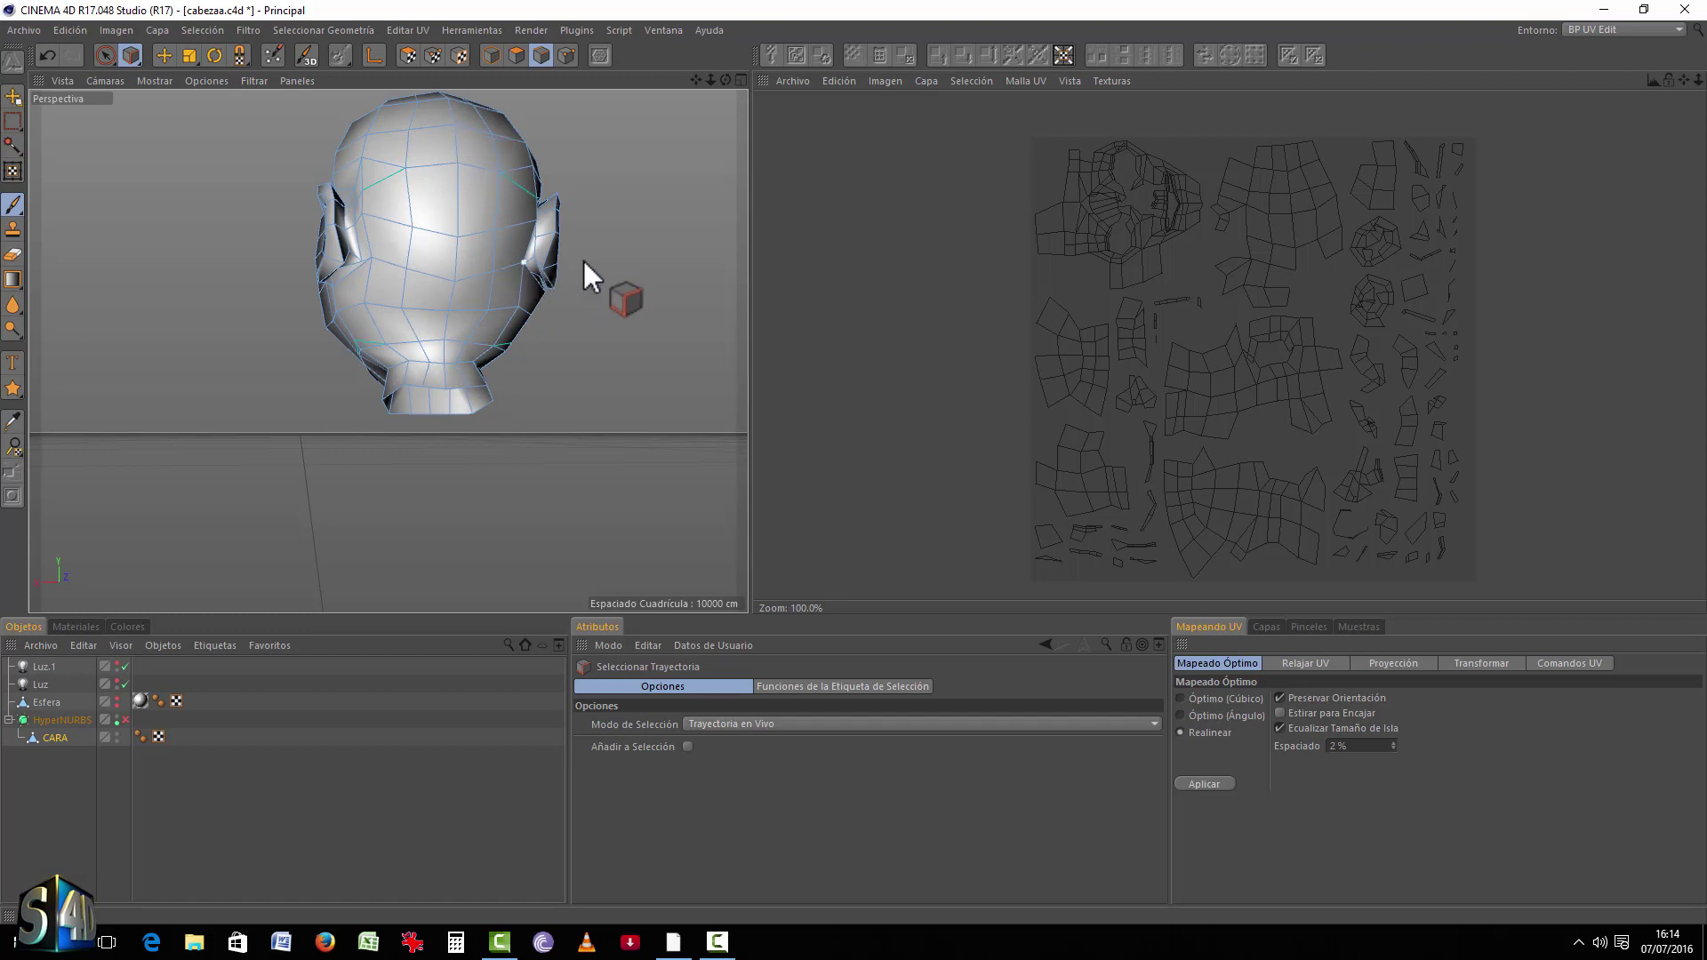
# Step: Examine the whole head framed in the Frontal view and return to the Perspectiva view
pyautogui.scroll(-2, 594, 275)
pyautogui.keyDown('alt'); pyautogui.moveTo(594, 274); pyautogui.dragTo(439, 291); pyautogui.keyUp('alt')
pyautogui.middleClick(439, 291)
pyautogui.middleClick(578, 542)
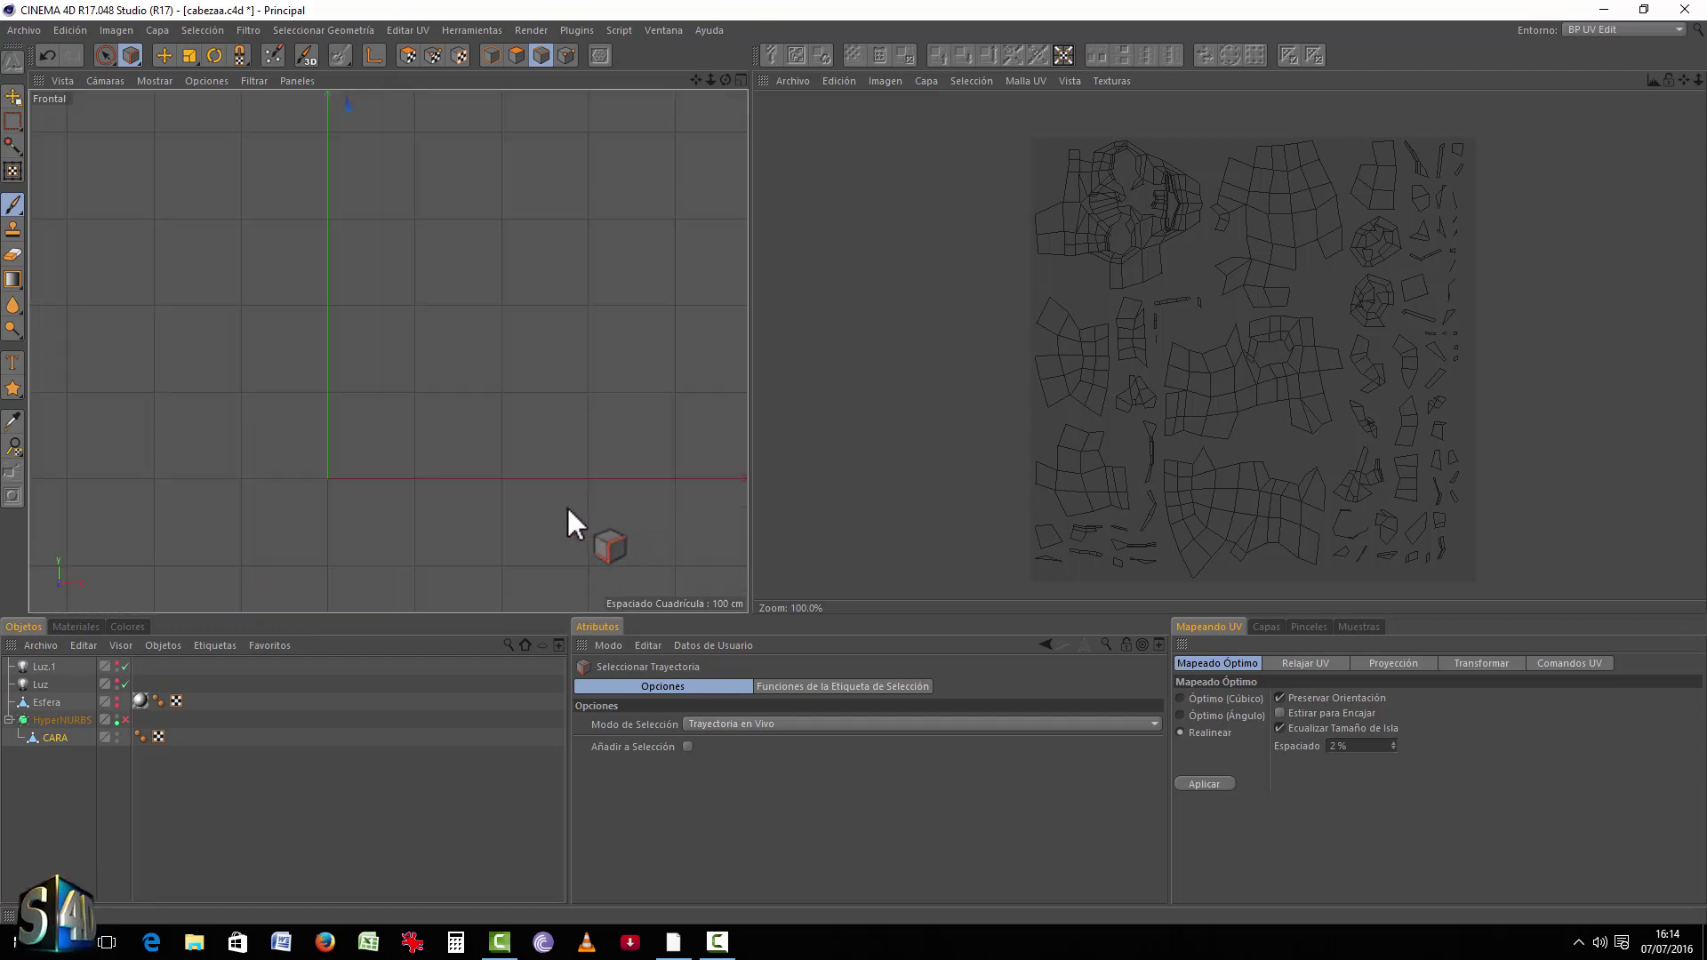
pyautogui.press('h')
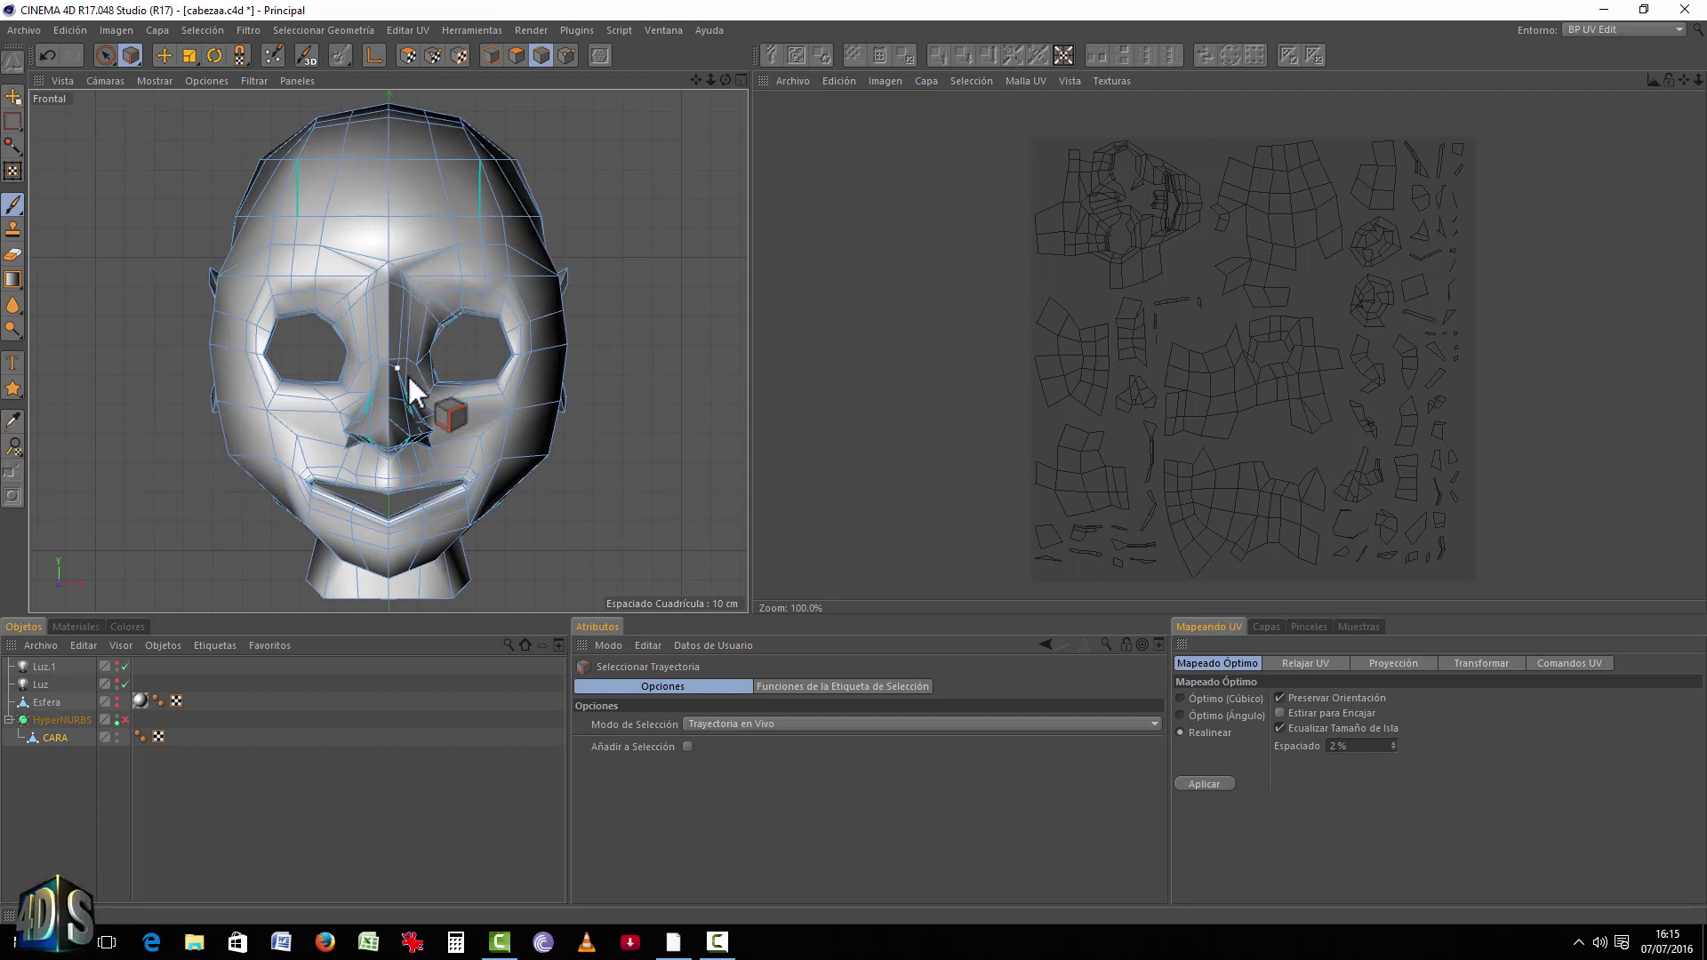
pyautogui.middleClick(642, 245)
pyautogui.middleClick(364, 244)
# Step: Select the path of edges along the centerline at the back of the head, from the crown down to the neck's base
pyautogui.keyDown('alt'); pyautogui.moveTo(362, 275); pyautogui.dragTo(320, 299); pyautogui.keyUp('alt')
pyautogui.moveTo(322, 303)
pyautogui.mouseDown()
pyautogui.moveTo(434, 297)
pyautogui.moveTo(629, 408)
pyautogui.moveTo(649, 370)
pyautogui.moveTo(507, 323)
pyautogui.mouseUp()
pyautogui.moveTo(373, 293)
pyautogui.mouseDown()
pyautogui.moveTo(529, 295)
pyautogui.moveTo(487, 320)
pyautogui.moveTo(503, 301)
pyautogui.moveTo(464, 271)
pyautogui.moveTo(564, 343)
pyautogui.moveTo(468, 293)
pyautogui.moveTo(464, 462)
pyautogui.moveTo(546, 419)
pyautogui.moveTo(541, 479)
pyautogui.moveTo(479, 306)
pyautogui.moveTo(428, 355)
pyautogui.moveTo(425, 448)
pyautogui.mouseUp()
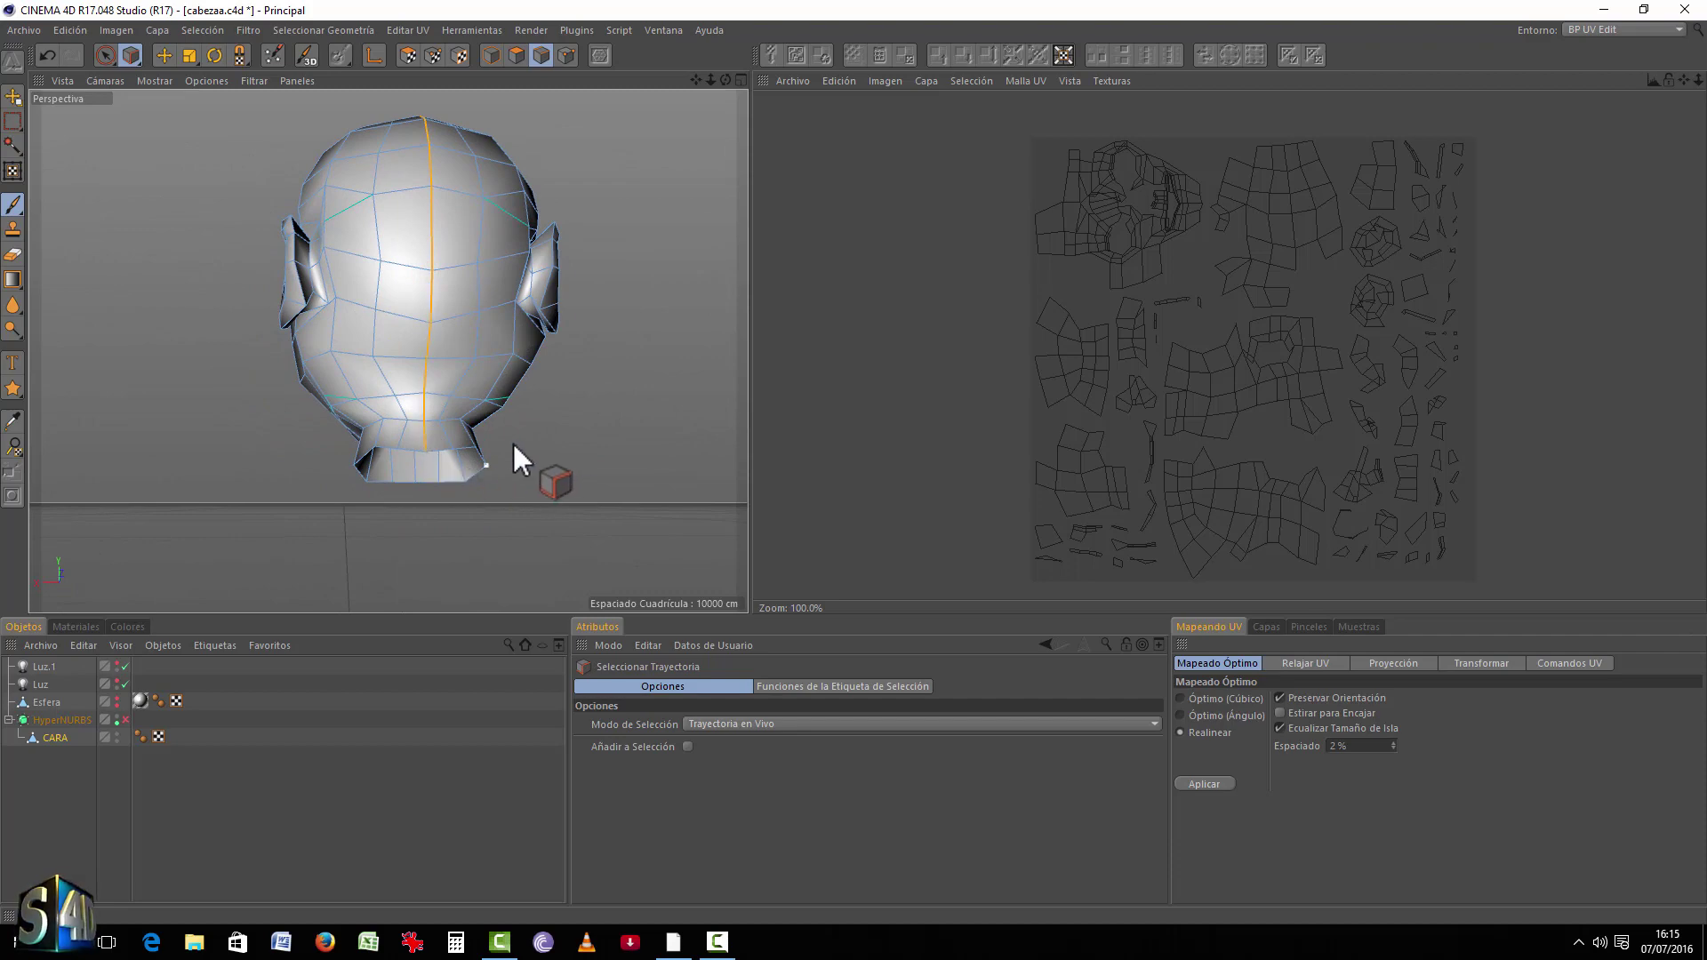
pyautogui.moveTo(612, 356)
pyautogui.keyDown('alt'); pyautogui.mouseDown()
pyautogui.moveTo(686, 270)
pyautogui.moveTo(628, 269)
pyautogui.mouseUp(); pyautogui.keyUp('alt')
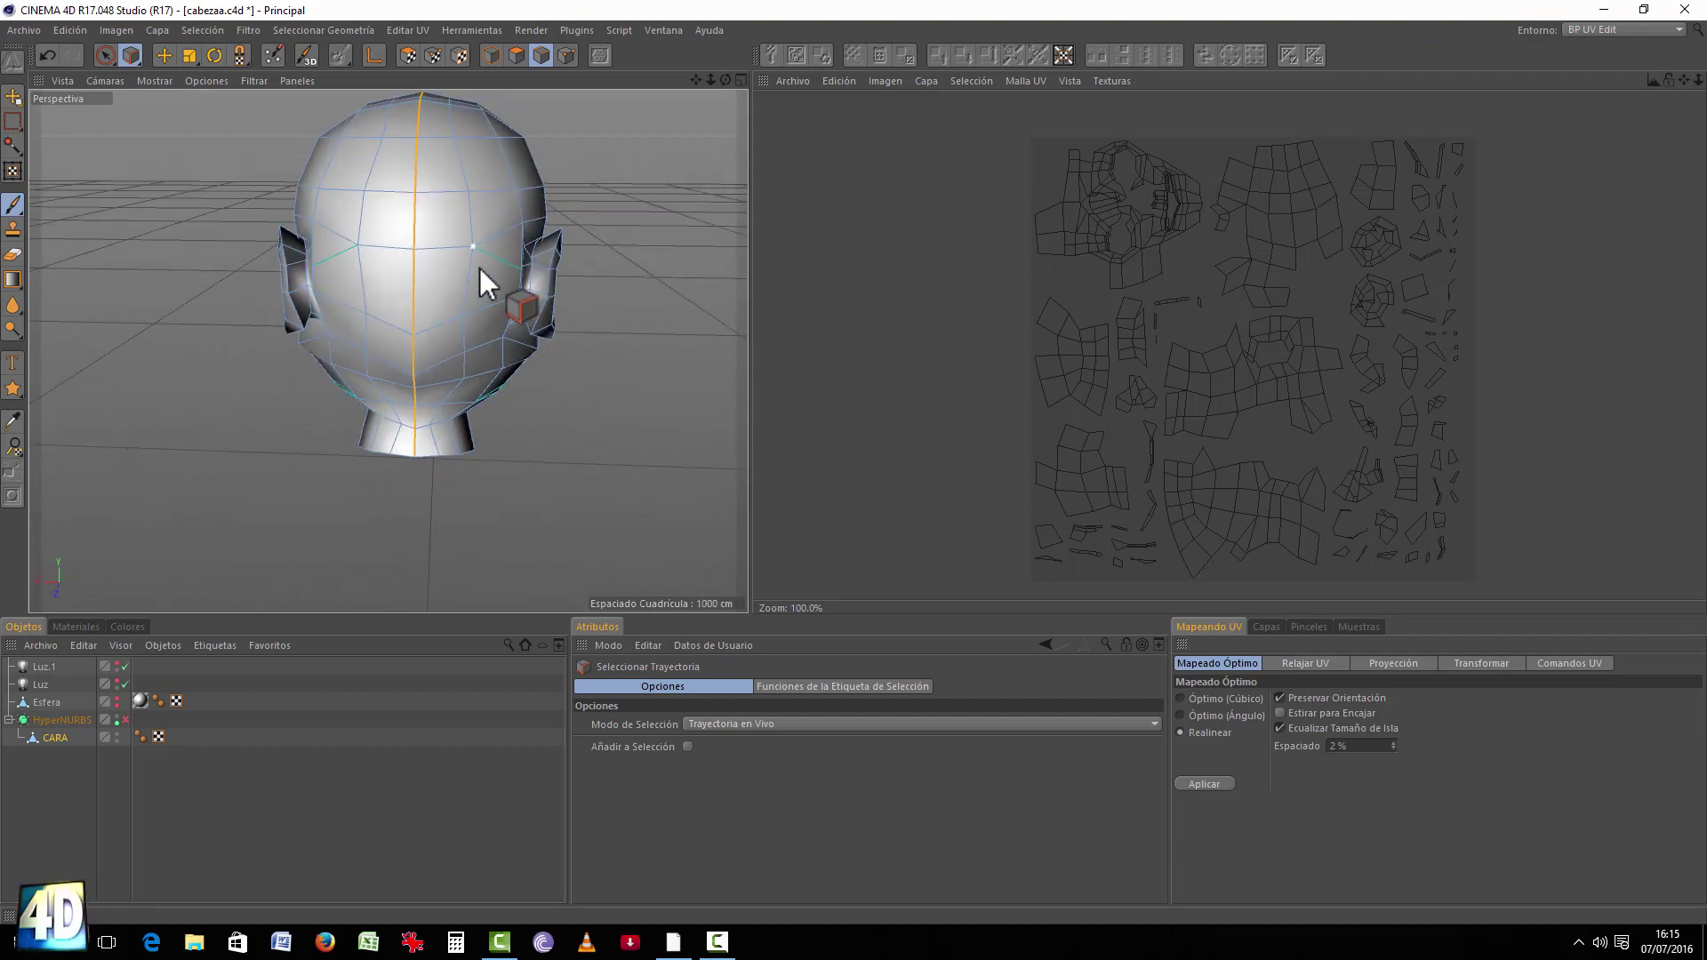
# Step: Add the edges crossing the centerline above the forehead to the path selection, forming a T-shaped seam
pyautogui.keyDown('alt'); pyautogui.moveTo(285, 267); pyautogui.dragTo(363, 279); pyautogui.keyUp('alt')
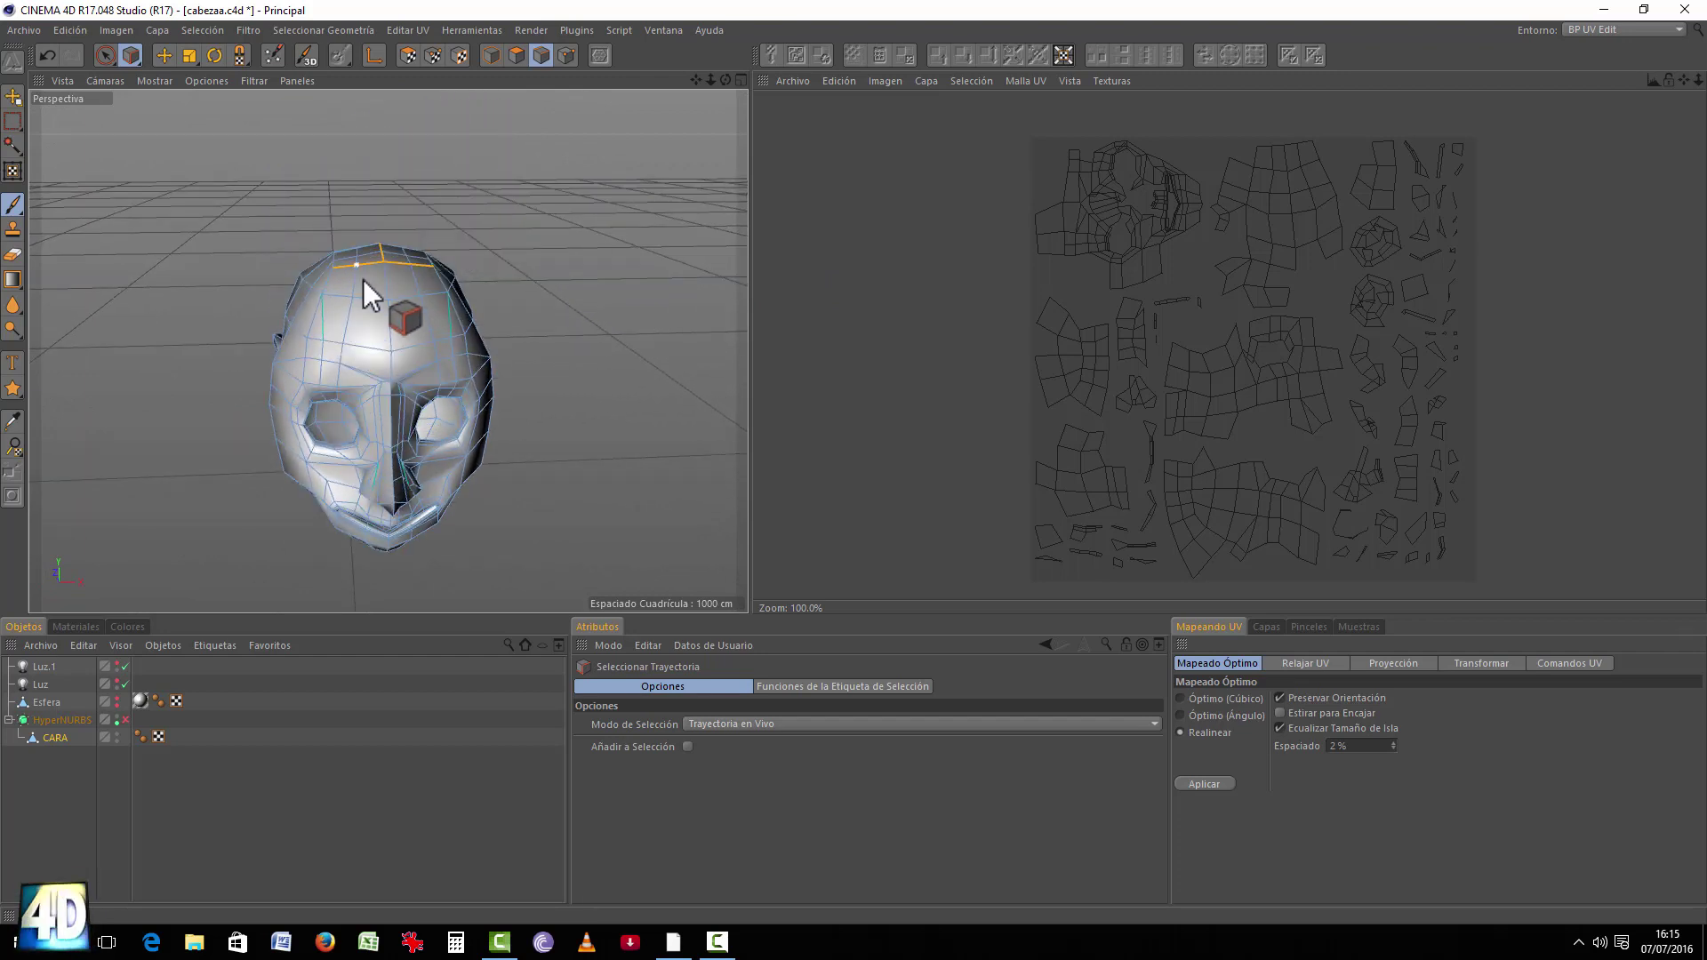
pyautogui.moveTo(456, 369)
pyautogui.keyDown('alt'); pyautogui.mouseDown()
pyautogui.moveTo(473, 535)
pyautogui.moveTo(390, 499)
pyautogui.moveTo(377, 421)
pyautogui.moveTo(352, 413)
pyautogui.moveTo(534, 427)
pyautogui.moveTo(400, 477)
pyautogui.moveTo(667, 248)
pyautogui.moveTo(379, 275)
pyautogui.moveTo(376, 290)
pyautogui.mouseUp(); pyautogui.keyUp('alt')
pyautogui.scroll(-3, 470, 437)
pyautogui.click(376, 290)
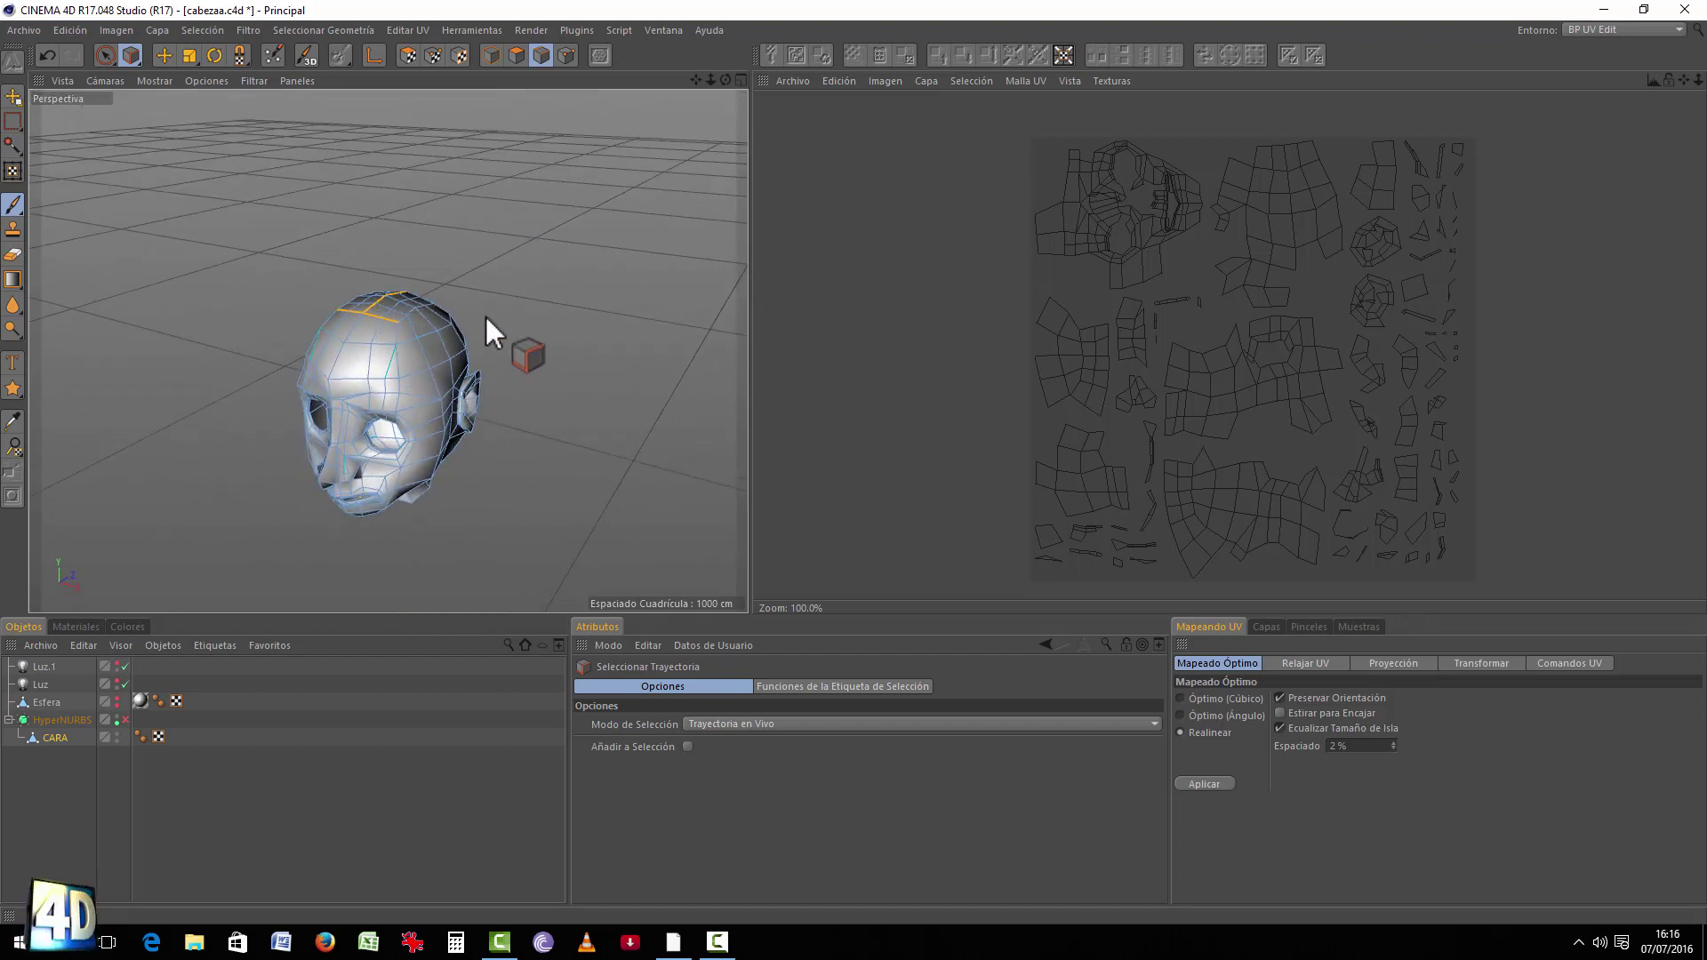
# Step: Bring up the Relajar UV settings for the selected seam edges
pyautogui.click(196, 30)
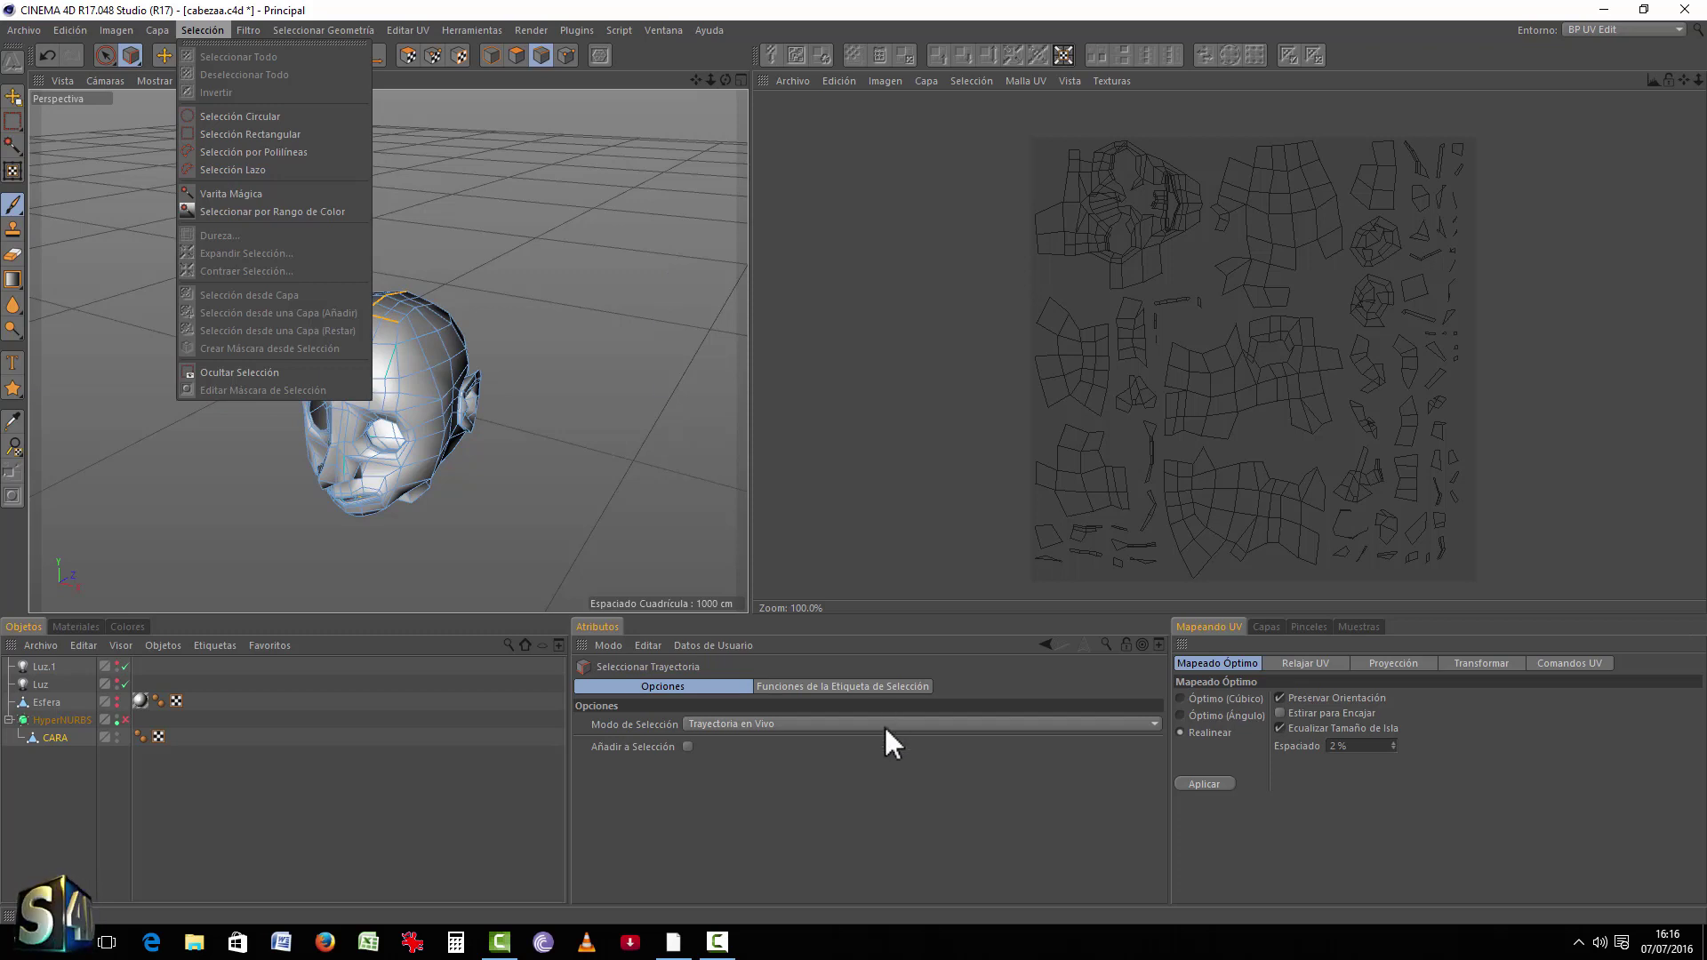
pyautogui.click(938, 813)
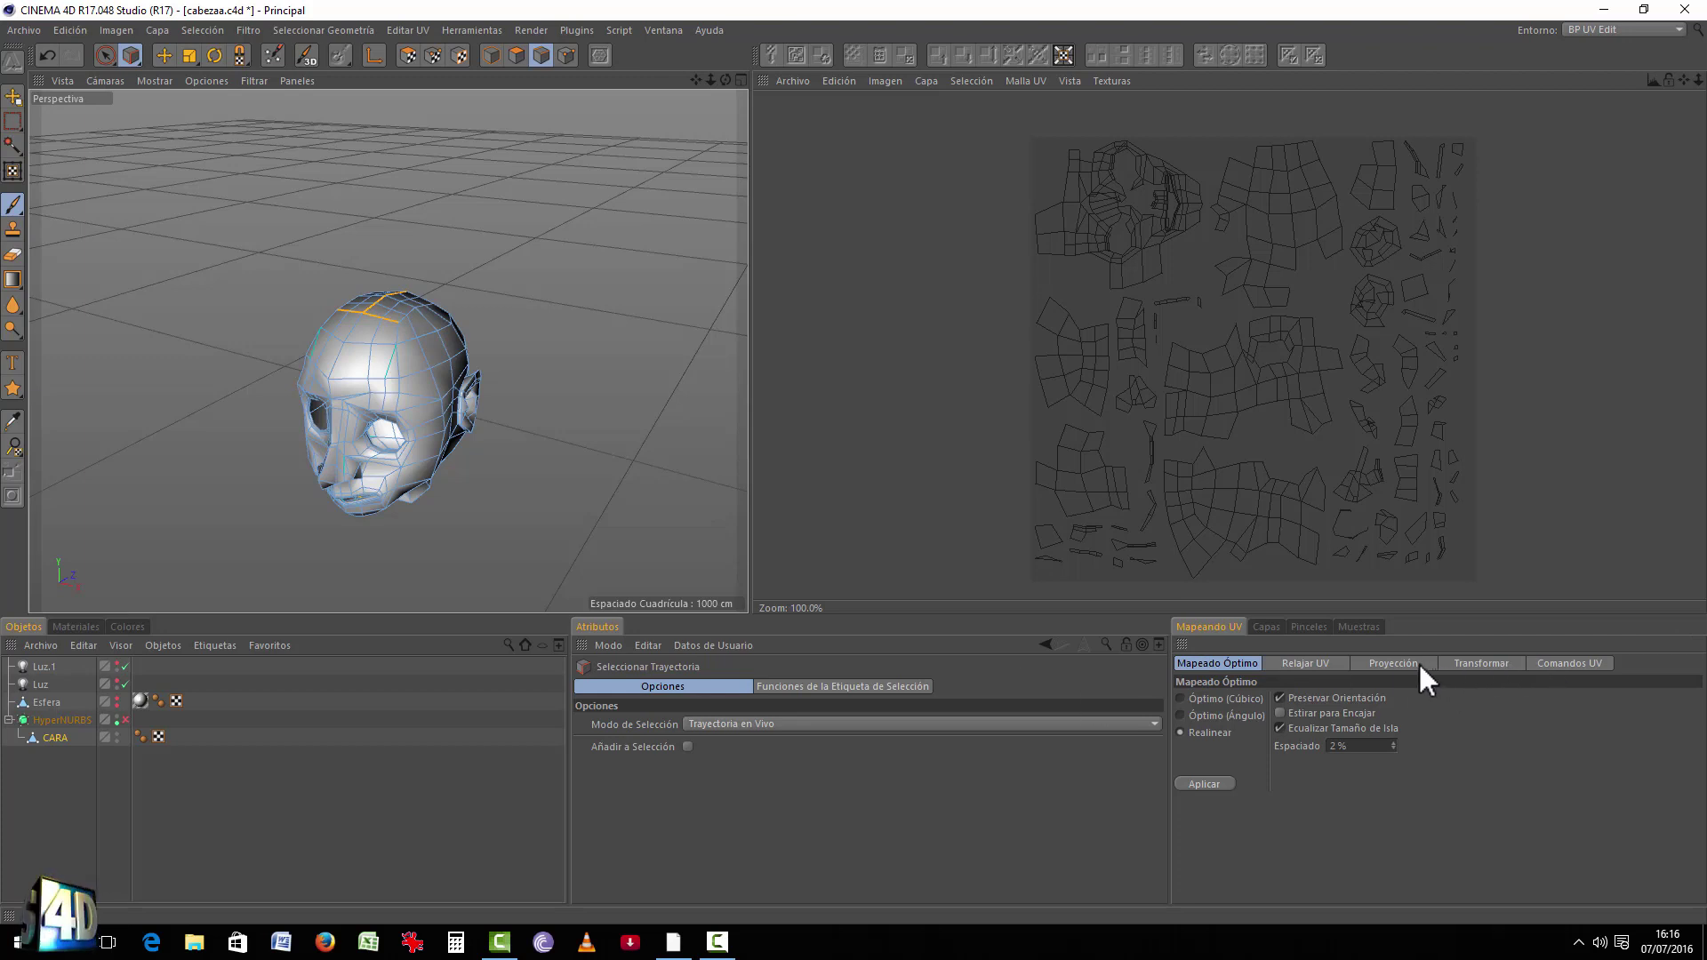
pyautogui.click(1307, 665)
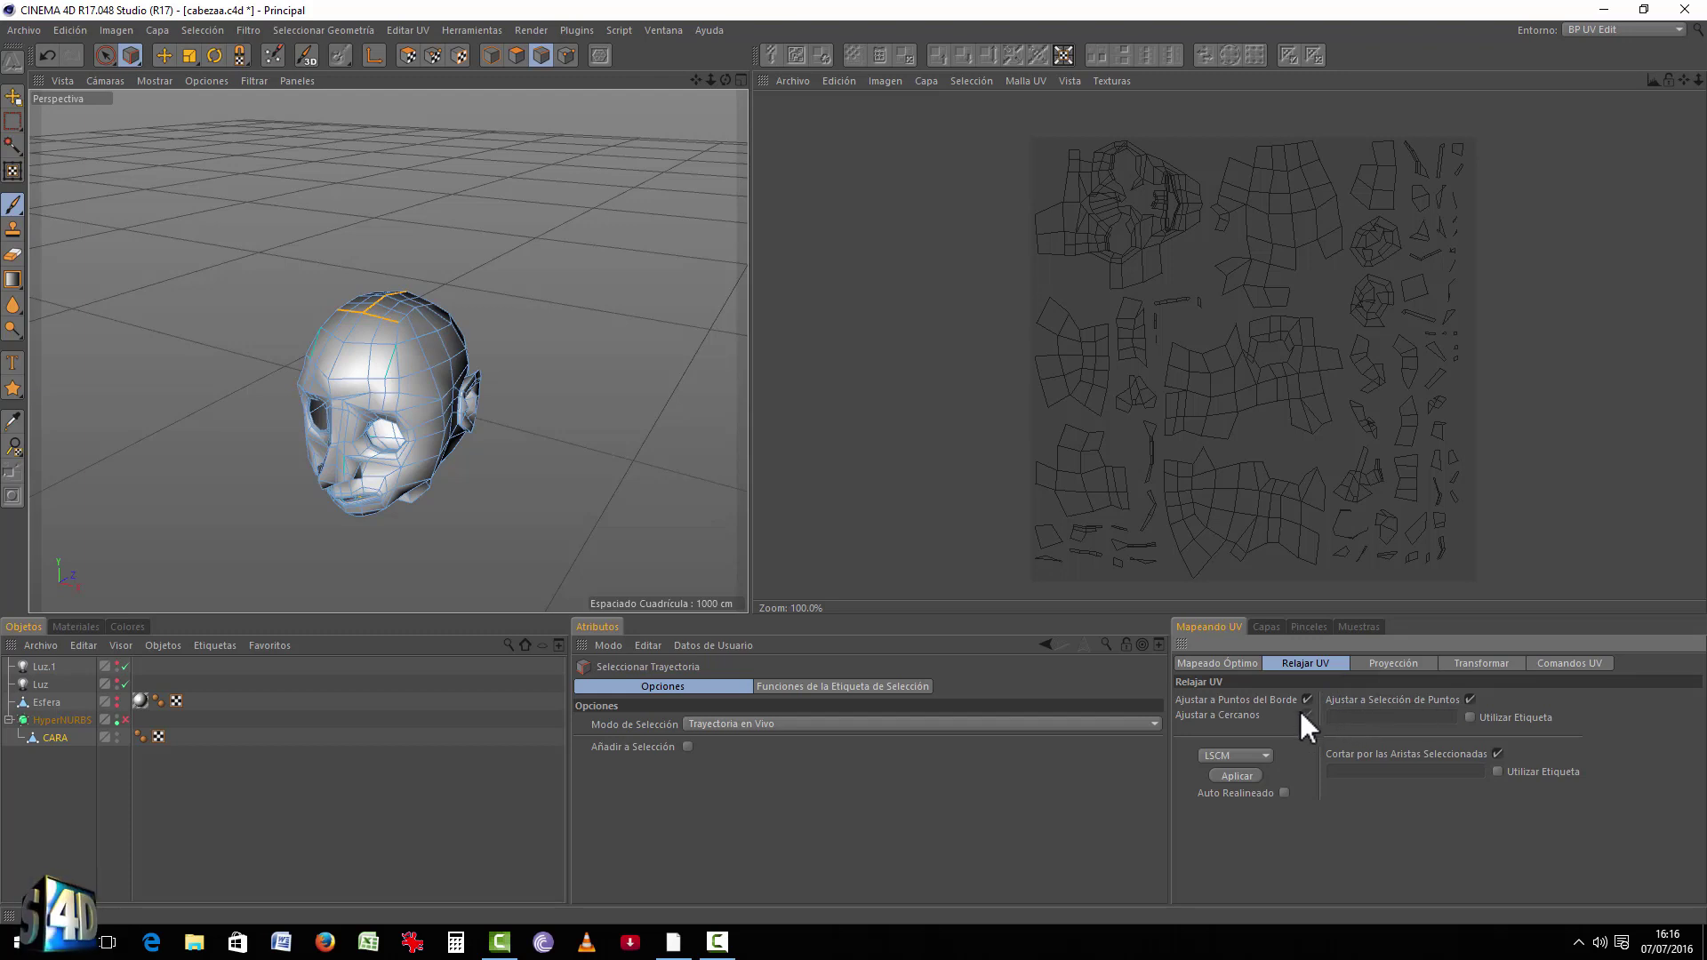
# Step: Compare the head in point and edge modes, and examine the selected seam edges from the back and front
pyautogui.click(567, 51)
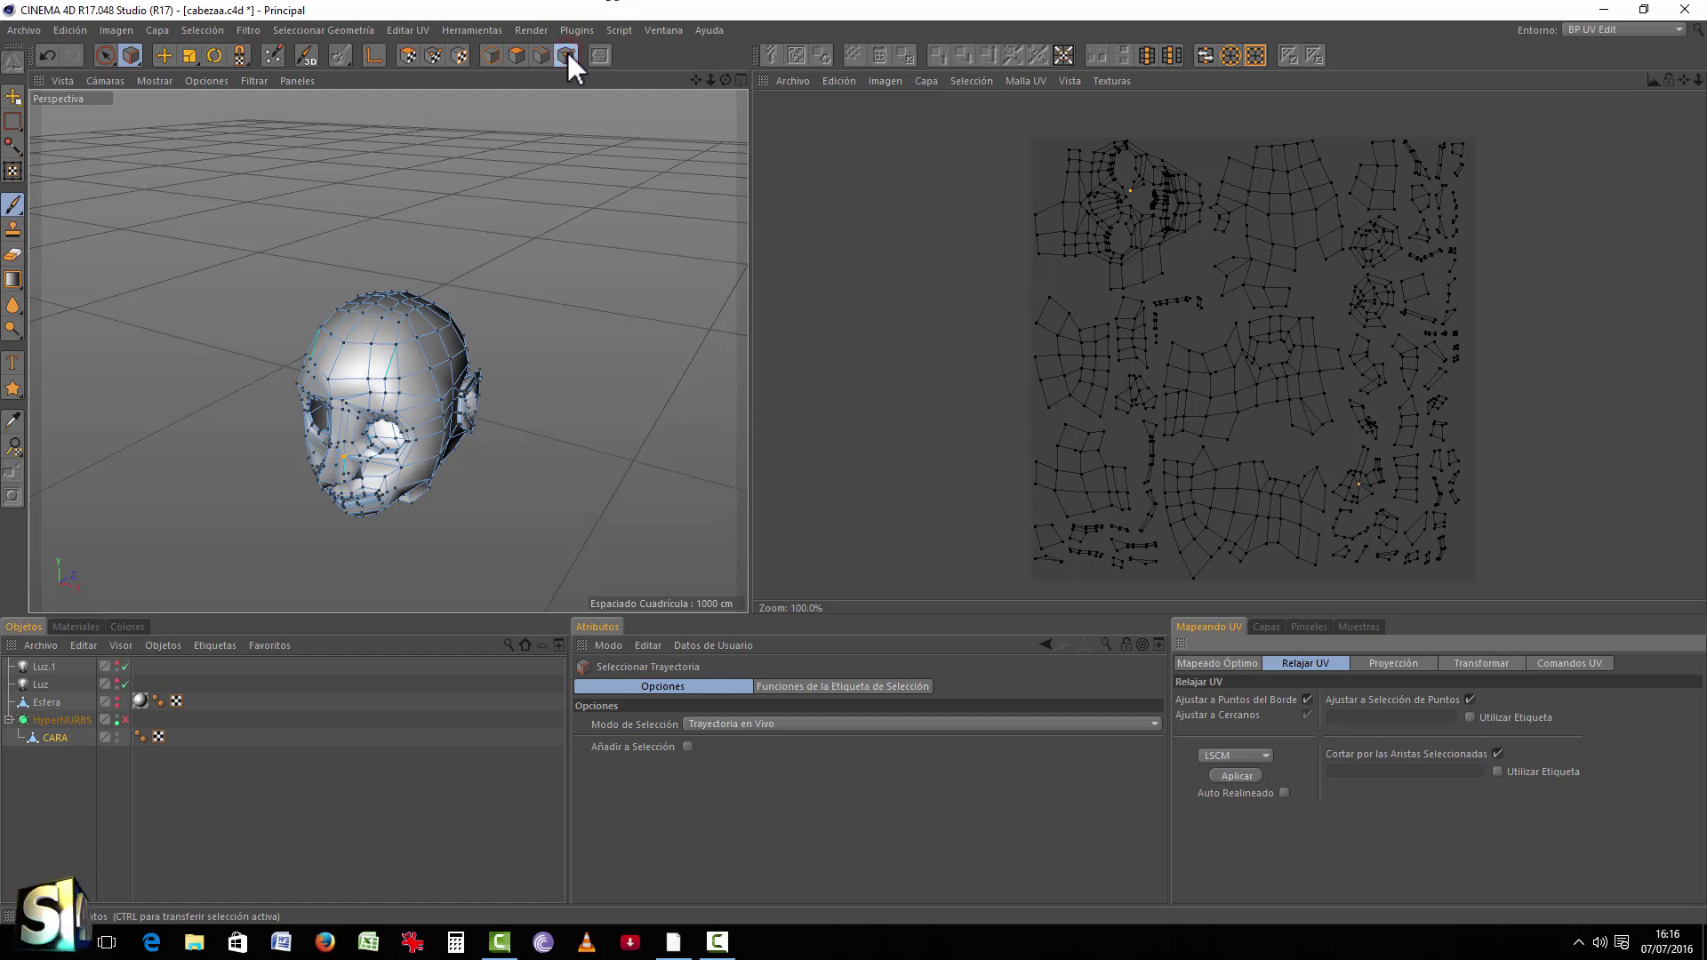
pyautogui.click(543, 52)
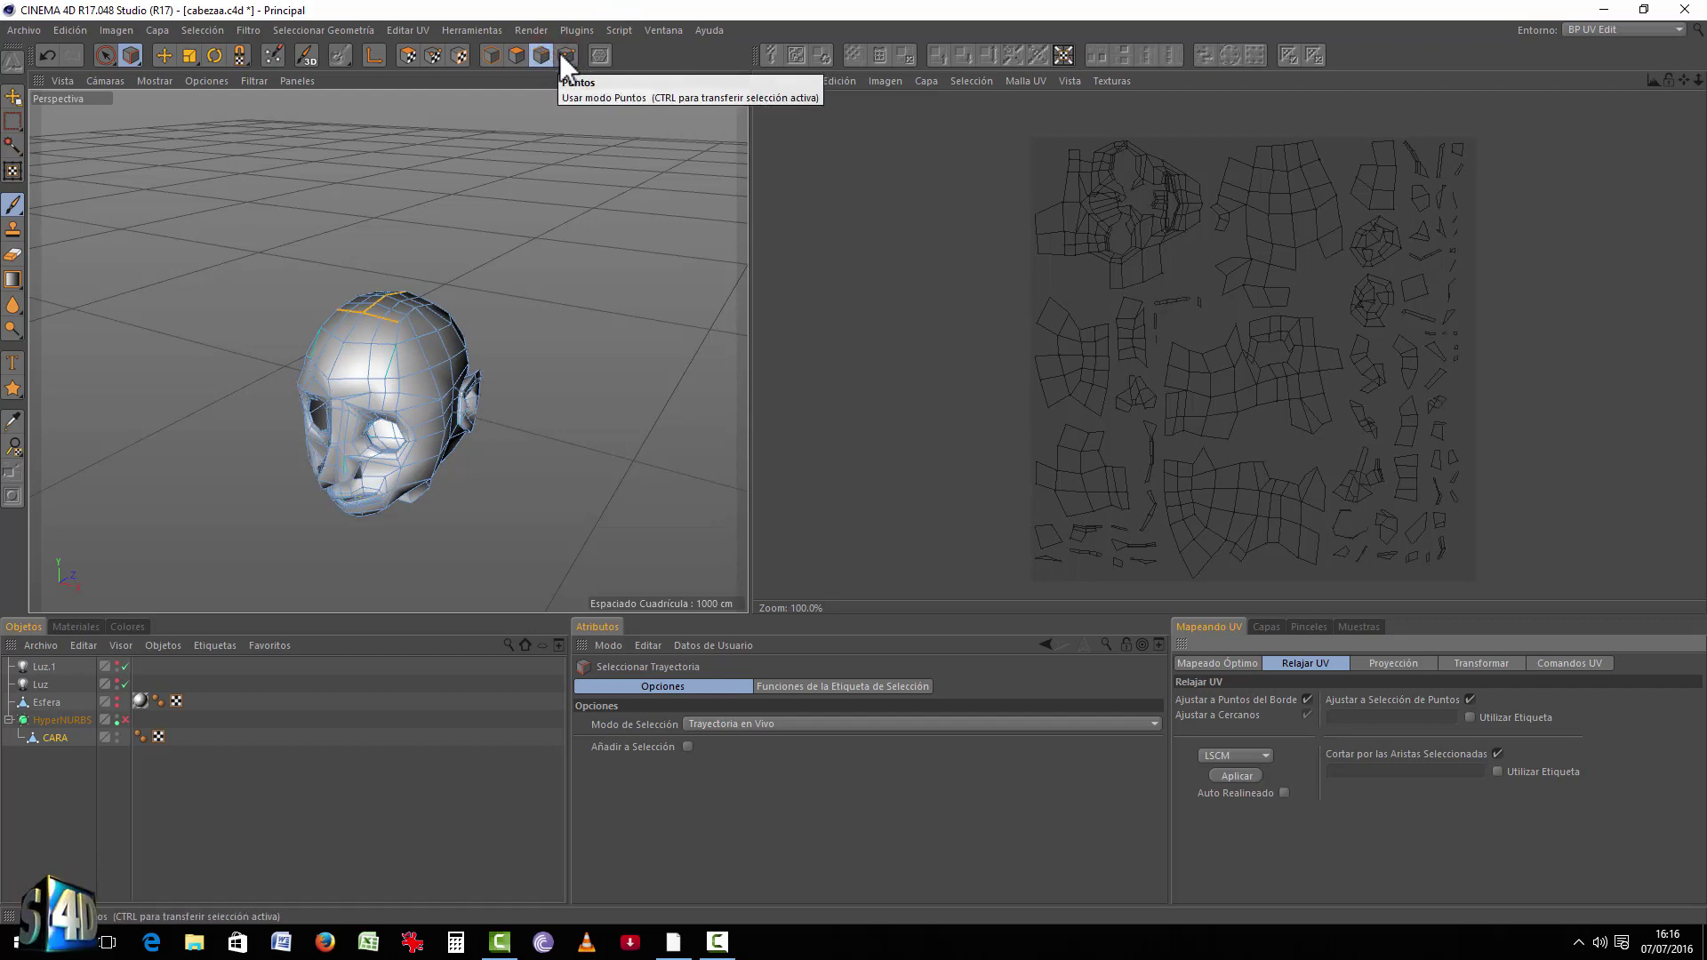
pyautogui.click(564, 56)
pyautogui.click(542, 53)
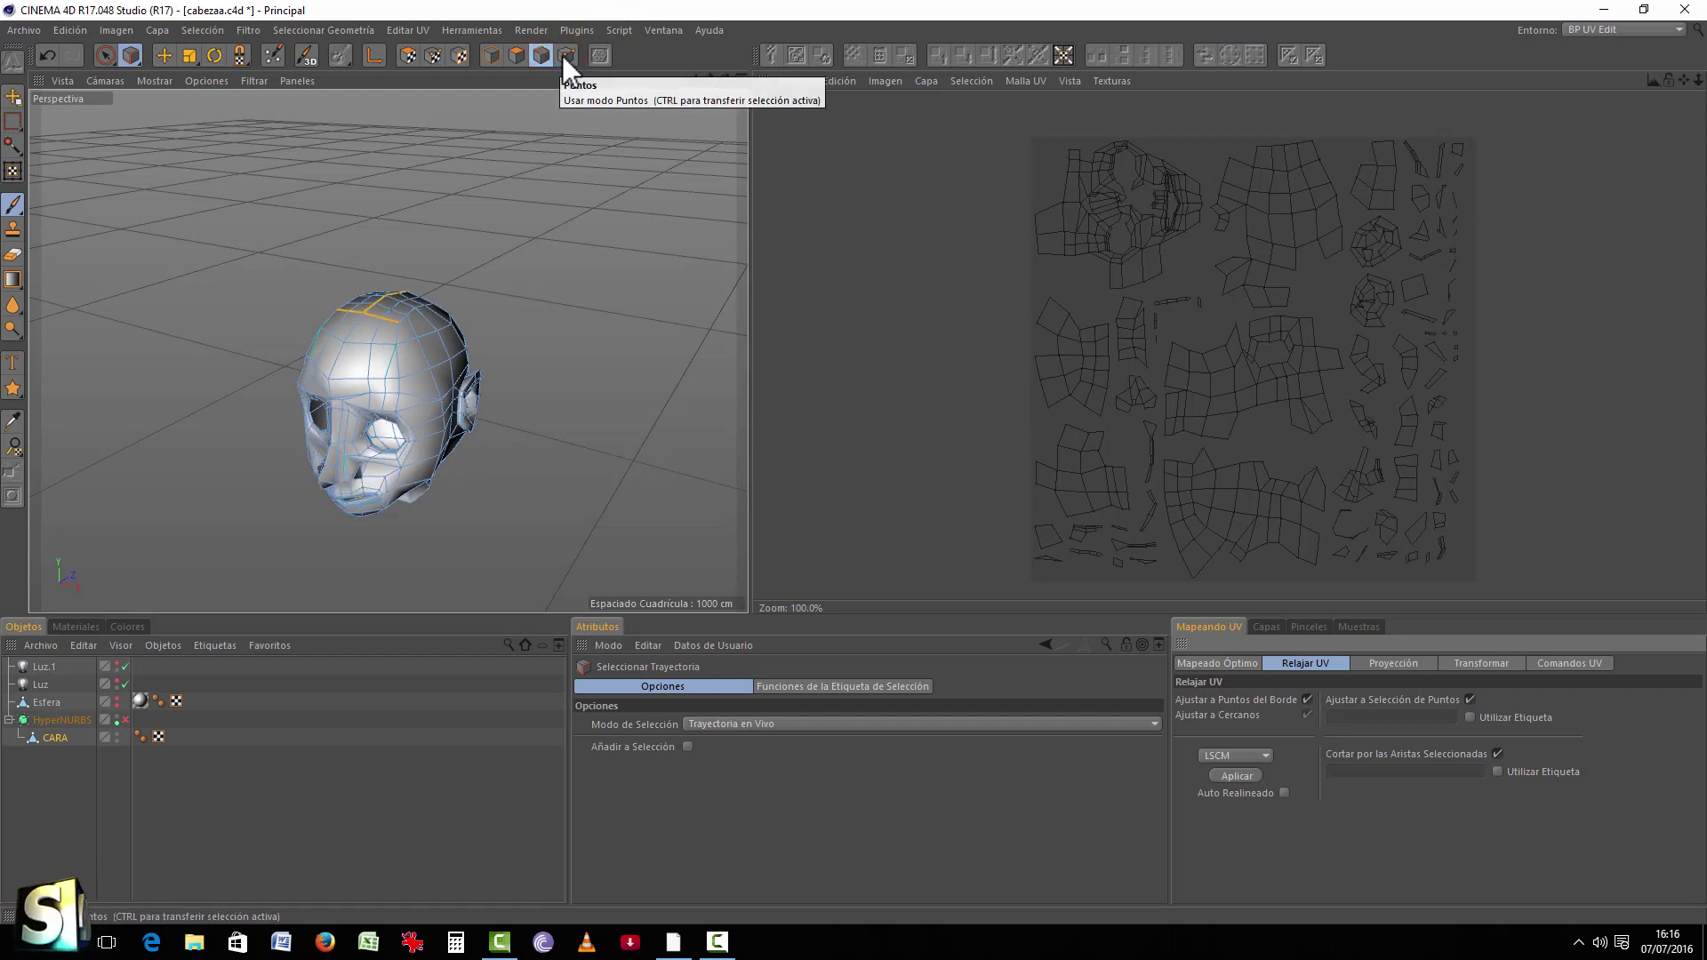
pyautogui.click(564, 55)
pyautogui.click(542, 51)
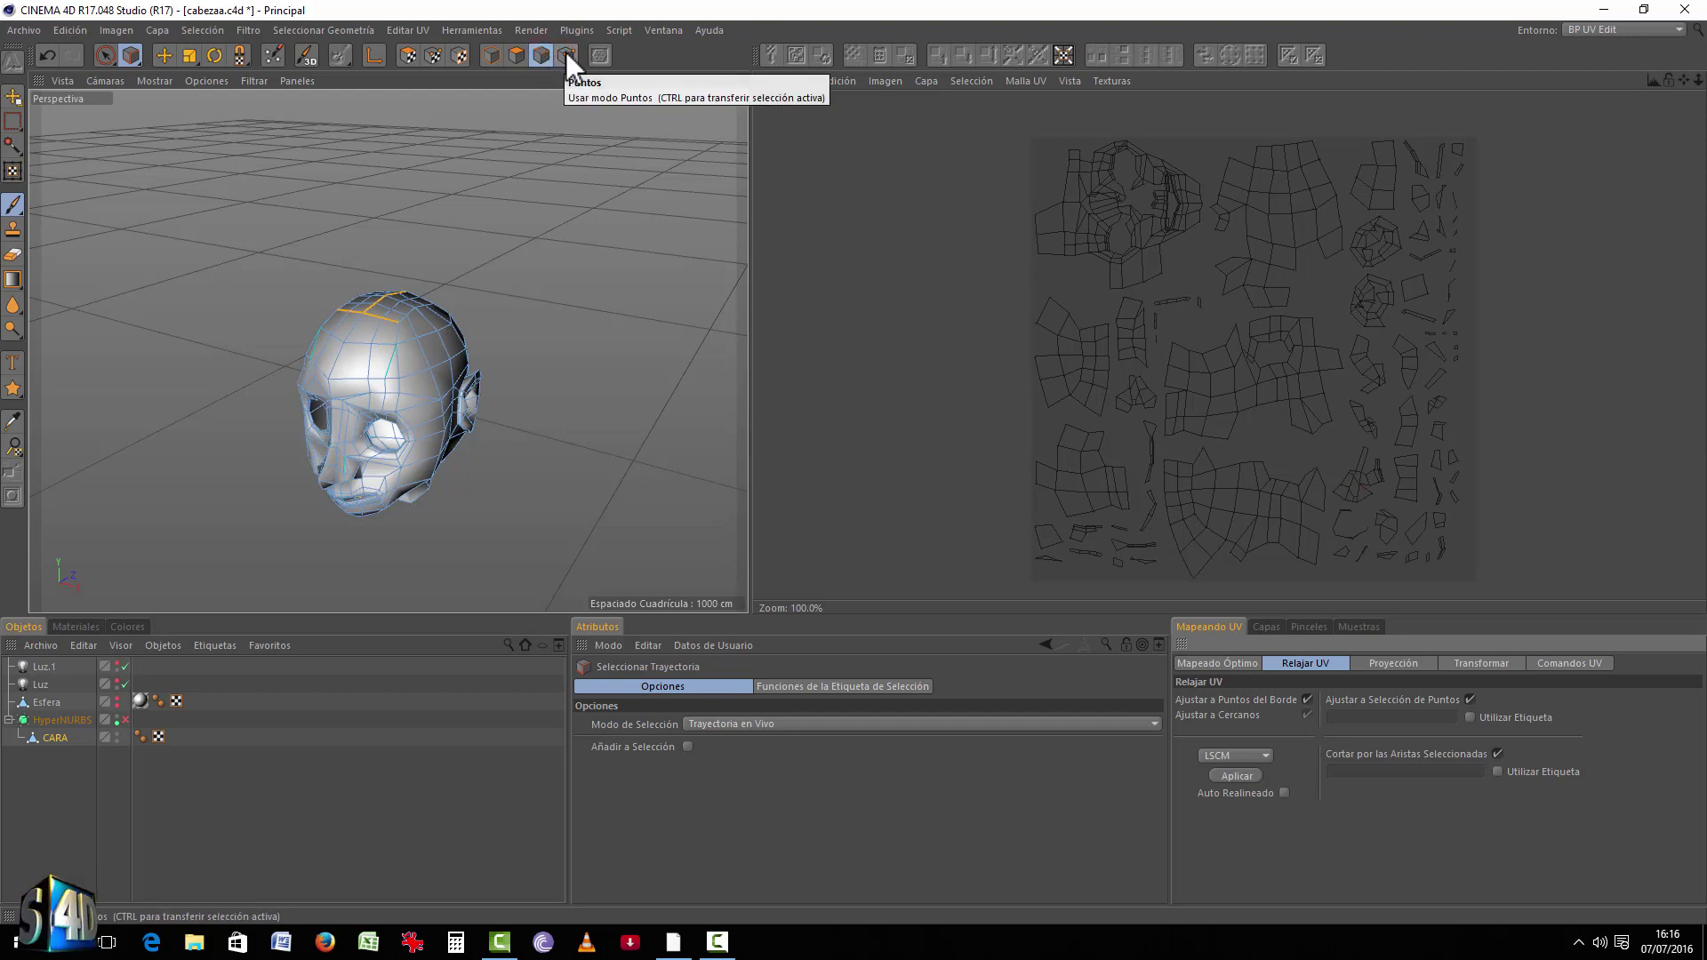
pyautogui.click(566, 51)
pyautogui.click(541, 51)
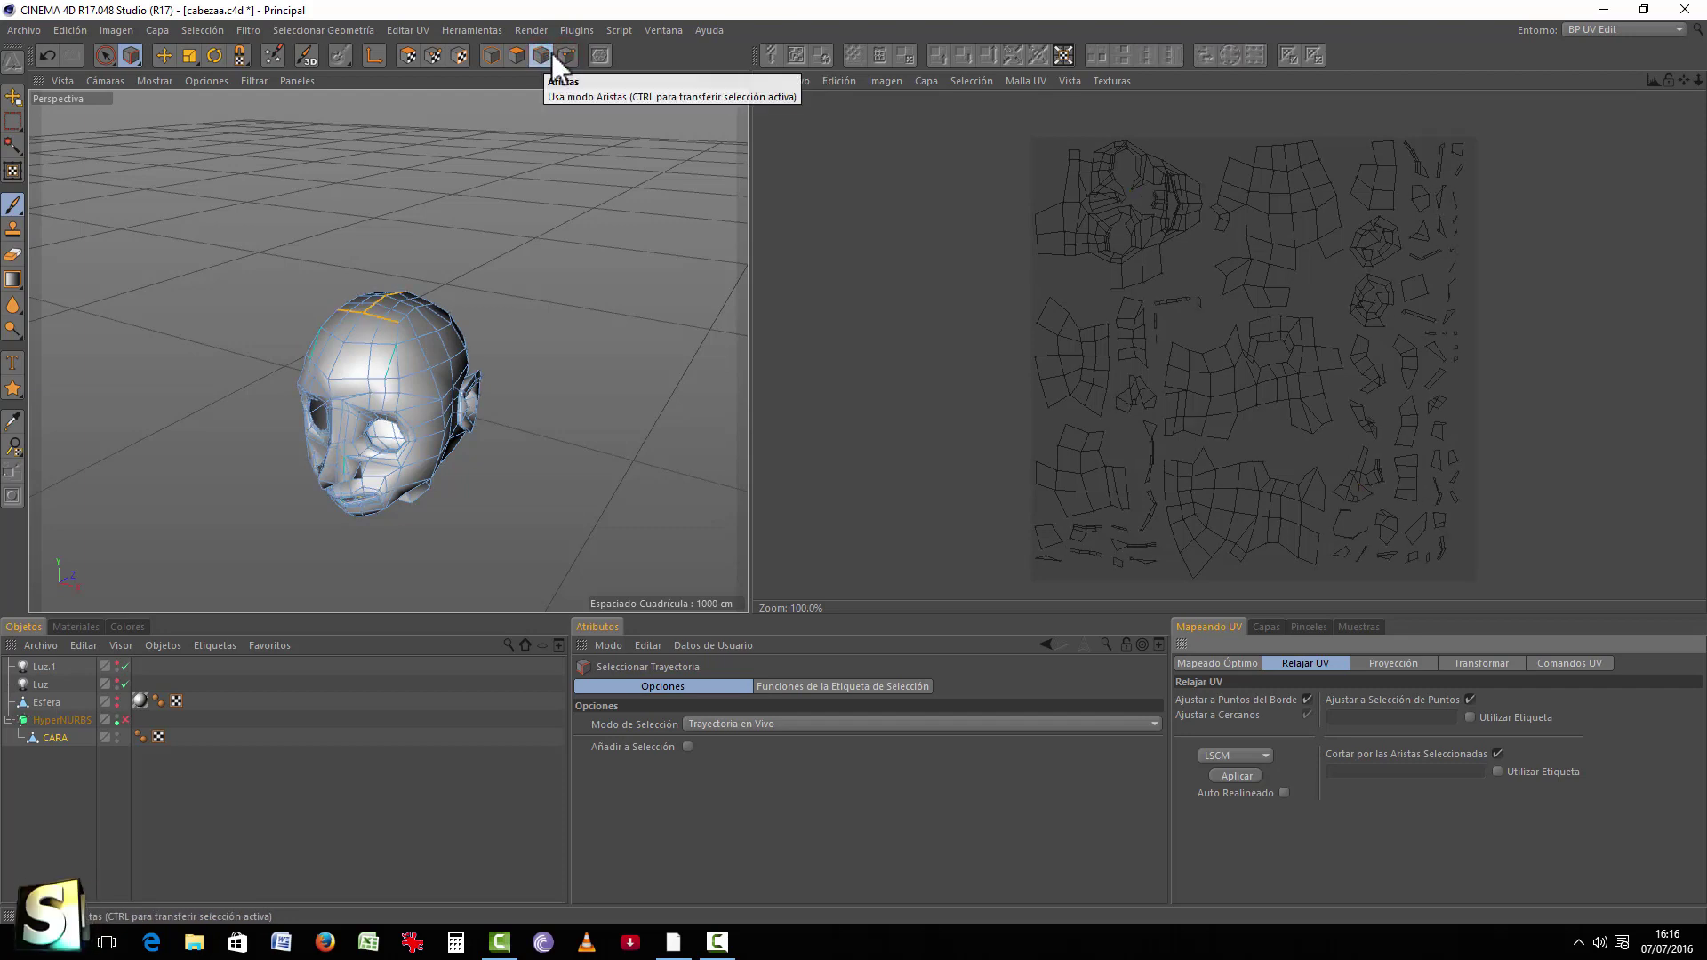
pyautogui.click(566, 52)
pyautogui.click(541, 51)
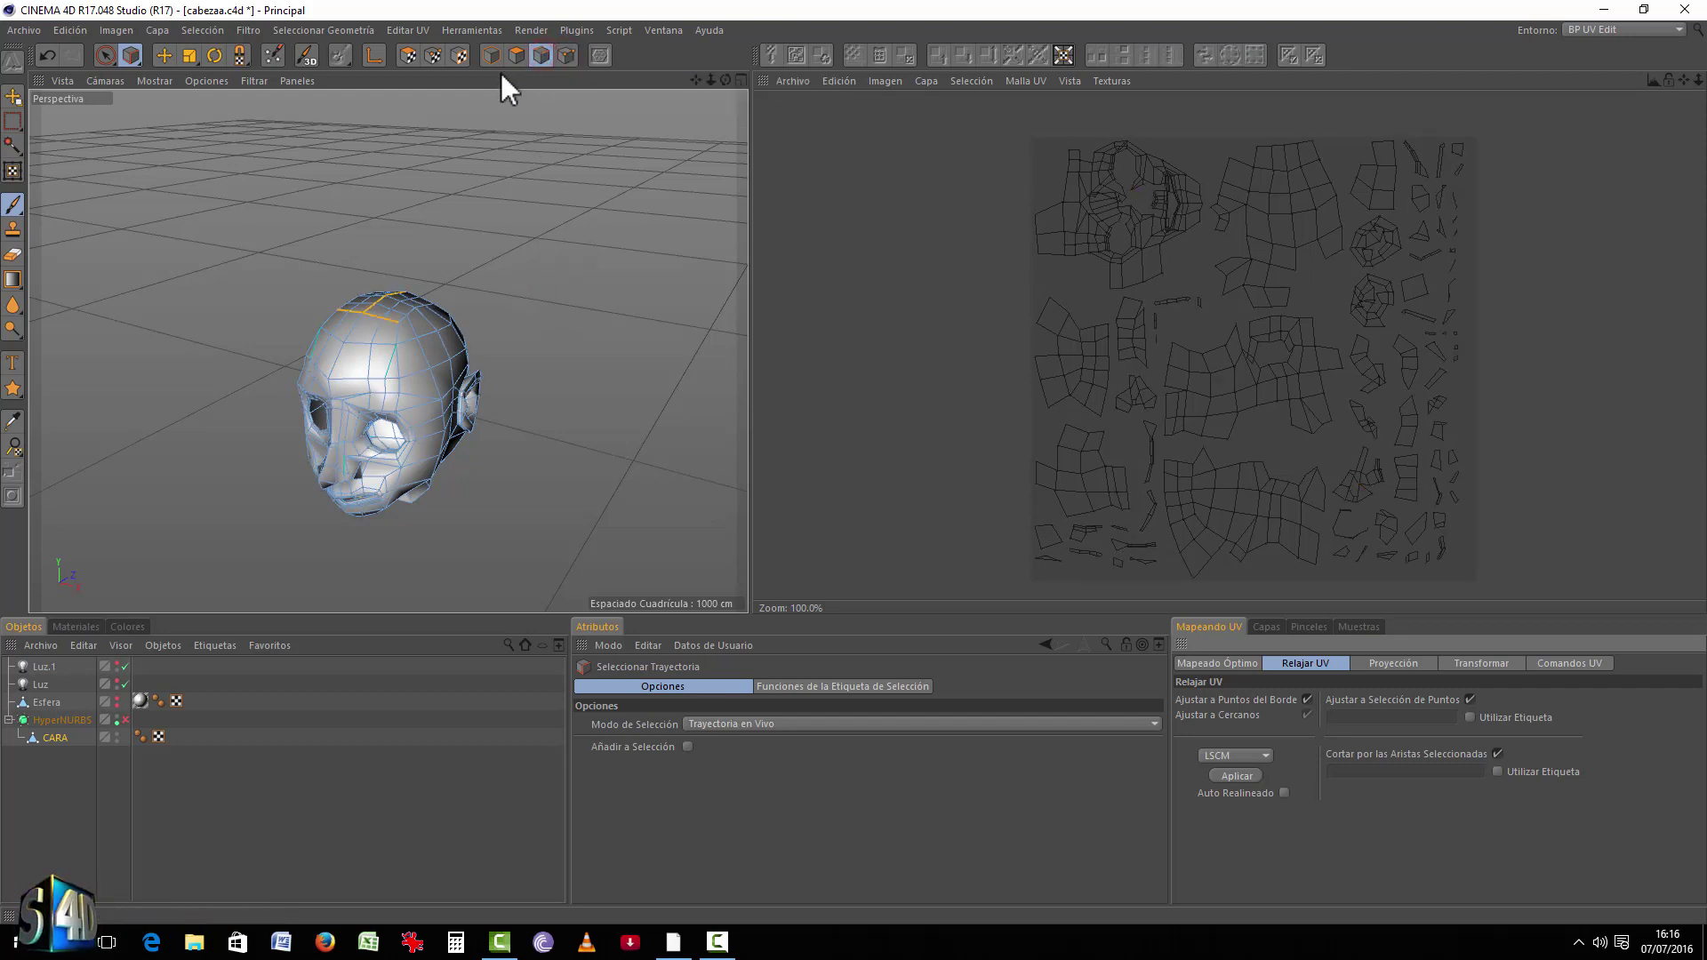
pyautogui.keyDown('alt'); pyautogui.moveTo(555, 120); pyautogui.dragTo(244, 360); pyautogui.keyUp('alt')
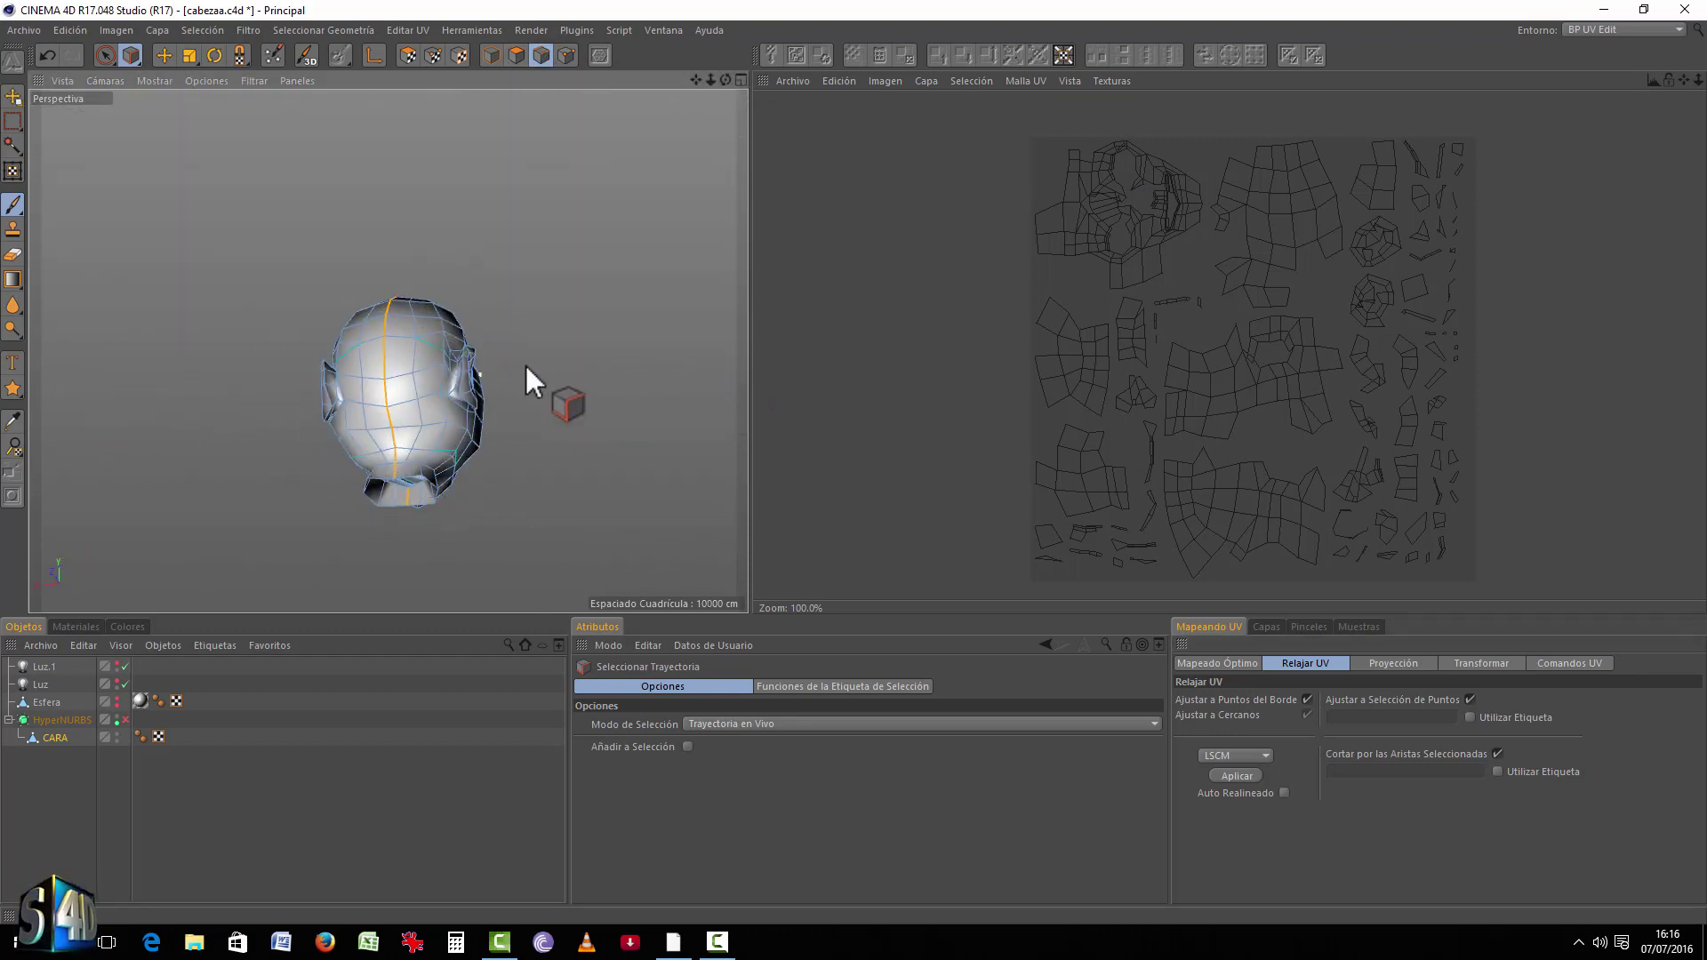
pyautogui.keyDown('alt'); pyautogui.moveTo(526, 365); pyautogui.dragTo(324, 329); pyautogui.keyUp('alt')
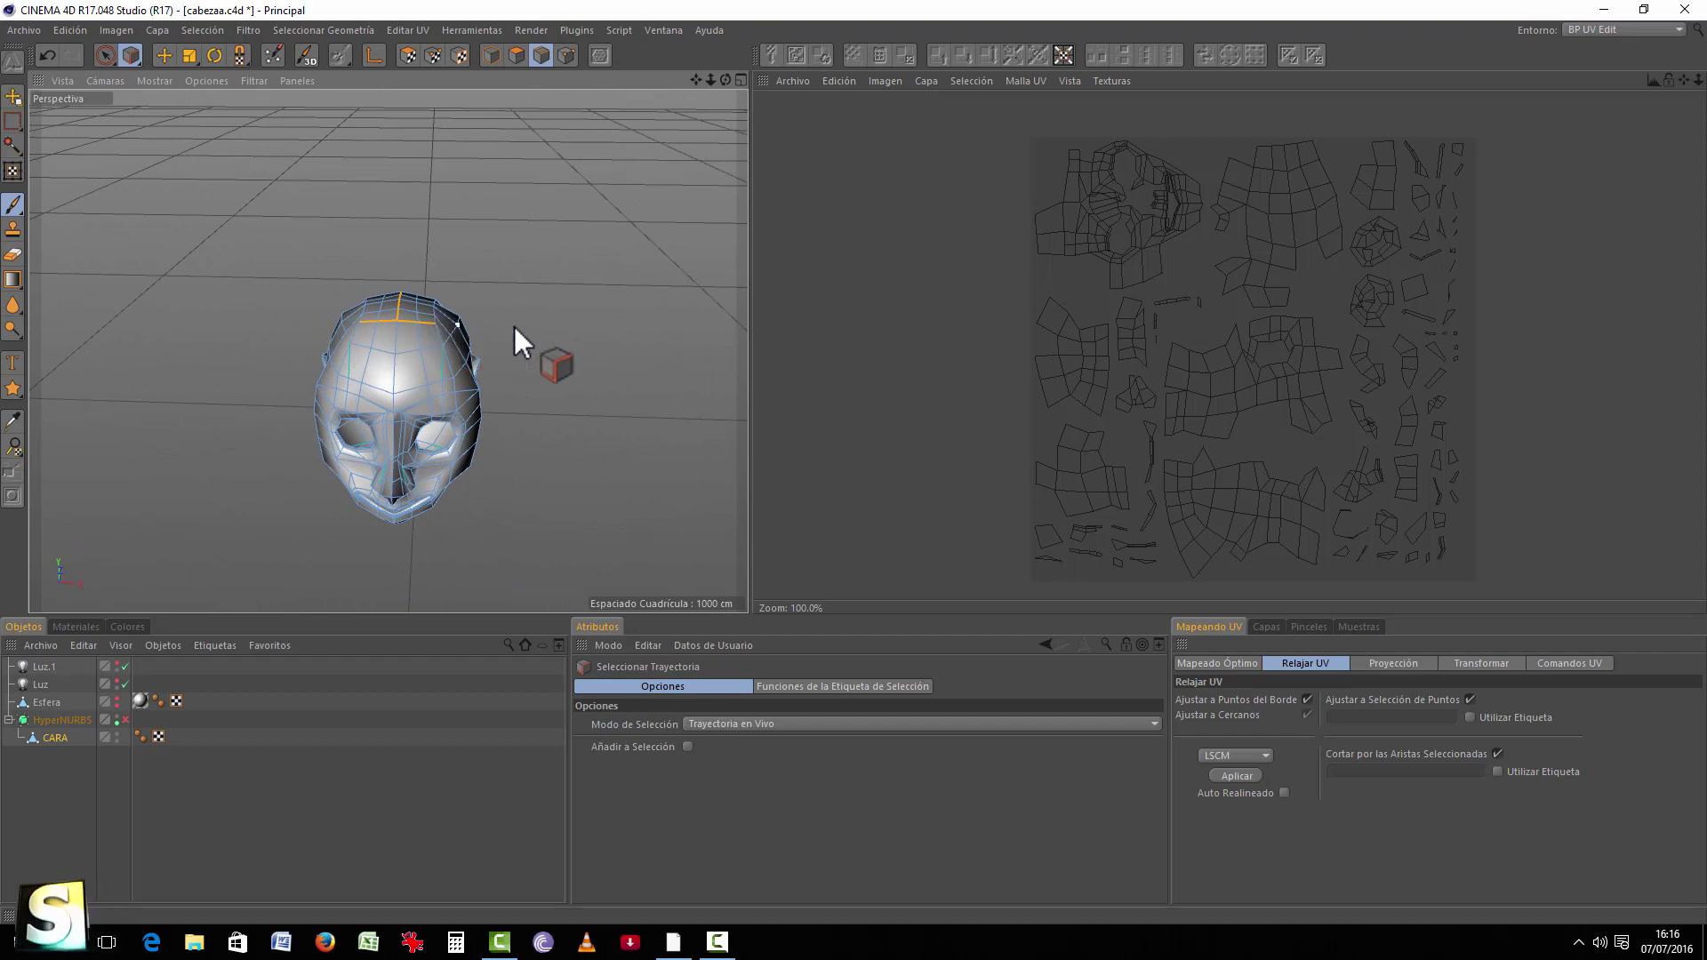
# Step: Set Live Selection to a radius of 6 for picking points on the head in the front view
pyautogui.click(568, 55)
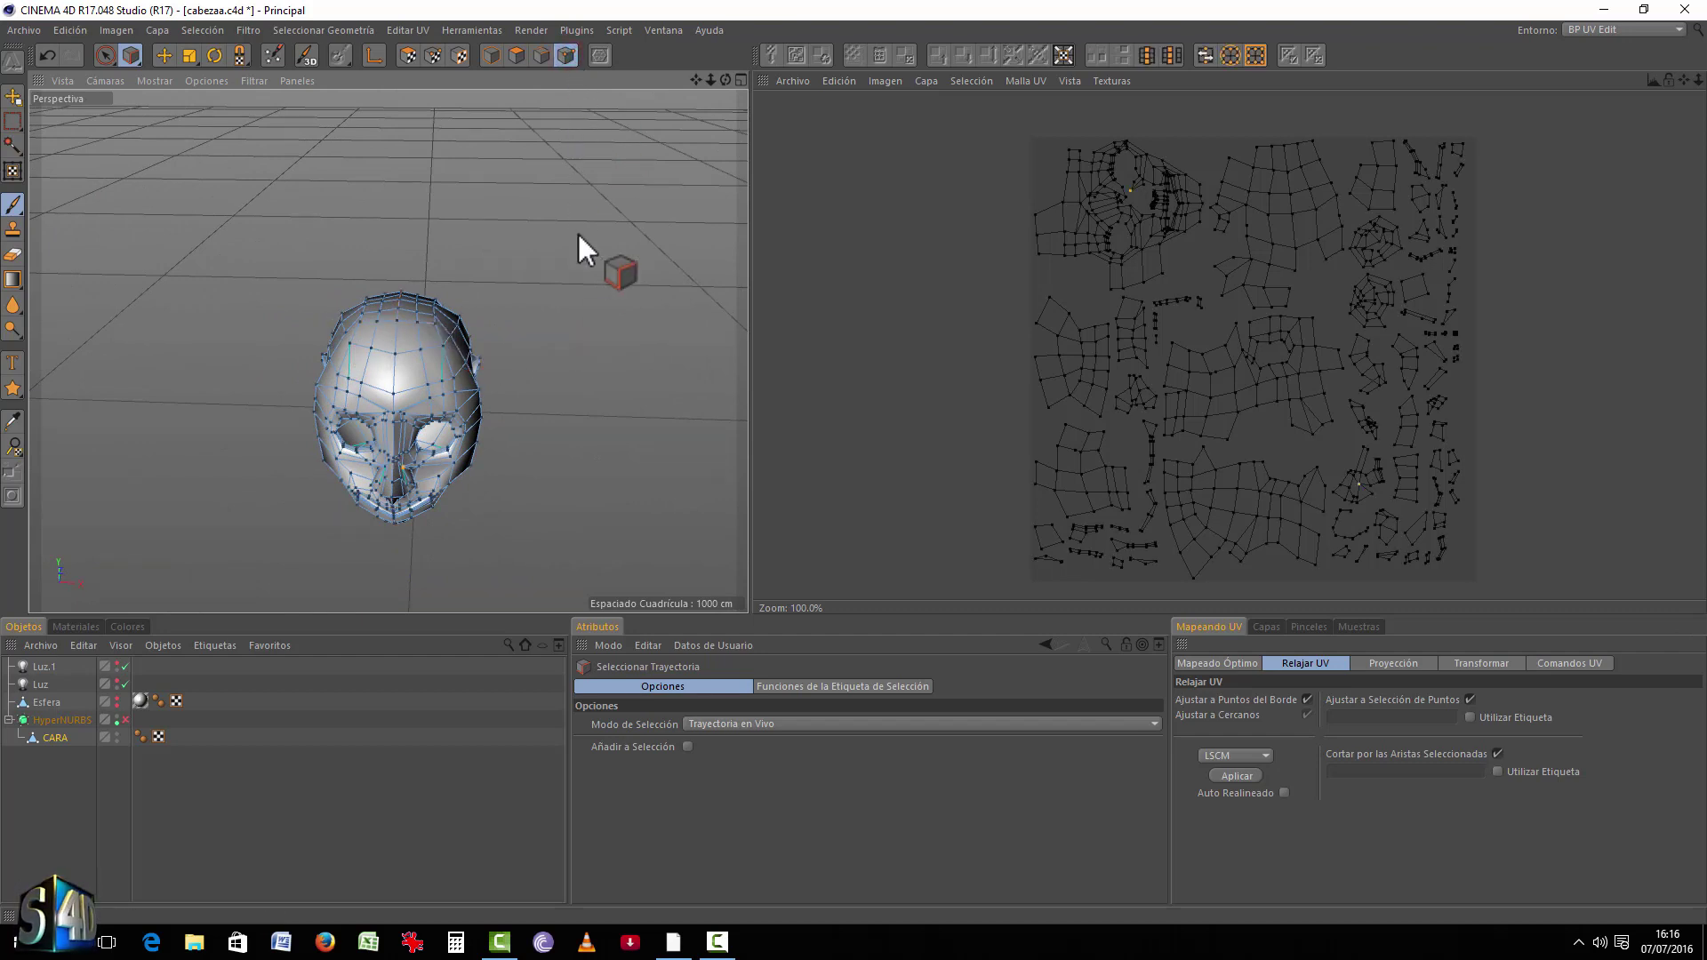
pyautogui.click(103, 54)
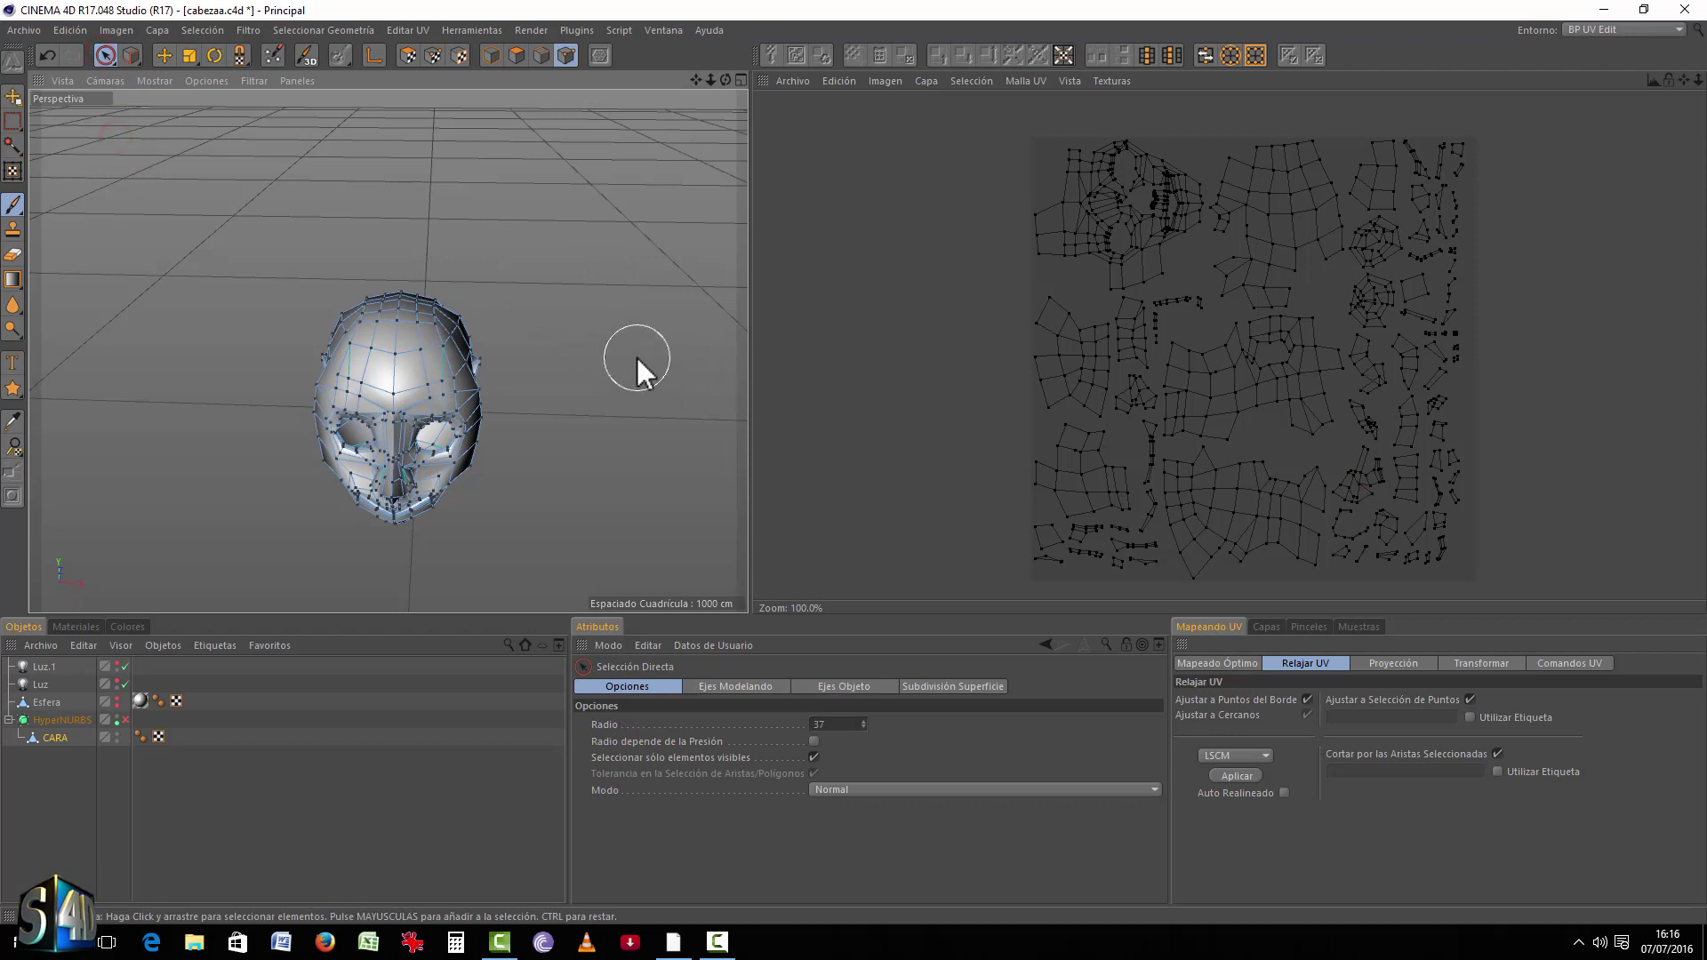
pyautogui.middleClick(636, 359)
pyautogui.middleClick(697, 402)
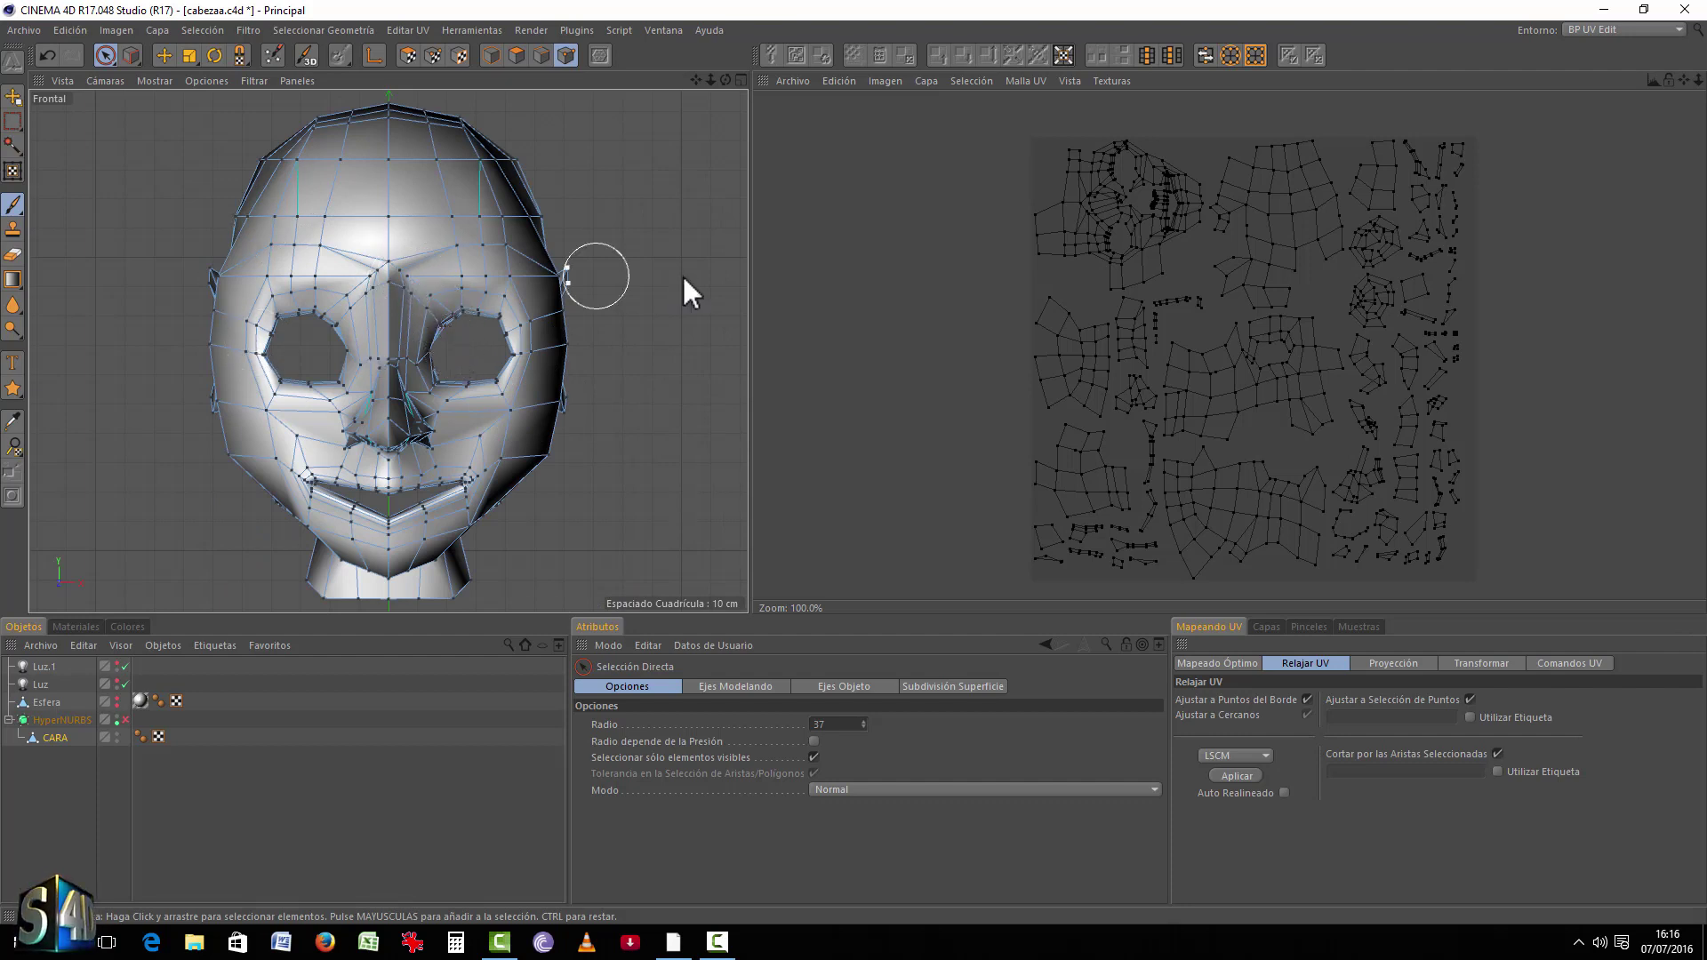
pyautogui.moveTo(641, 286); pyautogui.dragTo(632, 306, button='middle')
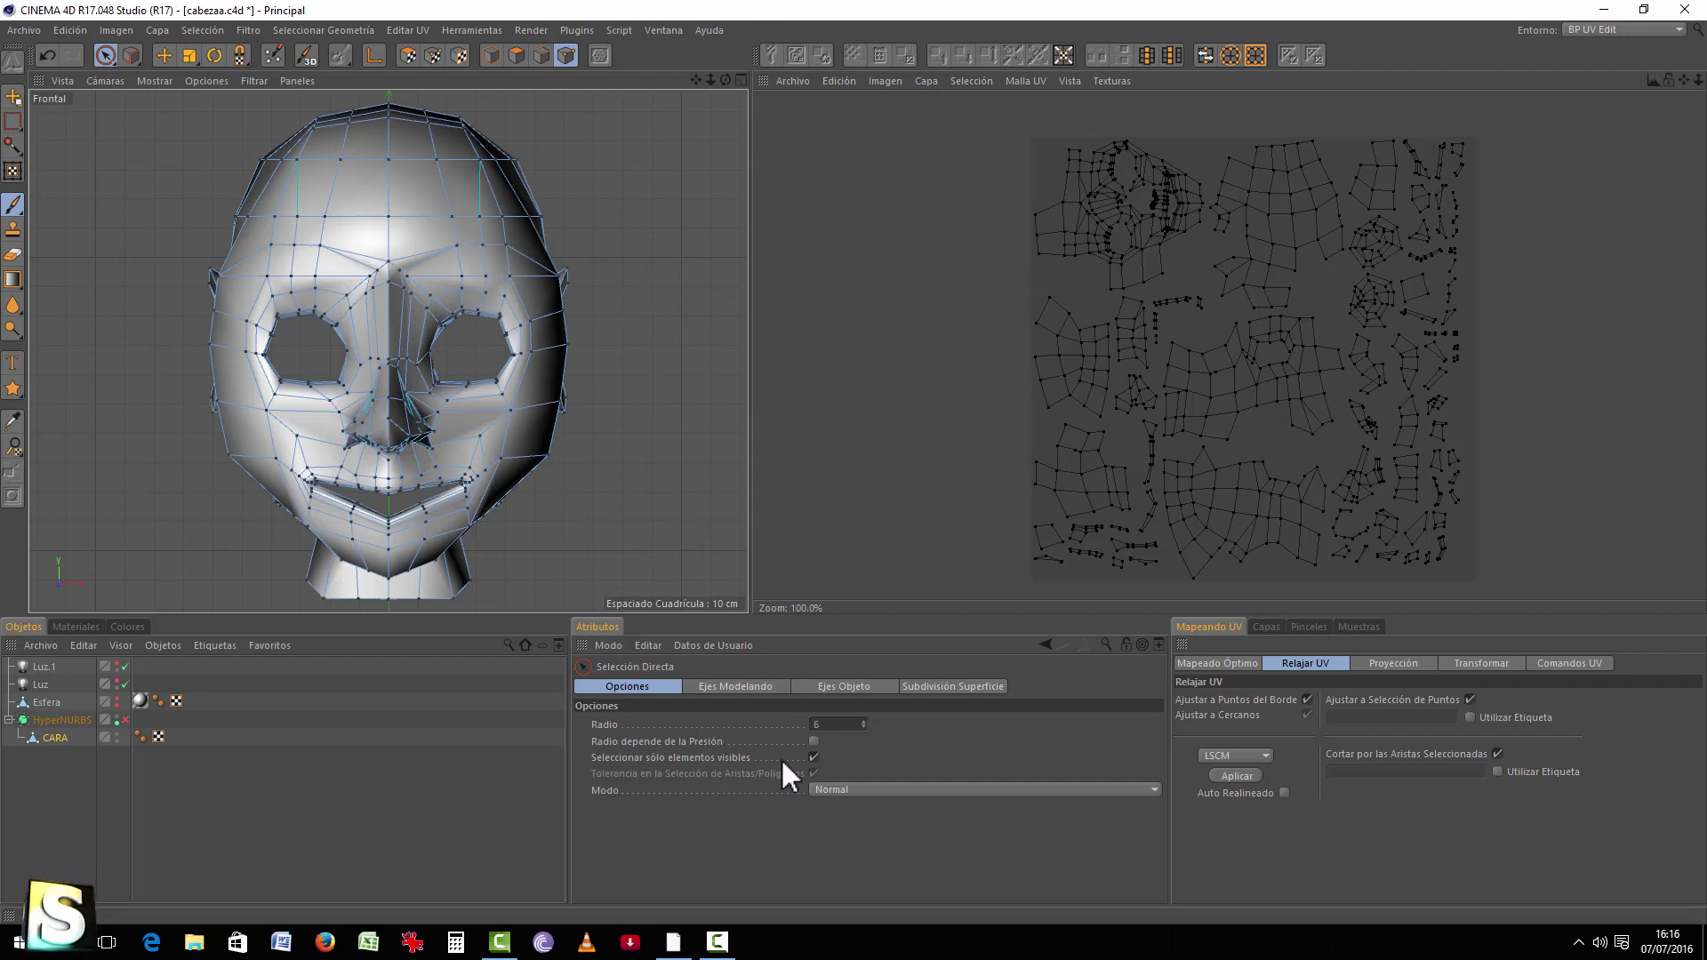
# Step: Select the ring of points around the eye on the viewer's left, including its brow, outer corner, cheek and nose side
pyautogui.click(265, 276)
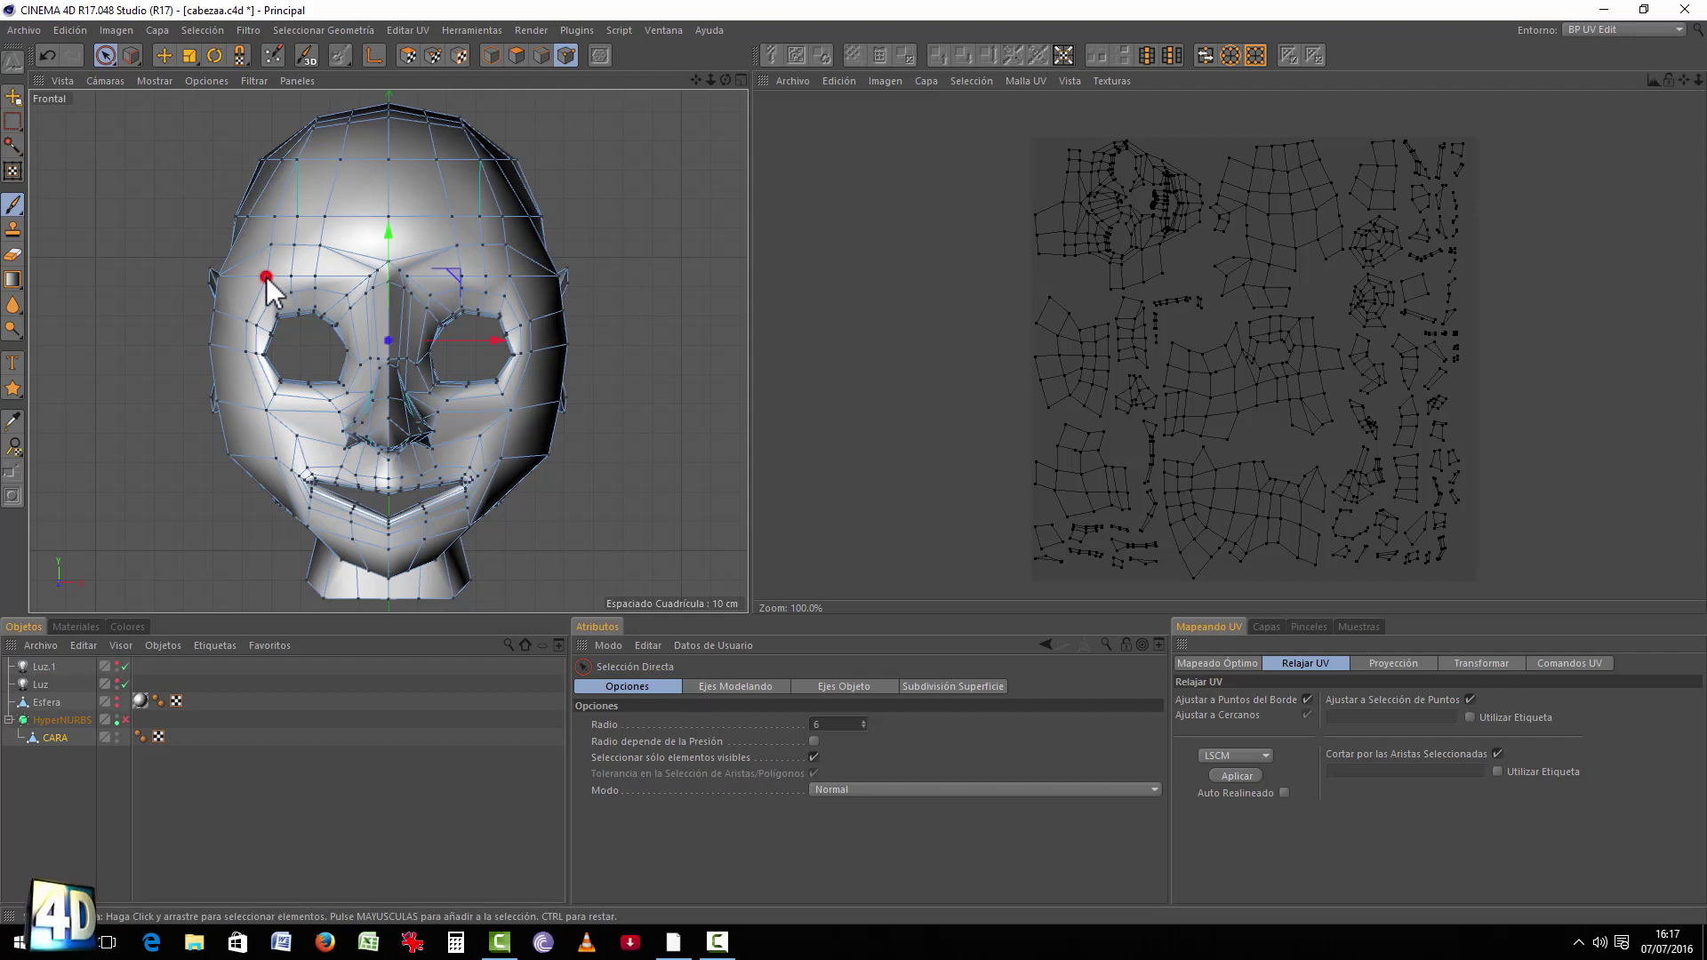
pyautogui.keyDown('shift'); pyautogui.click(246, 323); pyautogui.keyUp('shift')
pyautogui.keyDown('shift'); pyautogui.click(245, 353); pyautogui.keyUp('shift')
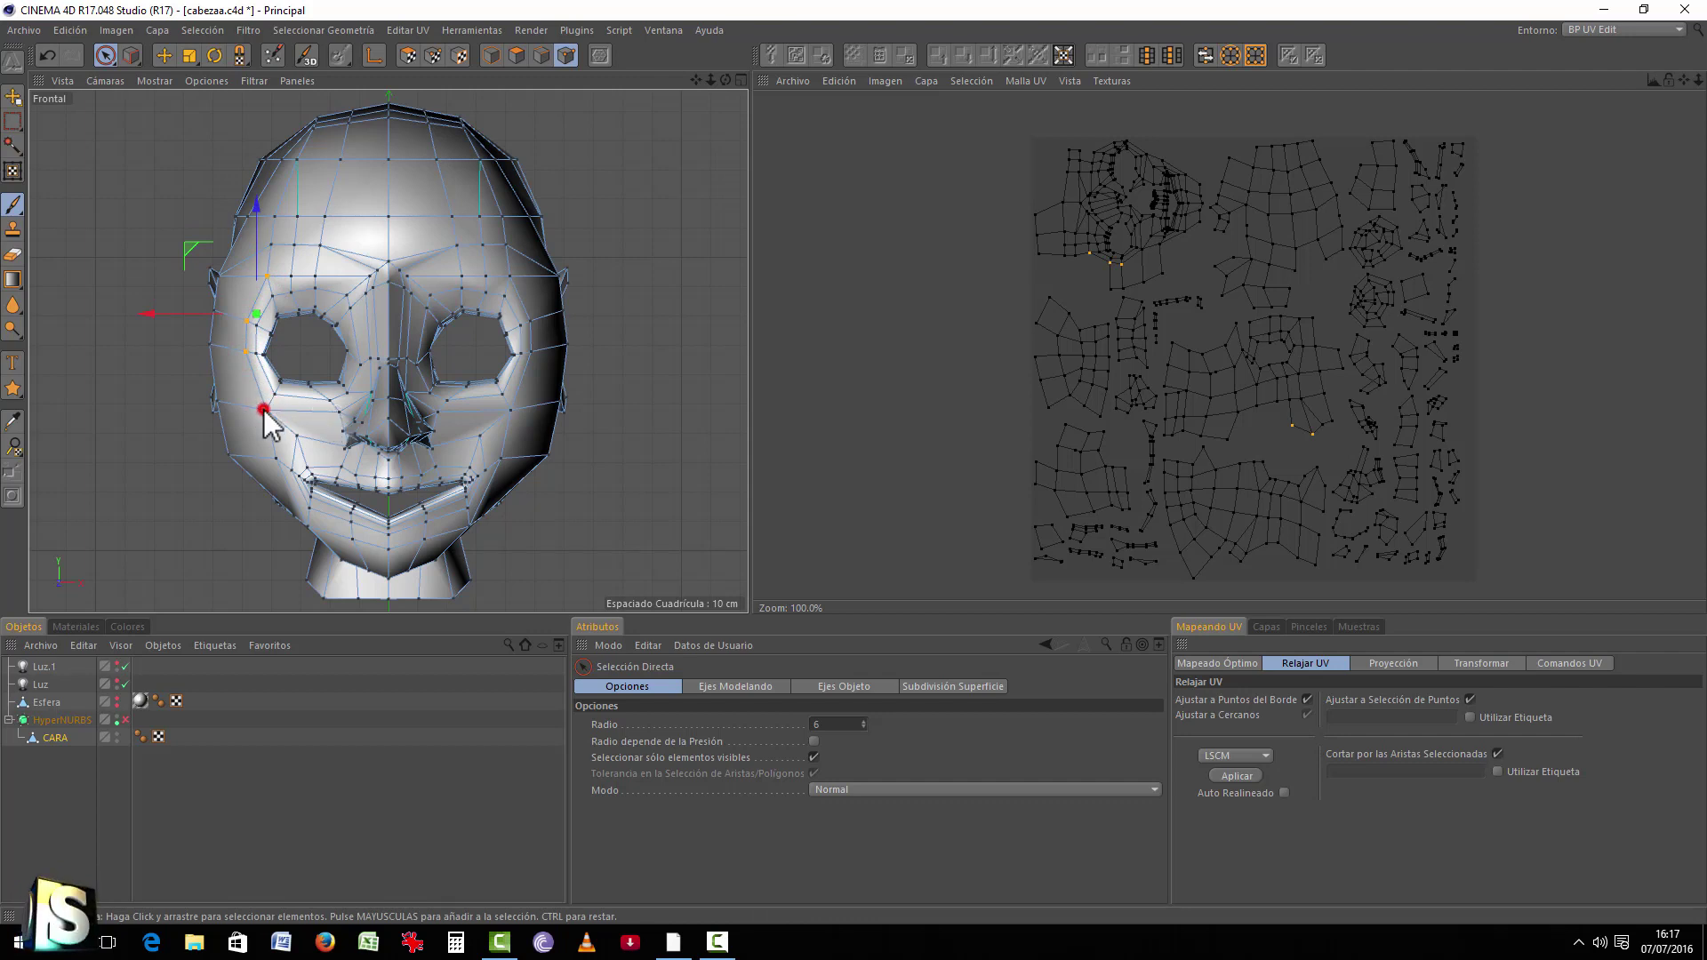
pyautogui.keyDown('shift'); pyautogui.click(264, 411); pyautogui.keyUp('shift')
pyautogui.keyDown('shift'); pyautogui.click(338, 412); pyautogui.keyUp('shift')
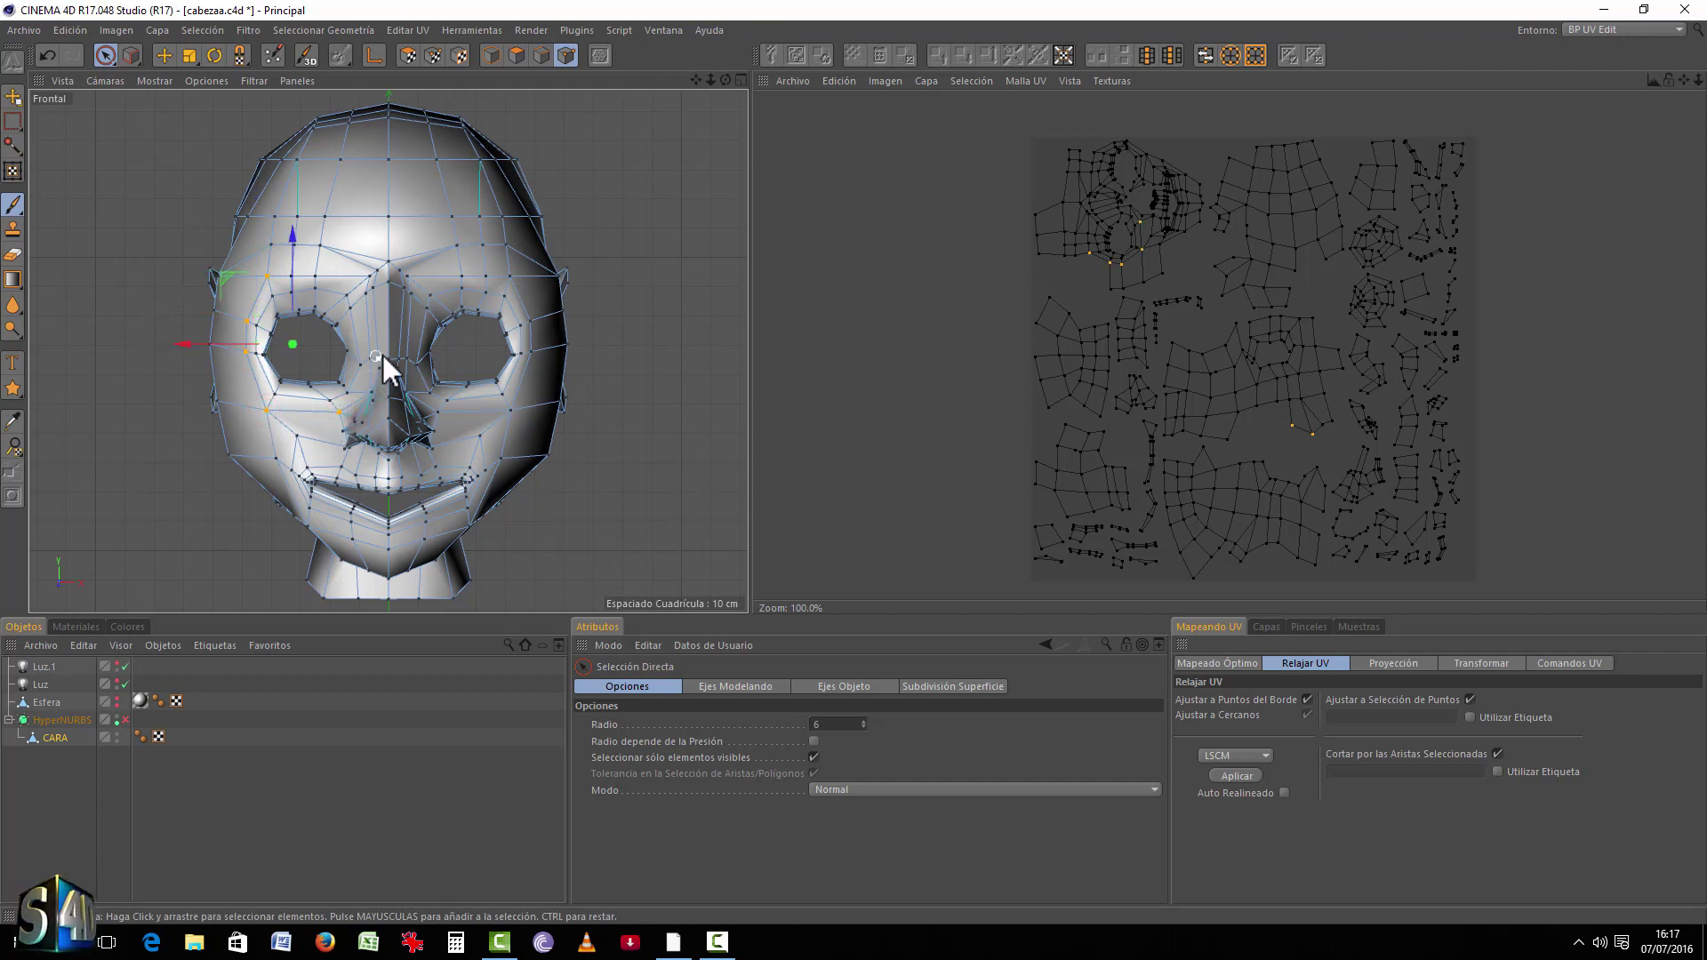
pyautogui.keyDown('shift'); pyautogui.click(372, 357); pyautogui.keyUp('shift')
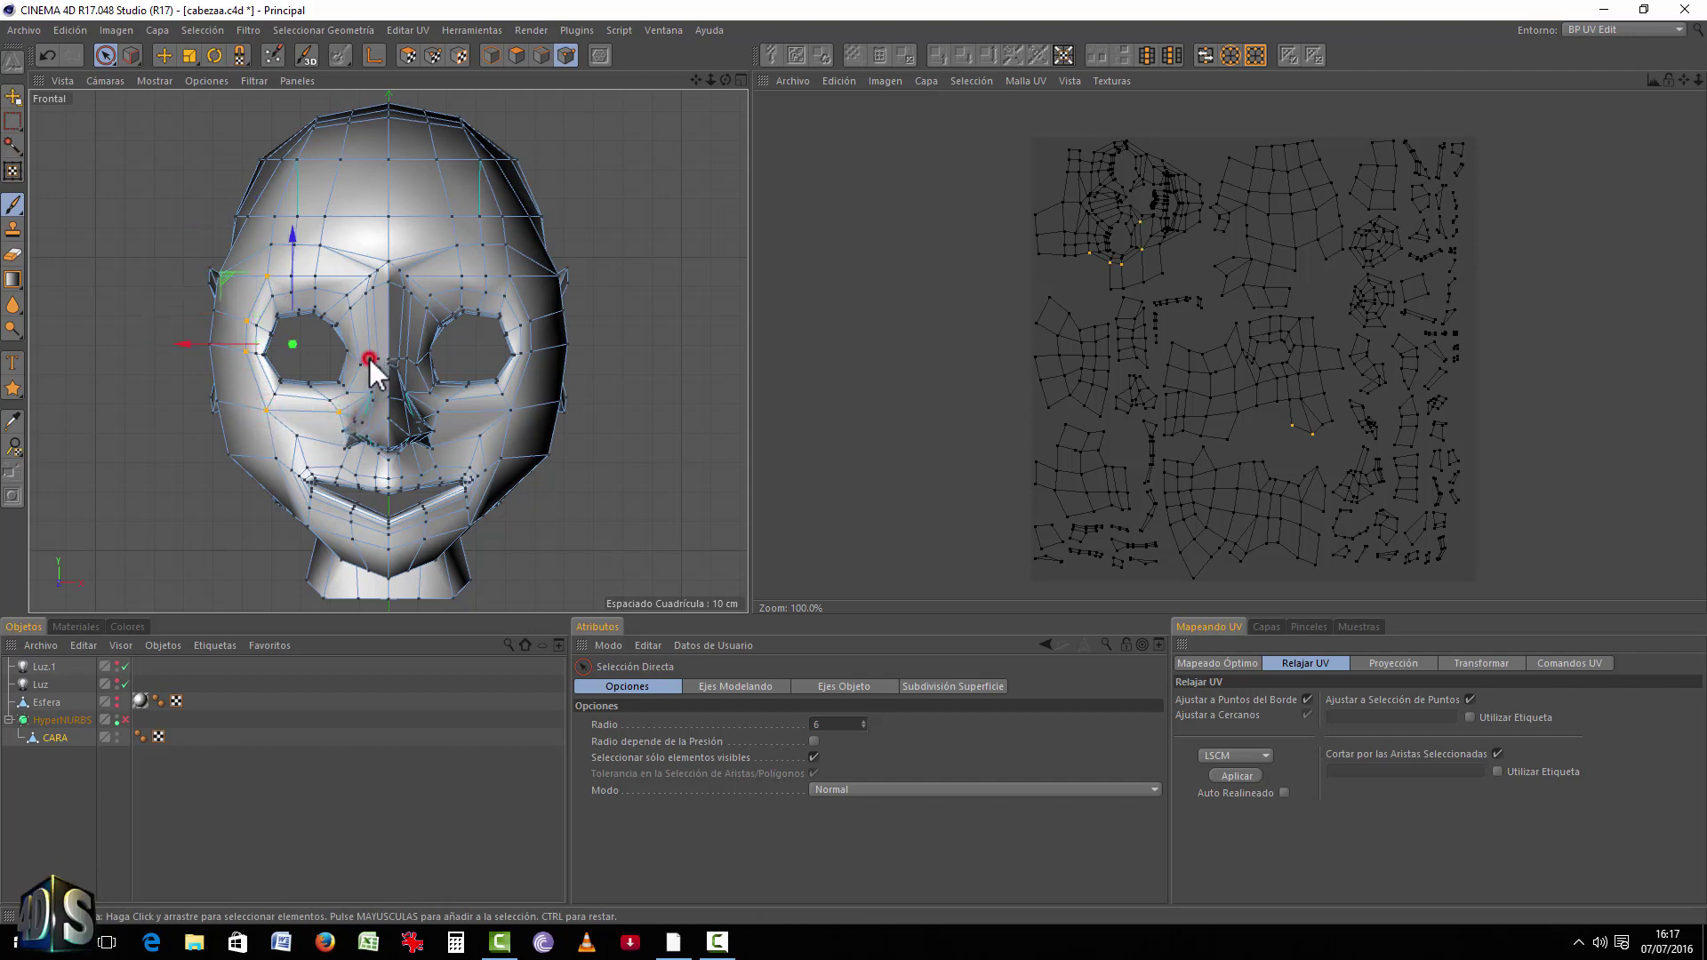
pyautogui.keyDown('shift'); pyautogui.click(365, 294); pyautogui.keyUp('shift')
pyautogui.keyDown('shift'); pyautogui.click(316, 276); pyautogui.keyUp('shift')
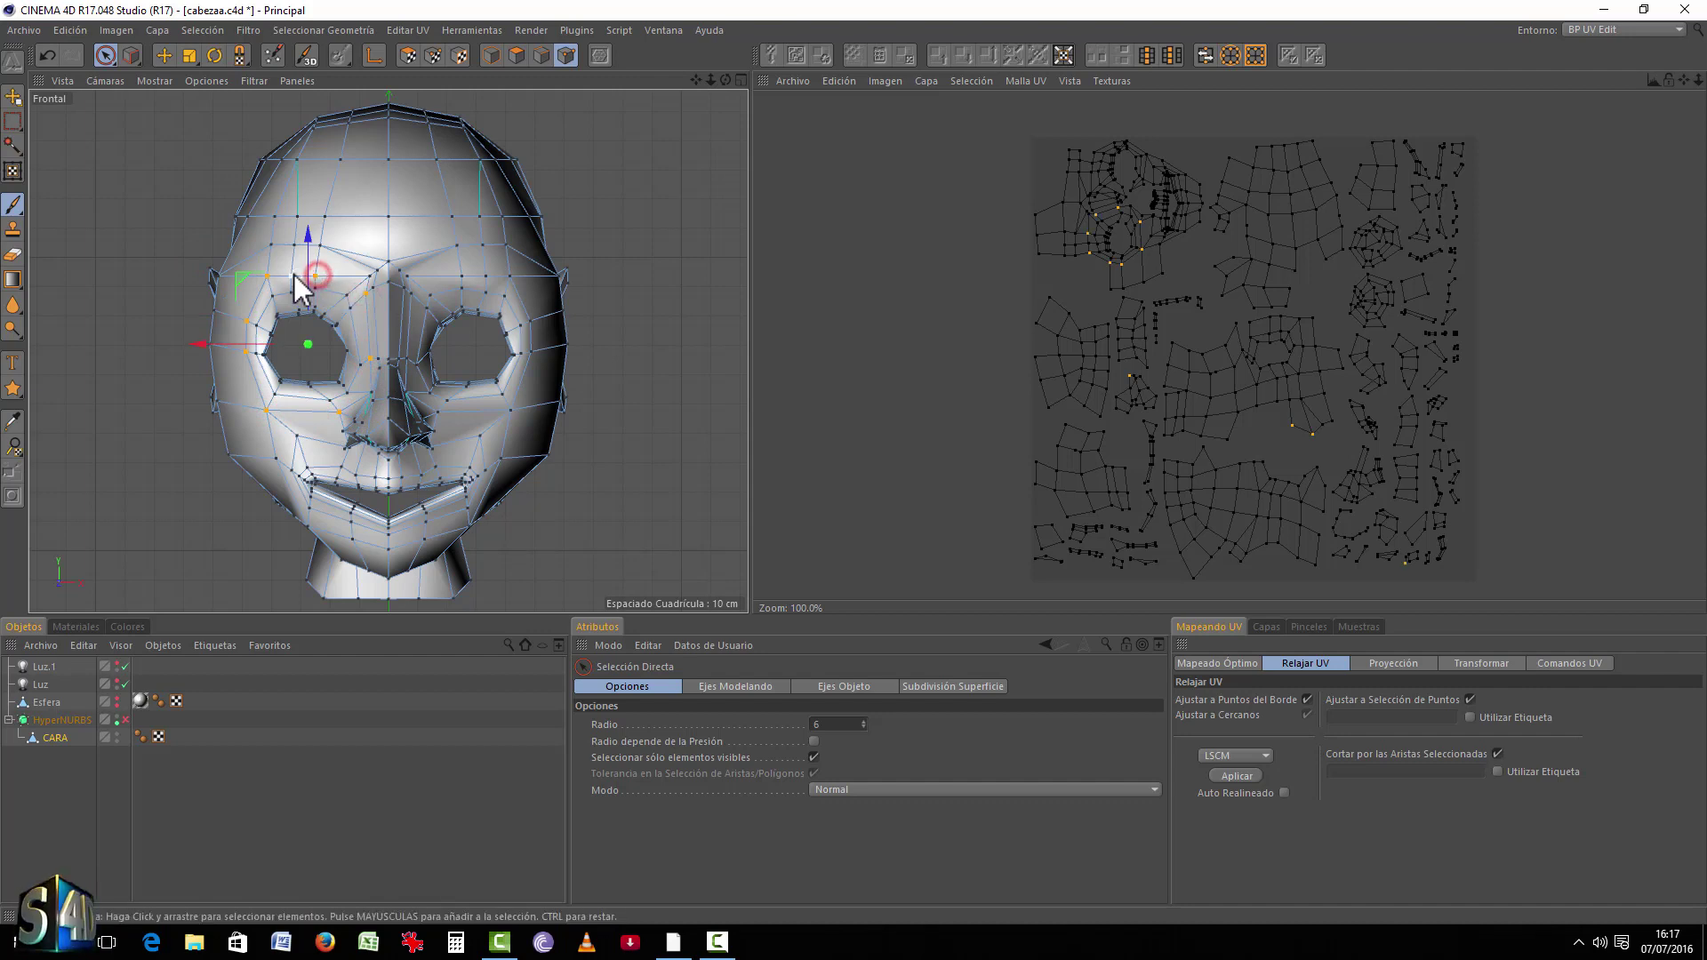
pyautogui.keyDown('shift'); pyautogui.click(290, 274); pyautogui.keyUp('shift')
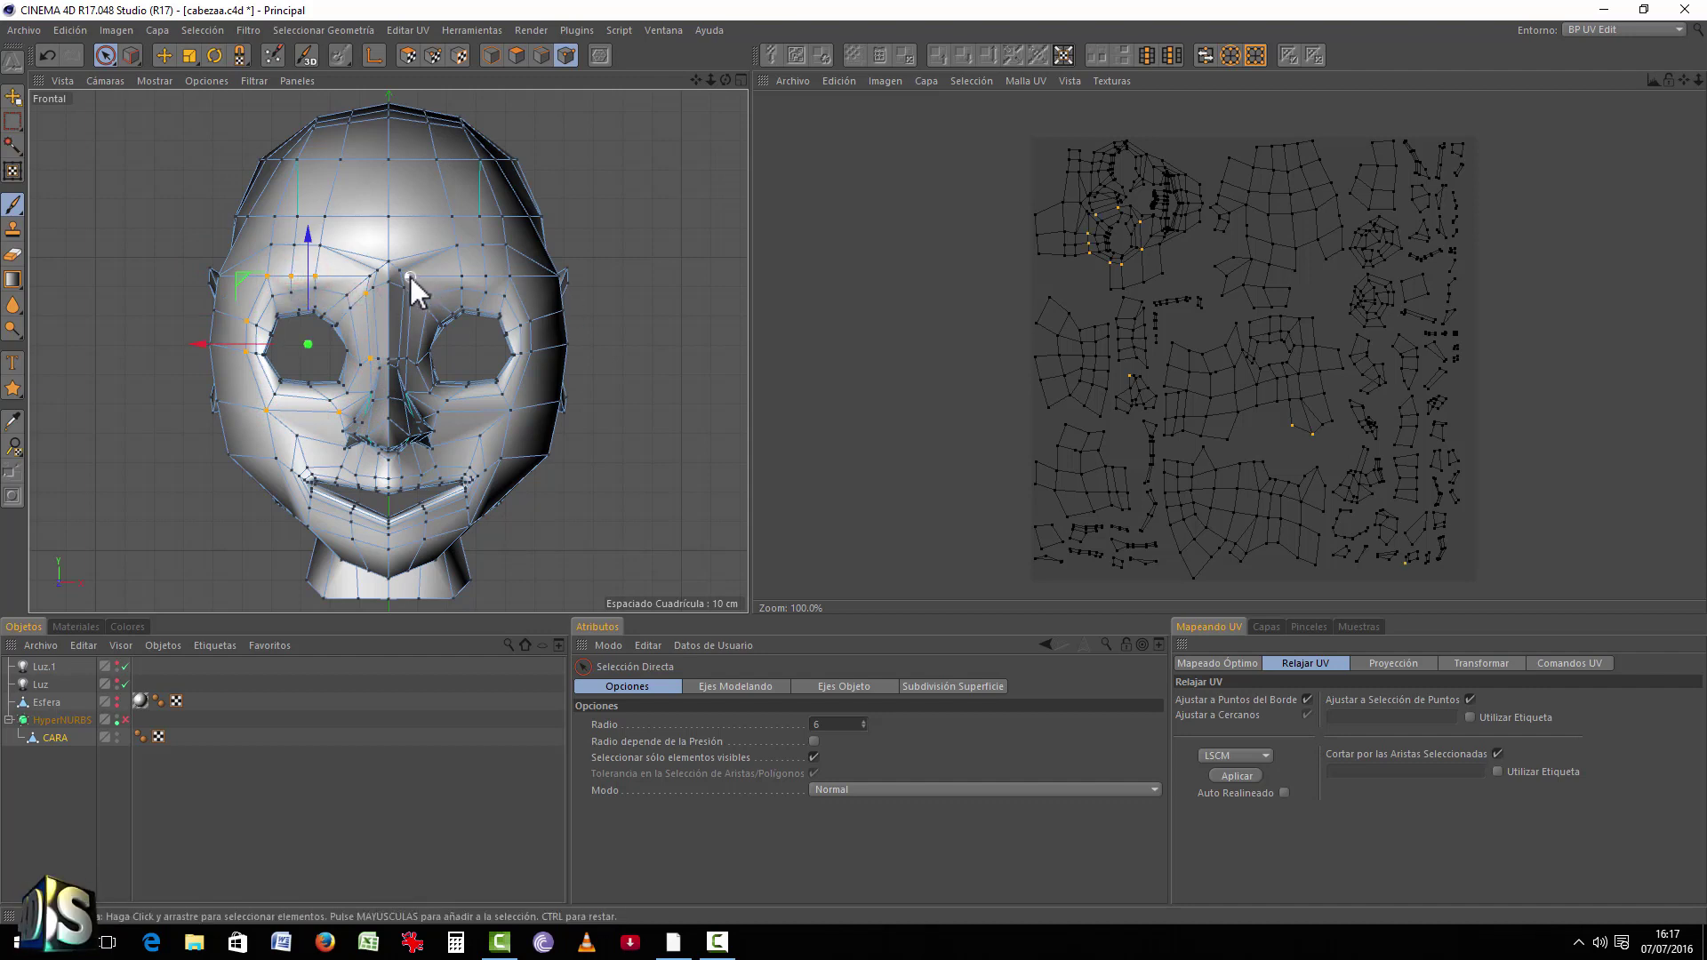
# Step: Add the matching ring of points around the other eye to the selection, from brow to cheek and nose side
pyautogui.keyDown('shift'); pyautogui.click(460, 276); pyautogui.keyUp('shift')
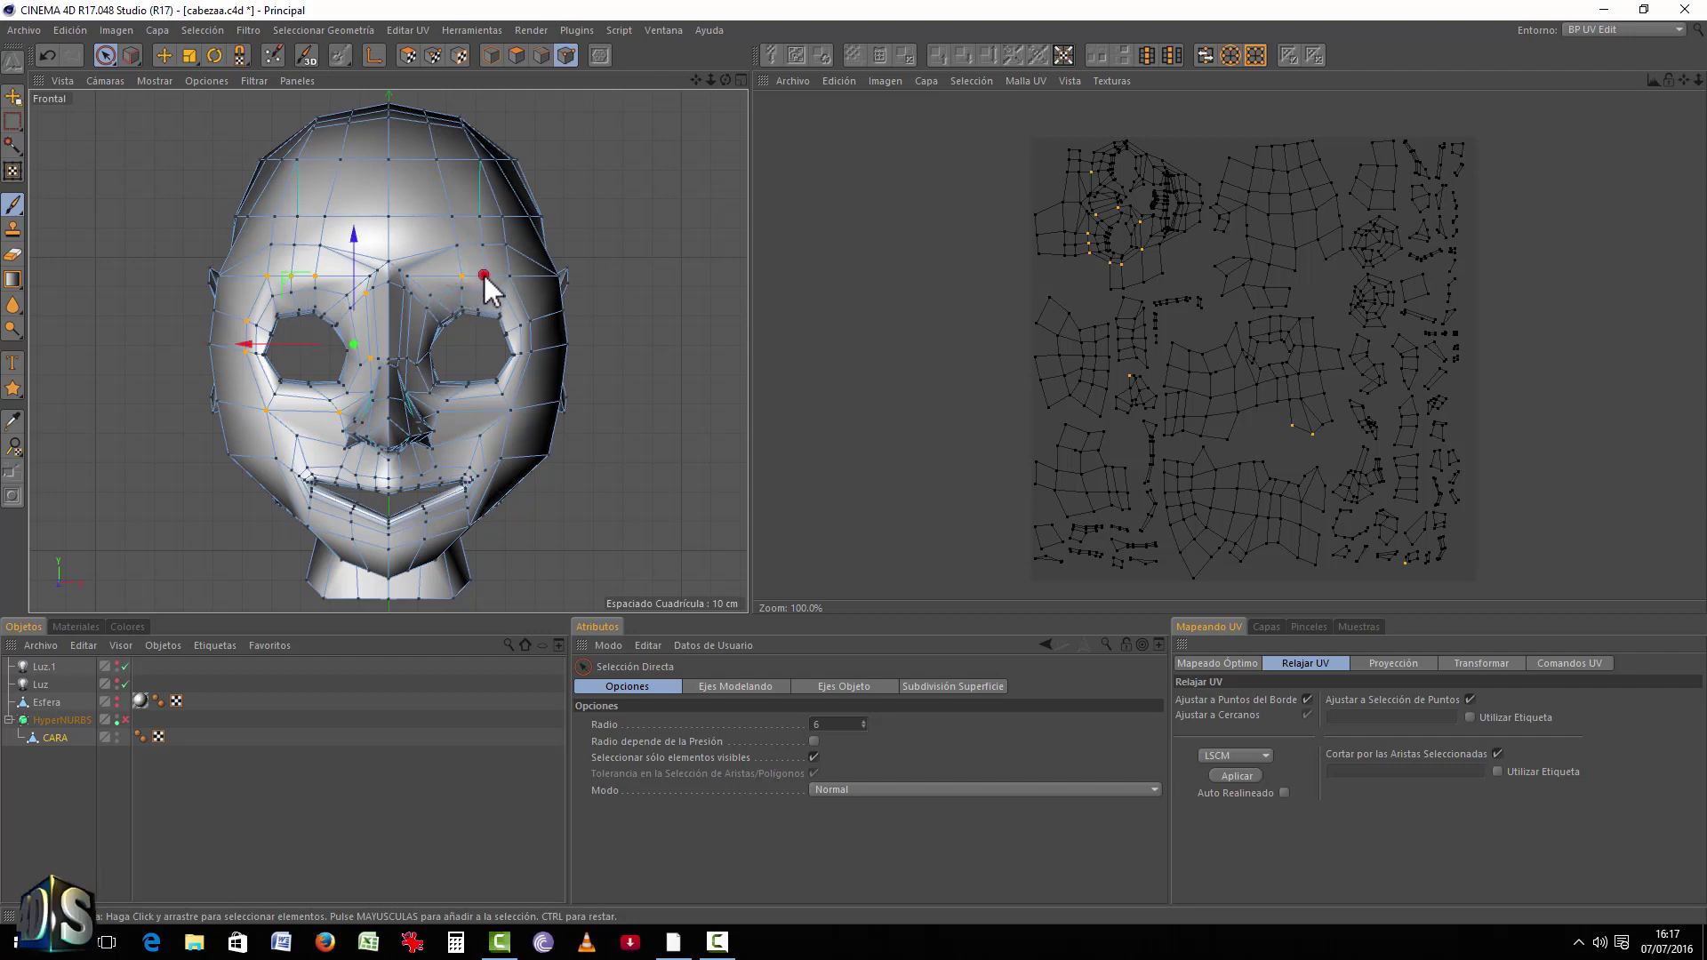
pyautogui.keyDown('shift'); pyautogui.click(485, 276); pyautogui.keyUp('shift')
pyautogui.keyDown('shift'); pyautogui.click(509, 276); pyautogui.keyUp('shift')
pyautogui.keyDown('shift'); pyautogui.click(531, 321); pyautogui.keyUp('shift')
pyautogui.keyDown('shift'); pyautogui.click(531, 352); pyautogui.keyUp('shift')
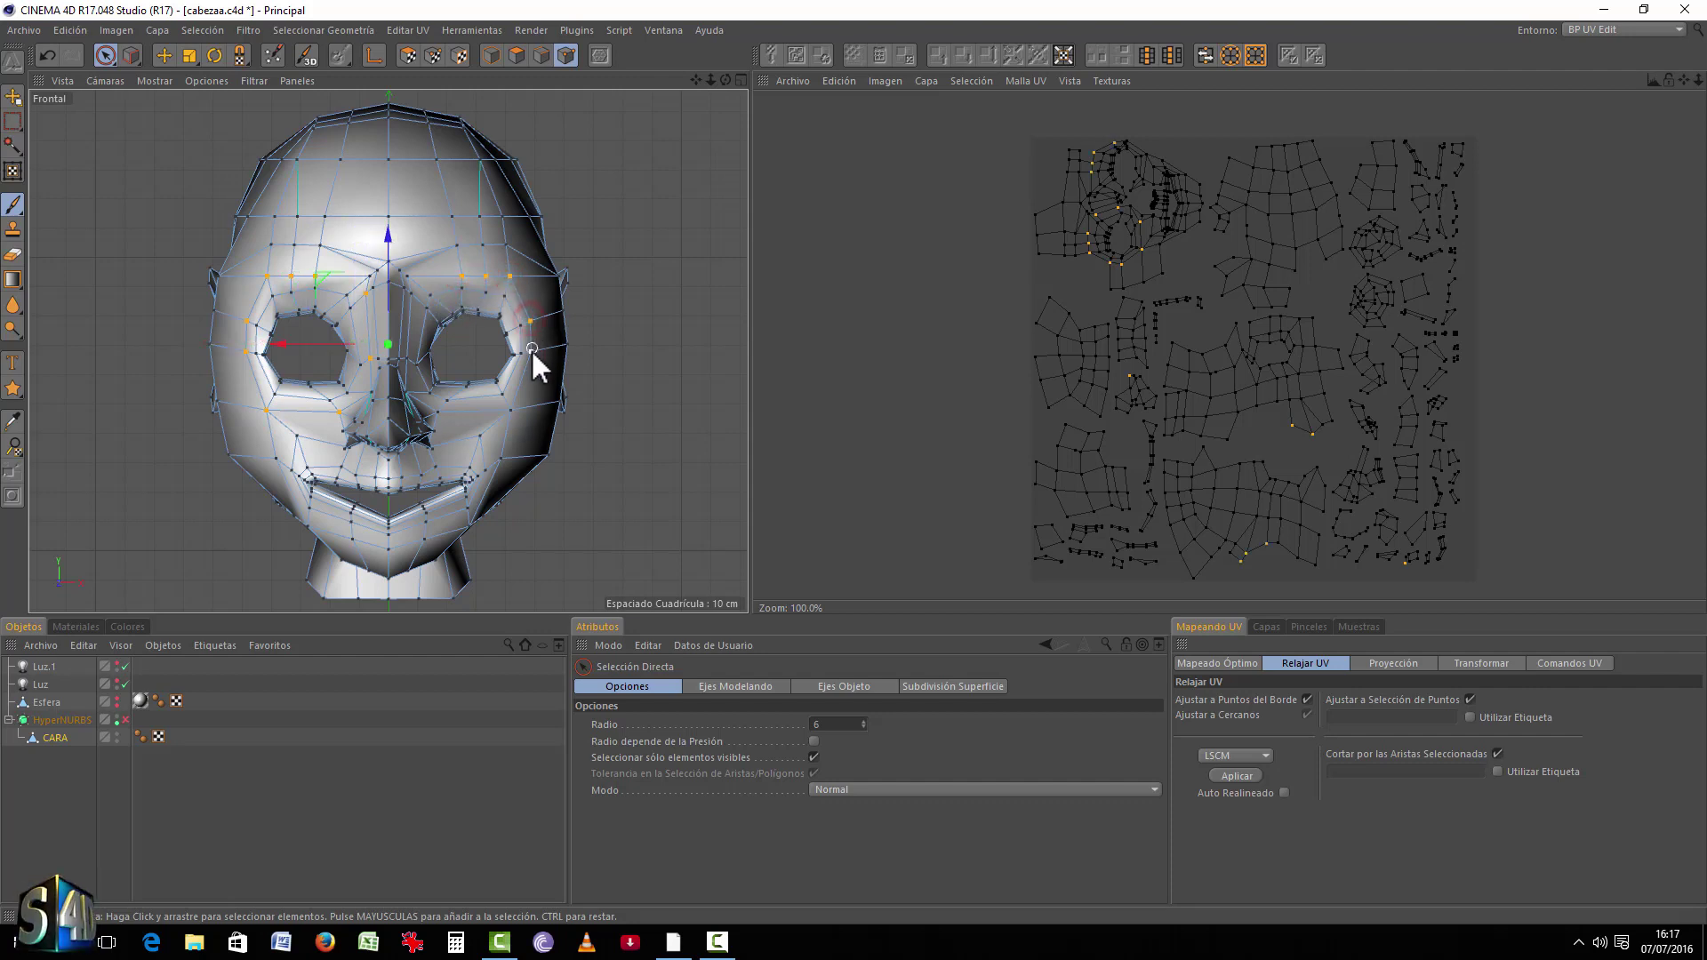
pyautogui.keyDown('shift'); pyautogui.click(512, 409); pyautogui.keyUp('shift')
pyautogui.keyDown('shift'); pyautogui.click(442, 415); pyautogui.keyUp('shift')
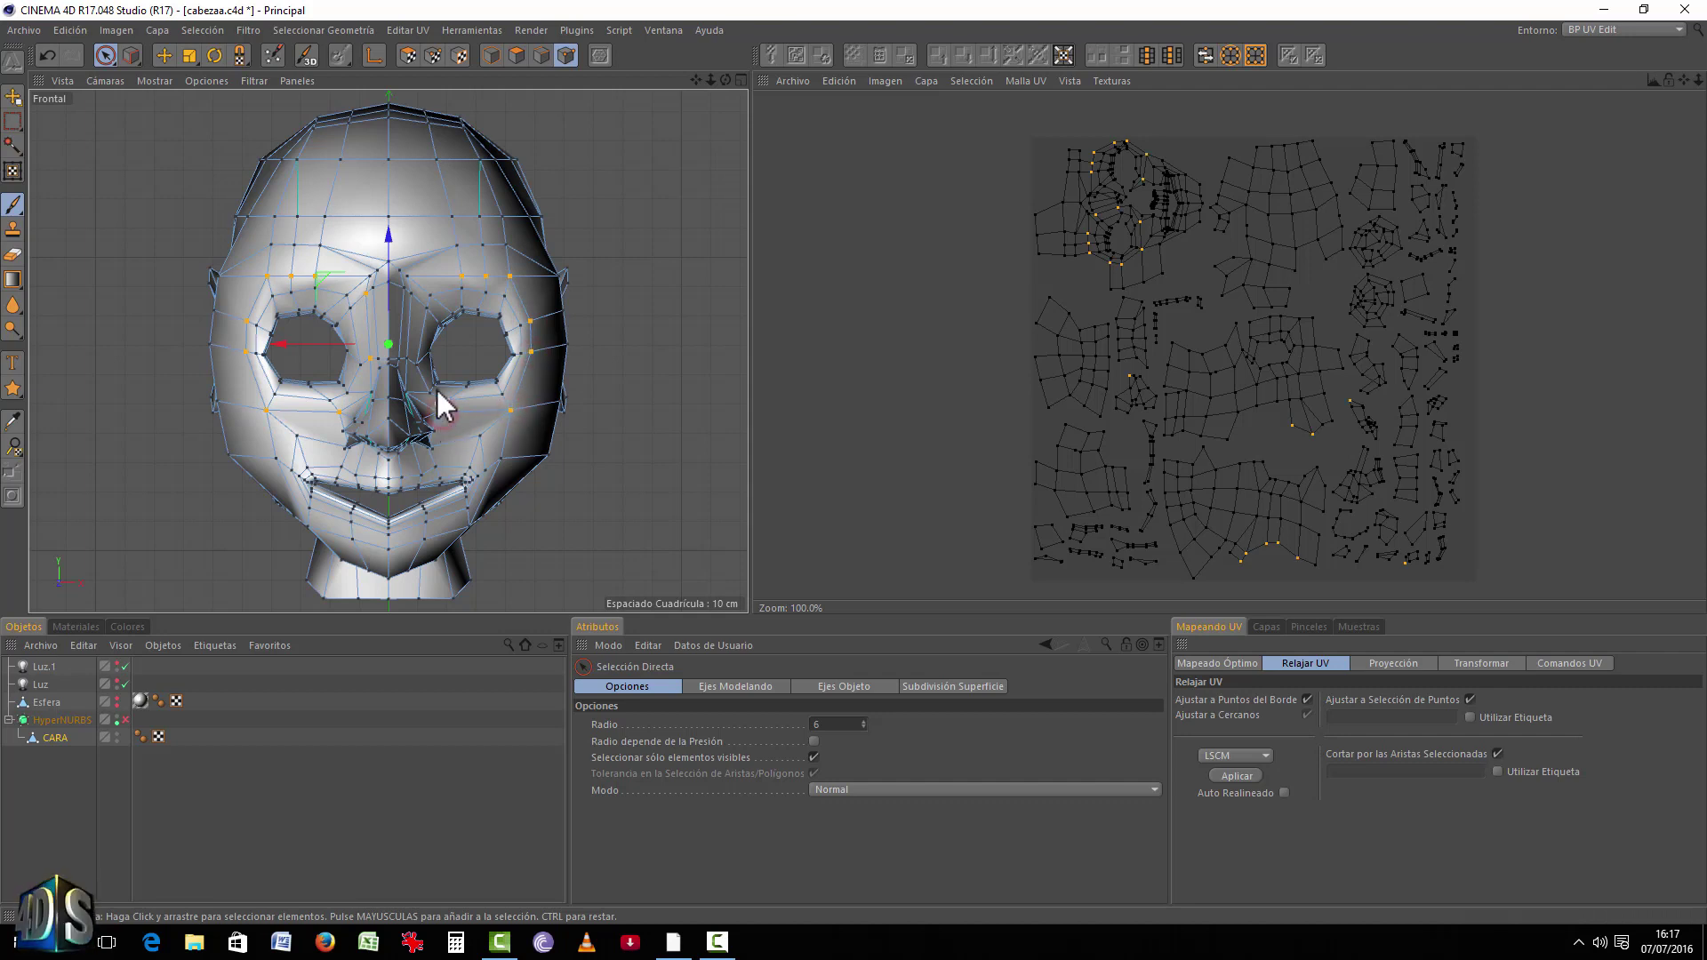
pyautogui.keyDown('shift'); pyautogui.click(420, 364); pyautogui.keyUp('shift')
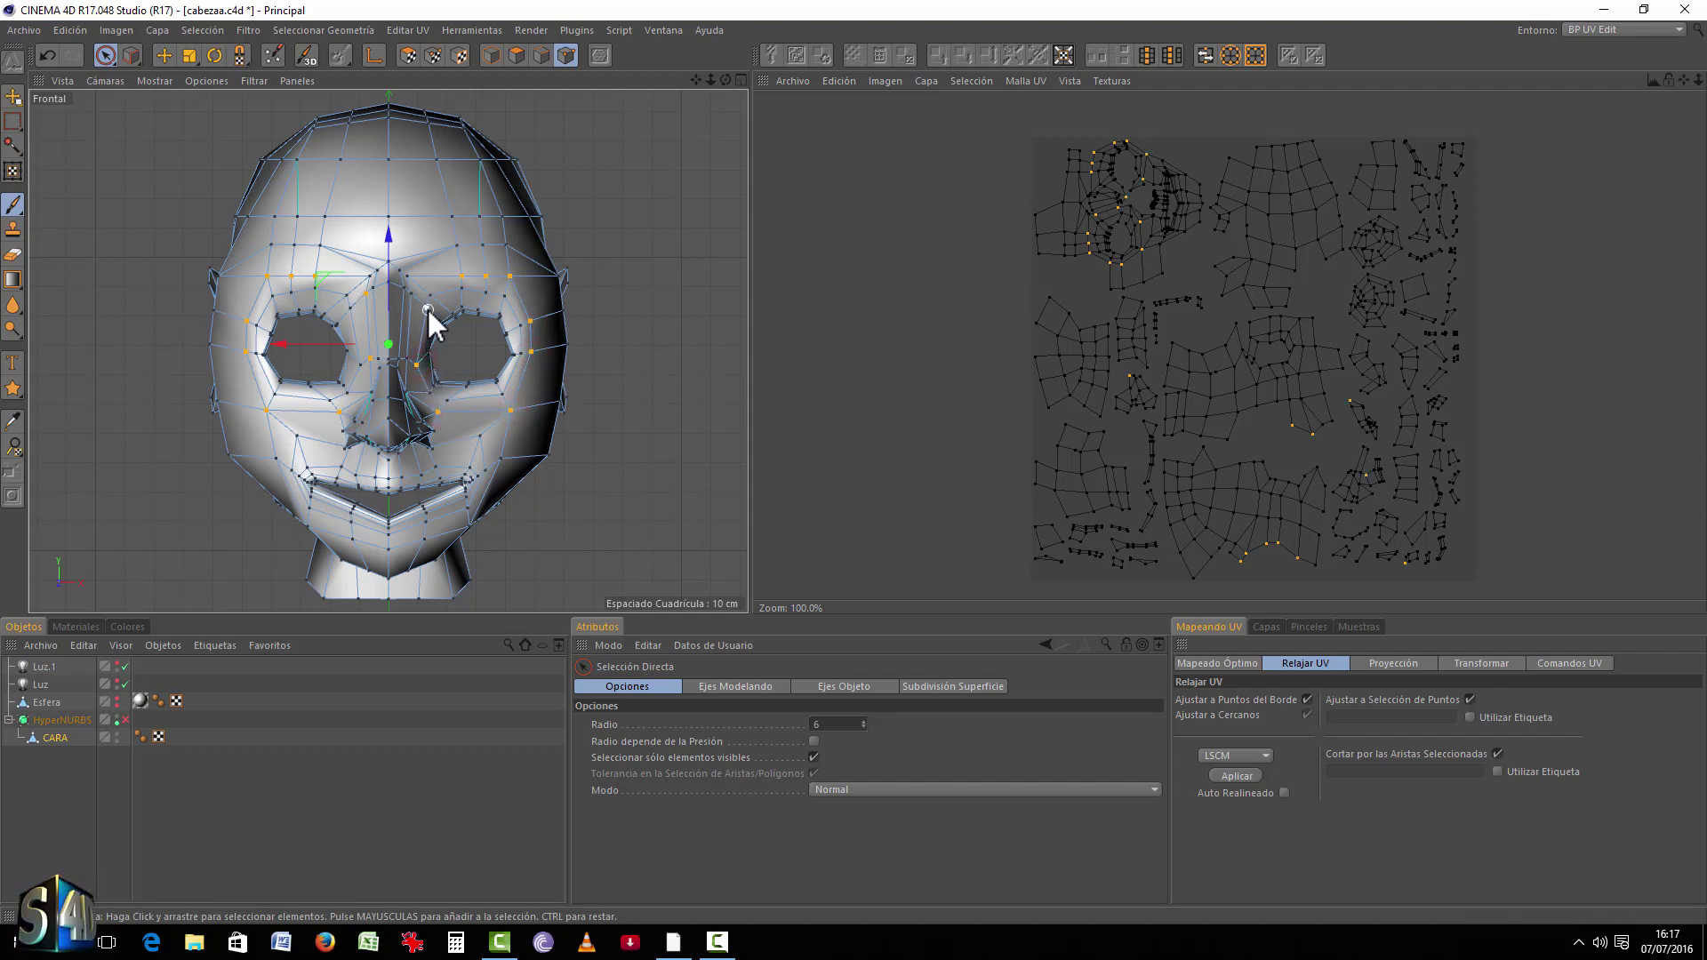
pyautogui.keyDown('shift'); pyautogui.click(349, 294); pyautogui.keyUp('shift')
# Step: Add the points at both mouth corners, above the centre of the upper lip and below the lower lip to the selection
pyautogui.scroll(3, 377, 529)
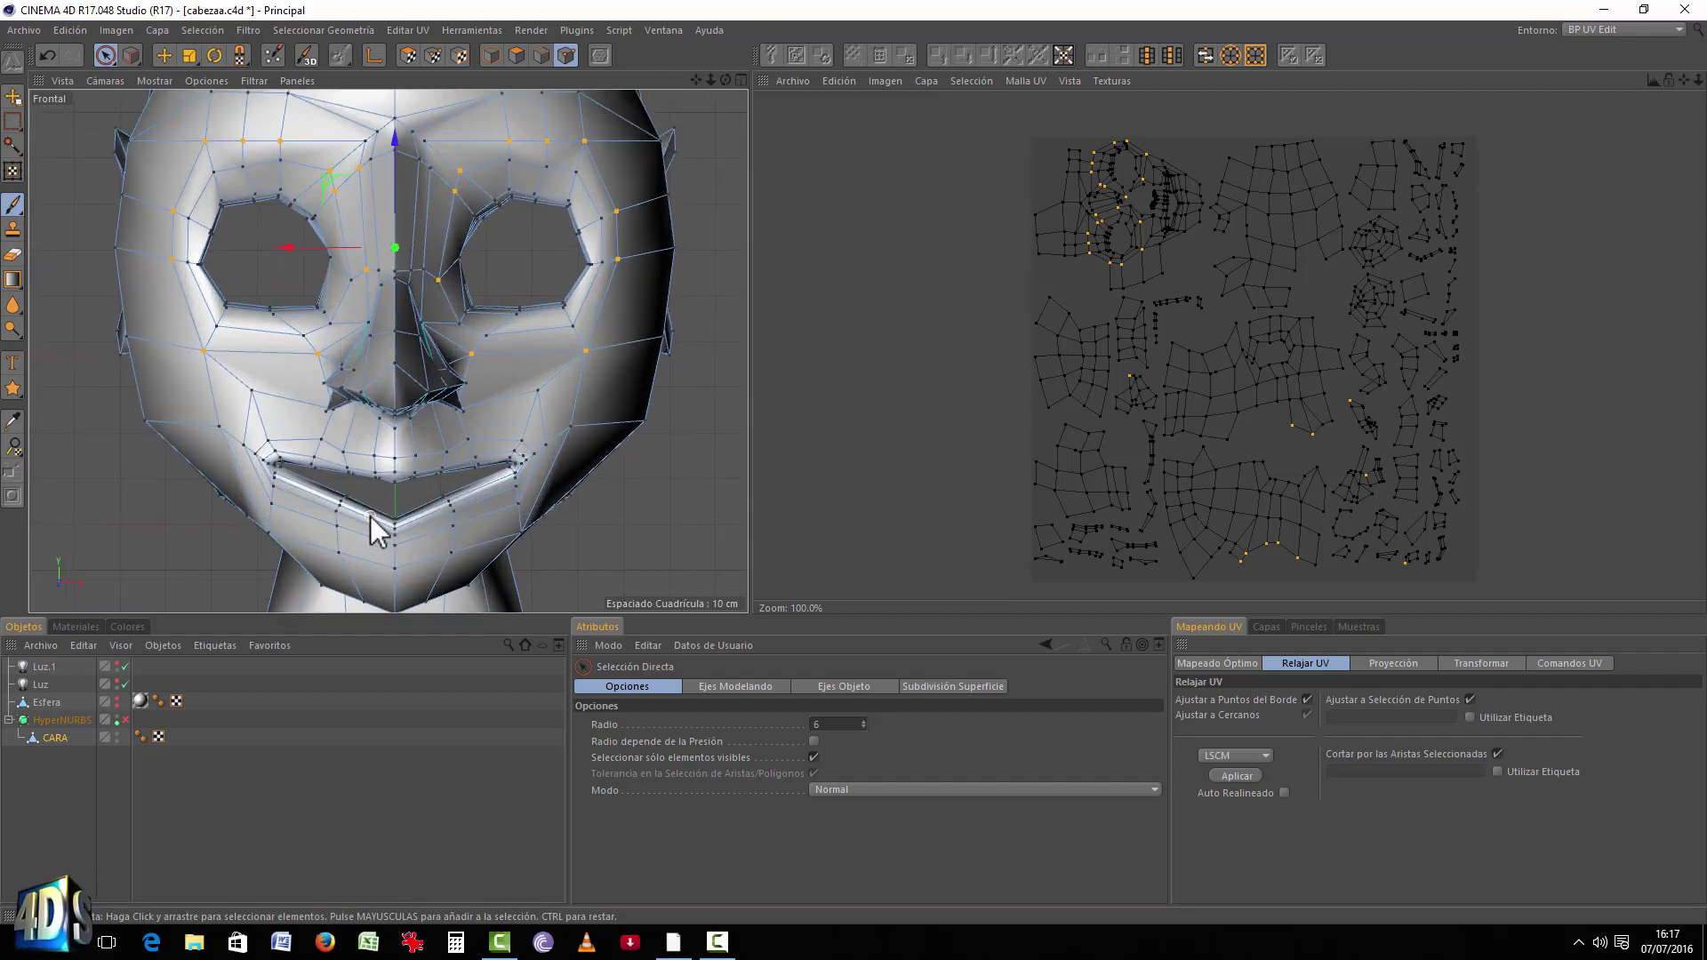
pyautogui.keyDown('shift'); pyautogui.click(254, 453); pyautogui.keyUp('shift')
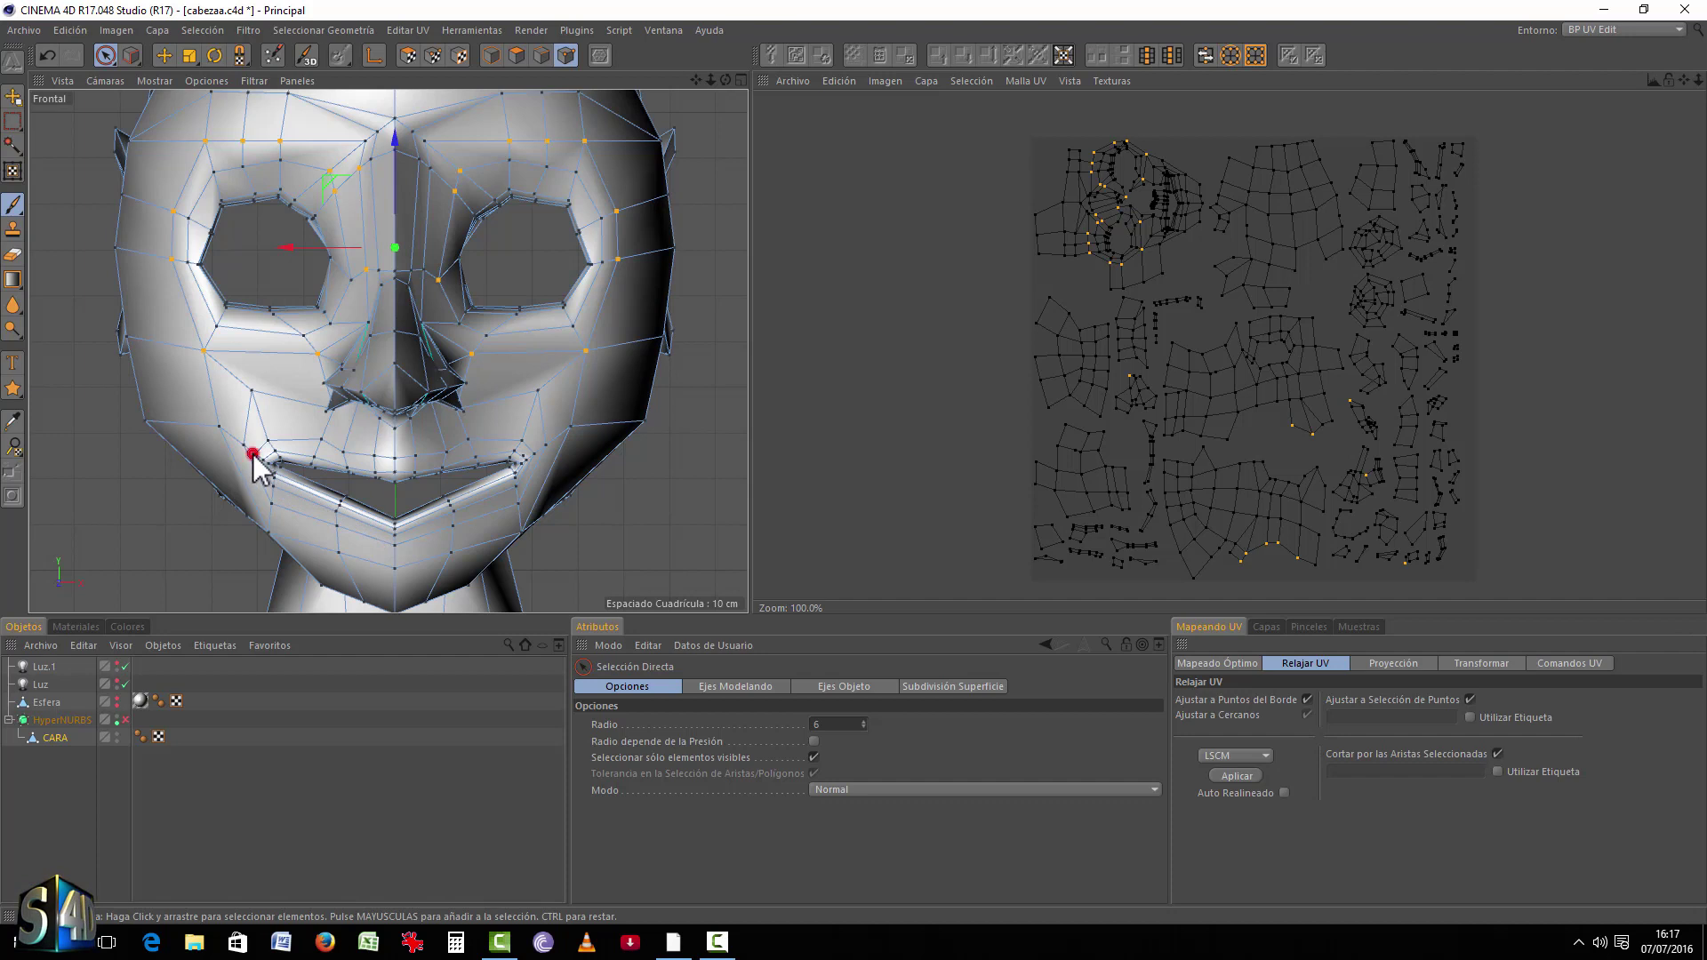
pyautogui.keyDown('shift'); pyautogui.click(535, 457); pyautogui.keyUp('shift')
pyautogui.keyDown('shift'); pyautogui.click(394, 456); pyautogui.keyUp('shift')
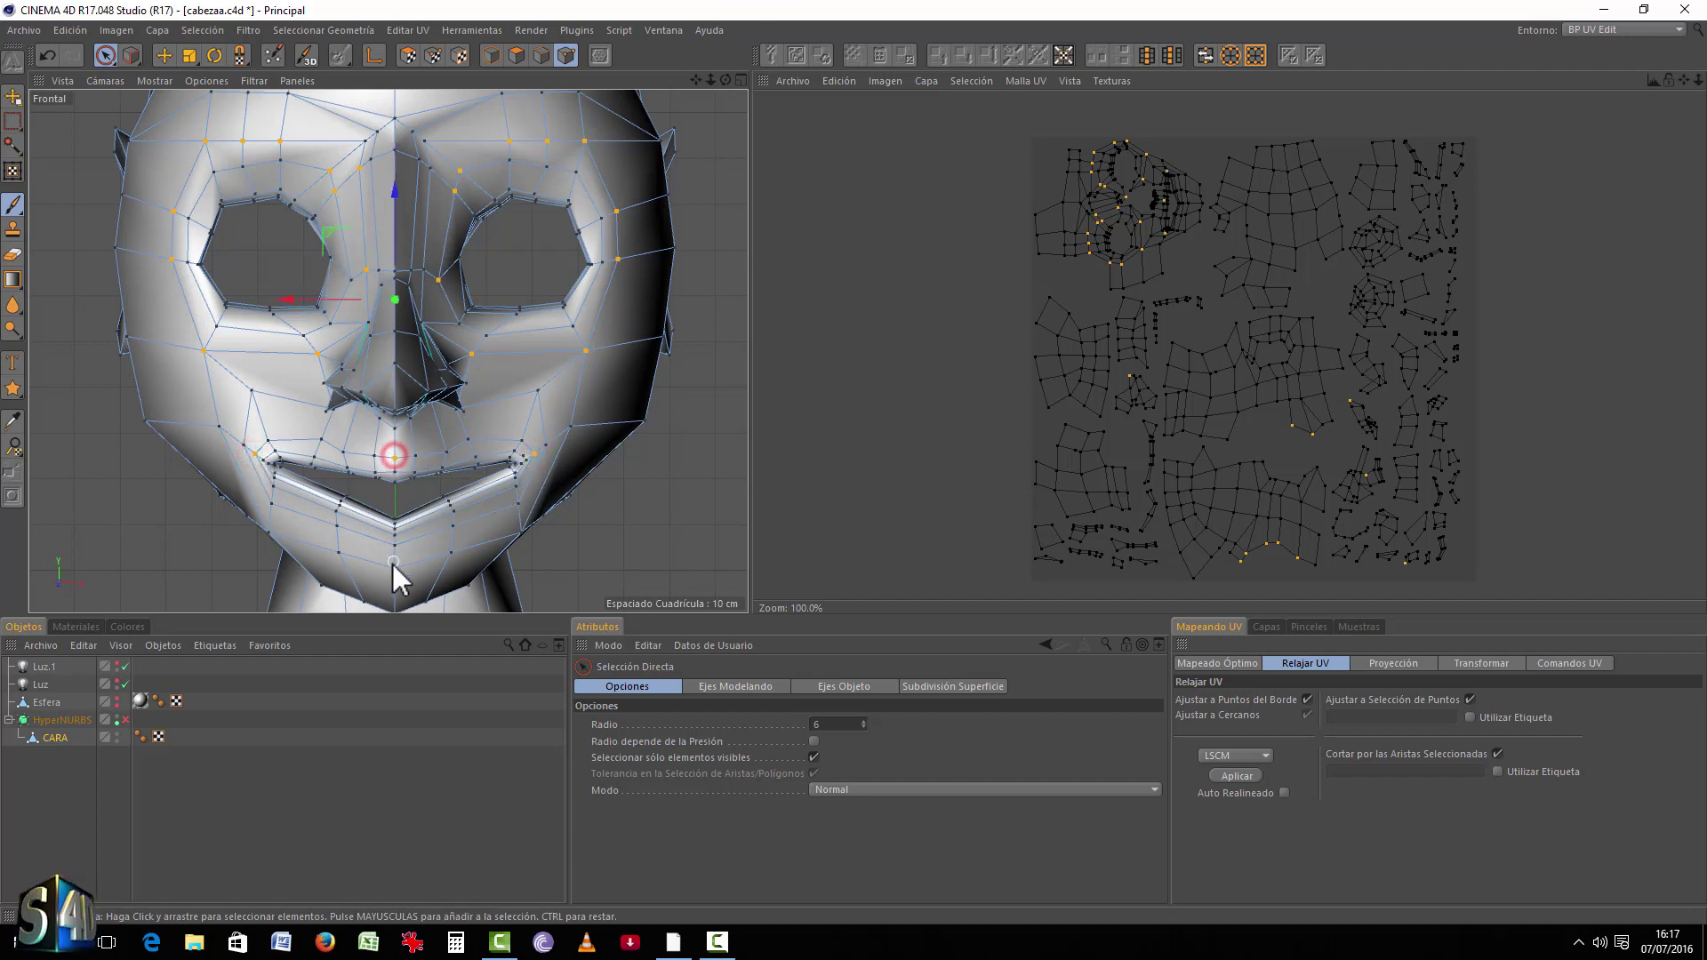
pyautogui.keyDown('shift'); pyautogui.click(394, 545); pyautogui.keyUp('shift')
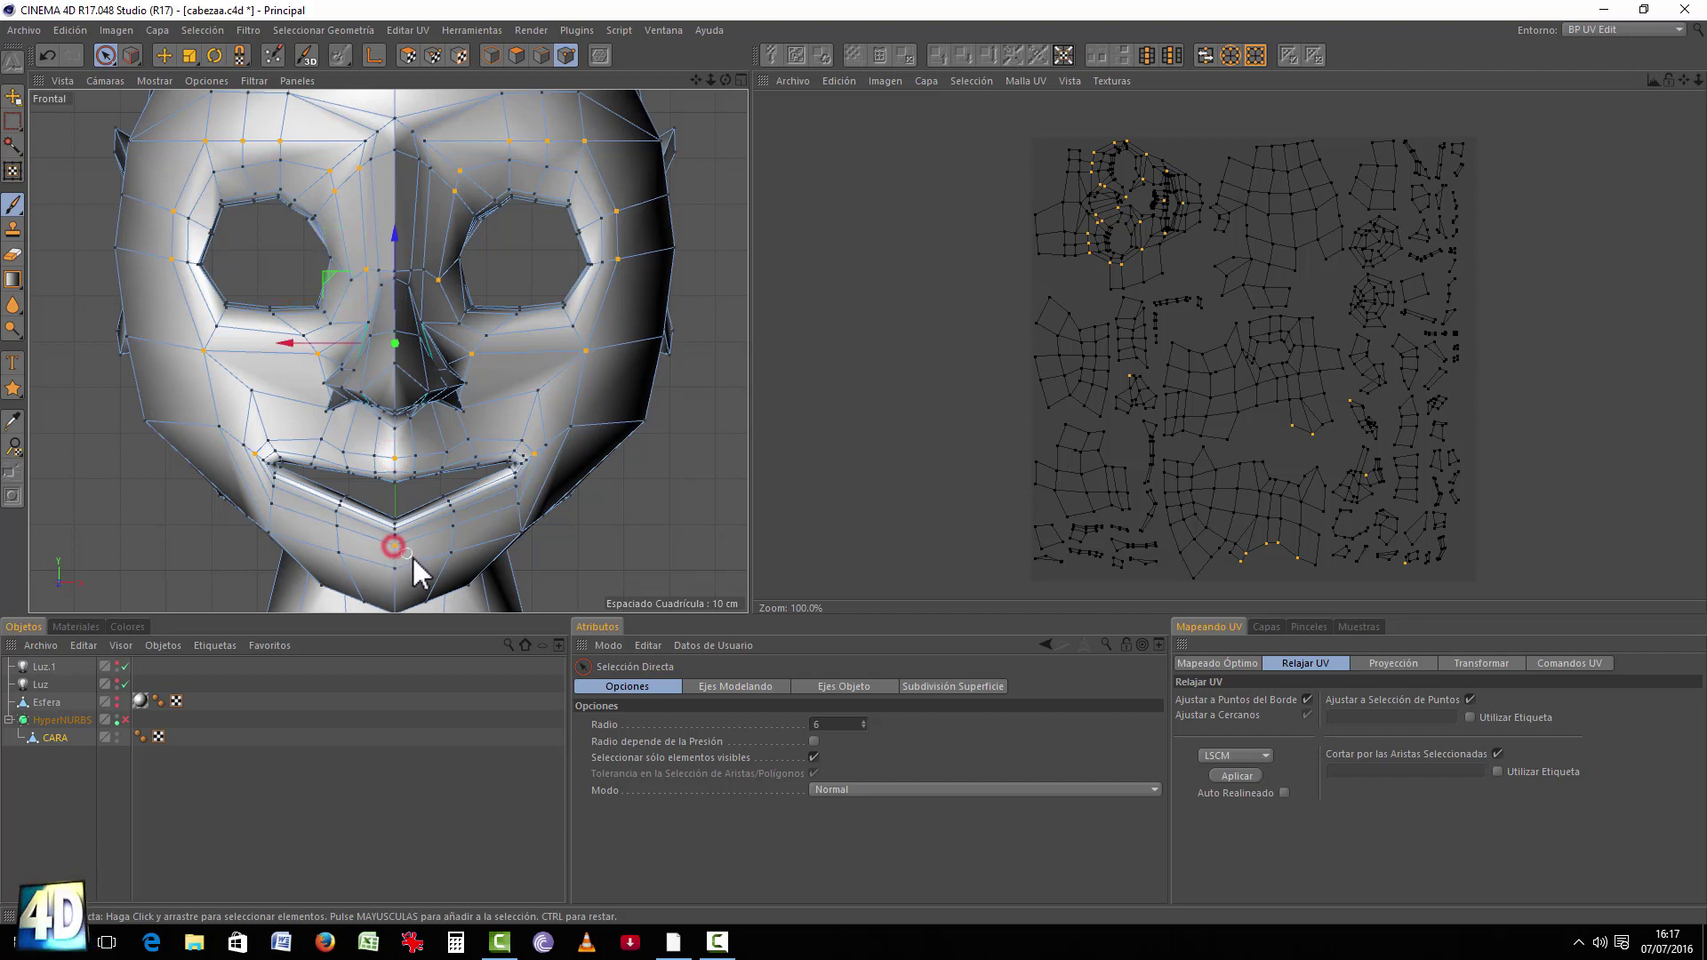
# Step: Add the jaw corner point on the viewer's left and the outer temple point on each side of the face
pyautogui.keyDown('shift'); pyautogui.click(144, 418); pyautogui.keyUp('shift')
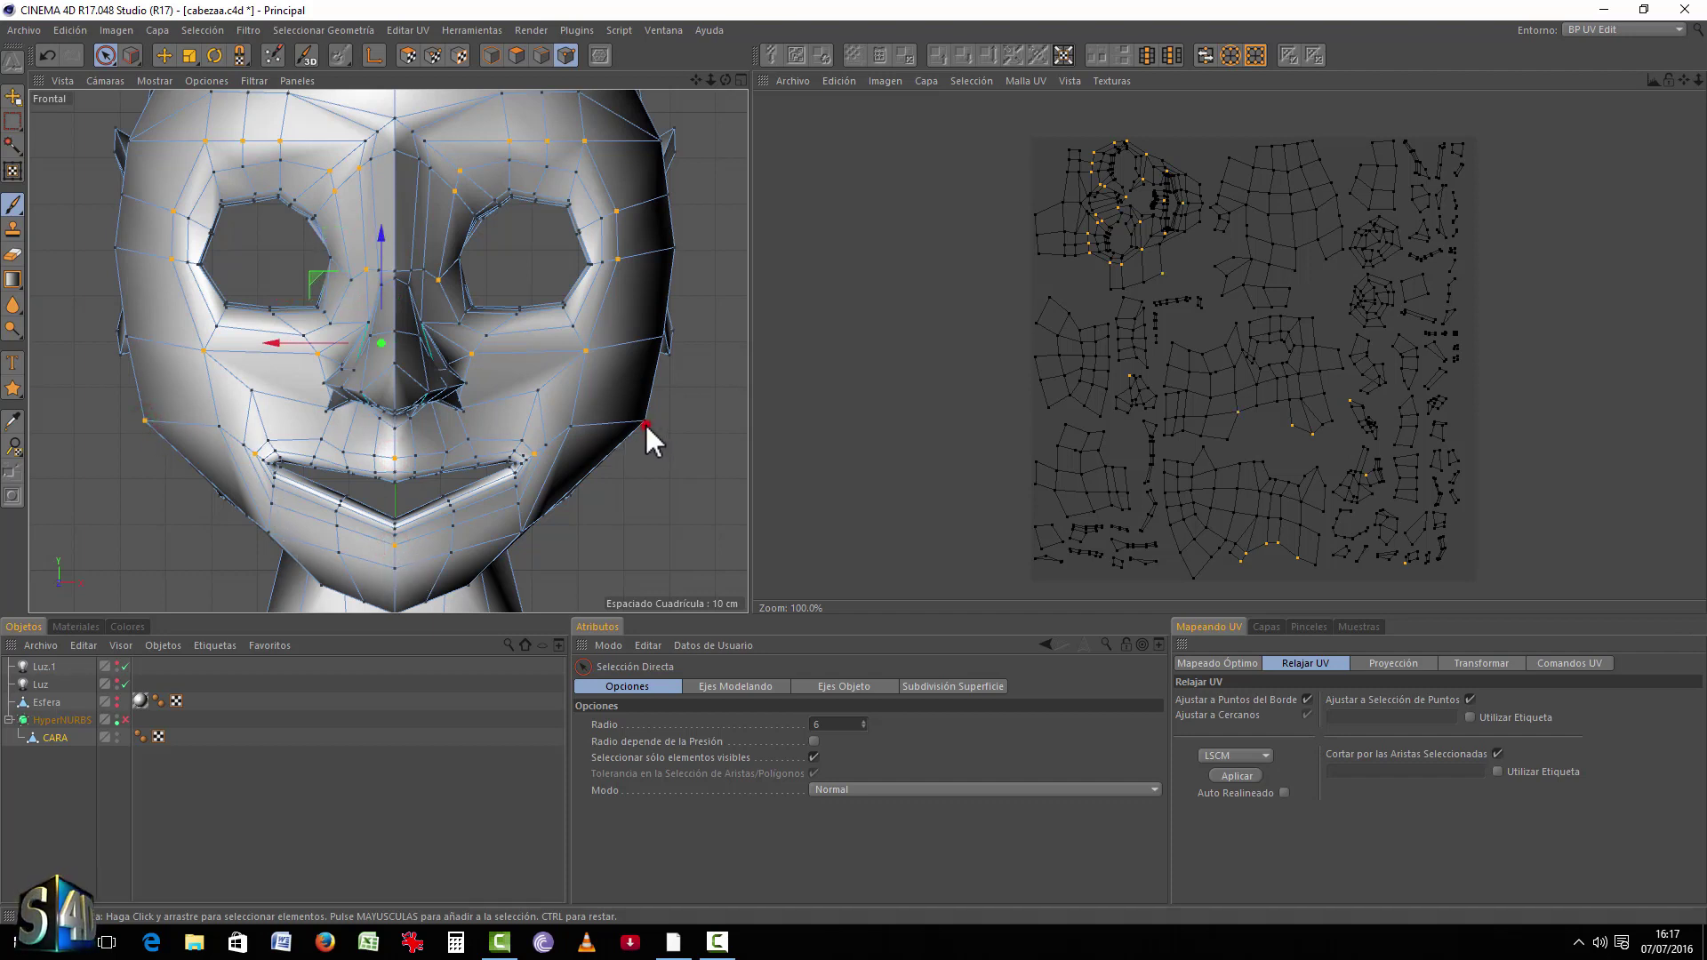
pyautogui.keyDown('shift'); pyautogui.click(120, 193); pyautogui.keyUp('shift')
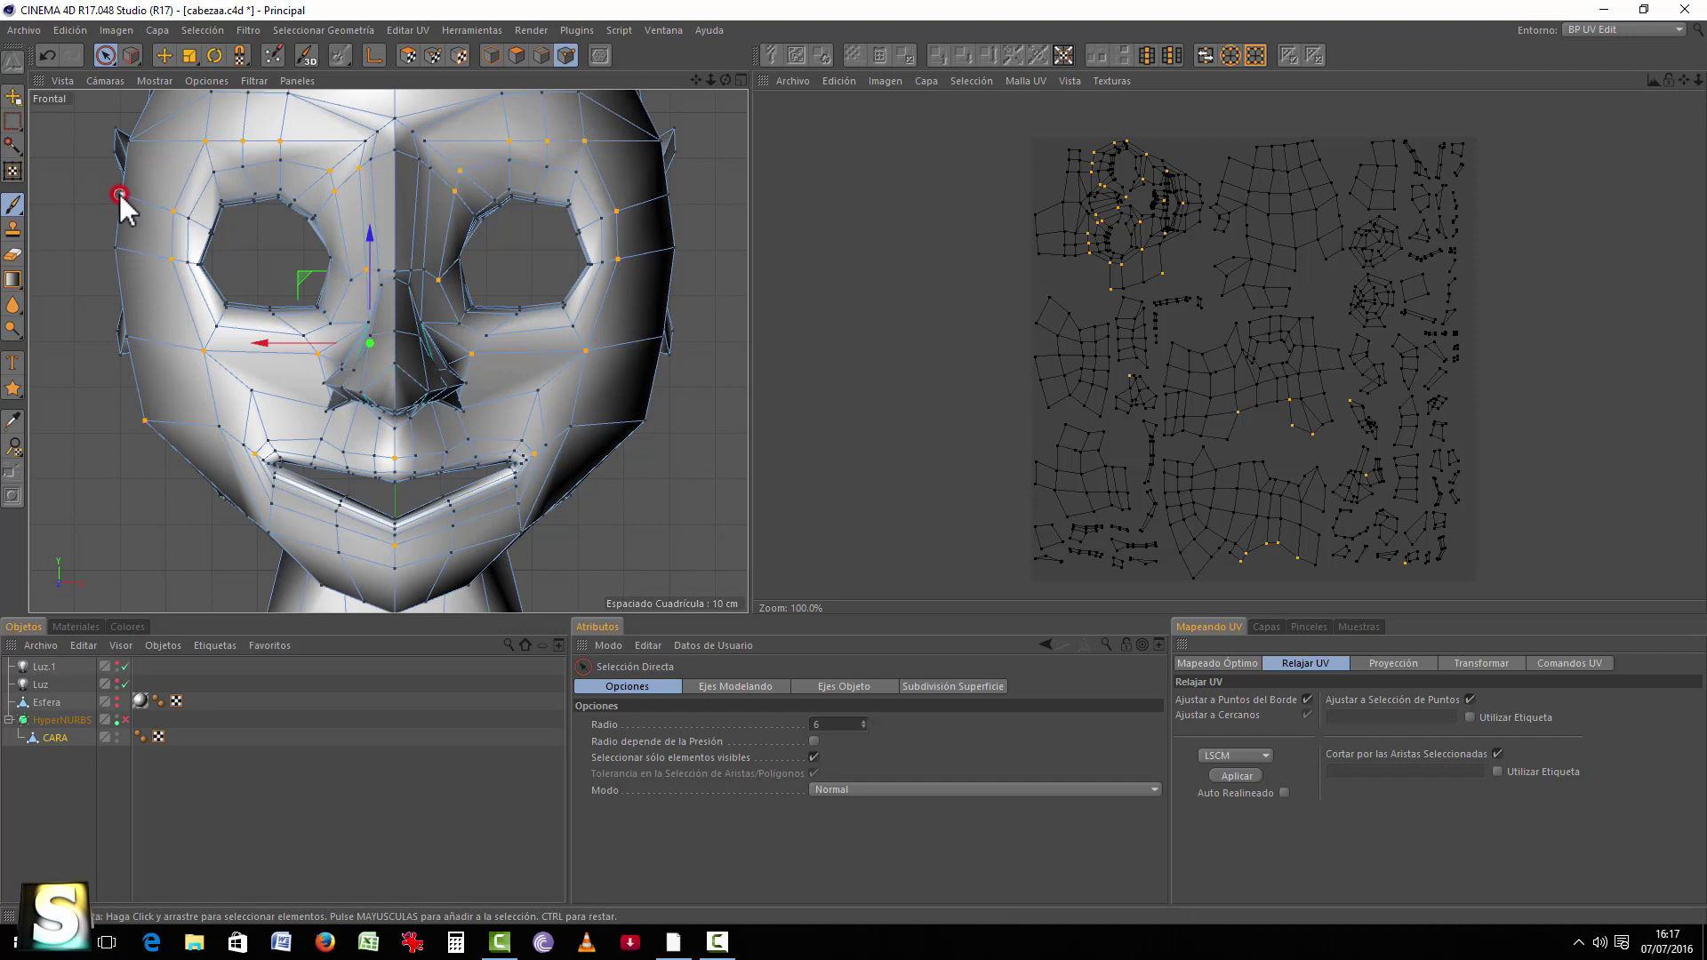
pyautogui.keyDown('shift'); pyautogui.click(669, 196); pyautogui.keyUp('shift')
# Step: Add two symmetrical pairs of forehead points above the eyes to the selection
pyautogui.scroll(-4, 356, 307)
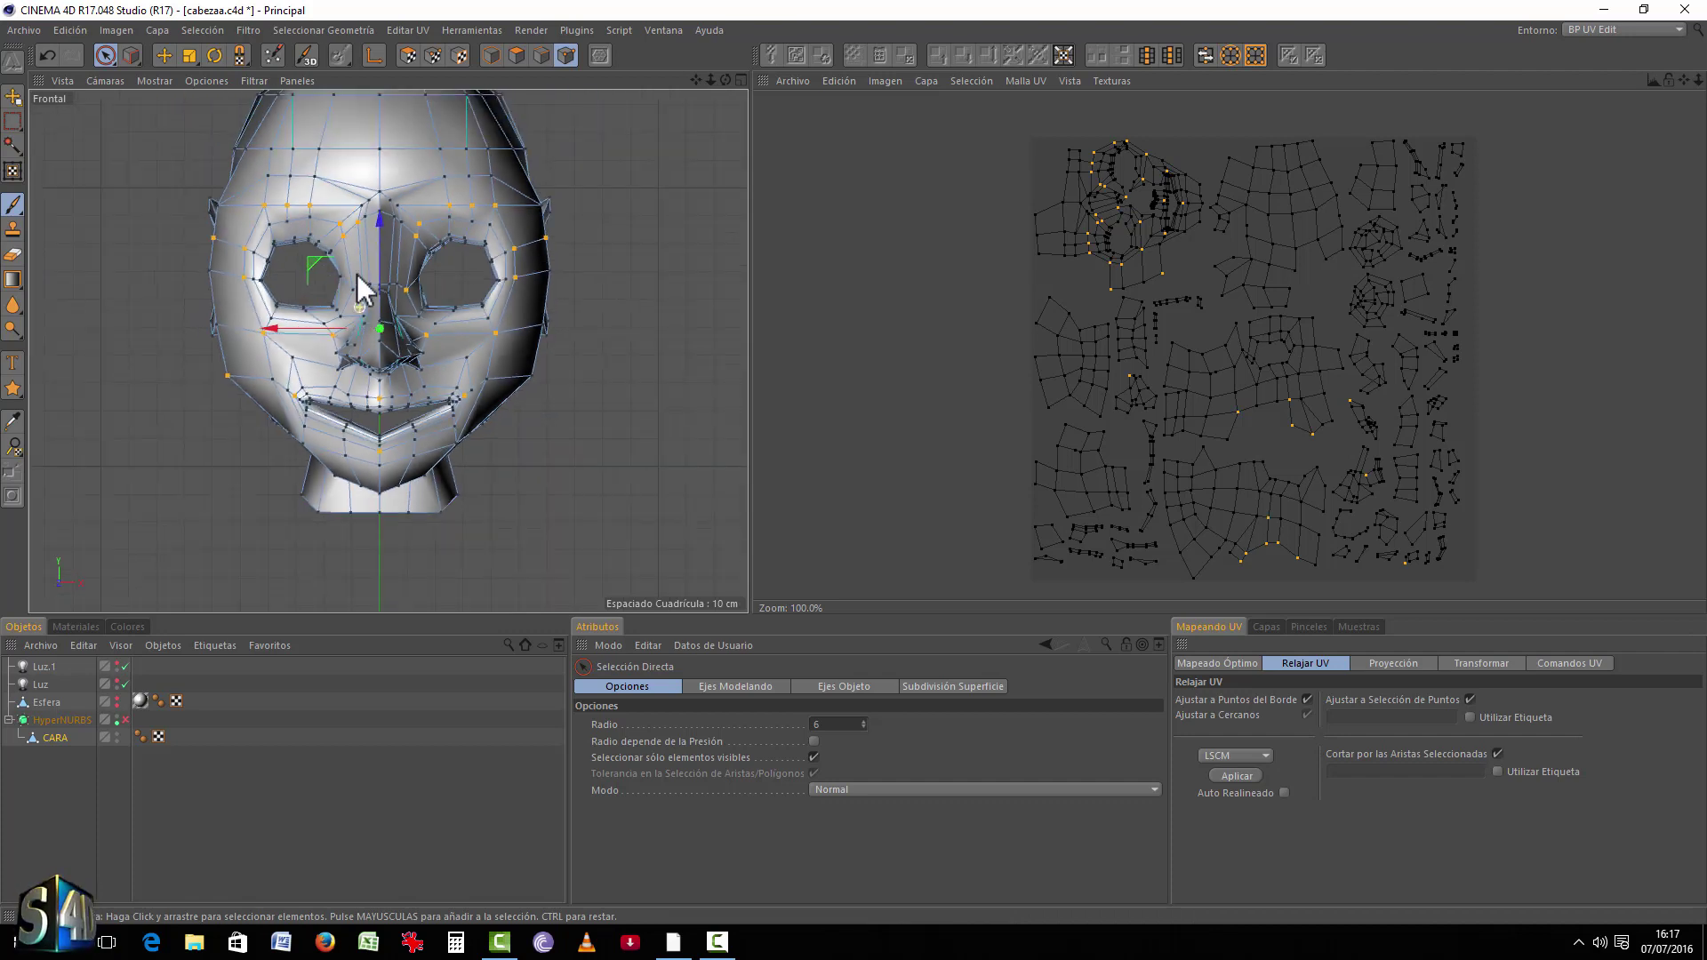
pyautogui.keyDown('shift'); pyautogui.click(320, 148); pyautogui.keyUp('shift')
pyautogui.keyDown('shift'); pyautogui.click(466, 148); pyautogui.keyUp('shift')
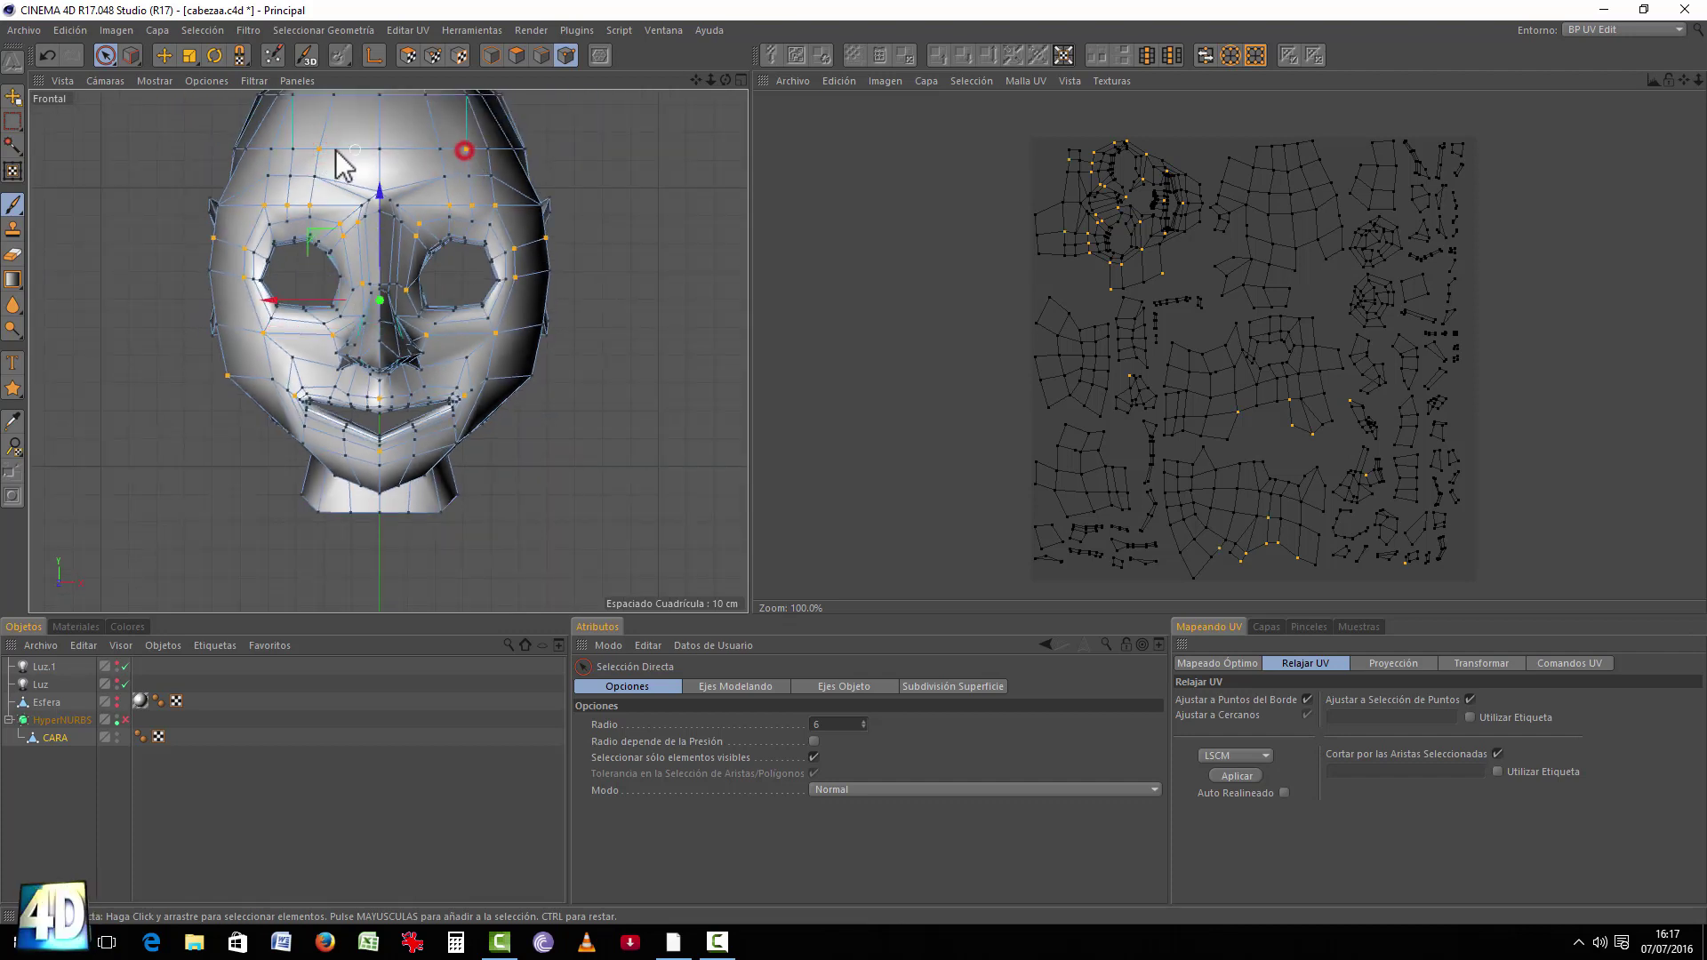
pyautogui.scroll(-2, 329, 178)
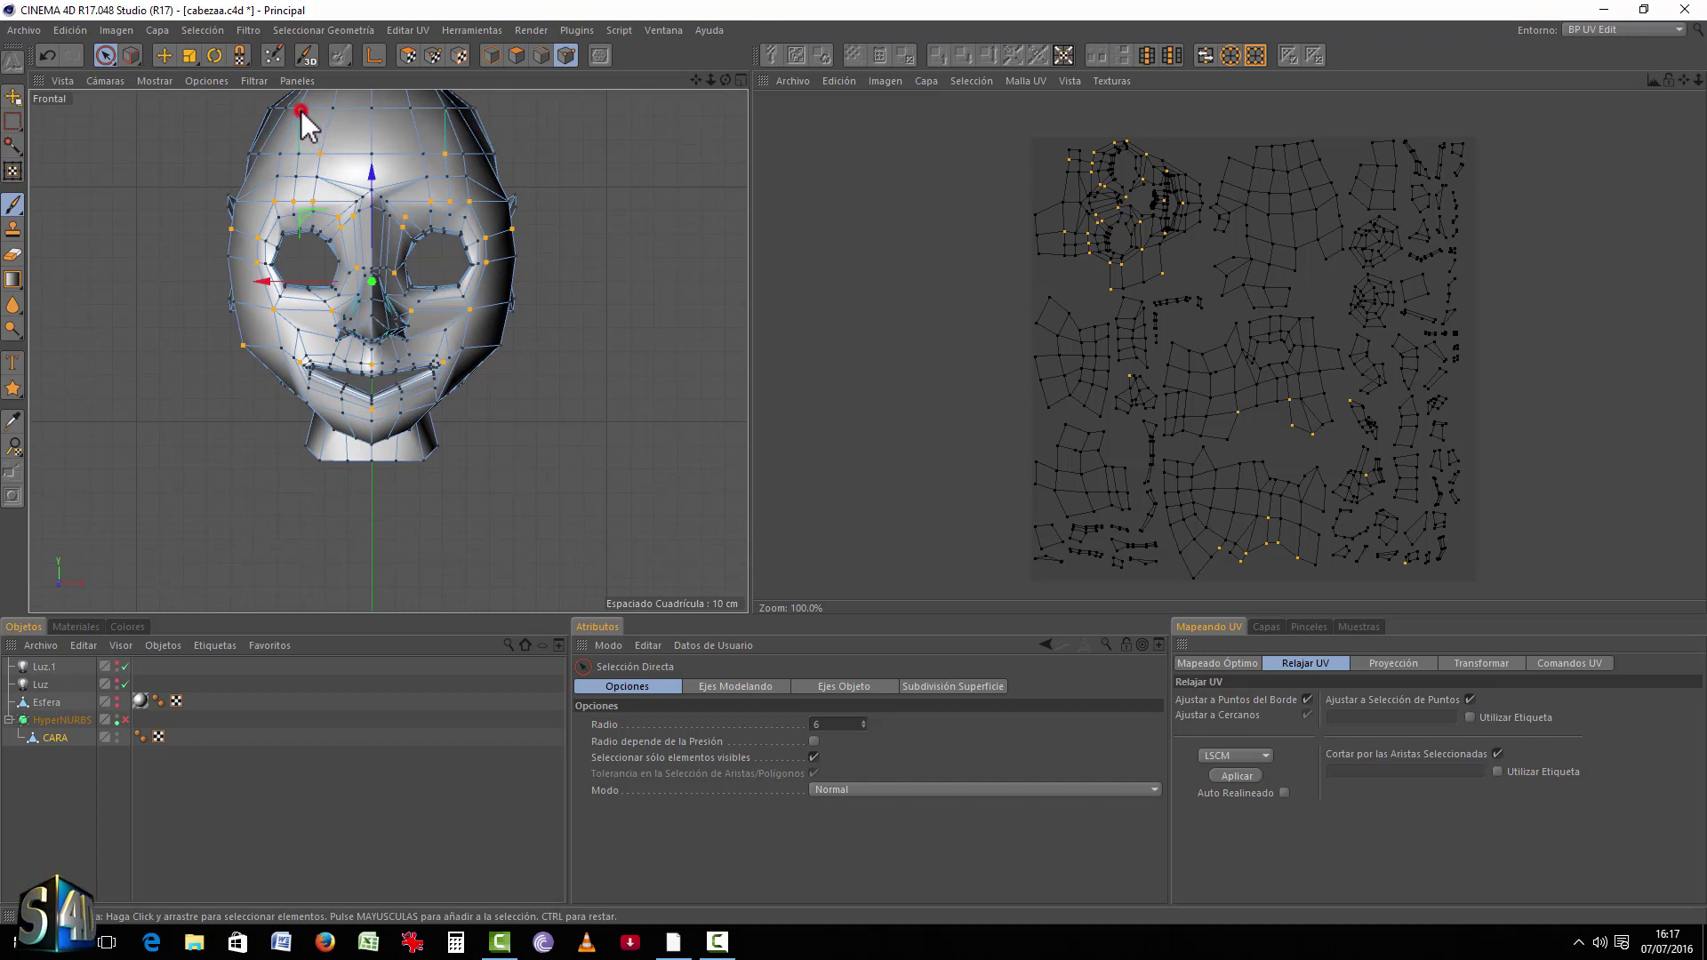
pyautogui.keyDown('shift'); pyautogui.click(300, 111); pyautogui.keyUp('shift')
pyautogui.keyDown('shift'); pyautogui.click(445, 109); pyautogui.keyUp('shift')
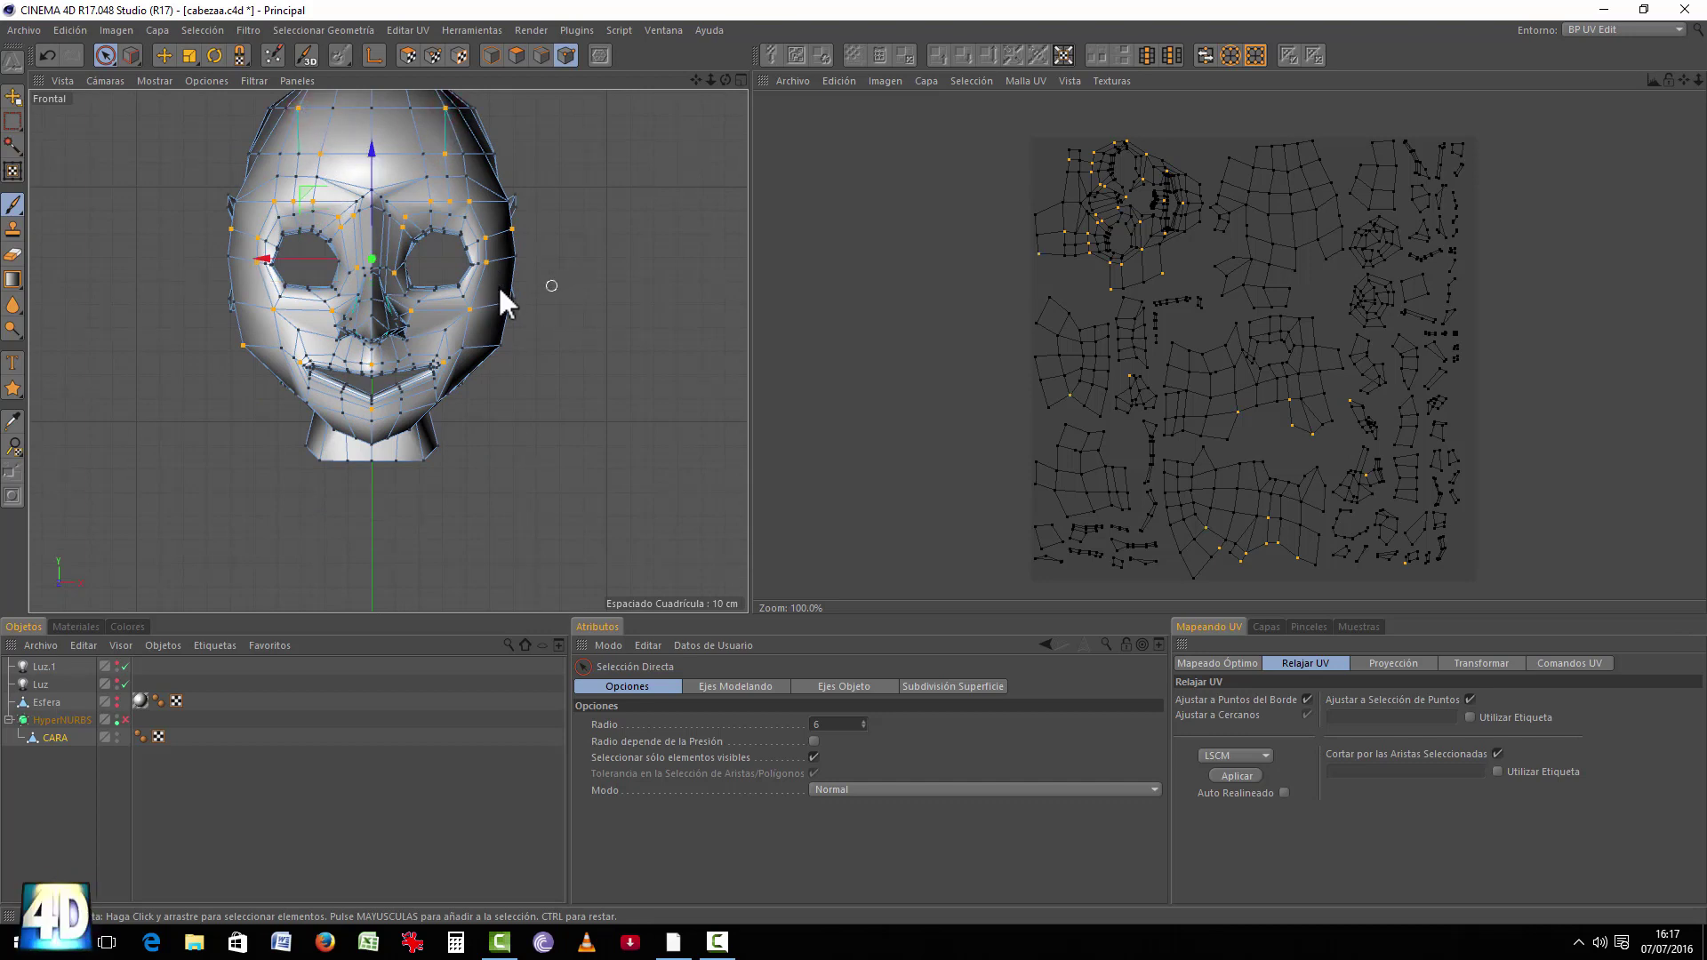
# Step: Add the centreline point on the upper forehead to the existing point selection in the perspective view
pyautogui.scroll(3, 472, 307)
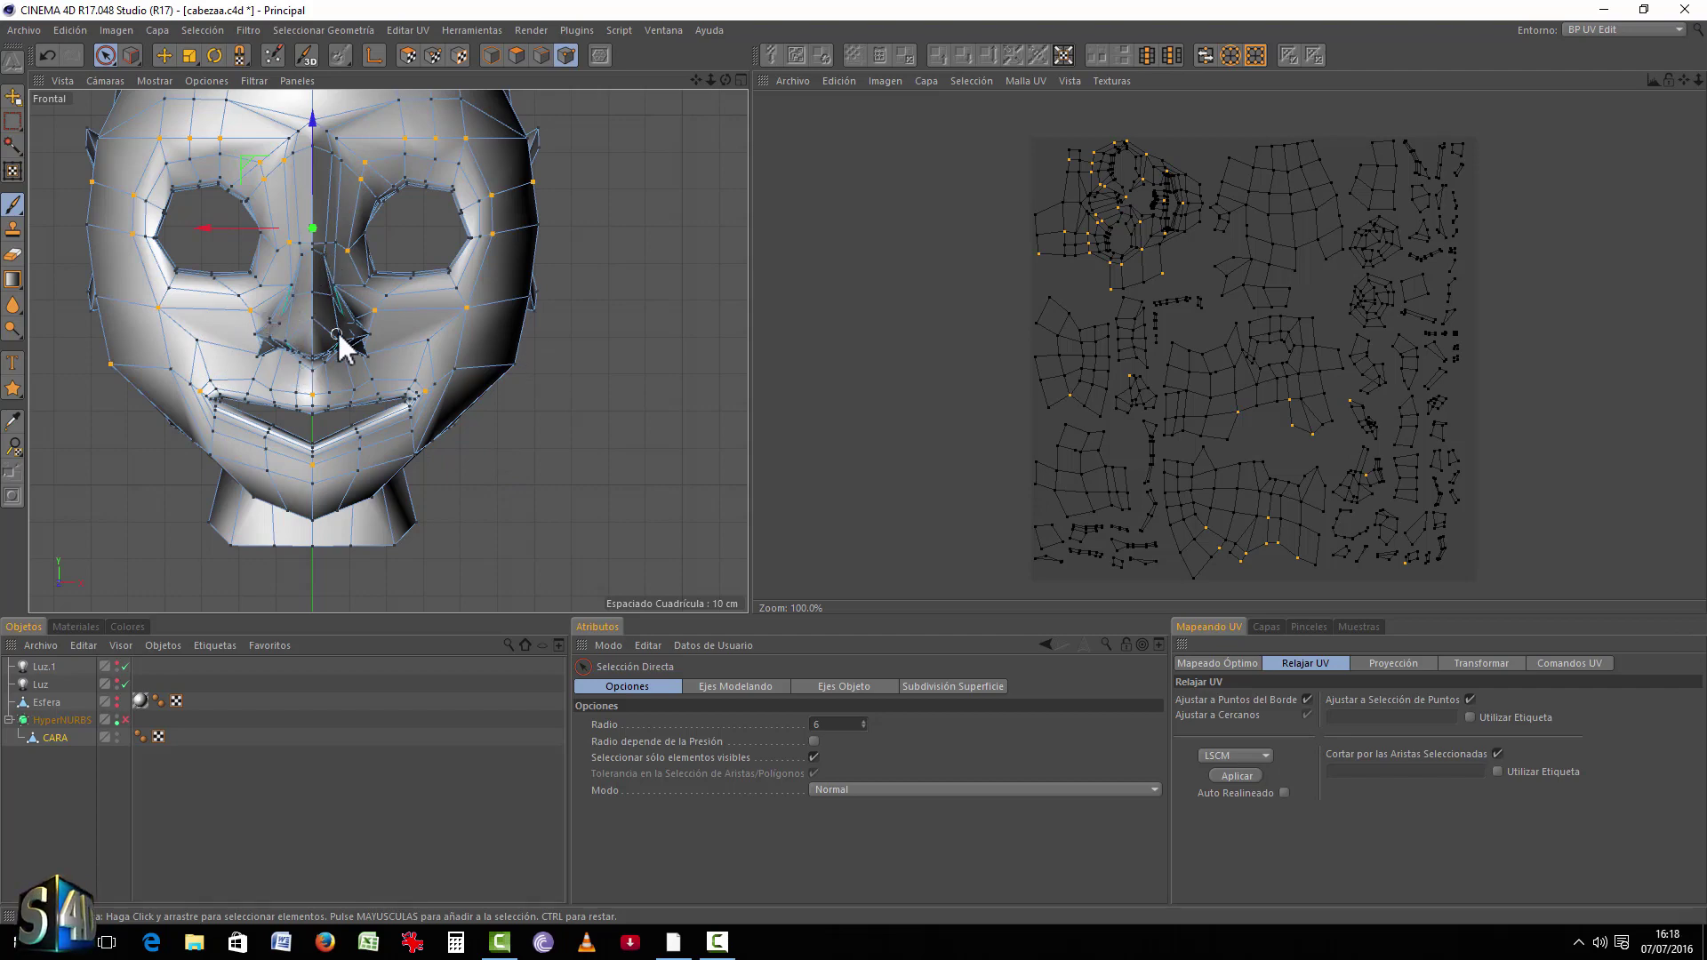
pyautogui.middleClick(546, 399)
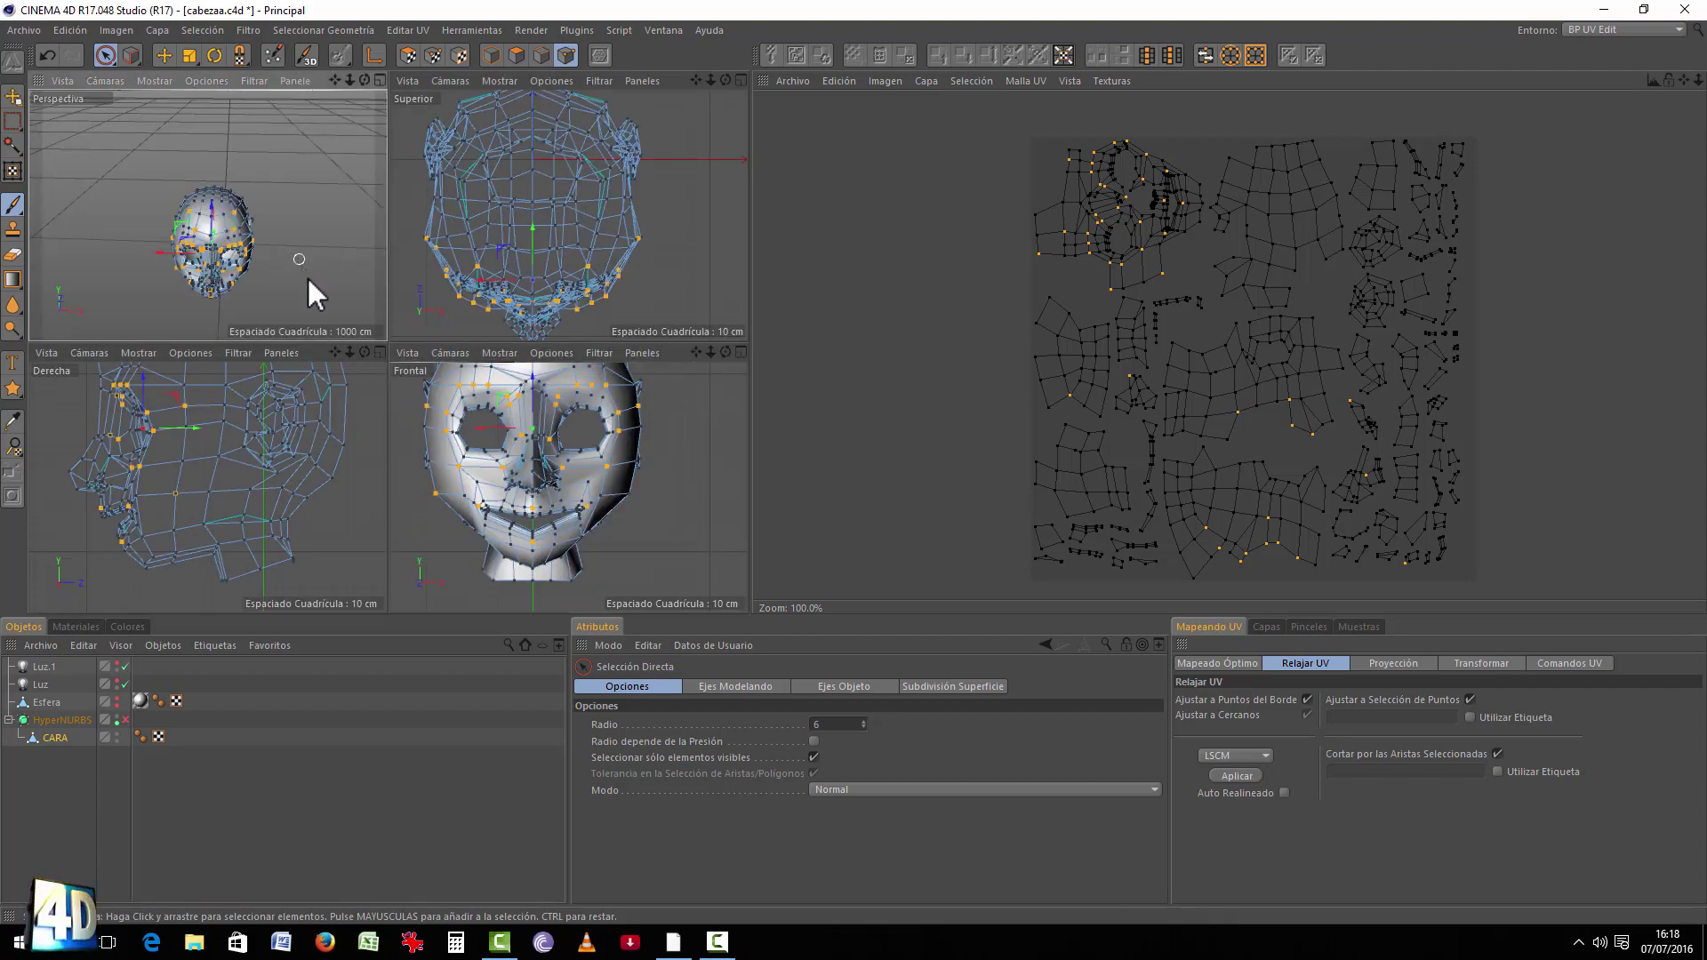
pyautogui.middleClick(307, 280)
pyautogui.keyDown('alt'); pyautogui.moveTo(305, 370); pyautogui.dragTo(477, 425); pyautogui.keyUp('alt')
pyautogui.scroll(3, 431, 473)
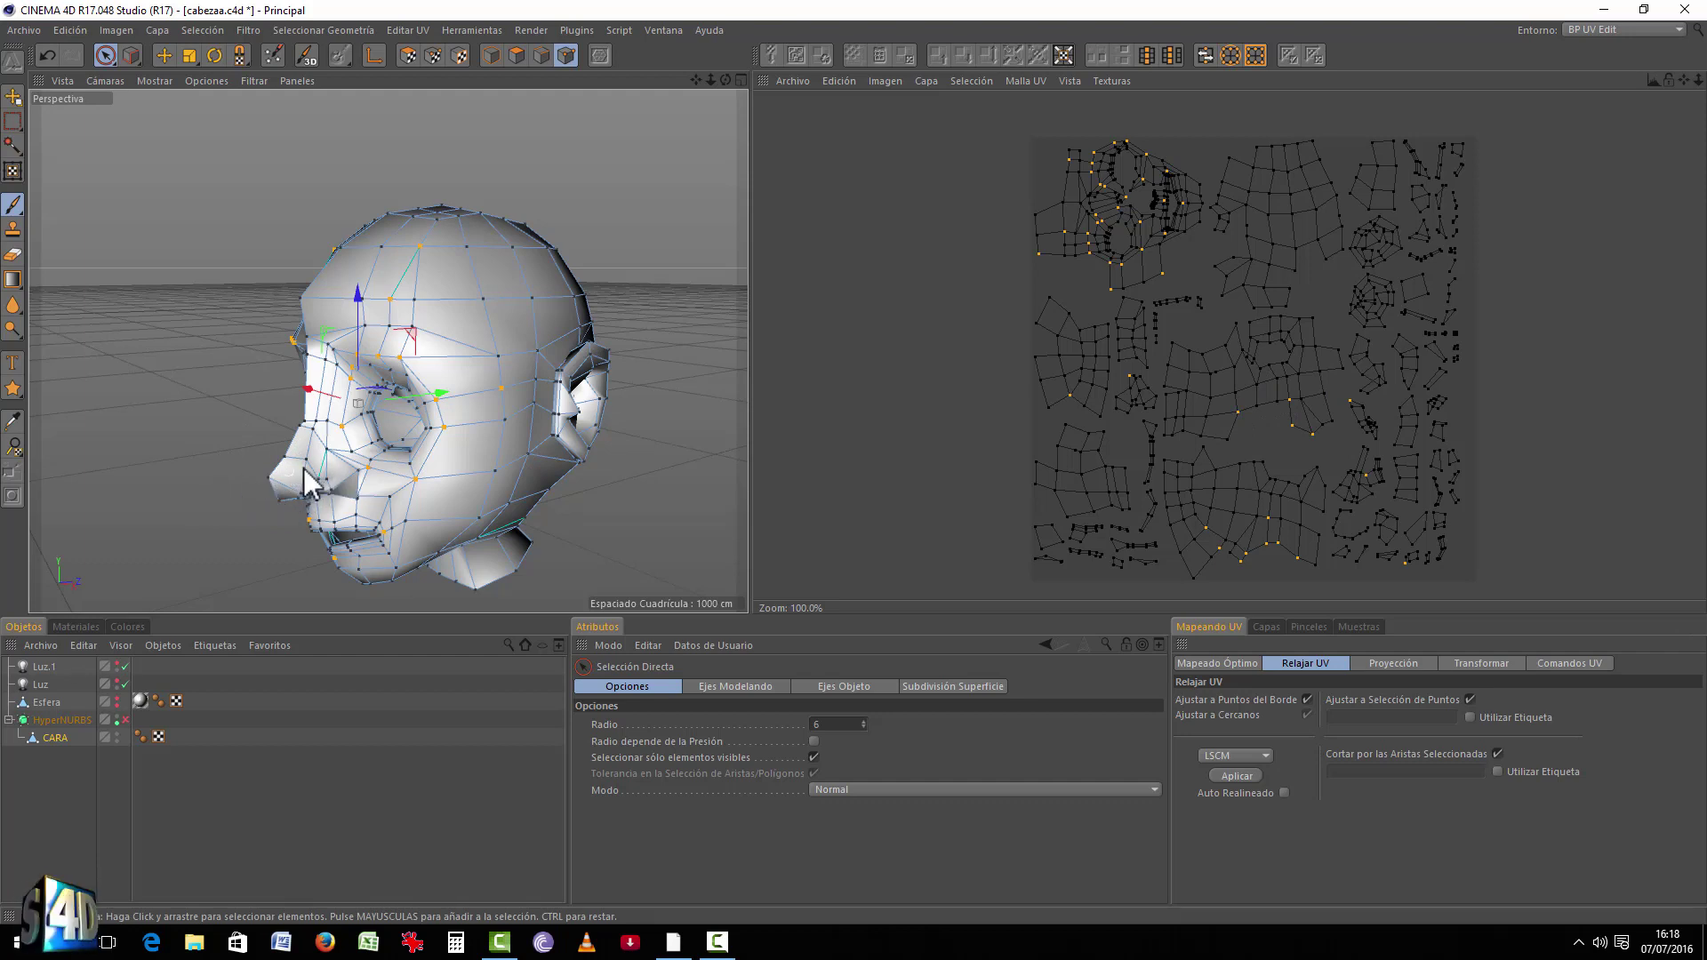
pyautogui.keyDown('alt'); pyautogui.moveTo(652, 259); pyautogui.dragTo(568, 233); pyautogui.keyUp('alt')
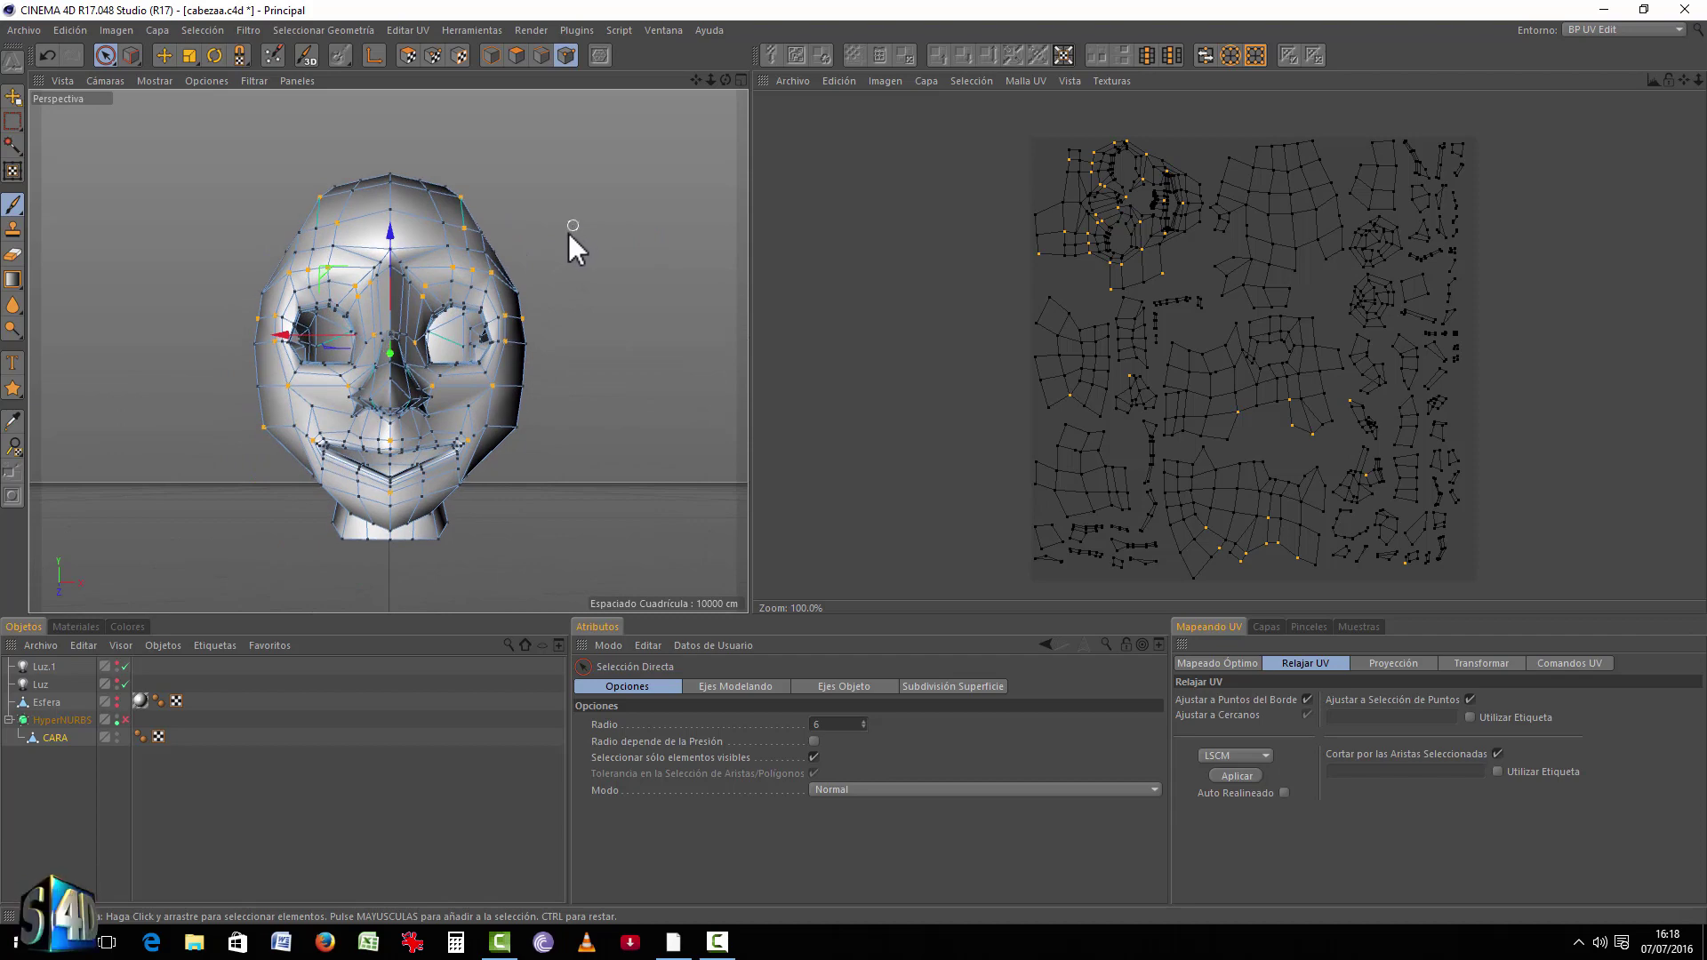
pyautogui.keyDown('alt'); pyautogui.moveTo(553, 333); pyautogui.dragTo(419, 297); pyautogui.keyUp('alt')
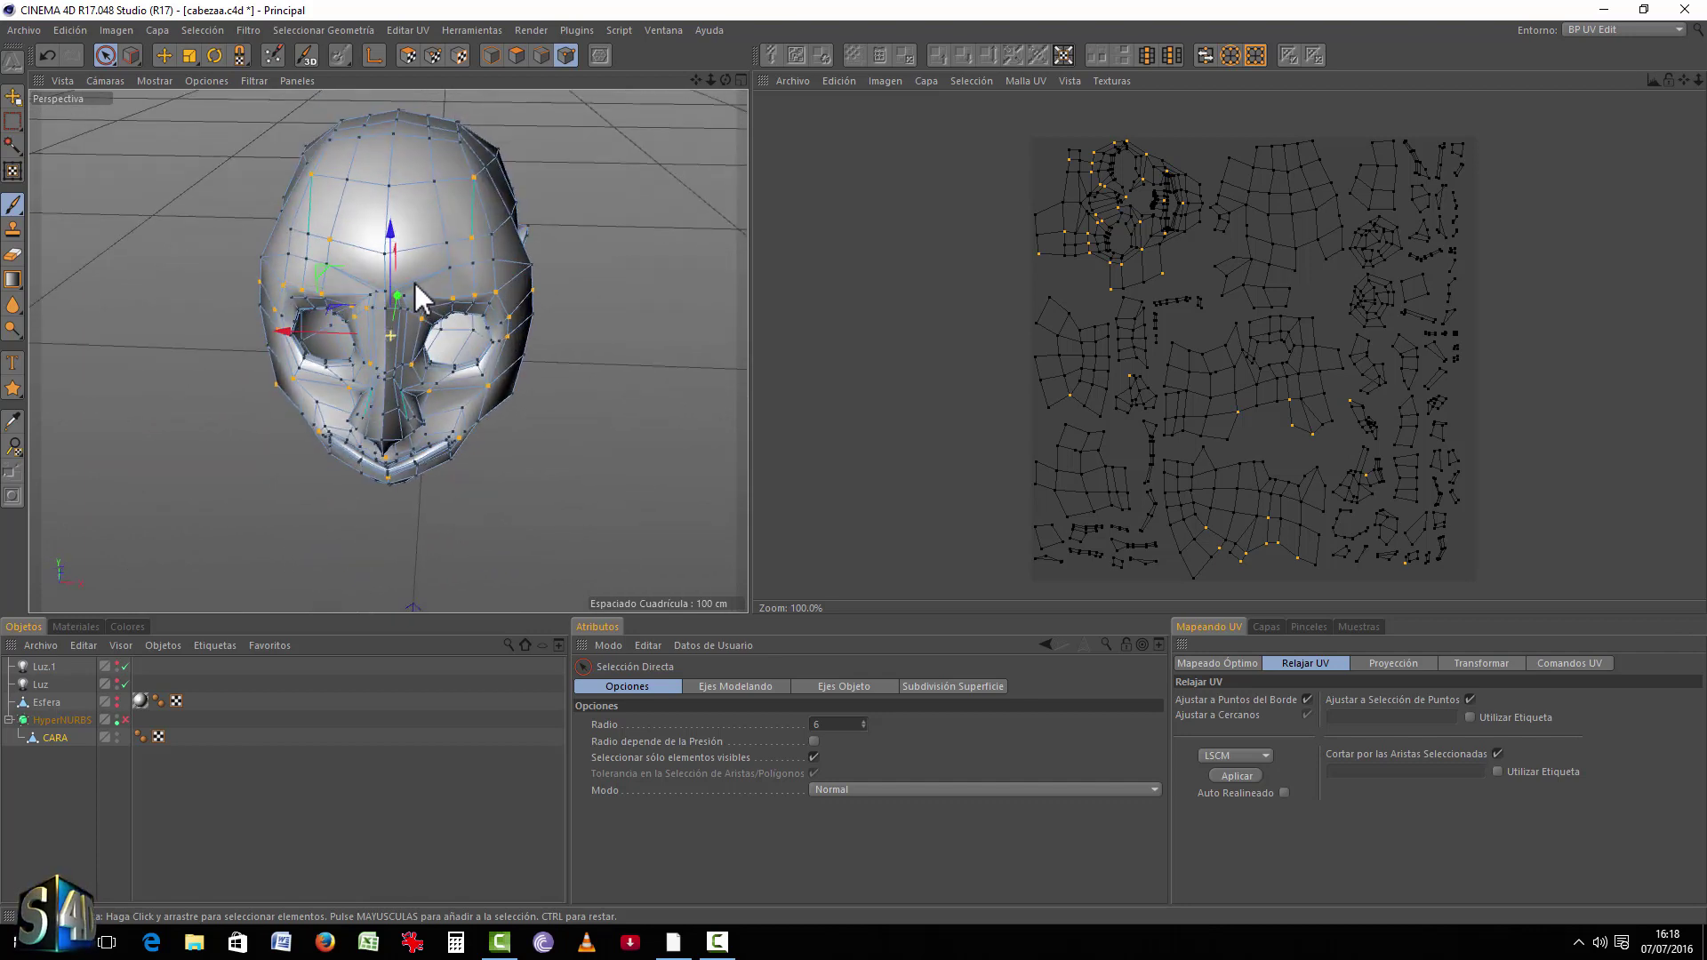
pyautogui.click(388, 186)
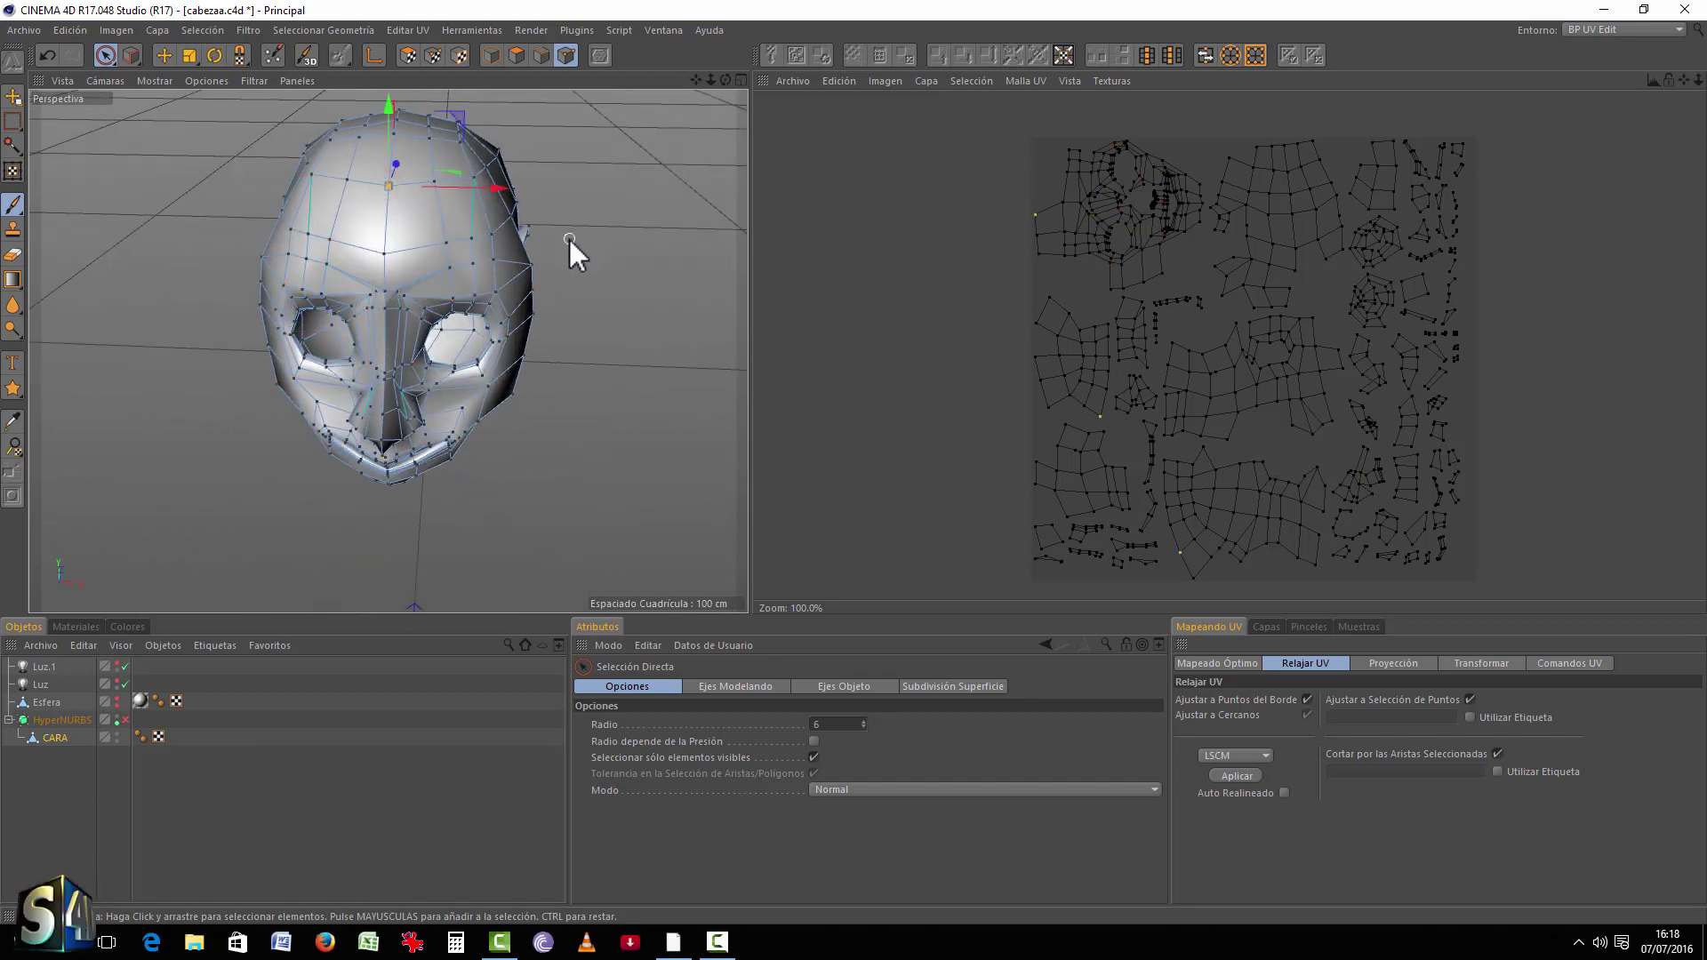
pyautogui.hotkey('ctrl', 'z')
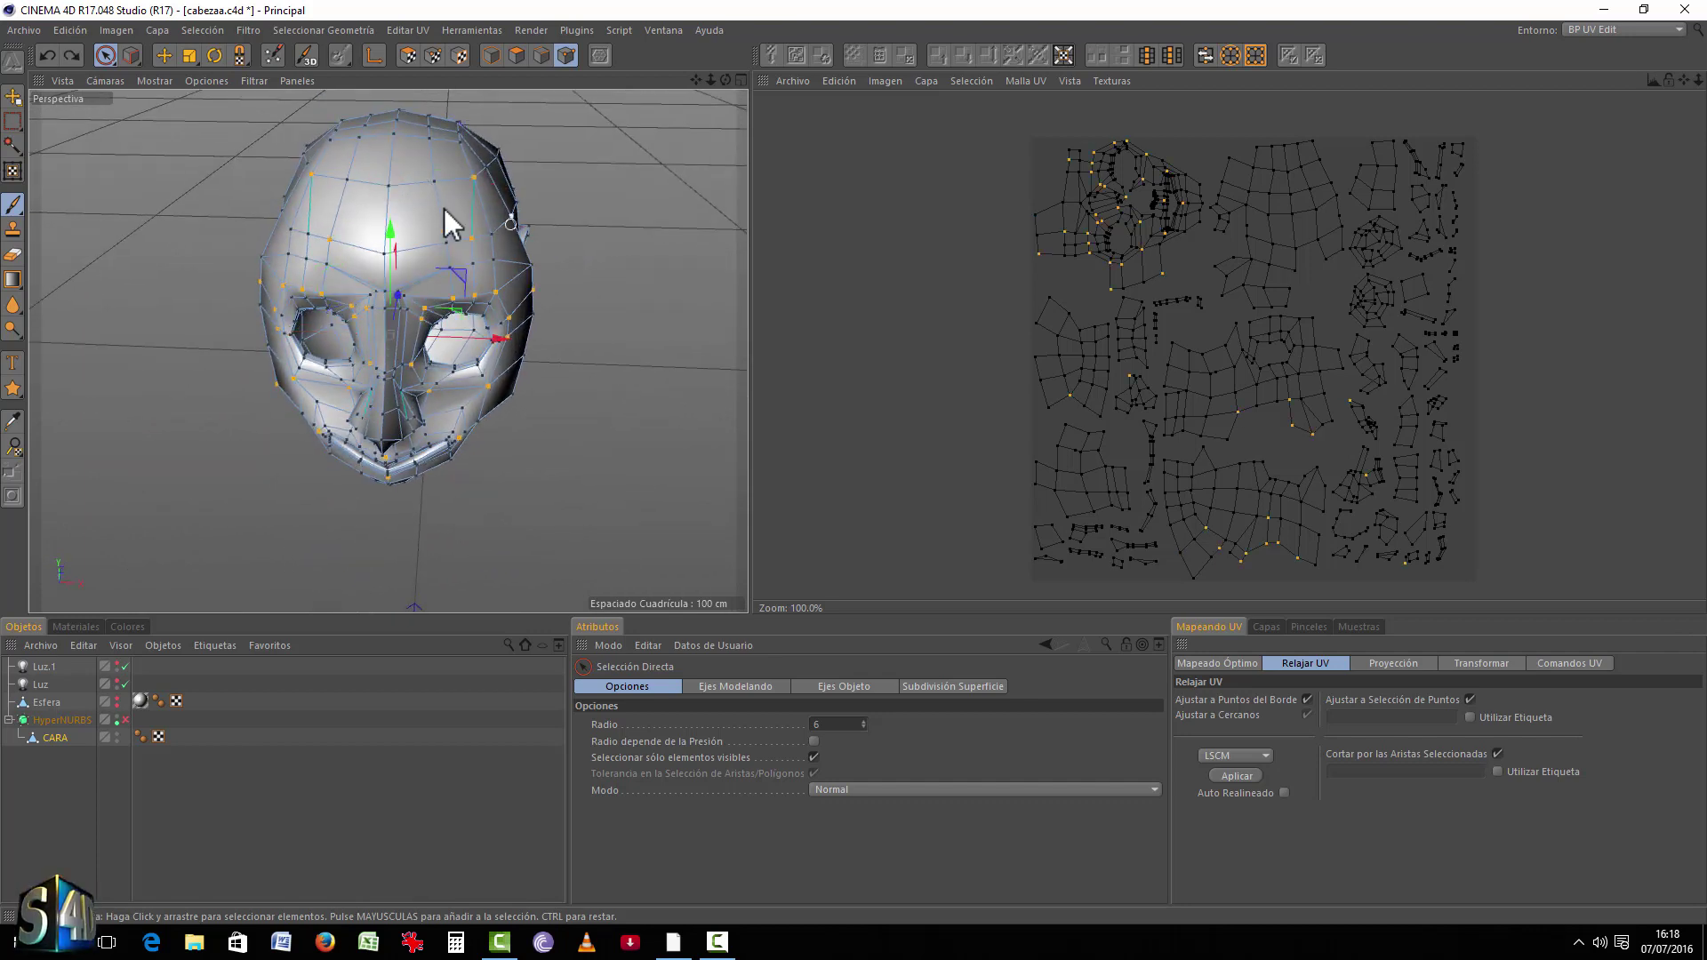
pyautogui.keyDown('shift'); pyautogui.click(389, 184); pyautogui.keyUp('shift')
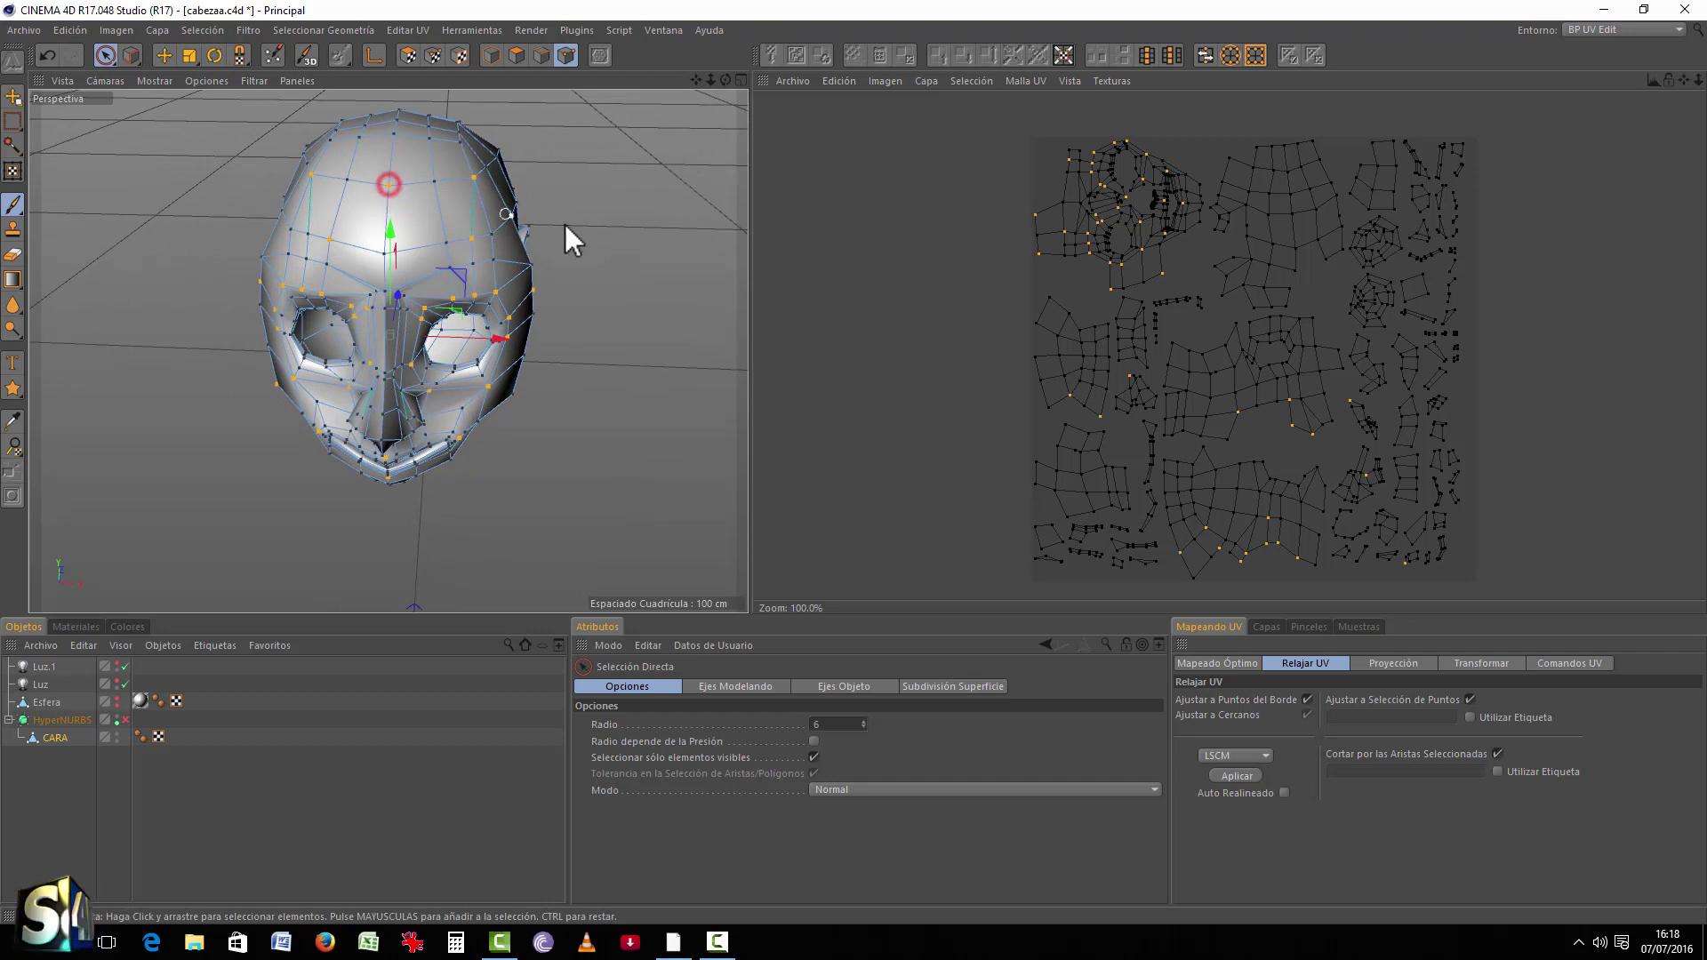
# Step: Examine the selected face points in the perspective, four-view and front layouts
pyautogui.keyDown('alt'); pyautogui.moveTo(595, 232); pyautogui.dragTo(592, 280); pyautogui.keyUp('alt')
pyautogui.middleClick(590, 281)
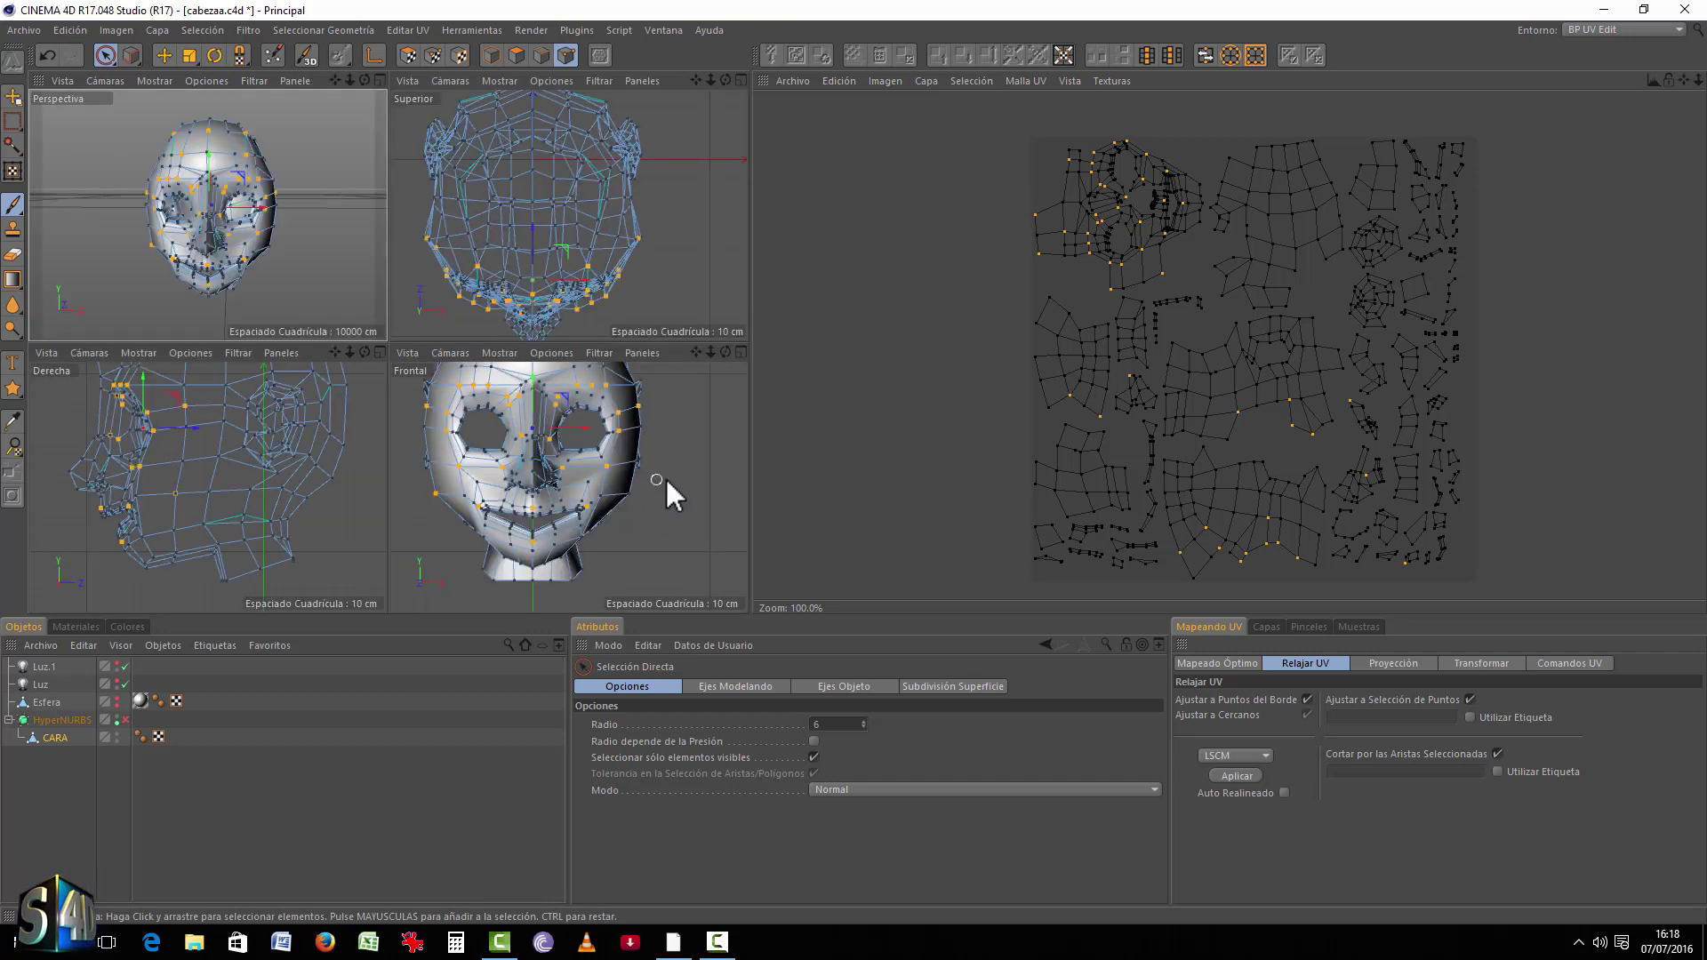
pyautogui.middleClick(665, 477)
pyautogui.scroll(-3, 627, 434)
pyautogui.keyDown('alt'); pyautogui.moveTo(610, 380); pyautogui.dragTo(610, 436, button='middle'); pyautogui.keyUp('alt')
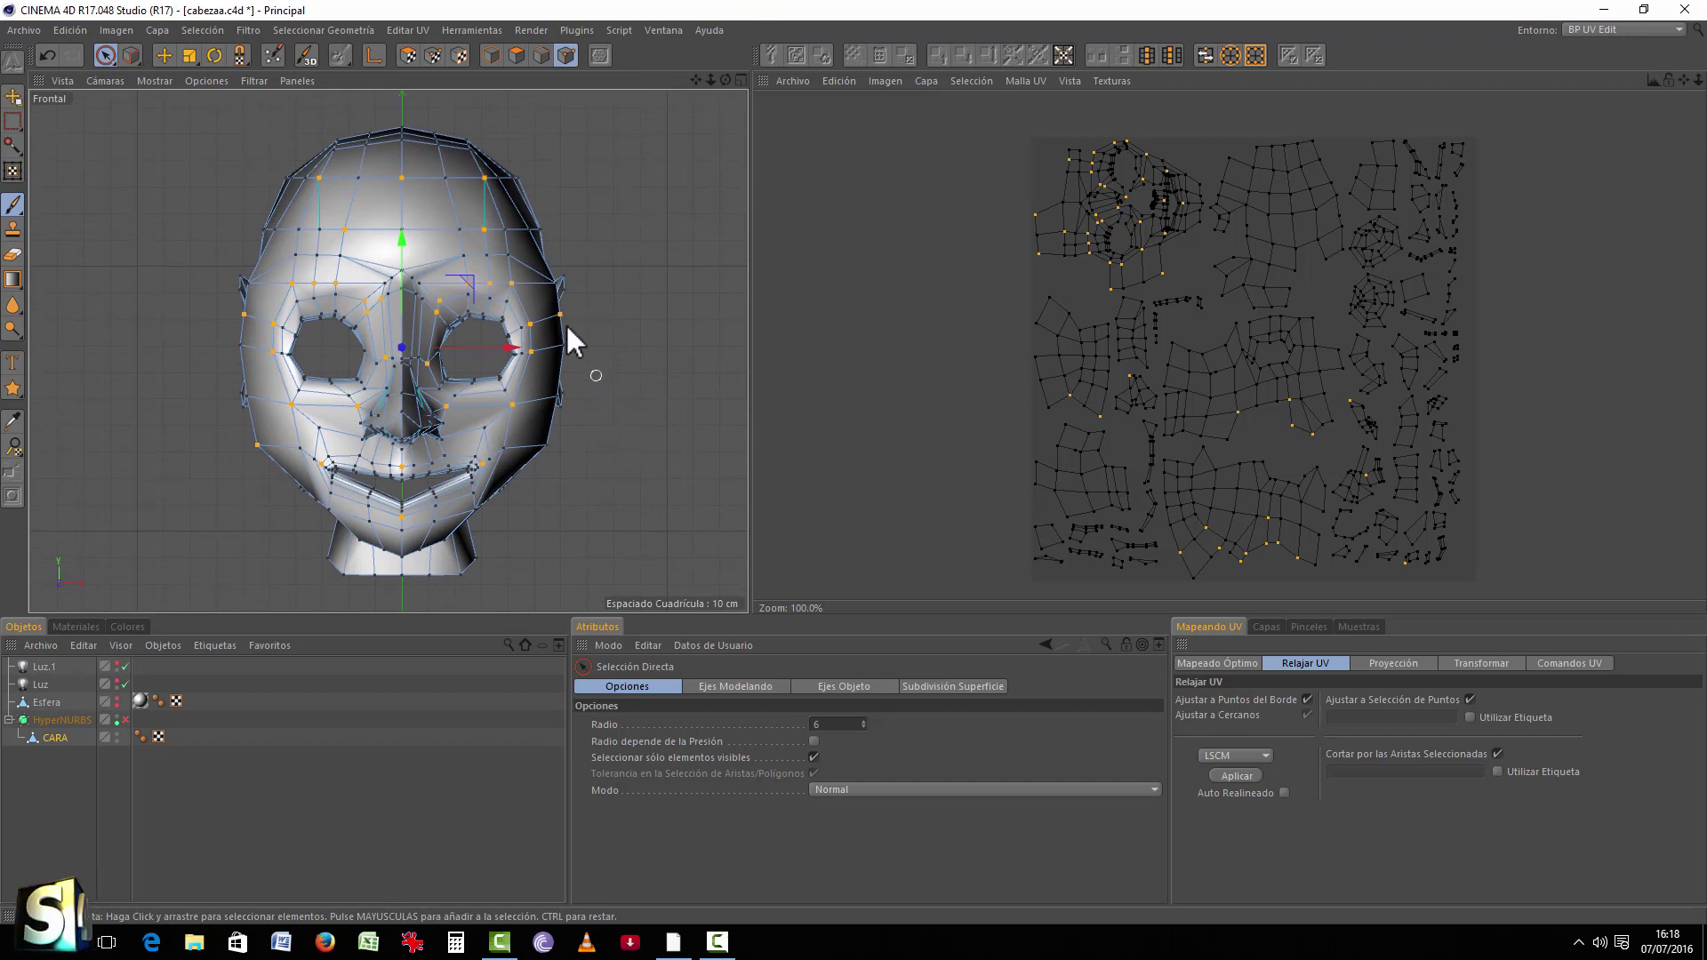
pyautogui.middleClick(678, 373)
pyautogui.middleClick(476, 447)
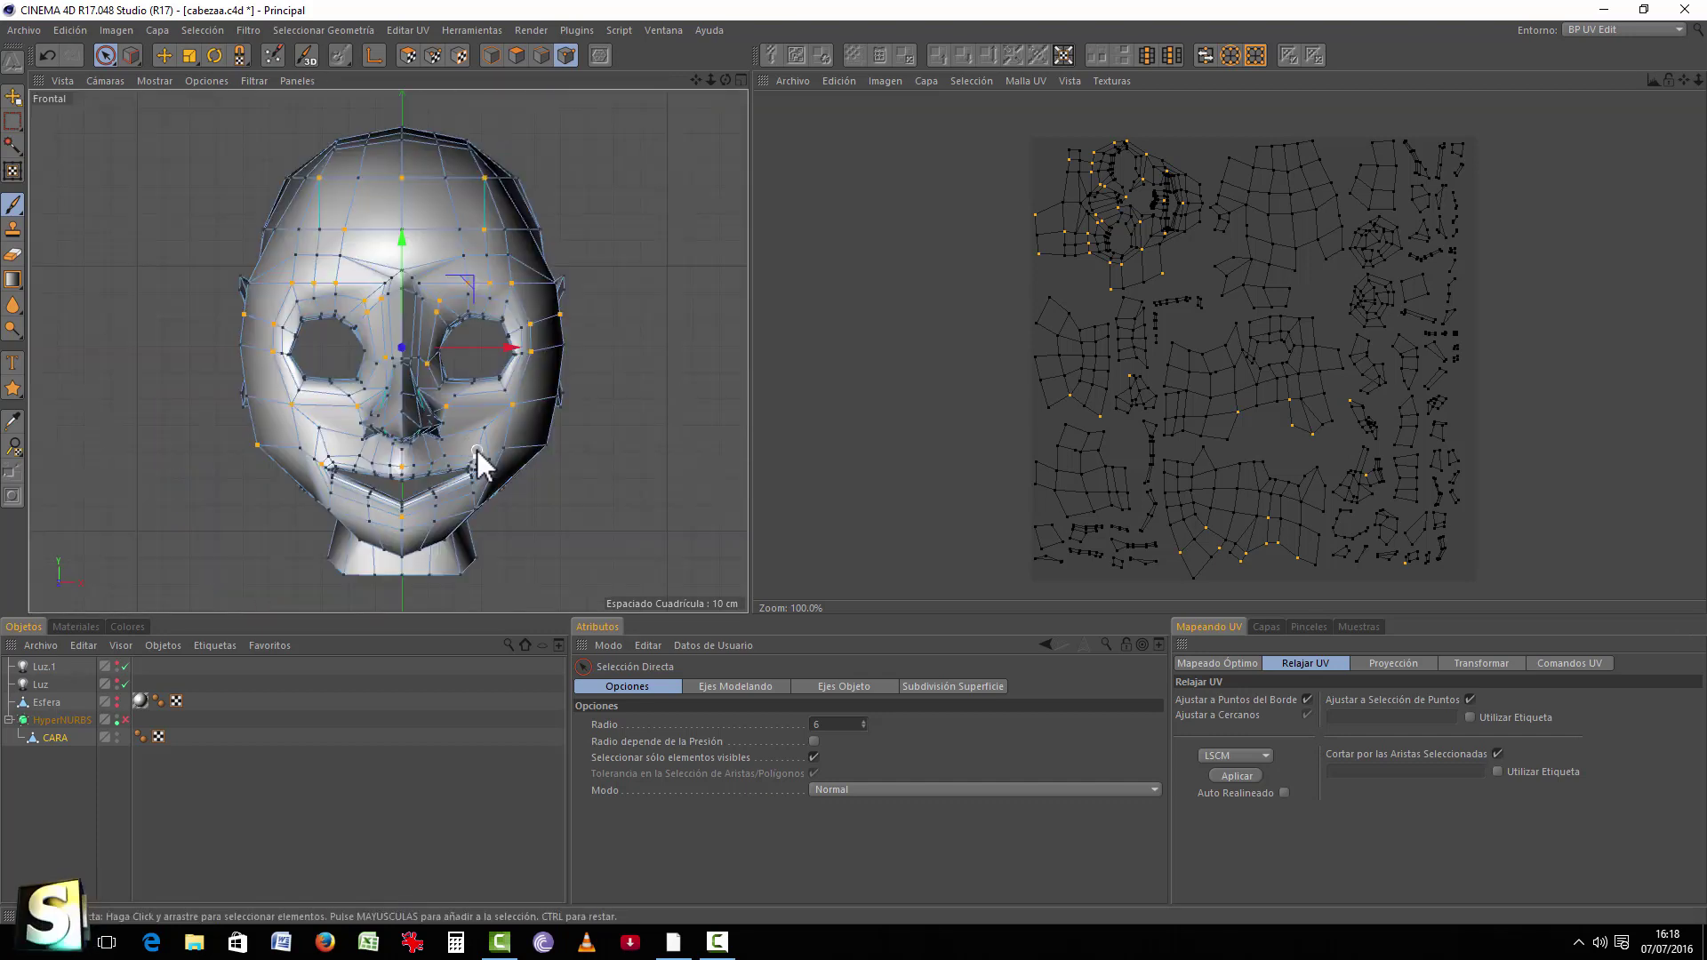
# Step: In UV polygon mode, apply a Frontal projection to the CARA head mesh using the front view
pyautogui.click(1403, 665)
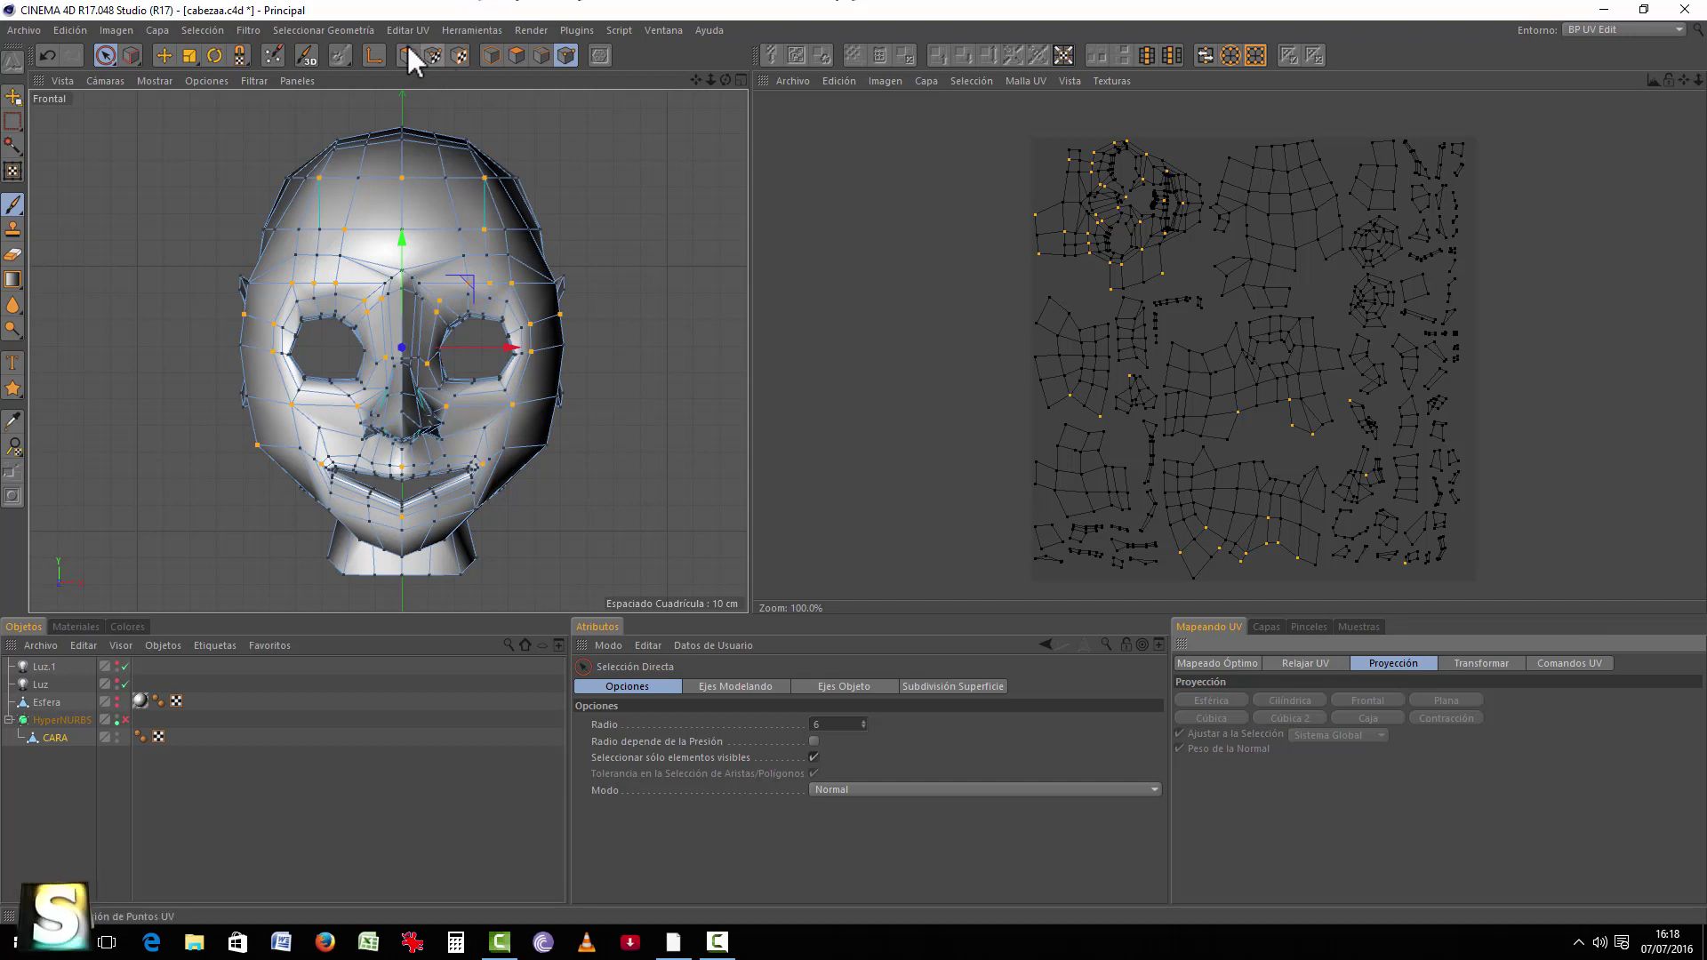
pyautogui.click(460, 56)
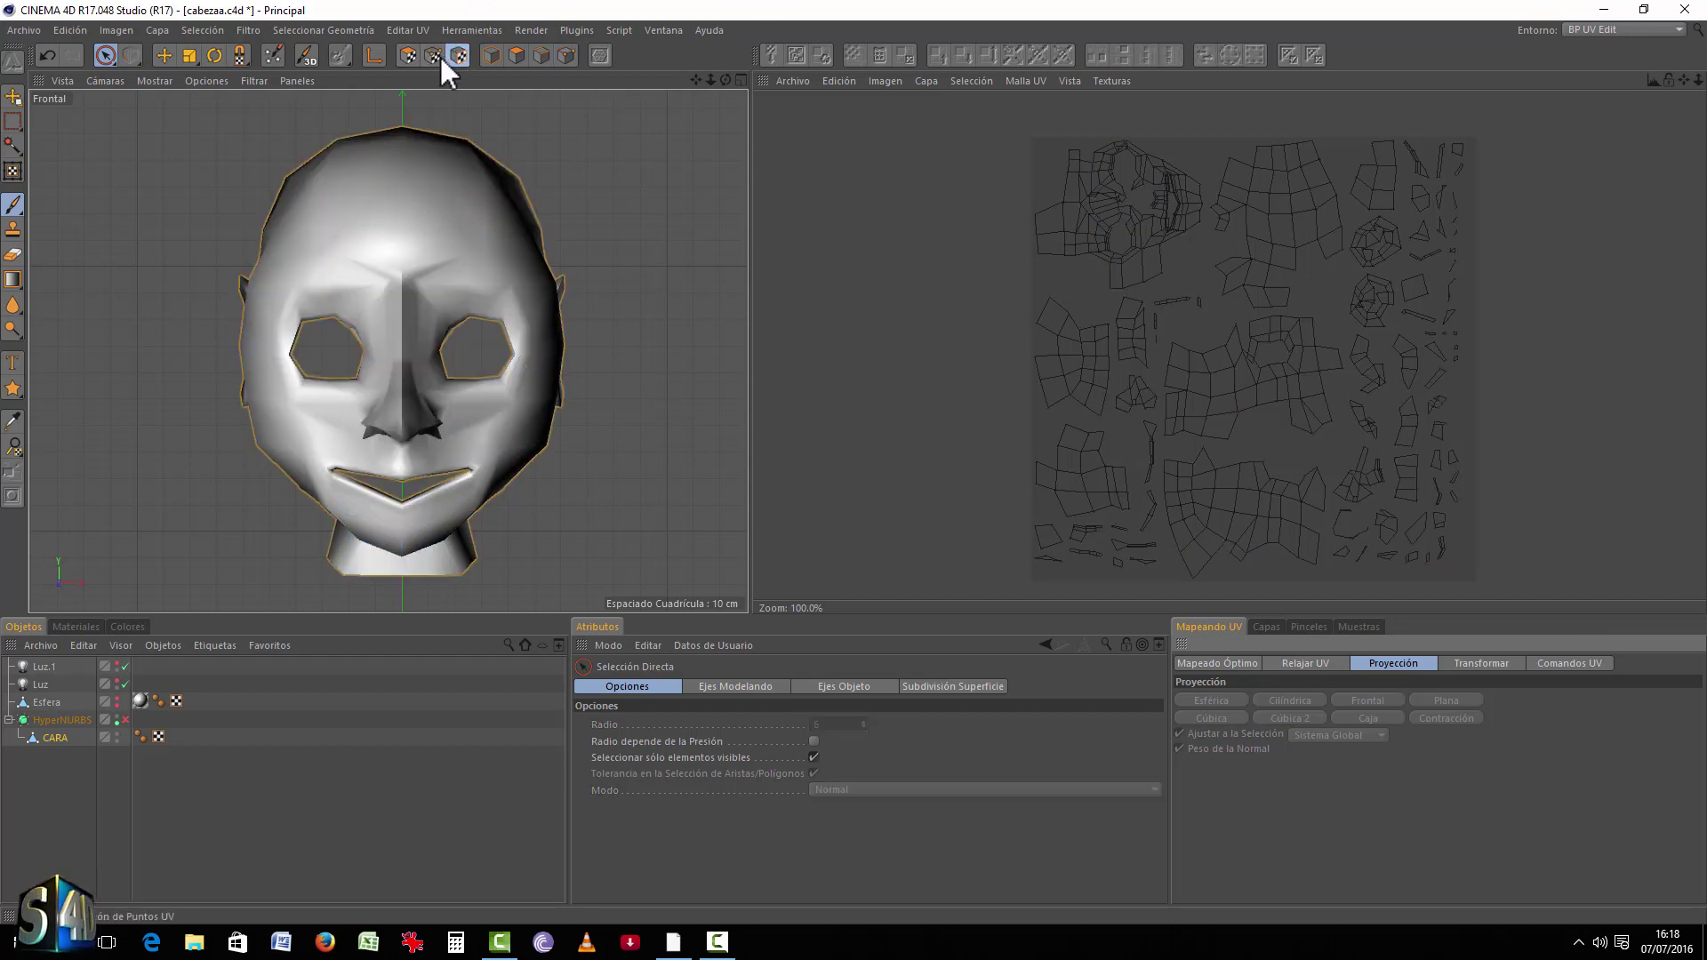
pyautogui.click(411, 55)
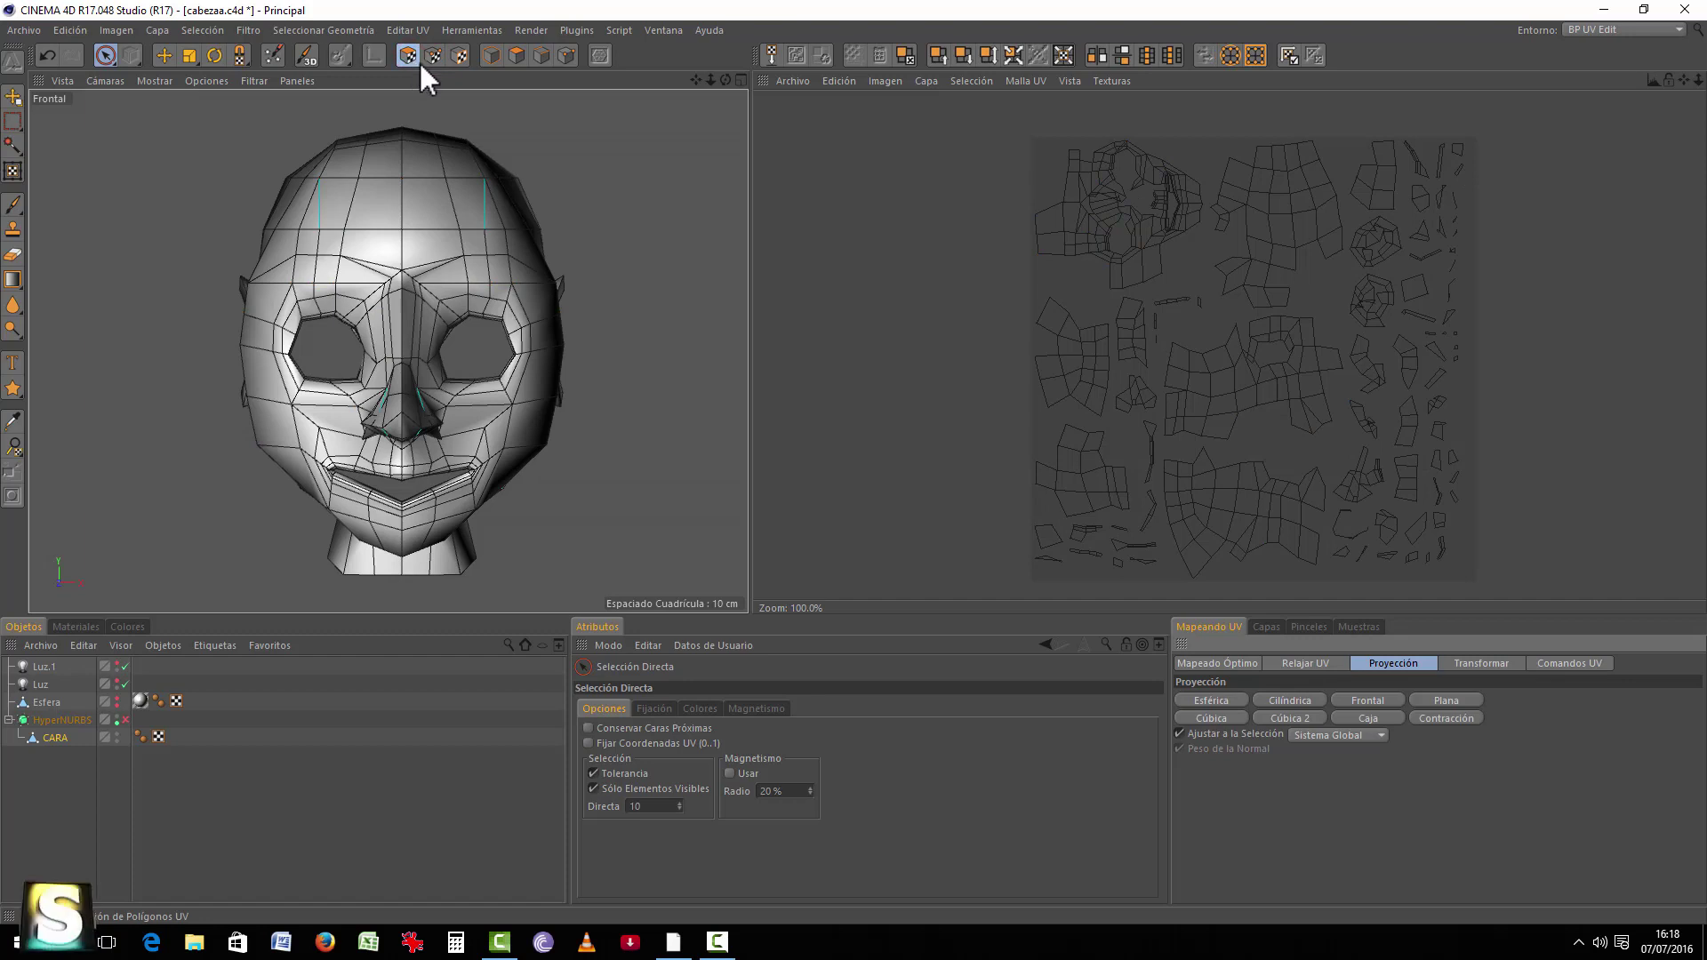
pyautogui.click(432, 55)
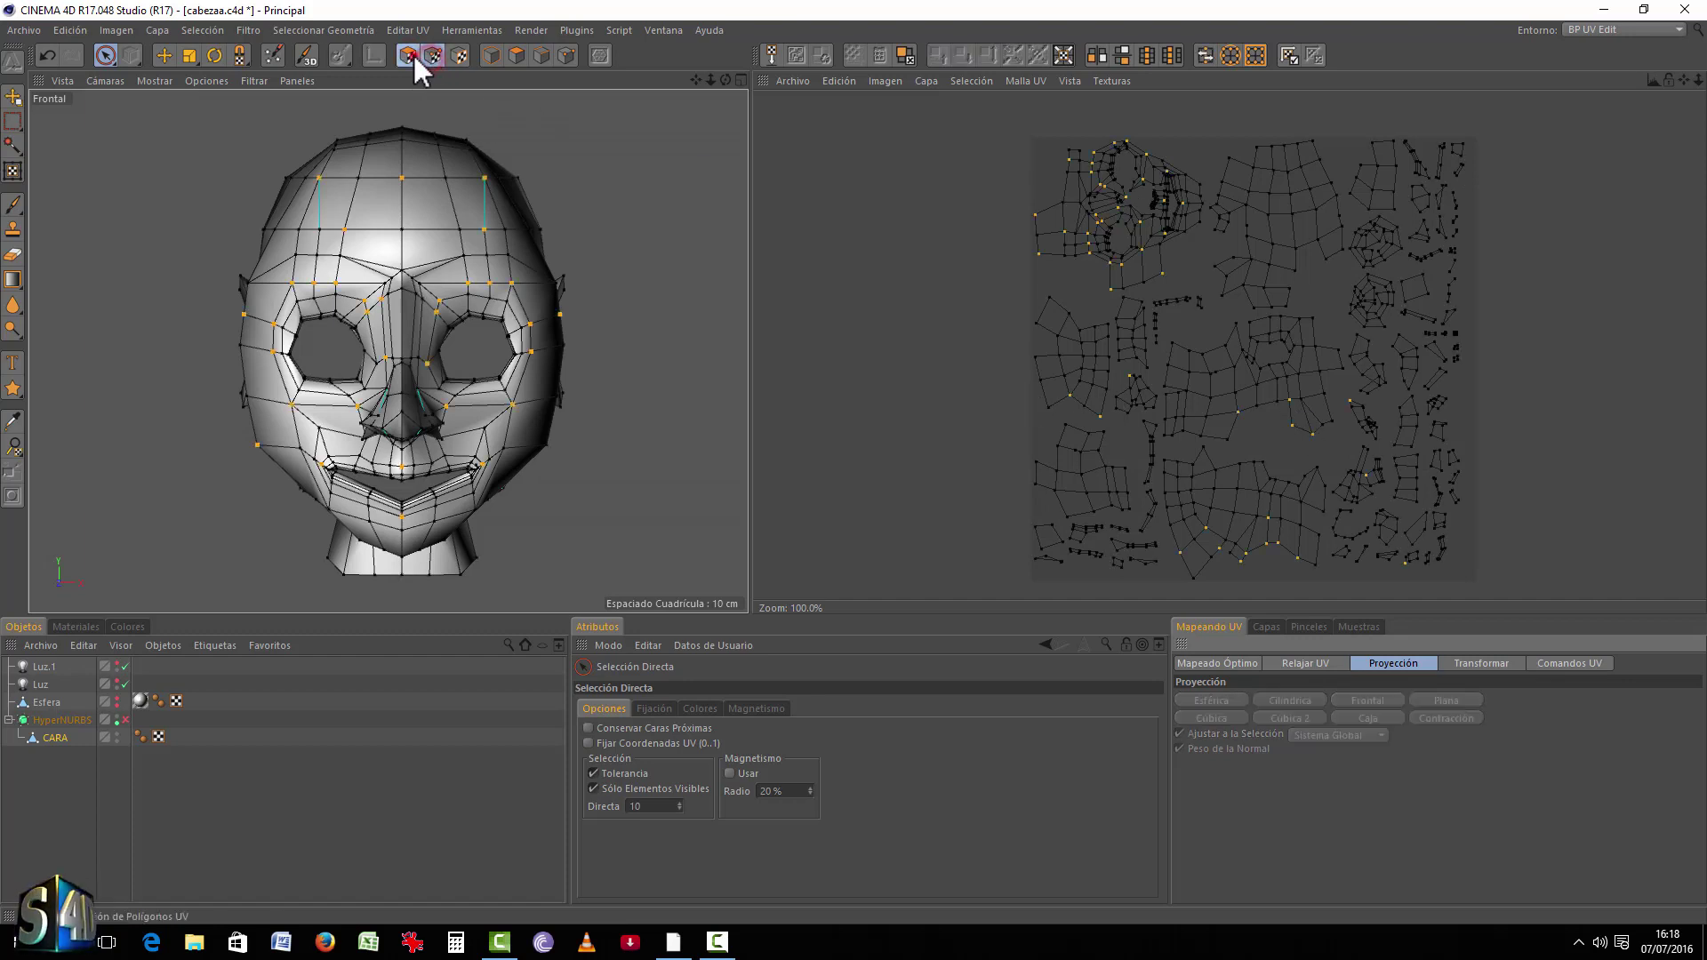
pyautogui.click(411, 55)
pyautogui.click(433, 55)
pyautogui.click(457, 55)
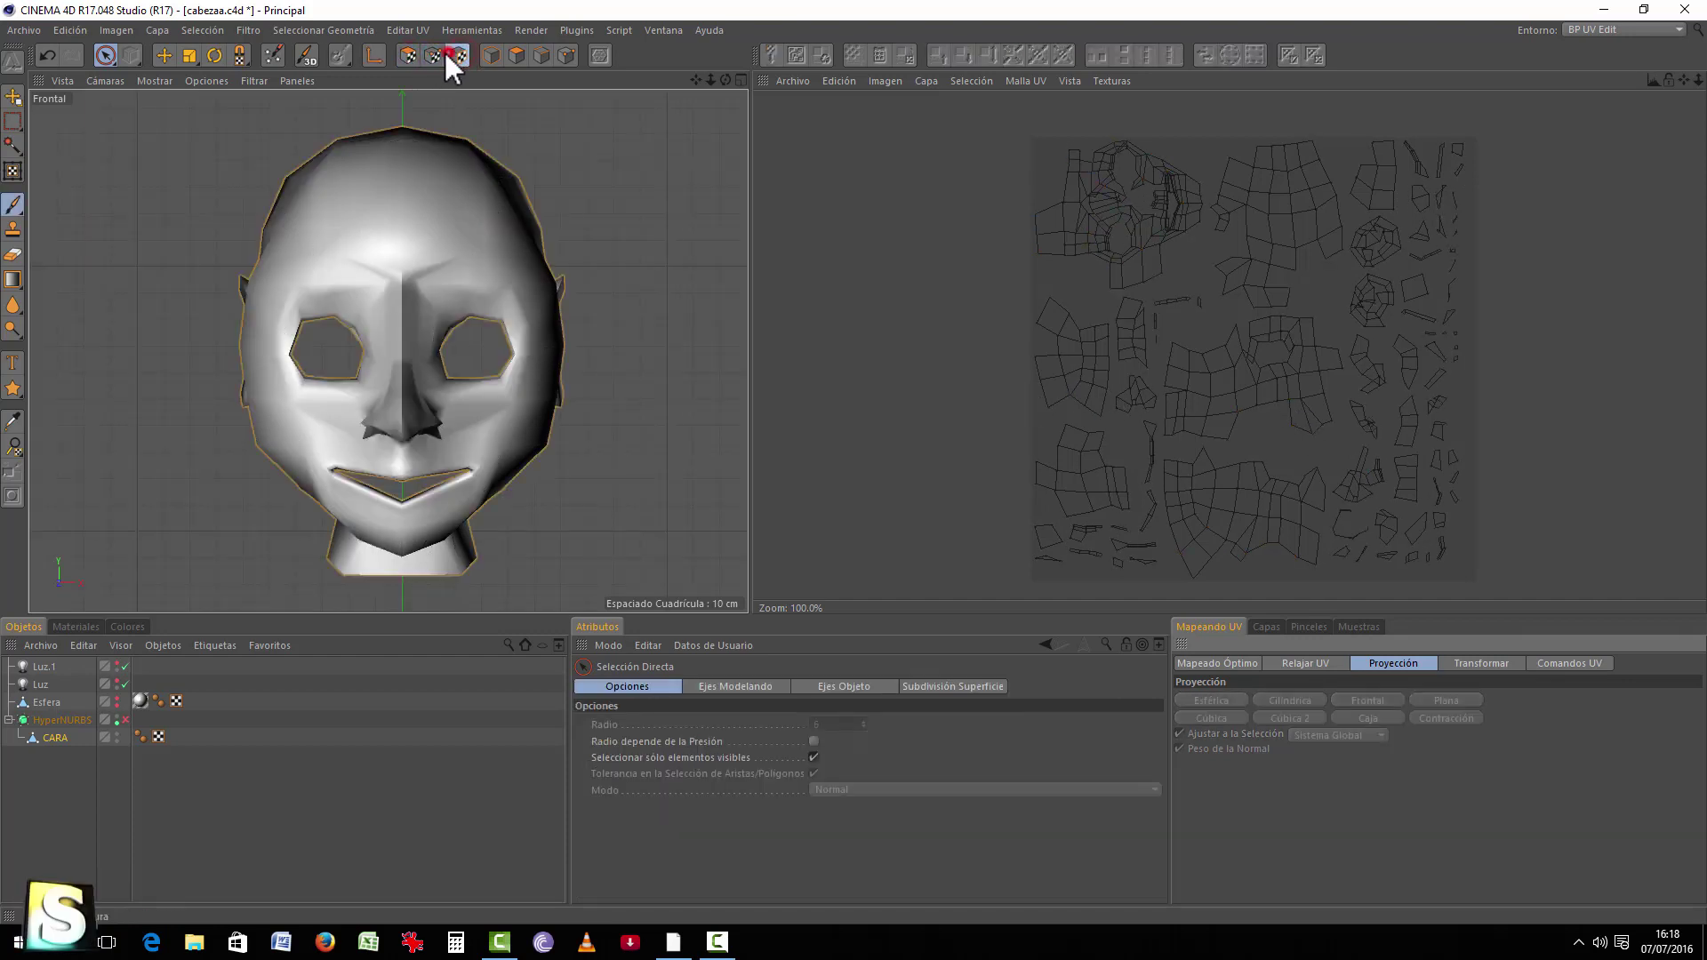
pyautogui.click(413, 51)
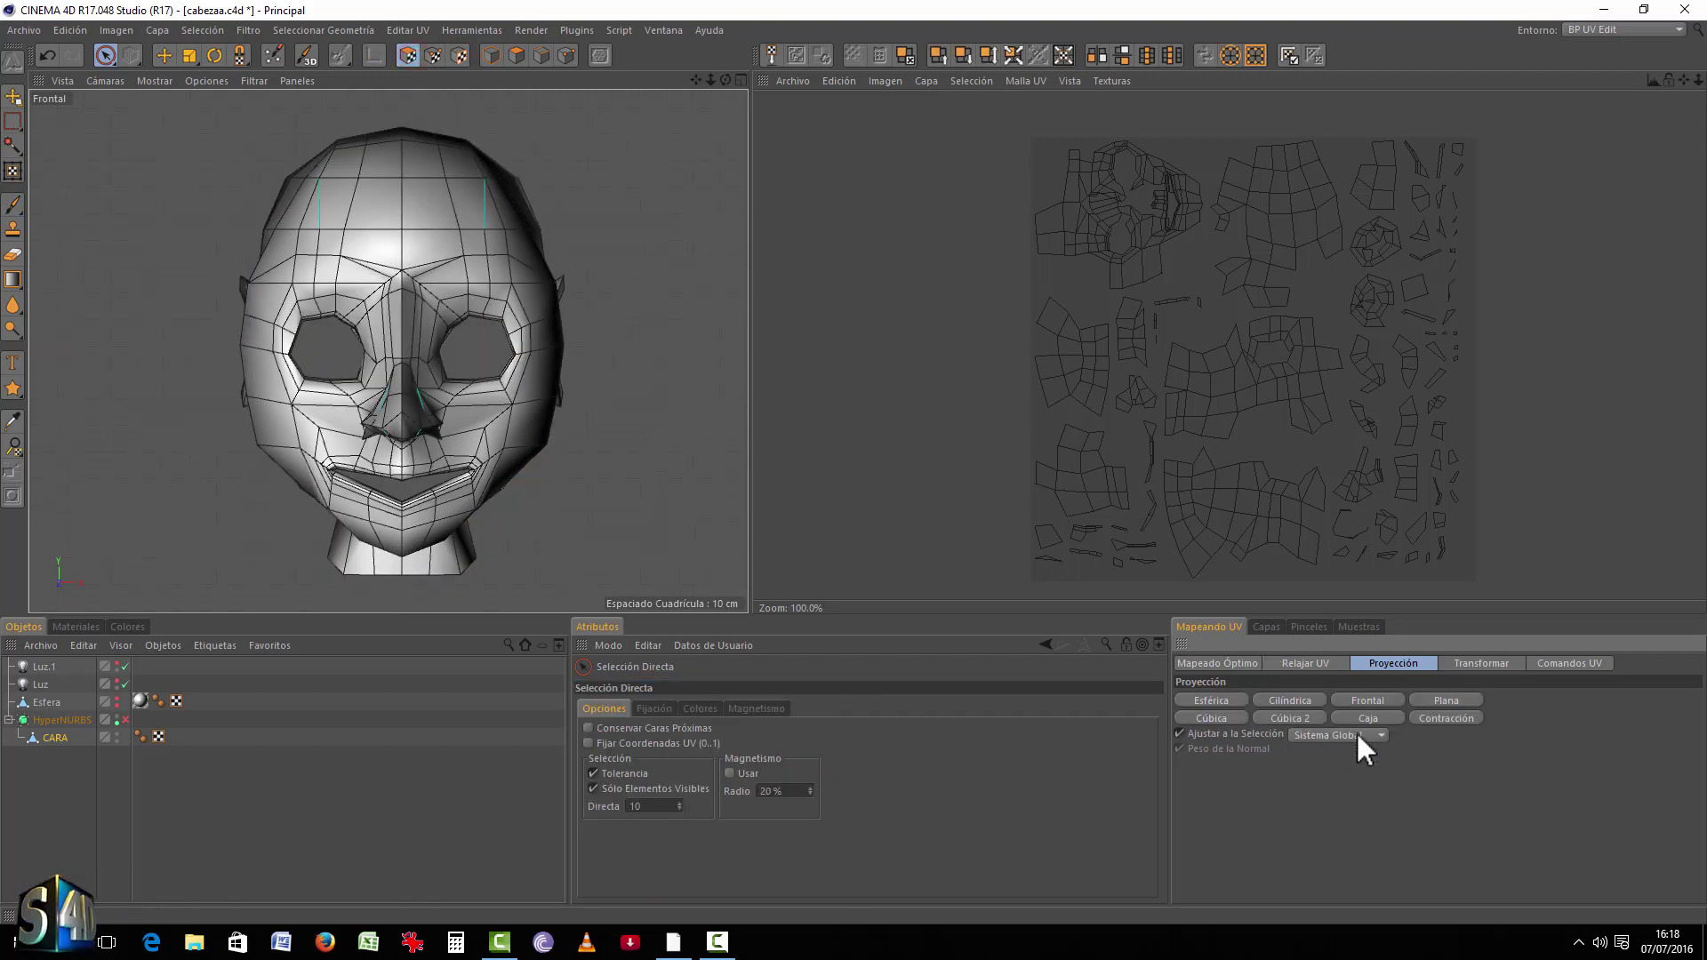
pyautogui.middleClick(391, 351)
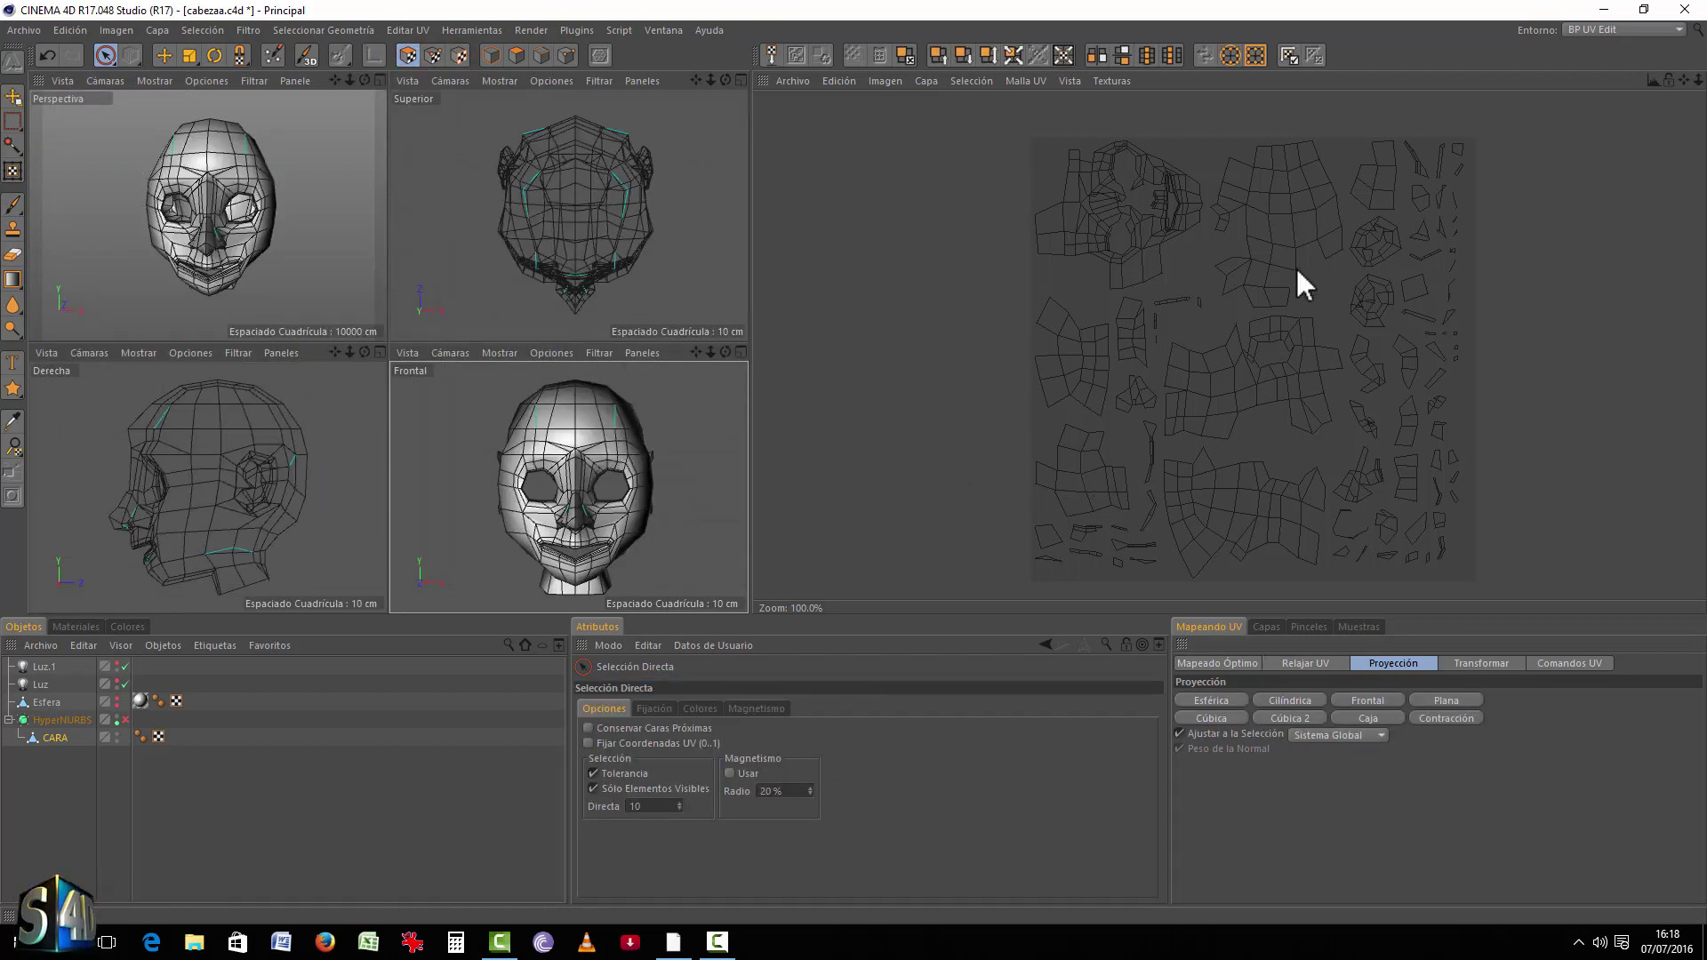
pyautogui.middleClick(646, 516)
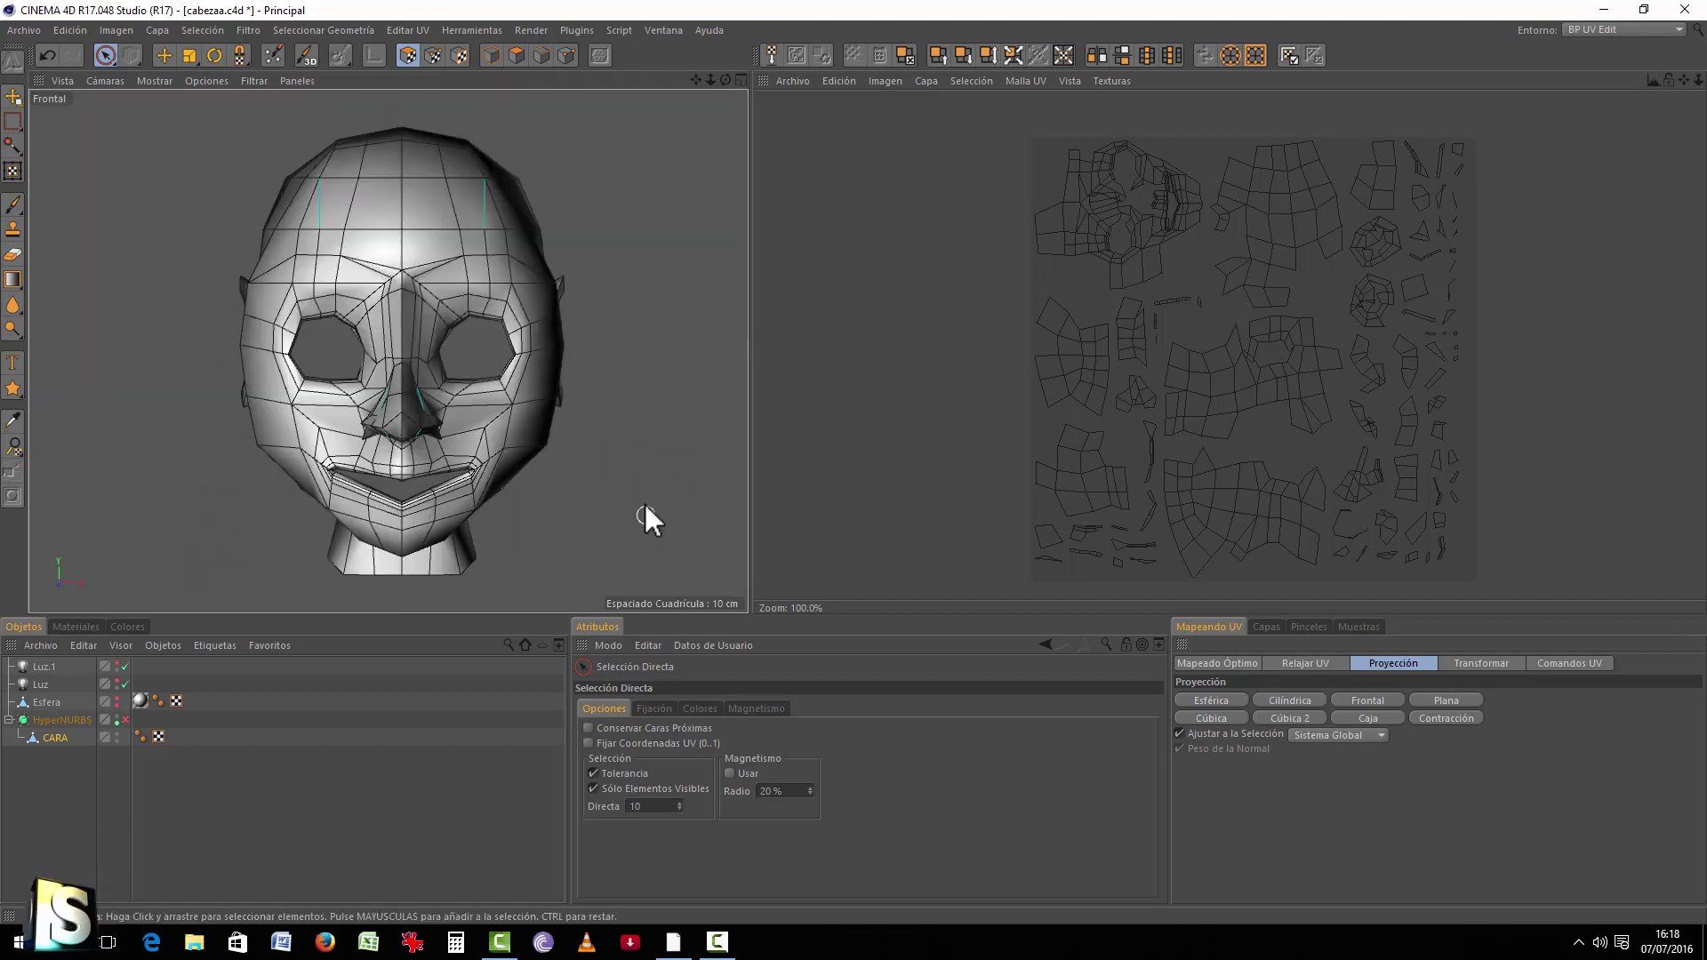
pyautogui.click(1374, 701)
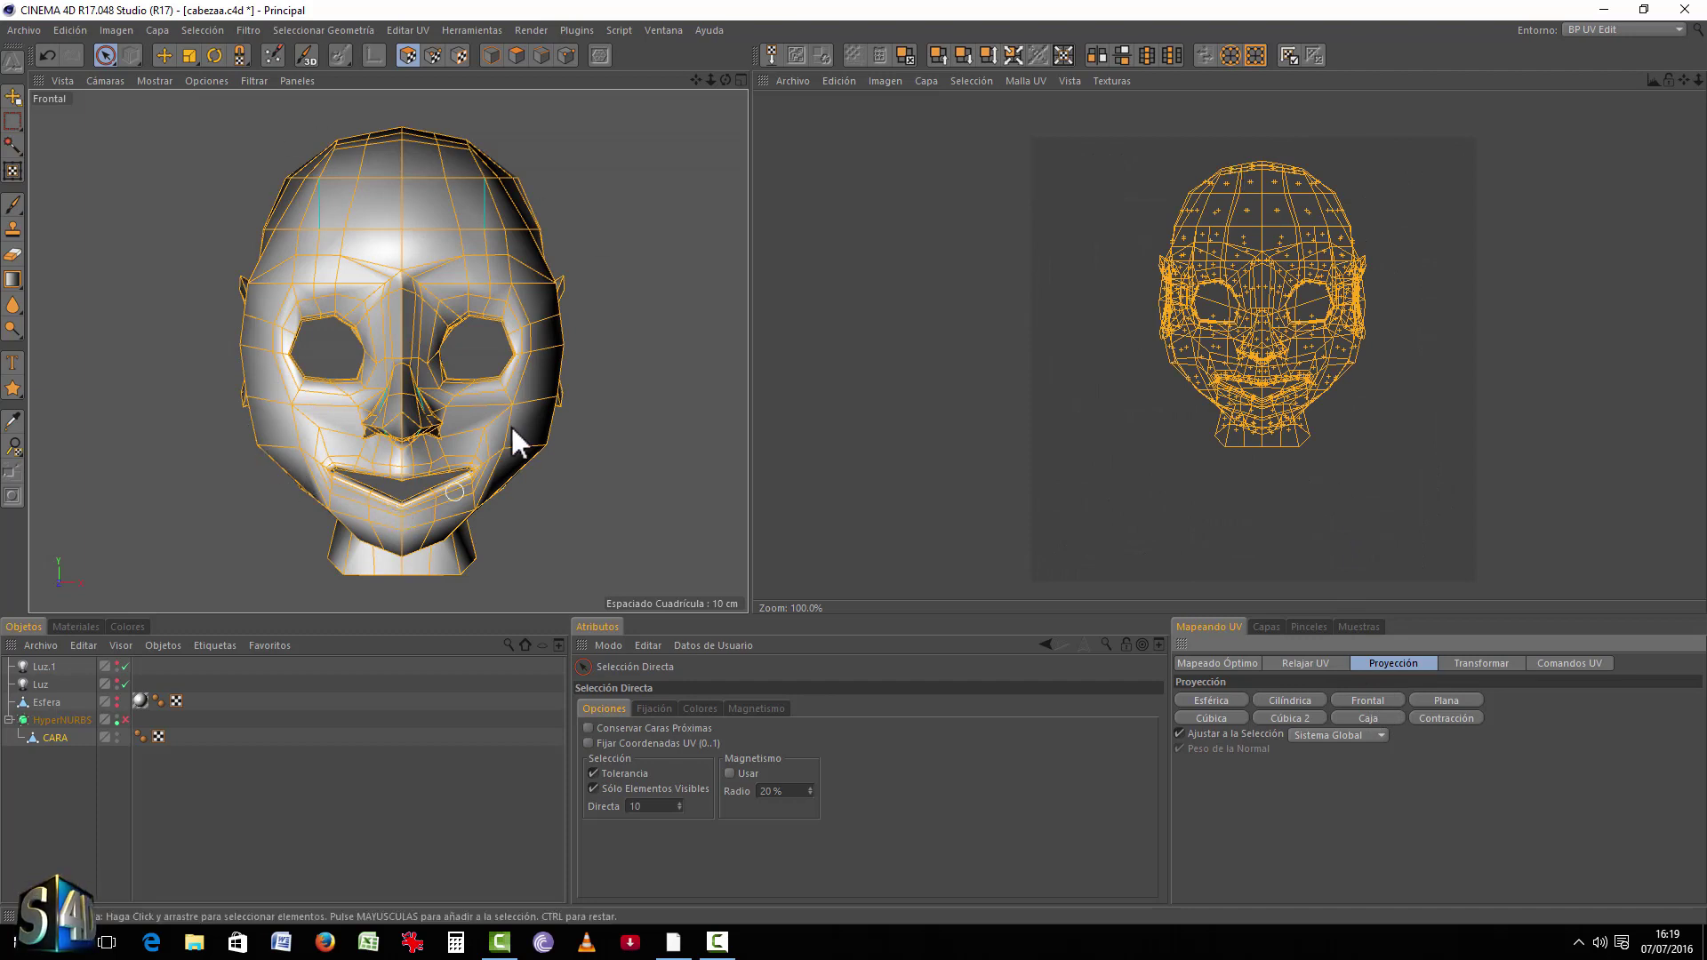
# Step: Move the projected head UVs down to about the middle of the UV canvas
pyautogui.rightClick(1238, 327)
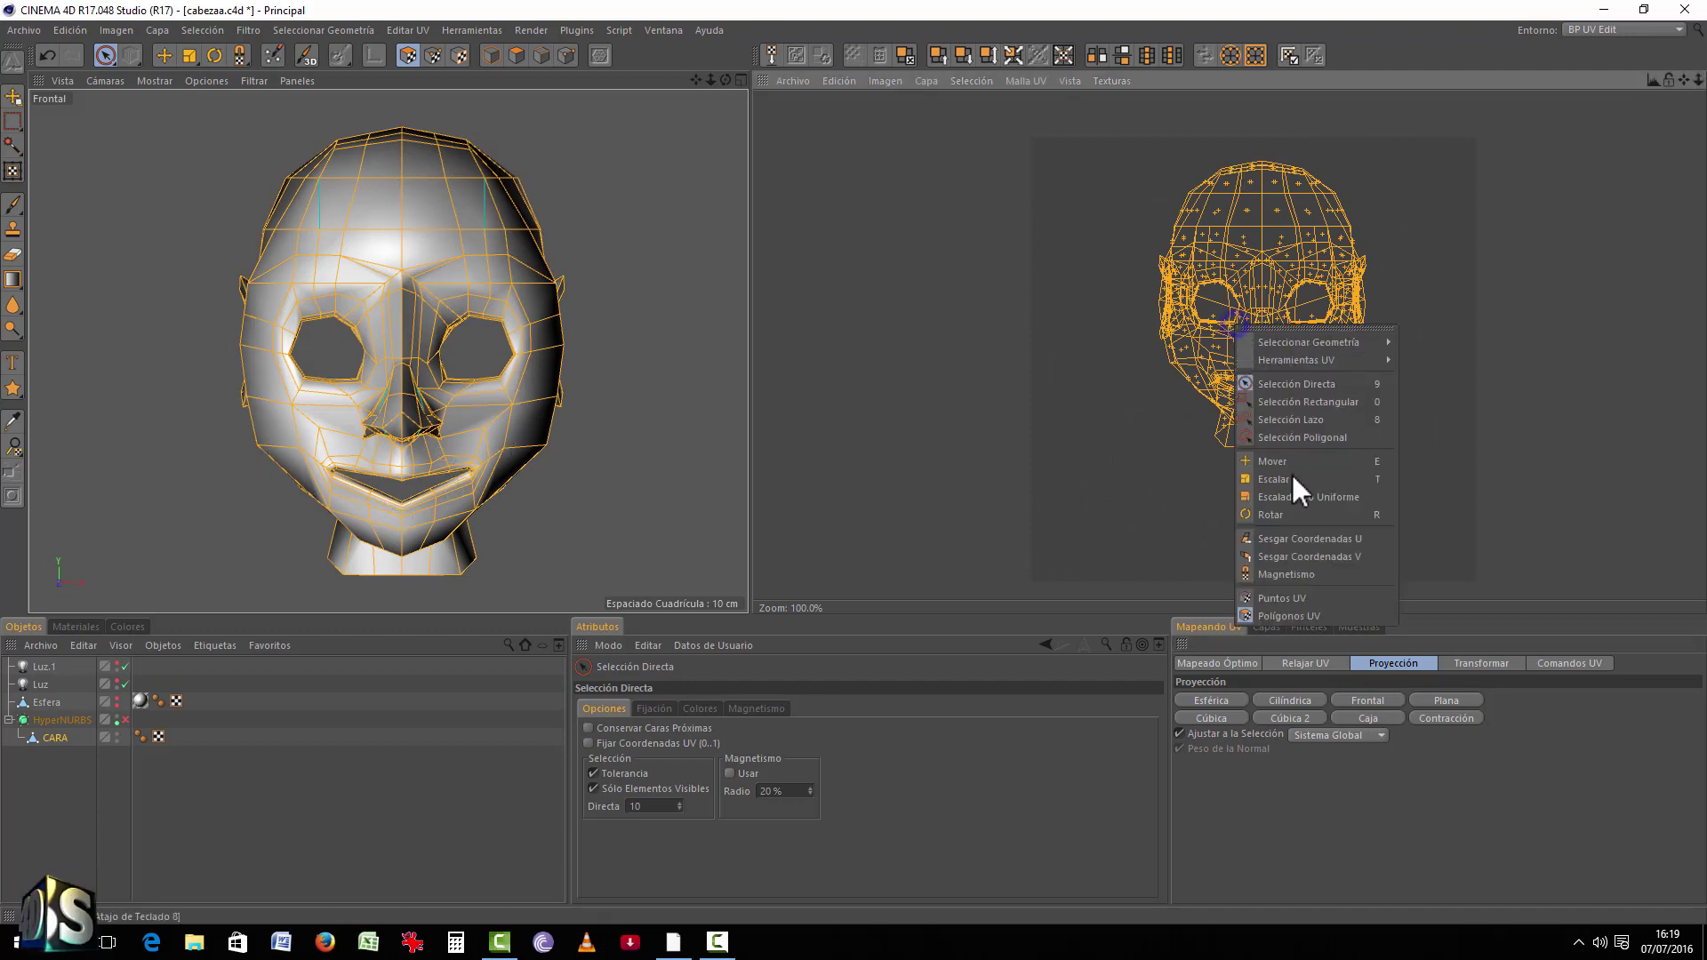
pyautogui.click(1284, 463)
pyautogui.moveTo(1277, 483); pyautogui.dragTo(1271, 531)
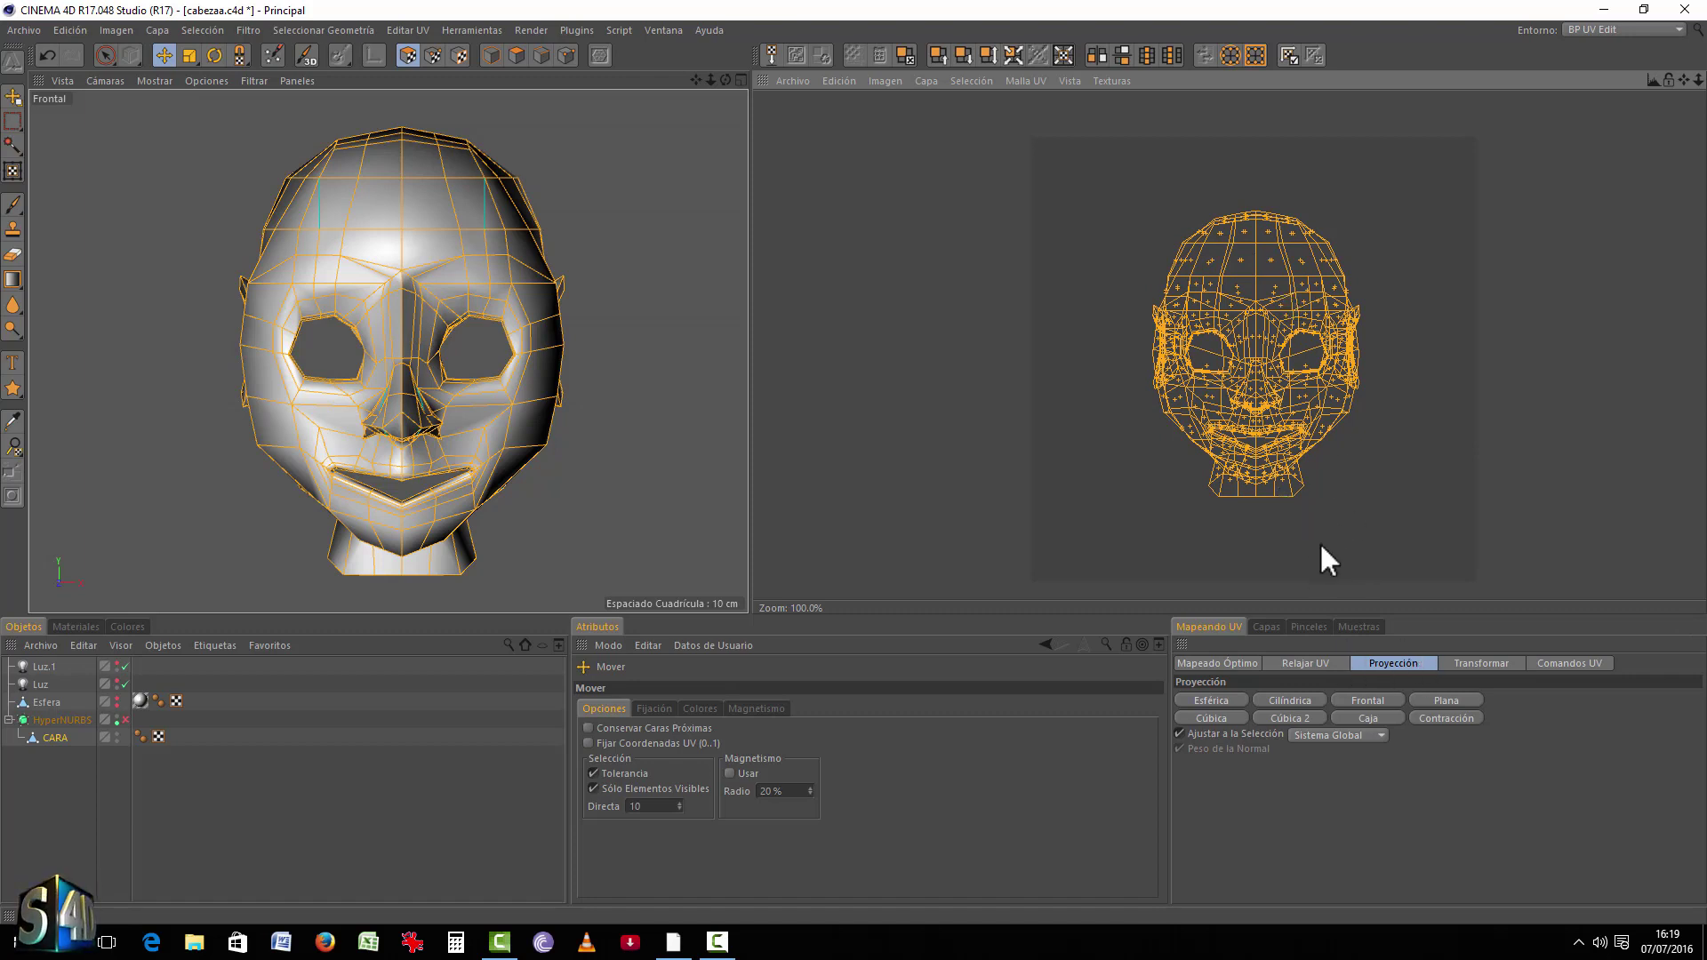
# Step: Relax the head UVs with LSCM, turning off Ajustar a Puntos del Borde and keeping the point-selection pins and selected-edge cuts
pyautogui.click(1306, 663)
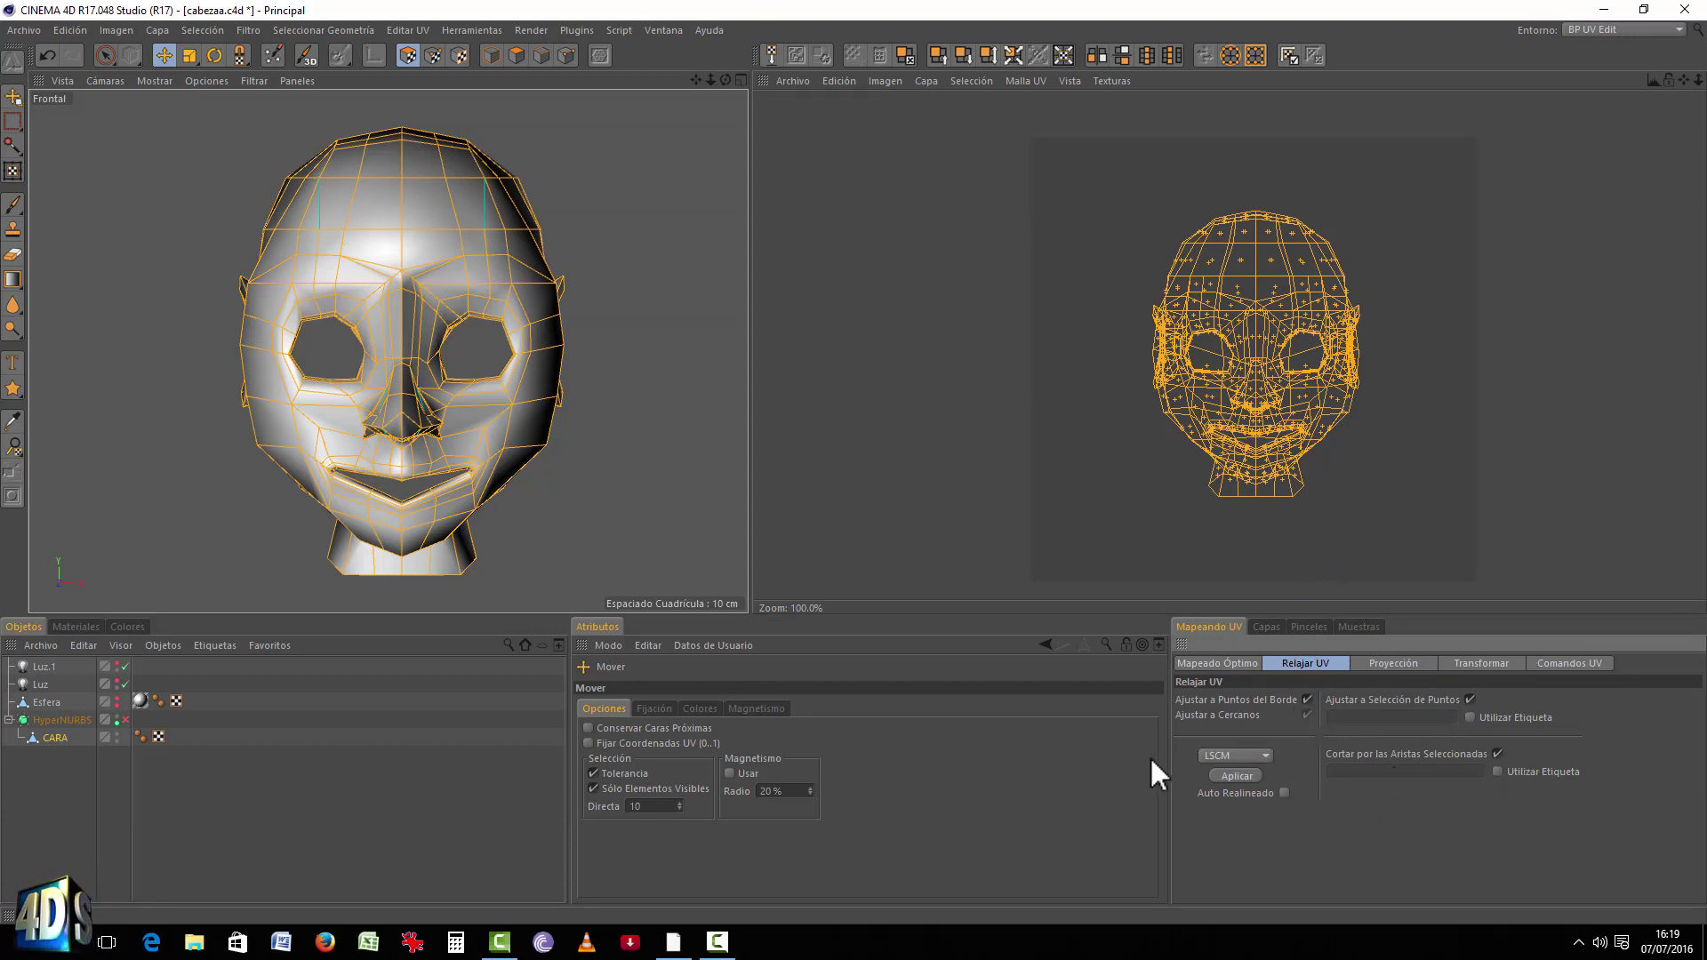
pyautogui.click(1237, 775)
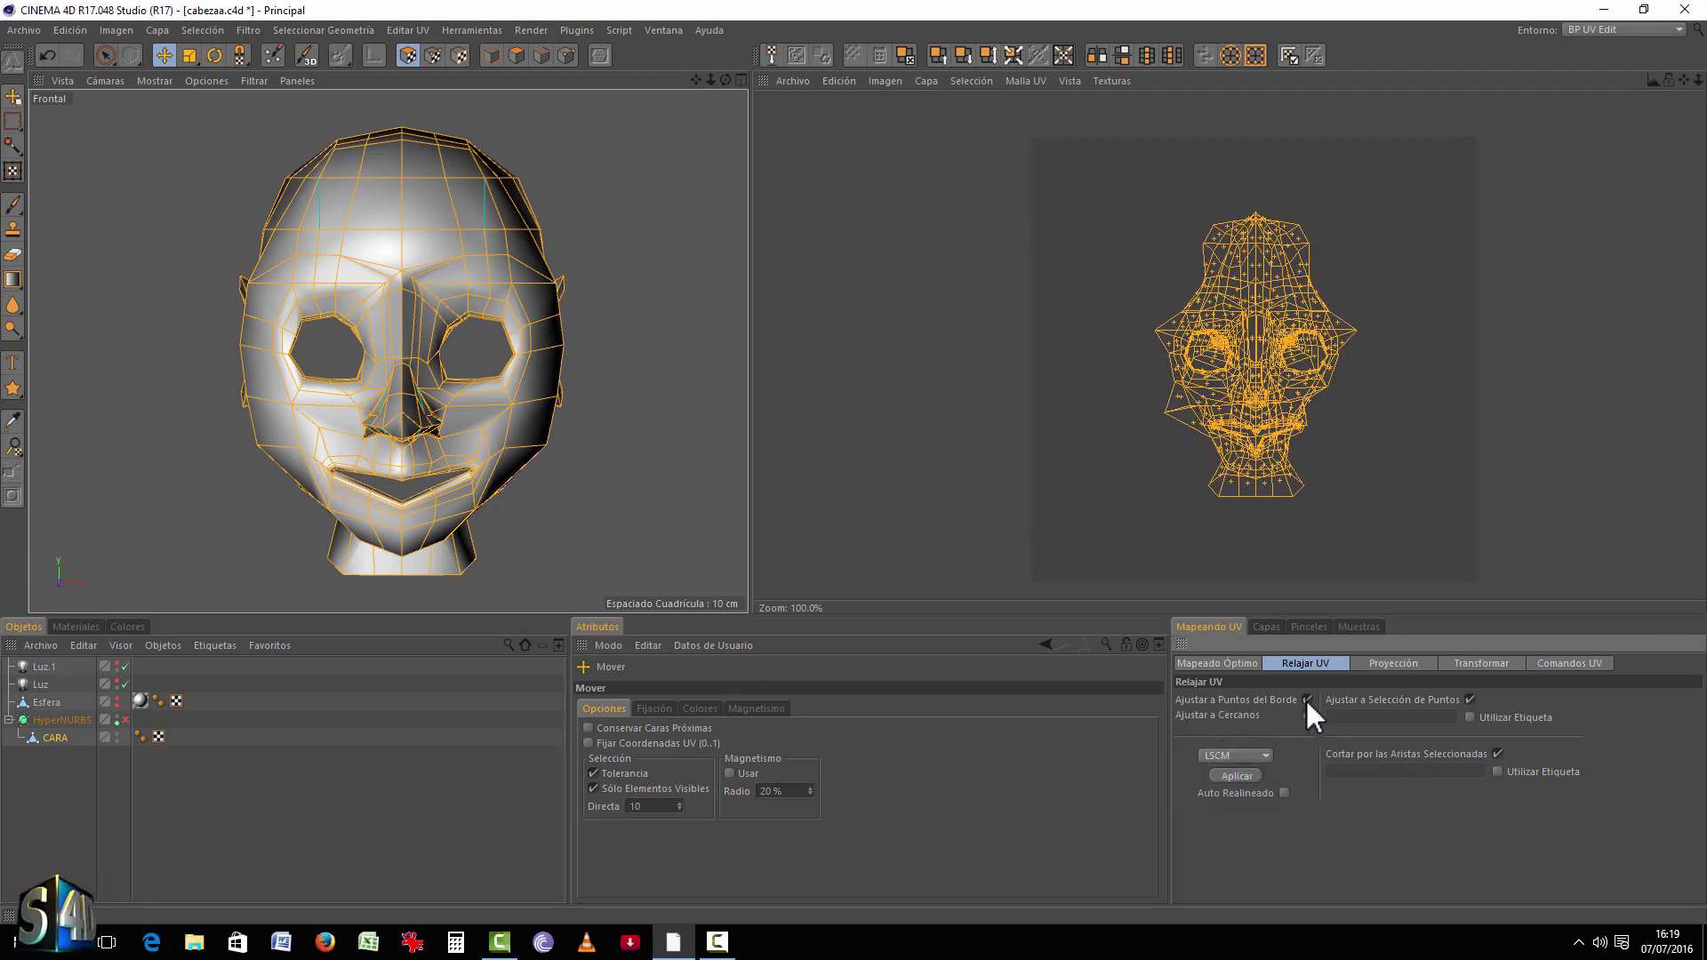
pyautogui.click(1237, 775)
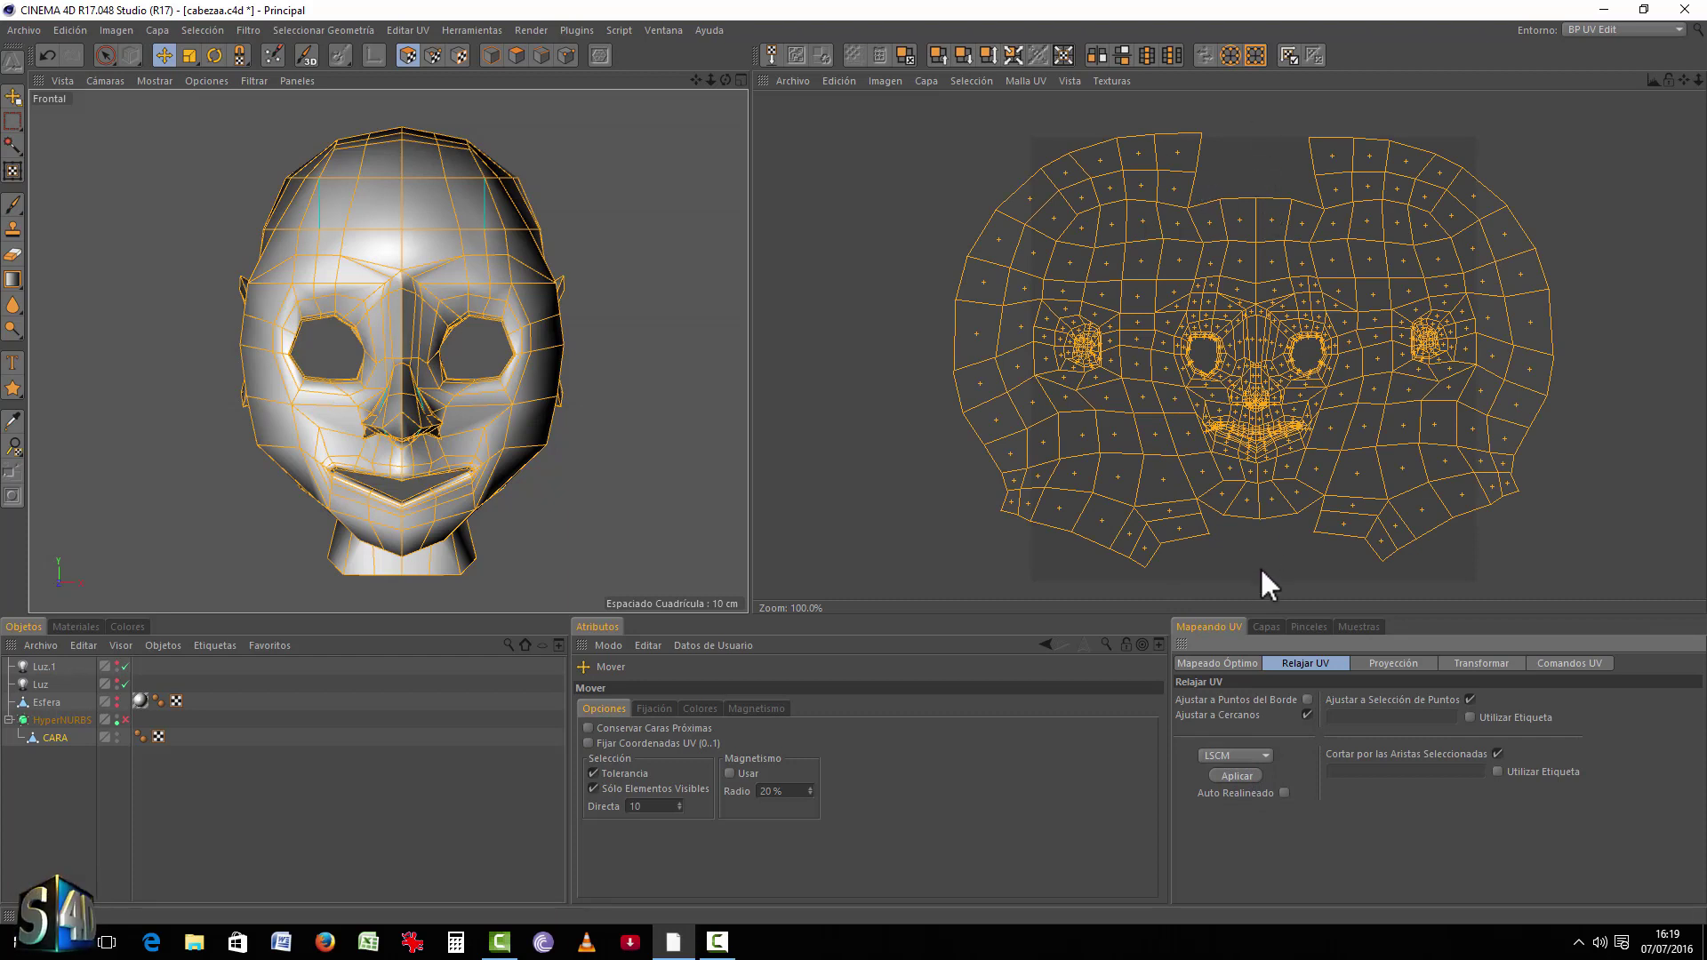
# Step: Examine the selected neck and back-of-head seam edges in the perspective view against the relaxed UV map
pyautogui.middleClick(610, 354)
pyautogui.middleClick(296, 253)
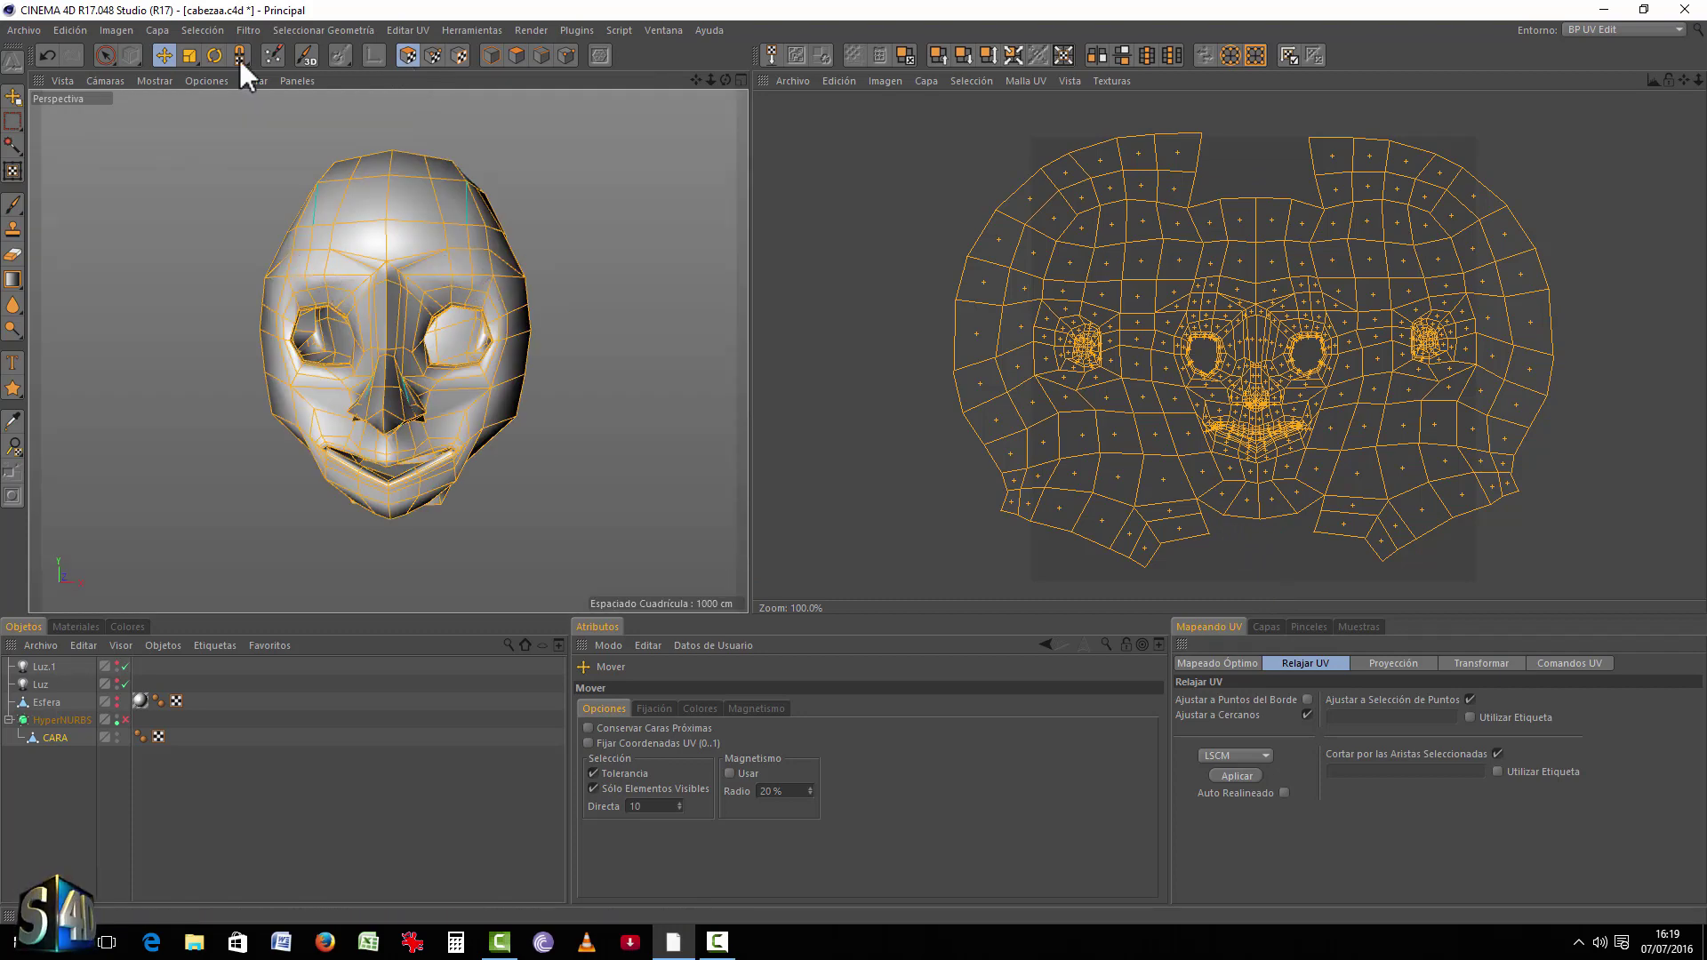
pyautogui.click(541, 55)
pyautogui.keyDown('alt'); pyautogui.moveTo(546, 211); pyautogui.dragTo(372, 352); pyautogui.keyUp('alt')
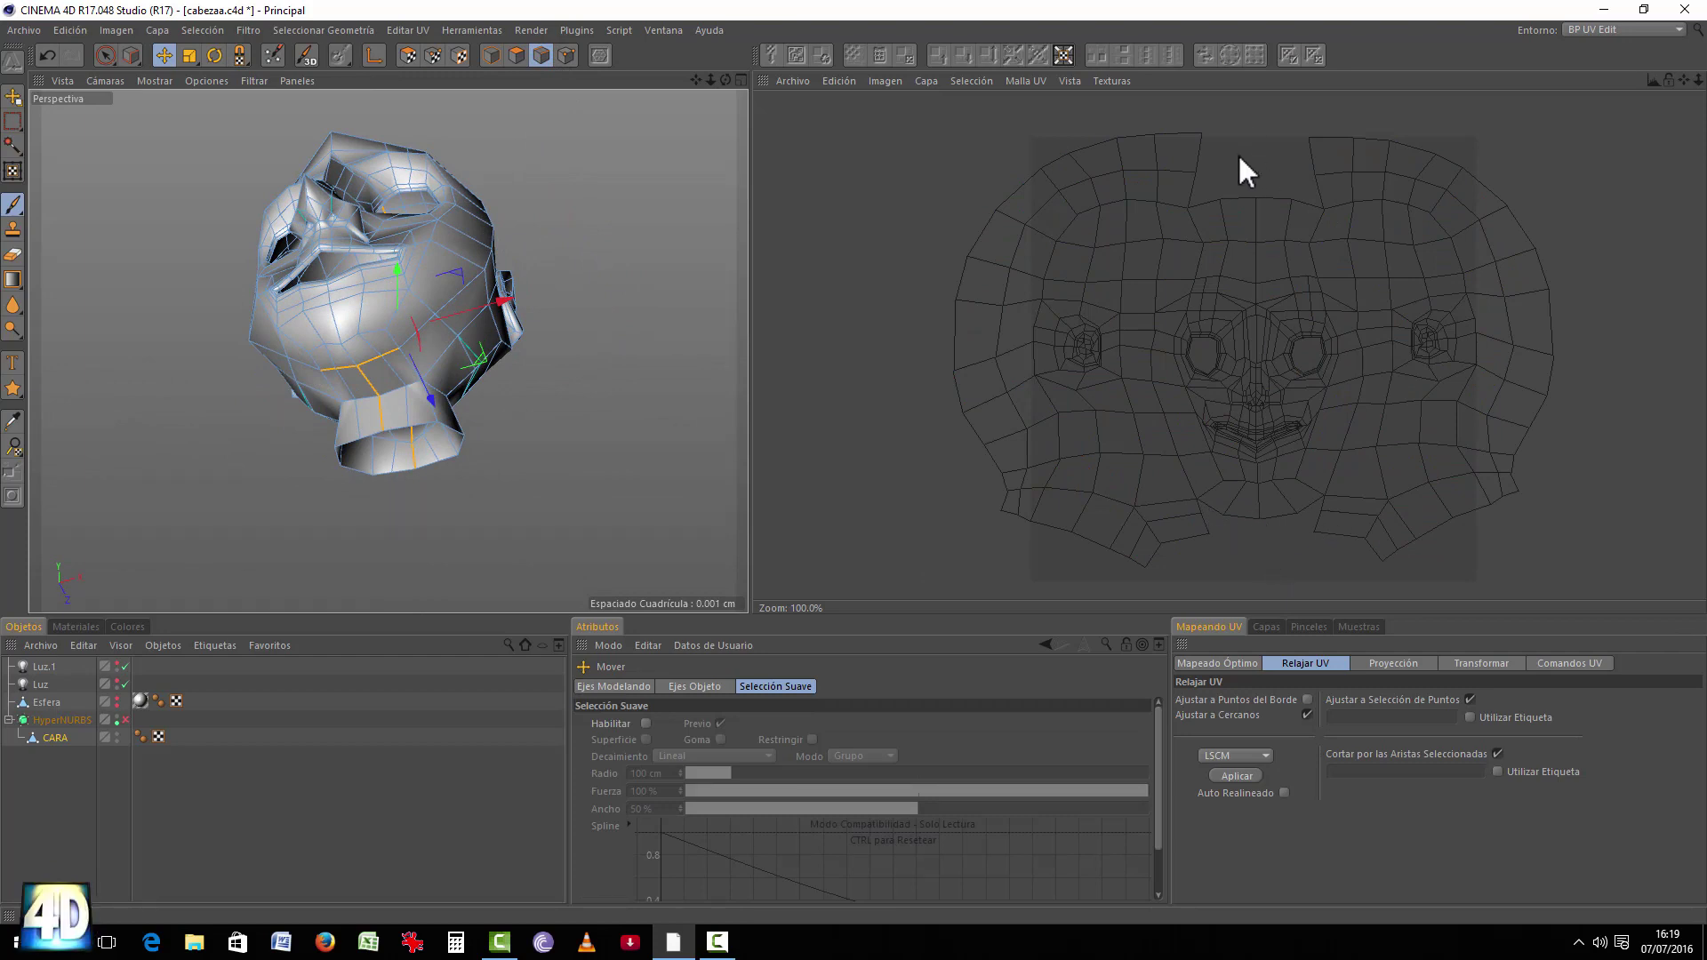
pyautogui.scroll(6, 1261, 398)
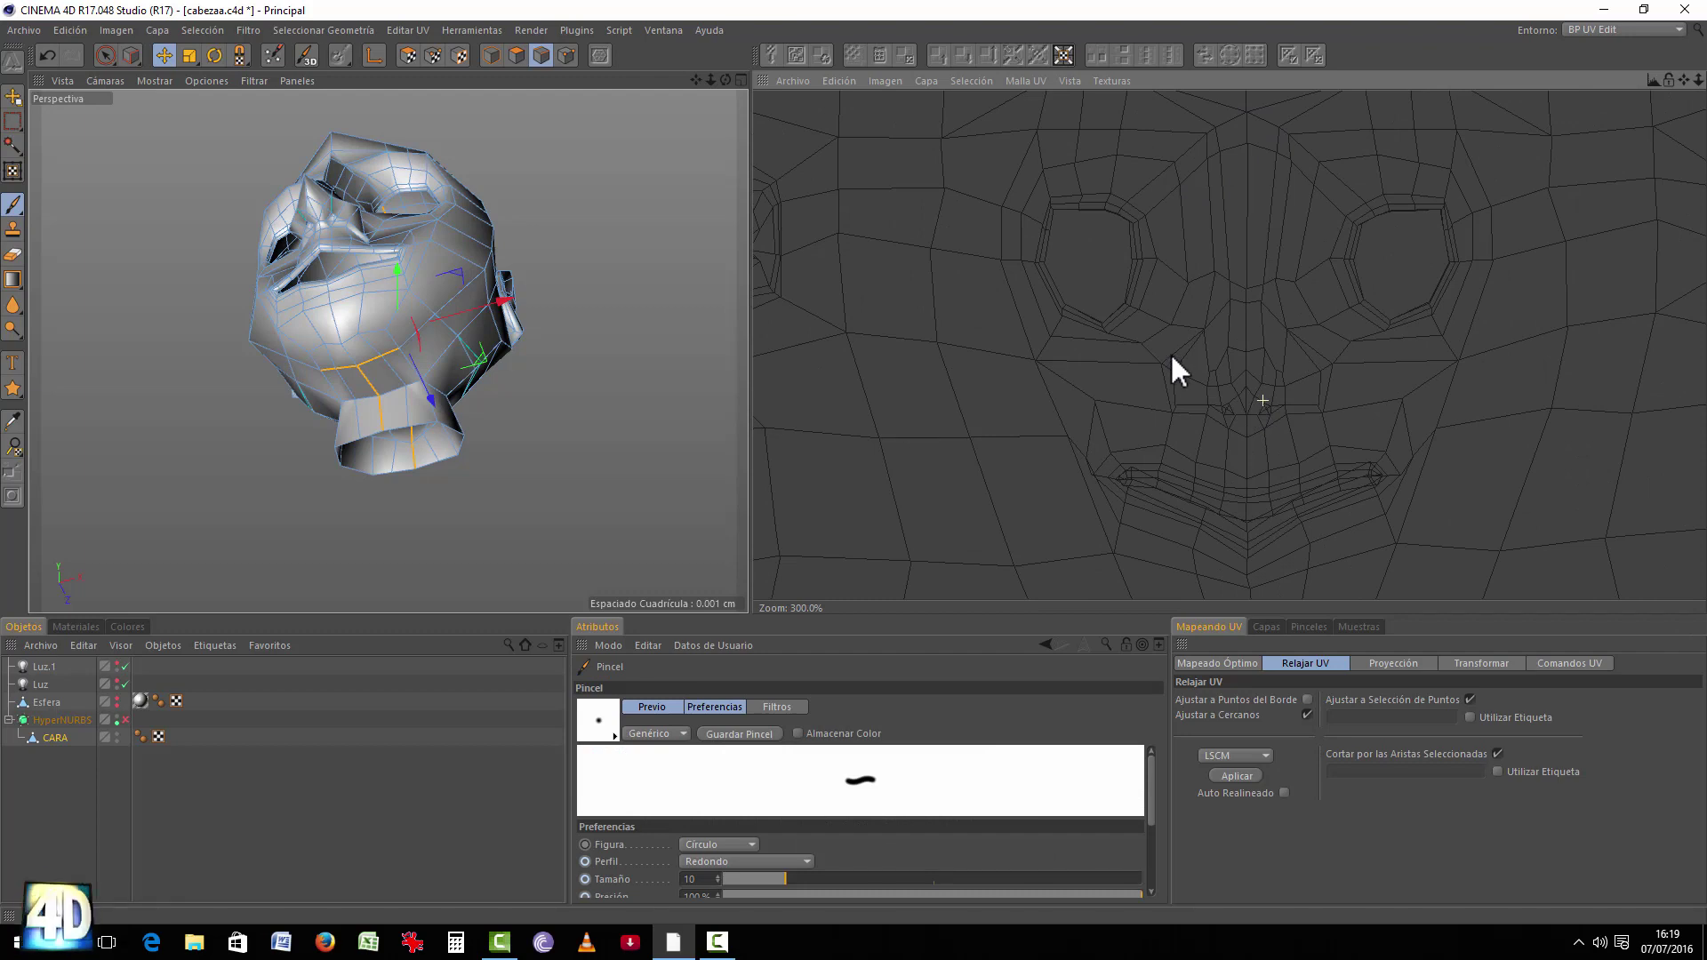
pyautogui.scroll(-8, 1172, 355)
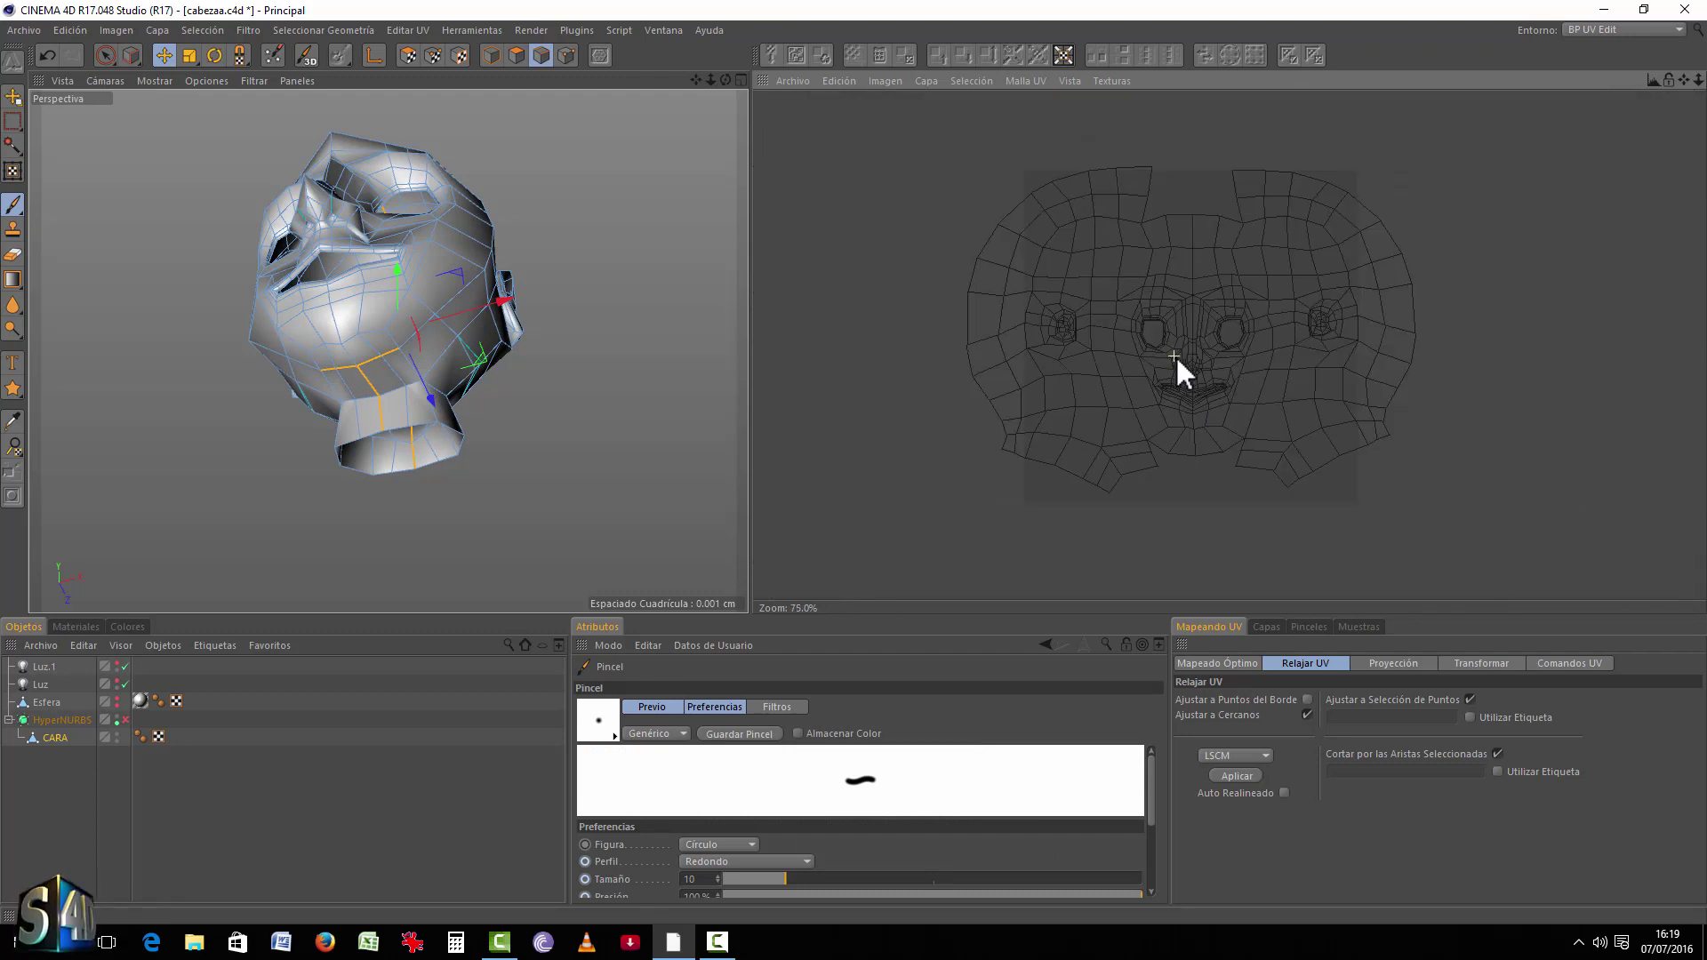
# Step: Compare the selected pin points on the head in point mode with their positions in the UV map
pyautogui.click(566, 55)
pyautogui.scroll(4, 1196, 410)
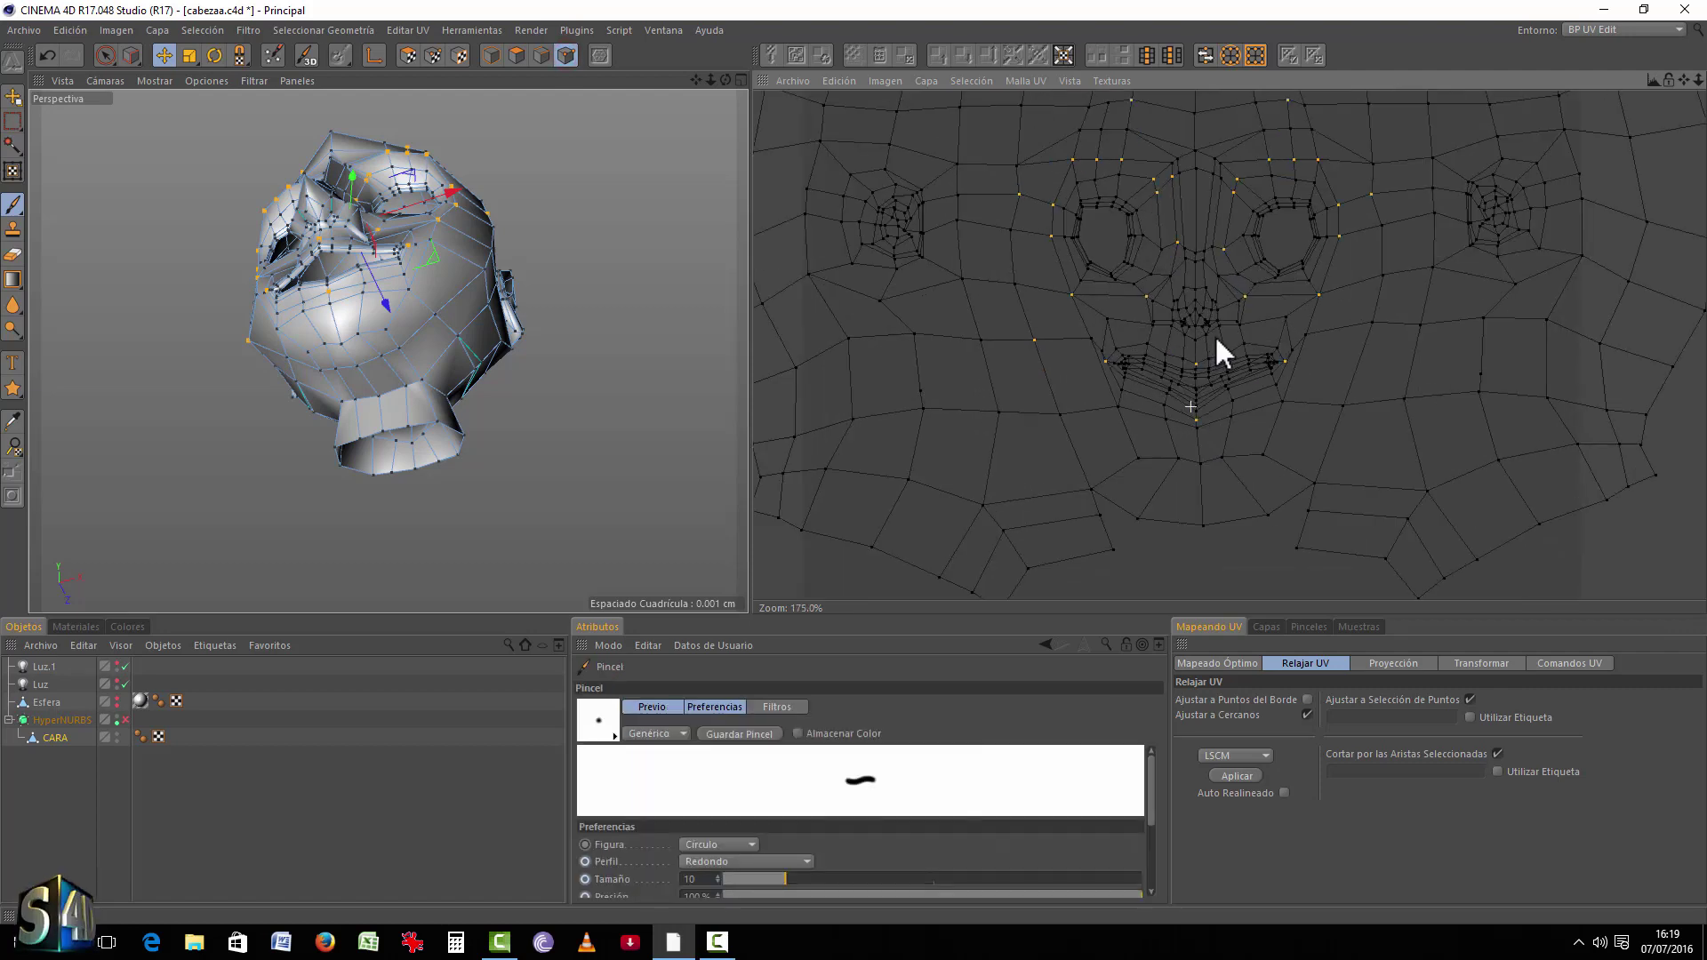
pyautogui.keyDown('alt'); pyautogui.moveTo(1216, 335); pyautogui.dragTo(1211, 369, button='middle'); pyautogui.keyUp('alt')
pyautogui.middleClick(583, 297)
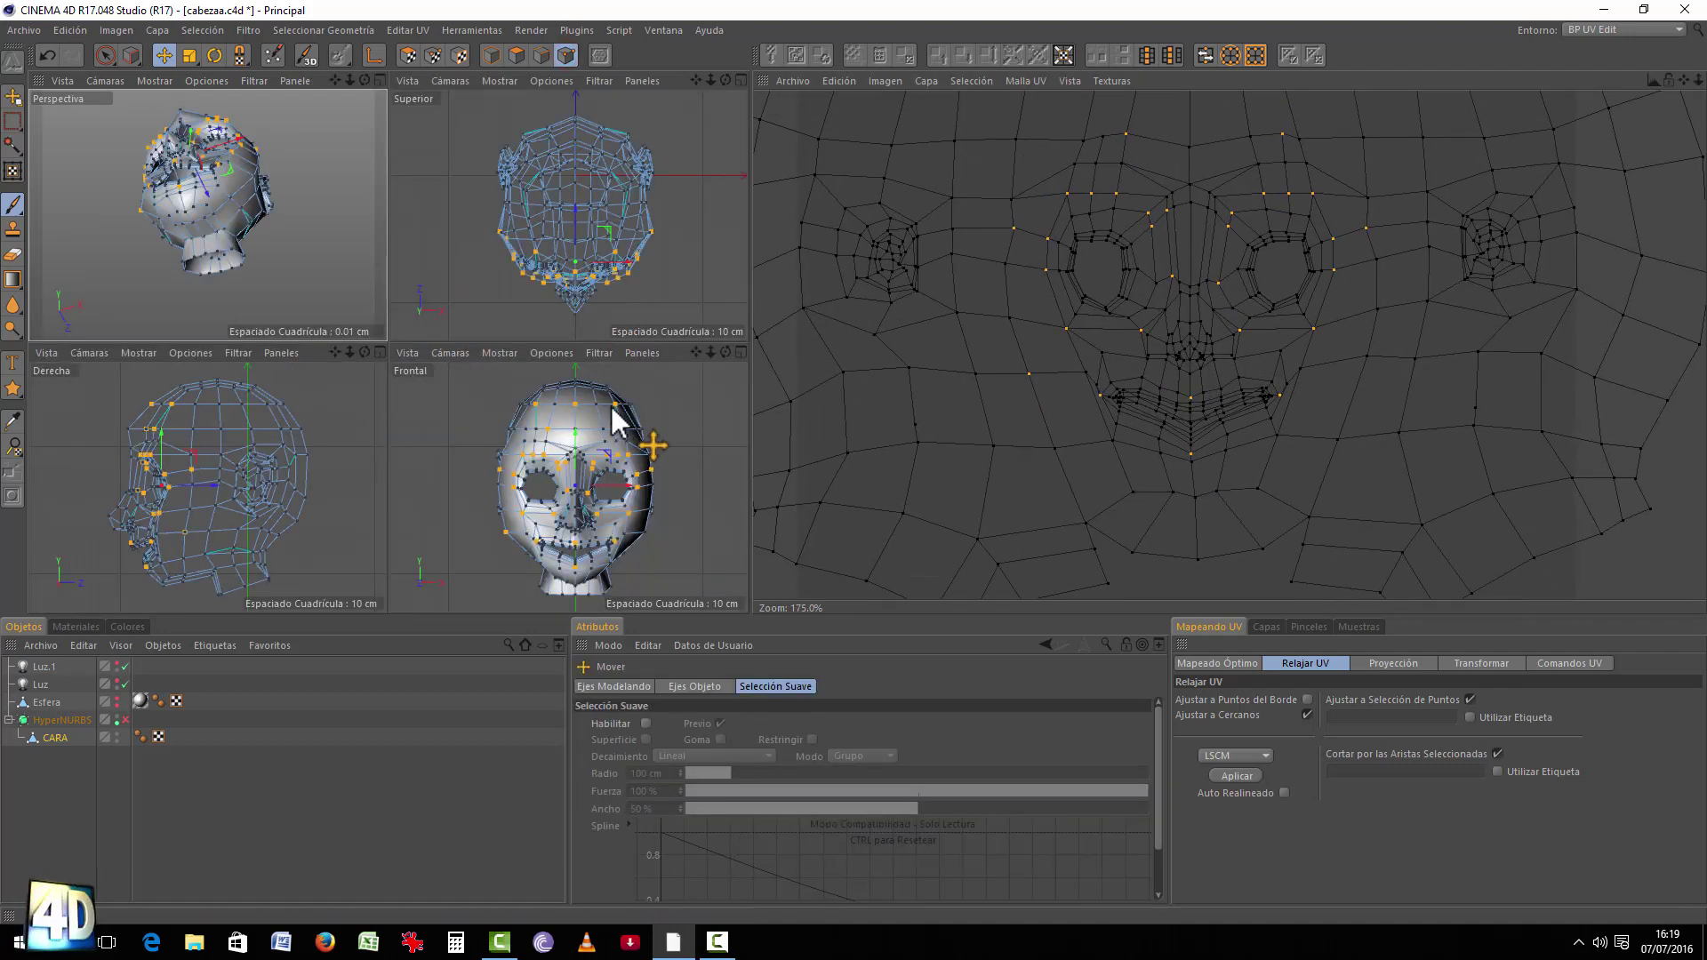
pyautogui.middleClick(637, 420)
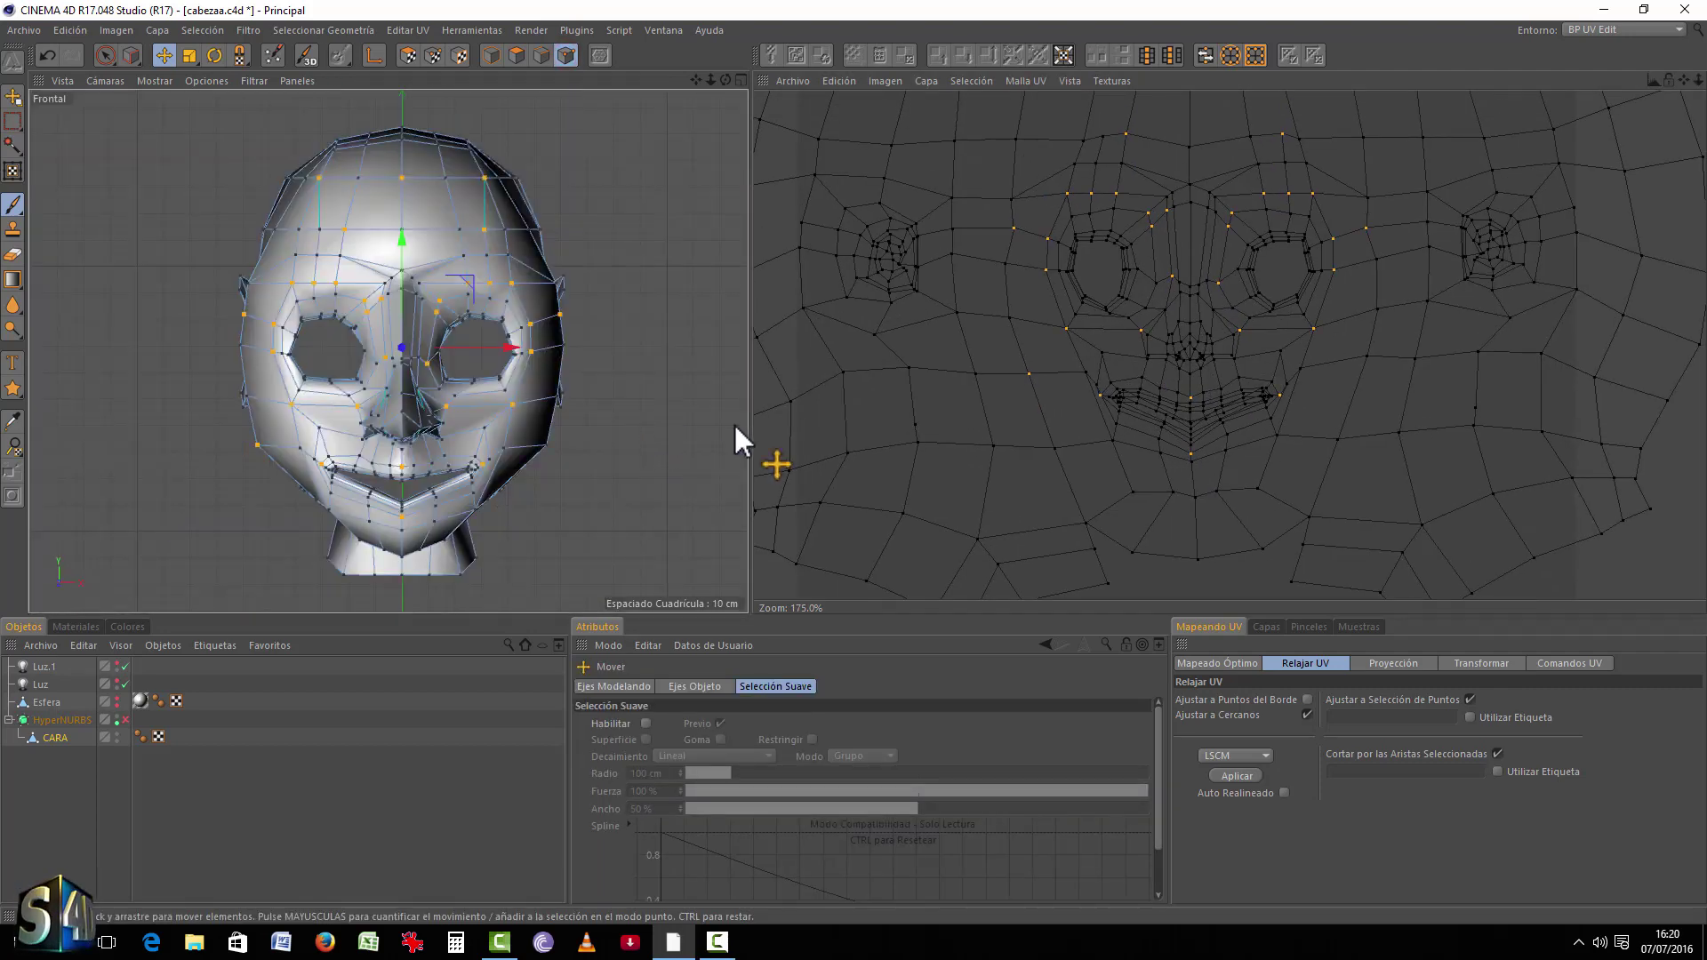
pyautogui.scroll(-3, 1135, 361)
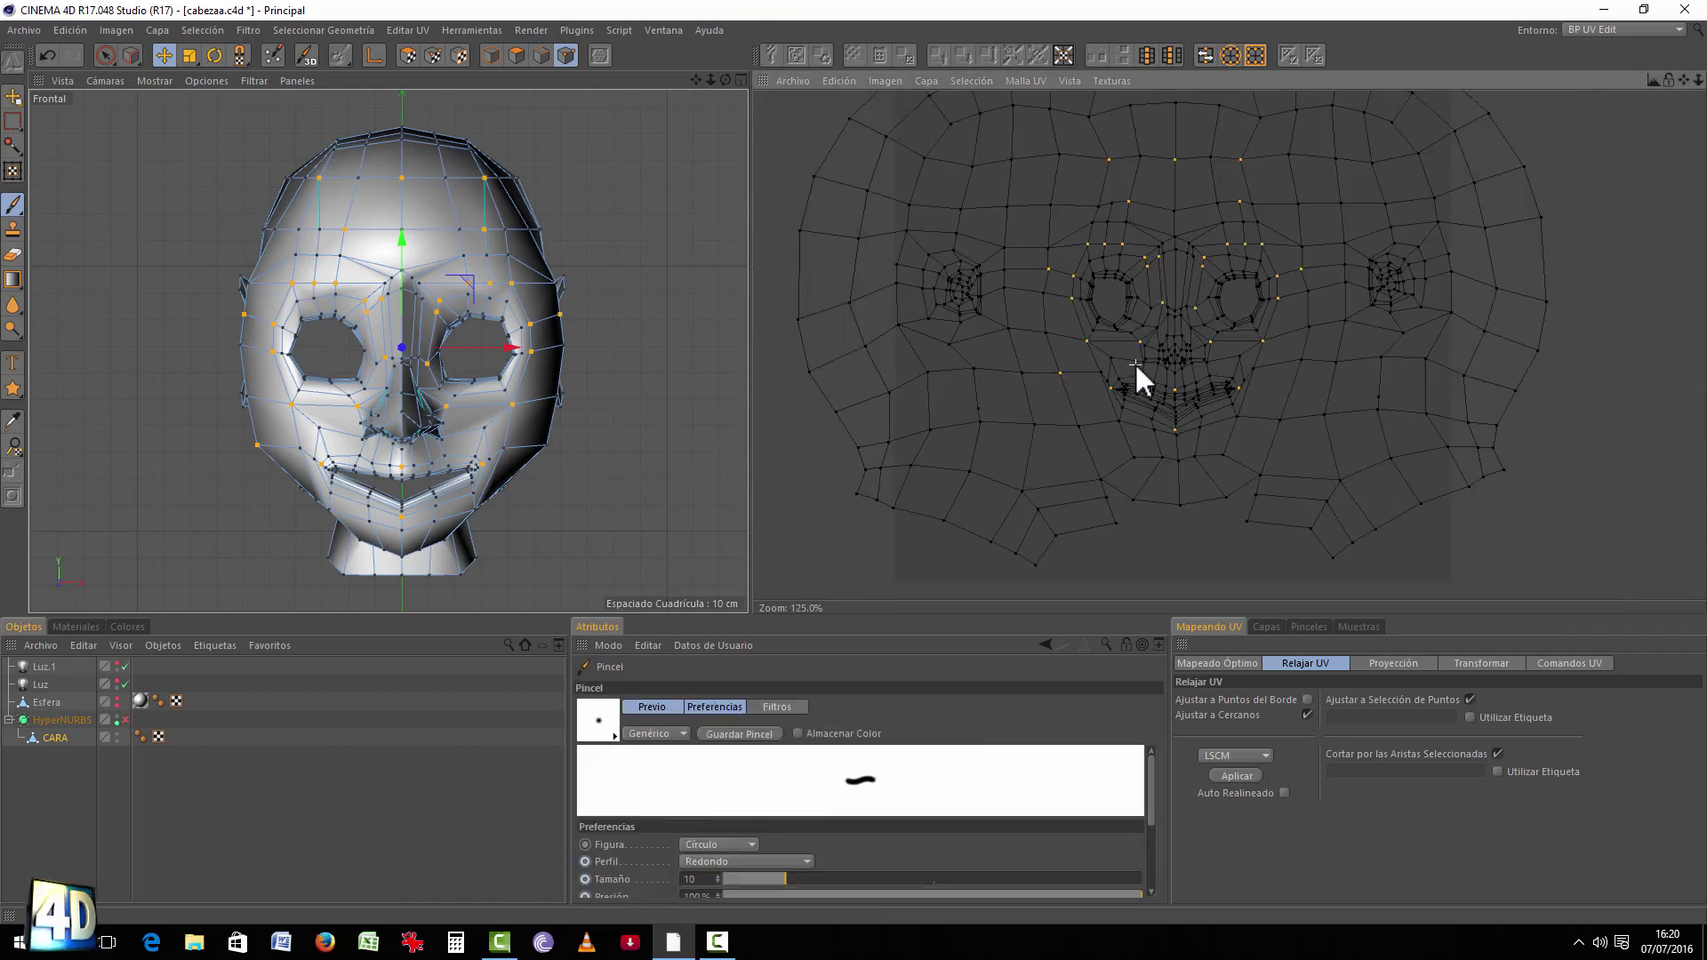
pyautogui.scroll(-1, 1137, 364)
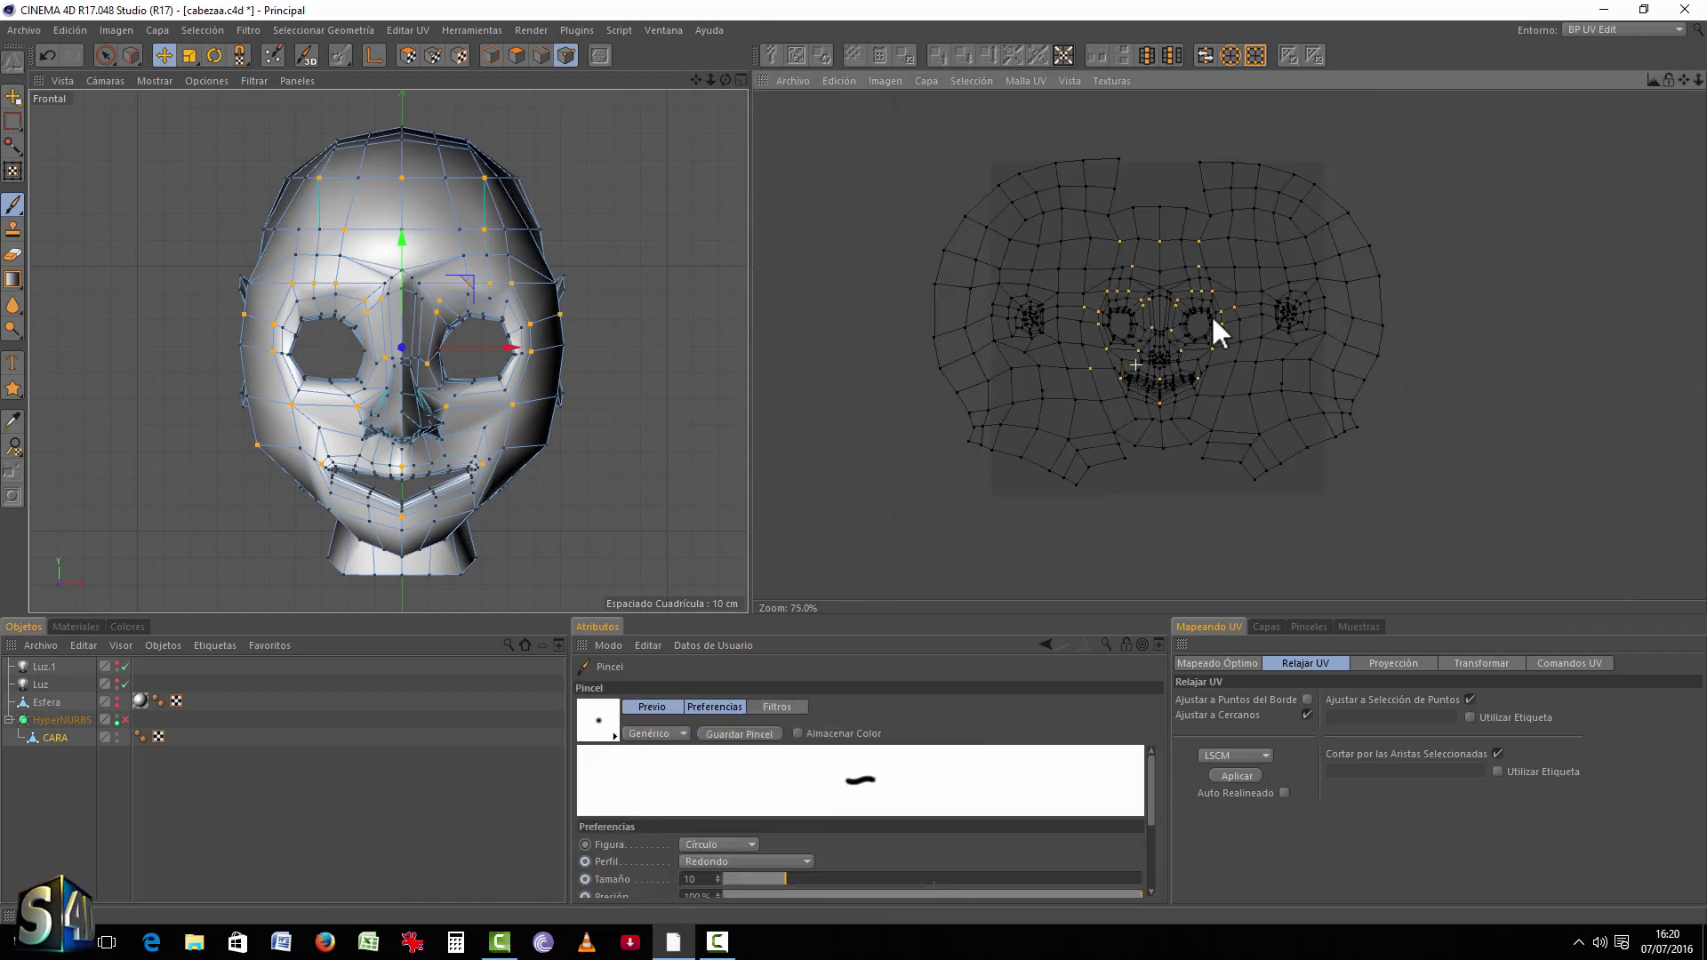
# Step: Inspect the UV mesh around the mouth and nose close up for overlapping or crowded points
pyautogui.scroll(9, 1203, 320)
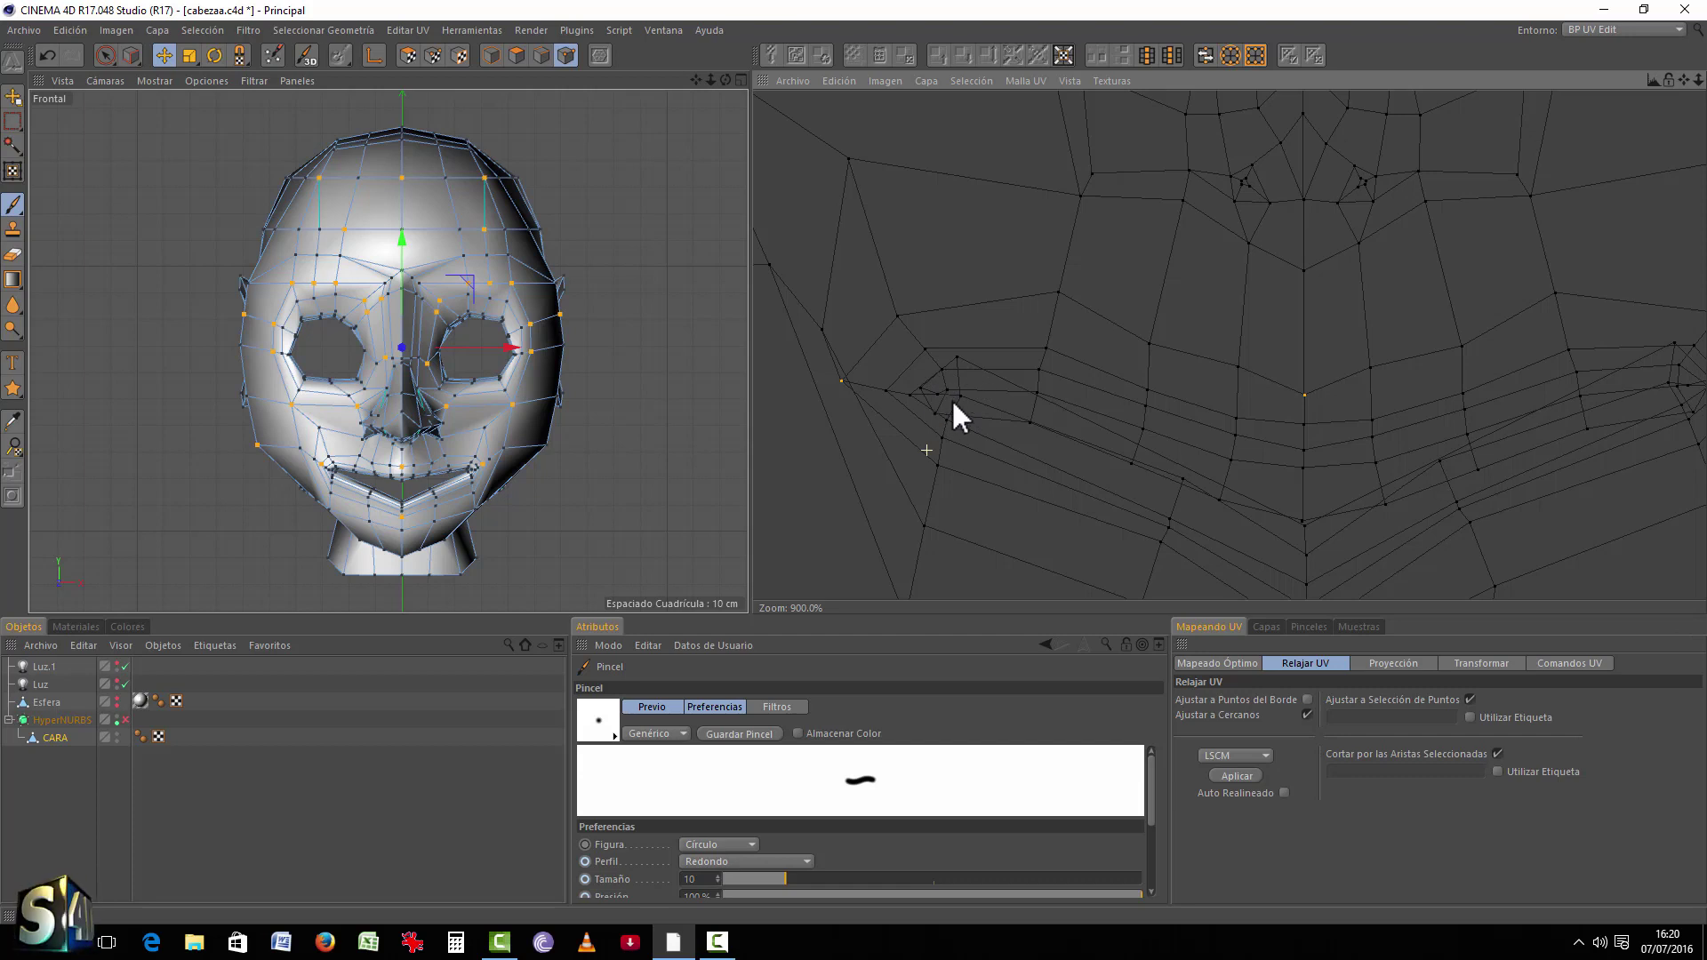
pyautogui.scroll(-1, 1017, 362)
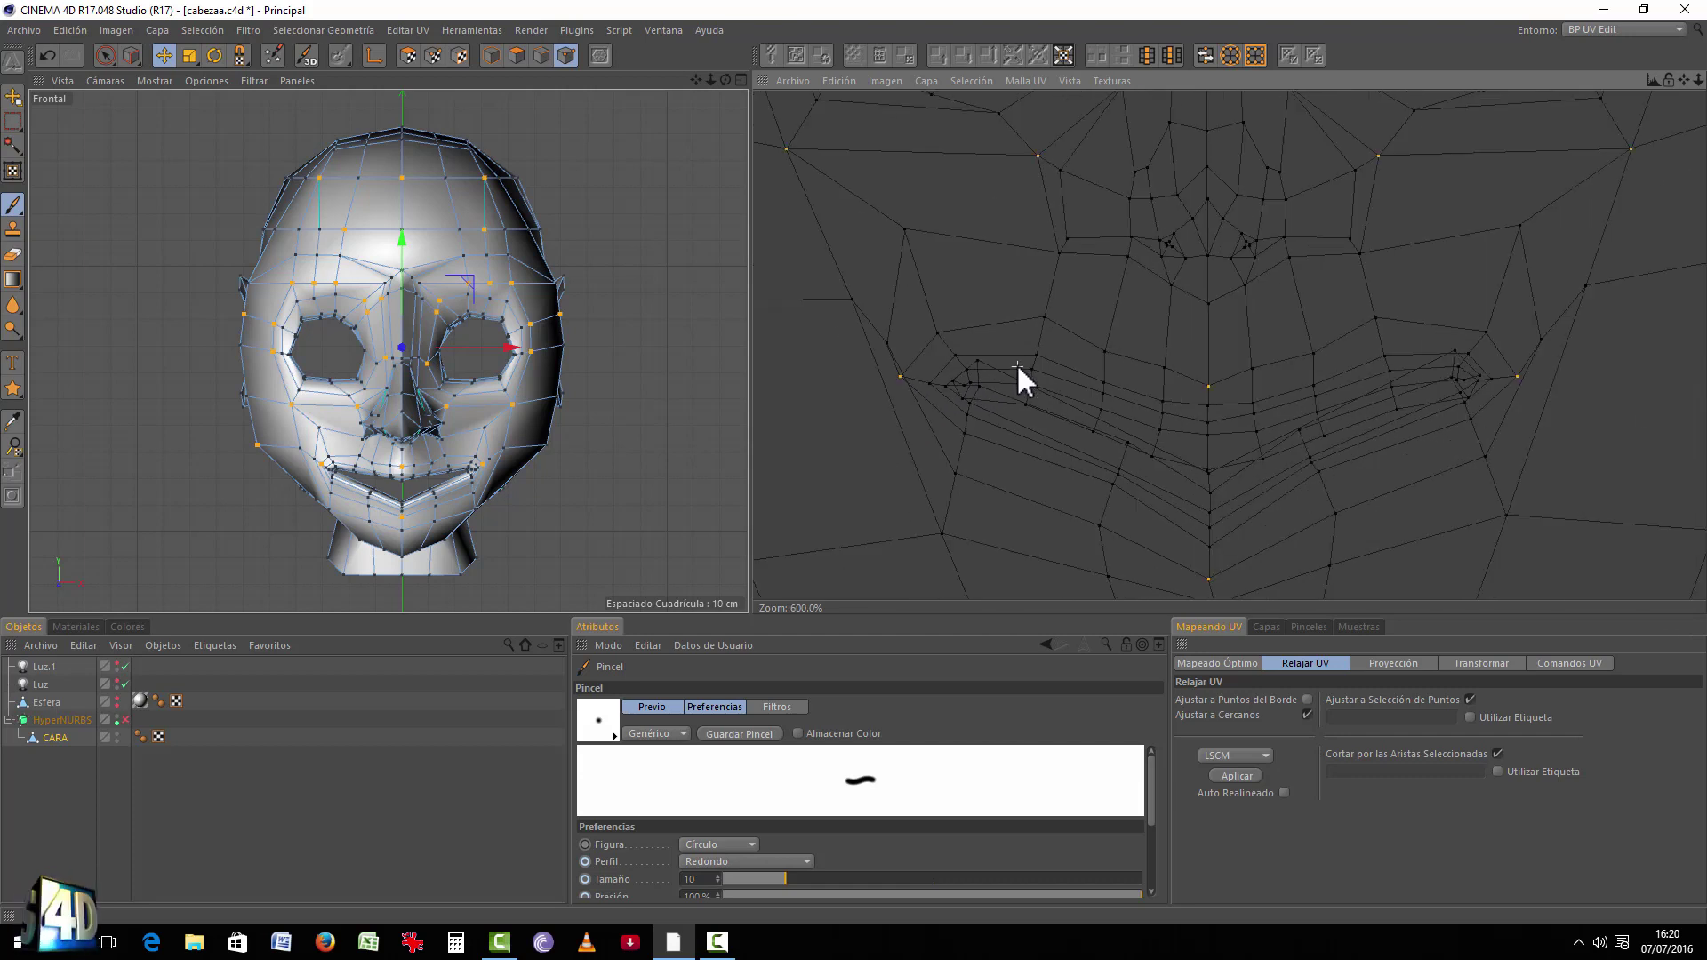
pyautogui.keyDown('alt'); pyautogui.moveTo(1016, 363); pyautogui.dragTo(859, 368, button='middle'); pyautogui.keyUp('alt')
pyautogui.scroll(2, 859, 368)
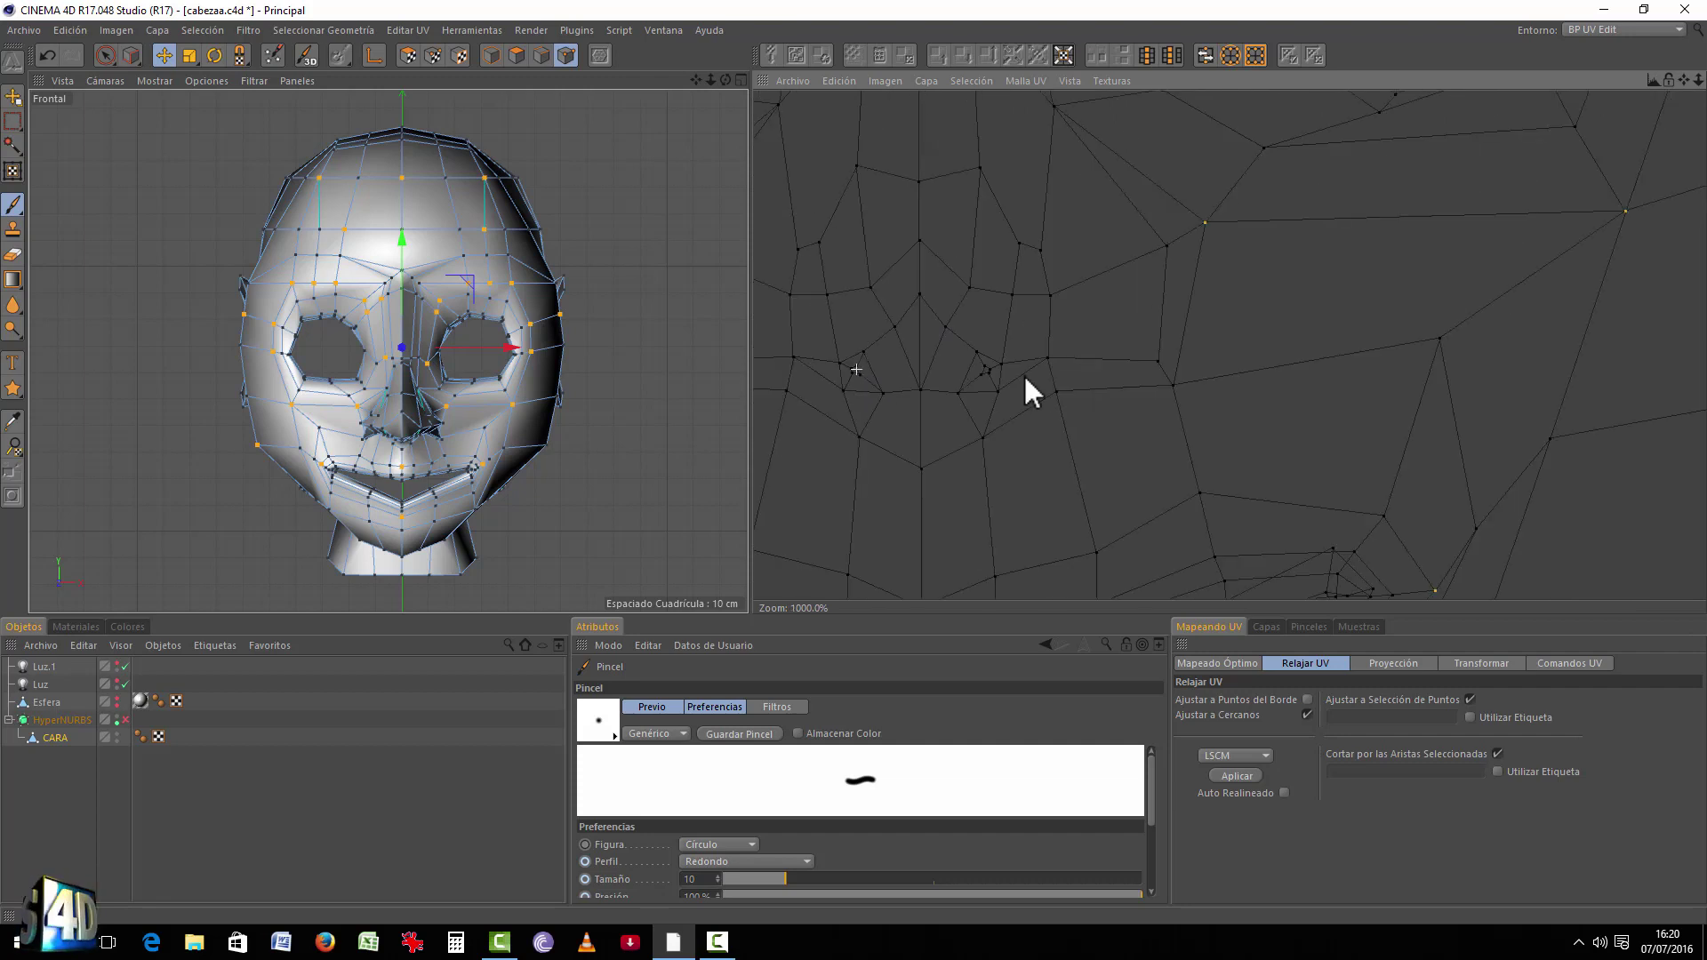
pyautogui.scroll(-1, 1022, 373)
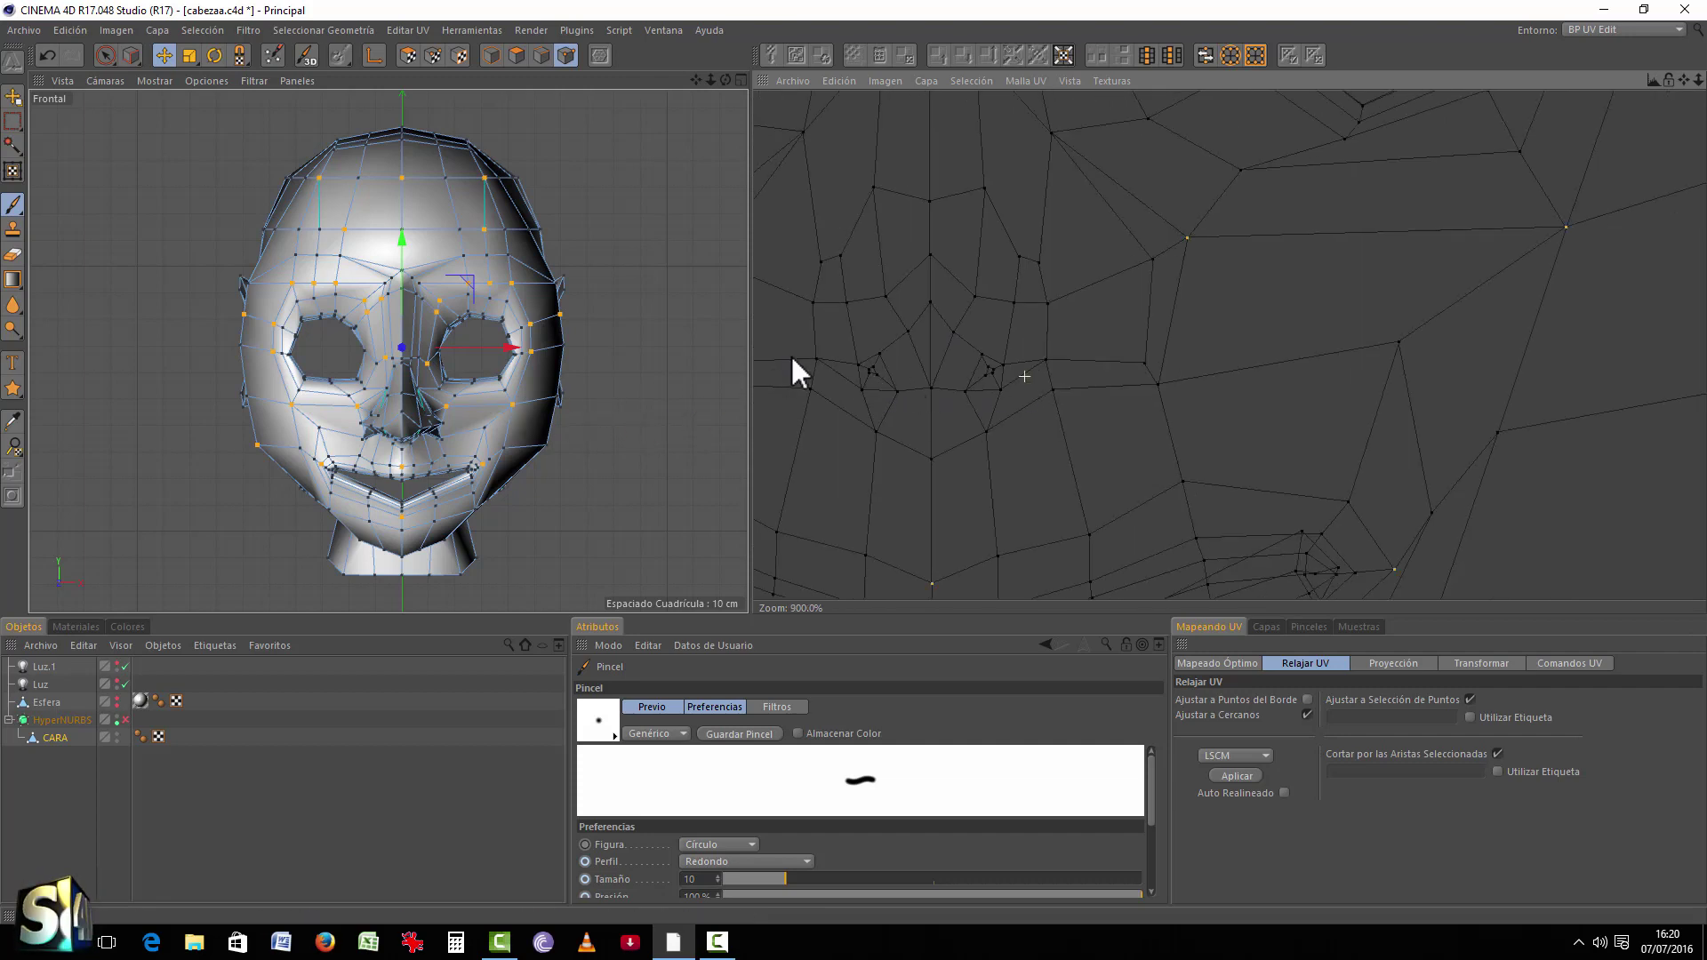
pyautogui.scroll(-4, 925, 338)
pyautogui.keyDown('alt'); pyautogui.moveTo(925, 339); pyautogui.dragTo(1016, 512, button='middle'); pyautogui.keyUp('alt')
# Step: Inspect the UV mesh around both eyes, the ear and the mouth, and review the whole layout
pyautogui.scroll(2, 1260, 273)
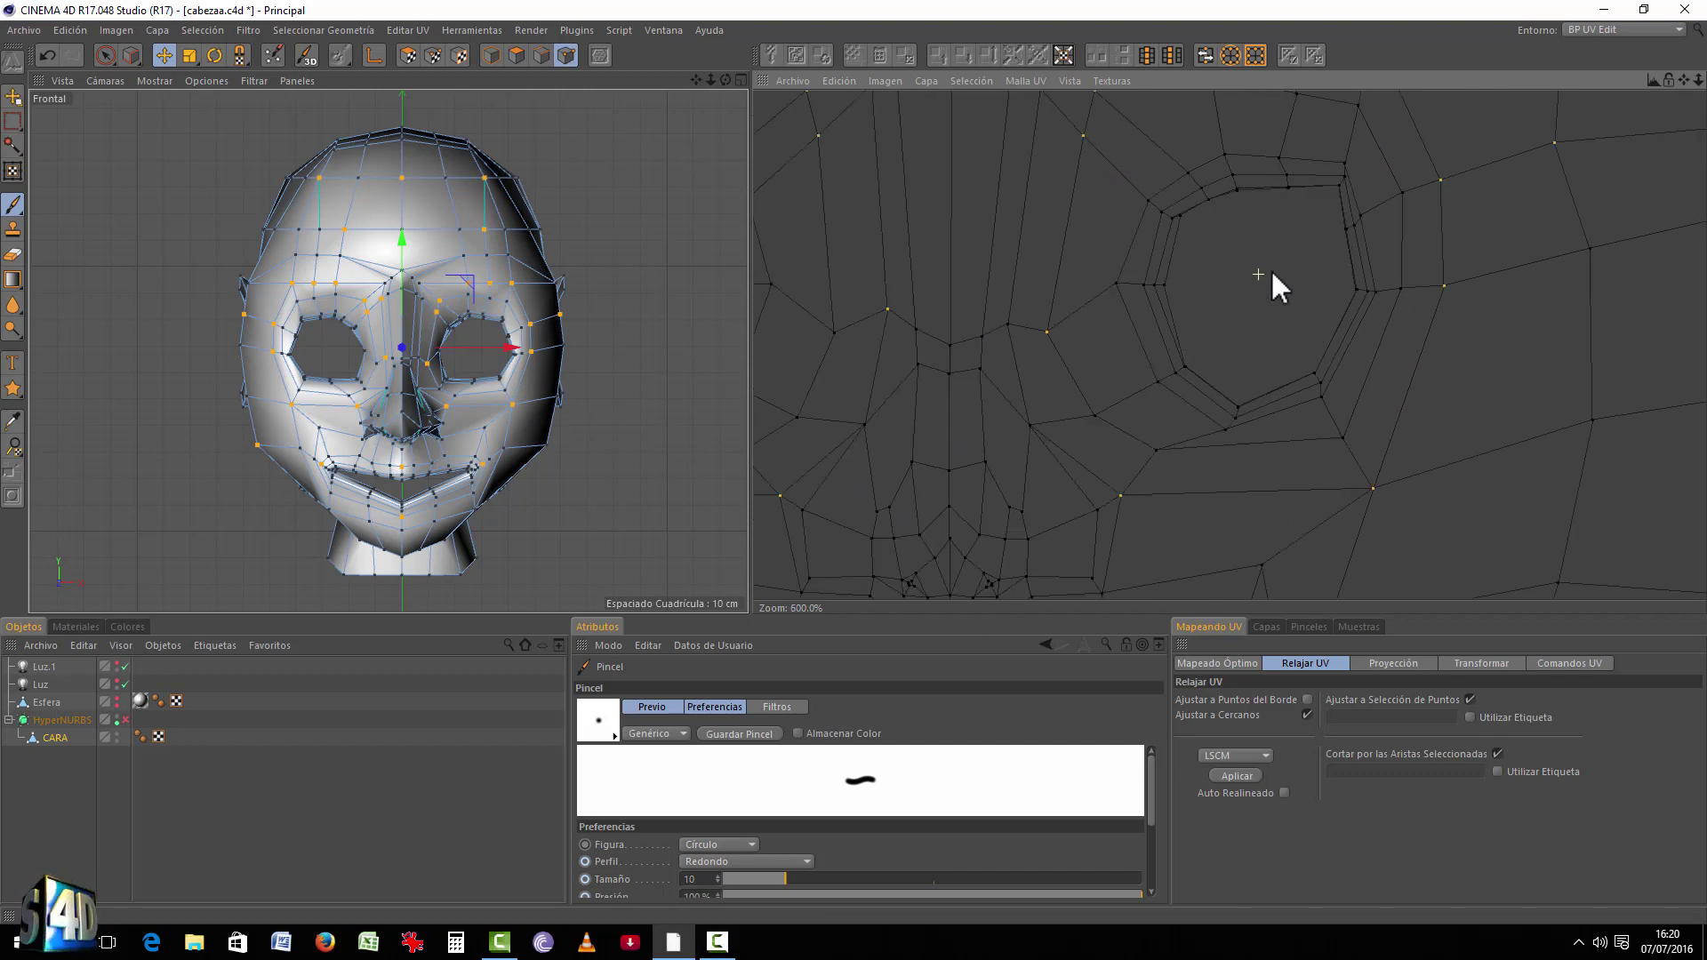
pyautogui.keyDown('alt'); pyautogui.moveTo(797, 267); pyautogui.dragTo(1483, 270, button='middle'); pyautogui.keyUp('alt')
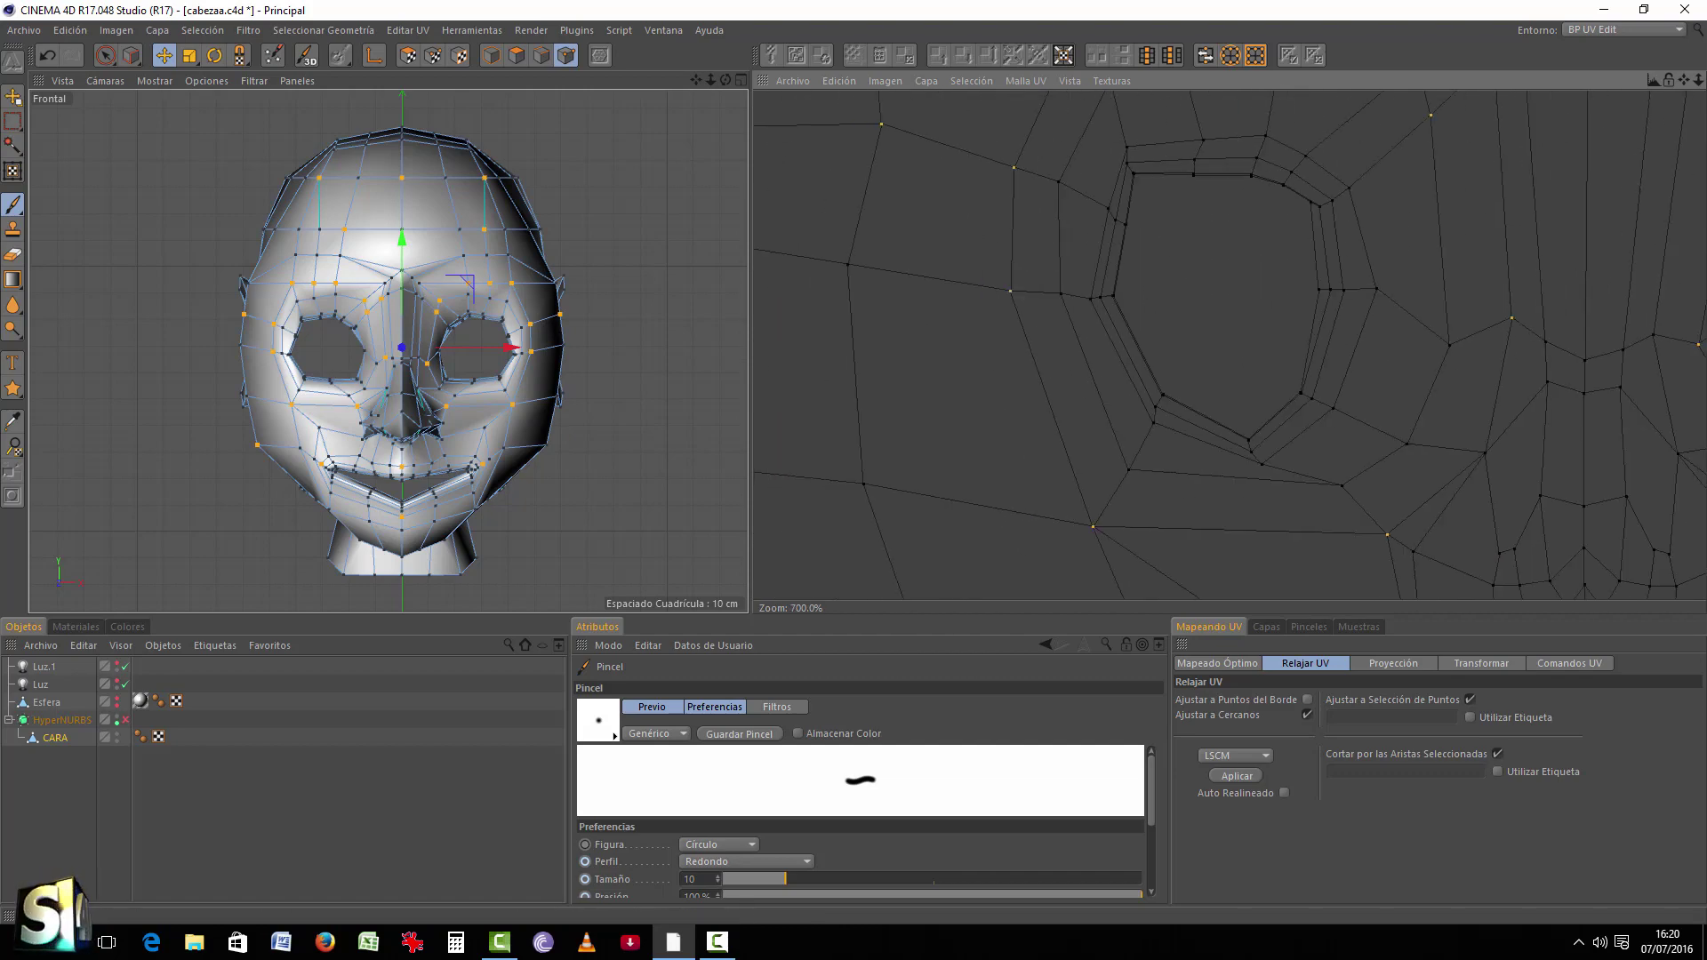
pyautogui.scroll(-10, 1078, 309)
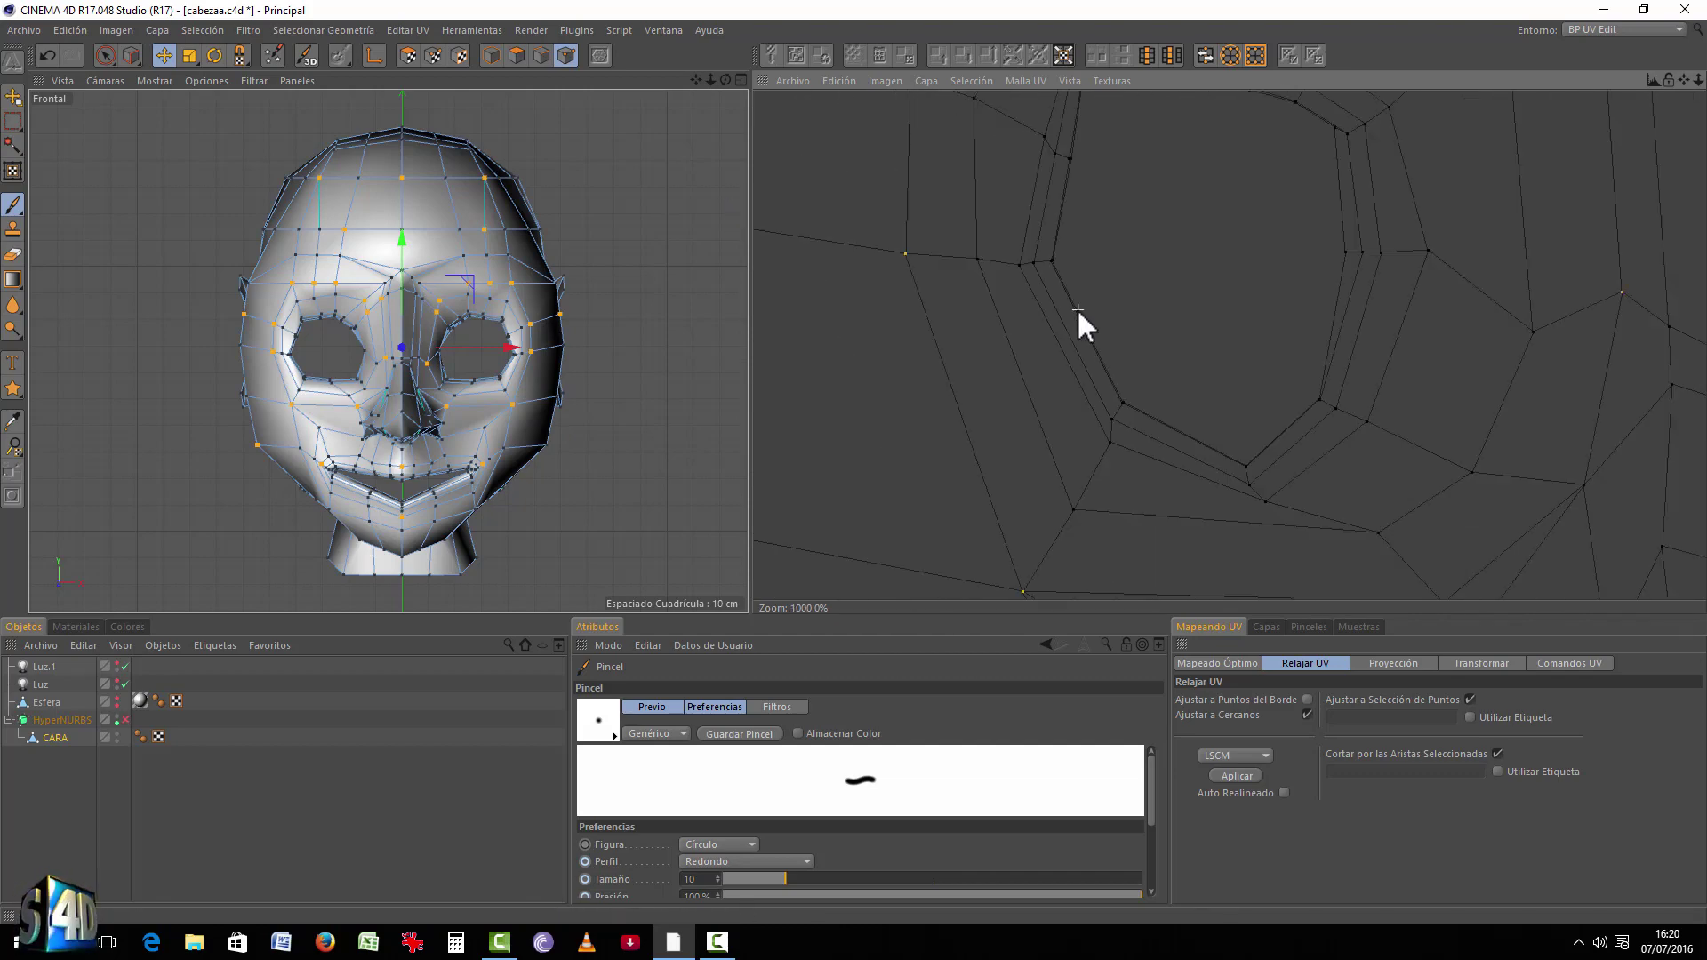
pyautogui.scroll(3, 916, 286)
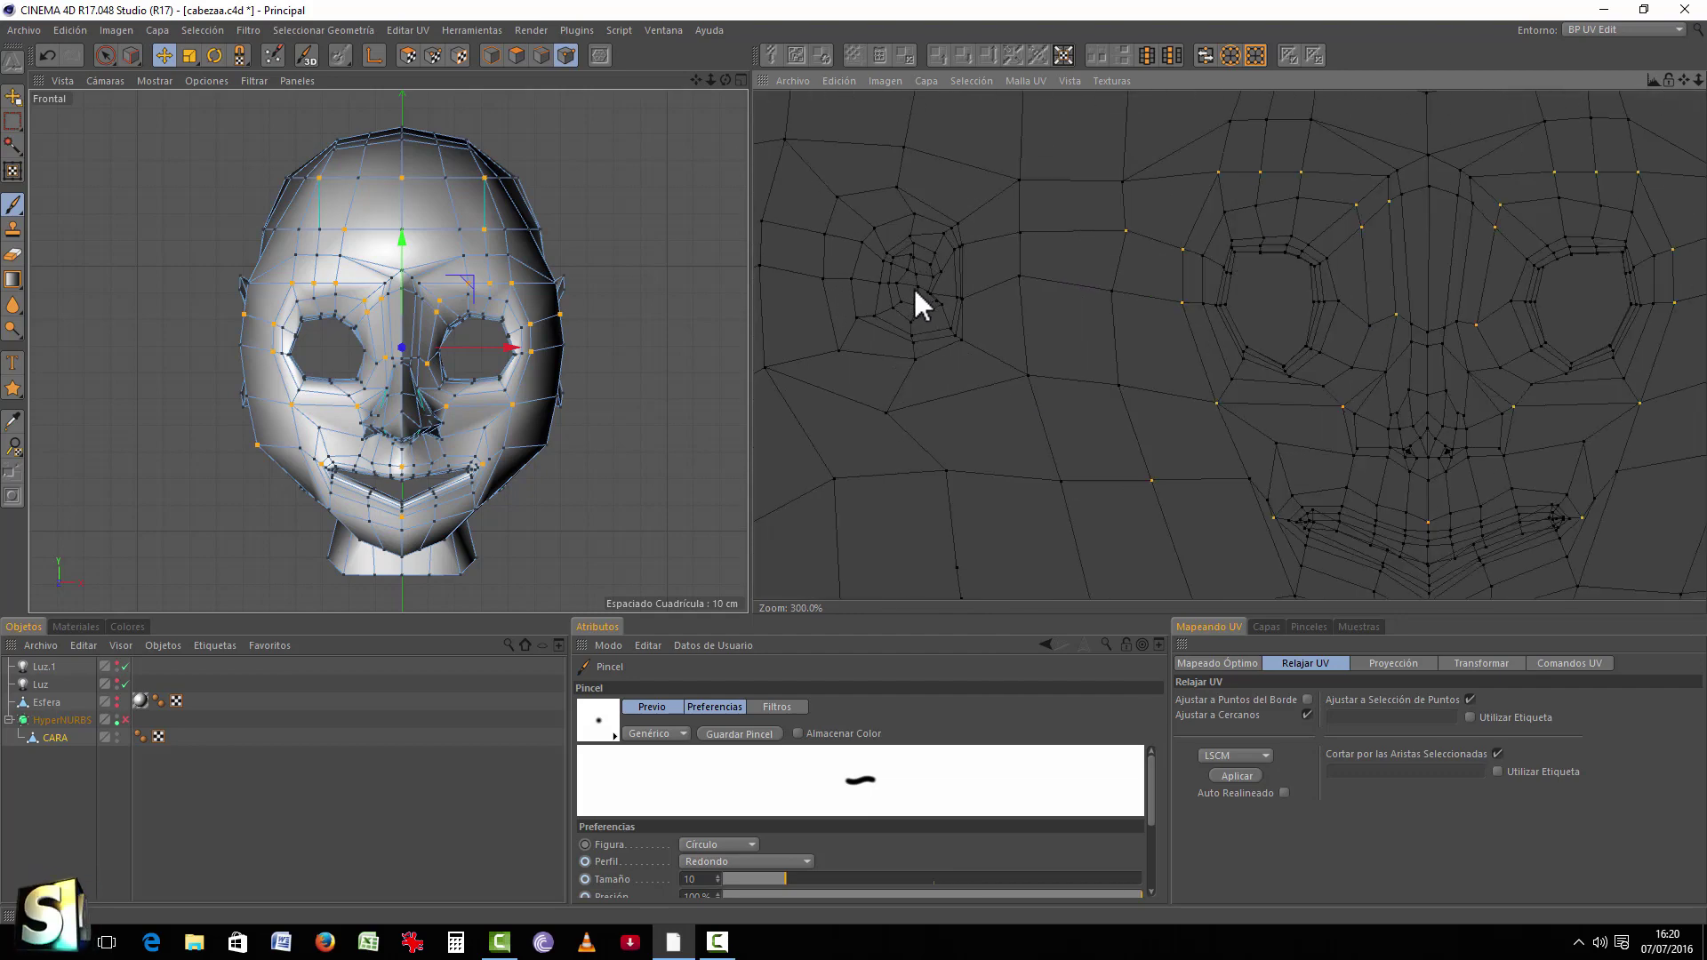
pyautogui.scroll(-4, 923, 286)
pyautogui.scroll(-2, 1219, 324)
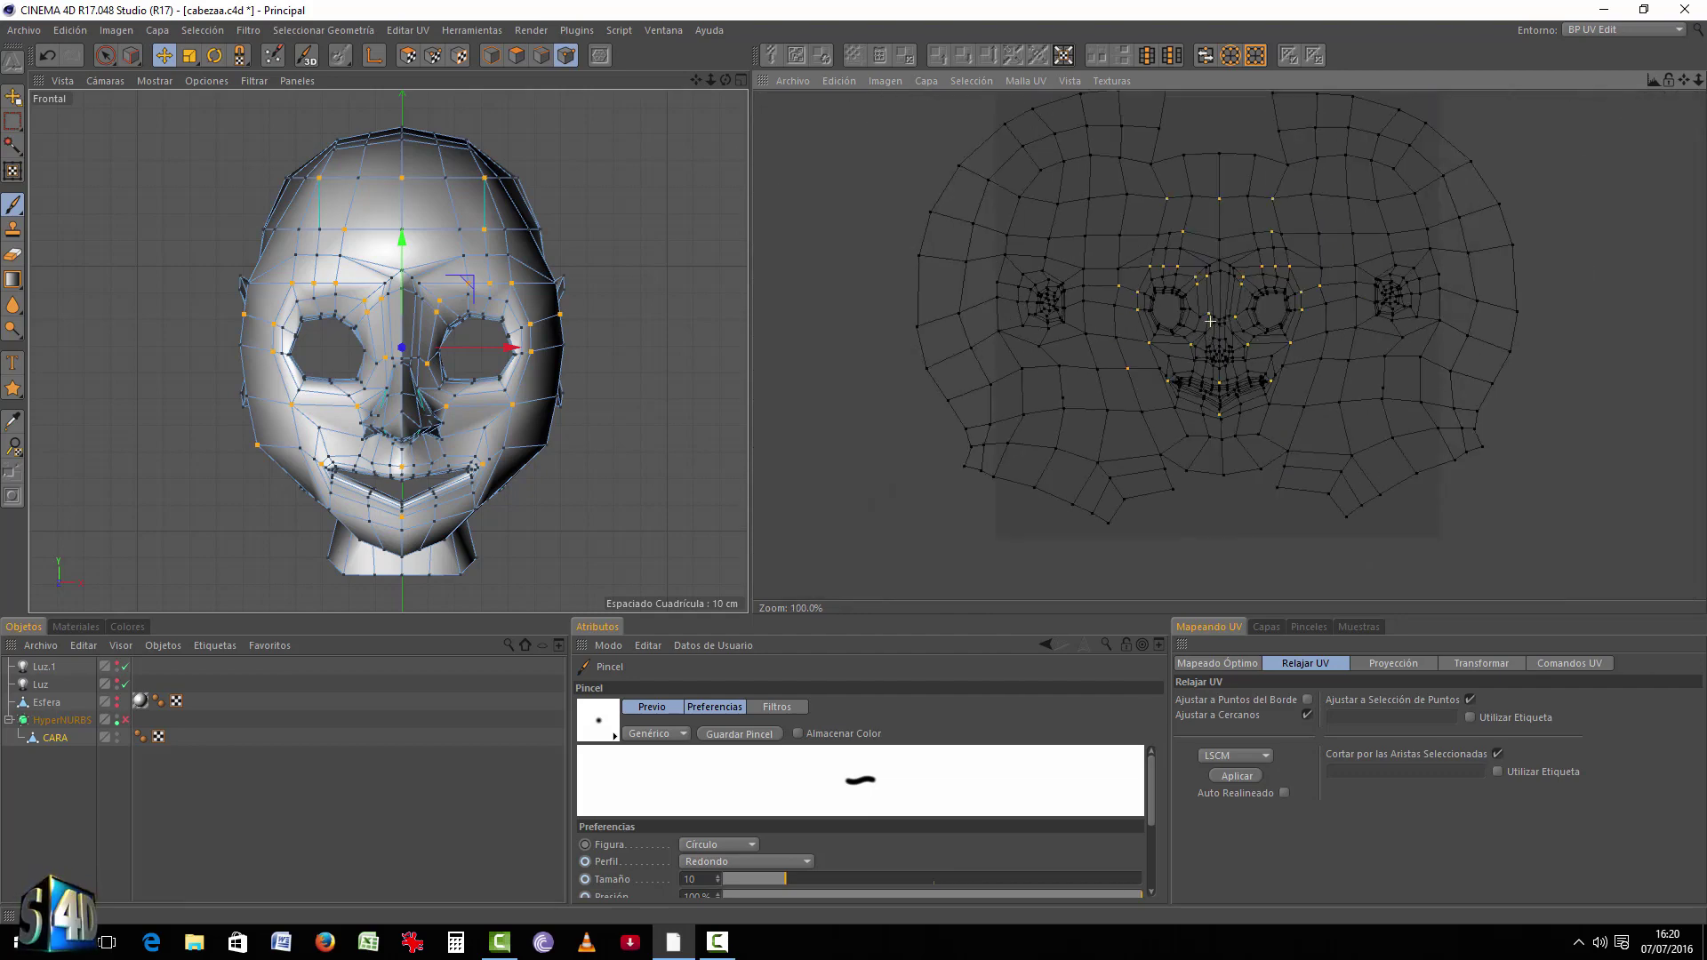
pyautogui.scroll(5, 1214, 361)
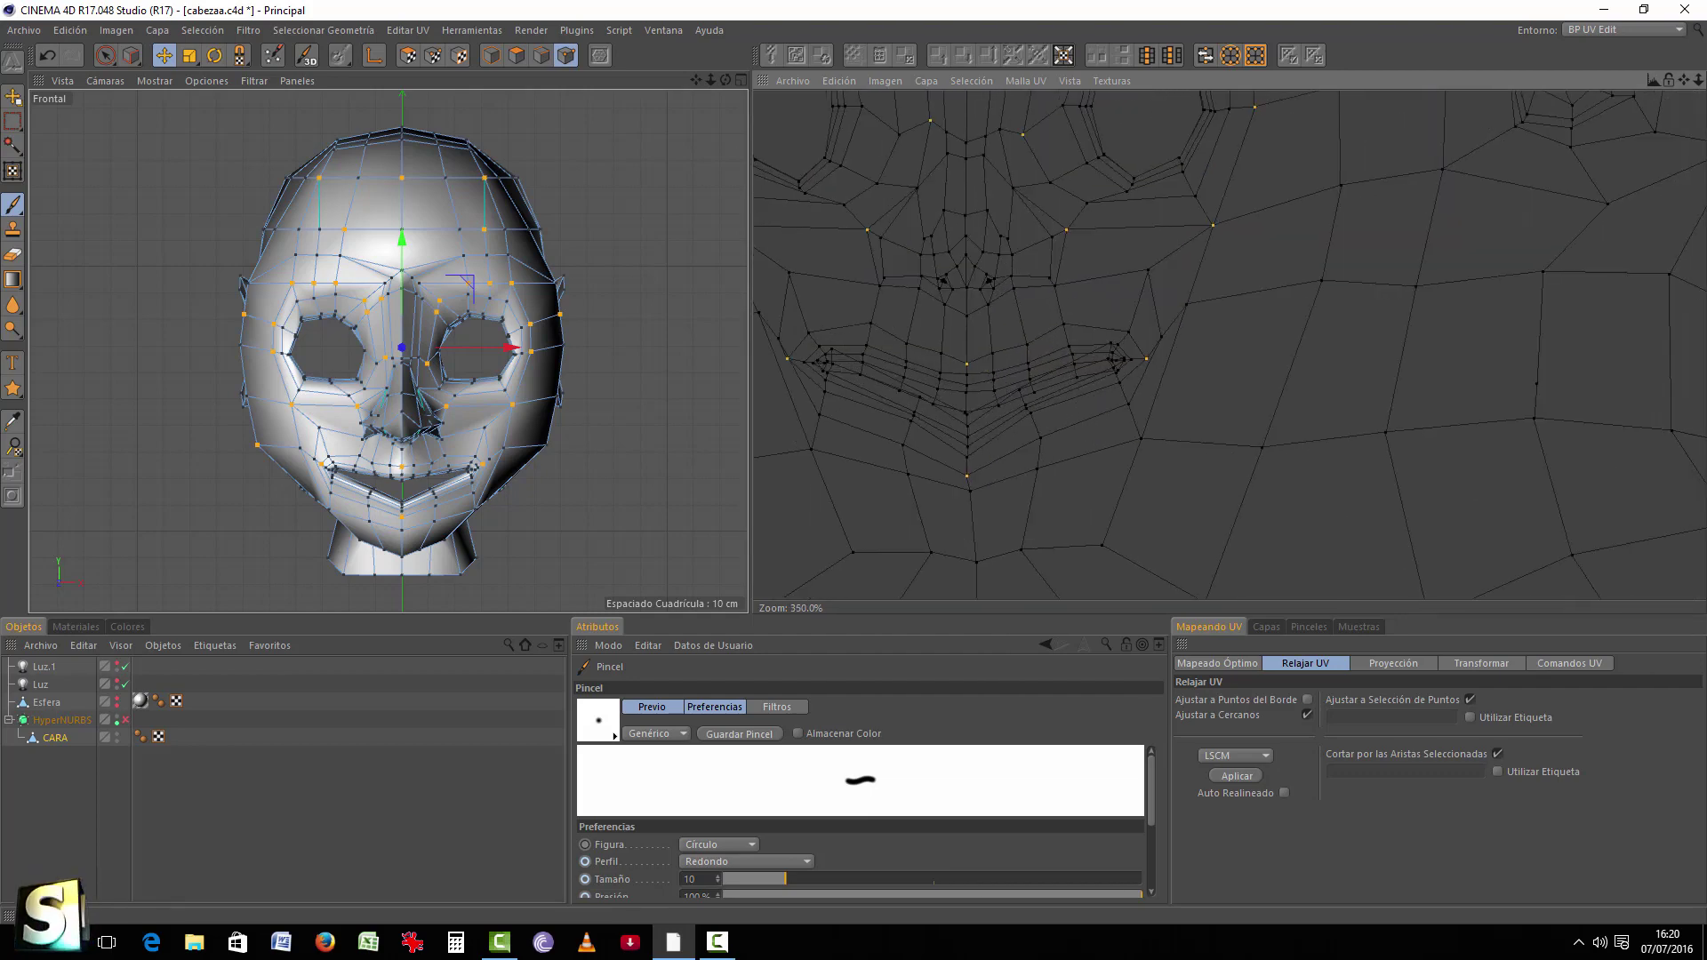
pyautogui.scroll(1, 943, 376)
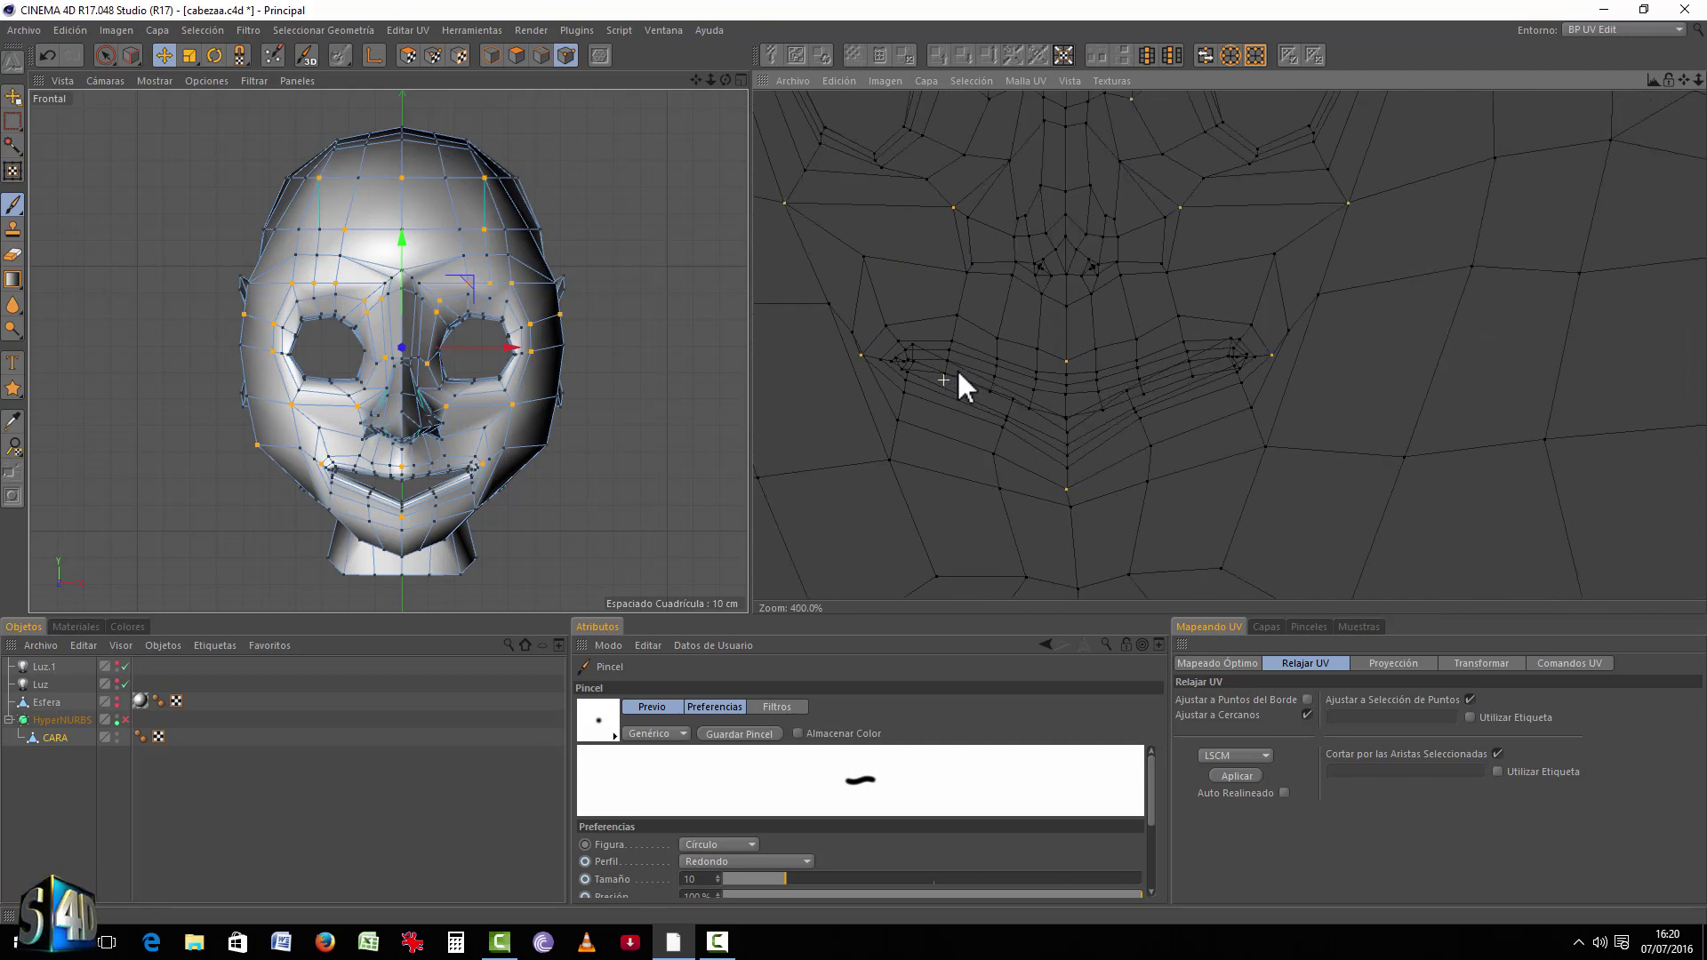
# Step: Switch to UV point editing and move the cheek point above the left mouth corner of the UV map outward and down
pyautogui.click(103, 53)
pyautogui.click(133, 78)
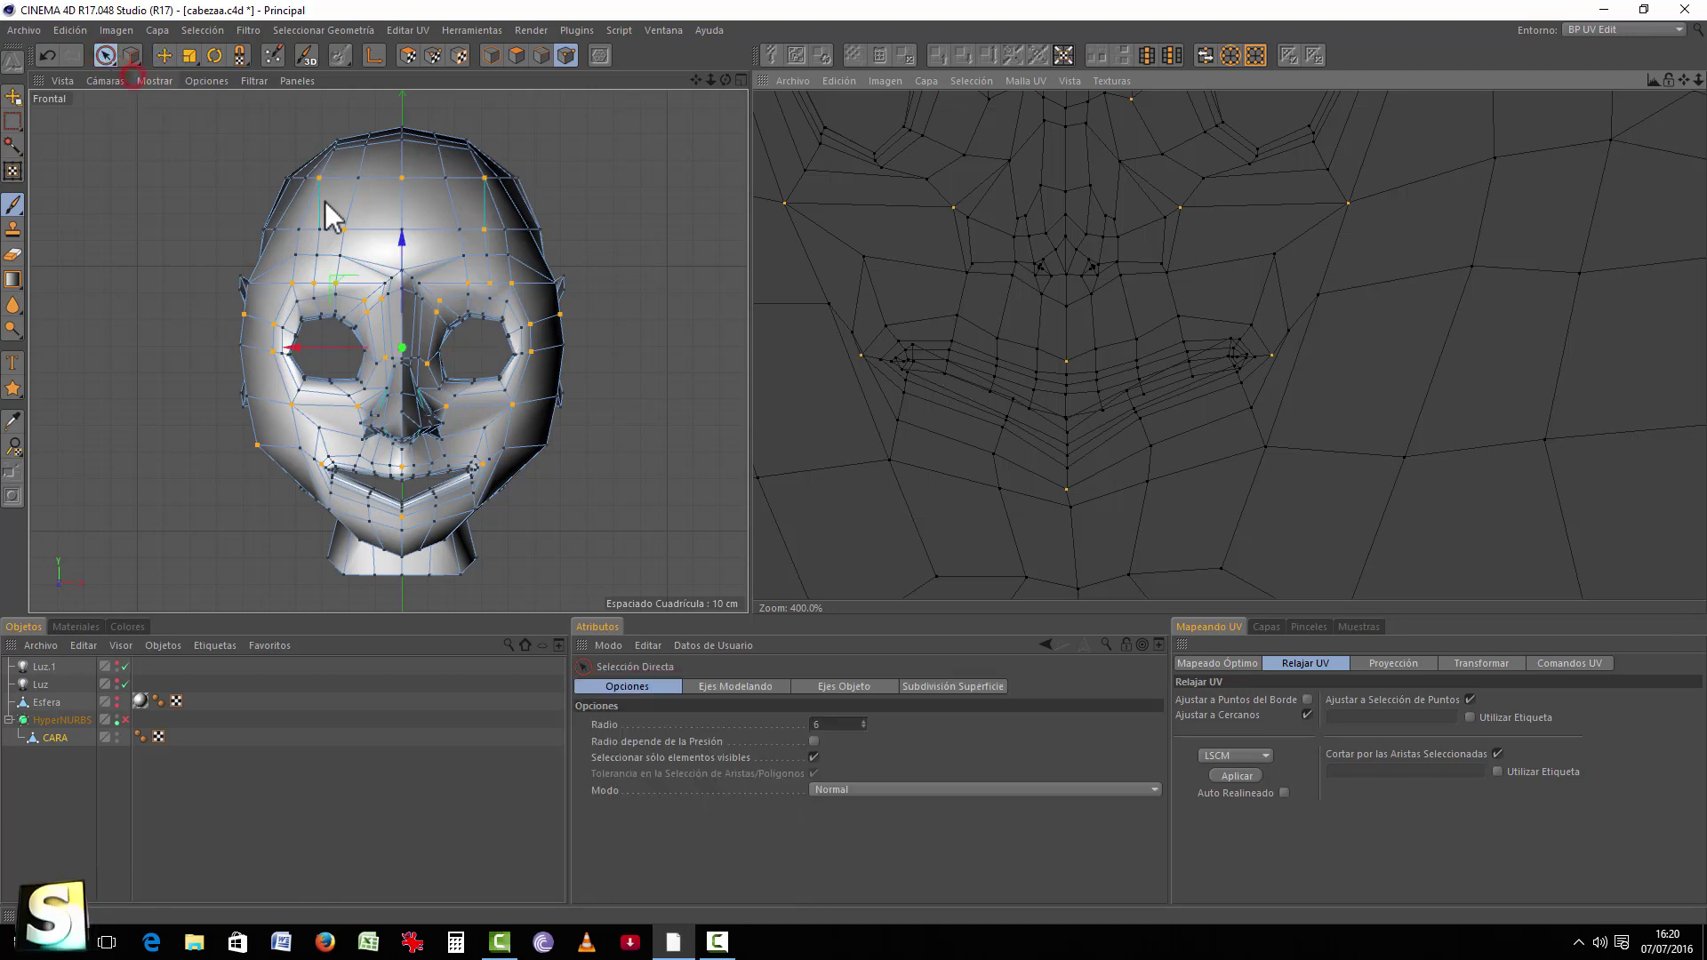
pyautogui.click(432, 55)
pyautogui.click(1070, 481)
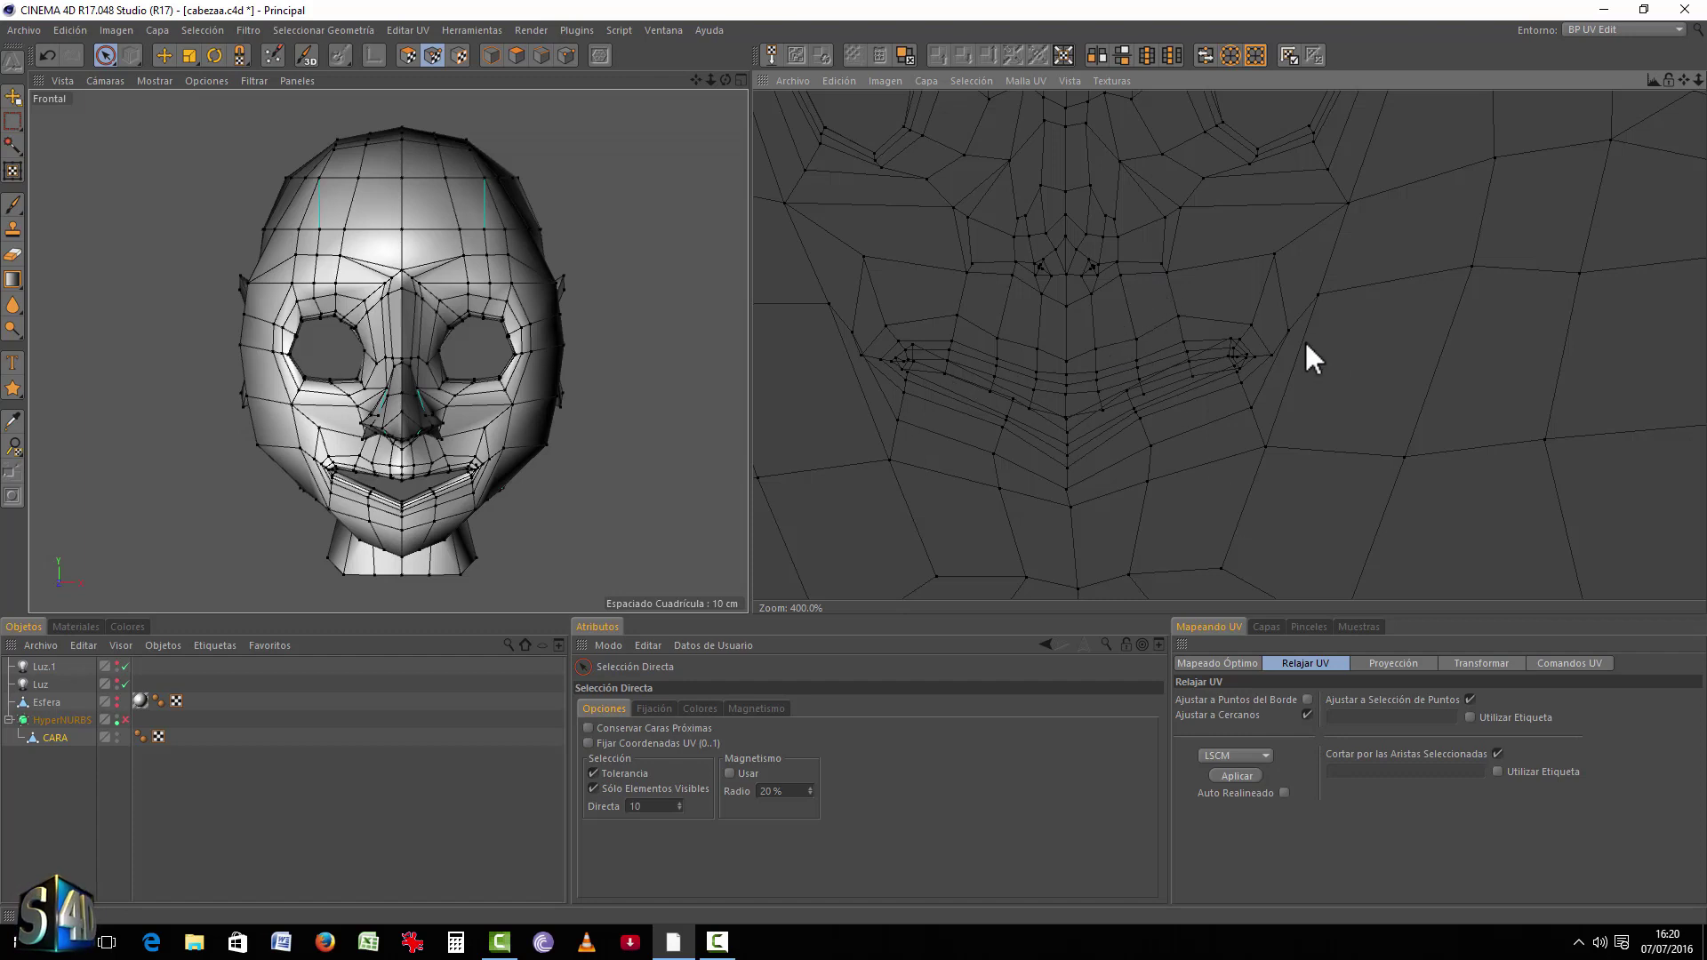
pyautogui.scroll(-1, 968, 363)
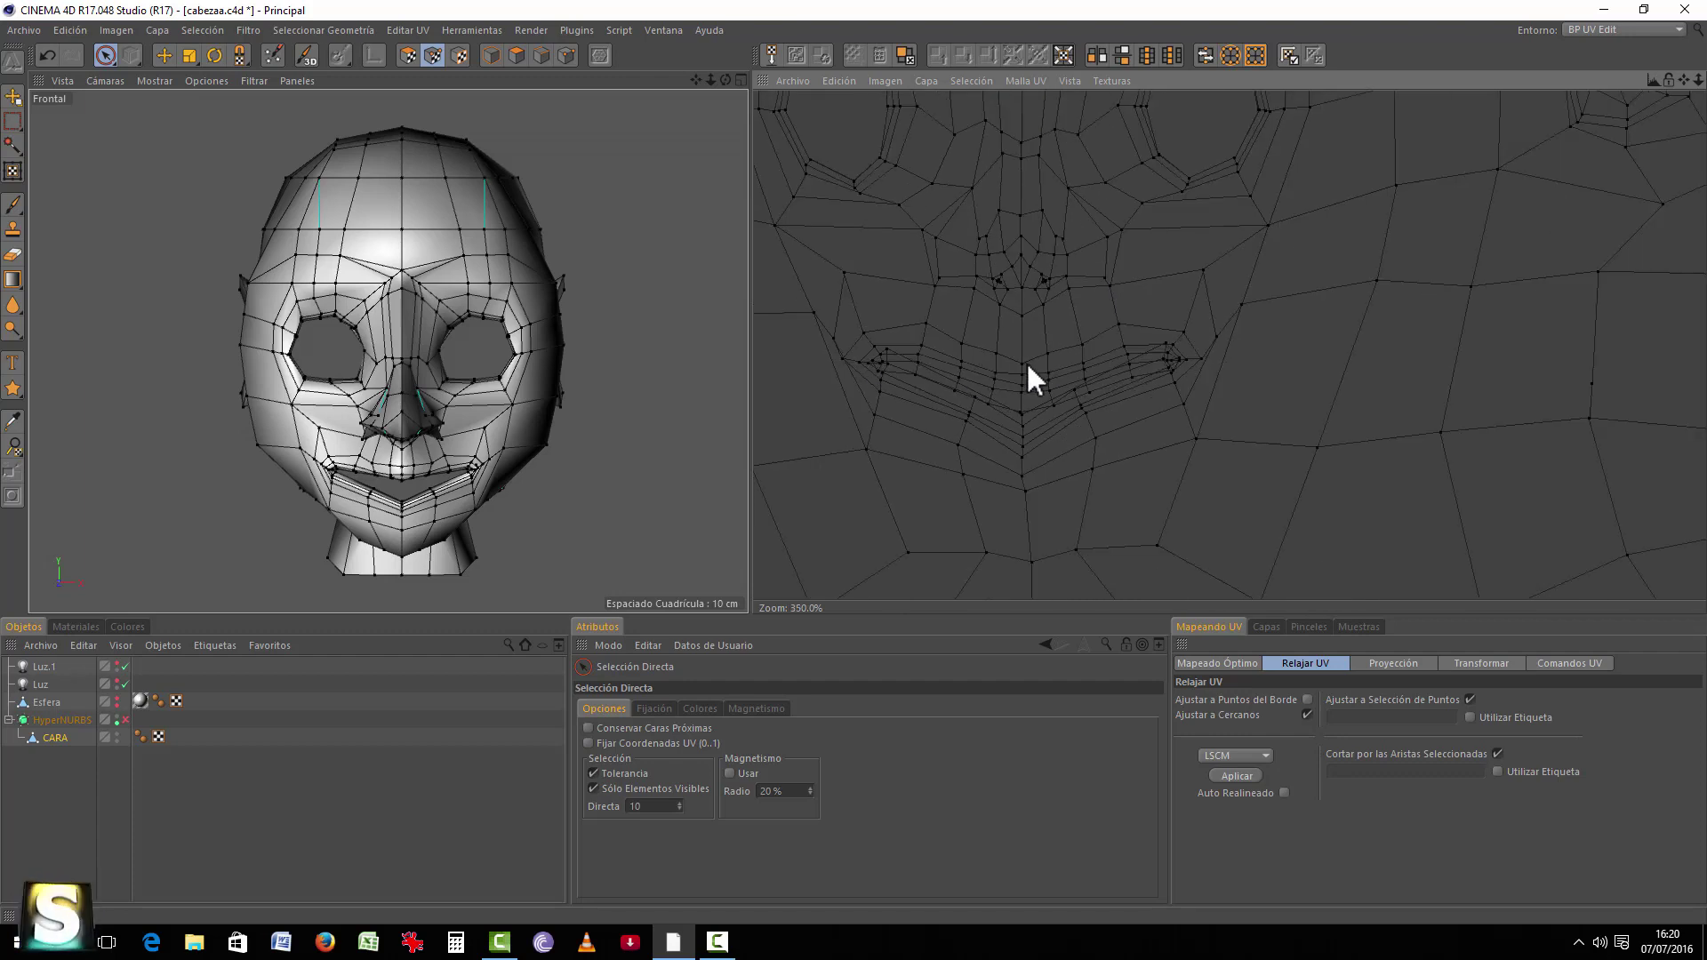
pyautogui.scroll(-3, 925, 359)
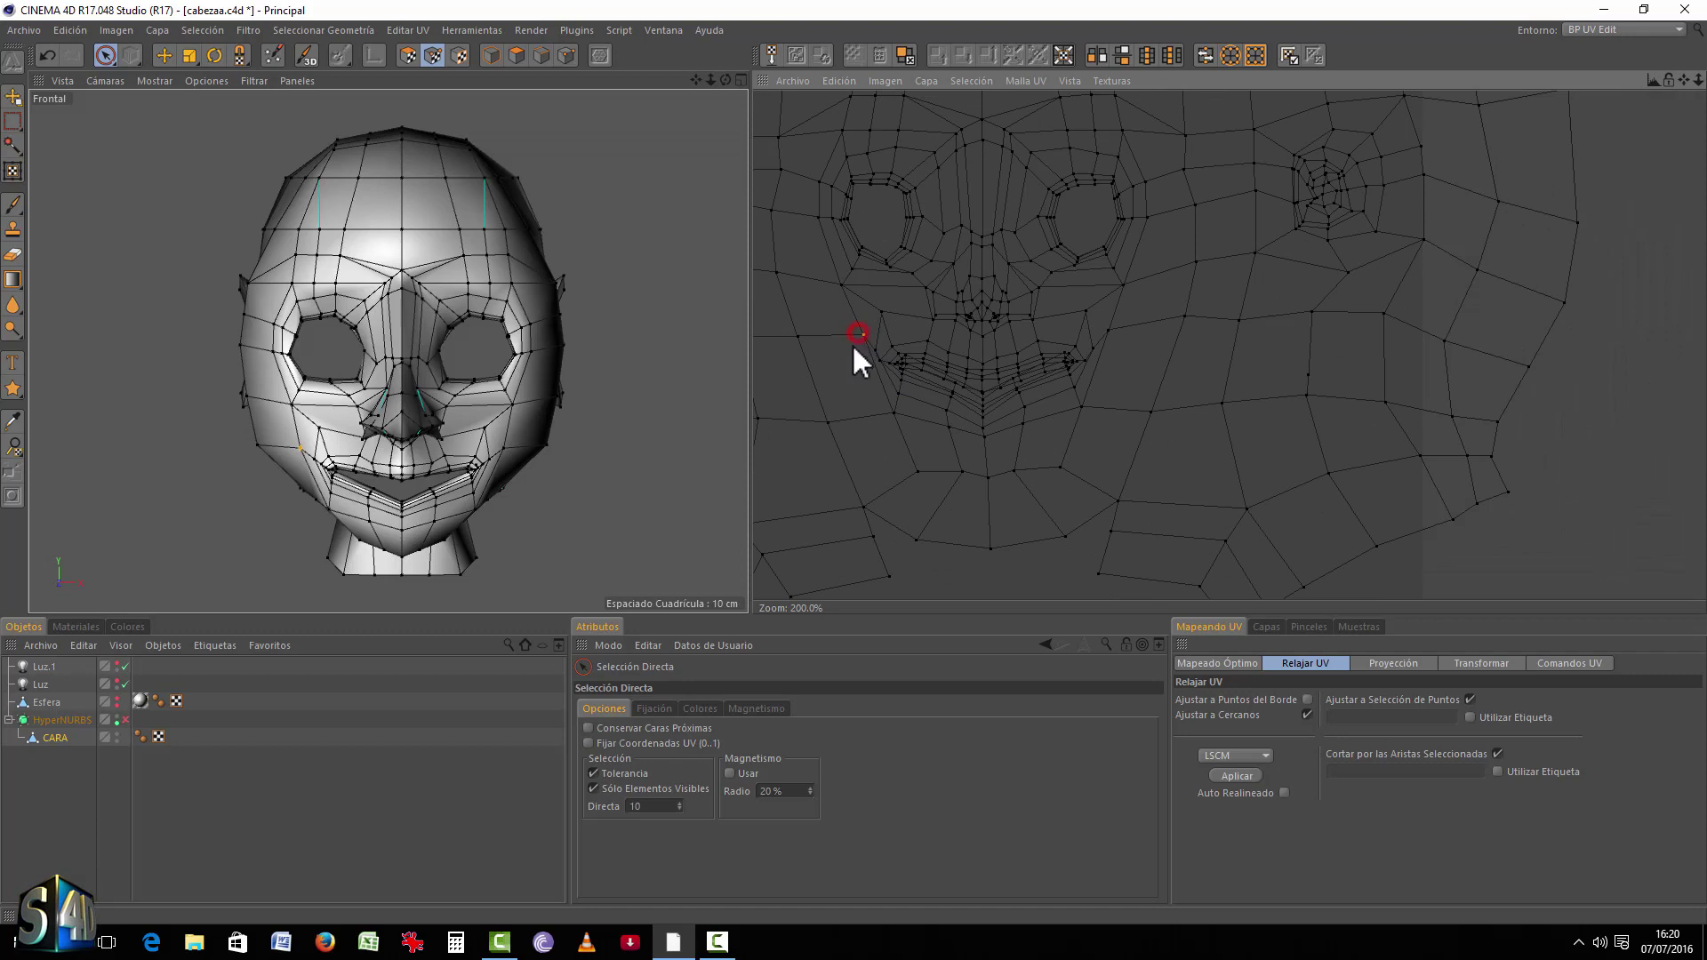
pyautogui.rightClick(859, 347)
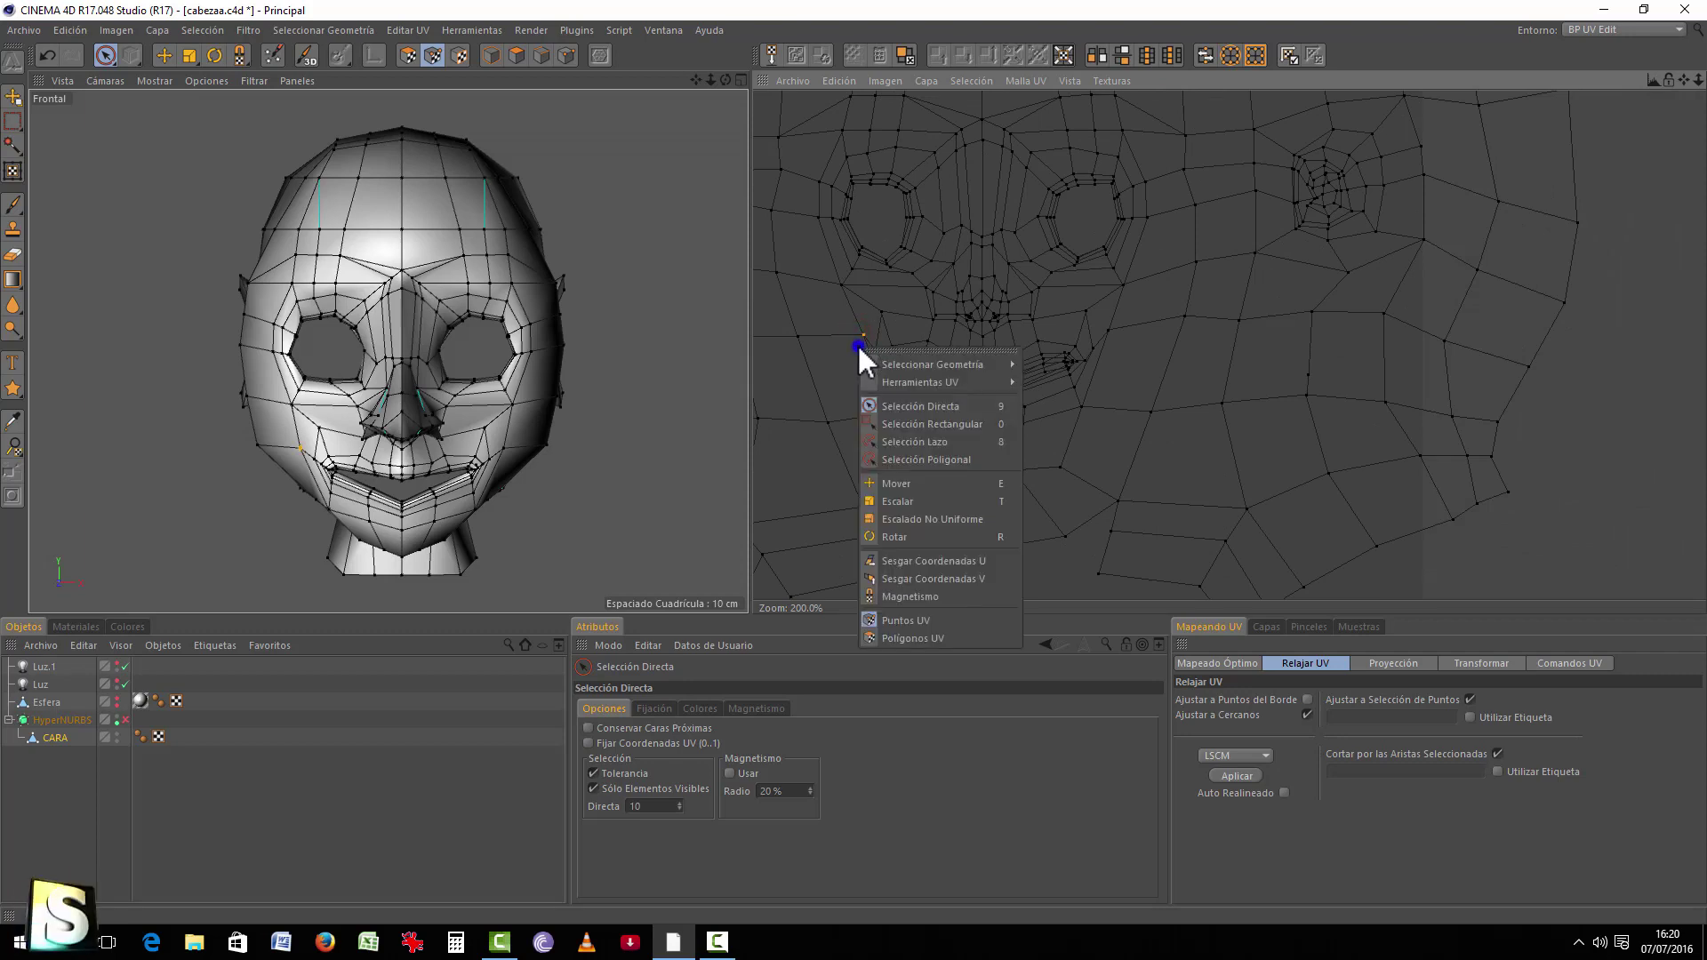
pyautogui.click(896, 489)
pyautogui.moveTo(863, 345); pyautogui.dragTo(833, 385)
pyautogui.press('space')
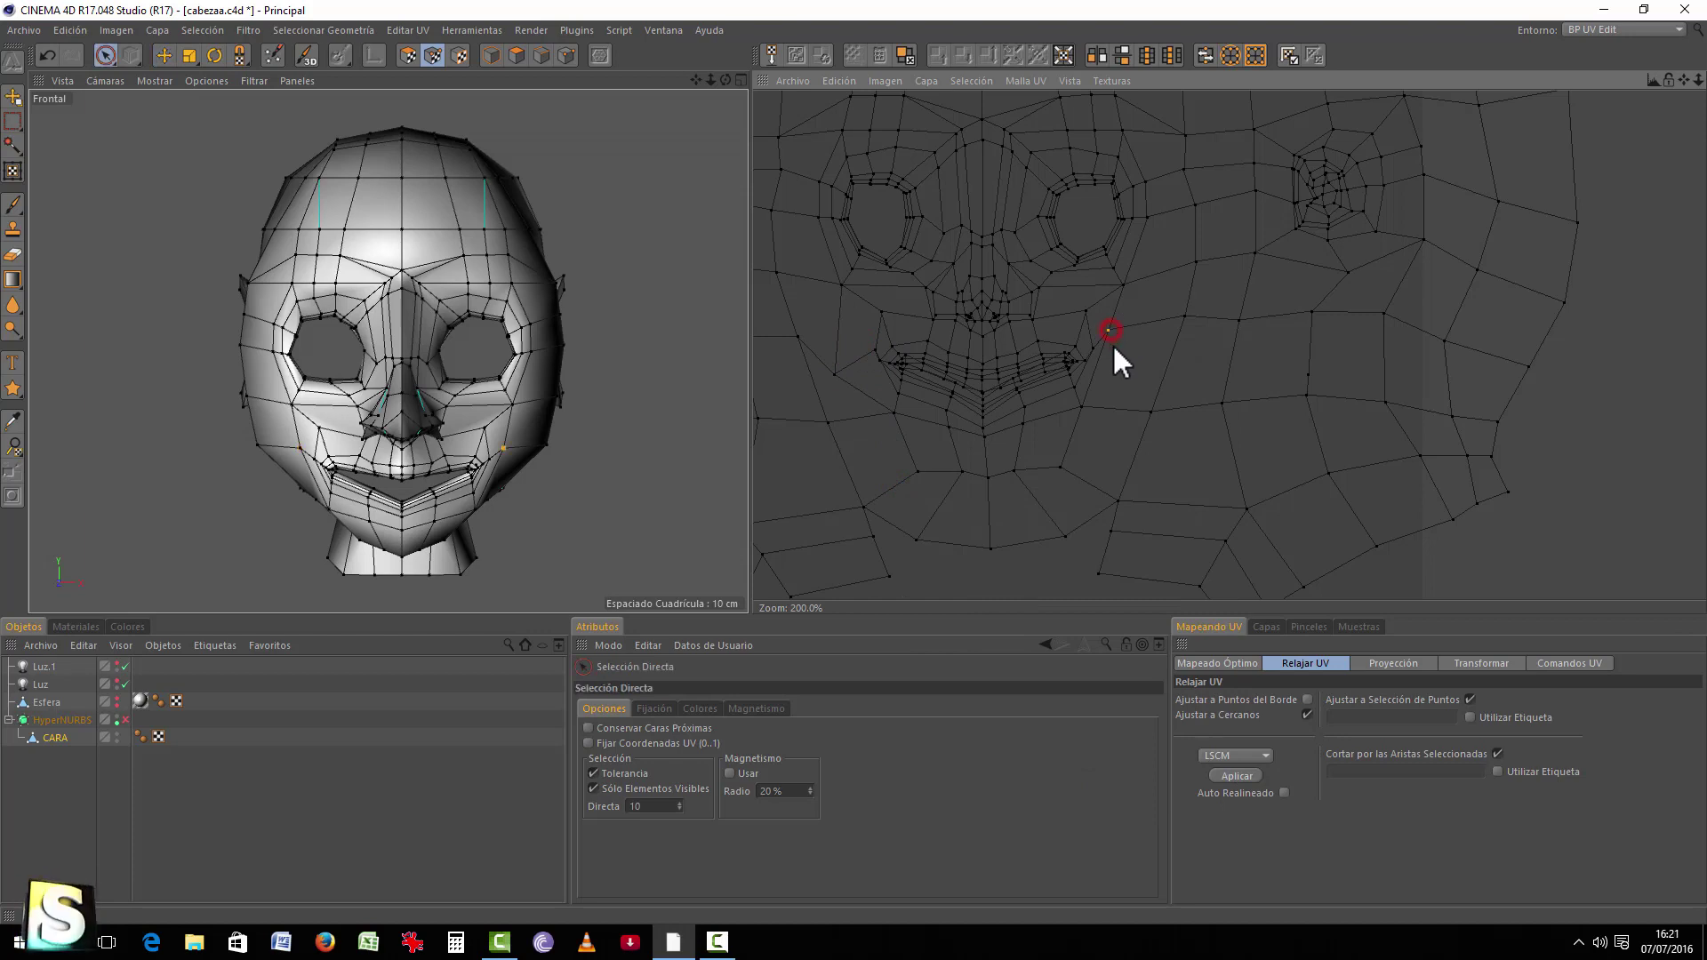
# Step: Move the matching cheek point above the right mouth corner of the UV map outward and down
pyautogui.press('space')
pyautogui.moveTo(1117, 348); pyautogui.dragTo(1147, 372)
pyautogui.press('space')
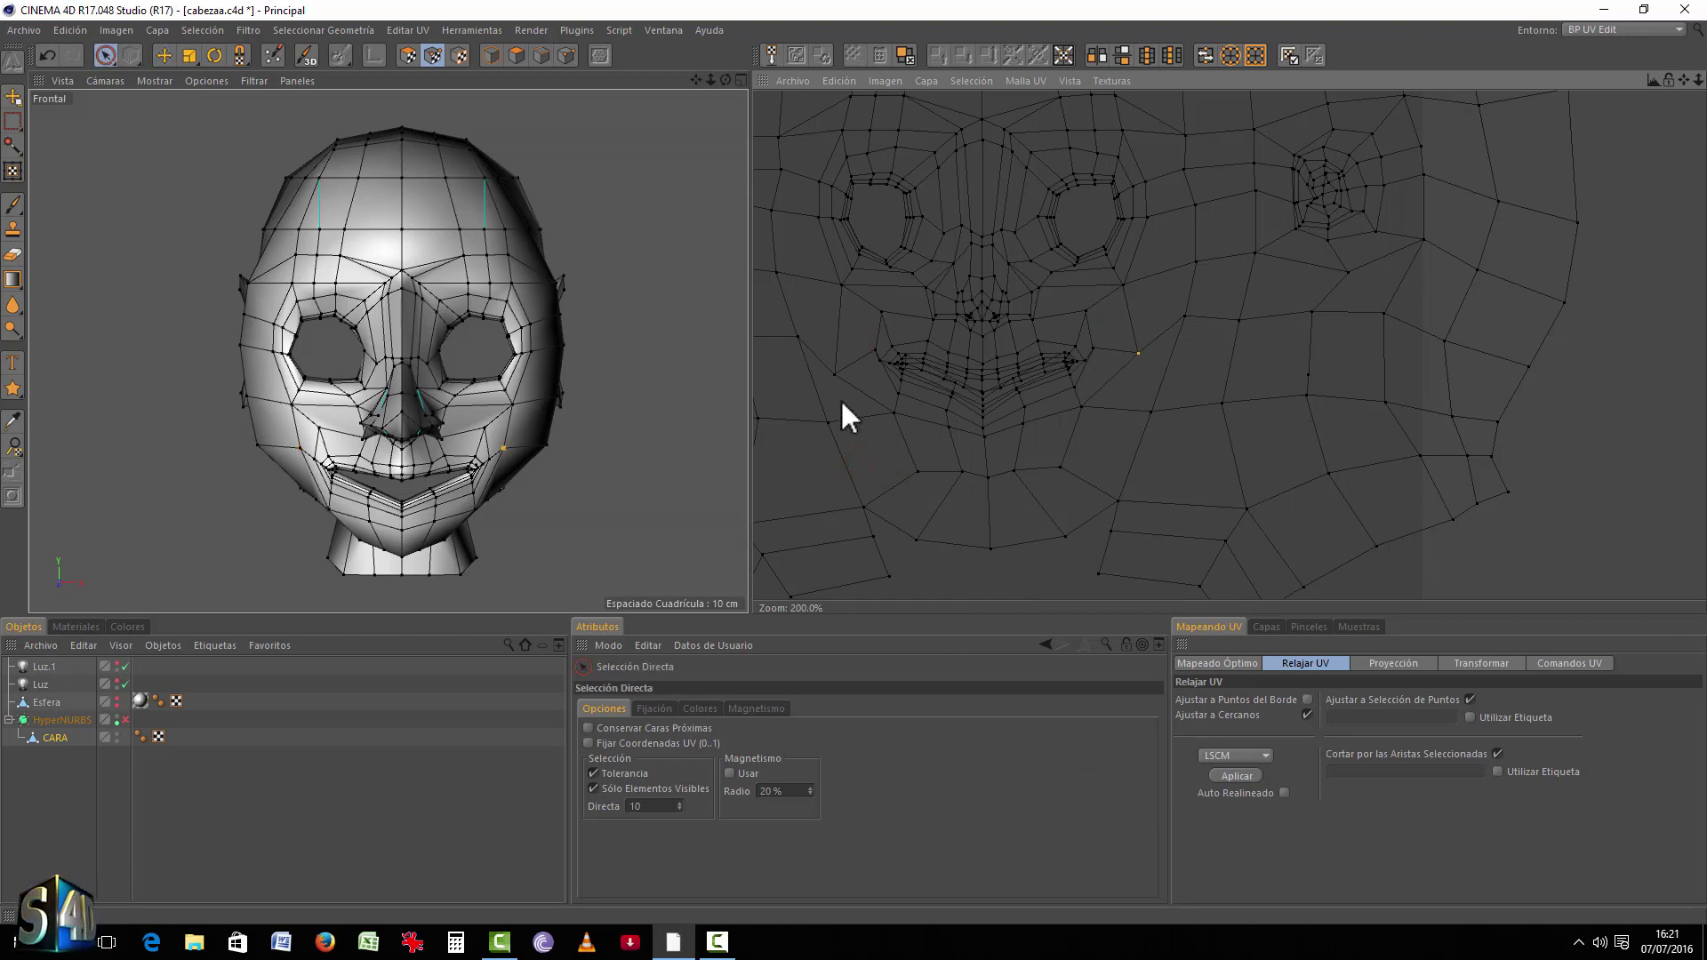
# Step: Reselect the left cheek UV point and nudge it slightly up and outward to match the right one
pyautogui.press('space')
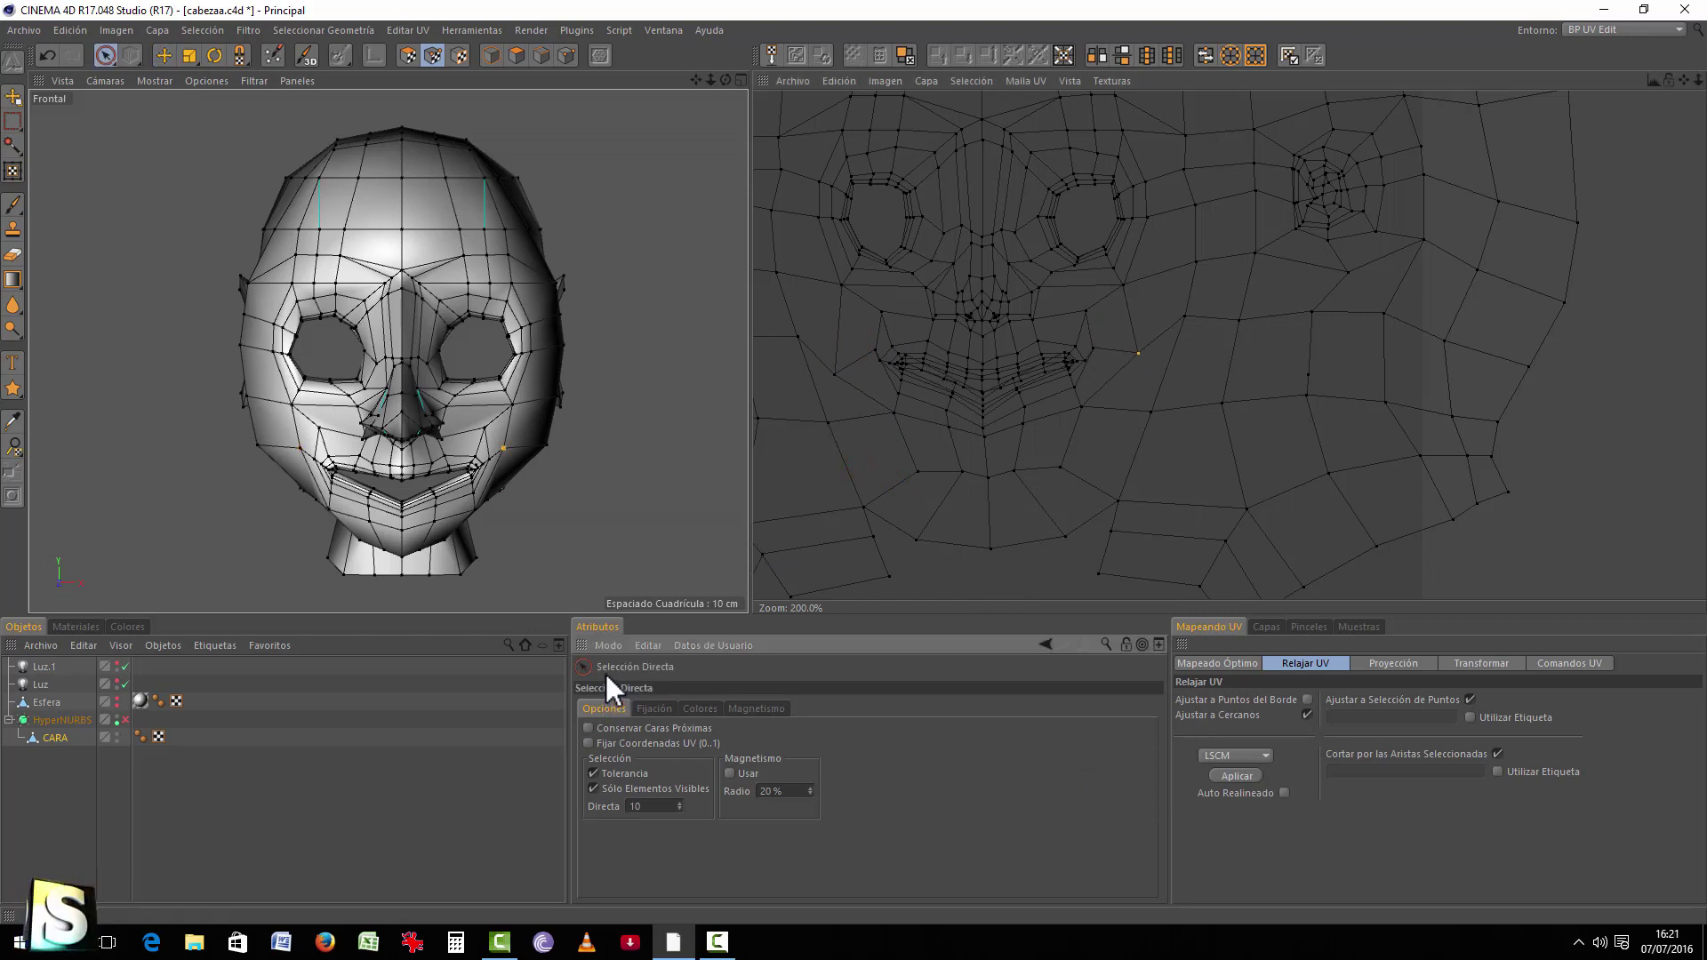
pyautogui.press('space')
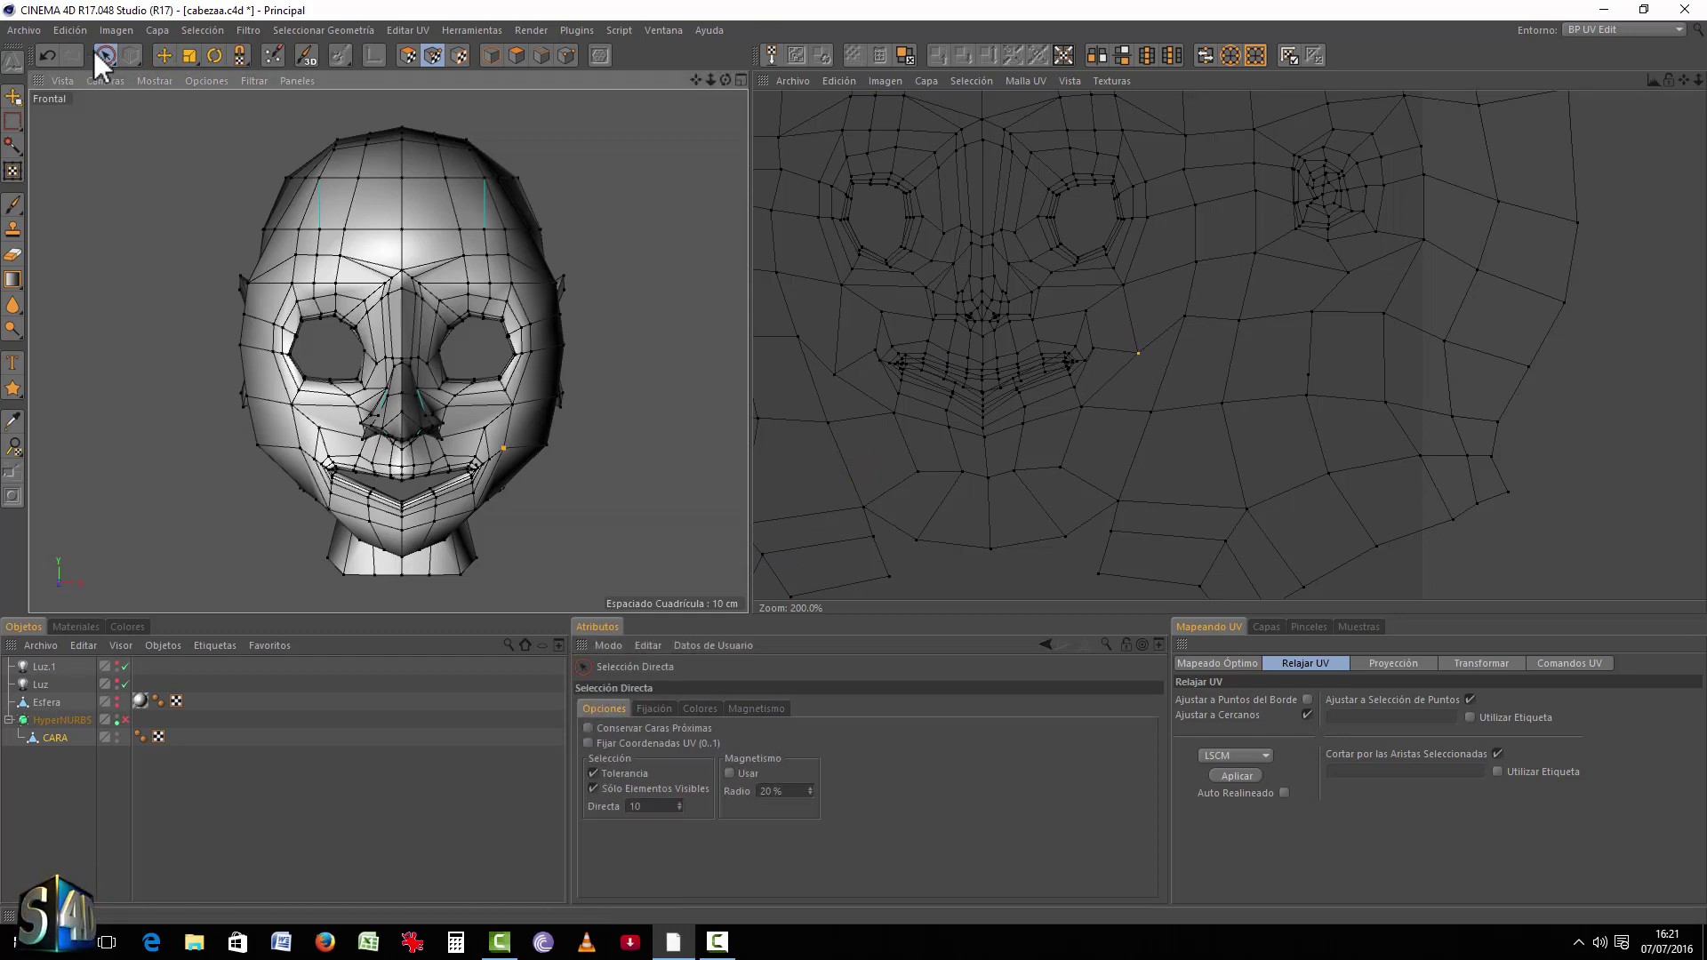
pyautogui.press('space')
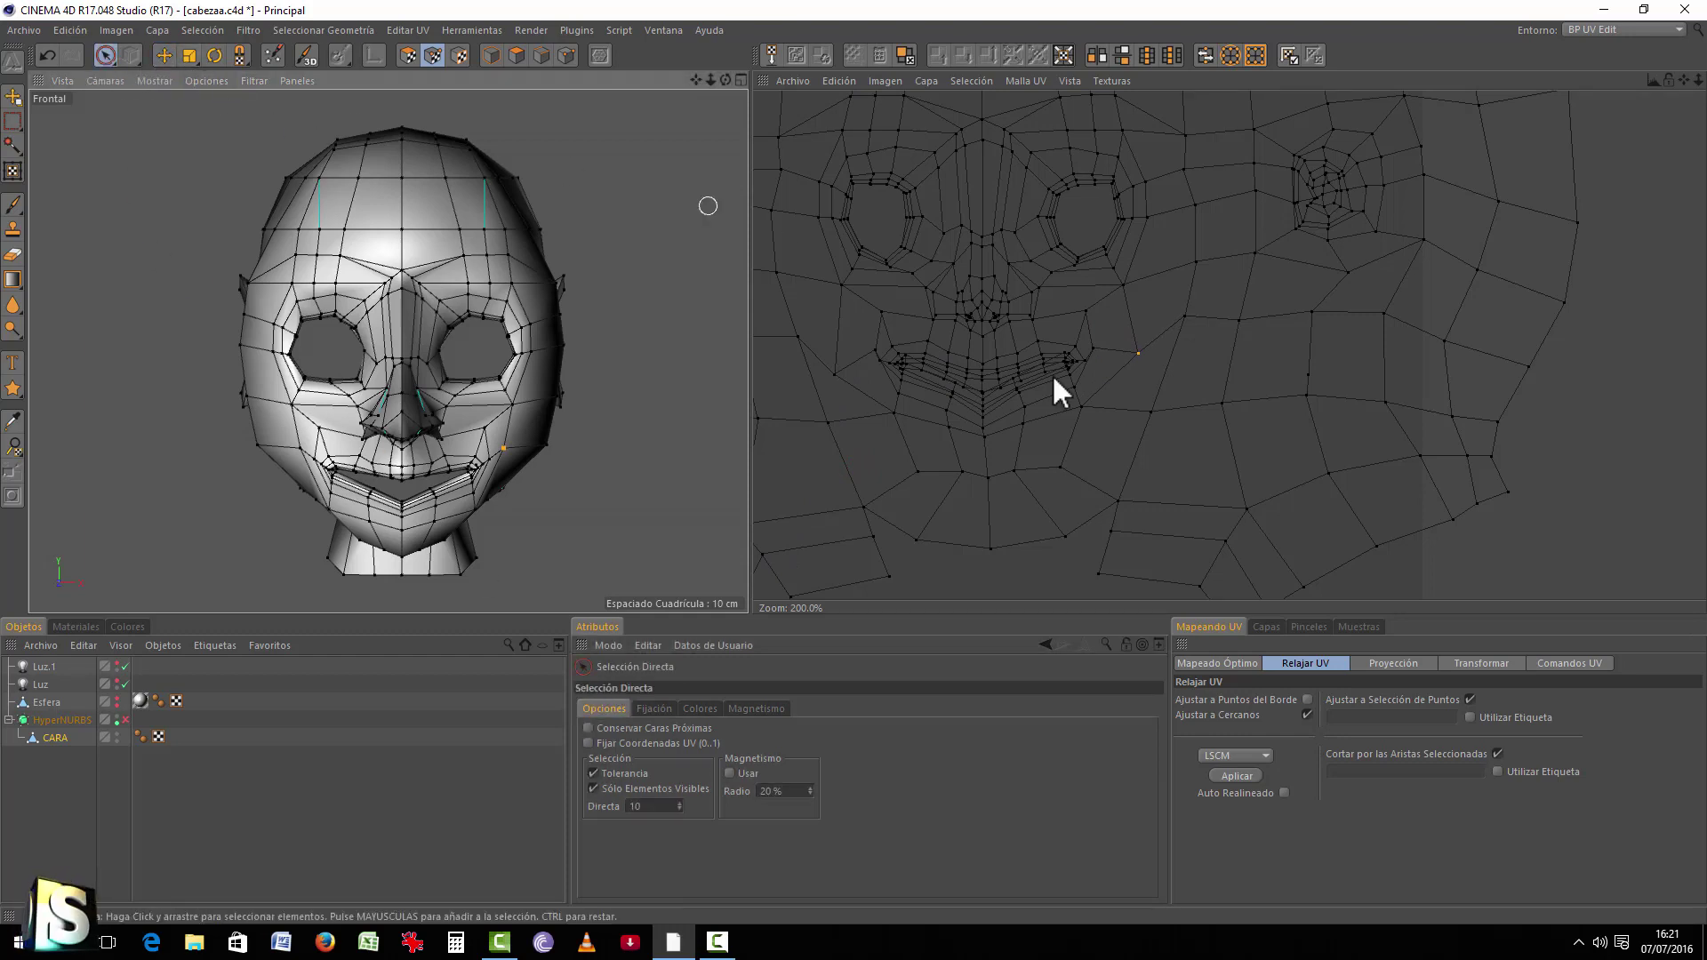
pyautogui.press('space')
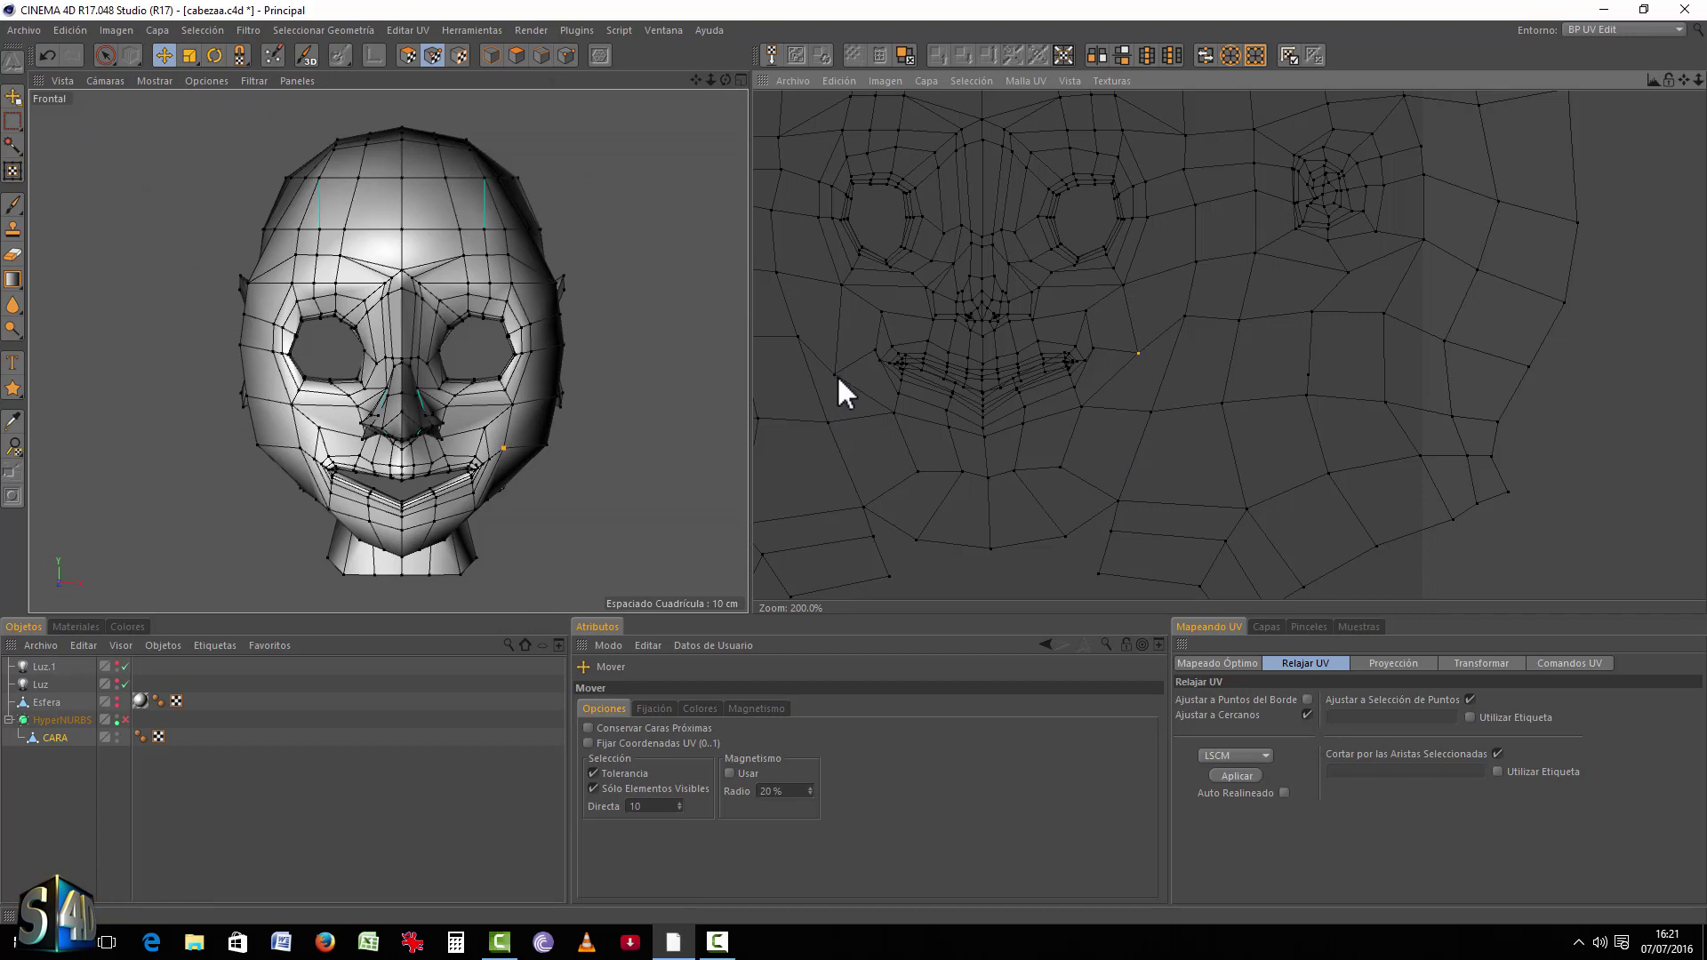
pyautogui.press('space')
# Step: Select the row of five chin points below the mouth in the UV map and move it down
pyautogui.press('space')
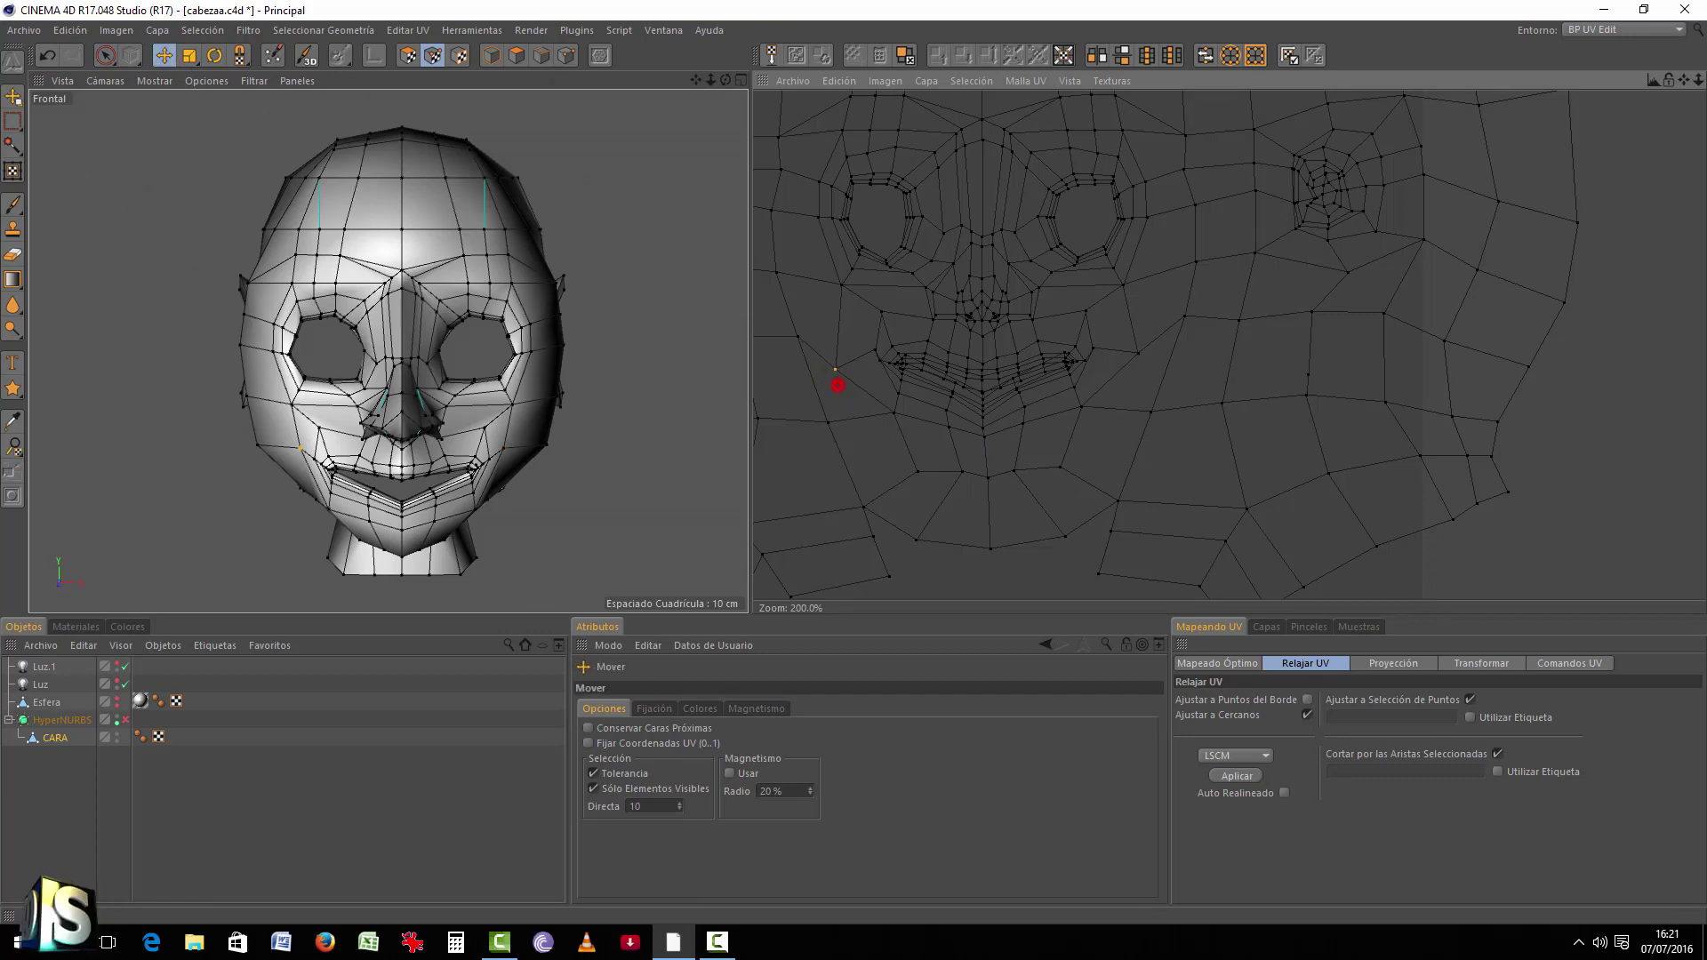
pyautogui.moveTo(838, 386); pyautogui.dragTo(832, 377)
pyautogui.press('space')
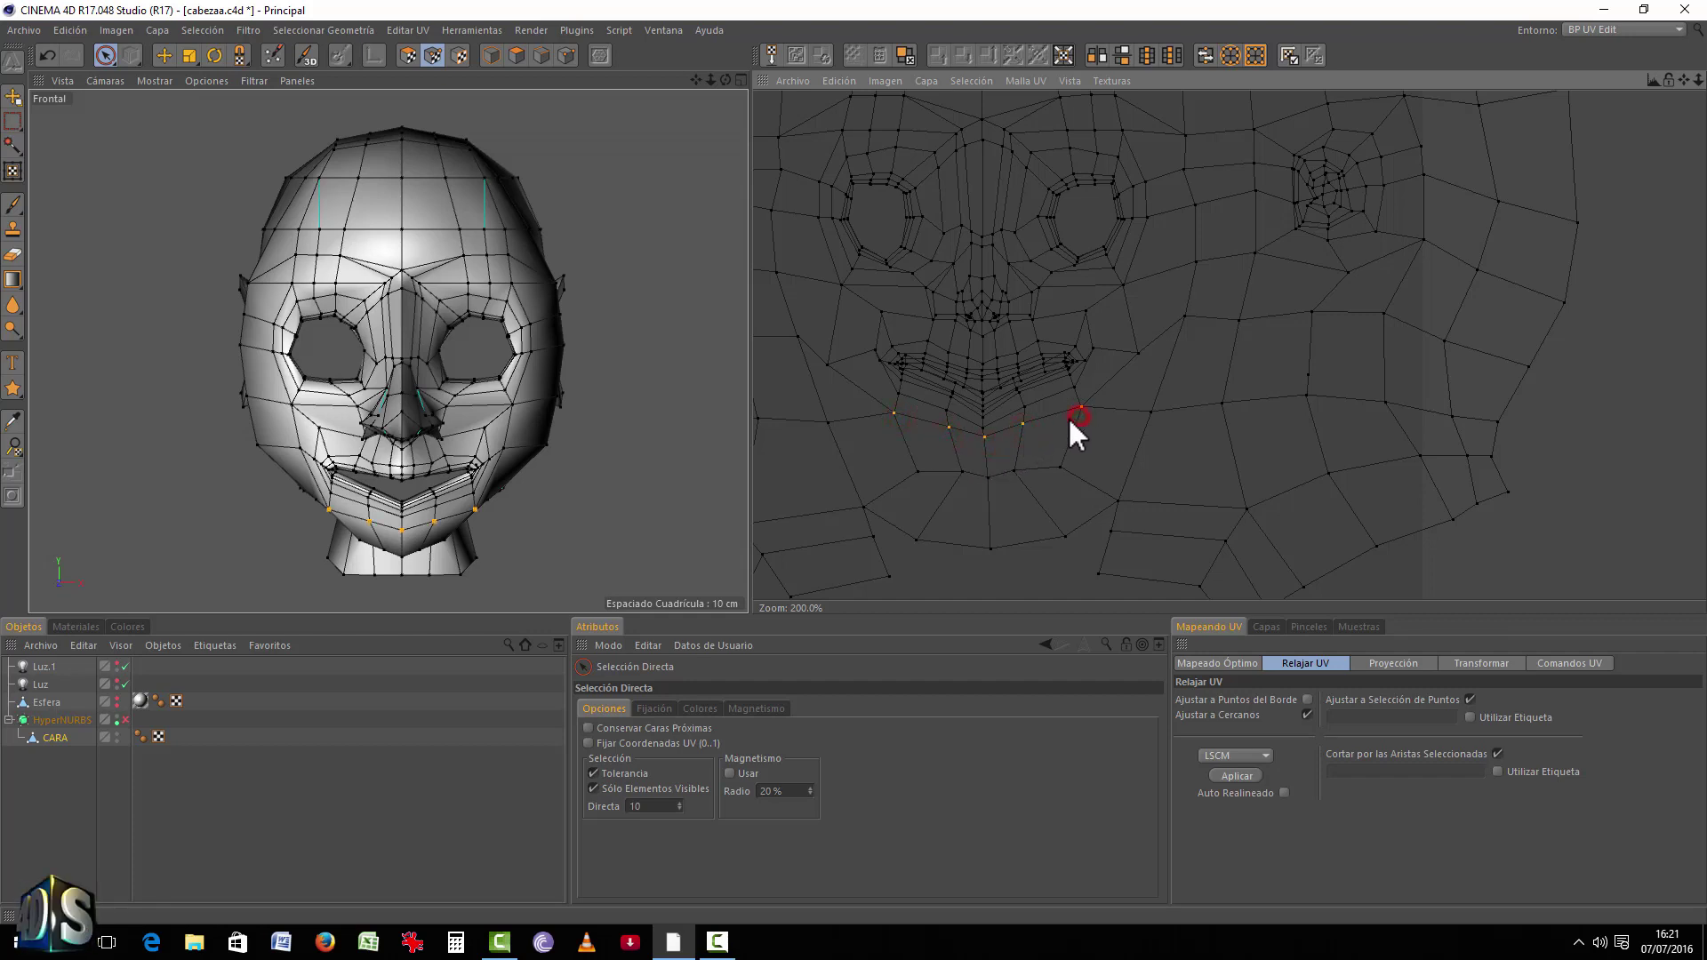
pyautogui.press('space')
pyautogui.moveTo(994, 446); pyautogui.dragTo(994, 470)
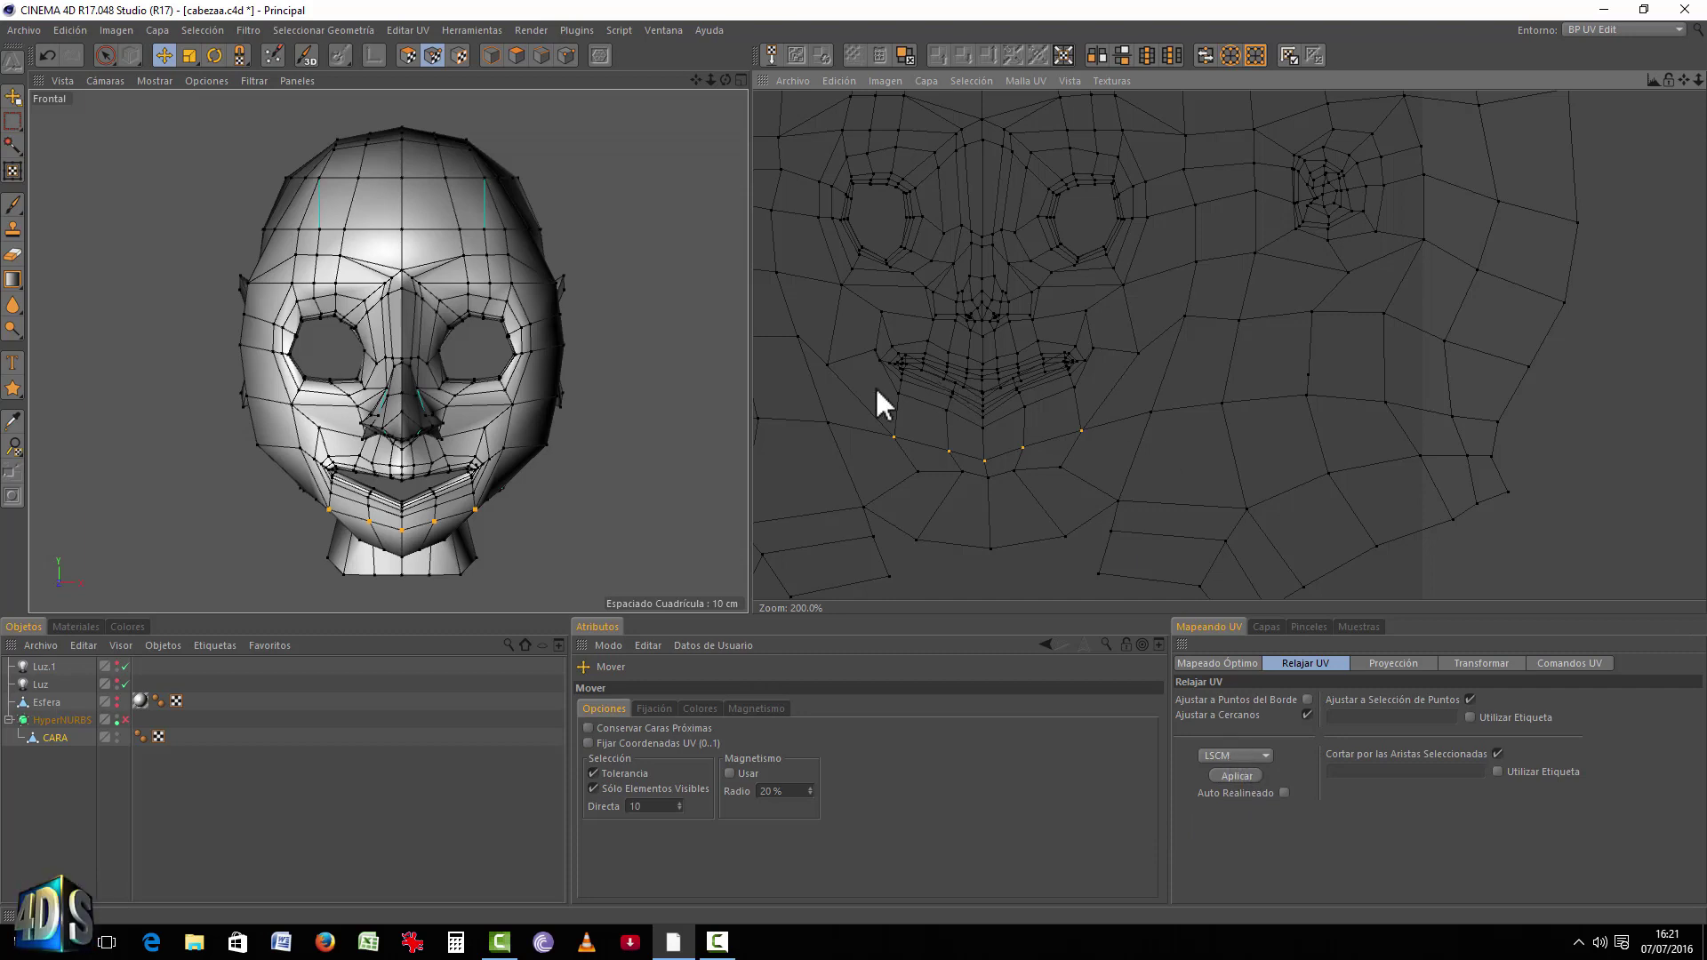
# Step: Move the UV point just outside the left mouth corner outward and down, away from the lips
pyautogui.scroll(3, 876, 391)
pyautogui.press('space')
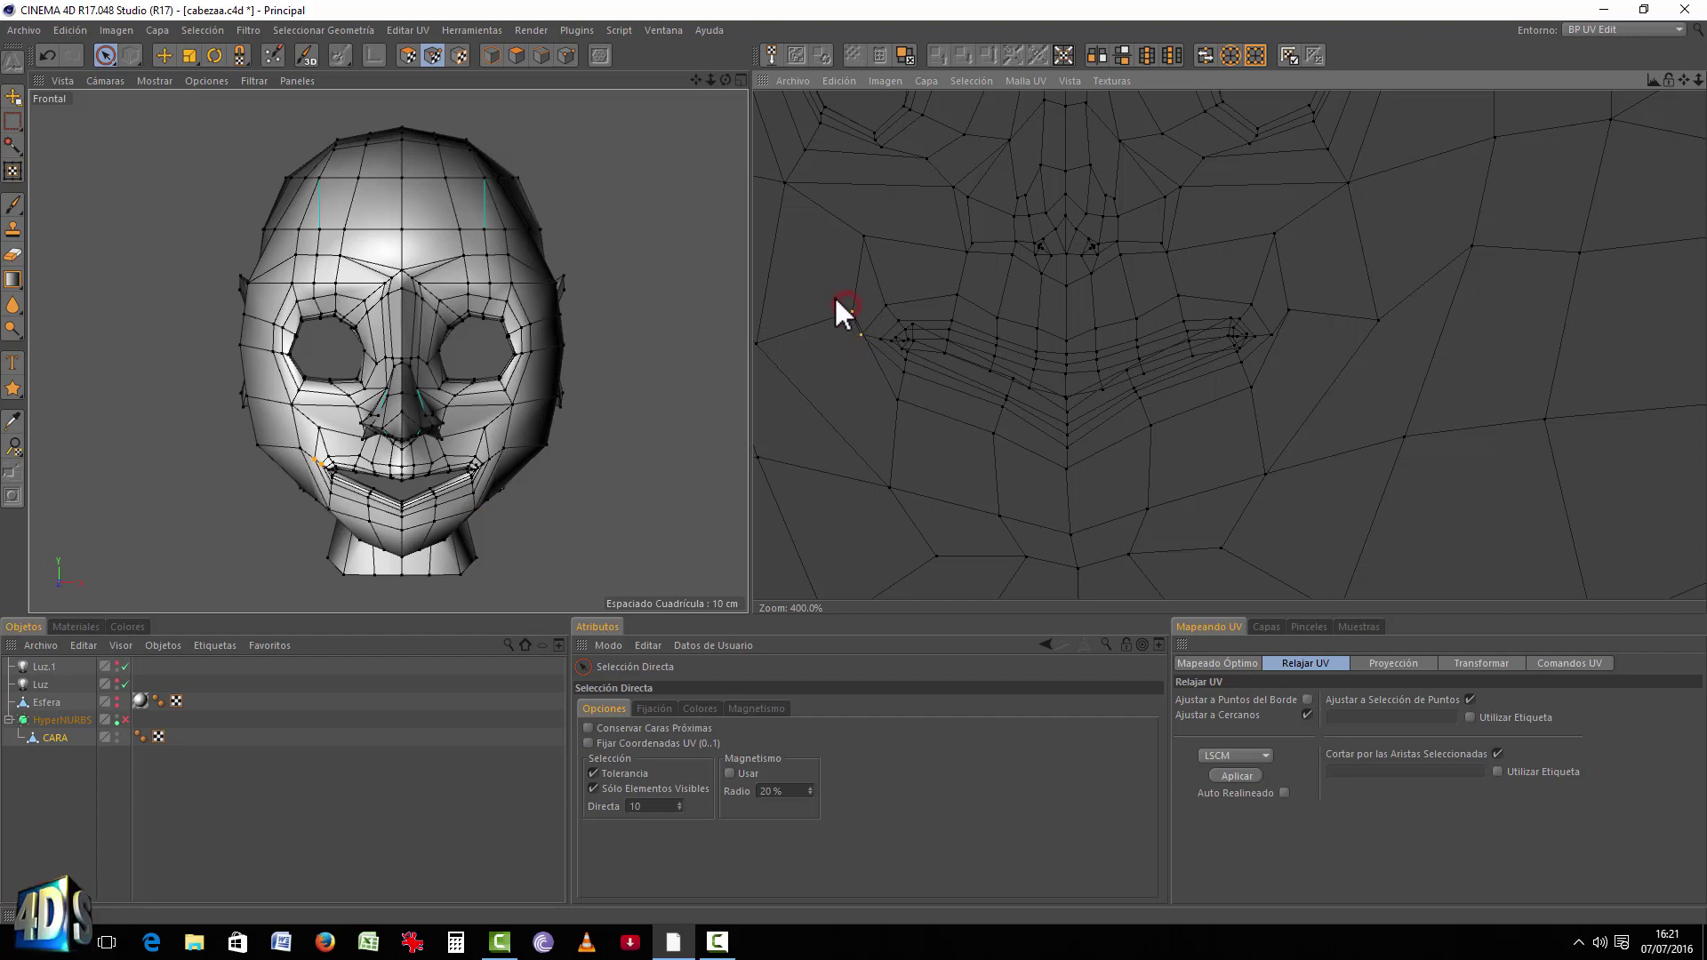
pyautogui.press('space')
pyautogui.moveTo(853, 462); pyautogui.dragTo(809, 493)
pyautogui.press('space')
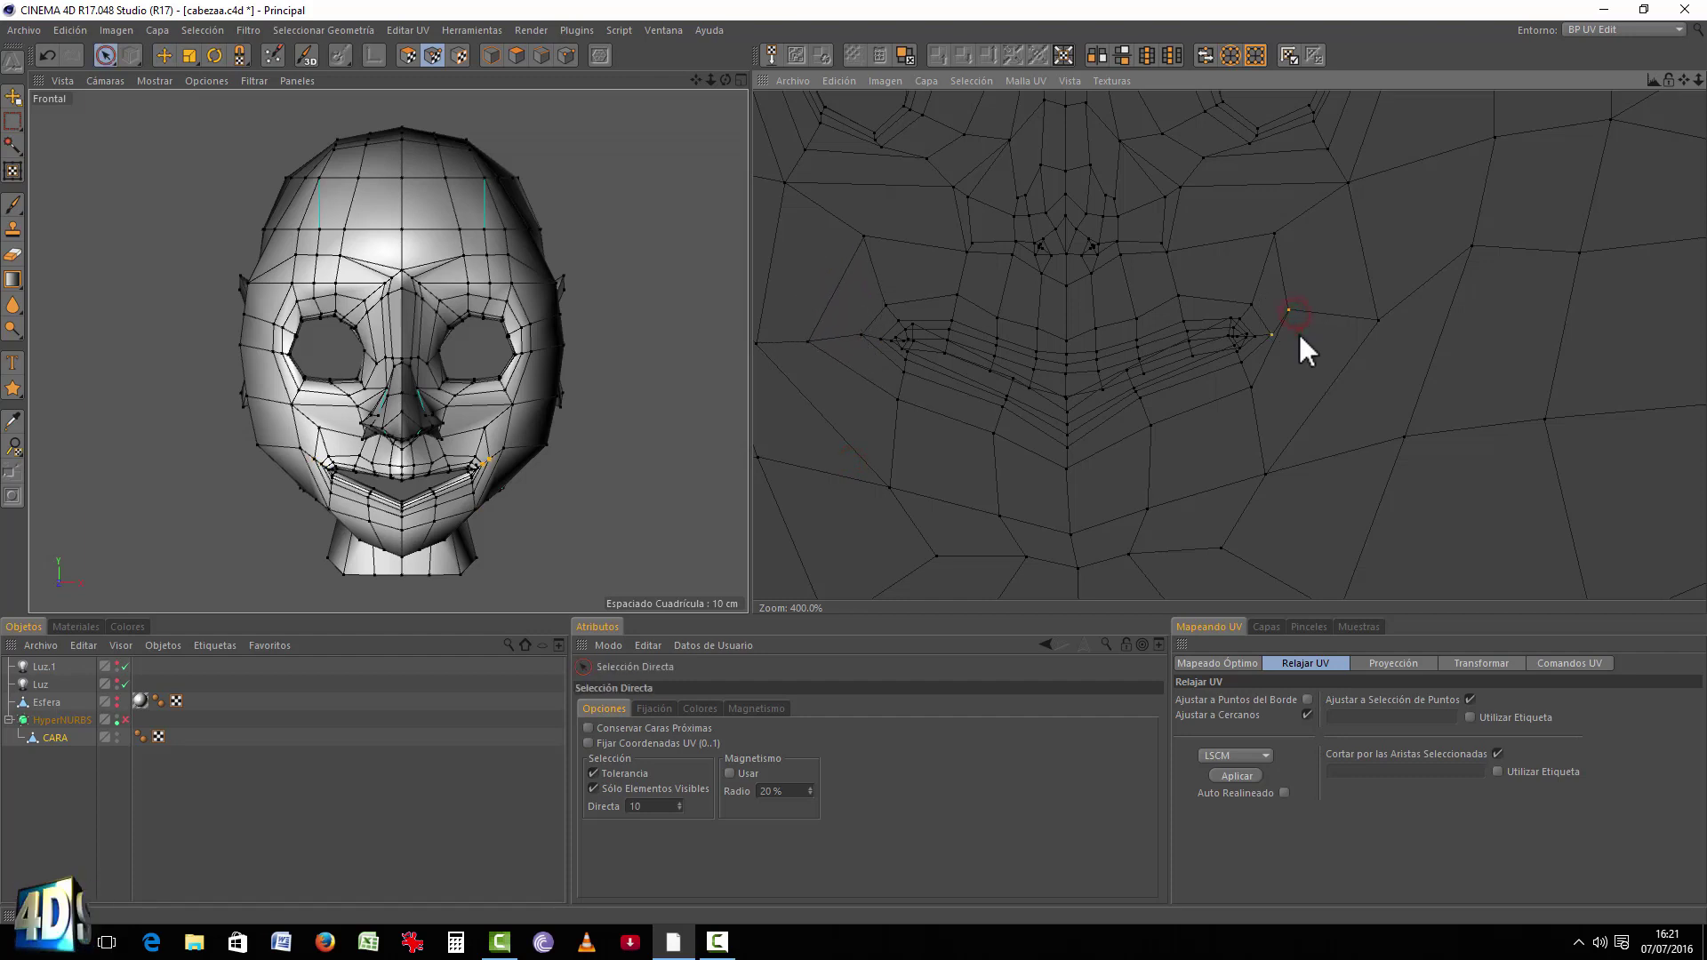
# Step: Move the point just outside the right mouth corner outward and down, and select its left counterpart to compare their positions
pyautogui.press('space')
pyautogui.click(1309, 310)
pyautogui.press('space')
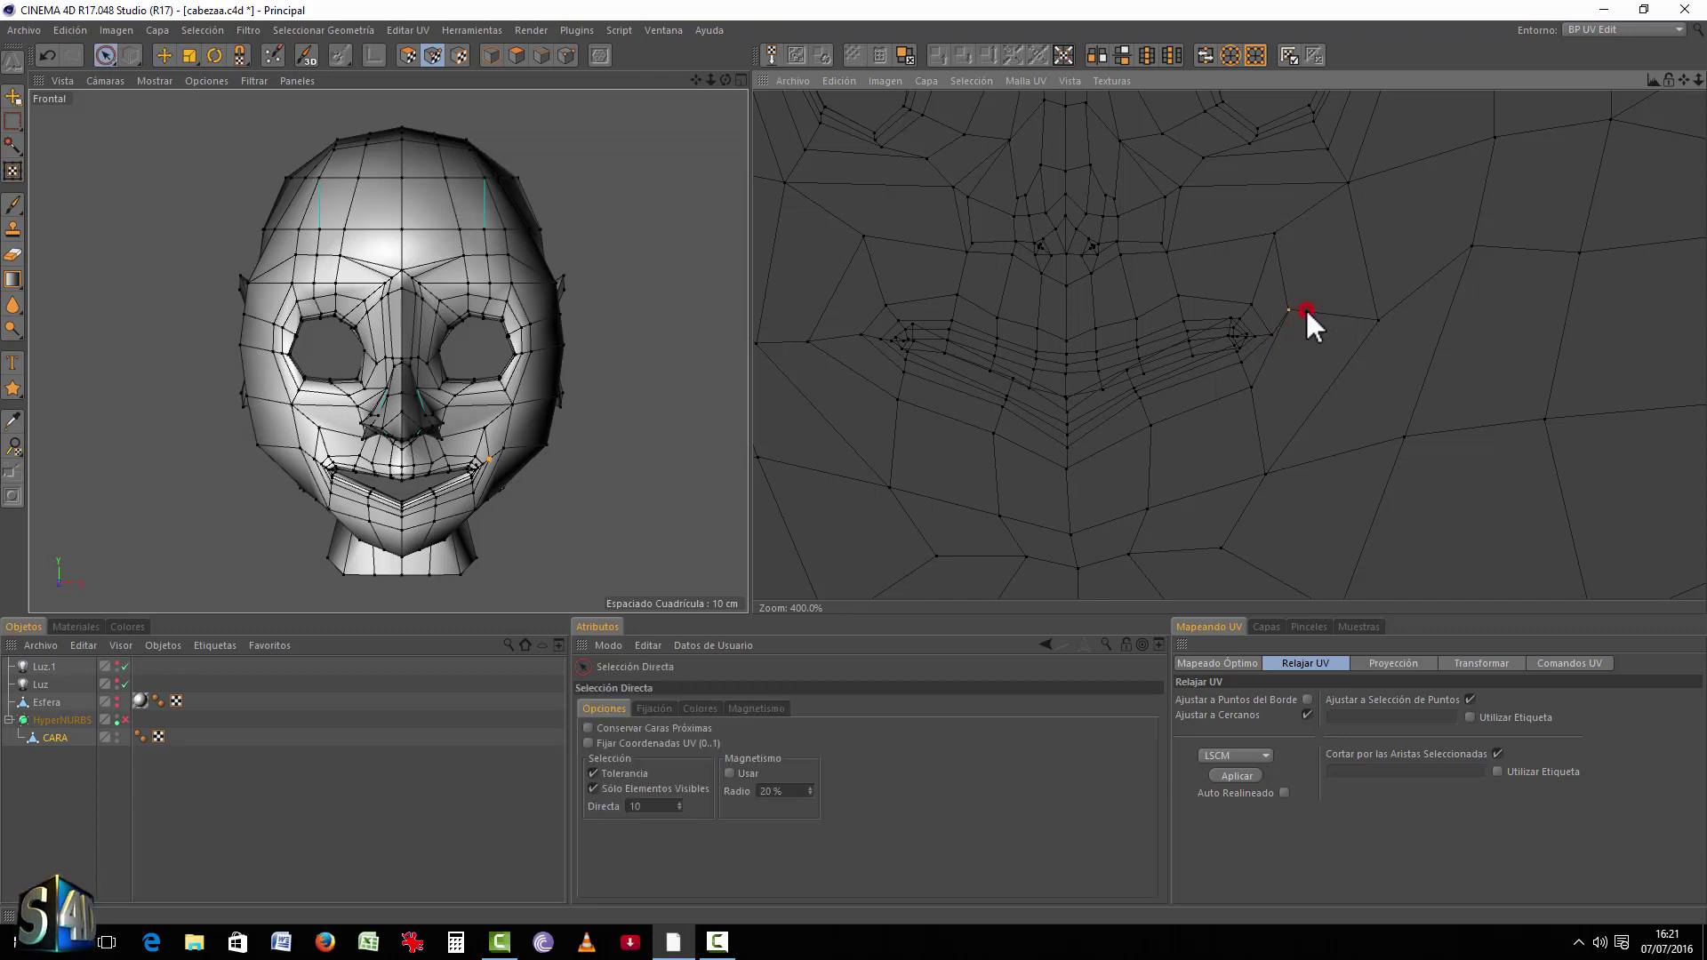
pyautogui.press('space')
pyautogui.moveTo(1309, 322); pyautogui.dragTo(1353, 353)
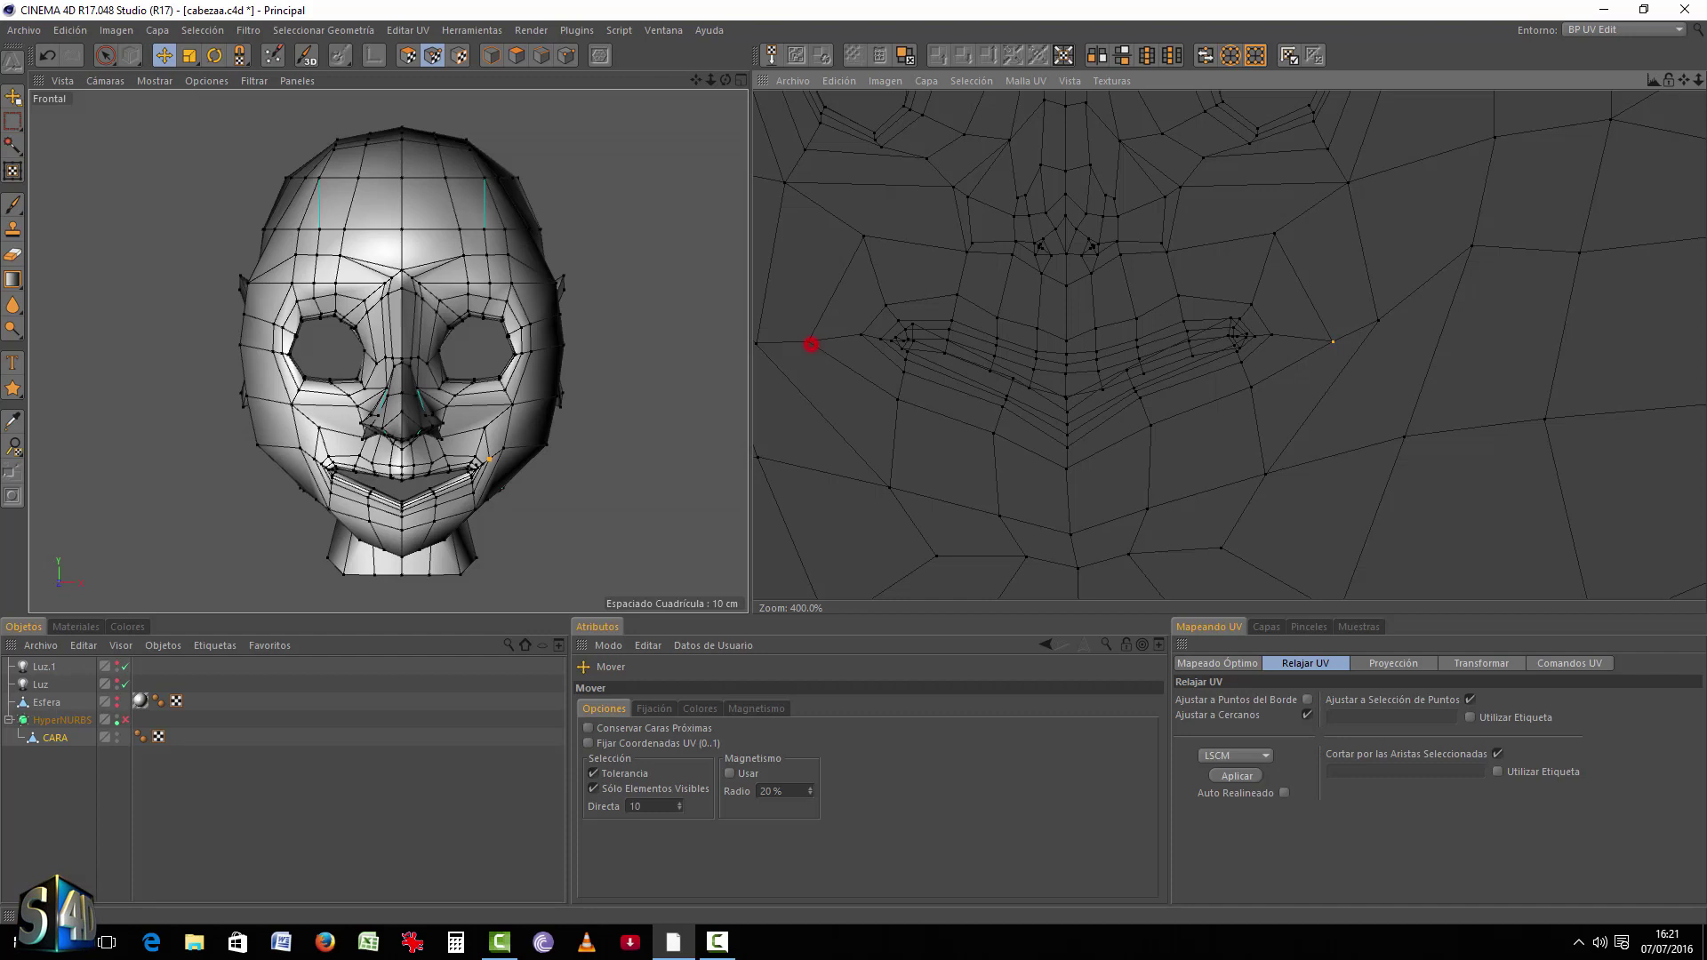
pyautogui.click(105, 55)
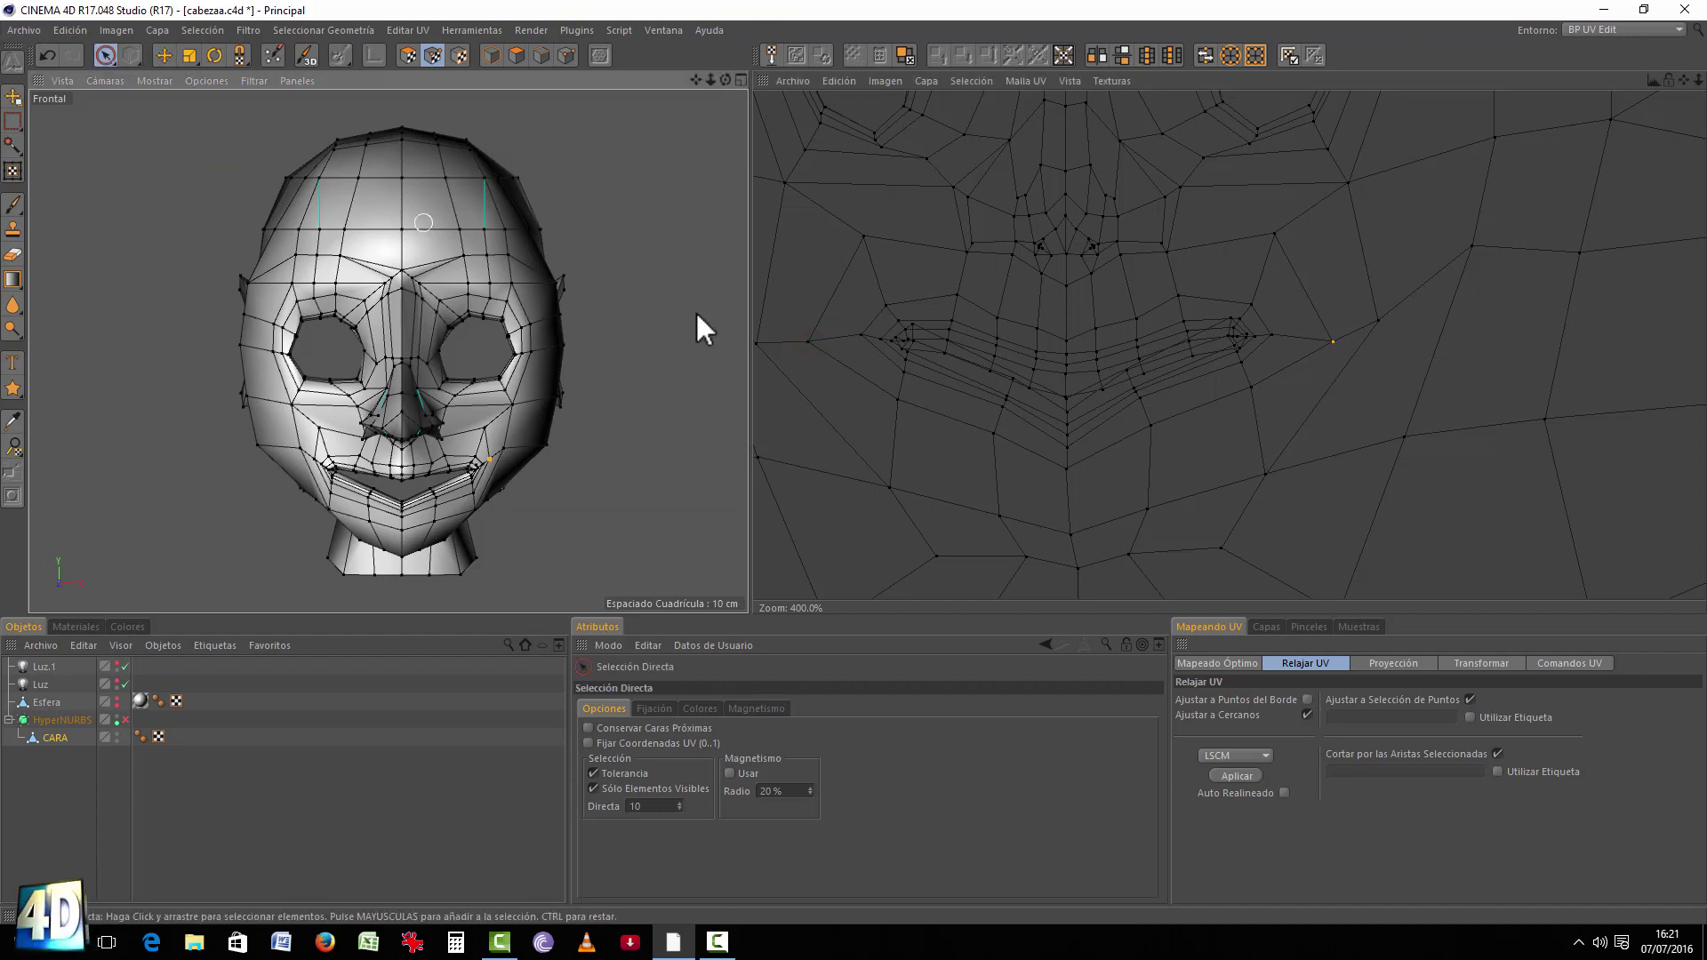
pyautogui.keyDown('shift'); pyautogui.click(807, 341); pyautogui.keyUp('shift')
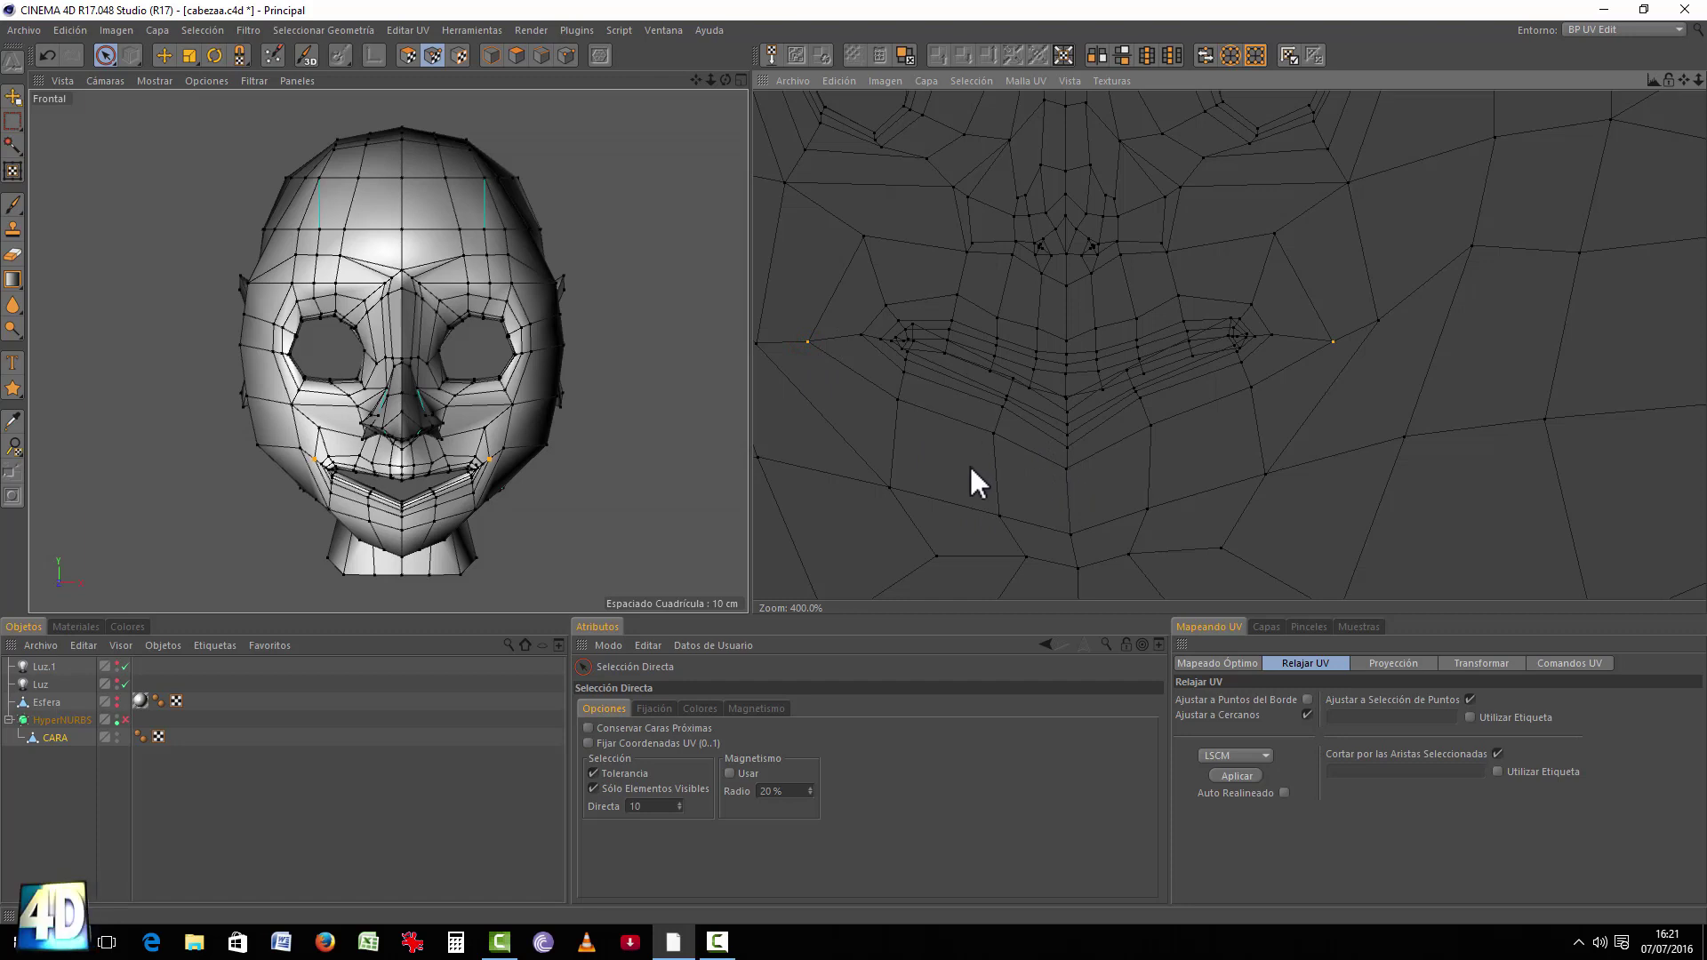
# Step: Select the single UV point below the left mouth corner and move it down toward the chin
pyautogui.press('e')
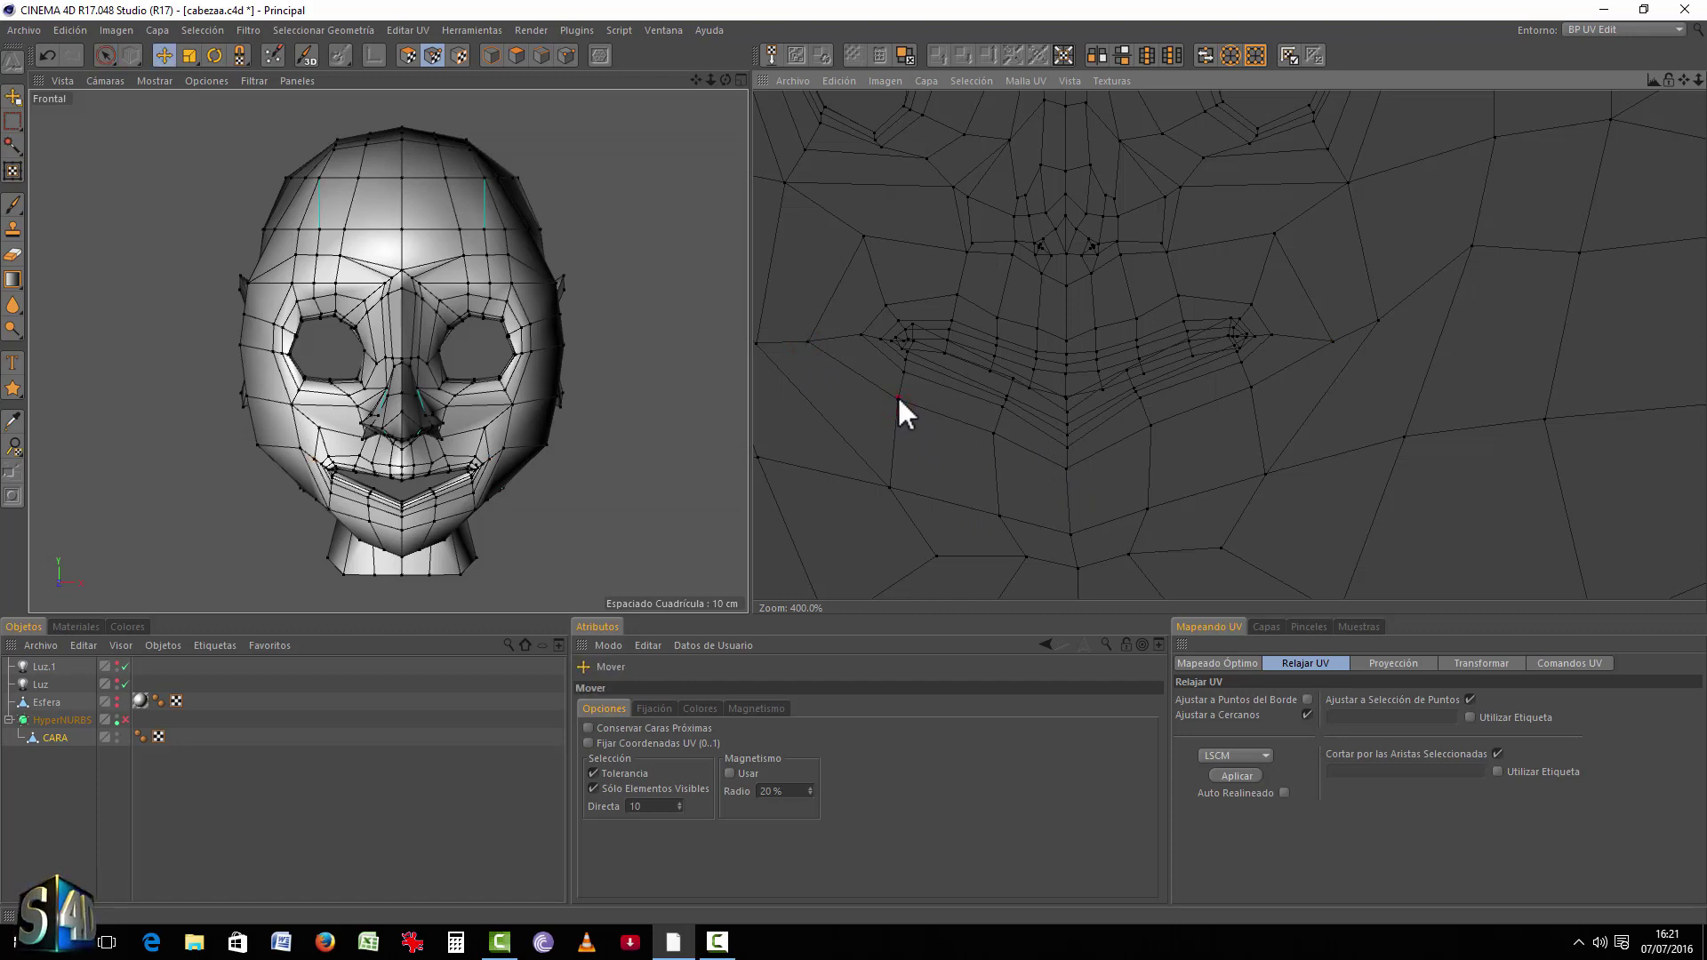
pyautogui.press('space')
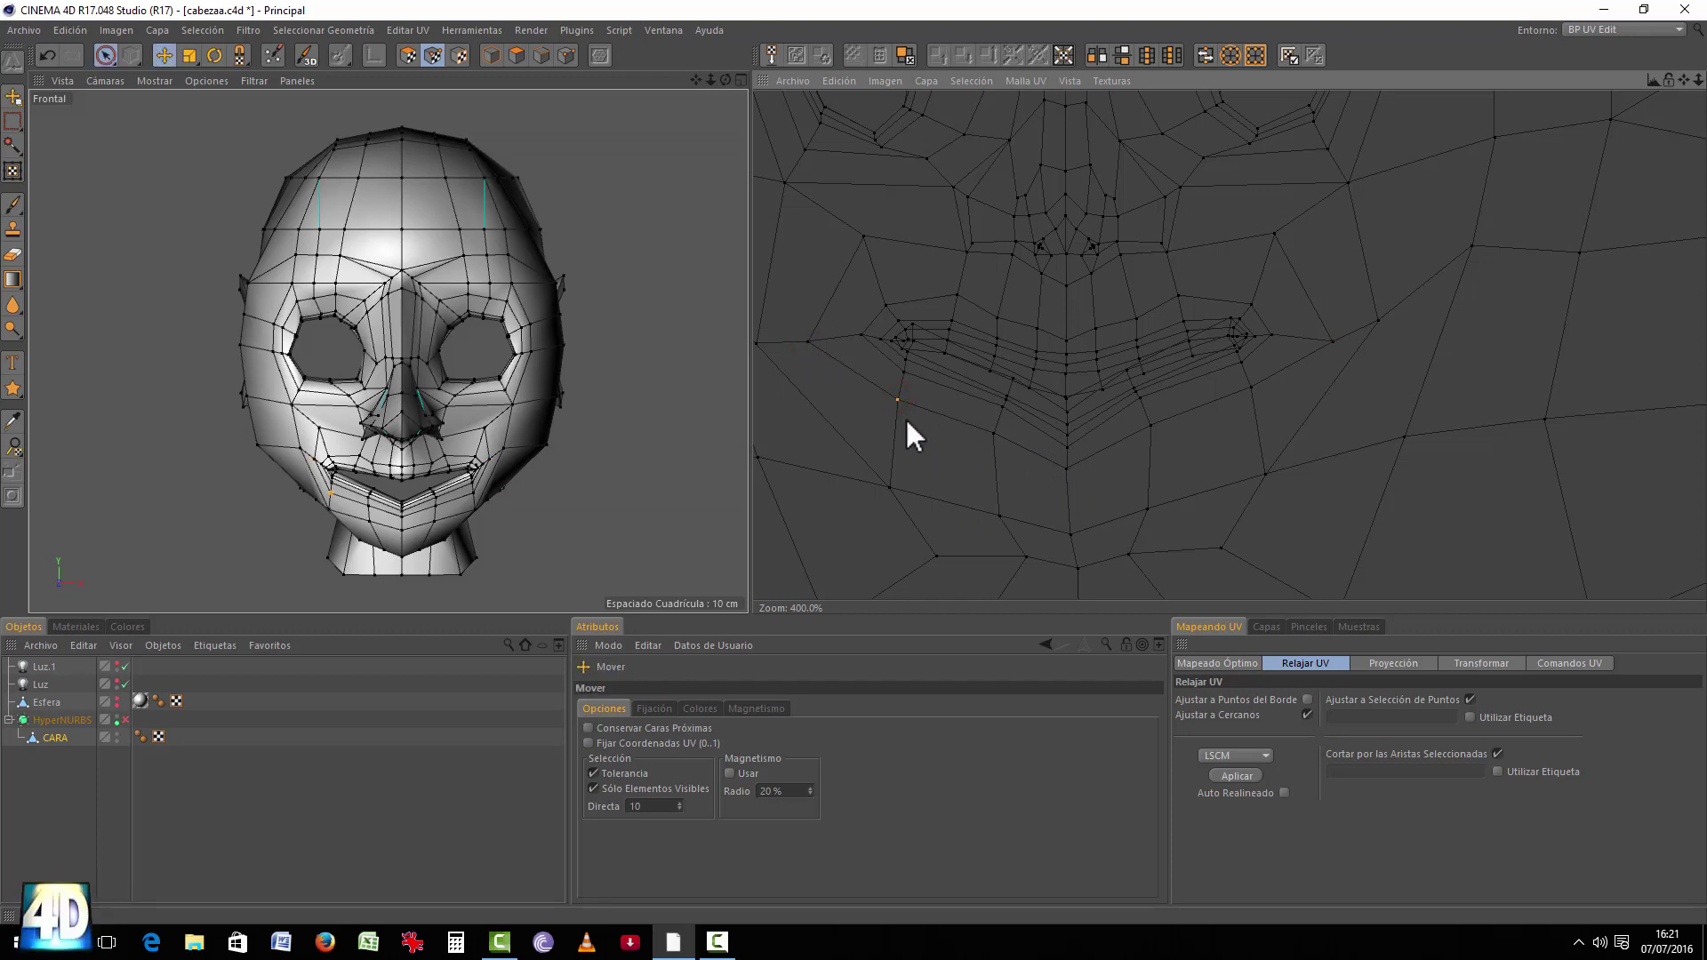
pyautogui.press('space')
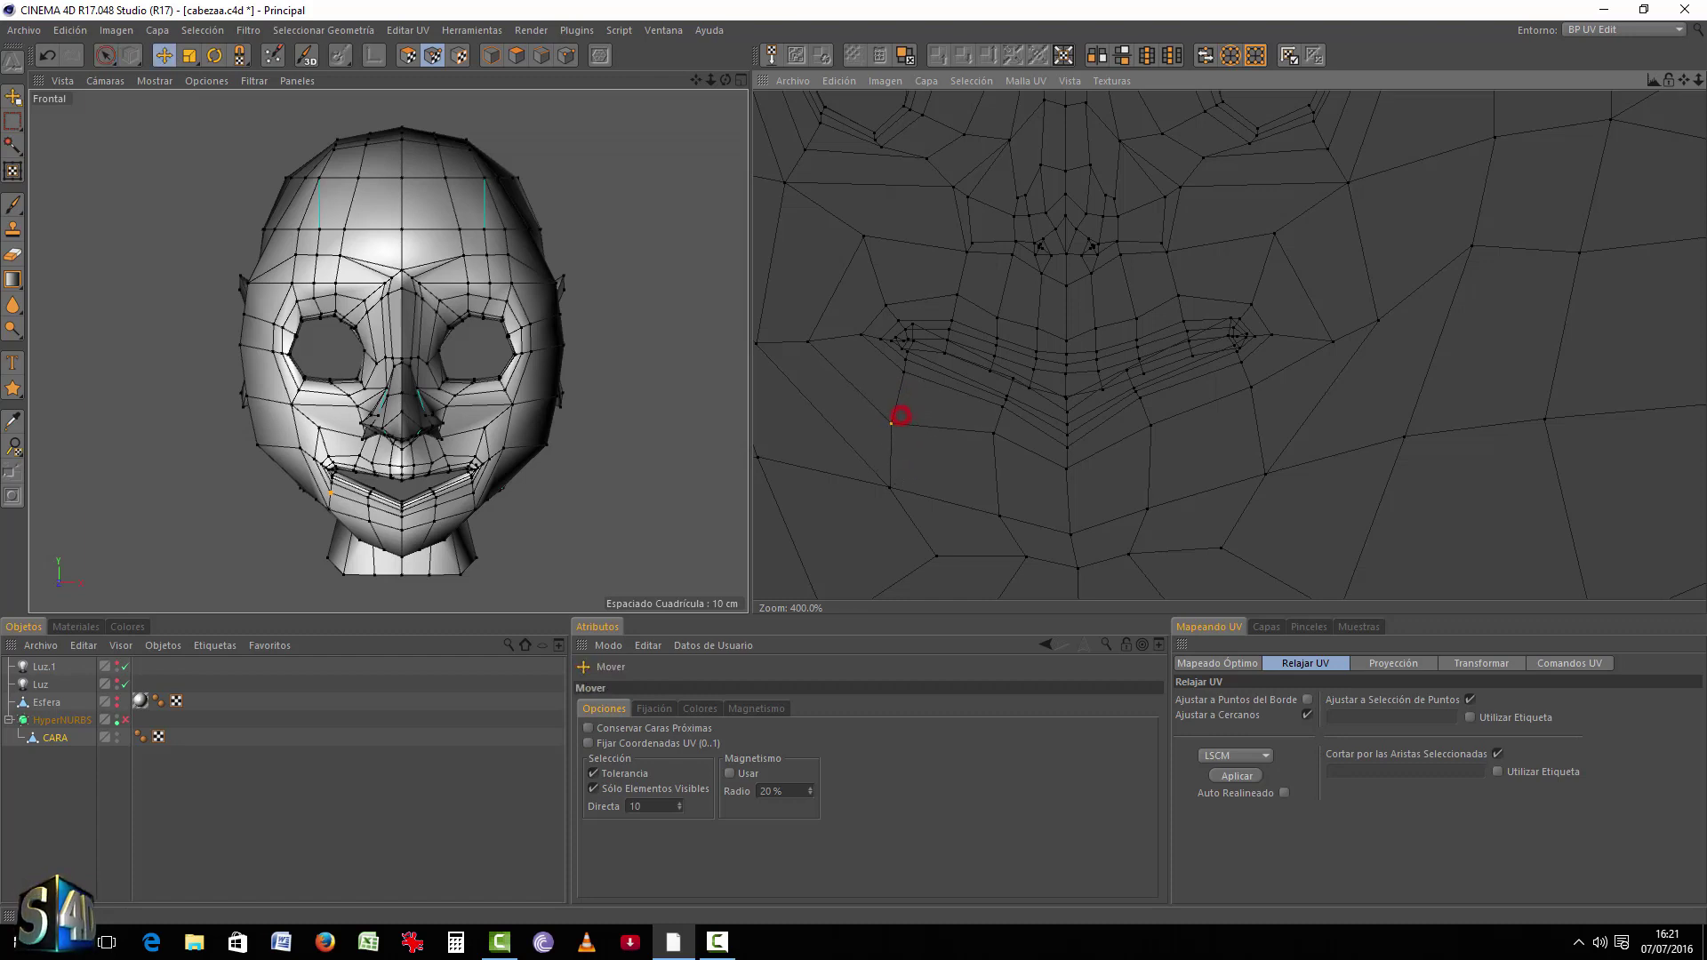
pyautogui.moveTo(899, 411); pyautogui.dragTo(894, 456)
# Step: Select the matching UV point below the right mouth corner and move it down level with the left one
pyautogui.press('space')
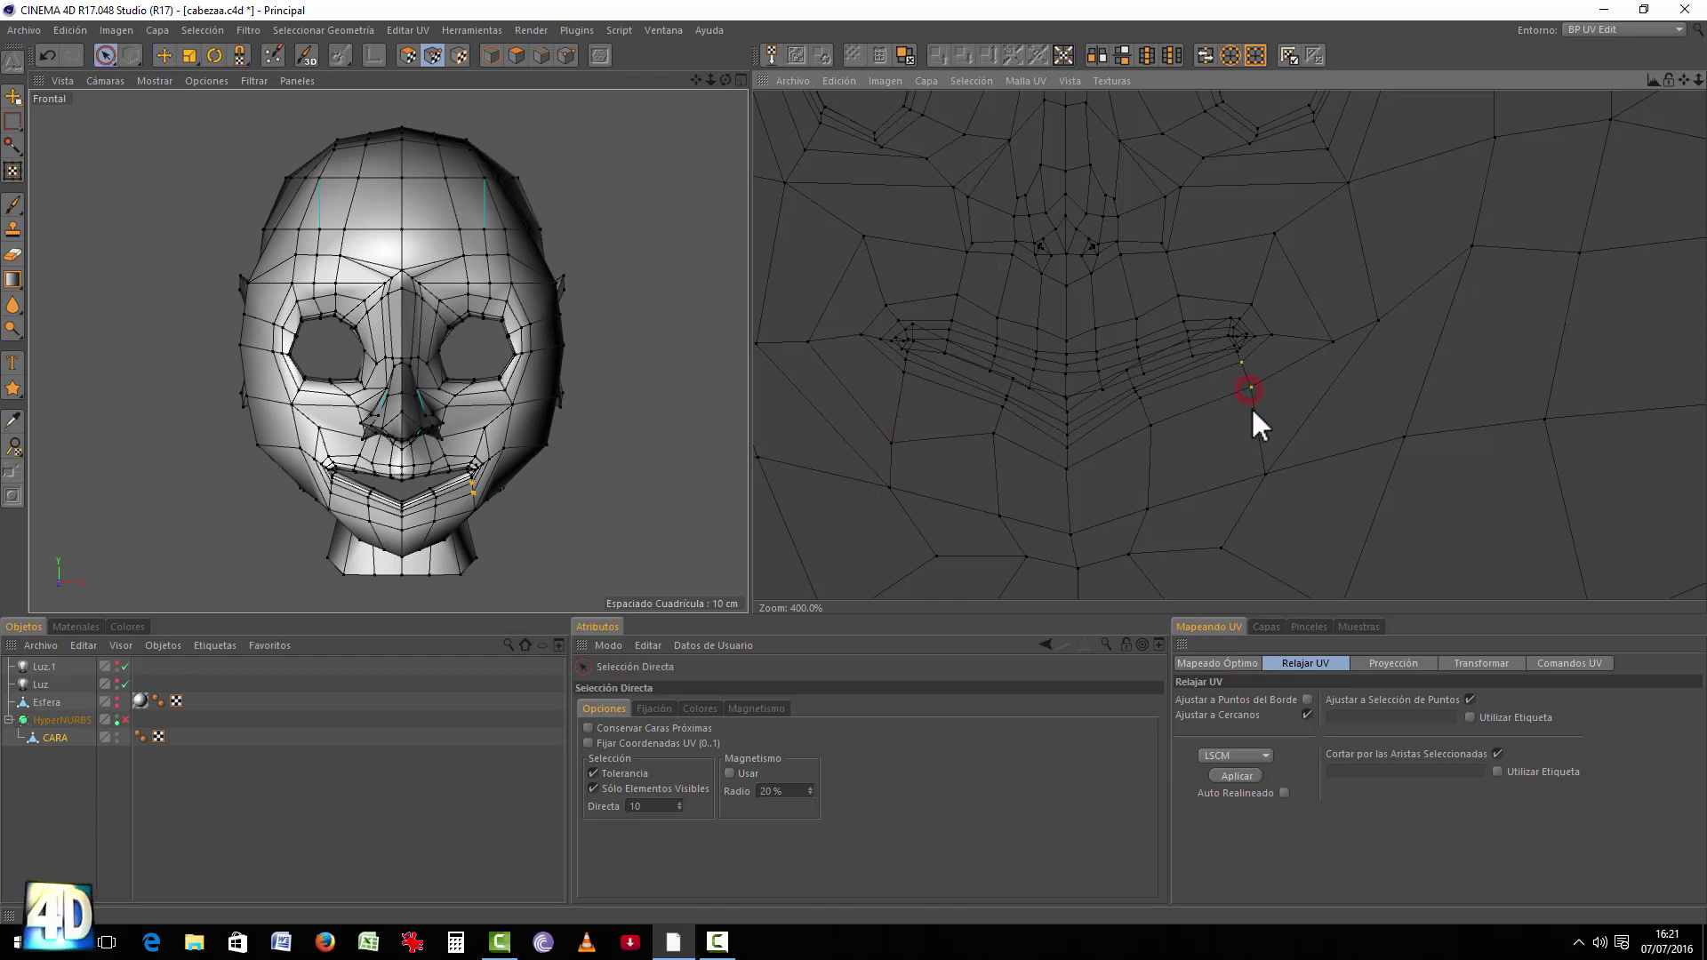
pyautogui.press('space')
pyautogui.moveTo(1250, 413); pyautogui.dragTo(1250, 412)
pyautogui.press('space')
pyautogui.press('e')
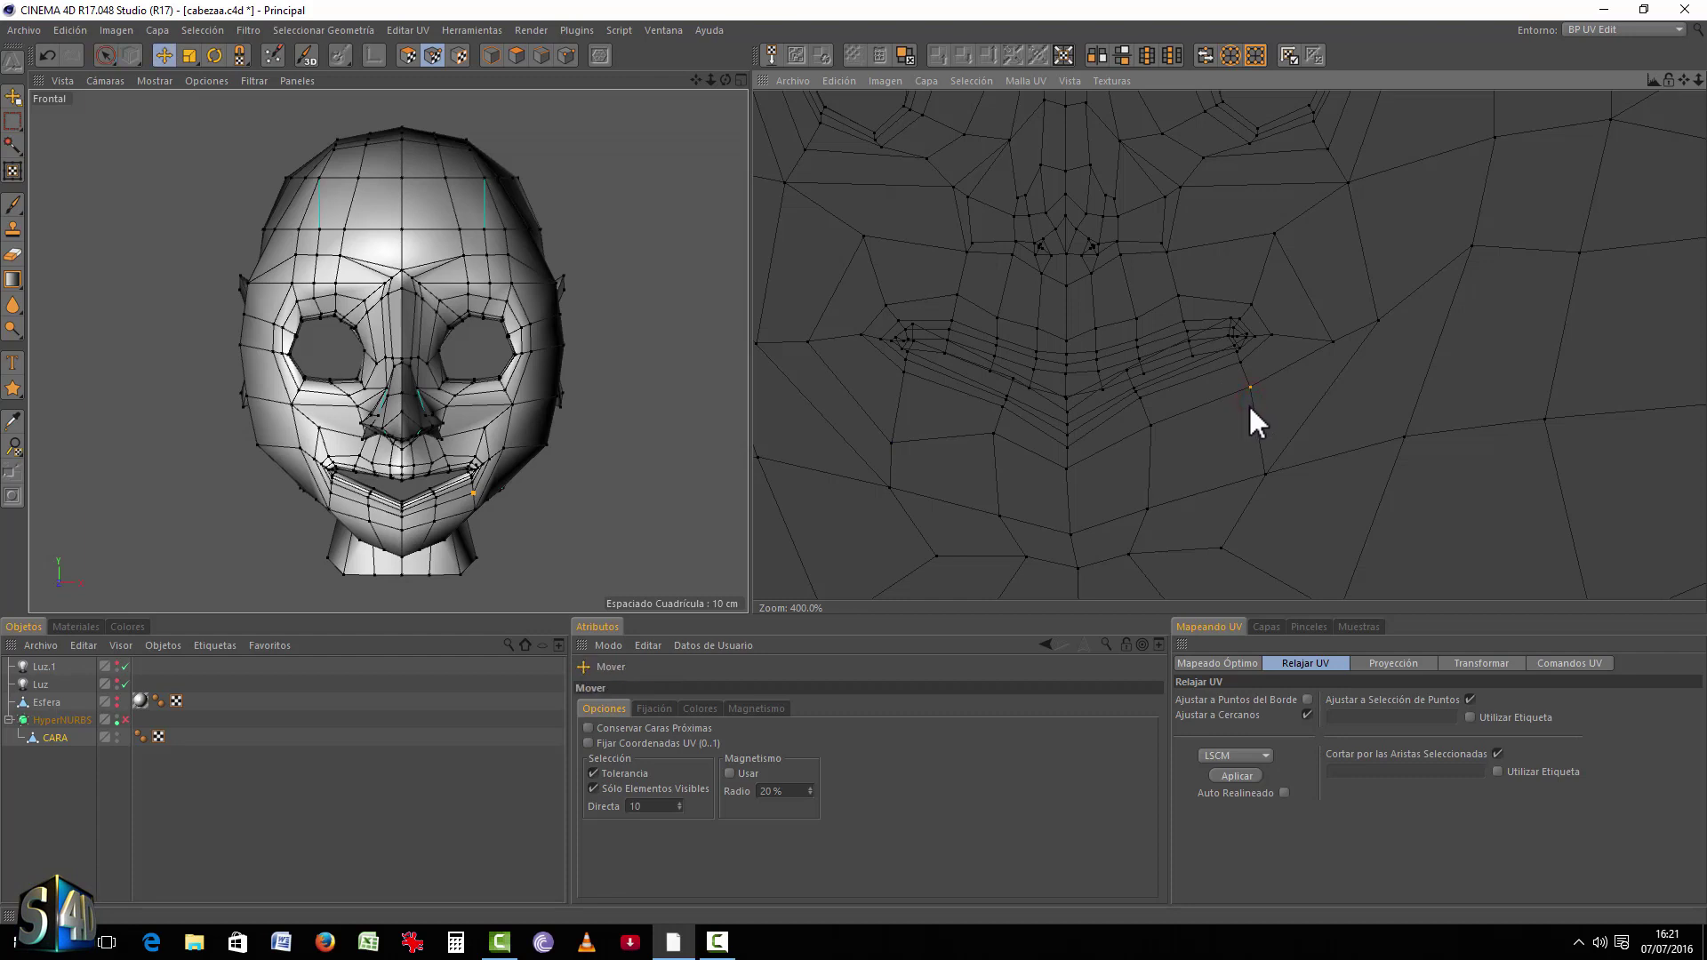
pyautogui.moveTo(1248, 404); pyautogui.dragTo(1253, 444)
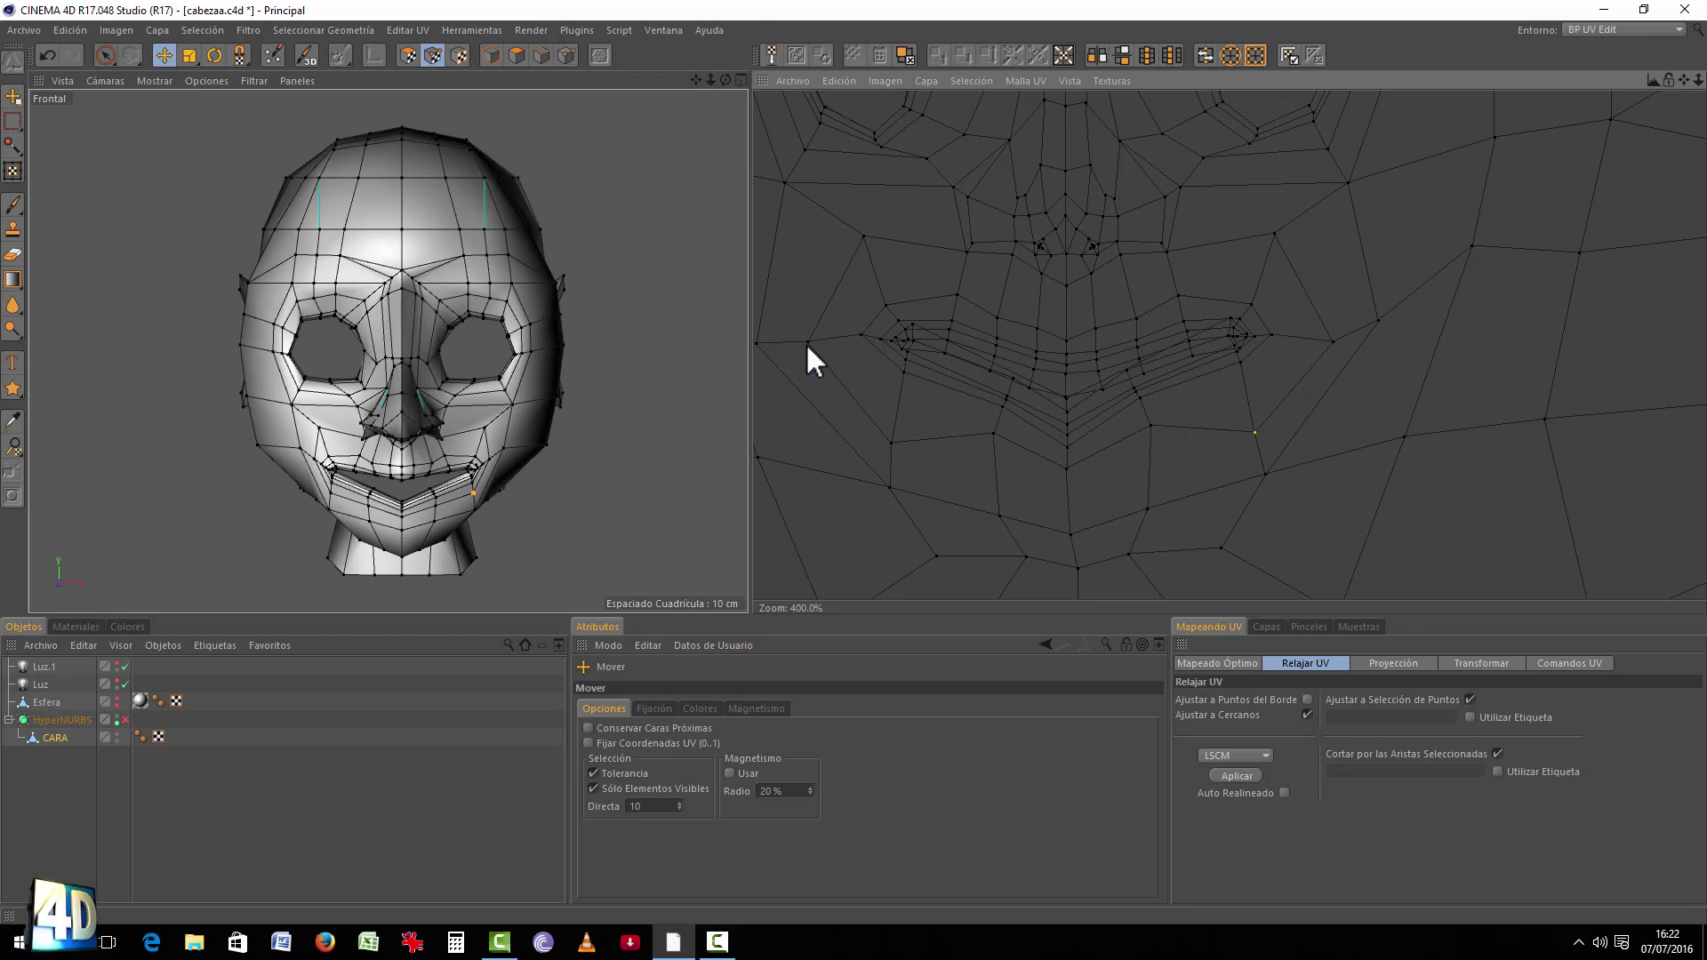
# Step: Clear the UV point selection, try an LSCM relaxation with Ajustar a Cercanos enabled, and undo it after viewing the layout
pyautogui.click(105, 55)
pyautogui.click(858, 416)
pyautogui.click(1237, 775)
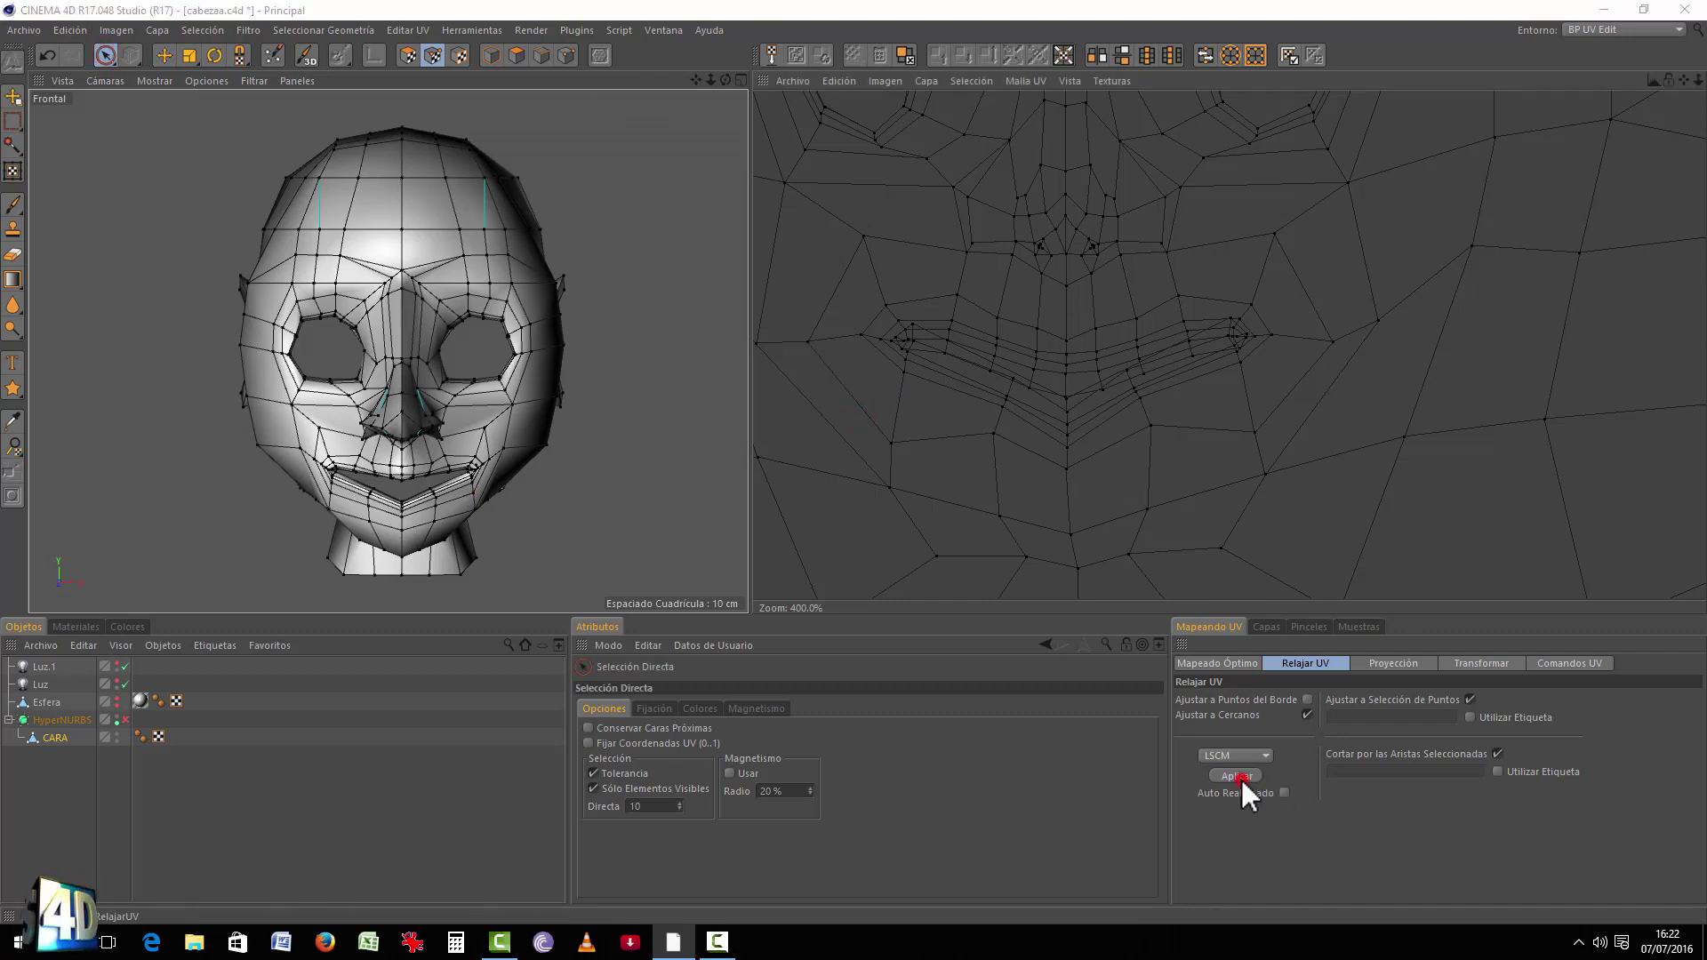
pyautogui.scroll(-8, 1044, 379)
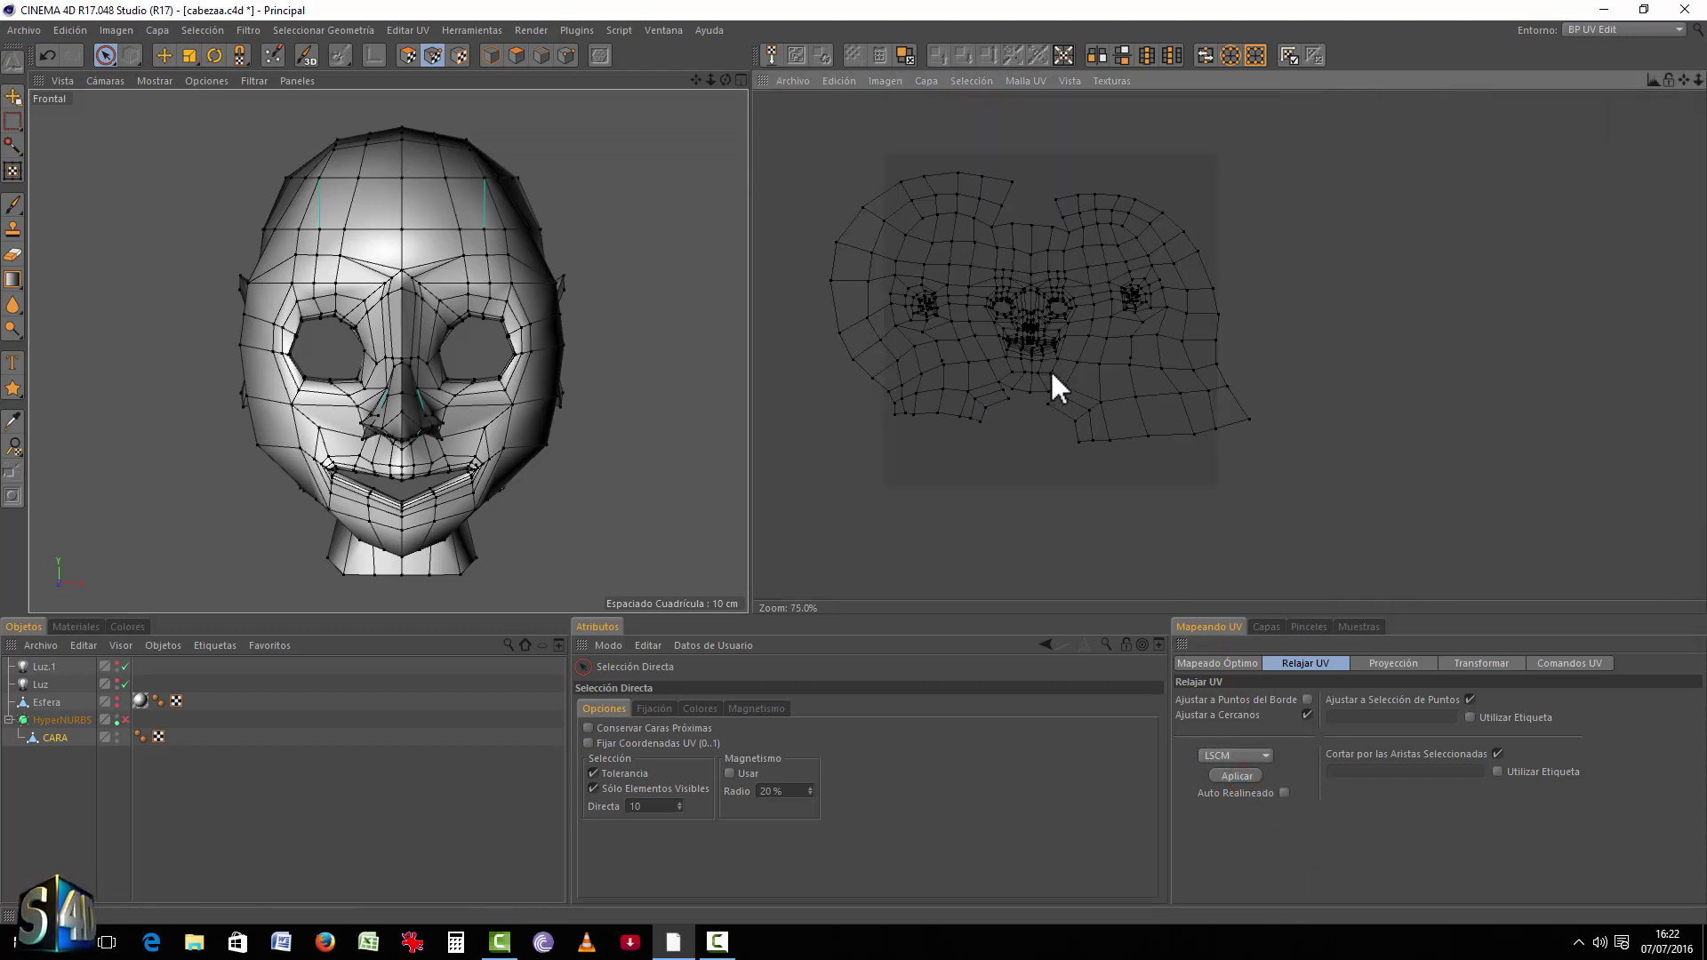
pyautogui.keyDown('alt'); pyautogui.moveTo(1063, 345); pyautogui.dragTo(1069, 335, button='middle'); pyautogui.keyUp('alt')
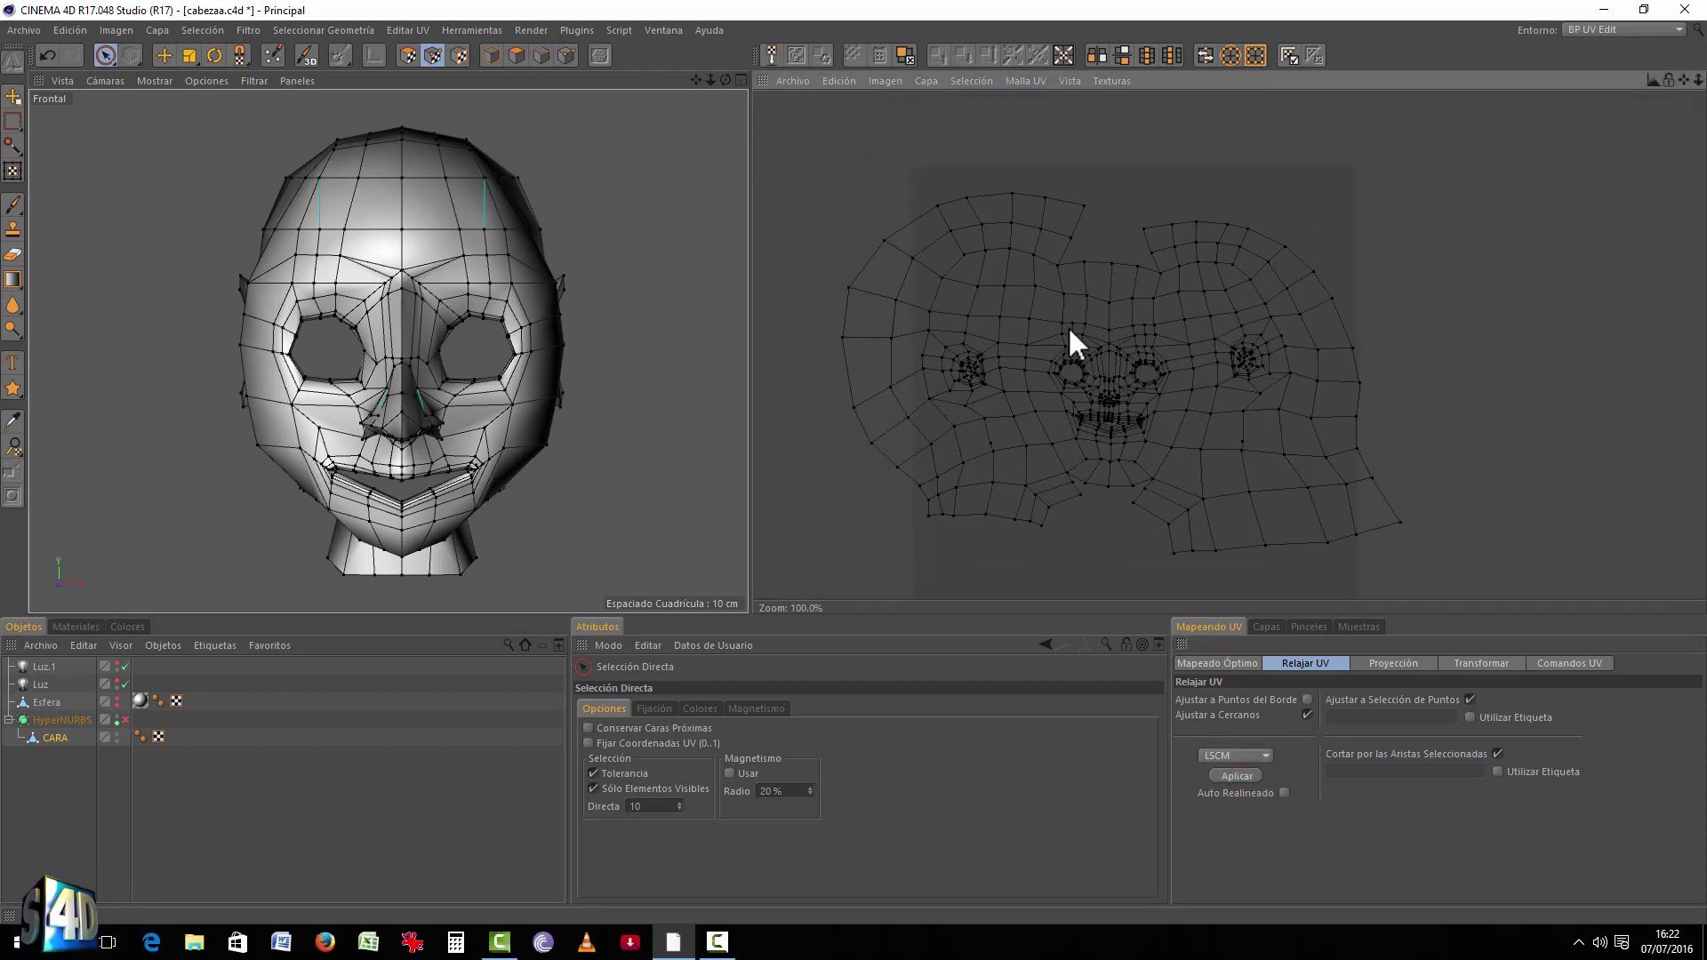
pyautogui.hotkey('ctrl', 'z')
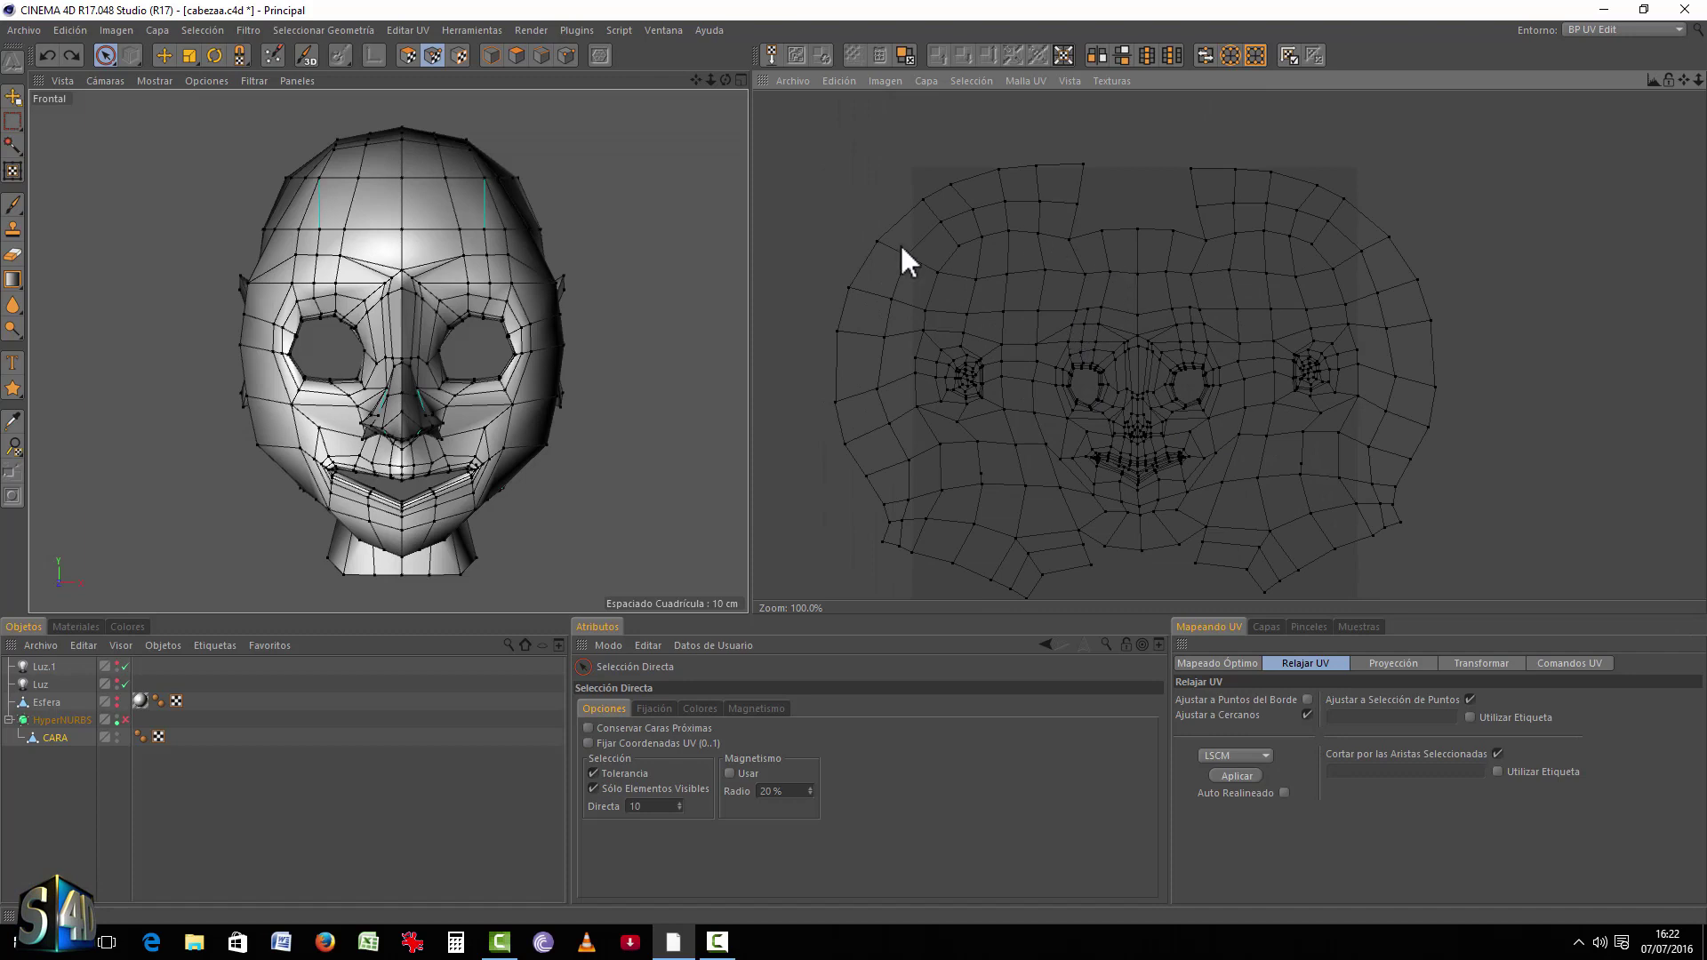
# Step: Turn off Ajustar a Cercanos and apply the LSCM relaxation to the head's UVs again
pyautogui.scroll(4, 1139, 441)
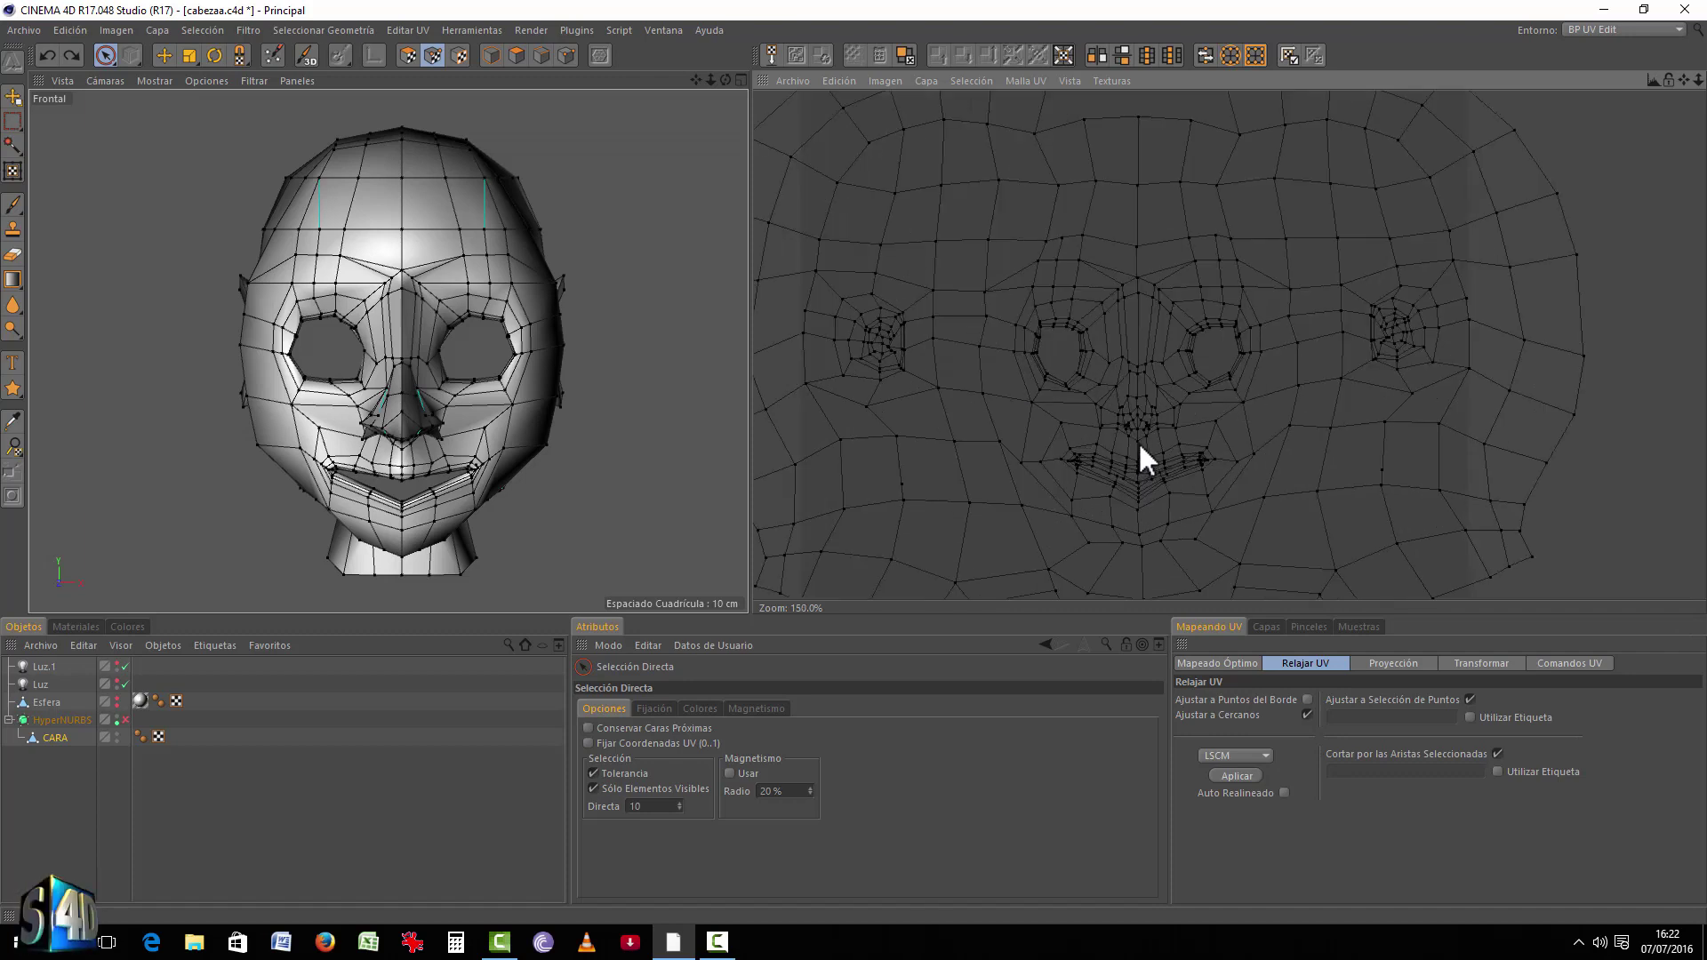
pyautogui.scroll(-4, 1162, 392)
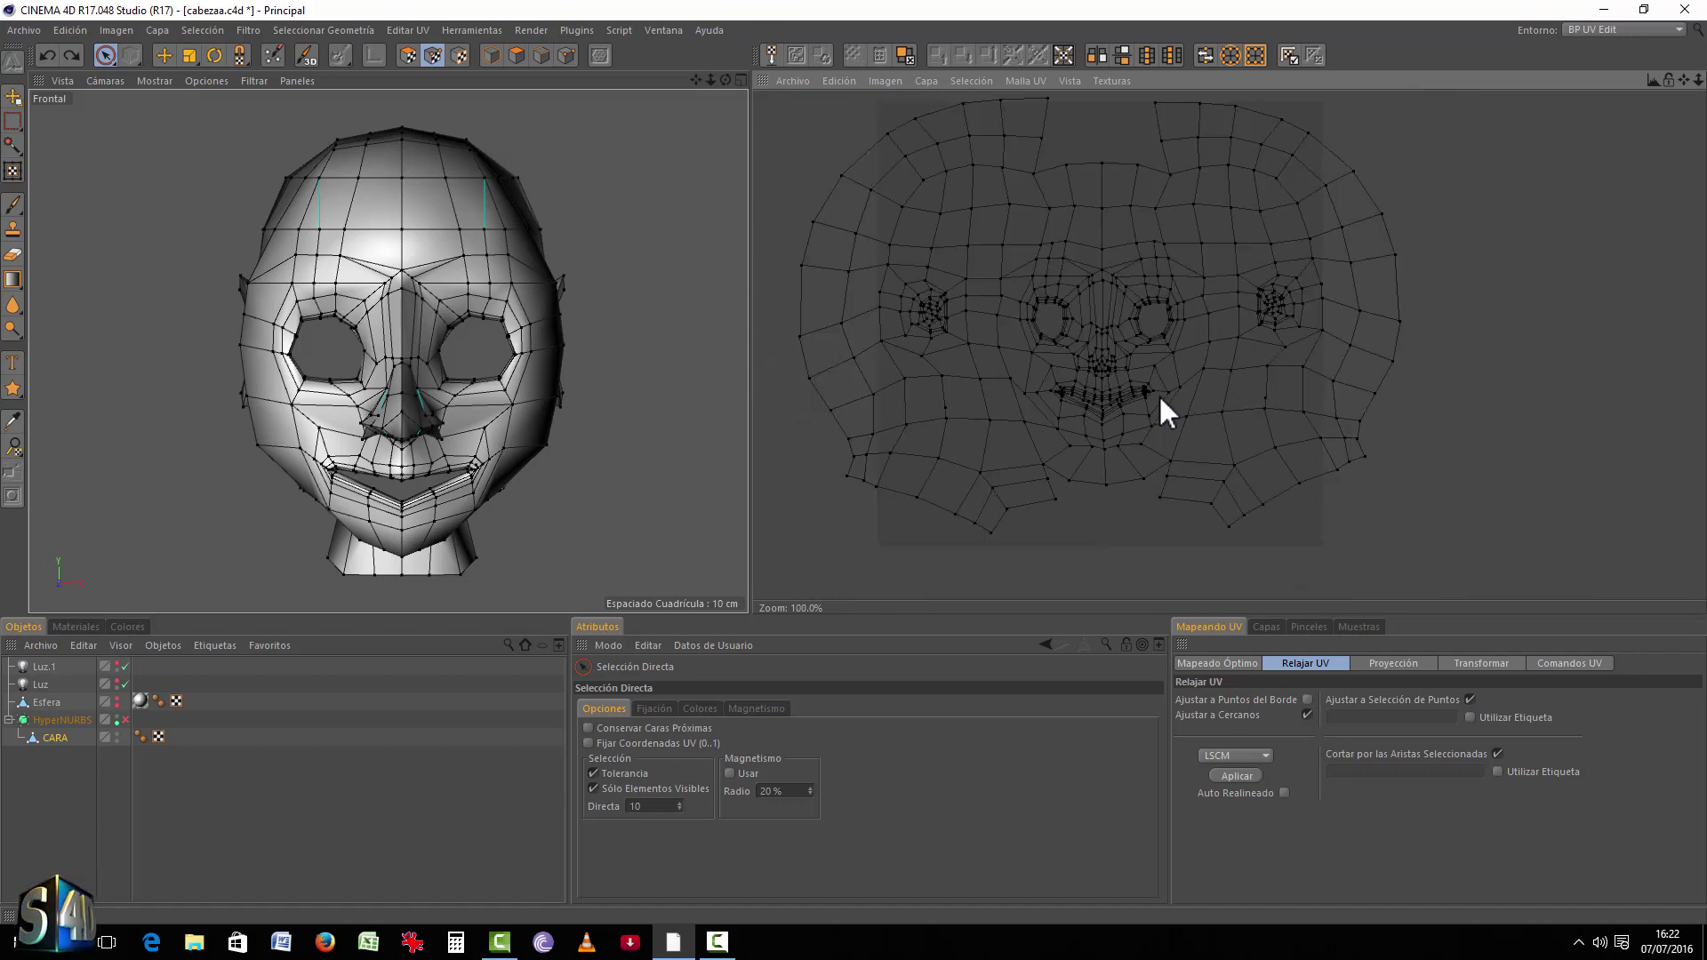
pyautogui.scroll(8, 1023, 388)
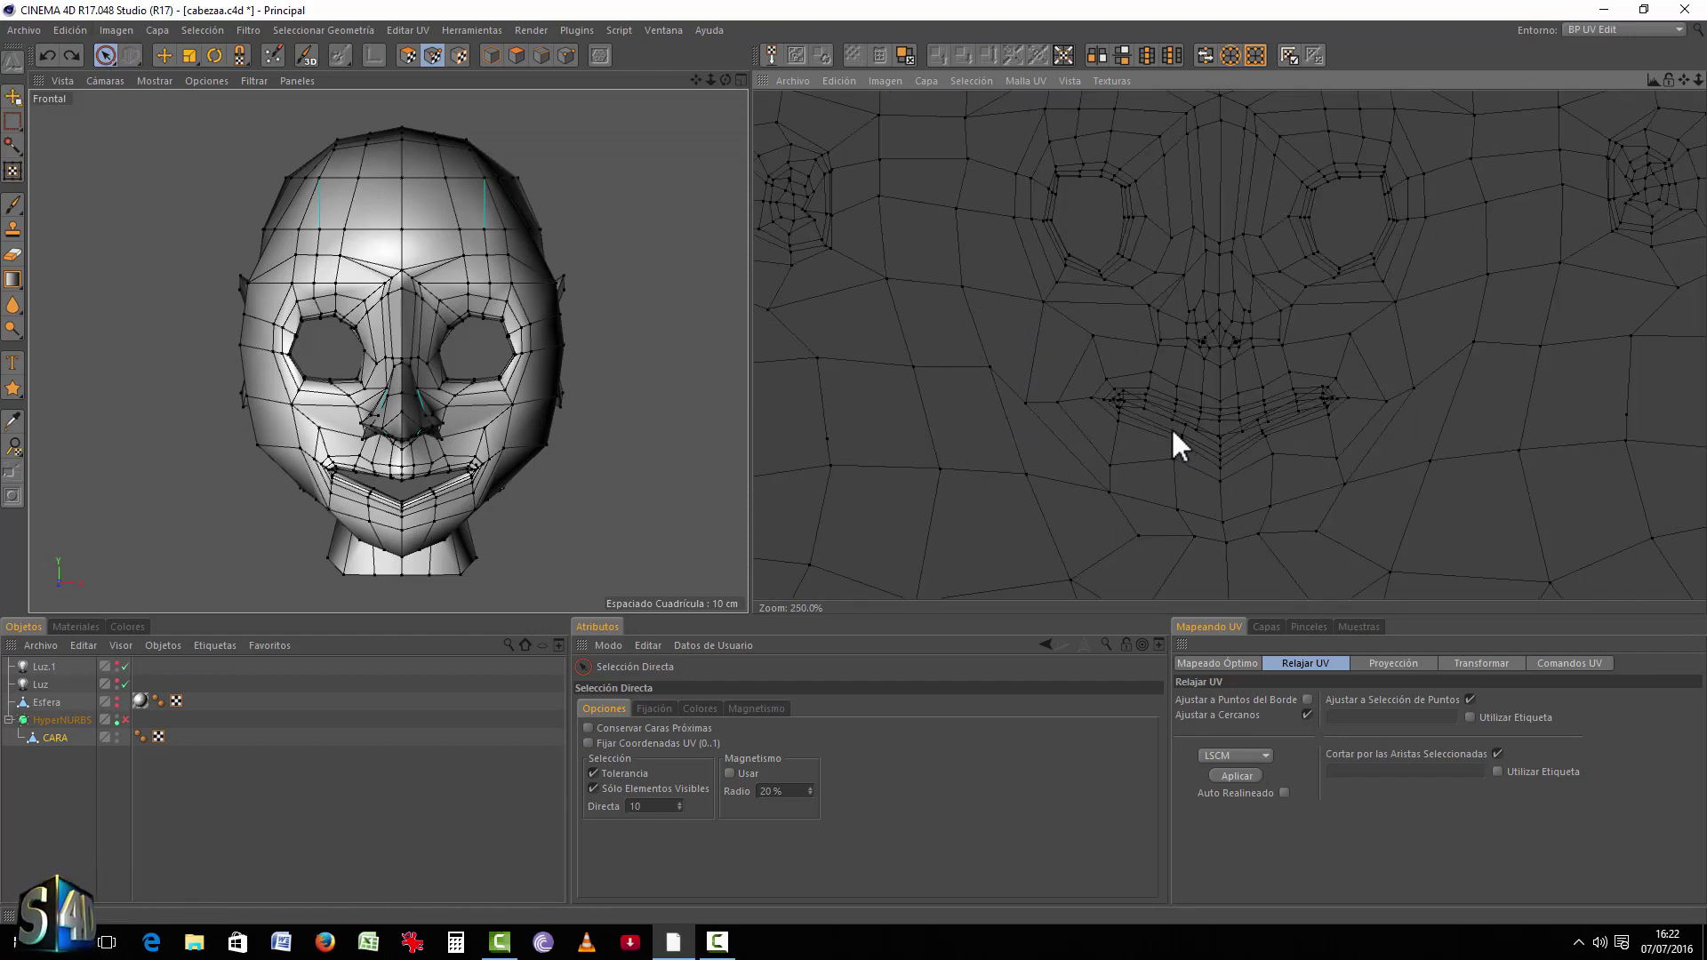
pyautogui.scroll(-2, 1171, 427)
pyautogui.click(1307, 715)
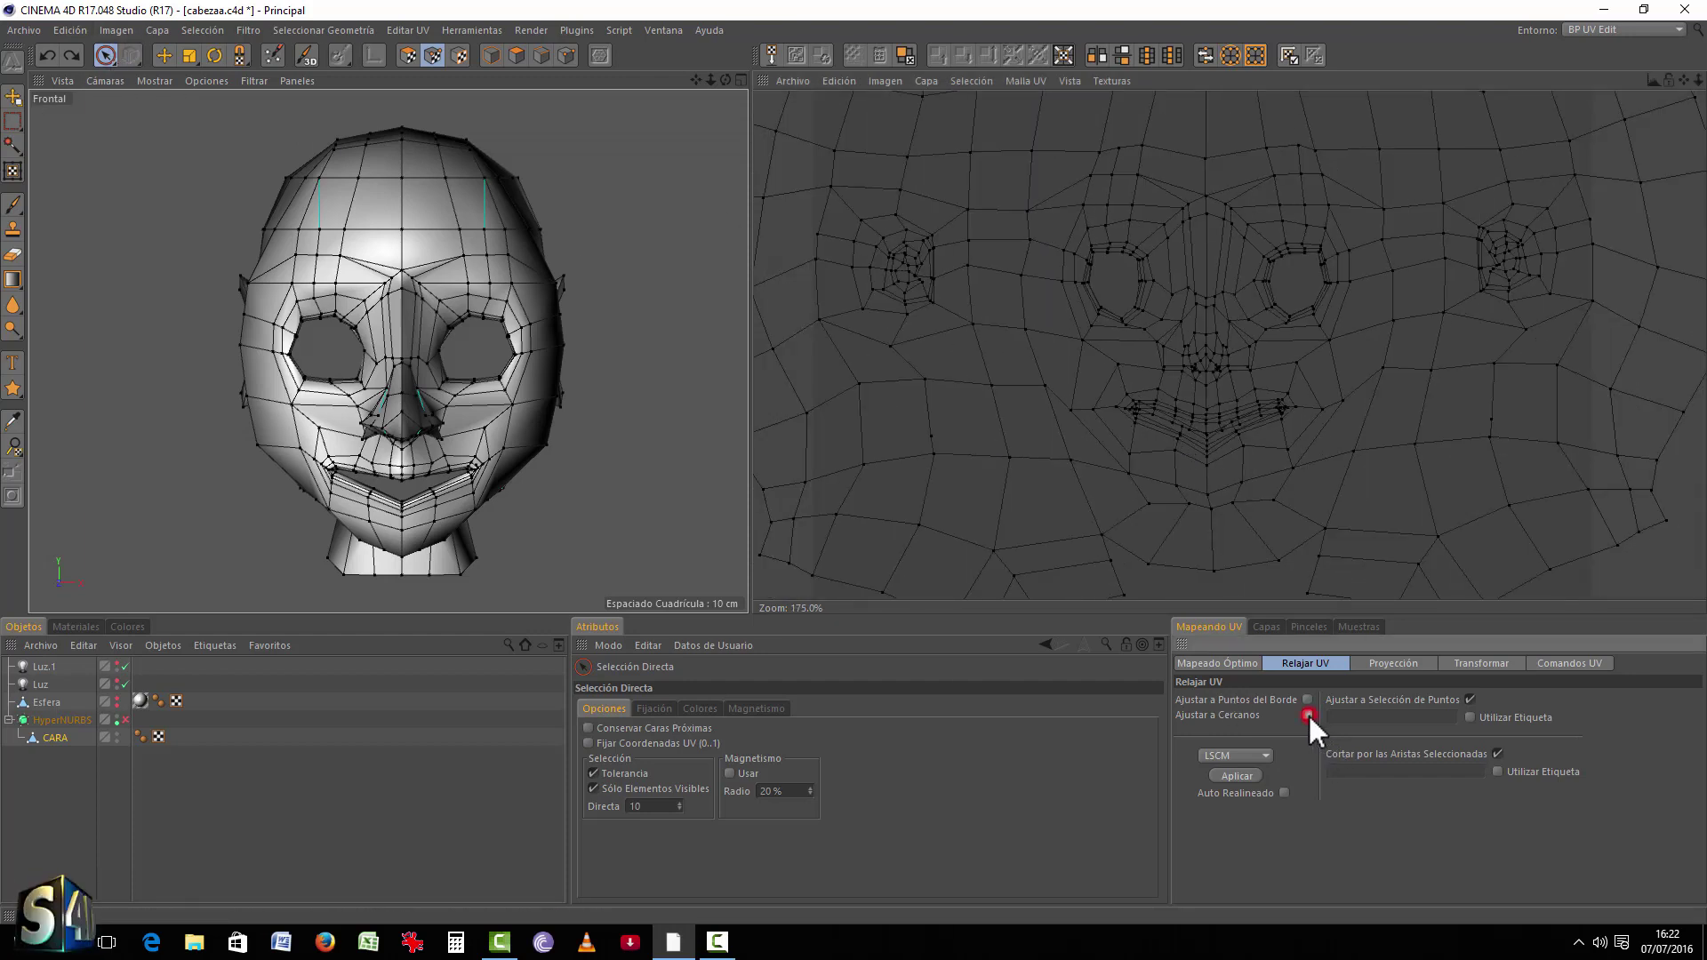
pyautogui.click(1229, 775)
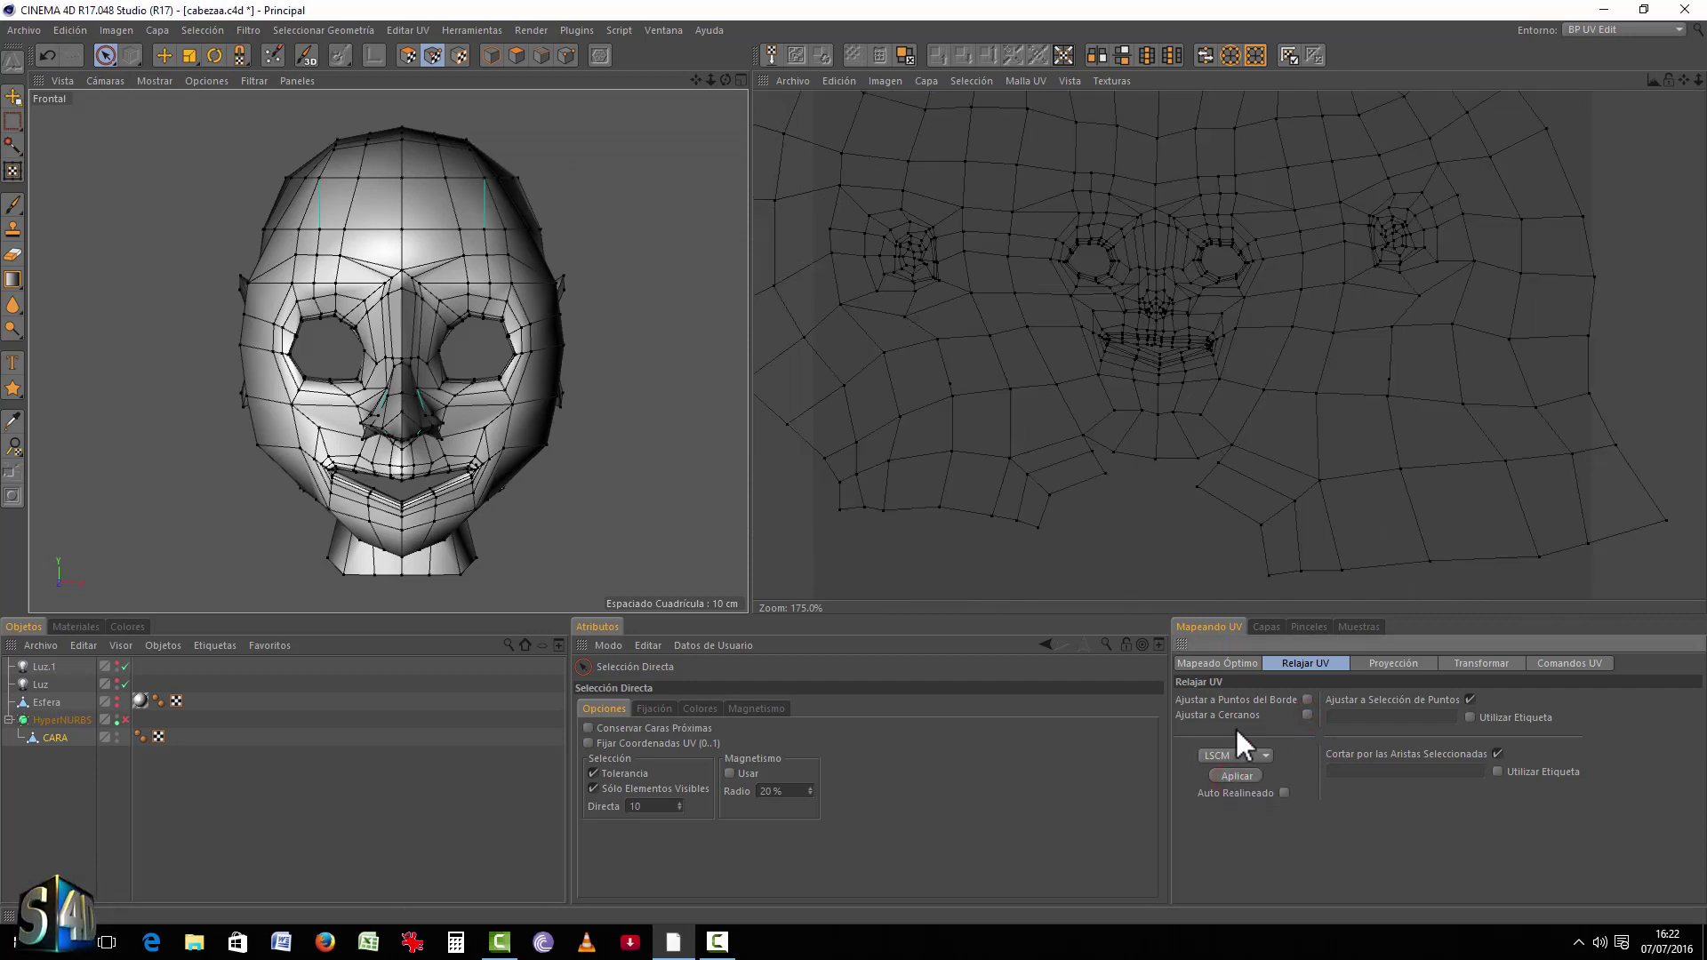
# Step: Undo the last LSCM relaxation, try an ABF relaxation on the head's UVs instead, and undo it after checking the mouth
pyautogui.hotkey('ctrl', 'z')
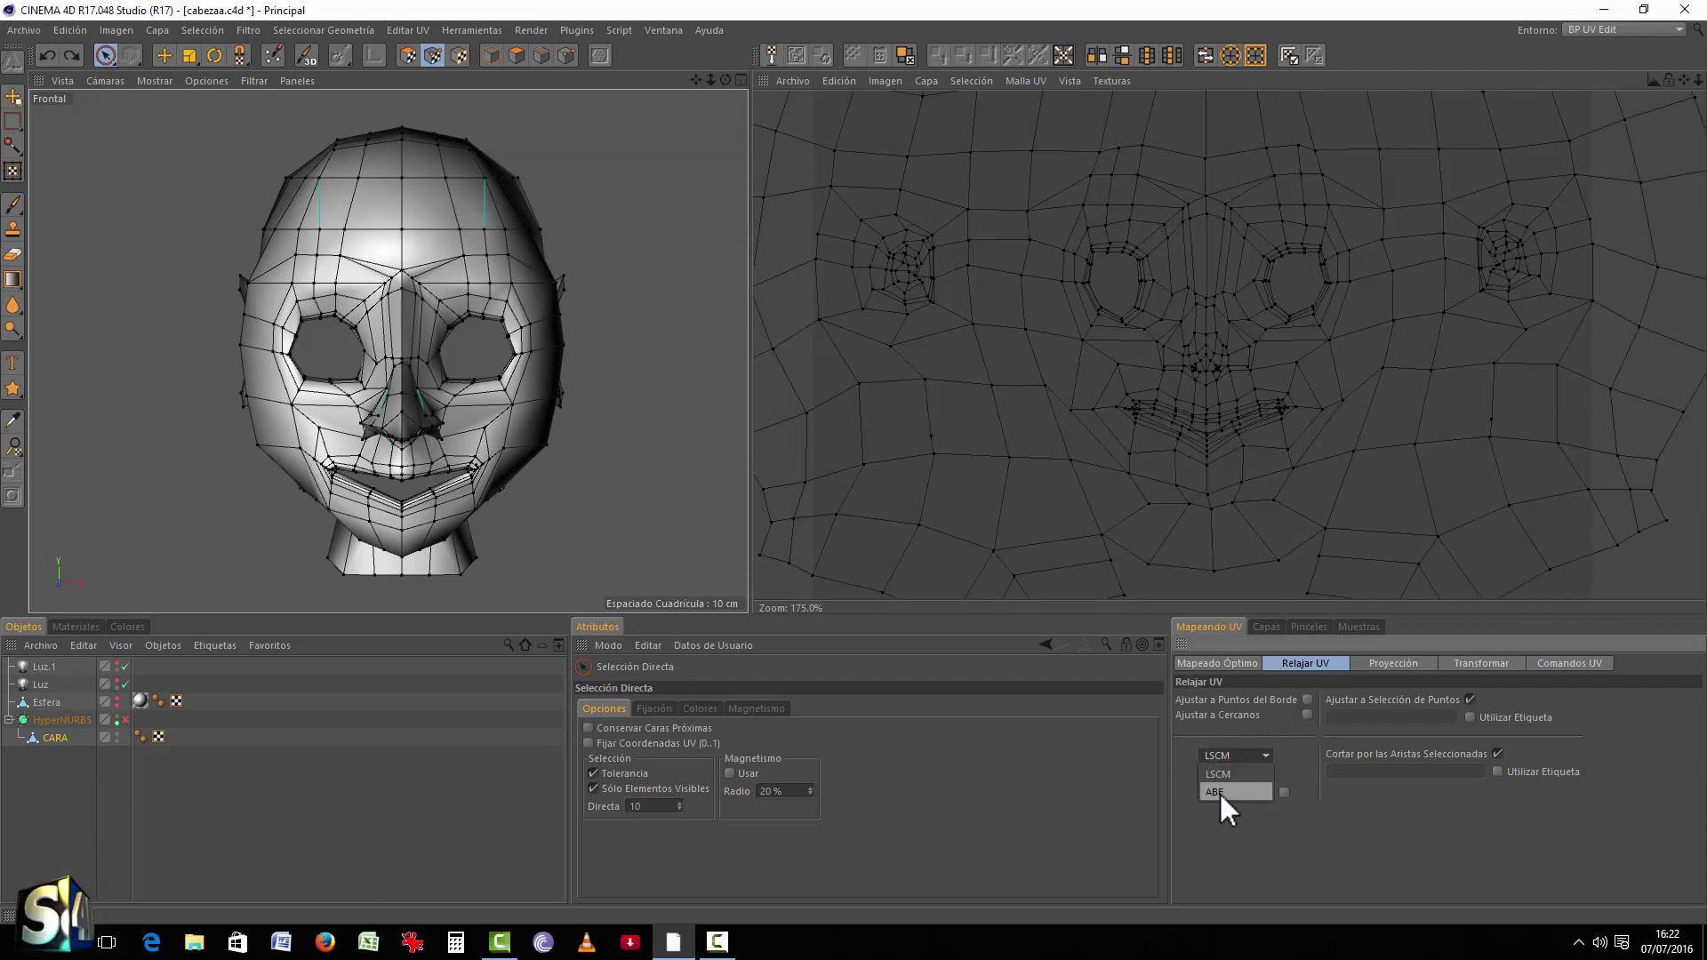
pyautogui.click(1239, 774)
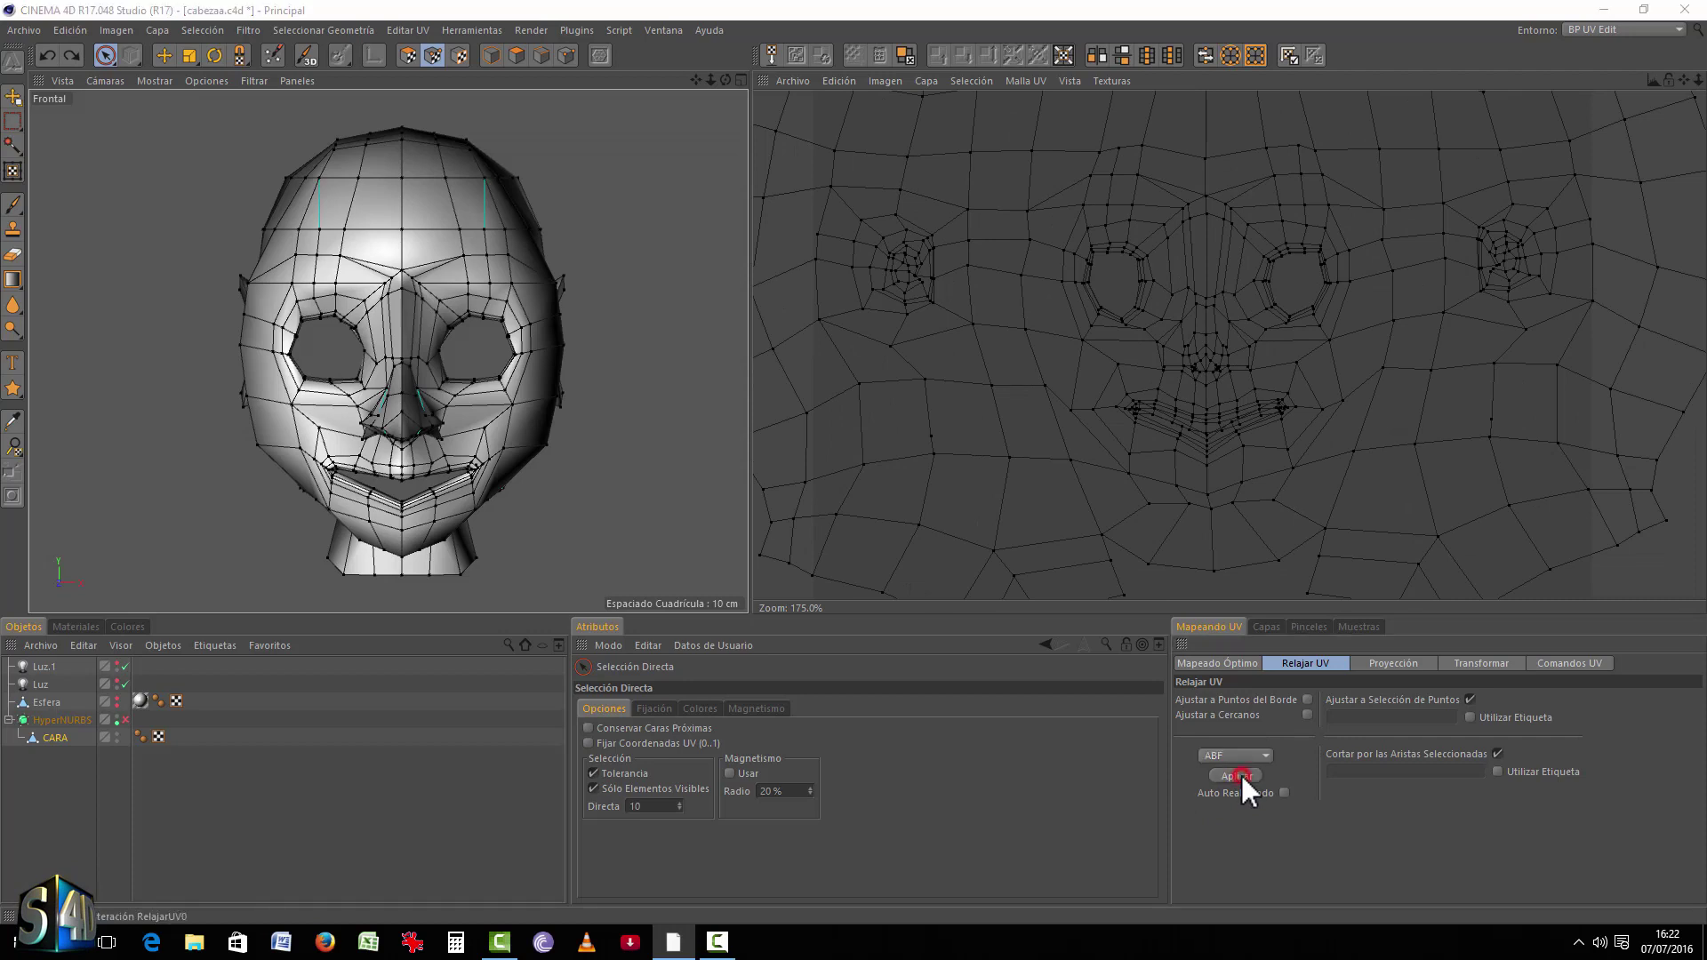
pyautogui.scroll(-2, 1255, 427)
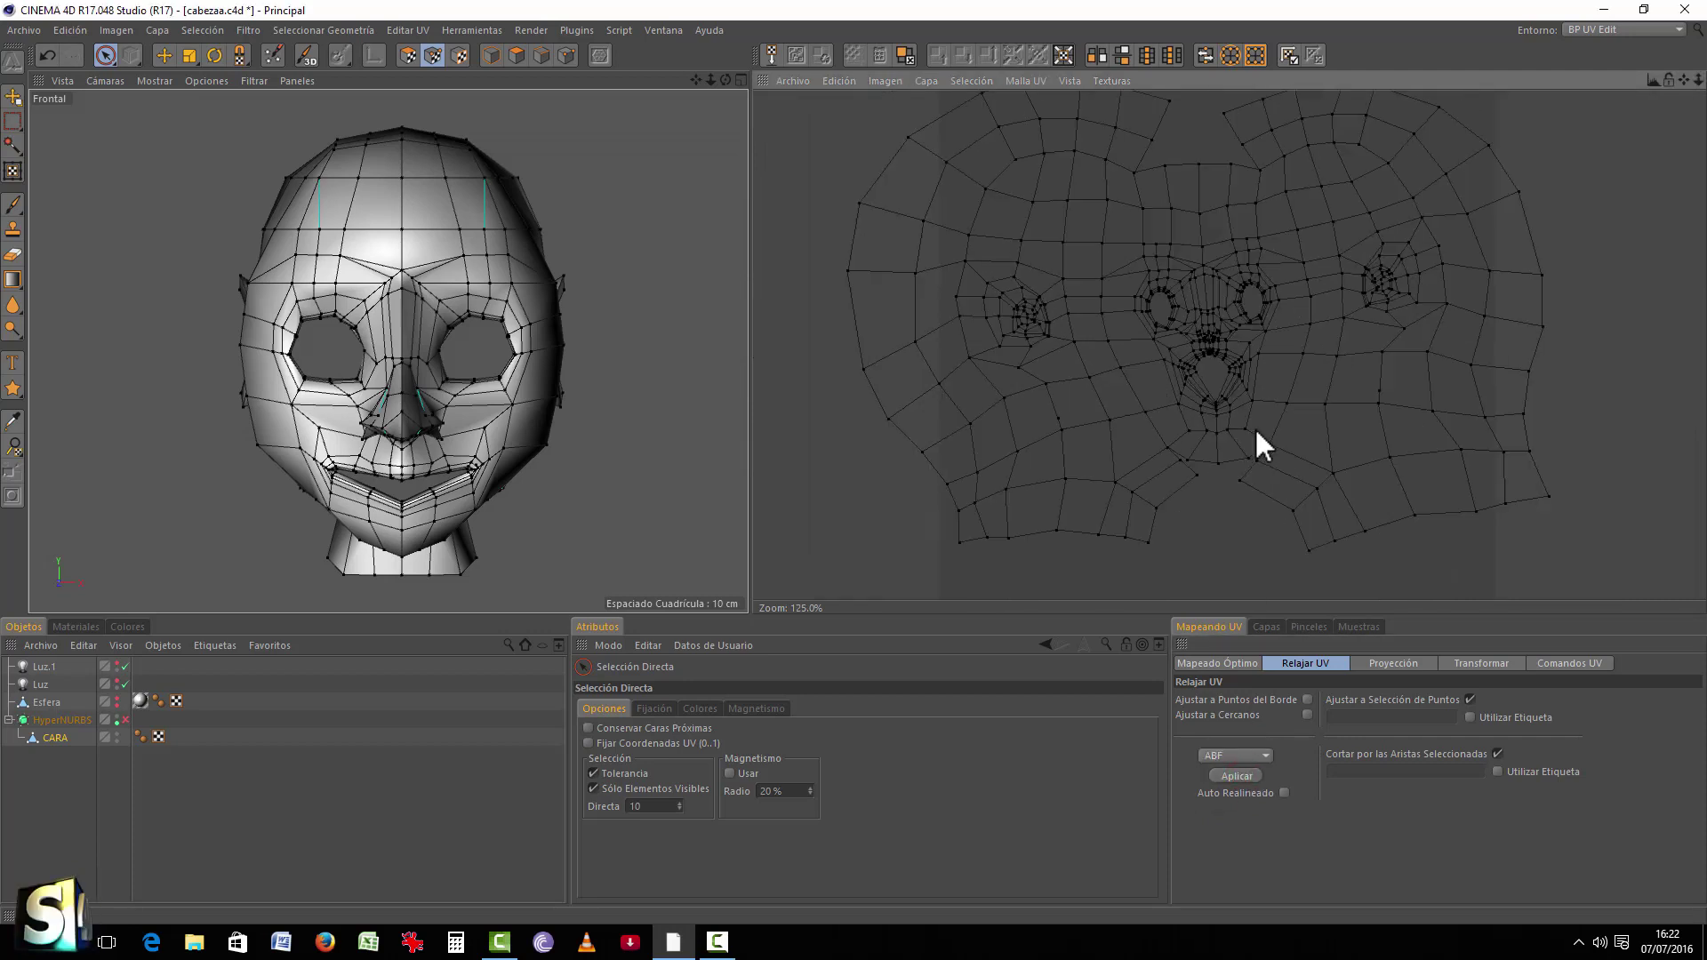
pyautogui.scroll(3, 1284, 326)
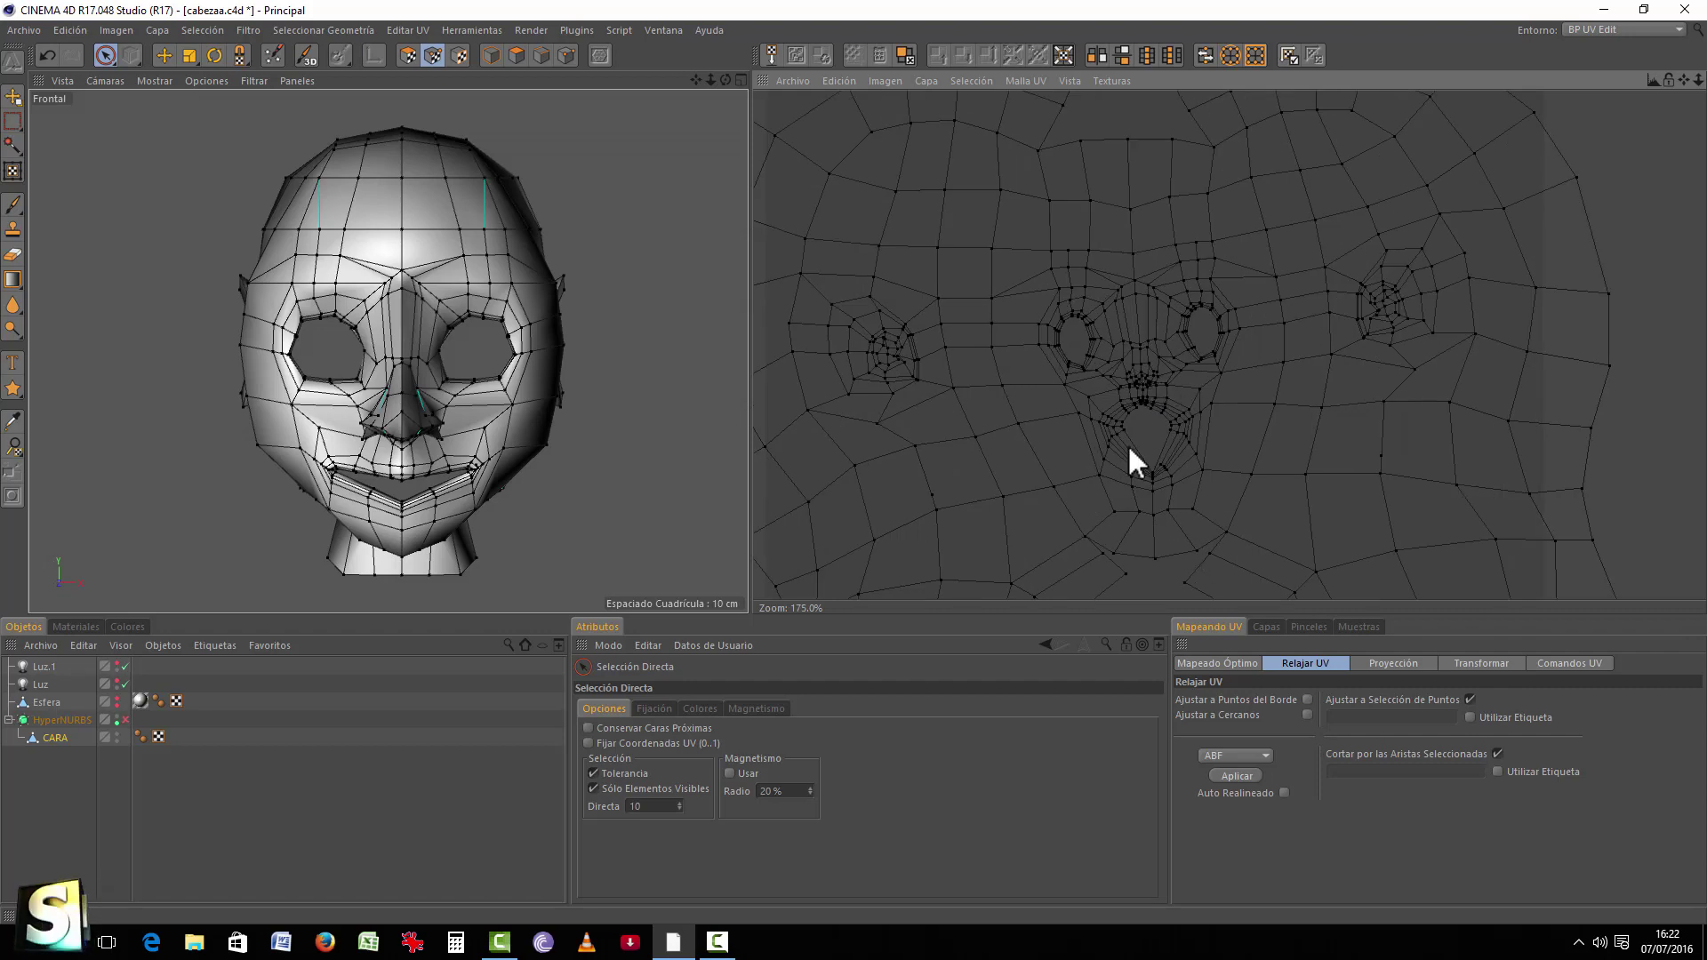
pyautogui.scroll(5, 1128, 445)
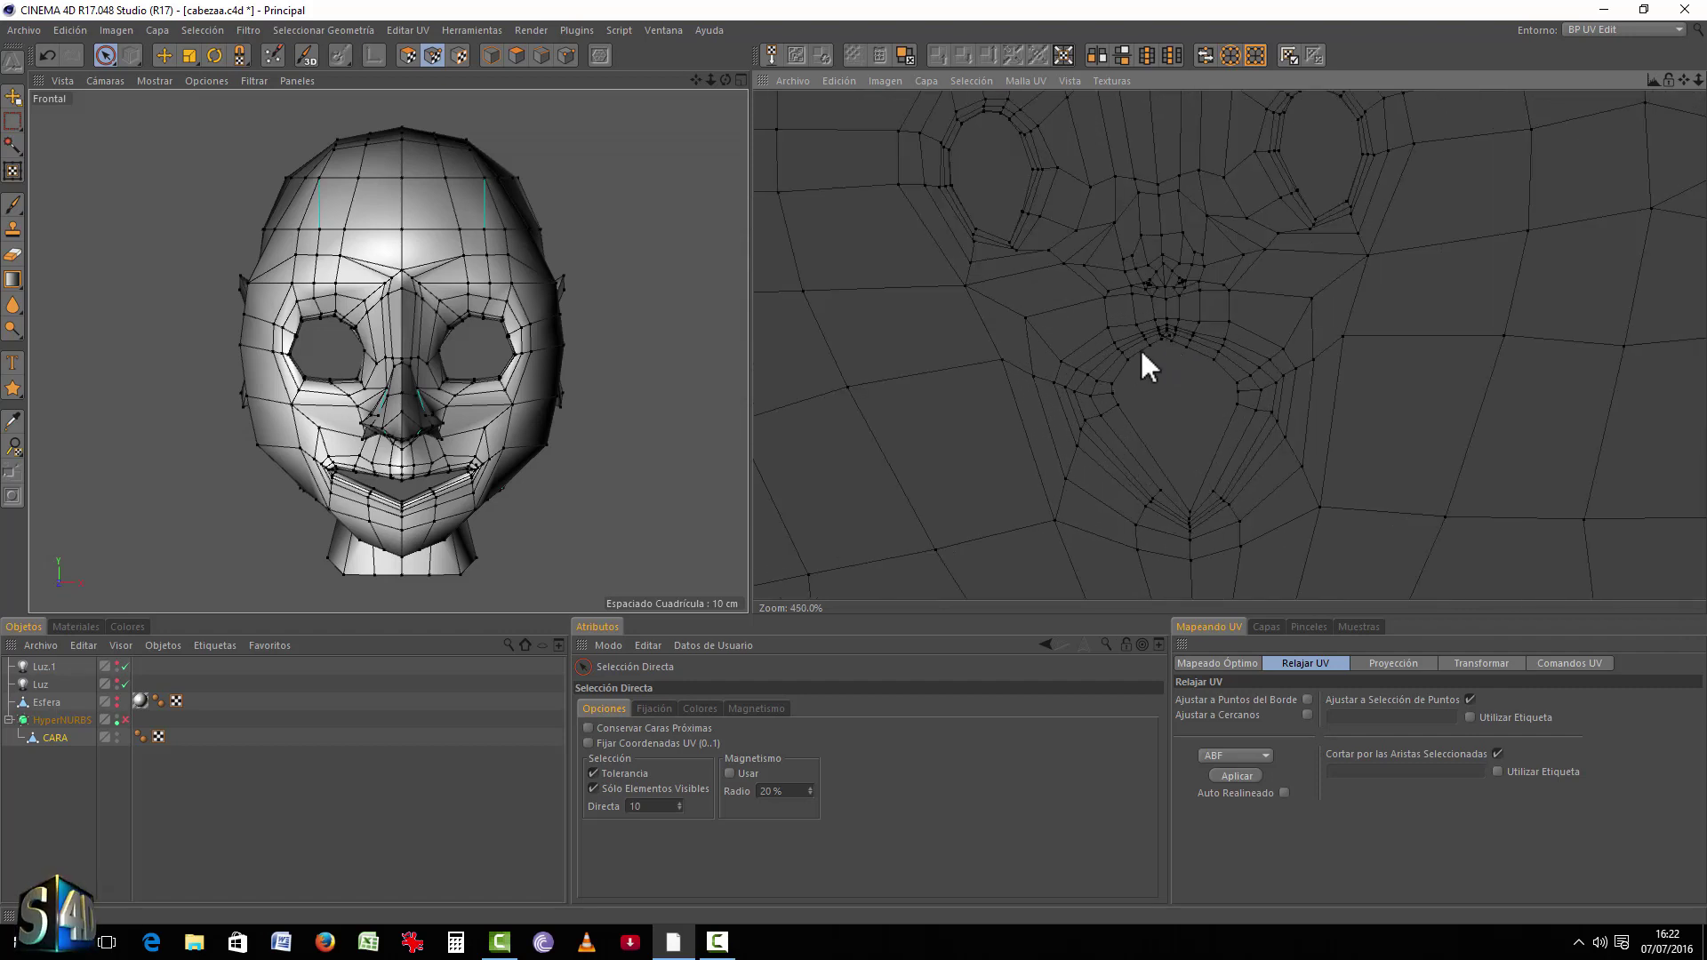
pyautogui.scroll(4, 1159, 342)
pyautogui.scroll(-5, 1168, 336)
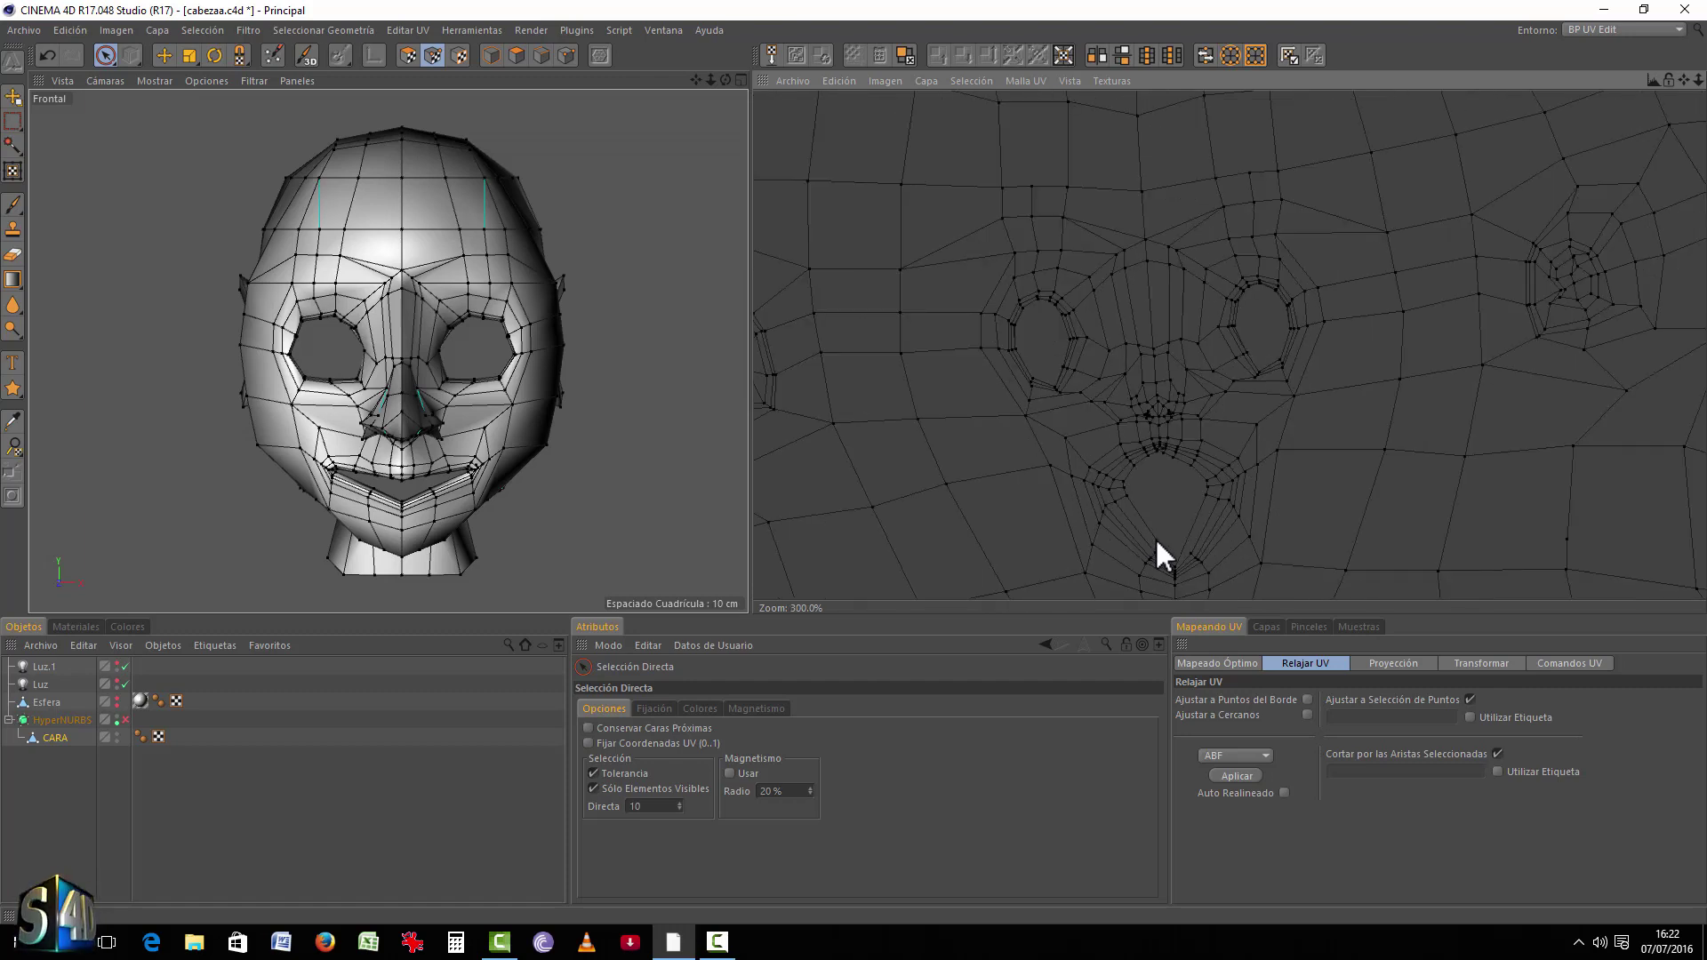
pyautogui.scroll(-2, 1155, 537)
pyautogui.scroll(-3, 1227, 440)
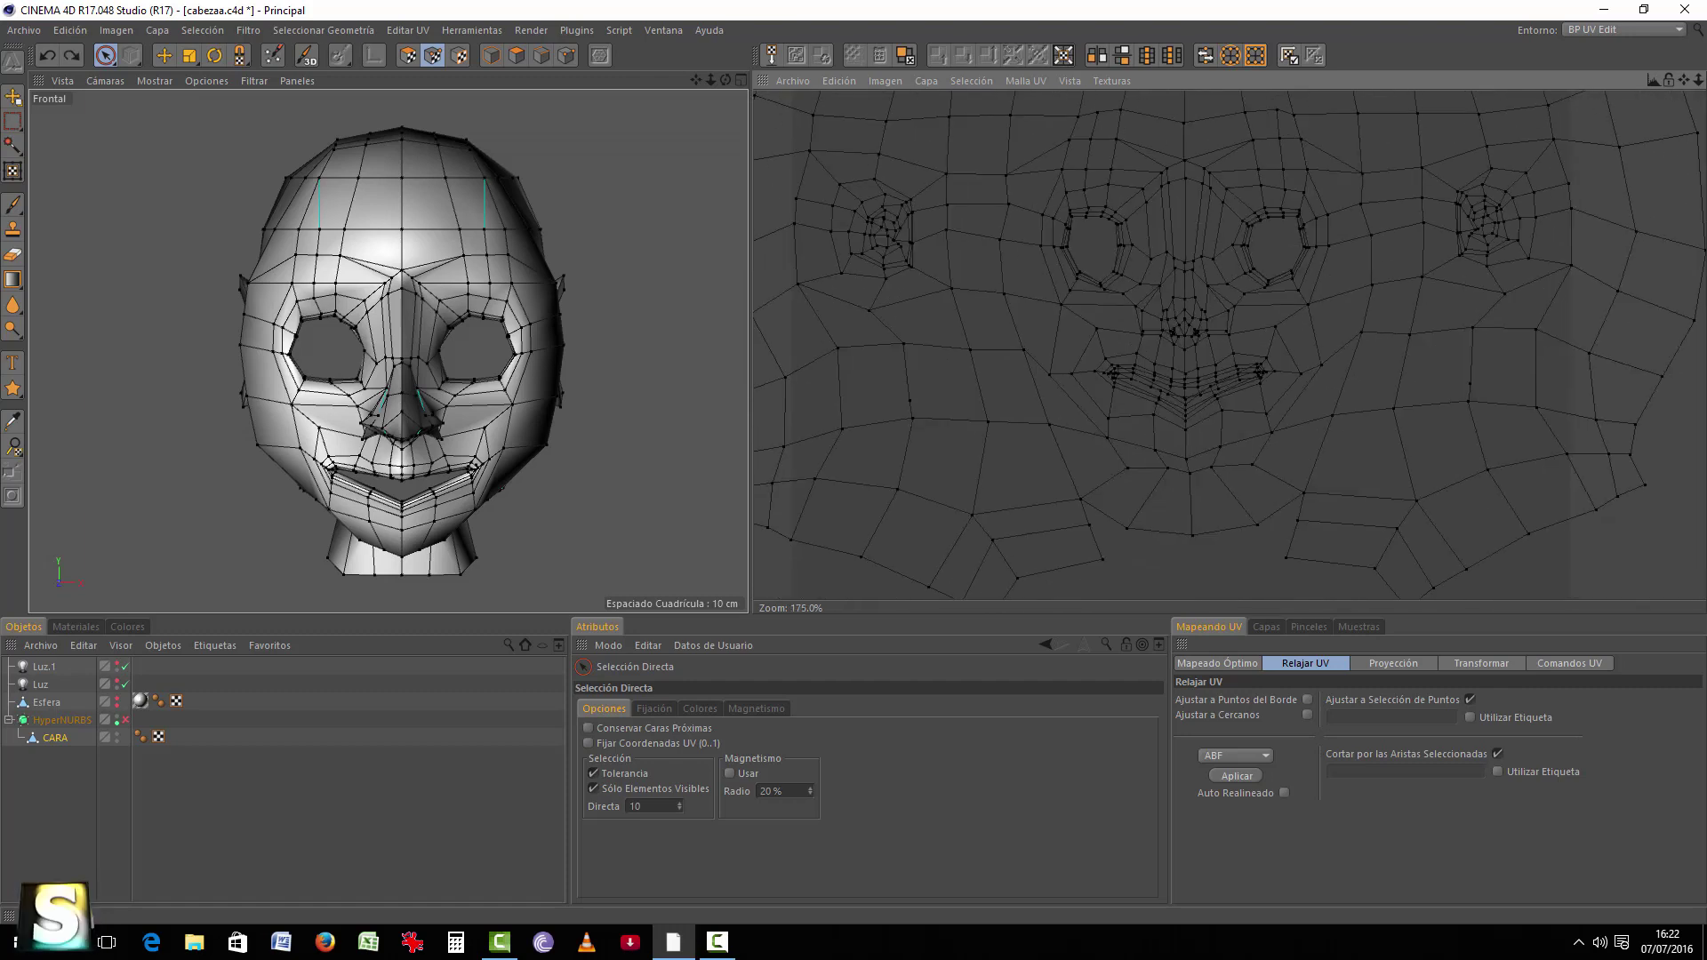
# Step: With a direct selection radius of 3, select the three stacked UV points below the left mouth corner and move them down
pyautogui.scroll(2, 1214, 453)
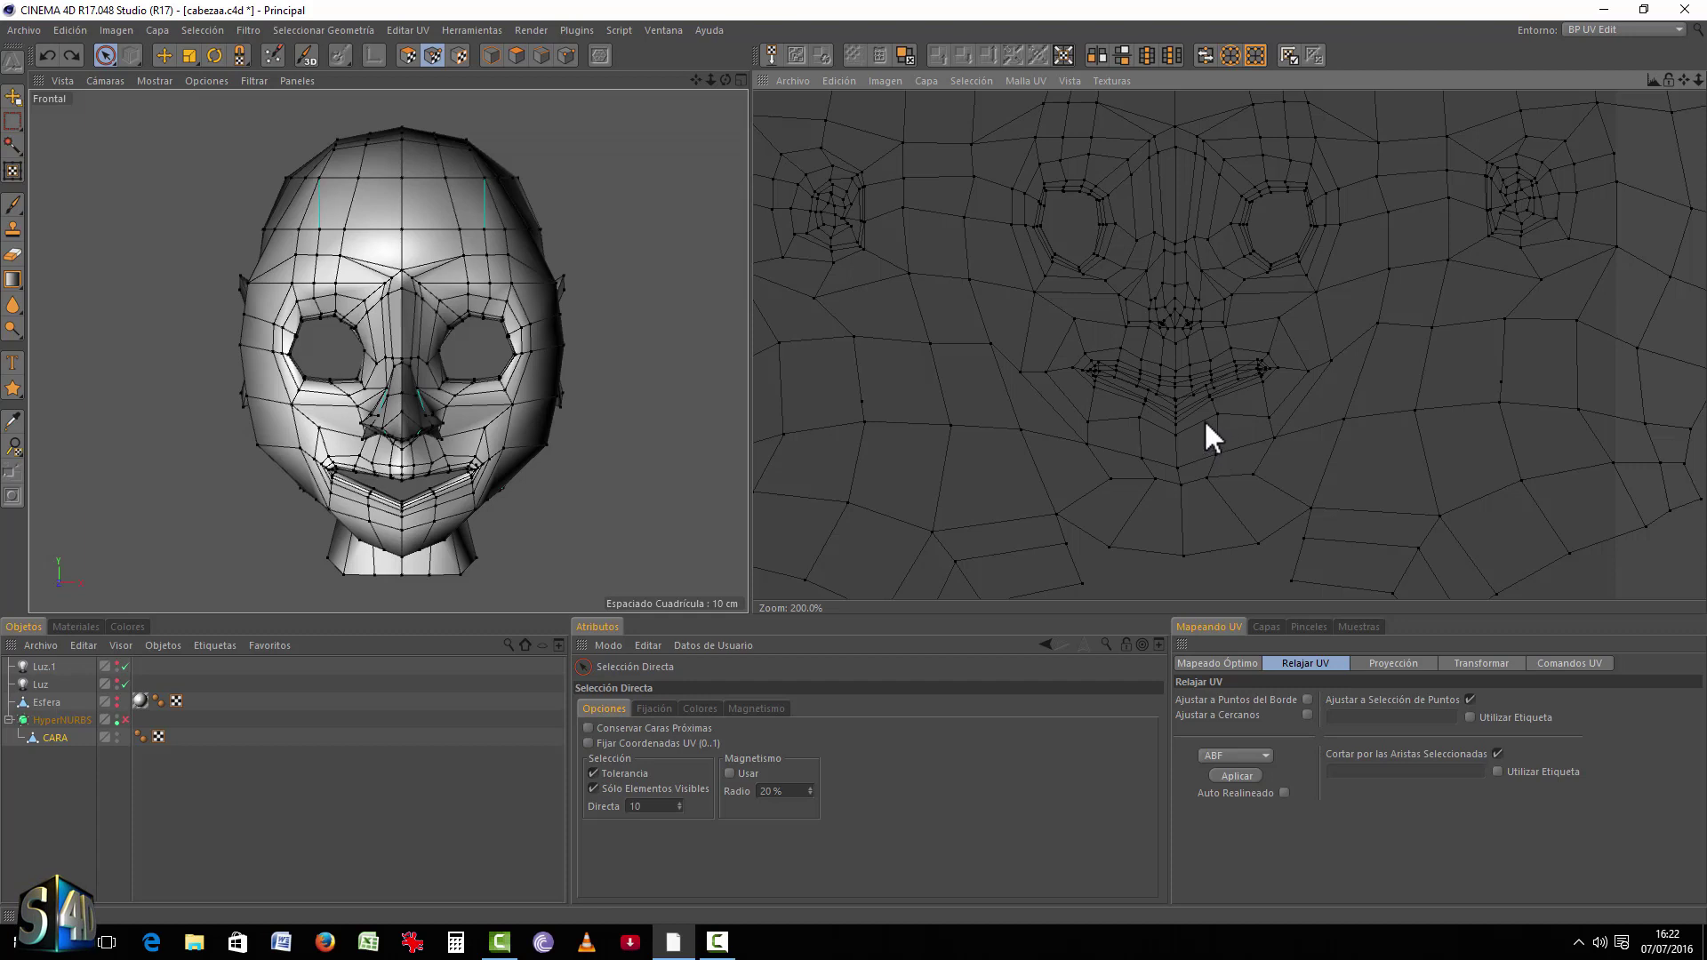
pyautogui.scroll(5, 1165, 402)
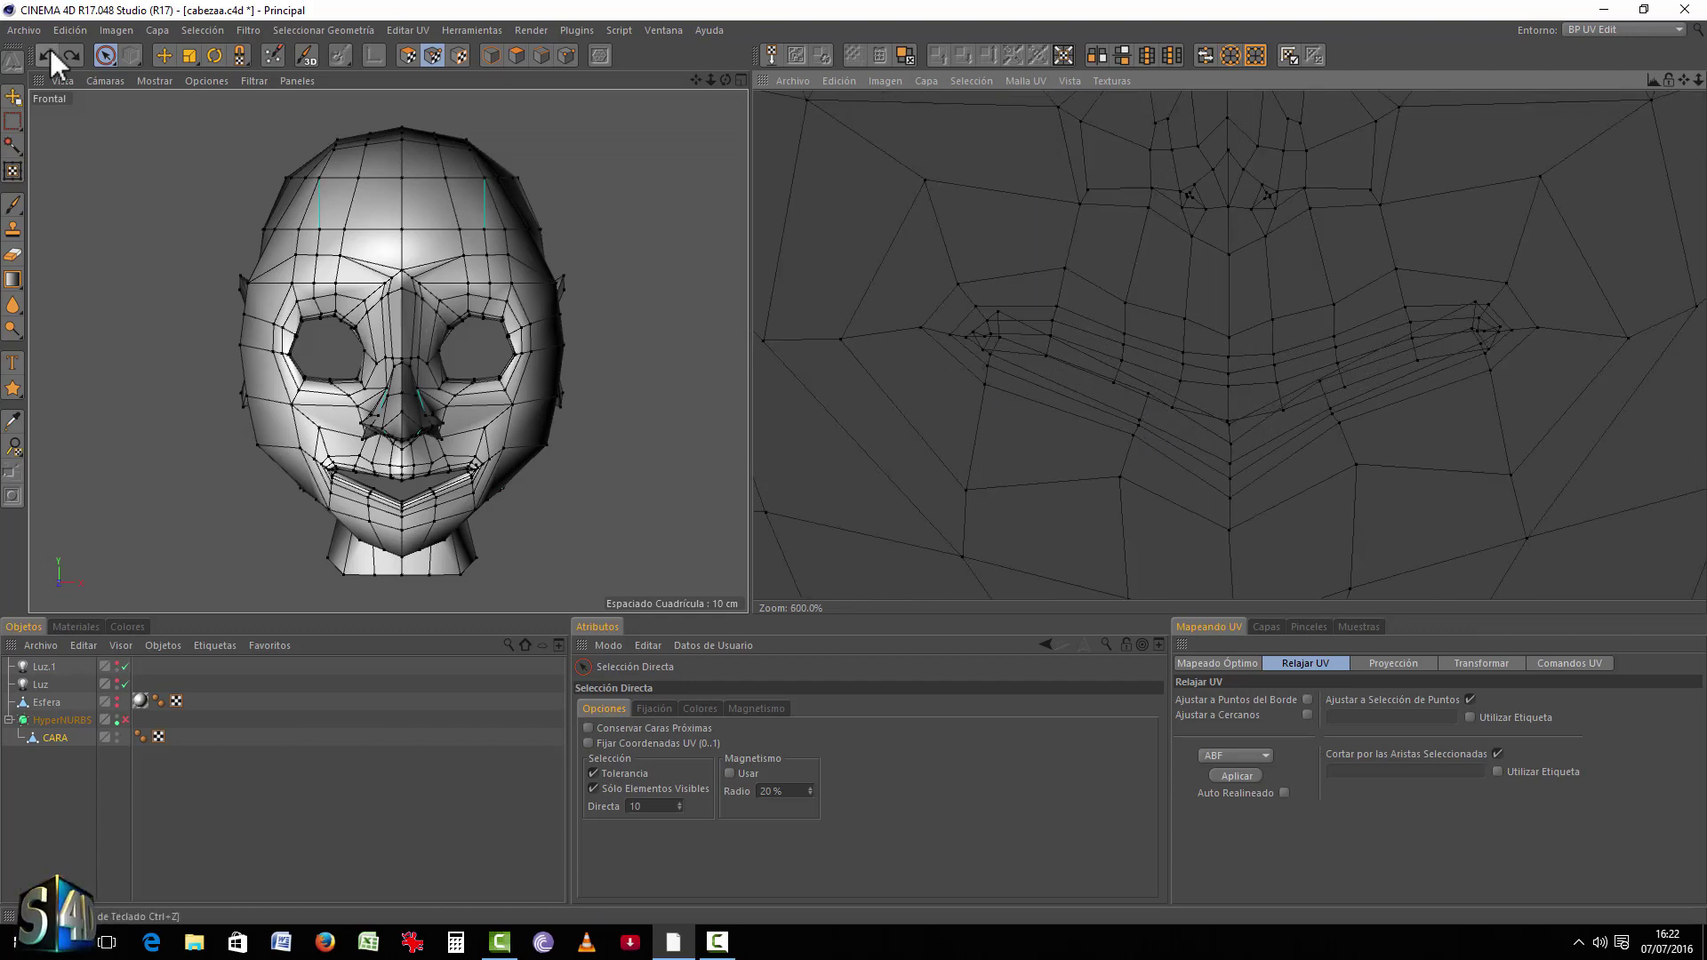
pyautogui.press('e')
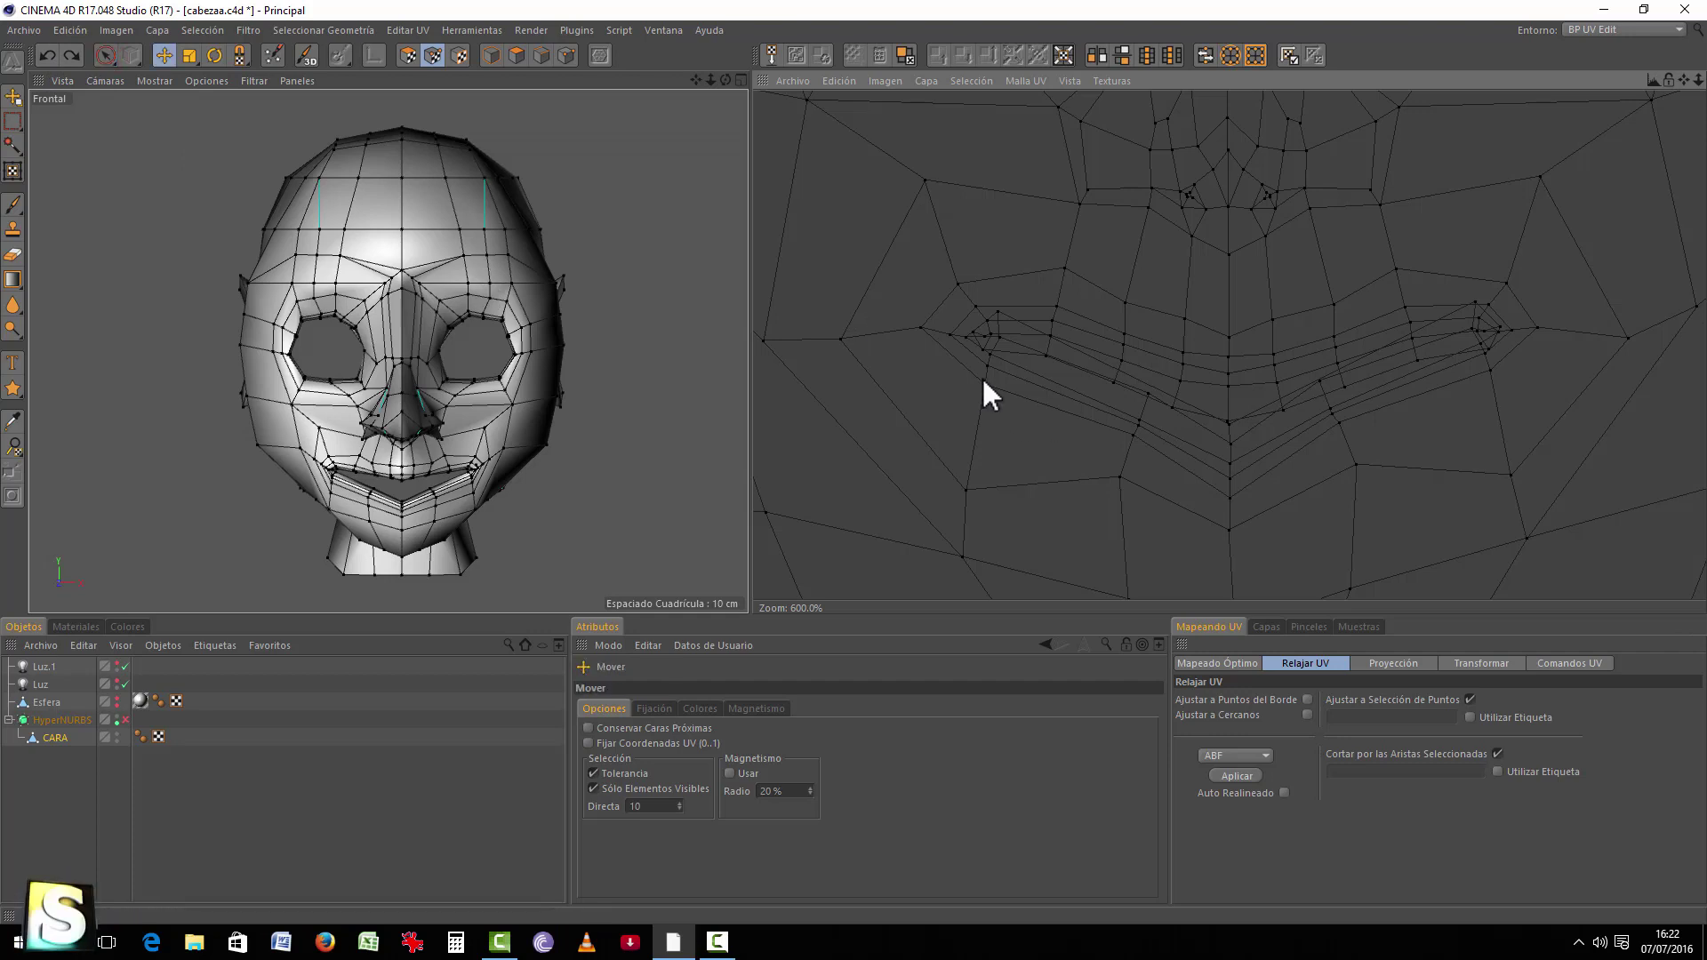
pyautogui.click(105, 55)
pyautogui.scroll(2, 989, 432)
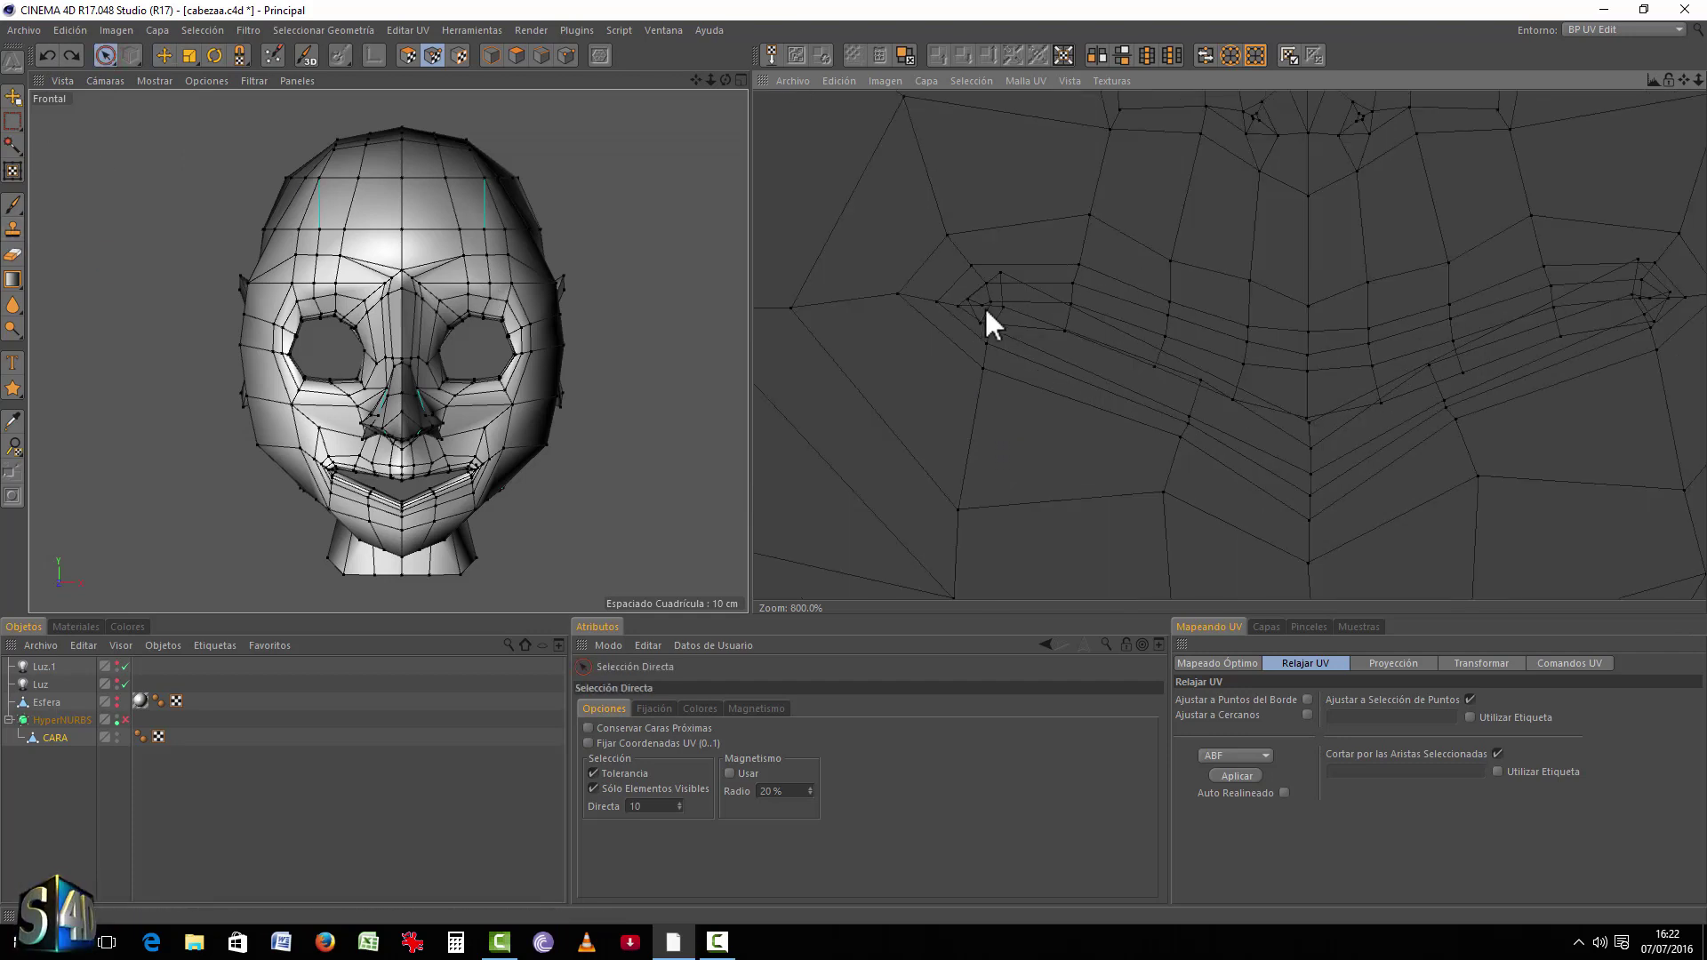
pyautogui.scroll(4, 987, 345)
pyautogui.moveTo(976, 432)
pyautogui.mouseDown()
pyautogui.moveTo(979, 348)
pyautogui.moveTo(959, 483)
pyautogui.moveTo(971, 462)
pyautogui.mouseUp()
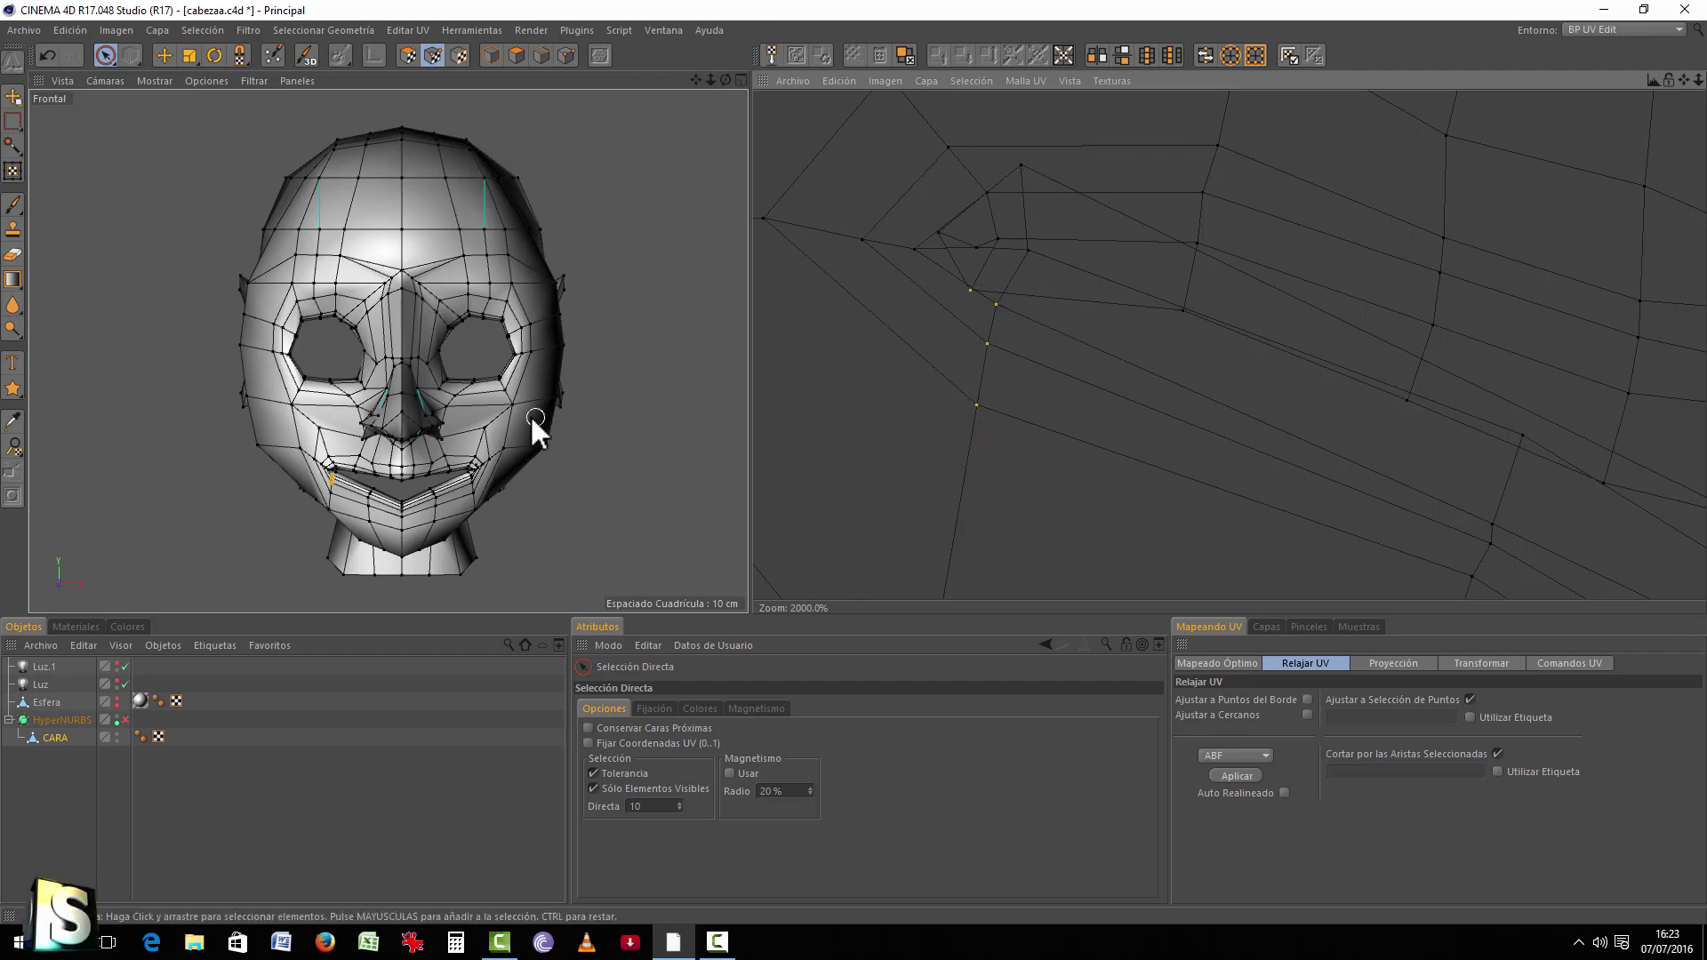
pyautogui.moveTo(533, 419); pyautogui.dragTo(496, 422, button='middle')
pyautogui.click(937, 333)
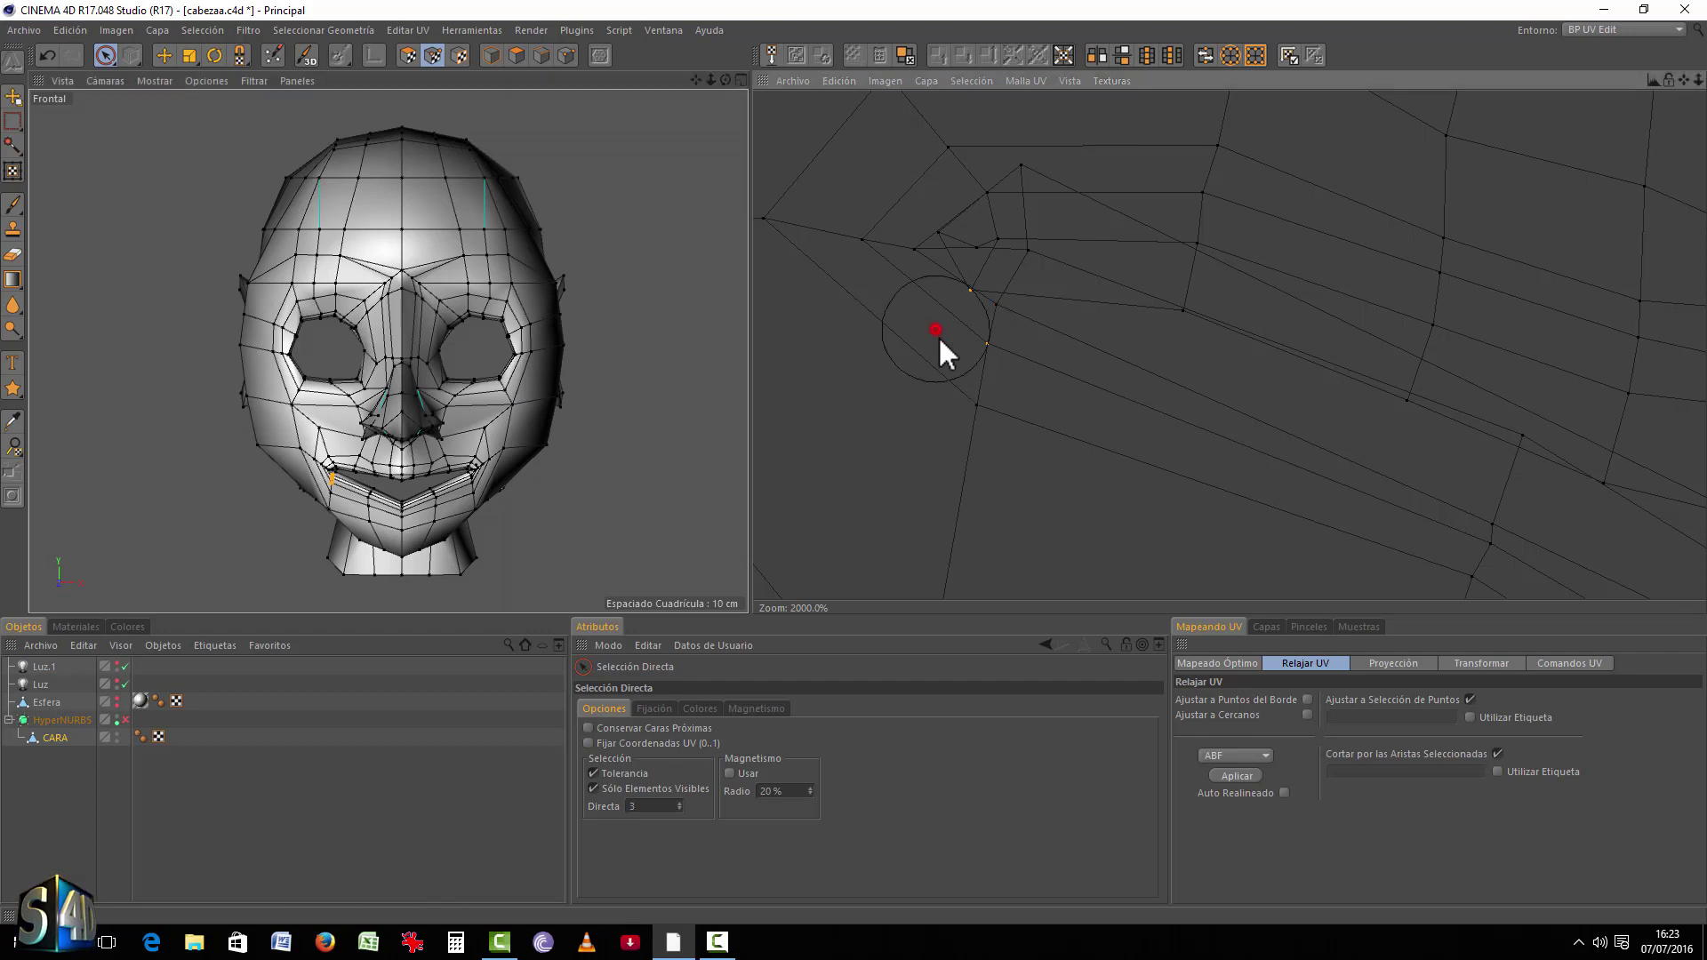
pyautogui.moveTo(990, 382); pyautogui.dragTo(1033, 317)
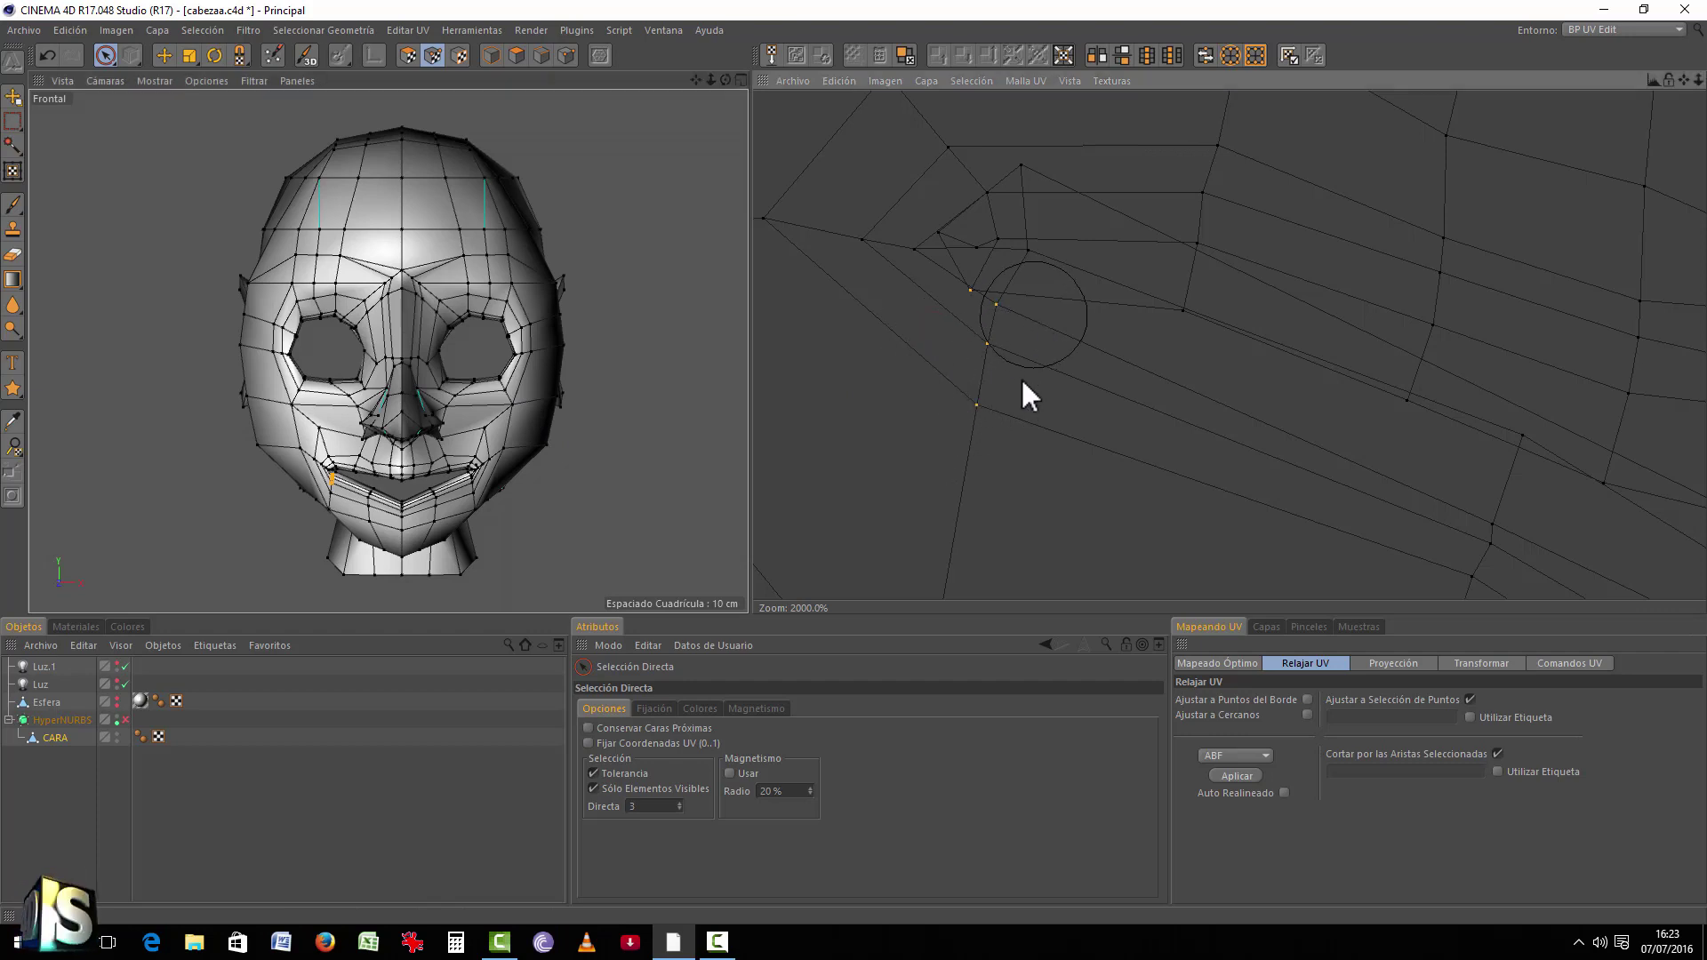
pyautogui.press('e')
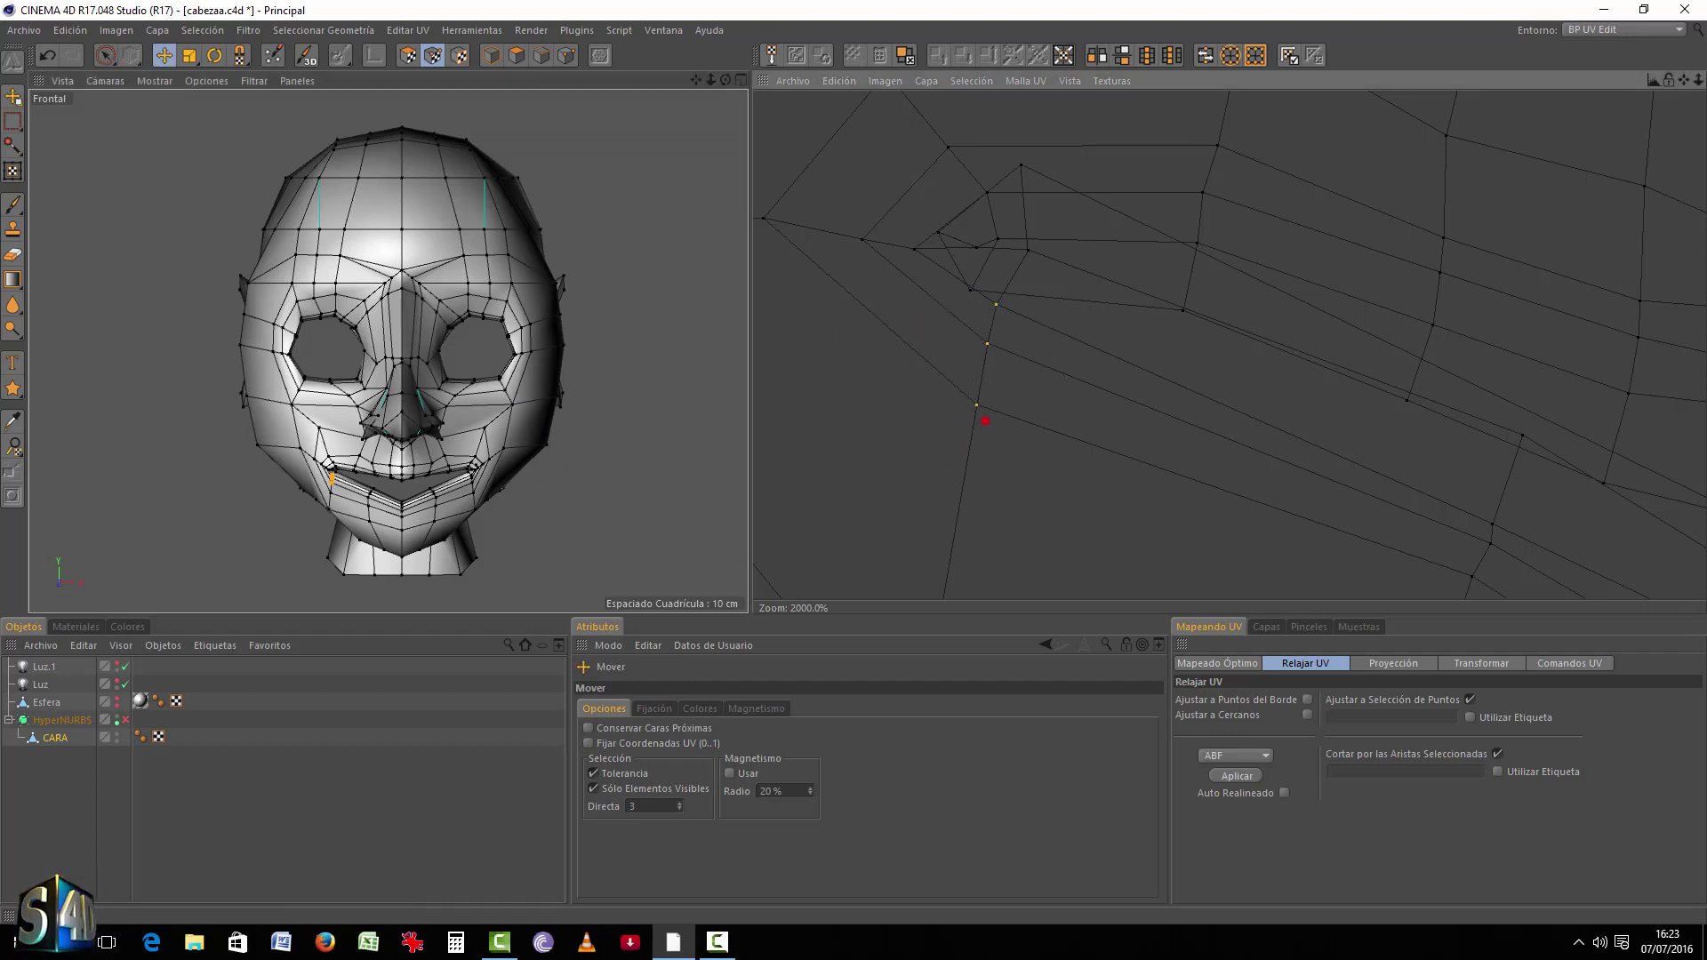
pyautogui.moveTo(975, 412); pyautogui.dragTo(942, 495)
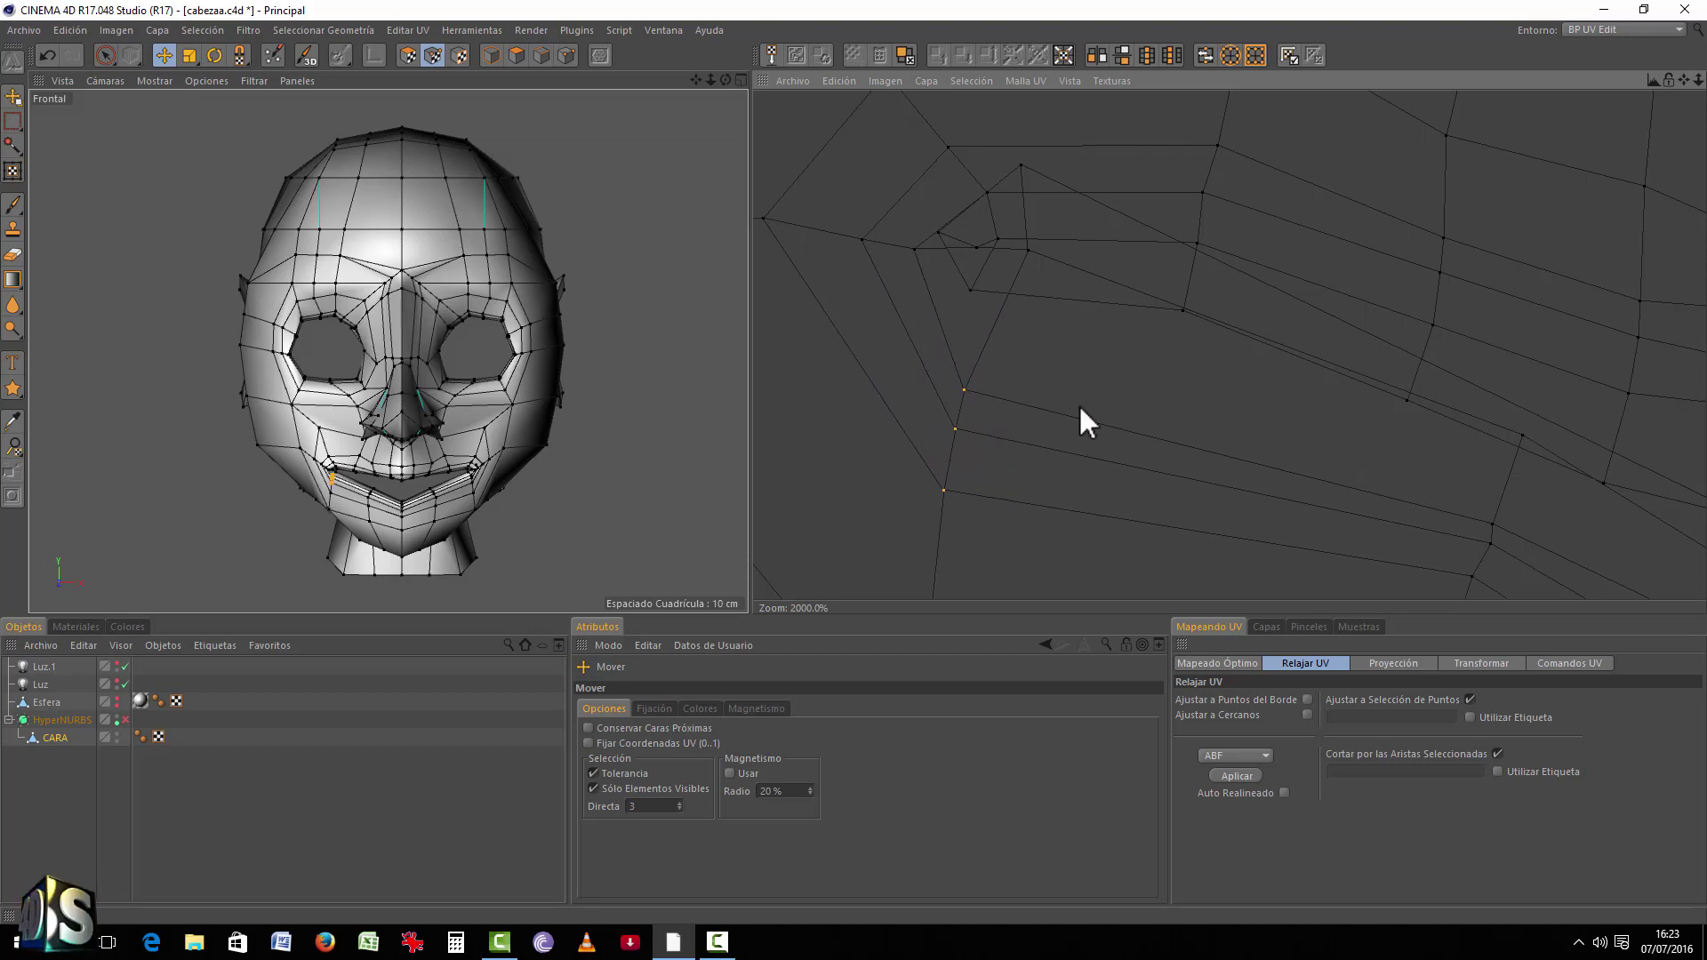
# Step: Select the lower-lip UV points between the left mouth corner and the chin's centre line and move them slightly down
pyautogui.scroll(-5, 1156, 356)
pyautogui.press('space')
pyautogui.moveTo(1372, 351); pyautogui.dragTo(1226, 355)
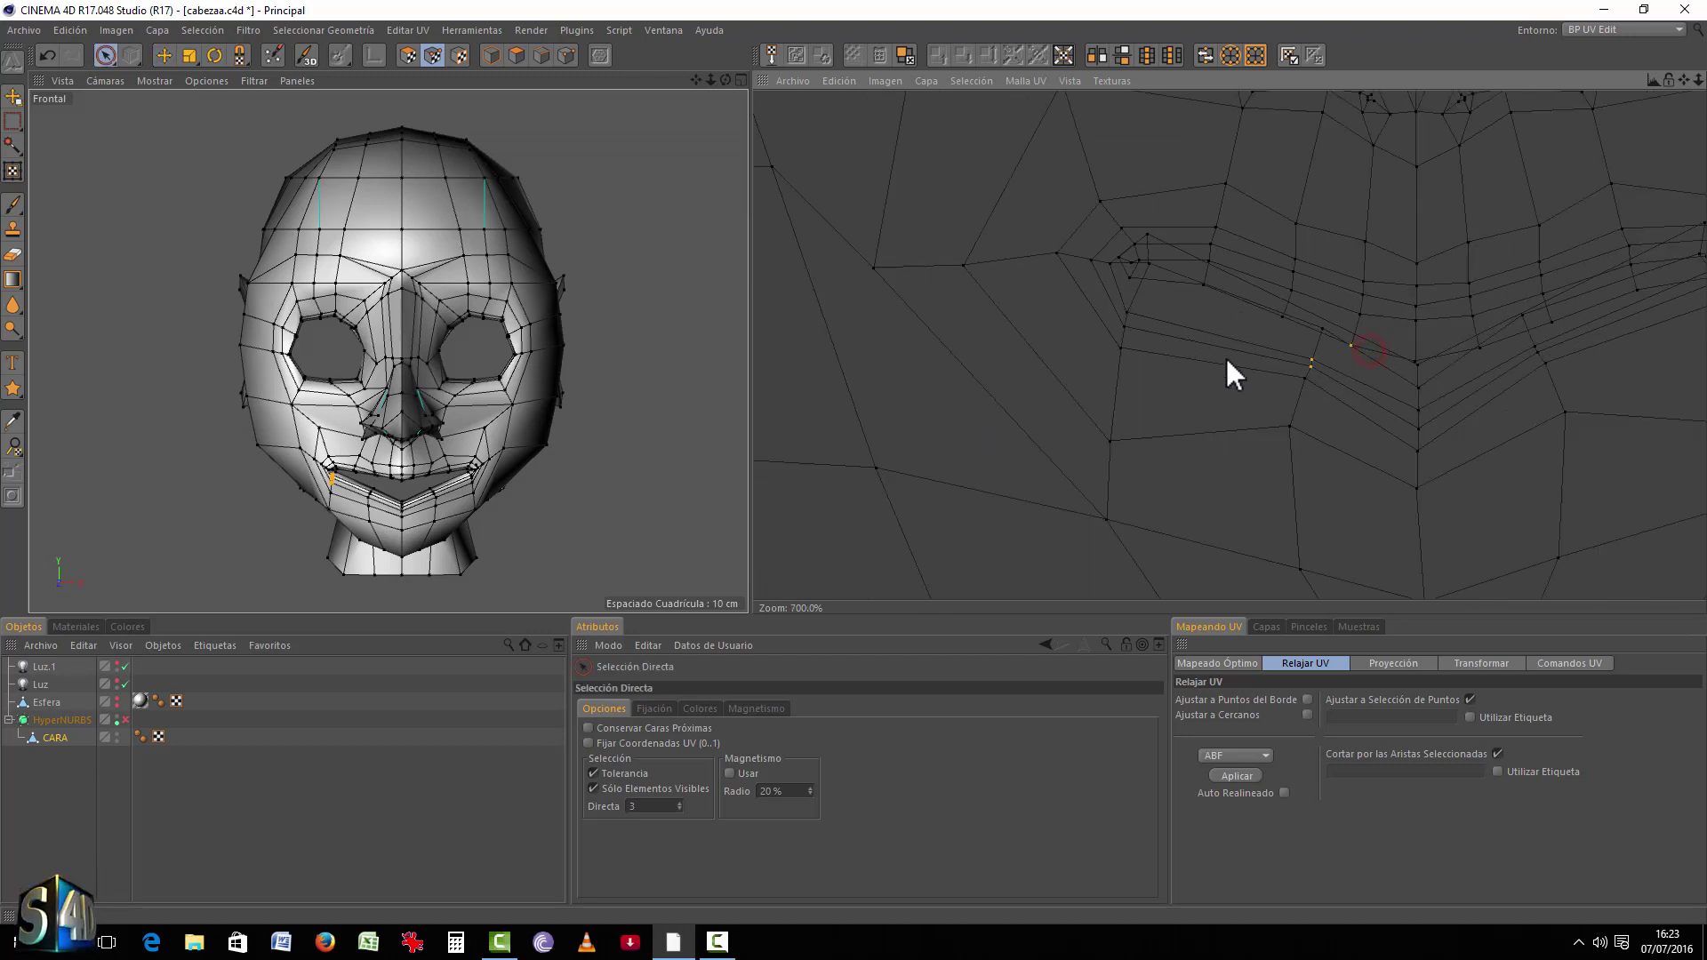
pyautogui.press('space')
pyautogui.moveTo(1363, 394); pyautogui.dragTo(1297, 447)
# Step: Select the single UV point below the moved lower-lip points and move it down toward the chin
pyautogui.press('space')
pyautogui.press('space')
pyautogui.press('space')
pyautogui.press('space')
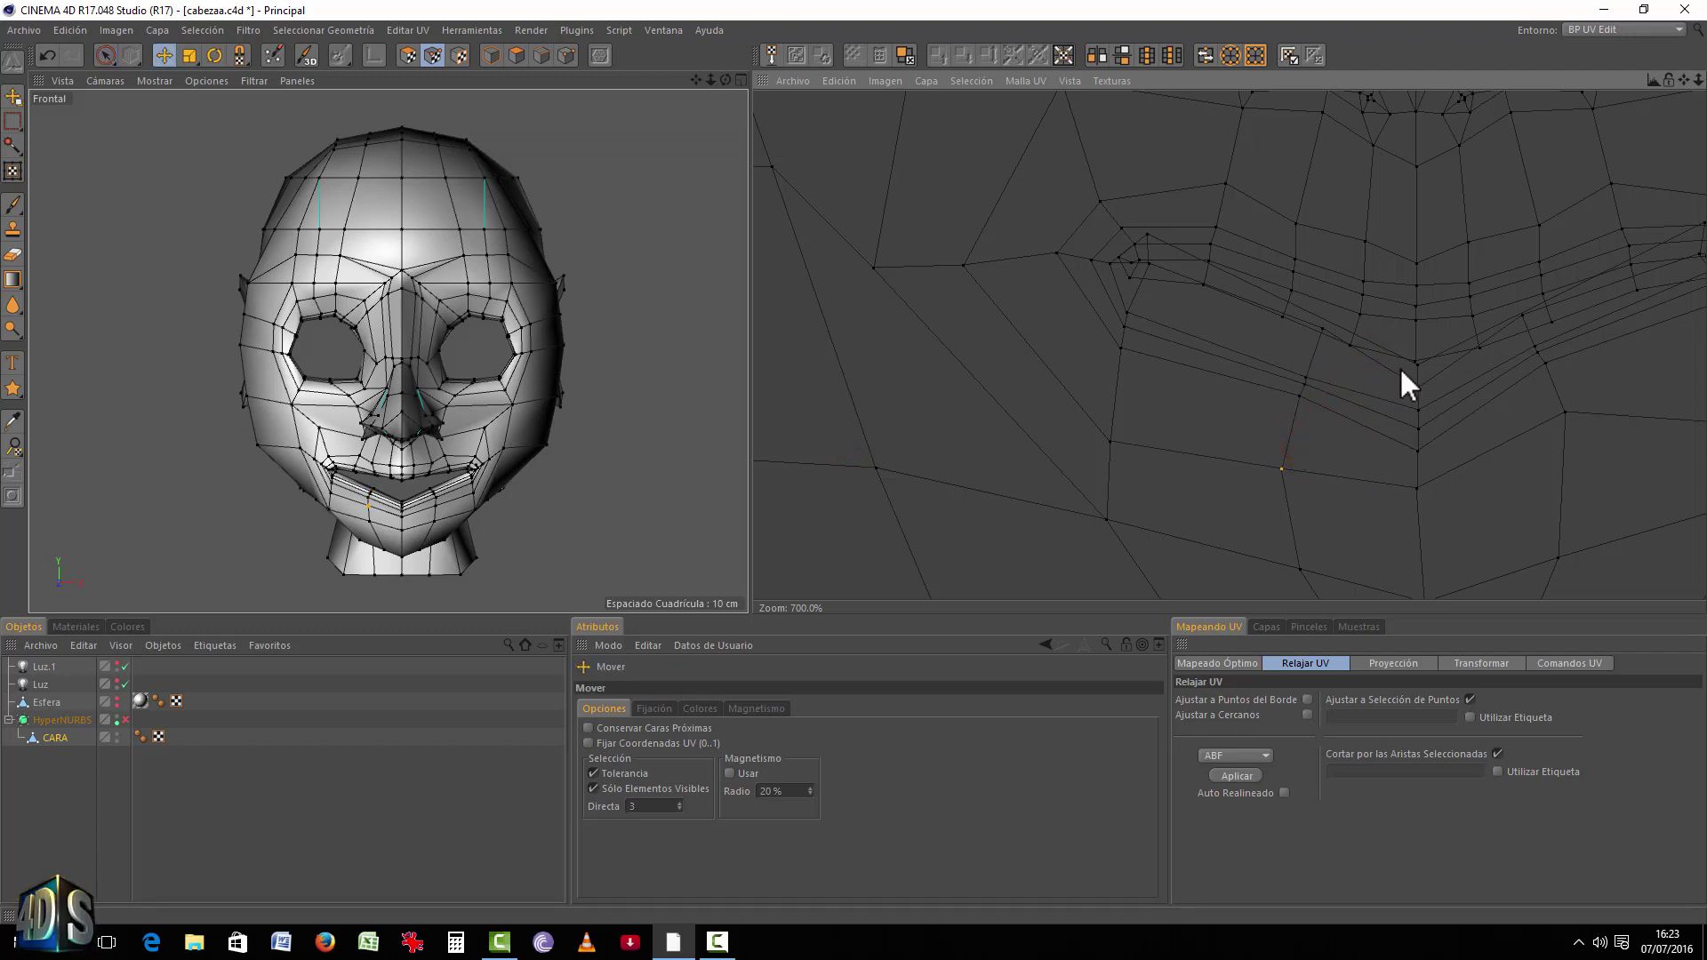
# Step: Select the outer ring of UV points surrounding the mouth and enlarge it with the Escalar tool
pyautogui.keyDown('alt'); pyautogui.moveTo(1401, 371); pyautogui.dragTo(1144, 386, button='middle'); pyautogui.keyUp('alt')
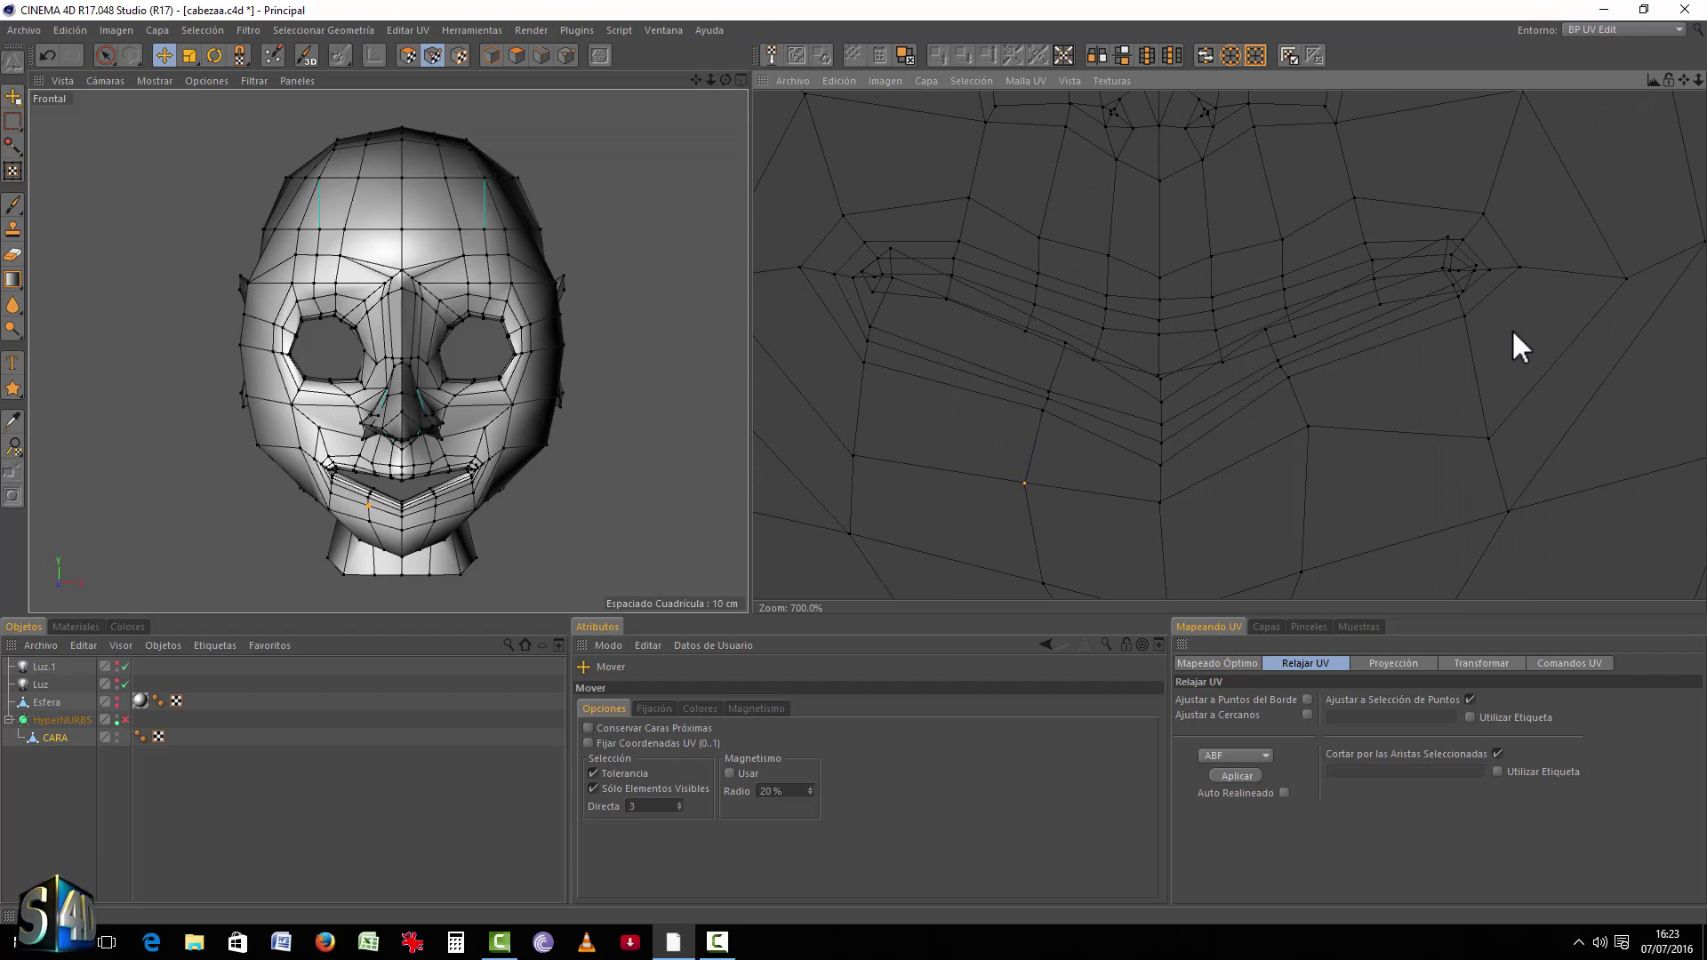
pyautogui.scroll(-2, 1252, 356)
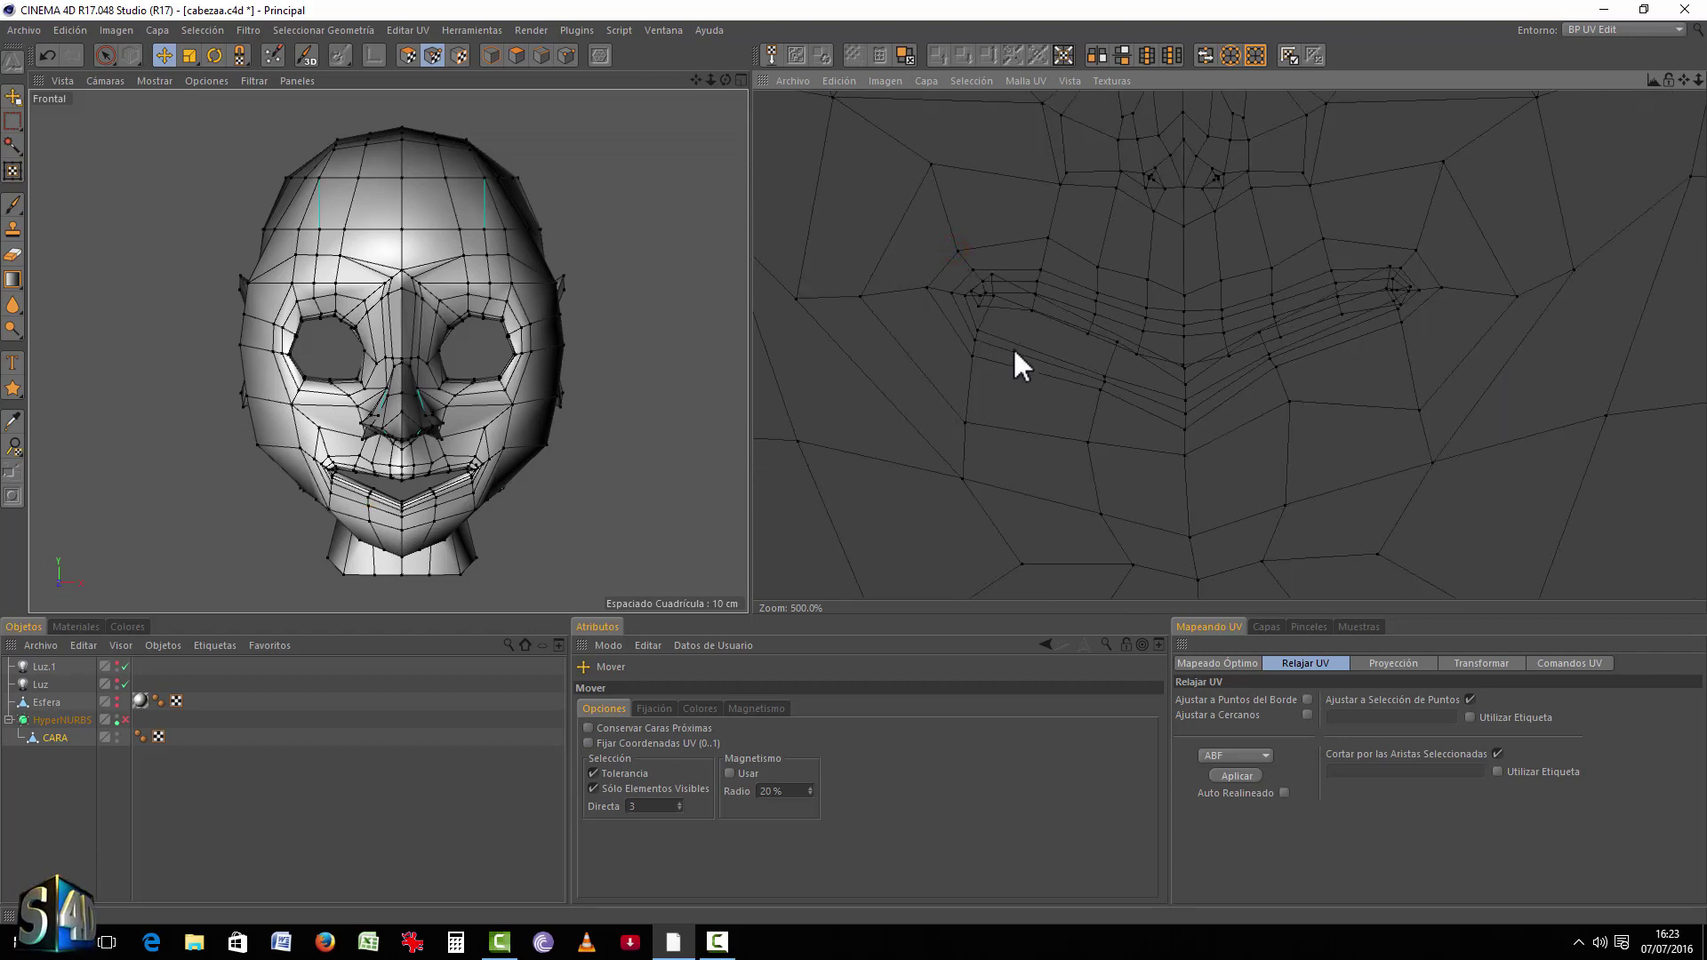
pyautogui.press('space')
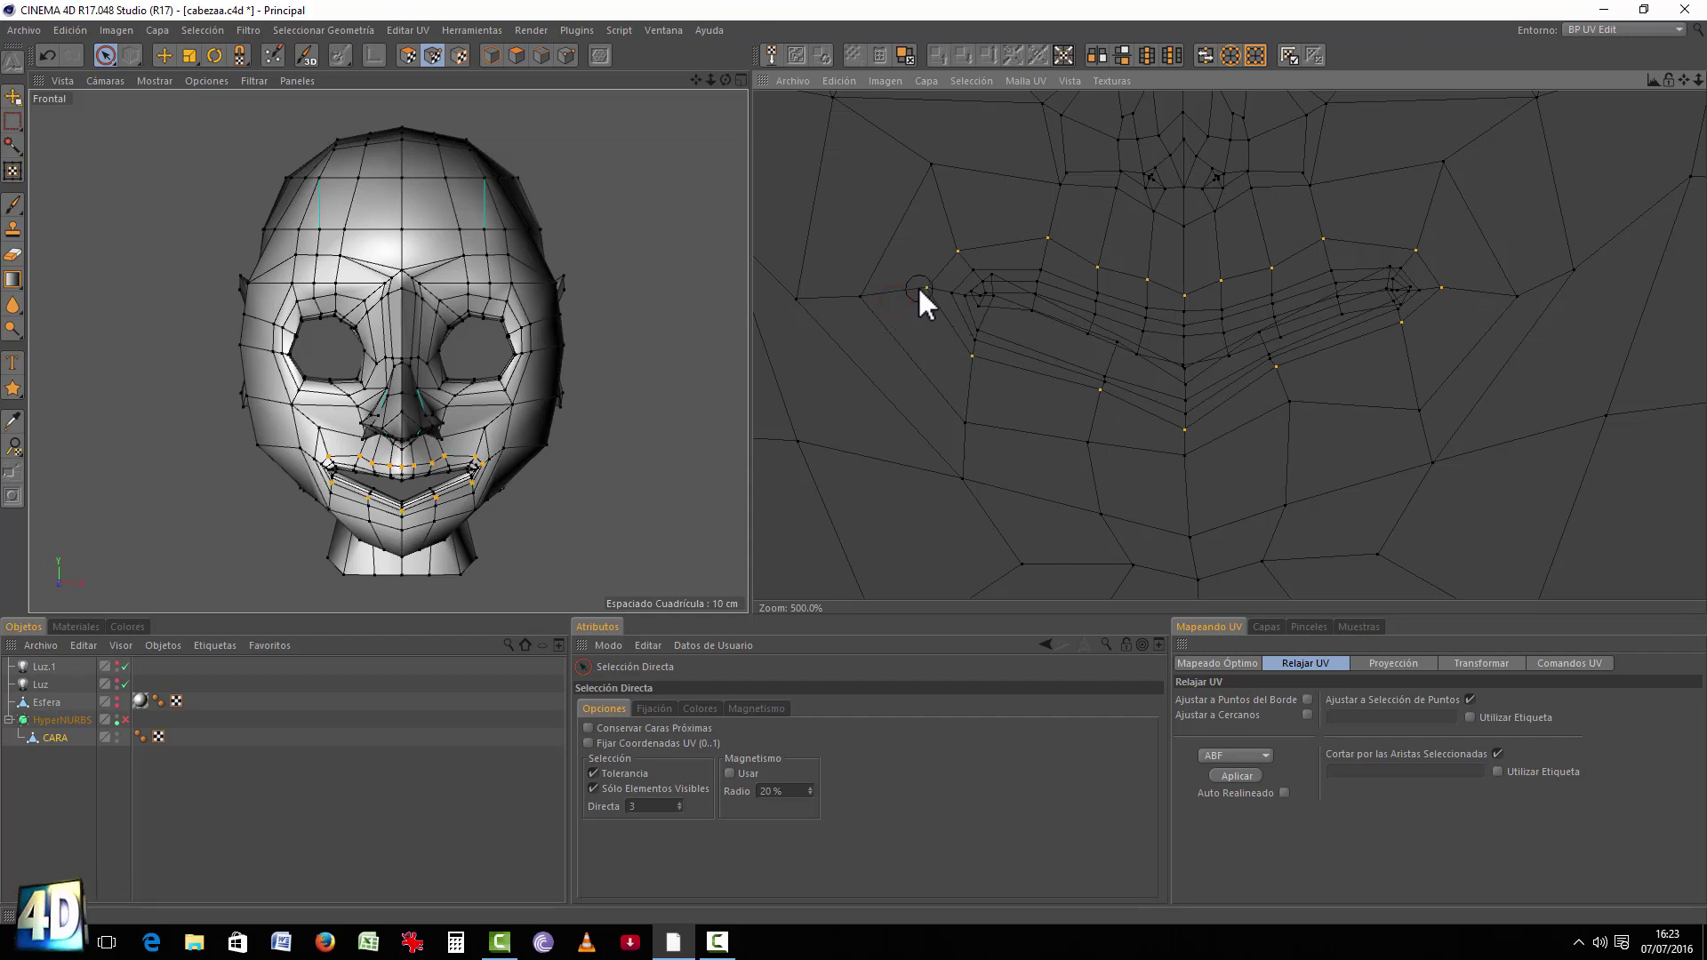
pyautogui.rightClick(1207, 324)
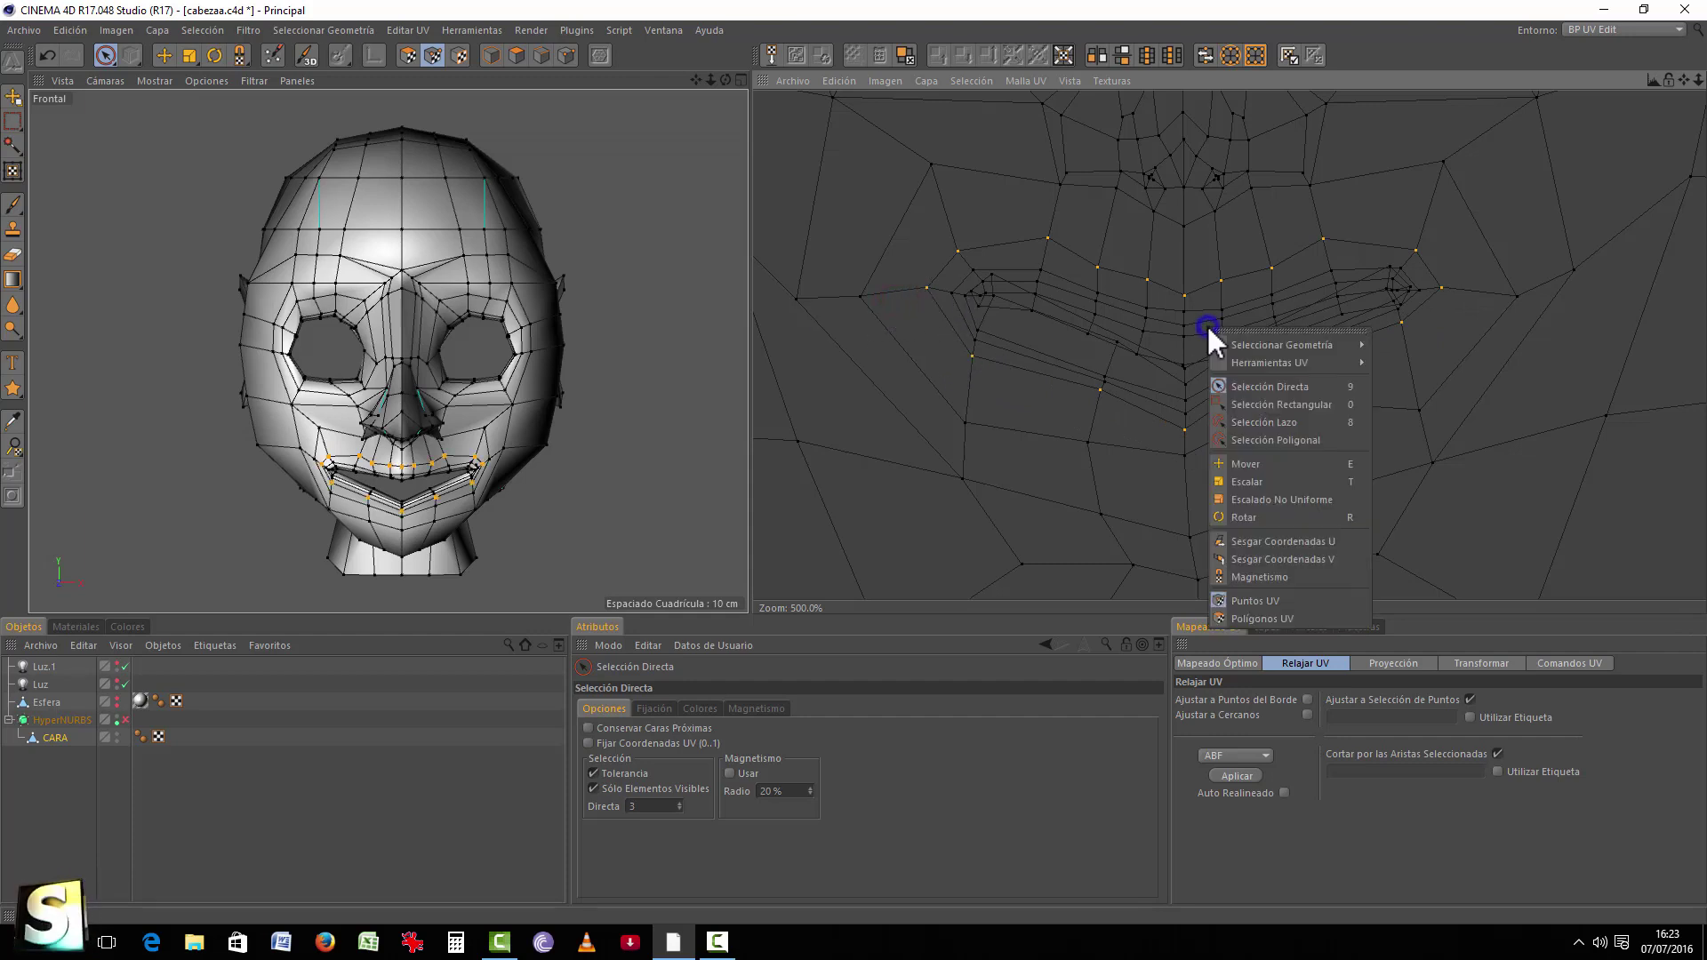
pyautogui.click(1261, 491)
pyautogui.moveTo(1188, 350); pyautogui.dragTo(1184, 301)
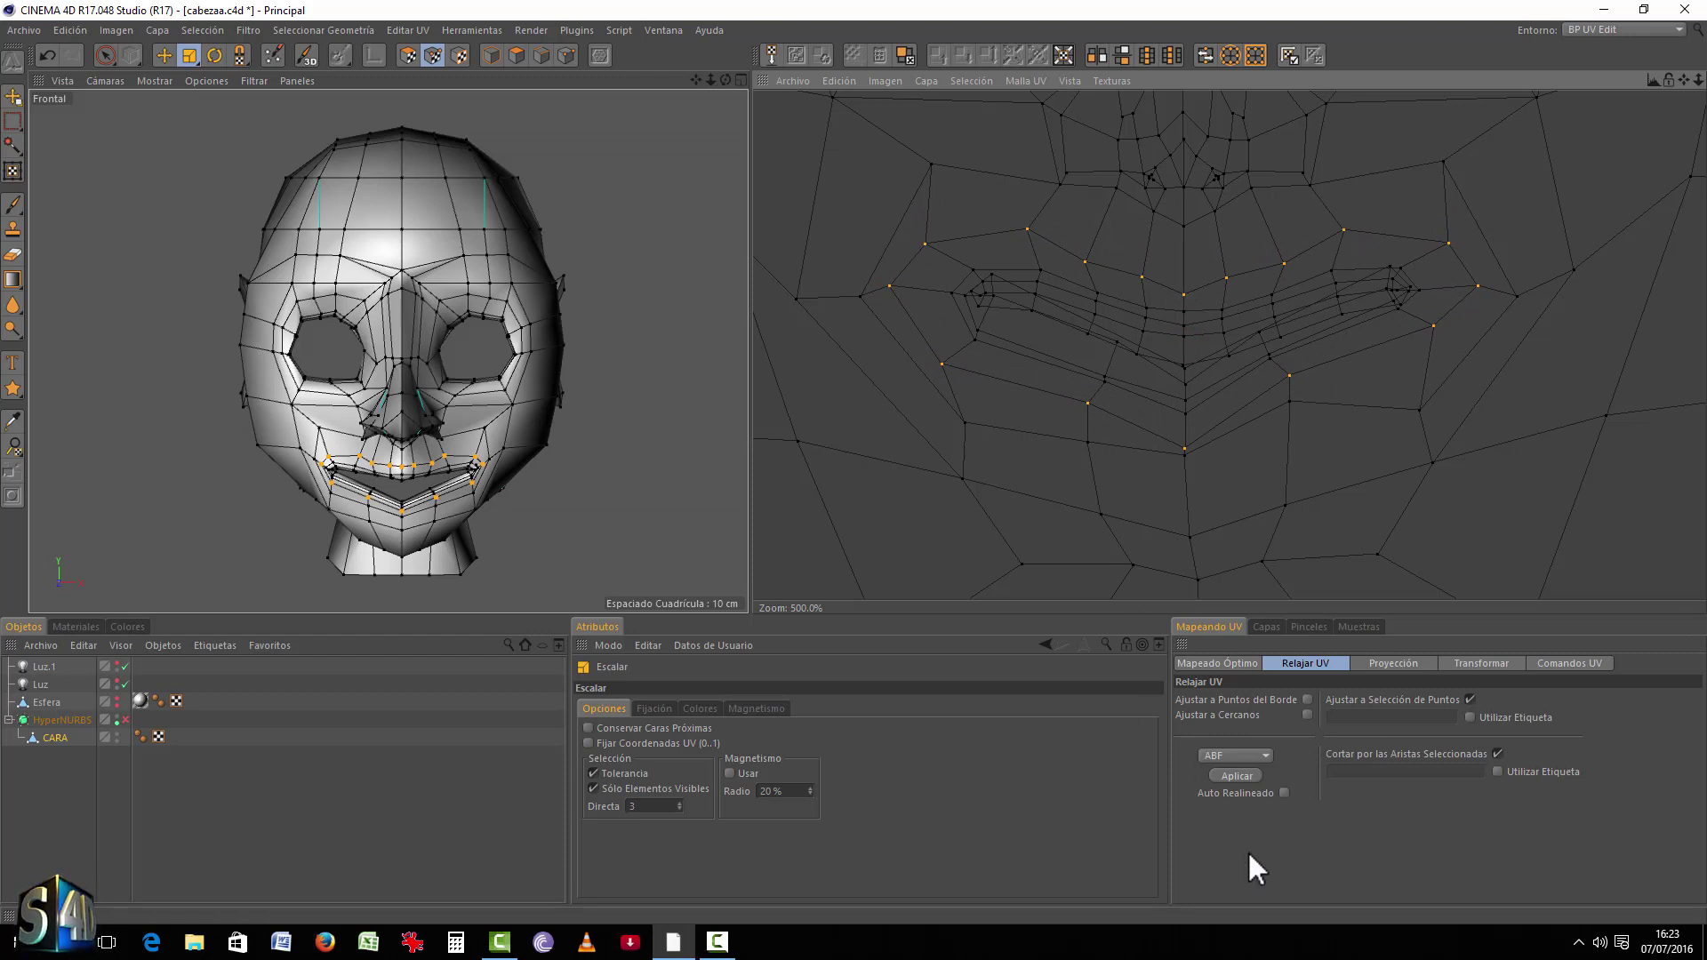
# Step: Try an ABF relaxation with the mouth ring points selected and undo it
pyautogui.click(1242, 774)
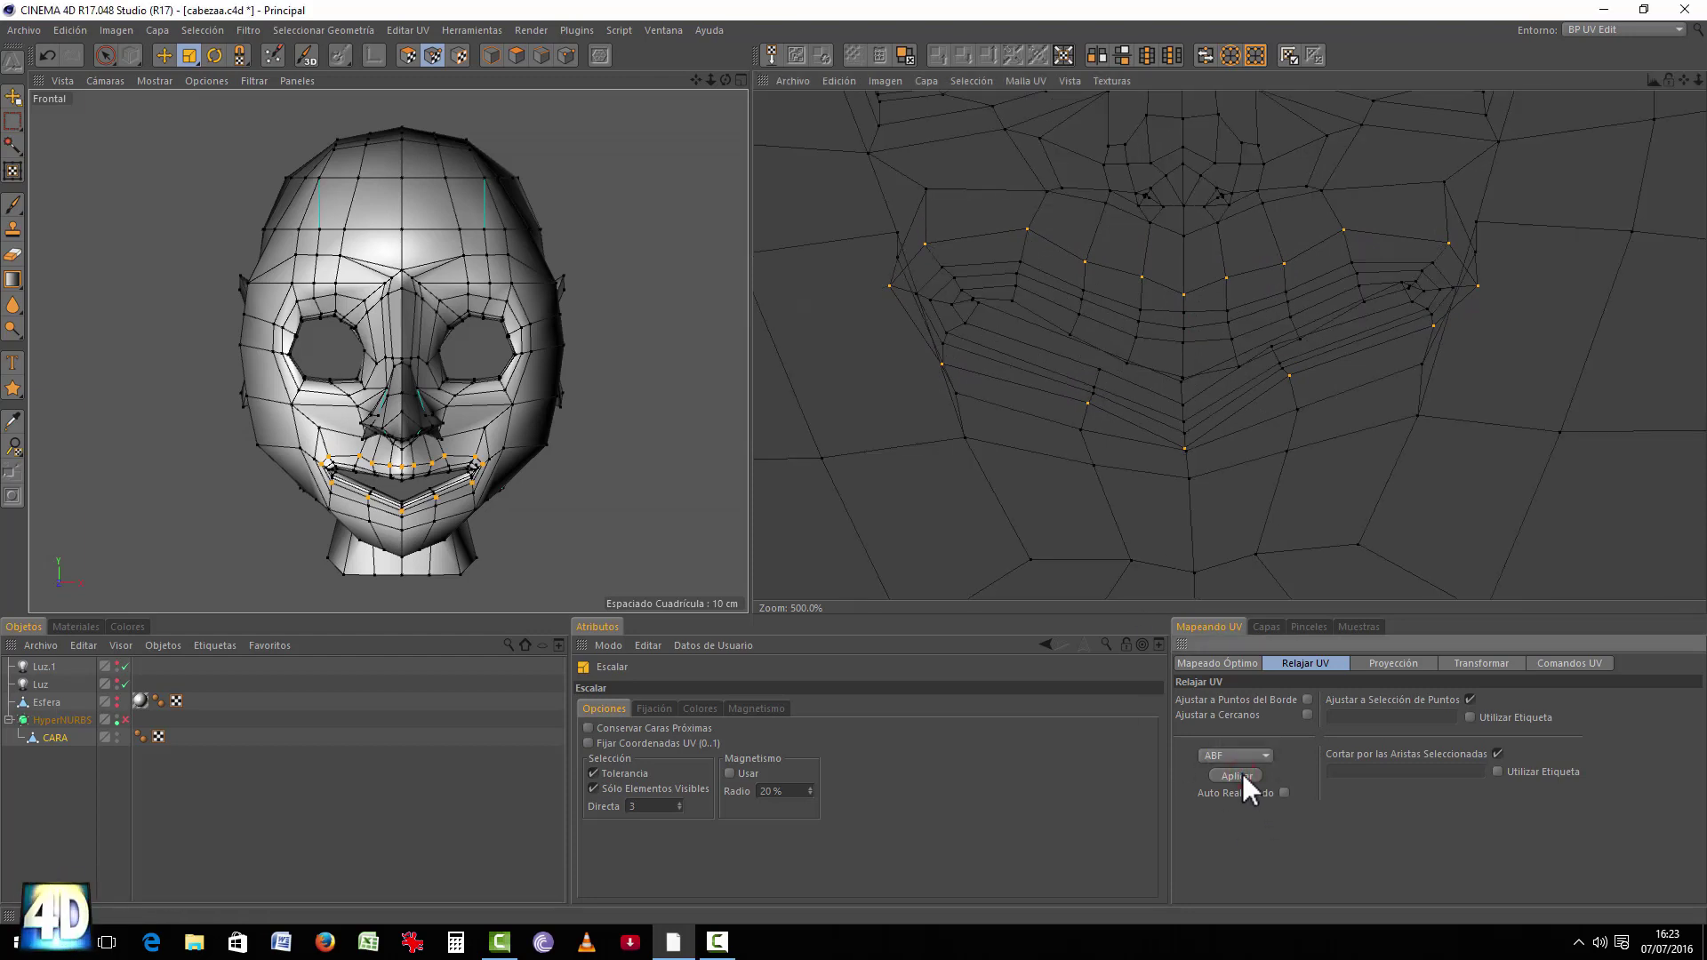
pyautogui.hotkey('ctrl', 'z')
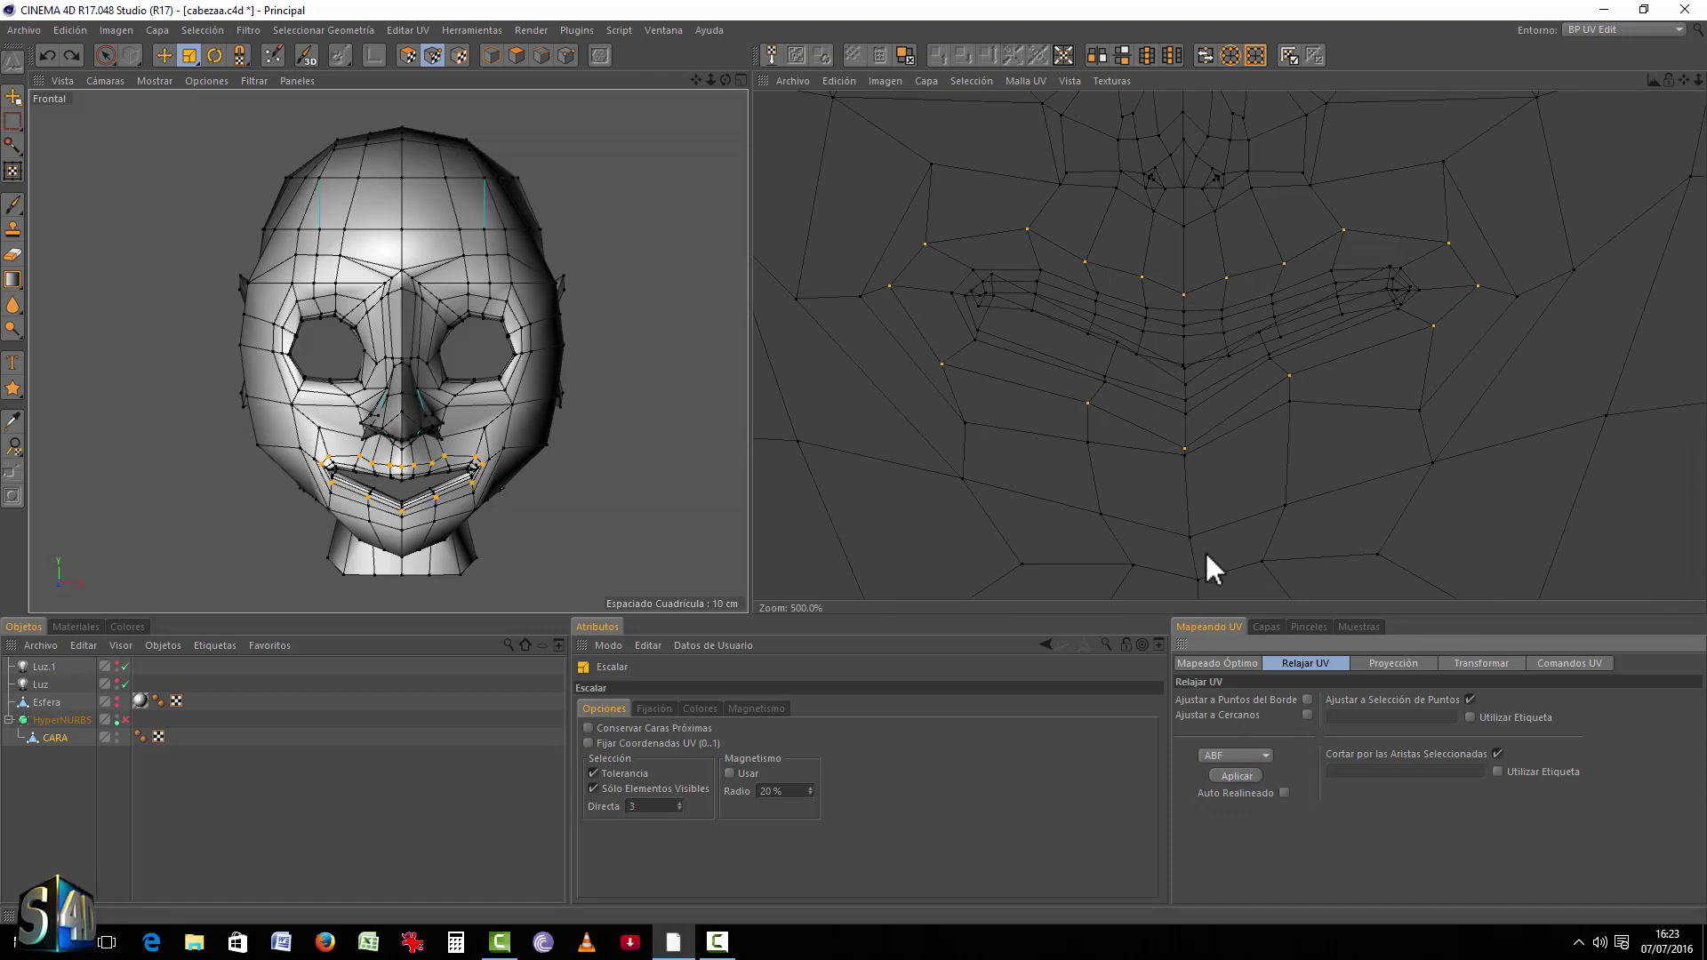
pyautogui.scroll(-5, 1202, 489)
pyautogui.scroll(-3, 1207, 416)
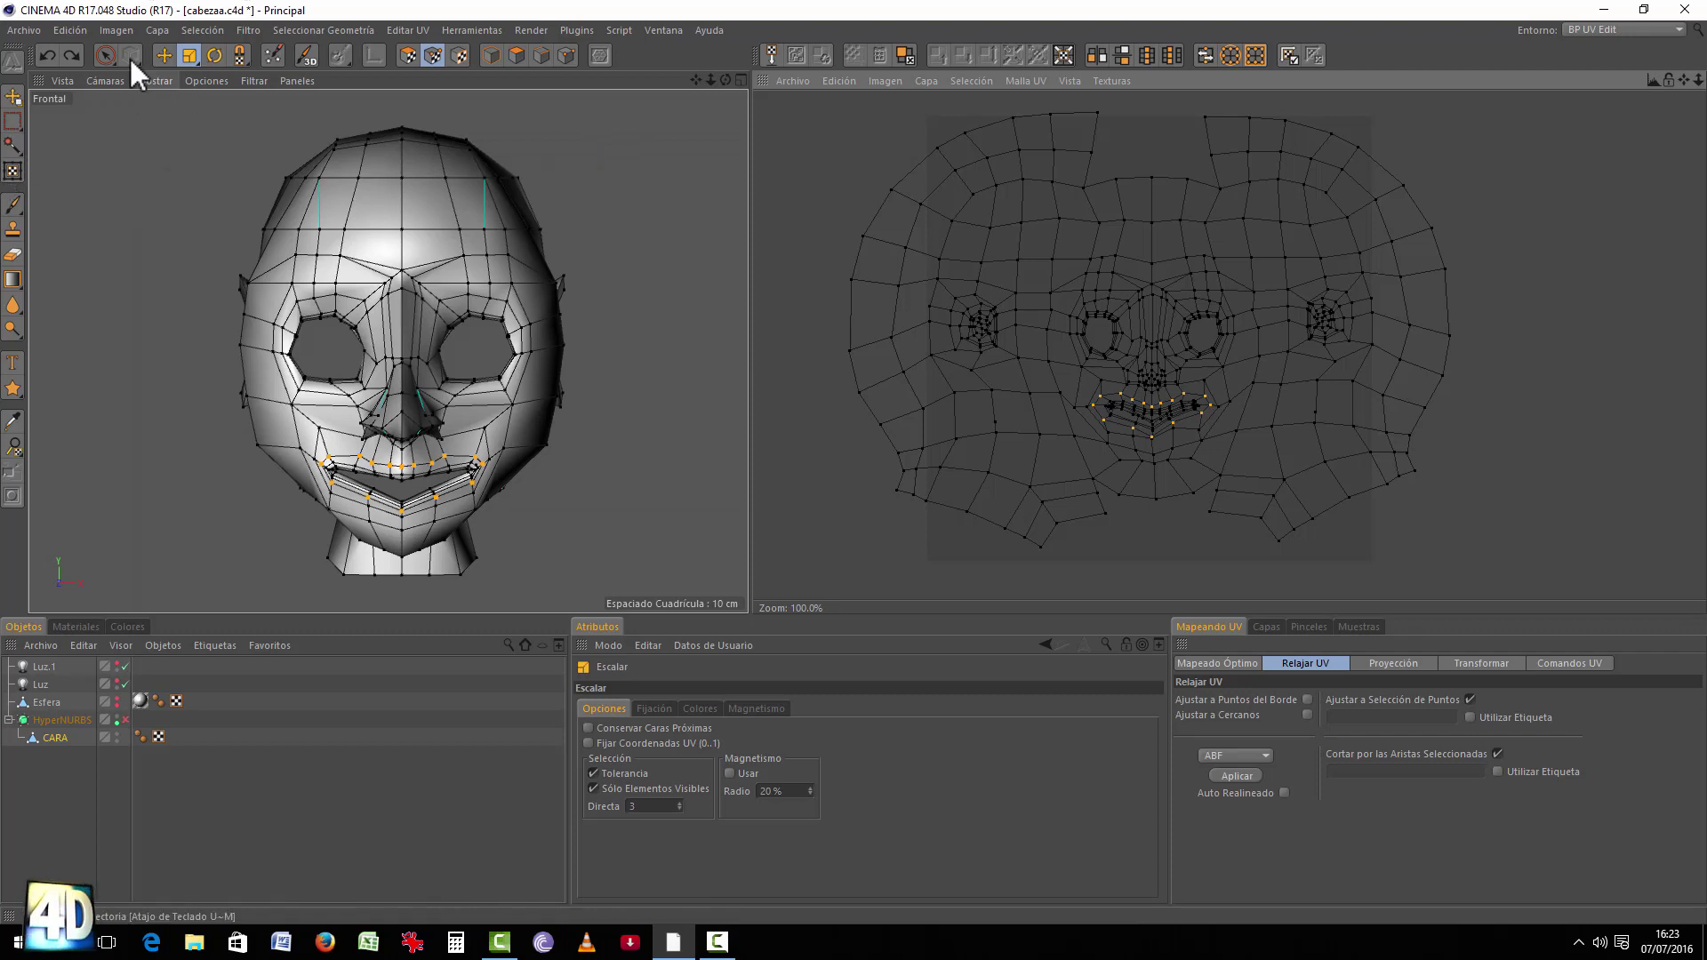
# Step: Replace the mouth selection with all UV points along the unwrapped head's outer border, using a direct selection radius of 37
pyautogui.click(105, 54)
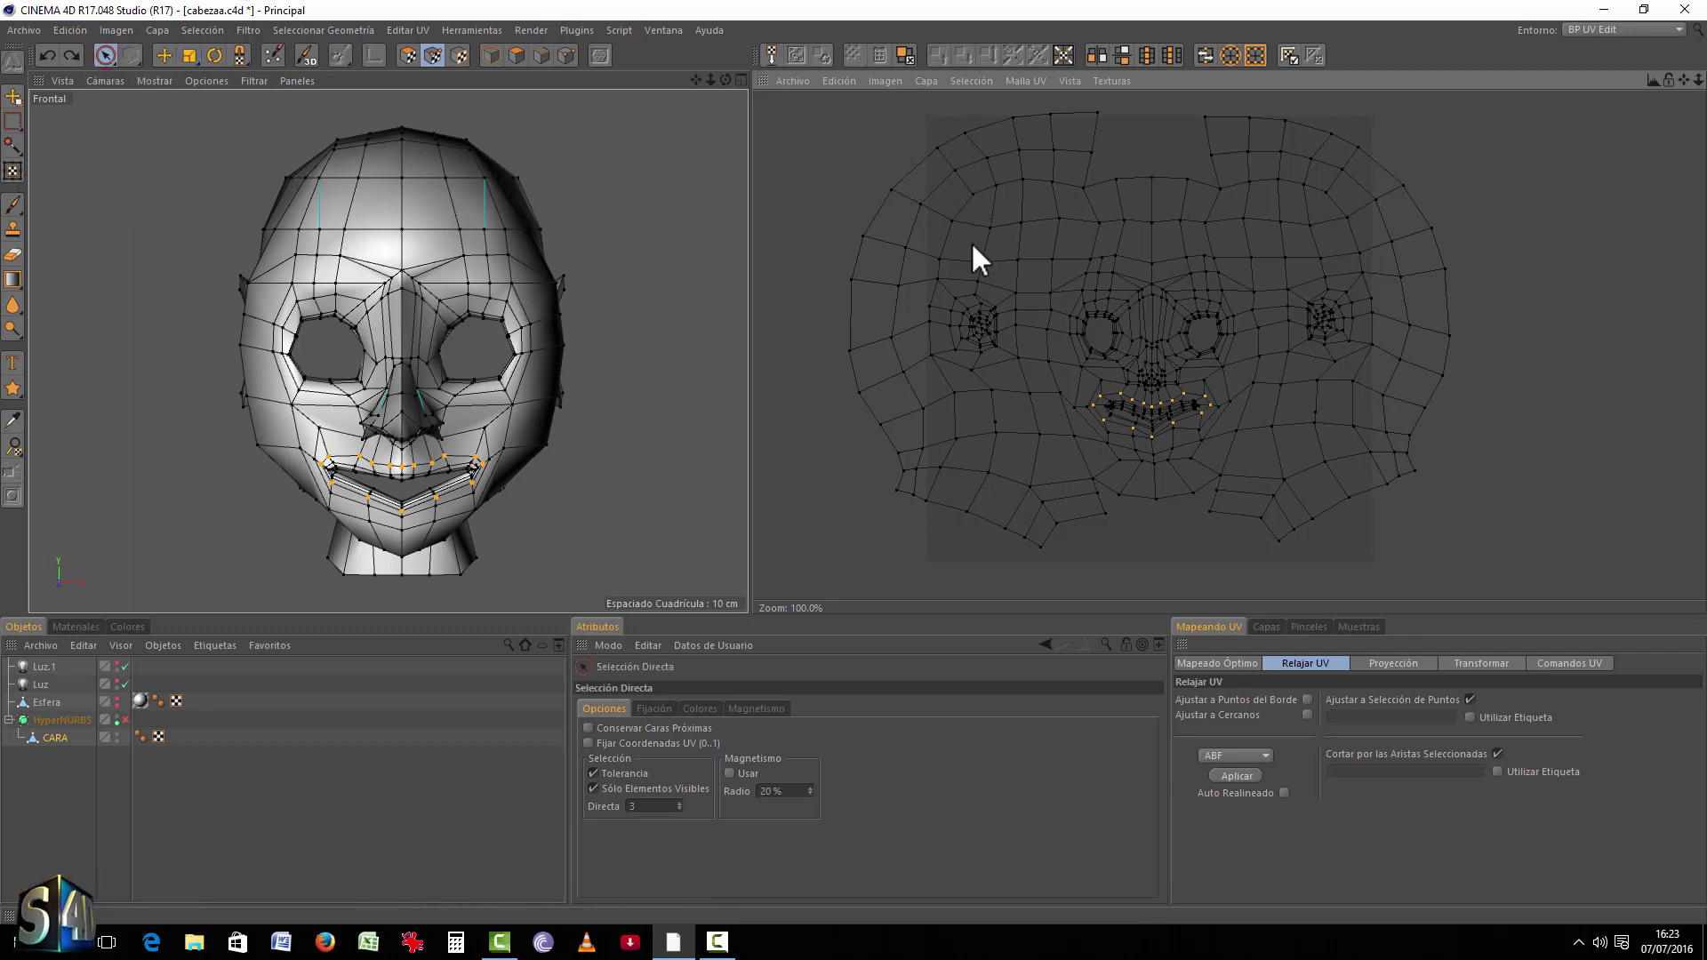
pyautogui.click(973, 195)
pyautogui.moveTo(1002, 125); pyautogui.dragTo(987, 128)
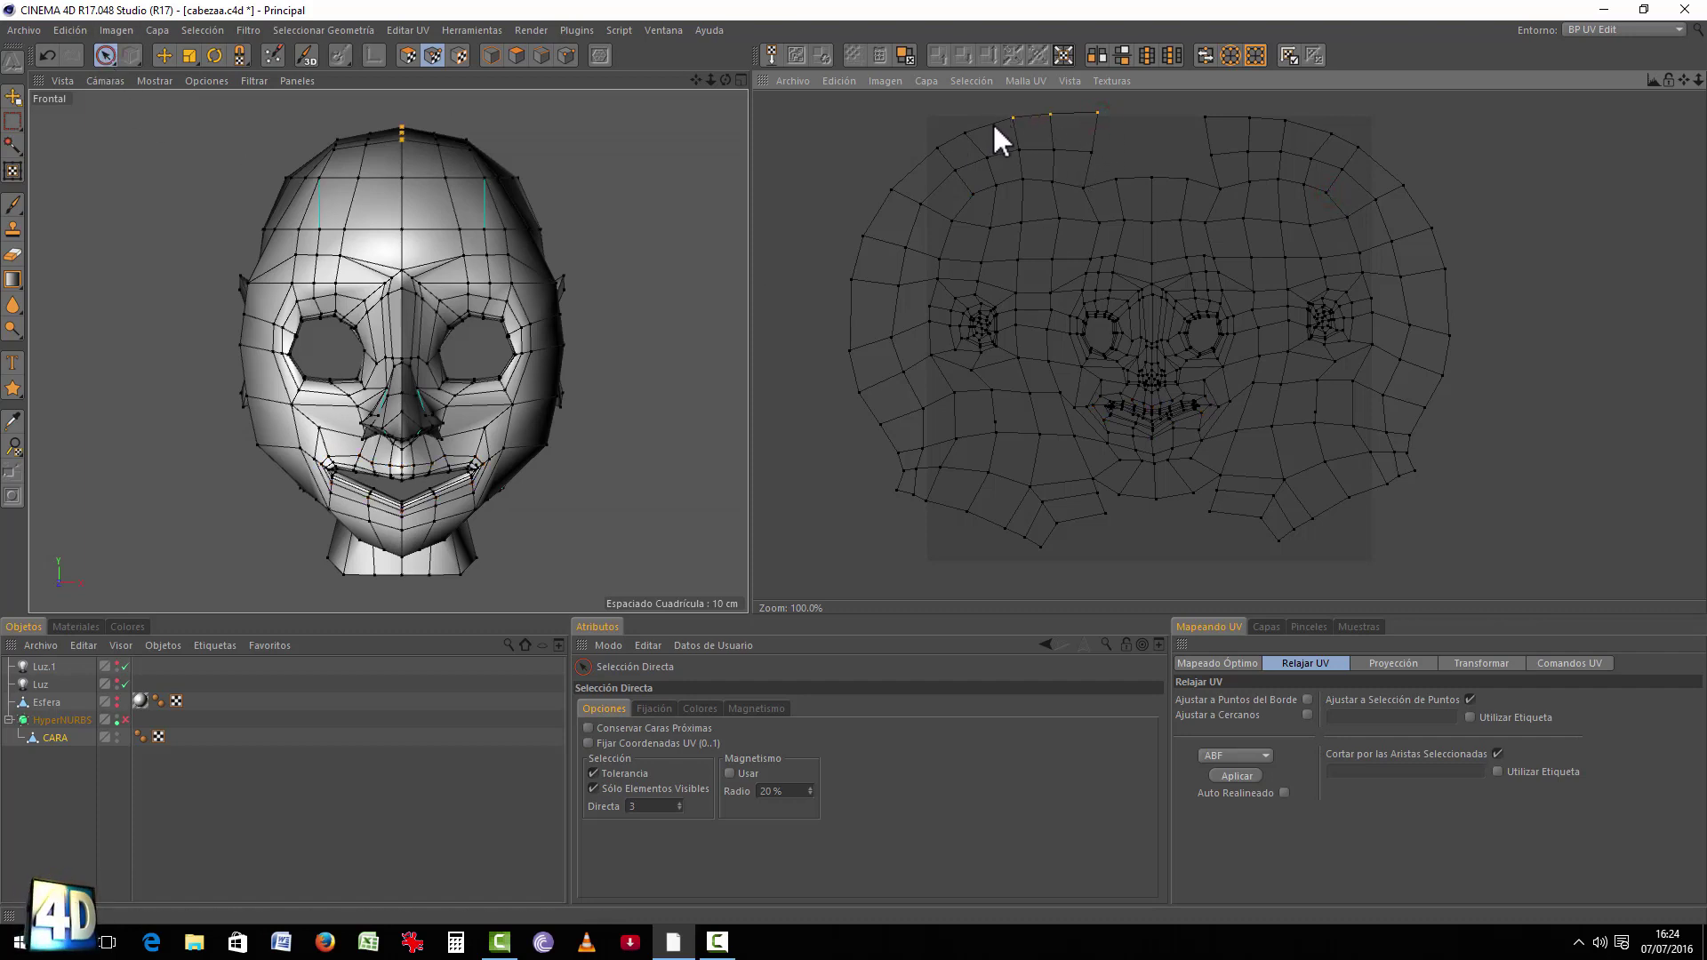
pyautogui.moveTo(504, 290); pyautogui.dragTo(524, 290, button='middle')
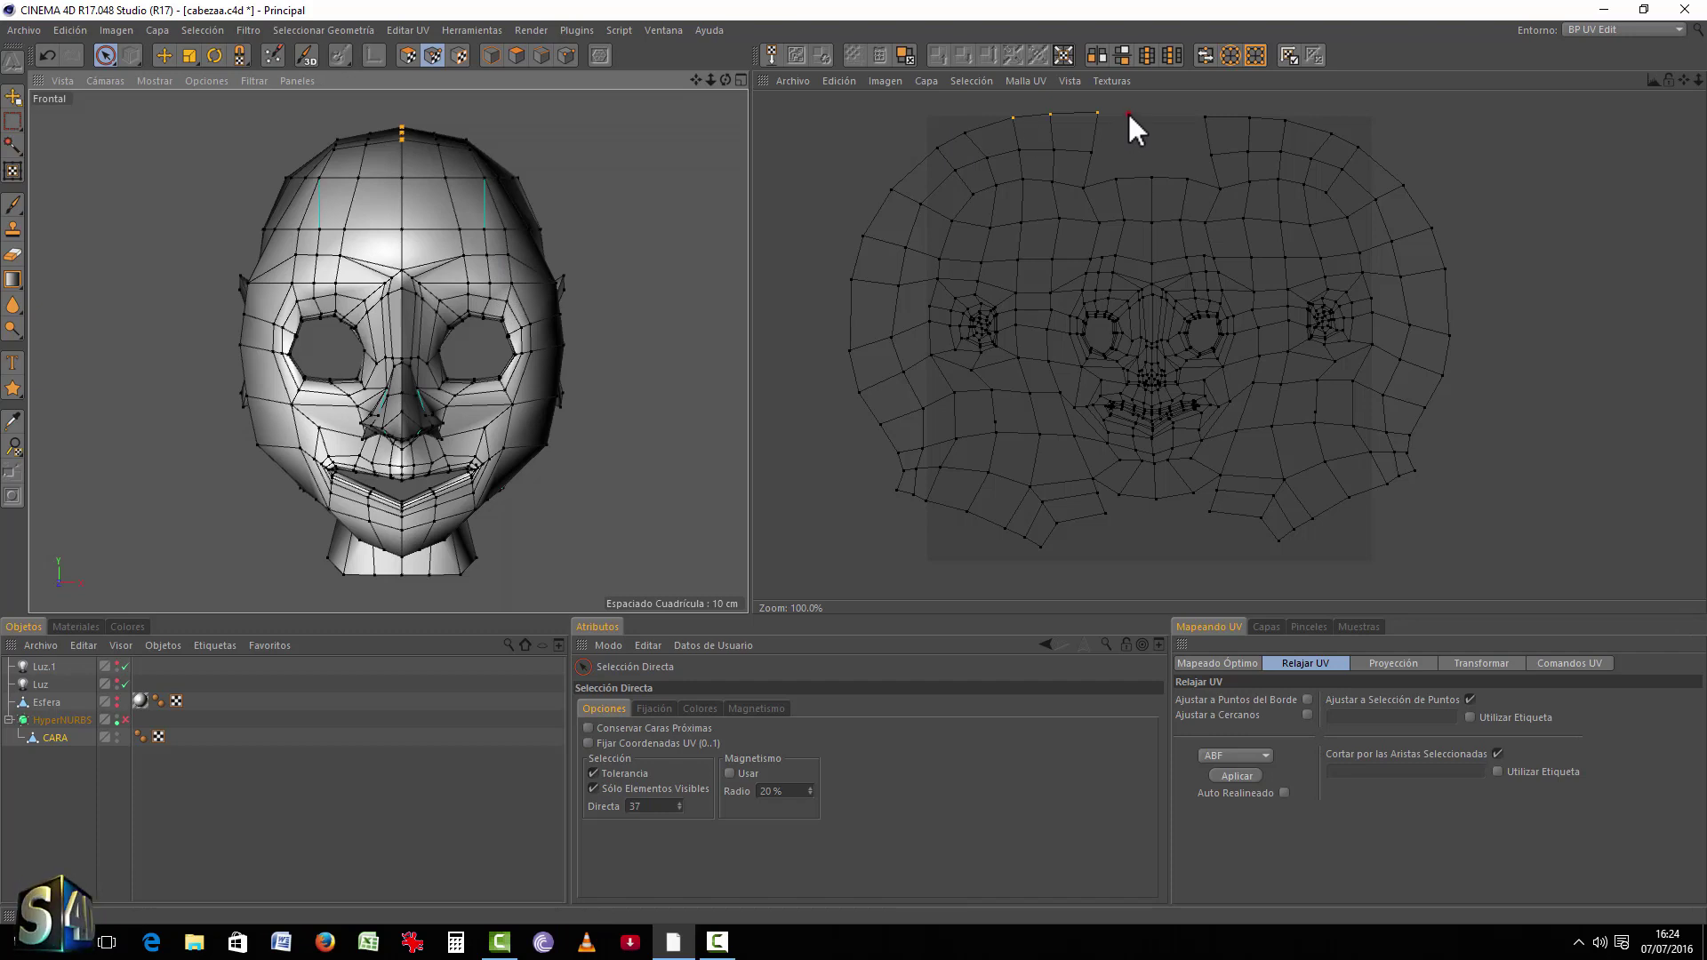
pyautogui.moveTo(1128, 114); pyautogui.dragTo(909, 129)
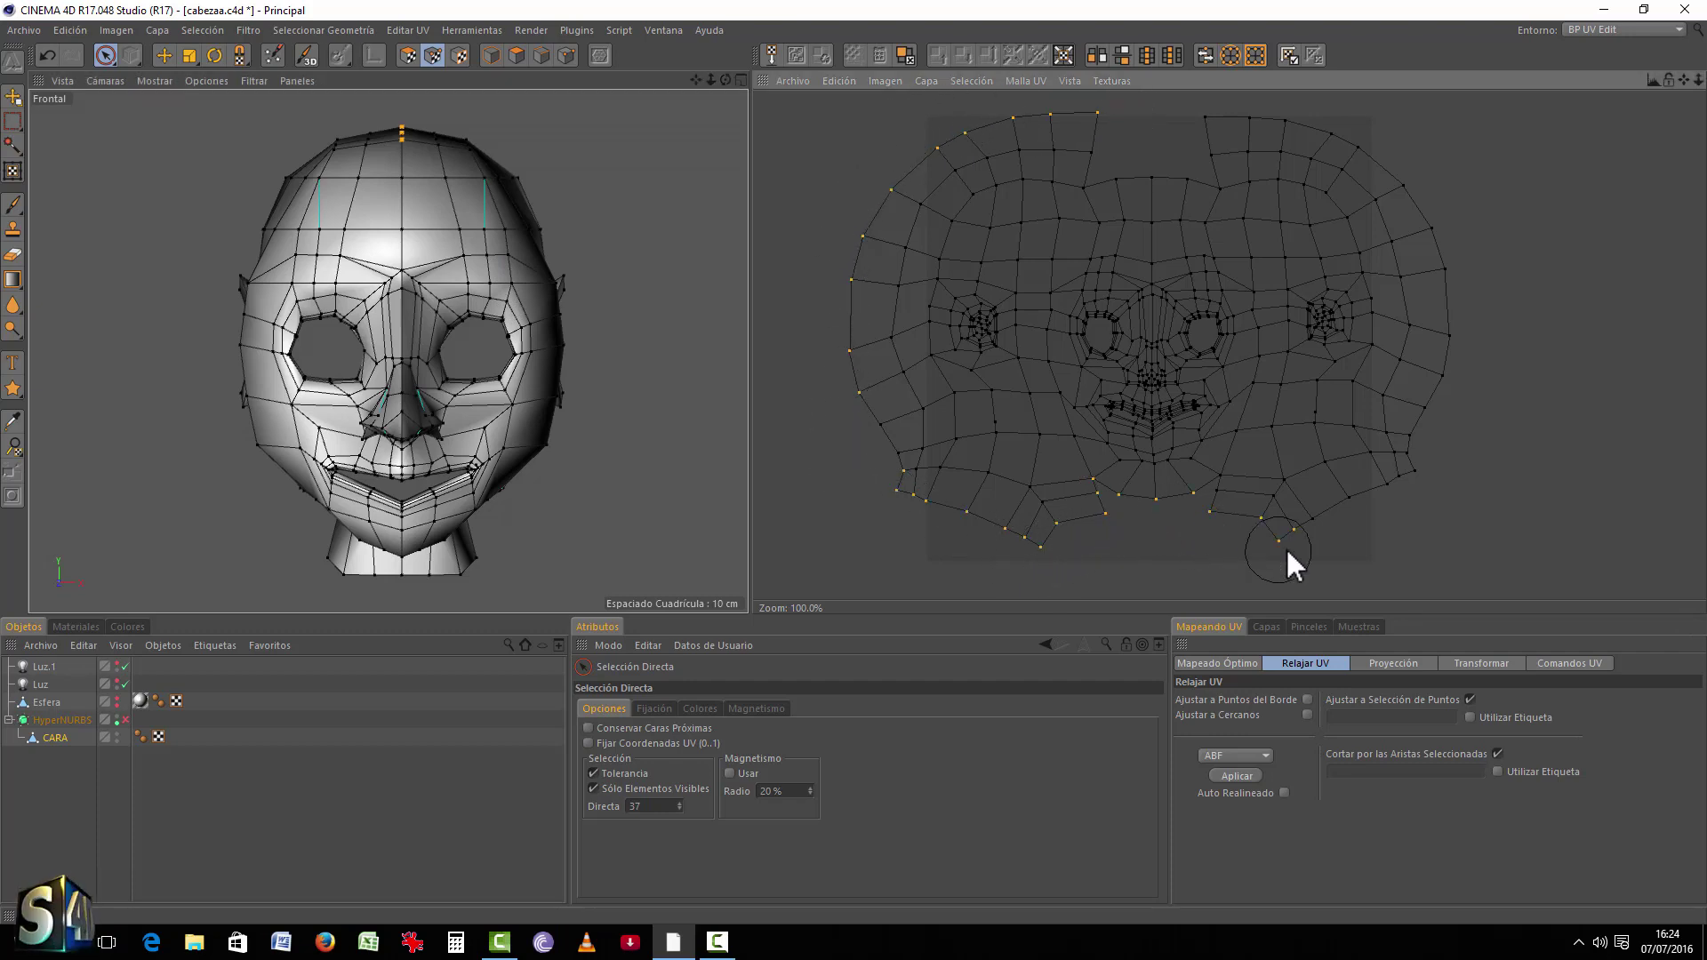
pyautogui.moveTo(1461, 332); pyautogui.dragTo(1408, 143)
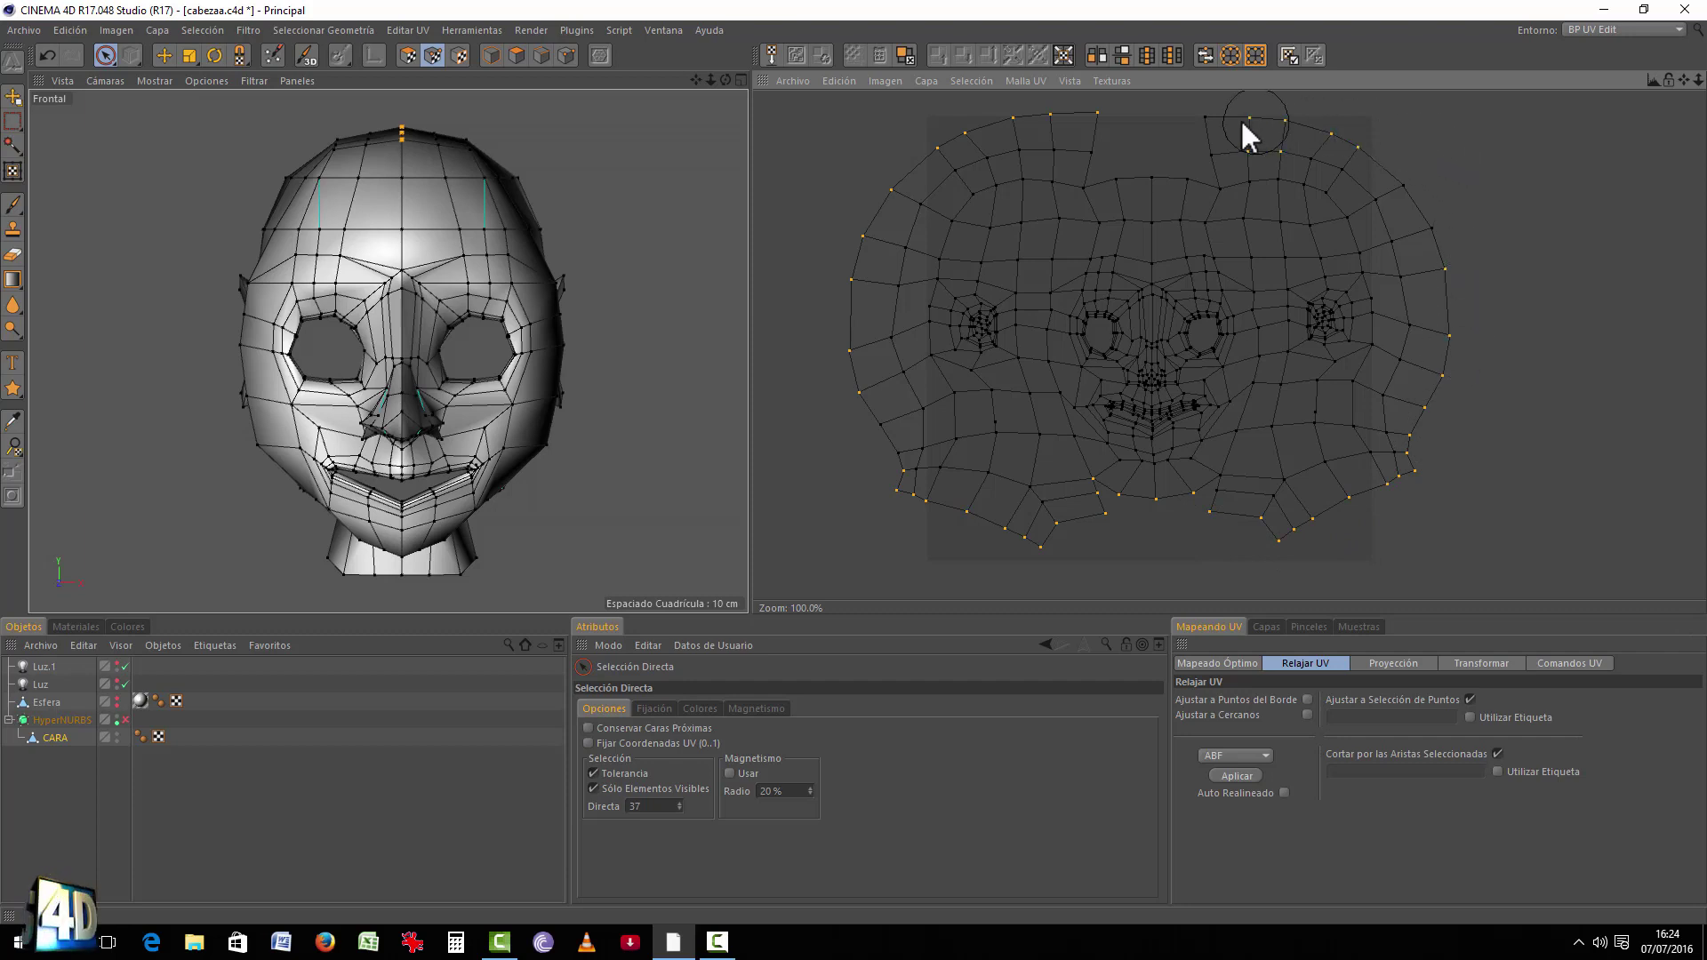
pyautogui.moveTo(1081, 124); pyautogui.dragTo(1013, 113)
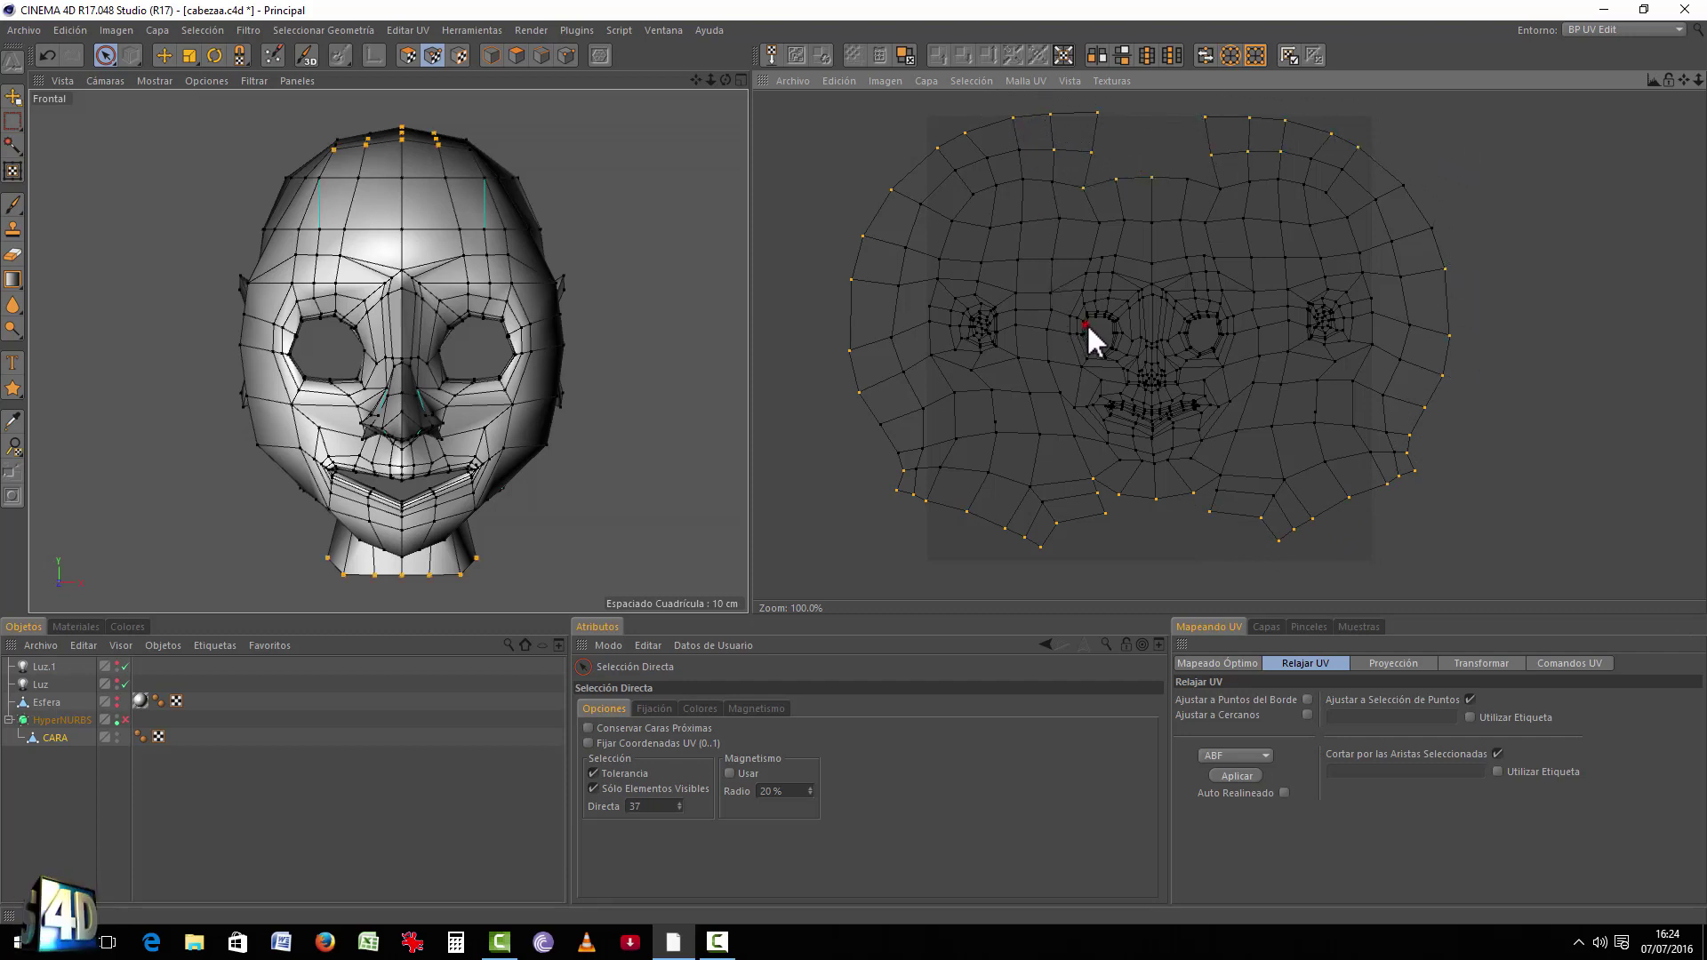
# Step: Add the UV points around both eyes and both ears to the selection
pyautogui.moveTo(1088, 328); pyautogui.dragTo(1105, 321)
pyautogui.click(1204, 329)
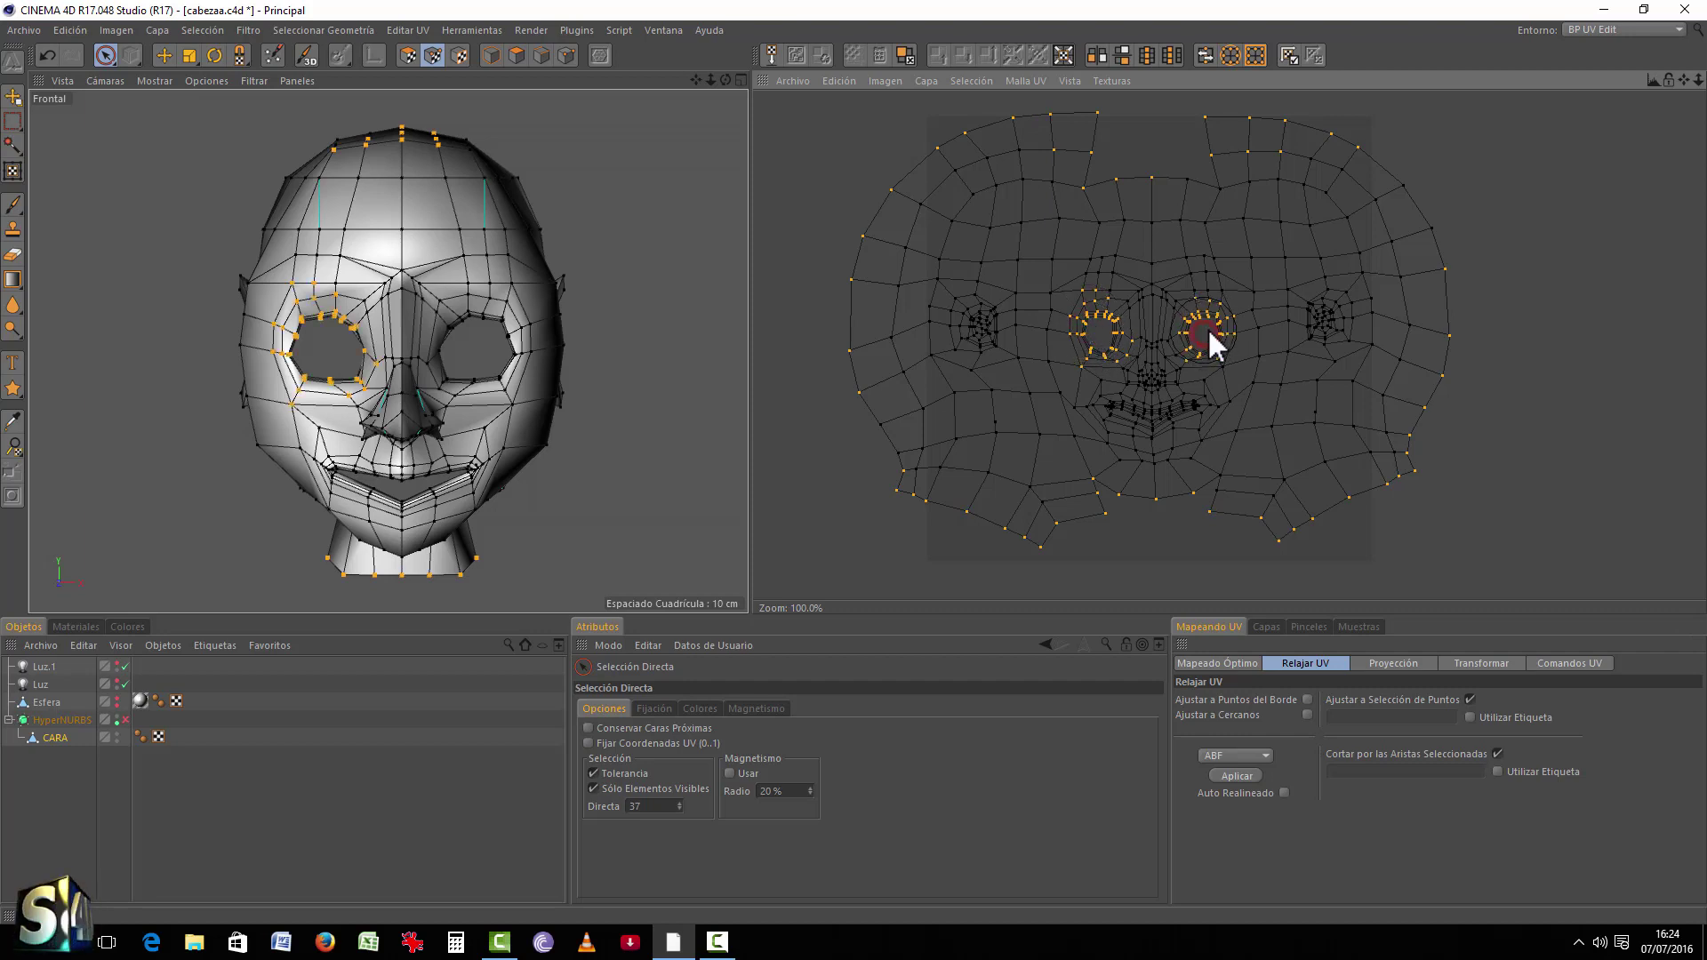
pyautogui.keyDown('shift'); pyautogui.moveTo(1210, 332); pyautogui.dragTo(1191, 360); pyautogui.keyUp('shift')
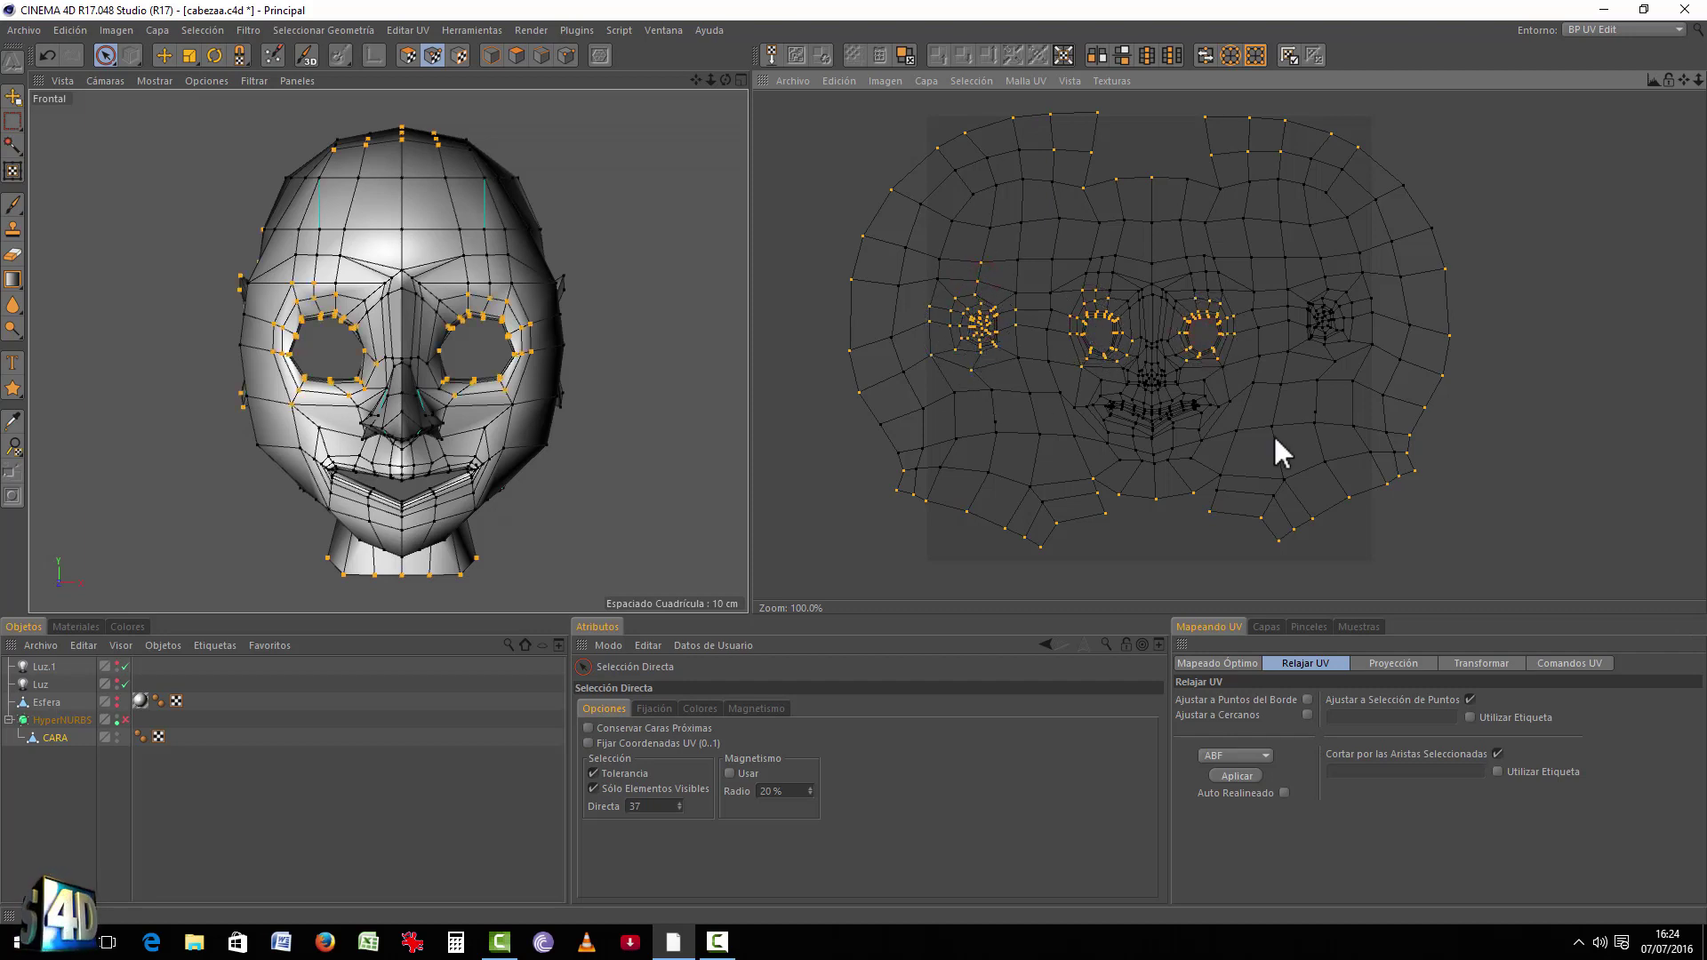
pyautogui.keyDown('shift'); pyautogui.moveTo(1337, 304); pyautogui.dragTo(1336, 286); pyautogui.keyUp('shift')
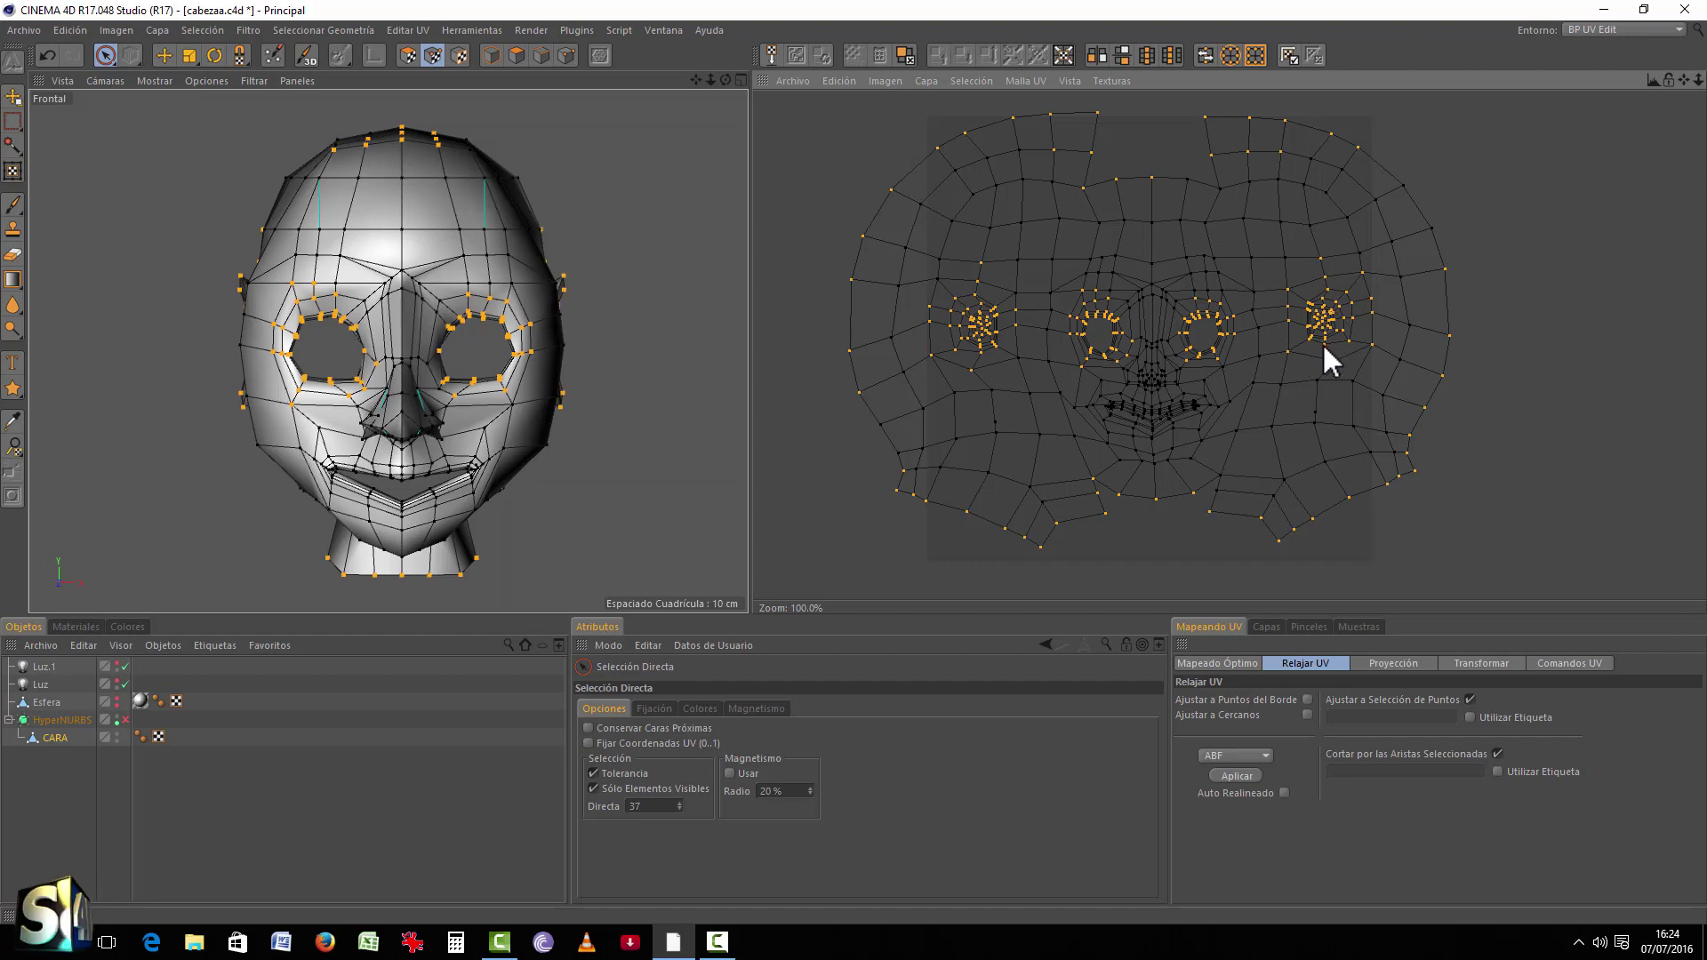
# Step: Apply the ABF relaxation with the border, eye and ear UV points pinned, and clear the point selection
pyautogui.click(1237, 775)
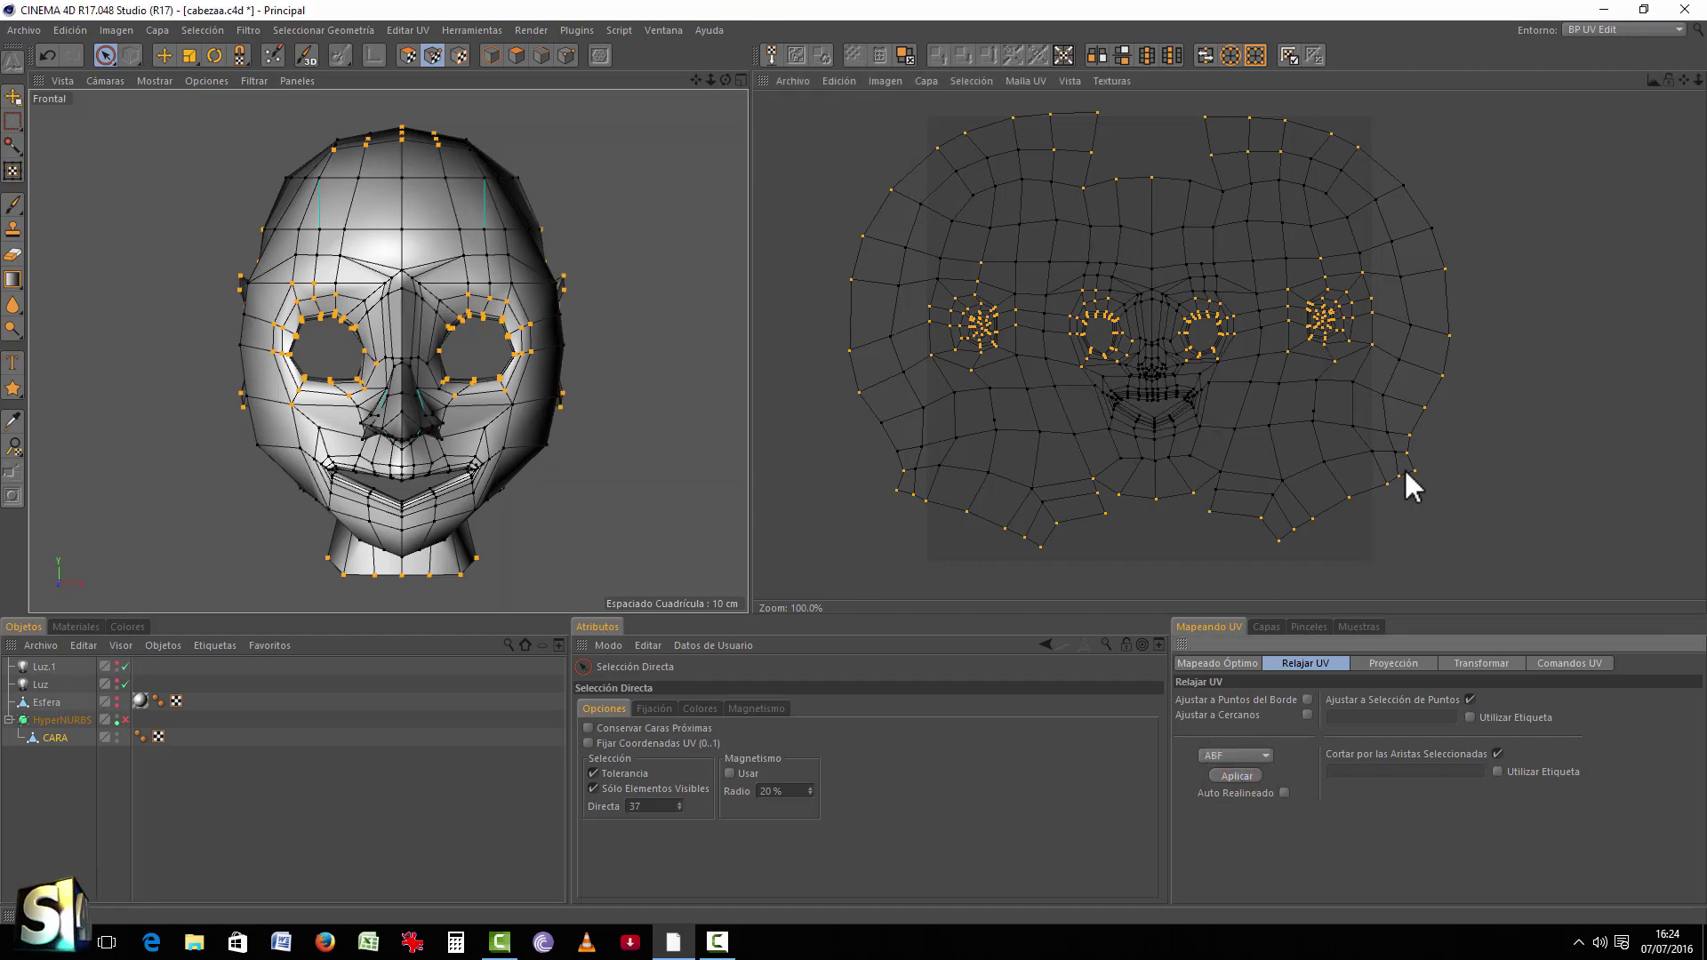
pyautogui.click(1544, 494)
# Step: Examine the relaxed UV mesh around the mouth, both ears and the eyes
pyautogui.scroll(10, 1149, 387)
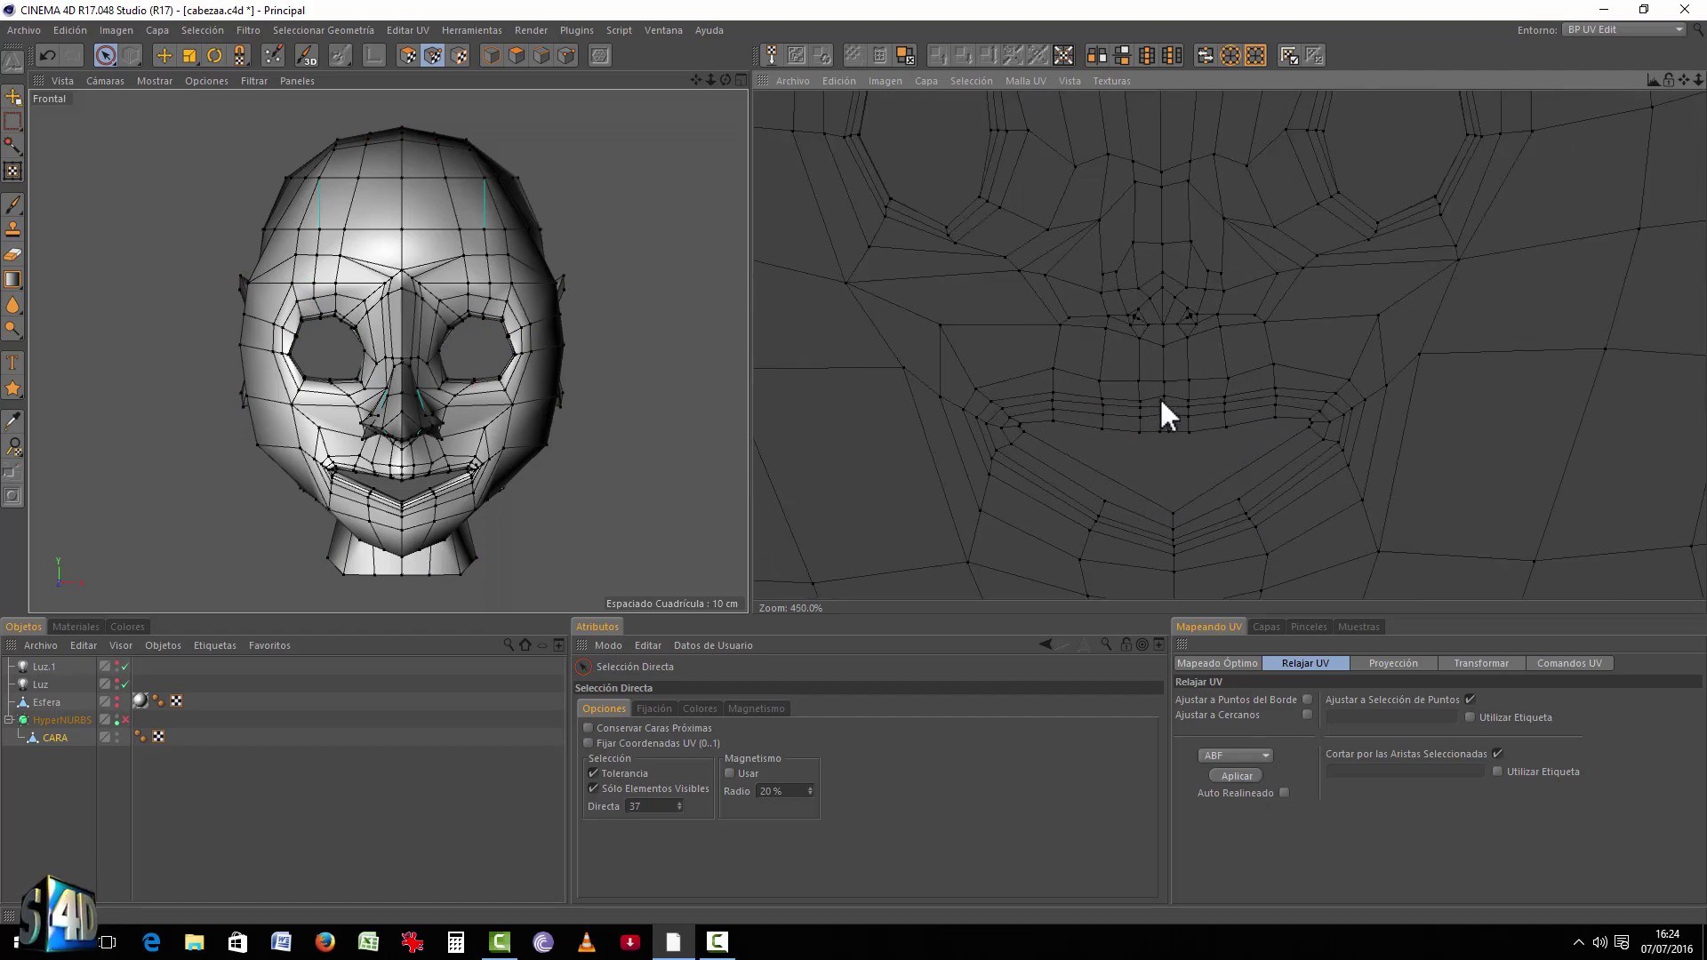
pyautogui.scroll(5, 1236, 462)
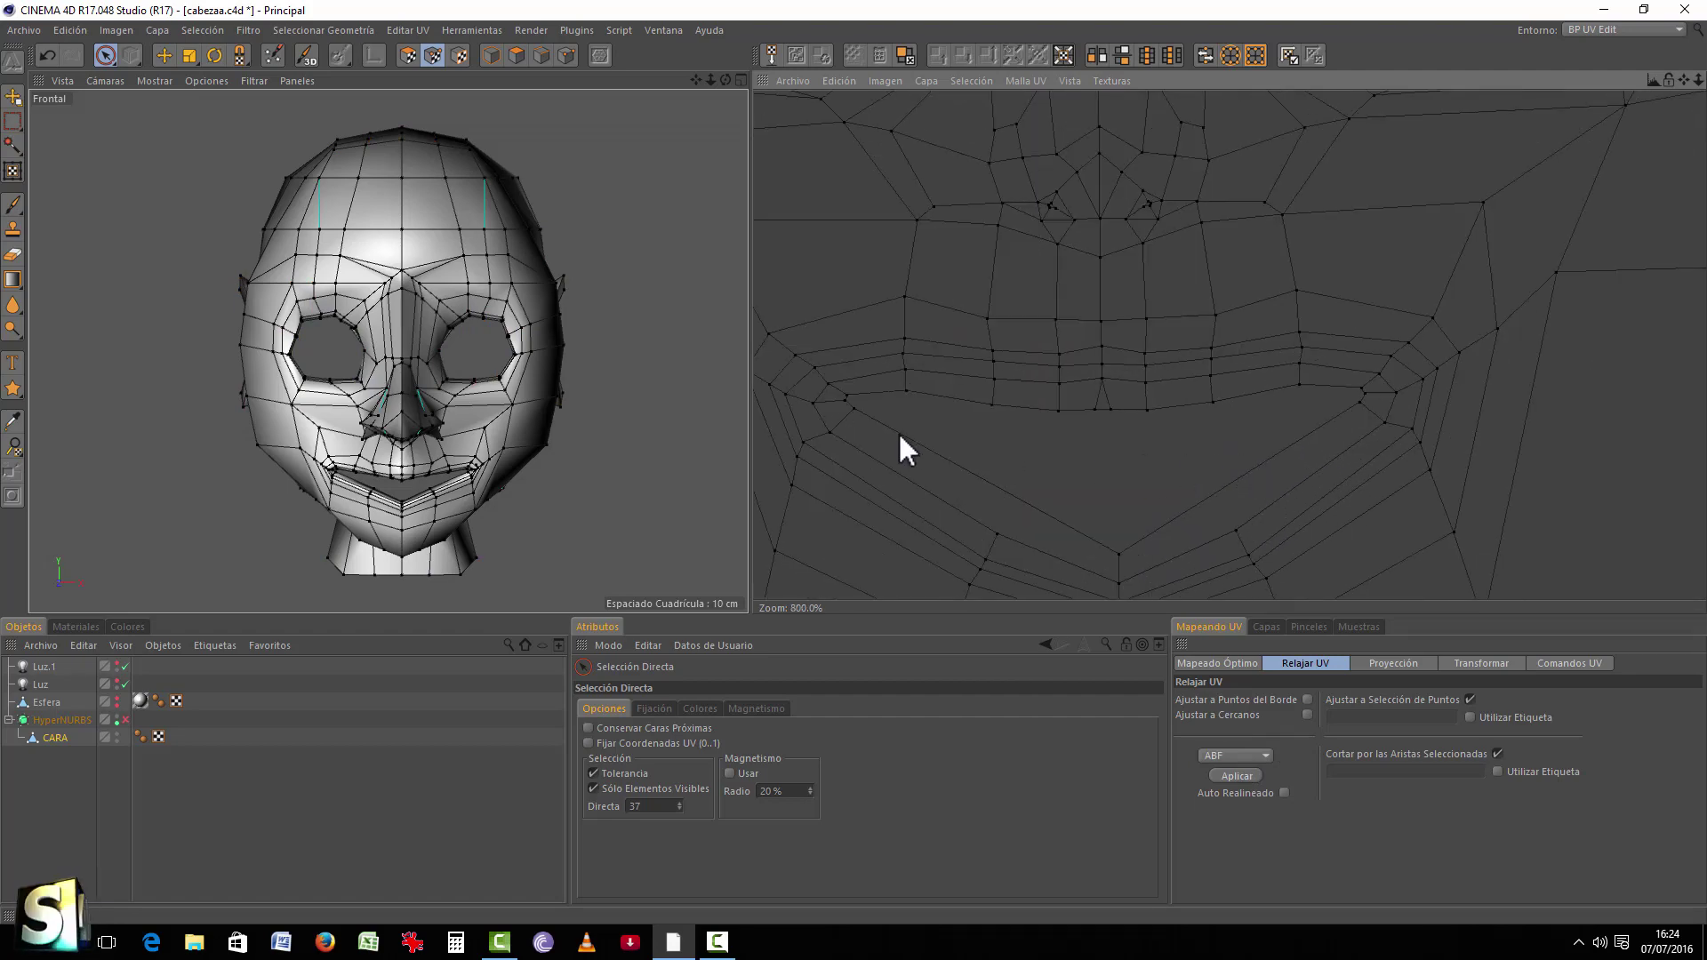
pyautogui.scroll(-5, 1098, 432)
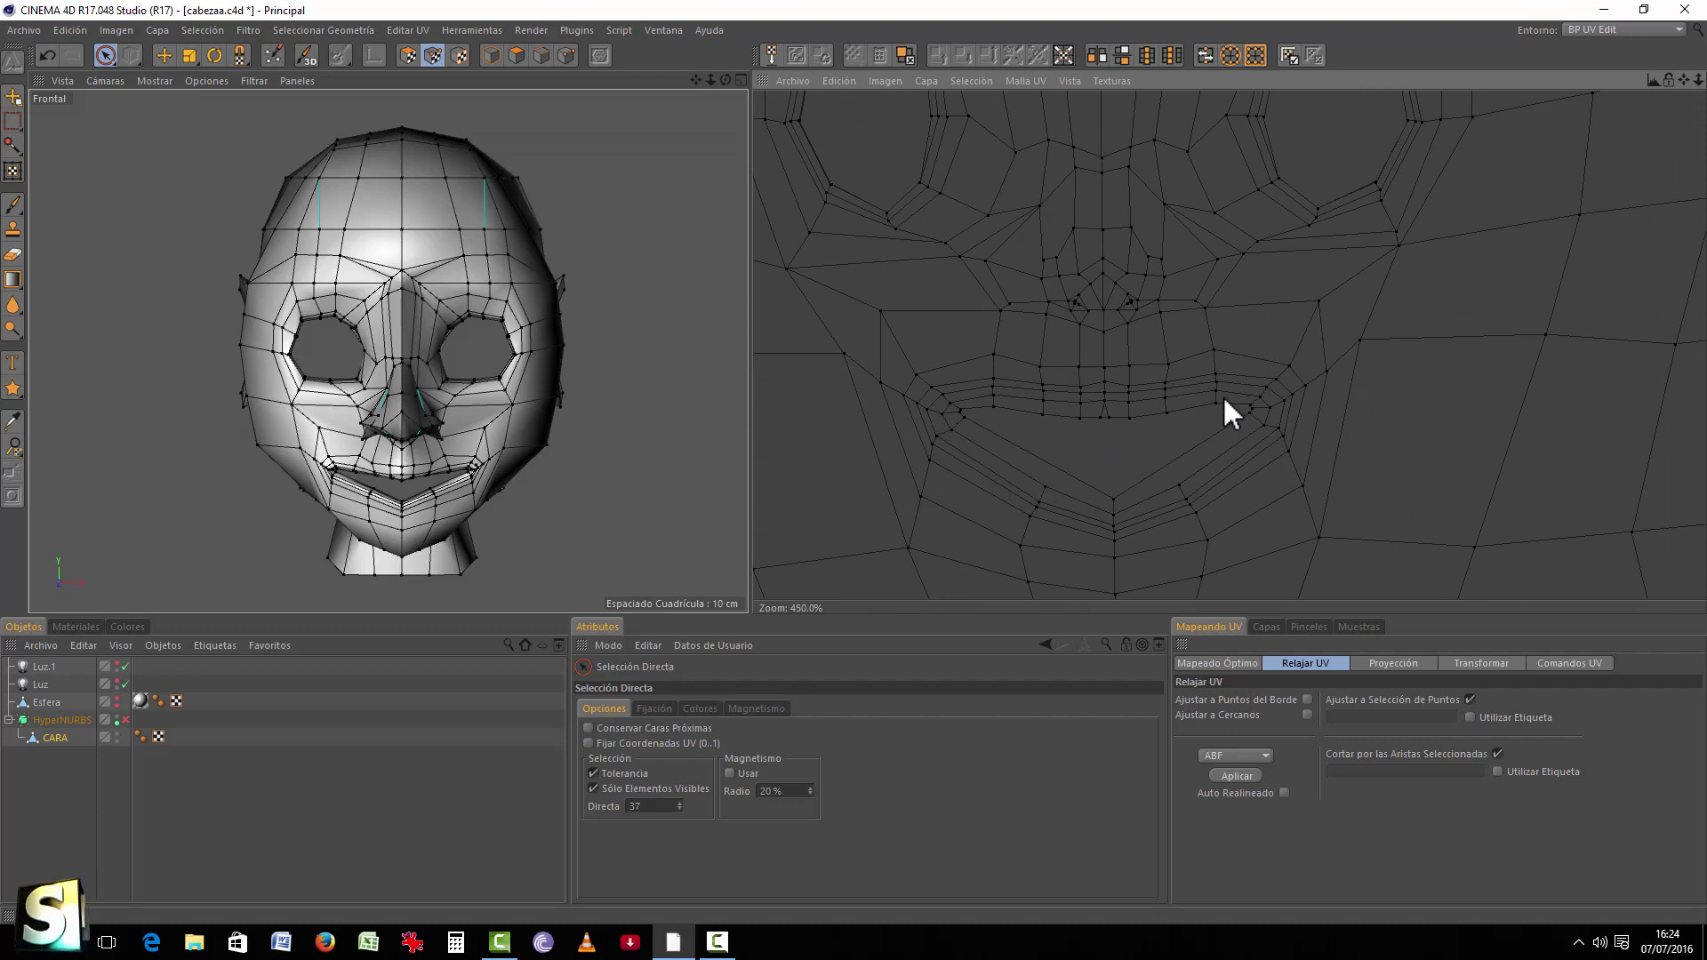
pyautogui.scroll(-5, 1095, 281)
pyautogui.scroll(-5, 1103, 253)
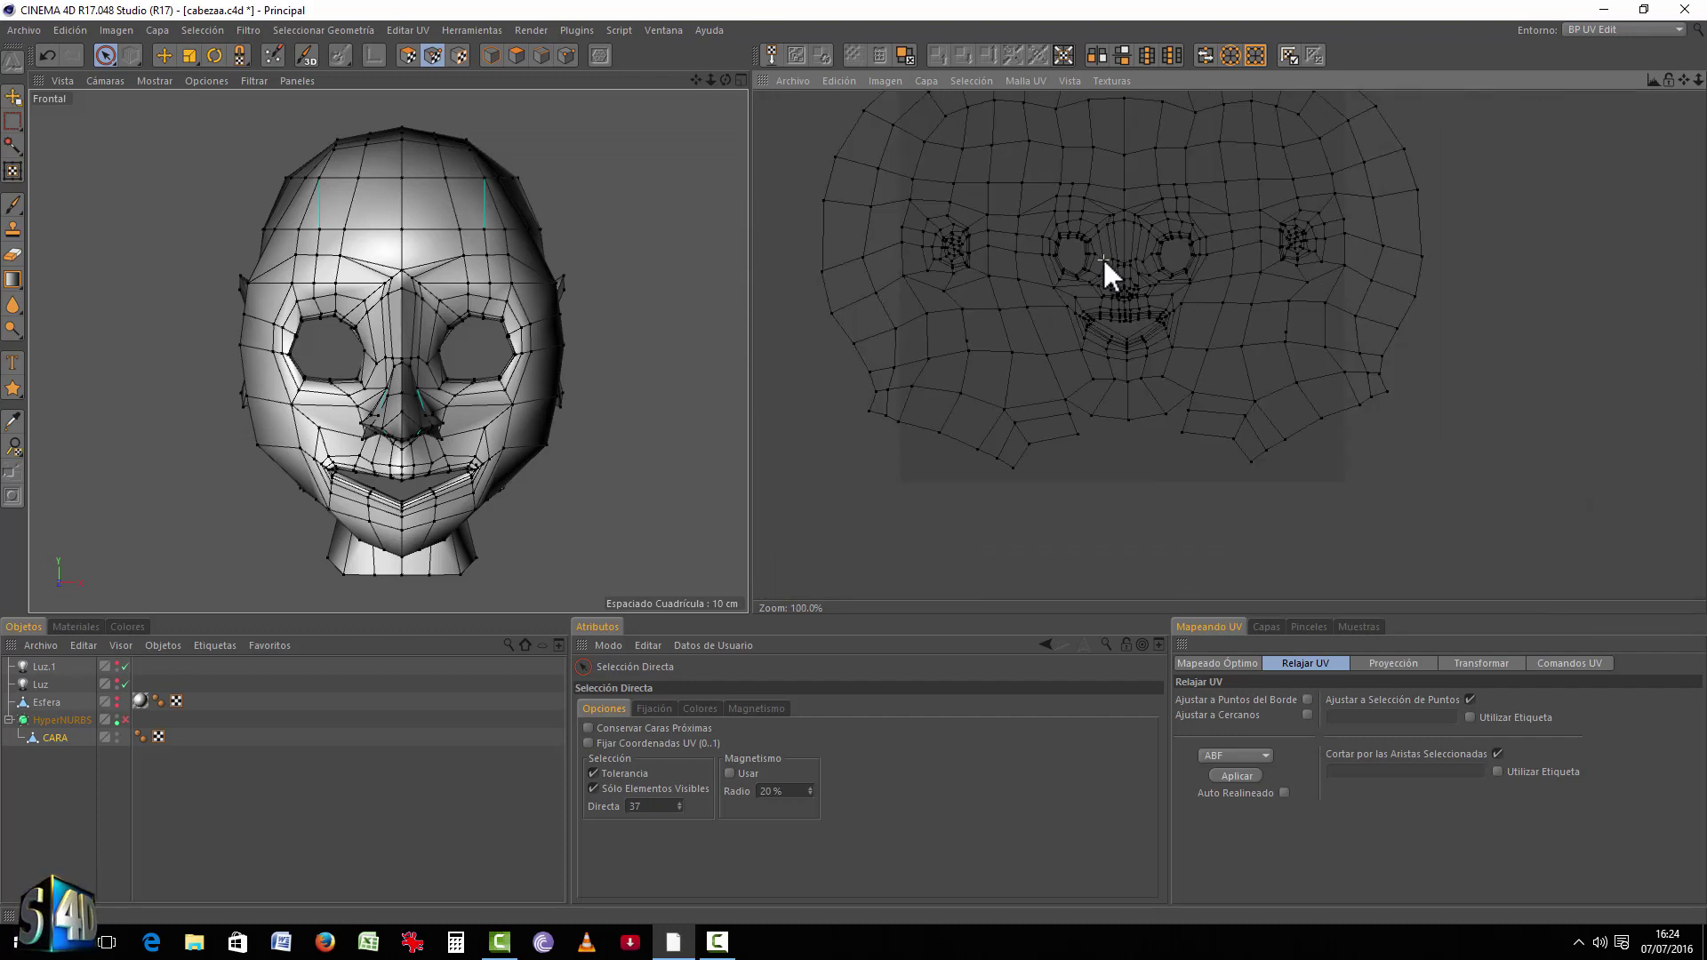
pyautogui.keyDown('alt'); pyautogui.moveTo(1131, 279); pyautogui.dragTo(1142, 363, button='middle'); pyautogui.keyUp('alt')
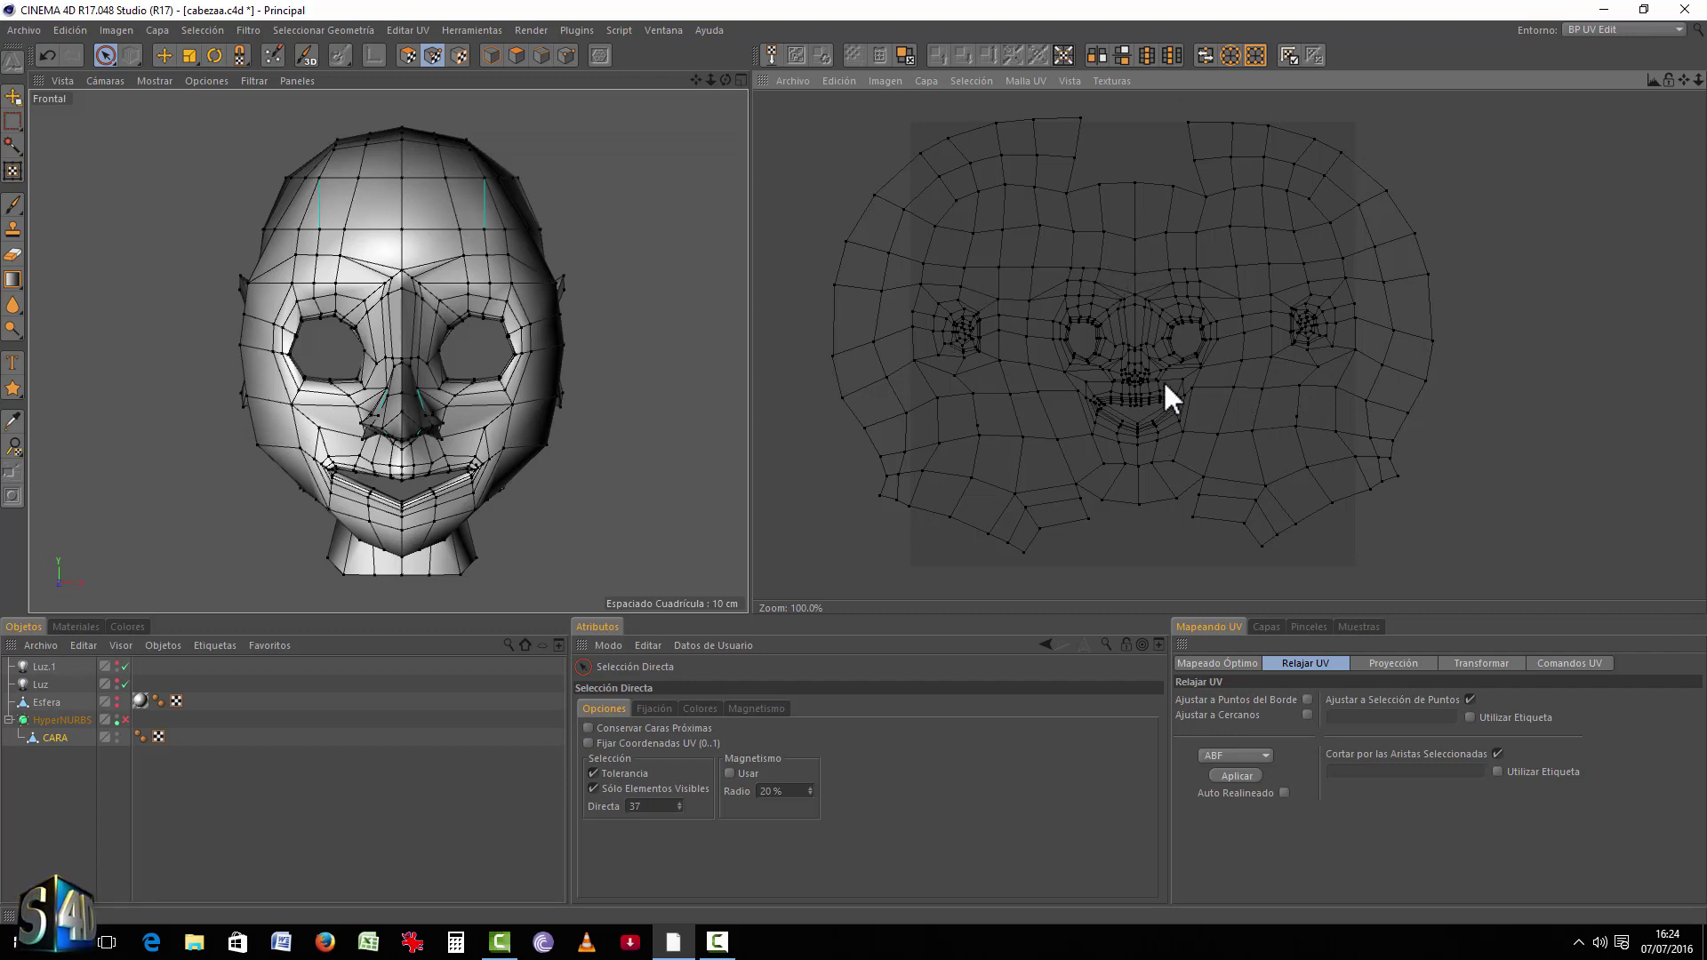
pyautogui.scroll(8, 975, 338)
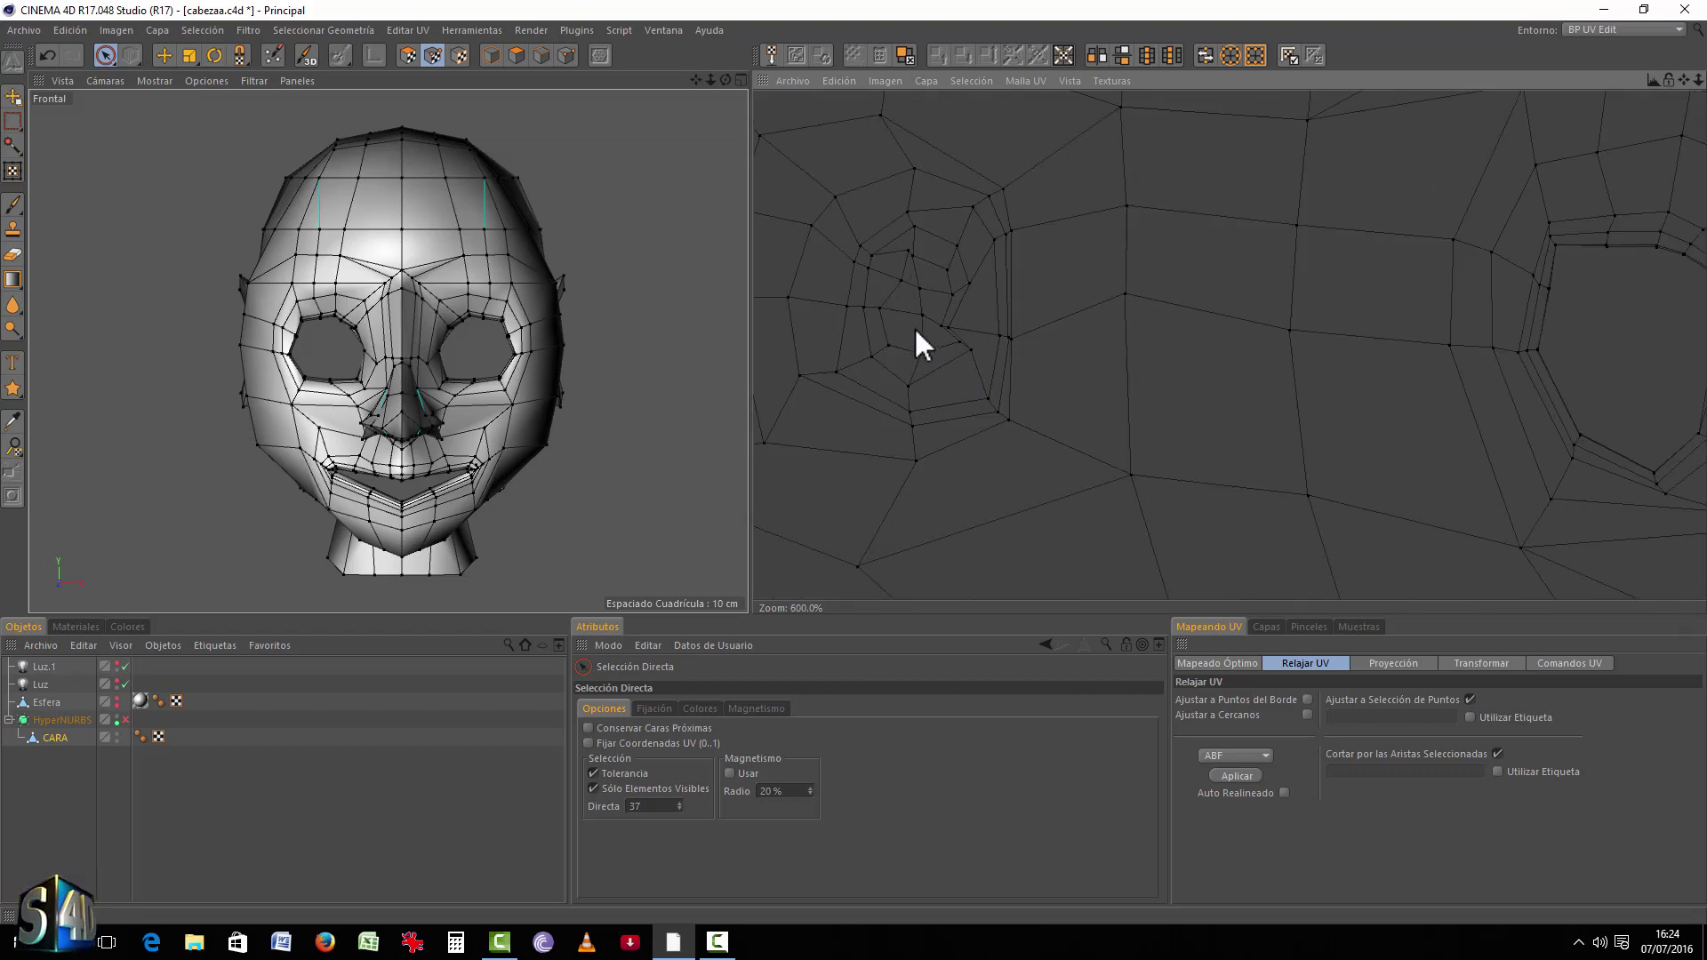
pyautogui.scroll(-5, 916, 330)
pyautogui.scroll(3, 1604, 344)
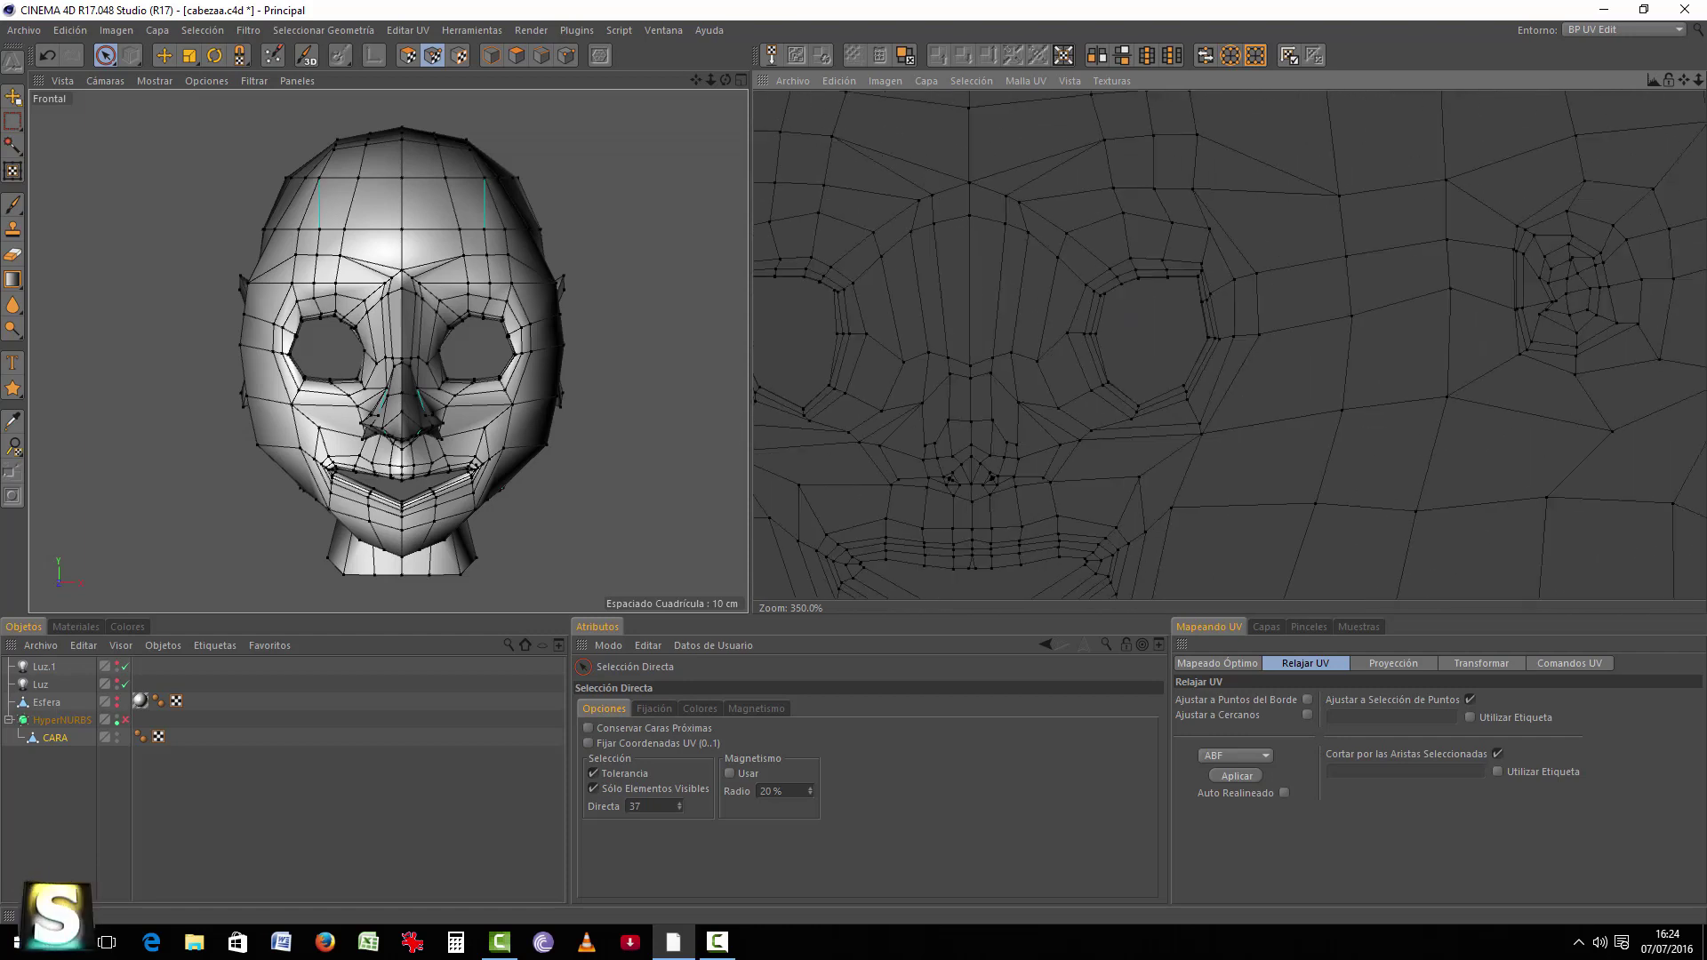
pyautogui.keyDown('alt'); pyautogui.moveTo(1602, 323); pyautogui.dragTo(1352, 319, button='middle'); pyautogui.keyUp('alt')
pyautogui.scroll(6, 1220, 281)
pyautogui.scroll(-6, 1141, 323)
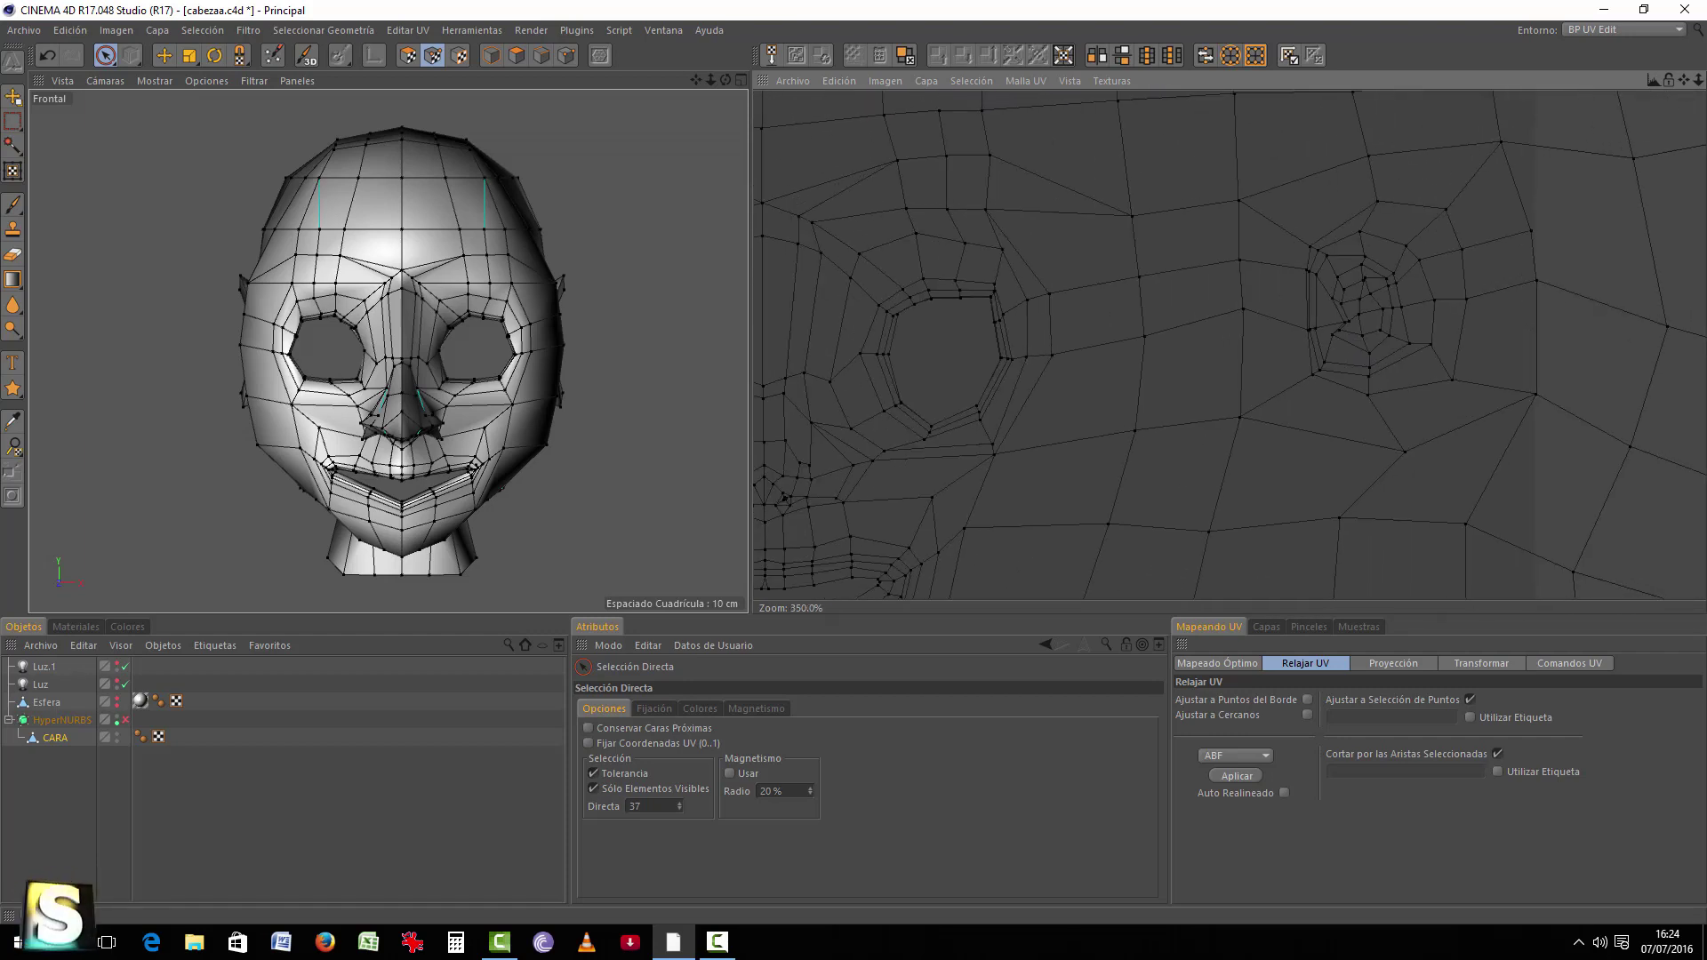
pyautogui.scroll(-5, 1054, 322)
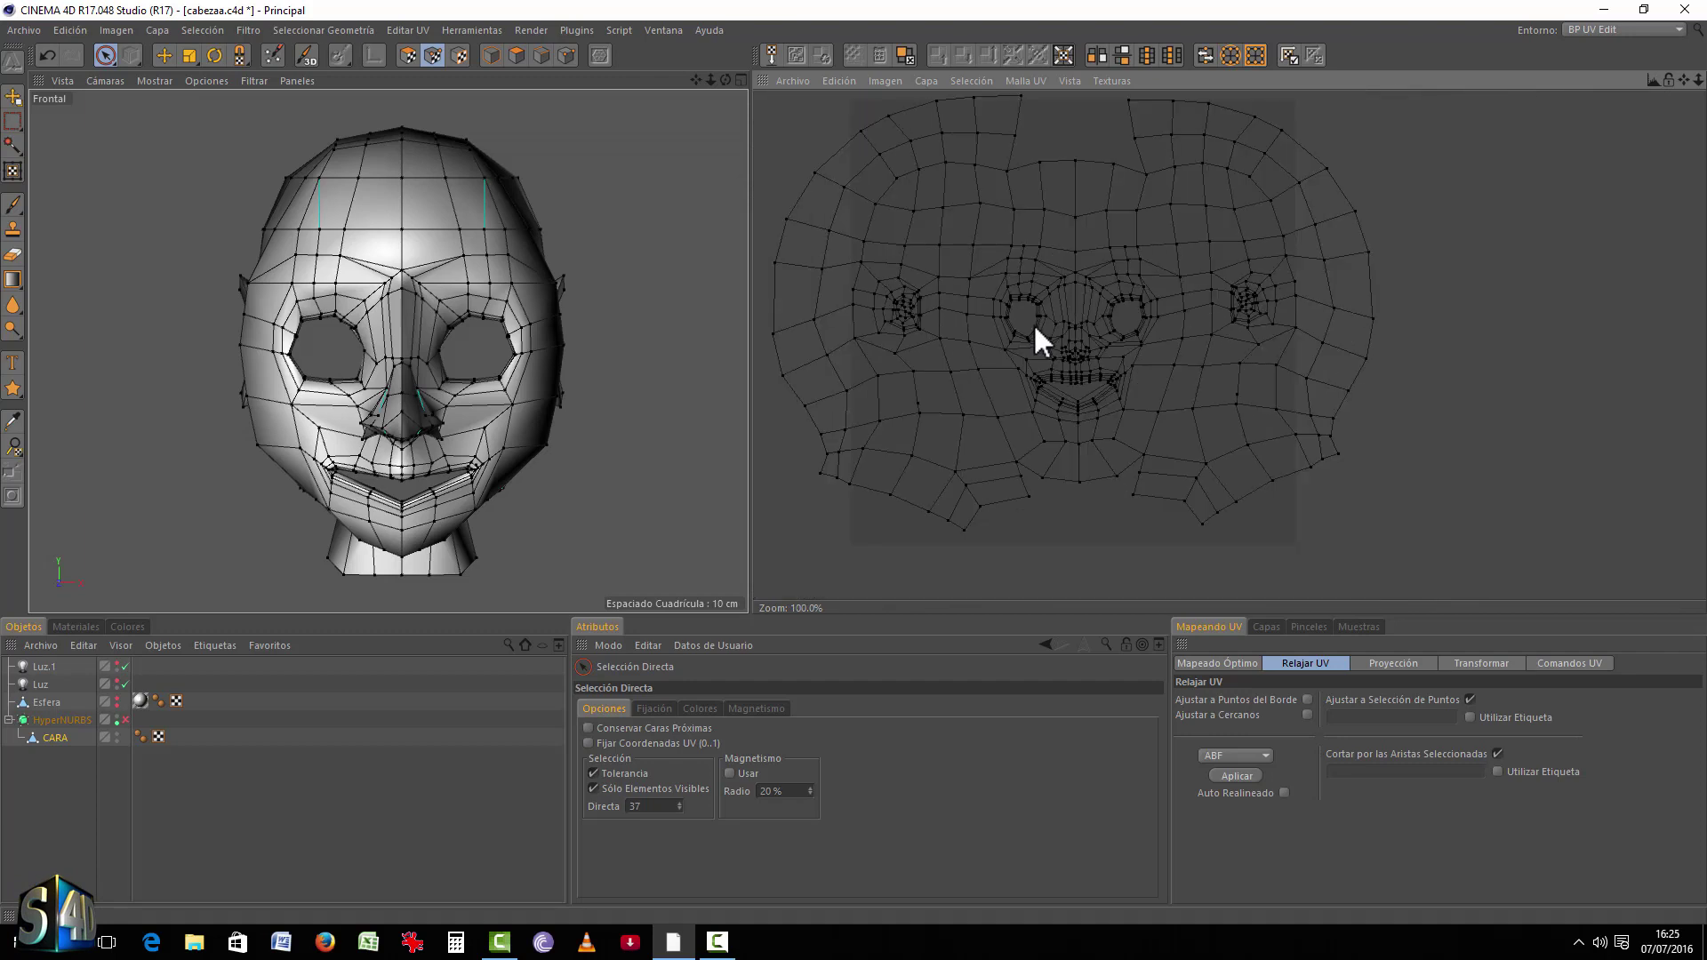
pyautogui.moveTo(1034, 323); pyautogui.dragTo(1075, 347, button='middle')
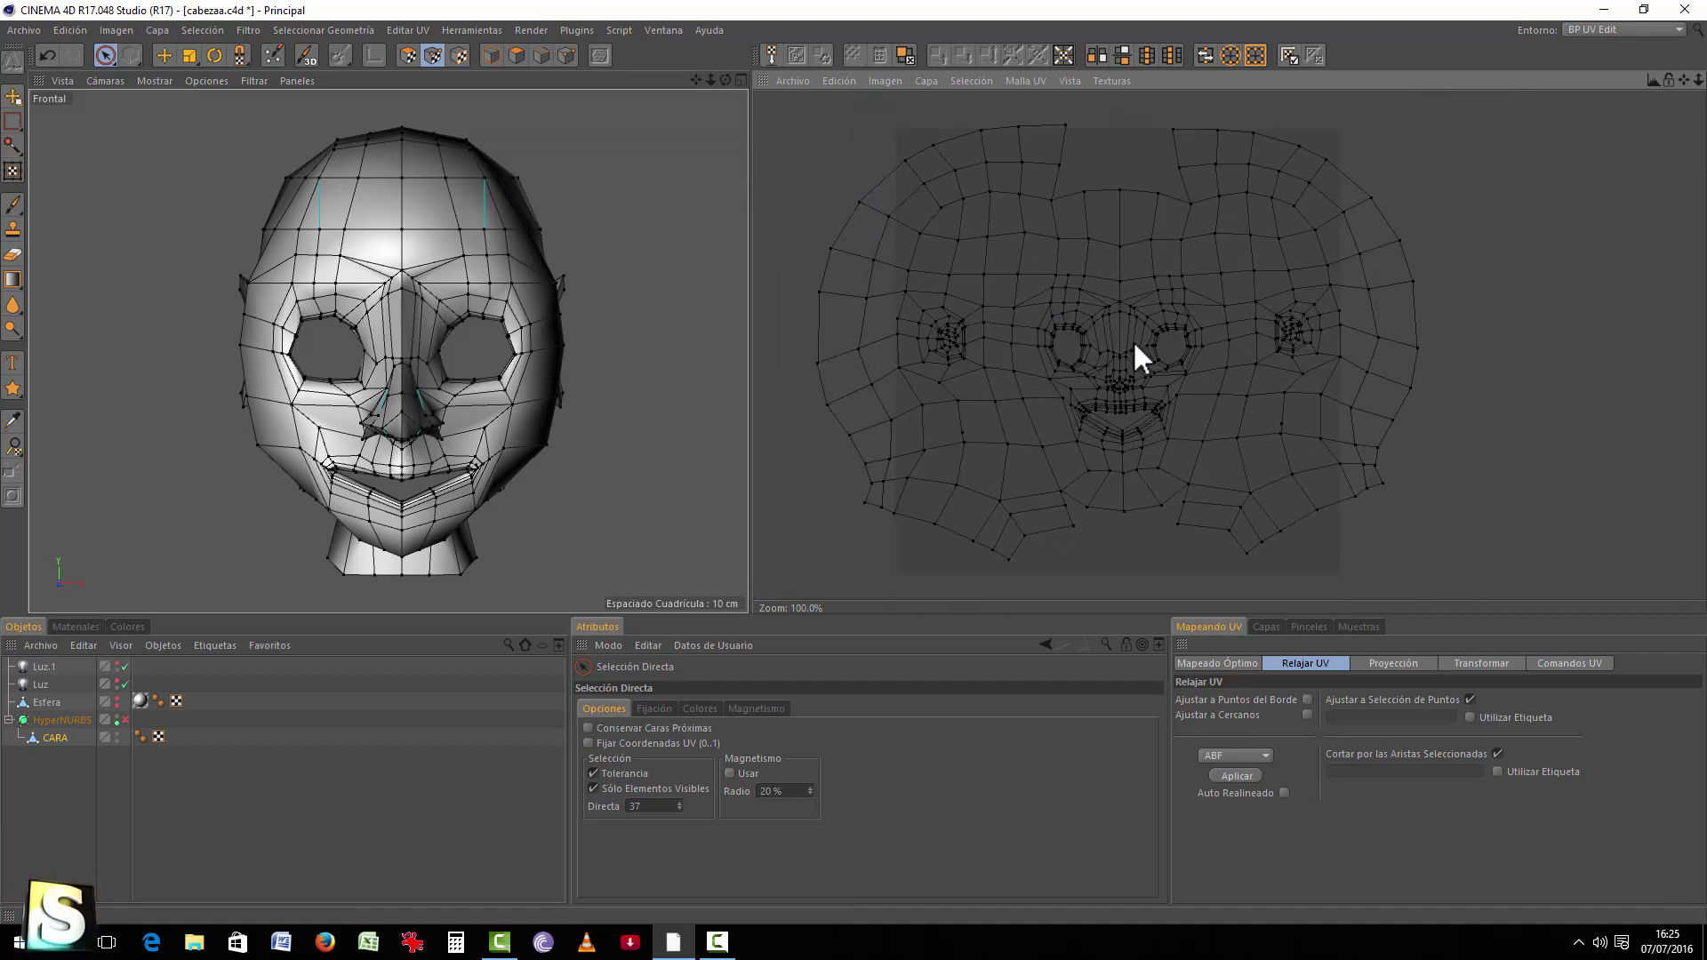
# Step: Create a new material and name it piel
pyautogui.click(77, 620)
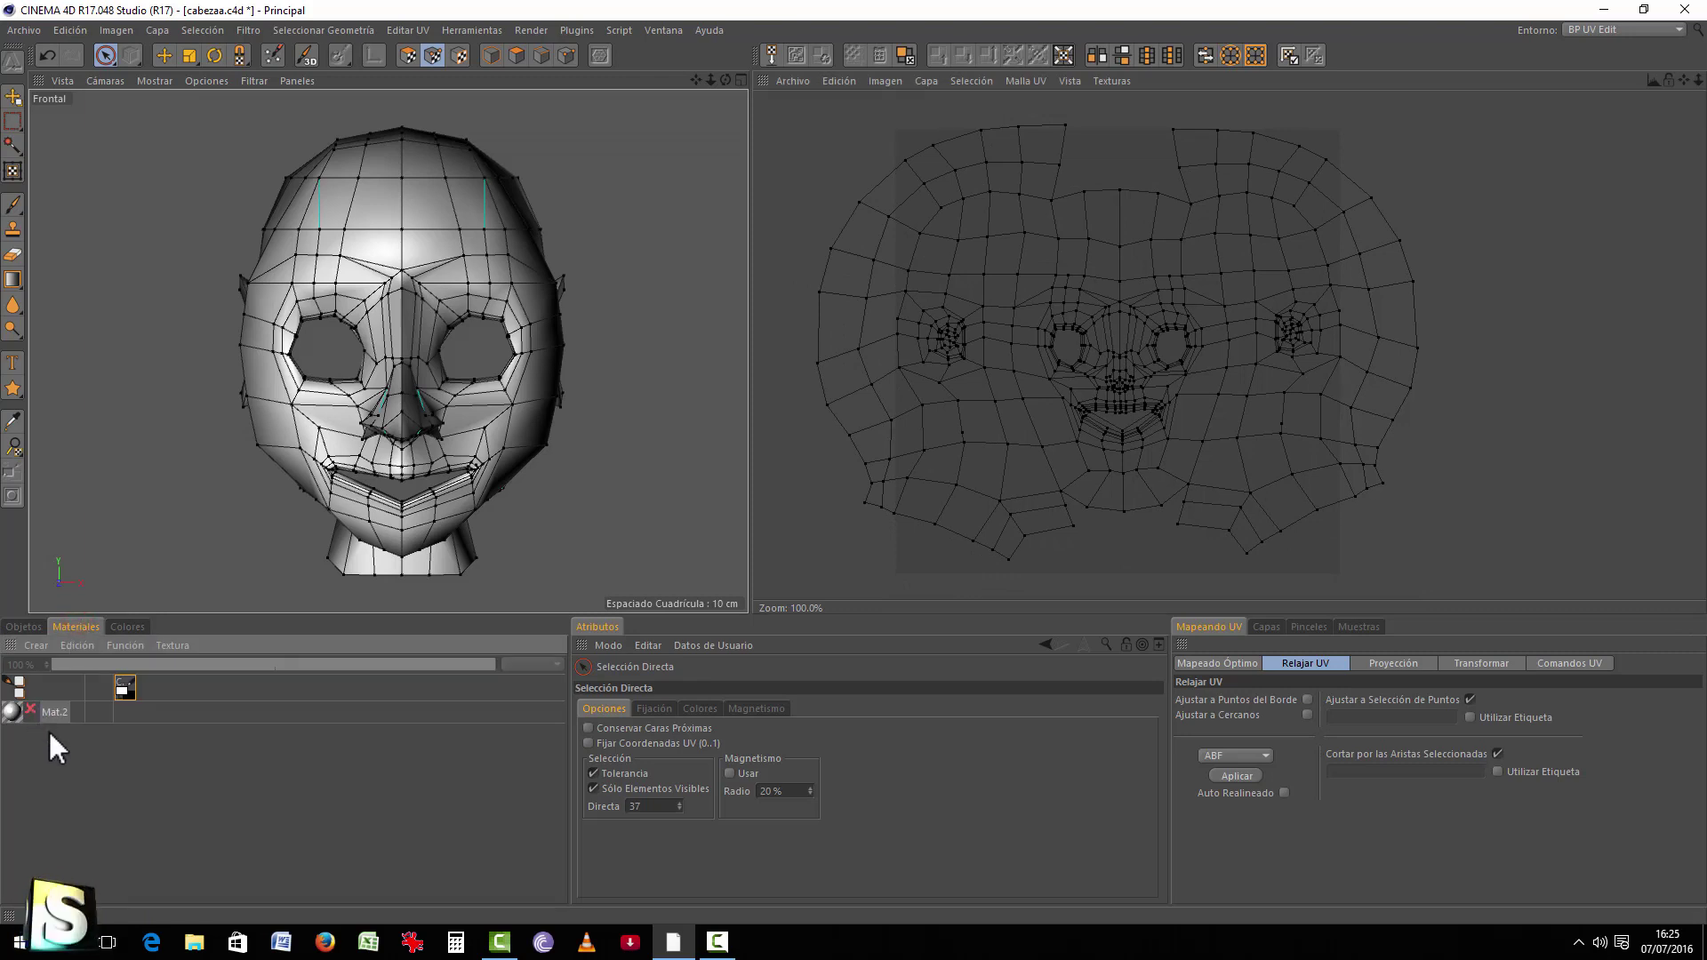
pyautogui.click(35, 646)
pyautogui.click(55, 674)
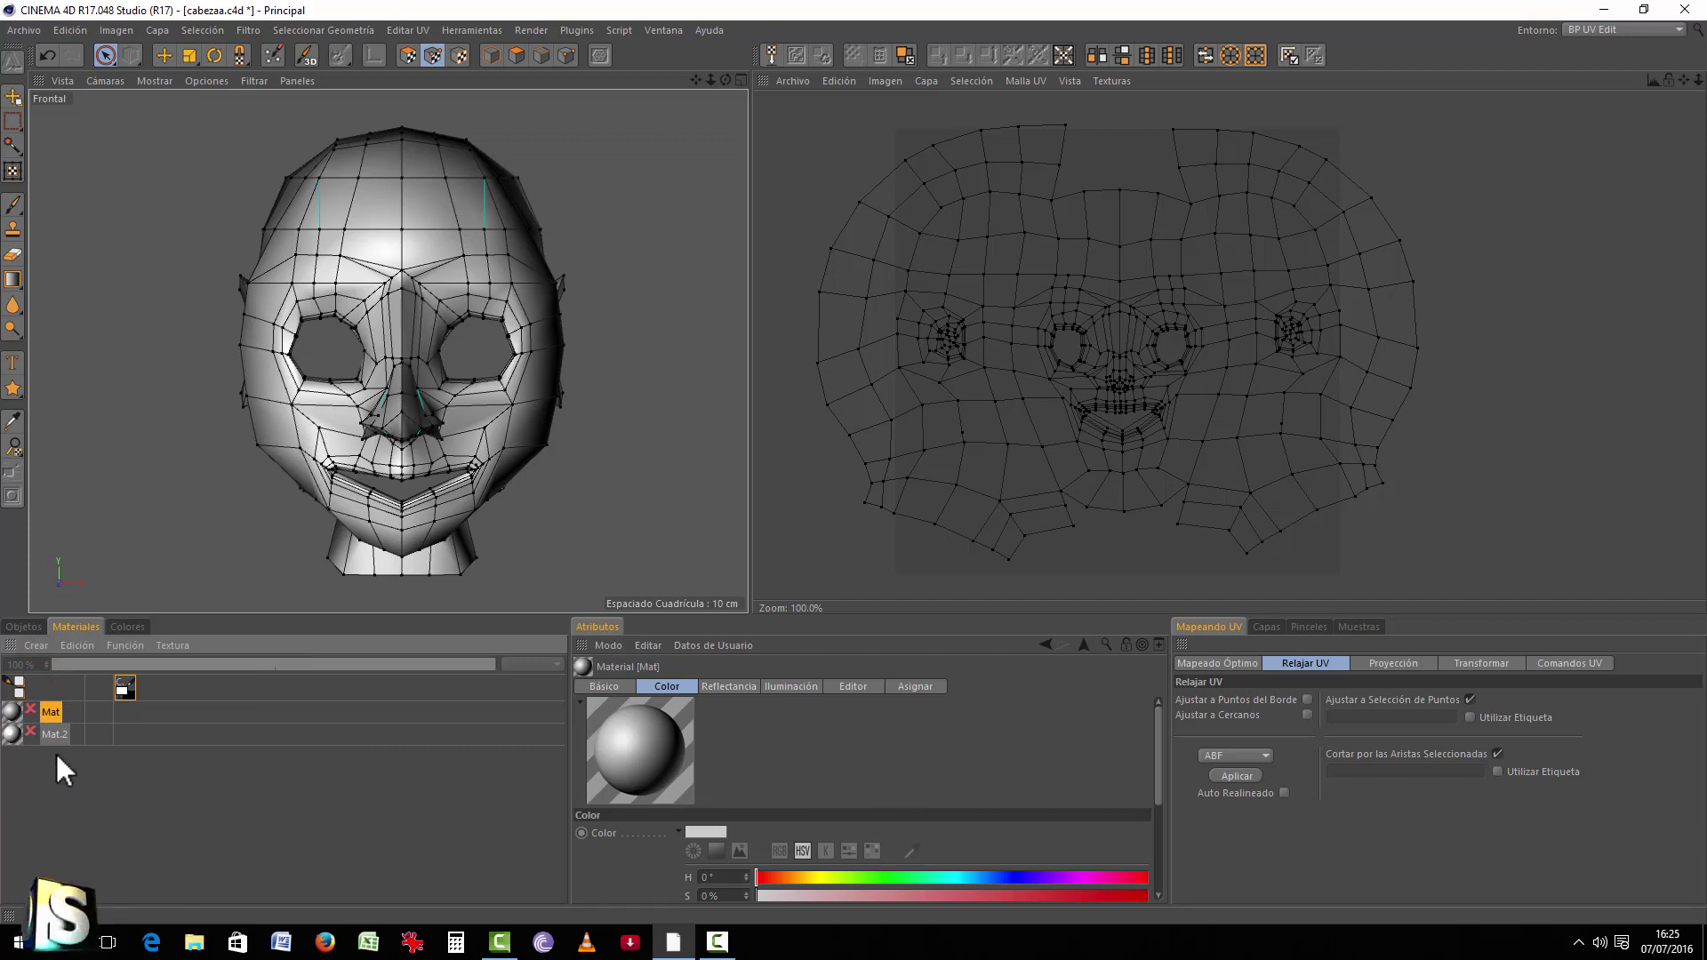
pyautogui.click(54, 710)
pyautogui.write('piel')
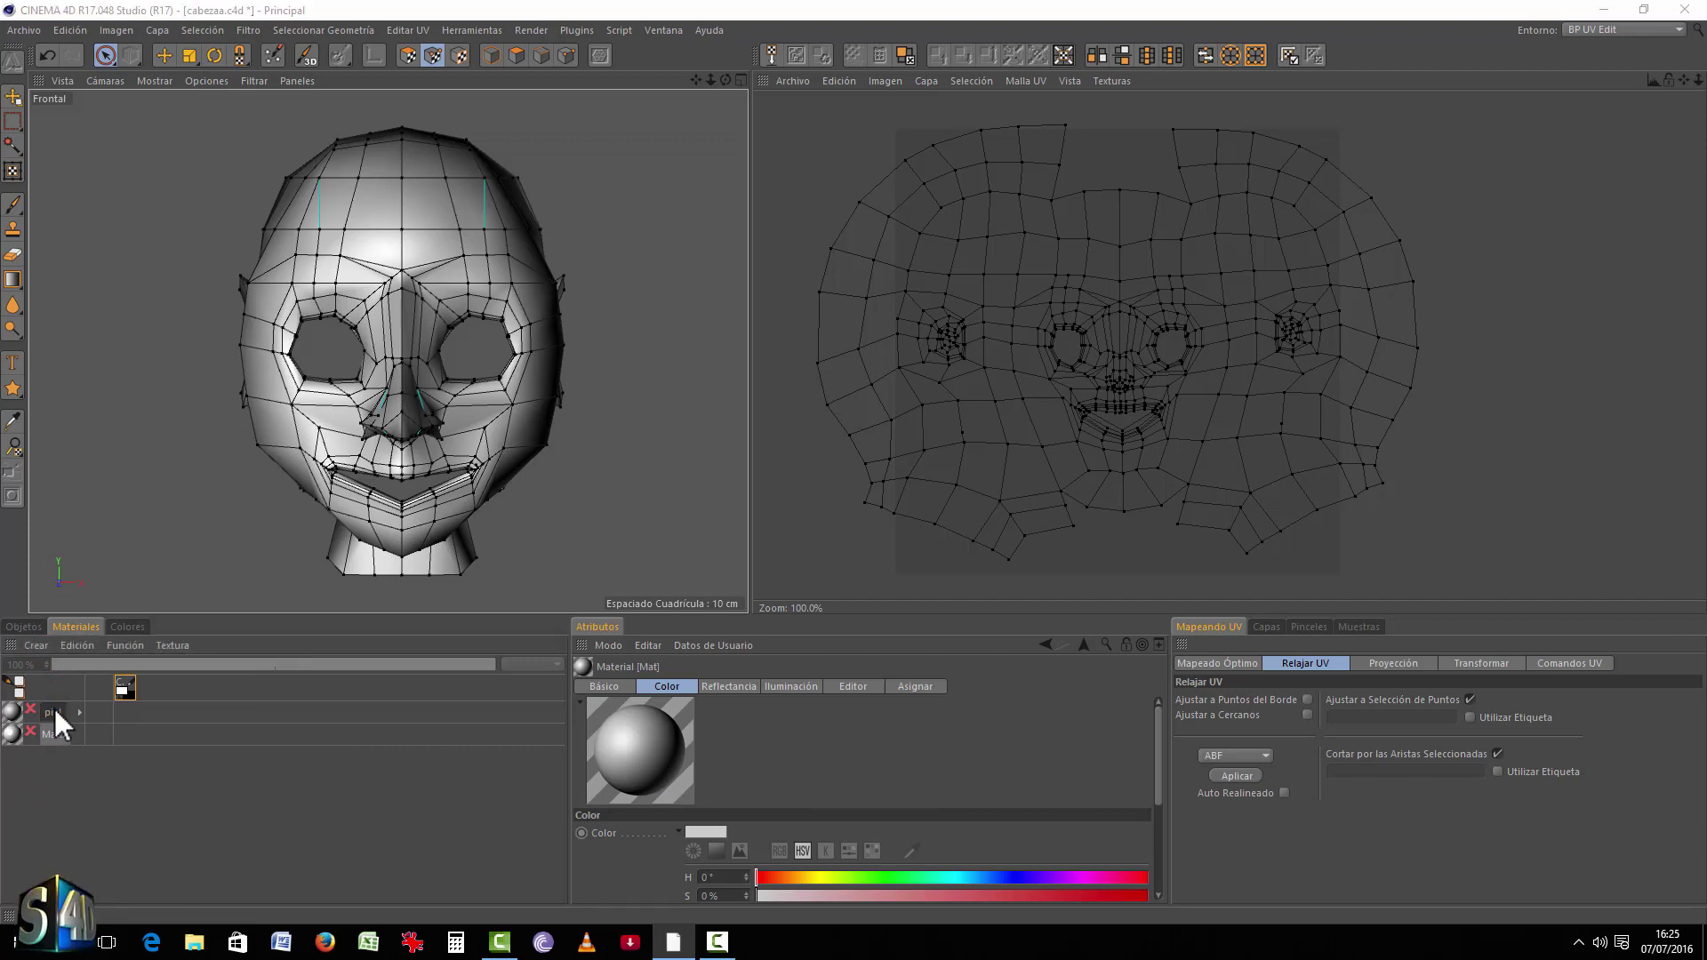
pyautogui.press('Return')
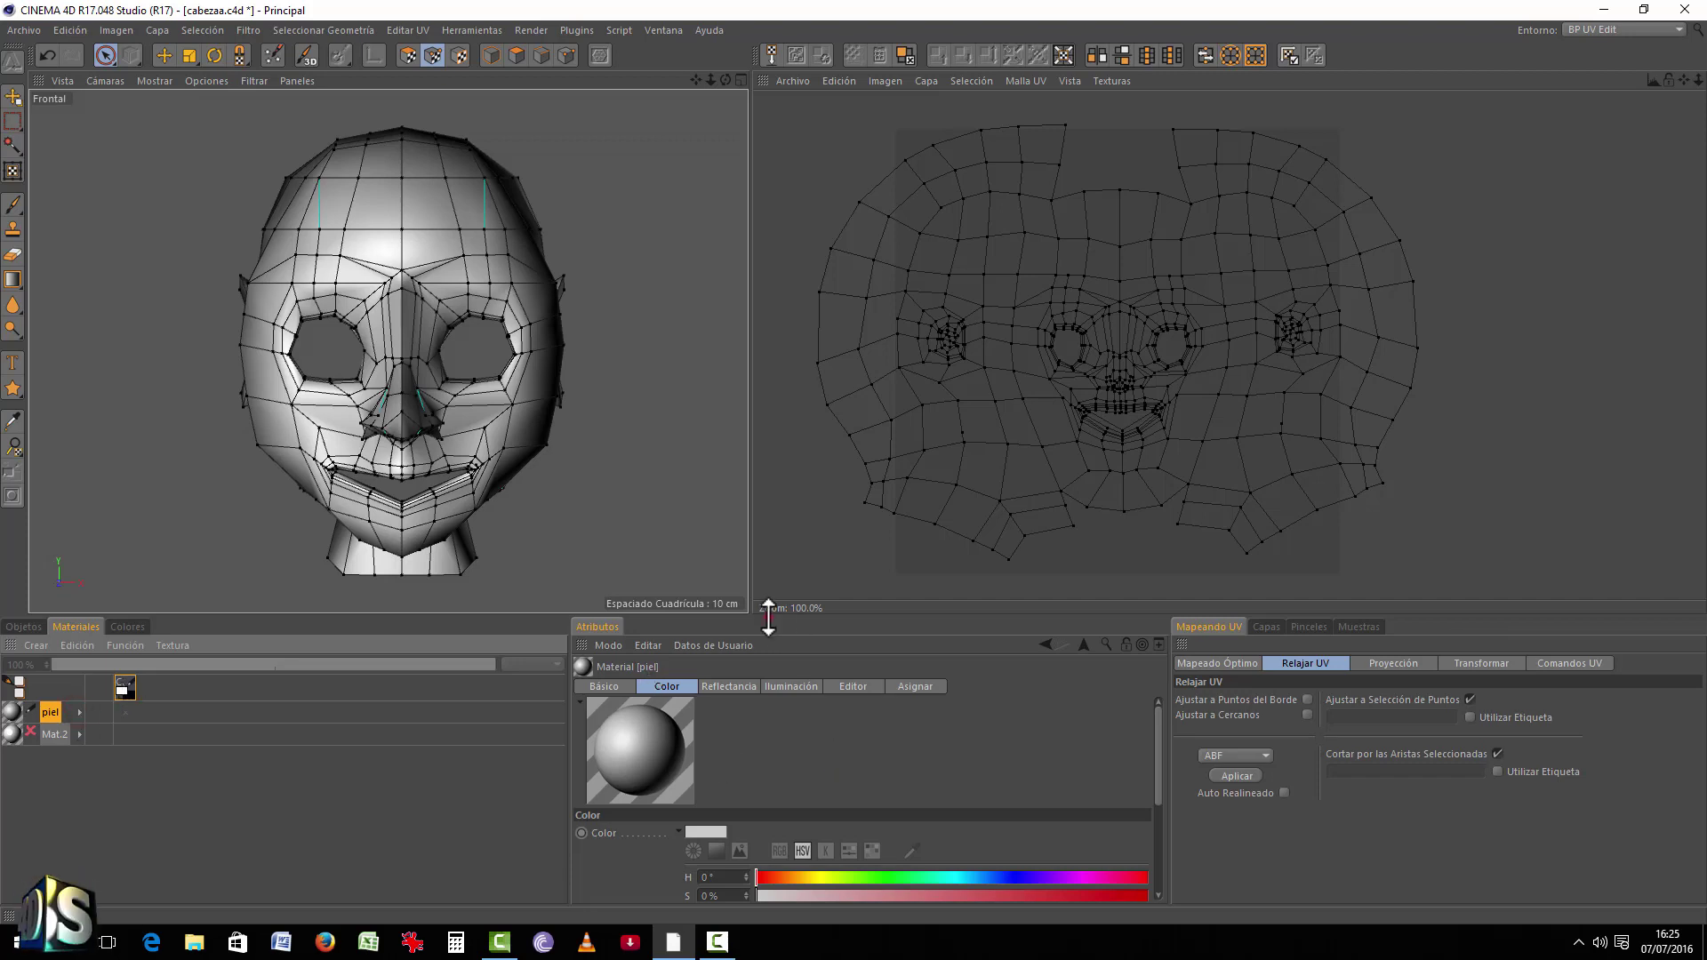
# Step: Add a 3000 x 3000 pixel, 72 dpi texture coloured H 34°, S 38%, V 100% to piel's colour channel and apply piel to the head
pyautogui.moveTo(769, 617); pyautogui.dragTo(768, 534)
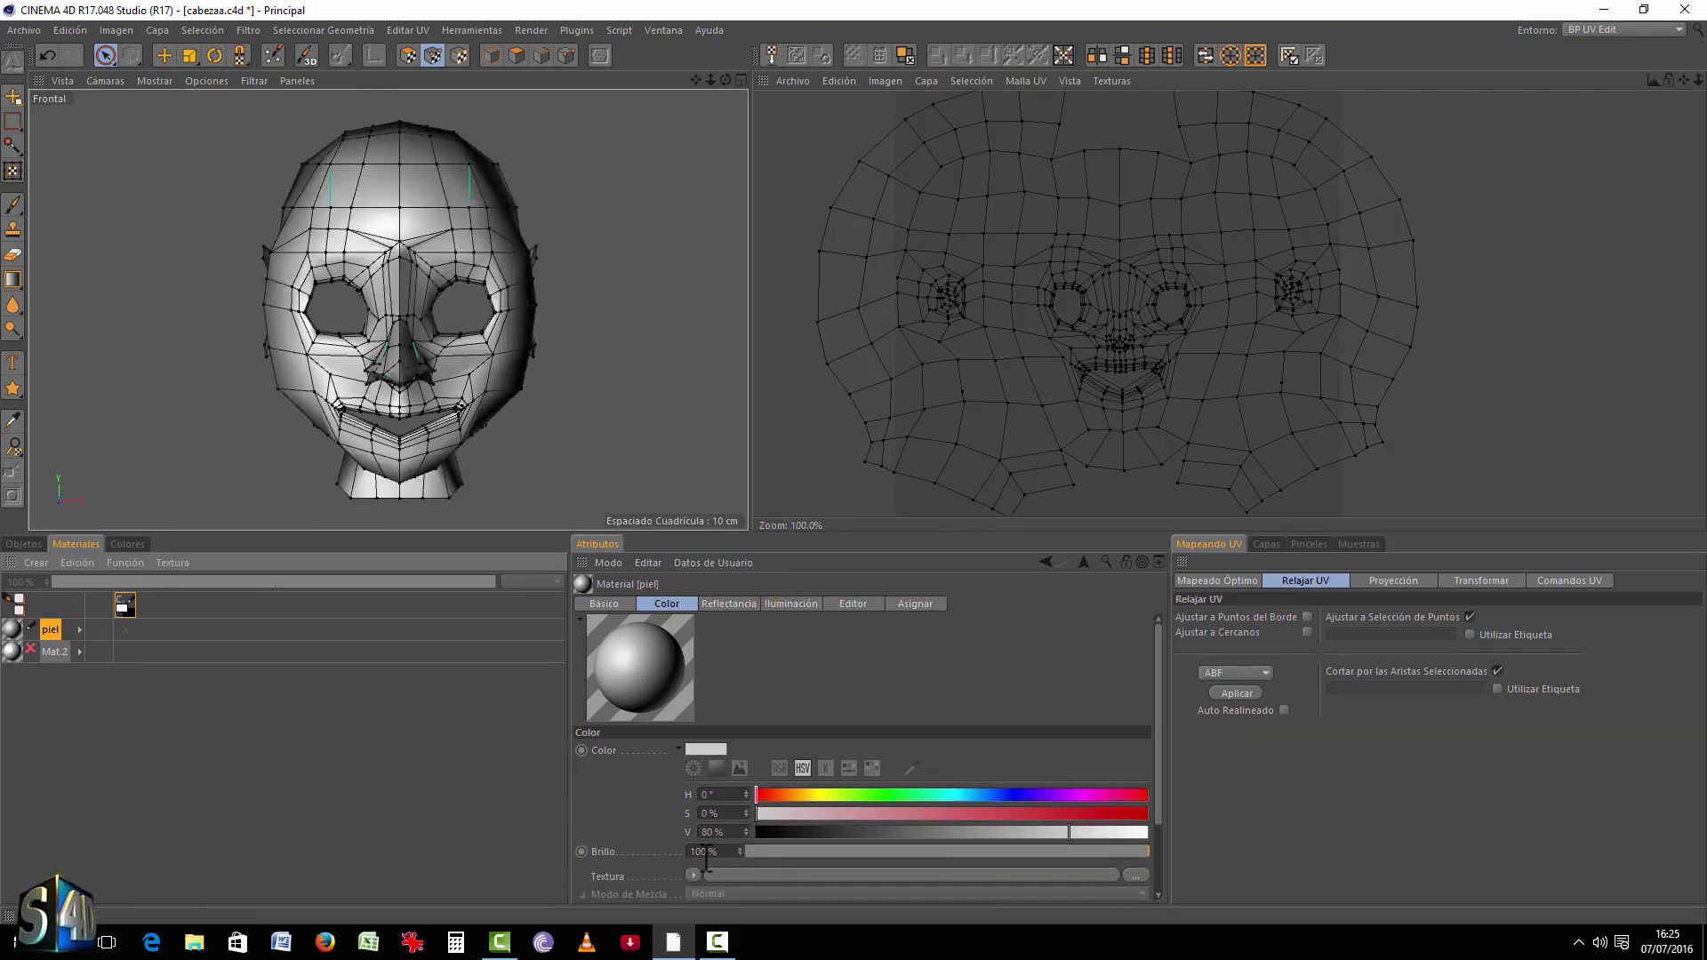
pyautogui.click(693, 875)
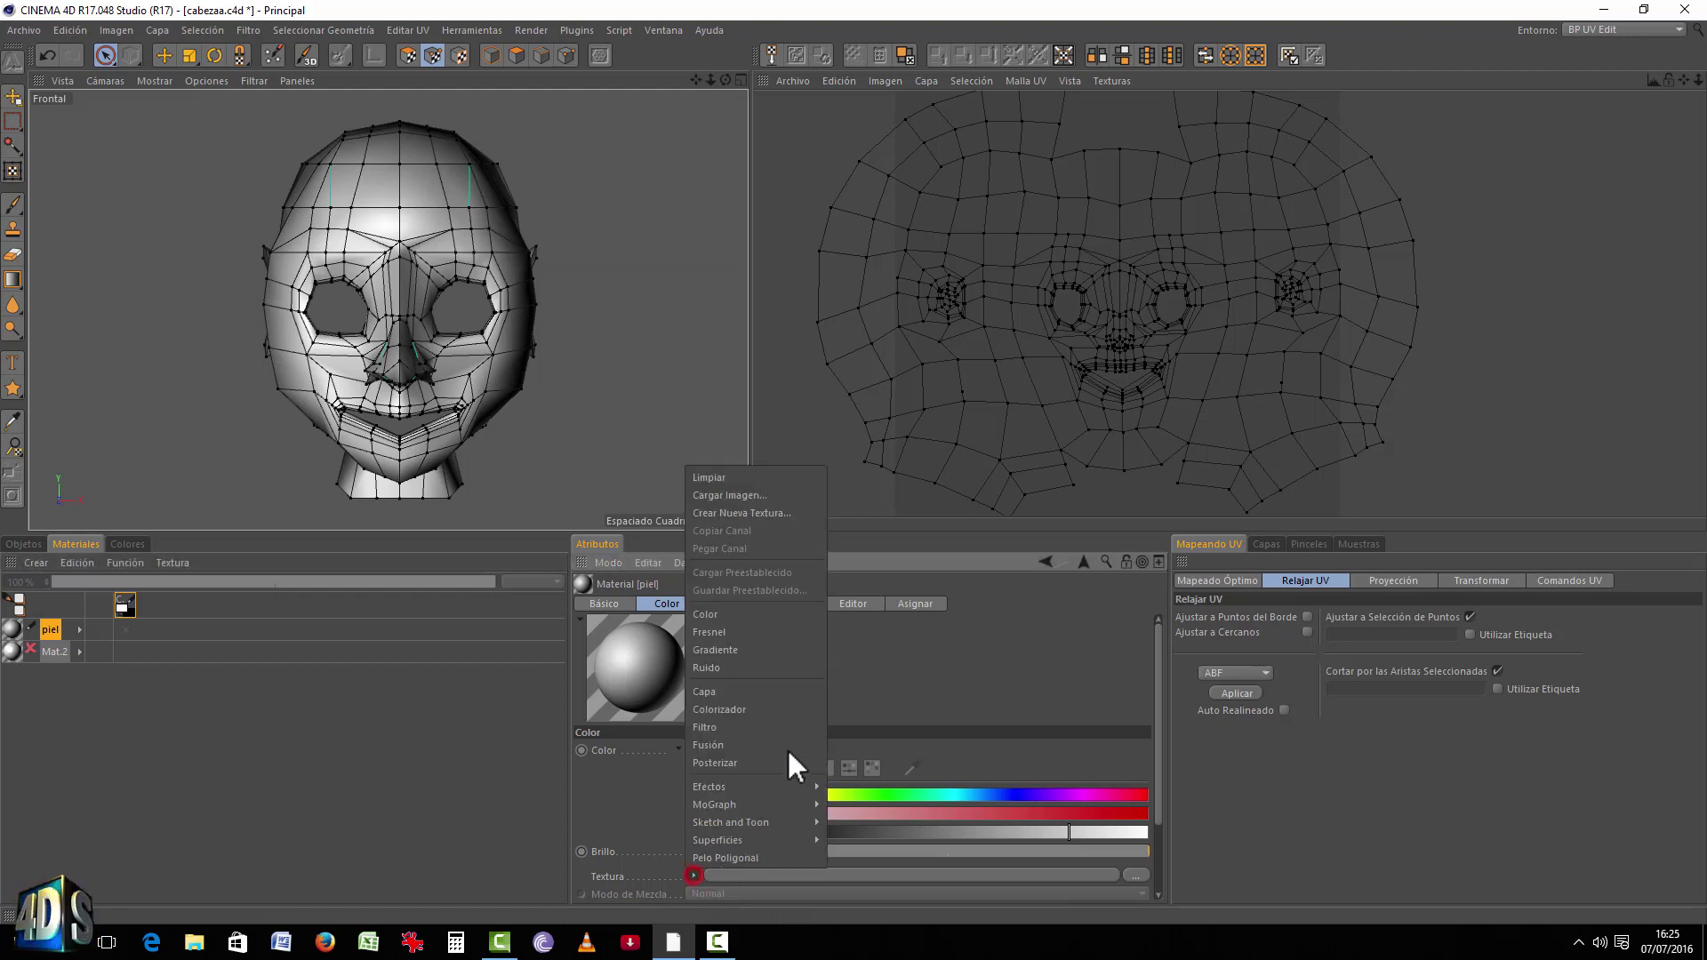
pyautogui.click(743, 512)
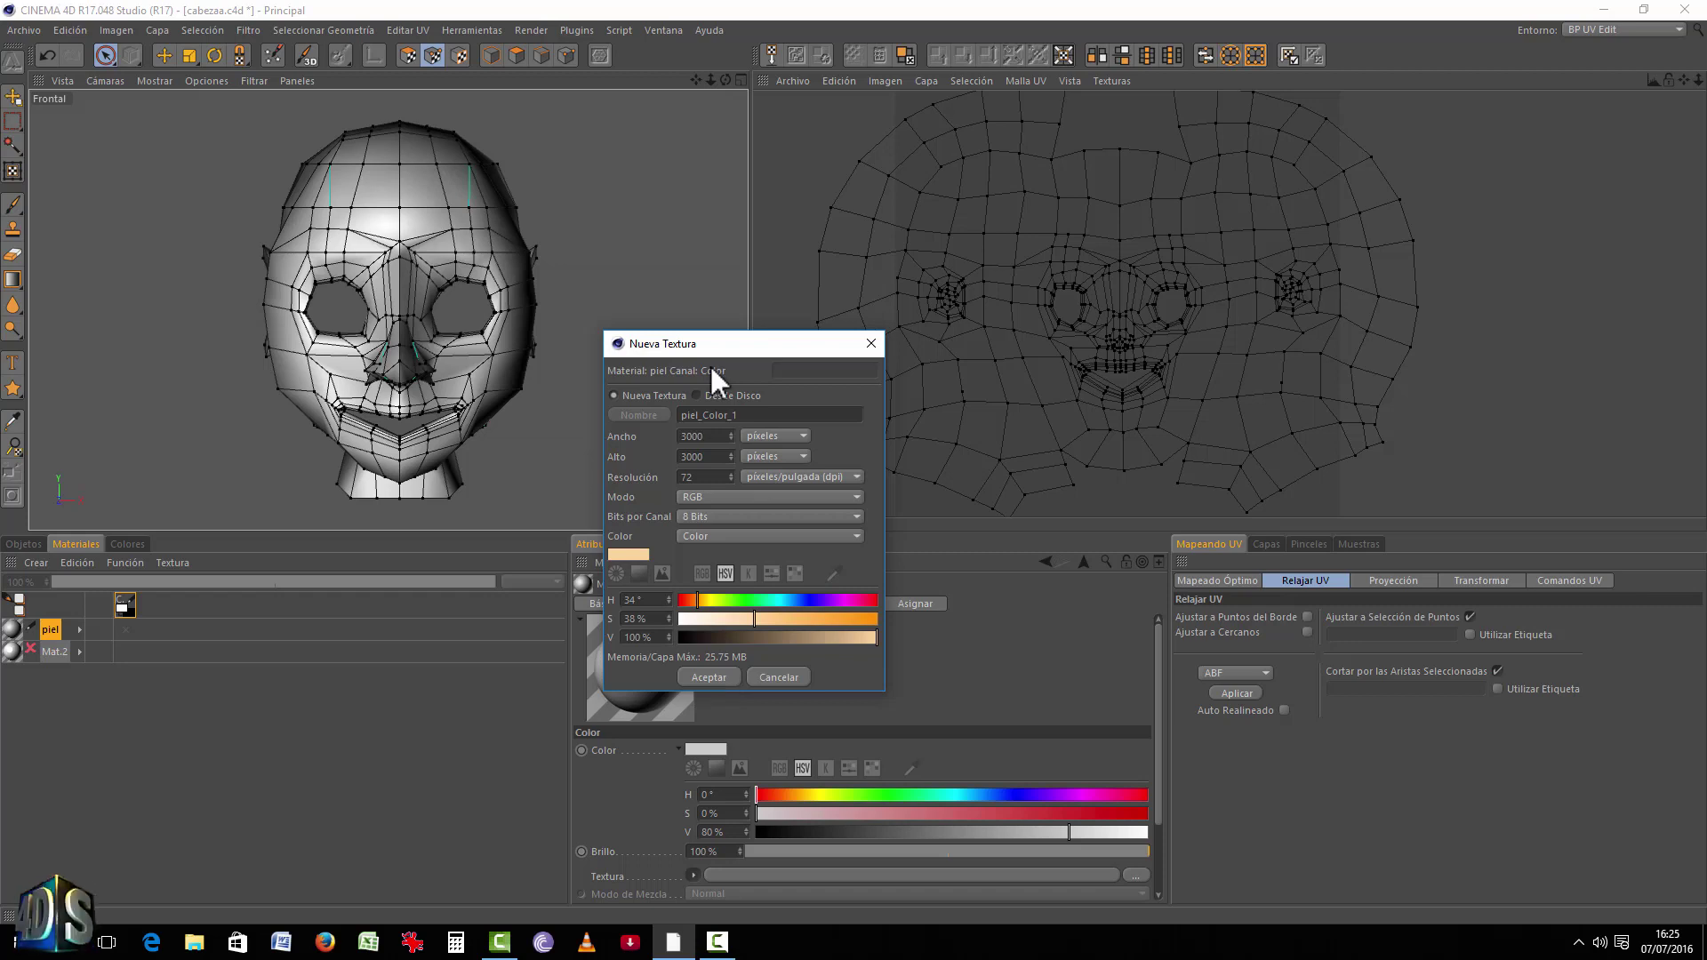
pyautogui.click(708, 677)
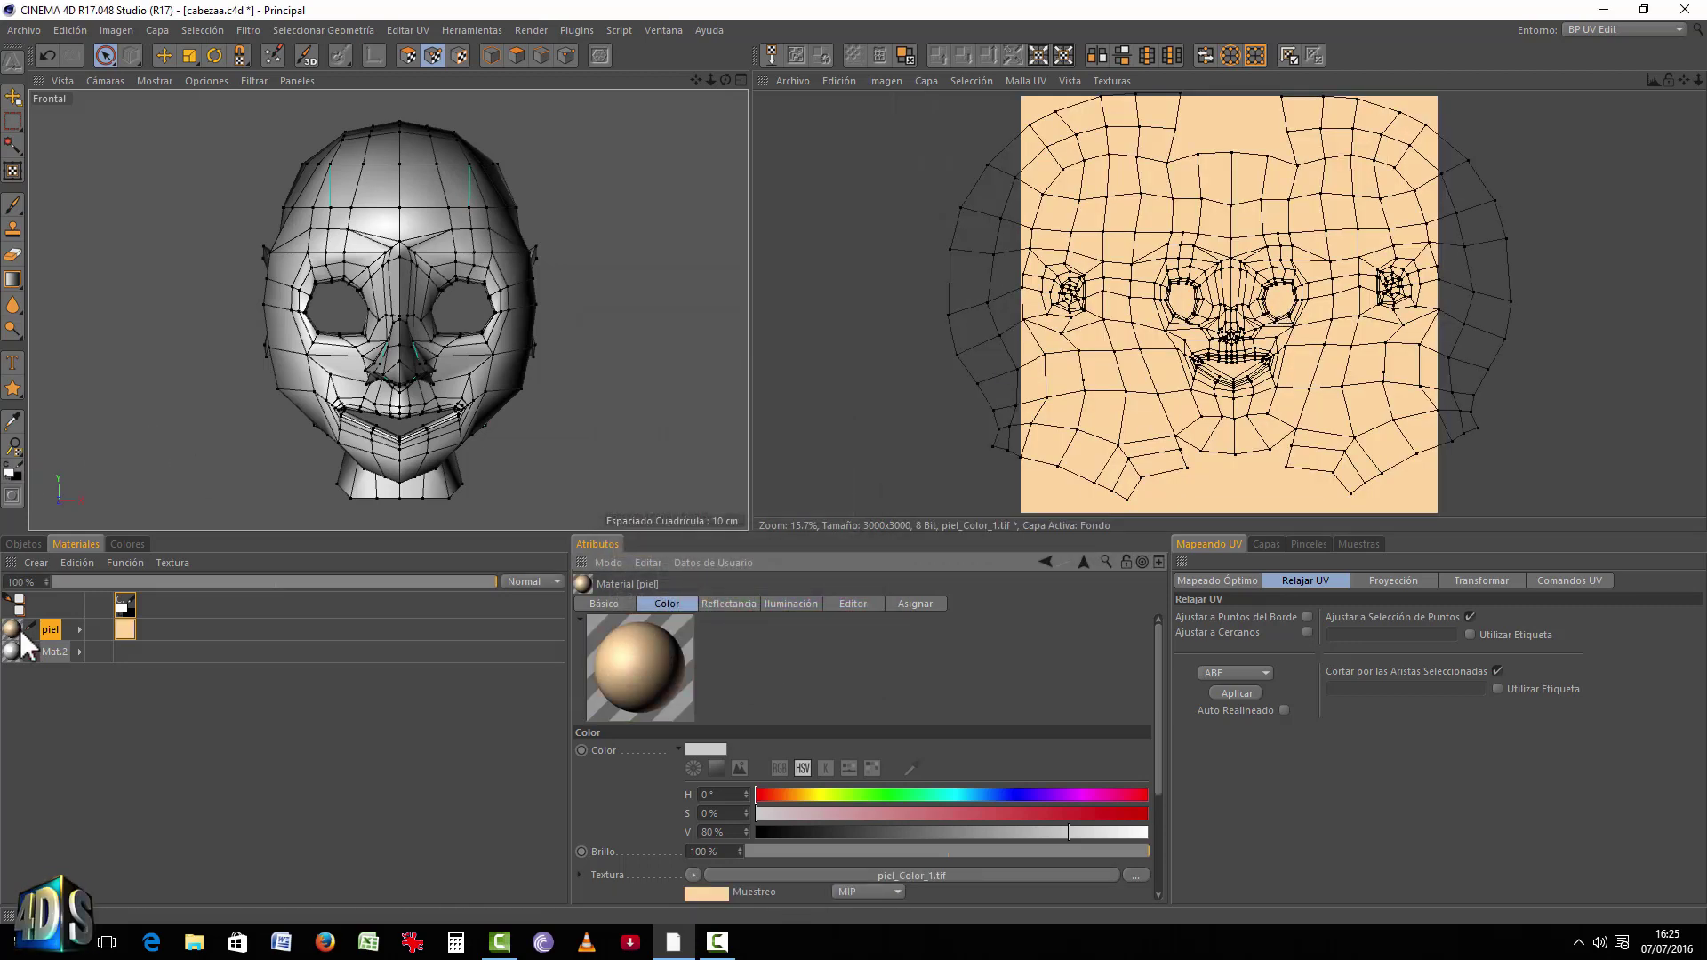
pyautogui.moveTo(11, 629); pyautogui.dragTo(321, 396)
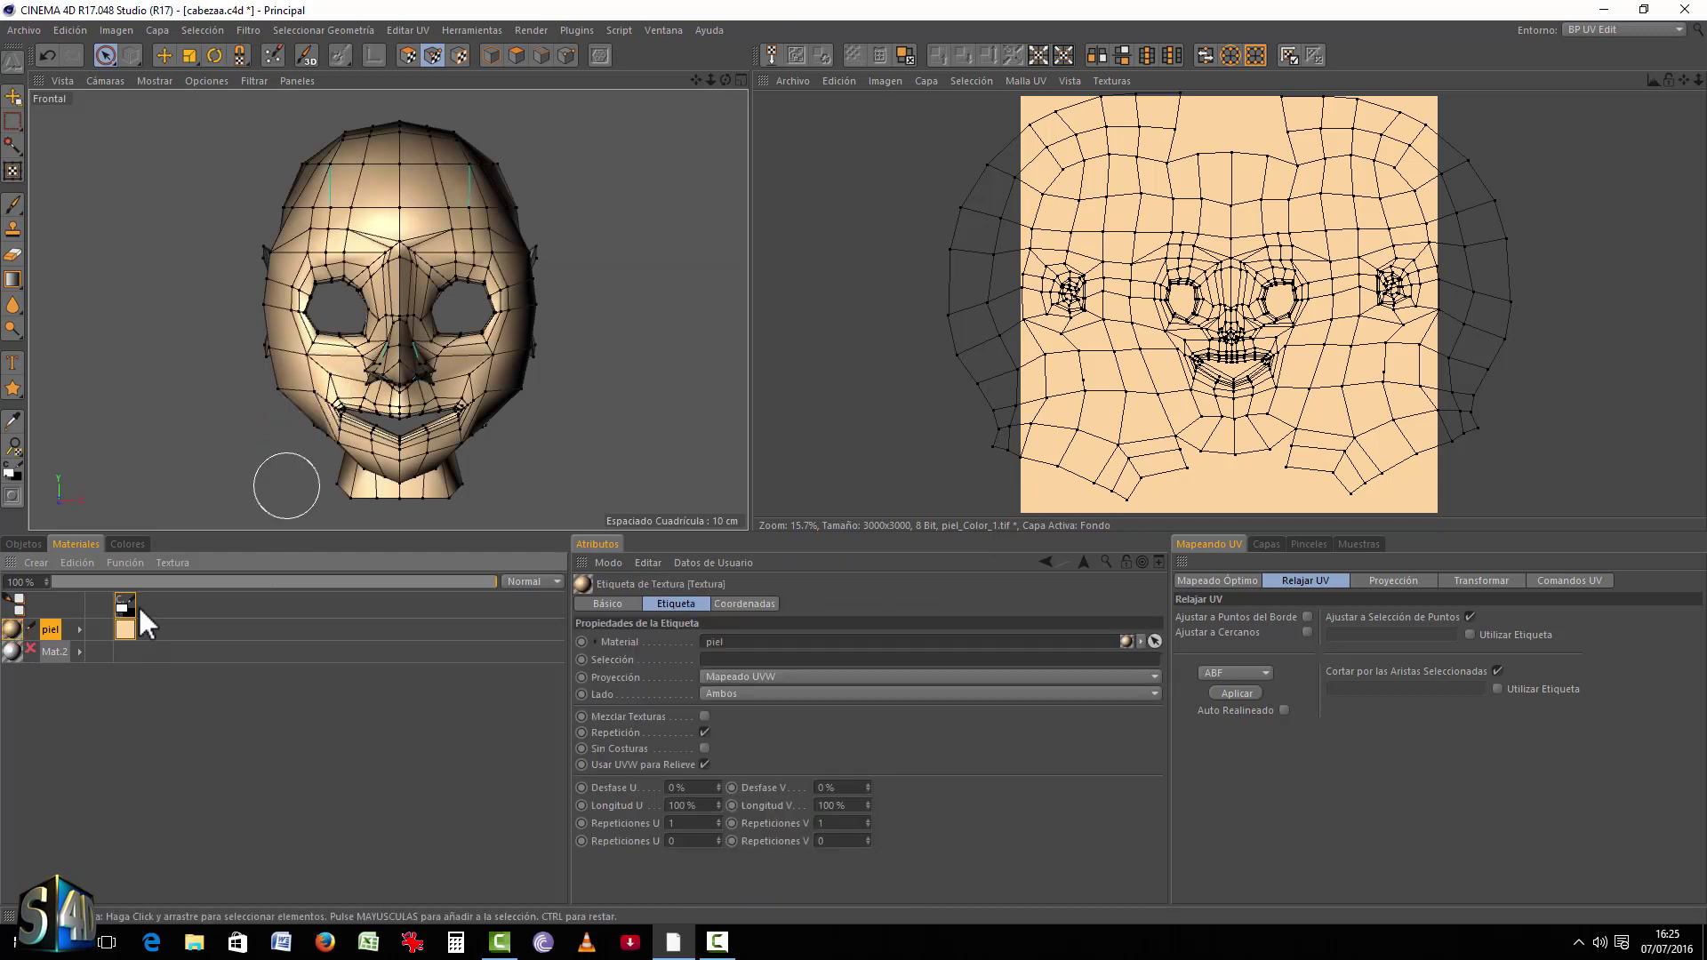
pyautogui.click(24, 544)
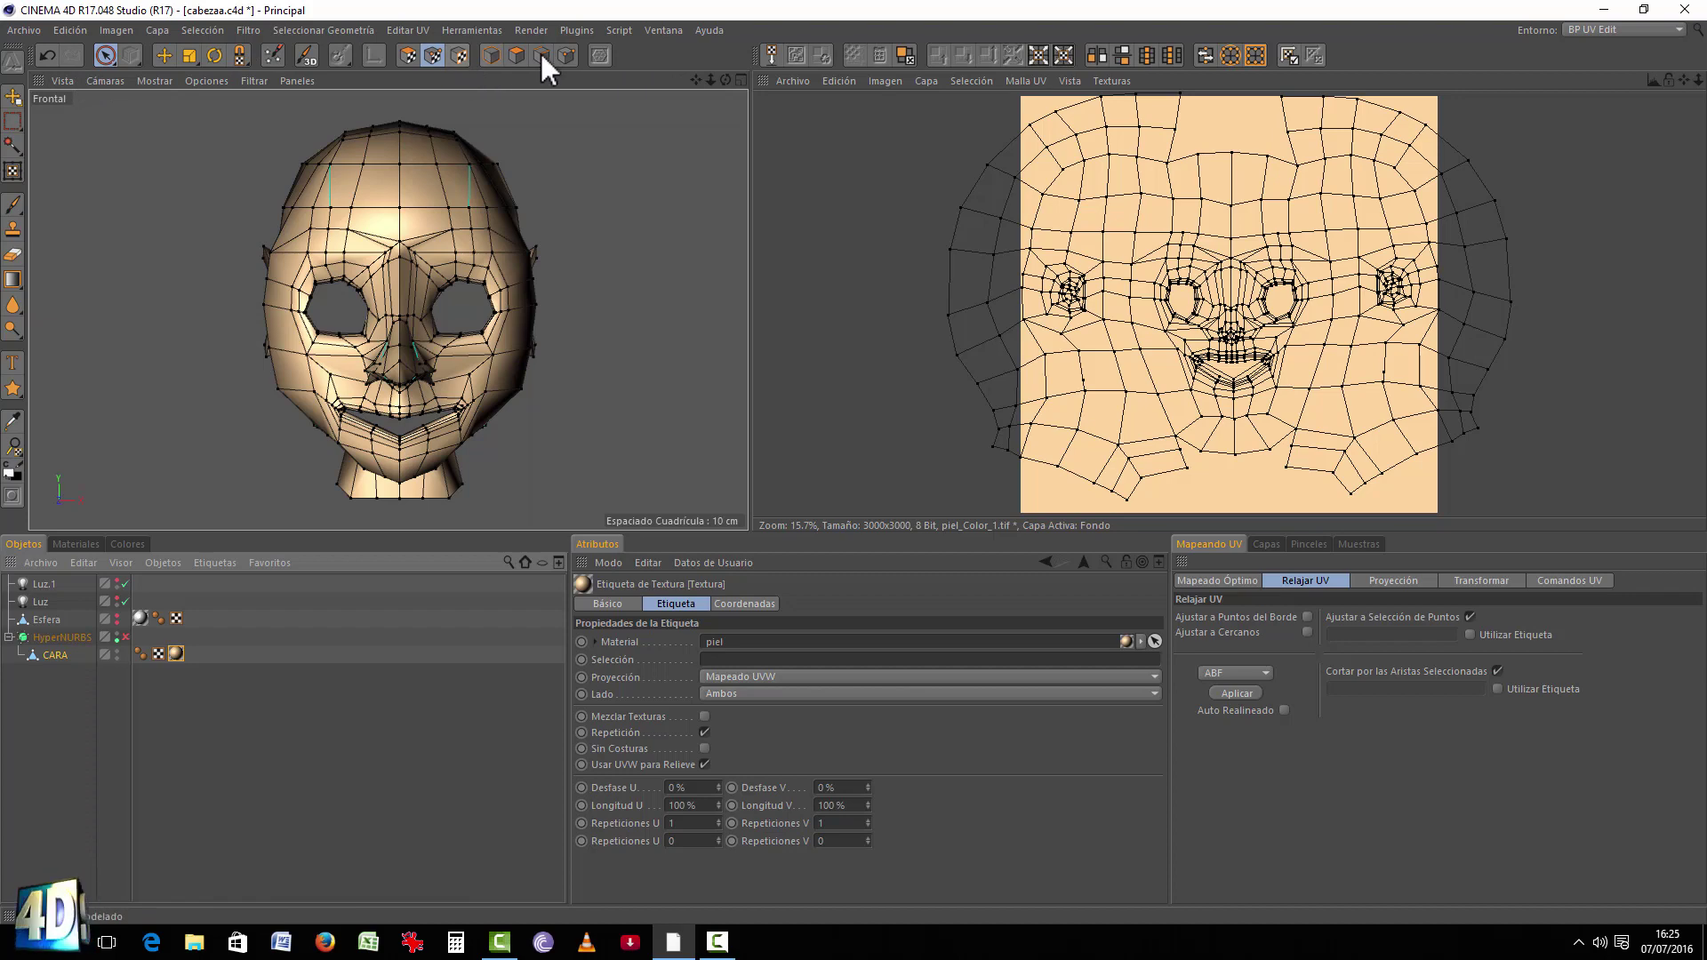
# Step: Scale all the head's UV polygons down to fit inside the texture square, adjust their position slightly, and deselect them
pyautogui.click(407, 55)
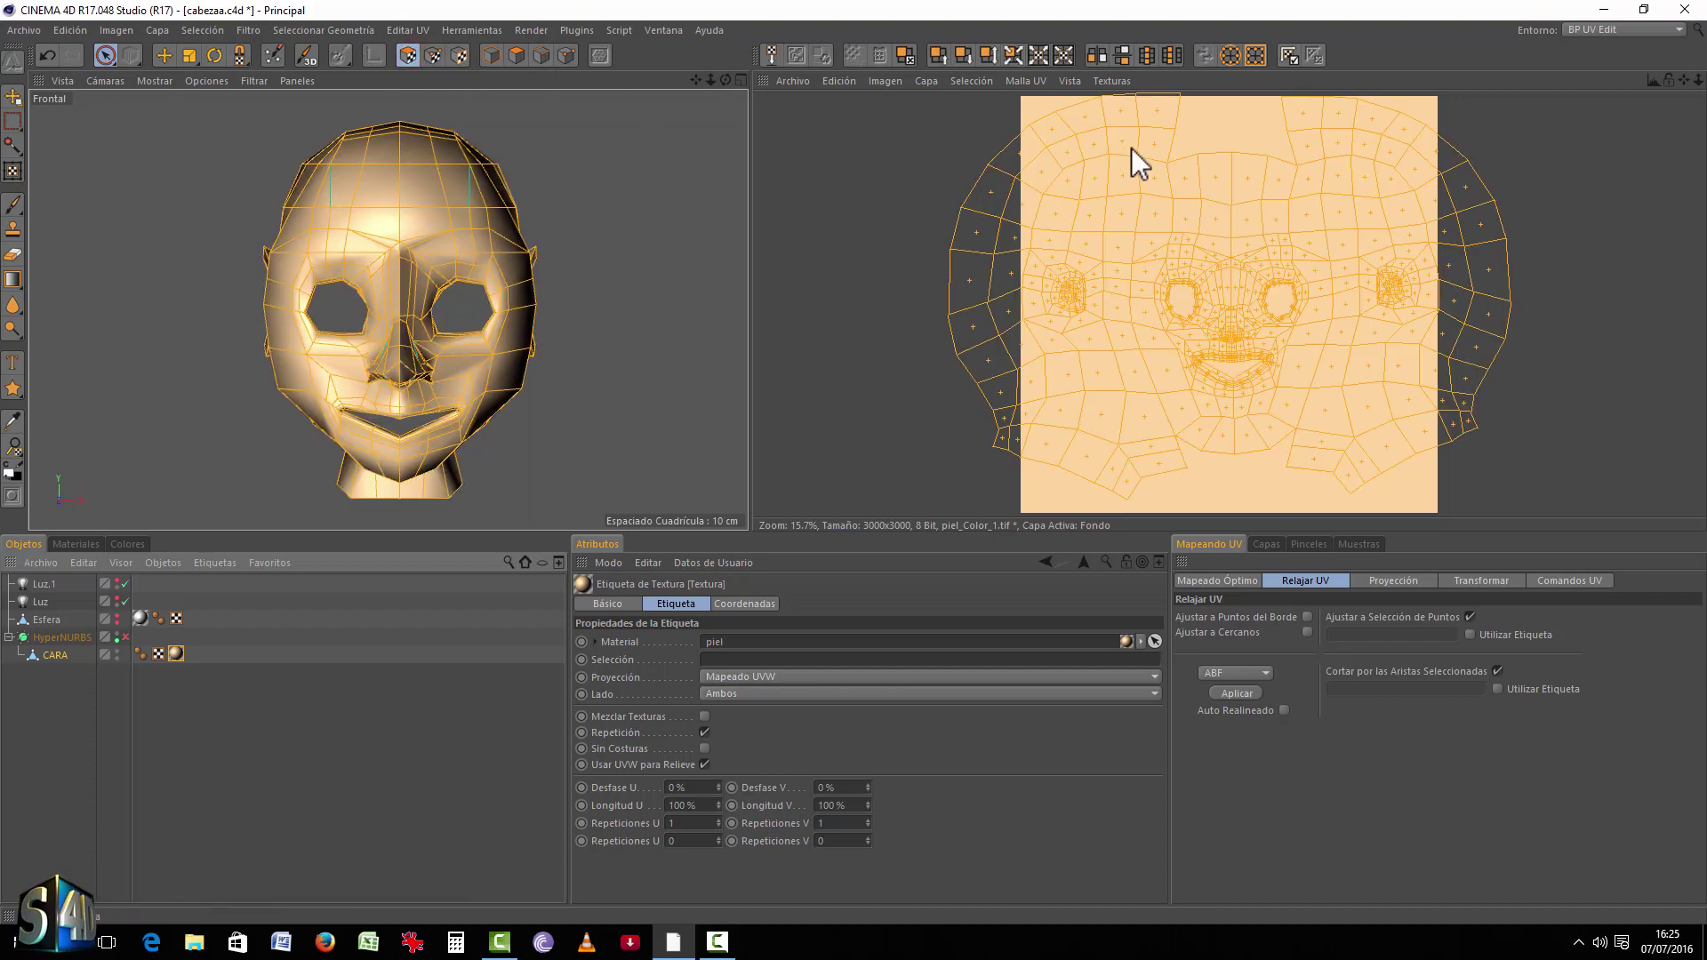
pyautogui.rightClick(1212, 483)
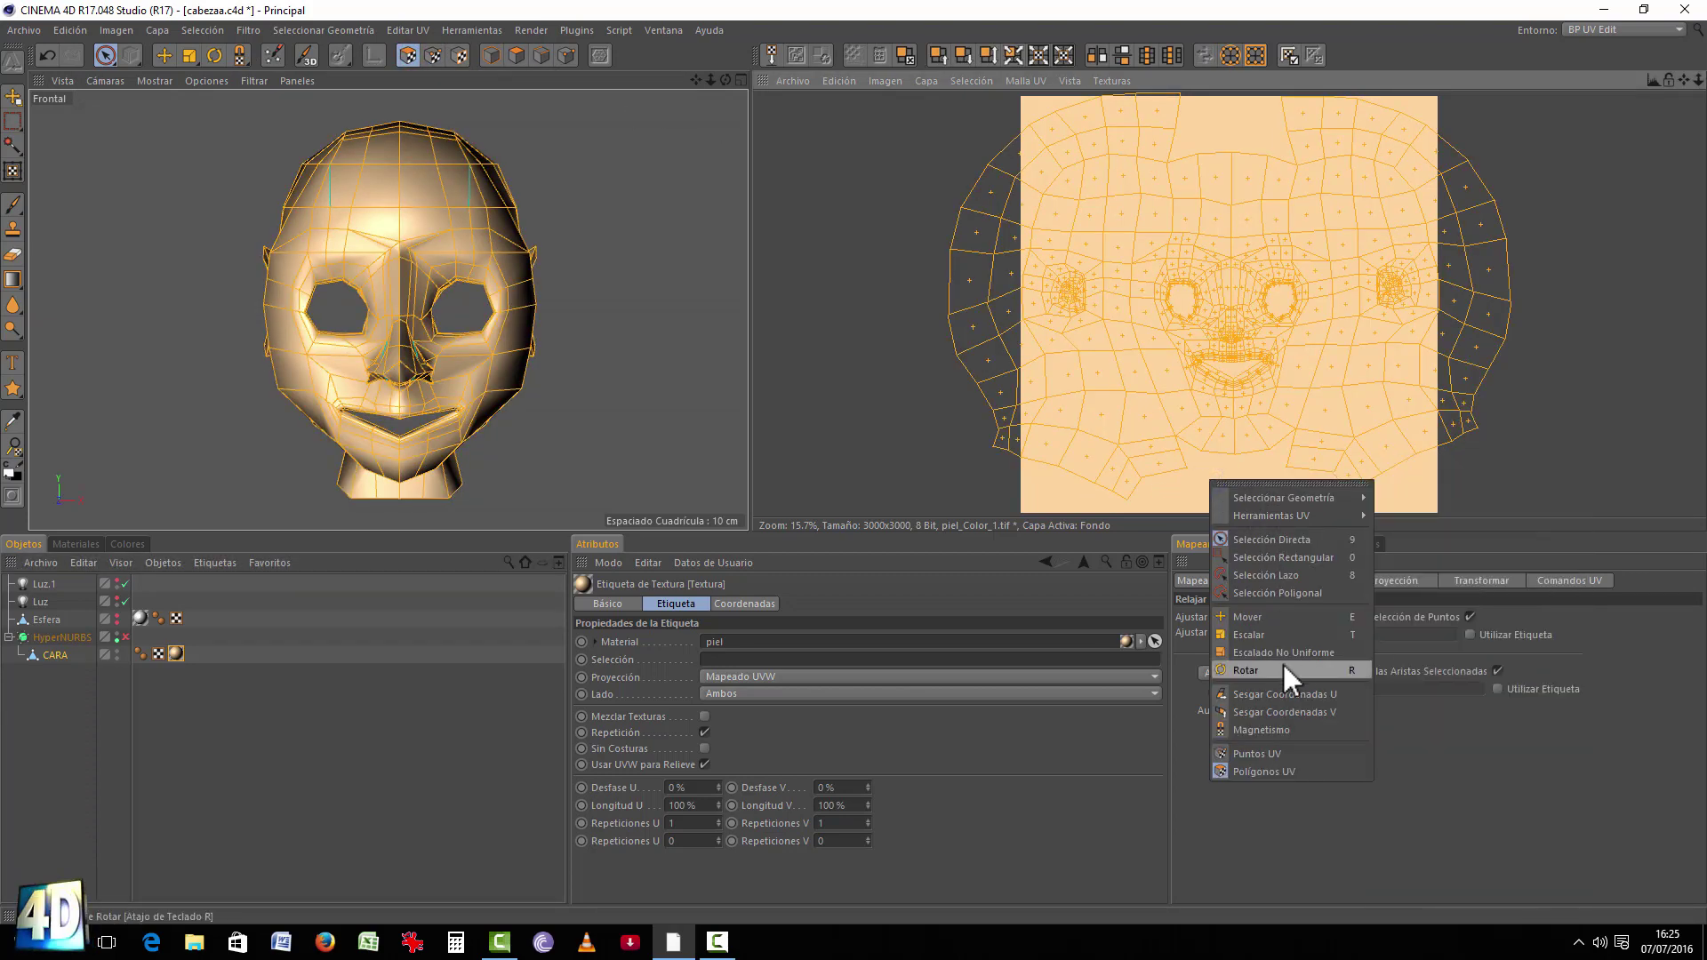
pyautogui.click(1261, 635)
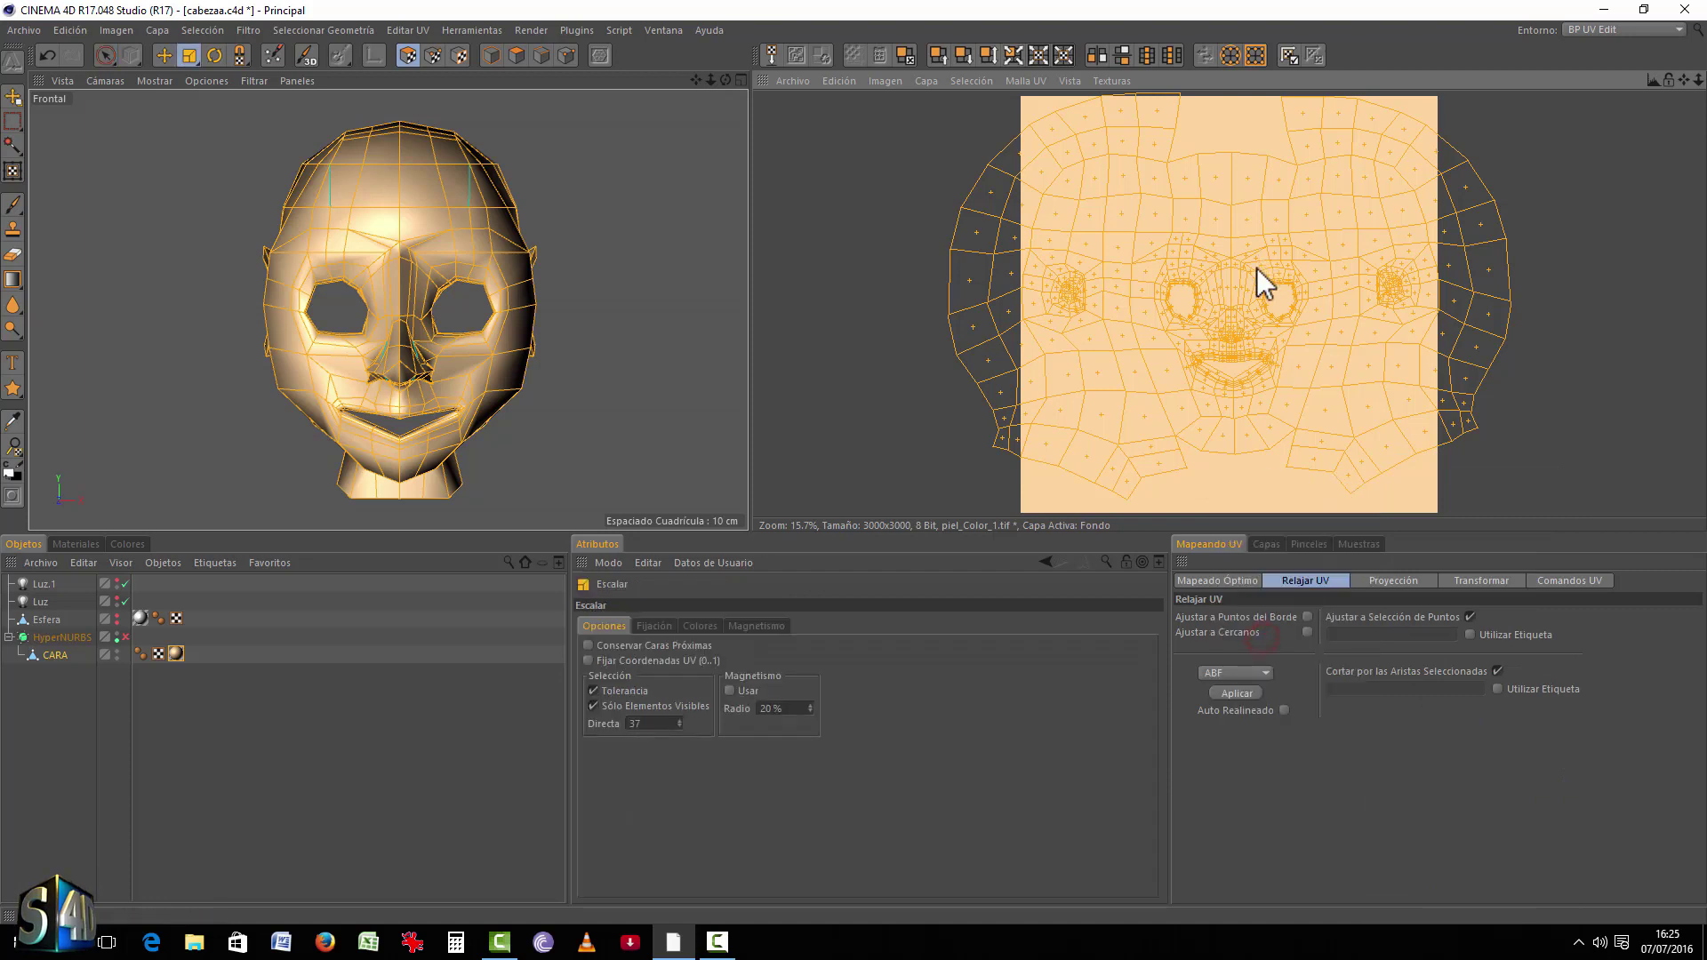
pyautogui.moveTo(1243, 319); pyautogui.dragTo(1237, 305)
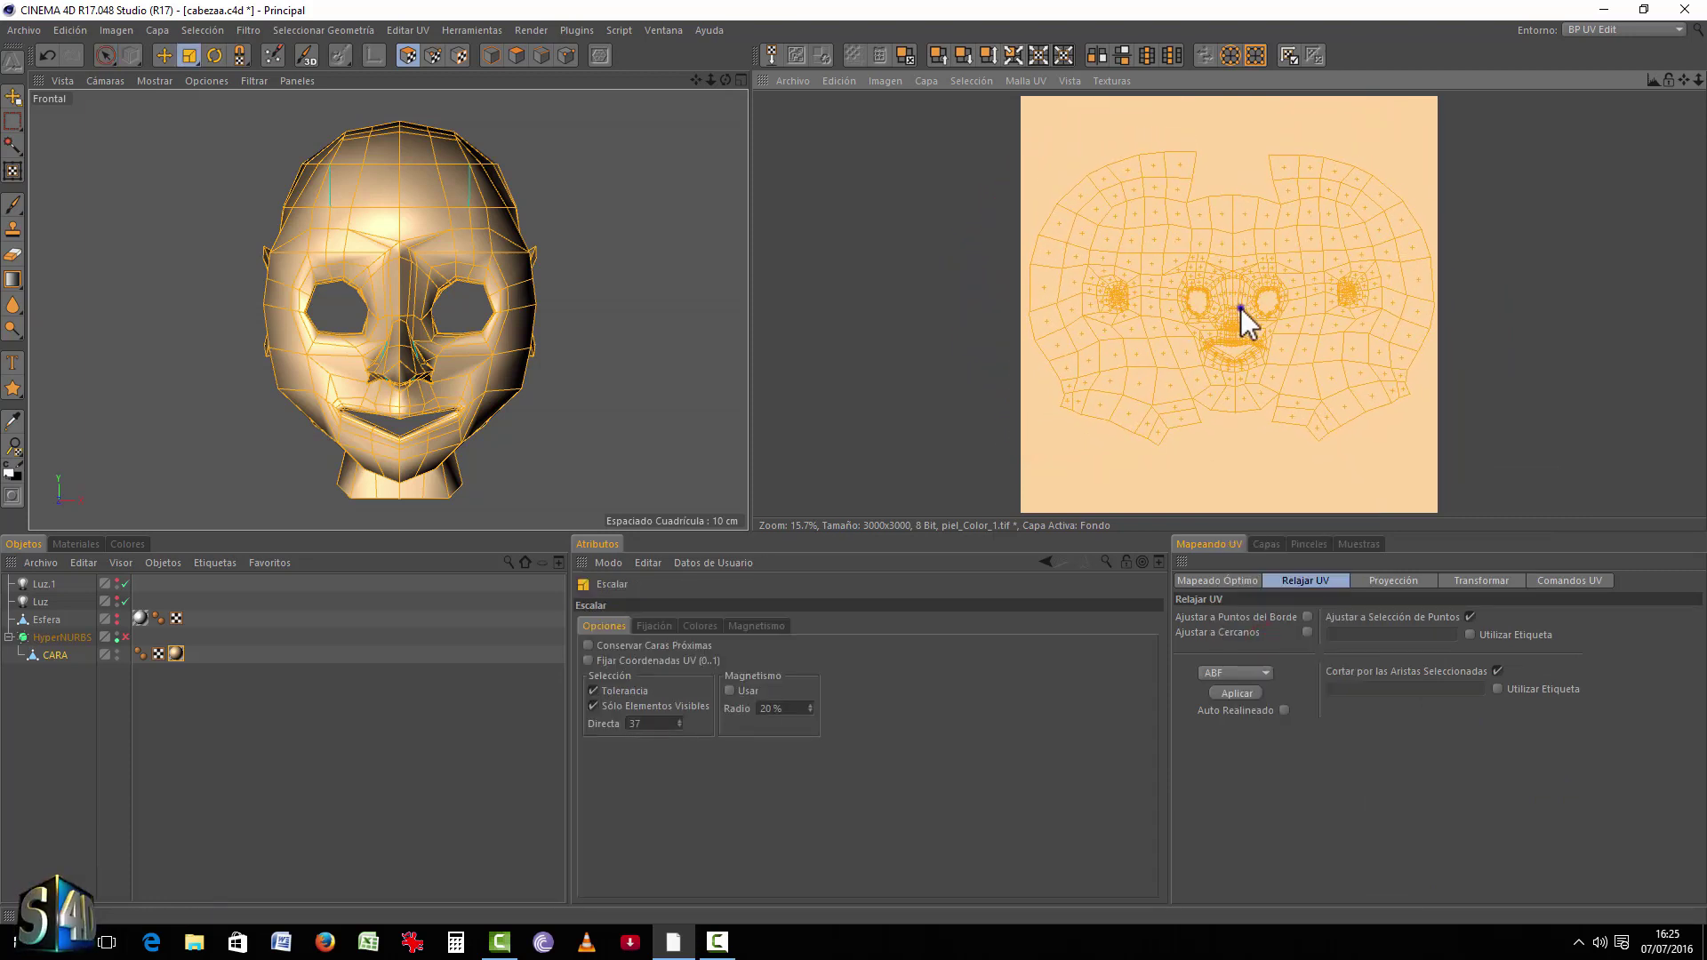
pyautogui.rightClick(1240, 307)
pyautogui.click(1268, 444)
pyautogui.moveTo(1258, 456)
pyautogui.mouseDown()
pyautogui.moveTo(1254, 438)
pyautogui.moveTo(1257, 455)
pyautogui.mouseUp()
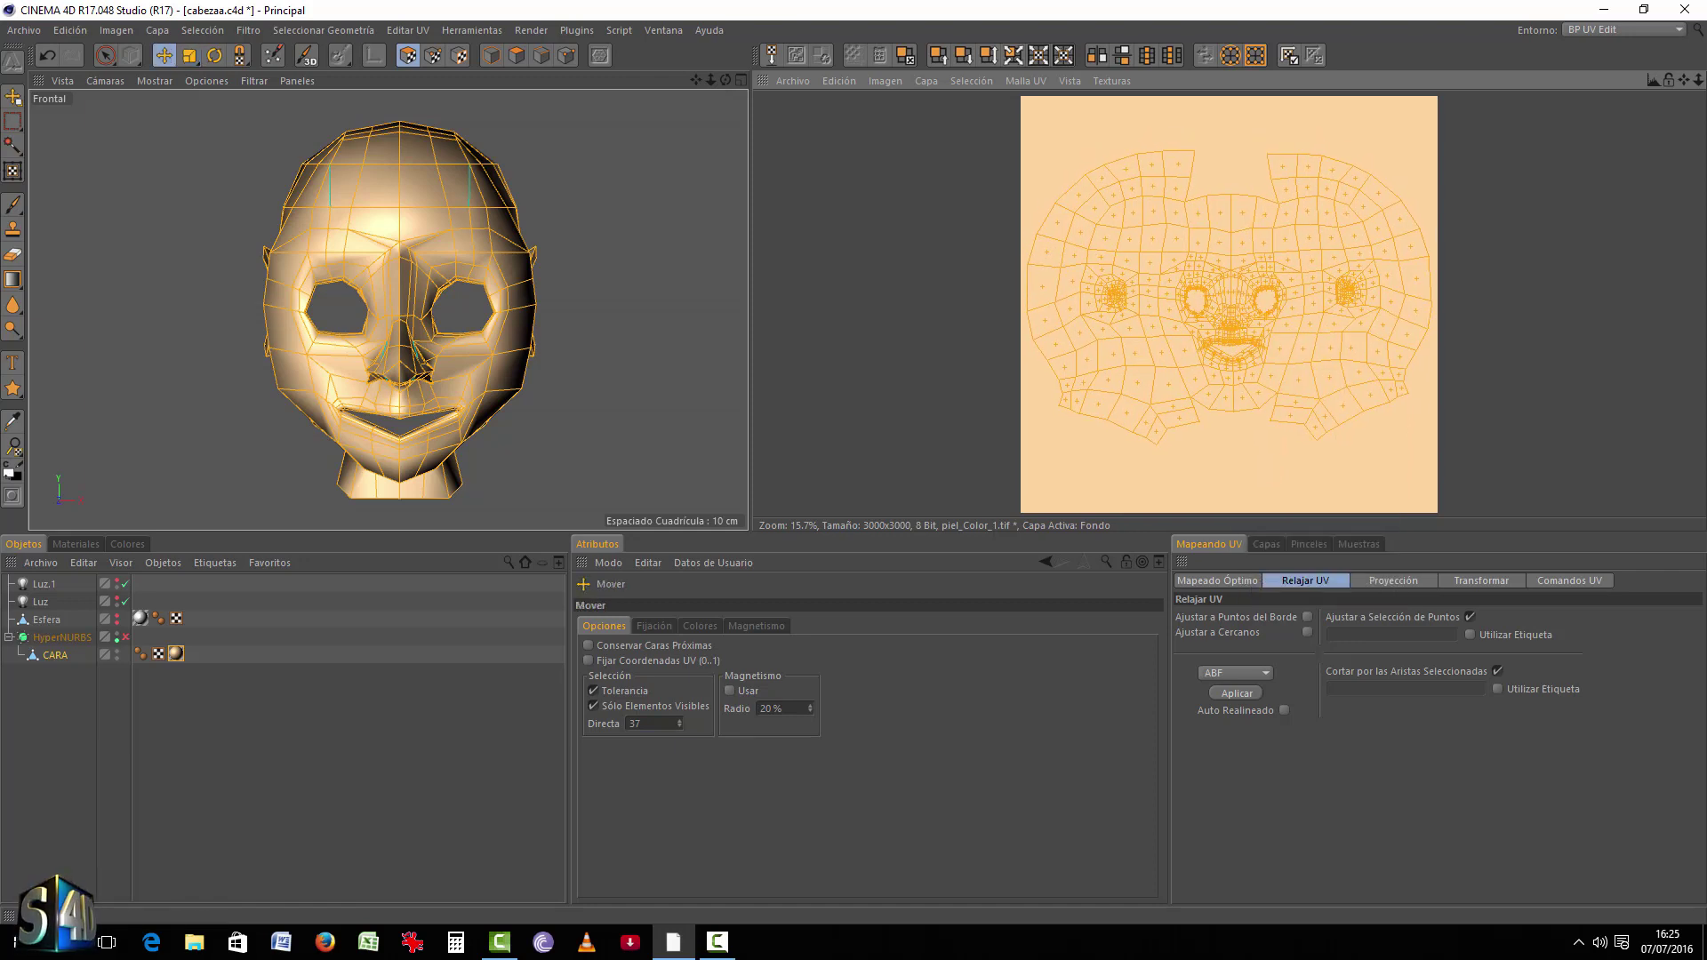
pyautogui.click(1224, 493)
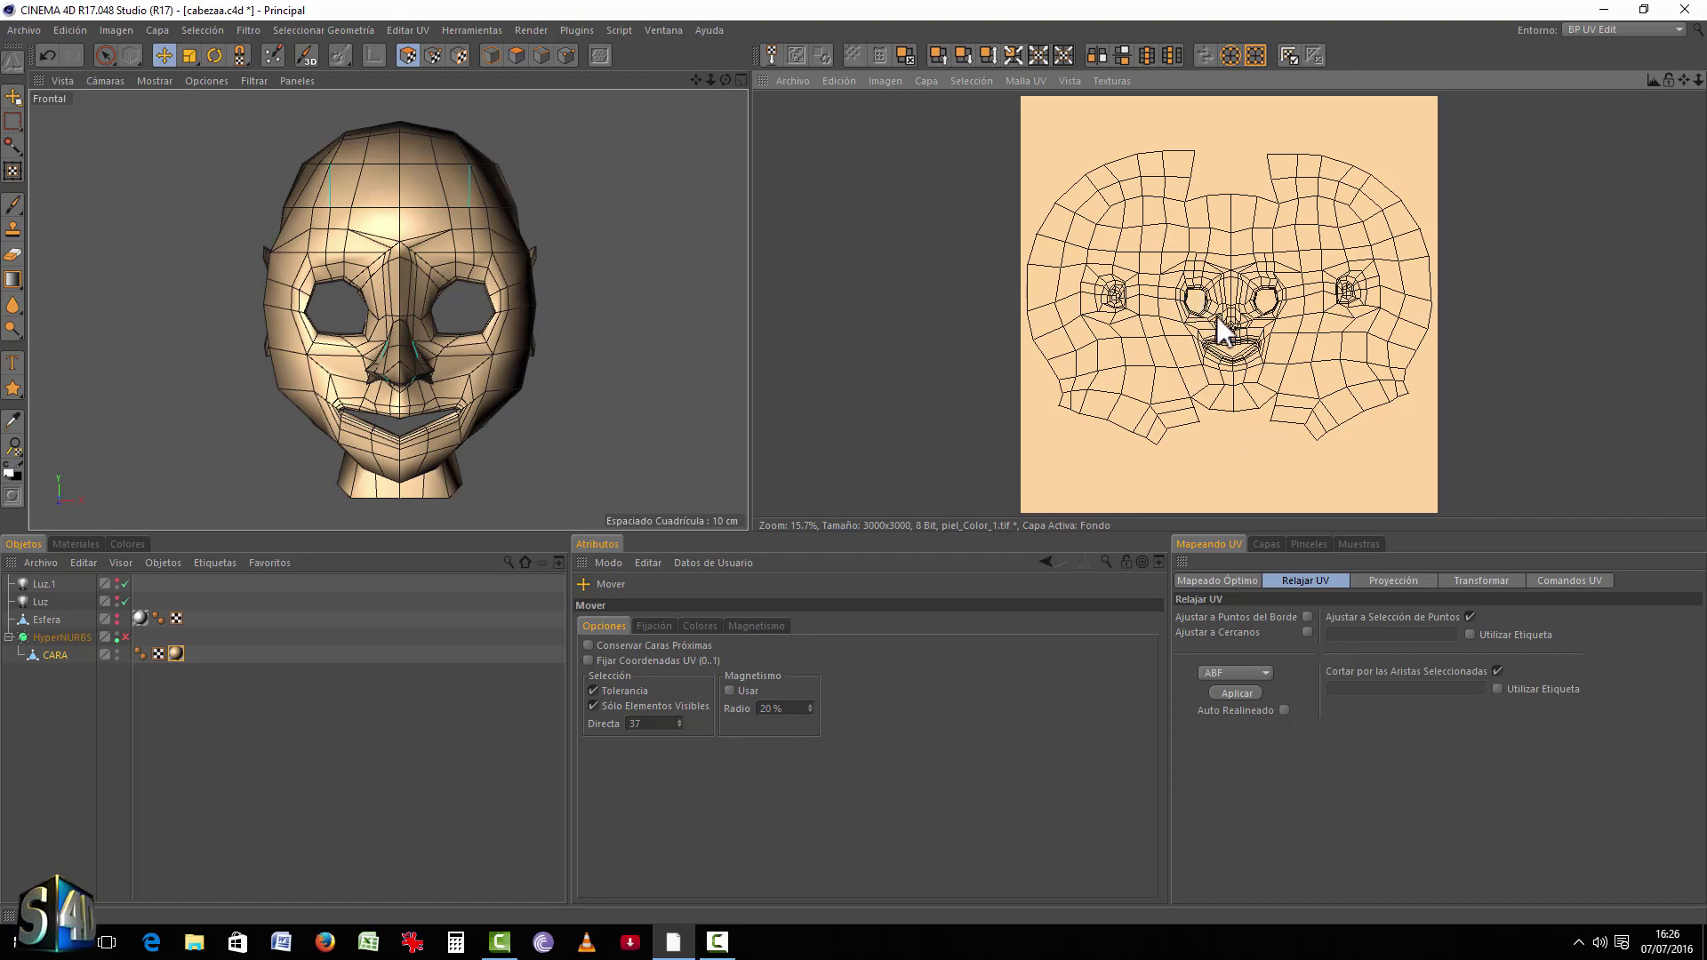
pyautogui.scroll(4, 1230, 280)
pyautogui.scroll(-1, 1230, 280)
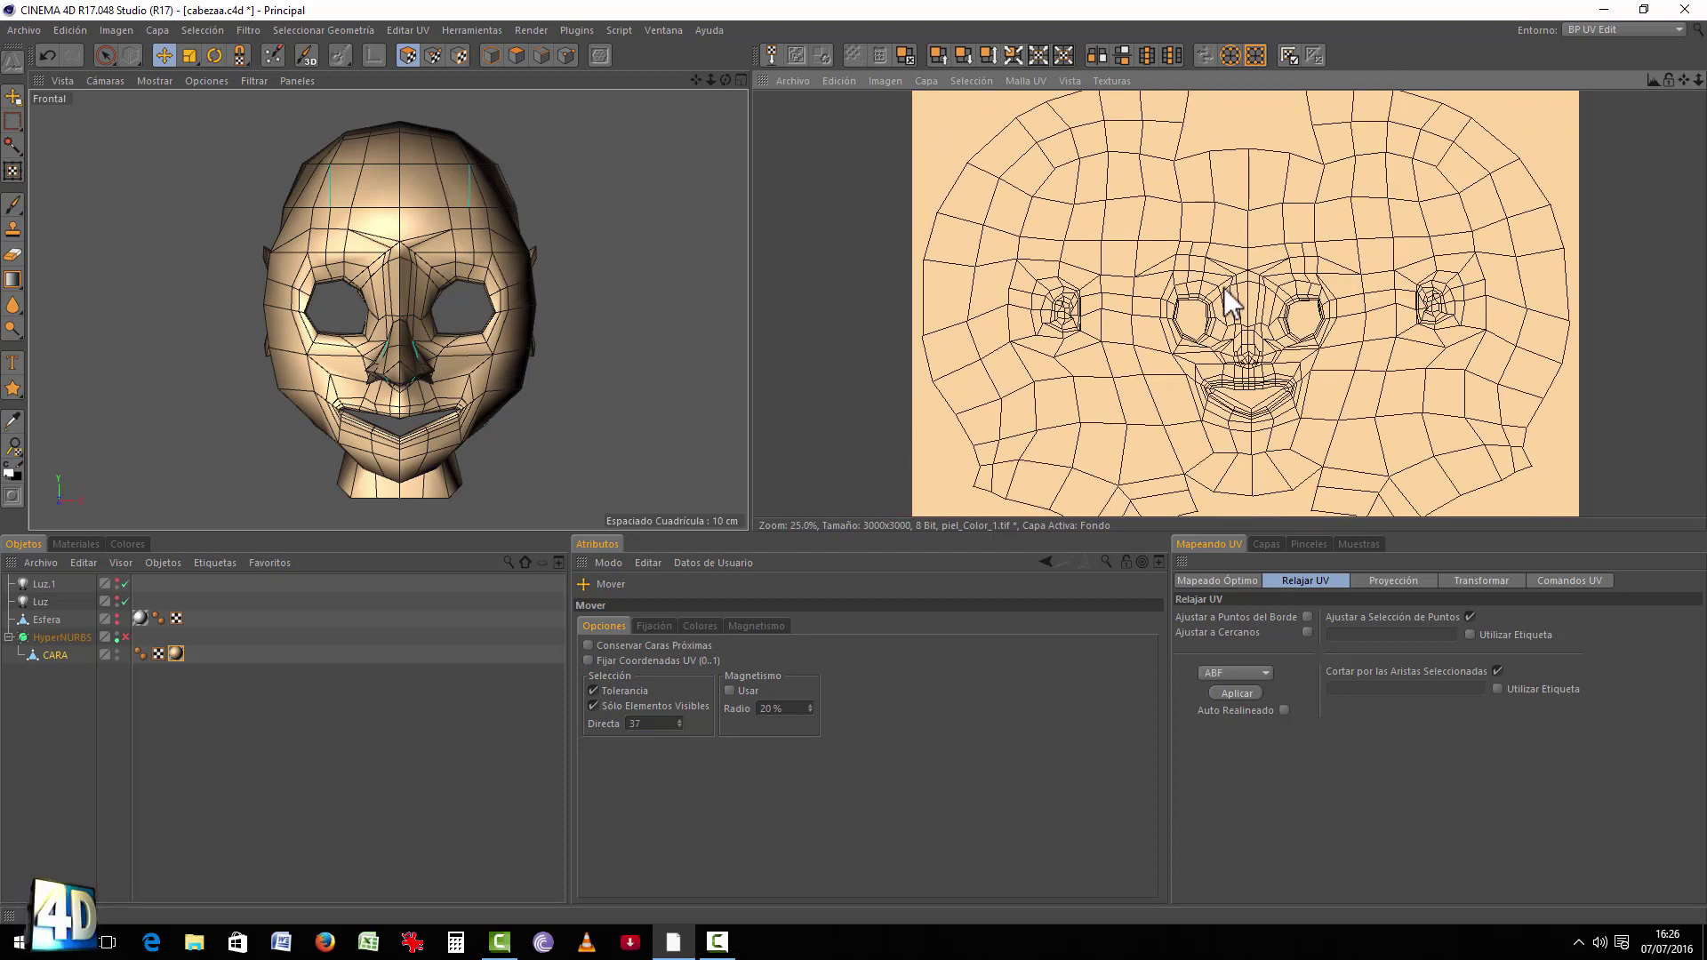
pyautogui.click(1641, 29)
pyautogui.click(1603, 64)
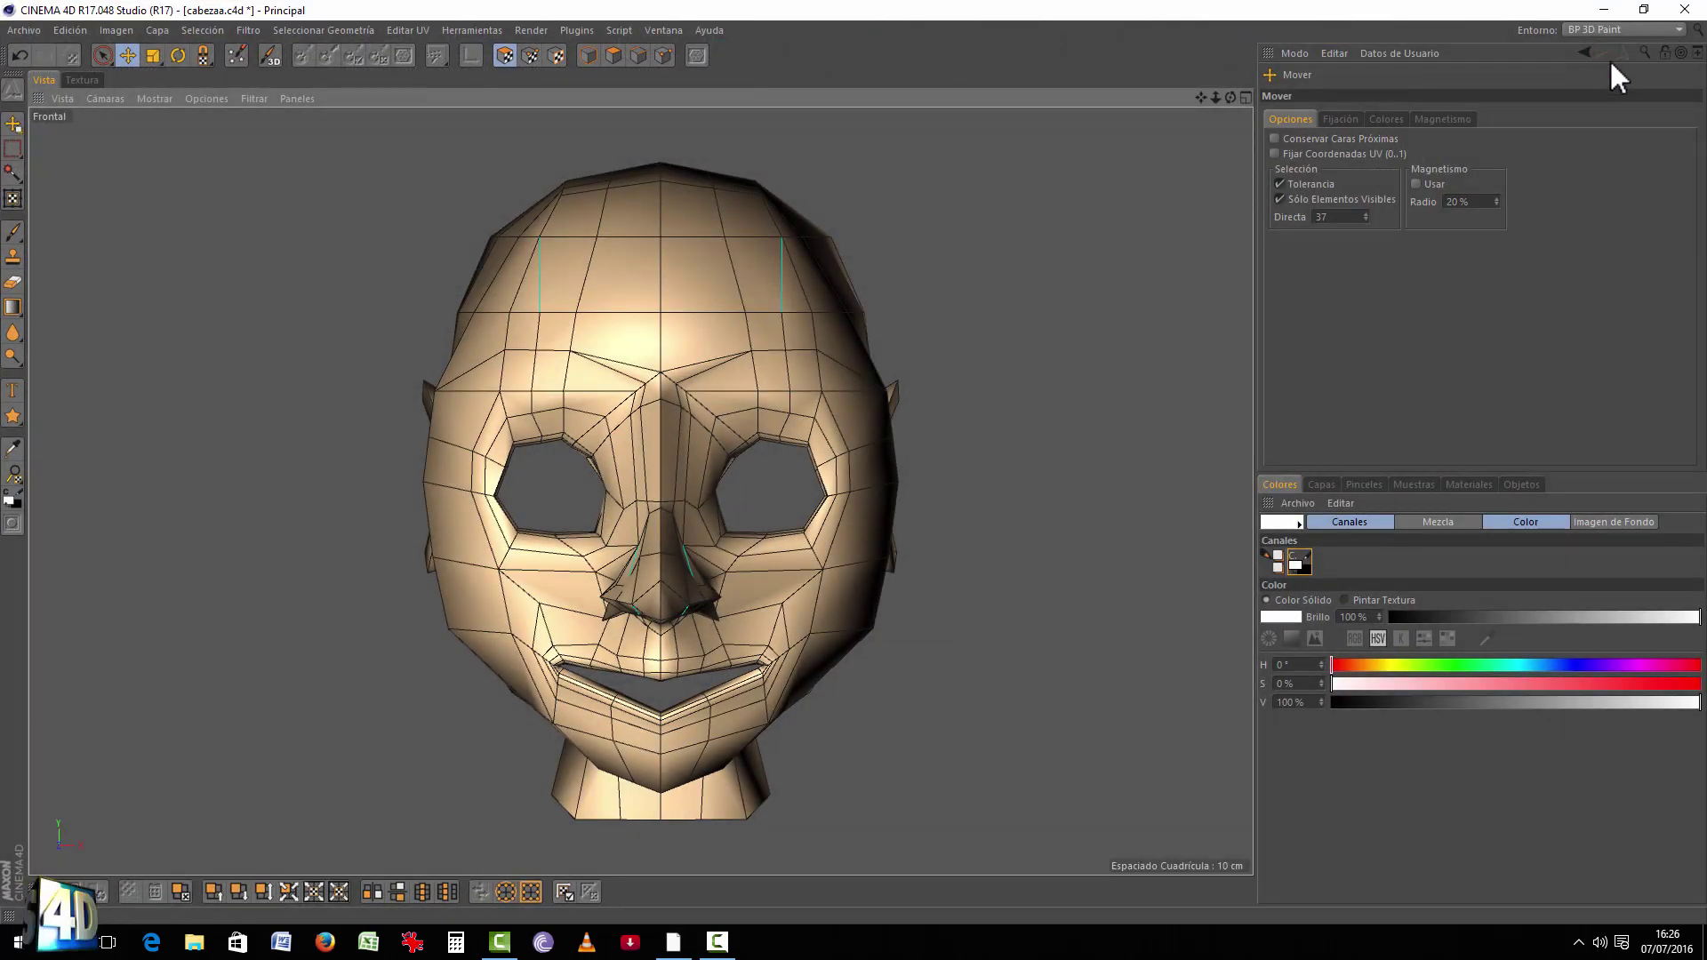
pyautogui.click(1620, 29)
pyautogui.click(1604, 78)
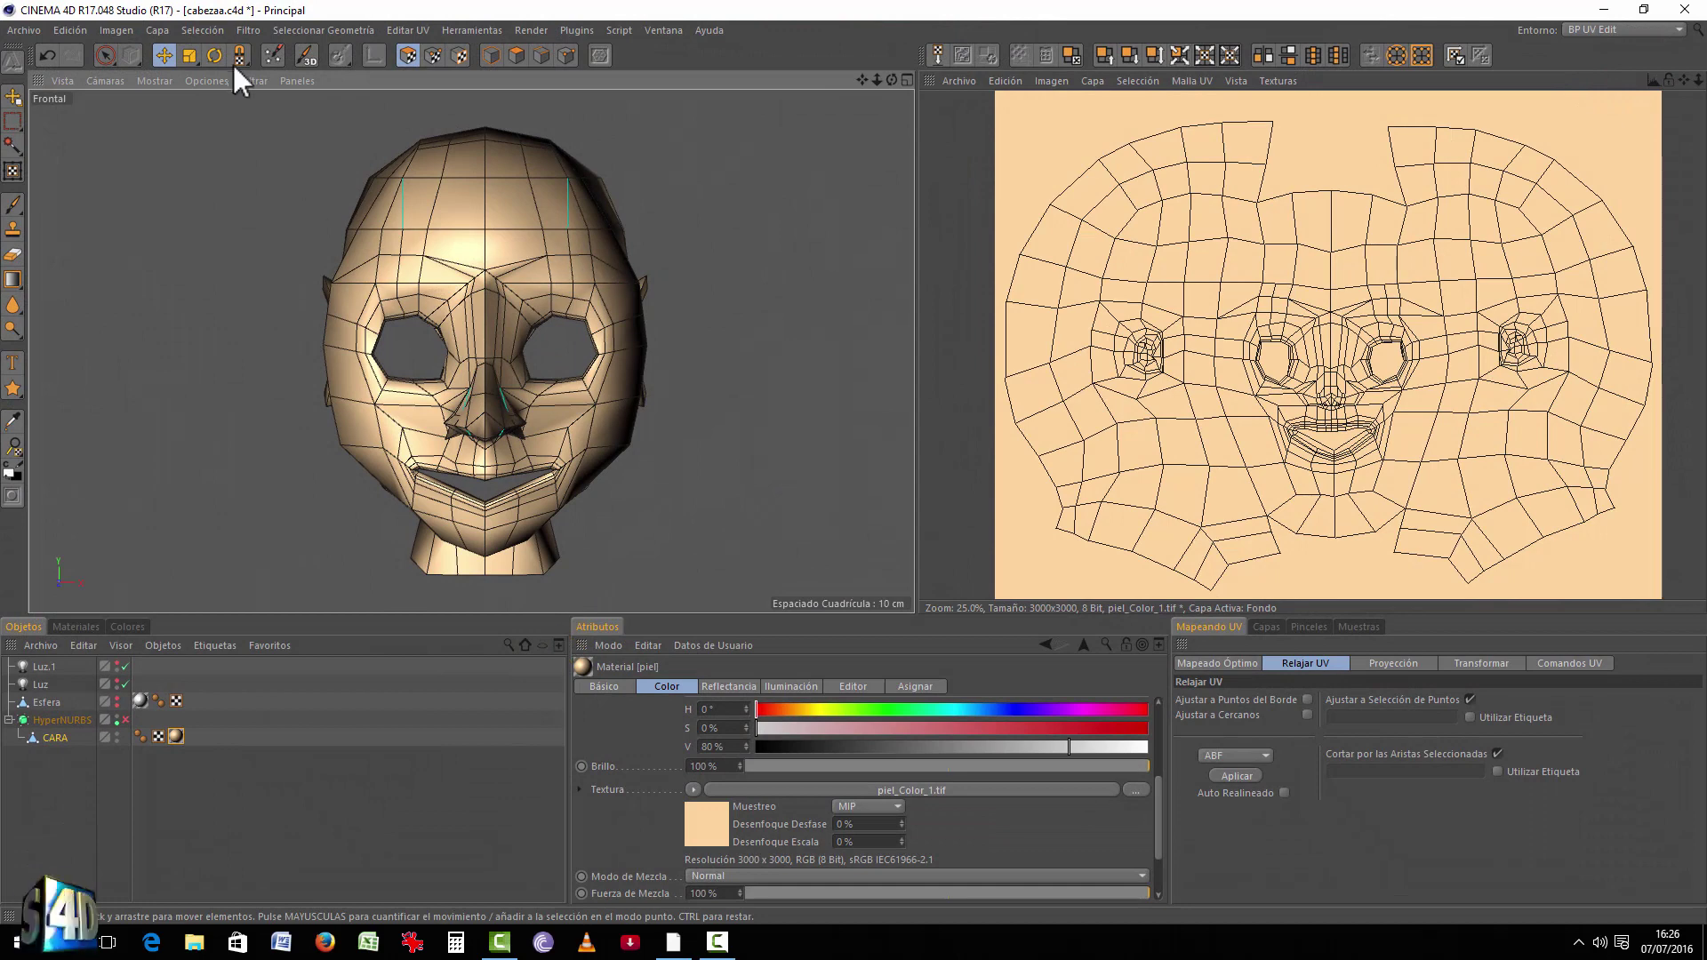
# Step: Switch the workspace layout to Standard
pyautogui.click(1602, 29)
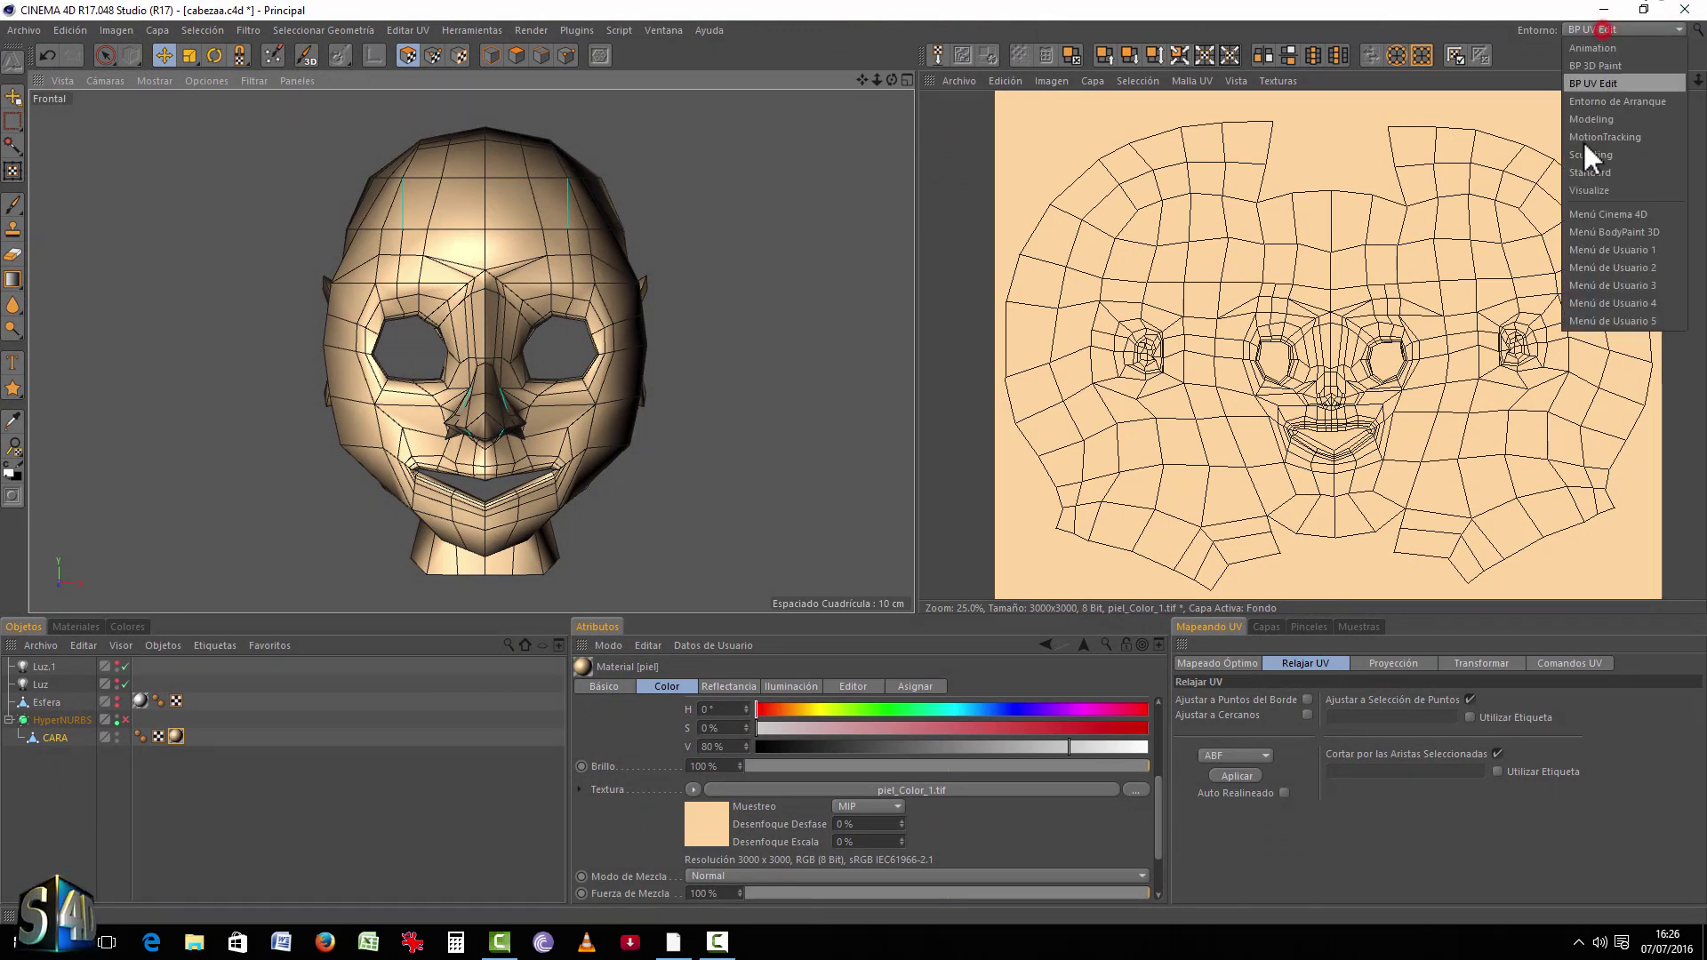
pyautogui.click(1592, 171)
pyautogui.click(1218, 284)
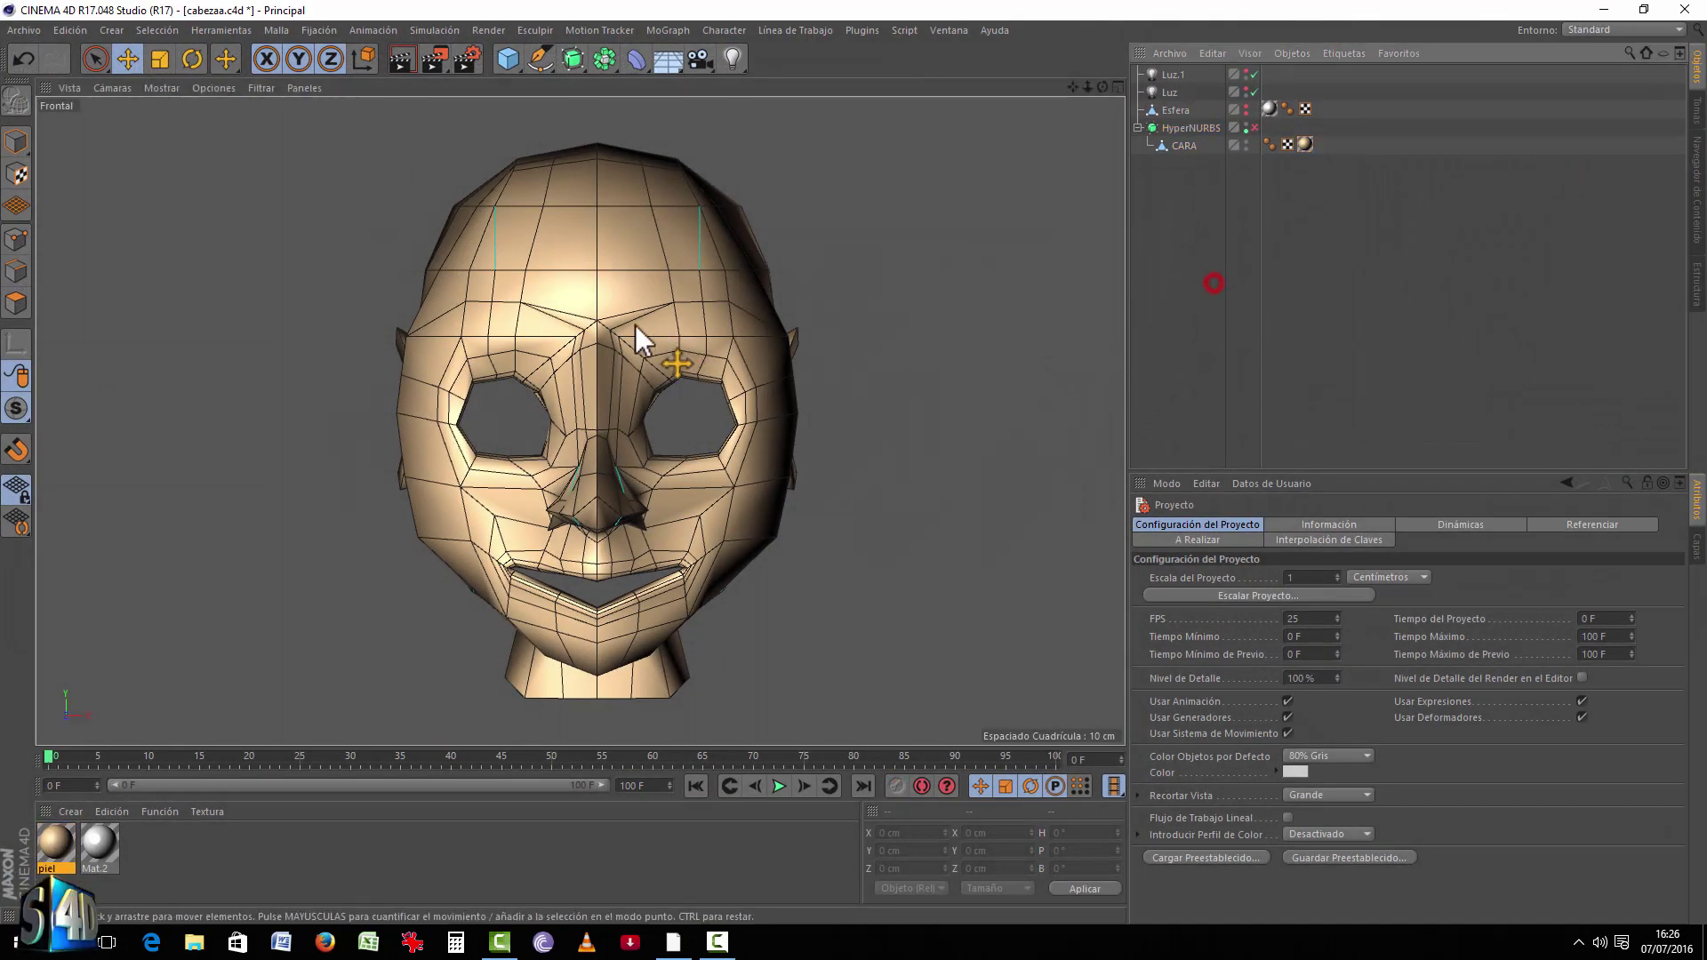
pyautogui.doubleClick(58, 854)
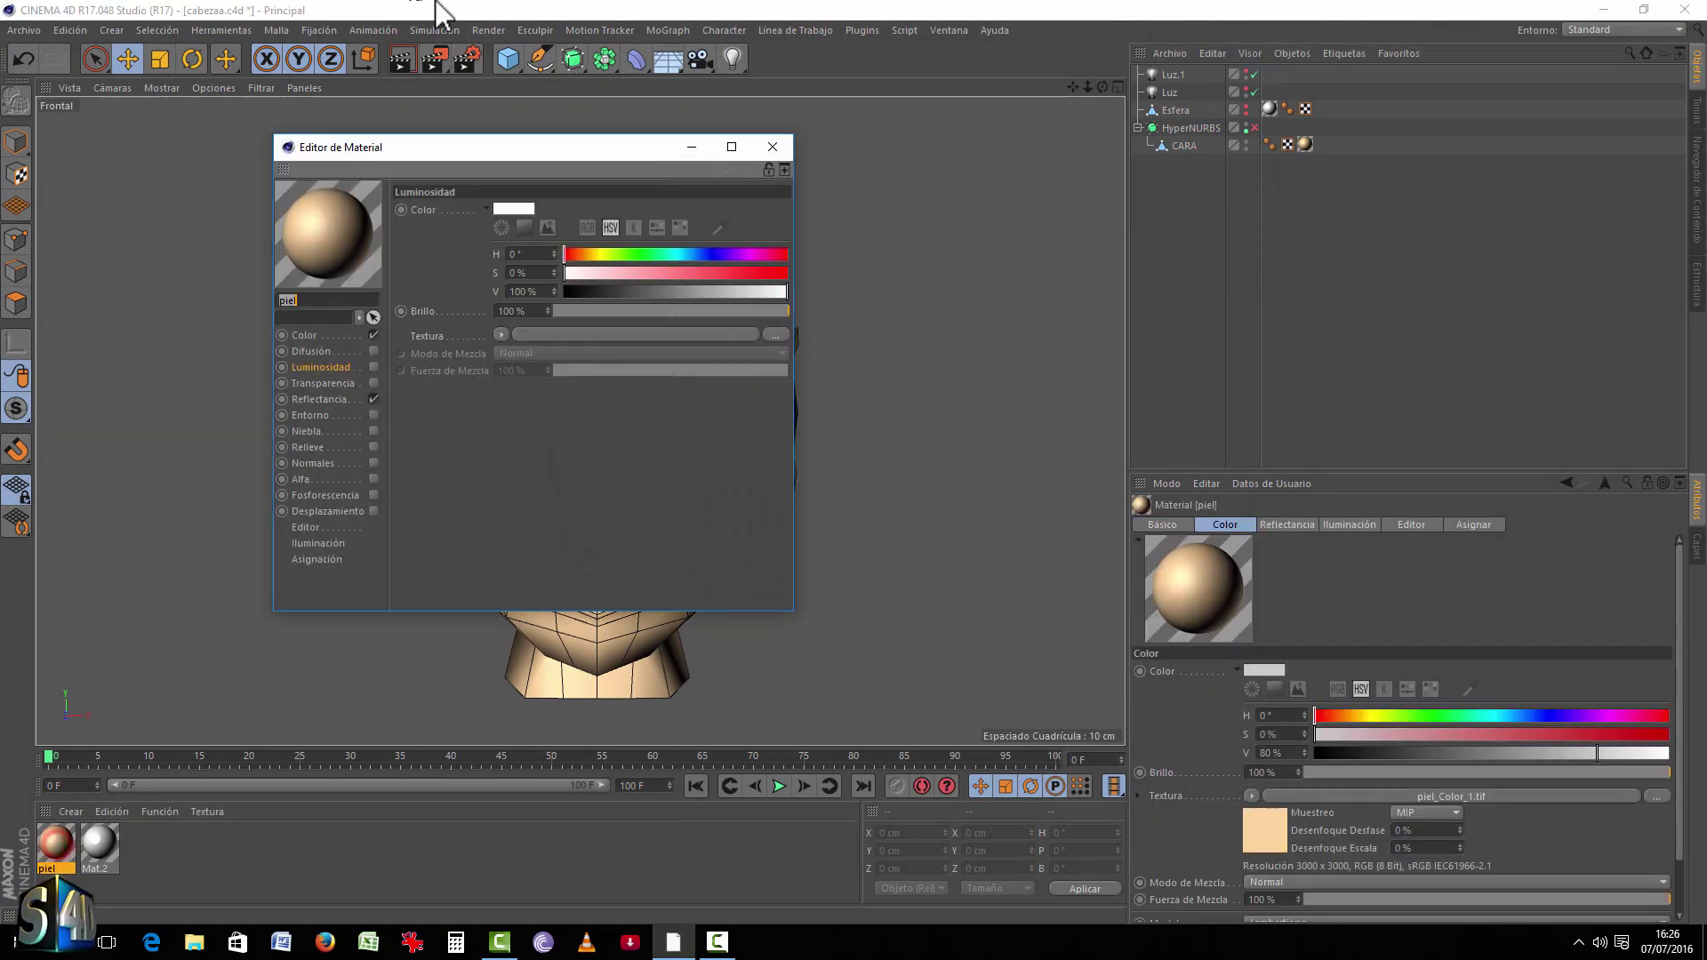
pyautogui.click(470, 59)
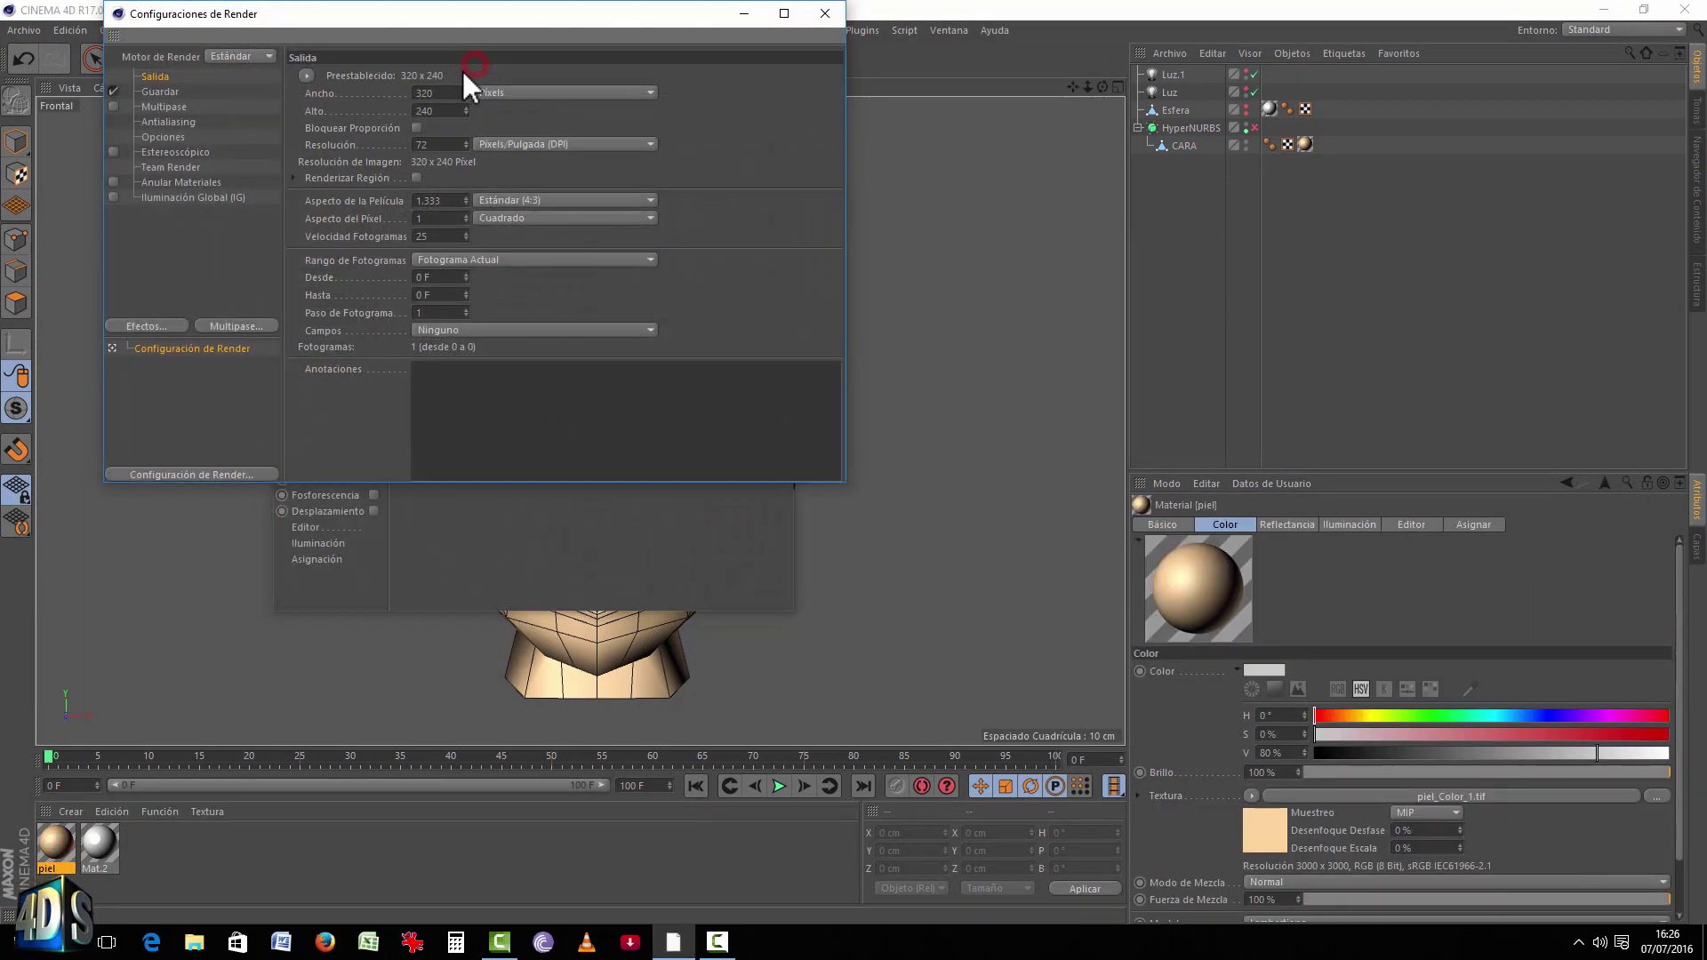
pyautogui.click(827, 11)
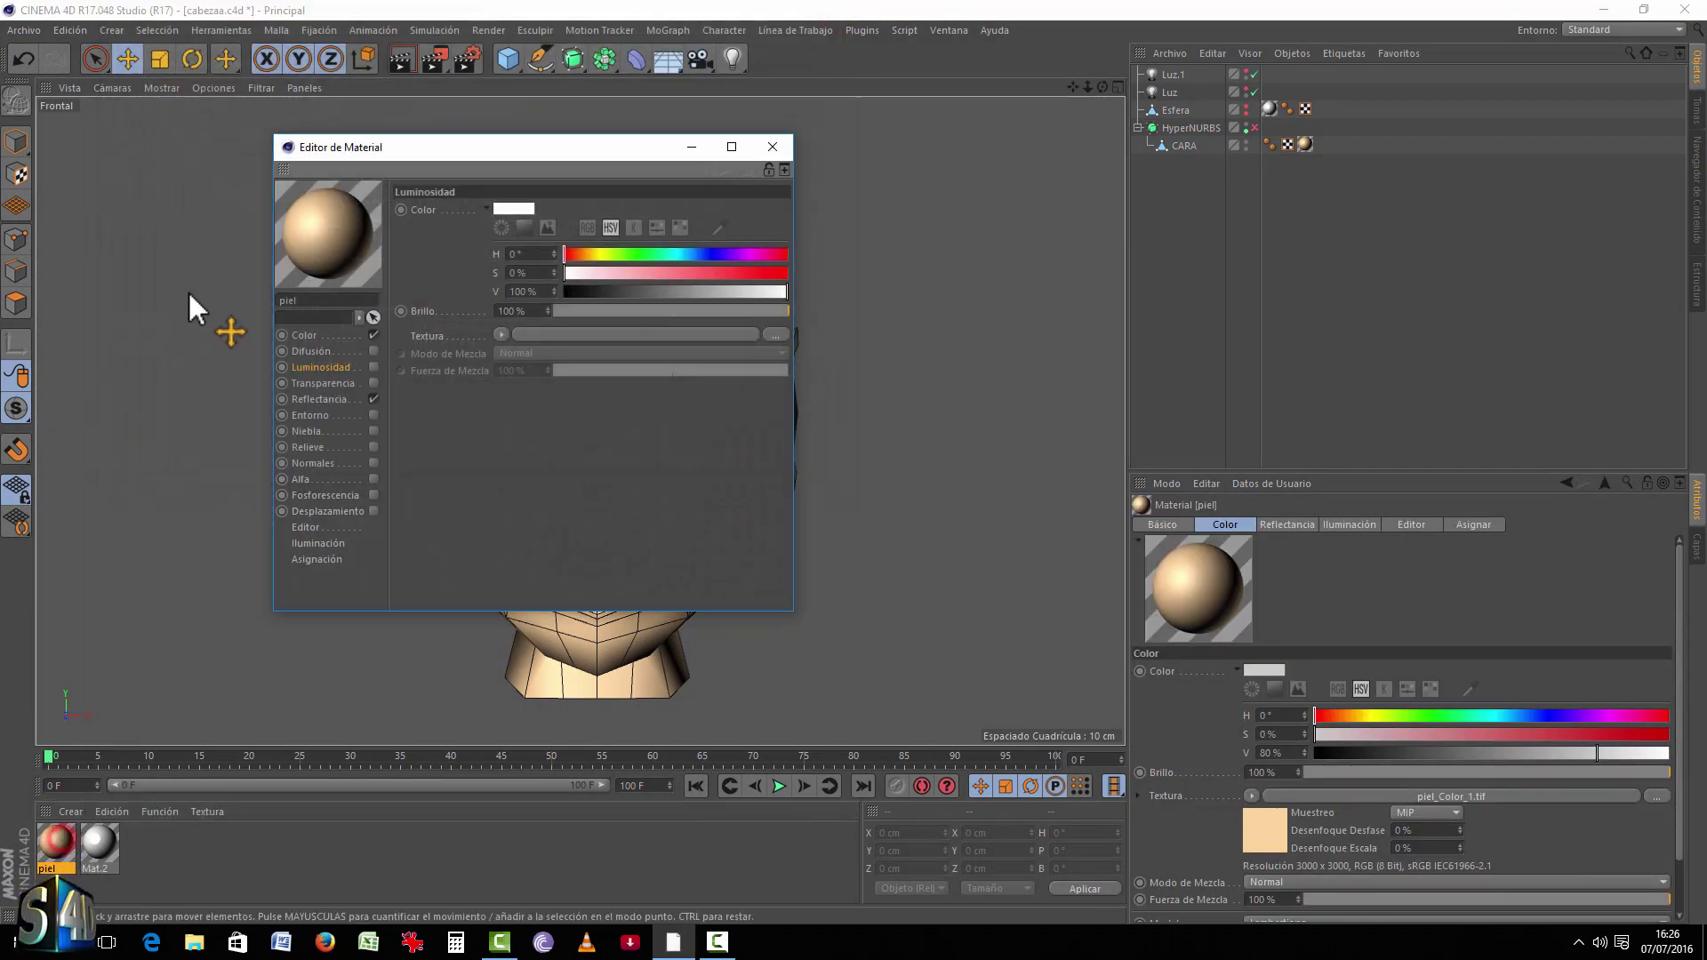
pyautogui.click(772, 147)
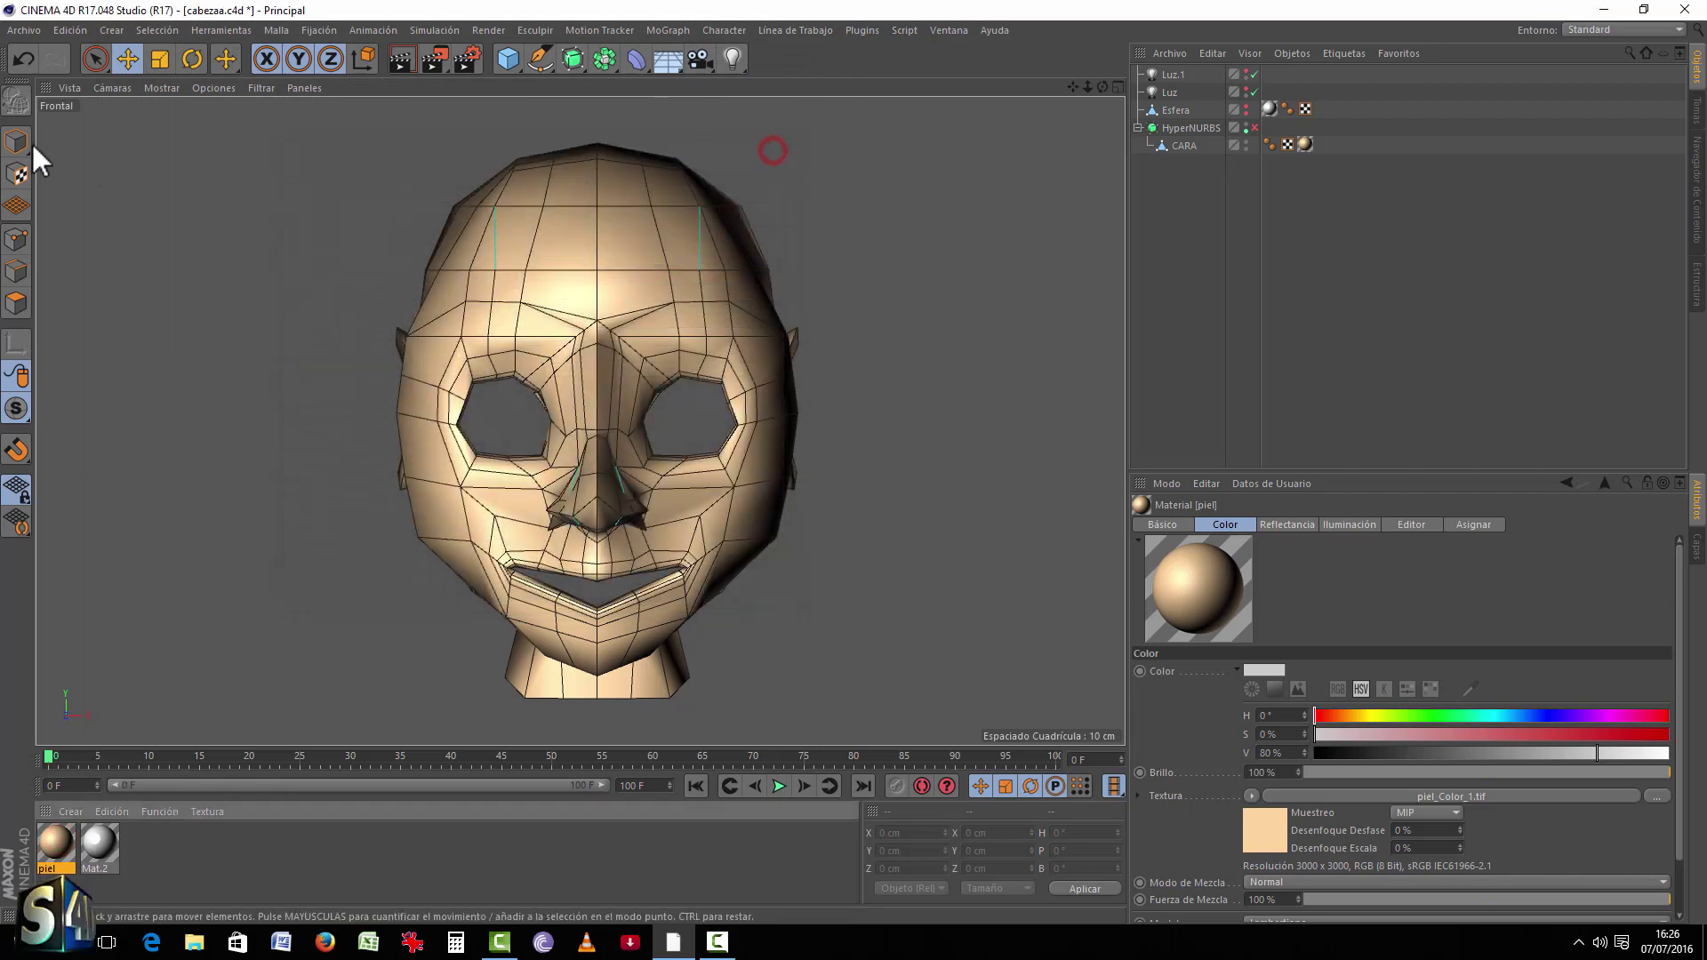
# Step: Switch to model mode, enable the HyperNURBS smoothing on the head, and render the active view
pyautogui.click(17, 139)
pyautogui.moveTo(499, 299)
pyautogui.keyDown('alt'); pyautogui.mouseDown()
pyautogui.moveTo(556, 295)
pyautogui.moveTo(491, 292)
pyautogui.moveTo(516, 292)
pyautogui.mouseUp(); pyautogui.keyUp('alt')
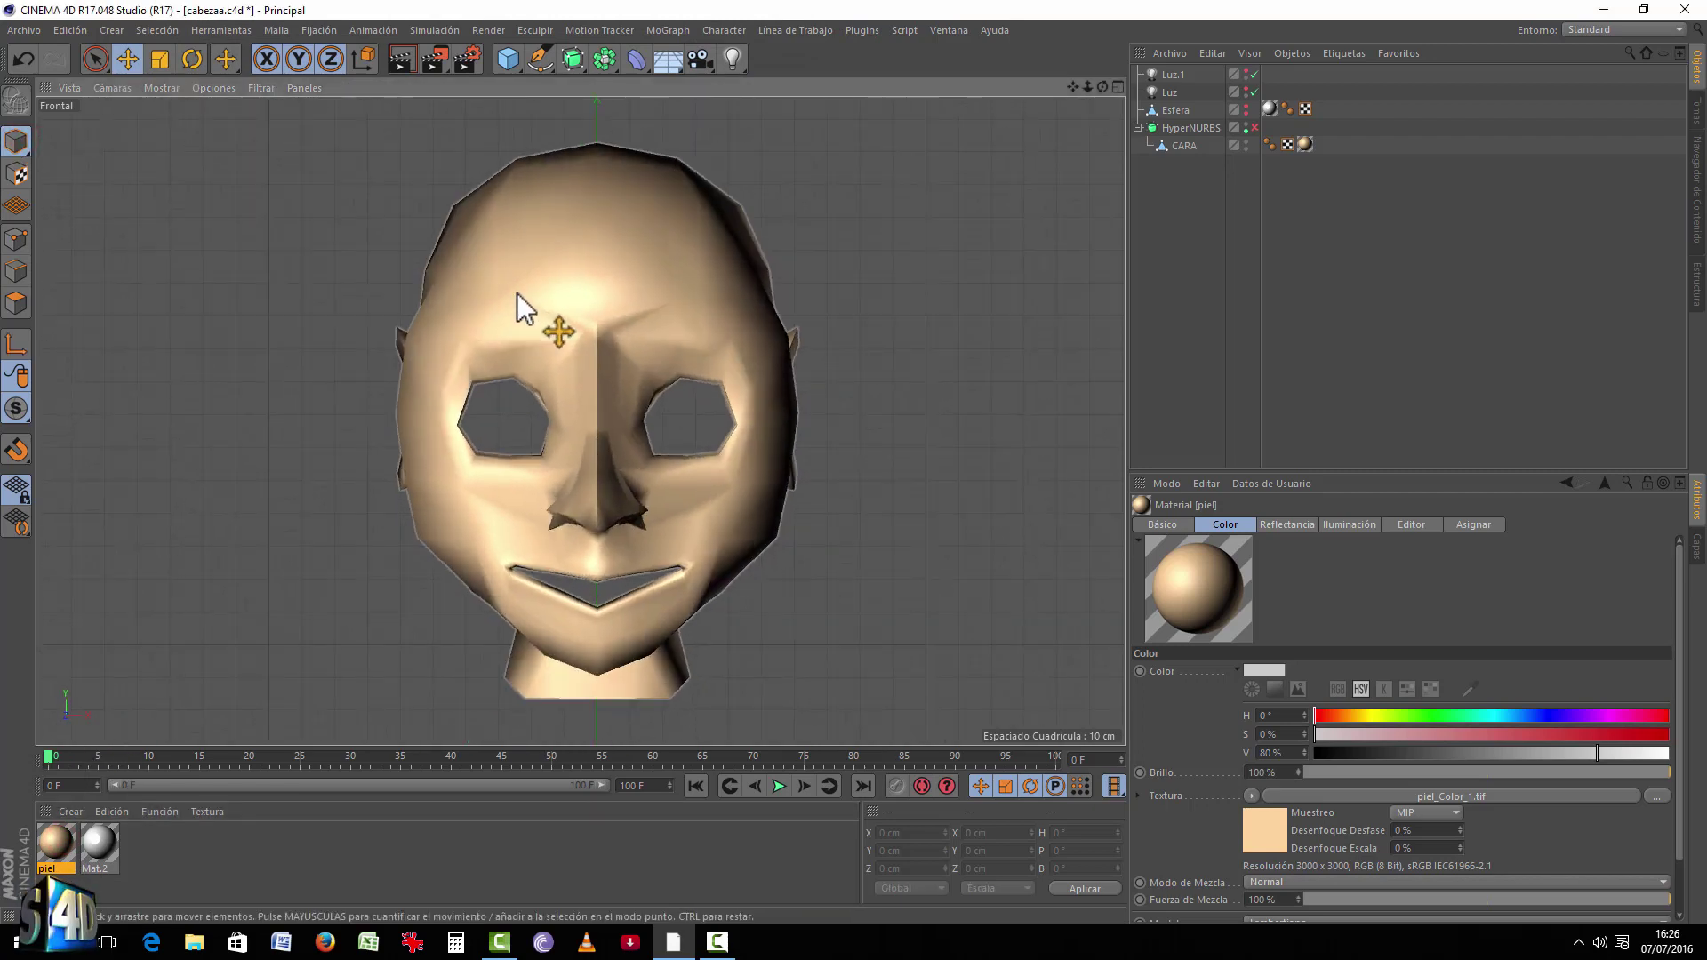
pyautogui.click(409, 62)
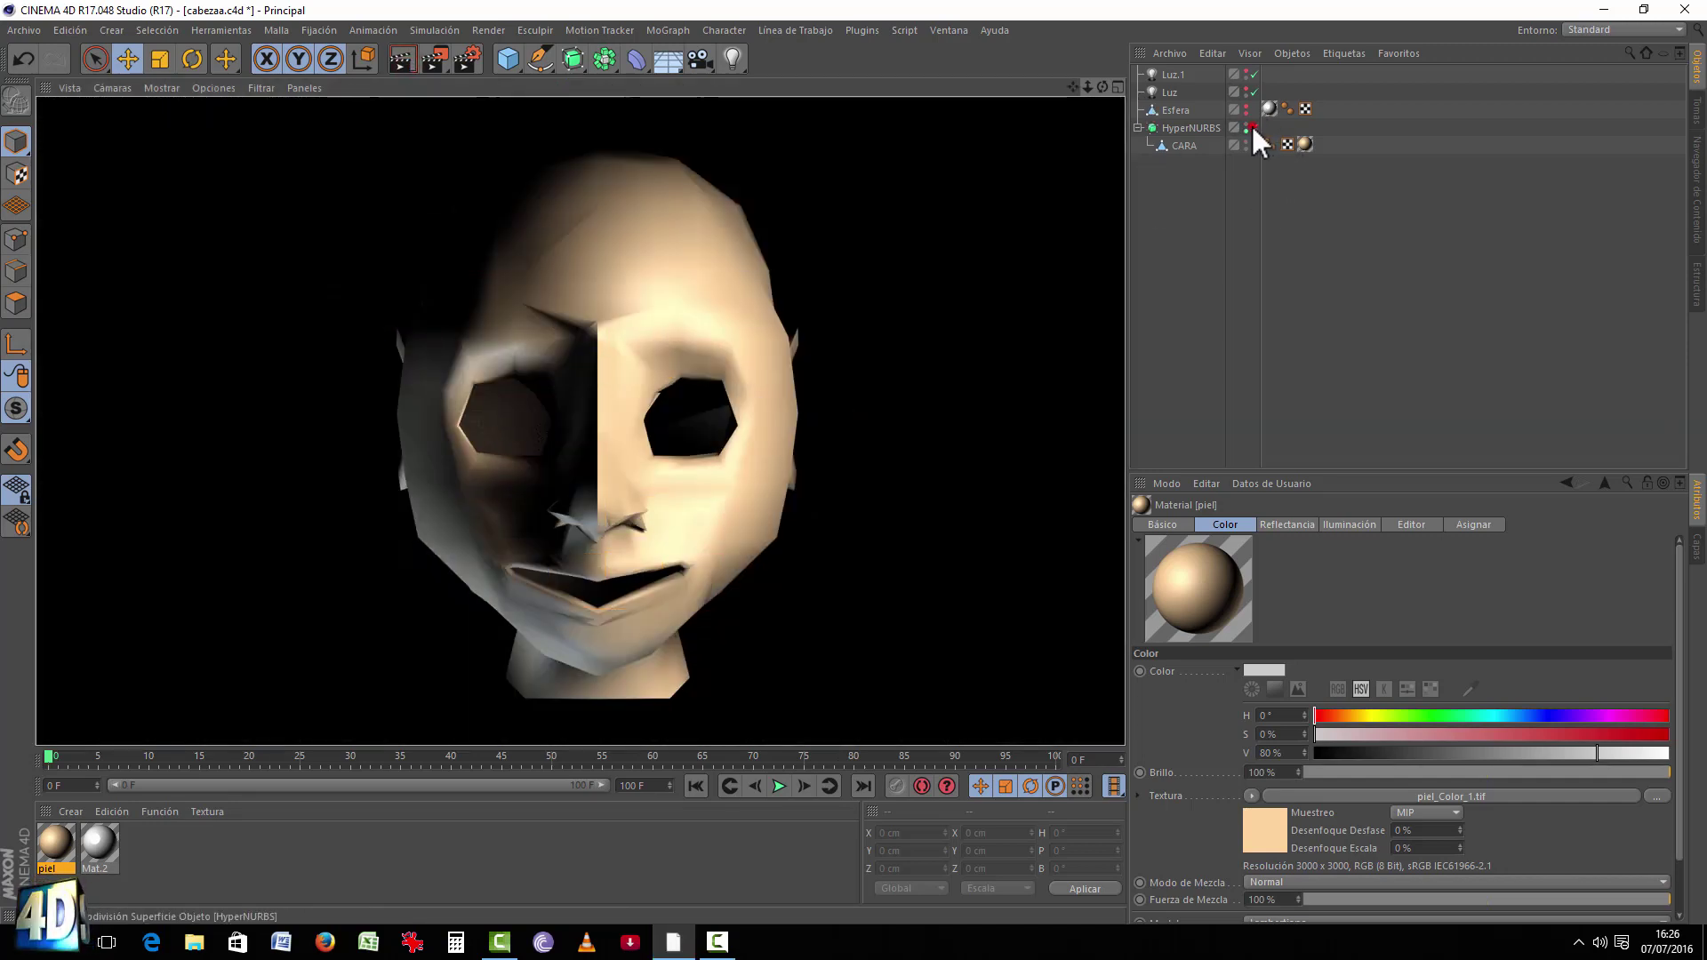
pyautogui.click(1253, 126)
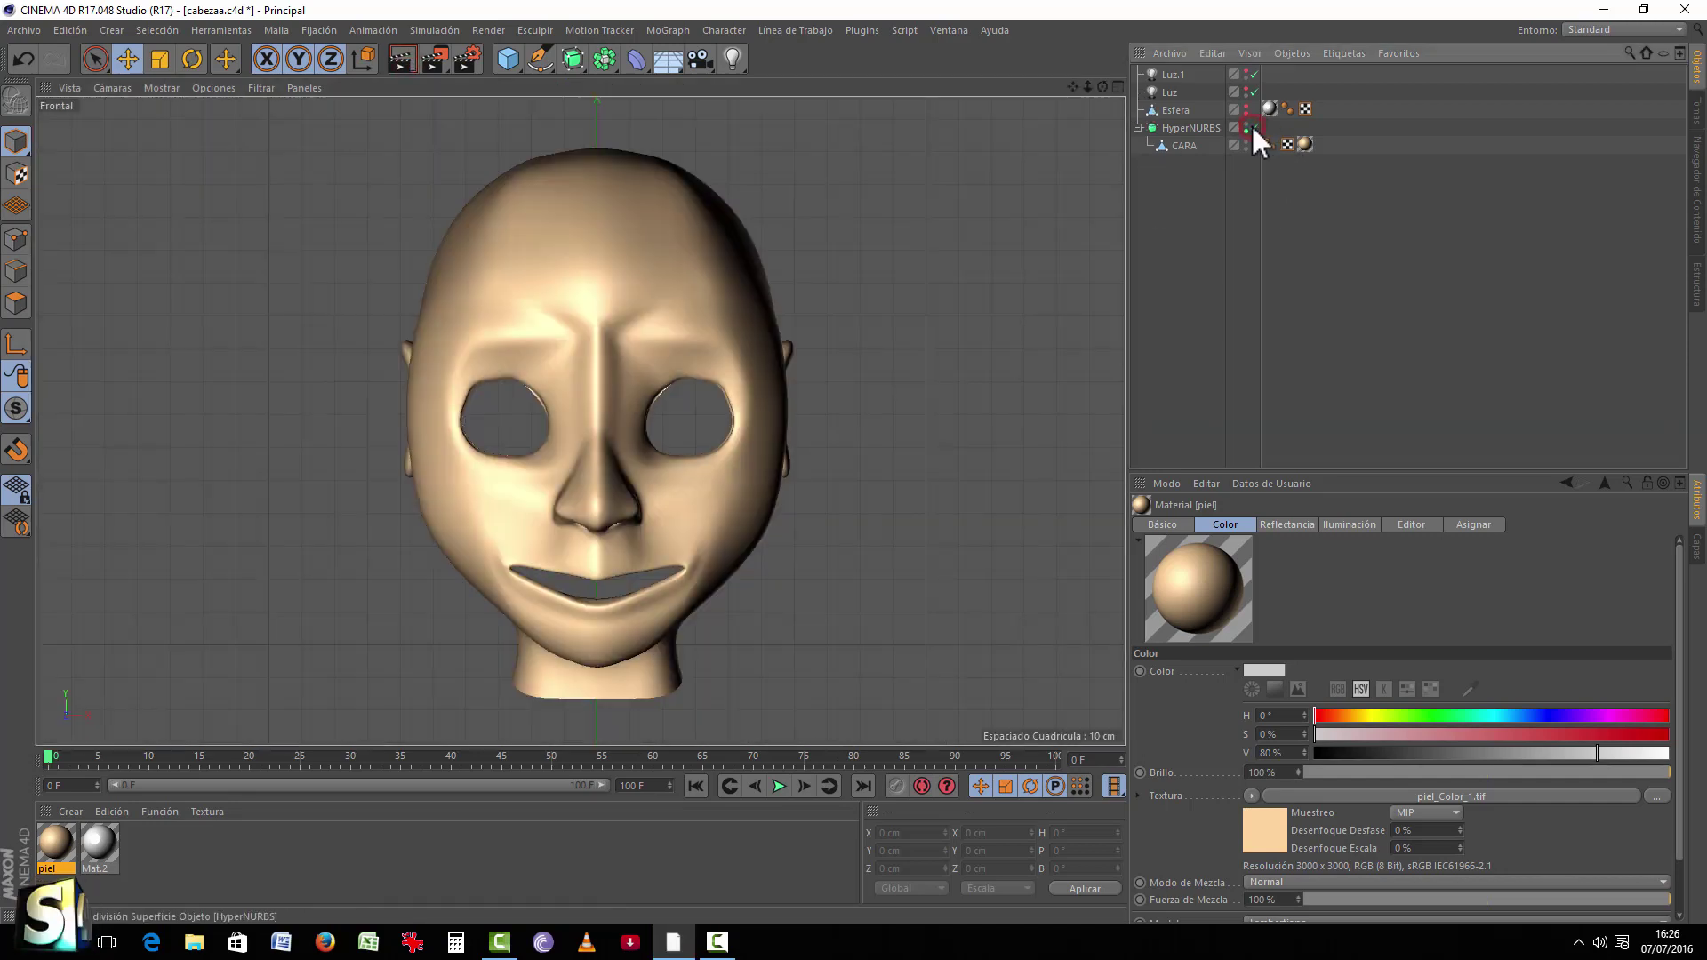
pyautogui.click(402, 57)
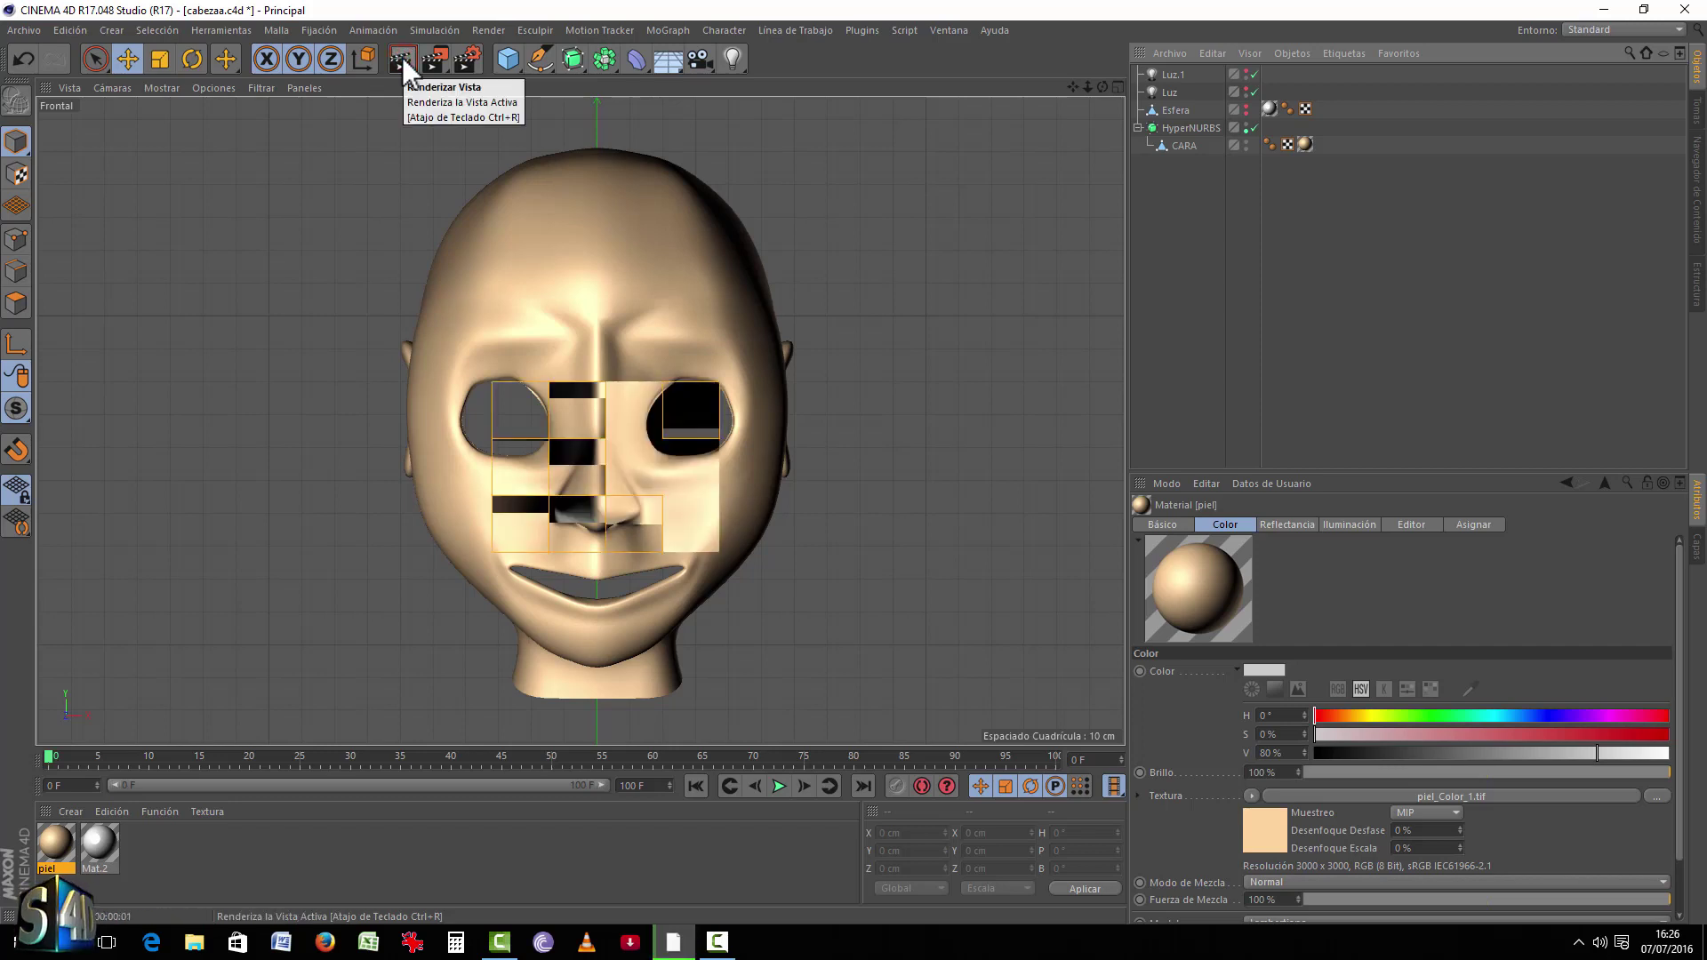
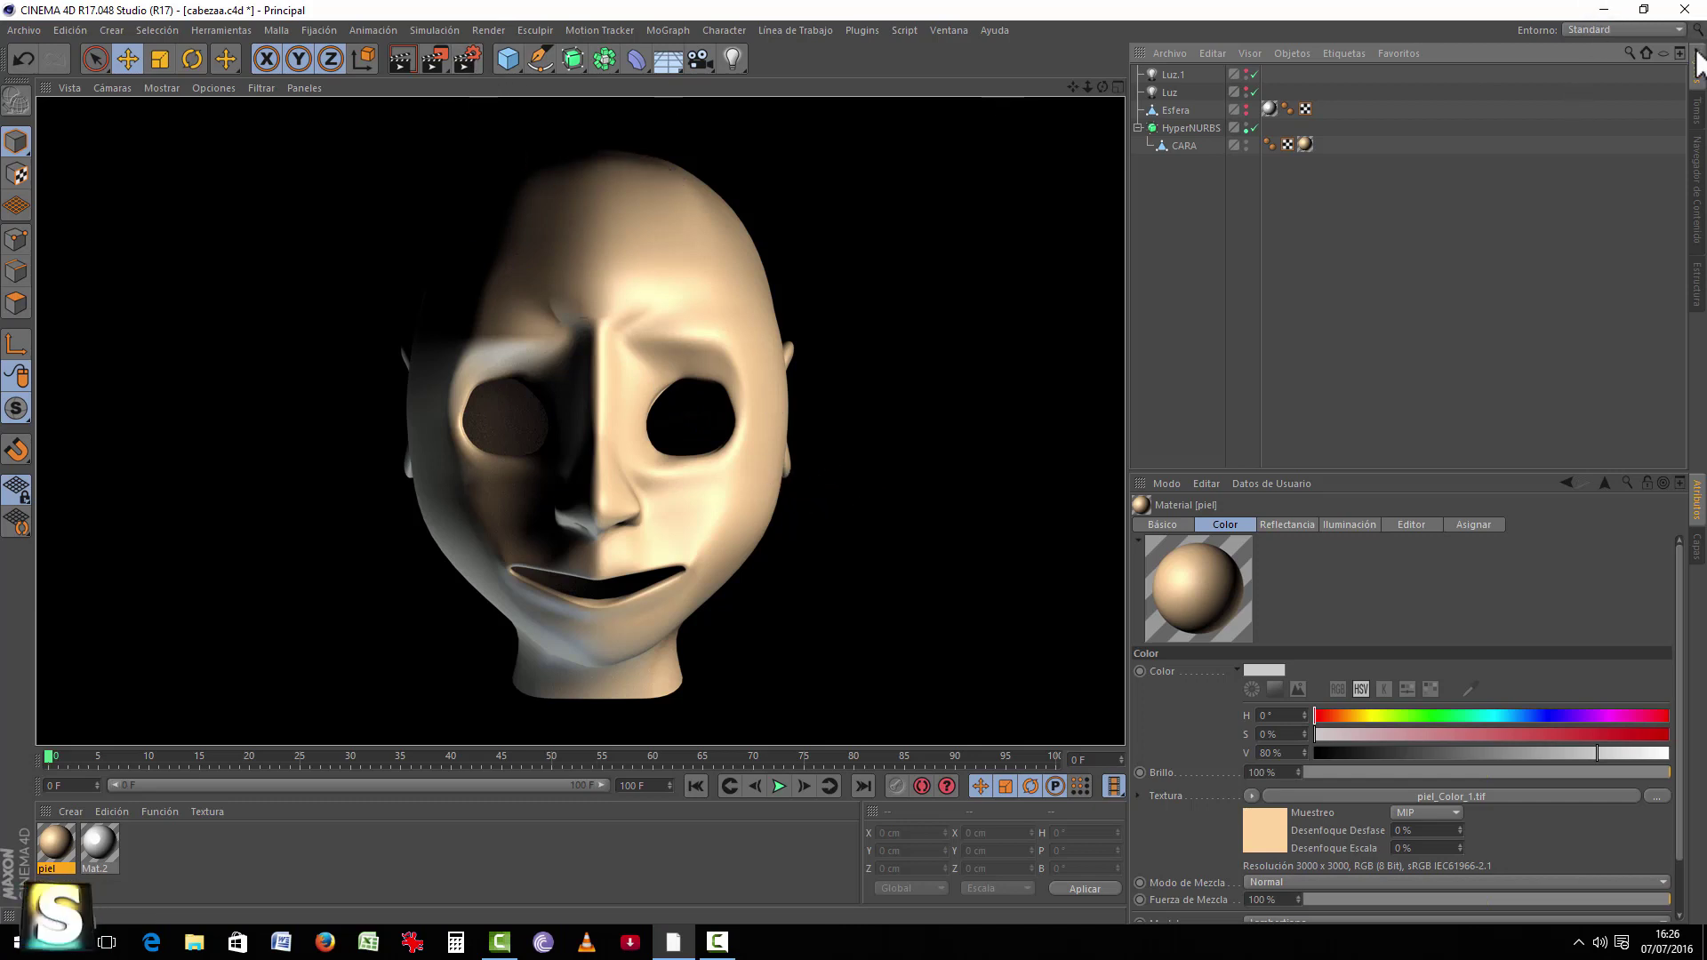
# Step: Switch the workspace layout to BP UV Edit, activate the Brush tool and enlarge the lower manager area
pyautogui.click(1636, 32)
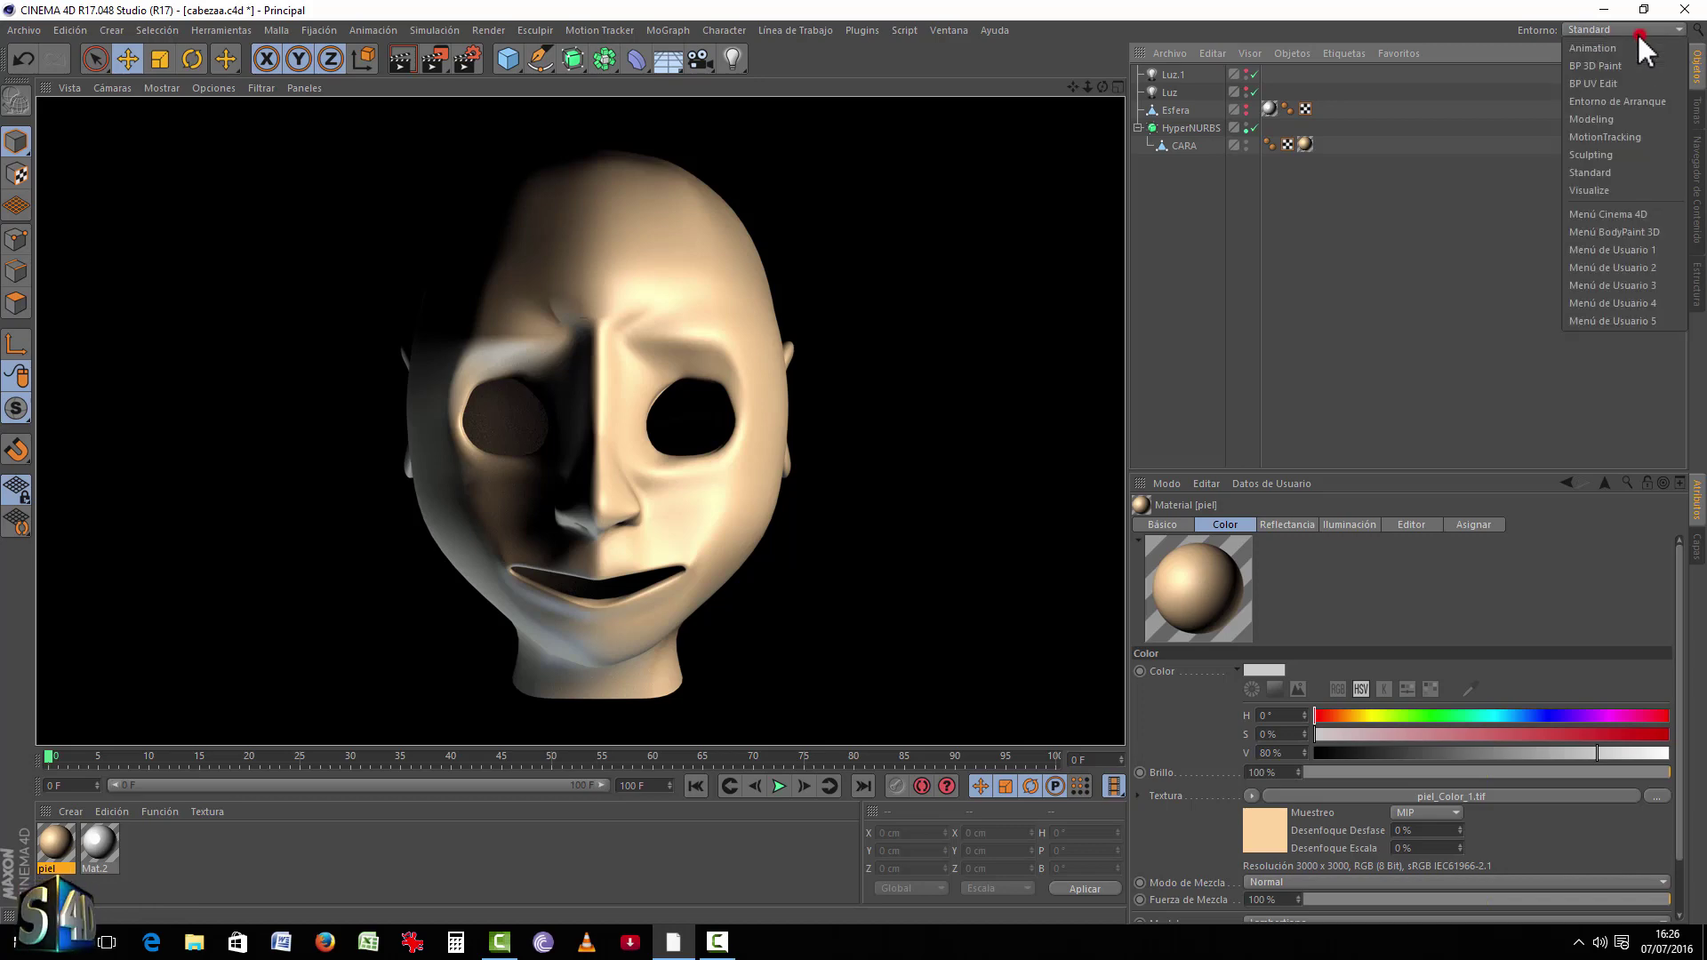
pyautogui.click(1613, 83)
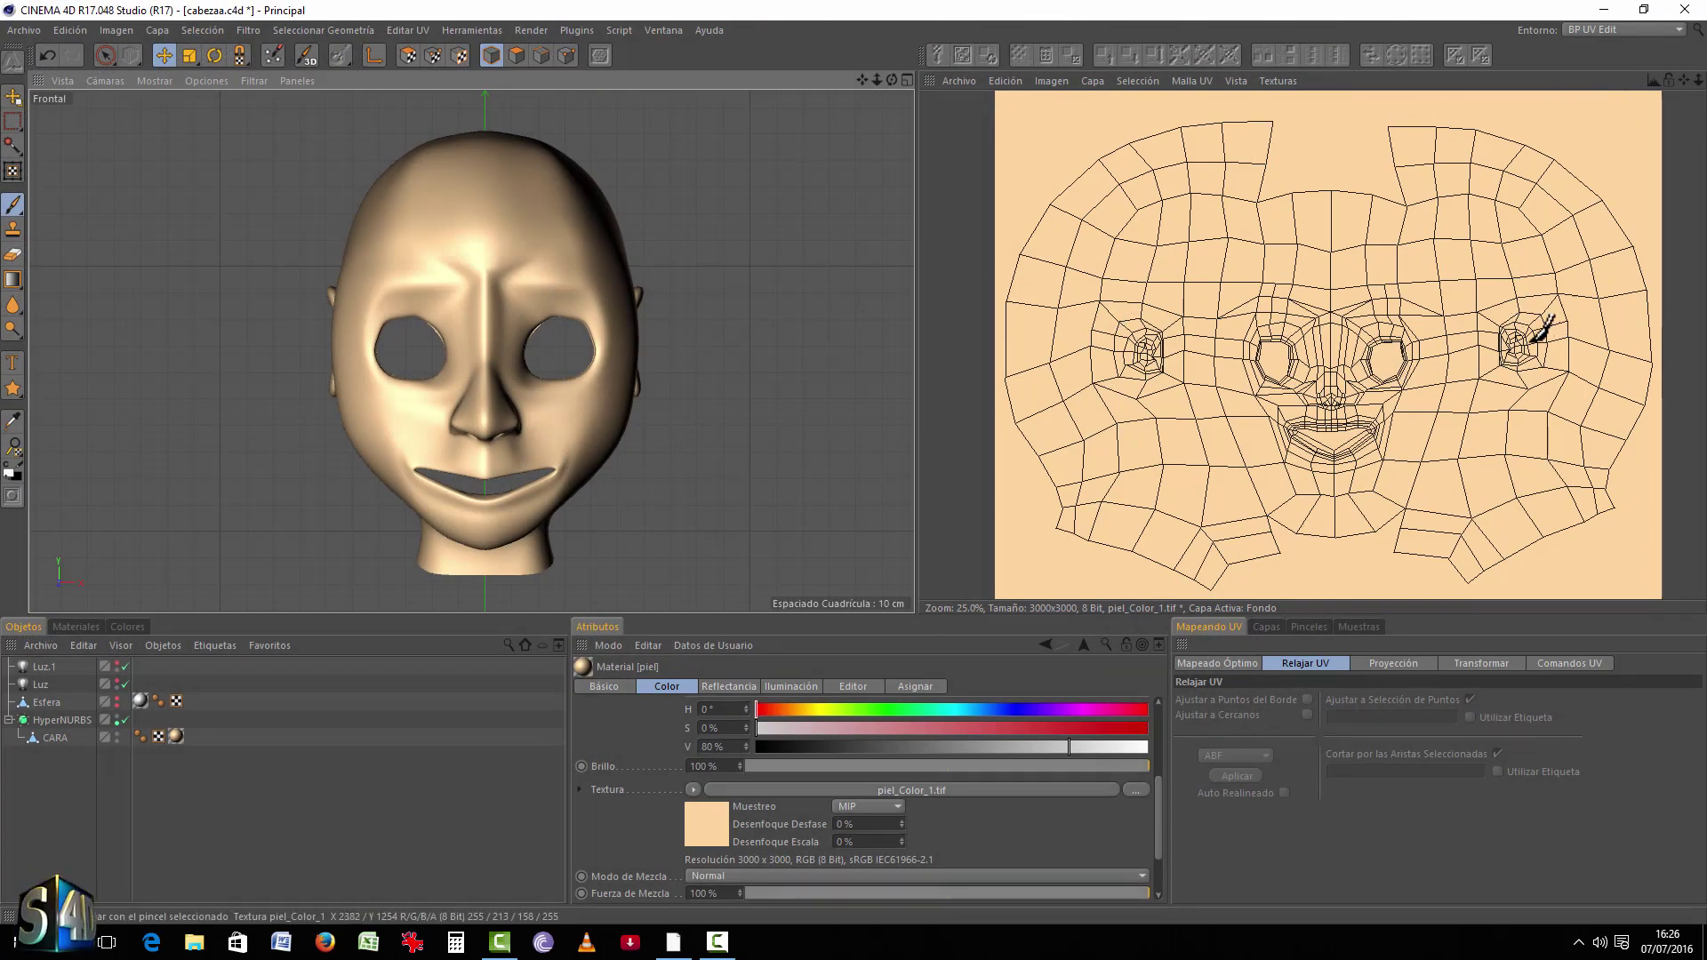
pyautogui.scroll(4, 1385, 361)
pyautogui.scroll(-4, 1316, 418)
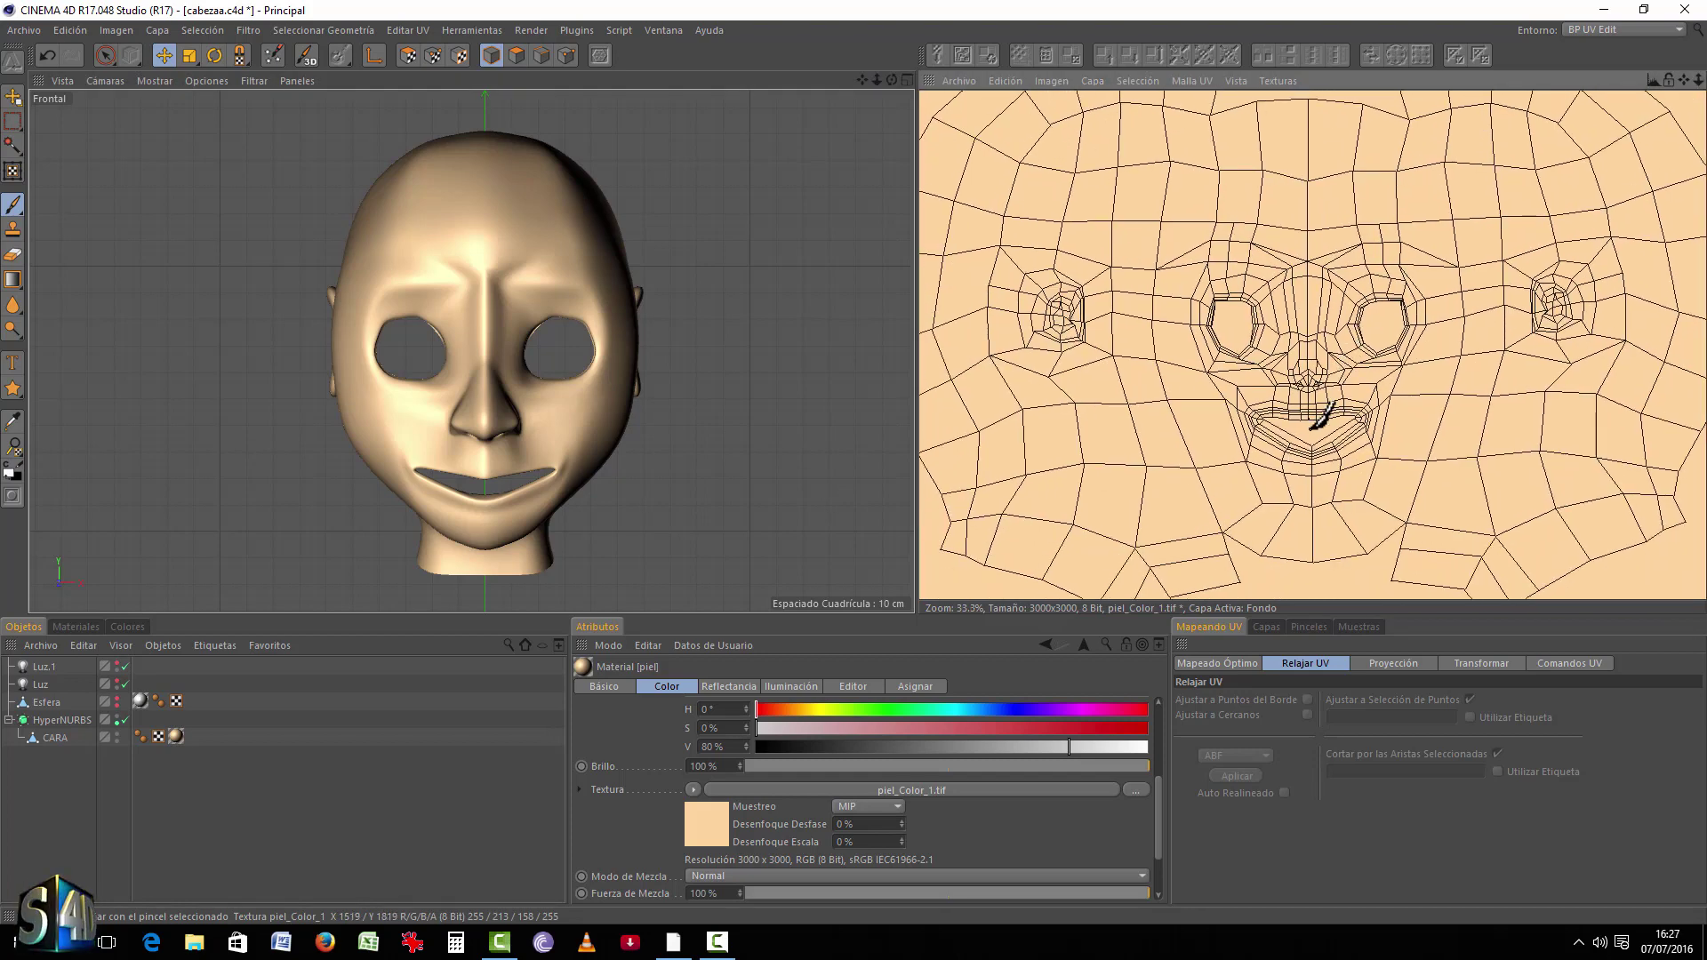
pyautogui.click(13, 203)
pyautogui.click(44, 227)
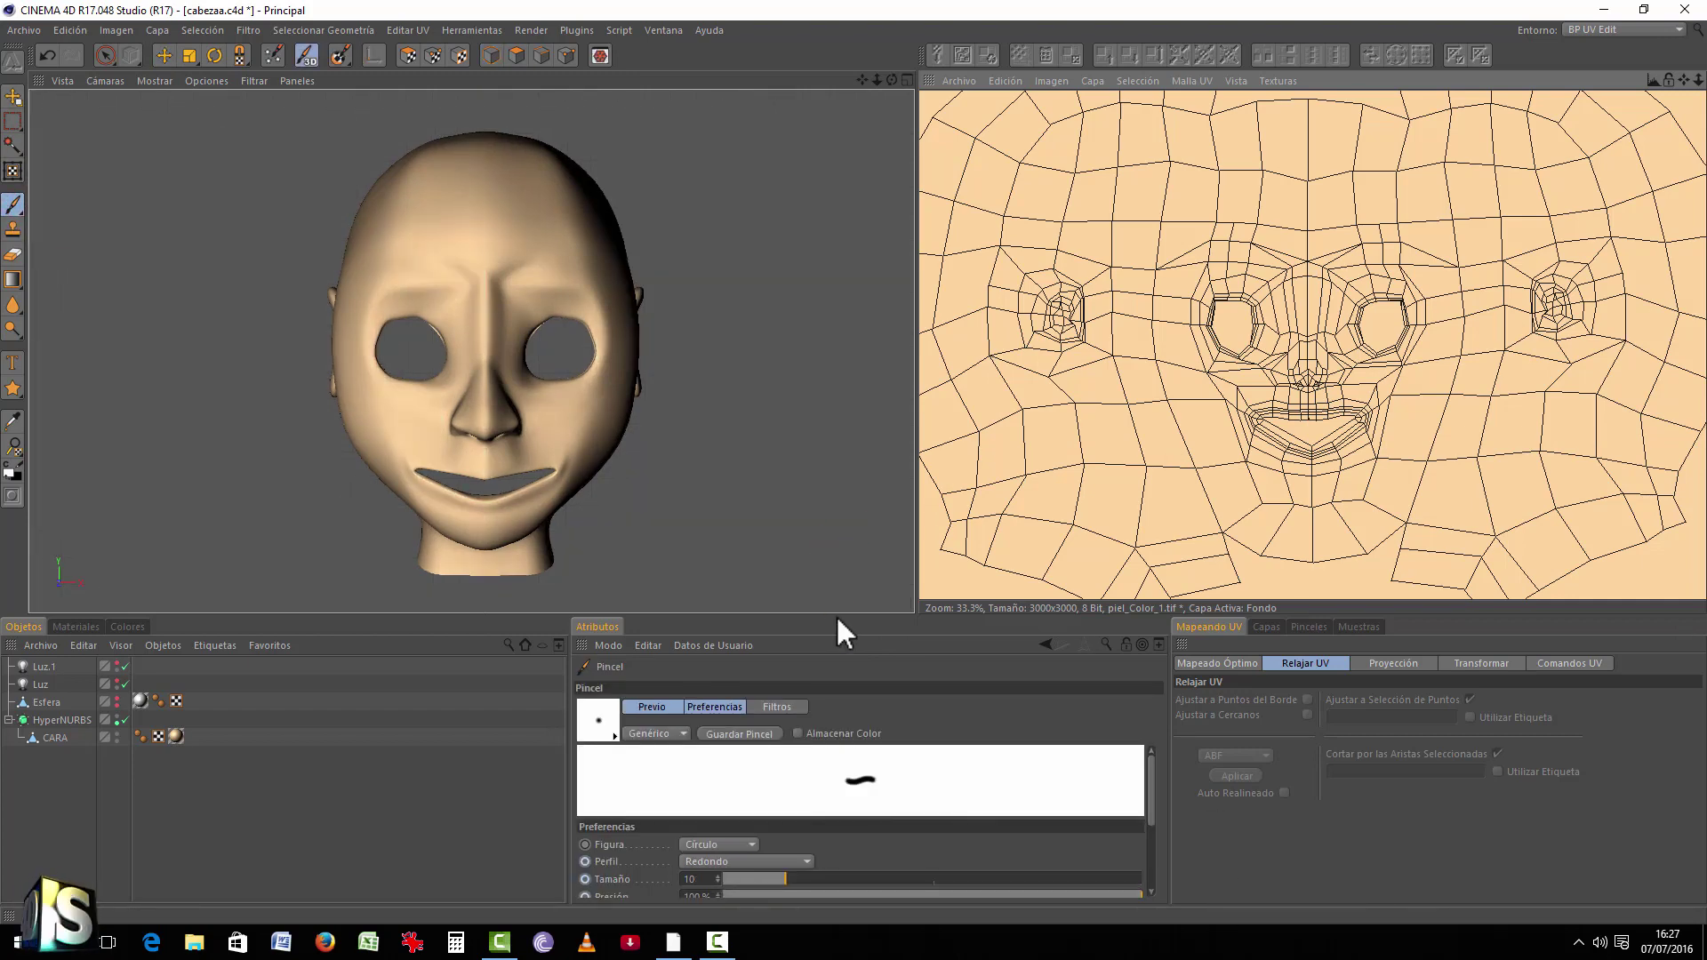
pyautogui.moveTo(836, 615); pyautogui.dragTo(840, 569)
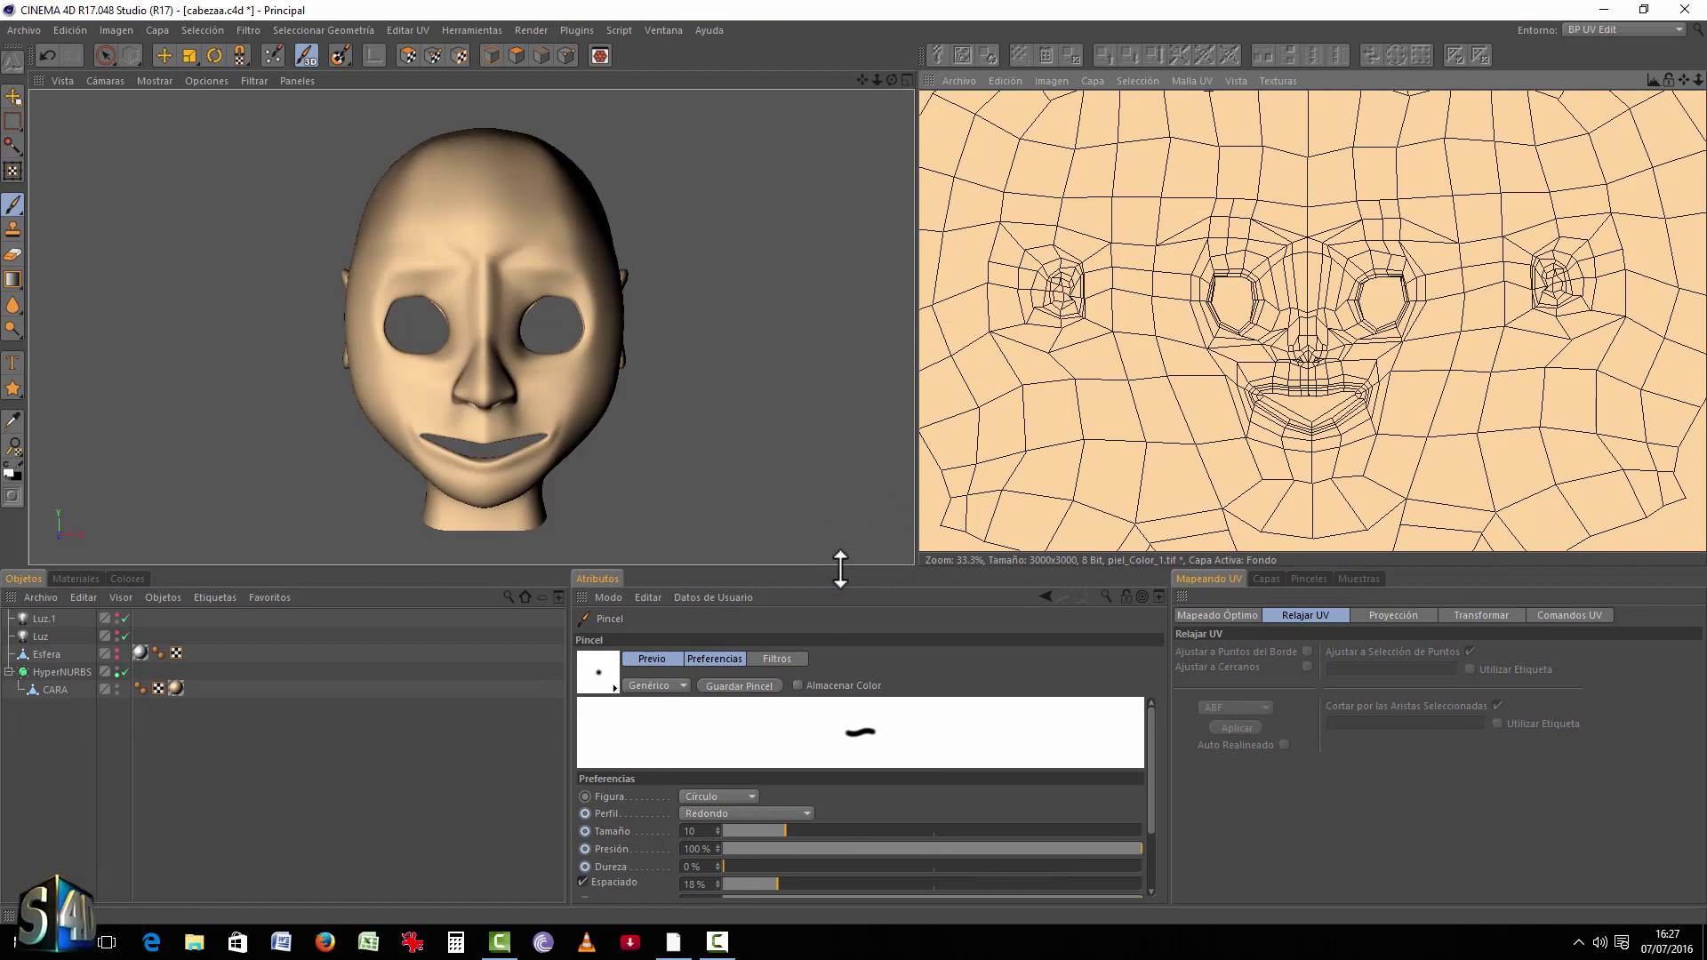
# Step: Try Sampled Brushes 190, 186 and 193 from painted-brushes.abr in the BROCHAS PHOTOSHOP brush collection
pyautogui.click(1311, 578)
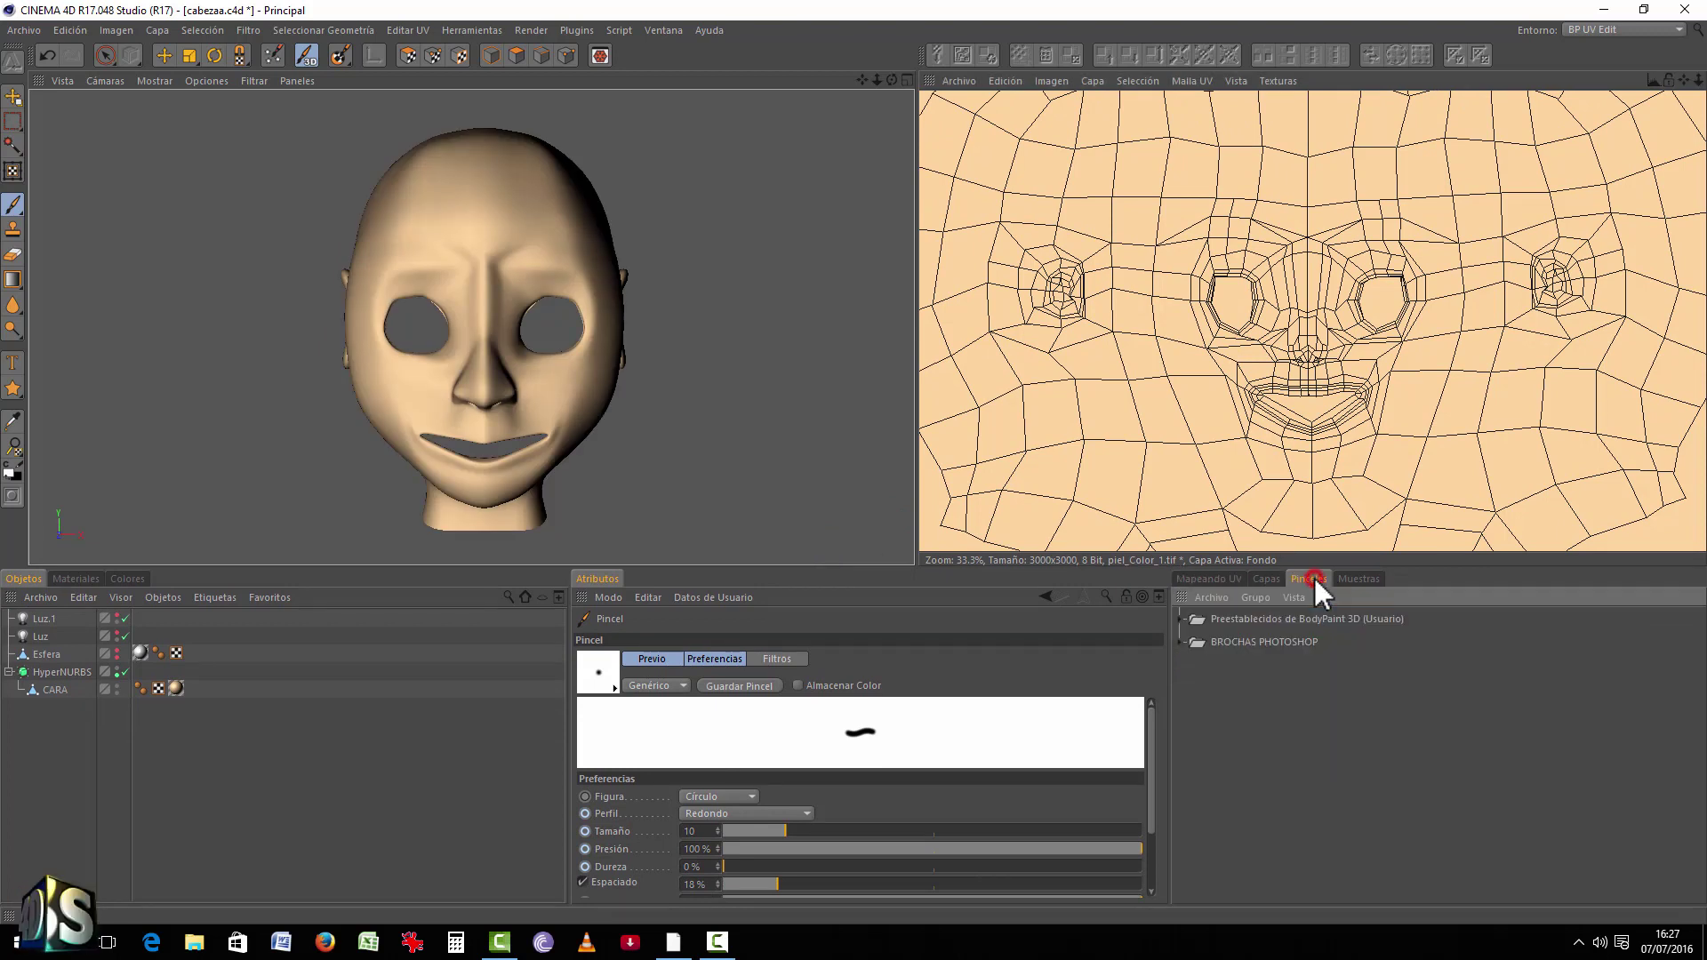
pyautogui.click(1183, 642)
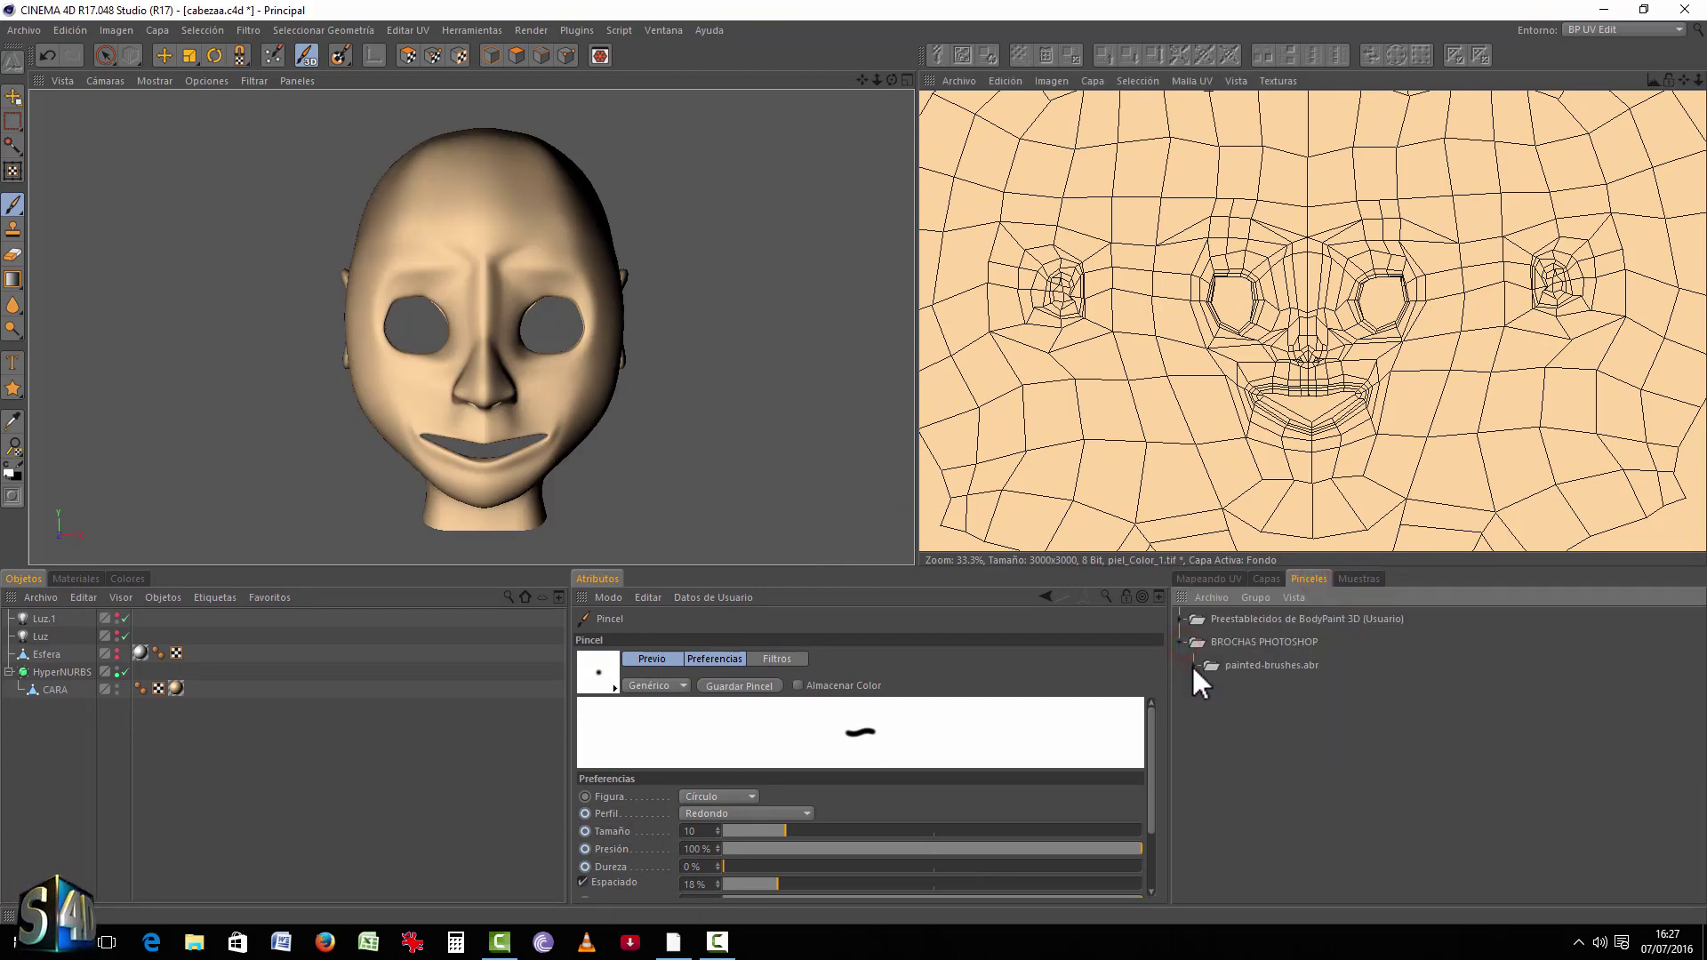
pyautogui.click(1193, 666)
pyautogui.click(1290, 849)
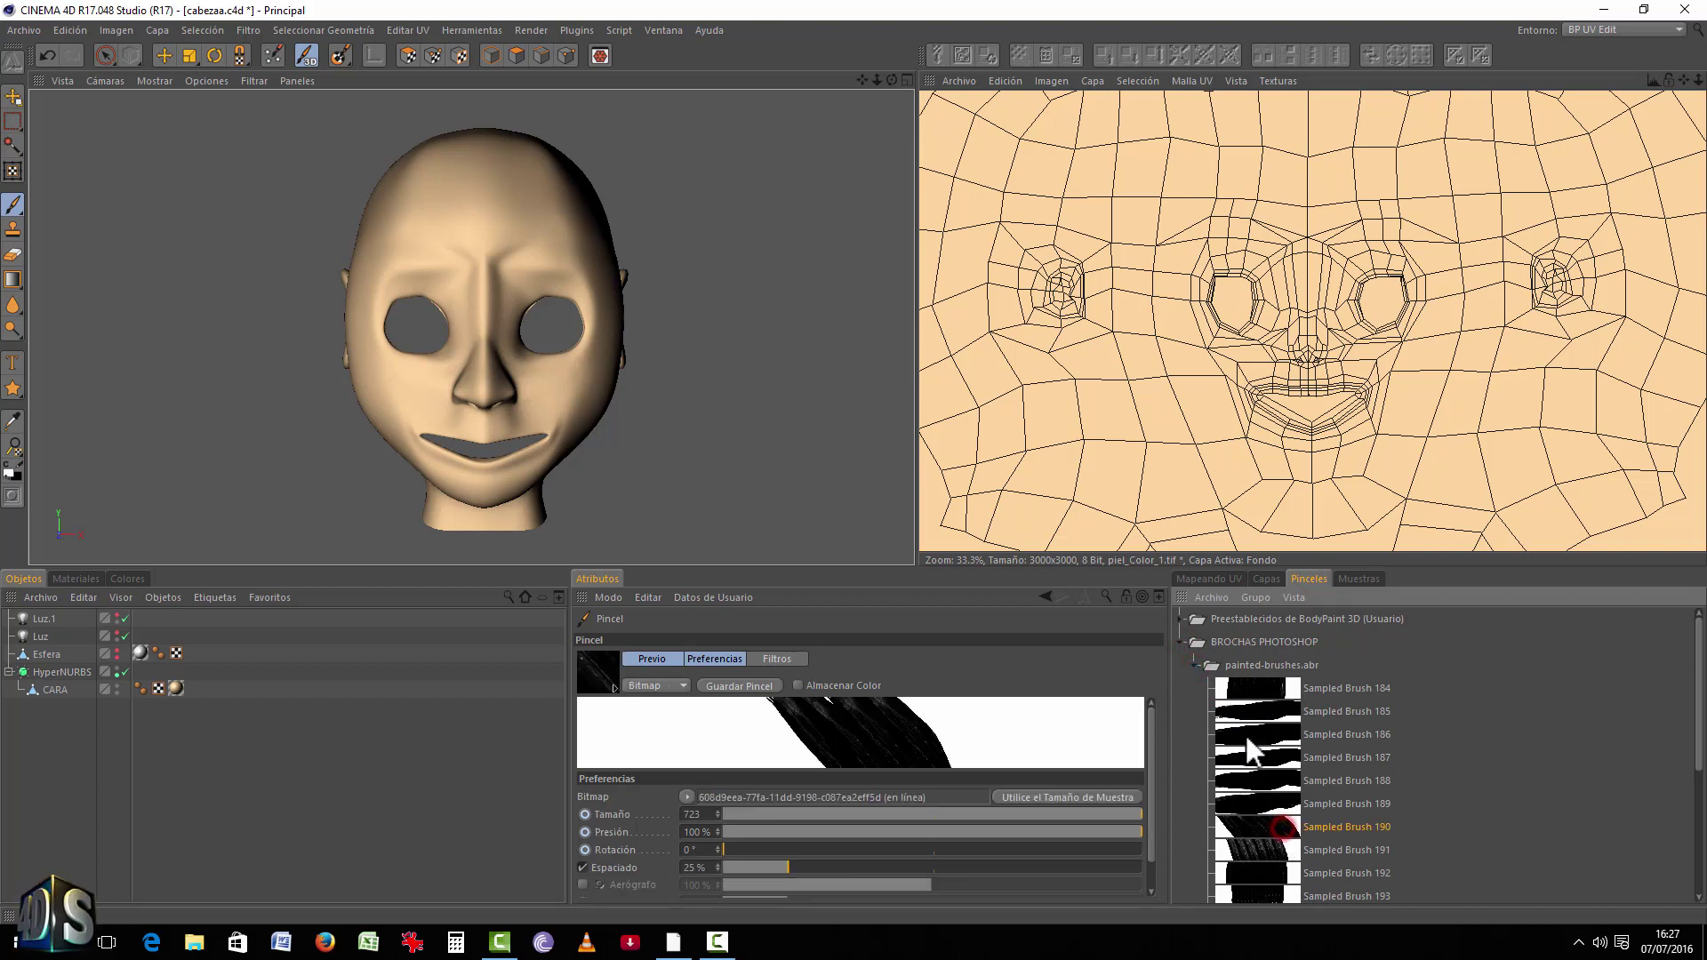
pyautogui.click(1264, 692)
pyautogui.click(1266, 734)
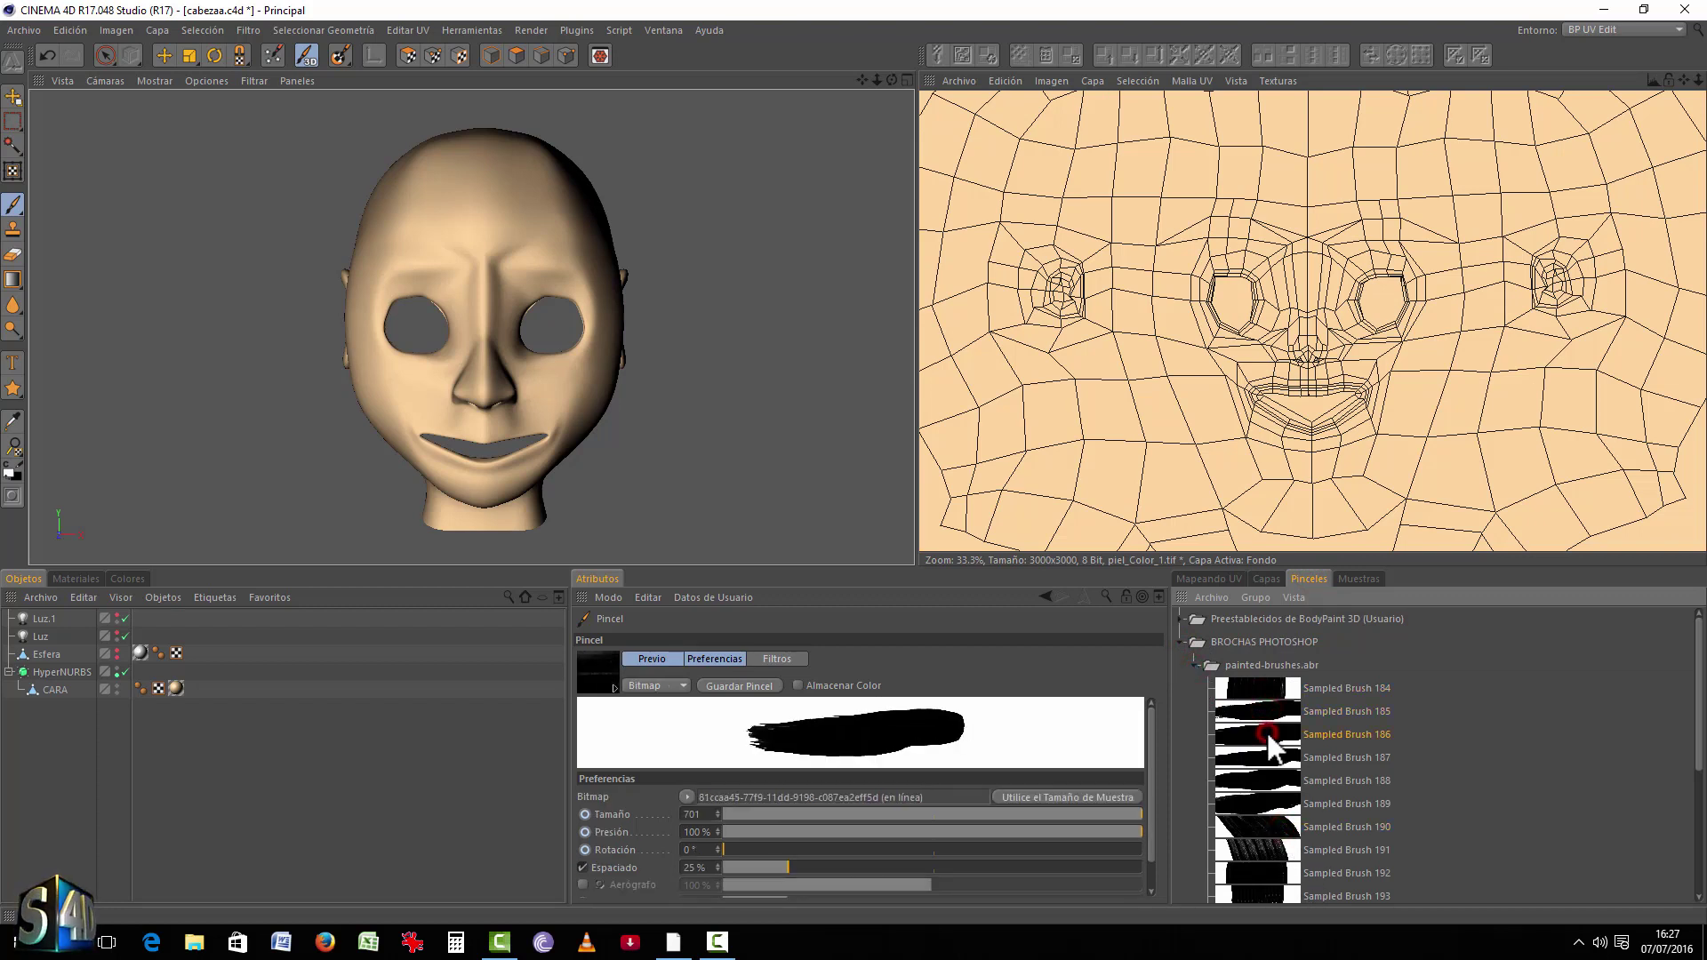
pyautogui.click(1267, 896)
pyautogui.click(1478, 656)
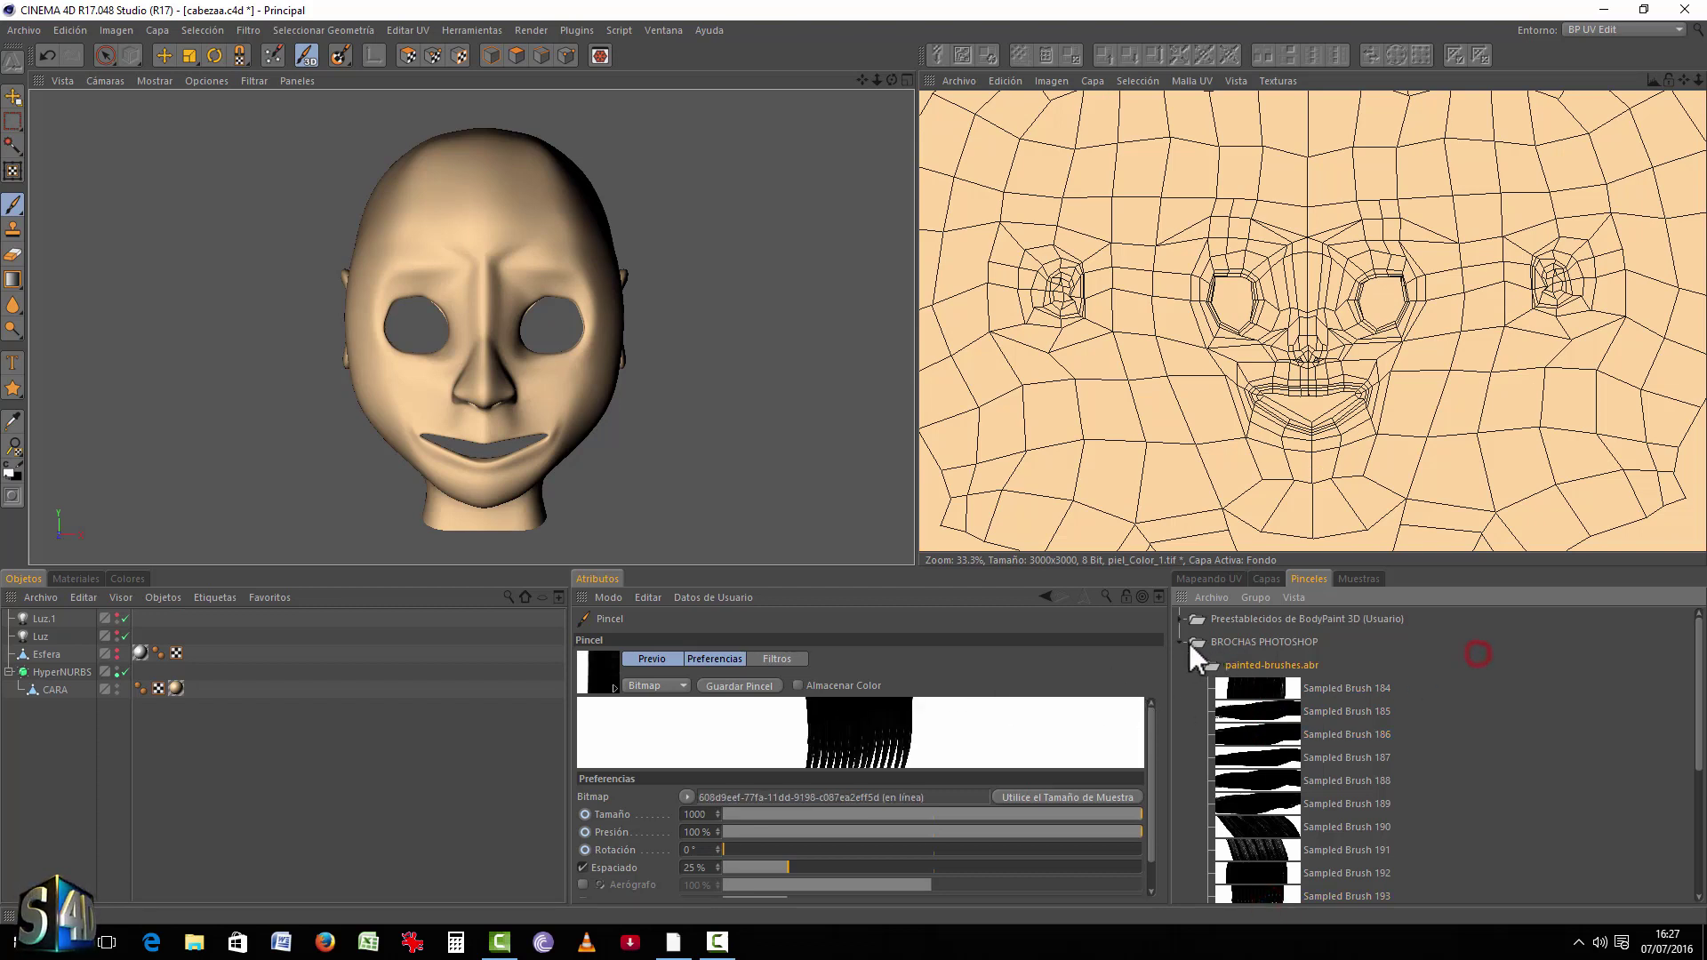
# Step: Try Sampled Brushes 201, 197 and 195 from painted-brushes.abr in the user's BodyPaint 3D presets
pyautogui.click(1182, 642)
pyautogui.click(1185, 621)
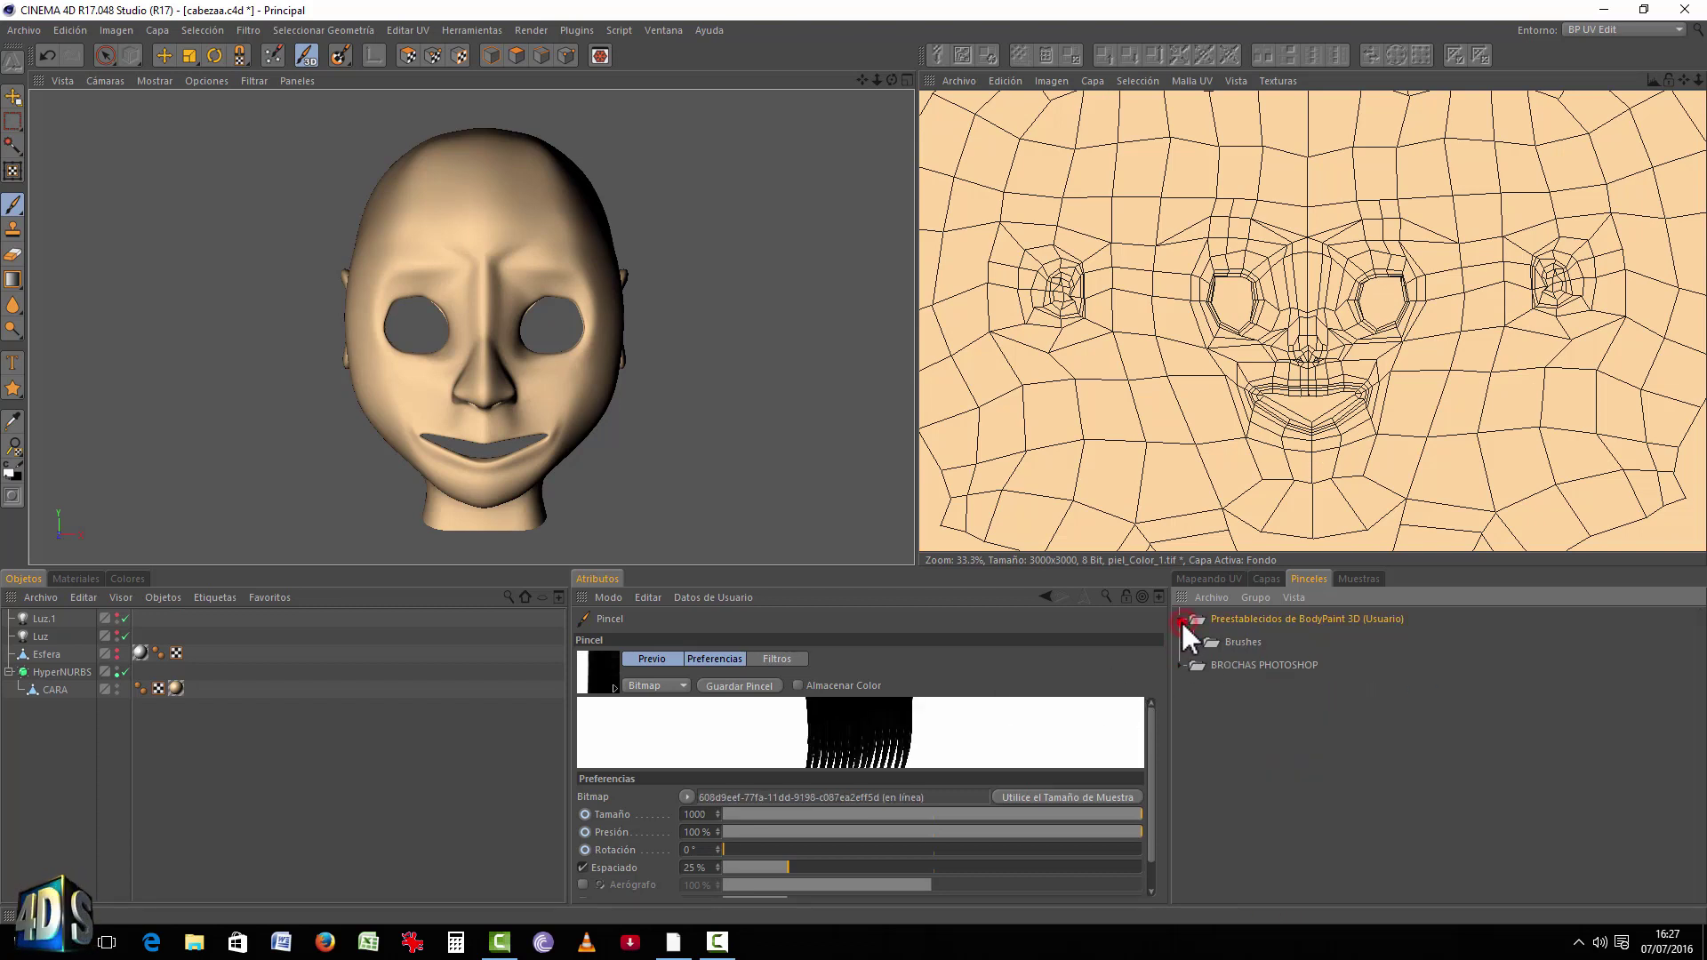
pyautogui.doubleClick(1182, 622)
pyautogui.click(1193, 640)
pyautogui.click(1212, 664)
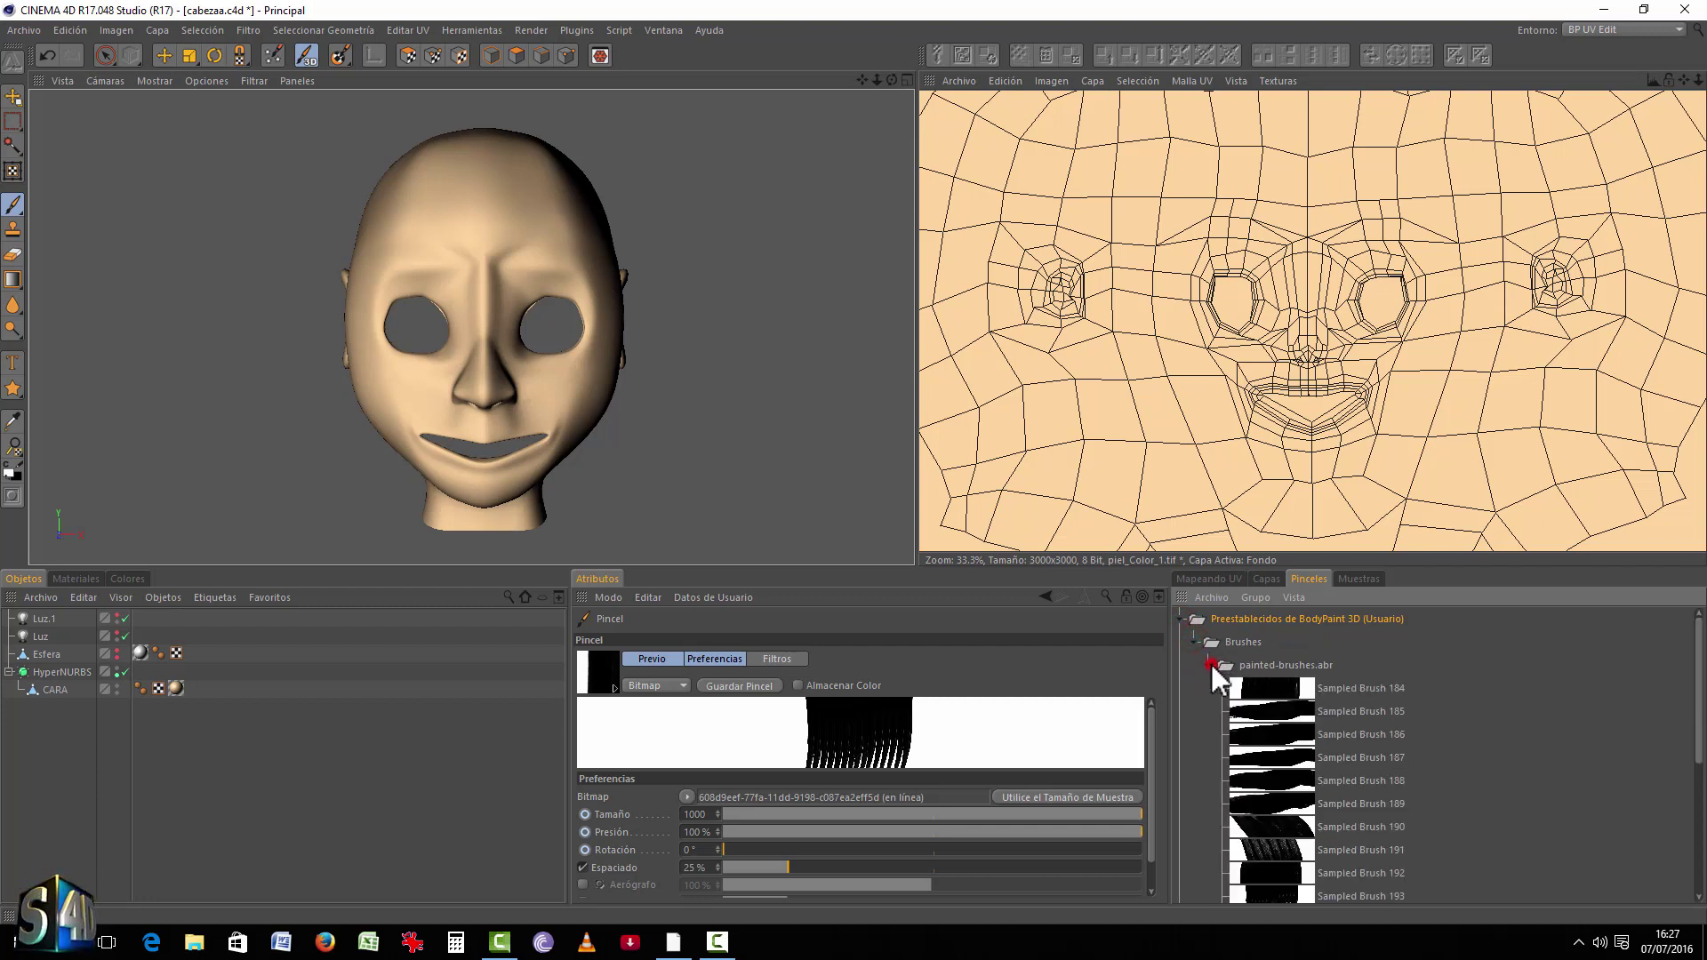
pyautogui.scroll(-3, 1306, 854)
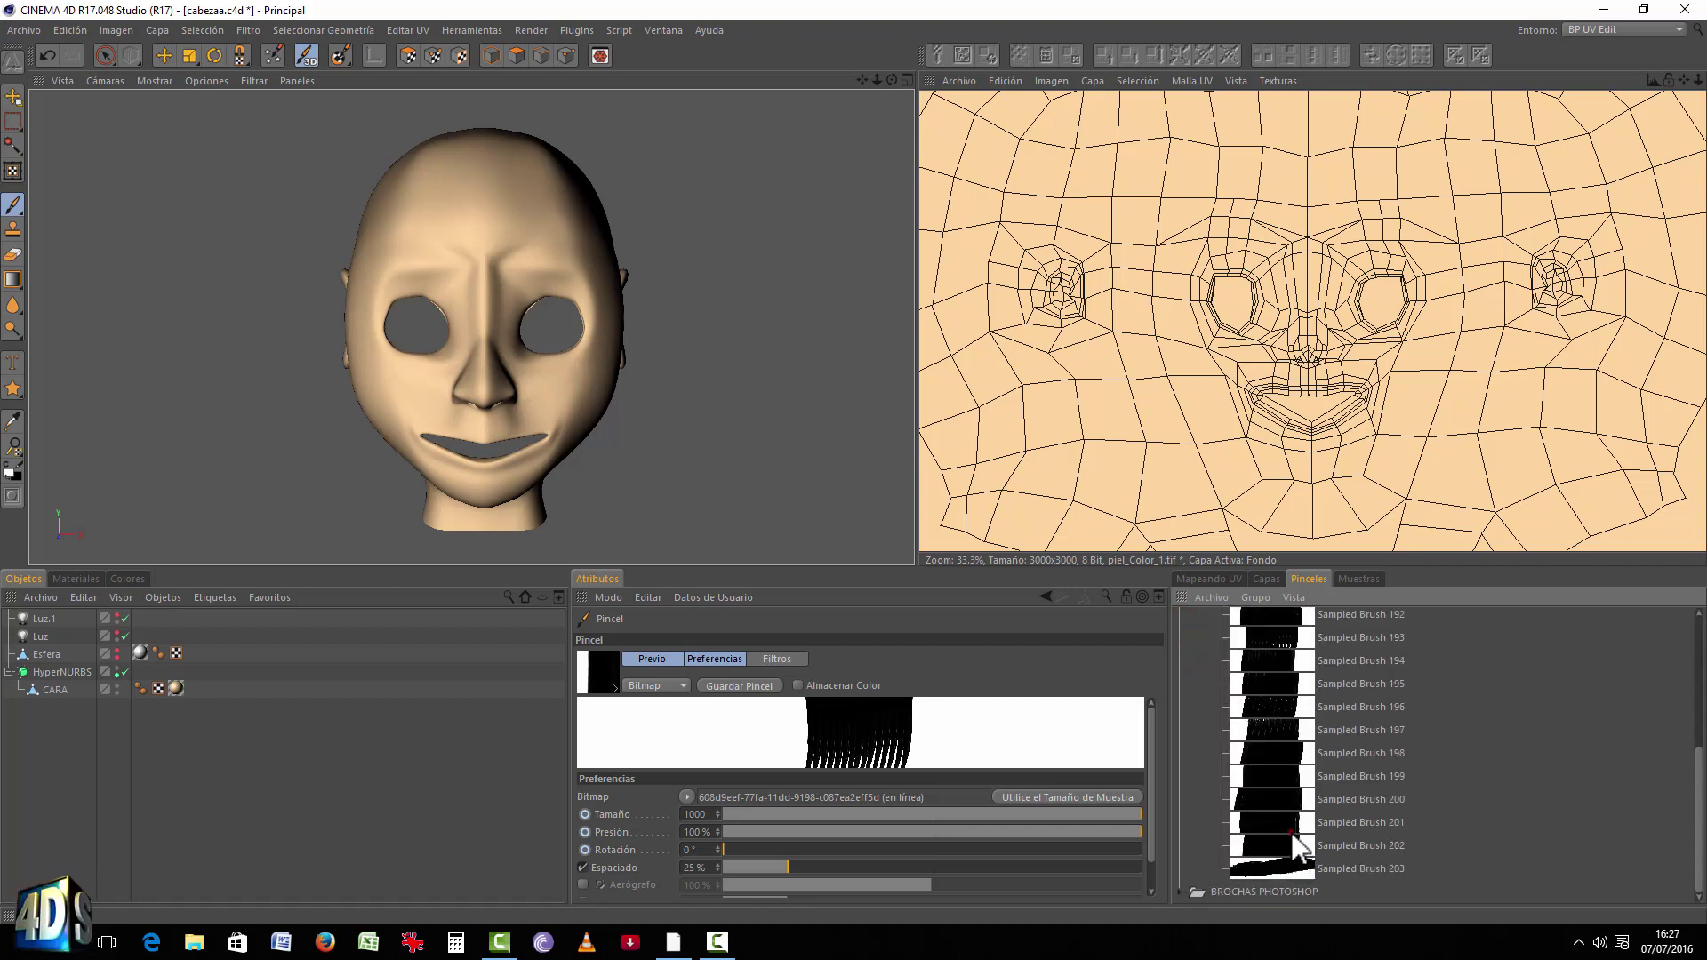
pyautogui.click(1289, 827)
pyautogui.moveTo(1240, 289); pyautogui.dragTo(1261, 346)
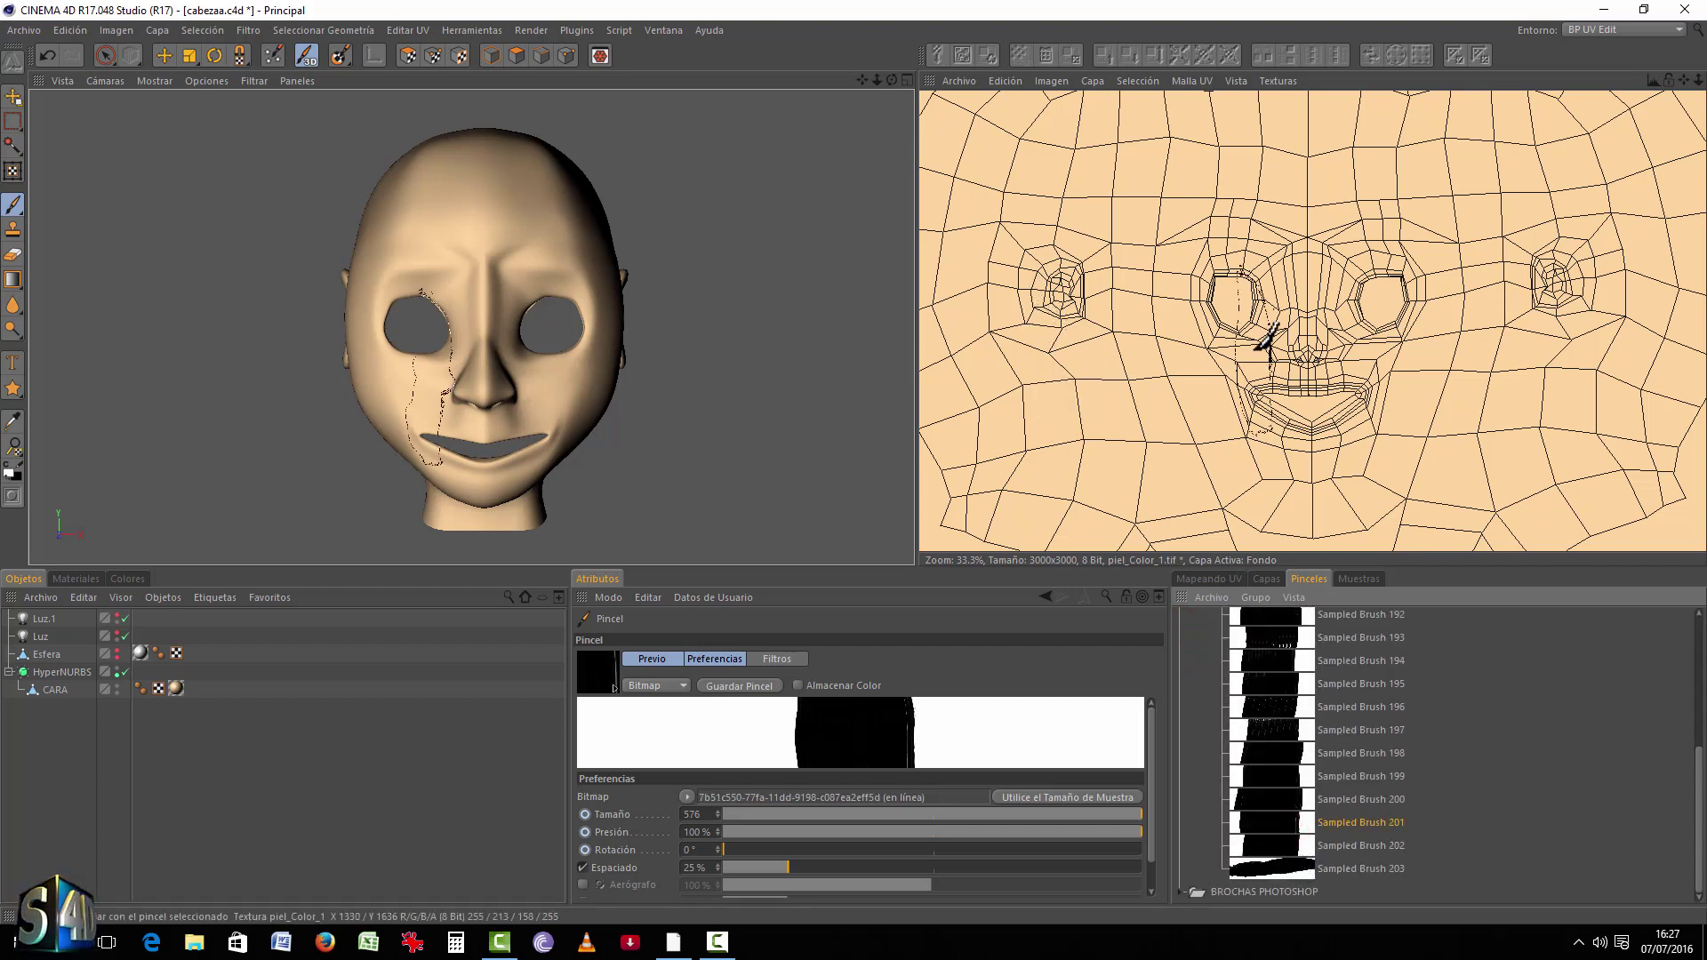
pyautogui.click(1270, 731)
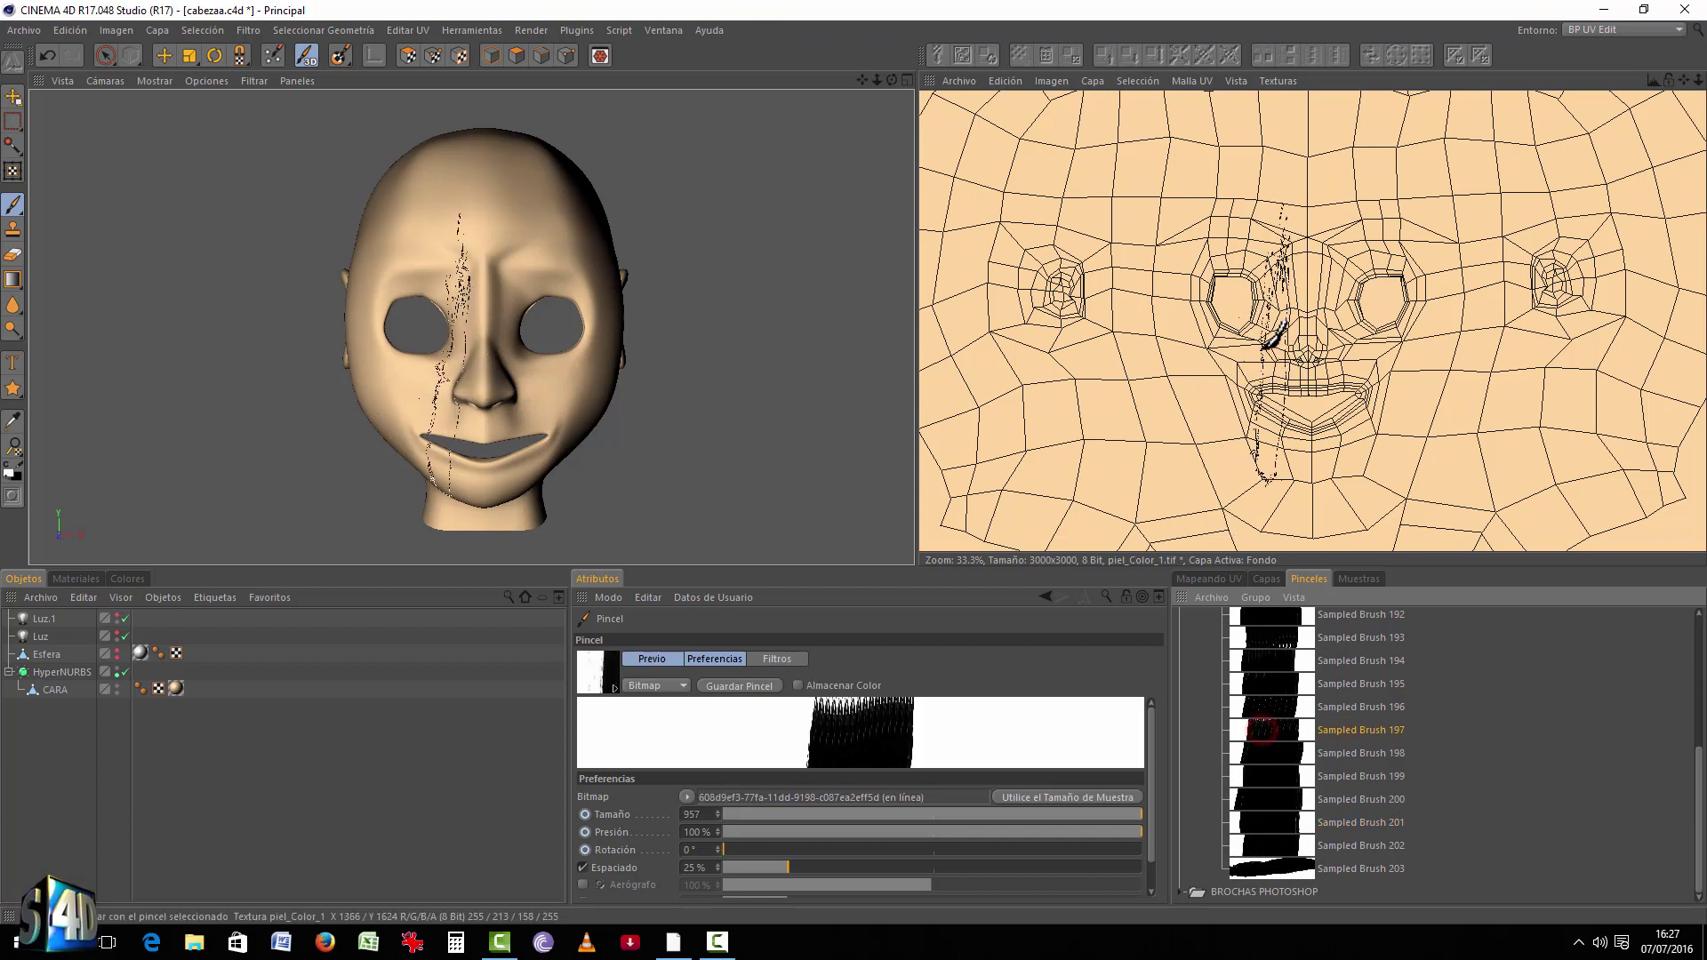
pyautogui.click(1271, 707)
pyautogui.scroll(3, 1273, 703)
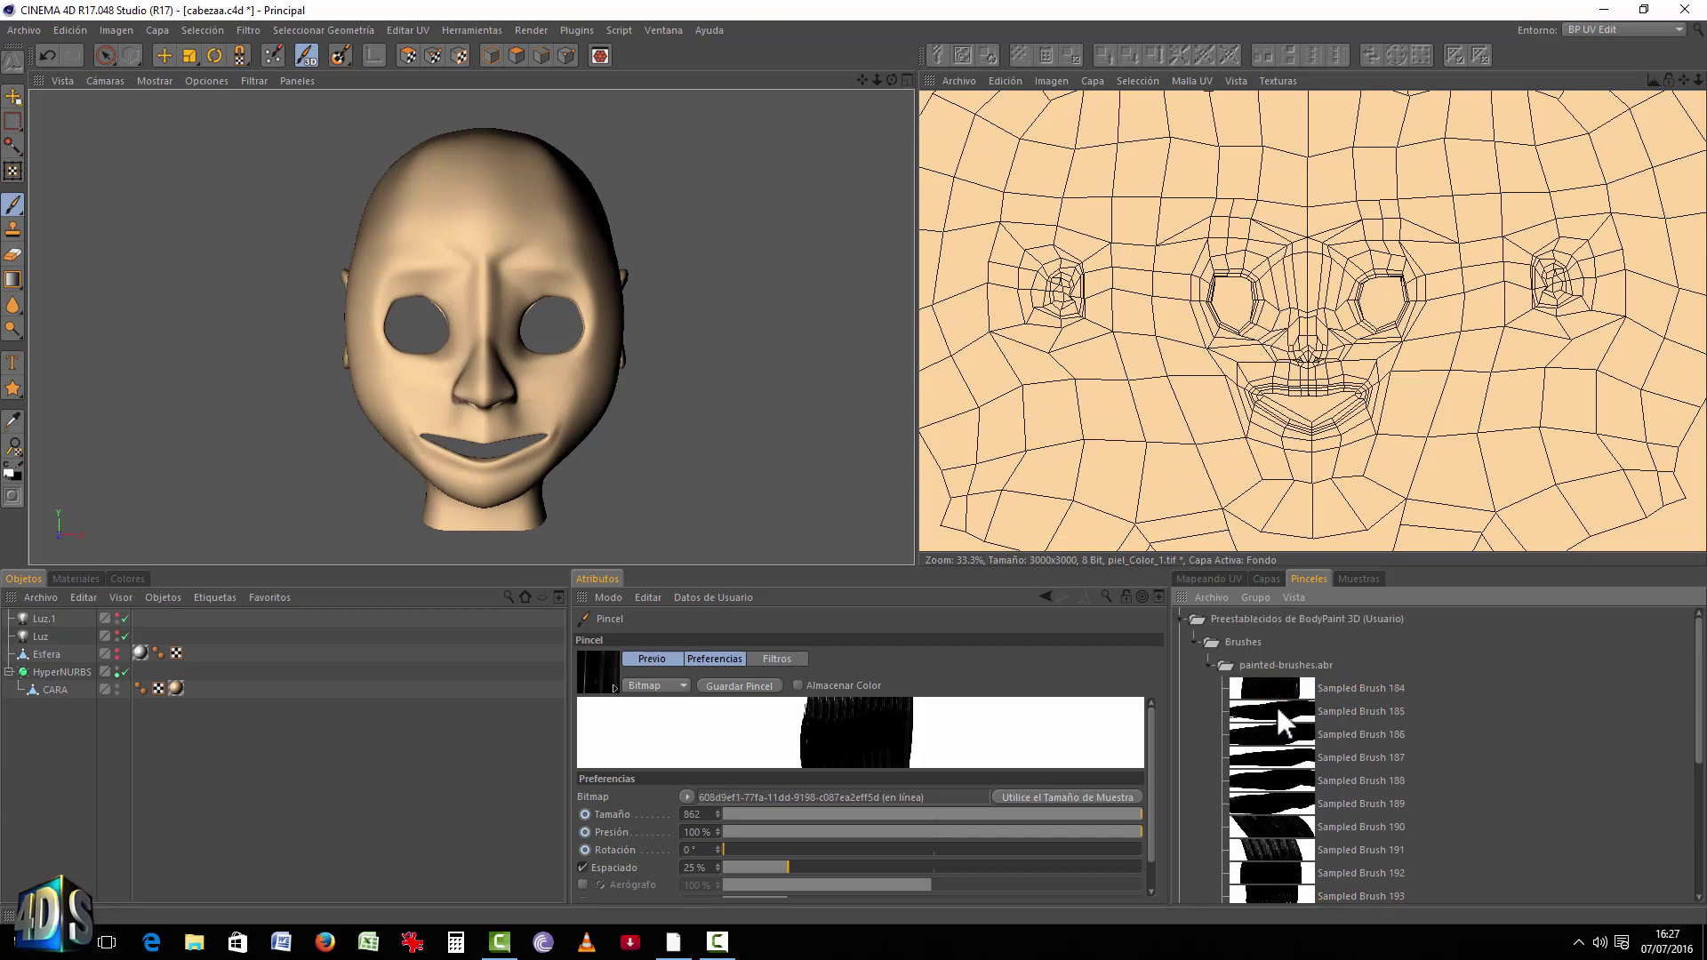
# Step: Look over the brush's filter and preset choices and set the brush type to Genérico with its preview shown
pyautogui.click(9, 233)
pyautogui.moveTo(11, 211); pyautogui.dragTo(50, 225)
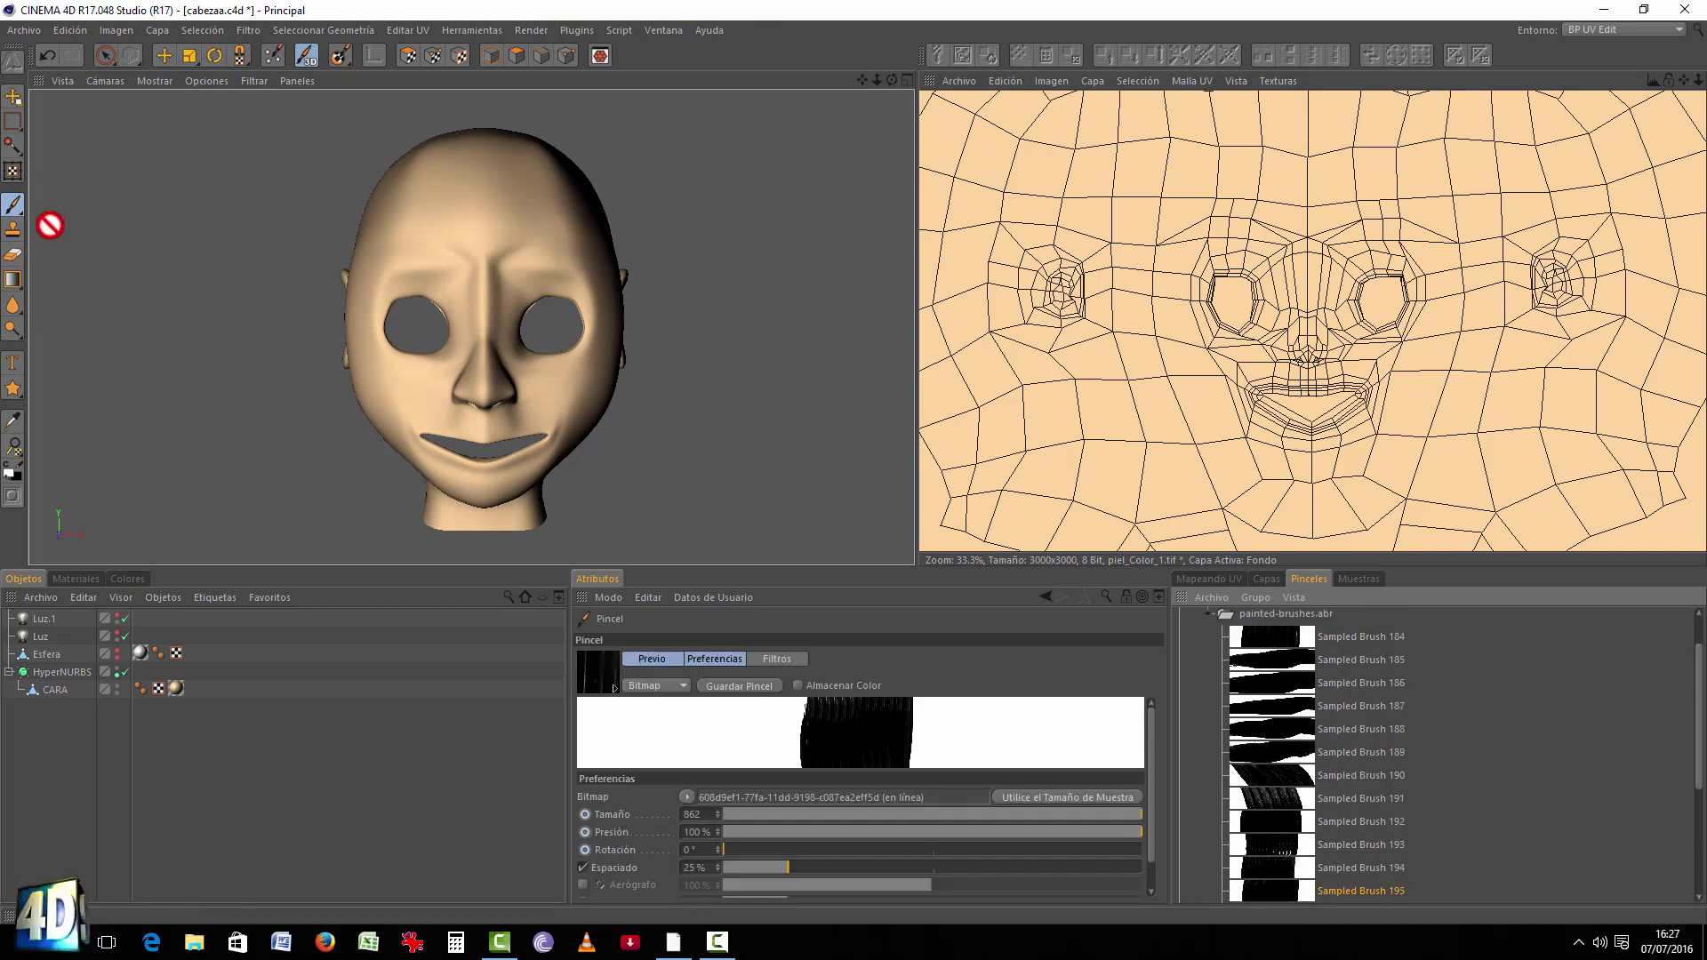
pyautogui.click(776, 658)
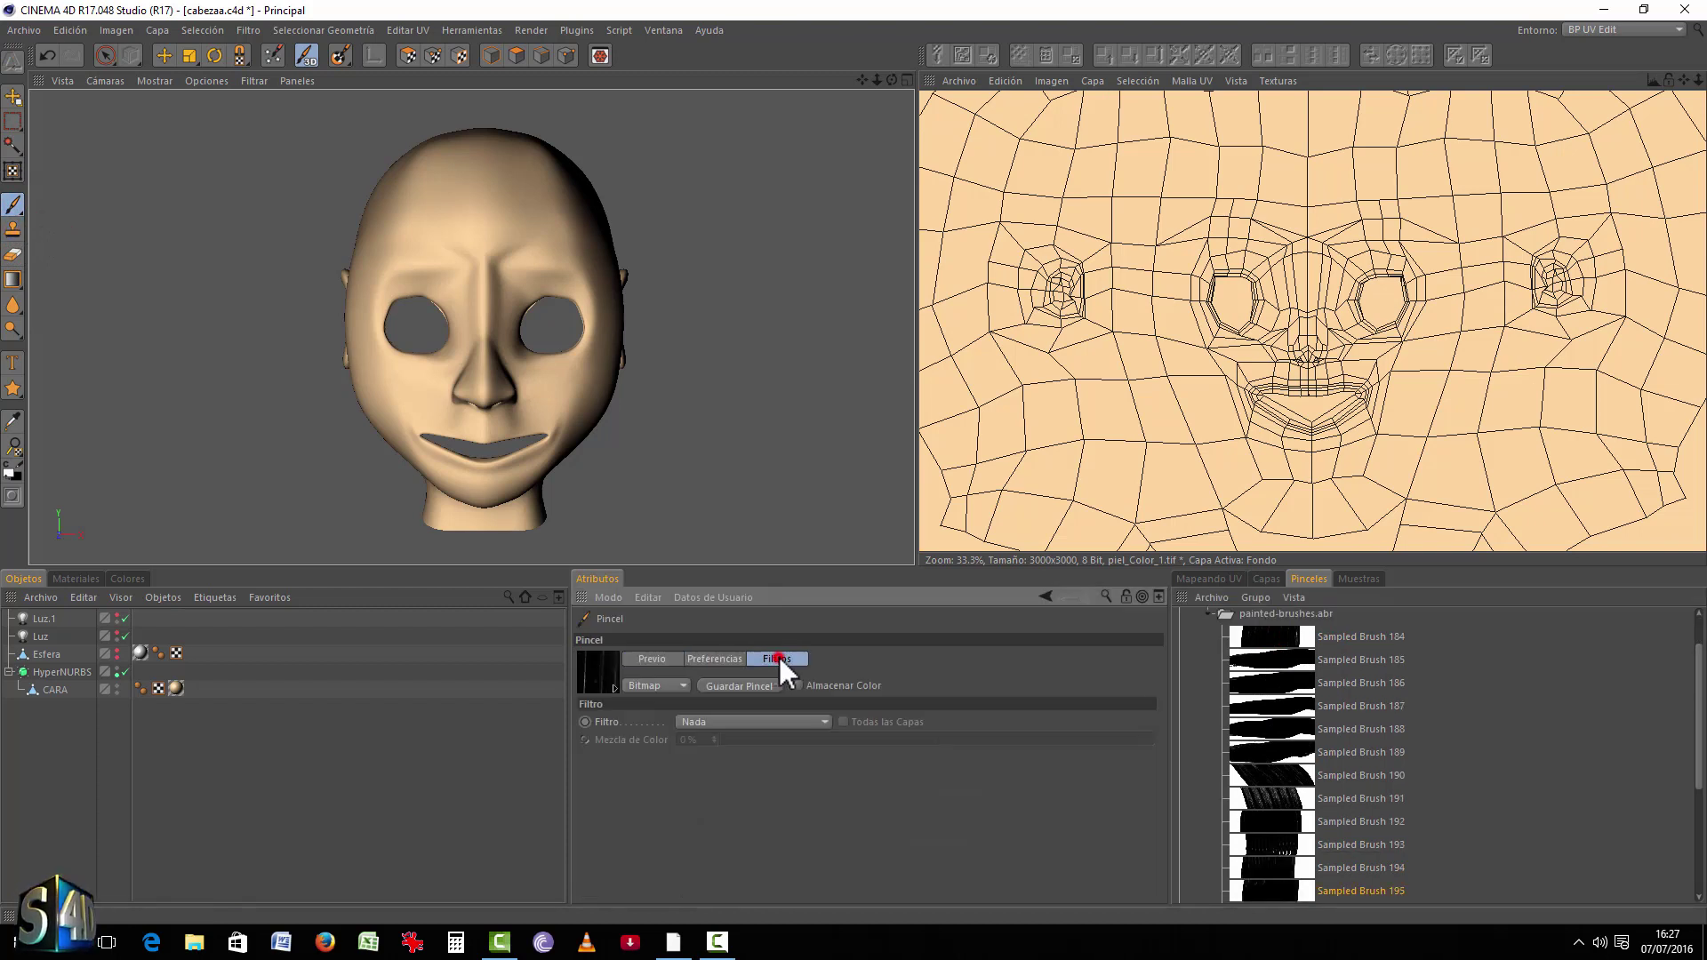
pyautogui.click(616, 686)
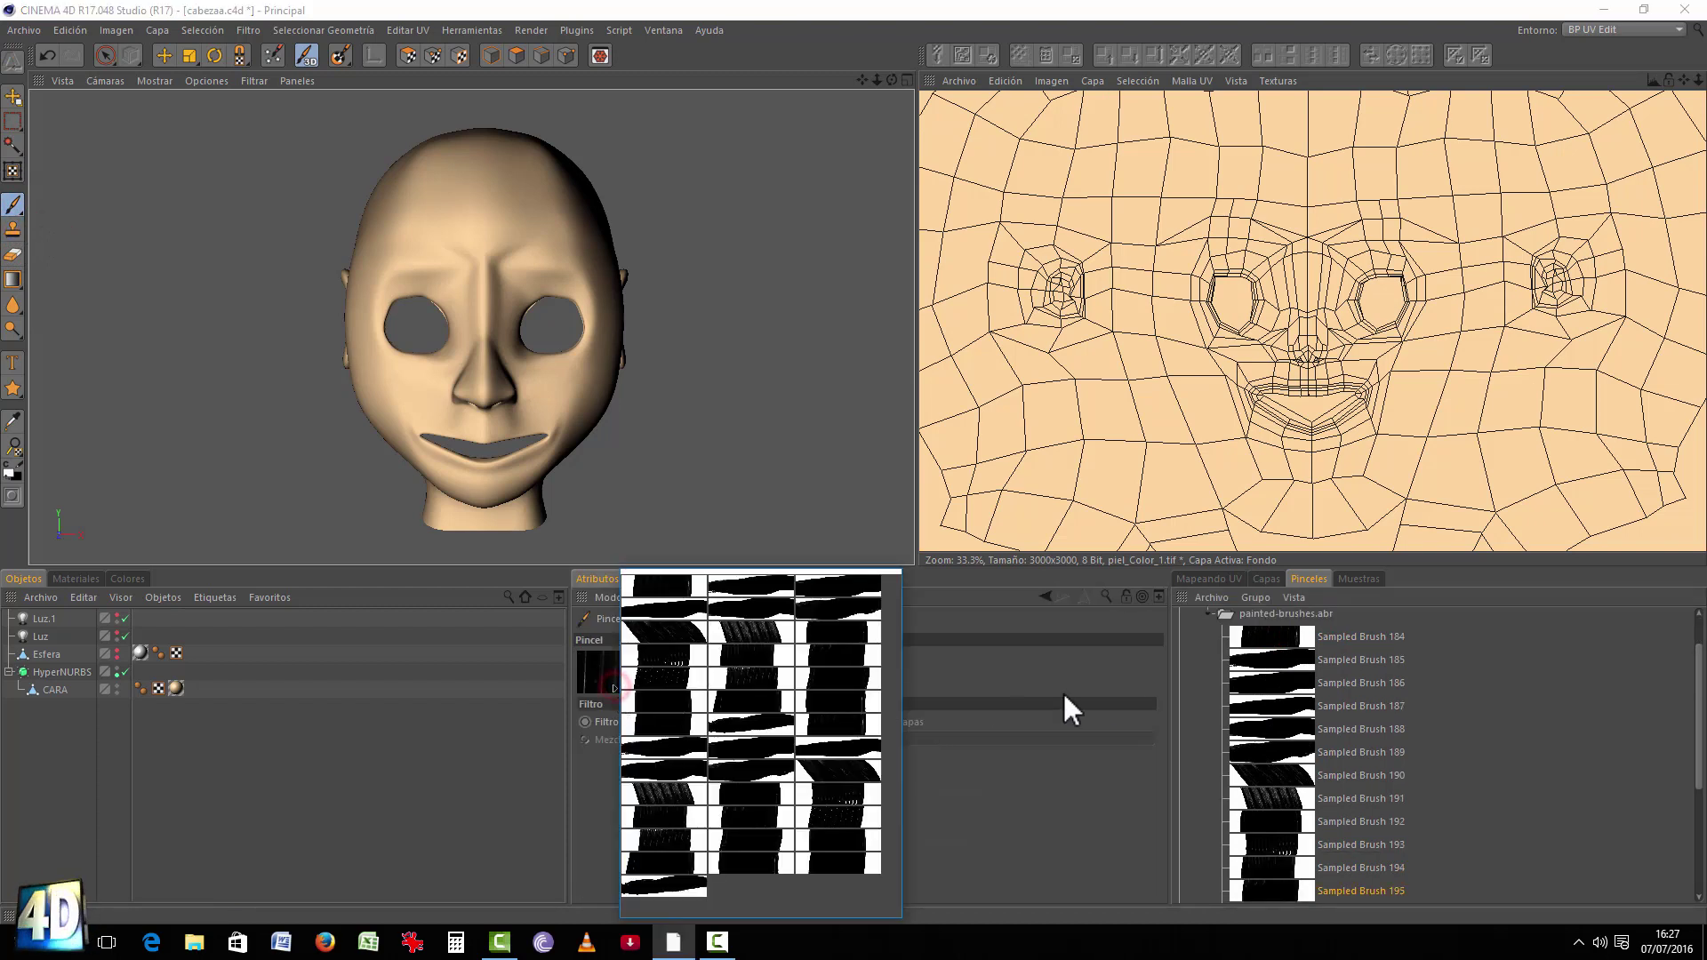
pyautogui.click(1070, 808)
pyautogui.click(641, 658)
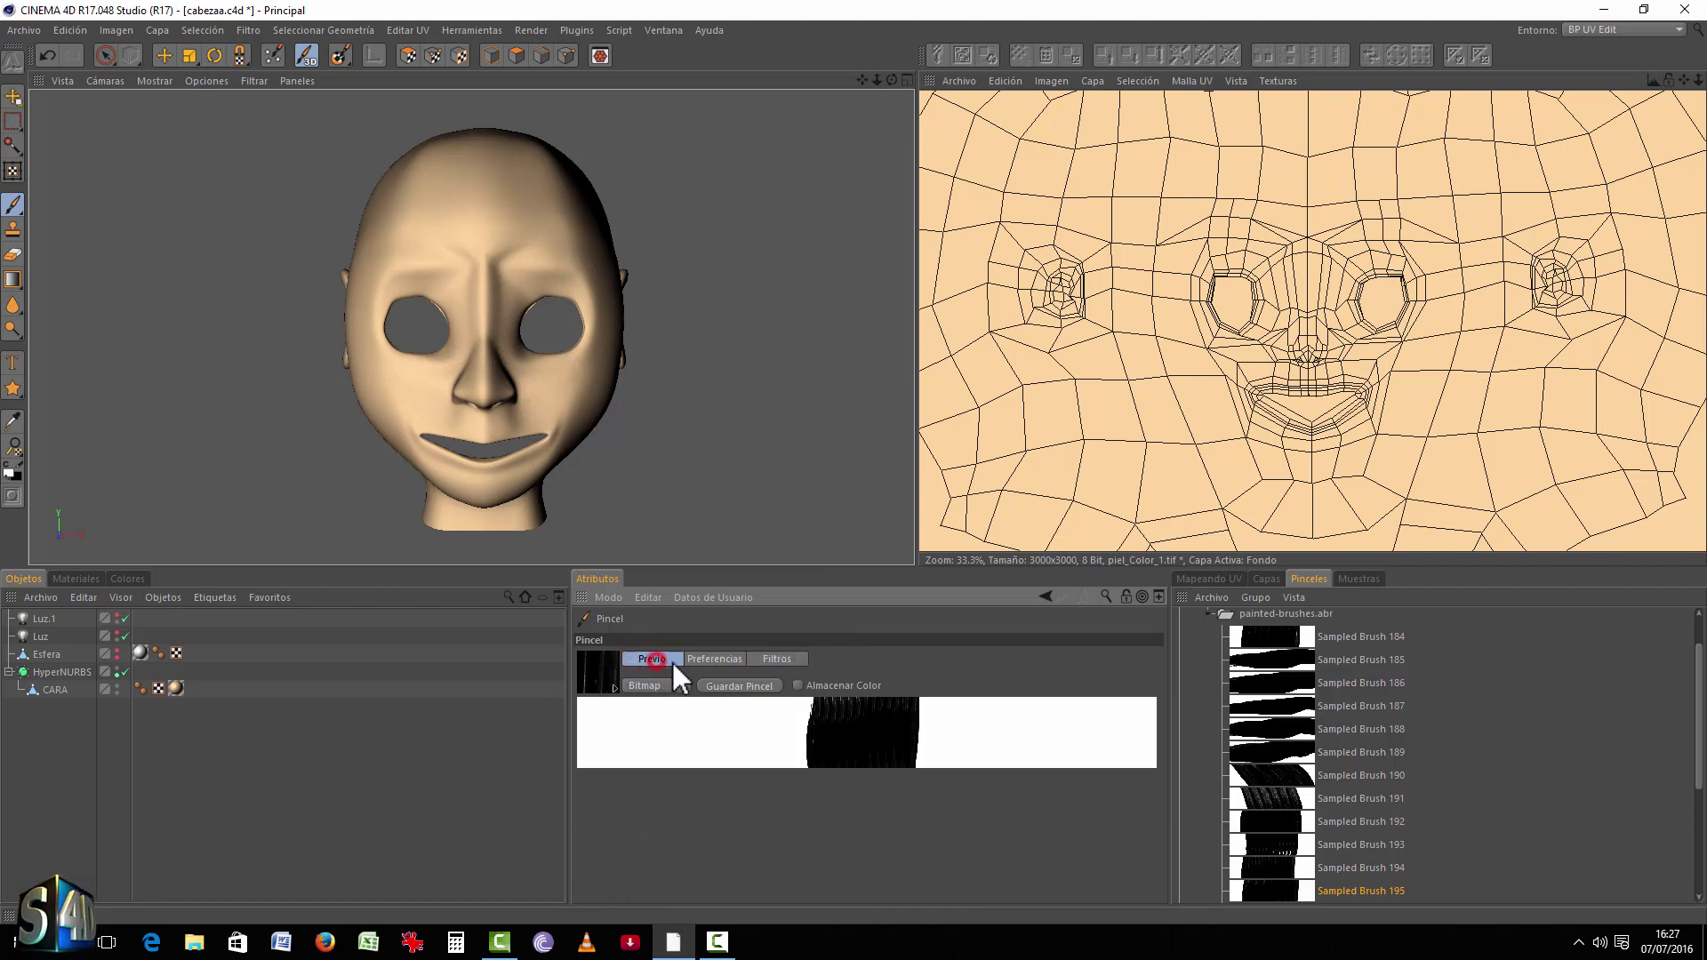
pyautogui.click(674, 703)
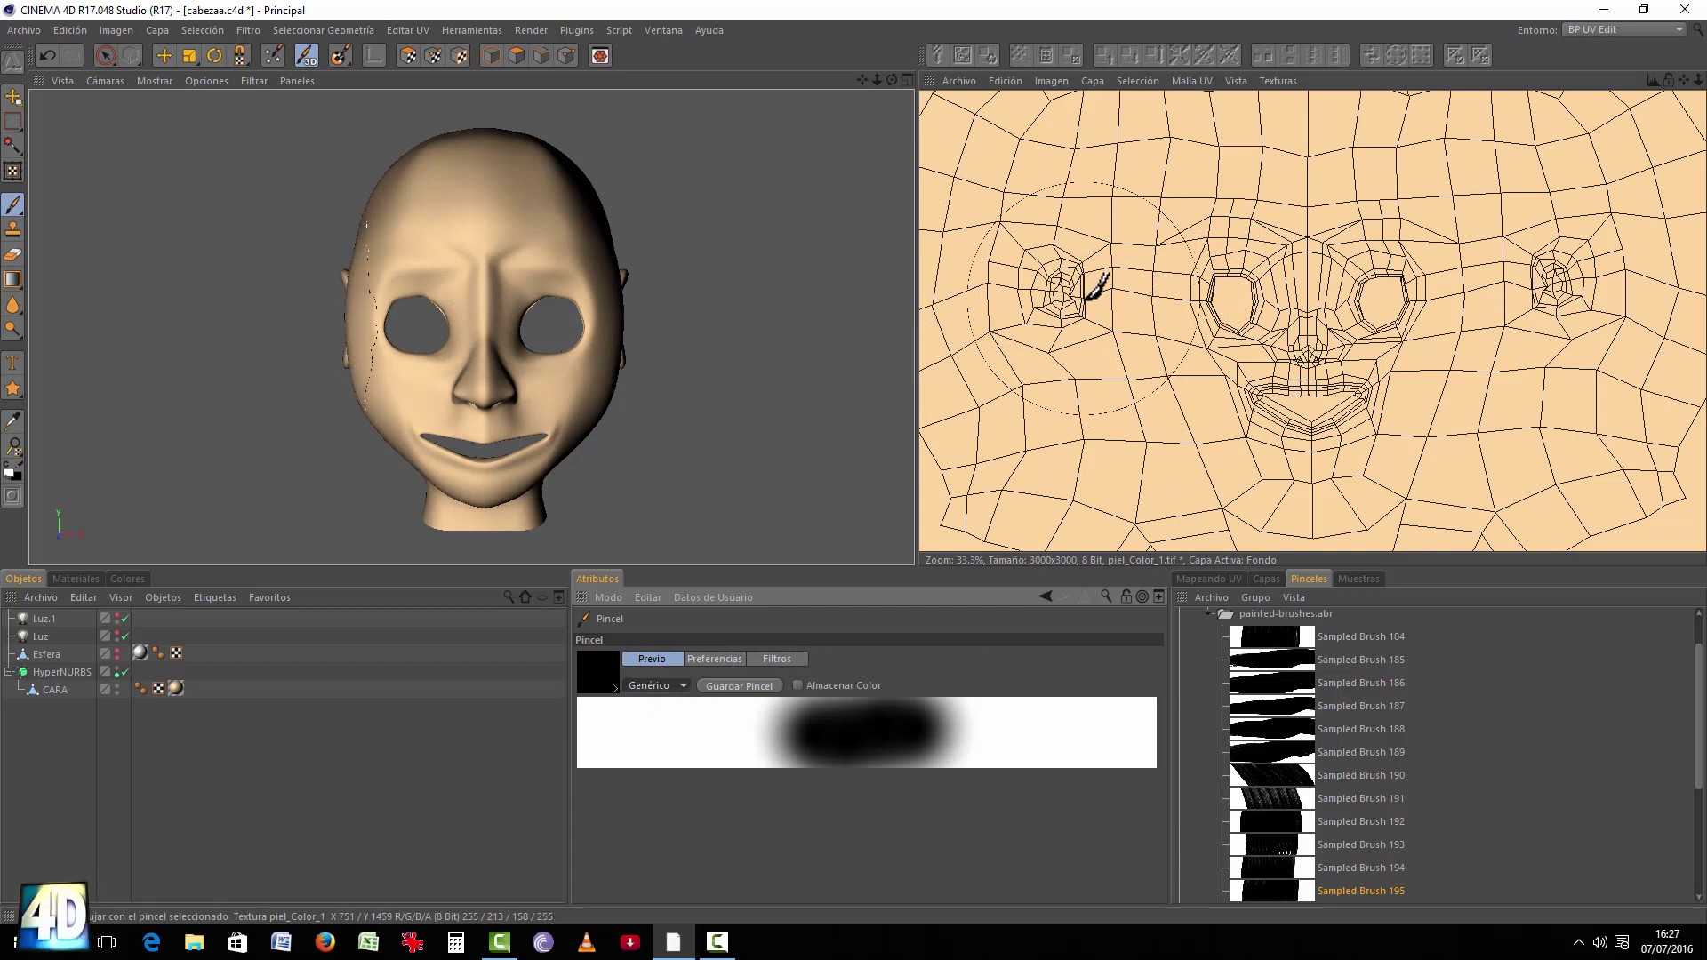
# Step: Test the soft generic brush with a black dab on the head's forehead and undo it
pyautogui.click(495, 267)
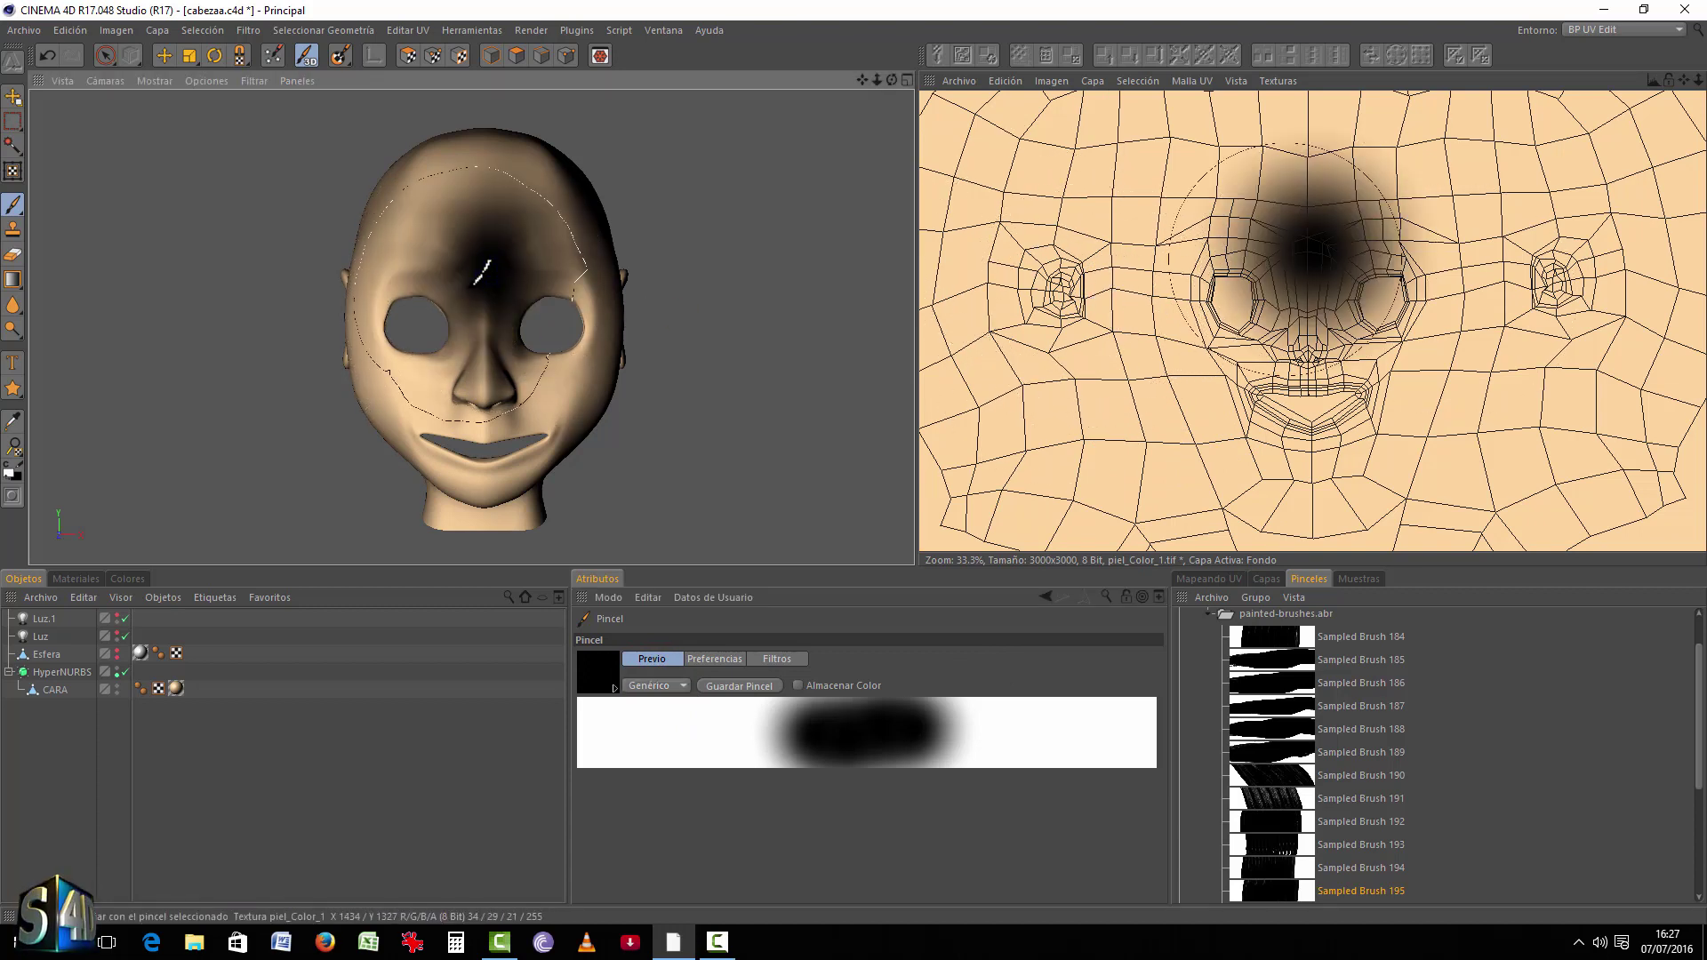
pyautogui.hotkey('ctrl', 'z')
pyautogui.moveTo(480, 281); pyautogui.dragTo(351, 532, button='middle')
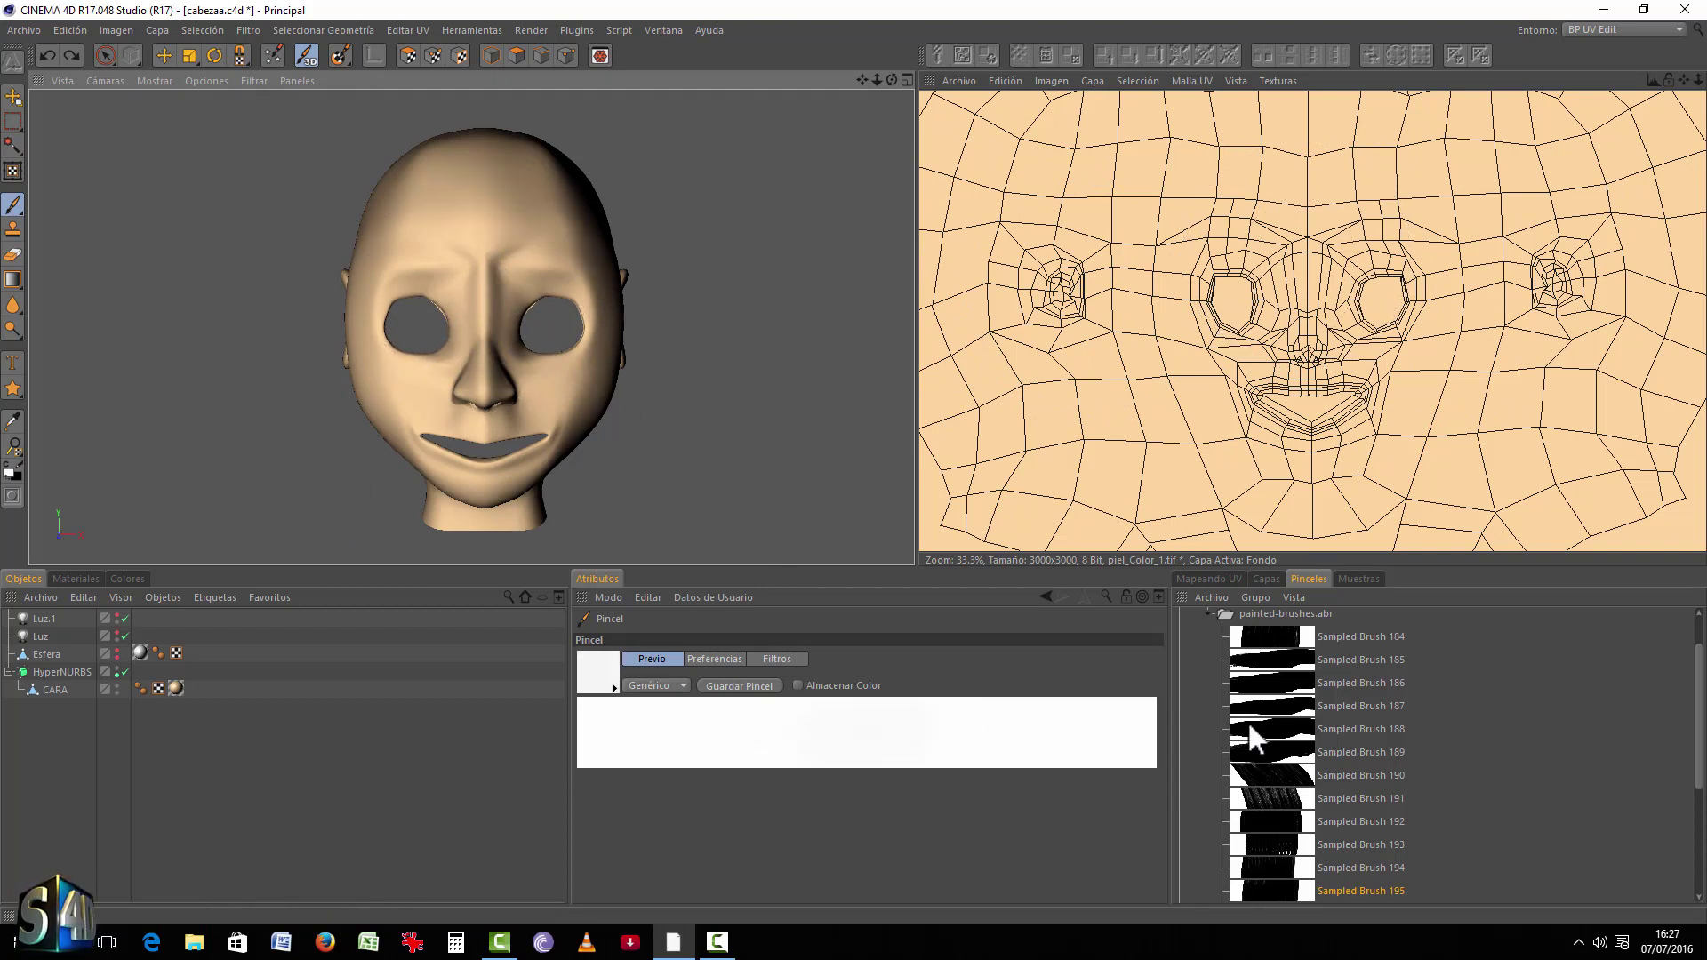
# Step: Open the BodyPaint 3D colour settings and dock them above the colour swatches manager
pyautogui.click(1355, 579)
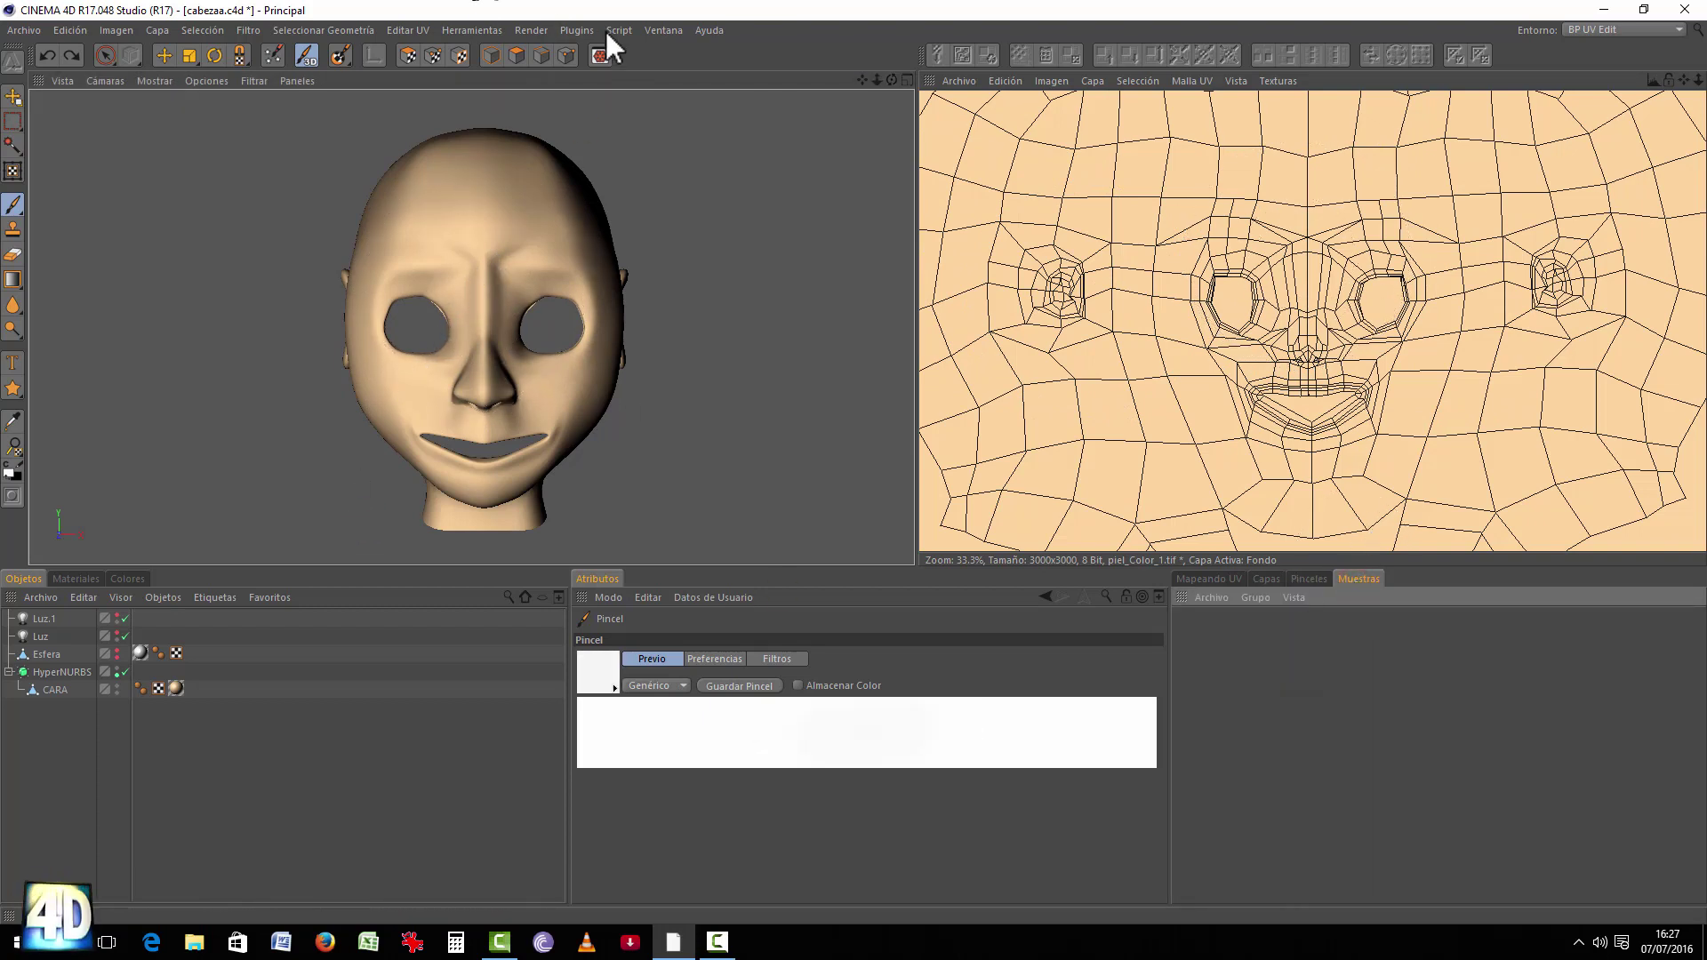
pyautogui.click(660, 30)
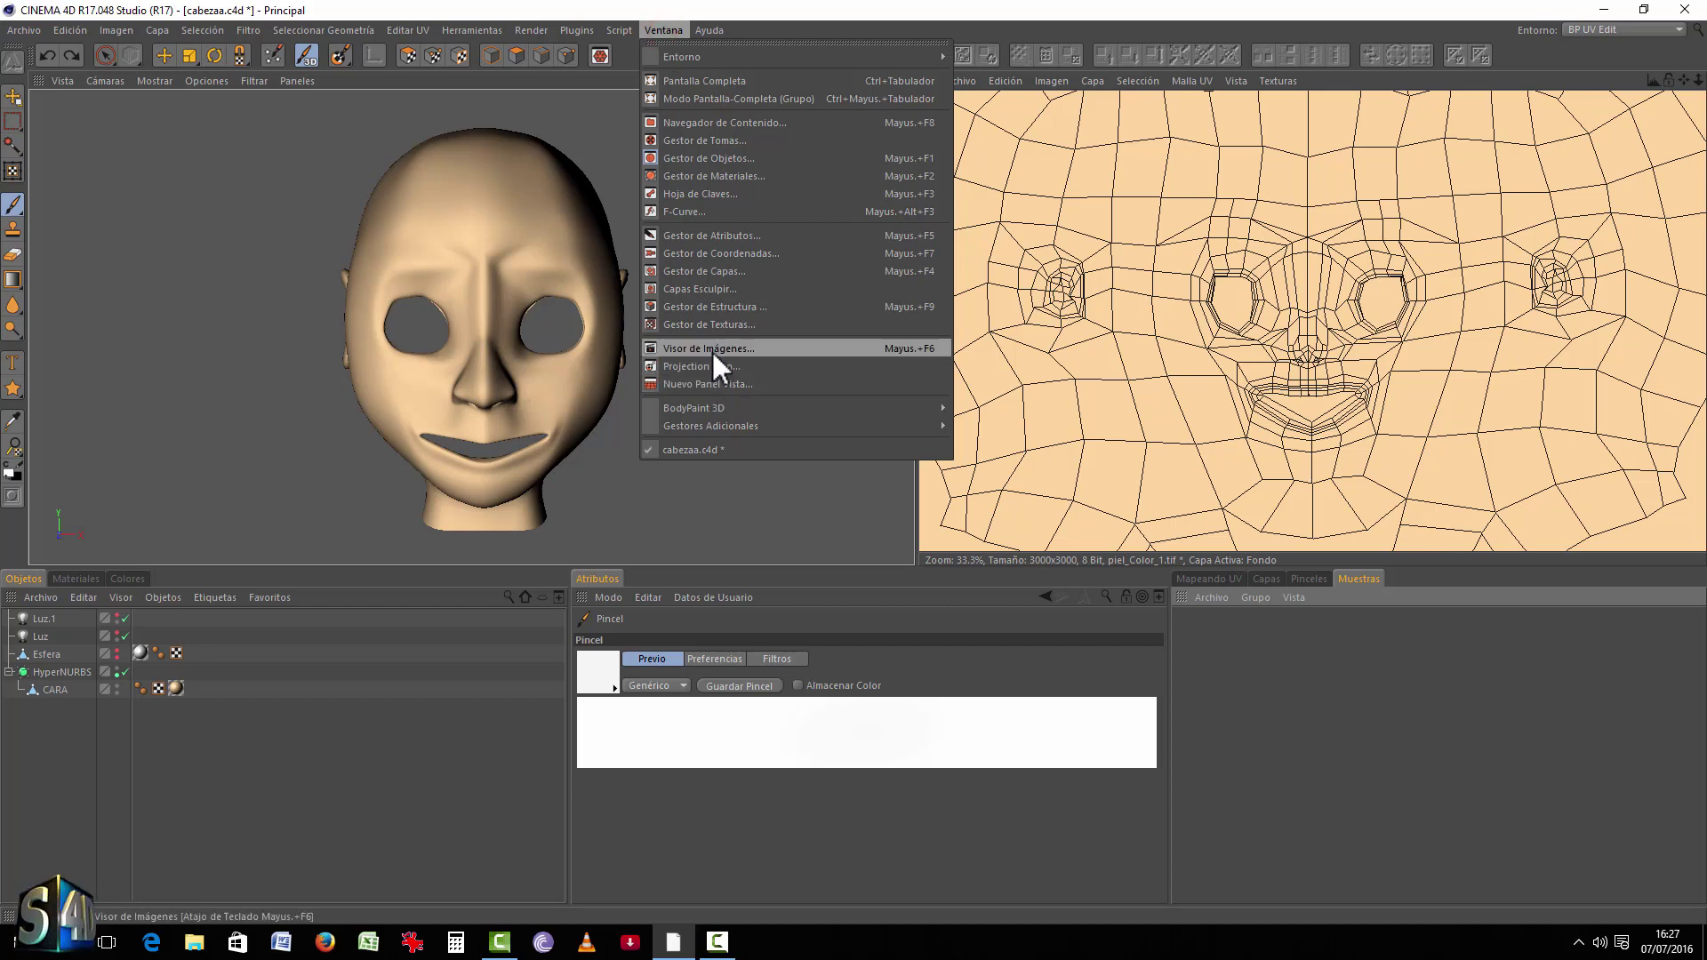
pyautogui.moveTo(714, 408)
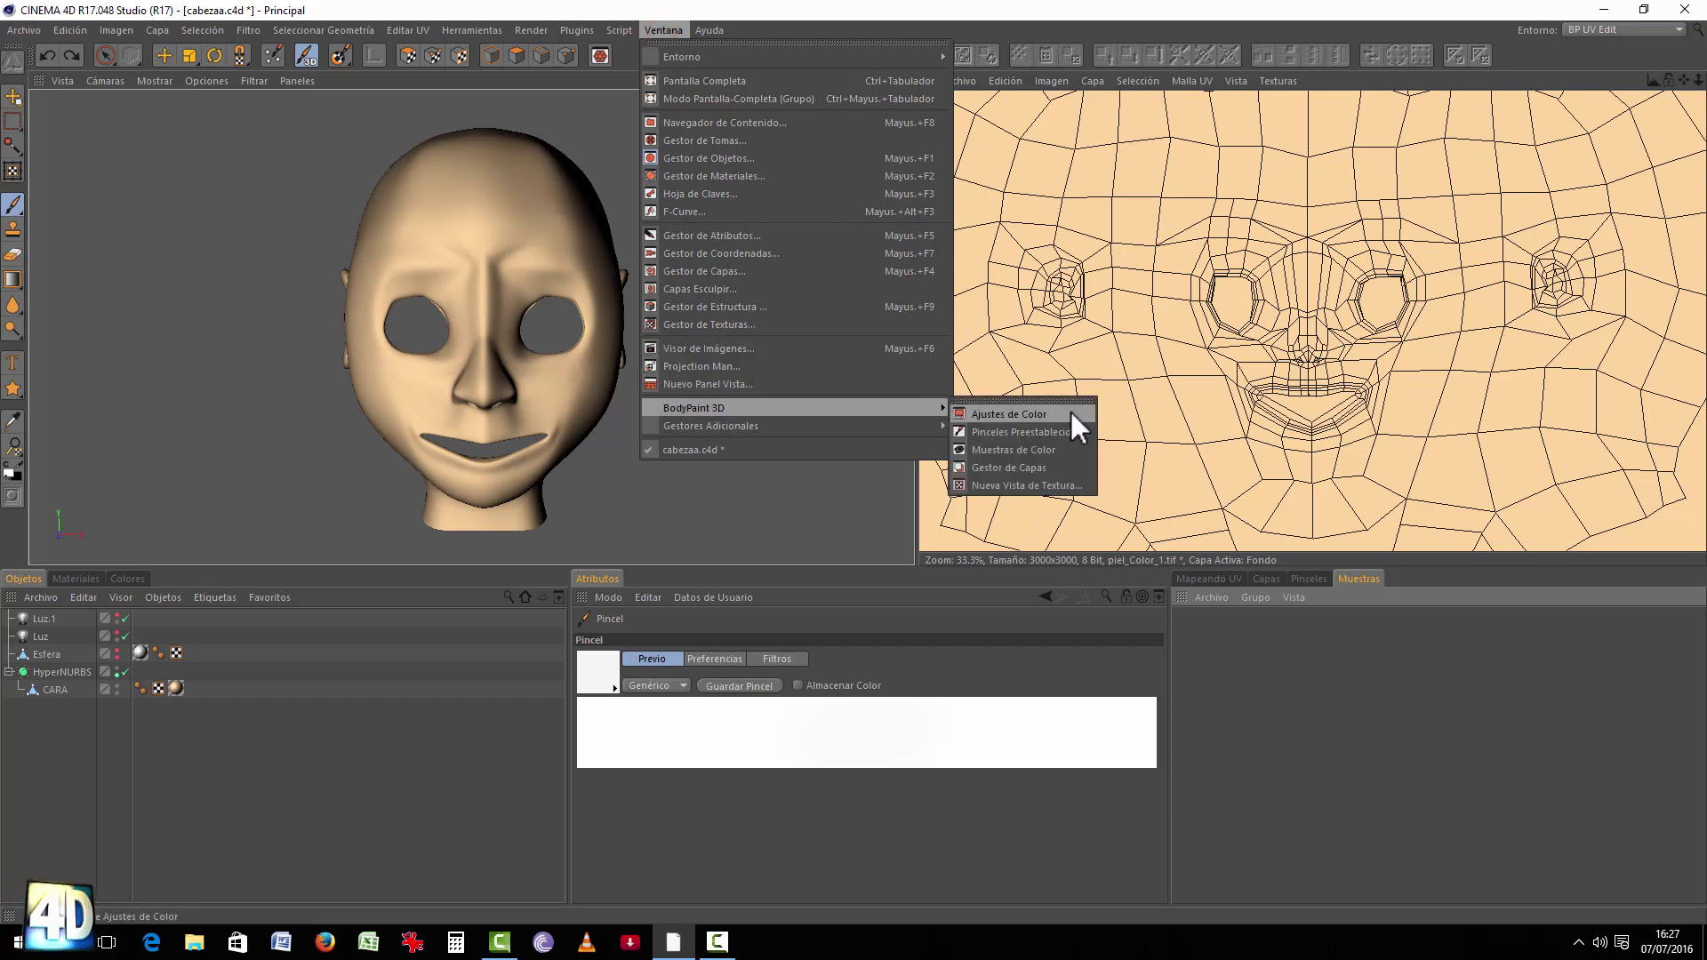
pyautogui.click(1033, 413)
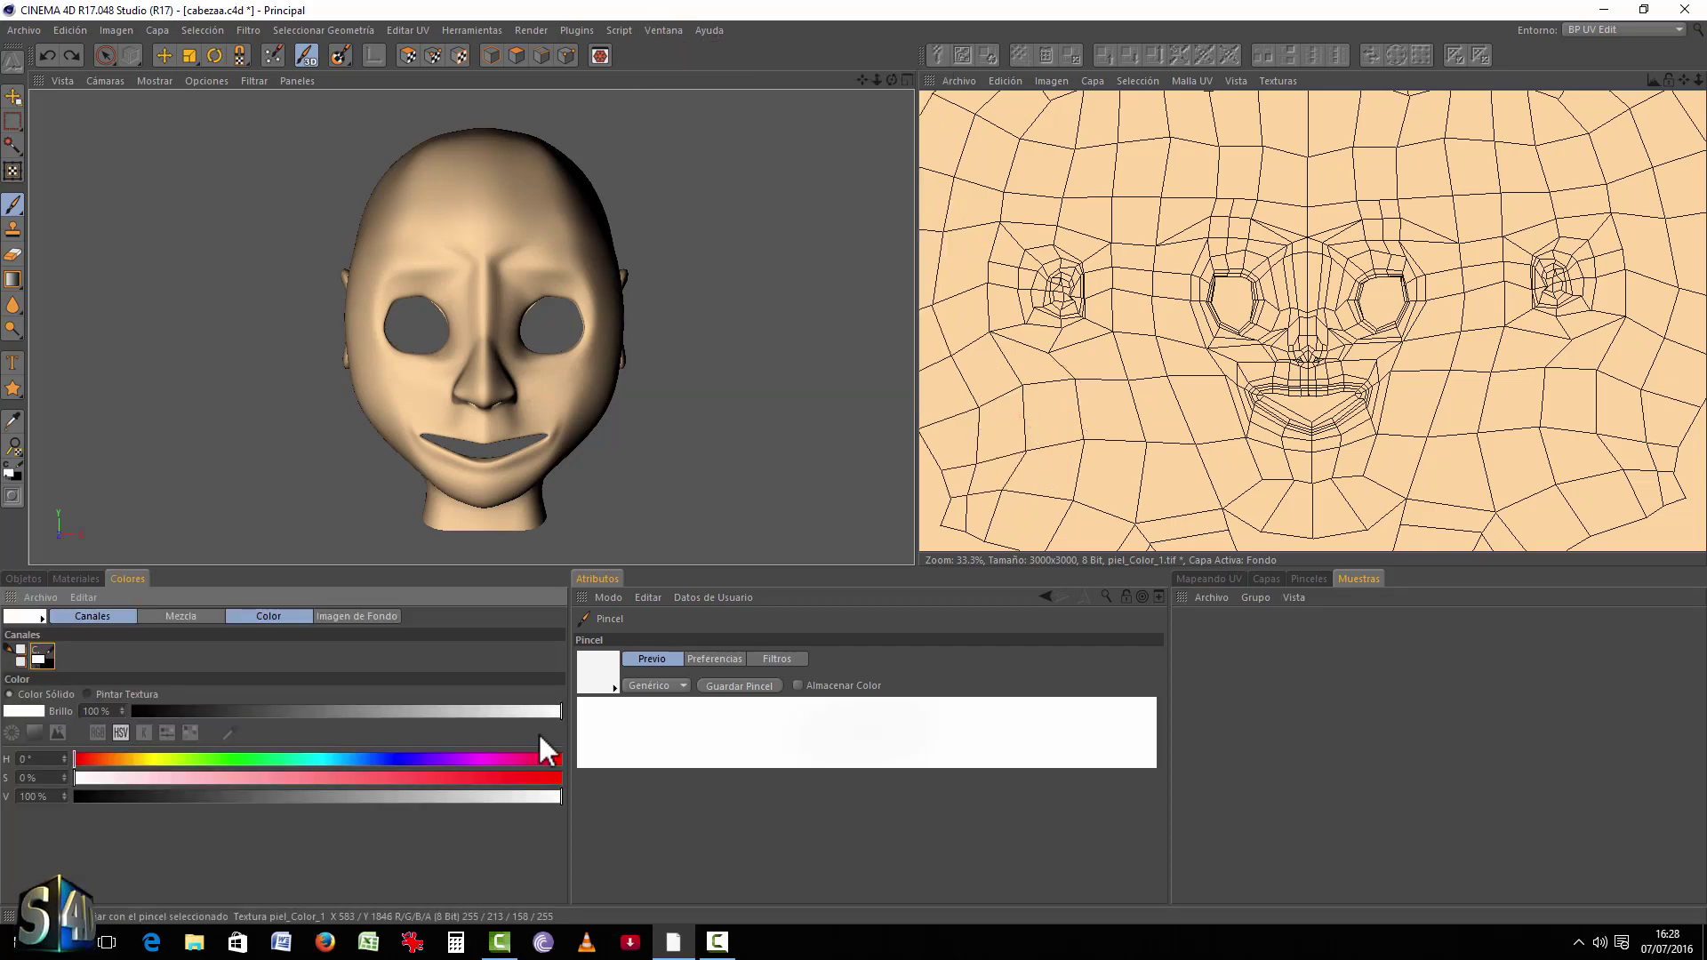
pyautogui.moveTo(13, 619); pyautogui.dragTo(1410, 577)
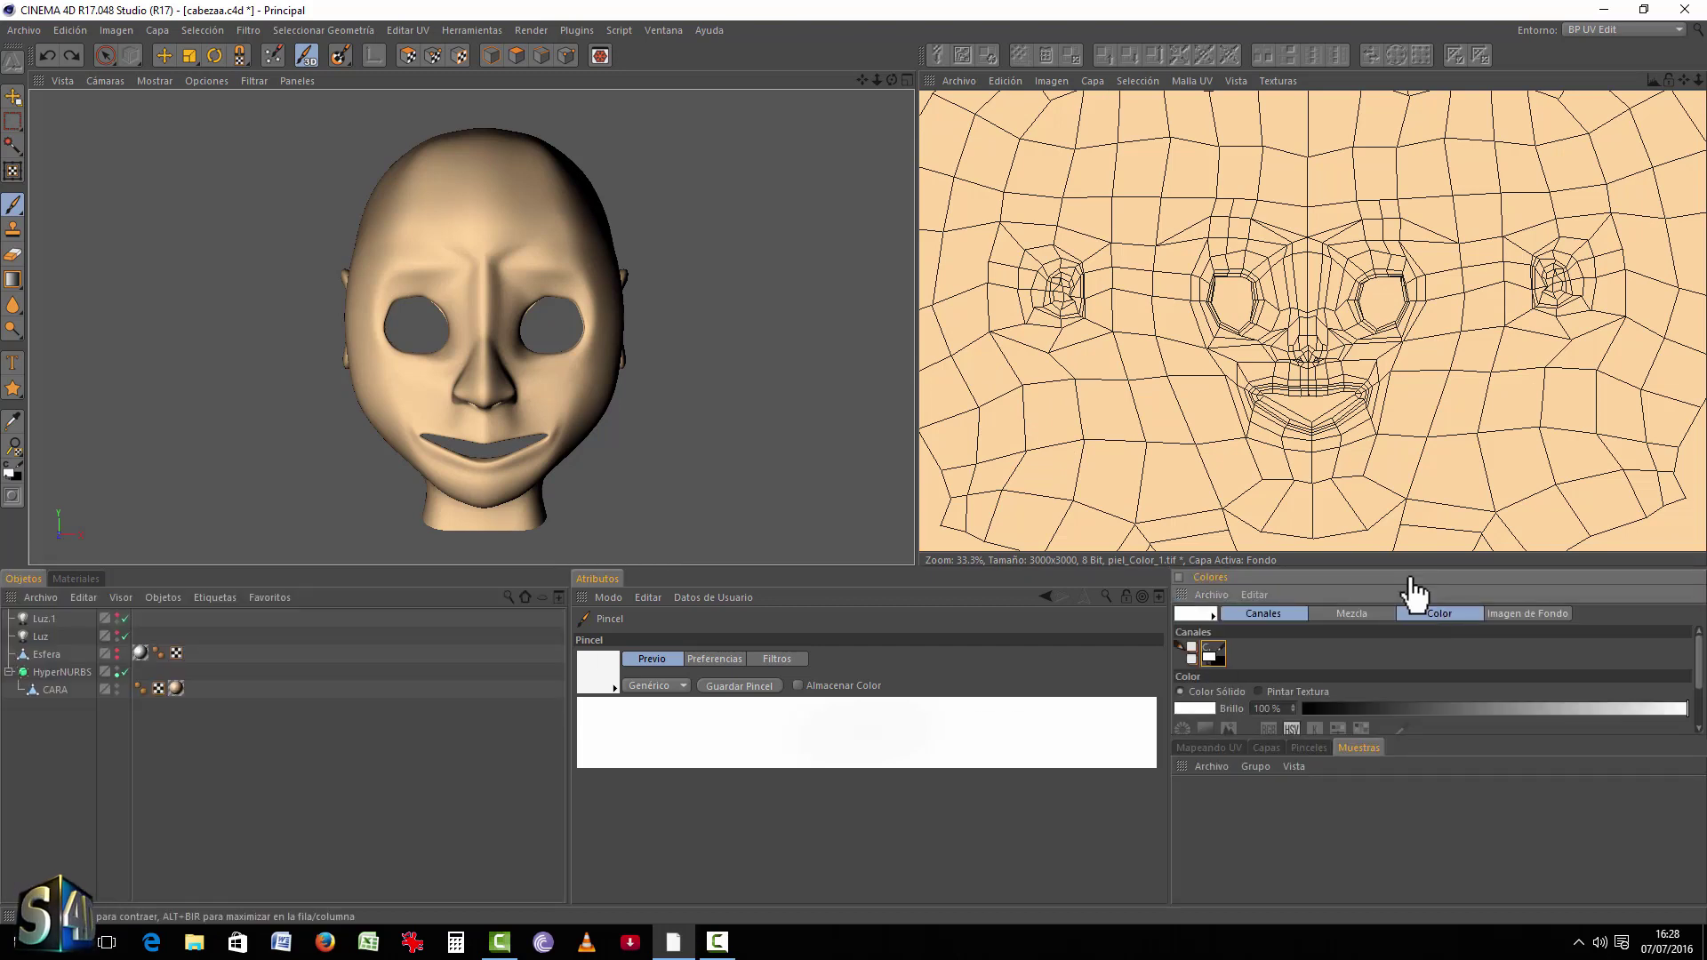
pyautogui.click(1181, 596)
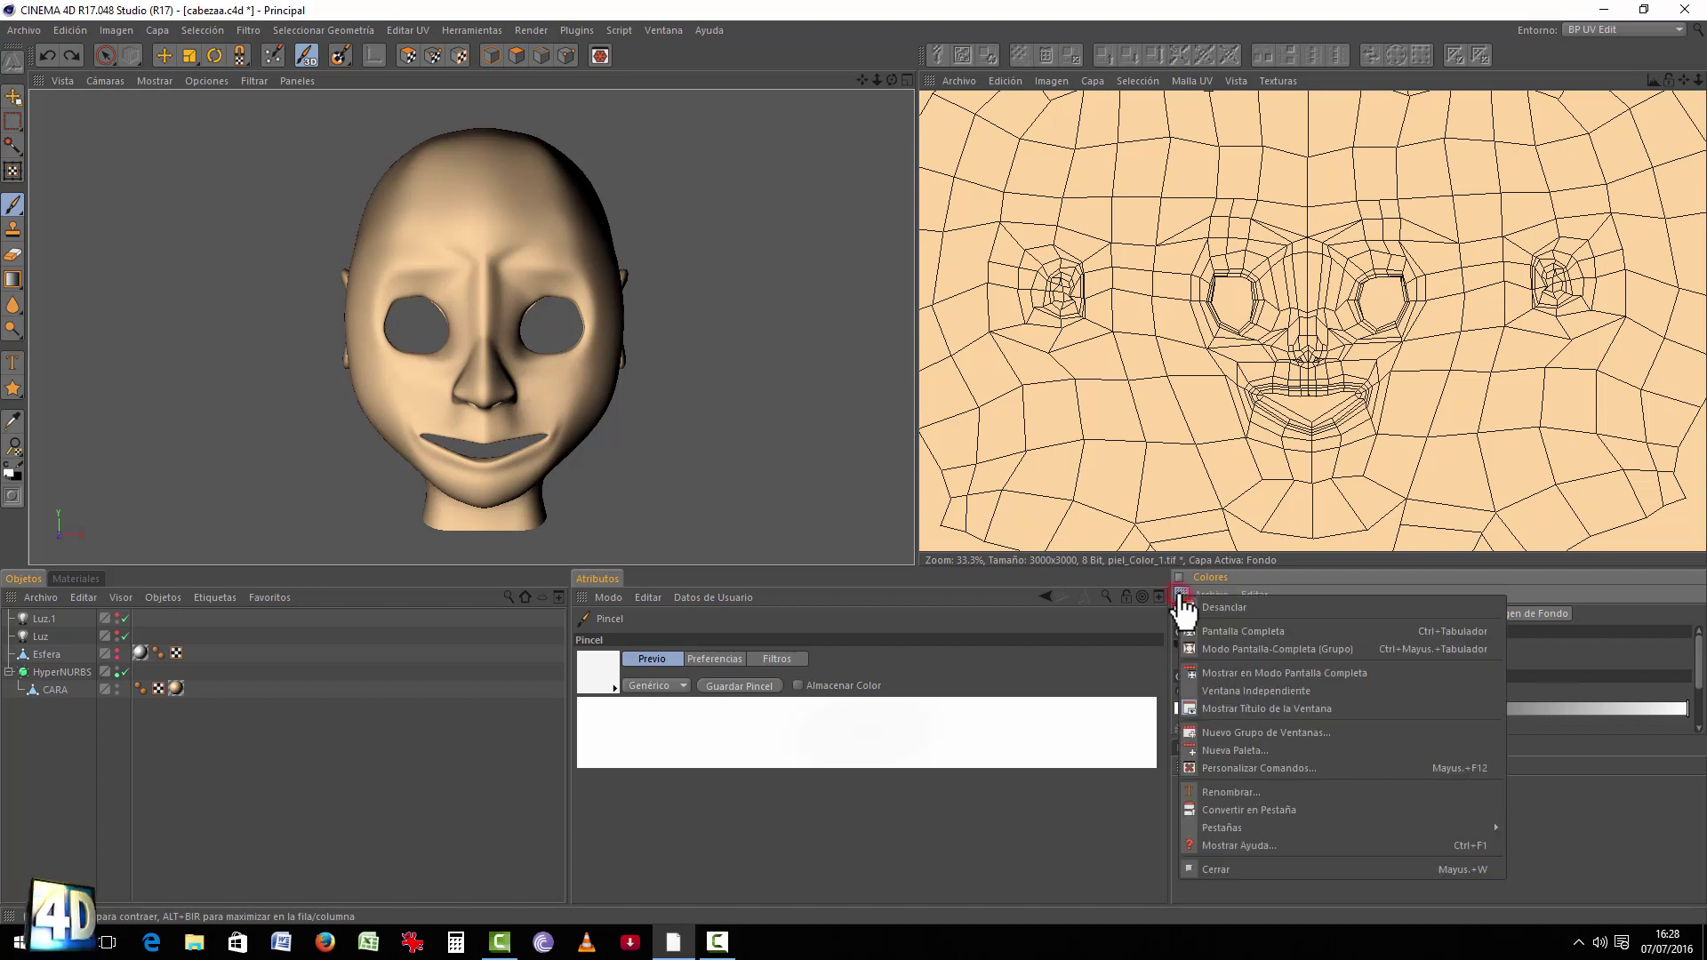
pyautogui.click(1281, 578)
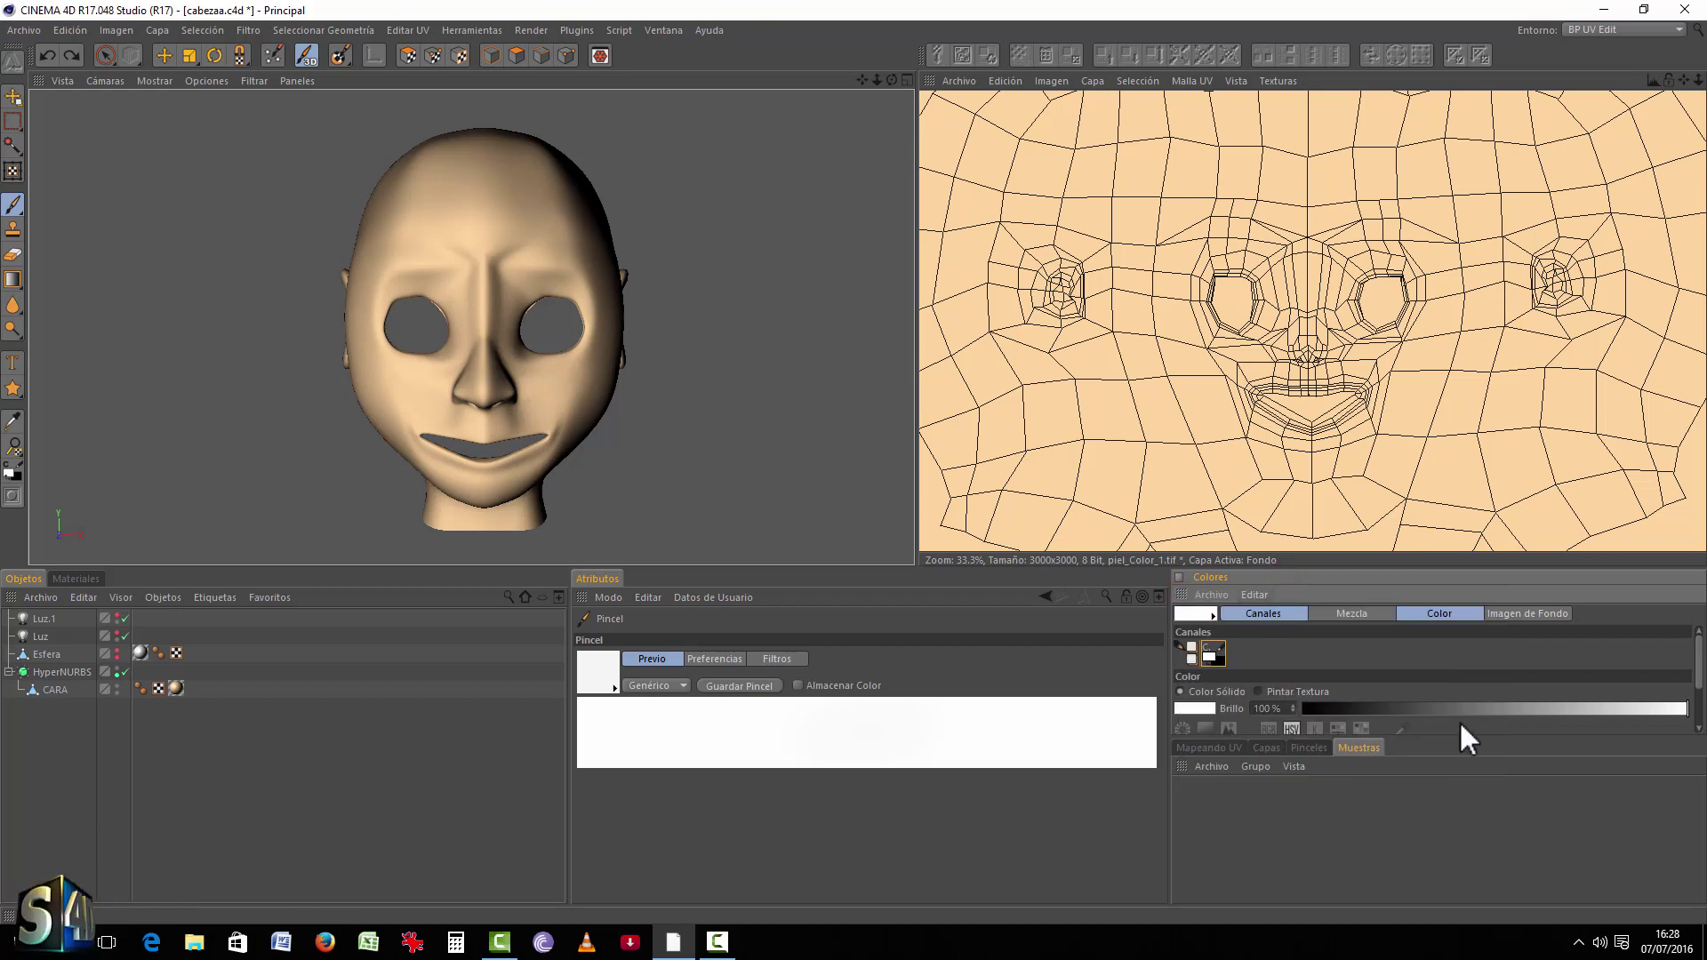
# Step: Set the solid paint colour's brightness to 59% and adjust a tone sampled from the skin texture to H 21°, S 57%, V 100%
pyautogui.moveTo(1480, 707); pyautogui.dragTo(1530, 706)
pyautogui.click(1203, 708)
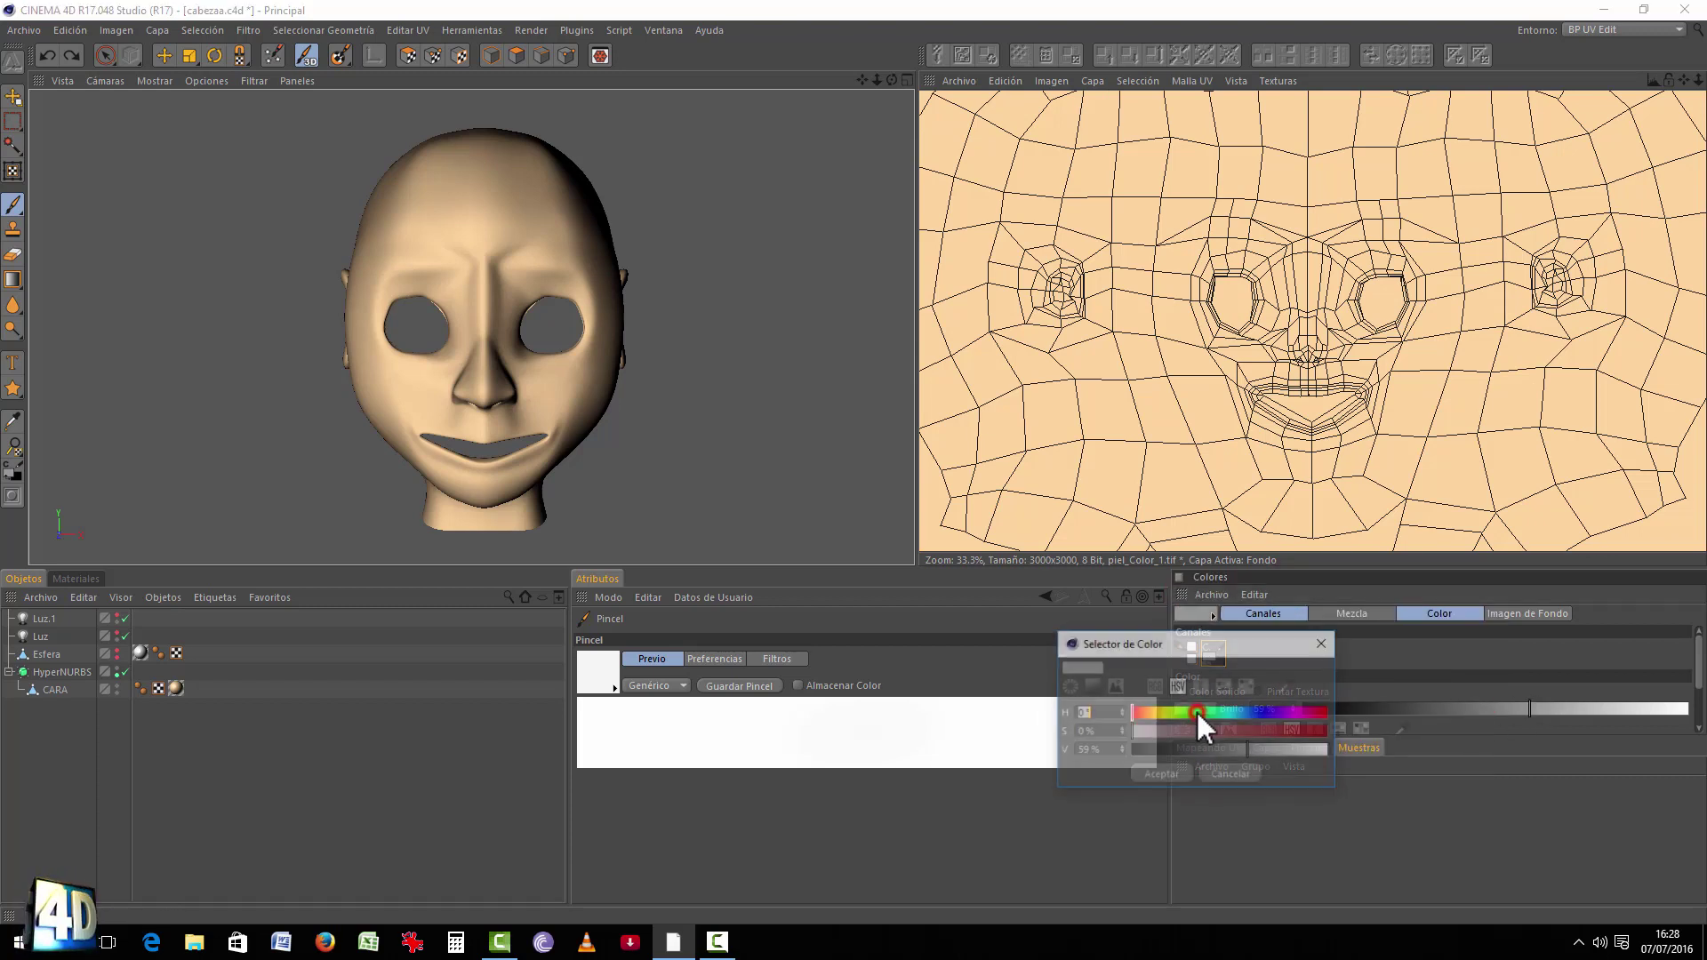
pyautogui.click(1201, 712)
pyautogui.click(1144, 713)
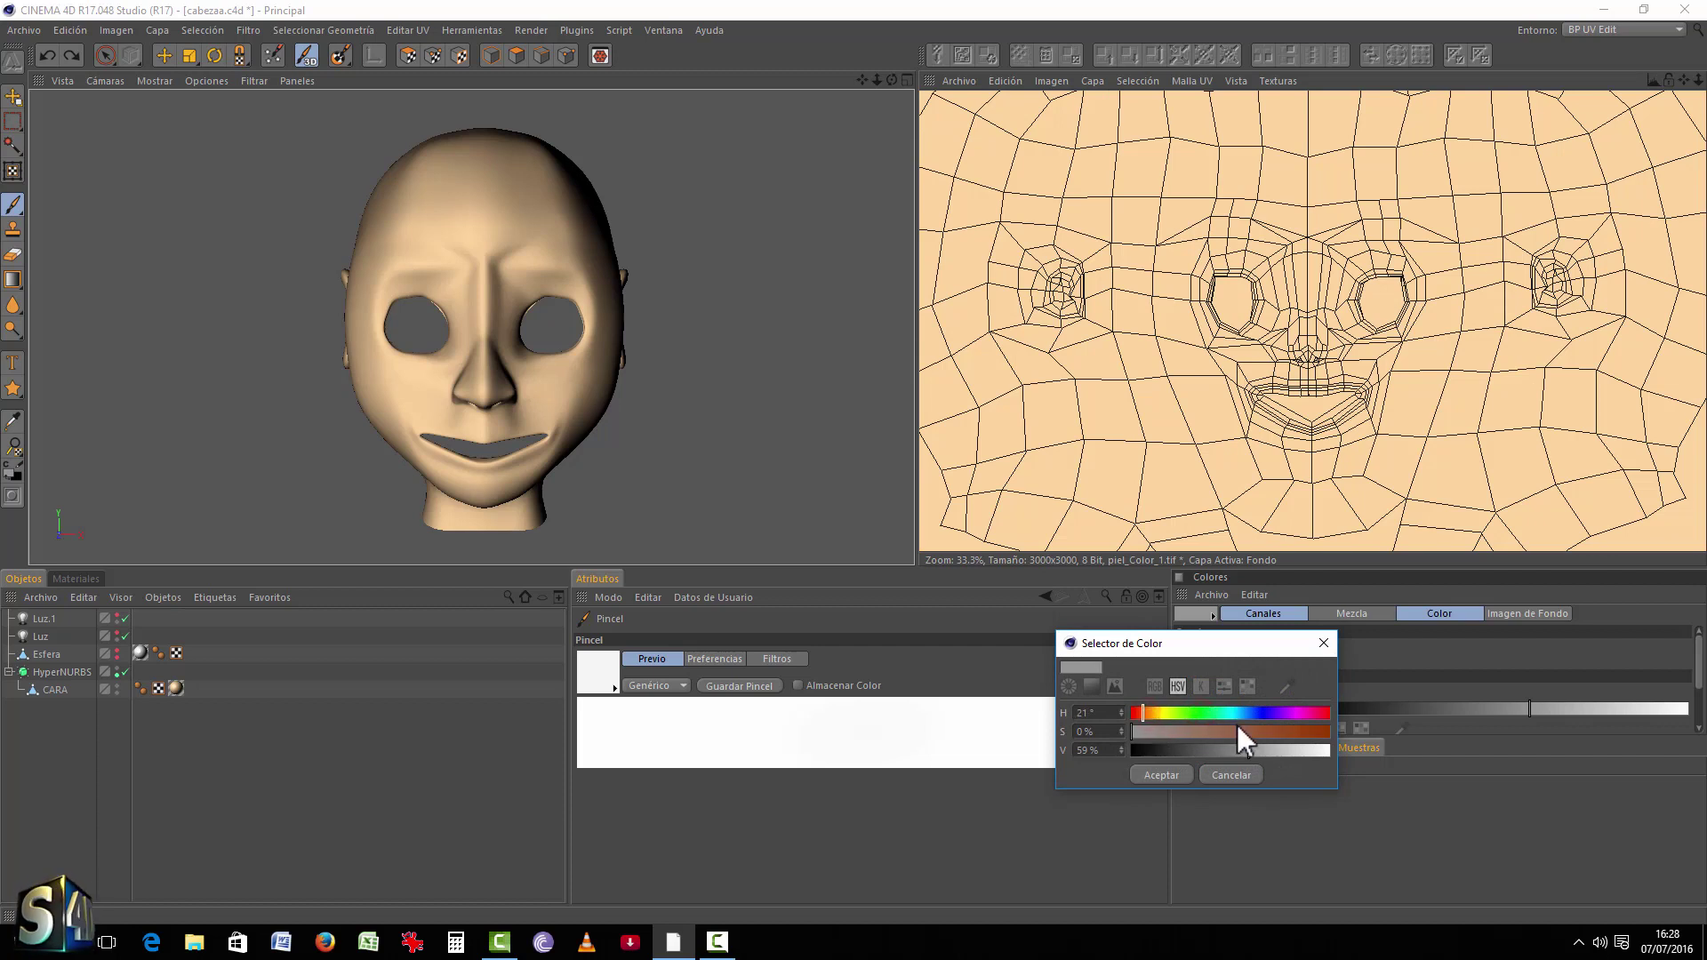
pyautogui.click(1286, 687)
pyautogui.click(1204, 409)
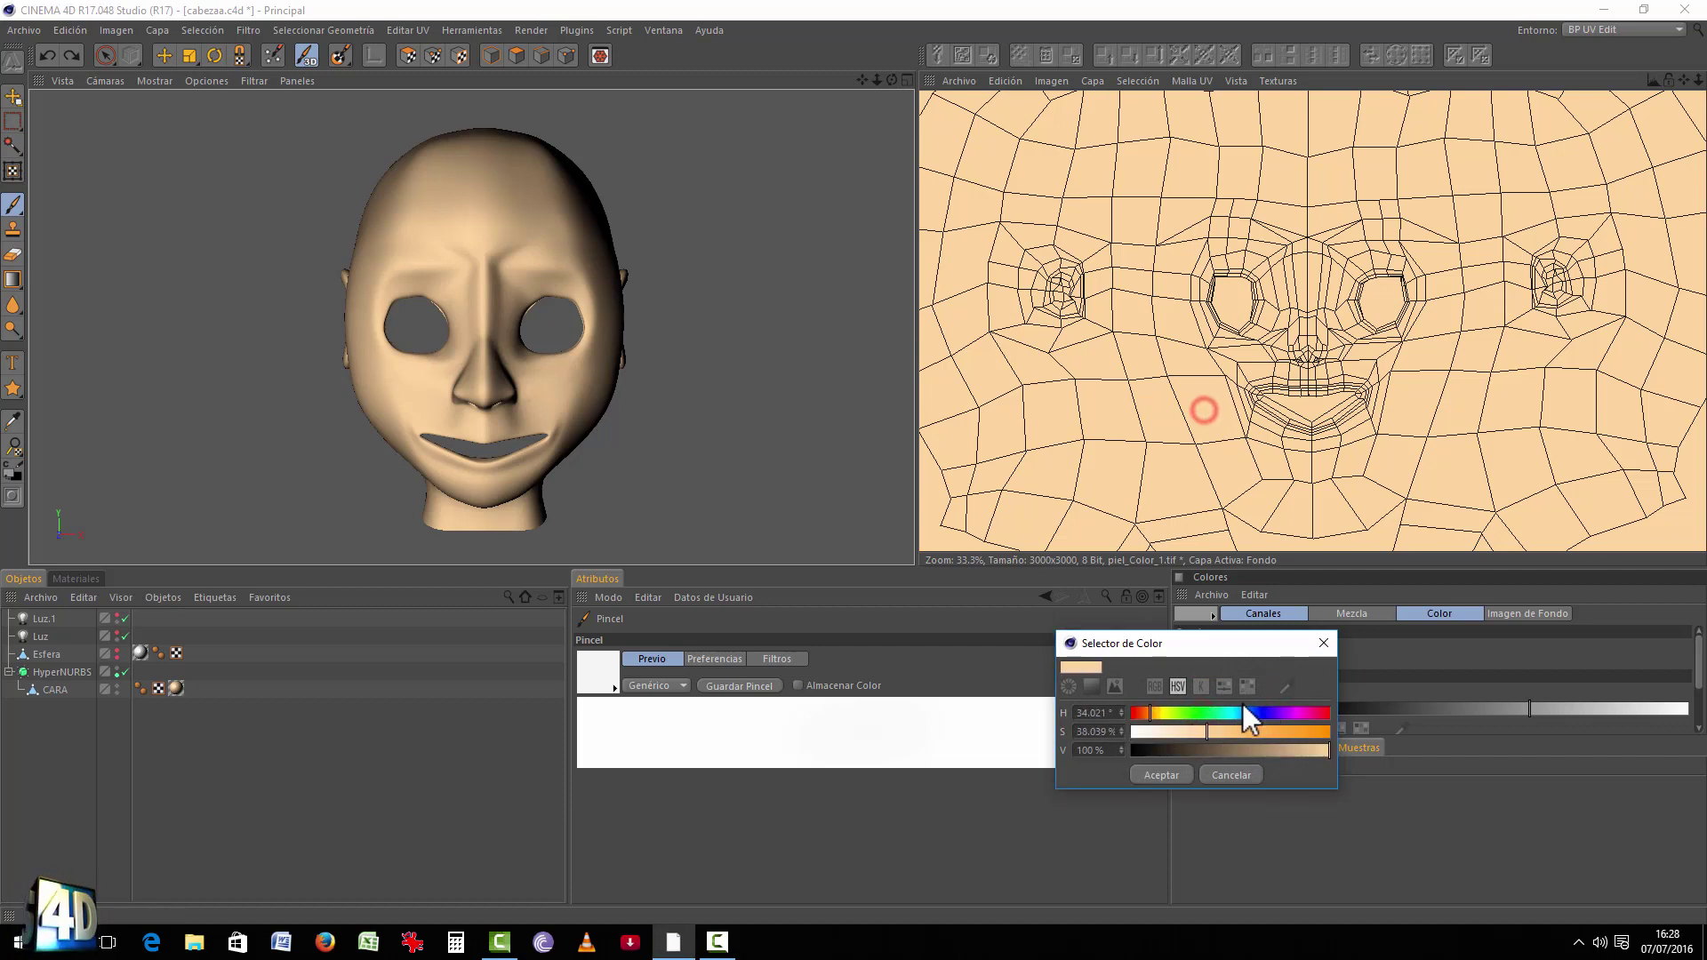
pyautogui.moveTo(1229, 730)
pyautogui.mouseDown()
pyautogui.moveTo(1245, 729)
pyautogui.moveTo(1144, 713)
pyautogui.mouseUp()
pyautogui.click(1148, 712)
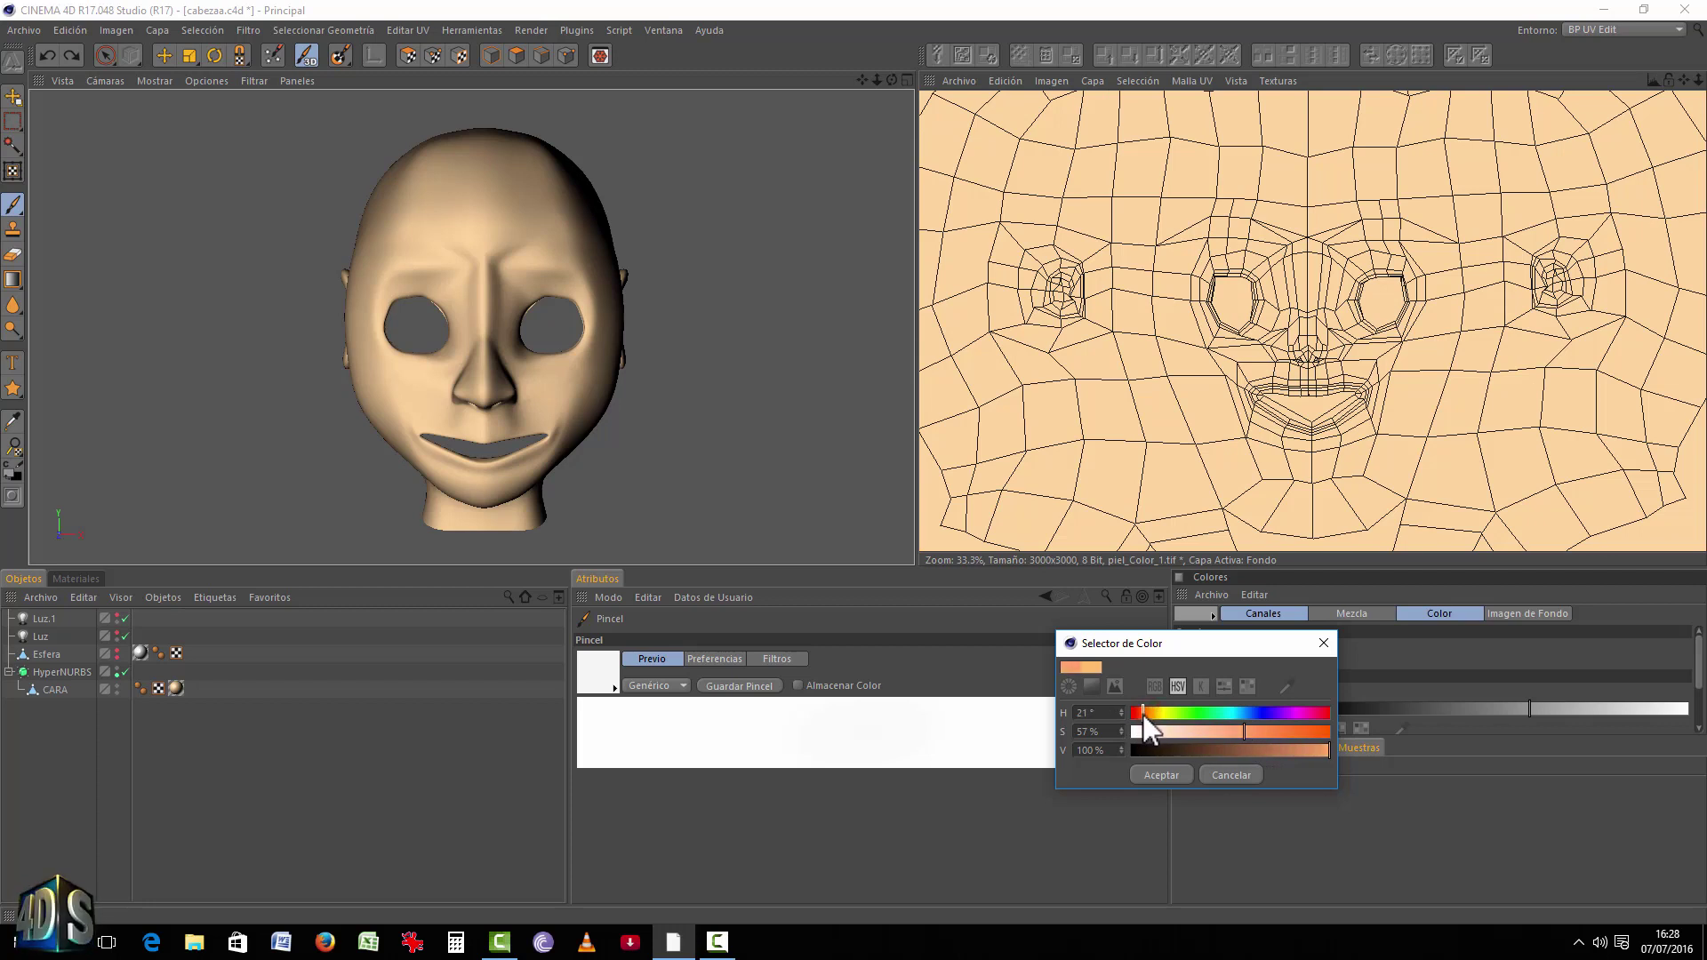
pyautogui.click(1156, 775)
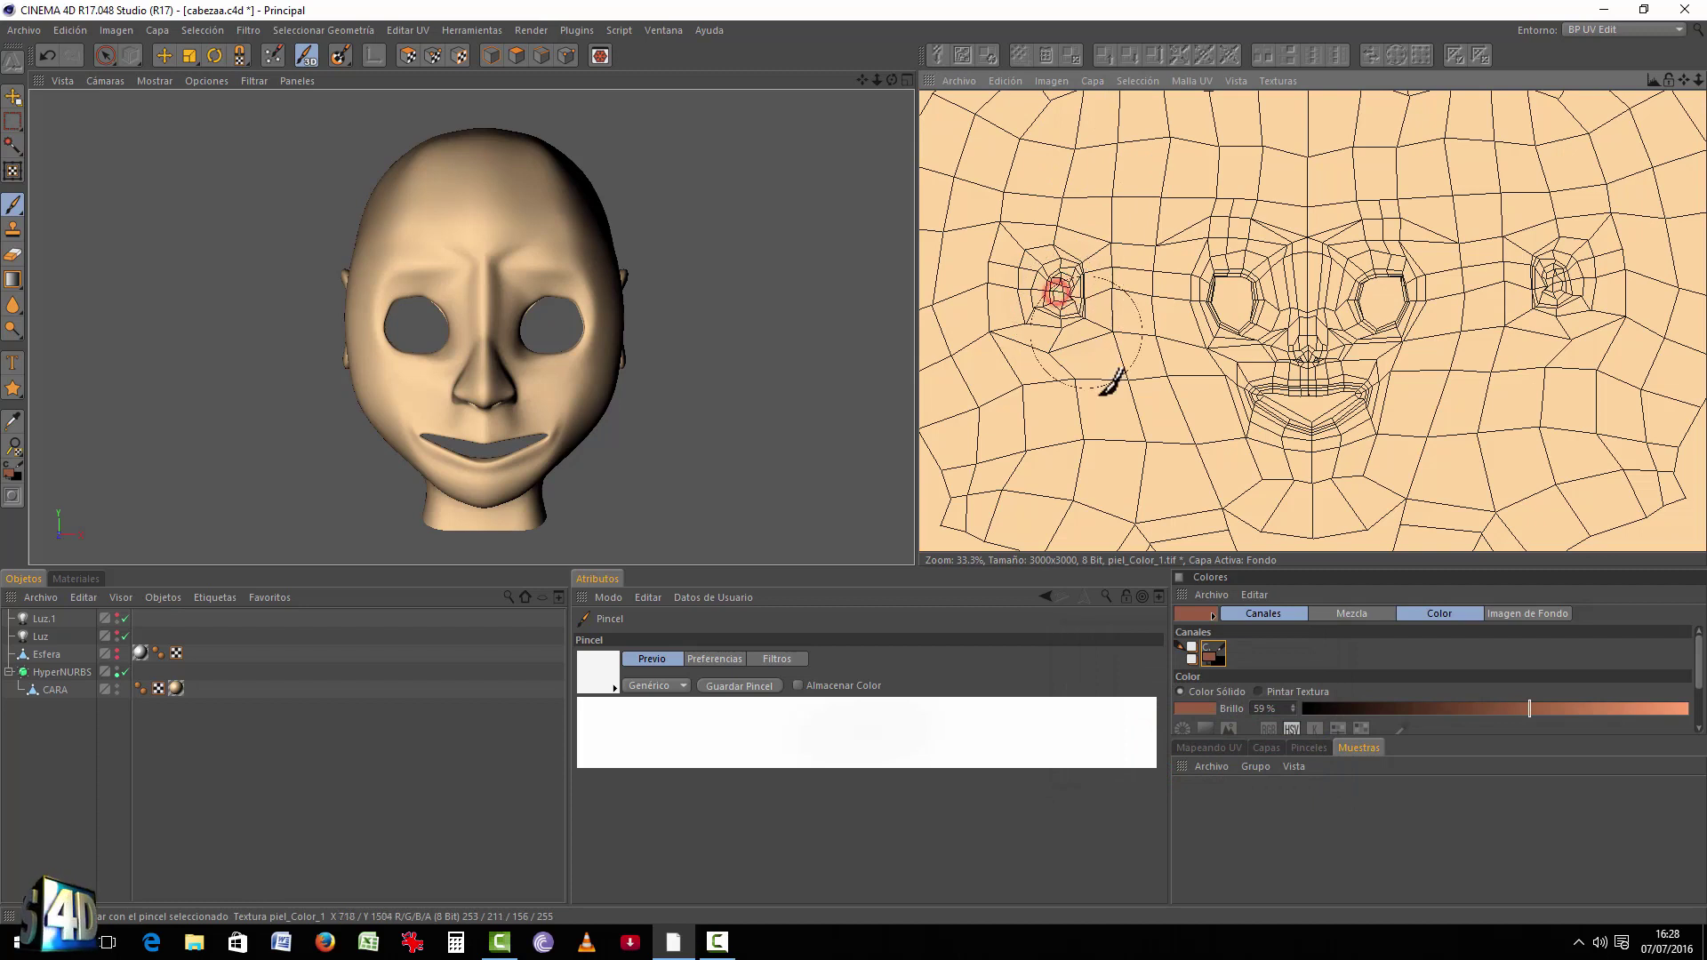
# Step: Select CARA's piel texture tag and check the skin texture with the UV mesh hidden, restoring the mesh display
pyautogui.click(75, 579)
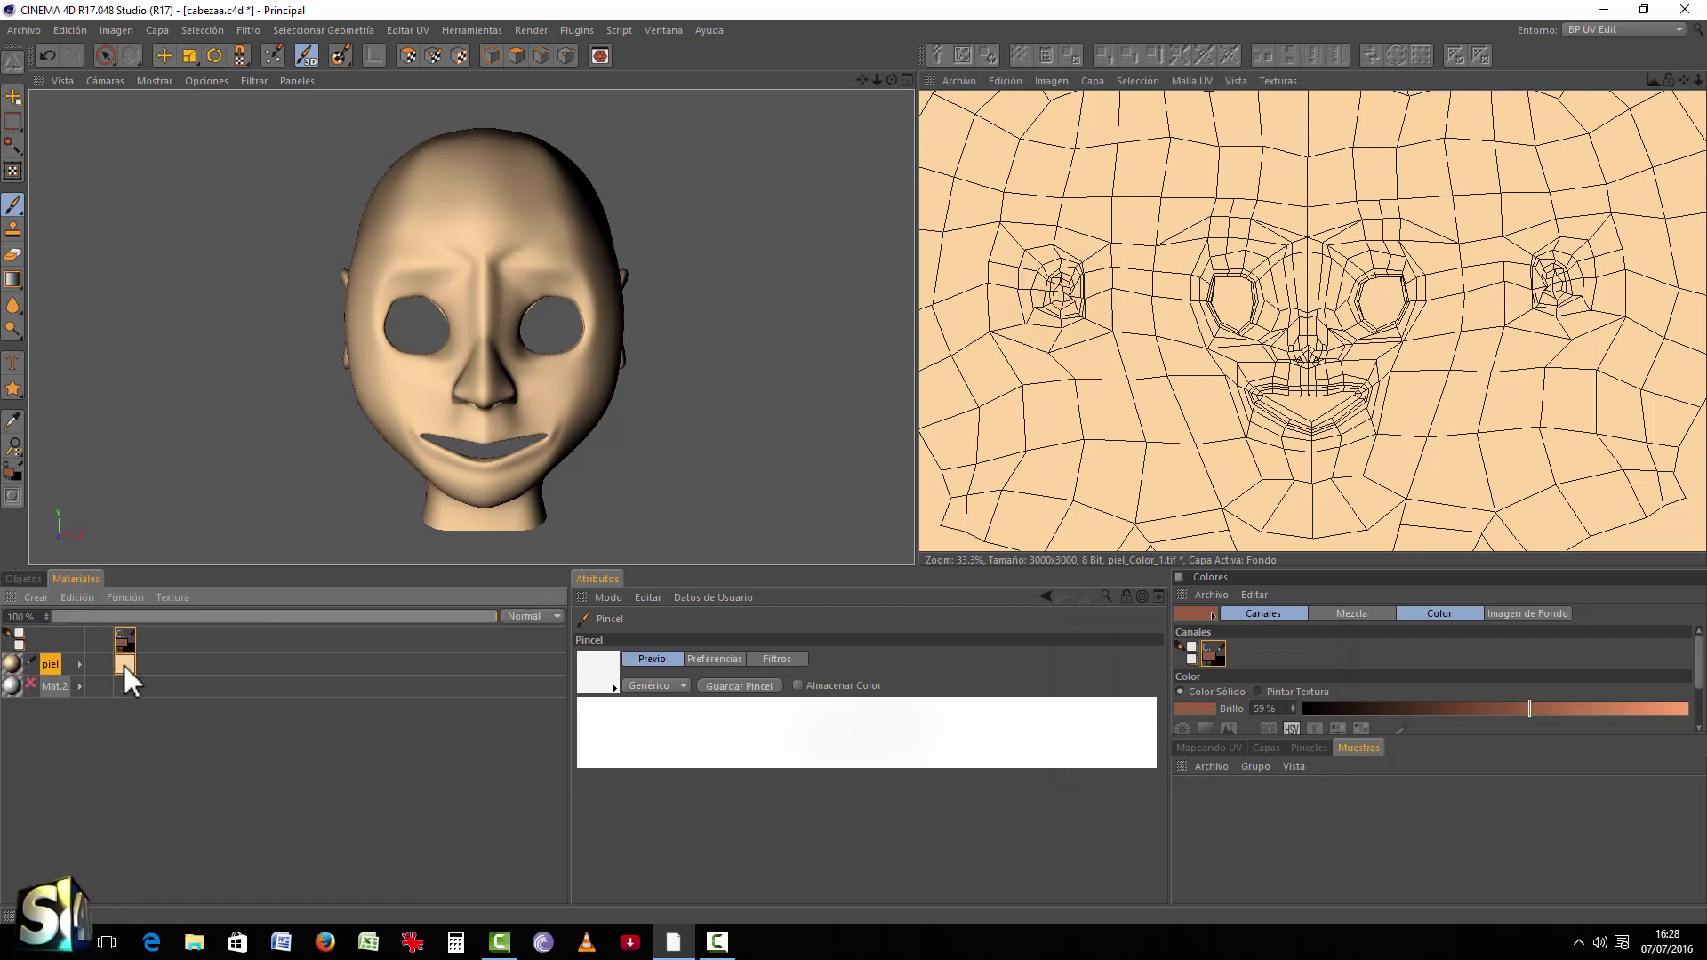
pyautogui.moveTo(30, 664); pyautogui.dragTo(180, 685)
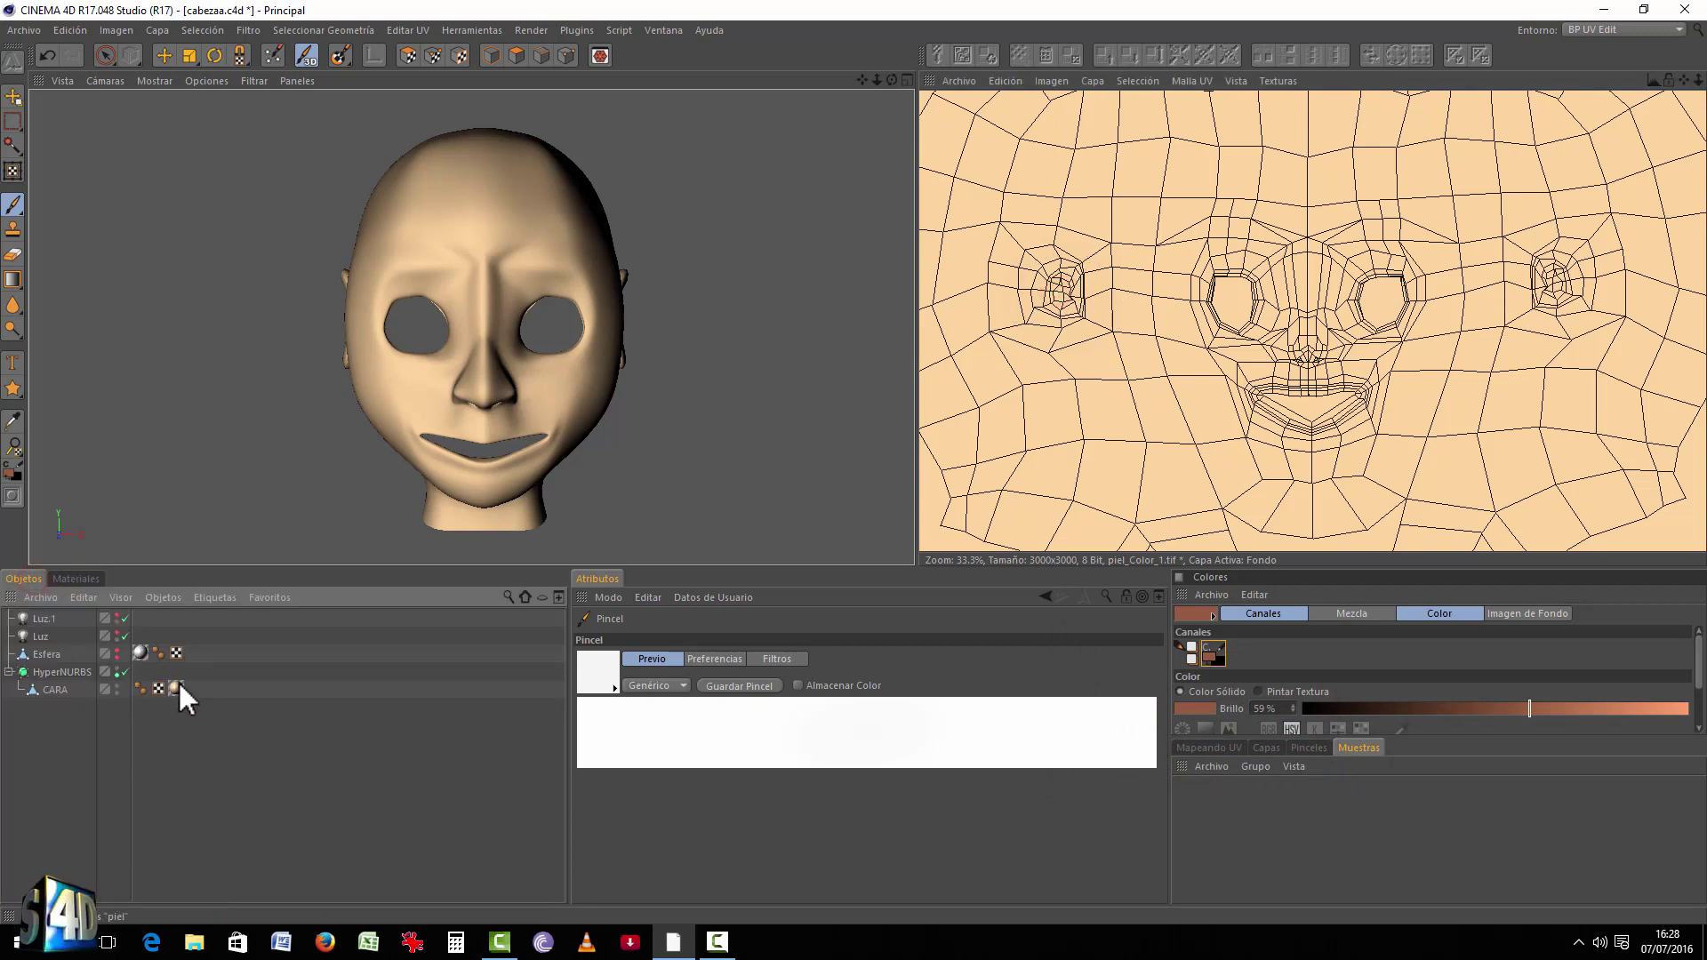
pyautogui.click(1202, 81)
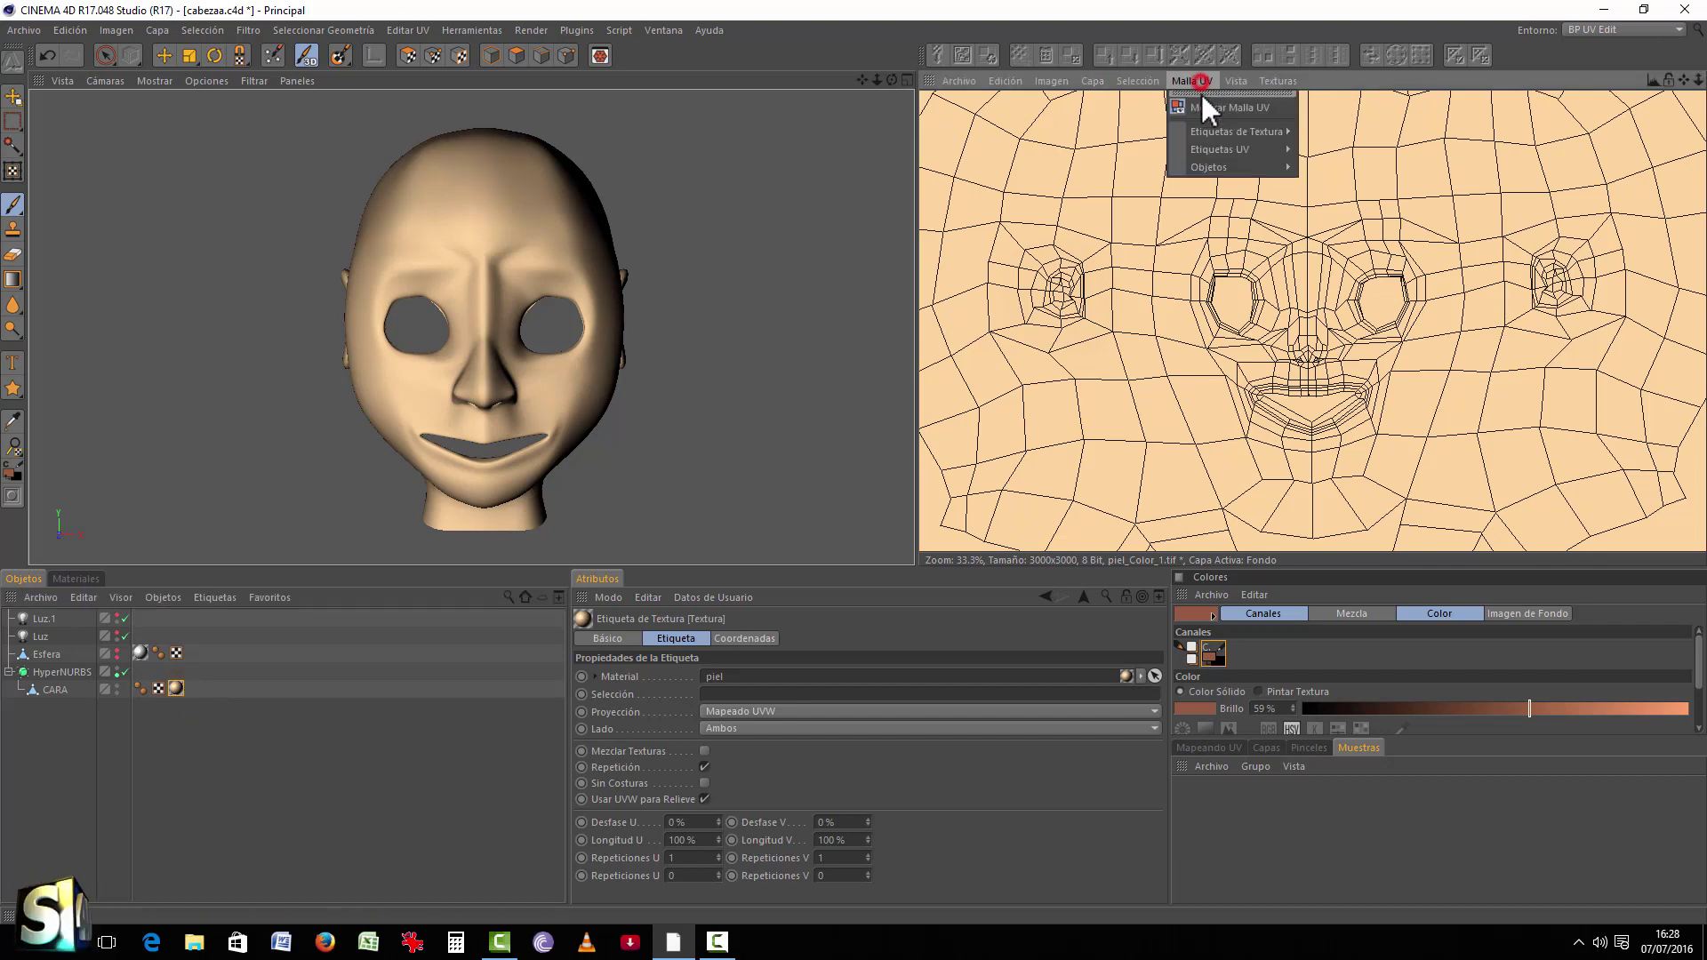
pyautogui.click(1202, 105)
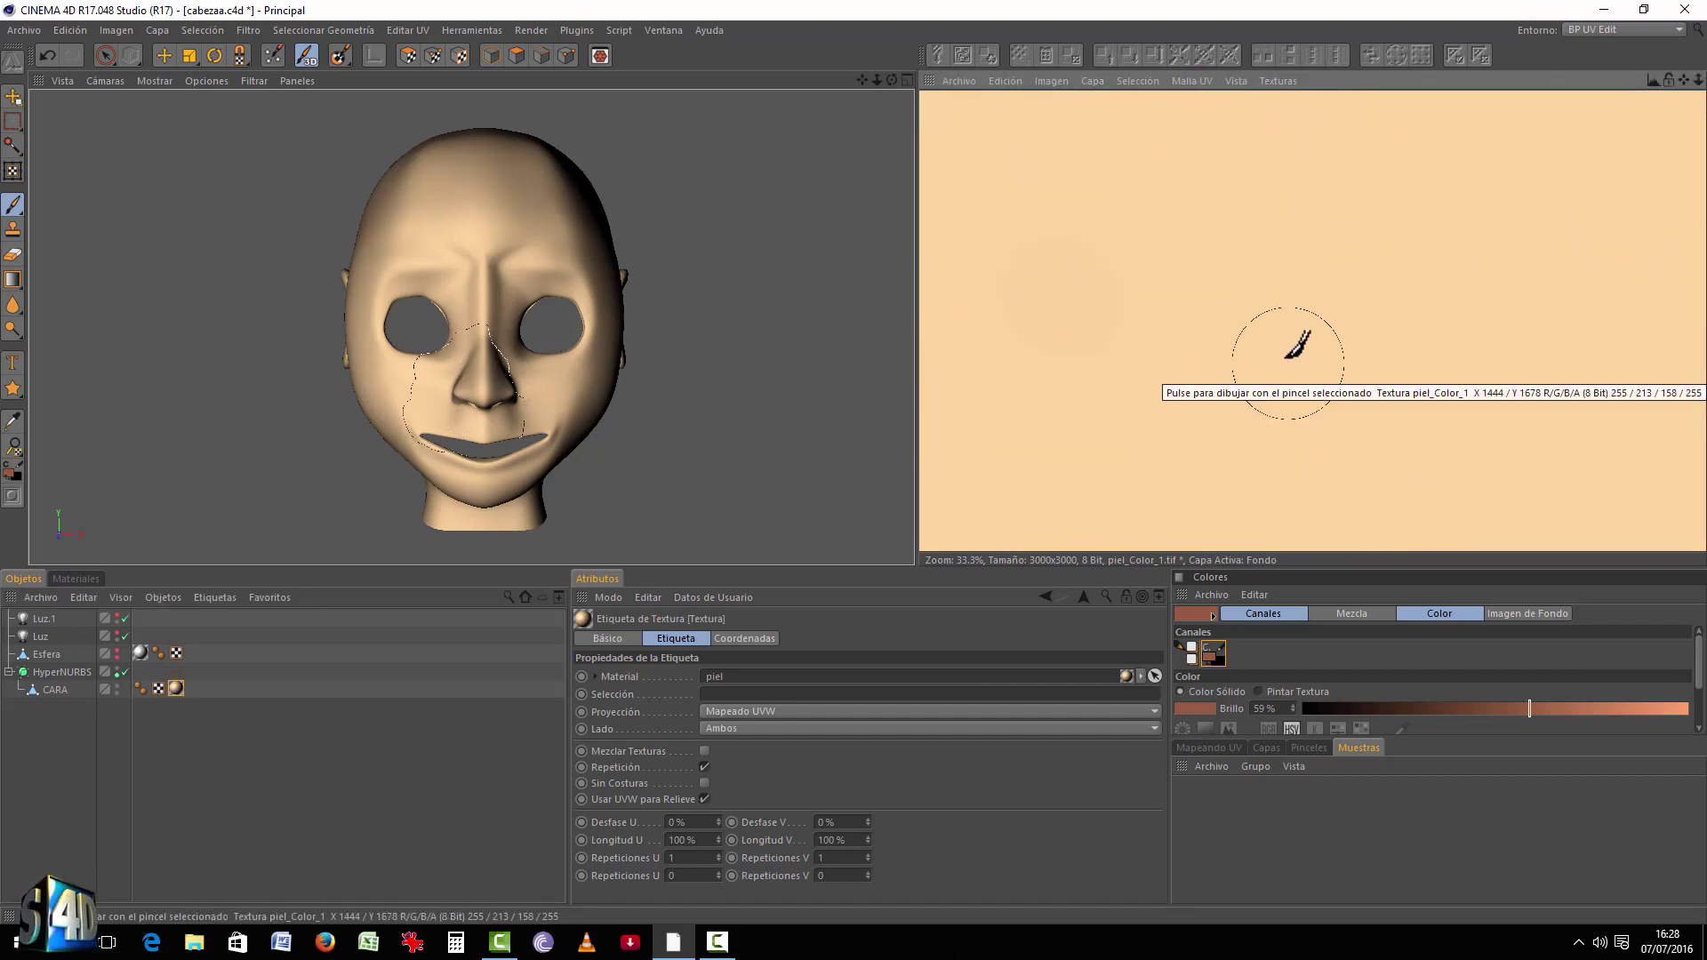
pyautogui.click(1193, 81)
pyautogui.click(1198, 105)
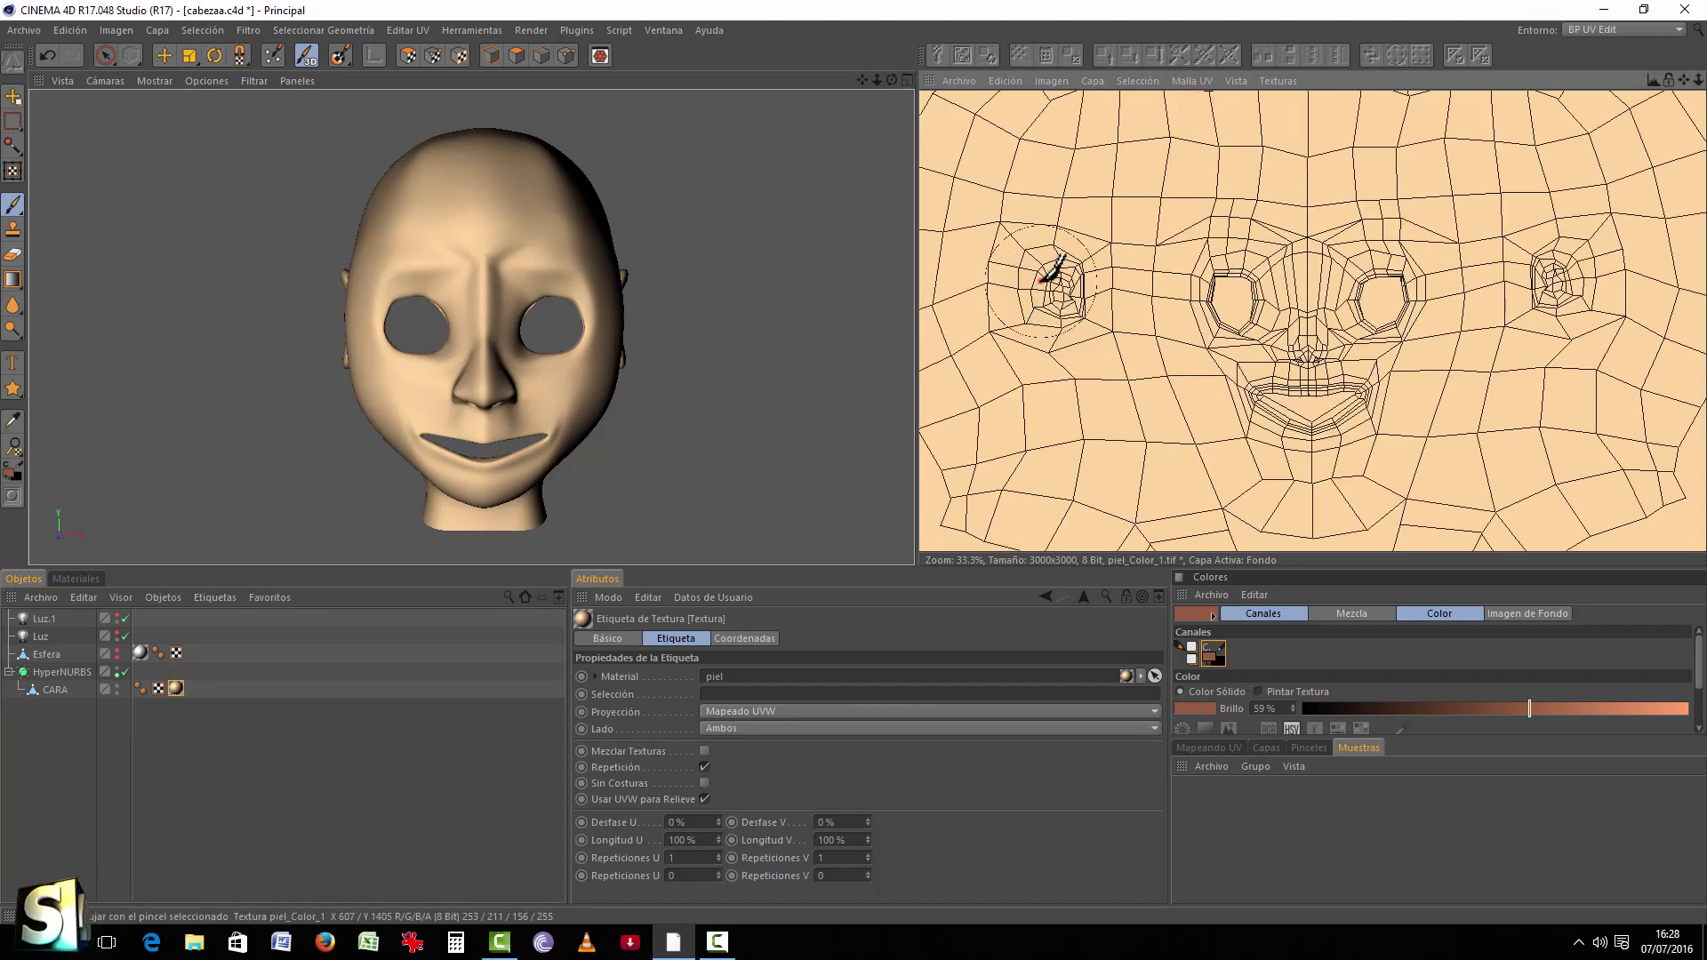
# Step: Set the paint colour's brightness to 84%, test a dab on the head's nose and undo it
pyautogui.moveTo(1541, 708); pyautogui.dragTo(1631, 706)
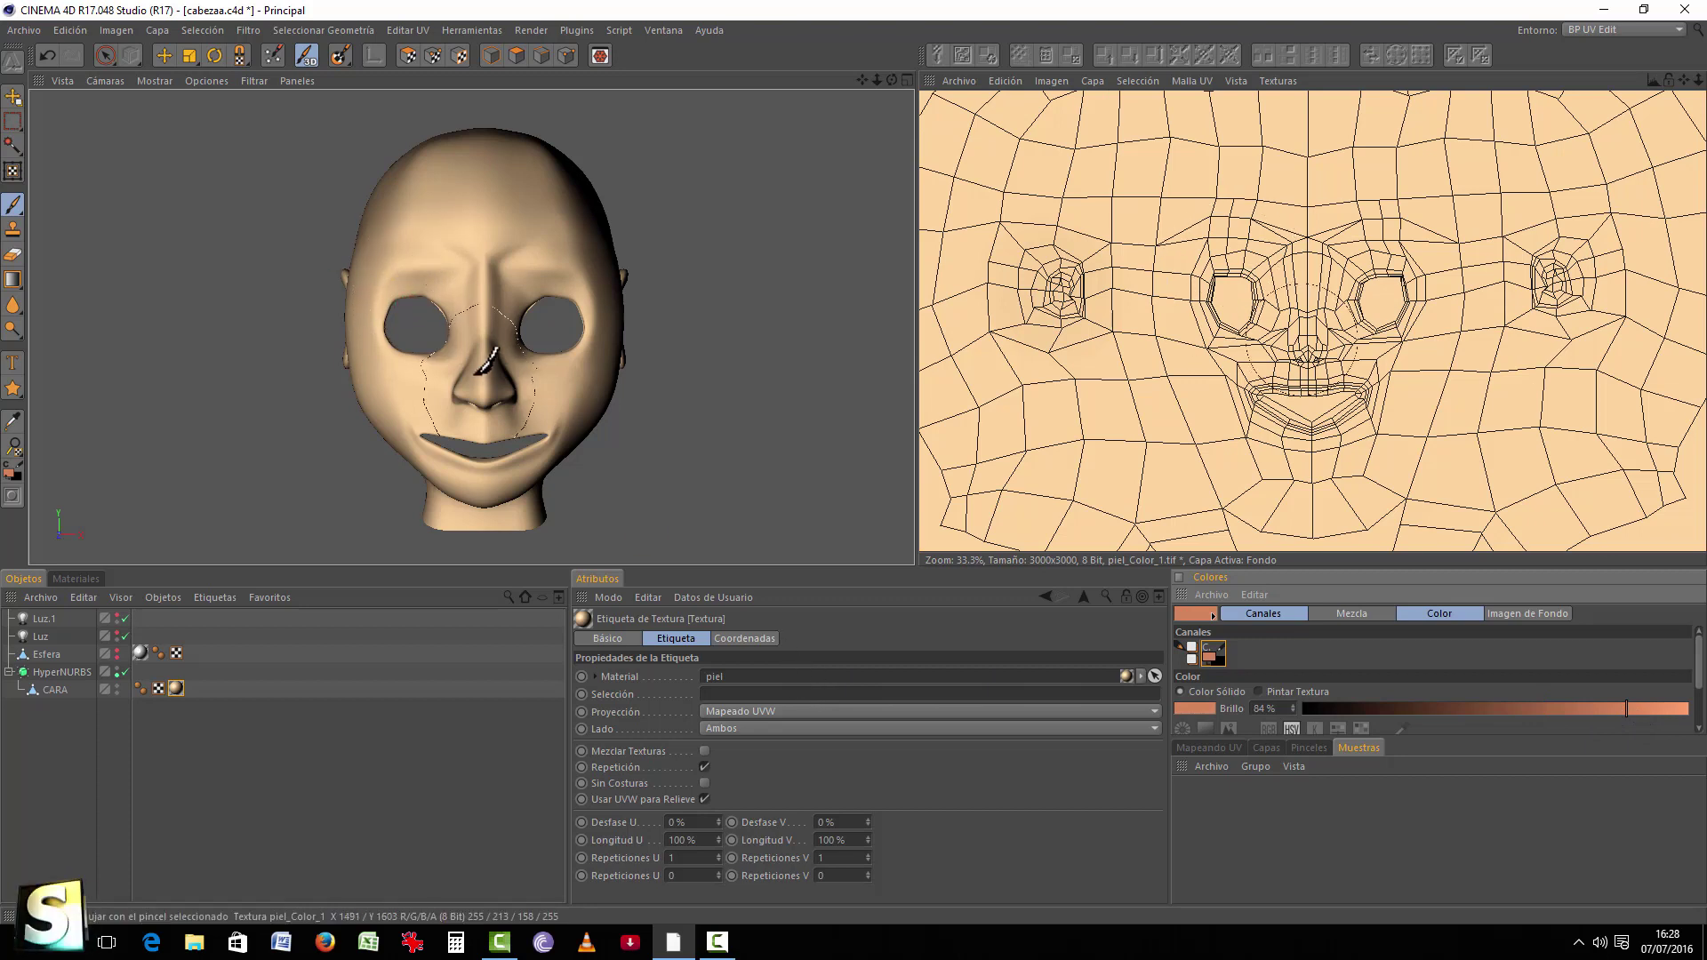
pyautogui.click(477, 375)
pyautogui.hotkey('ctrl', 'z')
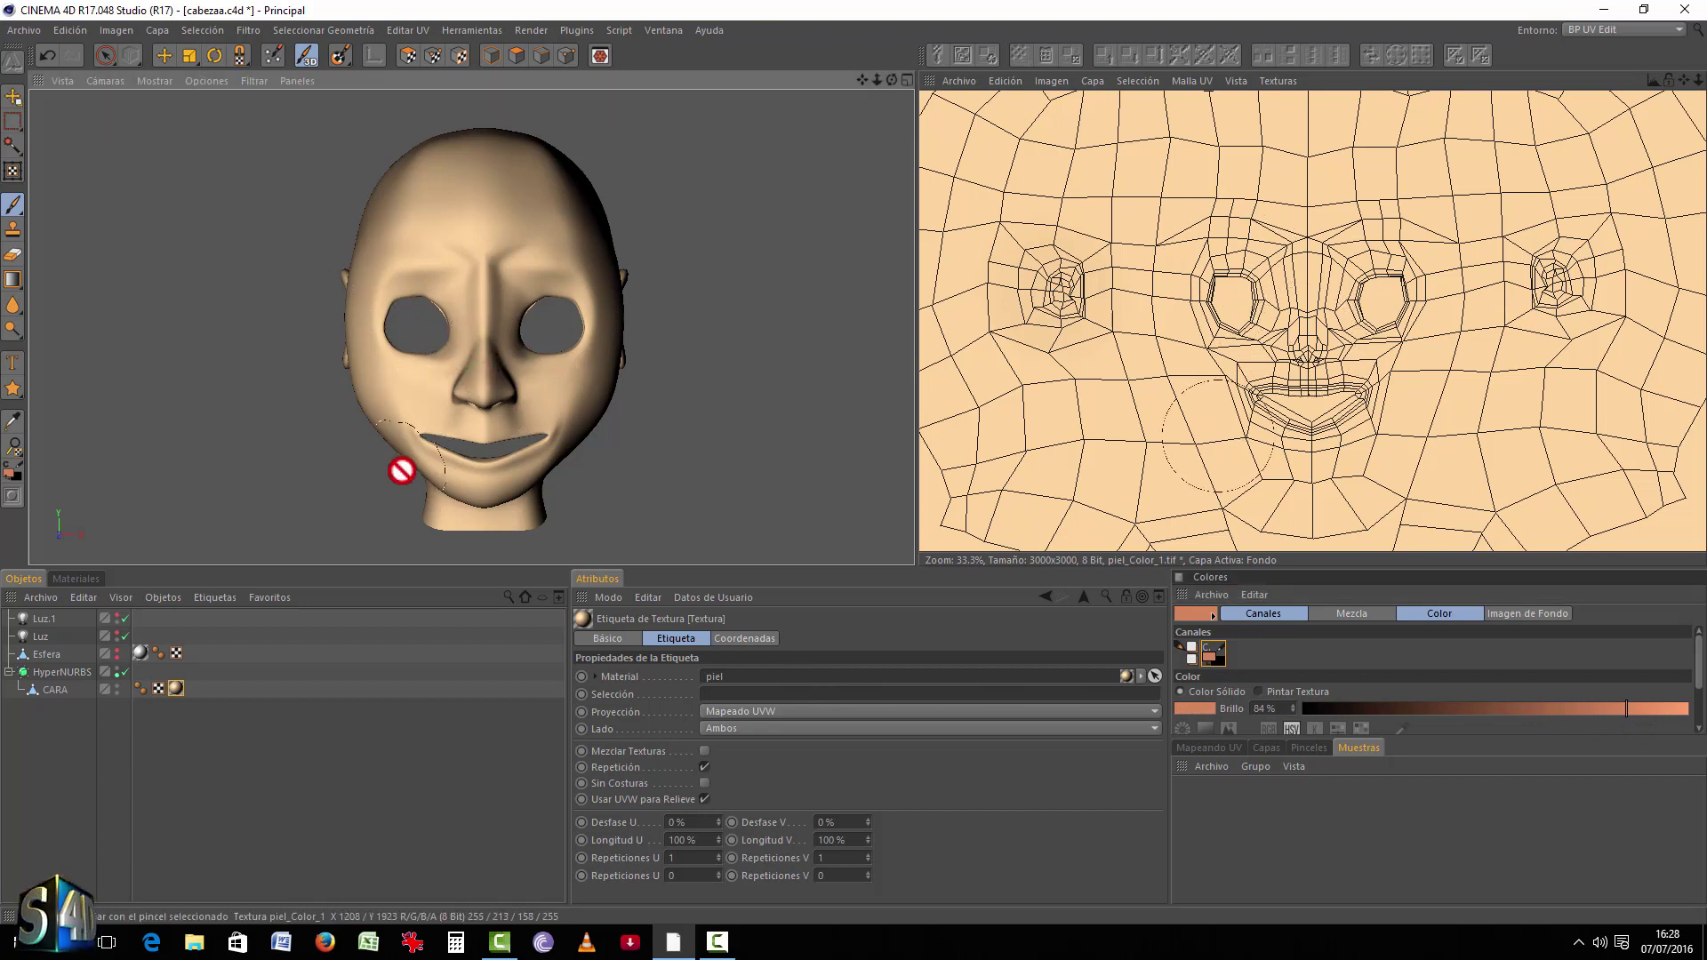
# Step: Disable the HyperNURBS smoothing and select the CARA mesh and its piel texture tag
pyautogui.click(125, 672)
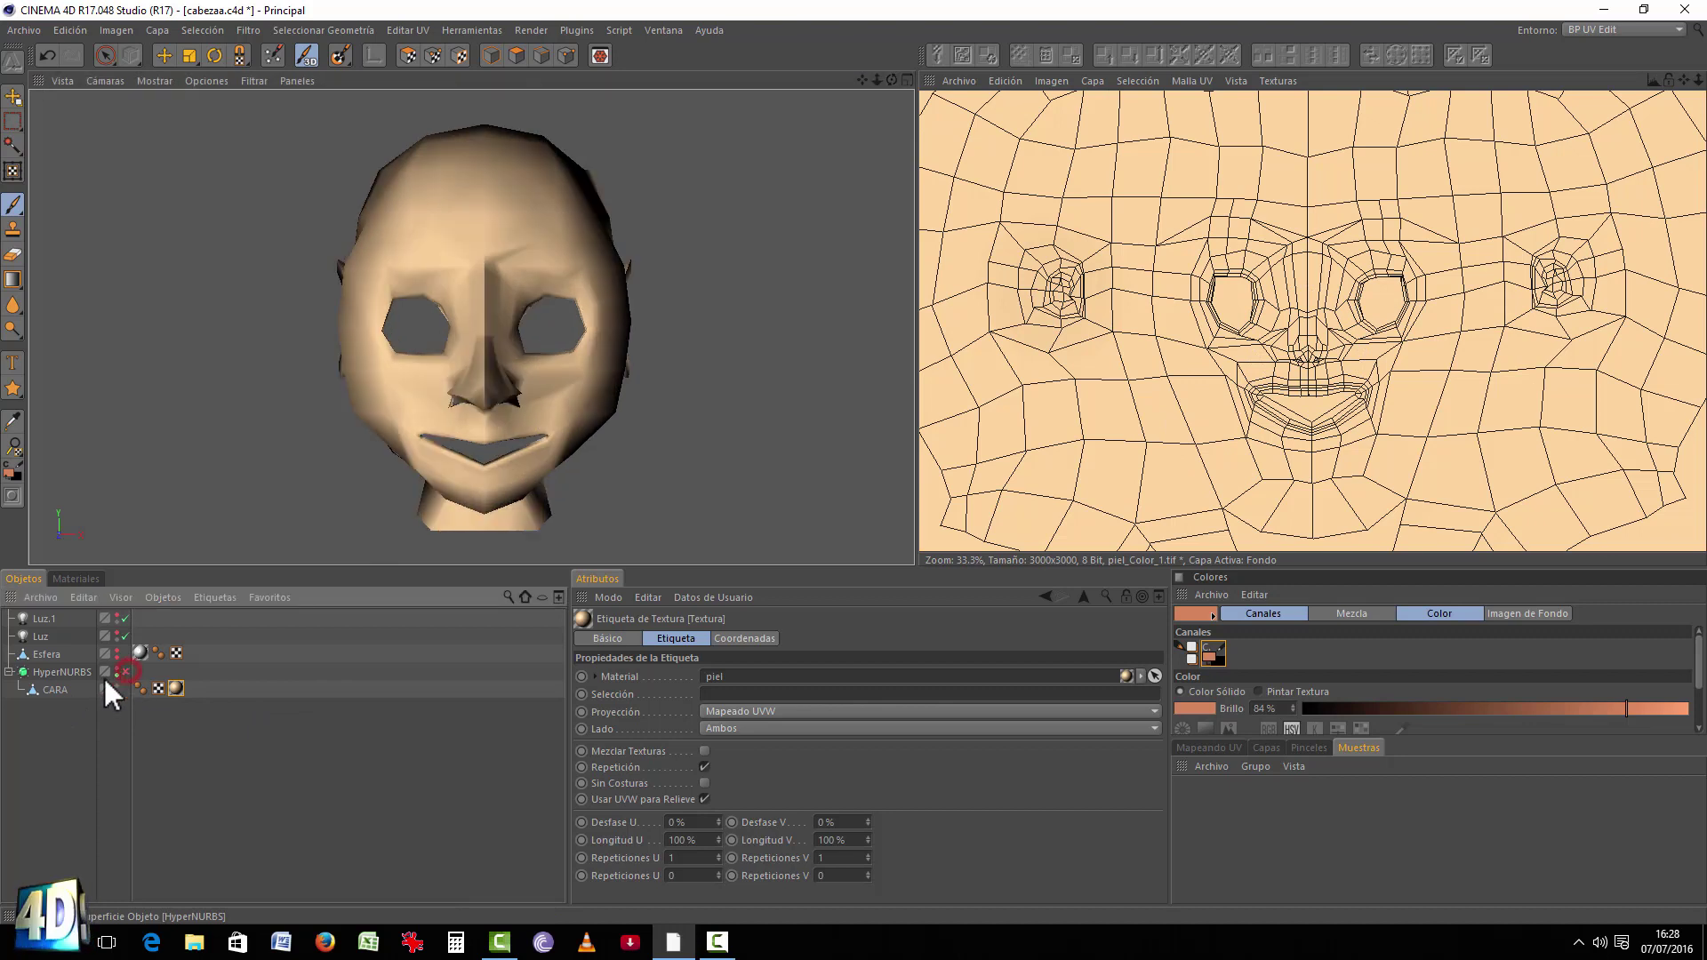
pyautogui.click(52, 689)
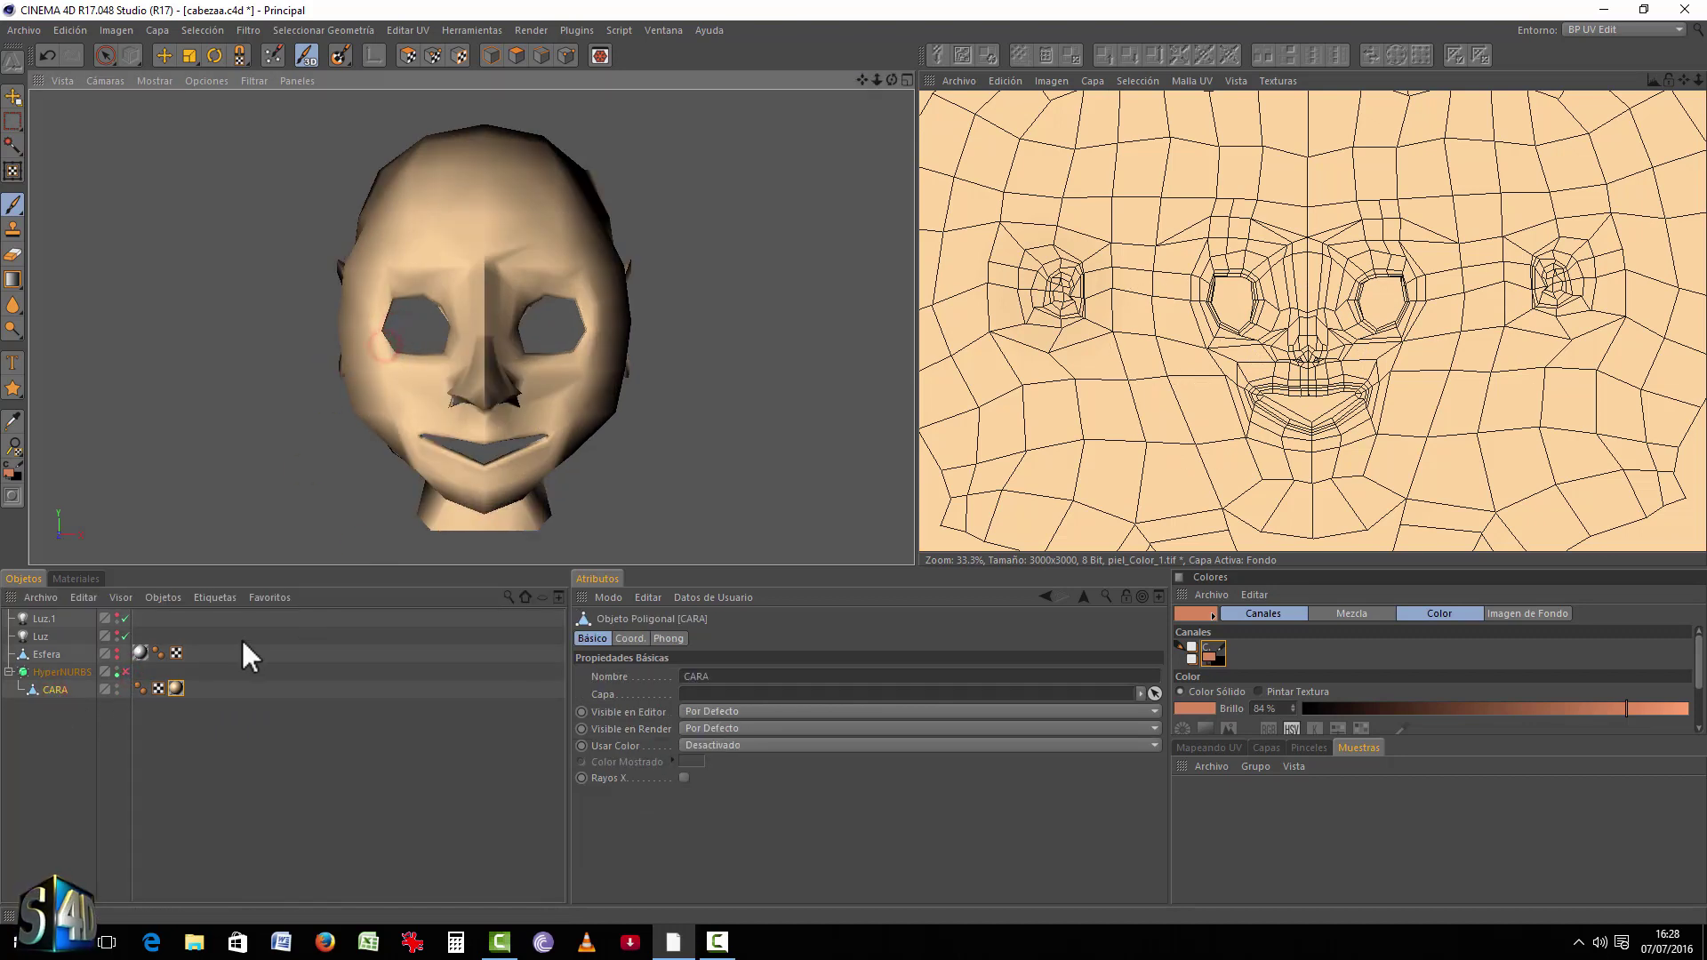
pyautogui.click(176, 688)
# Step: Inspect the piel material's colour channel and the settings of its piel_Color_1.tif bitmap
pyautogui.click(88, 579)
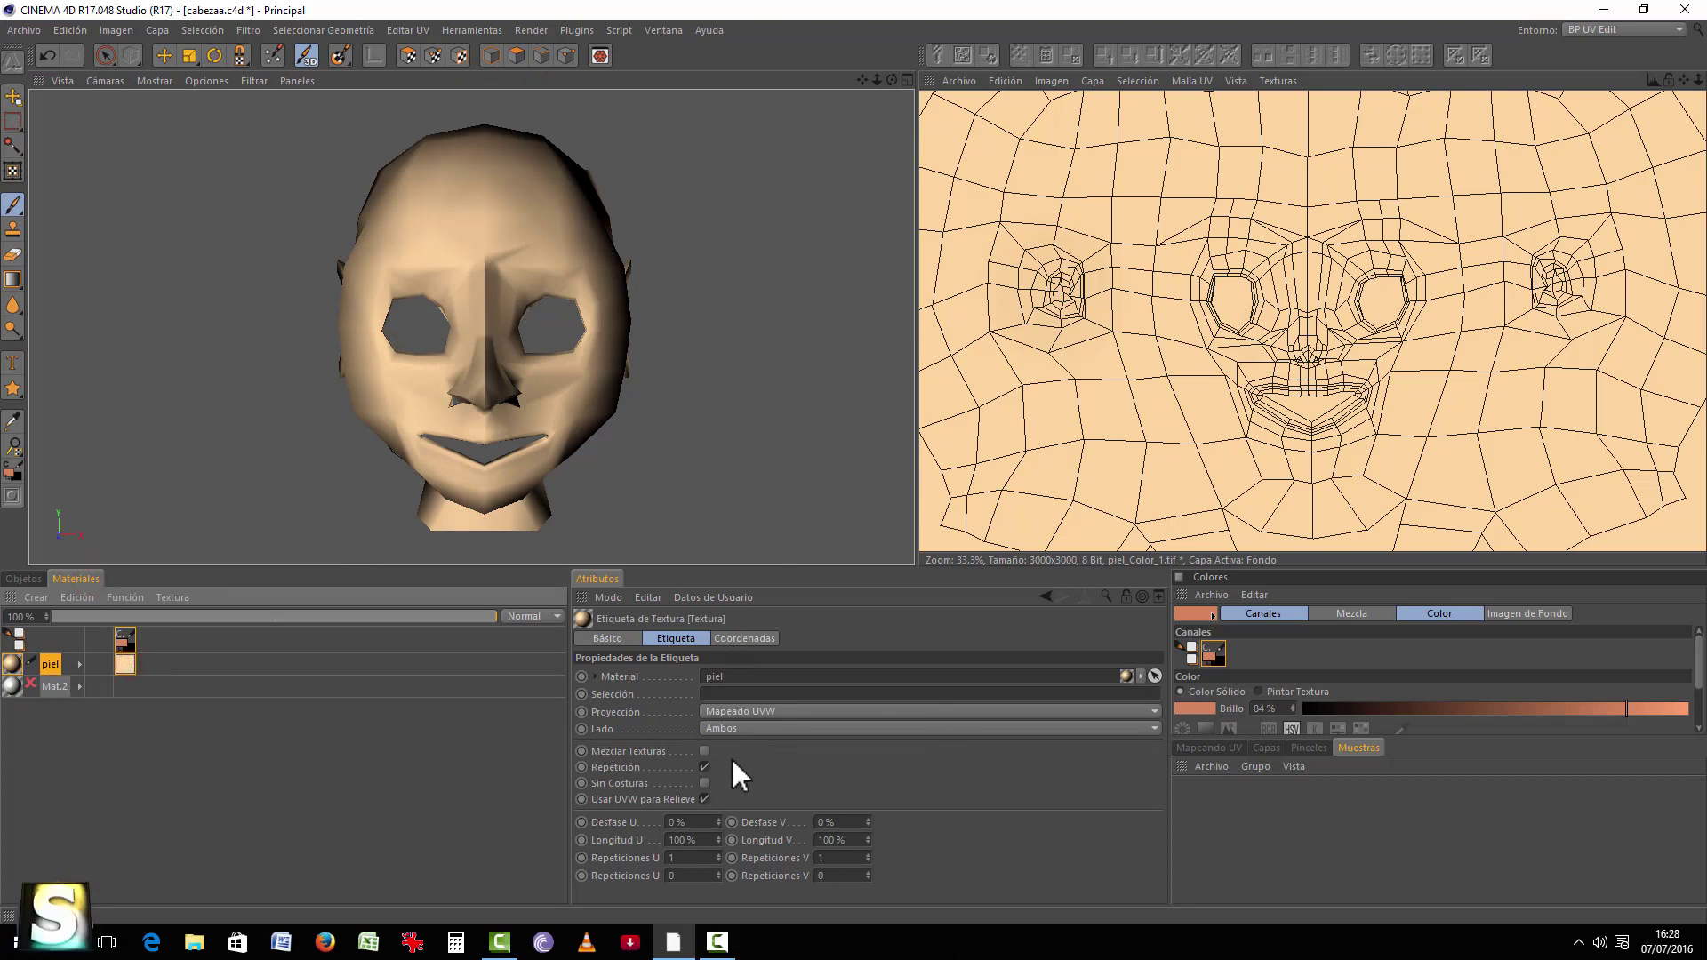
pyautogui.click(75, 662)
pyautogui.scroll(-4, 1007, 729)
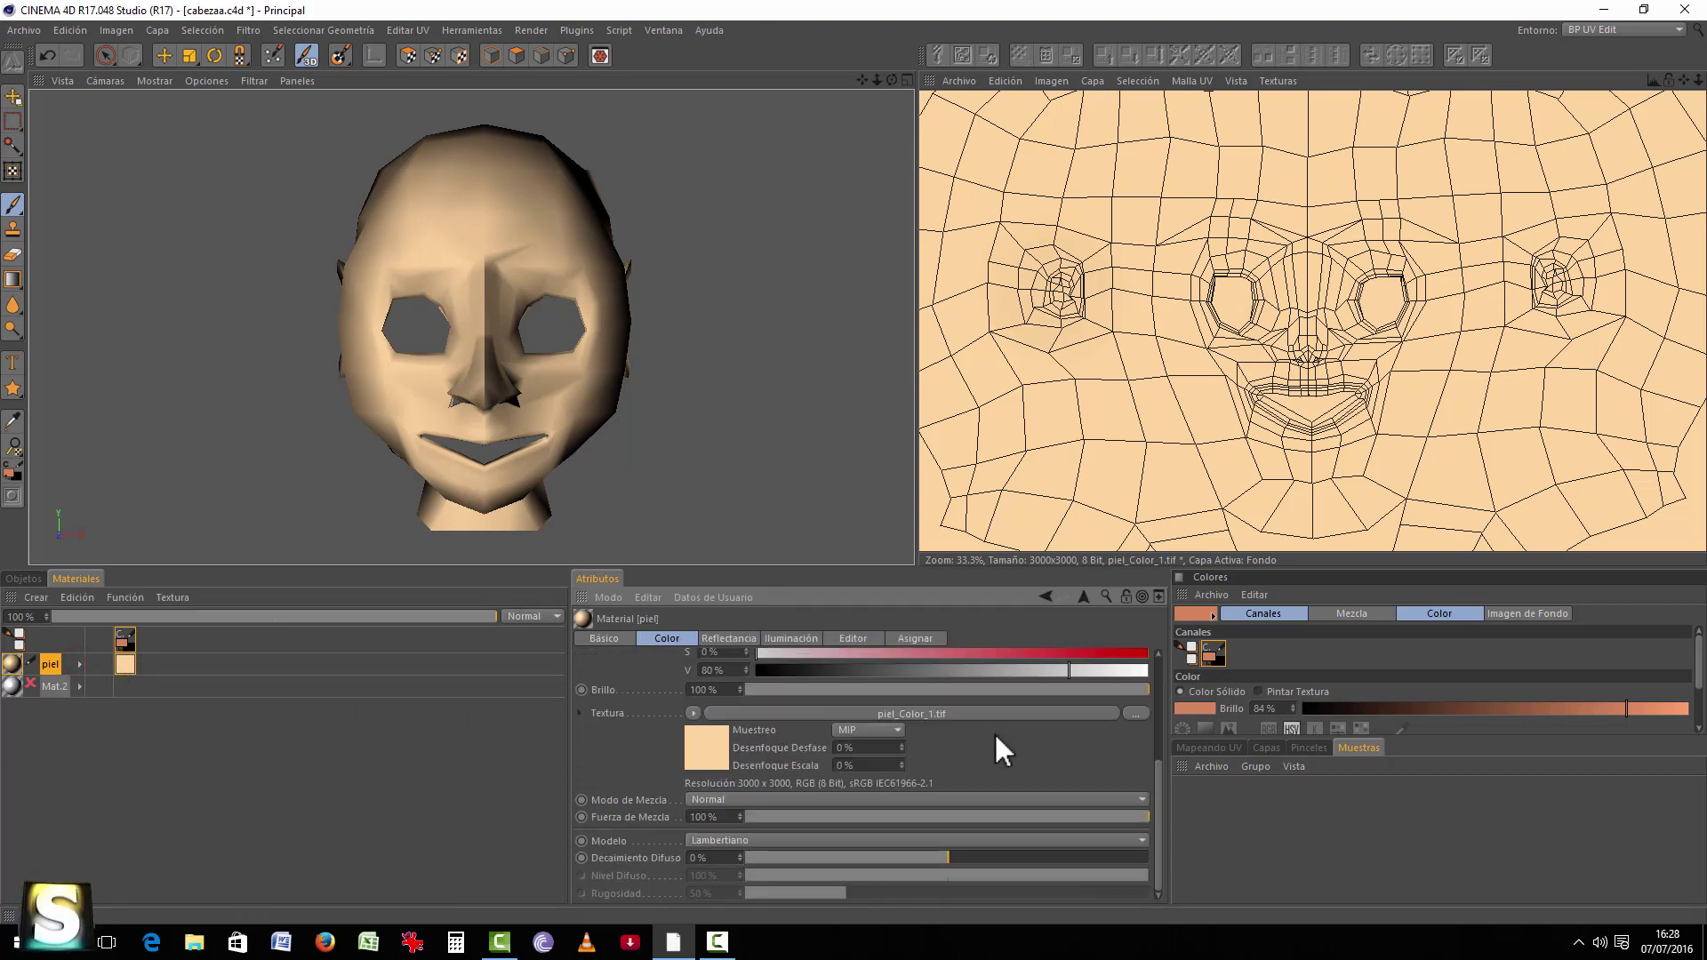
pyautogui.click(948, 714)
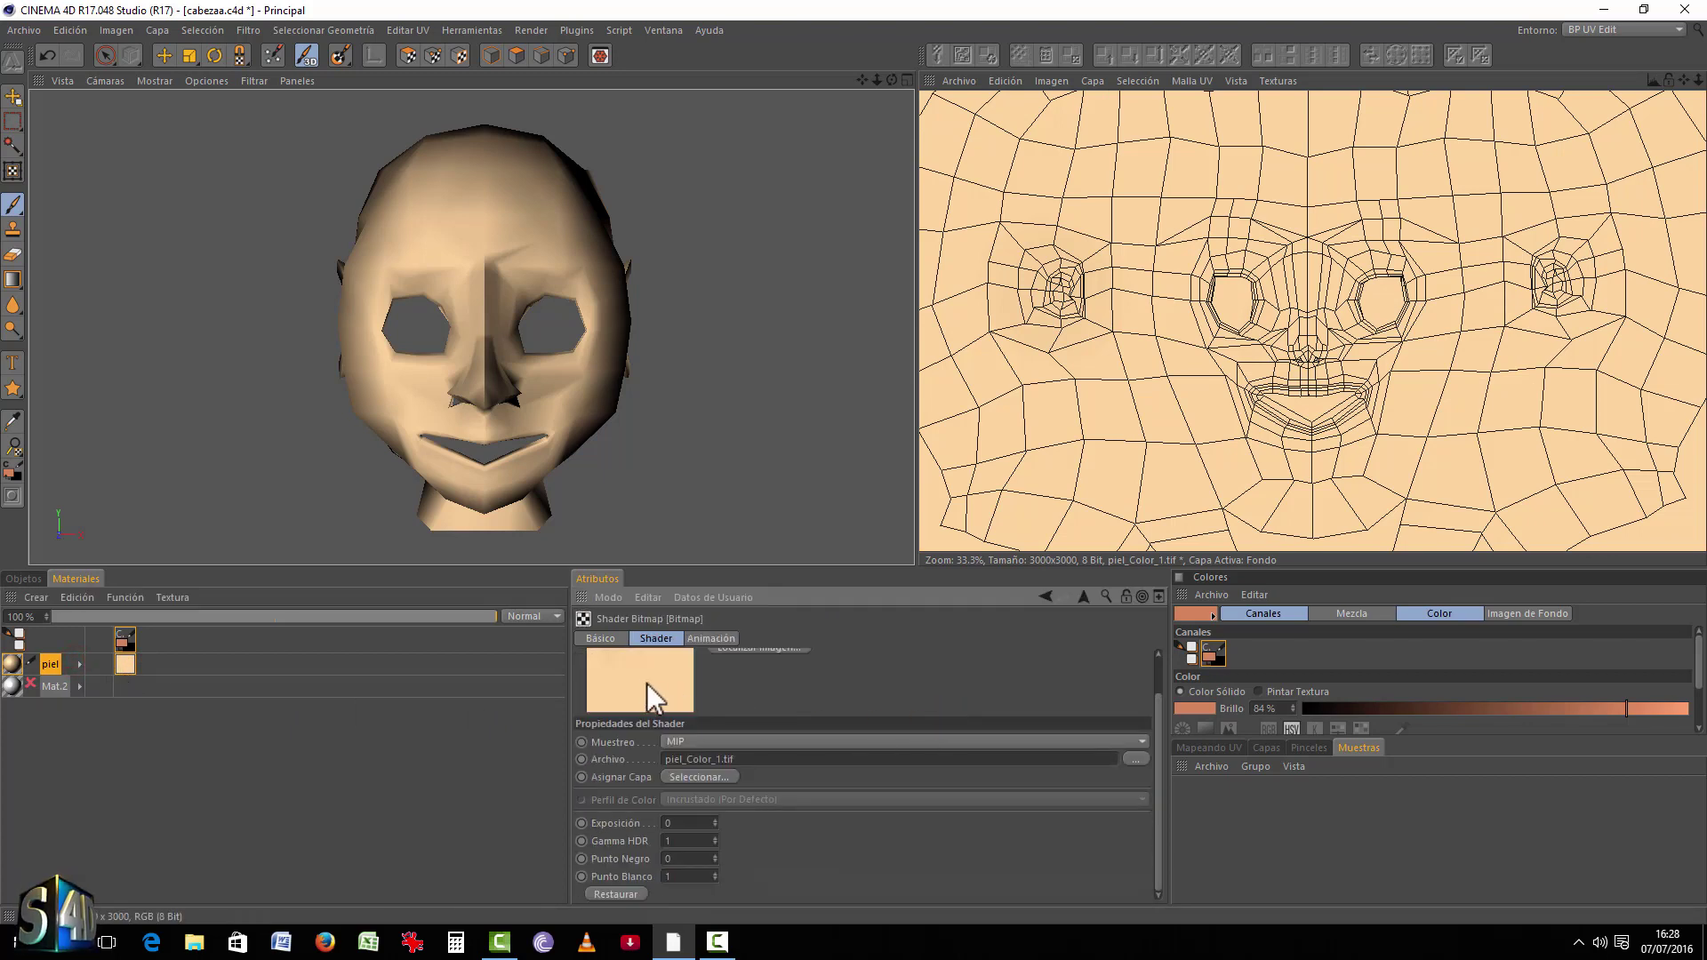
pyautogui.click(1289, 343)
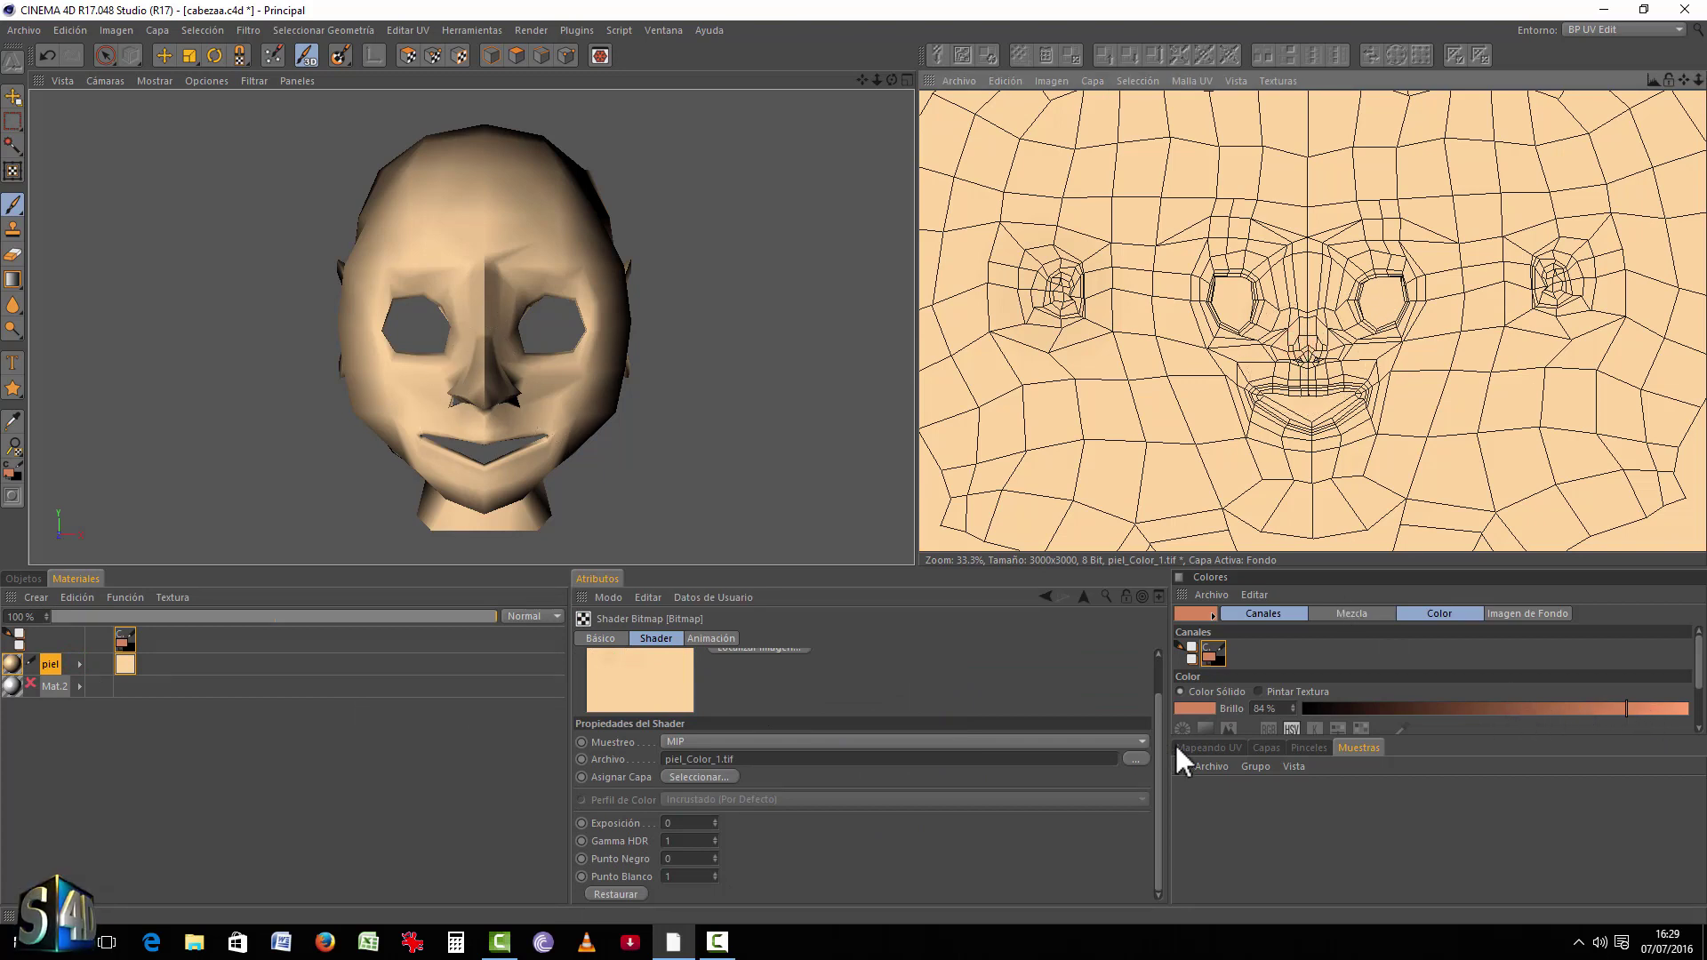
# Step: Show the brush presets list in place of the swatches and reactivate the Brush tool
pyautogui.click(1206, 748)
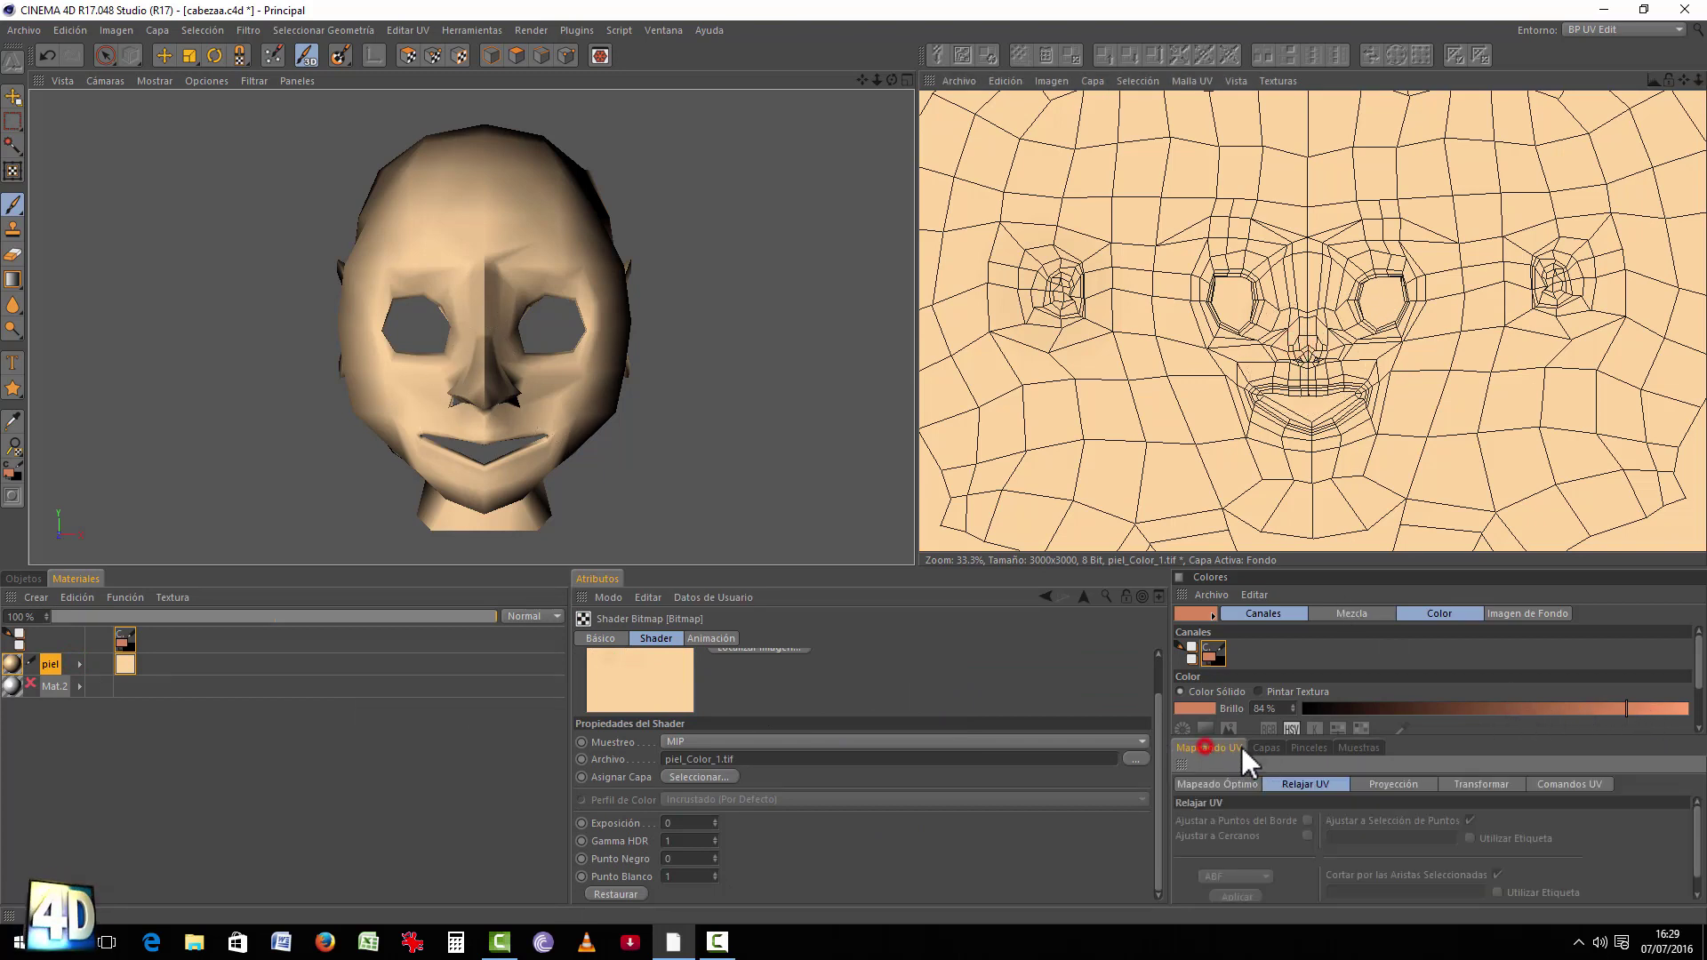
pyautogui.click(1312, 748)
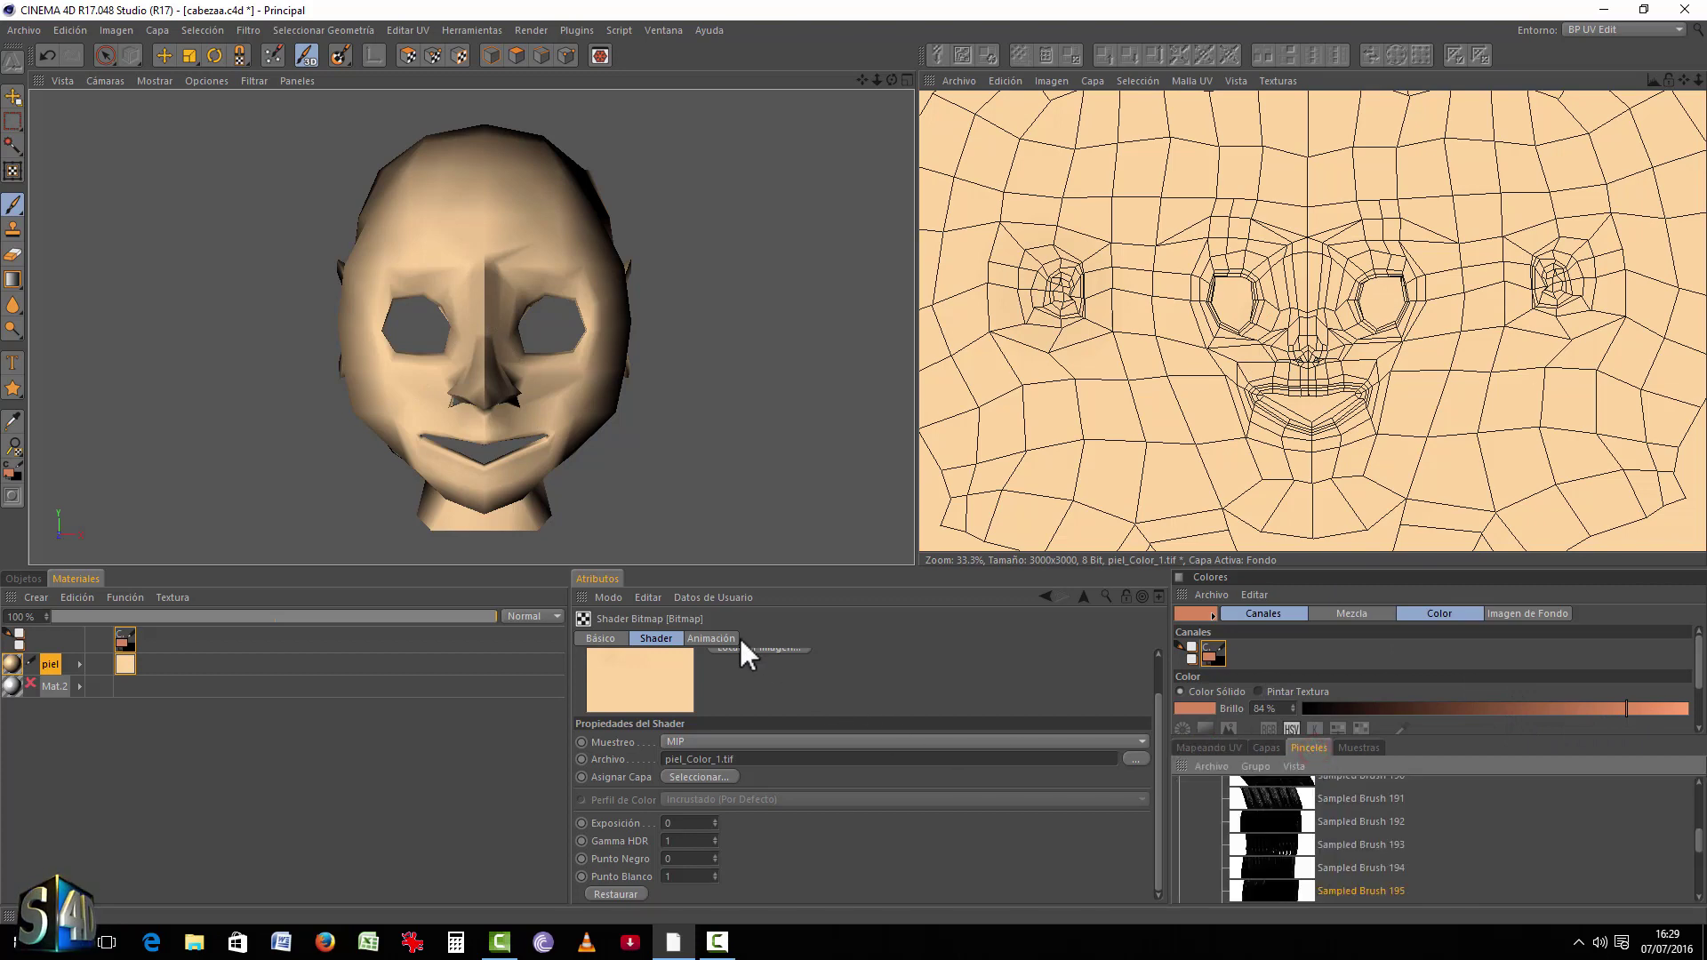
pyautogui.click(12, 203)
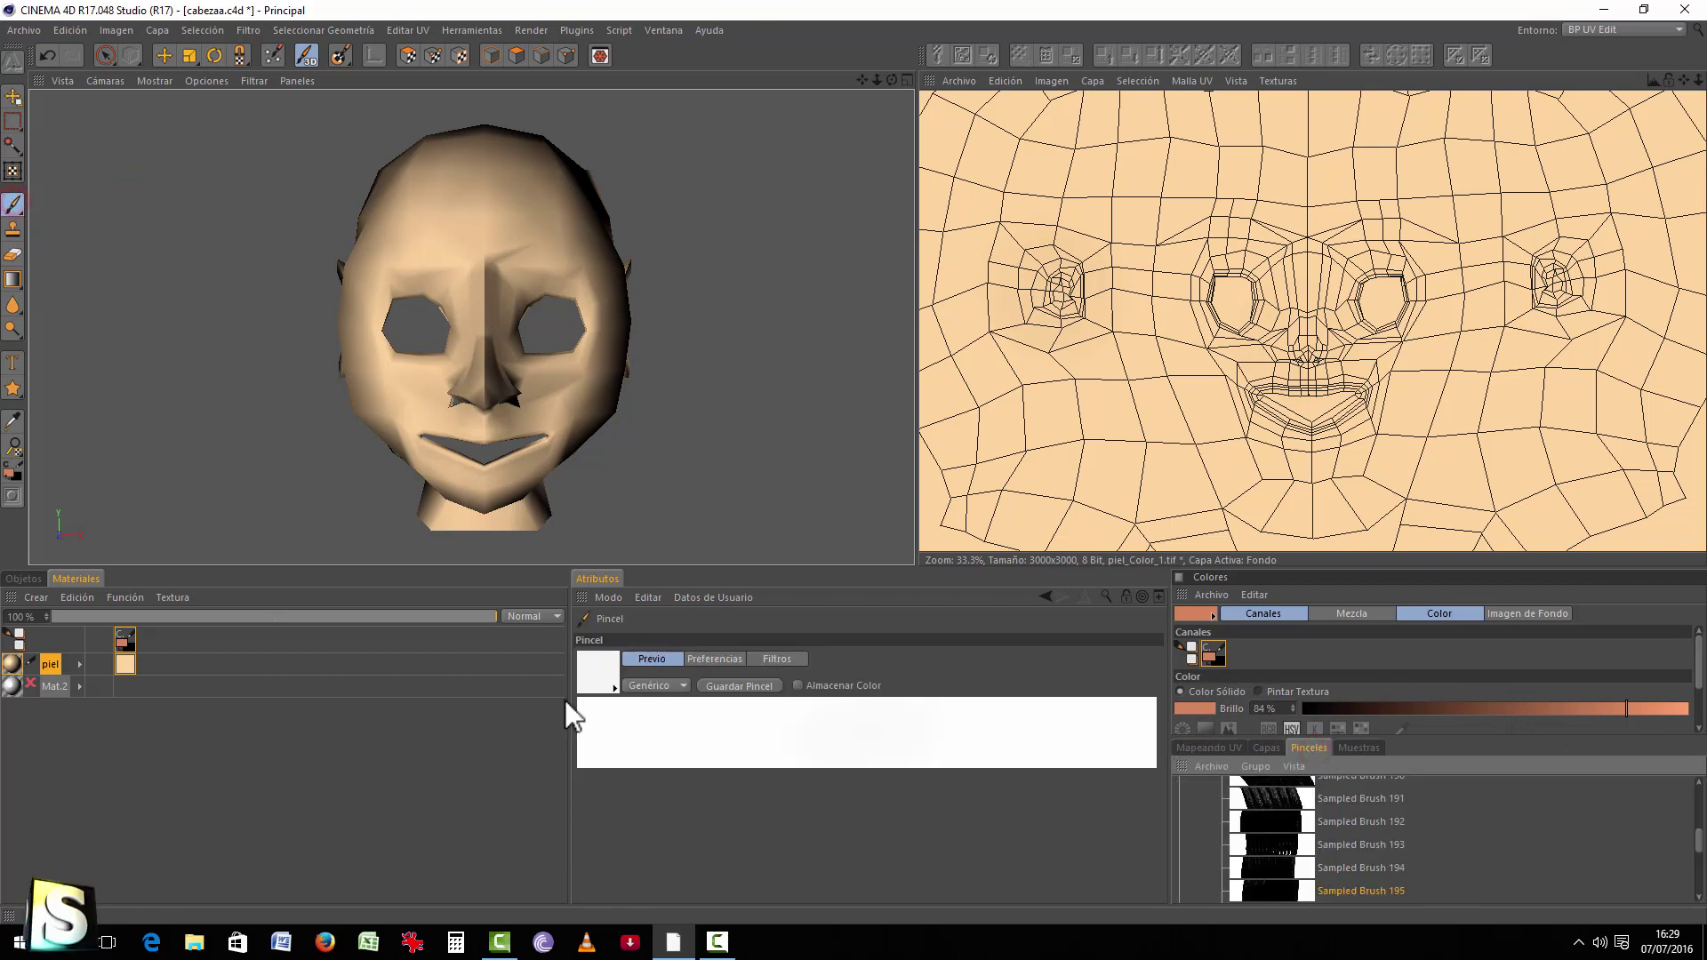
# Step: Test the Sampled Brush 184 preset with a dab below one ear on the UV map and undo it
pyautogui.click(605, 686)
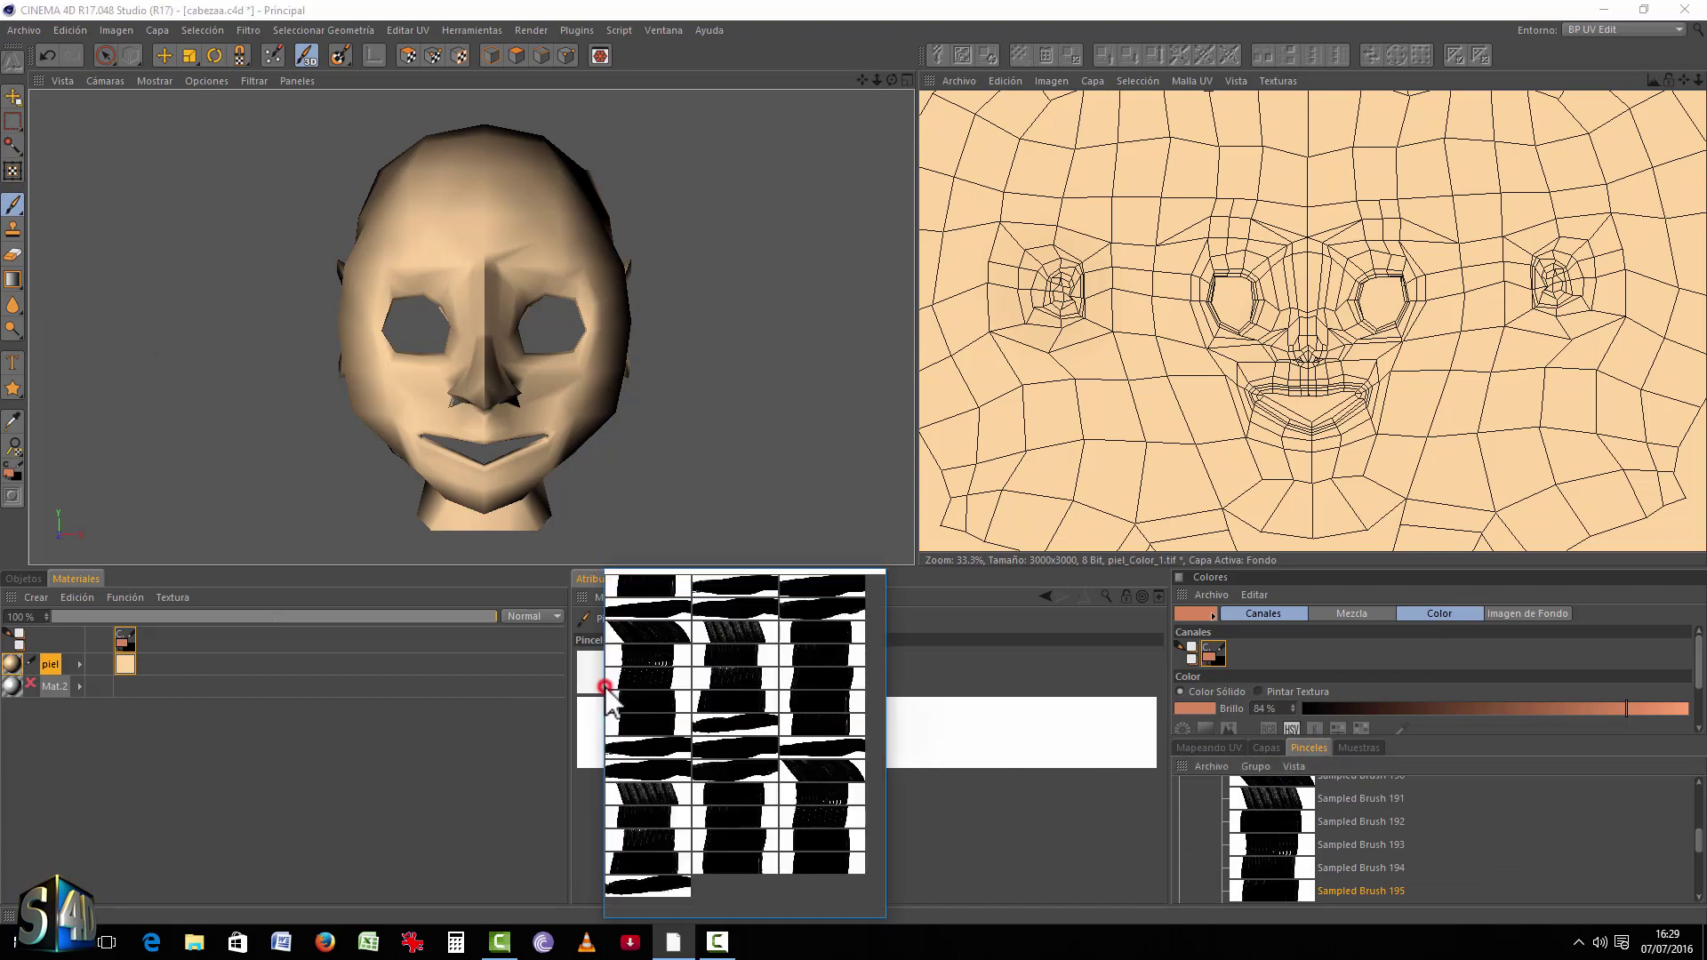
pyautogui.click(653, 633)
pyautogui.click(1089, 370)
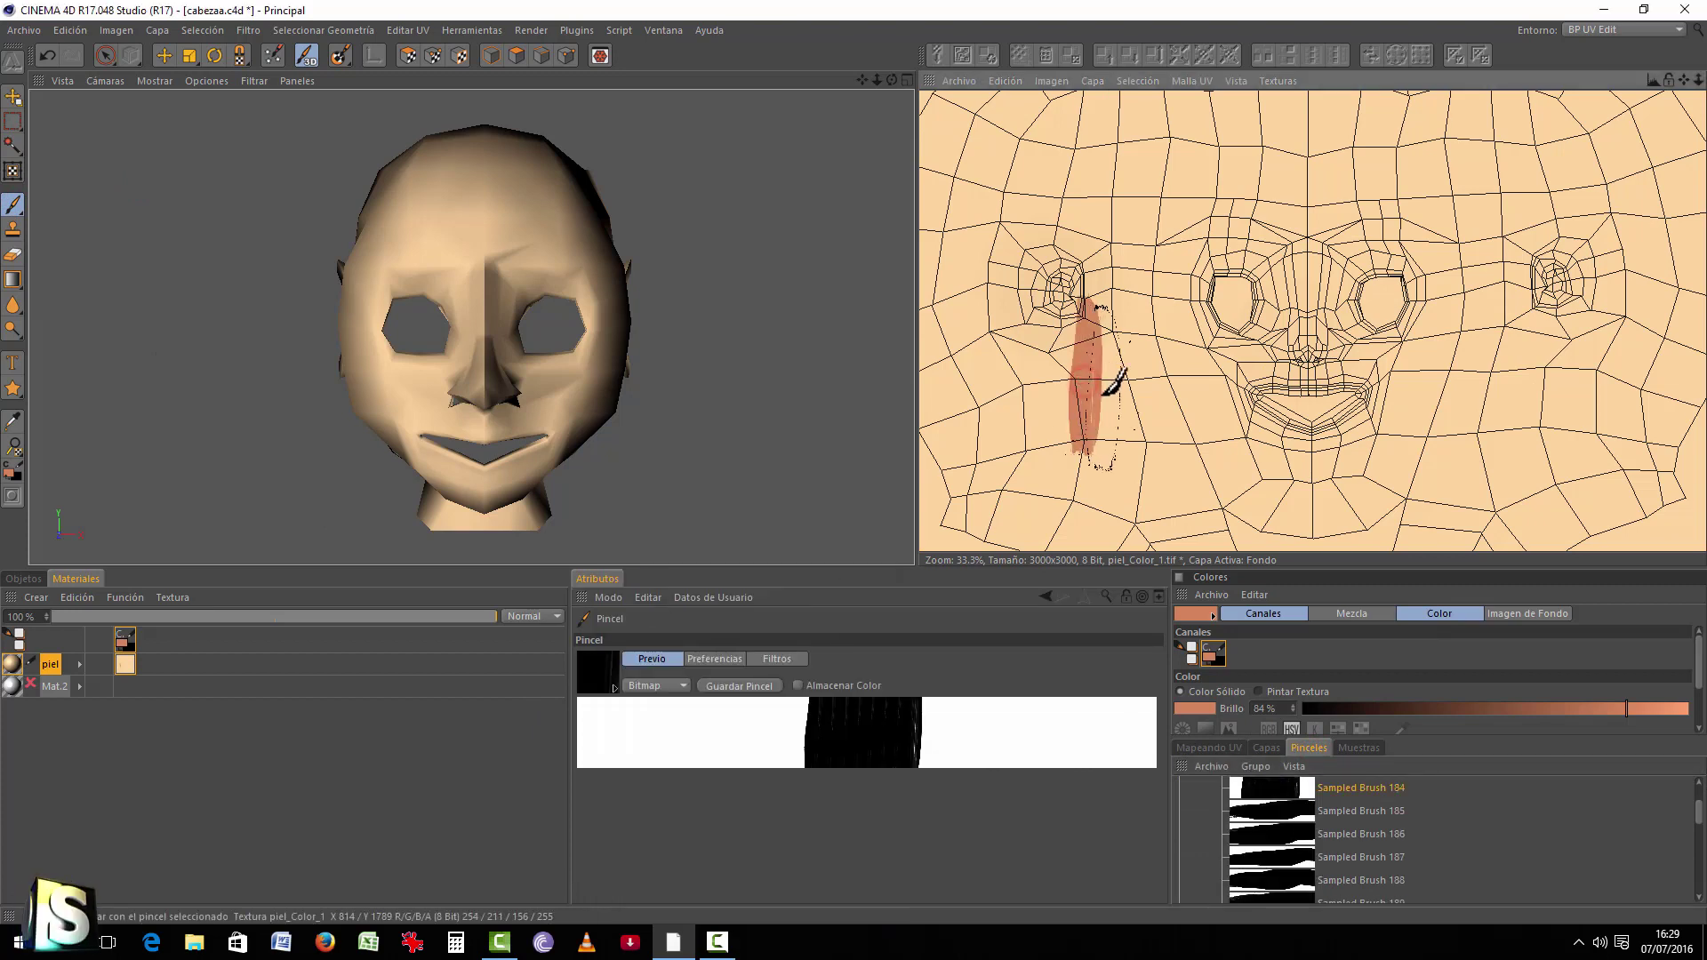
pyautogui.hotkey('ctrl', 'z')
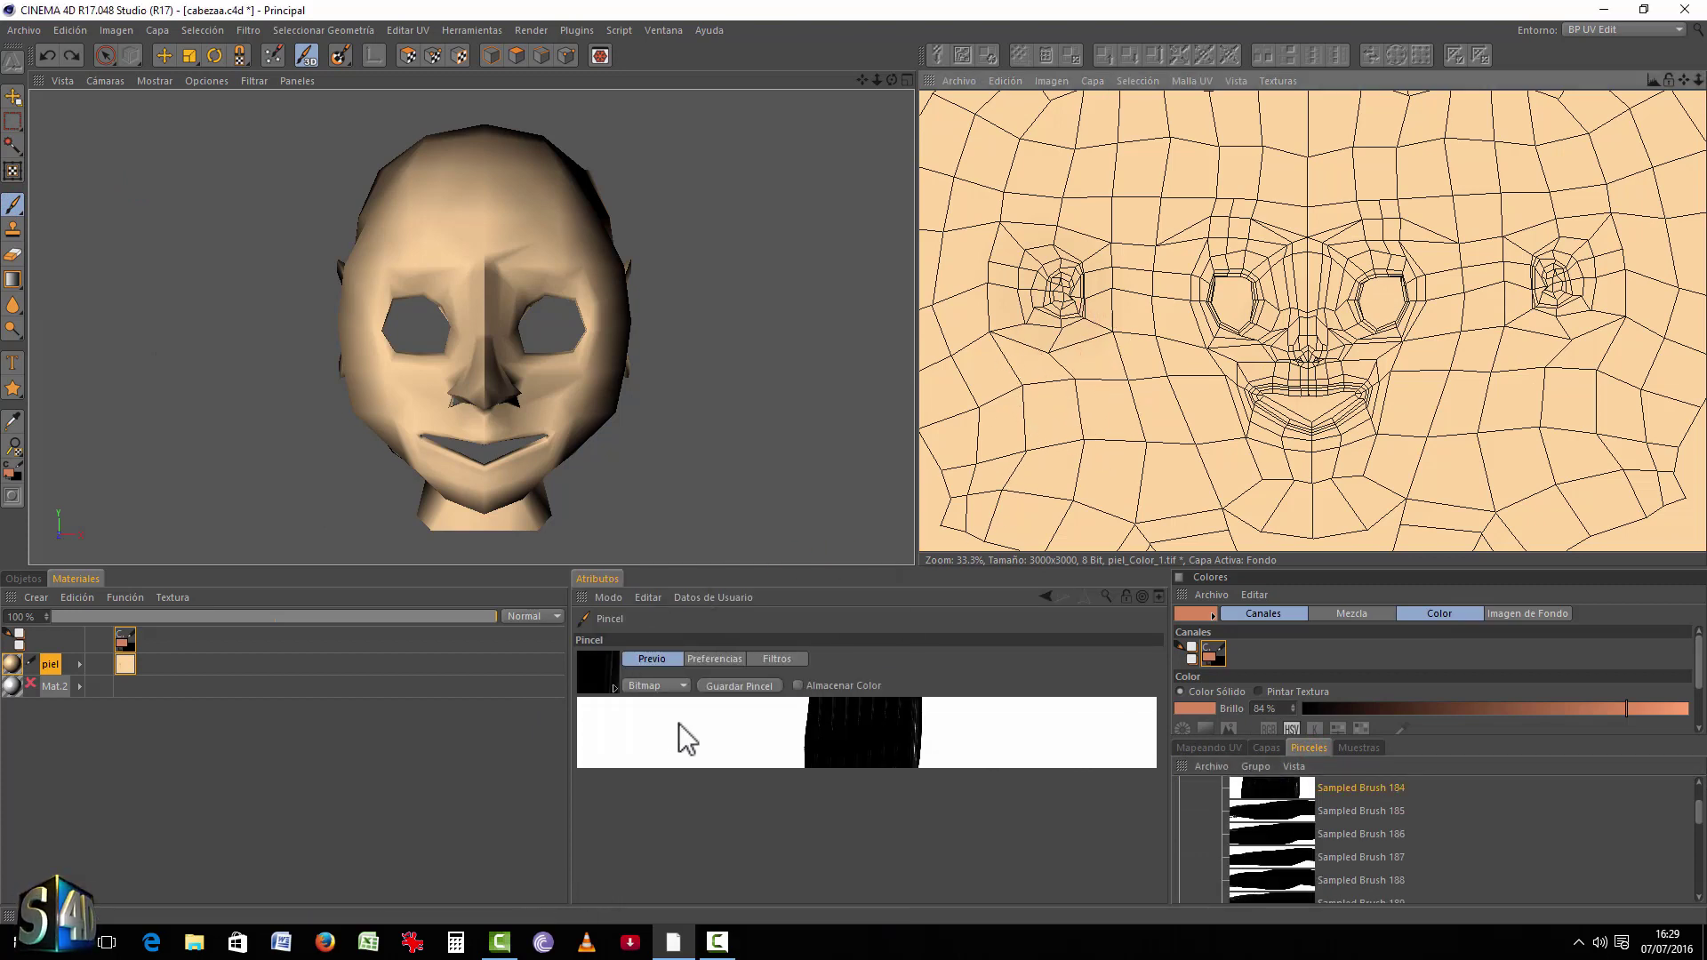
# Step: Set the brush type to Genérico and its size to 63, test a stroke on the cheek area of the UV map and undo it
pyautogui.click(683, 686)
pyautogui.click(658, 703)
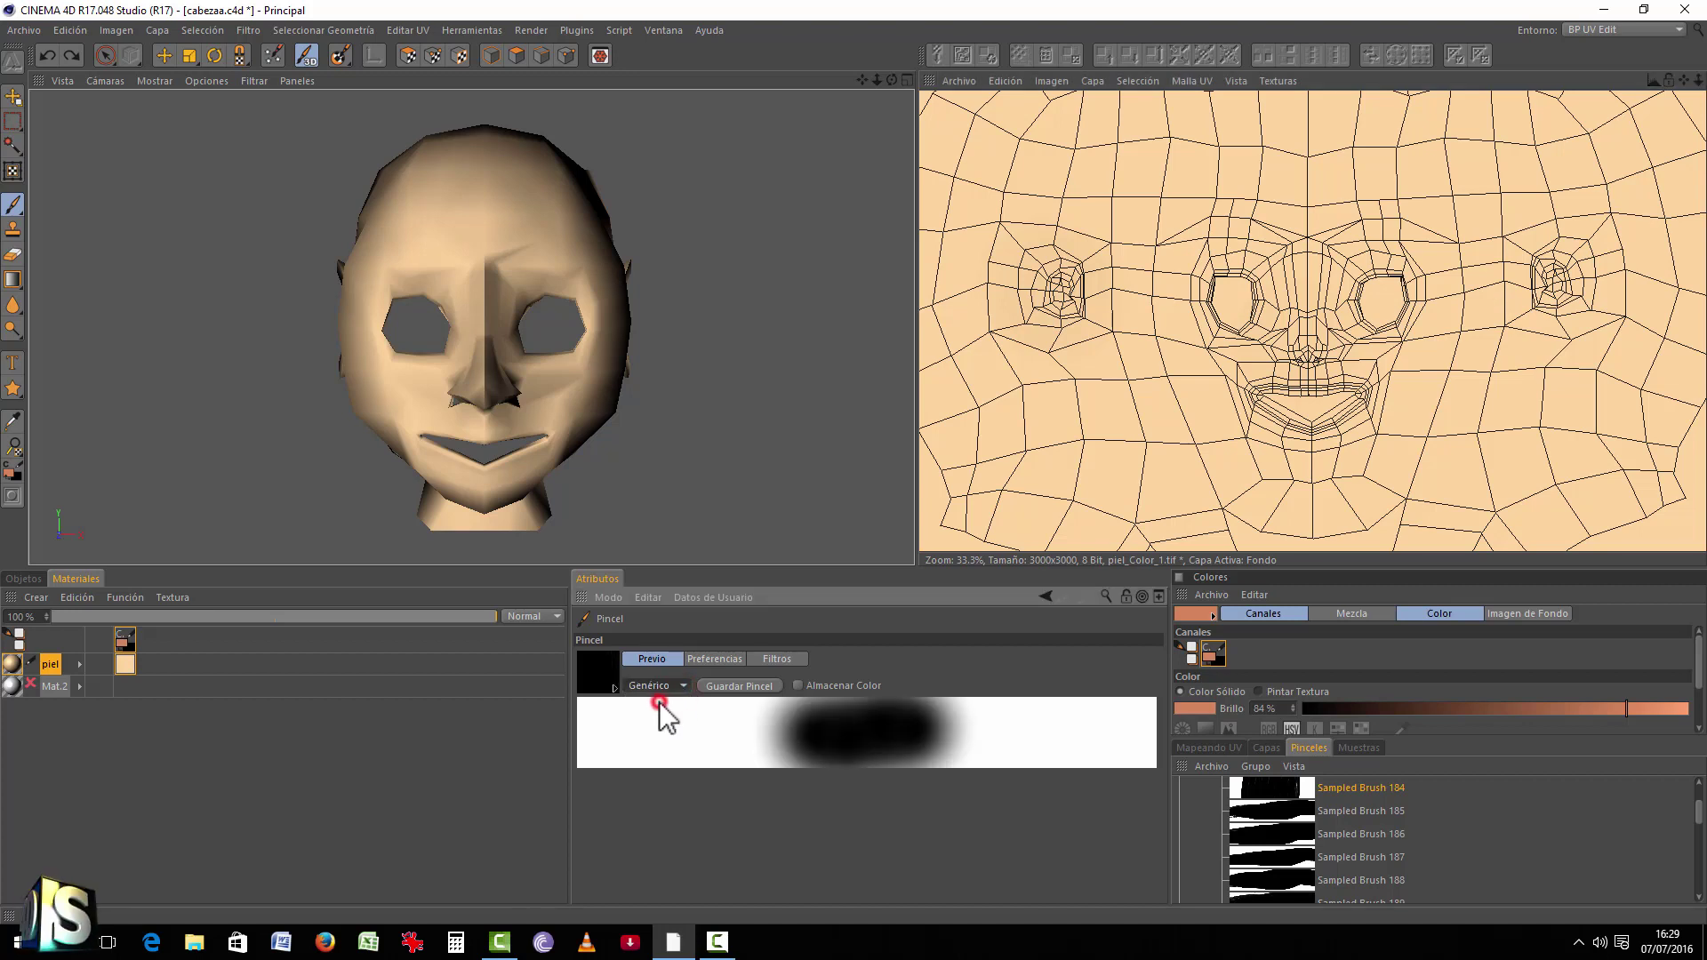
pyautogui.click(723, 659)
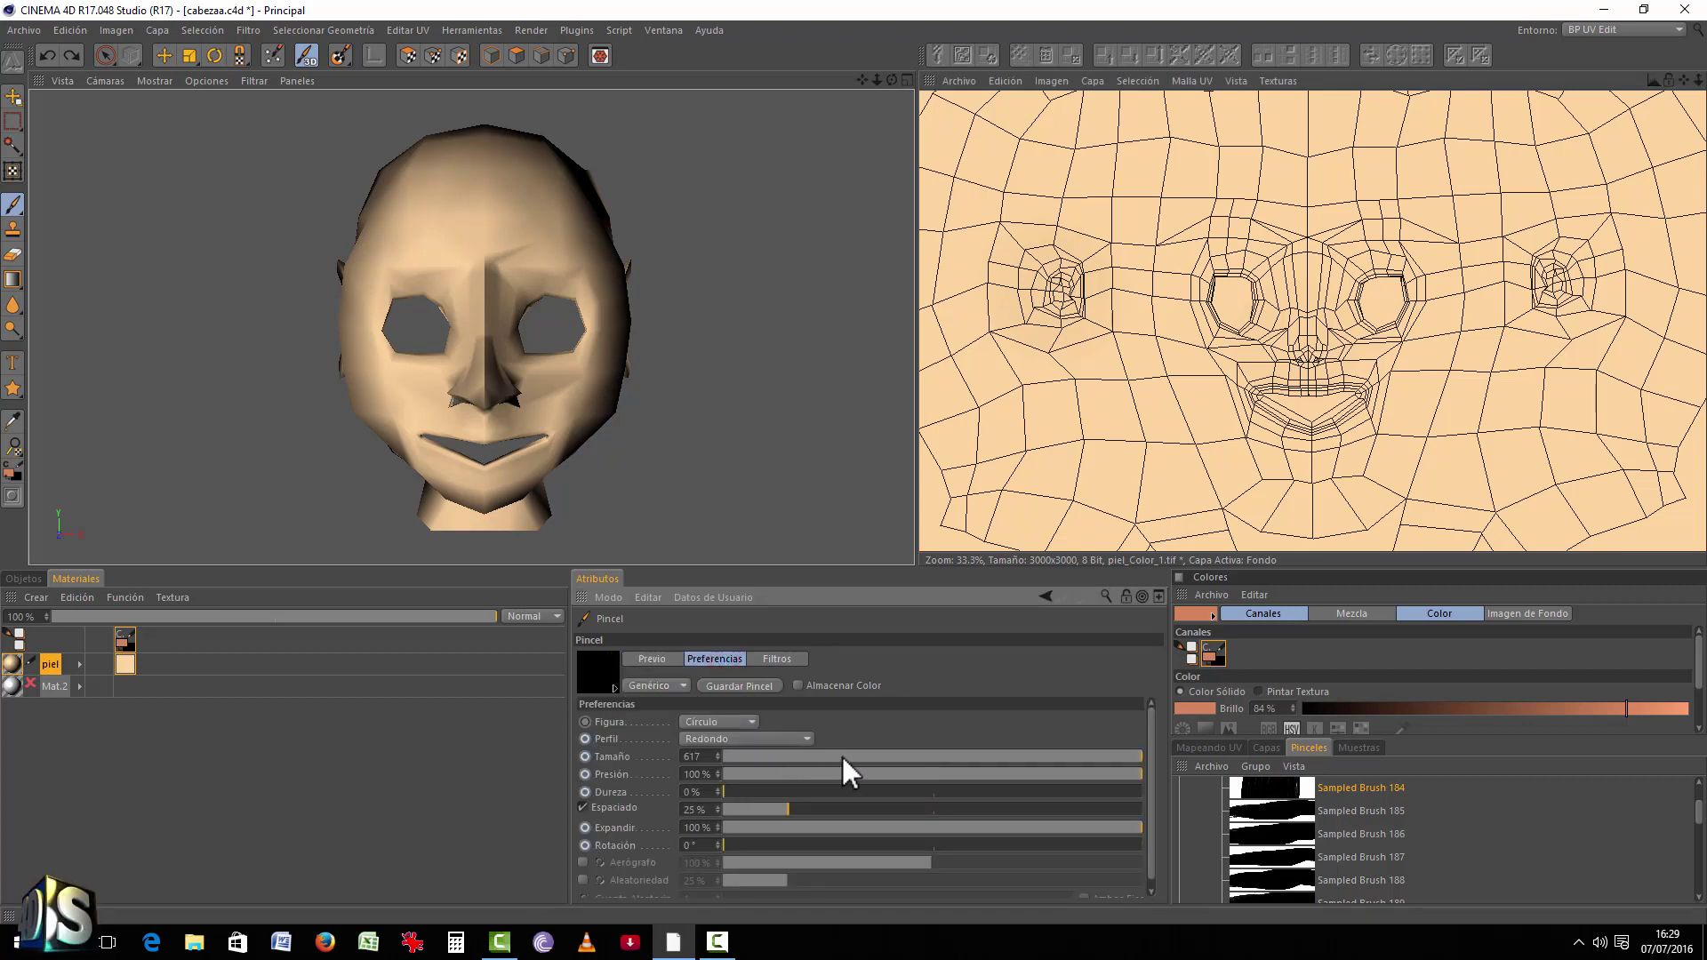
pyautogui.moveTo(842, 757); pyautogui.dragTo(761, 757)
pyautogui.moveTo(1050, 413); pyautogui.dragTo(1109, 425)
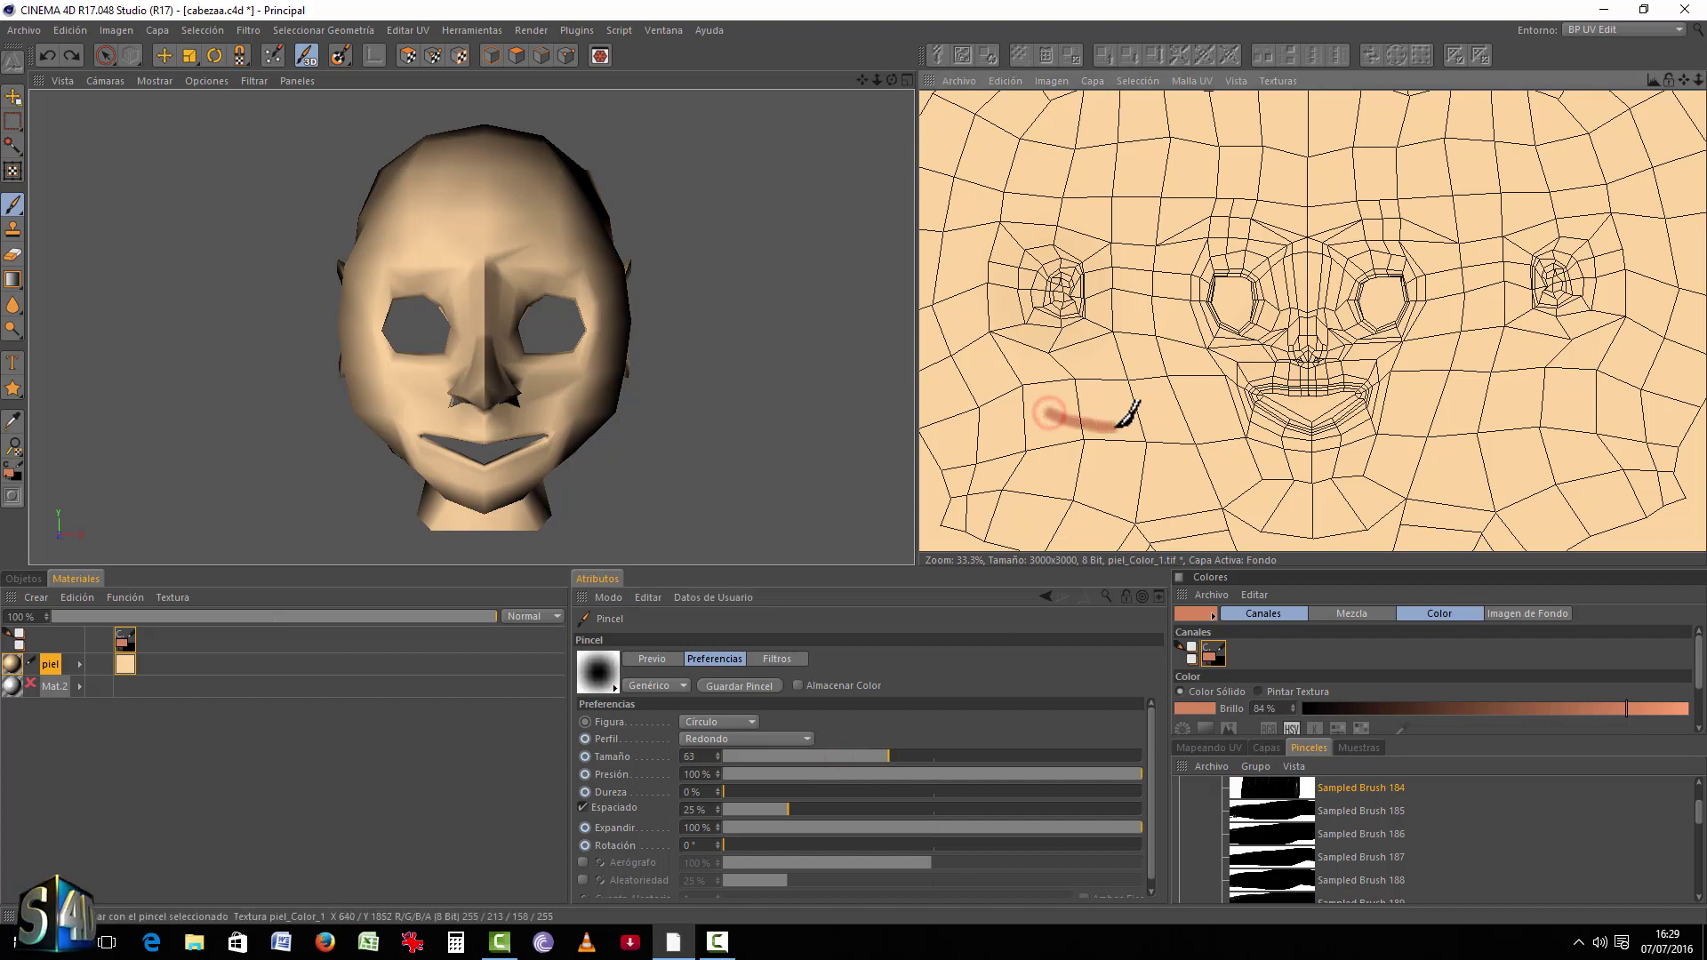
pyautogui.hotkey('ctrl', 'z')
# Step: Set the brush size to 284, test painting around one ear on the UV map and undo it
pyautogui.moveTo(888, 757); pyautogui.dragTo(927, 757)
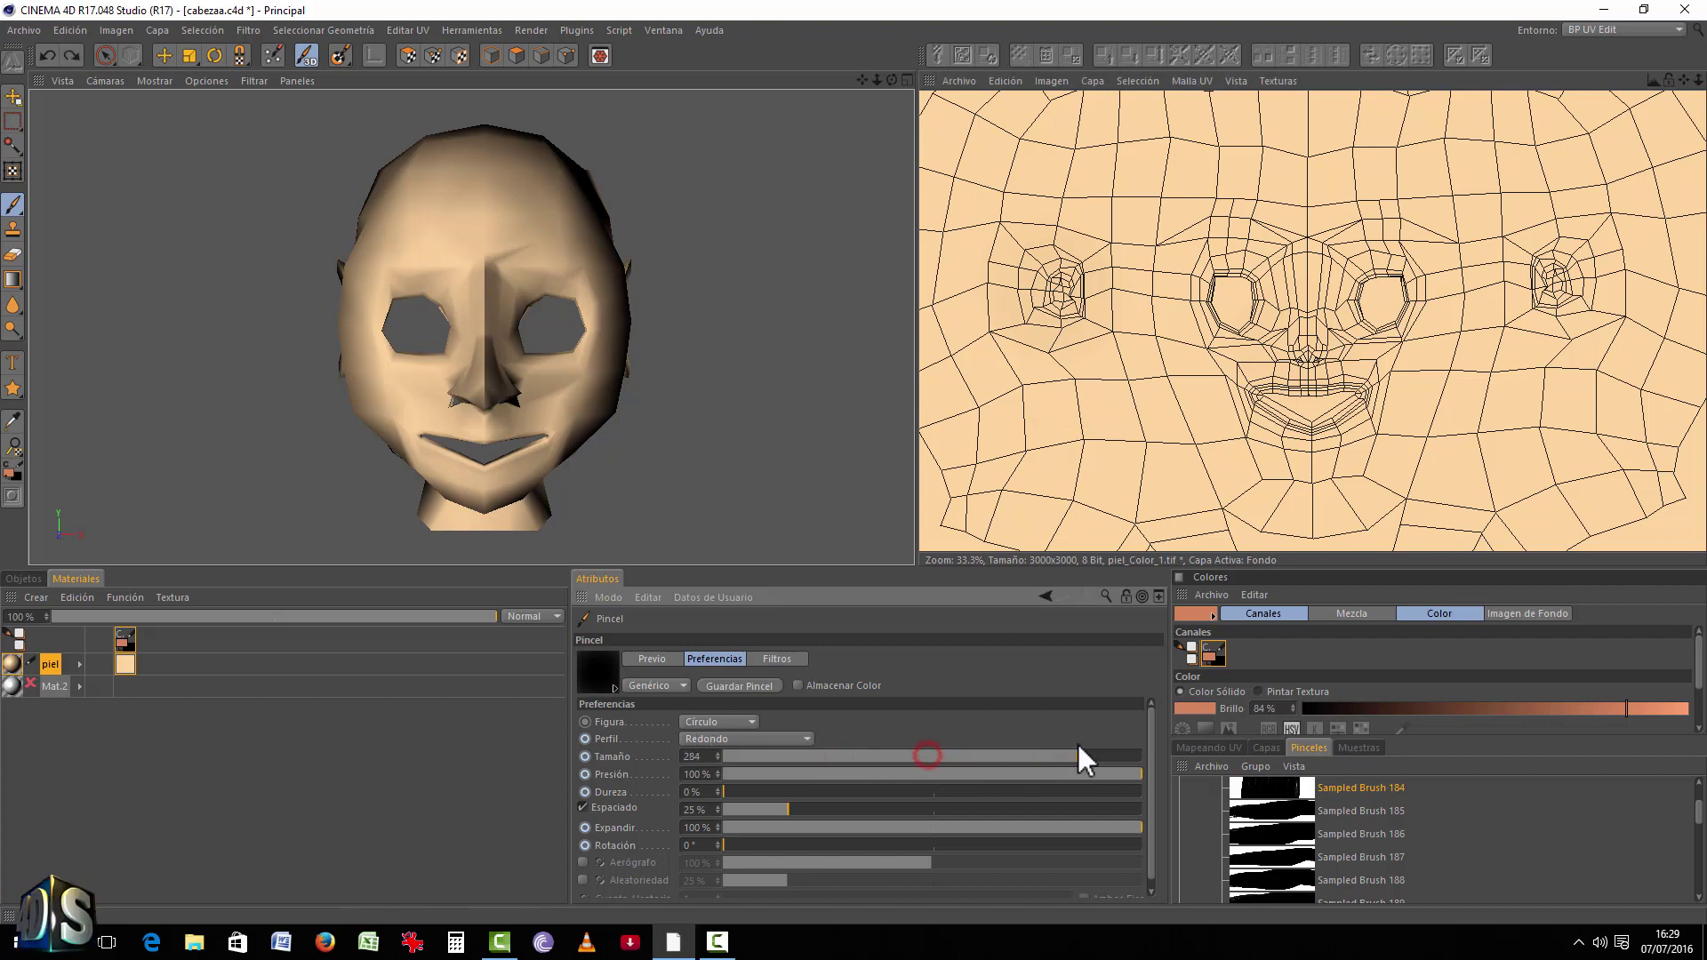
pyautogui.moveTo(1078, 744); pyautogui.dragTo(1078, 747)
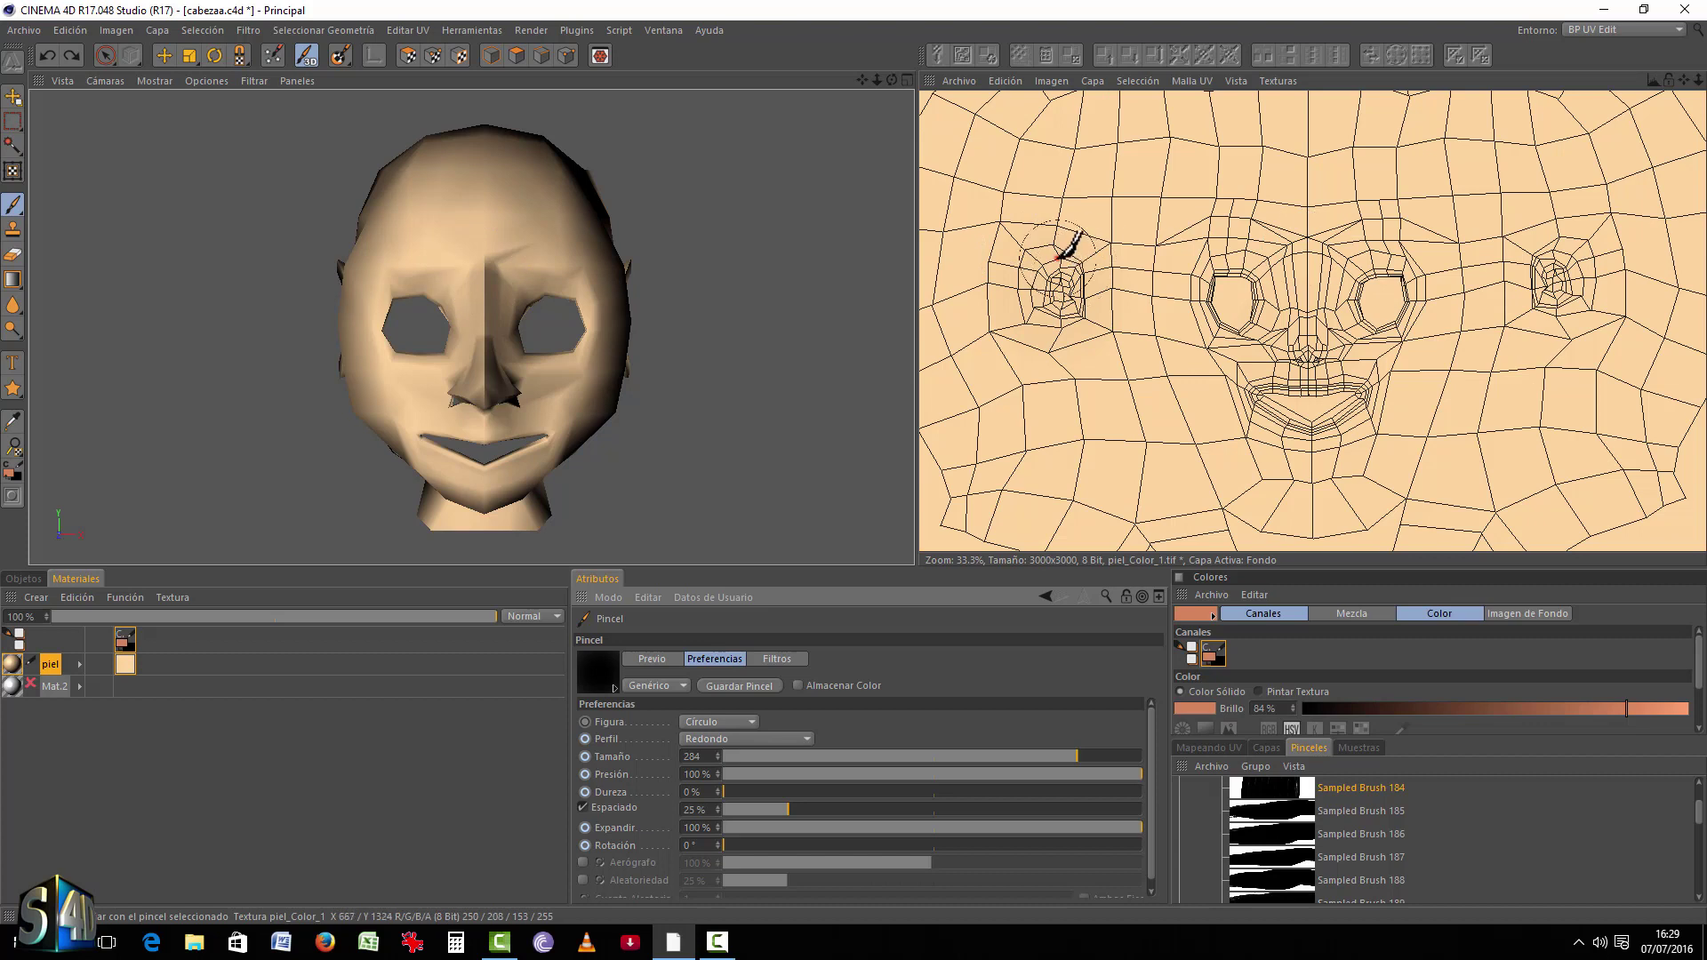
pyautogui.moveTo(1067, 259)
pyautogui.mouseDown()
pyautogui.moveTo(1036, 274)
pyautogui.moveTo(1067, 316)
pyautogui.moveTo(1094, 299)
pyautogui.mouseUp()
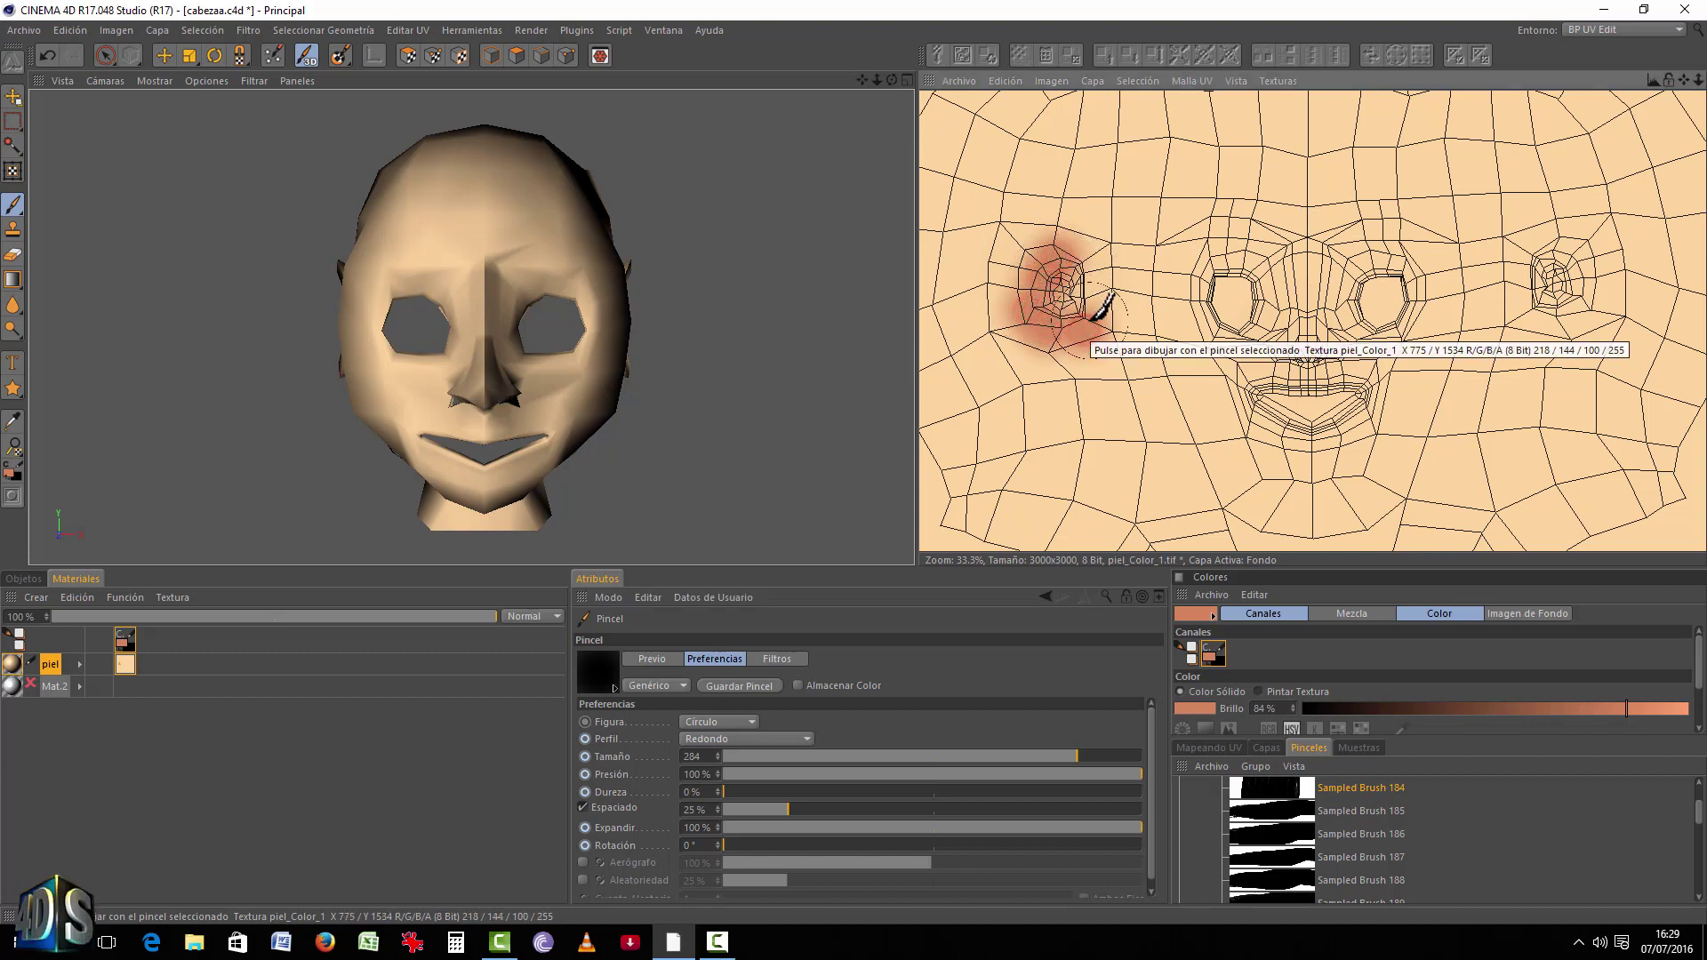
pyautogui.hotkey('ctrl', 'z')
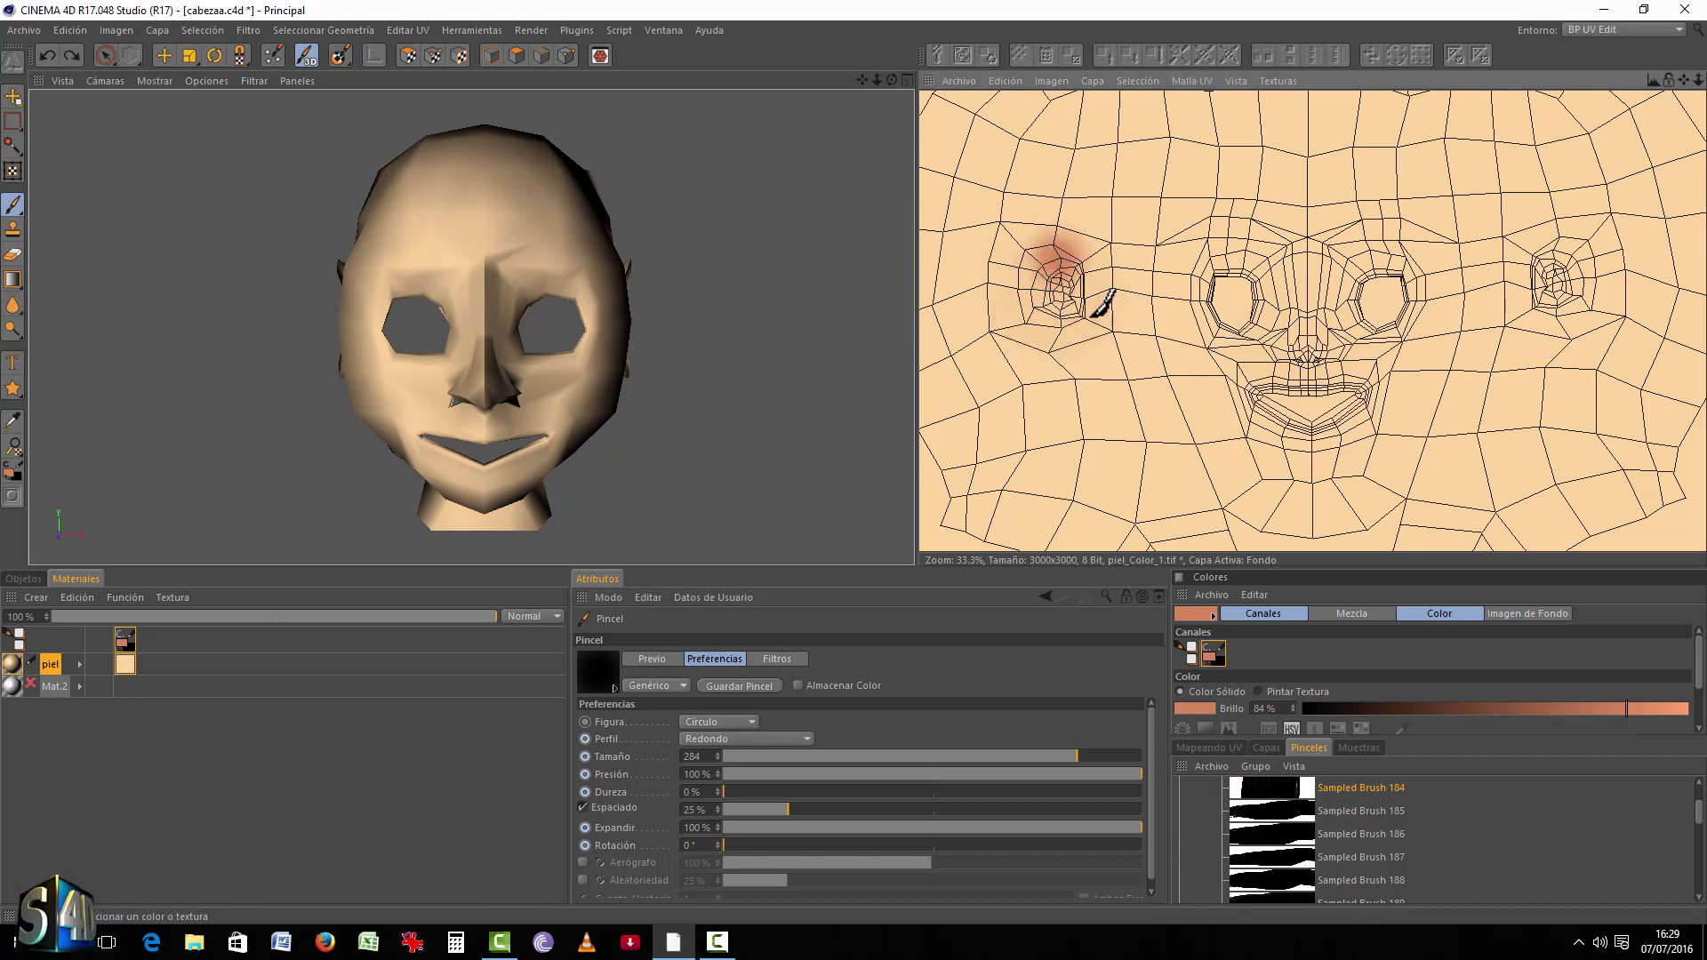
# Step: Try a brush size of 354 with 84% pressure, test painting over the same ear and undo it
pyautogui.moveTo(1107, 757); pyautogui.dragTo(1121, 758)
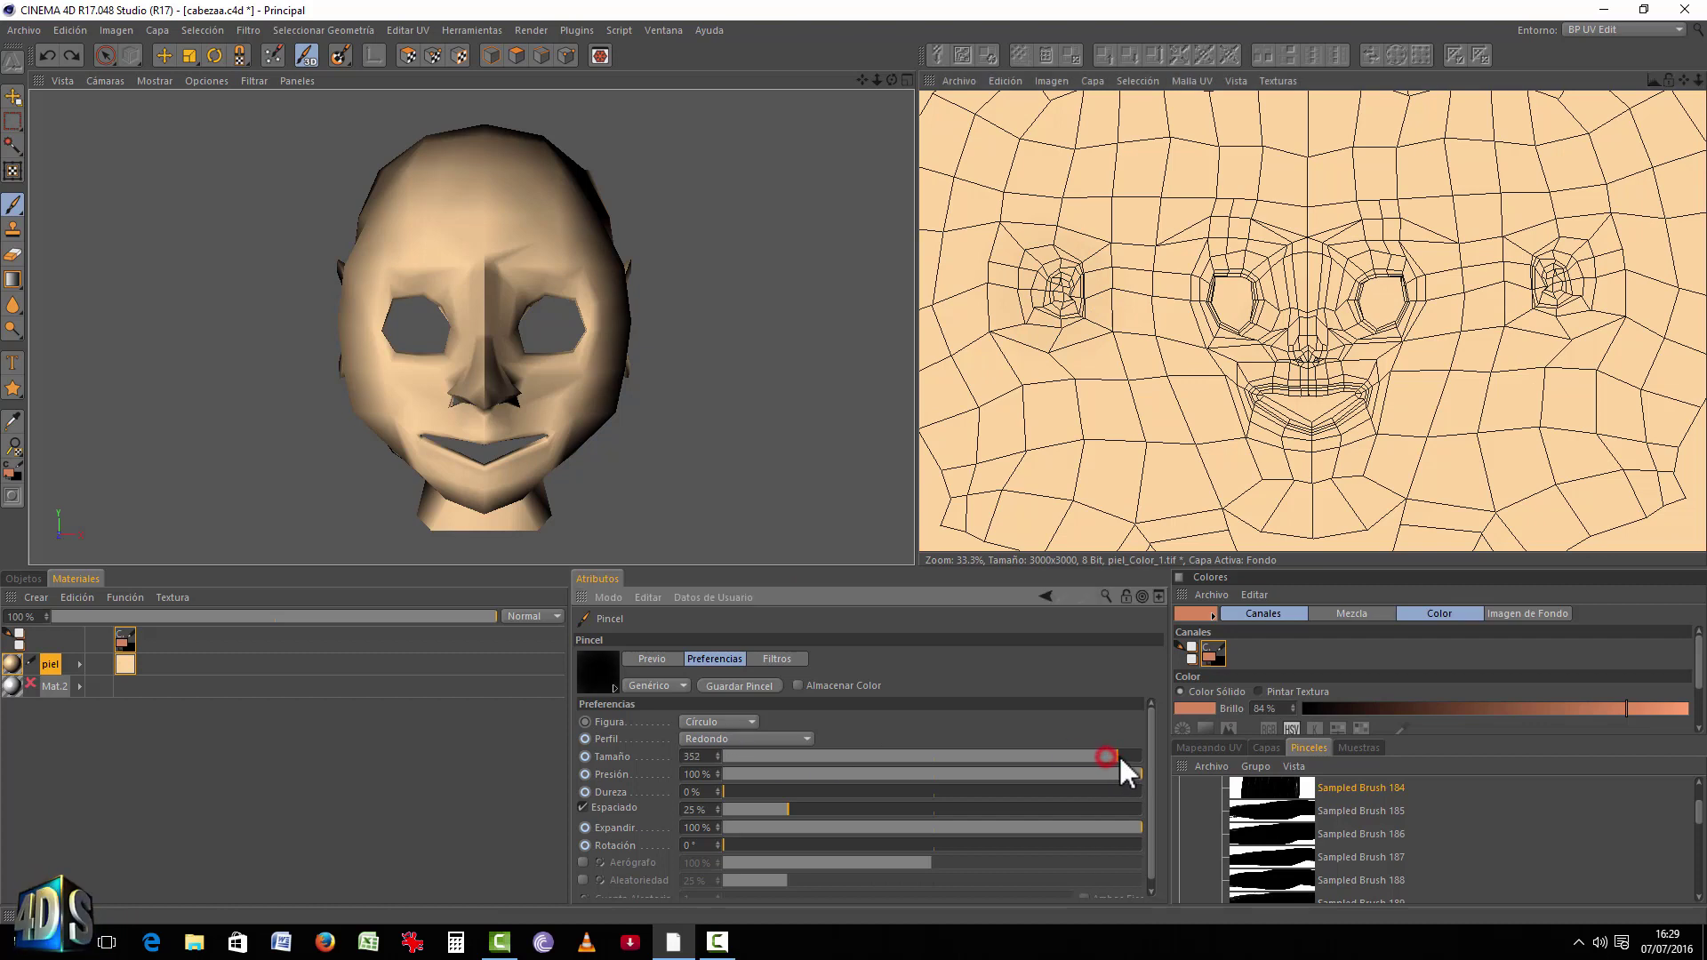
pyautogui.click(1075, 774)
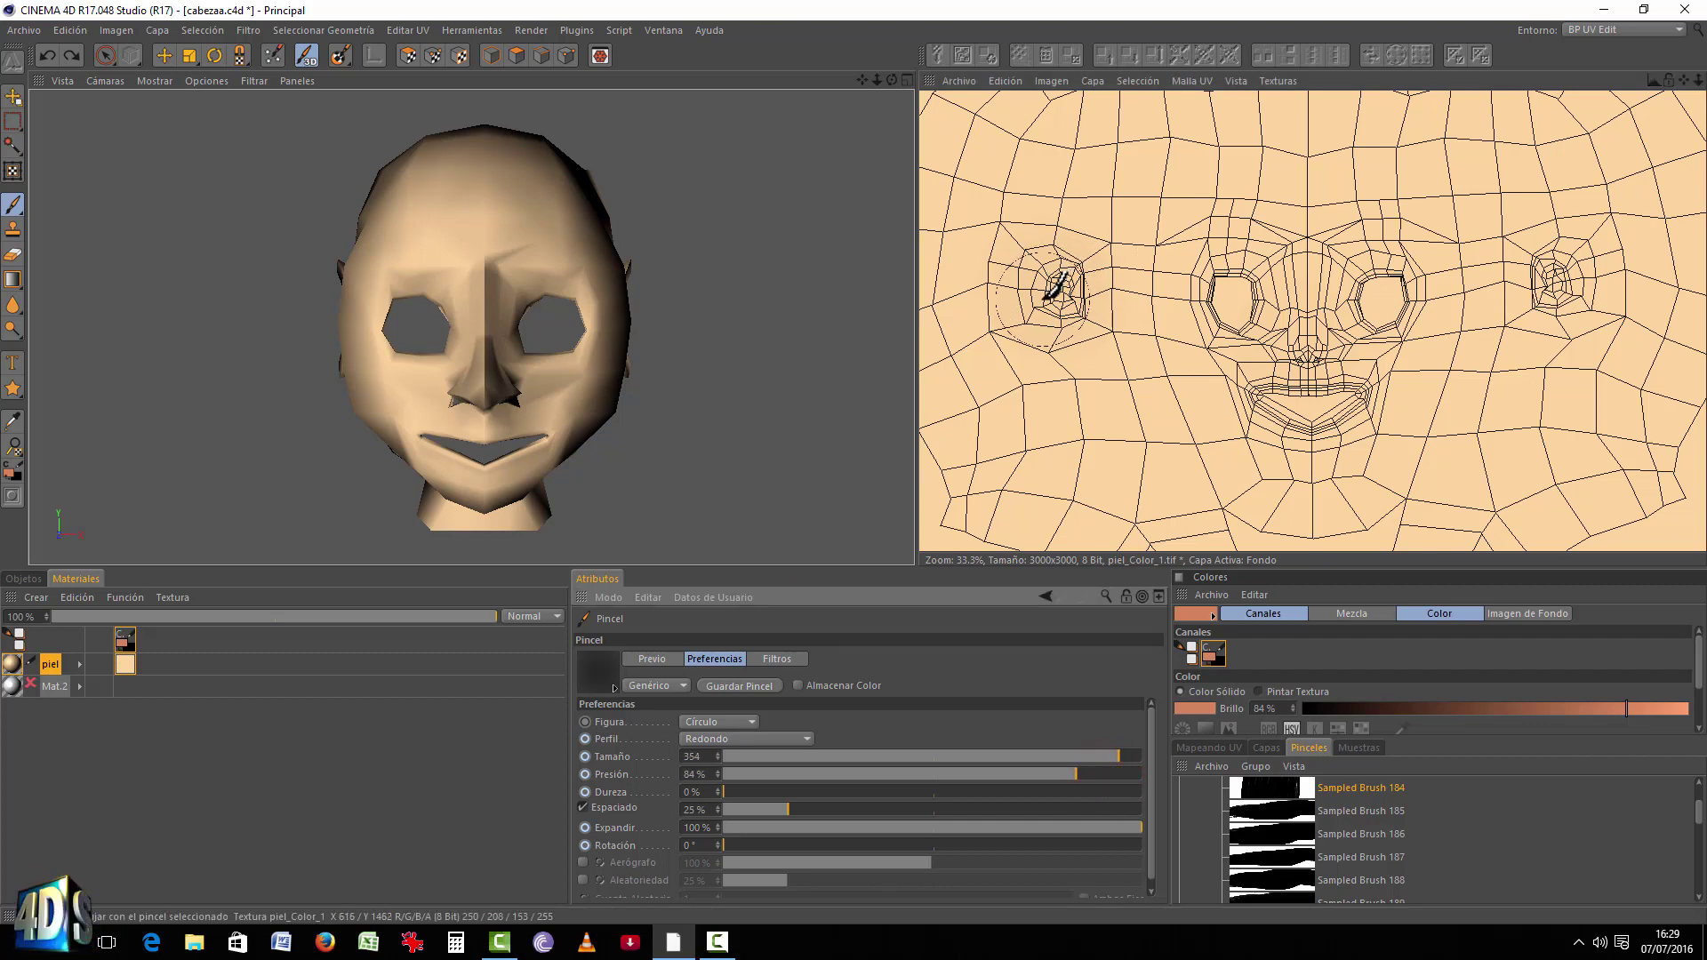
pyautogui.moveTo(1085, 266); pyautogui.dragTo(1070, 289)
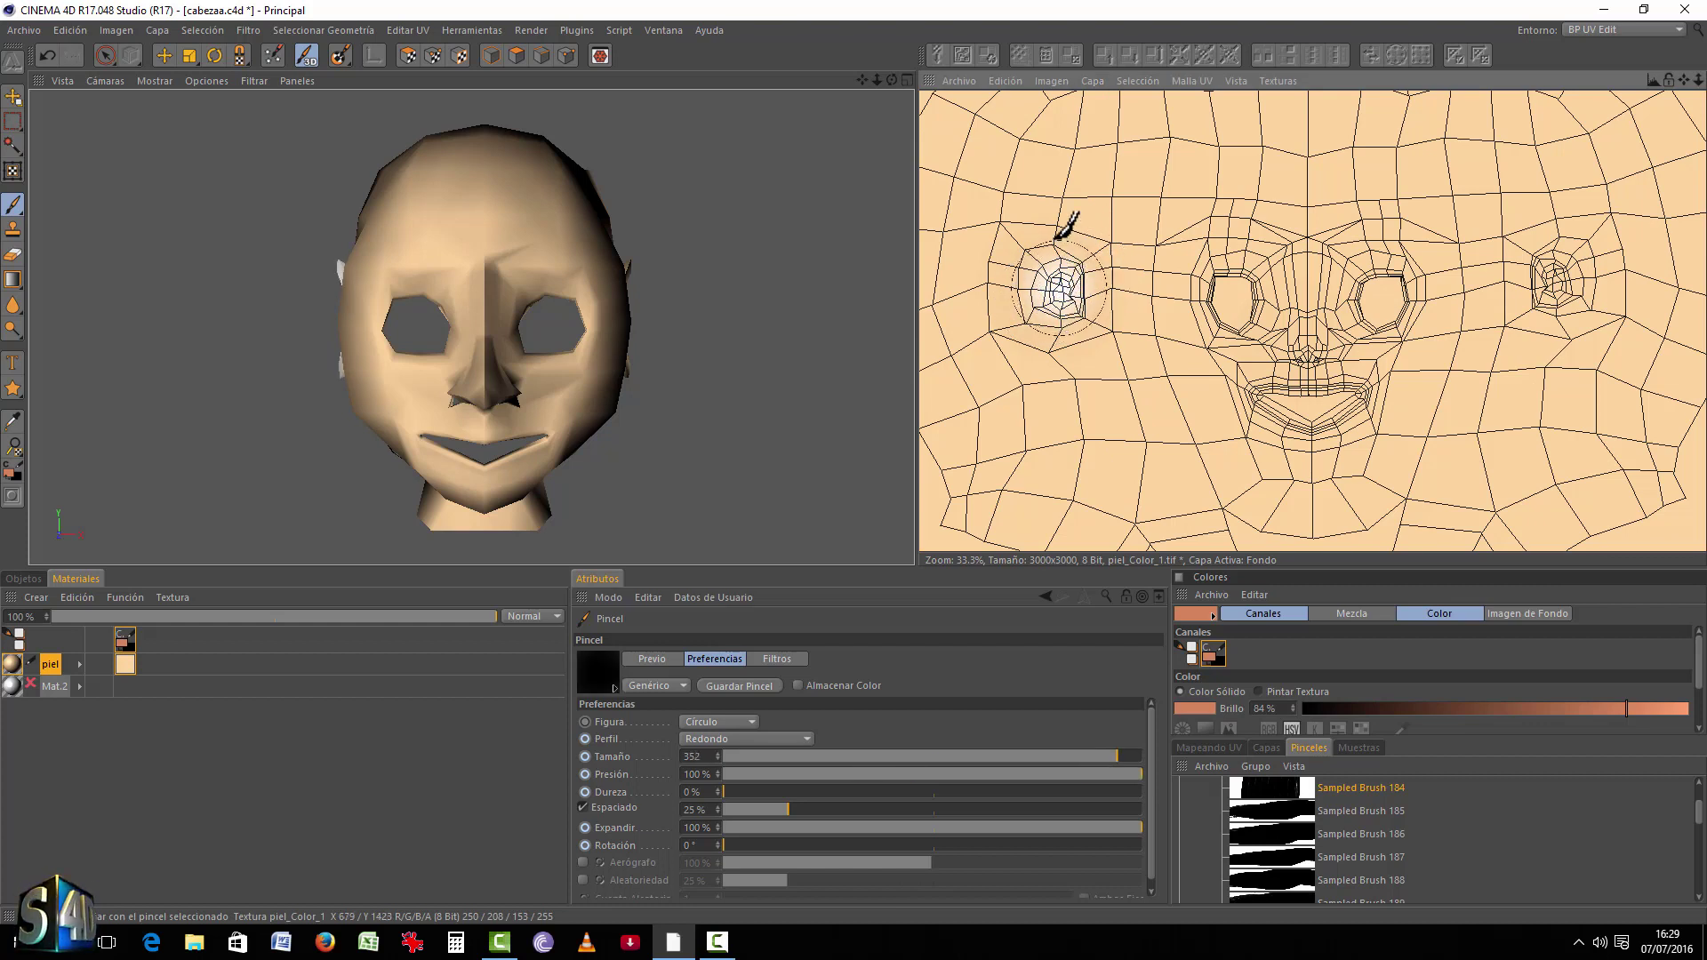
pyautogui.moveTo(1057, 239)
pyautogui.mouseDown(button='middle')
pyautogui.moveTo(1057, 153)
pyautogui.moveTo(1147, 190)
pyautogui.moveTo(1028, 183)
pyautogui.mouseUp(button='middle')
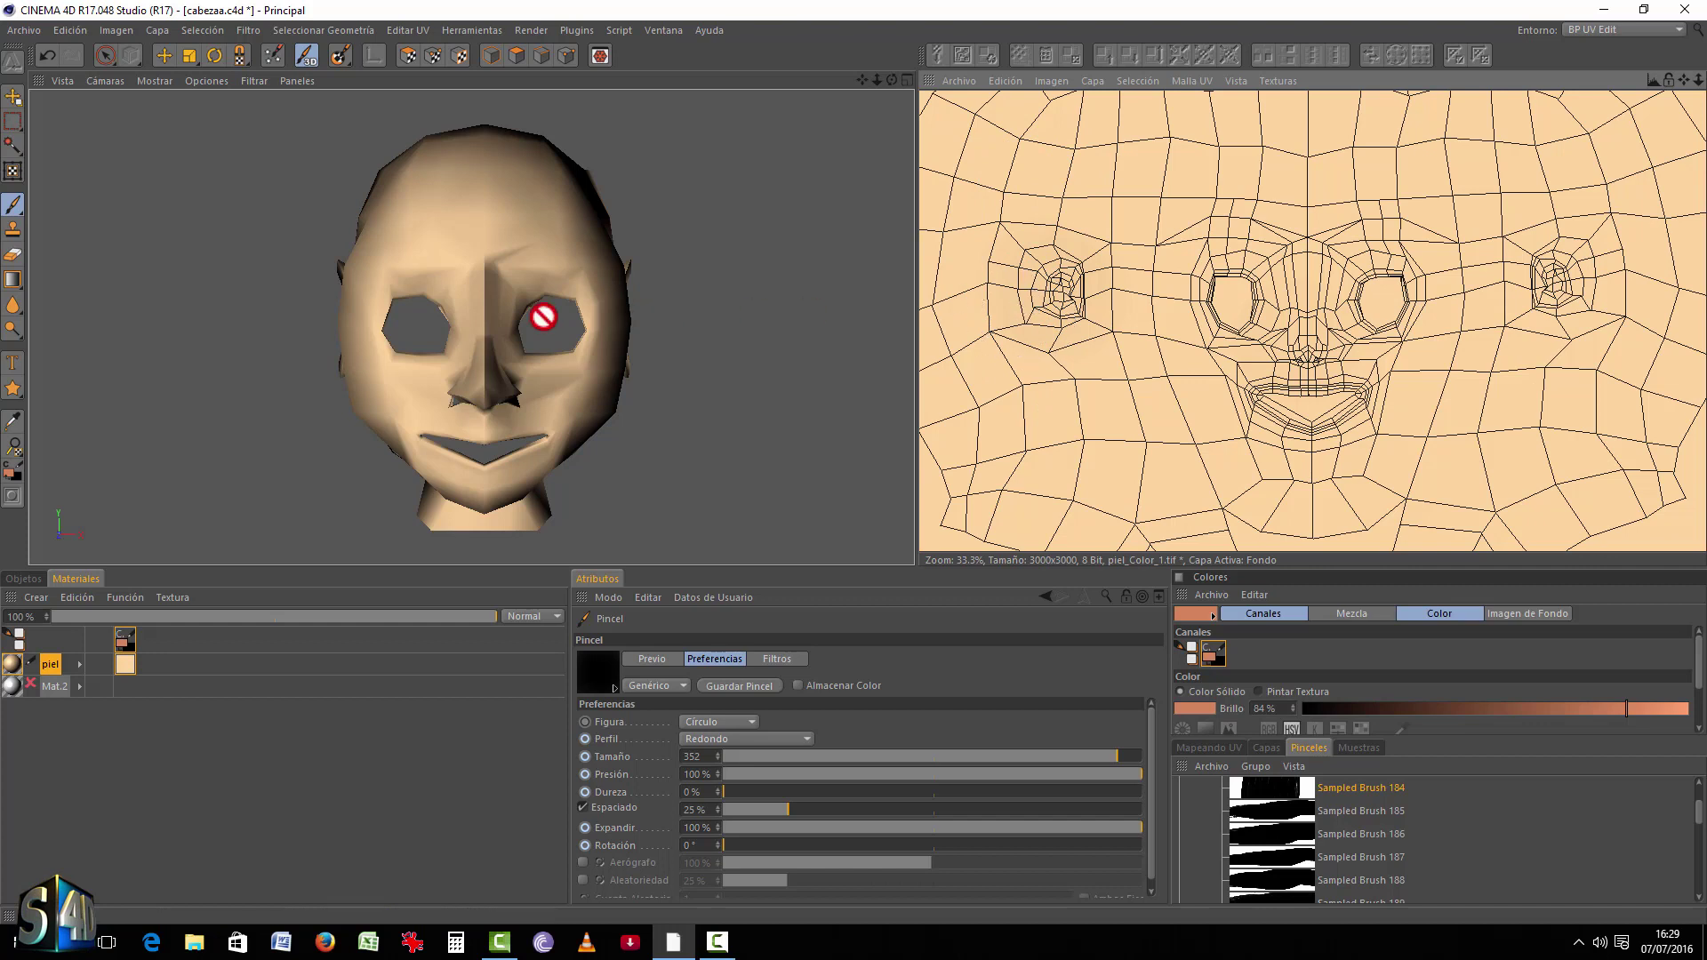
# Step: Enlarge the brush to size 982 and paint a soft reddish dab over each ear on the UV map
pyautogui.moveTo(495, 259); pyautogui.dragTo(518, 259, button='middle')
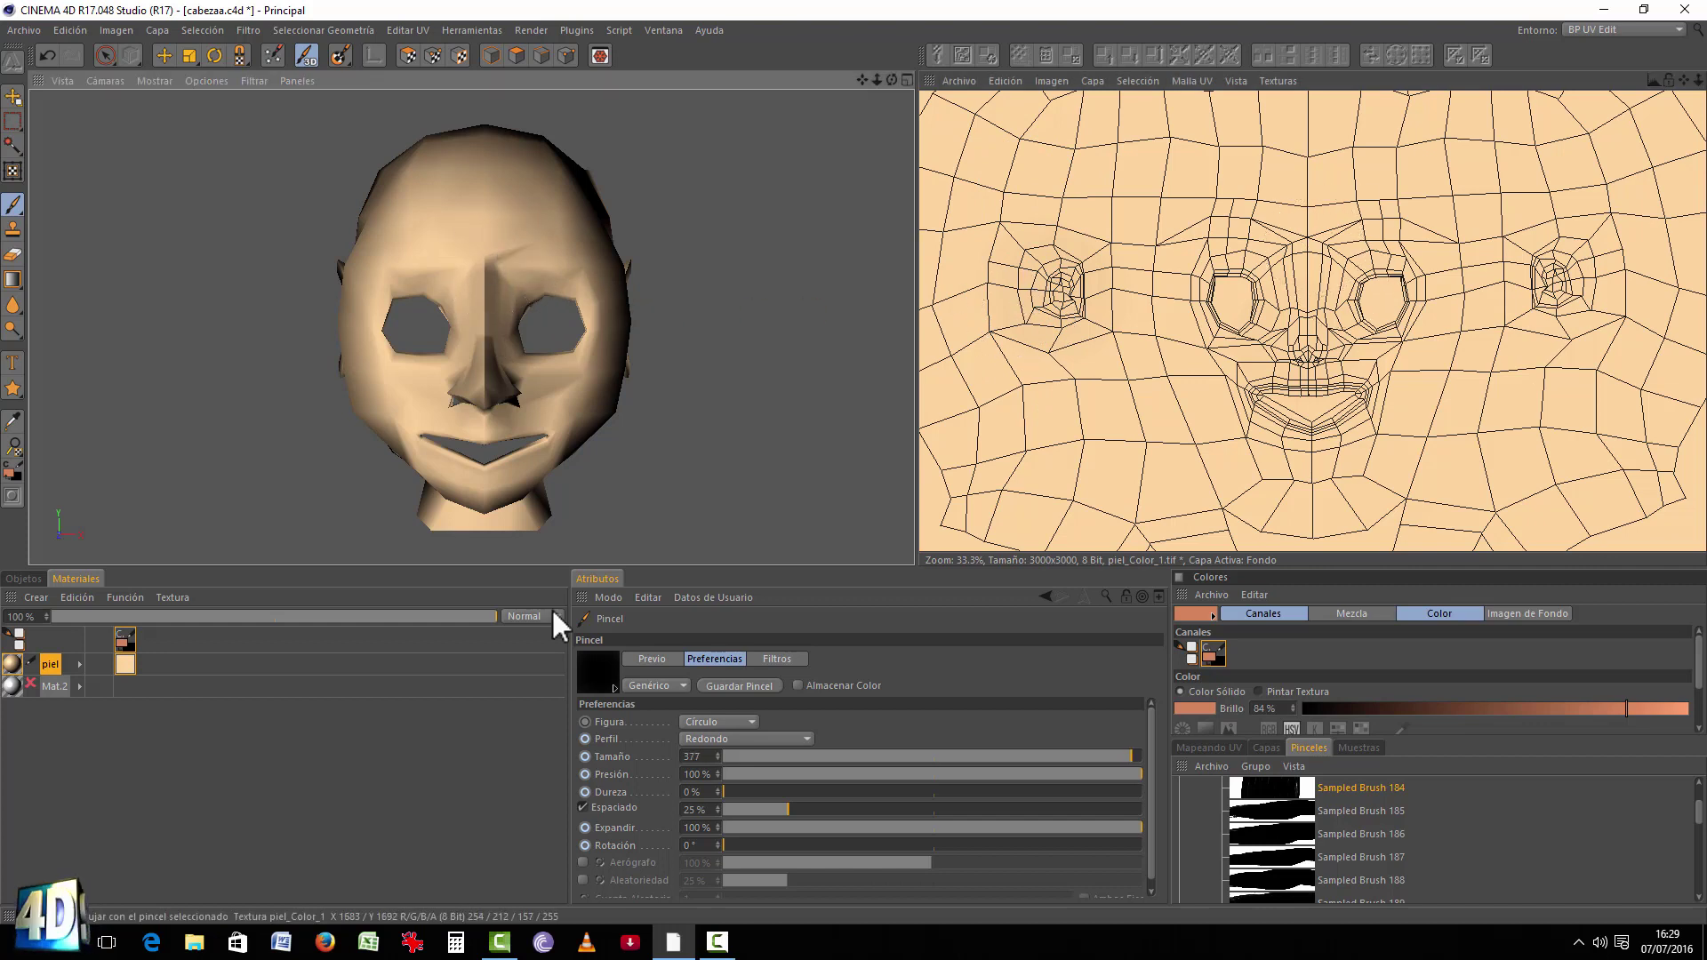
pyautogui.moveTo(718, 754); pyautogui.dragTo(719, 738)
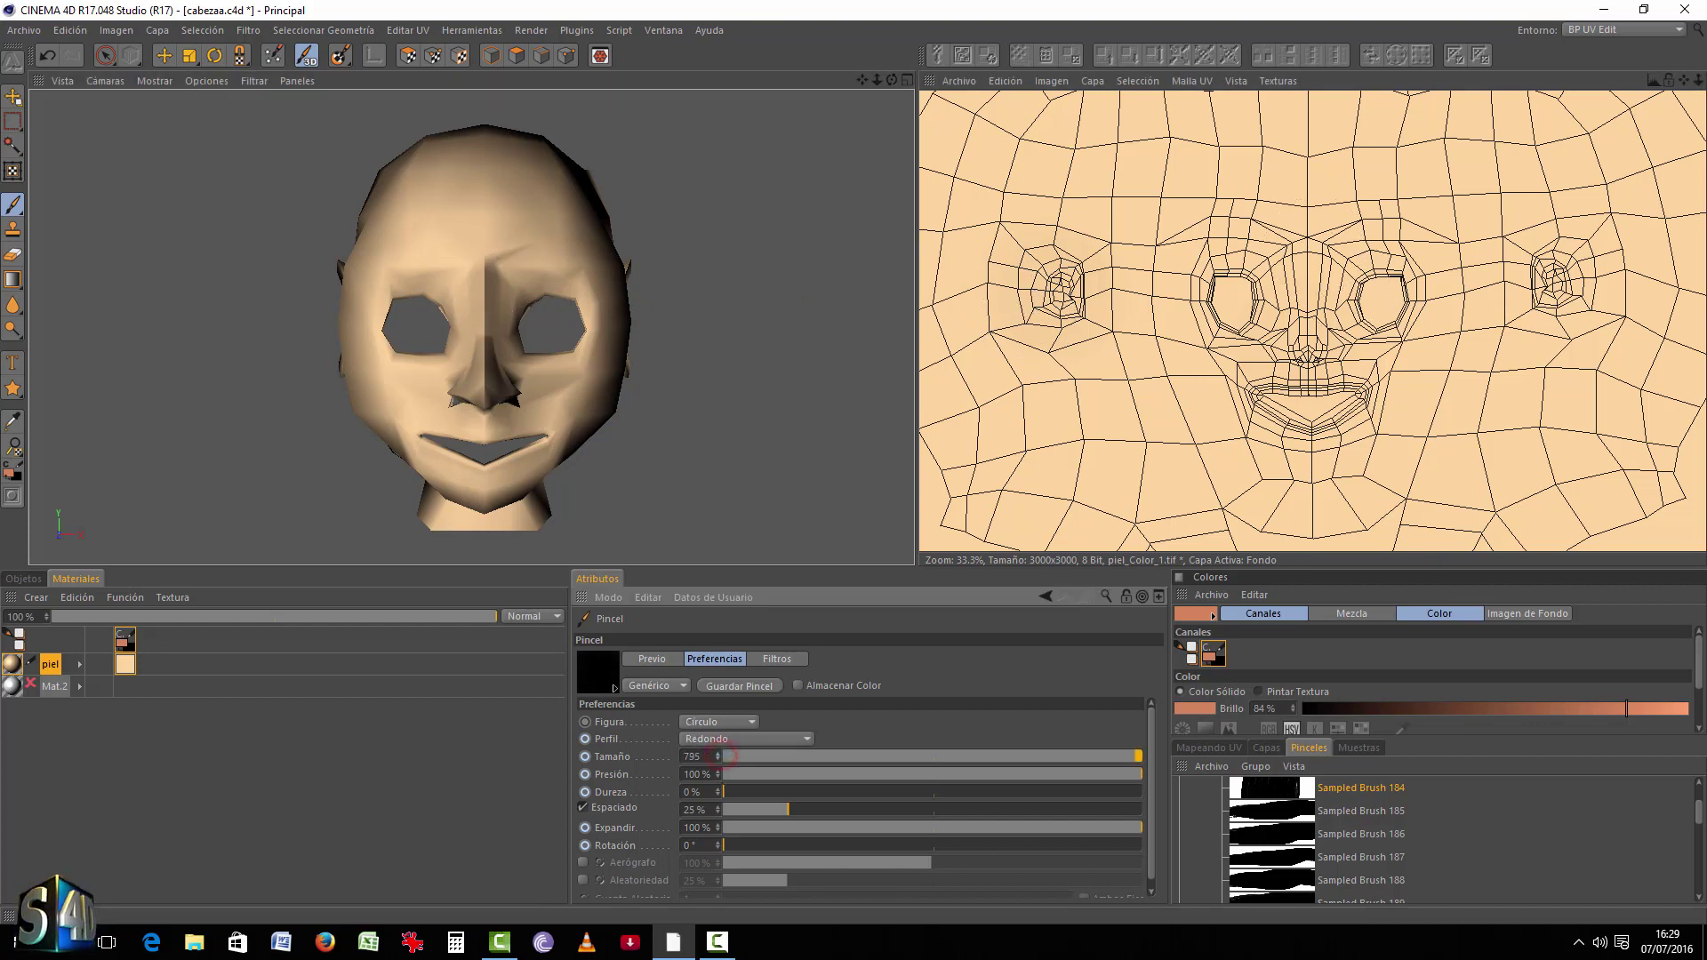
pyautogui.click(1048, 297)
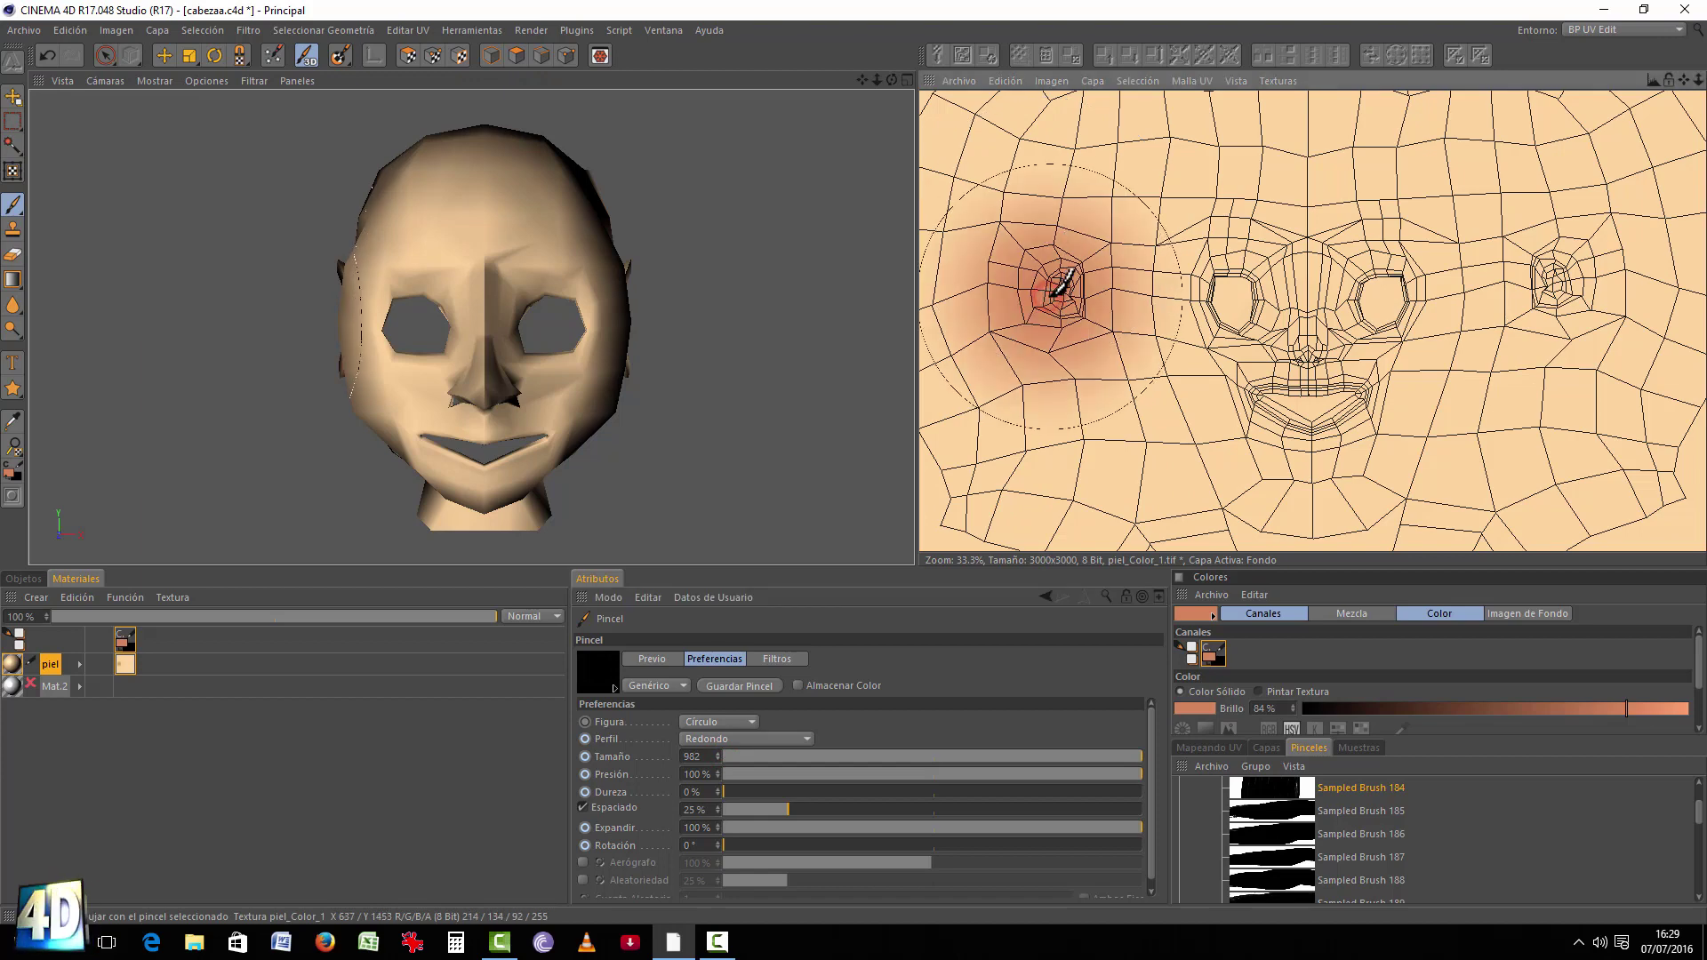
pyautogui.click(1562, 277)
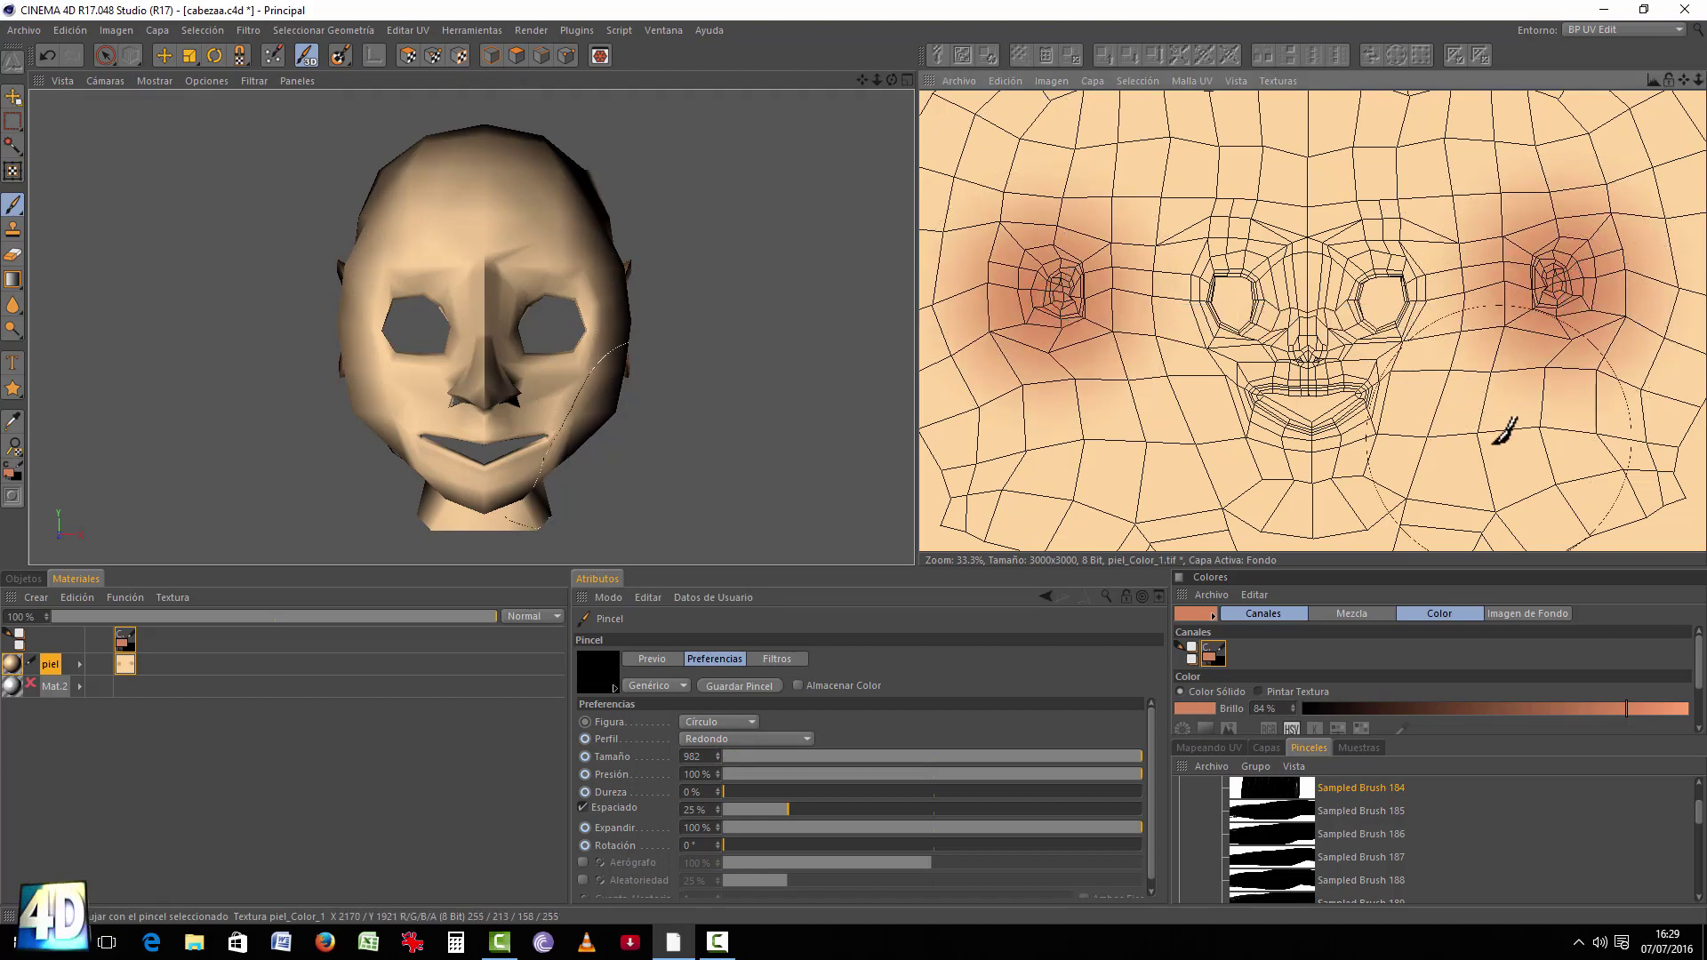
pyautogui.scroll(-1, 1336, 505)
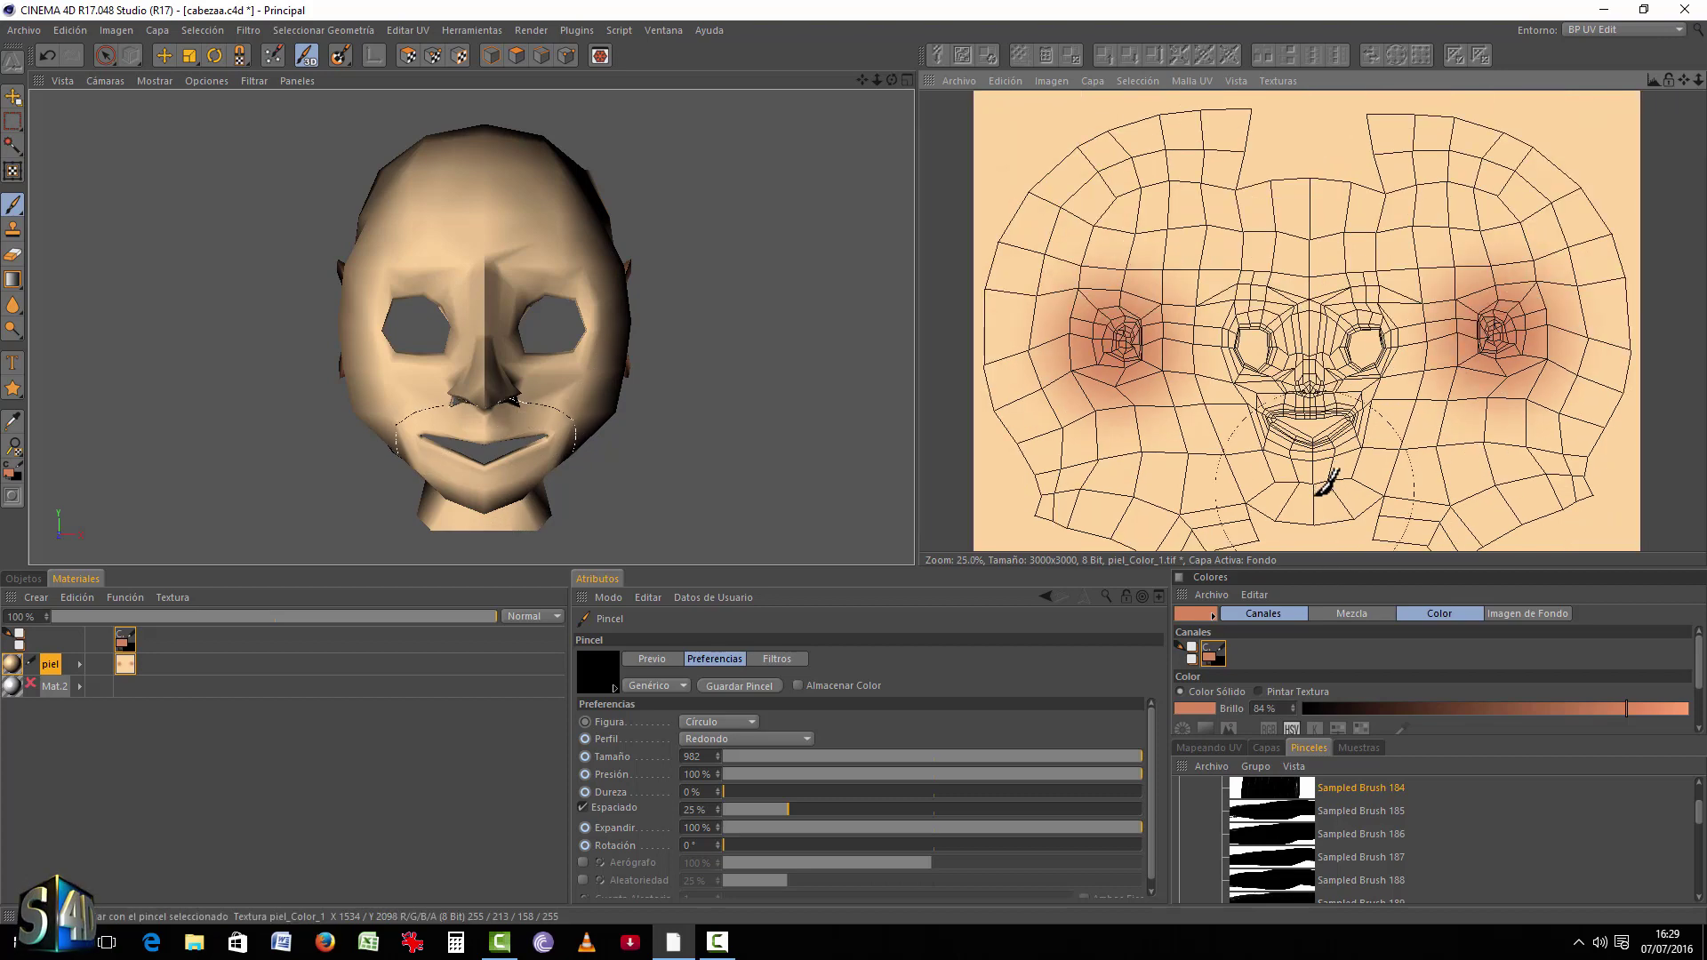
# Step: Paint soft reddish dabs along the neck strip of the UV map, from one side to the other
pyautogui.click(1314, 545)
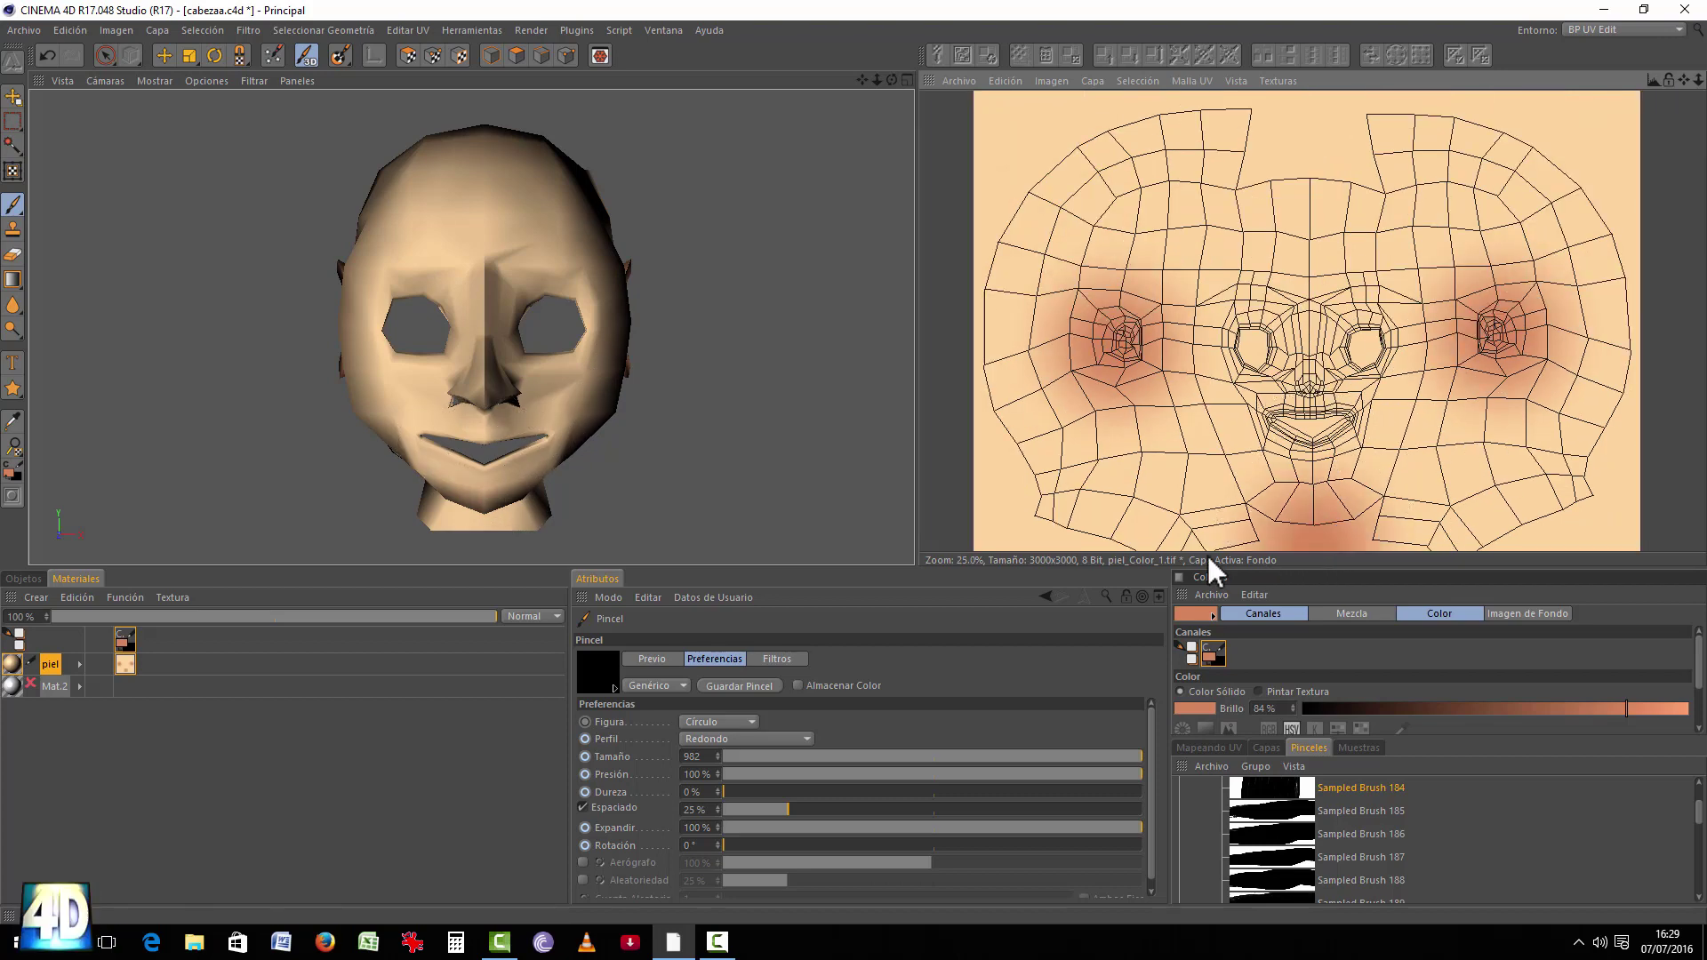
pyautogui.click(1080, 542)
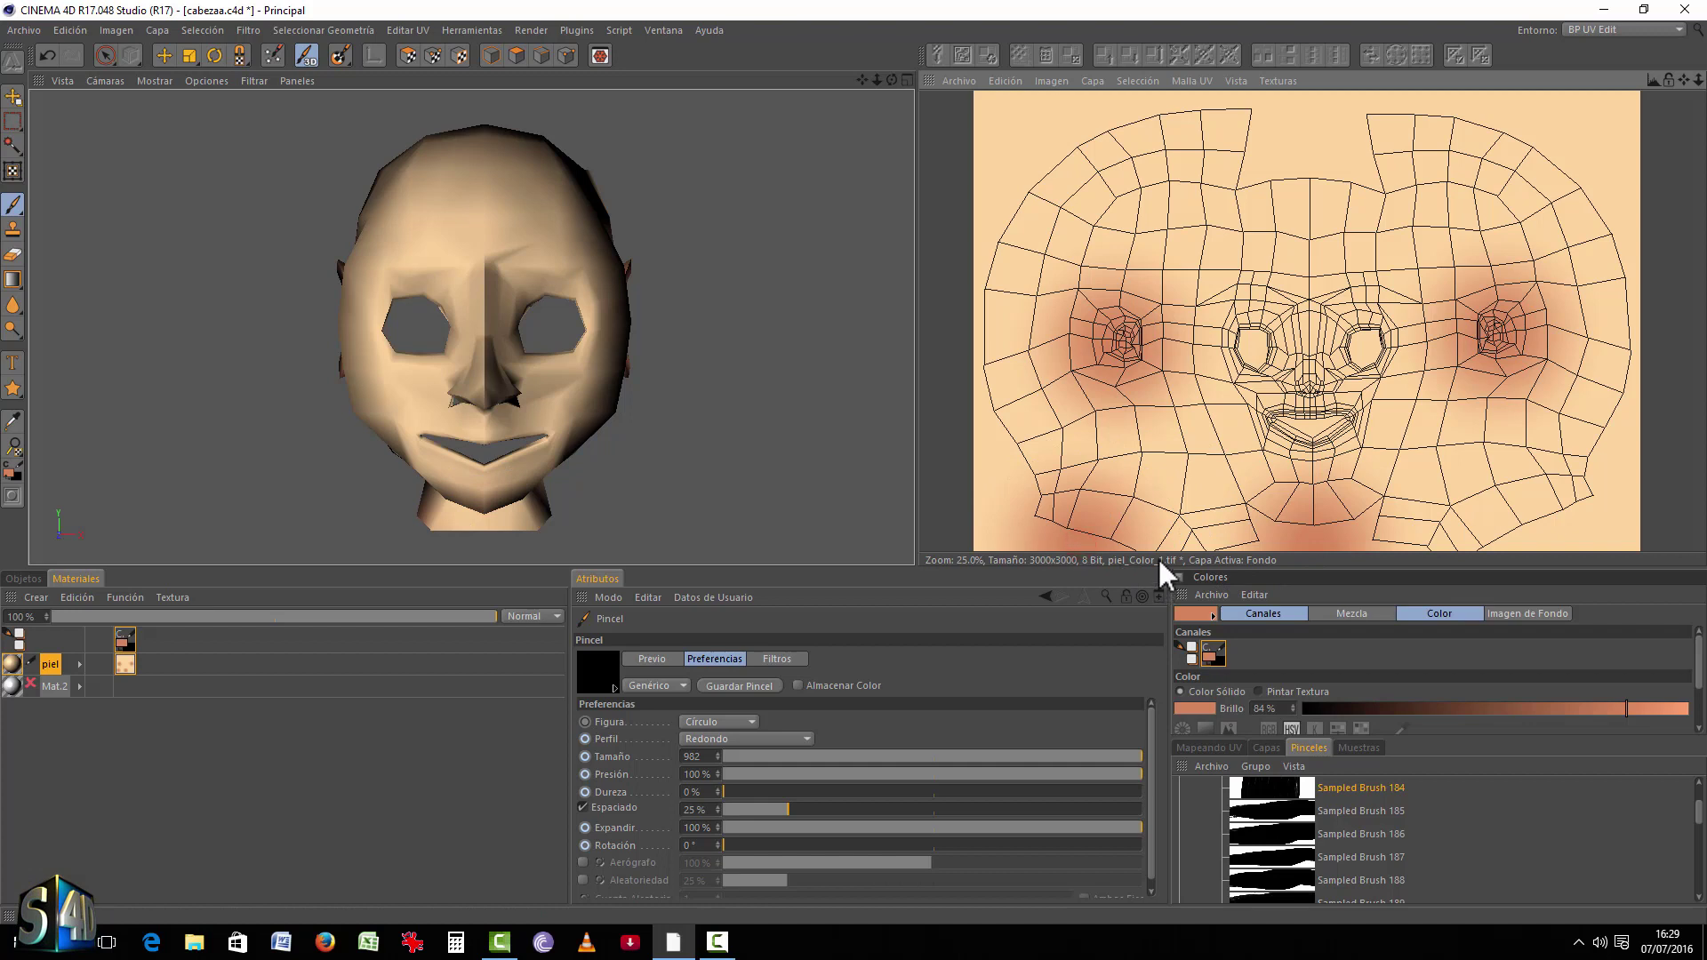
pyautogui.click(1579, 539)
pyautogui.click(1497, 537)
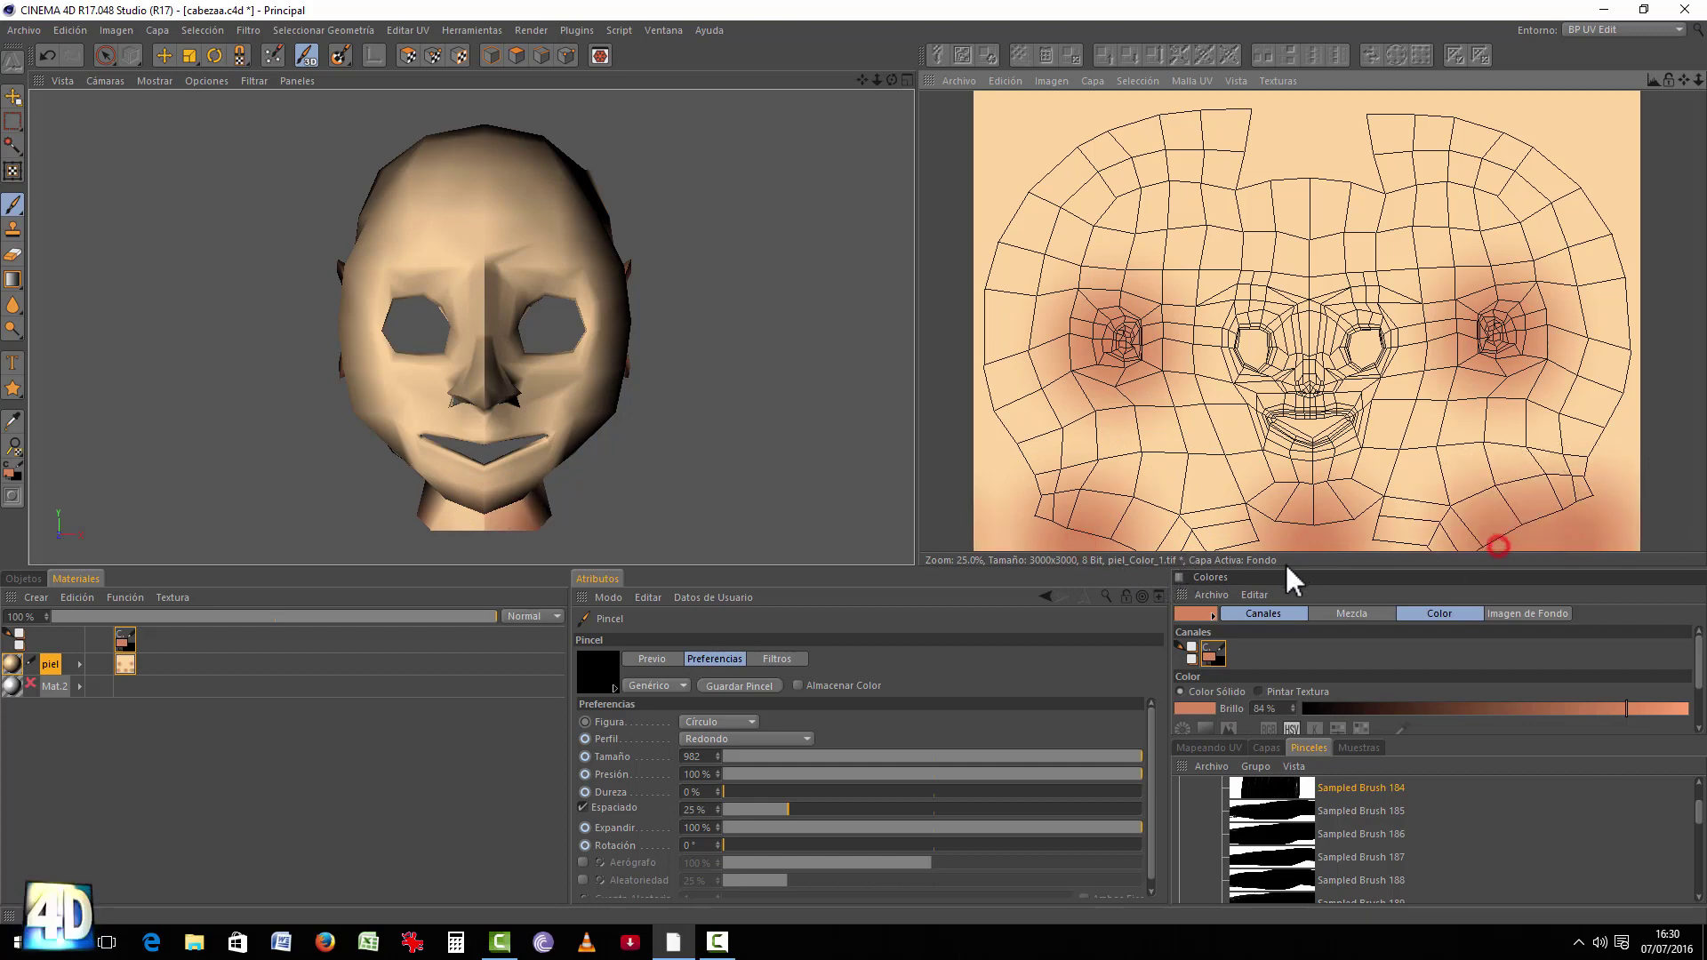
pyautogui.click(1253, 541)
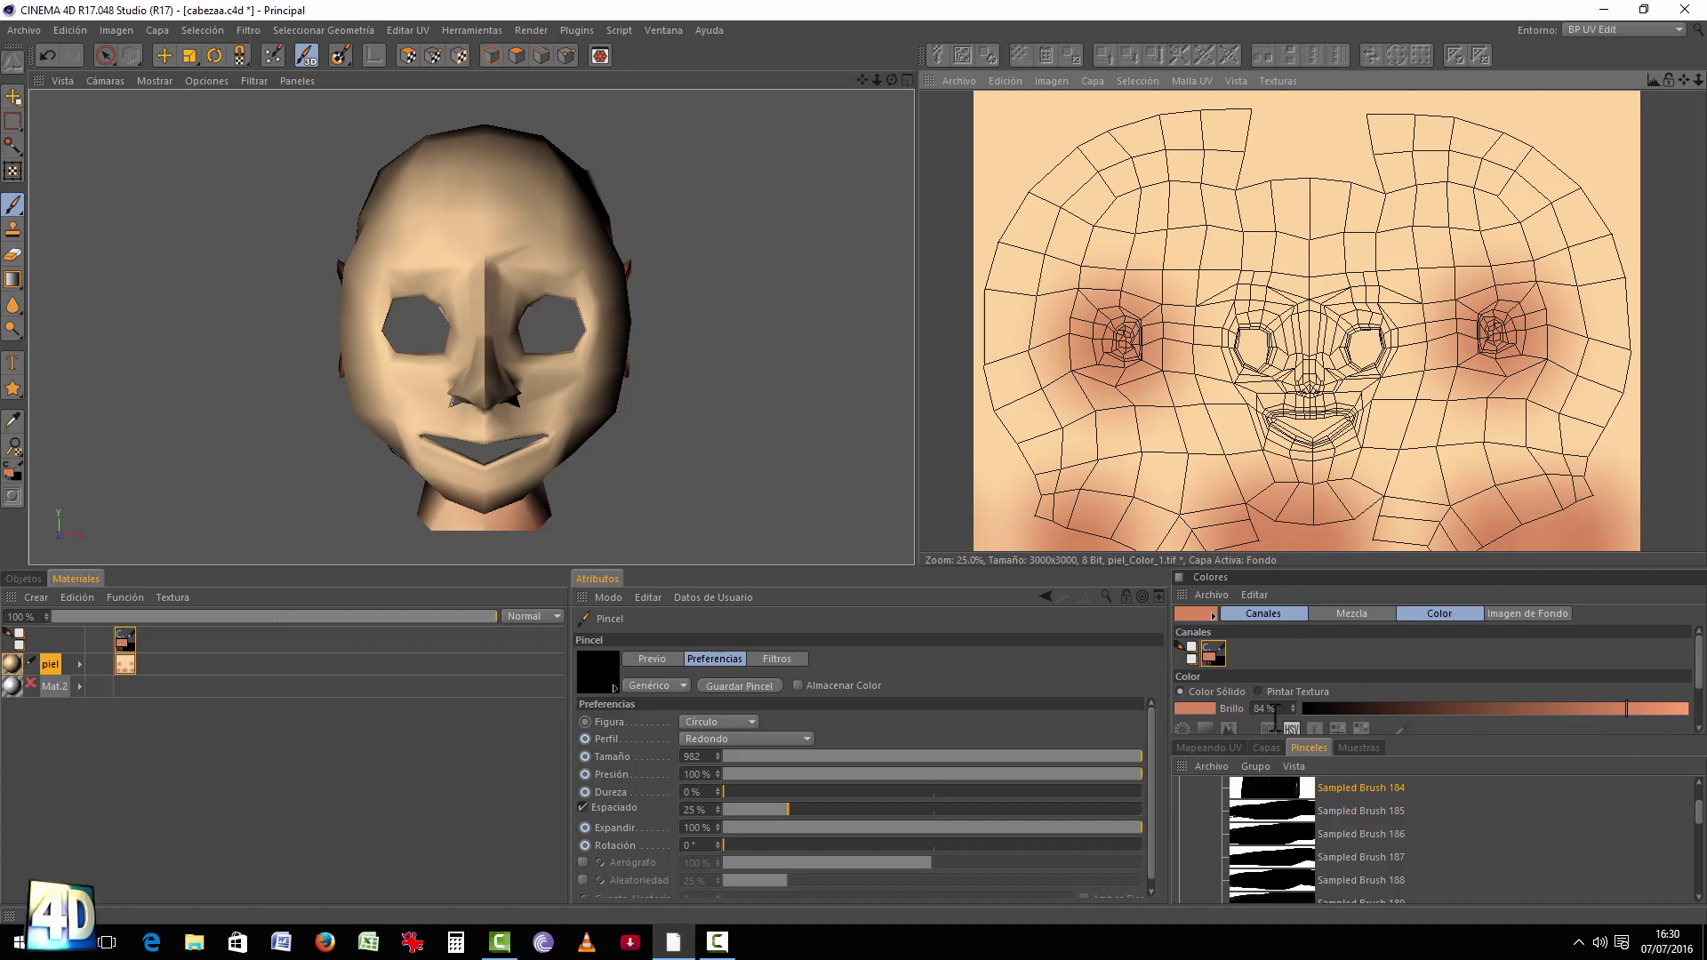
# Step: Try a paler paint colour with 33% saturation on the forehead of the UV map and undo the dab
pyautogui.click(1196, 708)
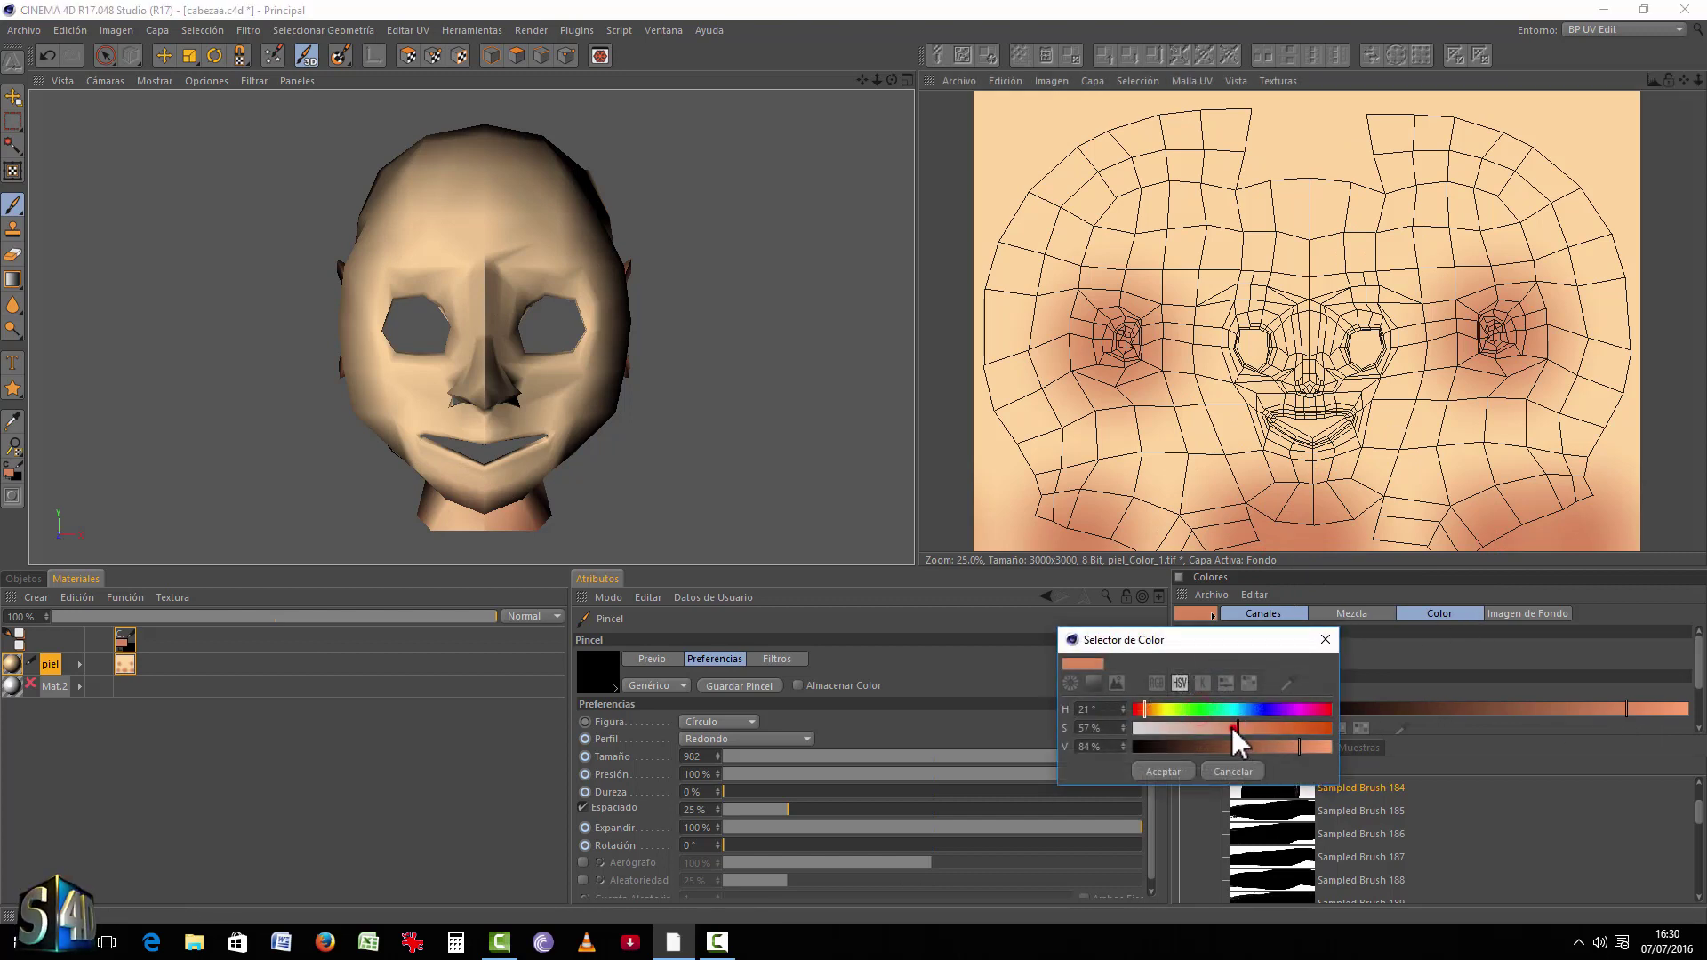
pyautogui.moveTo(1231, 724); pyautogui.dragTo(1198, 723)
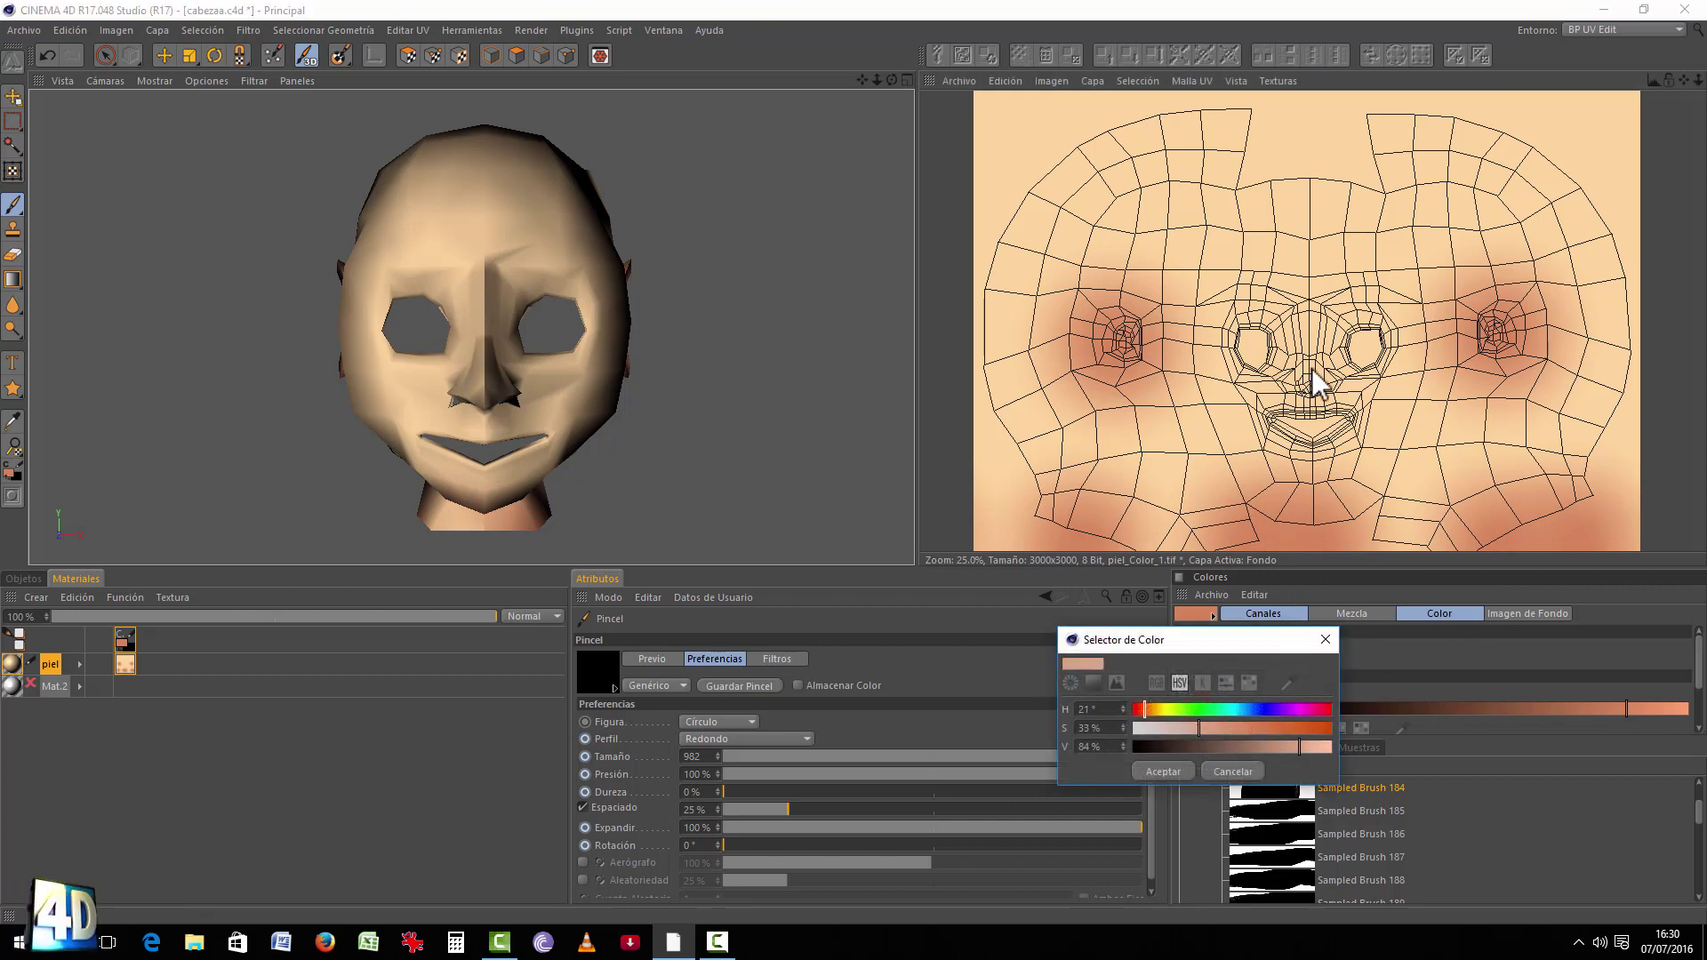
pyautogui.click(1165, 771)
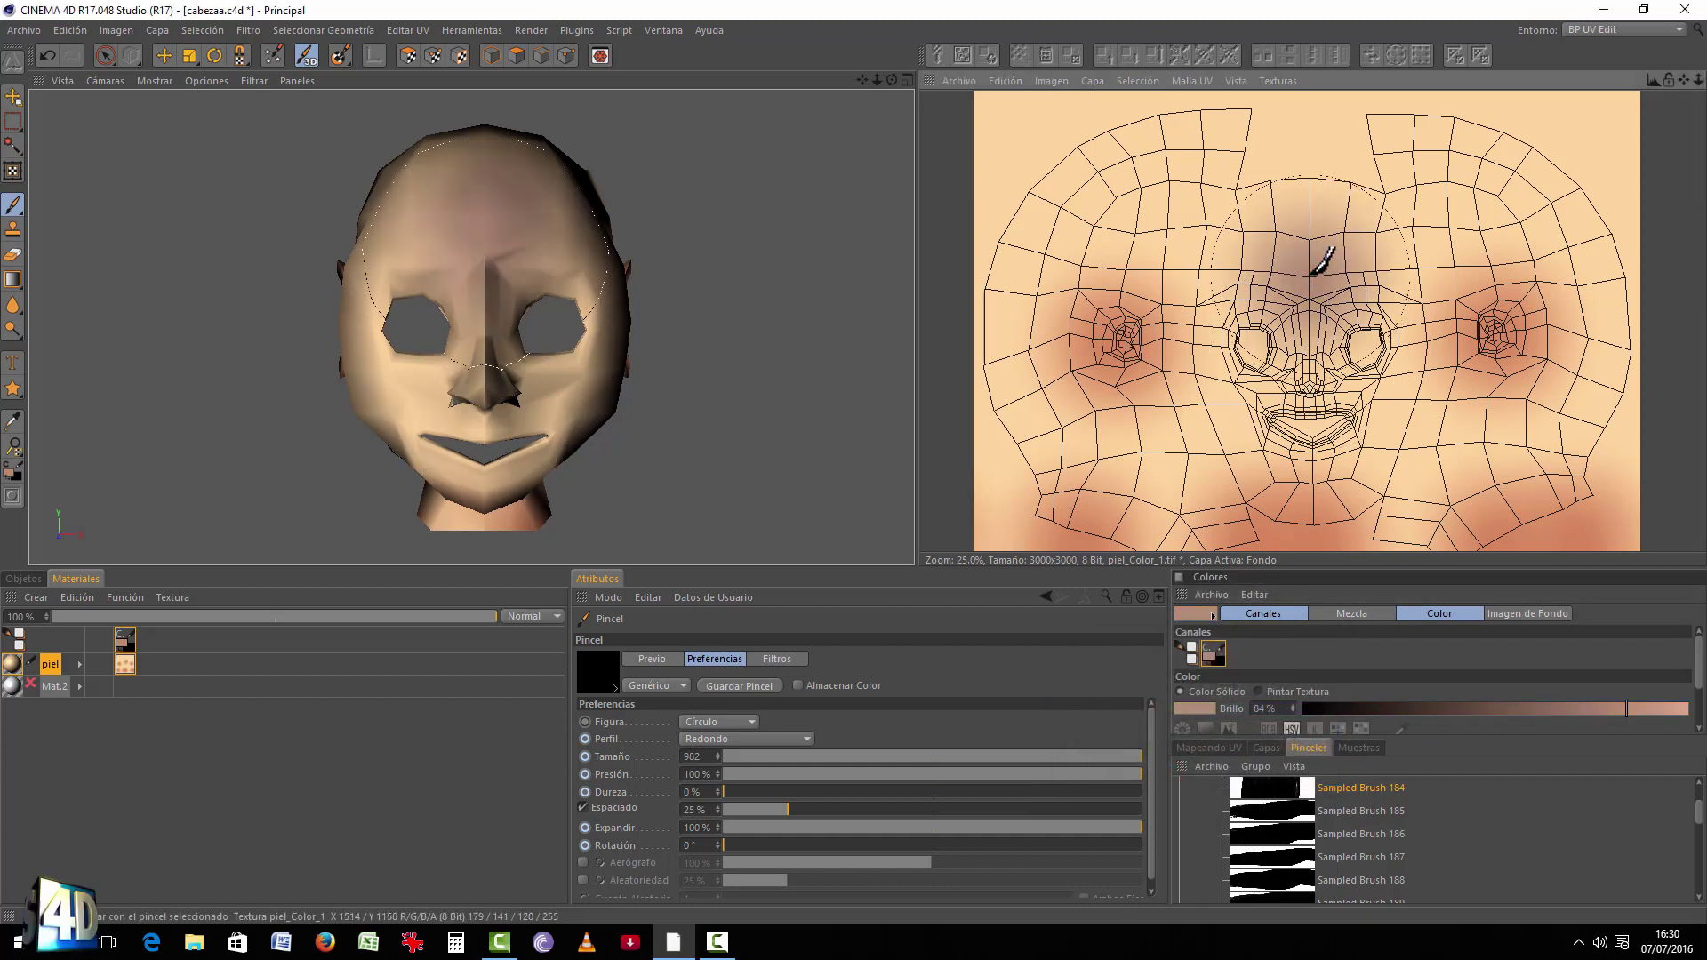
# Step: Sample the light skin colour from the forehead as the paint colour and brush it over the middle of the forehead
pyautogui.click(1204, 707)
pyautogui.moveTo(1193, 726)
pyautogui.mouseDown()
pyautogui.moveTo(1156, 725)
pyautogui.moveTo(1188, 725)
pyautogui.moveTo(1166, 712)
pyautogui.mouseUp()
pyautogui.click(1190, 727)
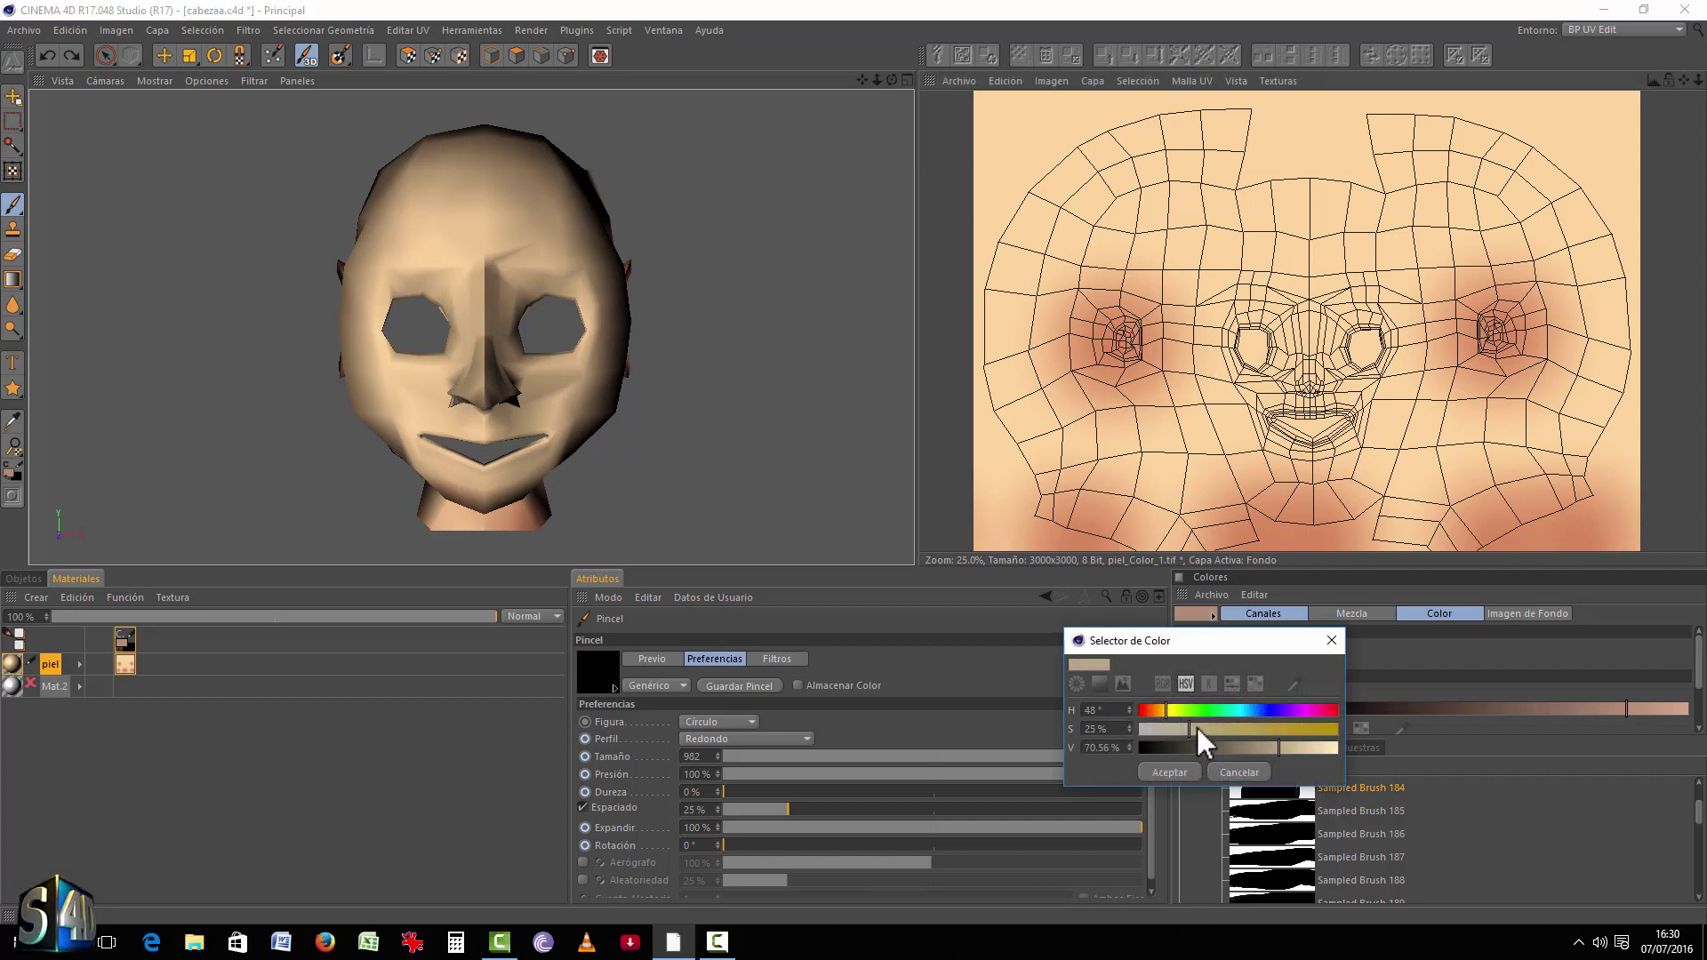
pyautogui.click(1293, 685)
pyautogui.click(1296, 230)
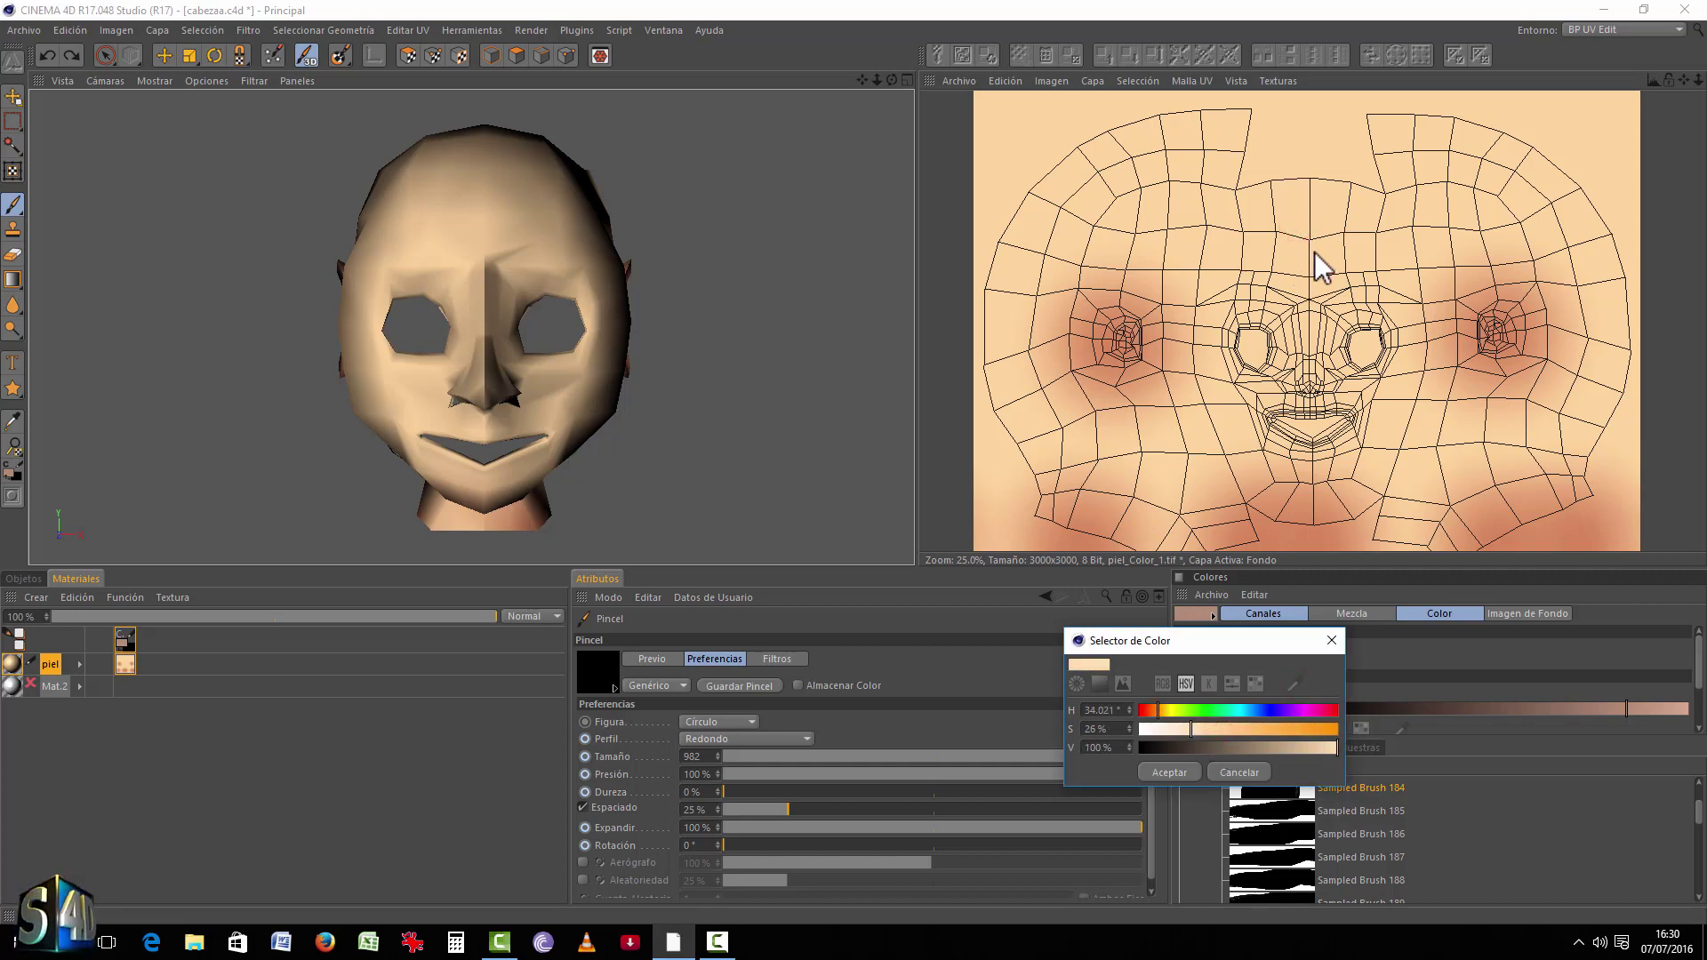
pyautogui.click(1181, 774)
pyautogui.moveTo(1304, 254); pyautogui.dragTo(1302, 294)
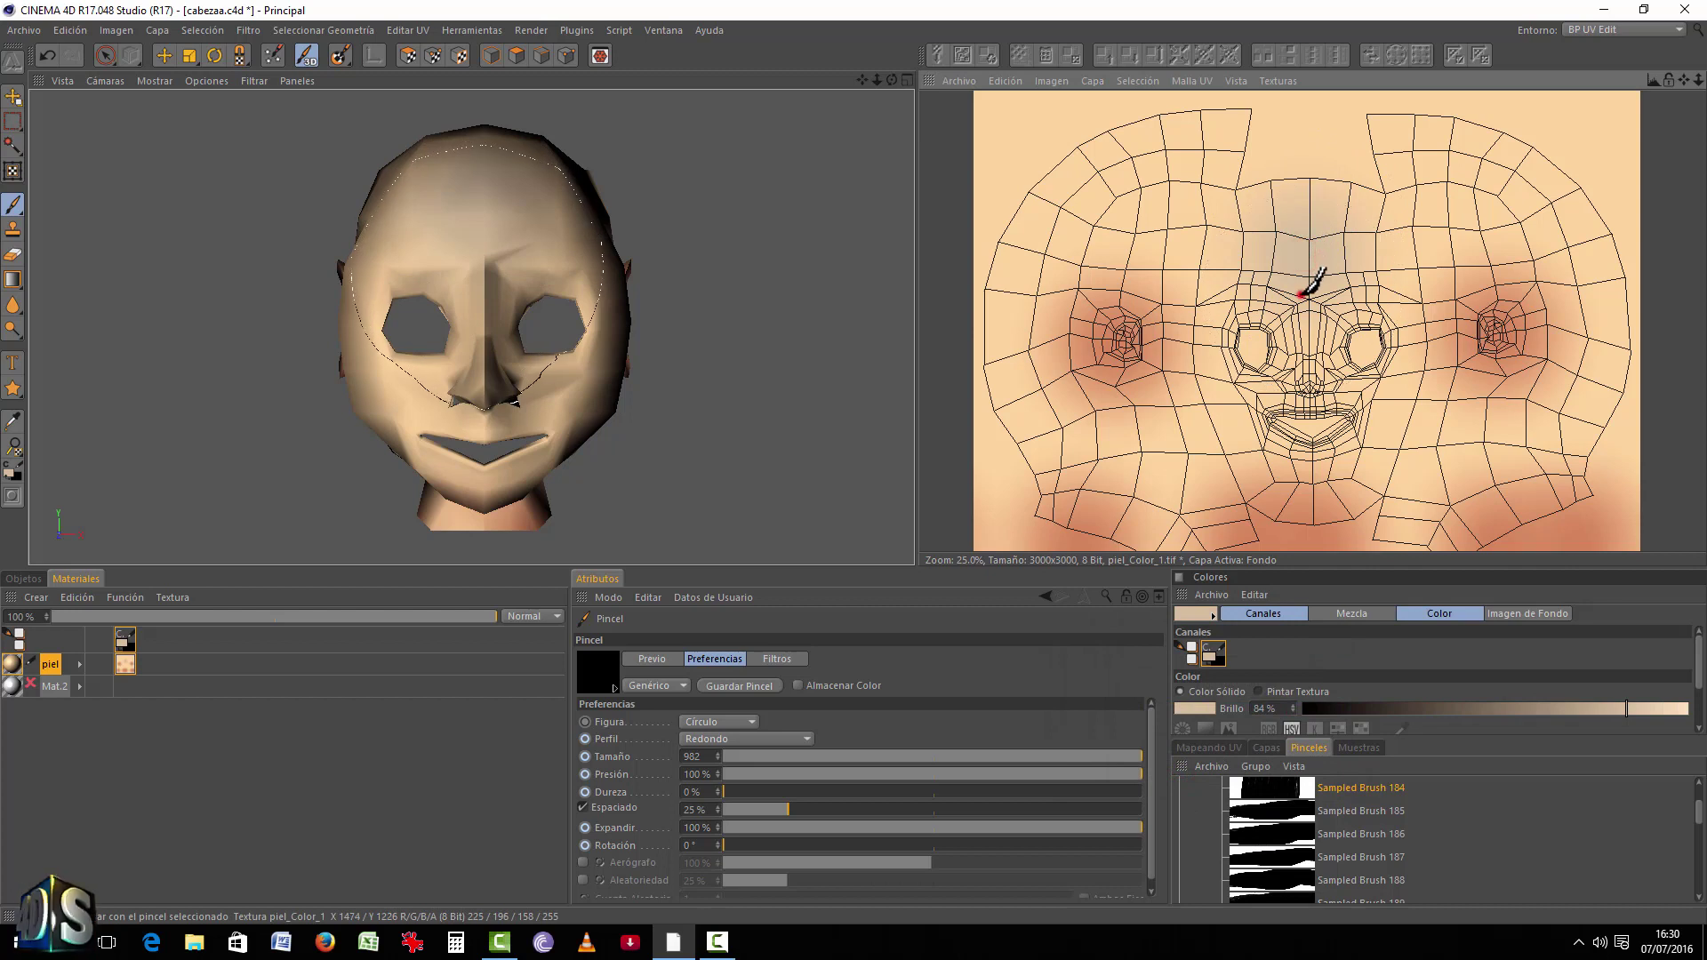
# Step: Raise the paint colour's brightness to 92% and dab it across the forehead on the UV map
pyautogui.click(1648, 709)
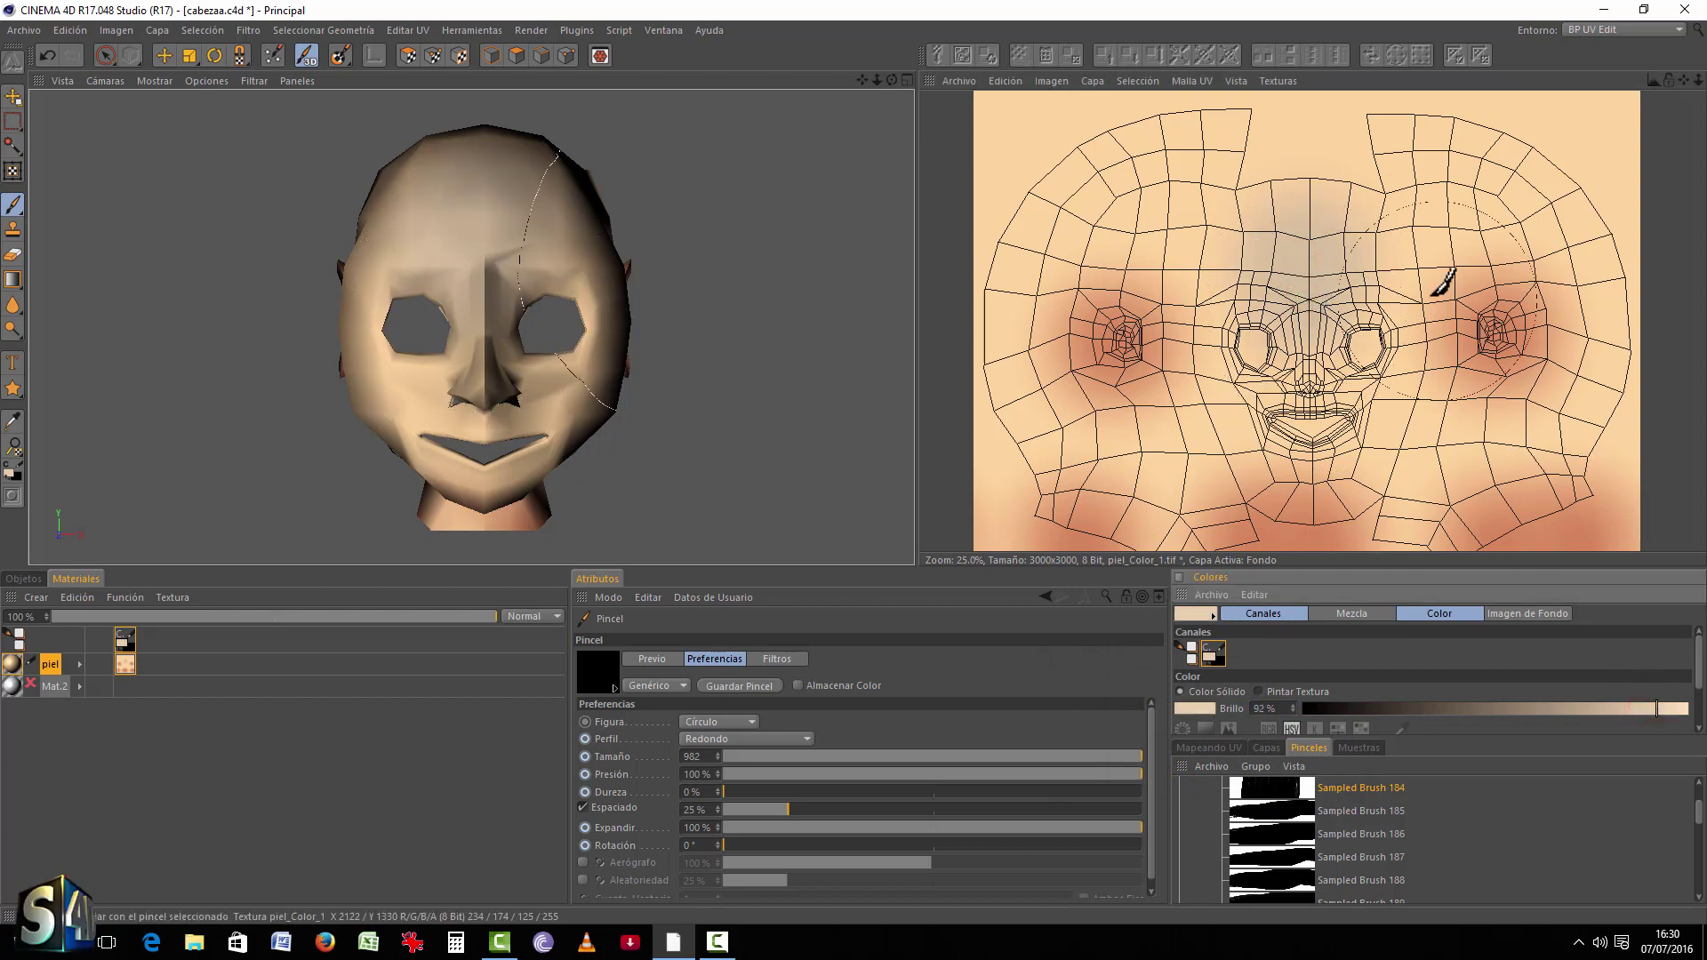
pyautogui.click(1297, 226)
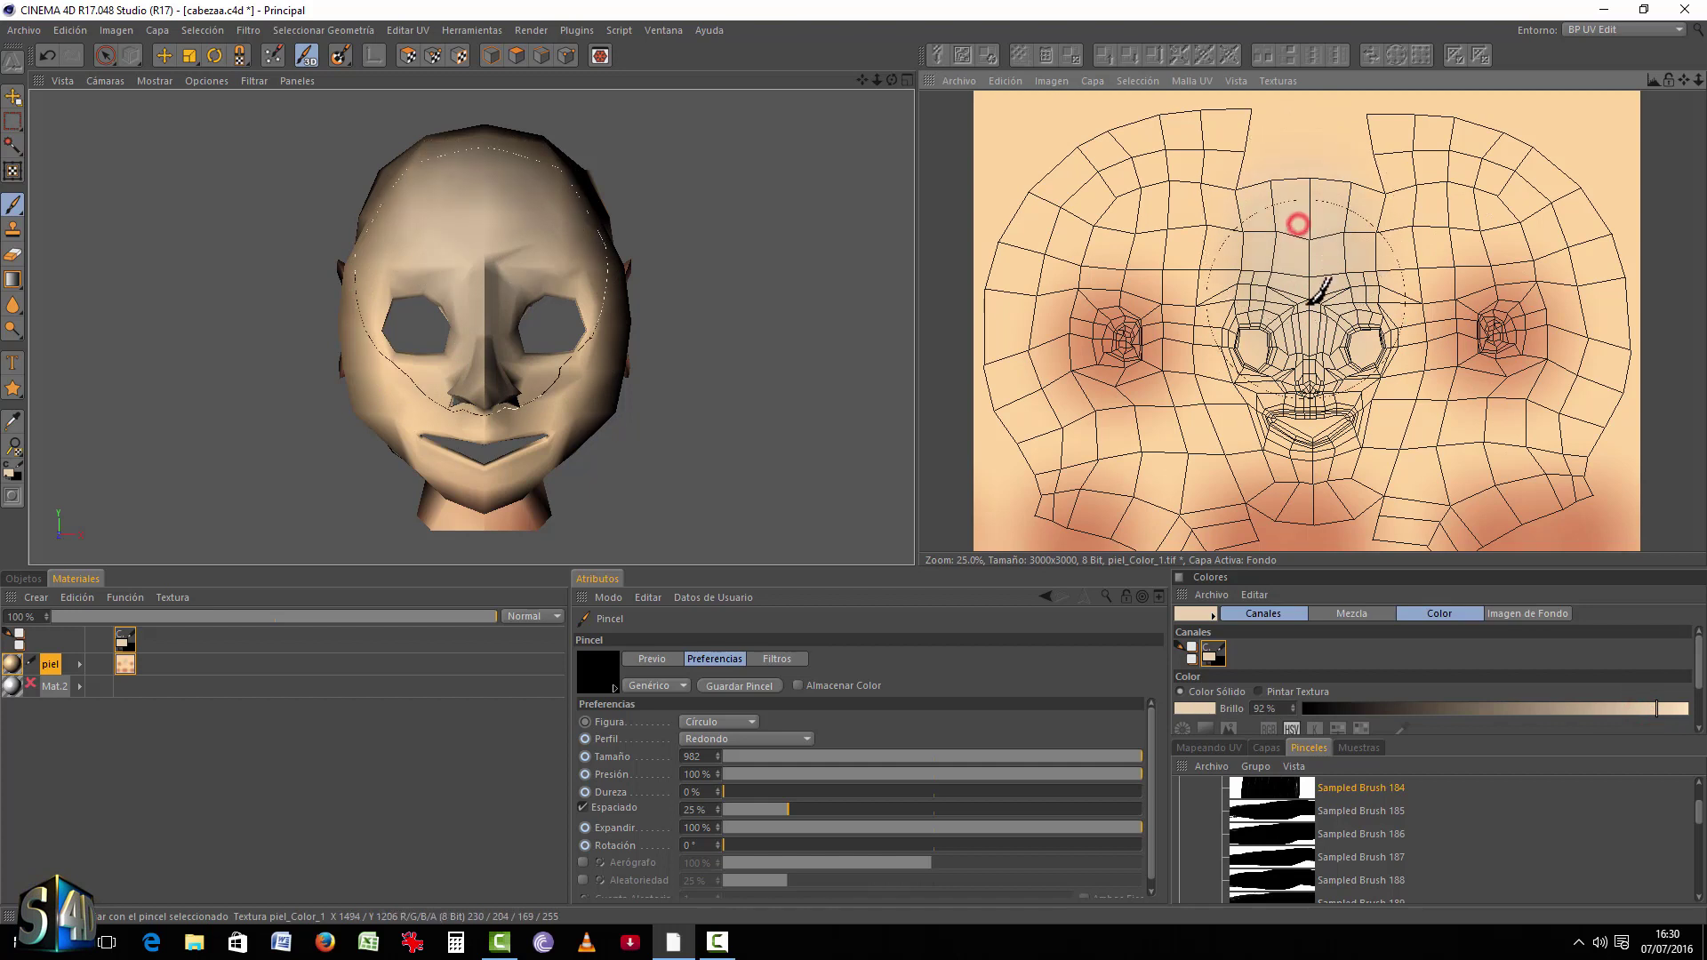
pyautogui.click(1307, 305)
pyautogui.click(1316, 204)
pyautogui.click(1336, 223)
pyautogui.click(1232, 246)
pyautogui.click(1233, 246)
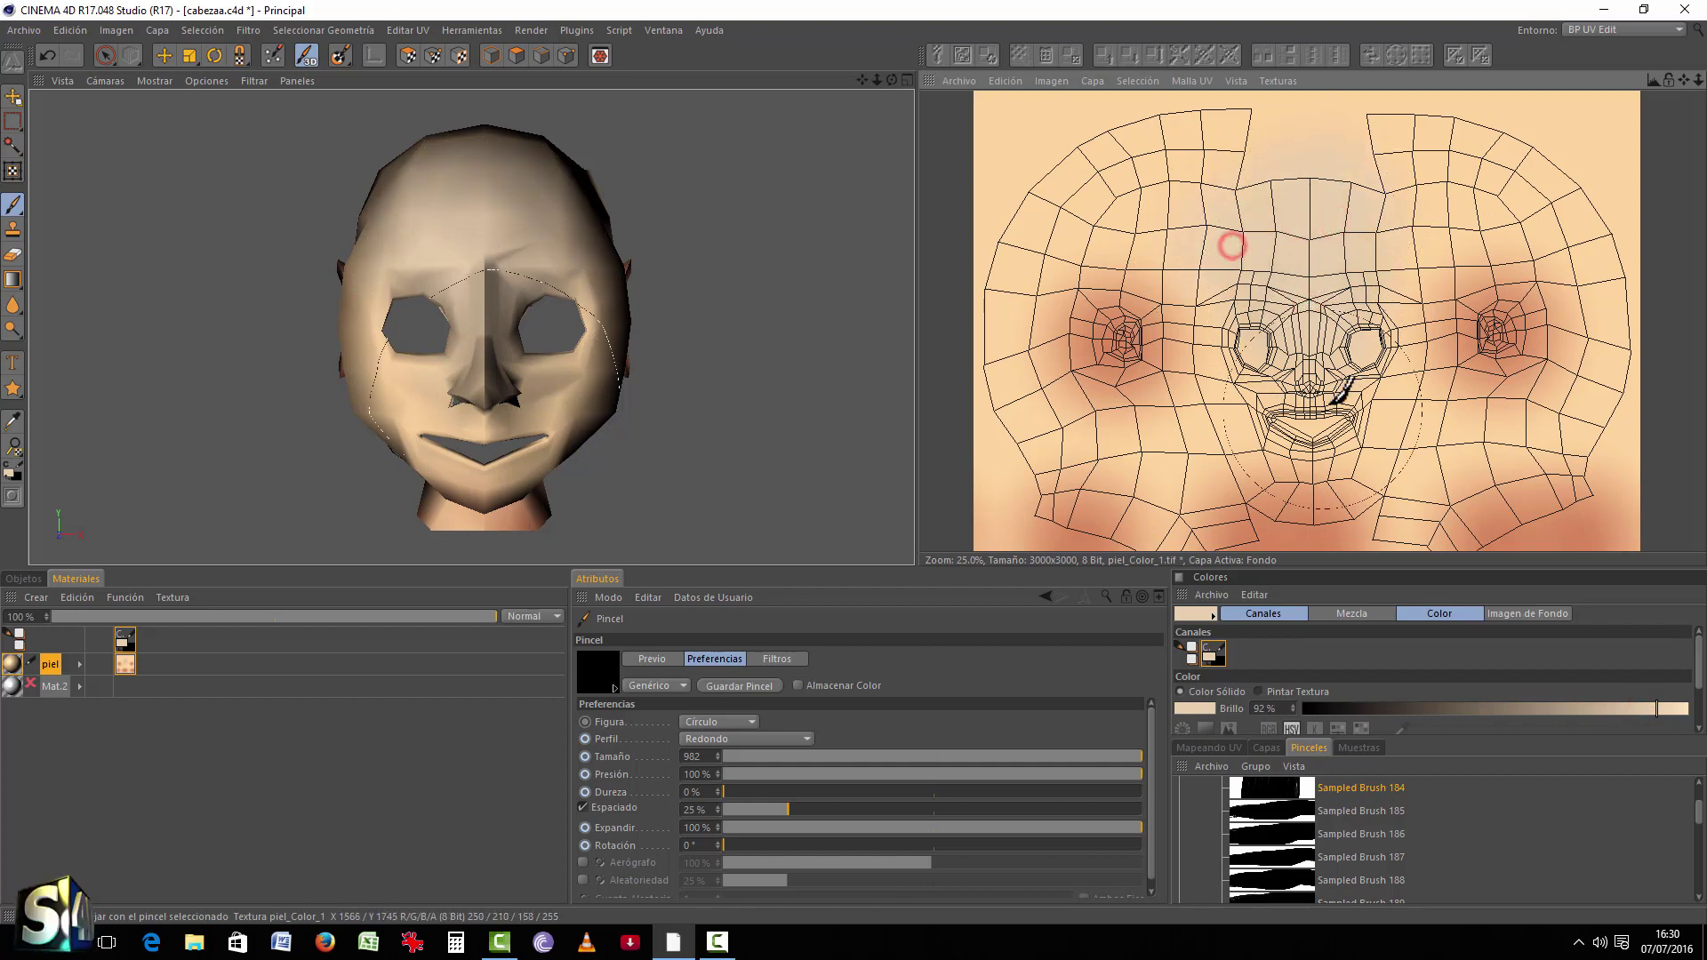
# Step: Paint the same pale colour over both cheeks and the area between the eyebrows on the UV map
pyautogui.click(1198, 425)
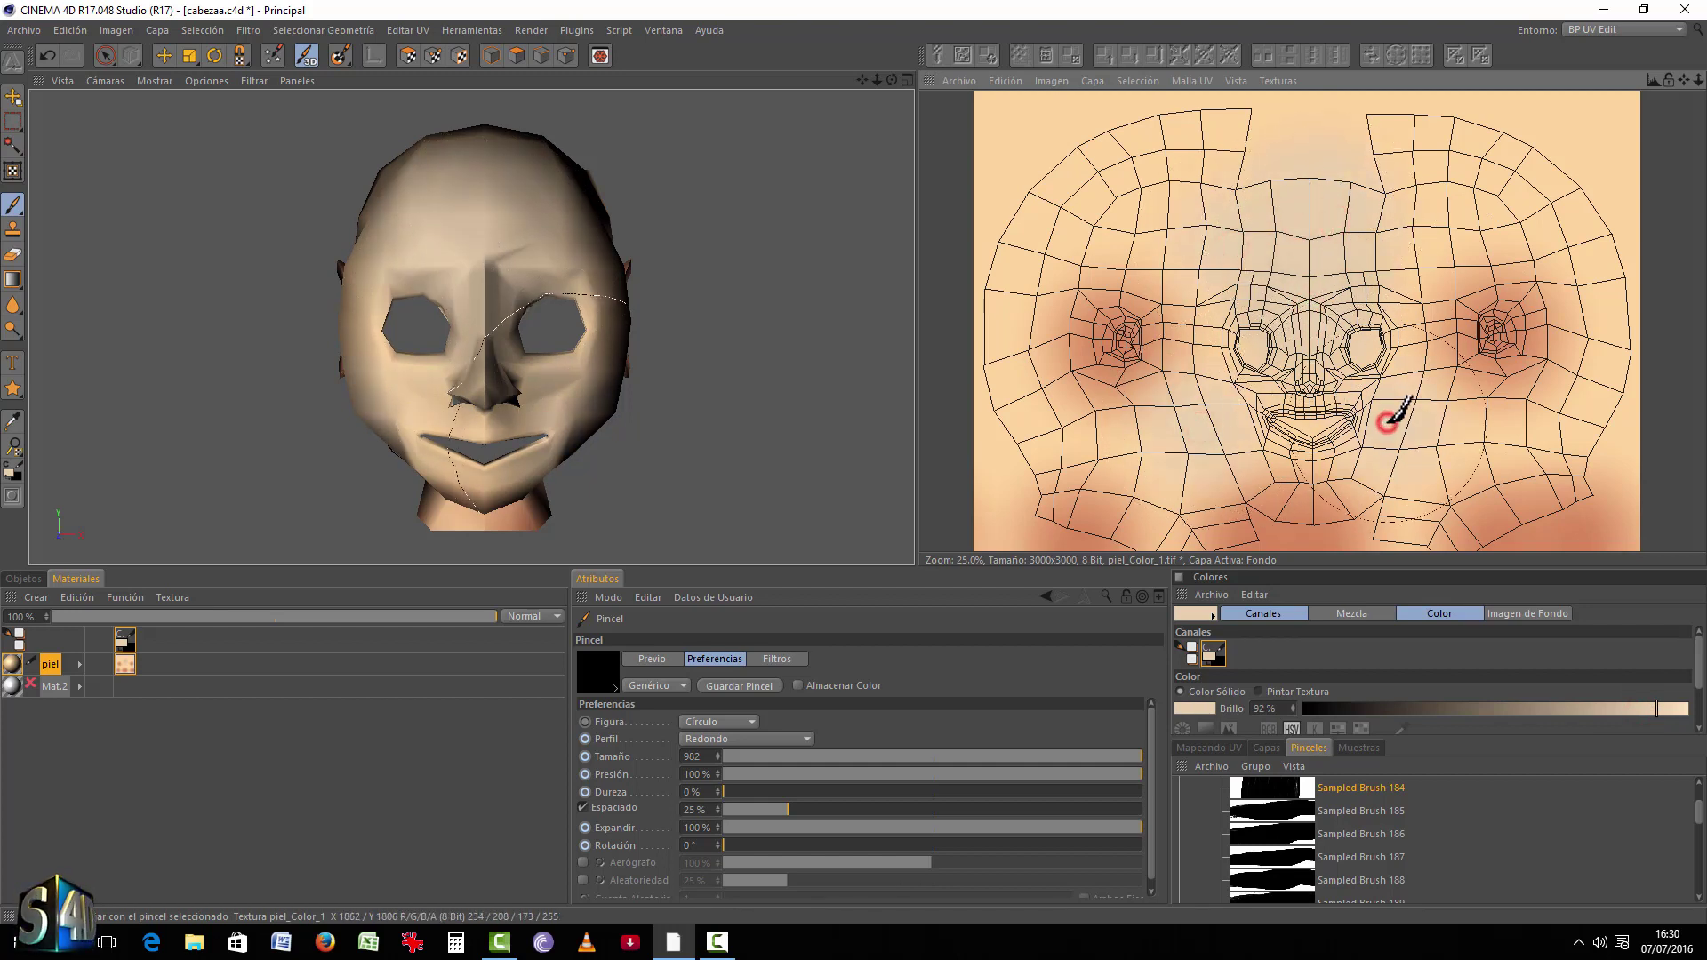
pyautogui.click(1296, 309)
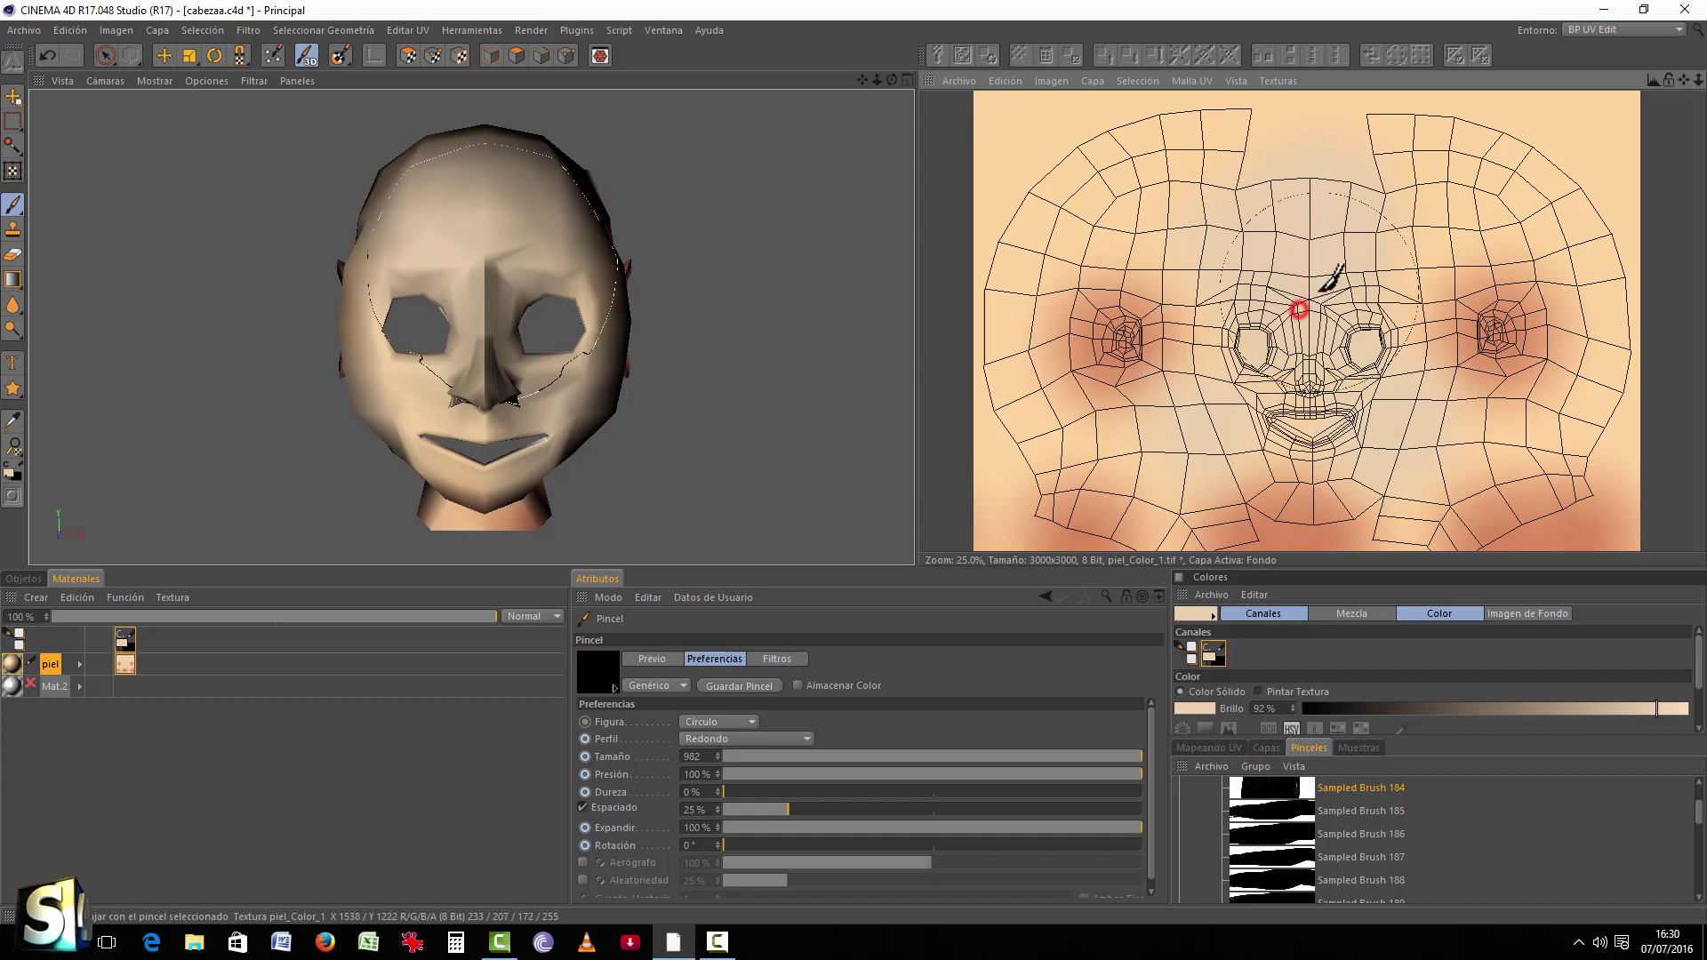
pyautogui.click(1318, 290)
pyautogui.click(1305, 275)
pyautogui.click(1313, 299)
pyautogui.click(1312, 278)
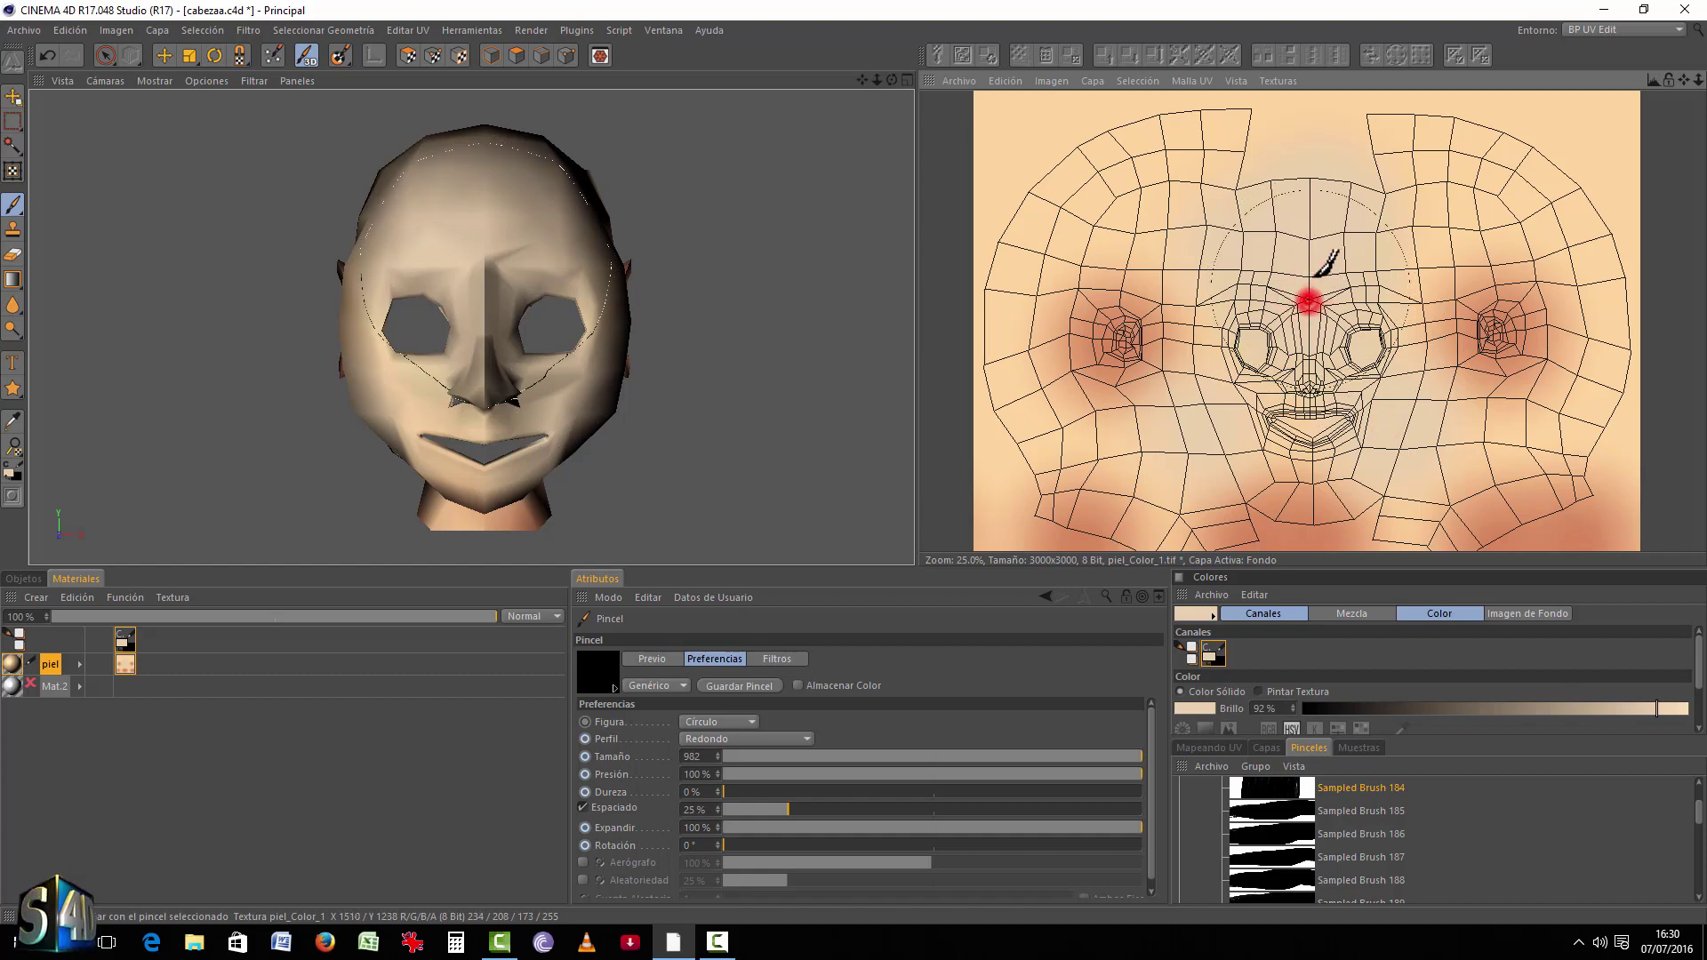
pyautogui.click(1315, 268)
pyautogui.click(1320, 277)
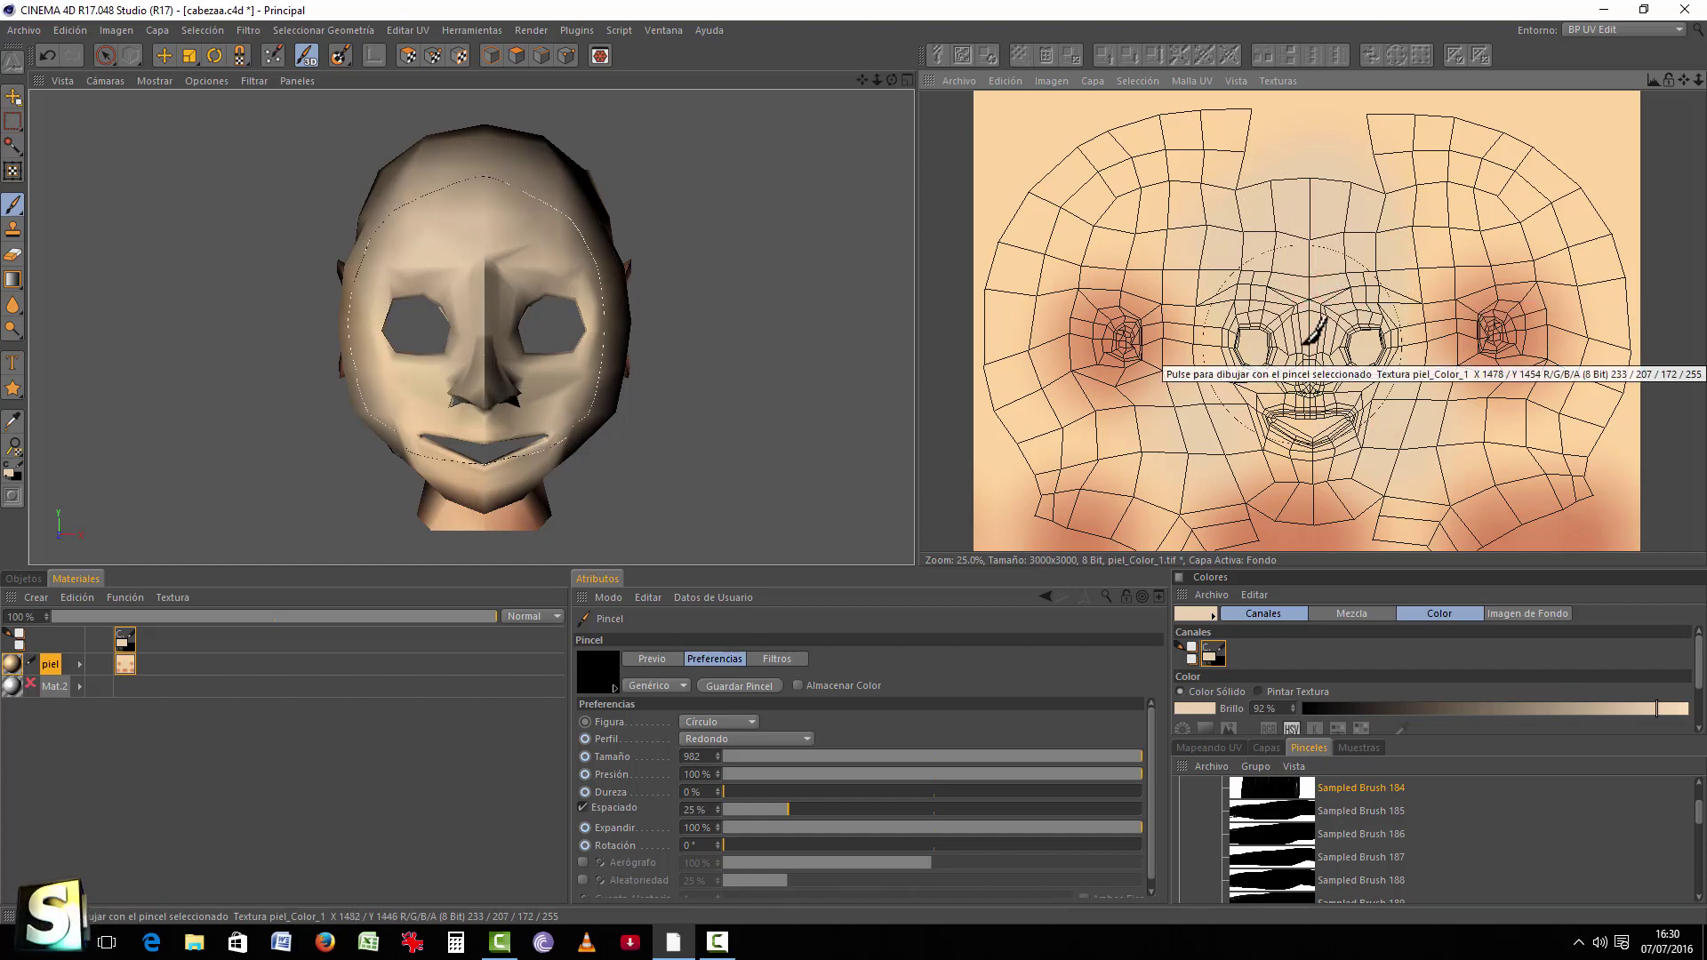
# Step: Enable the HyperNURBS object so the head is smoothed, and show it from a side angle
pyautogui.scroll(3, 1299, 345)
pyautogui.scroll(-2, 1299, 345)
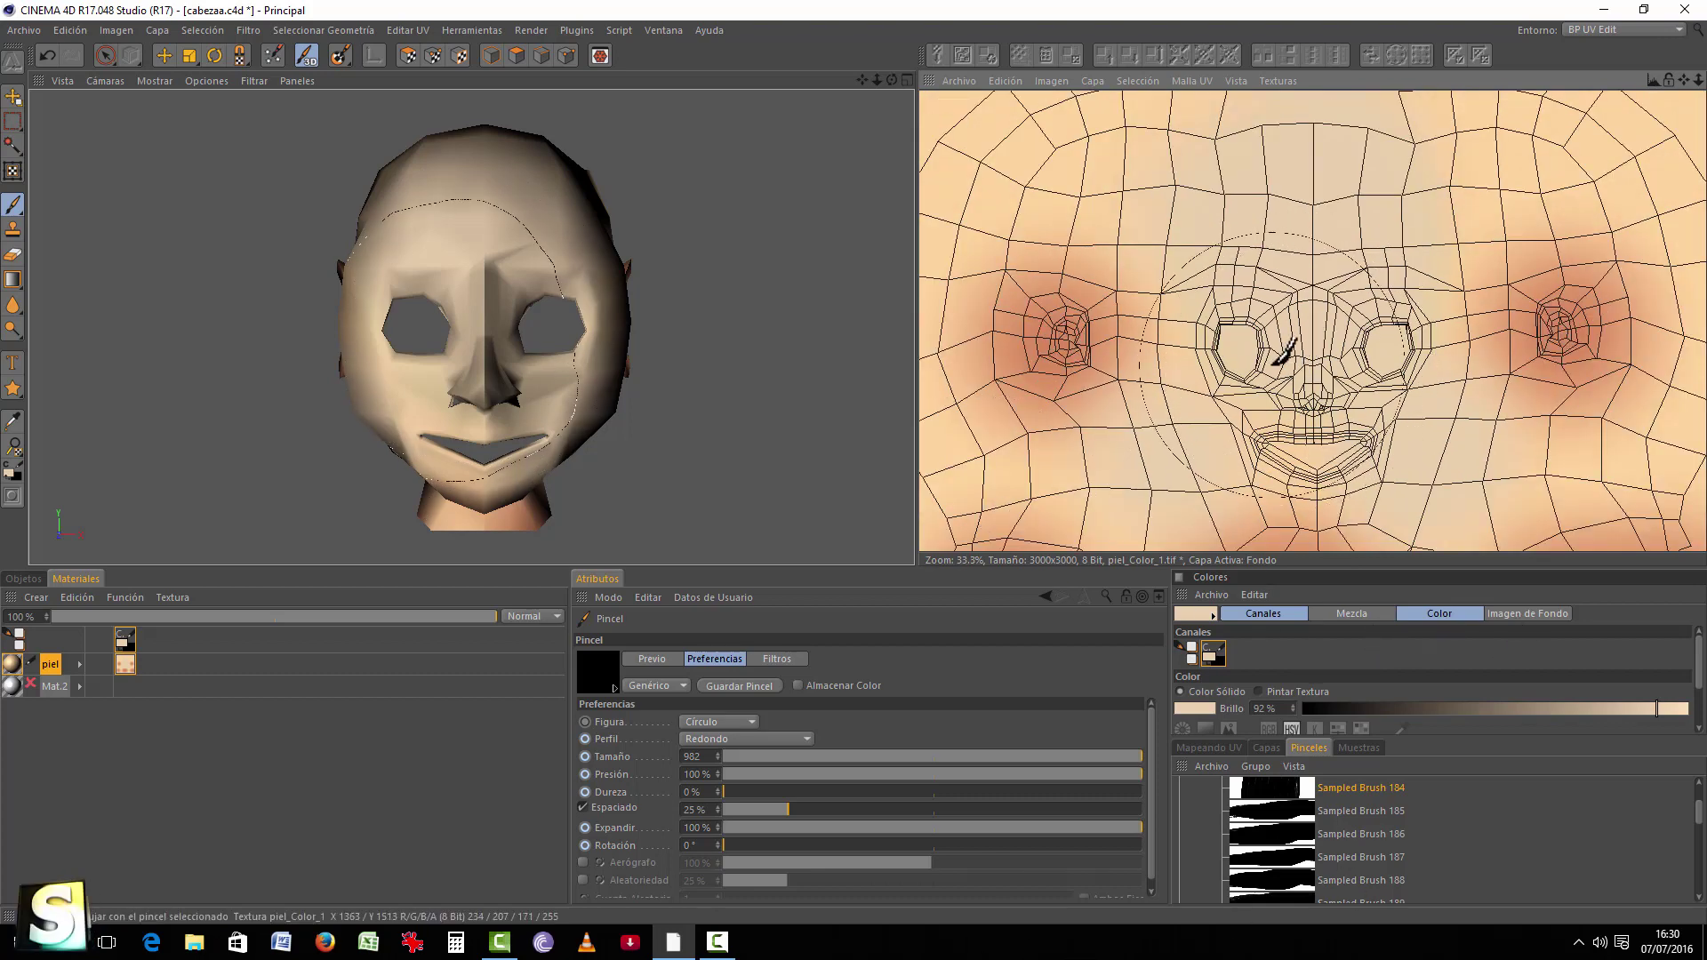
pyautogui.click(23, 579)
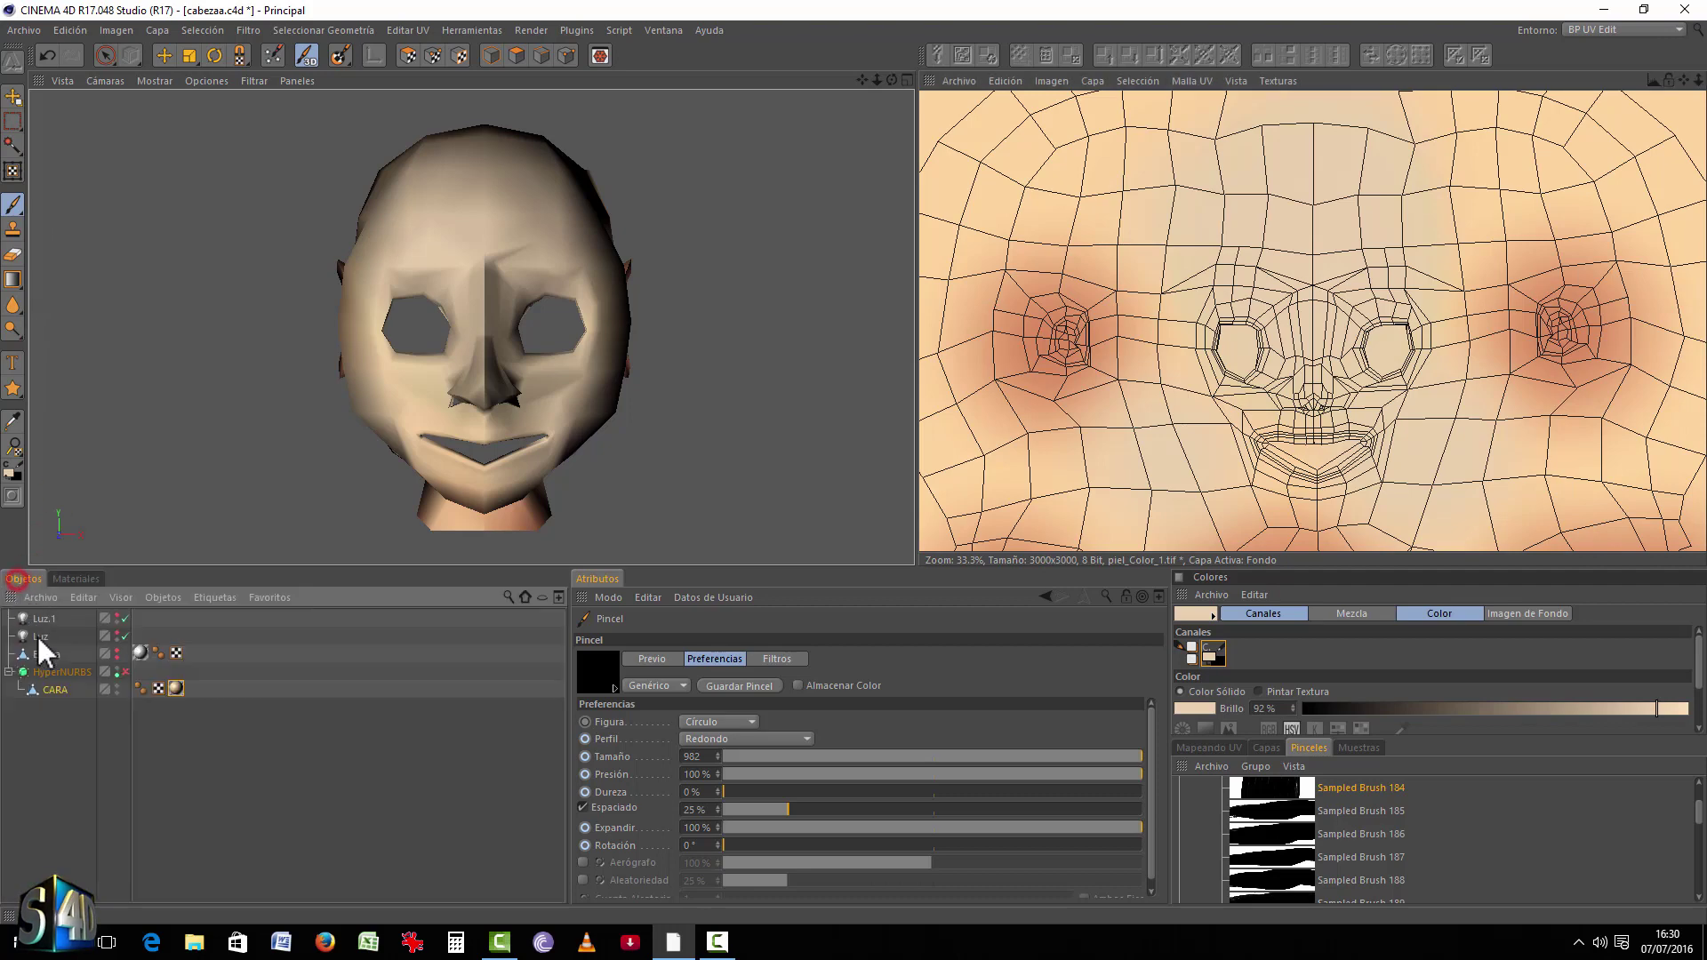
pyautogui.click(127, 671)
pyautogui.keyDown('alt'); pyautogui.moveTo(401, 347); pyautogui.dragTo(193, 171); pyautogui.keyUp('alt')
pyautogui.middleClick(385, 285)
pyautogui.middleClick(385, 286)
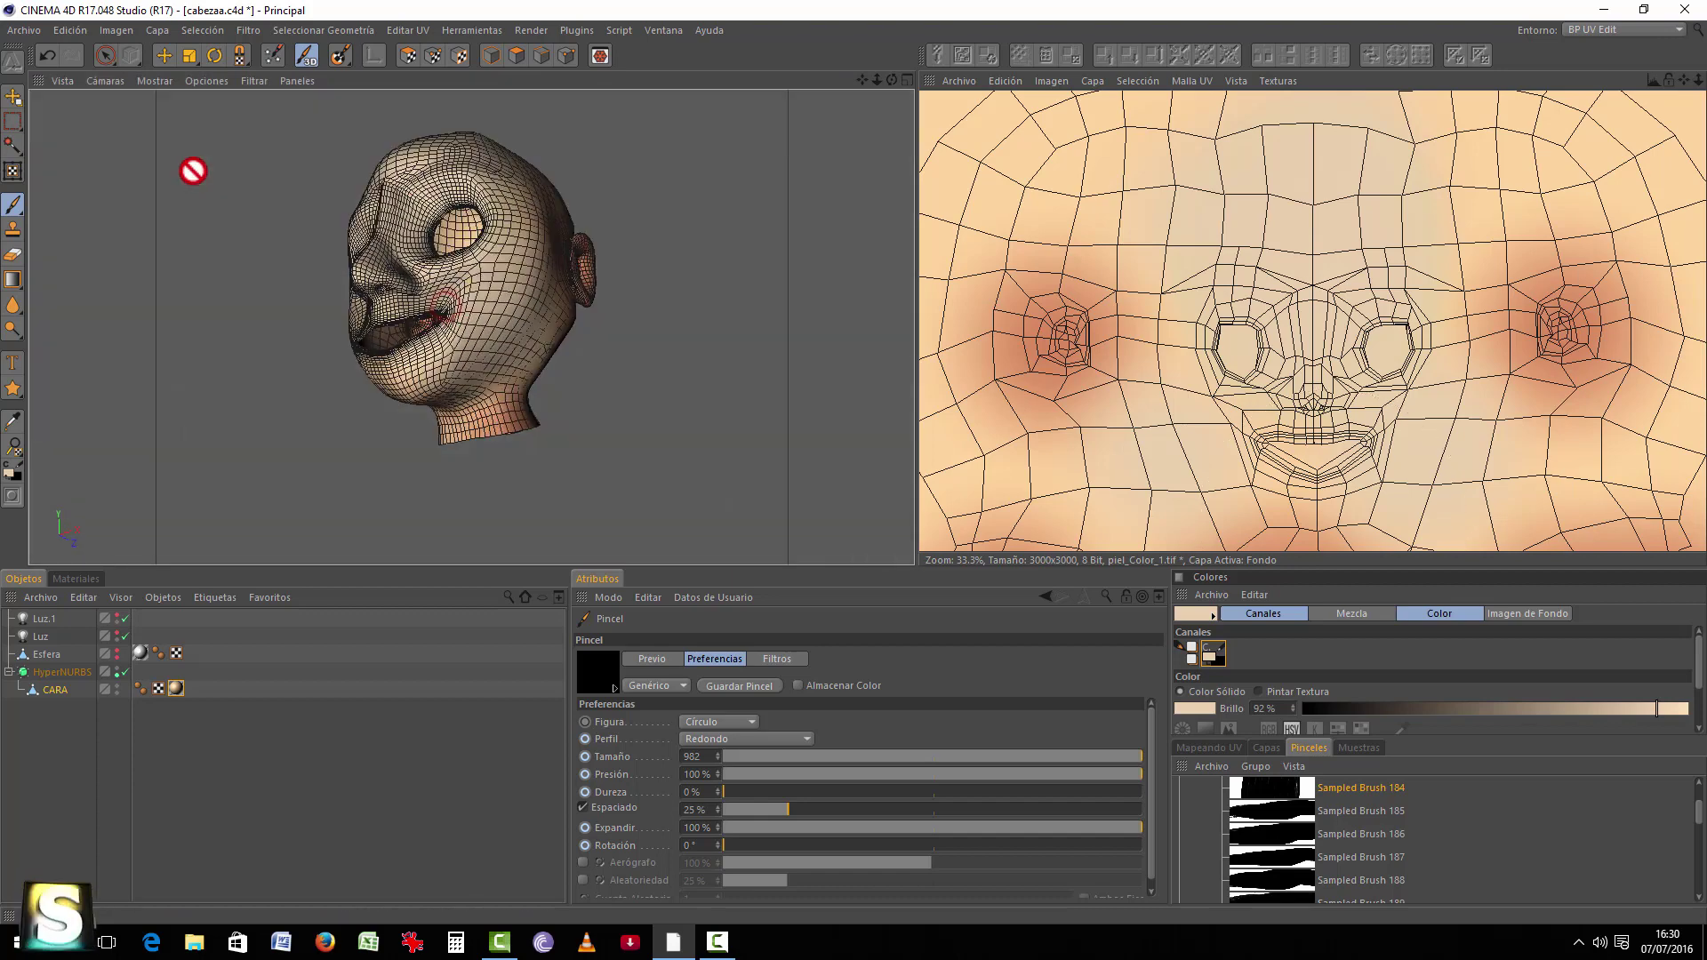
# Step: Switch the 3D view to smooth shading without wireframe lines and turn the head to a three-quarter view
pyautogui.click(155, 80)
pyautogui.click(177, 100)
pyautogui.moveTo(454, 284)
pyautogui.keyDown('alt'); pyautogui.mouseDown()
pyautogui.moveTo(621, 259)
pyautogui.moveTo(731, 200)
pyautogui.moveTo(480, 178)
pyautogui.moveTo(336, 218)
pyautogui.moveTo(678, 221)
pyautogui.moveTo(783, 200)
pyautogui.moveTo(697, 202)
pyautogui.moveTo(571, 160)
pyautogui.moveTo(505, 235)
pyautogui.mouseUp(); pyautogui.keyUp('alt')
pyautogui.scroll(2, 1343, 402)
pyautogui.scroll(-1, 1294, 338)
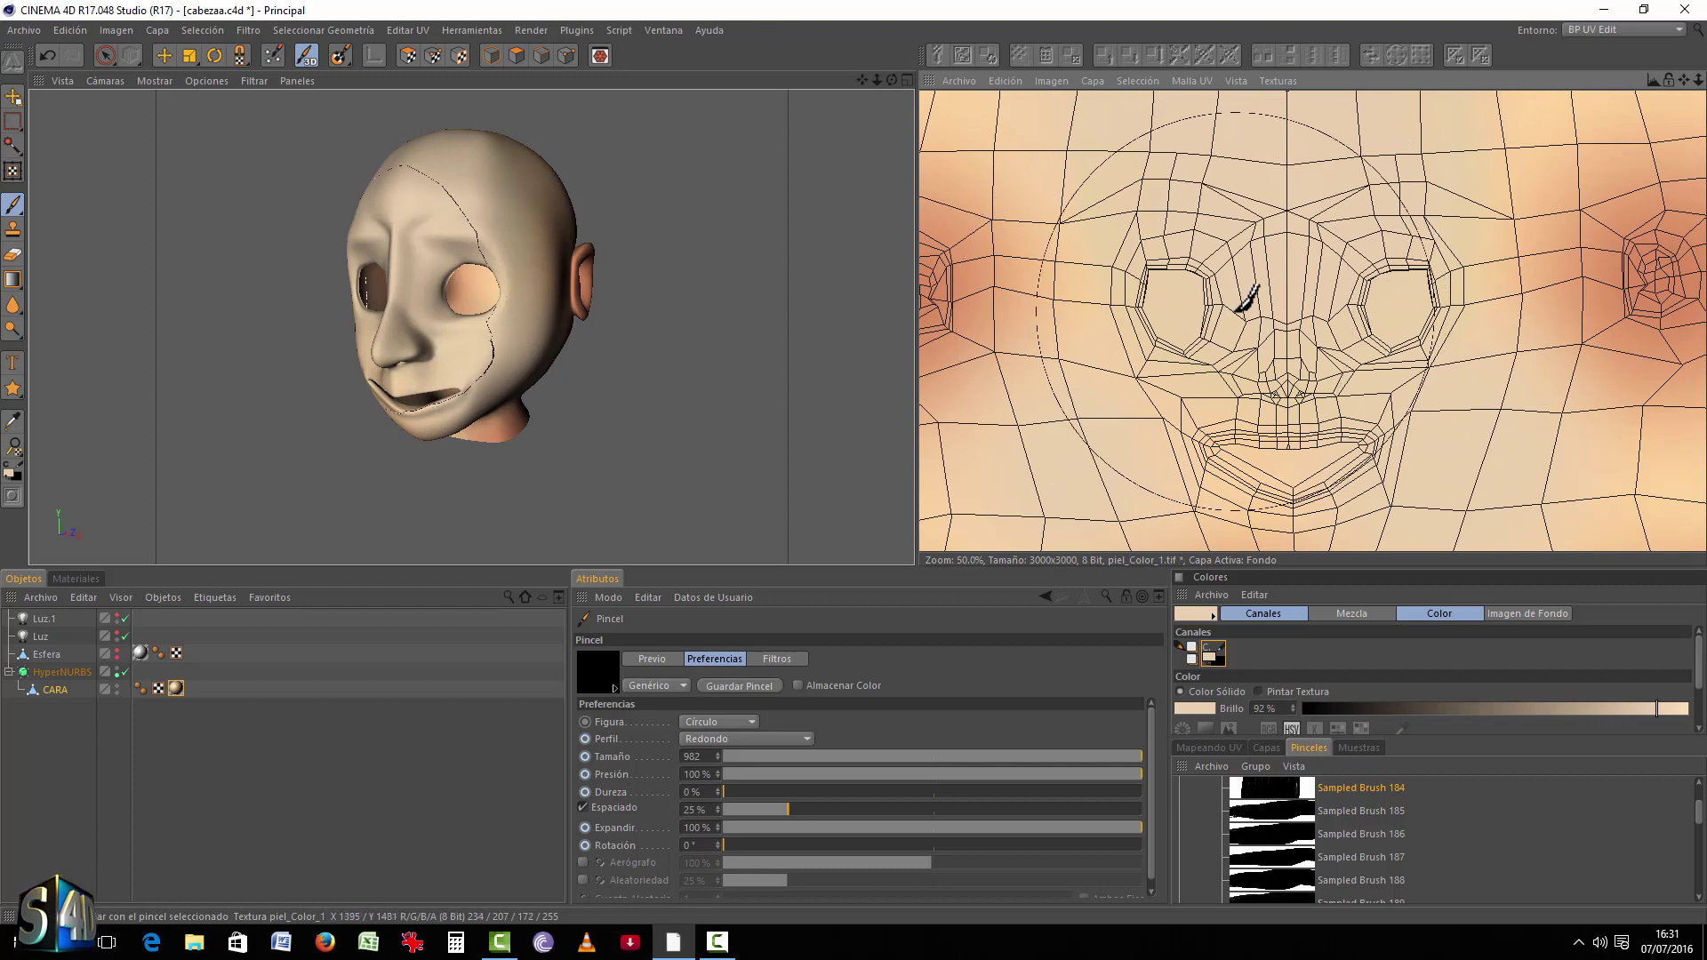
# Step: Set the brush size to 383, sample the reddish tone beside an ear, and paint it over the nose and eyebrows
pyautogui.moveTo(1235, 310)
pyautogui.mouseDown(button='middle')
pyautogui.moveTo(1212, 341)
pyautogui.moveTo(699, 331)
pyautogui.mouseUp(button='middle')
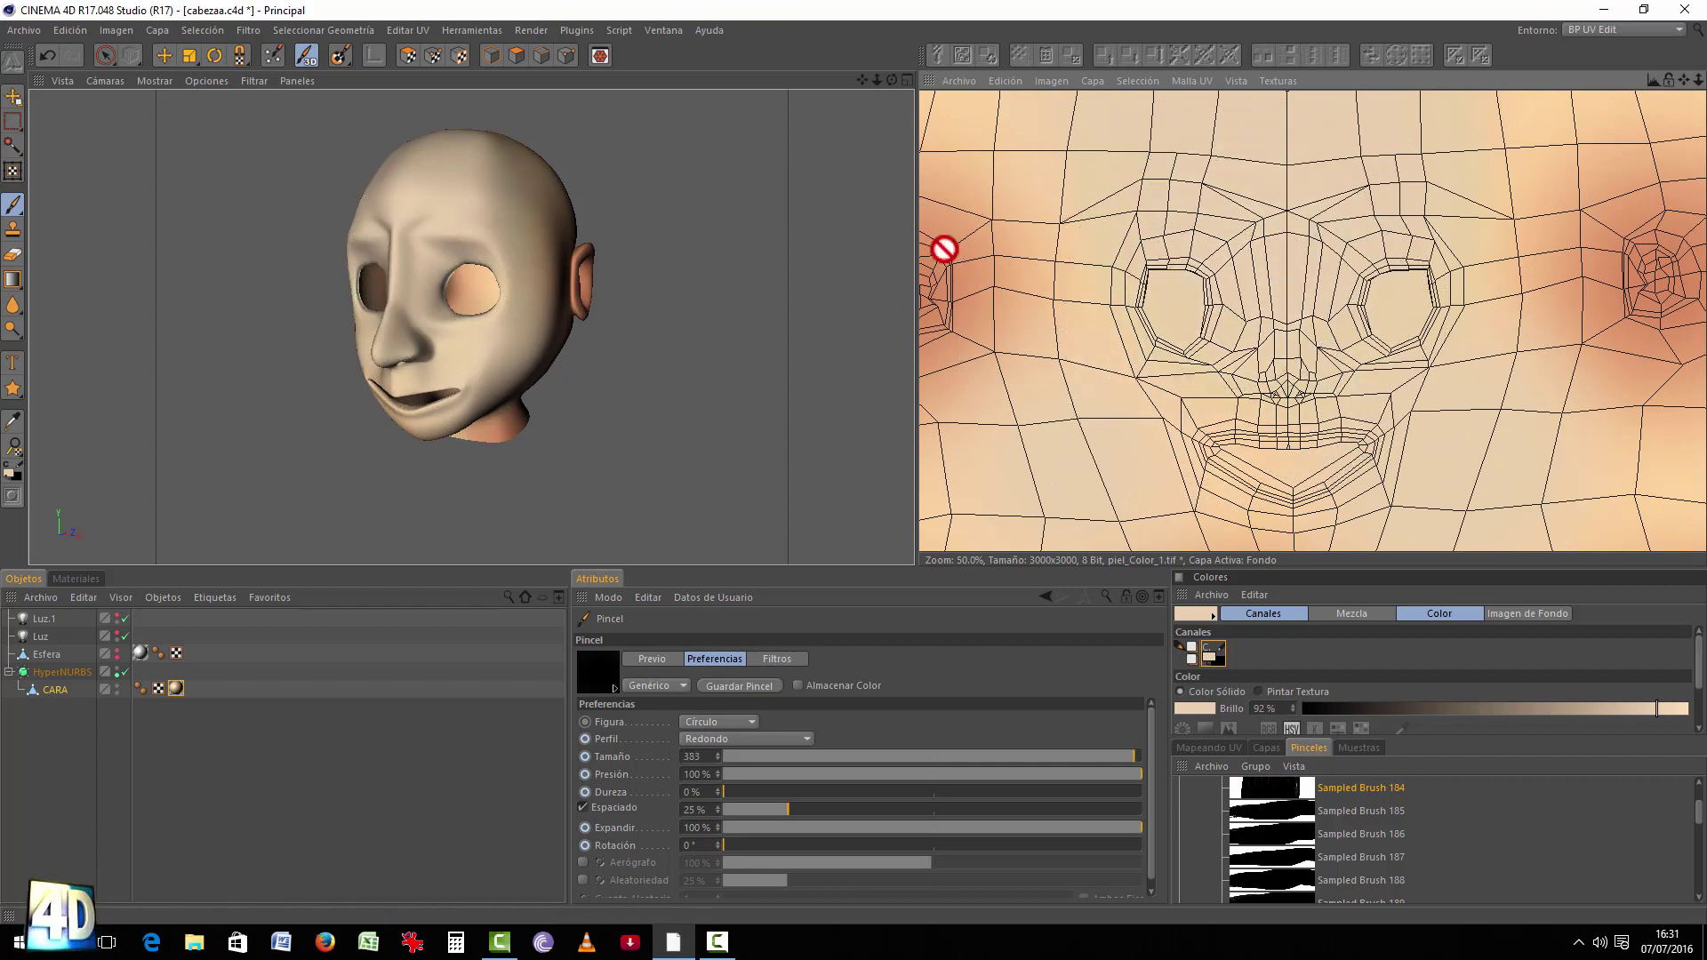
pyautogui.click(1401, 728)
pyautogui.click(967, 273)
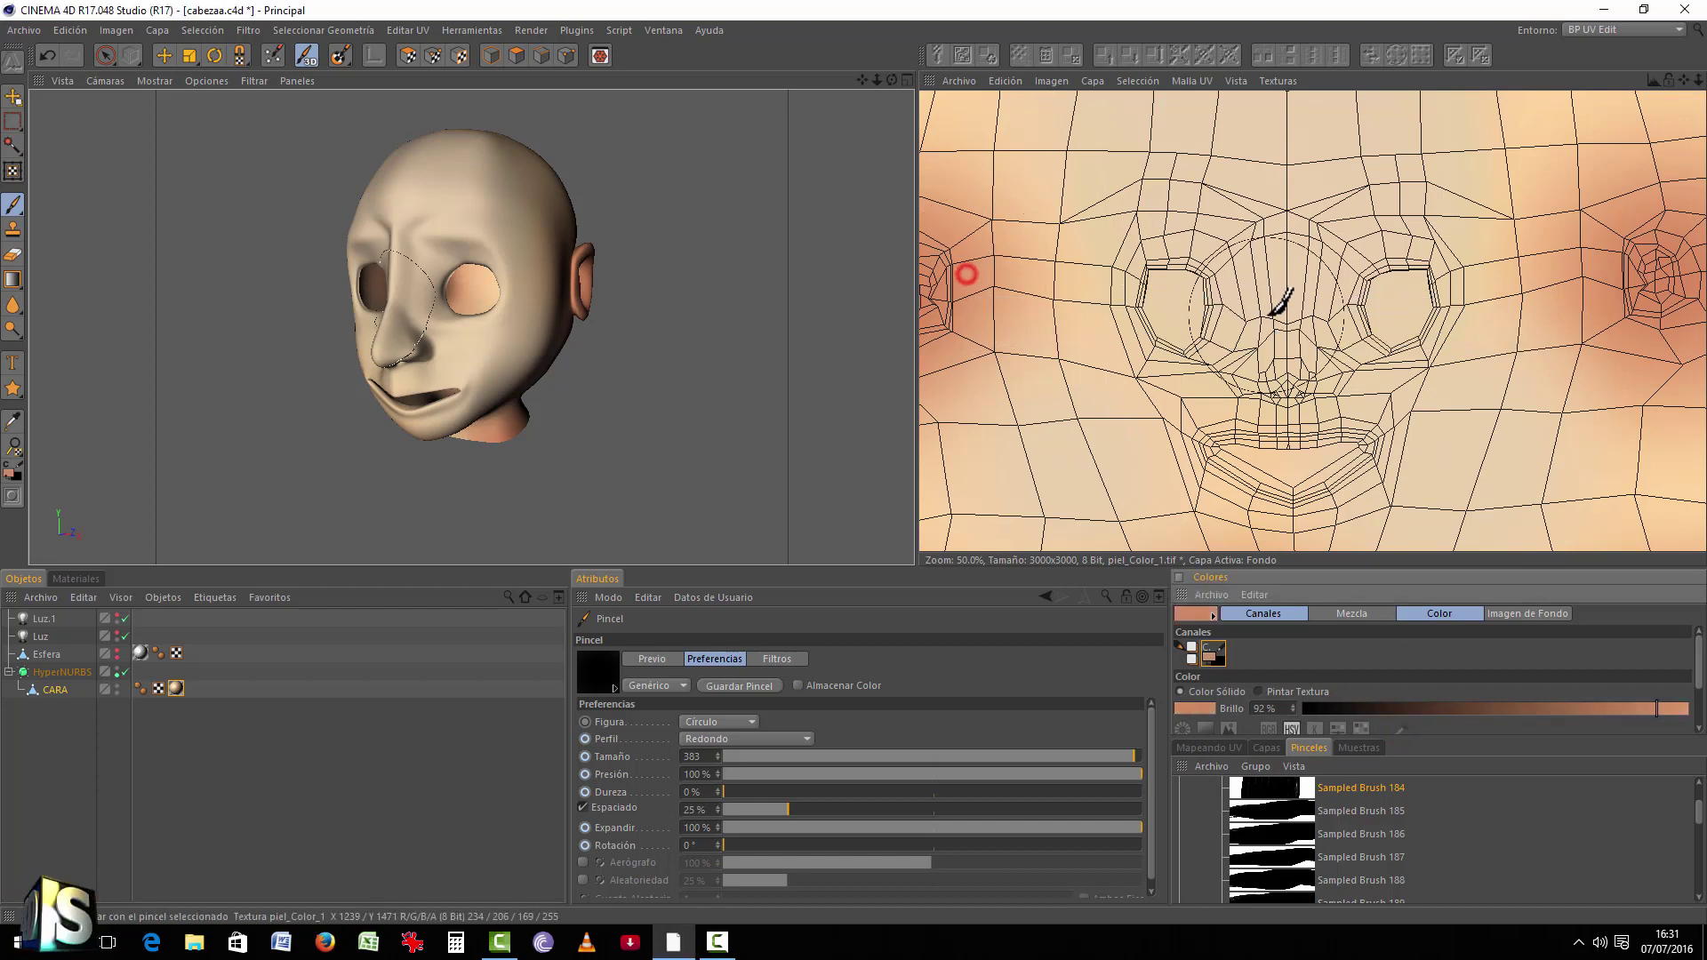
pyautogui.click(1286, 296)
pyautogui.moveTo(1289, 298)
pyautogui.mouseDown()
pyautogui.moveTo(1295, 371)
pyautogui.moveTo(1315, 210)
pyautogui.moveTo(1299, 221)
pyautogui.moveTo(1178, 182)
pyautogui.moveTo(1368, 231)
pyautogui.mouseUp()
pyautogui.click(1407, 231)
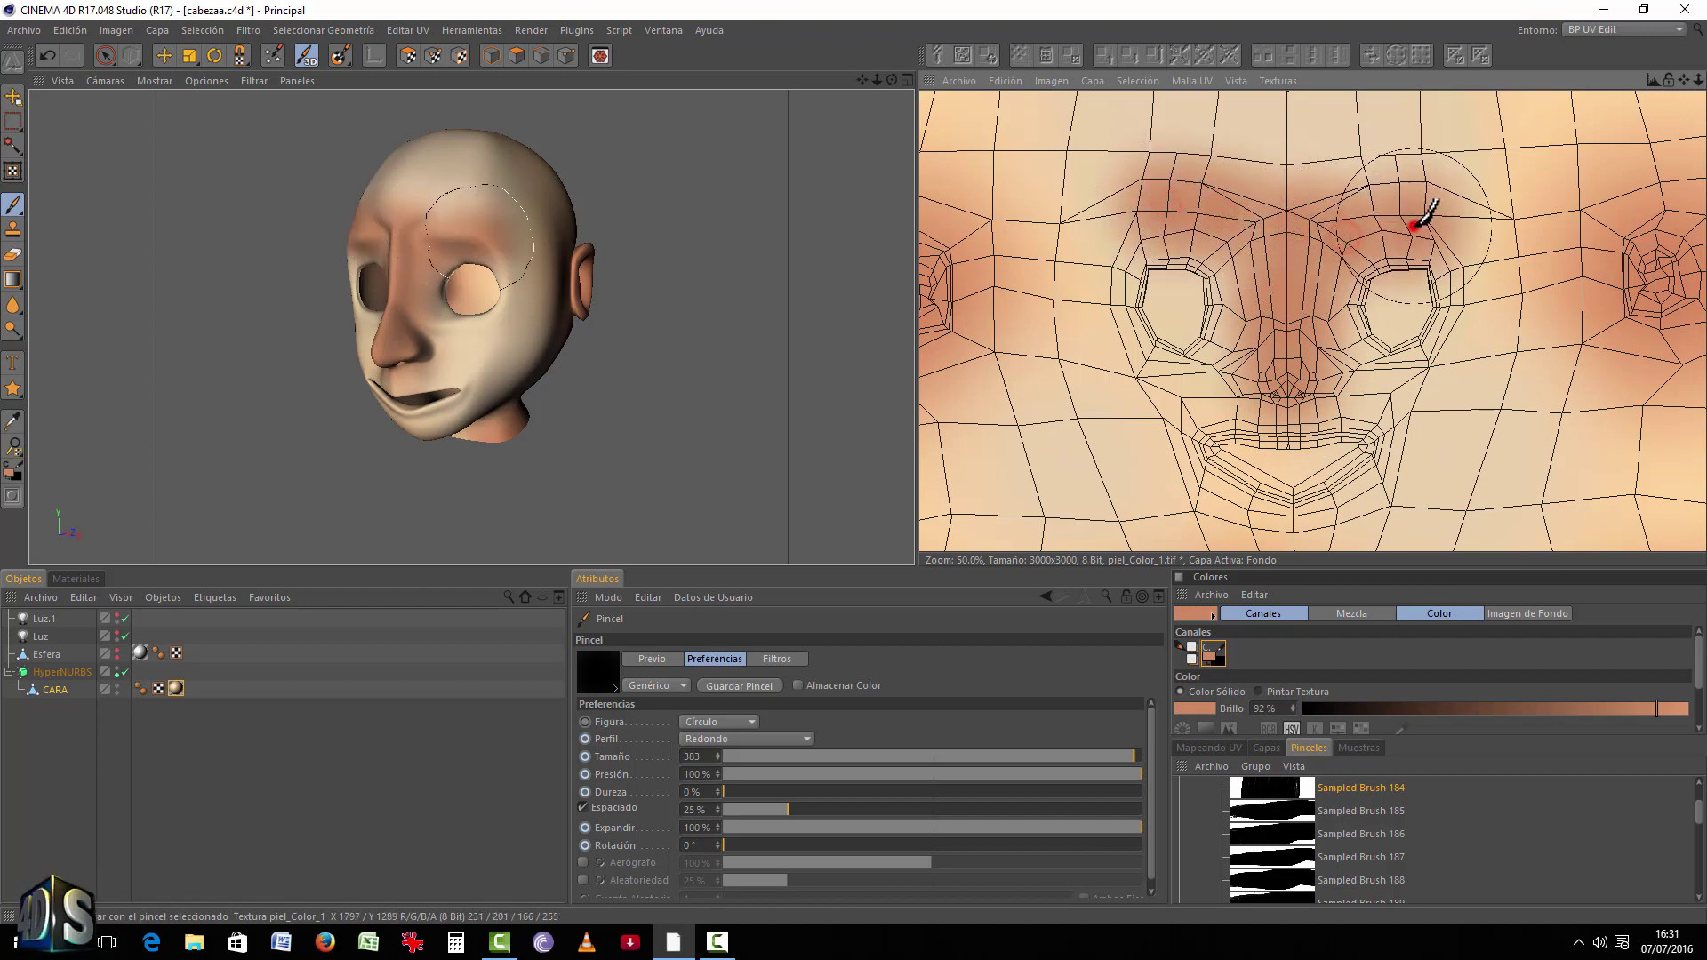
# Step: Paint the reddish tone around and inside both eye sockets on the UV map
pyautogui.click(1129, 242)
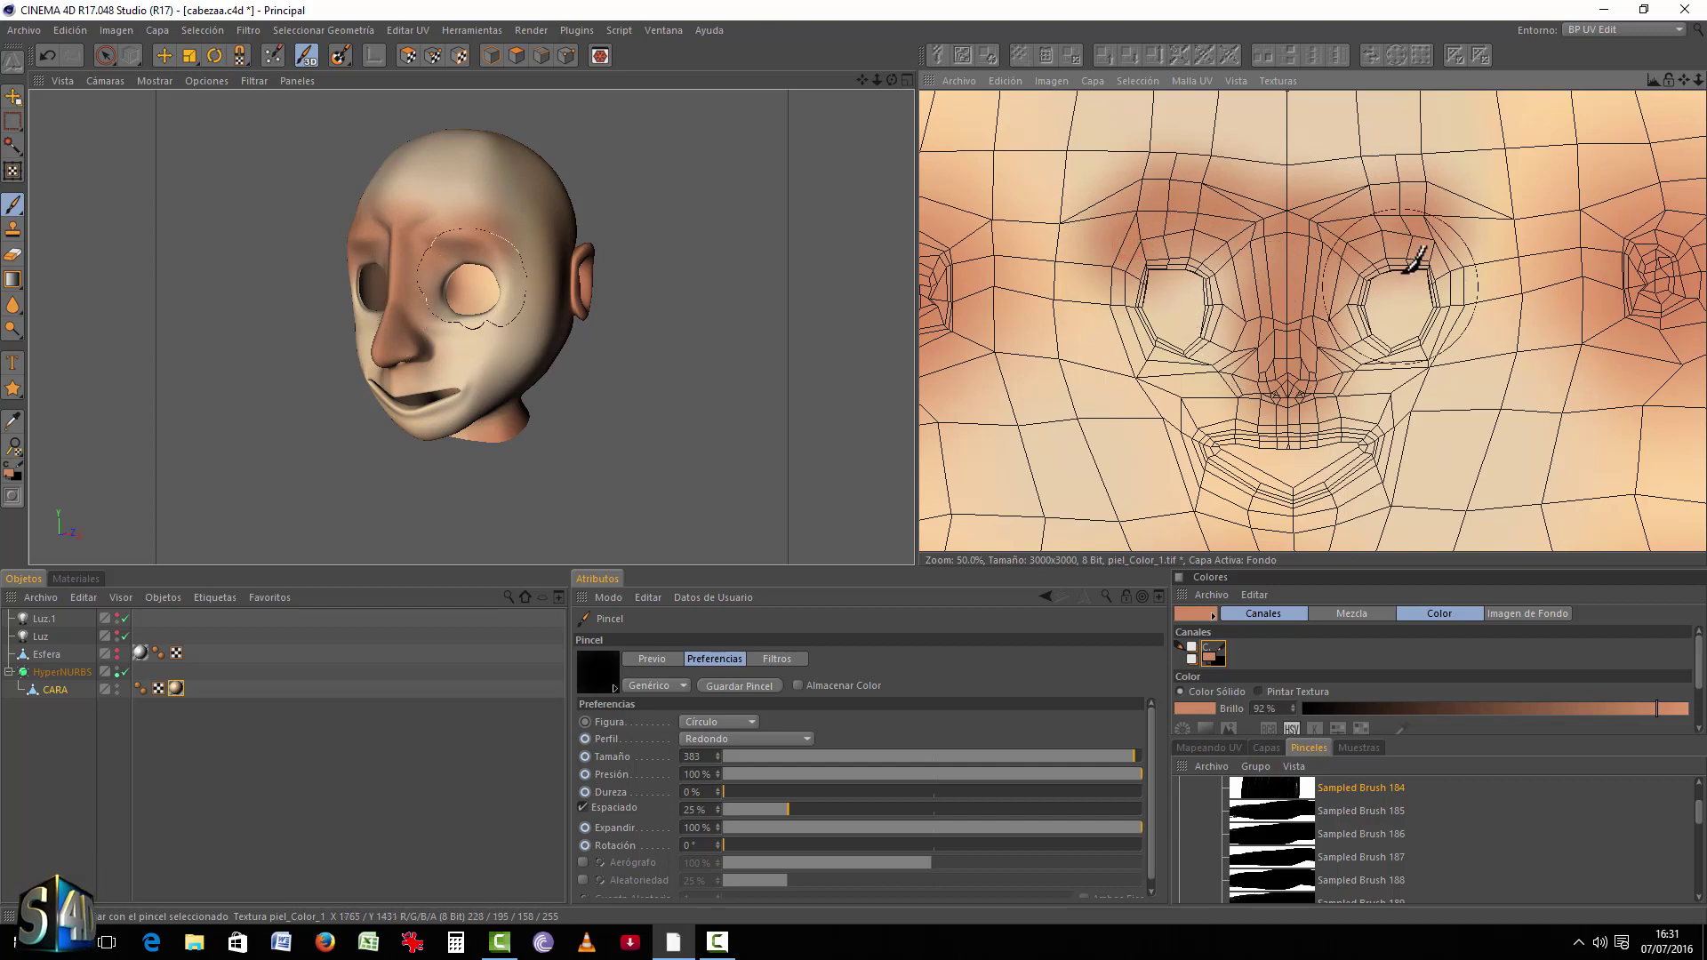
pyautogui.click(1442, 267)
pyautogui.click(1405, 291)
pyautogui.moveTo(1216, 300)
pyautogui.mouseDown()
pyautogui.moveTo(1160, 298)
pyautogui.moveTo(1227, 259)
pyautogui.moveTo(1136, 267)
pyautogui.moveTo(1183, 292)
pyautogui.mouseUp()
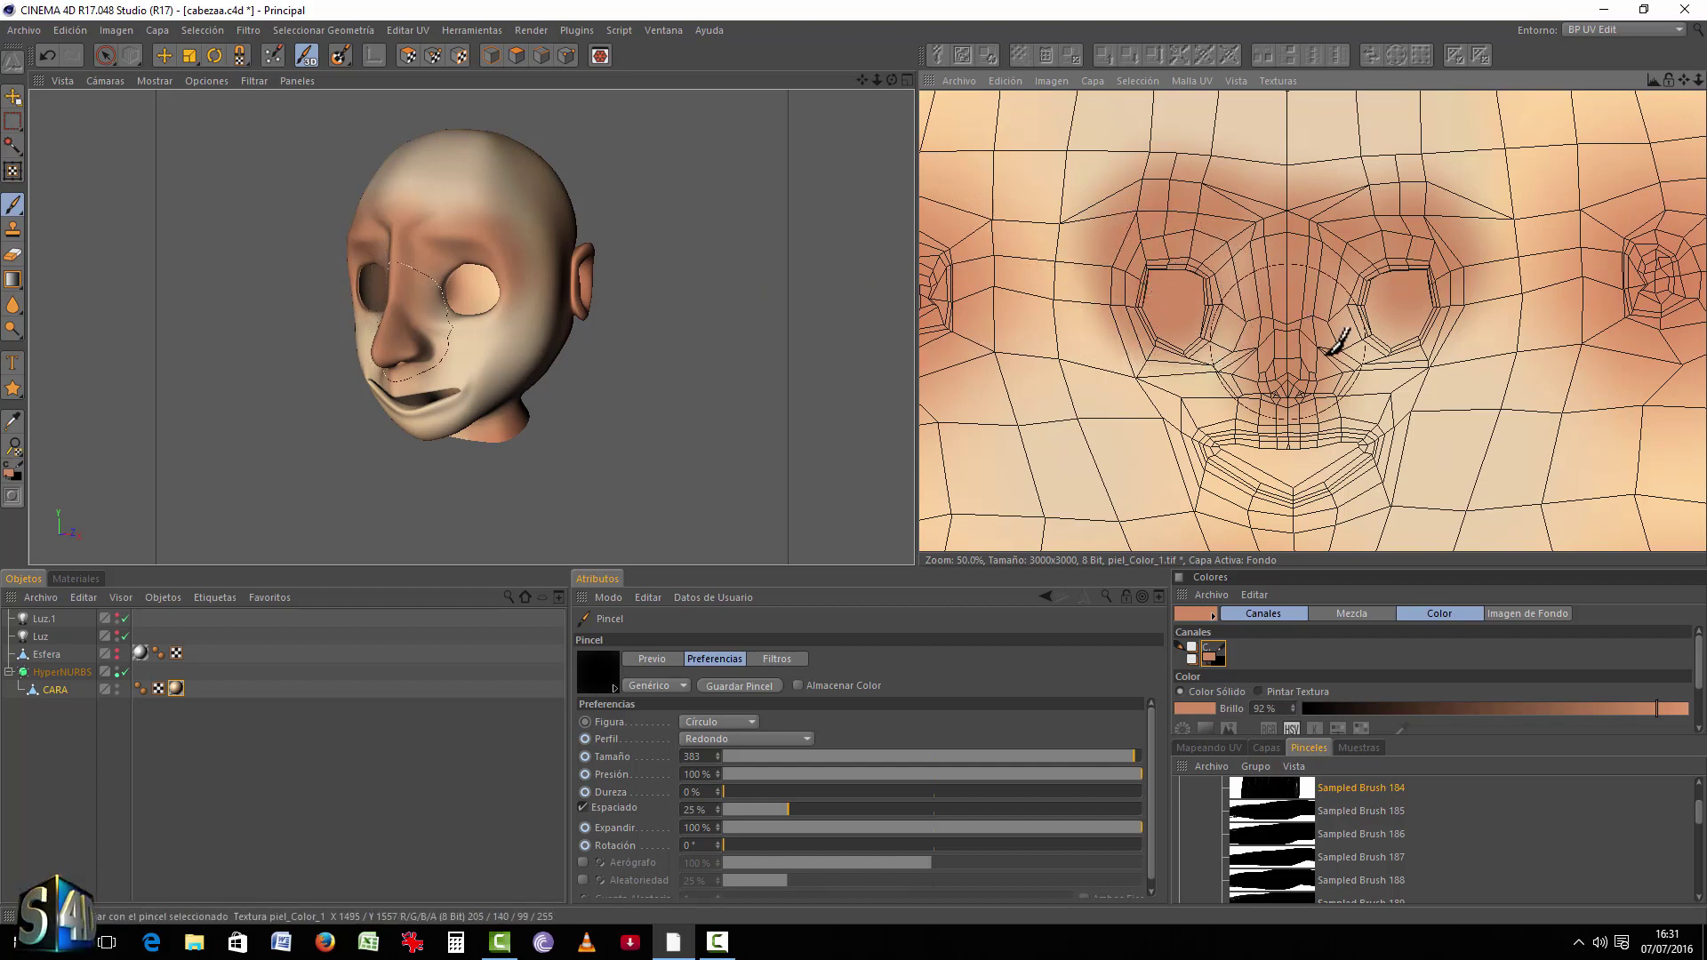
pyautogui.click(1388, 364)
pyautogui.click(1167, 366)
pyautogui.moveTo(1187, 363)
pyautogui.mouseDown()
pyautogui.moveTo(1212, 335)
pyautogui.moveTo(1342, 320)
pyautogui.moveTo(1229, 279)
pyautogui.mouseUp()
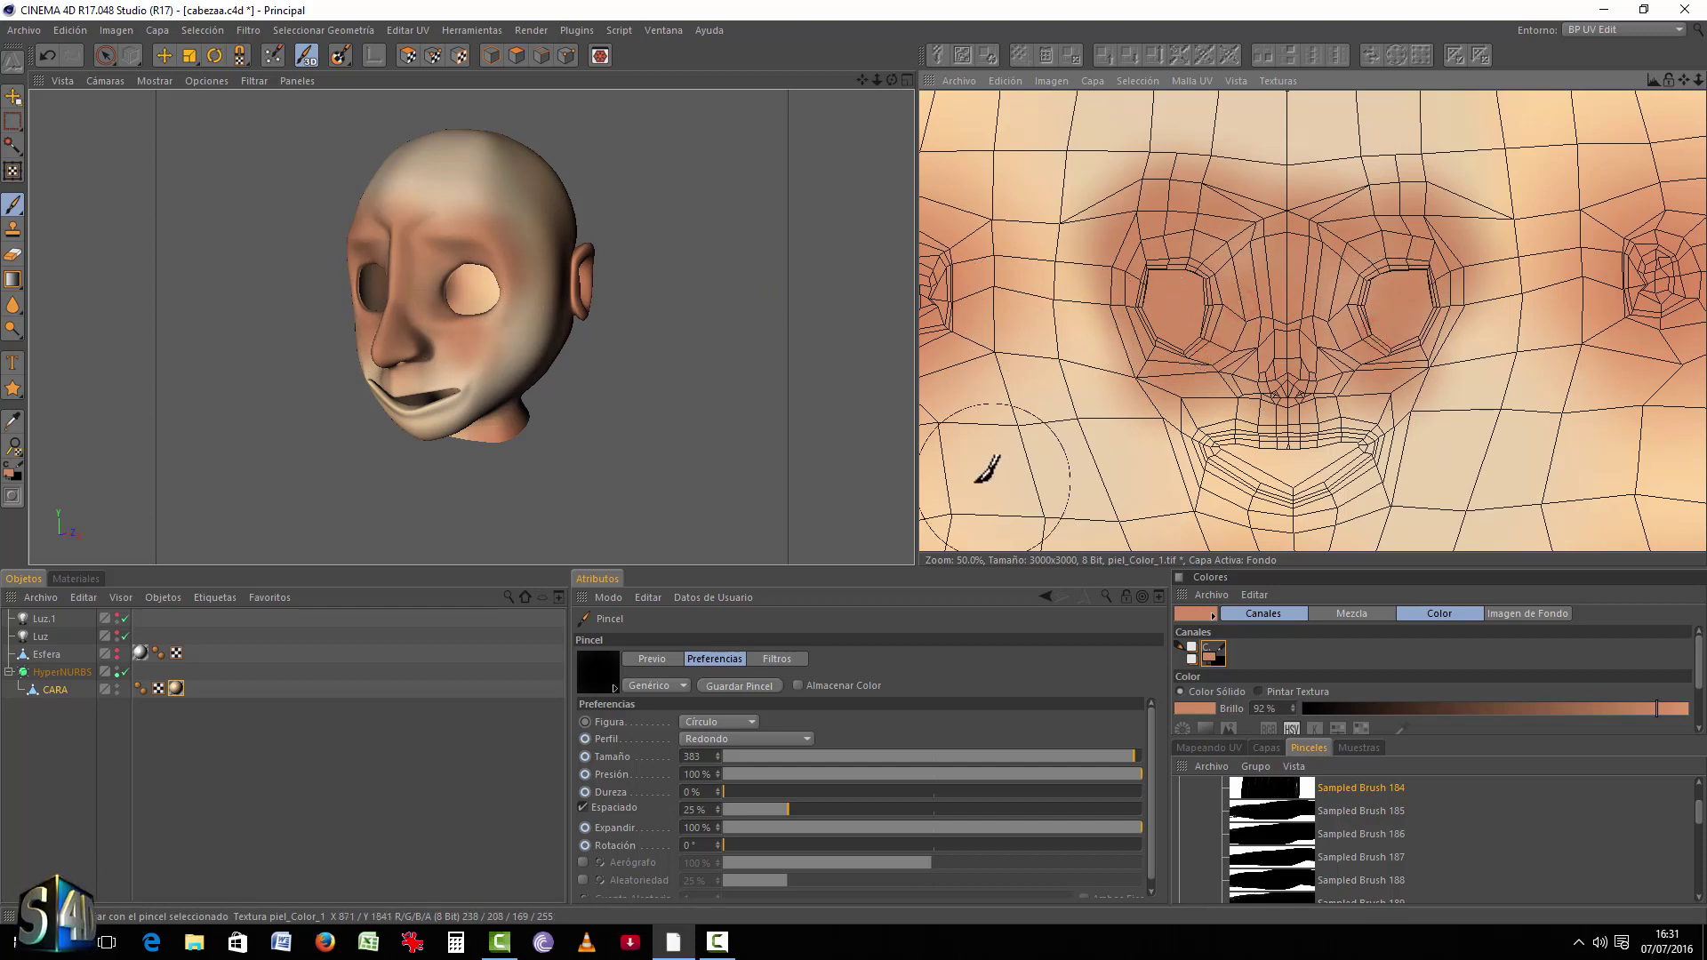
# Step: Sample the pale skin tone from the cheek and soften the outer edges of the red eye areas and the nose bridge
pyautogui.click(1400, 728)
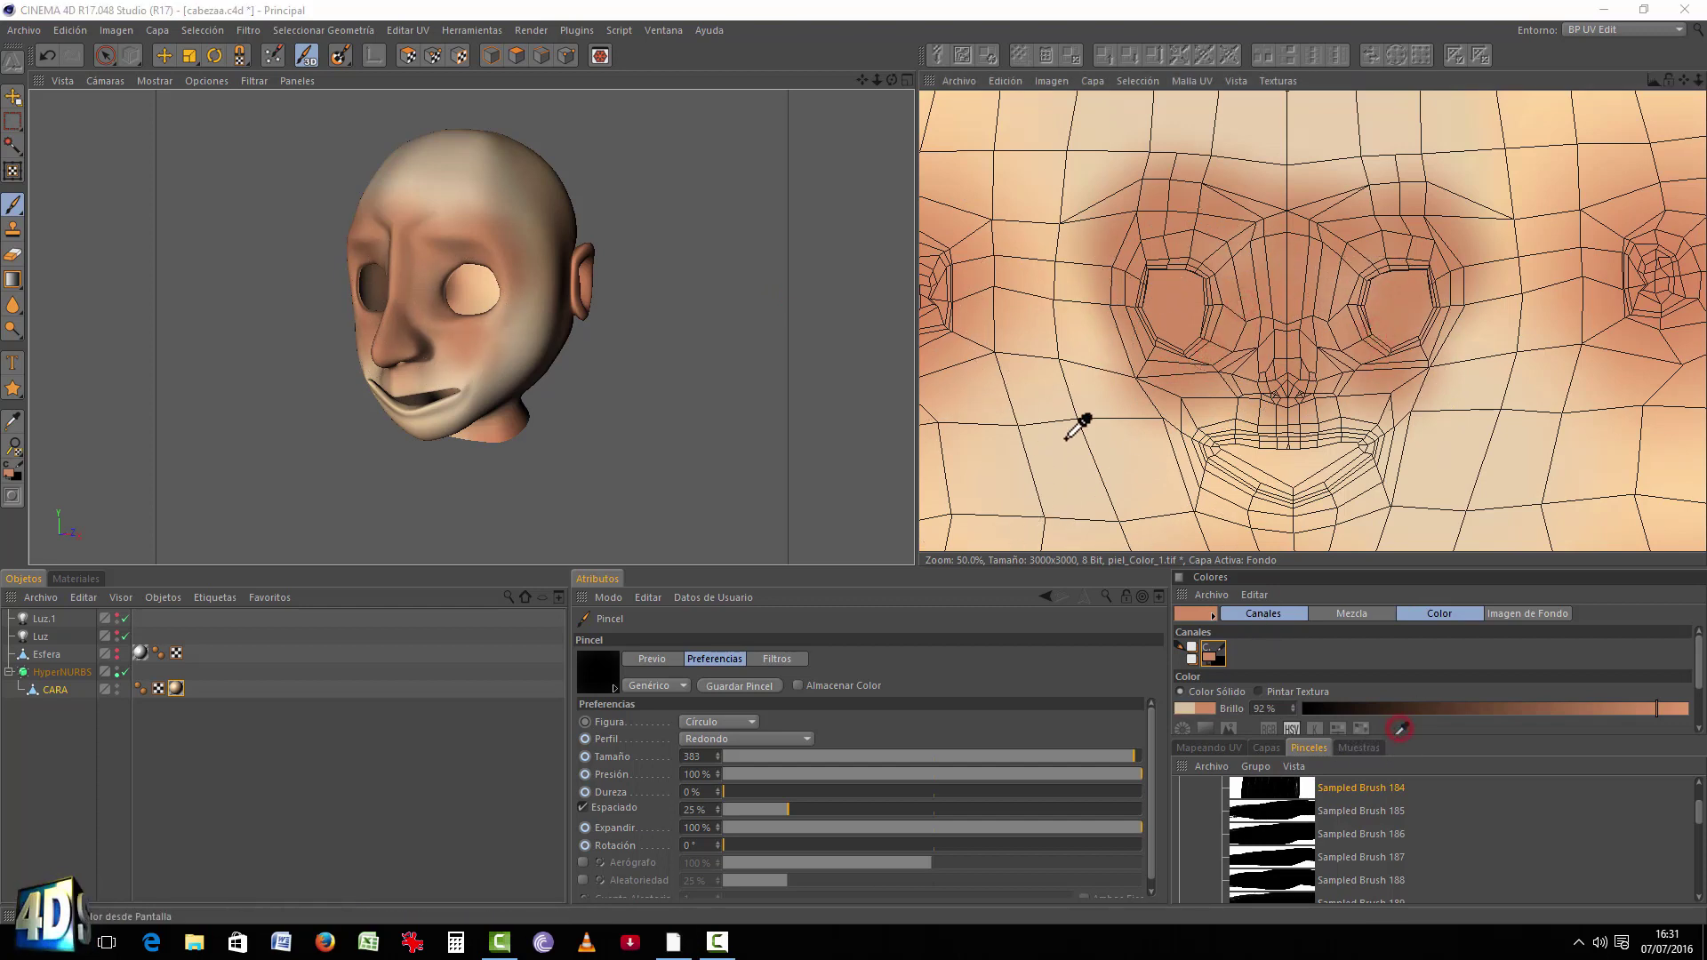
pyautogui.click(1059, 452)
pyautogui.moveTo(1144, 176); pyautogui.dragTo(1120, 343)
pyautogui.moveTo(1434, 393)
pyautogui.mouseDown()
pyautogui.moveTo(1492, 343)
pyautogui.moveTo(1502, 240)
pyautogui.moveTo(1410, 179)
pyautogui.moveTo(1283, 175)
pyautogui.mouseUp()
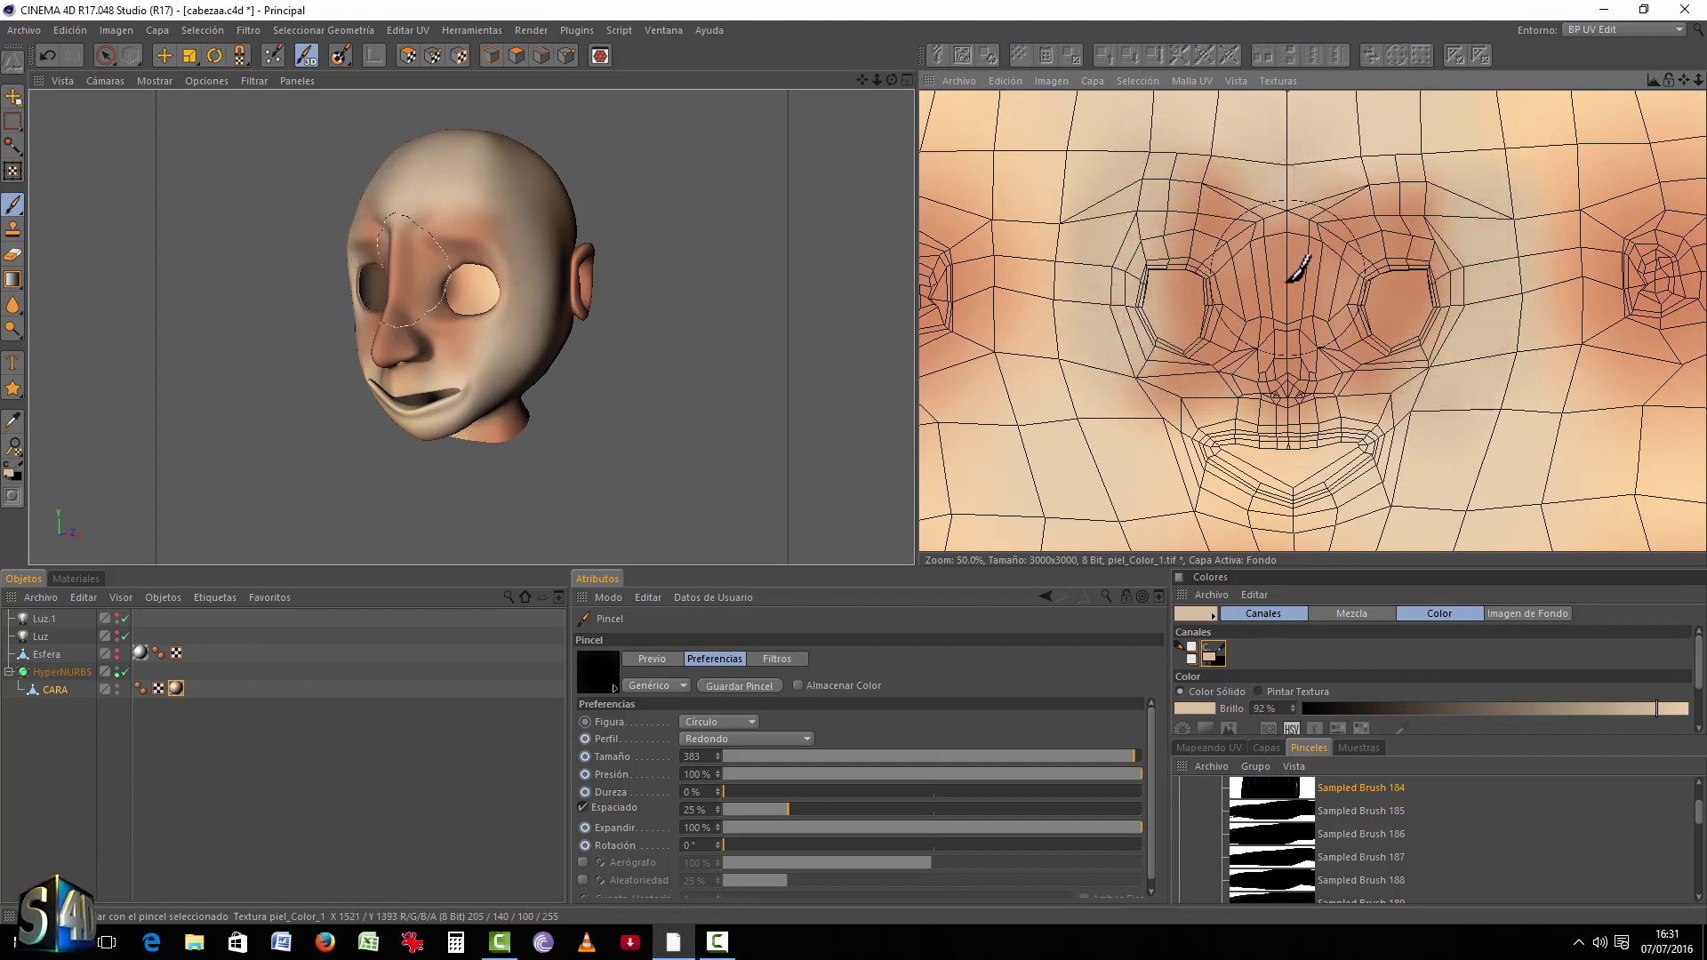
pyautogui.moveTo(1289, 286); pyautogui.dragTo(1292, 336)
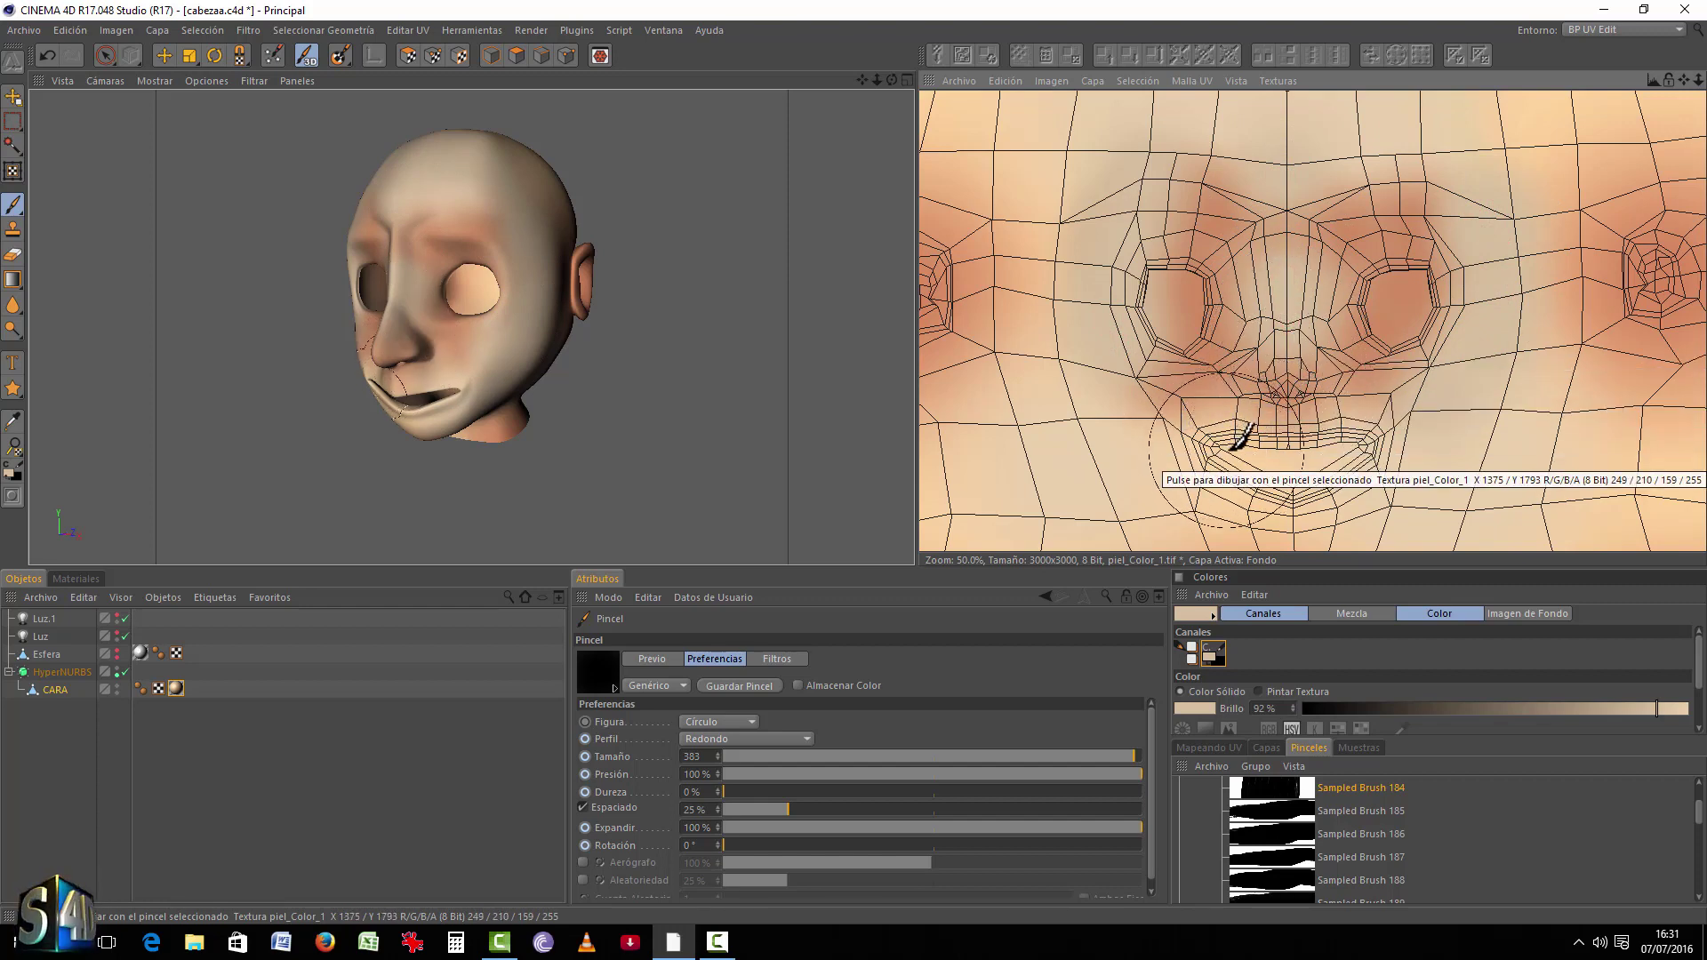
# Step: Reduce the brush size to 121 and undo the test stroke near the mouth
pyautogui.moveTo(1239, 427); pyautogui.dragTo(1194, 451)
pyautogui.moveTo(1191, 452); pyautogui.dragTo(985, 471, button='middle')
pyautogui.hotkey('ctrl', 'z')
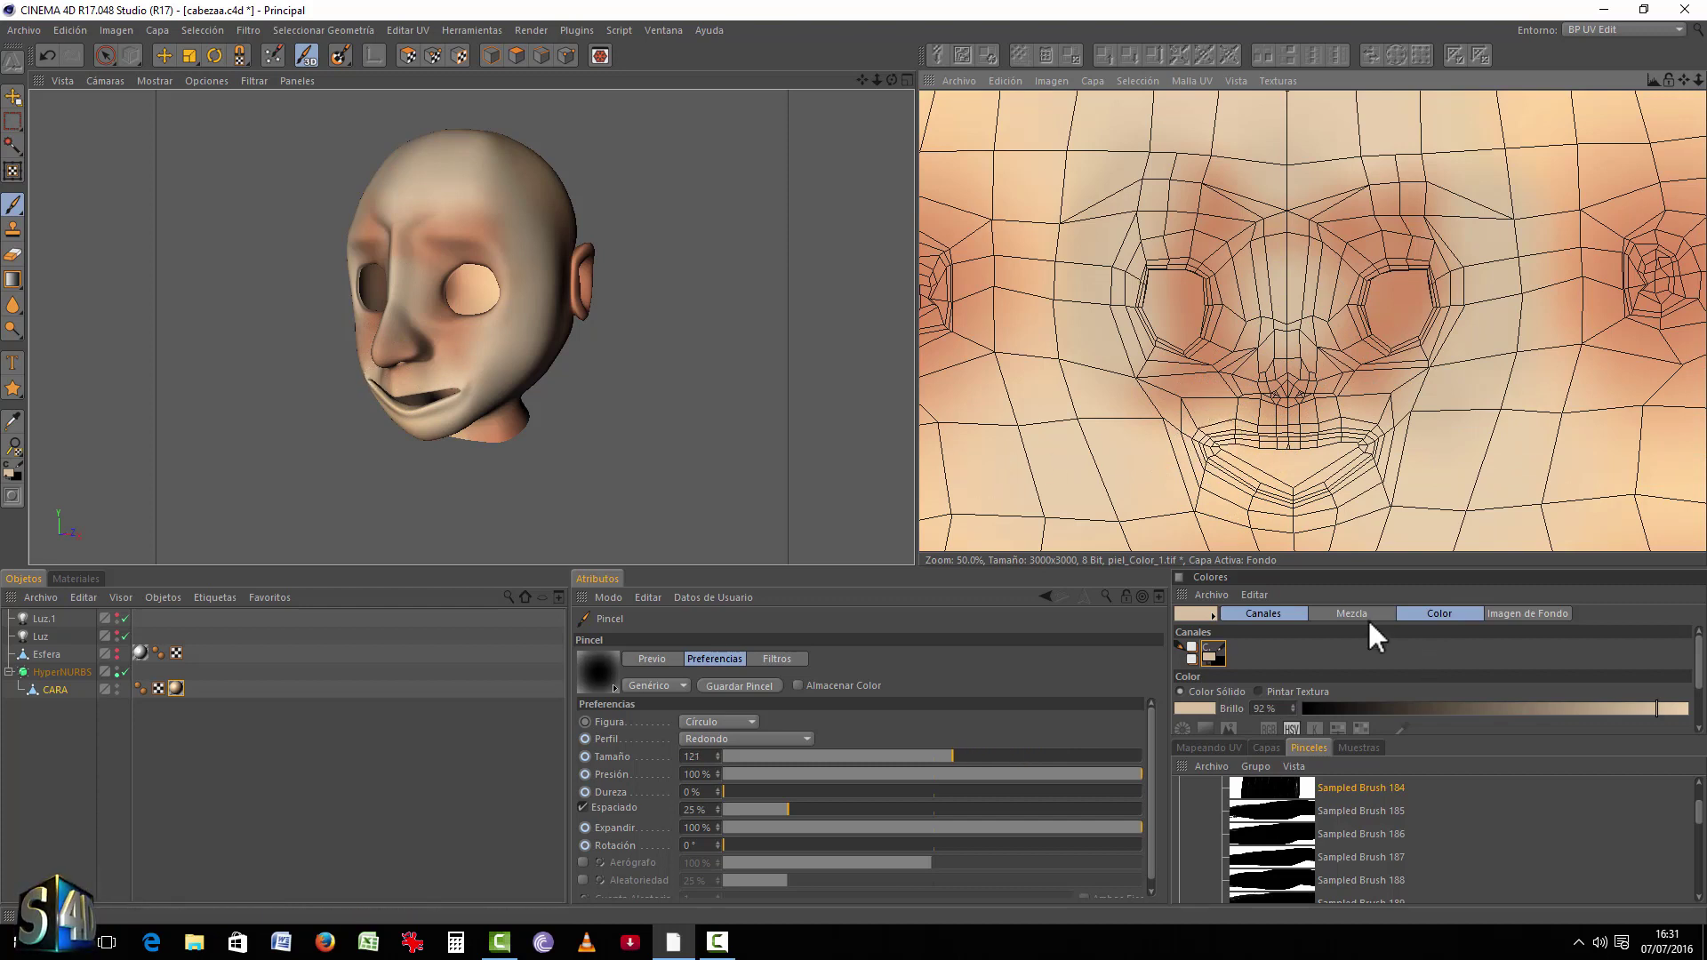
# Step: Change the paint colour to a reddish skin tone with hue 24° and saturation 51%
pyautogui.click(1205, 708)
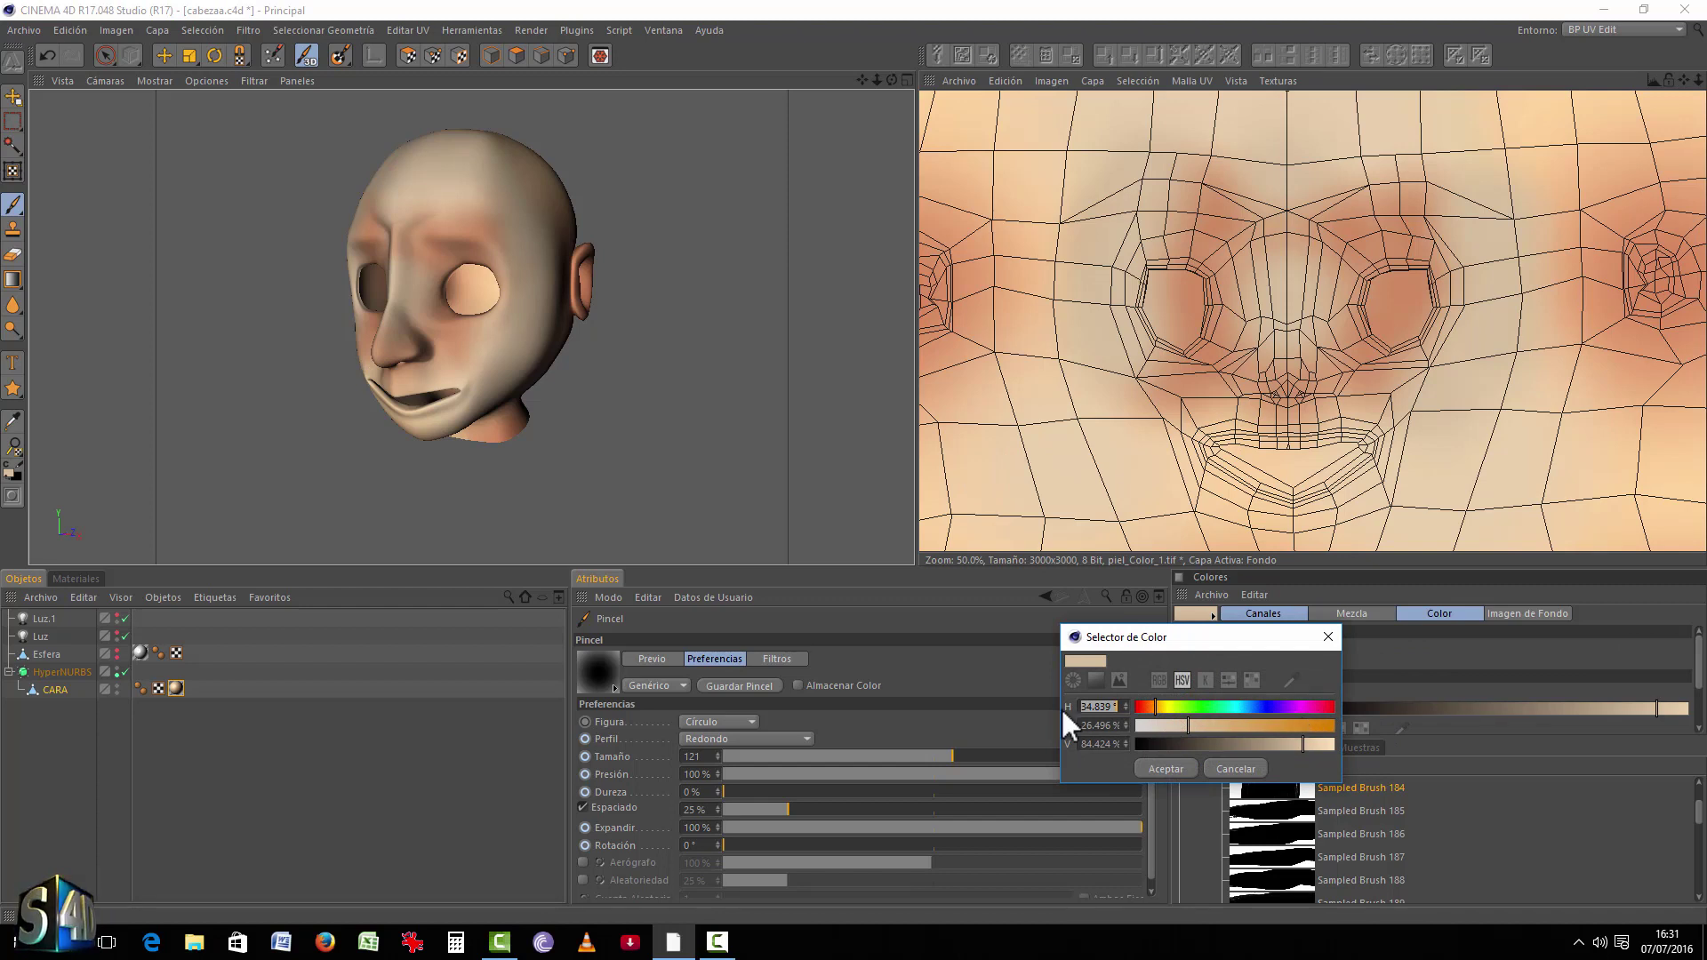
pyautogui.click(1149, 709)
pyautogui.moveTo(1234, 725); pyautogui.dragTo(1243, 726)
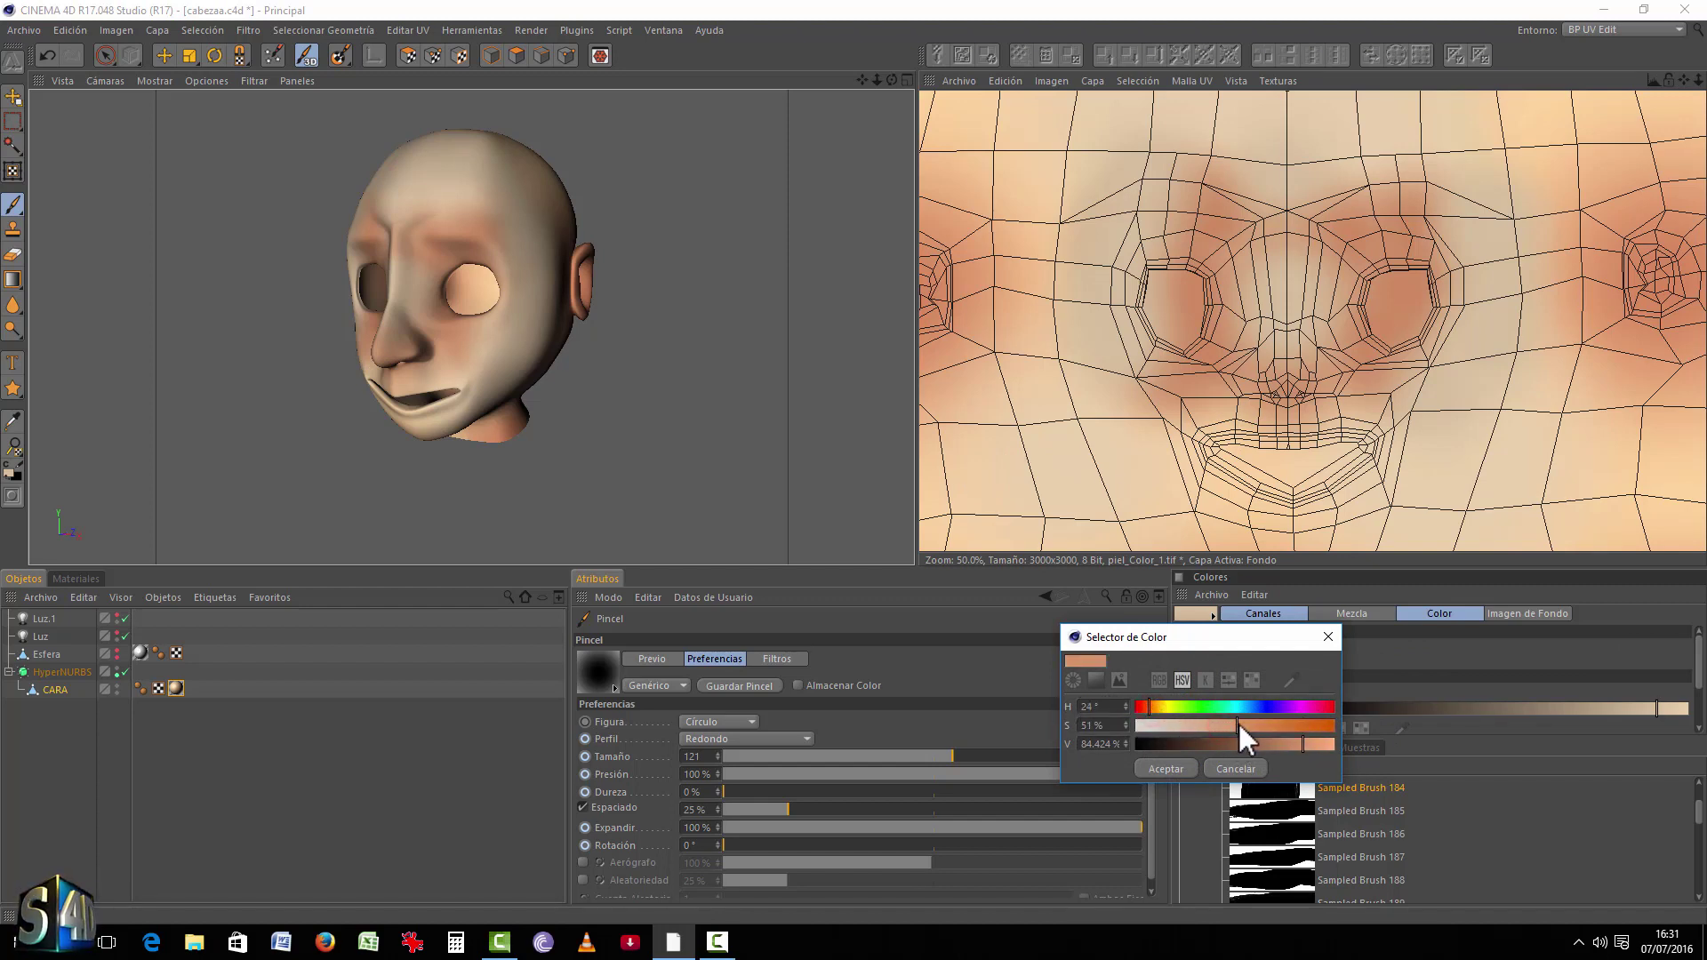
# Step: Paint the reddish tone over the lips, mouth corners and mouth interior on the UV map
pyautogui.scroll(4, 1260, 484)
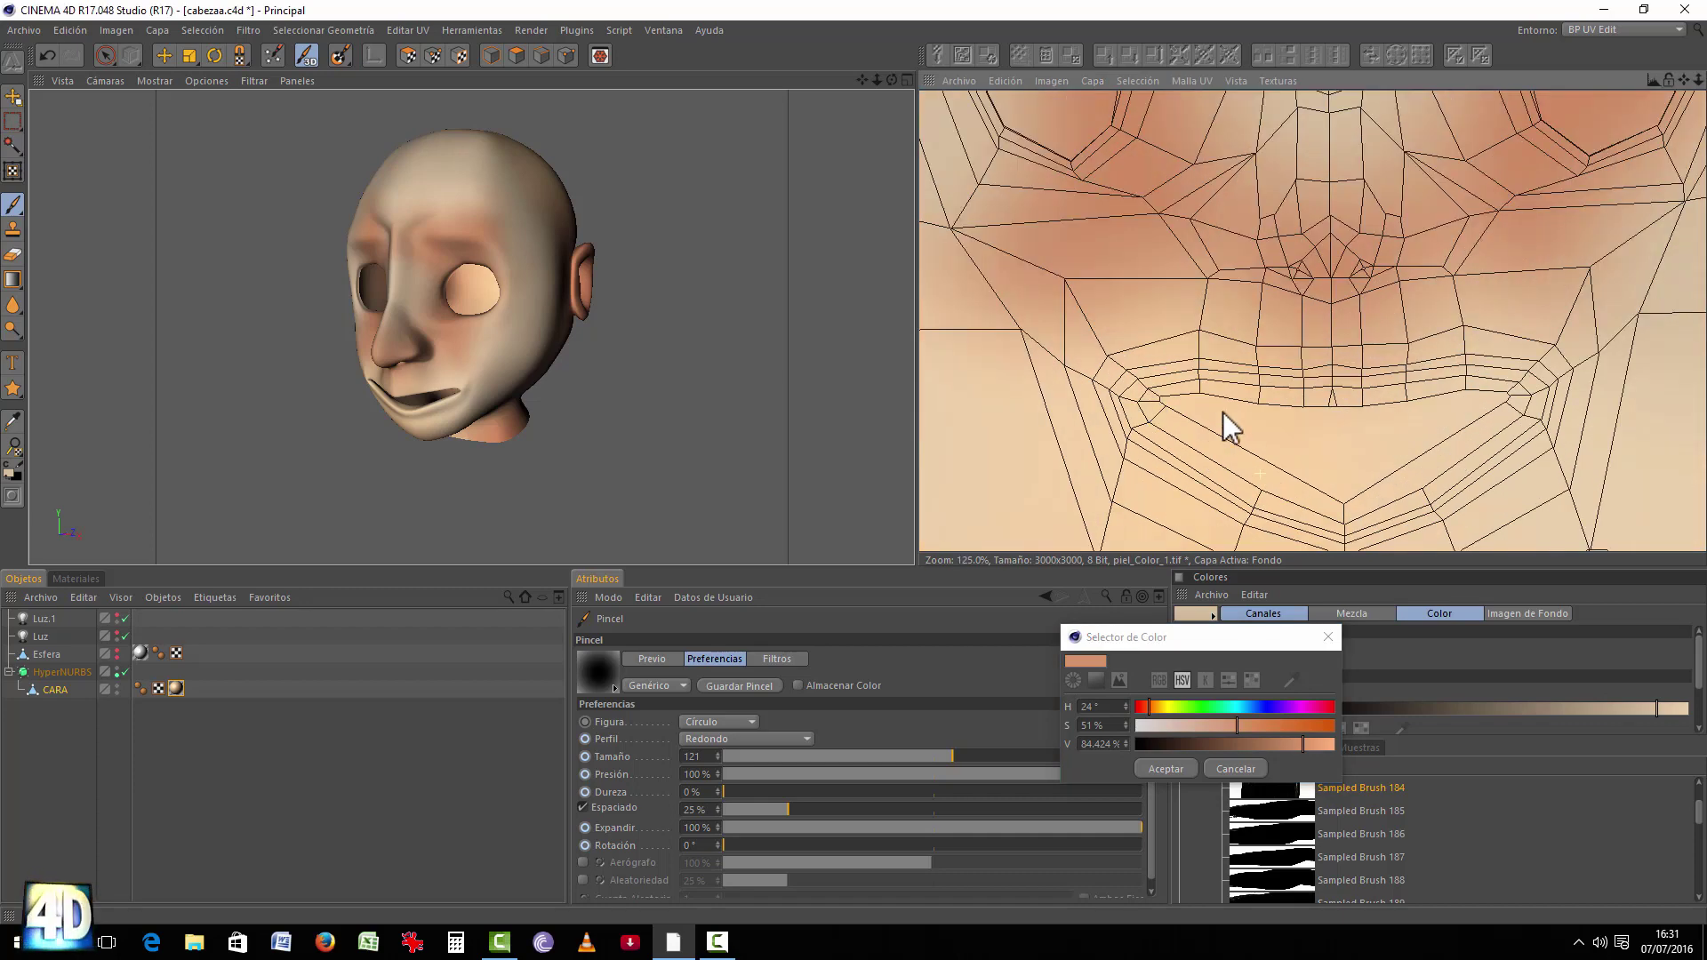
pyautogui.moveTo(1172, 444)
pyautogui.mouseDown()
pyautogui.moveTo(1191, 405)
pyautogui.moveTo(1309, 382)
pyautogui.moveTo(1380, 392)
pyautogui.mouseUp()
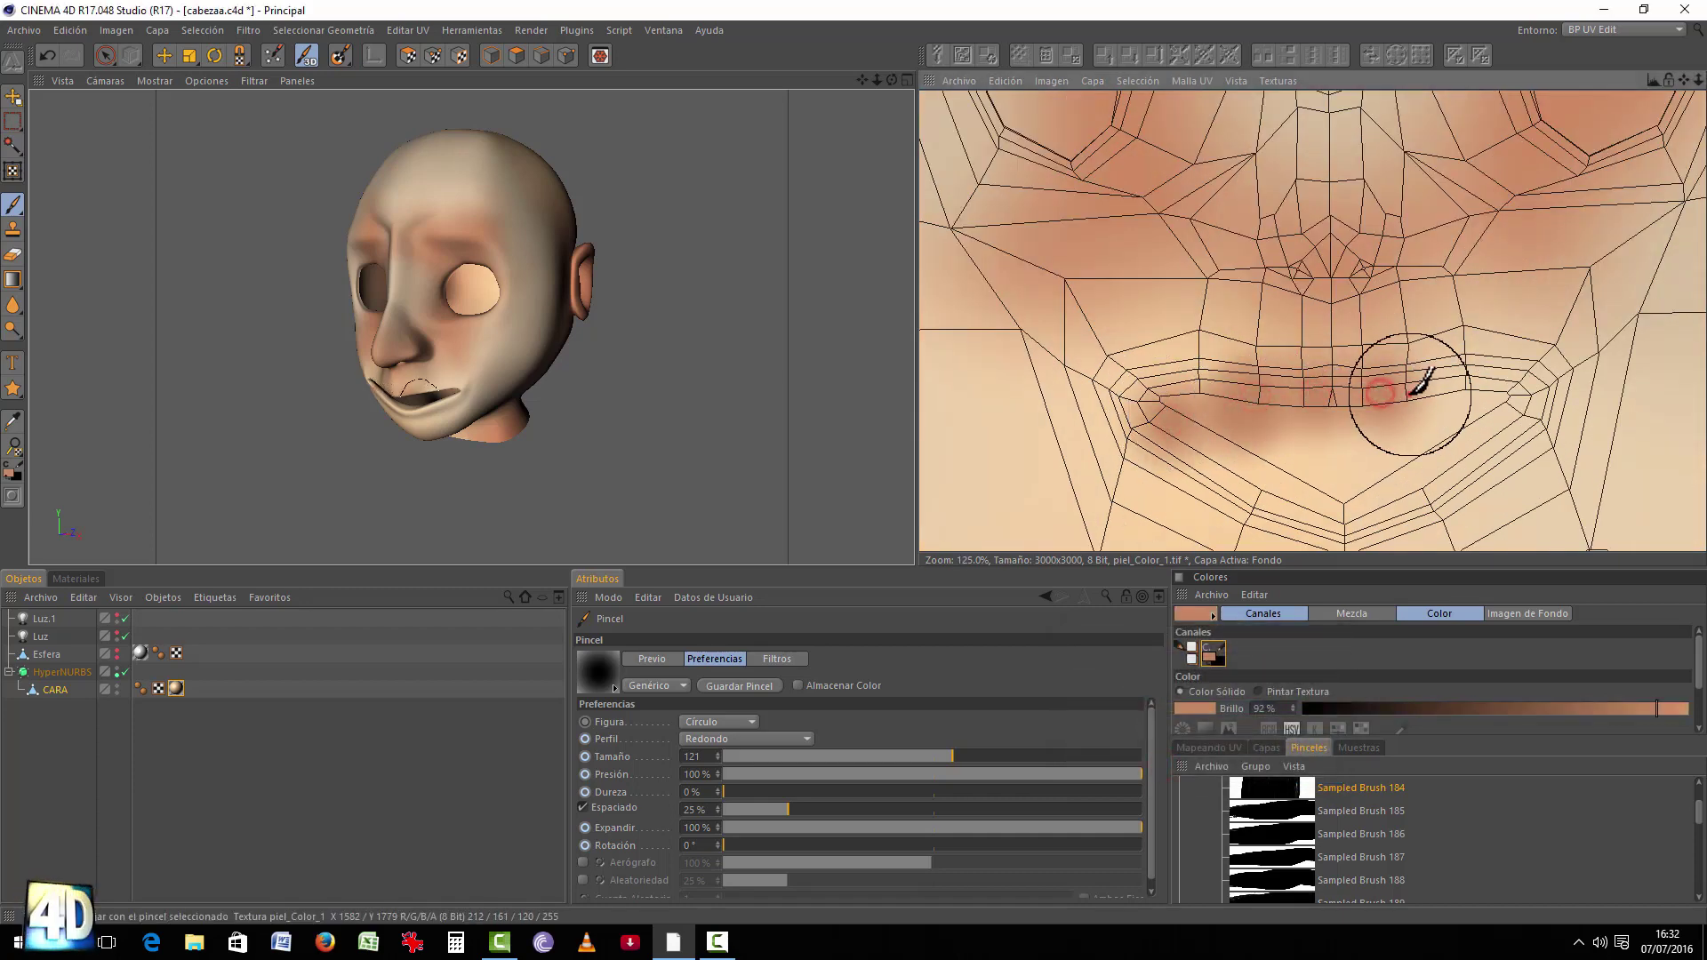
pyautogui.click(1411, 393)
pyautogui.click(1447, 390)
pyautogui.click(1478, 389)
pyautogui.click(1512, 400)
pyautogui.click(1496, 427)
pyautogui.moveTo(1492, 435)
pyautogui.mouseDown()
pyautogui.moveTo(1361, 427)
pyautogui.moveTo(1407, 447)
pyautogui.moveTo(1323, 464)
pyautogui.moveTo(1162, 412)
pyautogui.moveTo(1143, 381)
pyautogui.moveTo(1521, 380)
pyautogui.mouseUp()
pyautogui.moveTo(1186, 459)
pyautogui.mouseDown()
pyautogui.moveTo(1295, 491)
pyautogui.moveTo(1410, 476)
pyautogui.moveTo(1524, 382)
pyautogui.moveTo(1129, 368)
pyautogui.moveTo(1128, 415)
pyautogui.moveTo(1345, 498)
pyautogui.moveTo(1534, 396)
pyautogui.moveTo(1253, 363)
pyautogui.mouseUp()
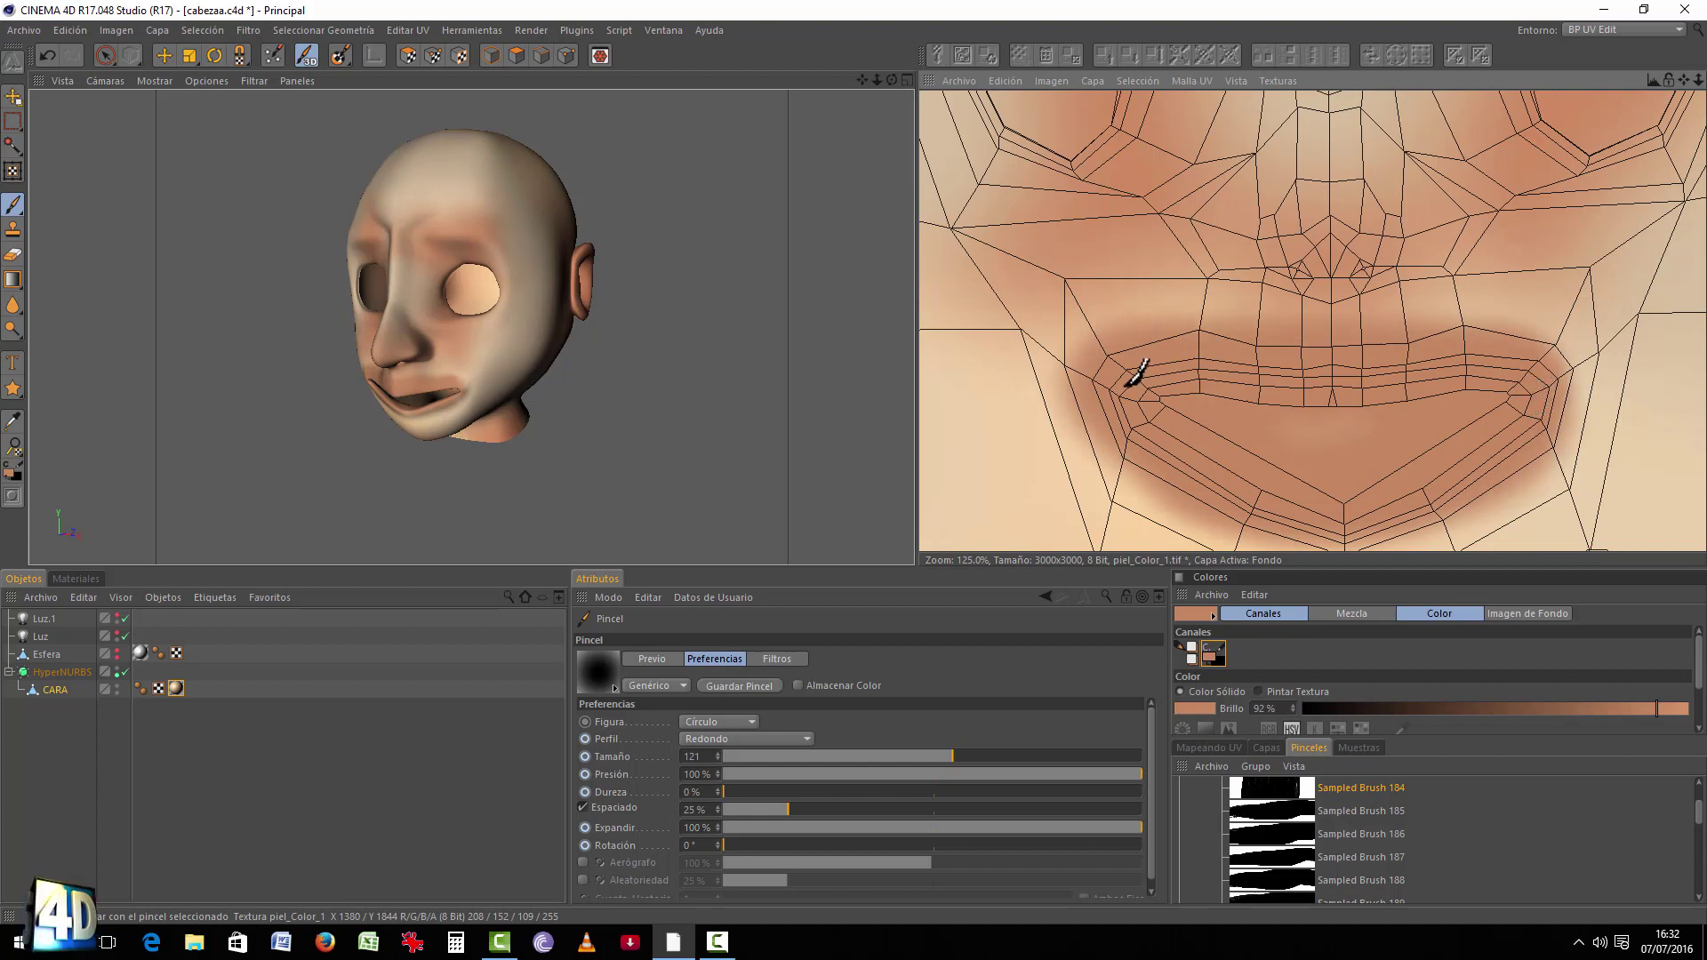
# Step: Apply a Gaussian blur to the texture with a horizontal and vertical radius of 78.4
pyautogui.moveTo(658, 267)
pyautogui.keyDown('alt'); pyautogui.mouseDown()
pyautogui.moveTo(457, 286)
pyautogui.moveTo(872, 281)
pyautogui.moveTo(693, 258)
pyautogui.moveTo(811, 267)
pyautogui.moveTo(590, 266)
pyautogui.moveTo(594, 312)
pyautogui.mouseUp(); pyautogui.keyUp('alt')
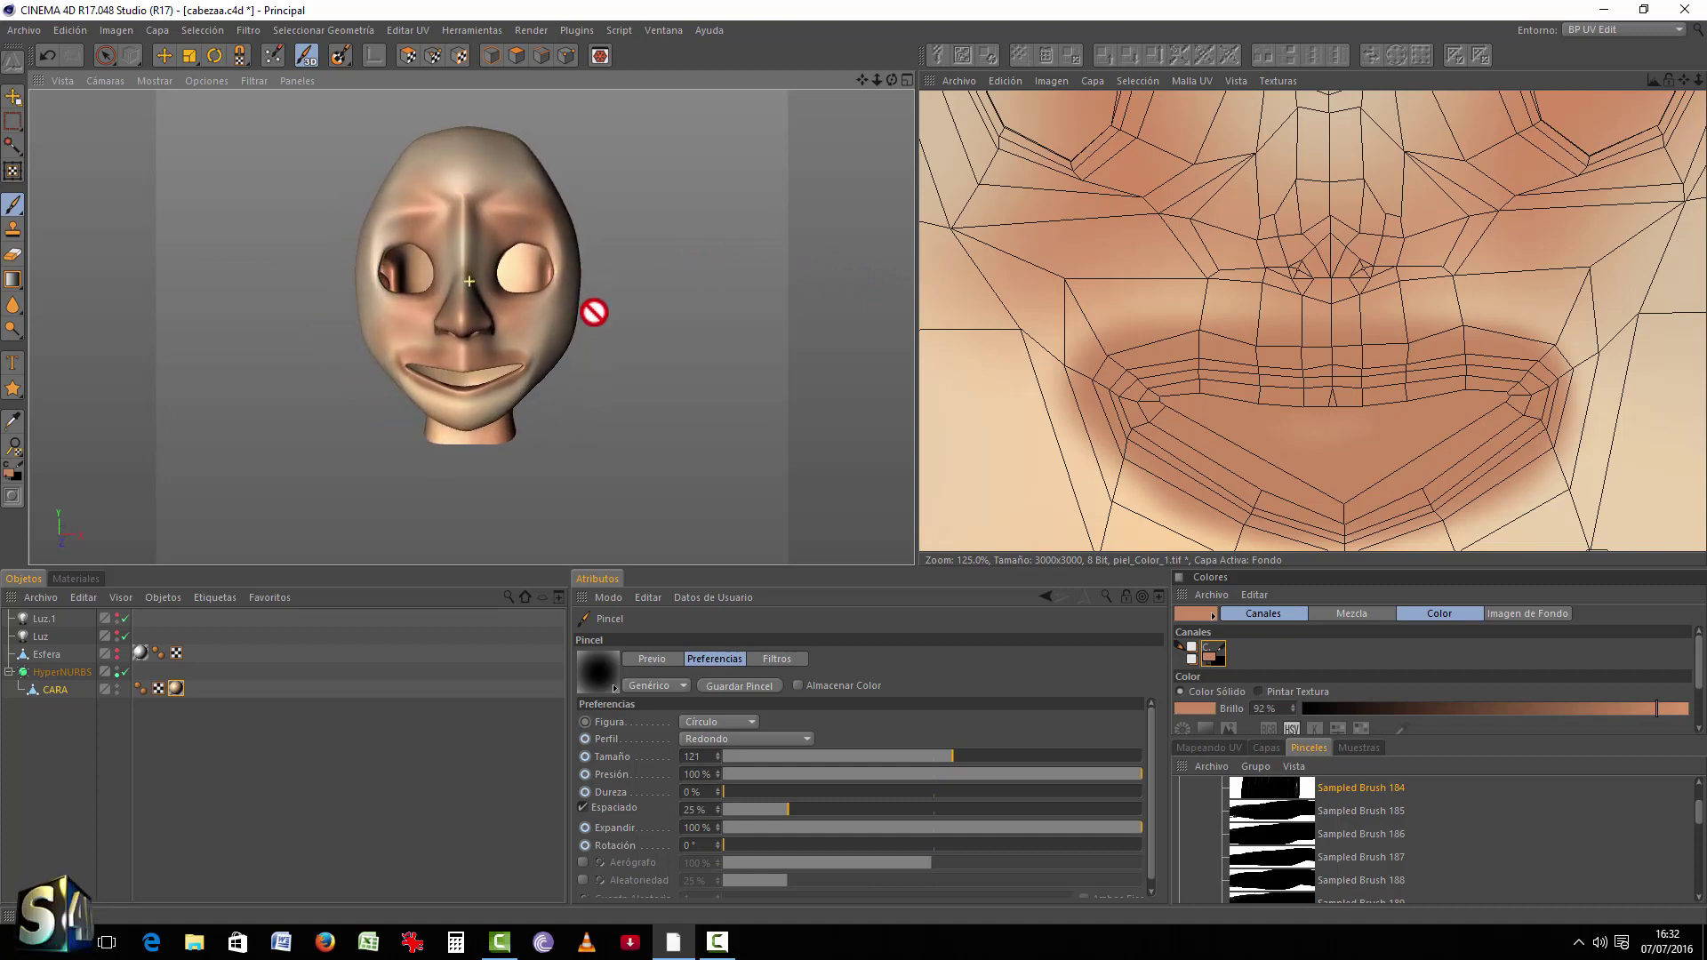
pyautogui.click(245, 29)
pyautogui.moveTo(275, 115)
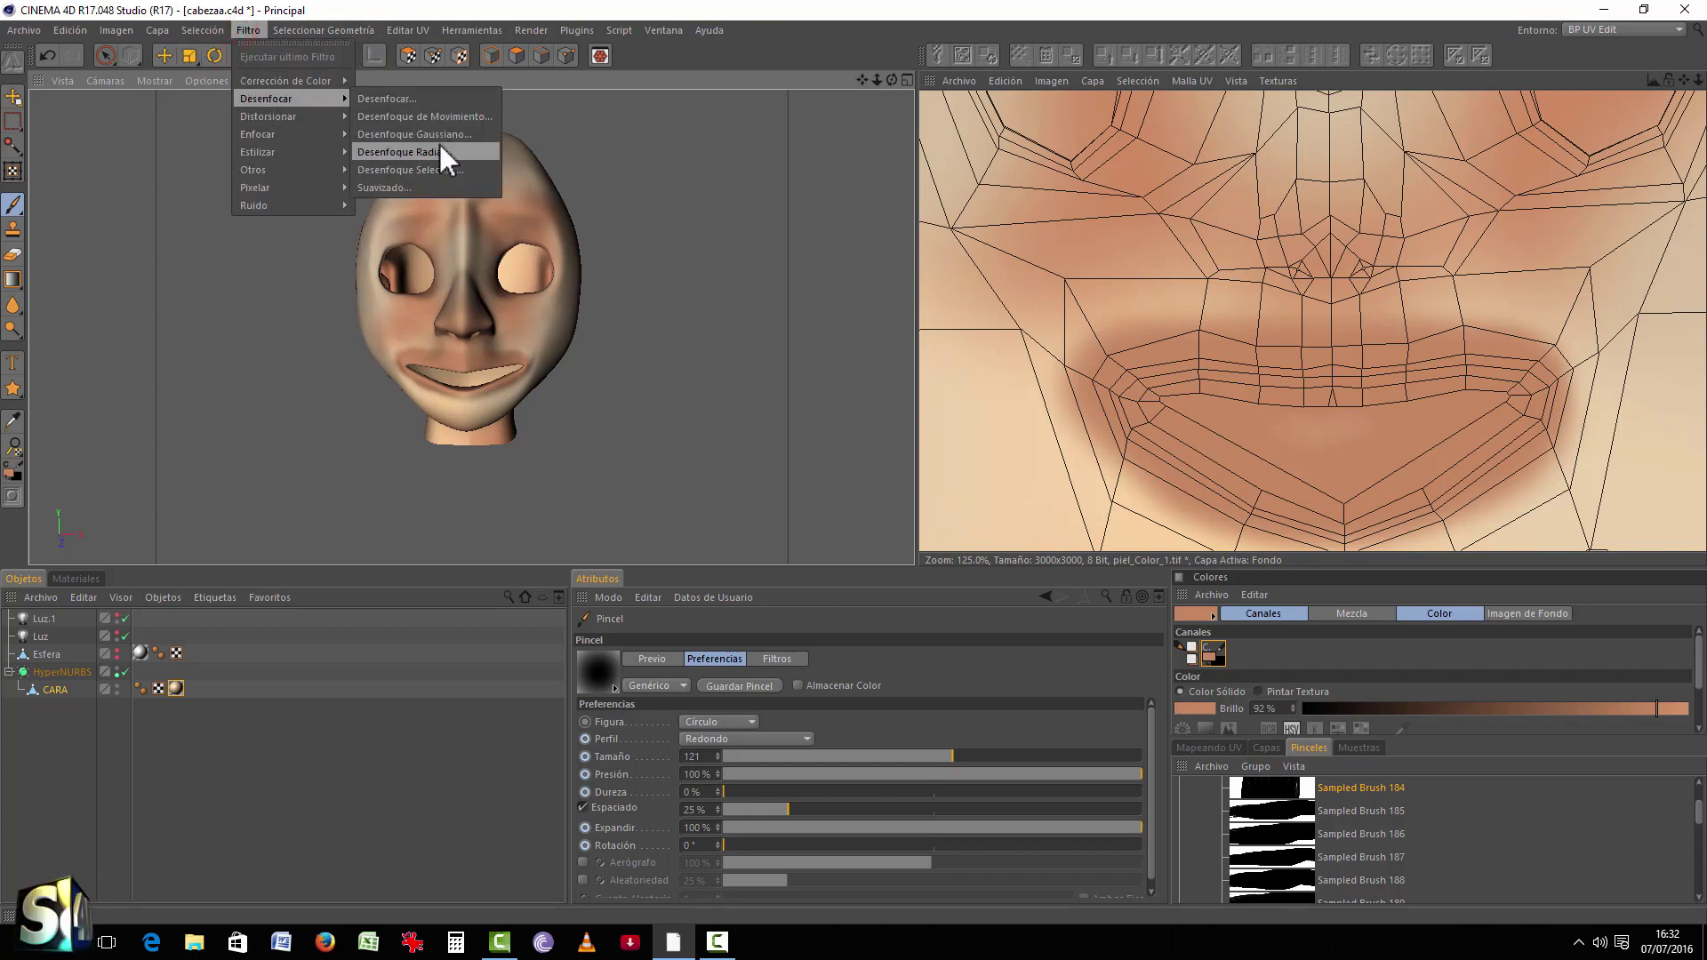
pyautogui.click(440, 137)
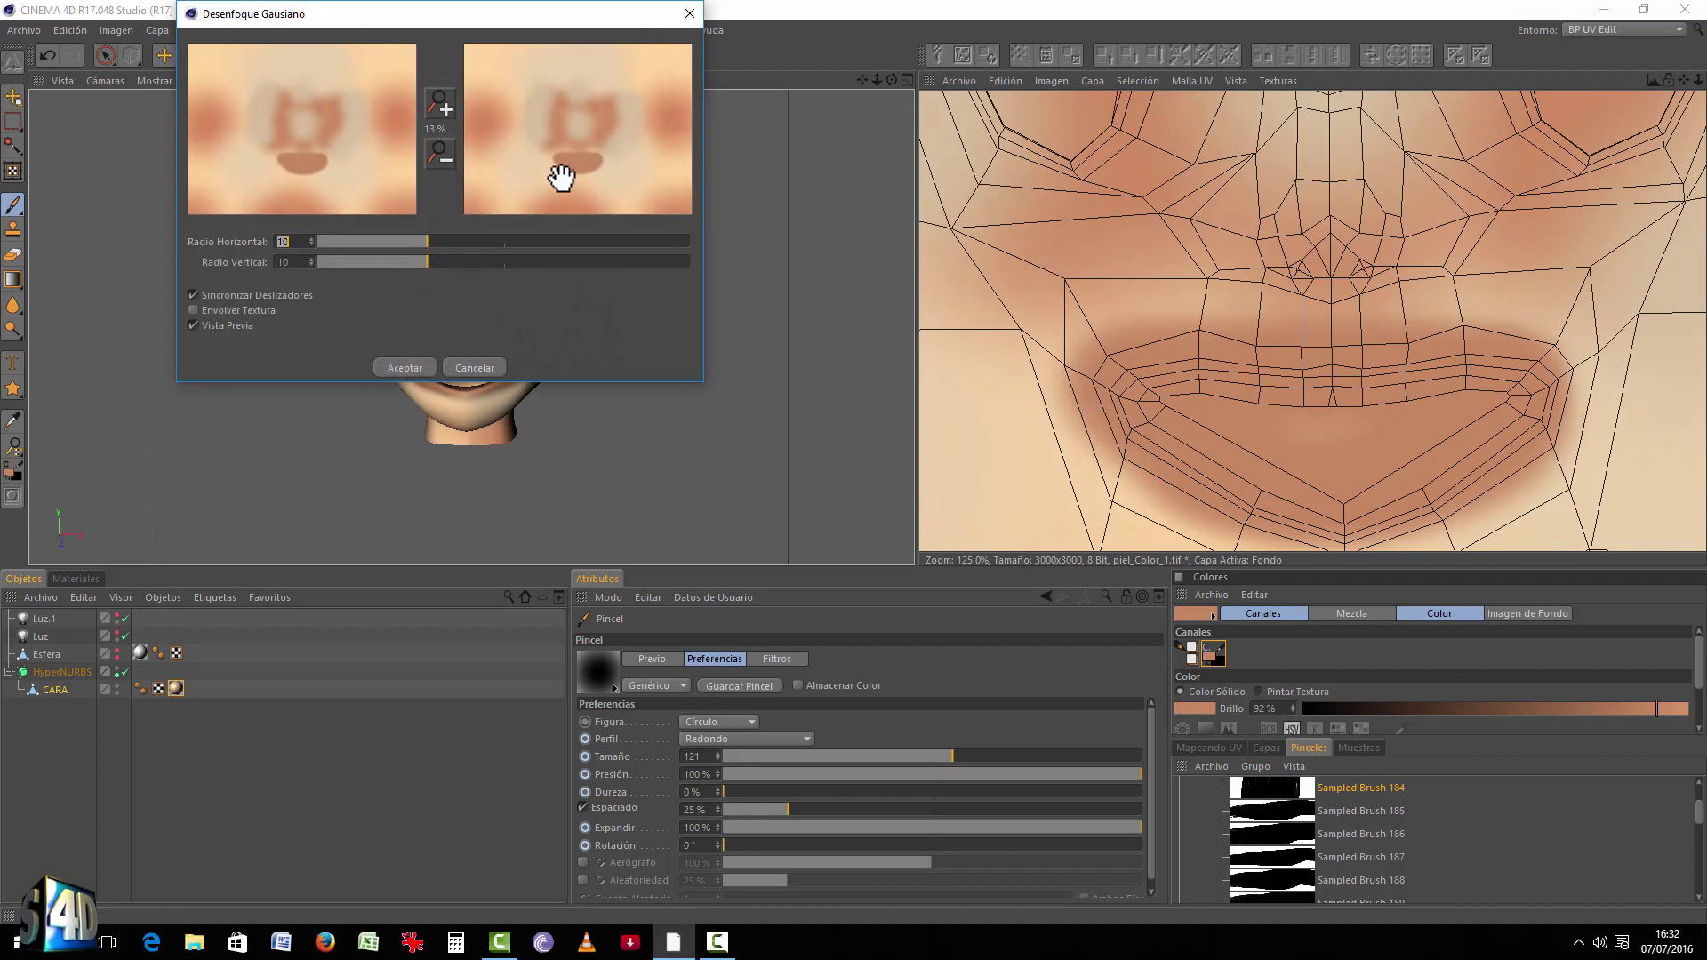
pyautogui.moveTo(447, 241); pyautogui.dragTo(649, 247)
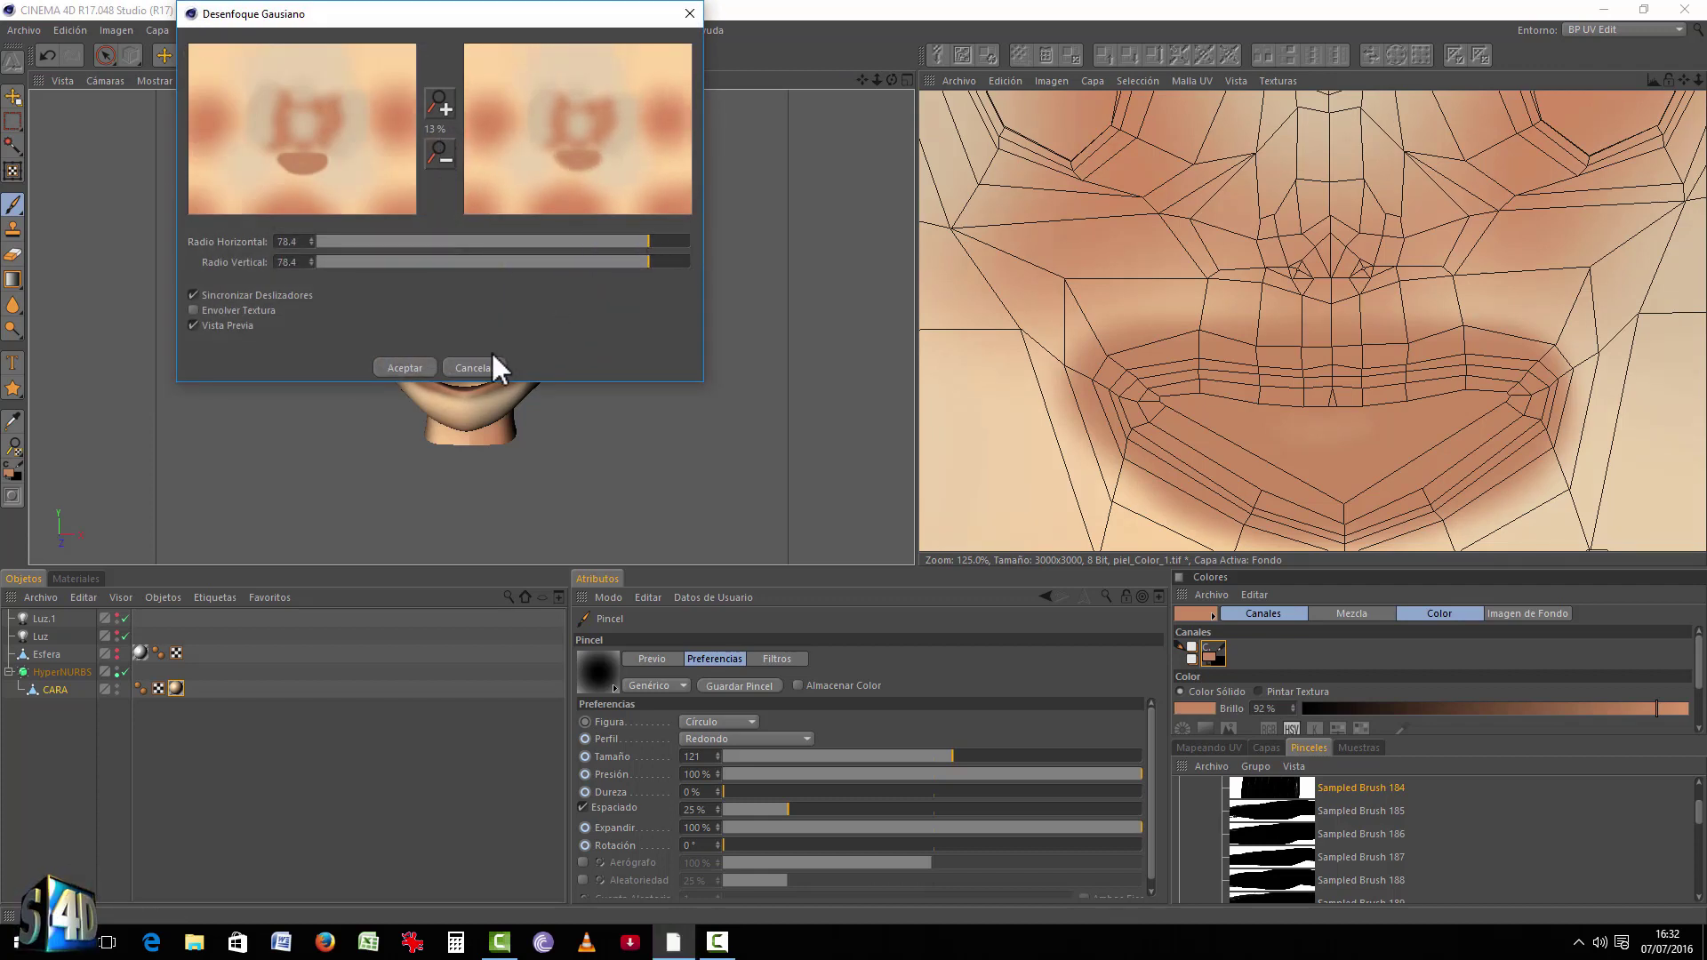
pyautogui.click(414, 366)
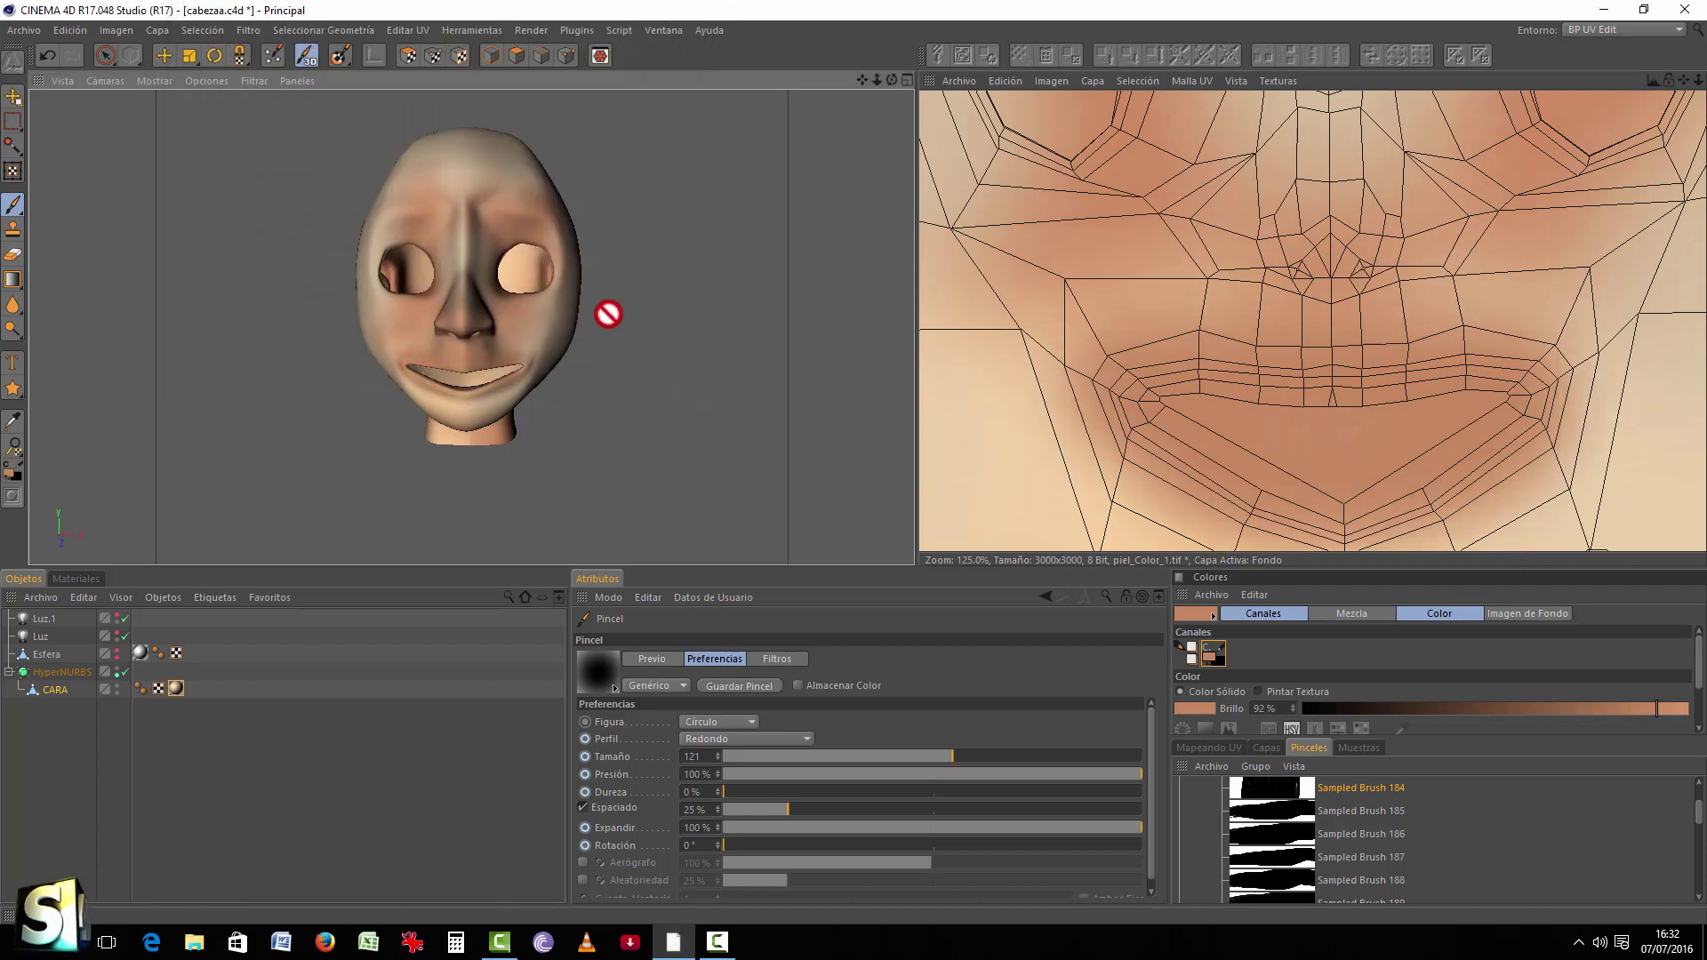
# Step: Choose the Sampled Brush 185 and set its size to 160 and its pressure to 31%
pyautogui.moveTo(572, 297)
pyautogui.keyDown('alt'); pyautogui.mouseDown()
pyautogui.moveTo(808, 297)
pyautogui.moveTo(759, 267)
pyautogui.moveTo(735, 279)
pyautogui.moveTo(862, 277)
pyautogui.moveTo(682, 275)
pyautogui.moveTo(712, 235)
pyautogui.moveTo(622, 262)
pyautogui.moveTo(569, 334)
pyautogui.moveTo(673, 341)
pyautogui.moveTo(724, 329)
pyautogui.moveTo(724, 293)
pyautogui.moveTo(343, 326)
pyautogui.moveTo(444, 361)
pyautogui.moveTo(869, 274)
pyautogui.moveTo(907, 285)
pyautogui.moveTo(645, 297)
pyautogui.moveTo(633, 335)
pyautogui.moveTo(579, 354)
pyautogui.moveTo(469, 267)
pyautogui.mouseUp(); pyautogui.keyUp('alt')
pyautogui.keyDown('alt'); pyautogui.moveTo(458, 280); pyautogui.dragTo(491, 270, button='right'); pyautogui.keyUp('alt')
pyautogui.keyDown('alt'); pyautogui.moveTo(492, 270); pyautogui.dragTo(557, 286); pyautogui.keyUp('alt')
pyautogui.keyDown('alt'); pyautogui.moveTo(556, 286); pyautogui.dragTo(578, 262, button='right'); pyautogui.keyUp('alt')
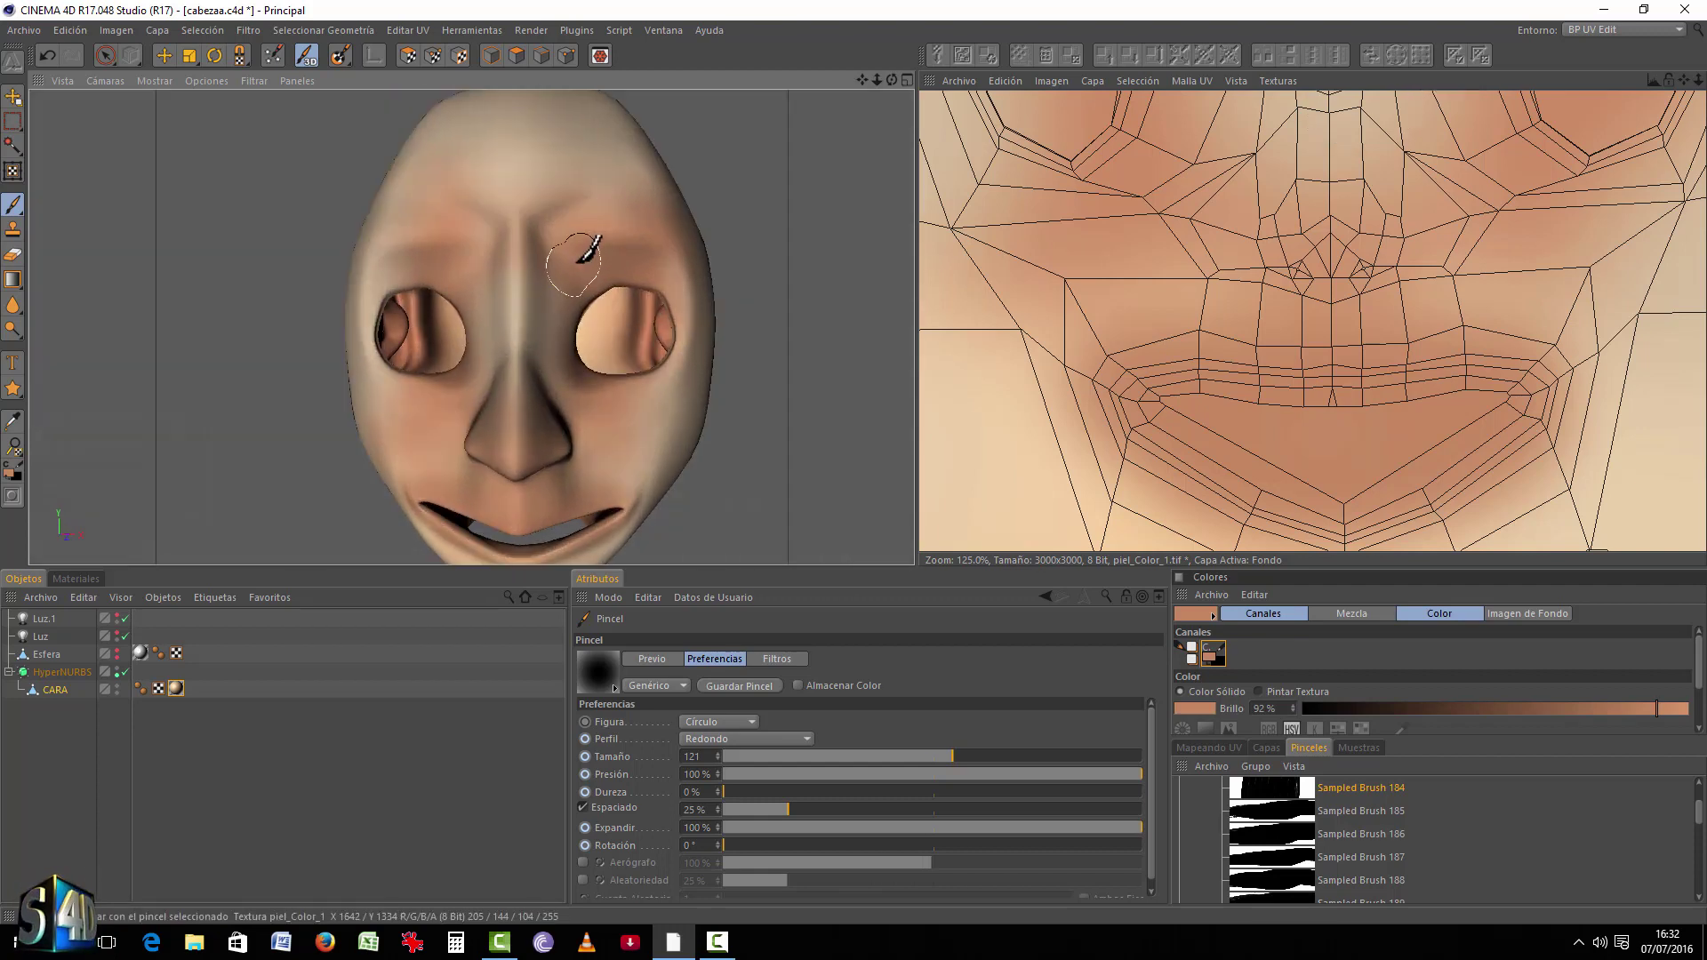
pyautogui.scroll(-4, 1200, 324)
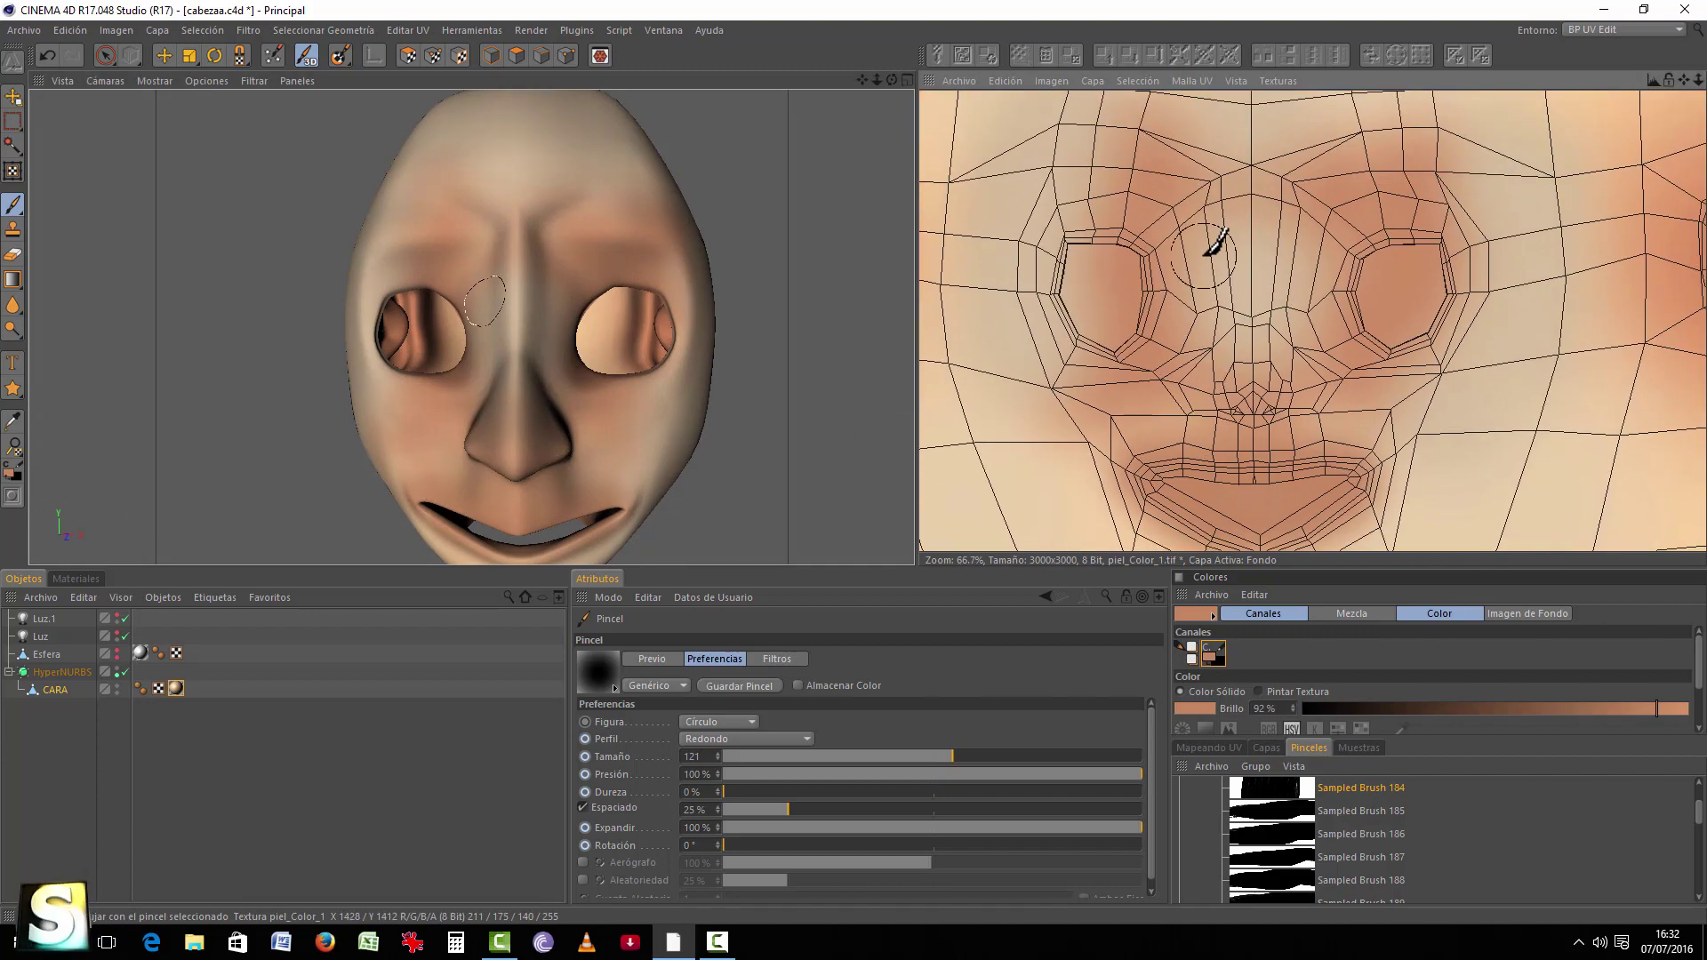
pyautogui.click(1288, 807)
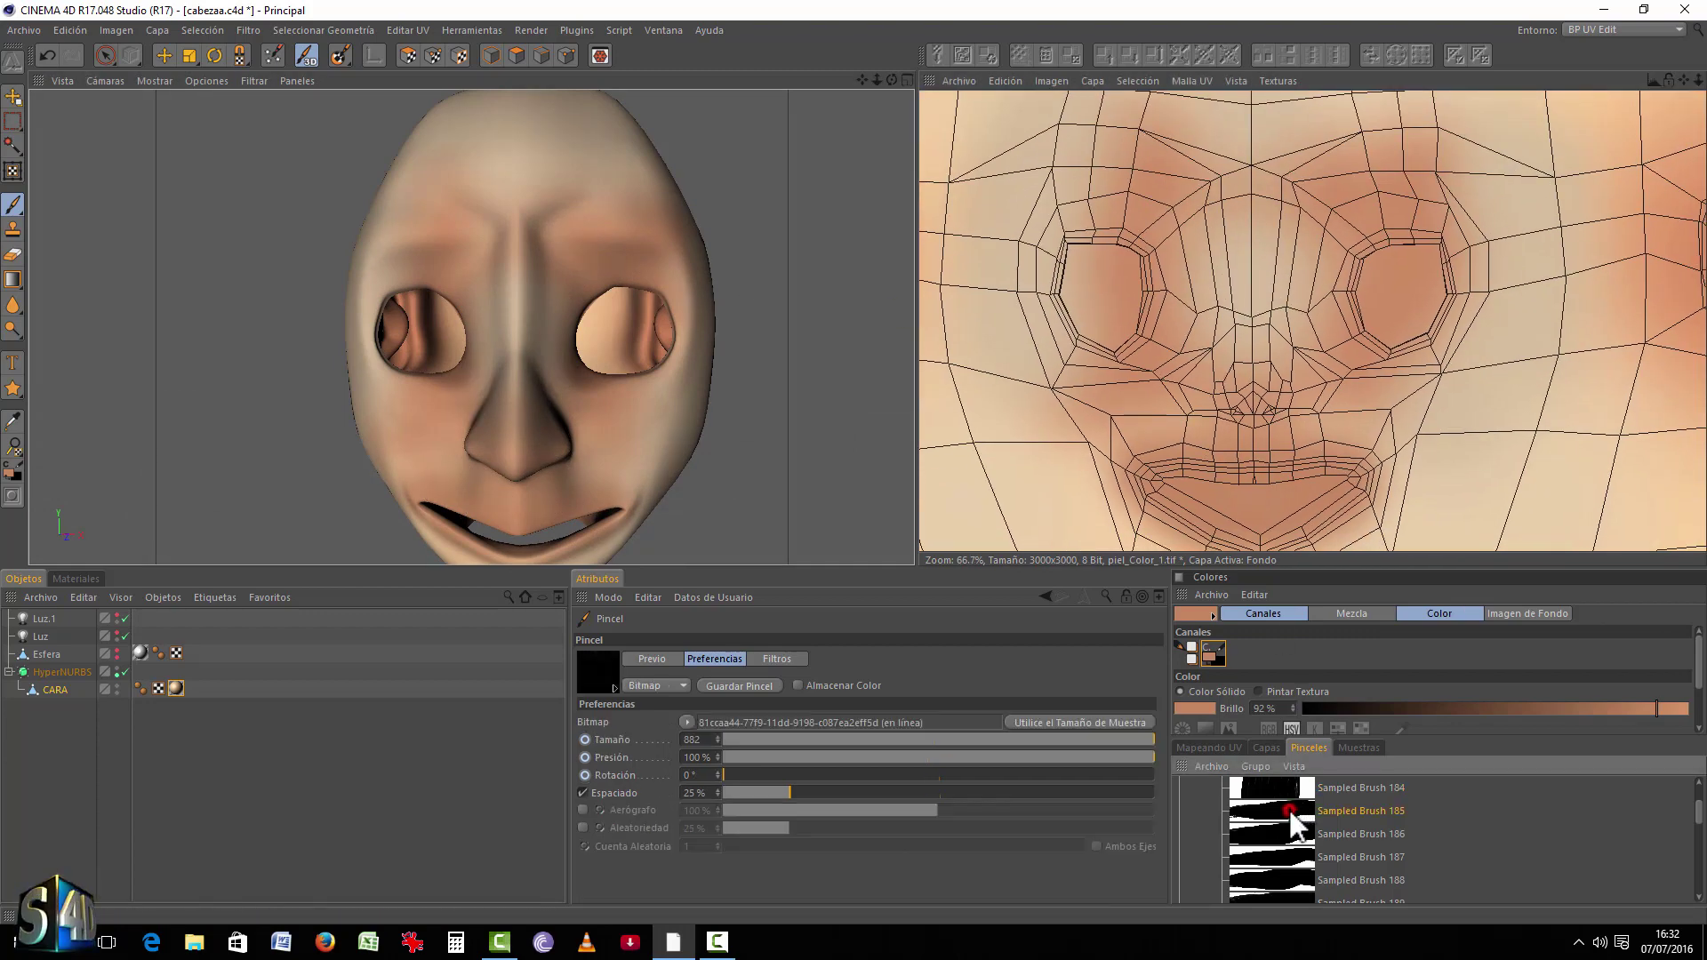
pyautogui.click(1172, 229)
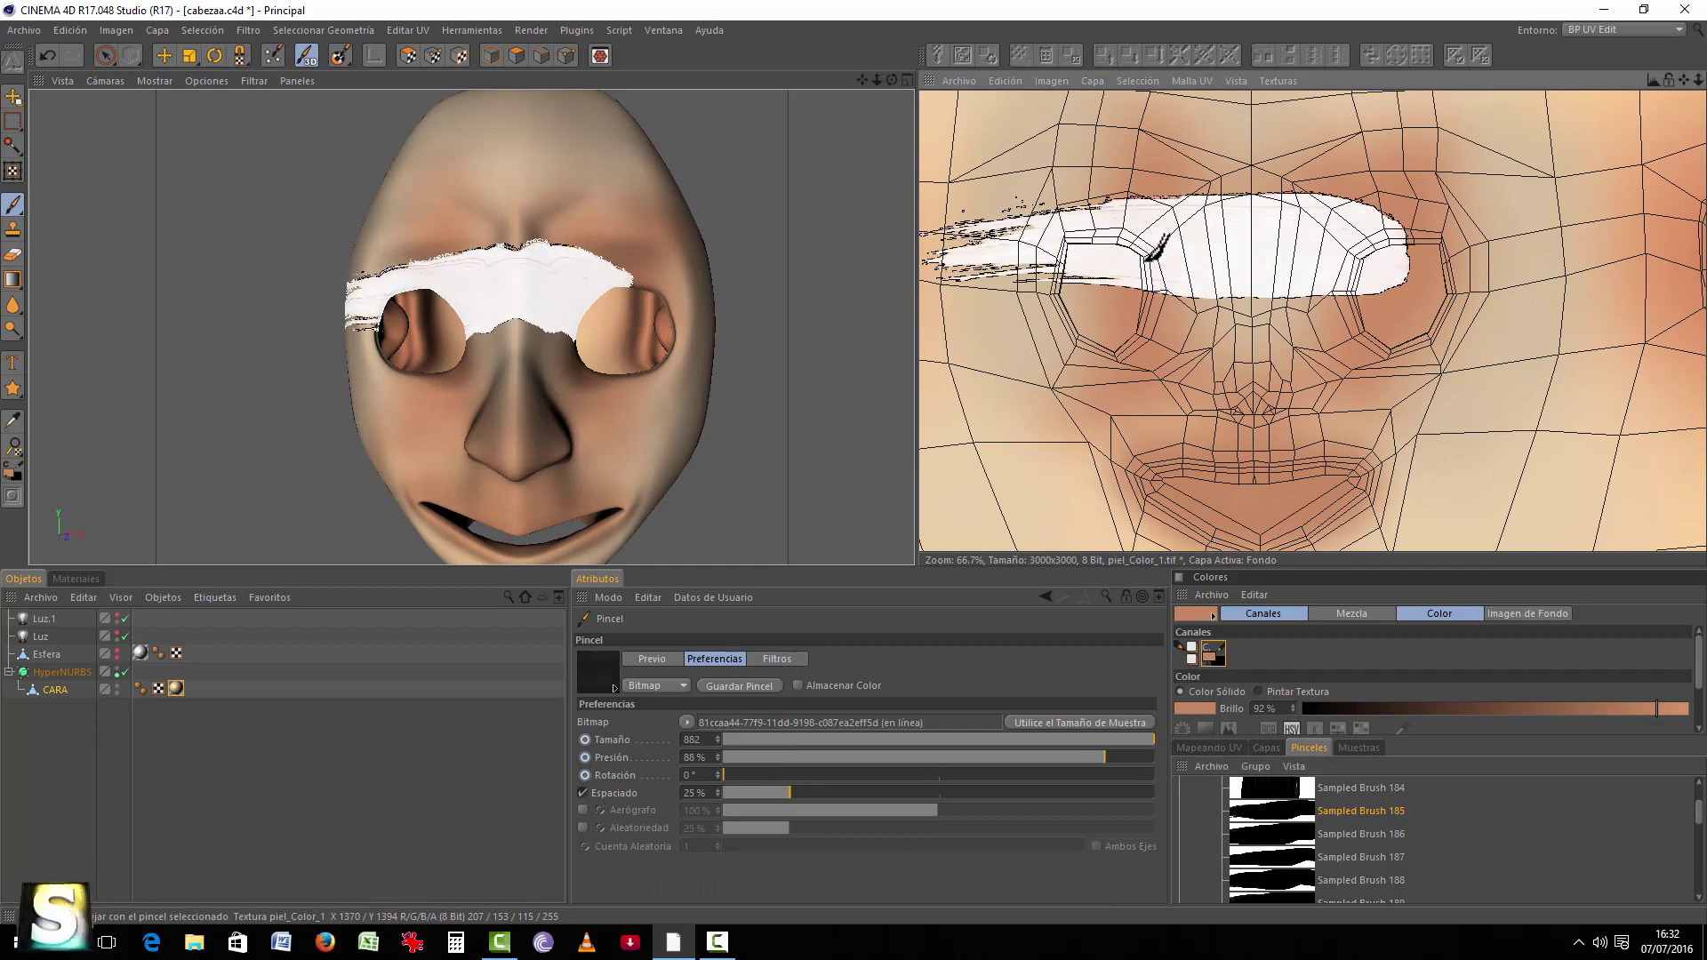
pyautogui.moveTo(1055, 334)
pyautogui.mouseDown(button='middle')
pyautogui.moveTo(1114, 362)
pyautogui.moveTo(1135, 310)
pyautogui.moveTo(1139, 339)
pyautogui.moveTo(1140, 297)
pyautogui.moveTo(1134, 345)
pyautogui.moveTo(1187, 349)
pyautogui.moveTo(785, 350)
pyautogui.moveTo(622, 383)
pyautogui.moveTo(503, 448)
pyautogui.mouseUp(button='middle')
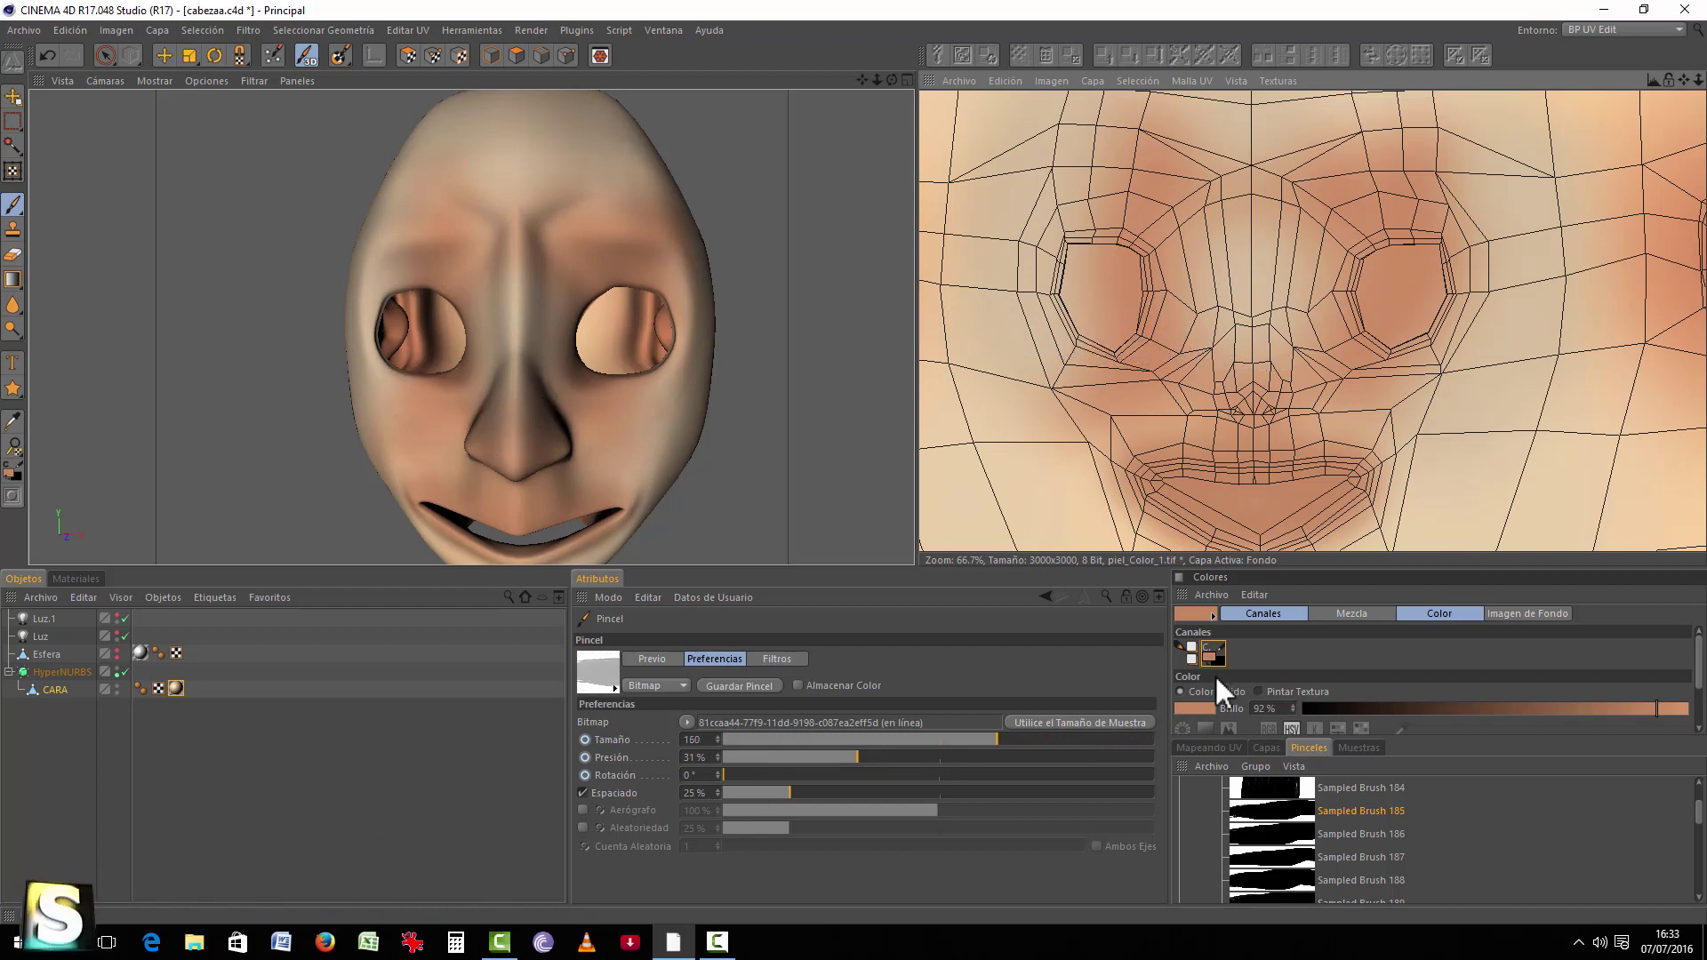
# Step: Darken the paint colour to 23% brightness and paint an eyebrow above one eye on the 3D head
pyautogui.moveTo(1488, 709); pyautogui.dragTo(1392, 708)
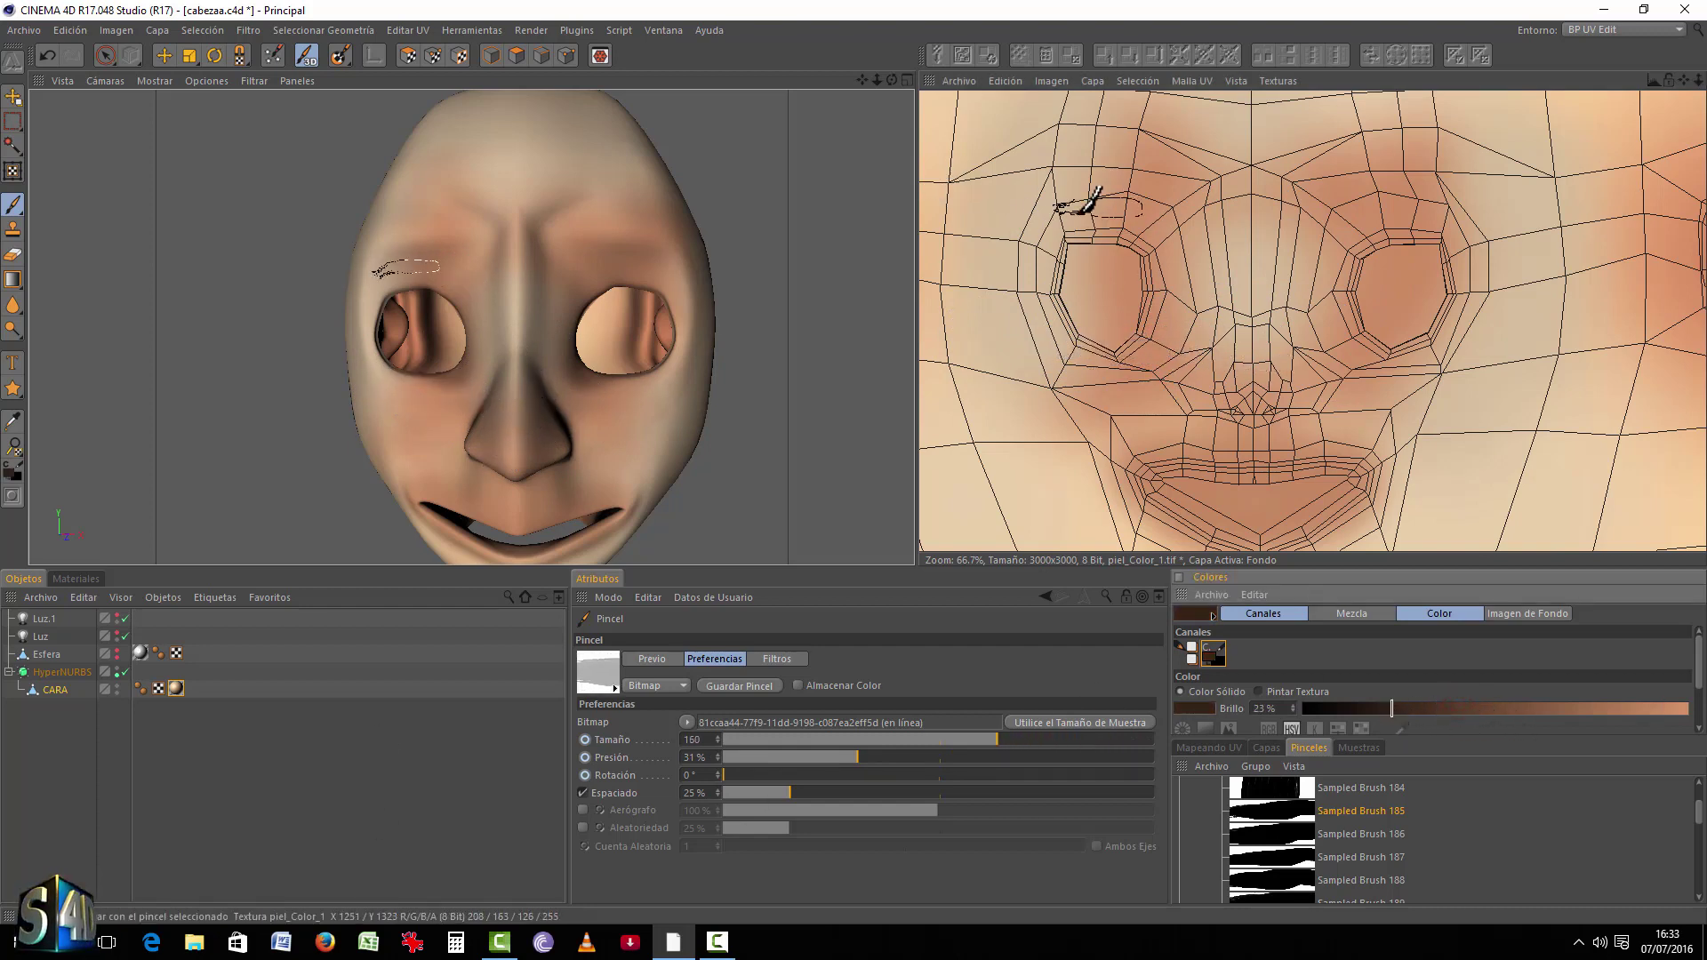
pyautogui.moveTo(521, 251)
pyautogui.mouseDown()
pyautogui.moveTo(610, 237)
pyautogui.moveTo(659, 254)
pyautogui.mouseUp()
pyautogui.keyDown('alt'); pyautogui.moveTo(659, 253); pyautogui.dragTo(531, 237); pyautogui.keyUp('alt')
pyautogui.click(573, 245)
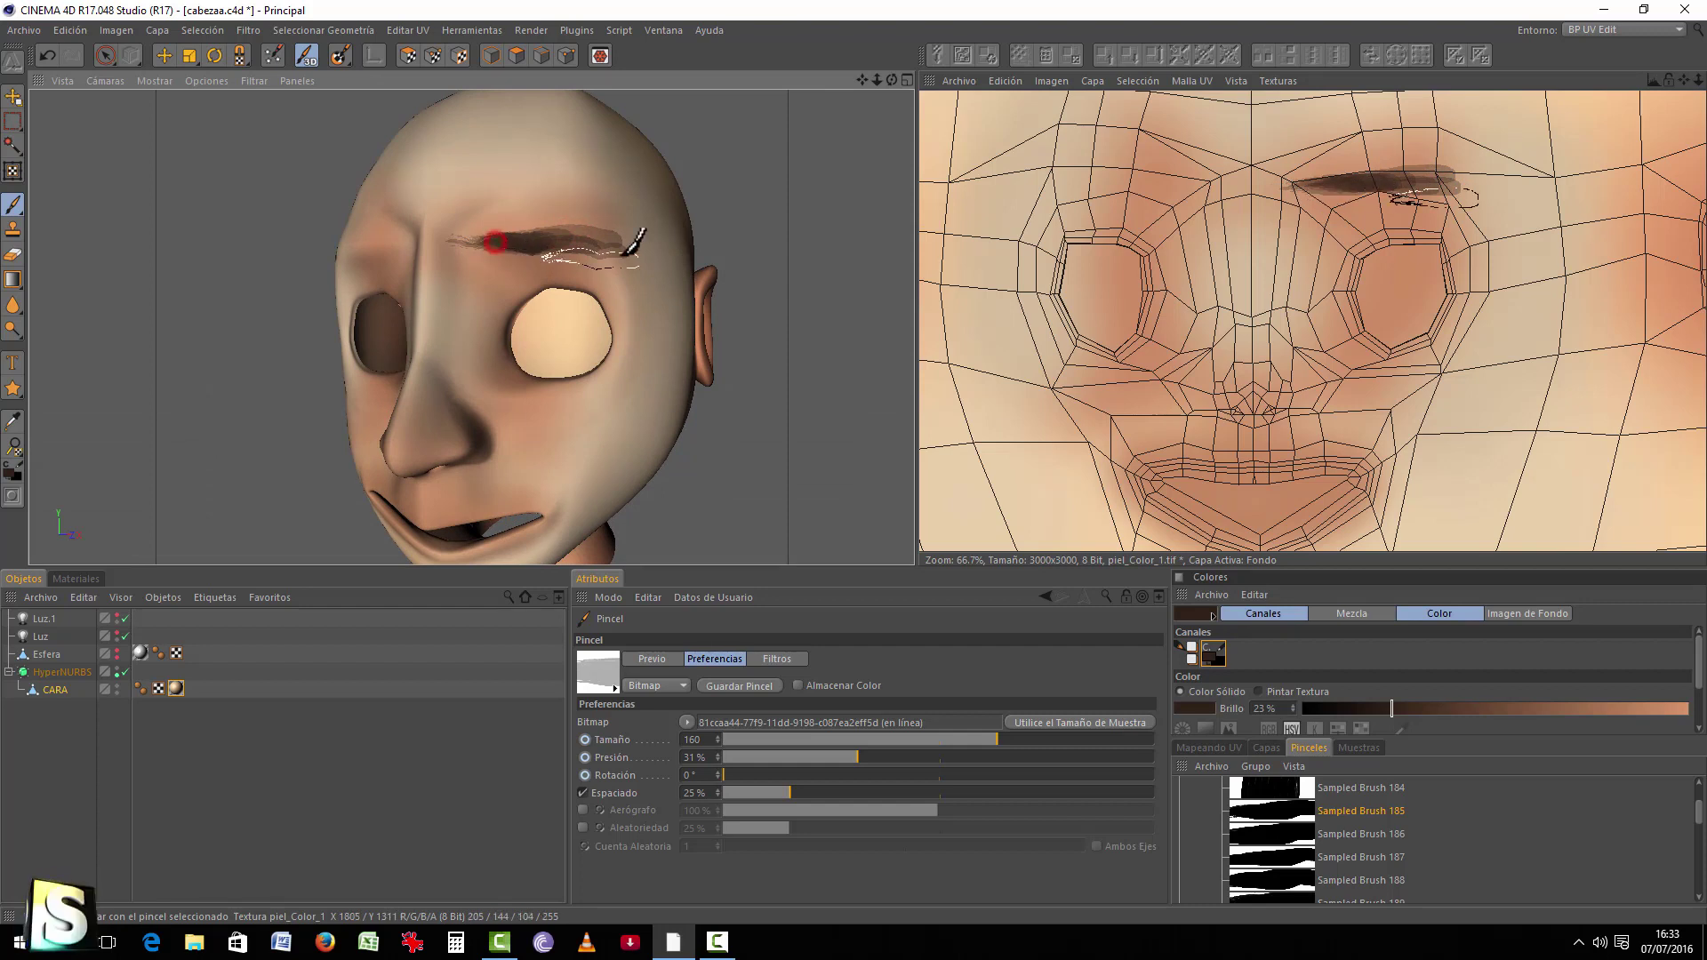
# Step: Paint the second eyebrow on the 3D head and thicken the first one with more dark strokes
pyautogui.moveTo(638, 238)
pyautogui.keyDown('alt'); pyautogui.mouseDown()
pyautogui.moveTo(513, 224)
pyautogui.moveTo(465, 237)
pyautogui.moveTo(552, 224)
pyautogui.moveTo(424, 255)
pyautogui.mouseUp(); pyautogui.keyUp('alt')
pyautogui.moveTo(632, 260)
pyautogui.keyDown('alt'); pyautogui.mouseDown()
pyautogui.moveTo(702, 260)
pyautogui.moveTo(532, 217)
pyautogui.moveTo(594, 235)
pyautogui.moveTo(436, 233)
pyautogui.moveTo(498, 289)
pyautogui.moveTo(907, 258)
pyautogui.moveTo(602, 236)
pyautogui.moveTo(516, 261)
pyautogui.mouseUp(); pyautogui.keyUp('alt')
pyautogui.click(594, 235)
pyautogui.click(592, 236)
pyautogui.click(596, 238)
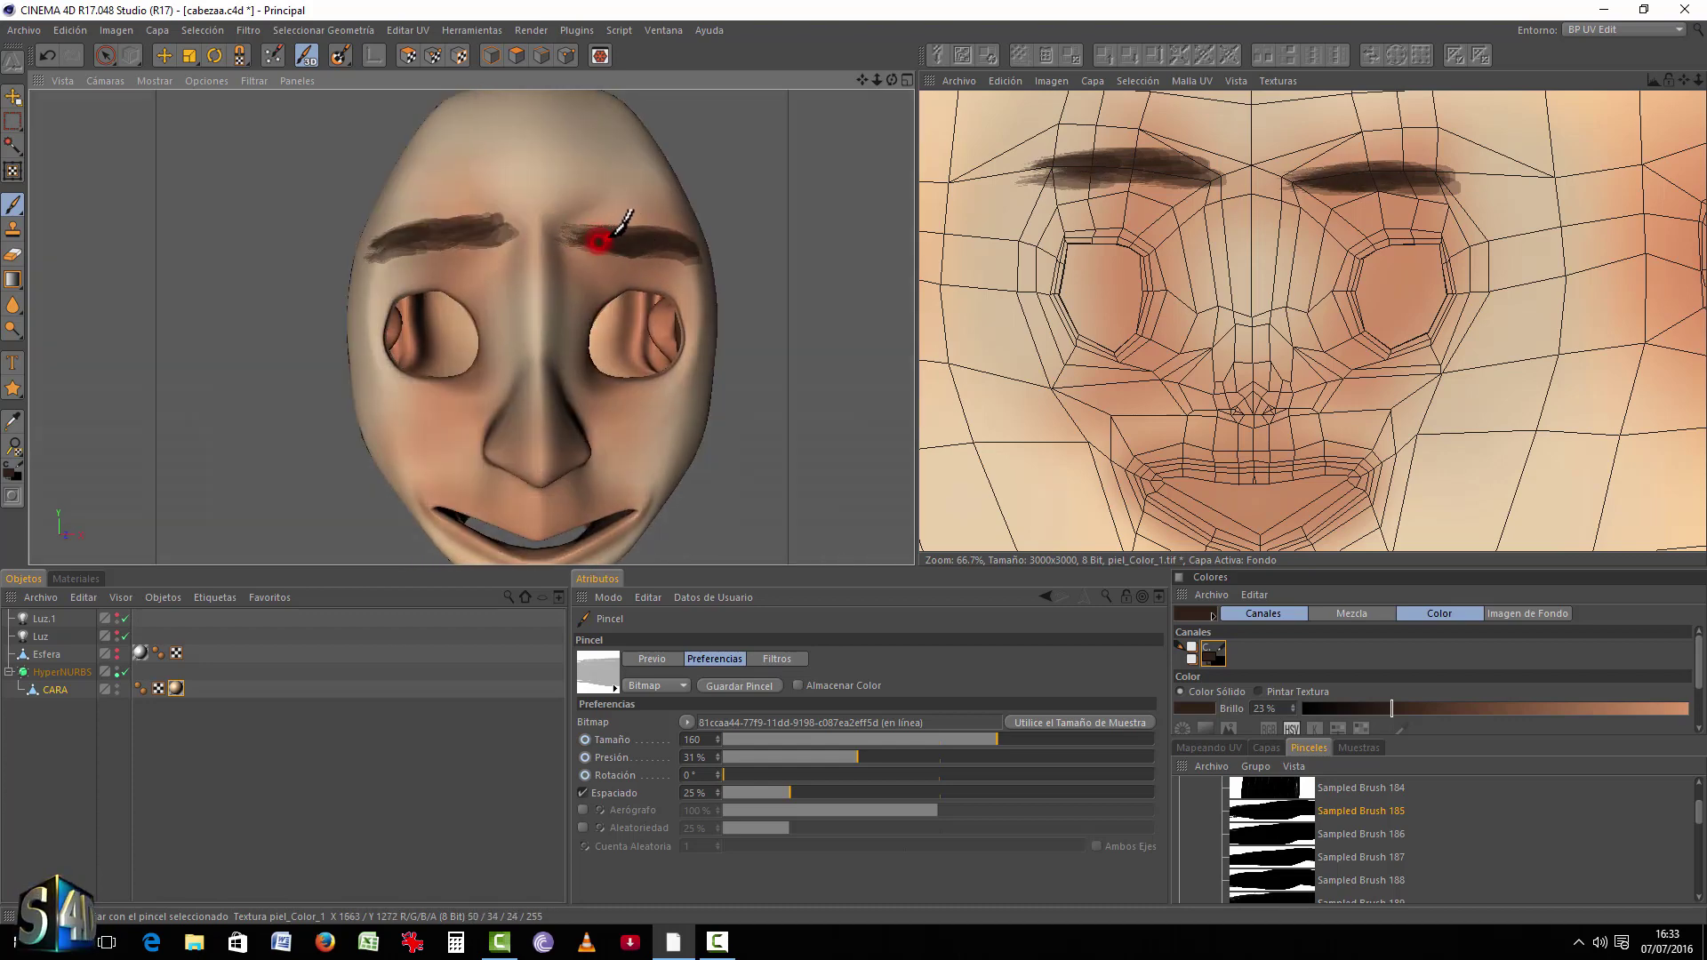
pyautogui.click(617, 237)
# Step: Soften the edges of both eyebrows on the UV map using the Blur tool at size 263
pyautogui.scroll(-2, 716, 242)
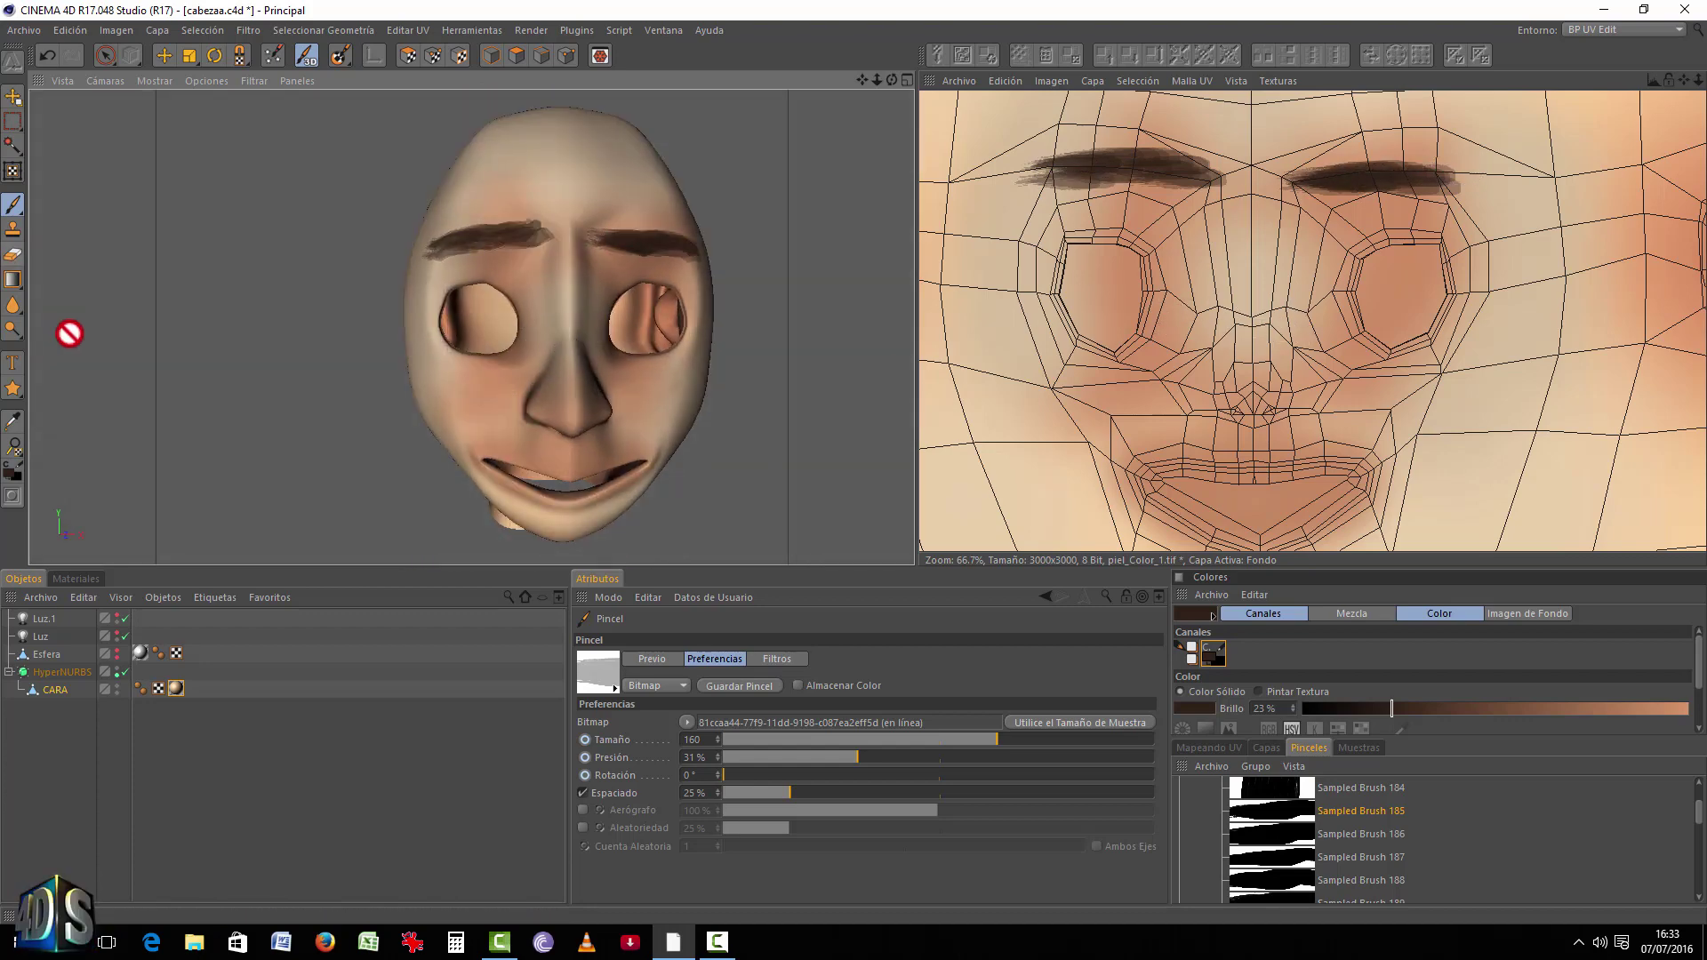
pyautogui.click(14, 309)
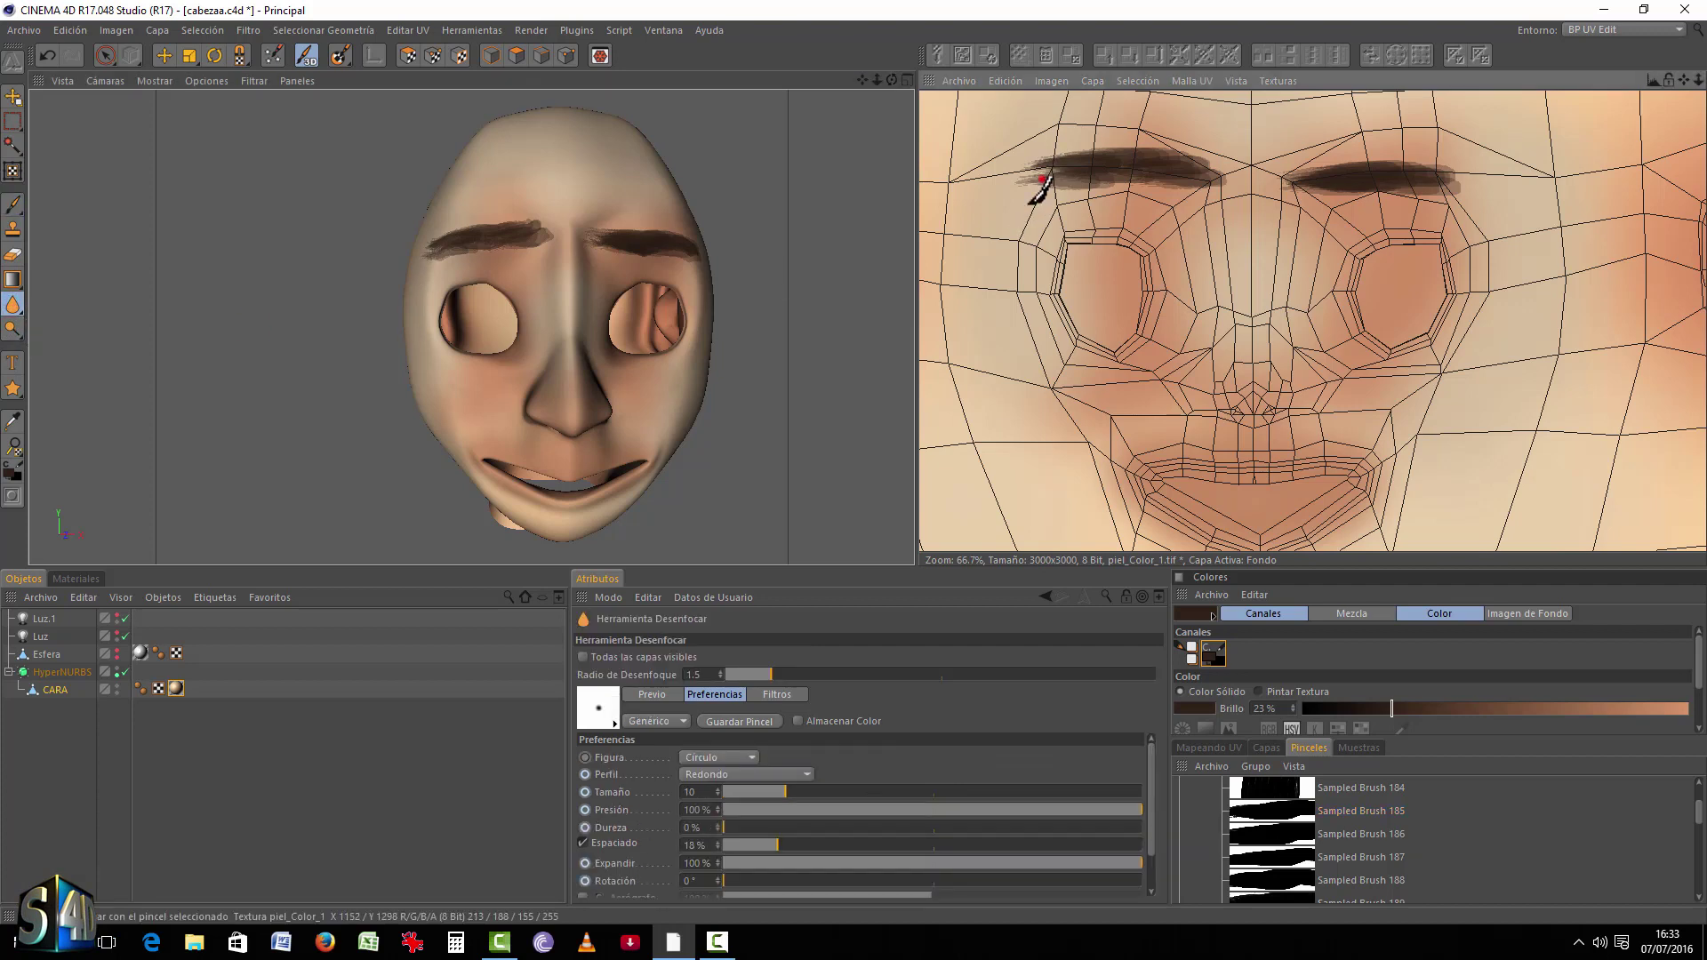
pyautogui.moveTo(1029, 318); pyautogui.dragTo(1231, 259, button='middle')
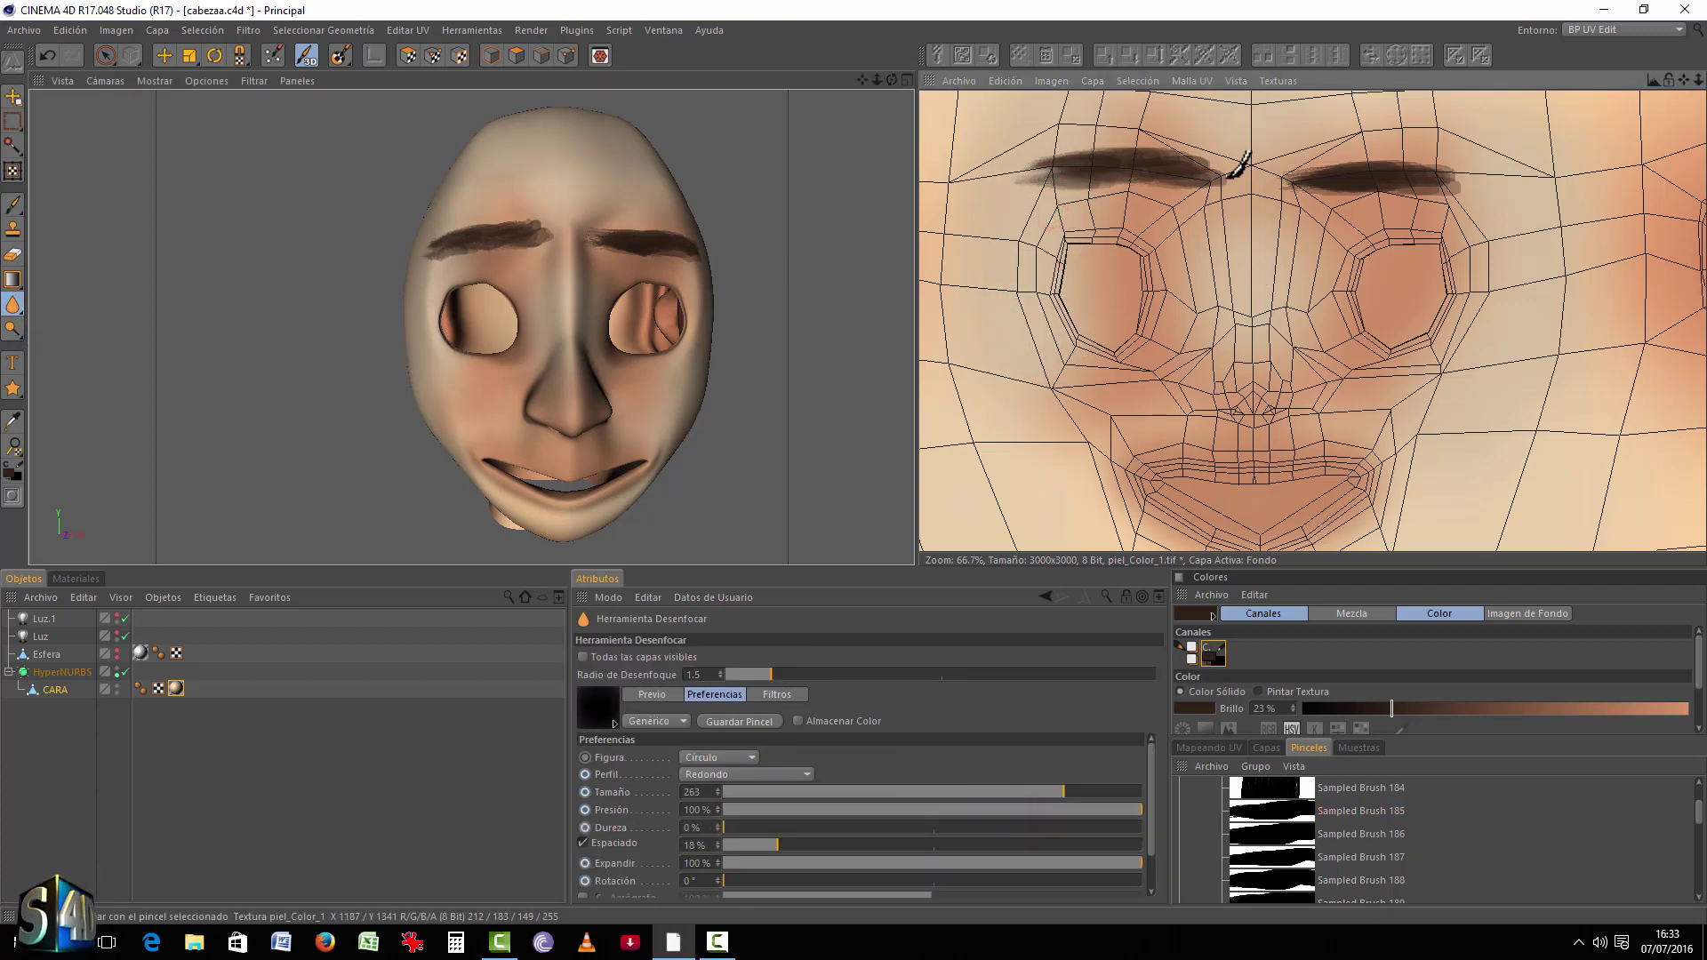
pyautogui.click(1304, 158)
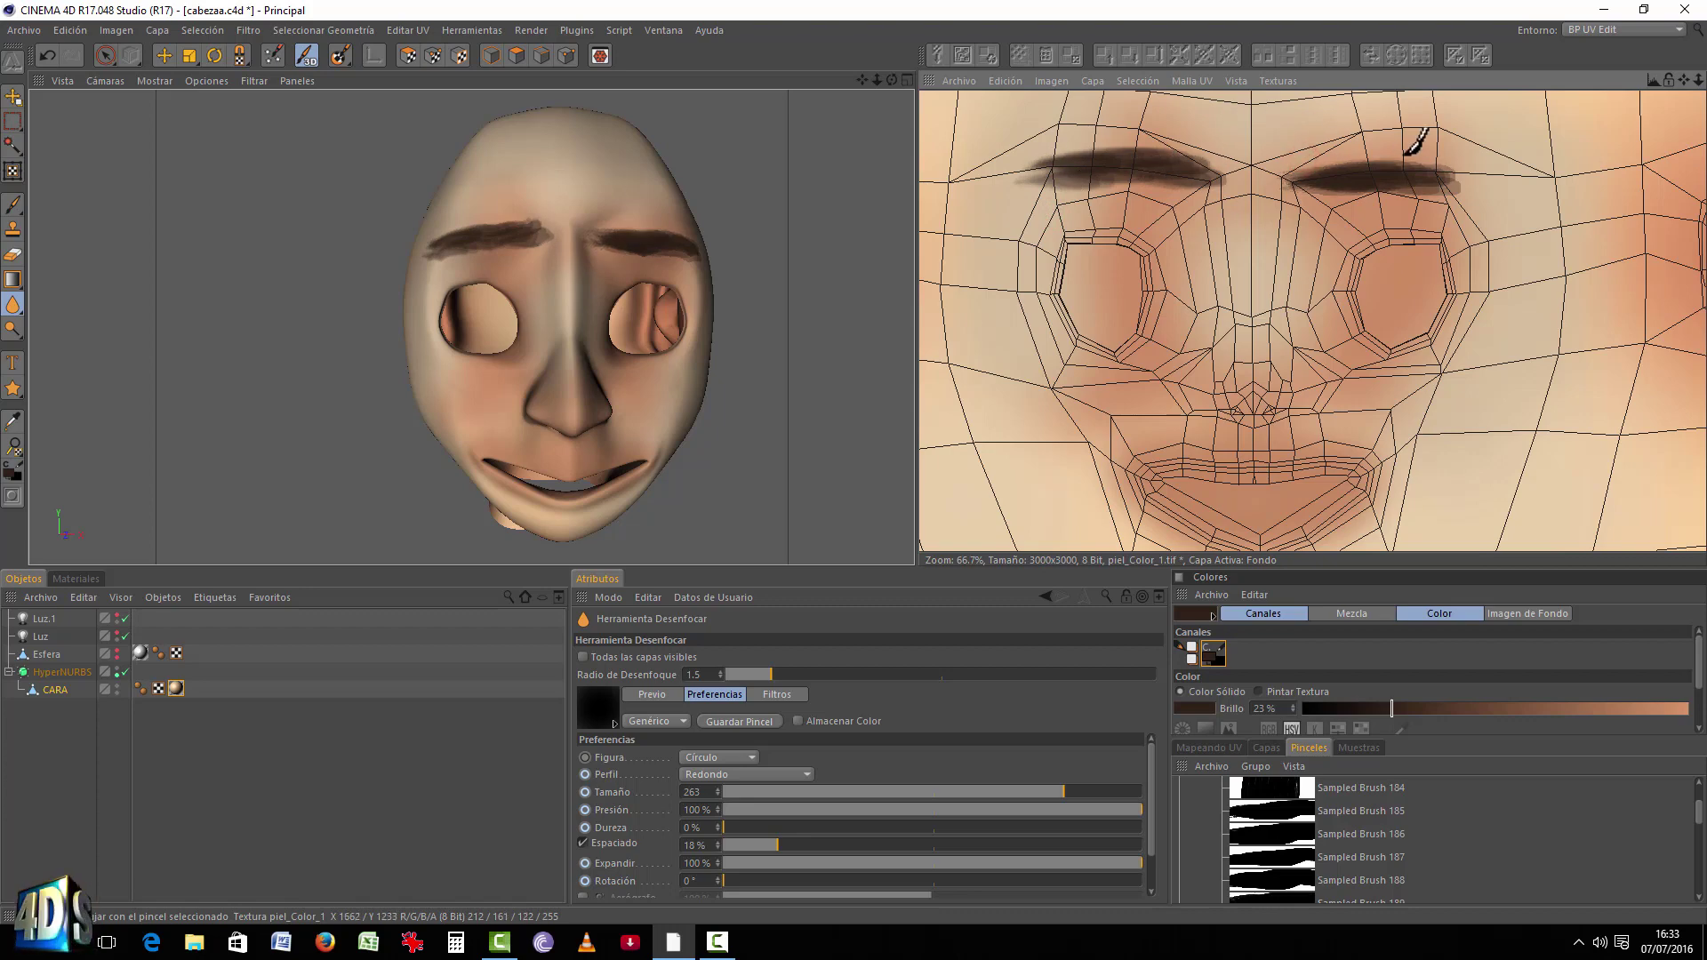
pyautogui.scroll(-3, 1125, 223)
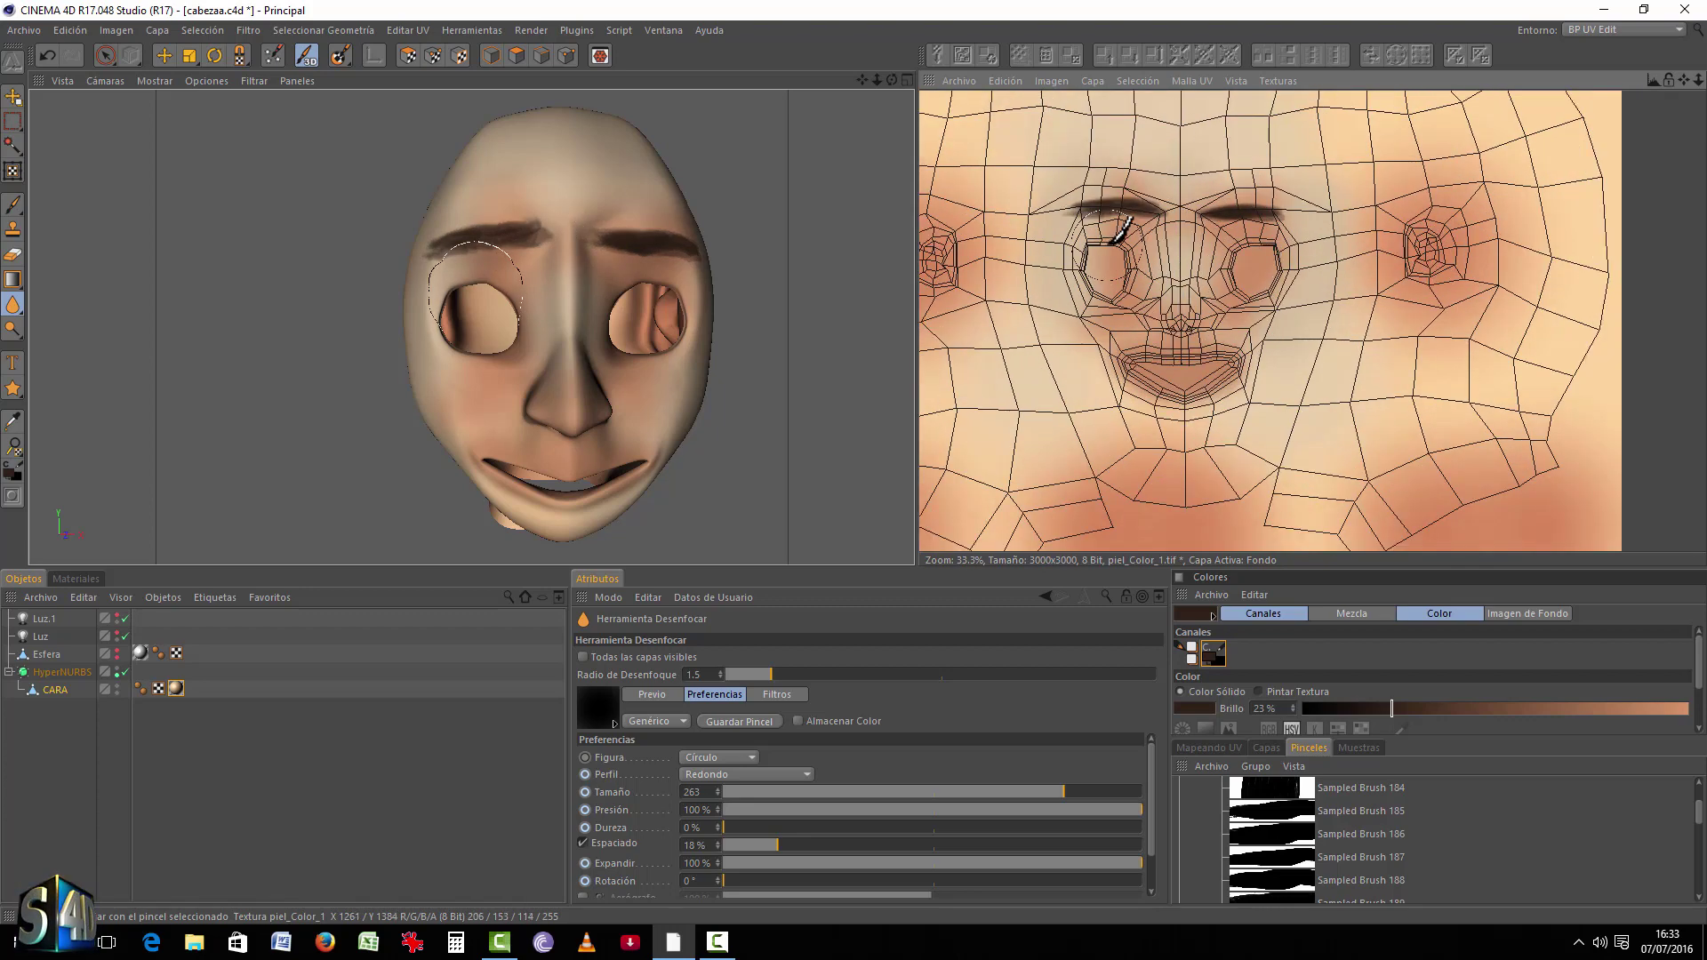
# Step: Change the paint colour to pink with hue 326°, saturation 36% and value 88%
pyautogui.scroll(-2, 722, 336)
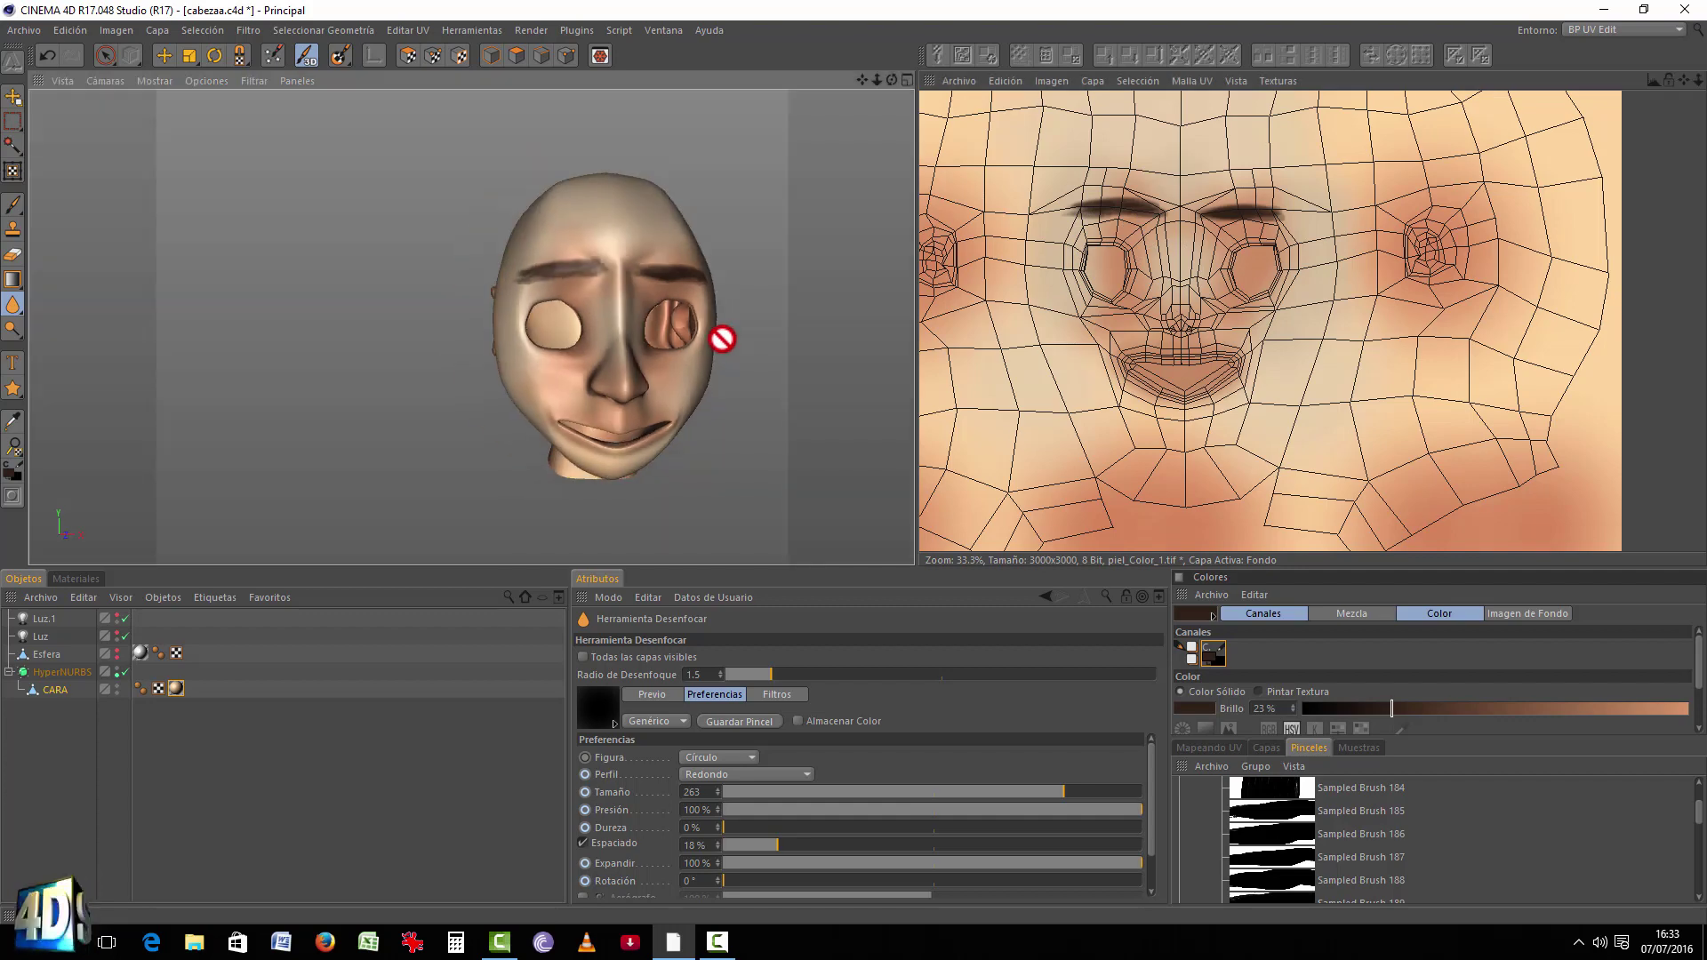
pyautogui.scroll(1, 721, 336)
pyautogui.moveTo(613, 313)
pyautogui.keyDown('alt'); pyautogui.mouseDown()
pyautogui.moveTo(719, 321)
pyautogui.moveTo(690, 300)
pyautogui.mouseUp(); pyautogui.keyUp('alt')
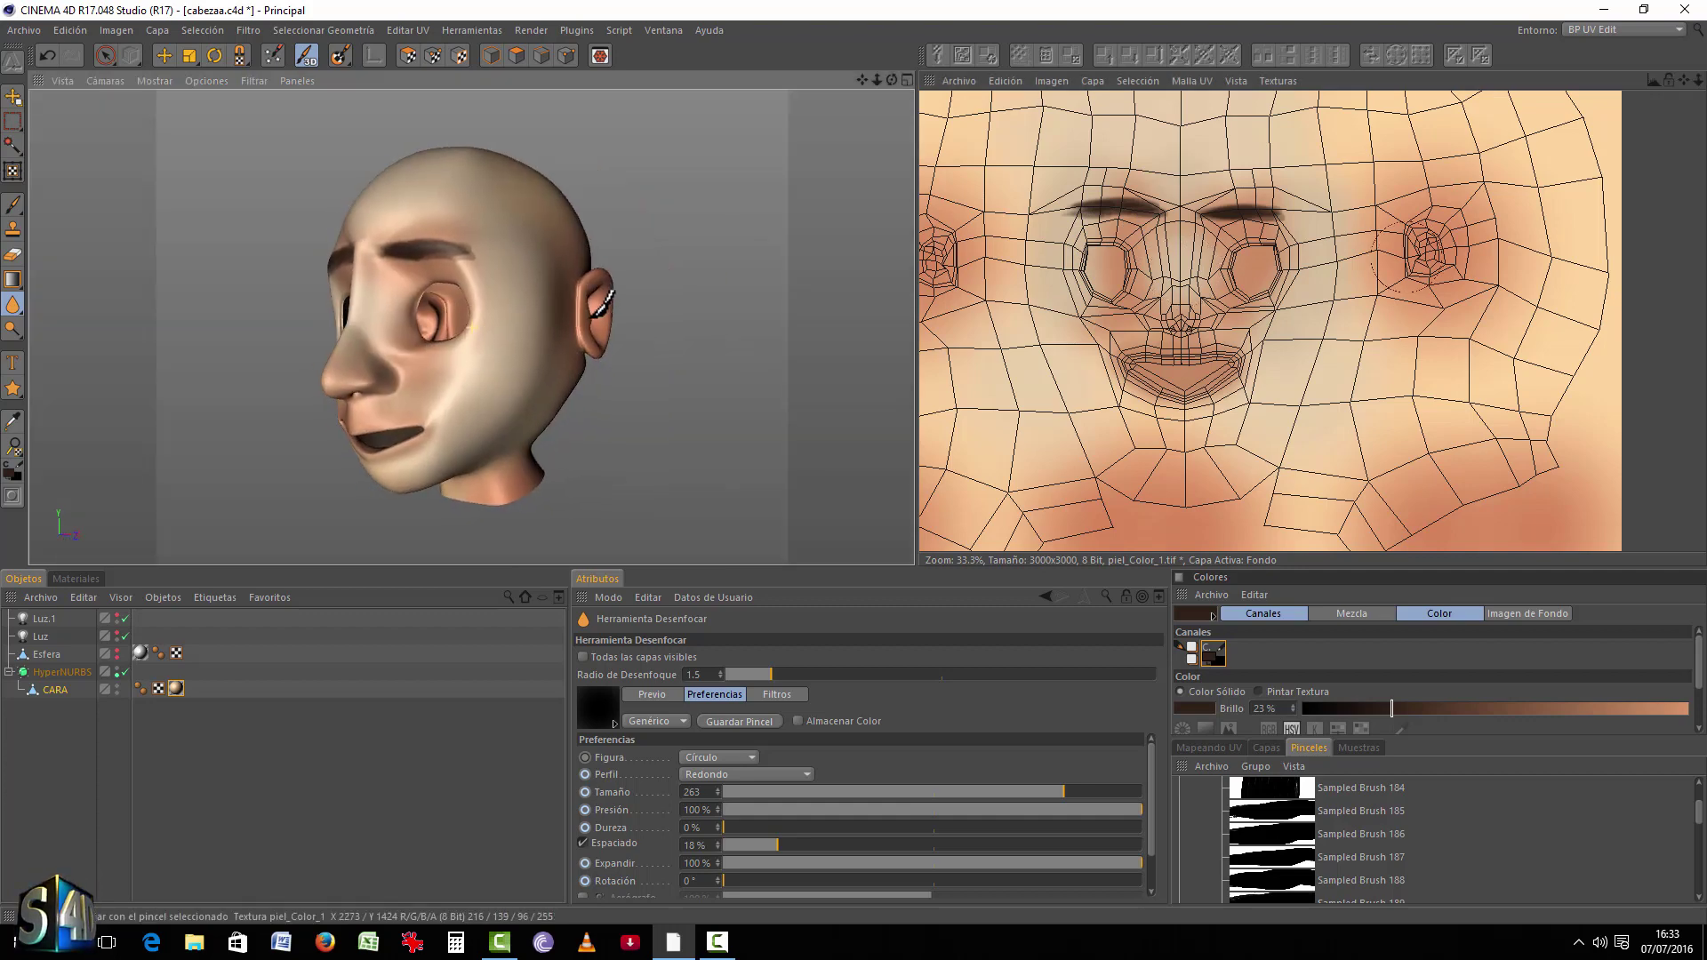
pyautogui.scroll(-1, 1319, 309)
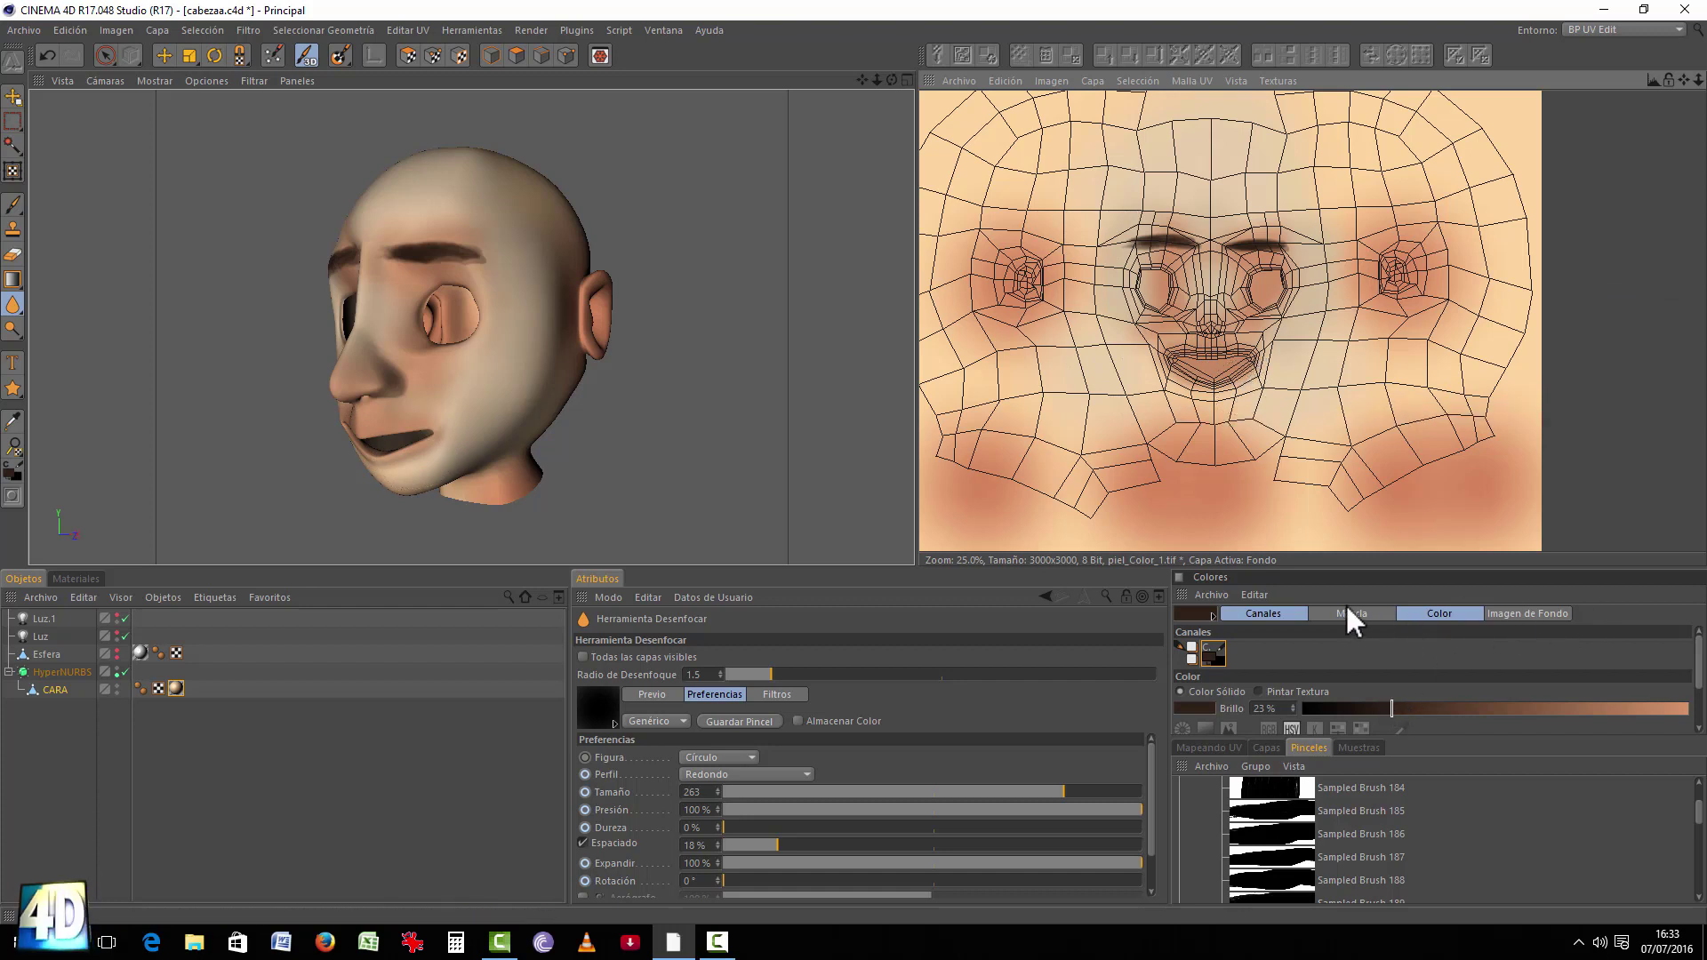
pyautogui.click(1200, 705)
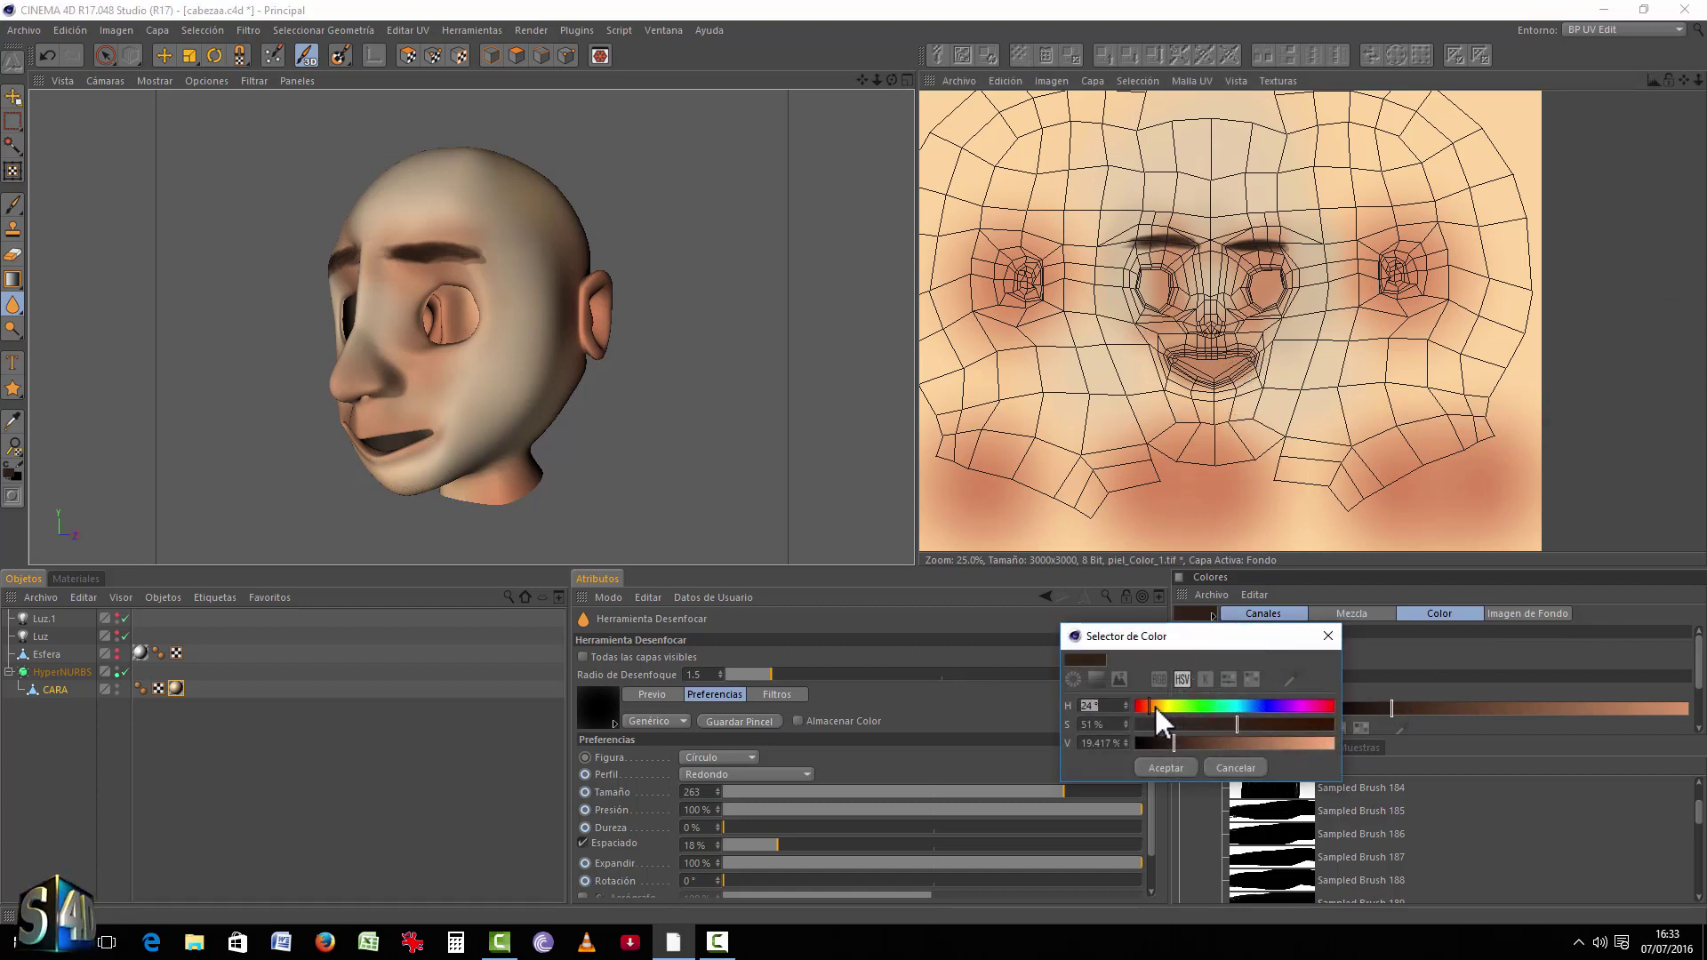
pyautogui.moveTo(1153, 708); pyautogui.dragTo(1322, 708)
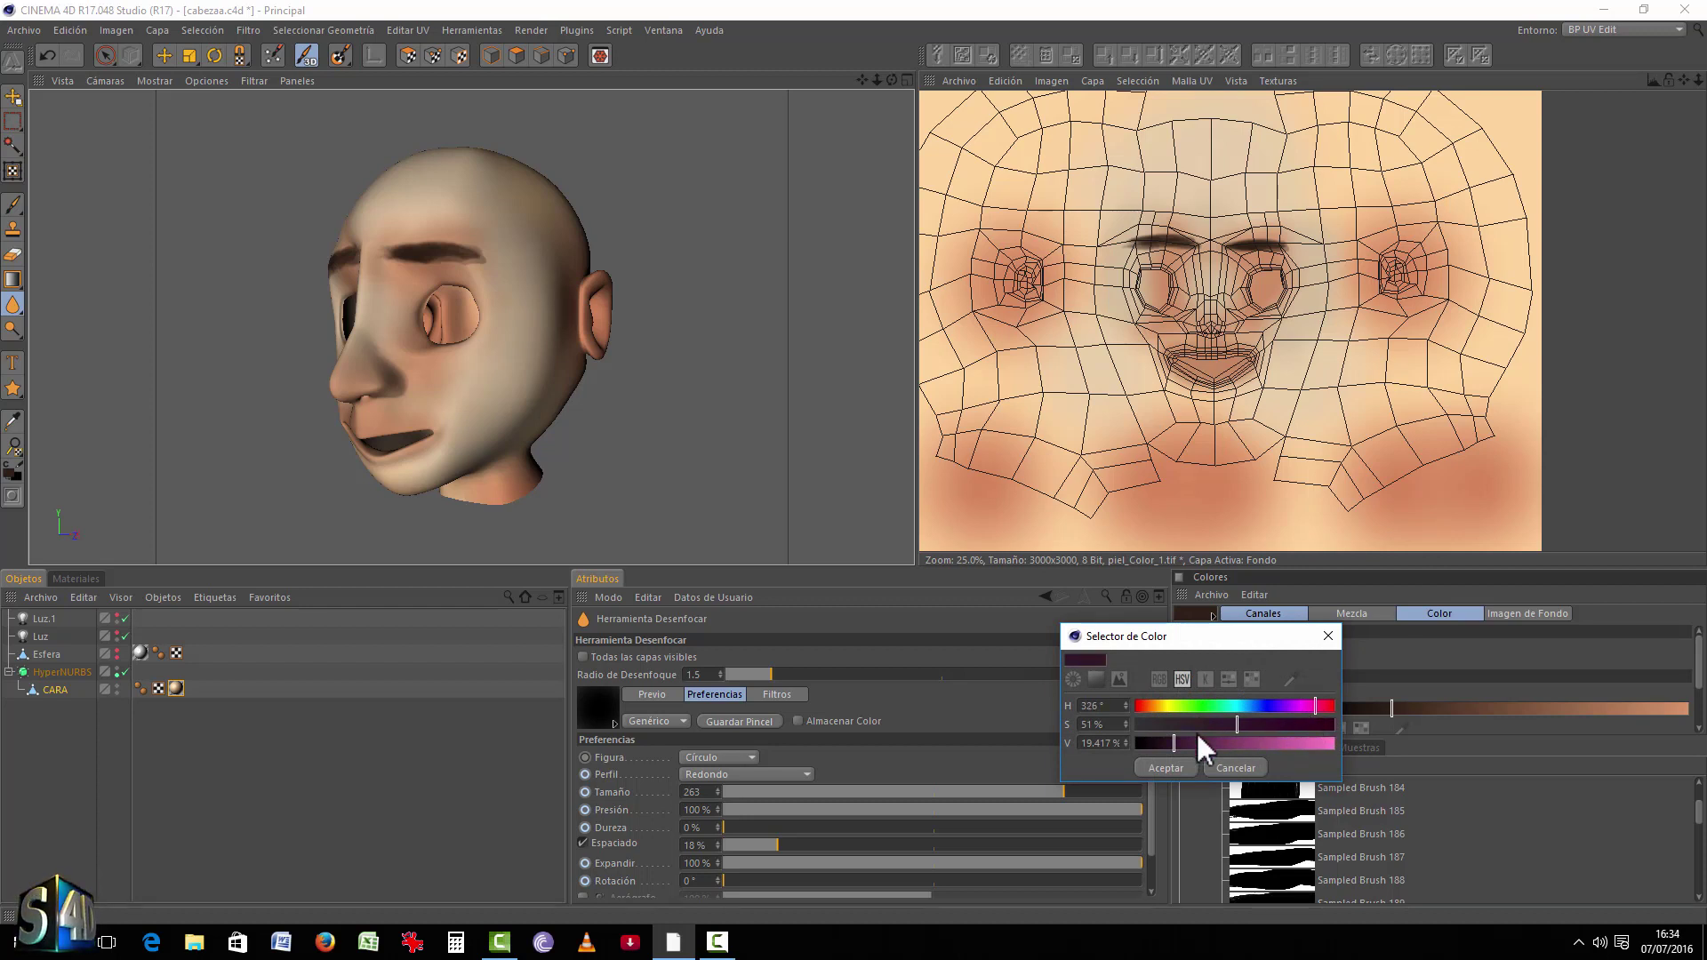
pyautogui.moveTo(1203, 742); pyautogui.dragTo(1248, 743)
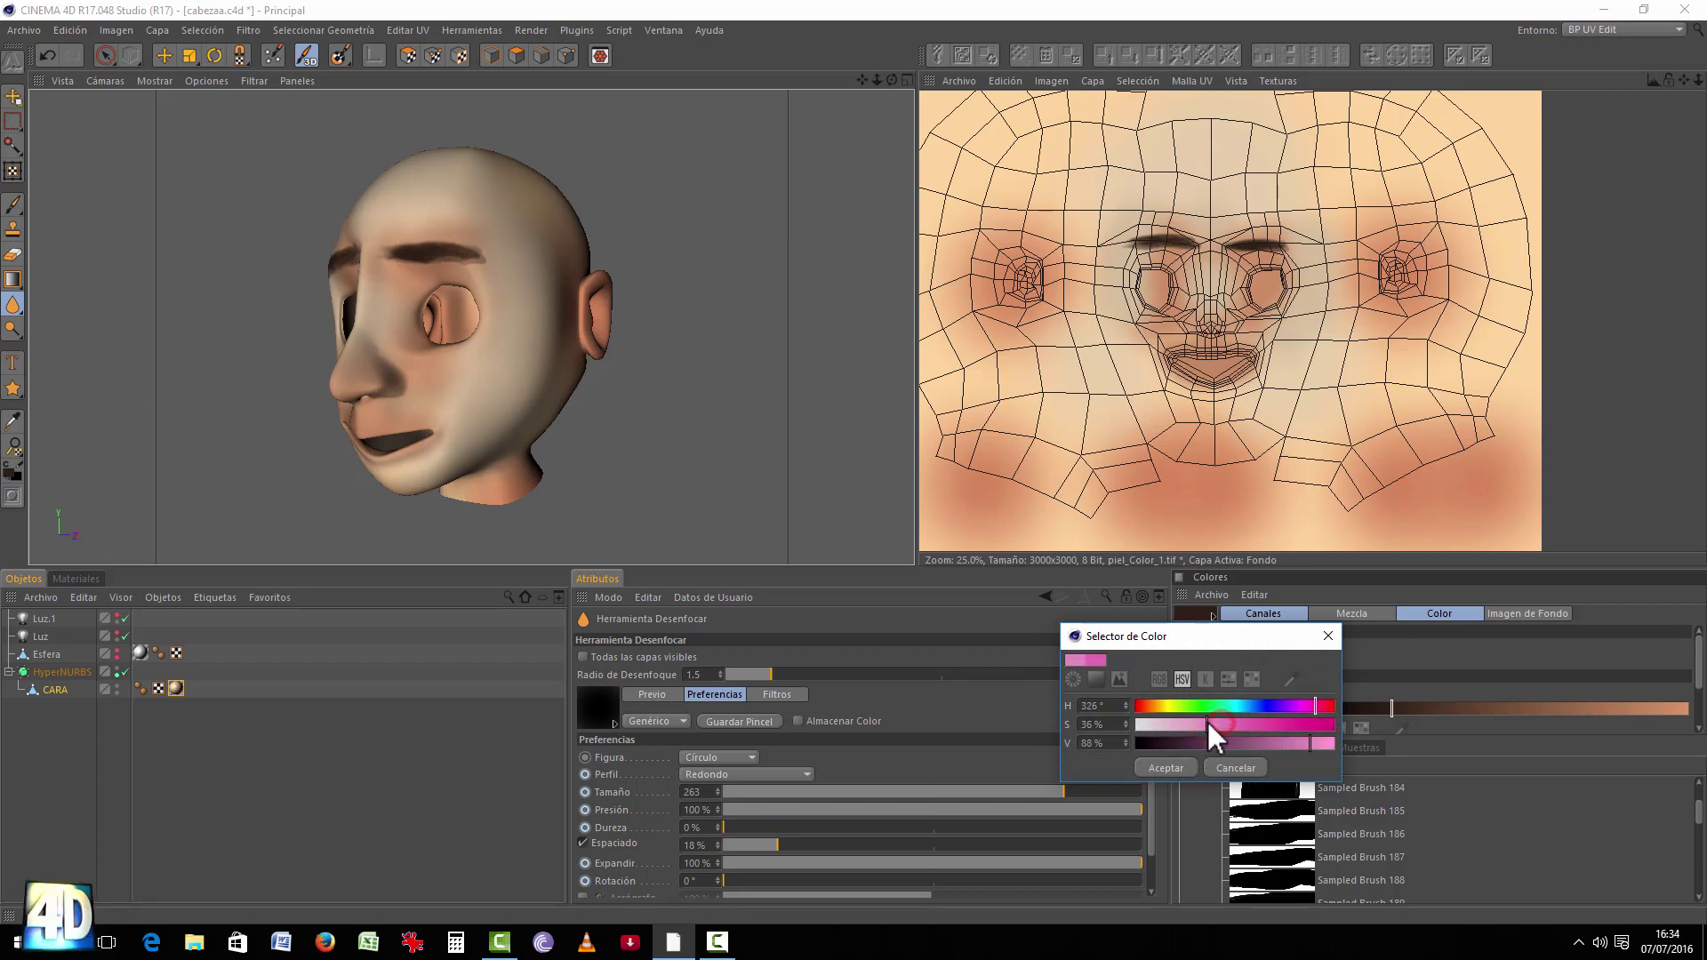
pyautogui.click(1208, 722)
pyautogui.click(1165, 765)
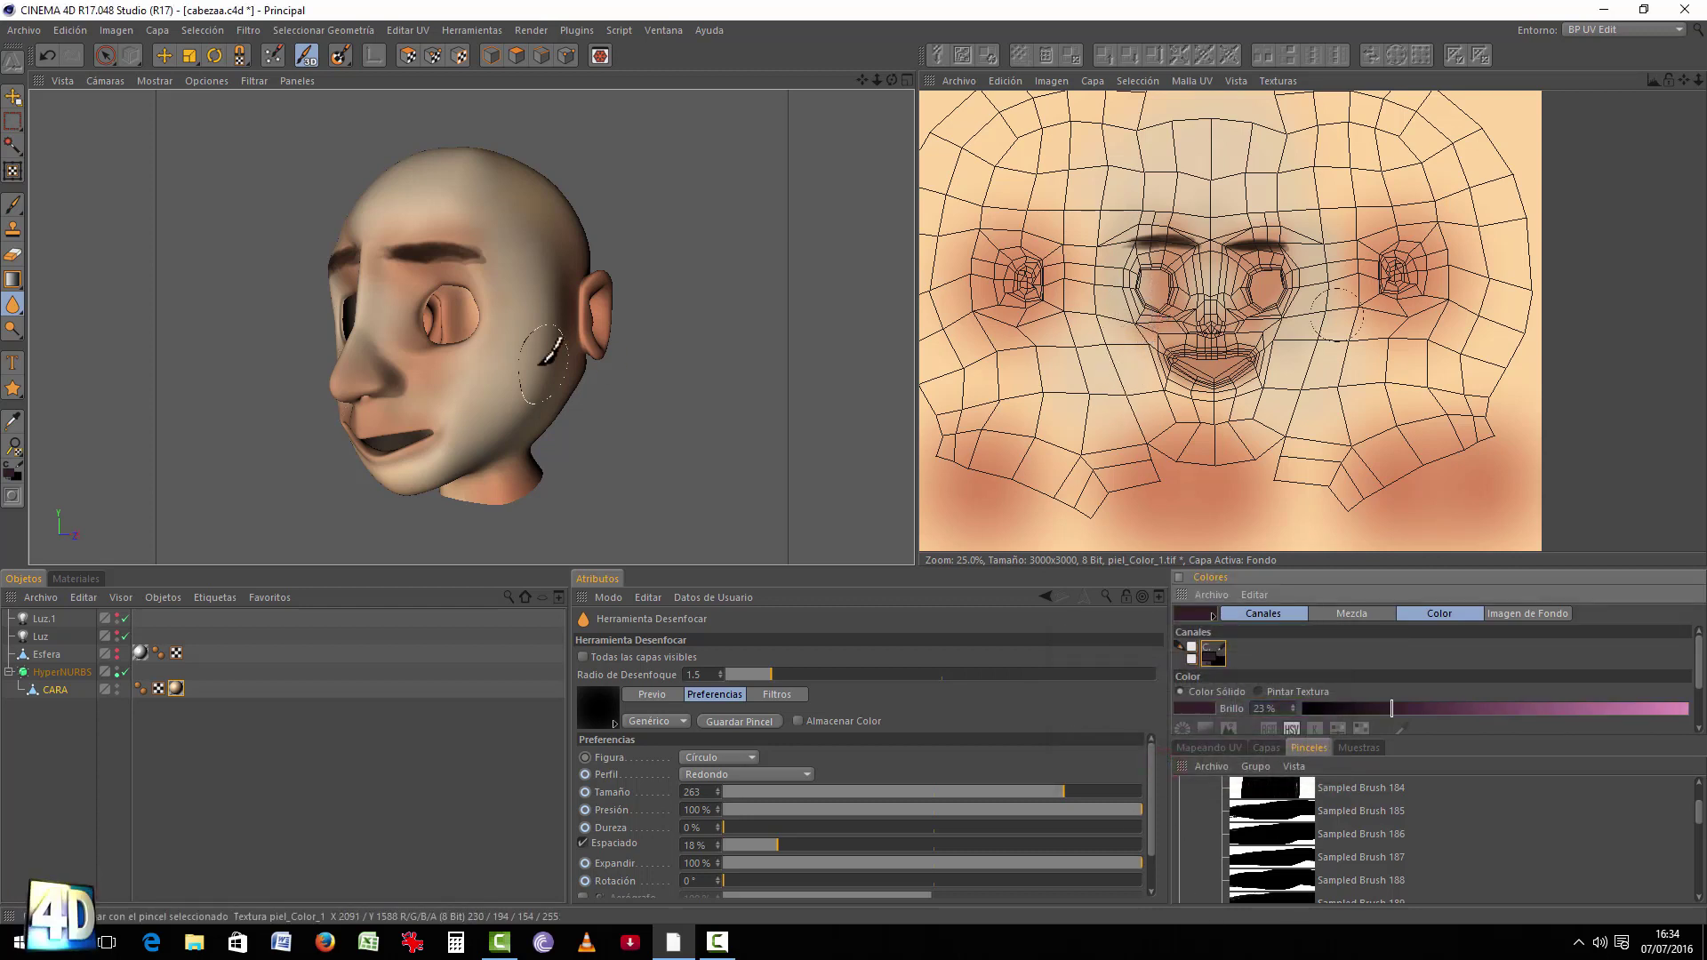
# Step: Raise the pink colour's brightness to 94% and try applying it to the cheeks
pyautogui.moveTo(456, 381); pyautogui.dragTo(465, 379)
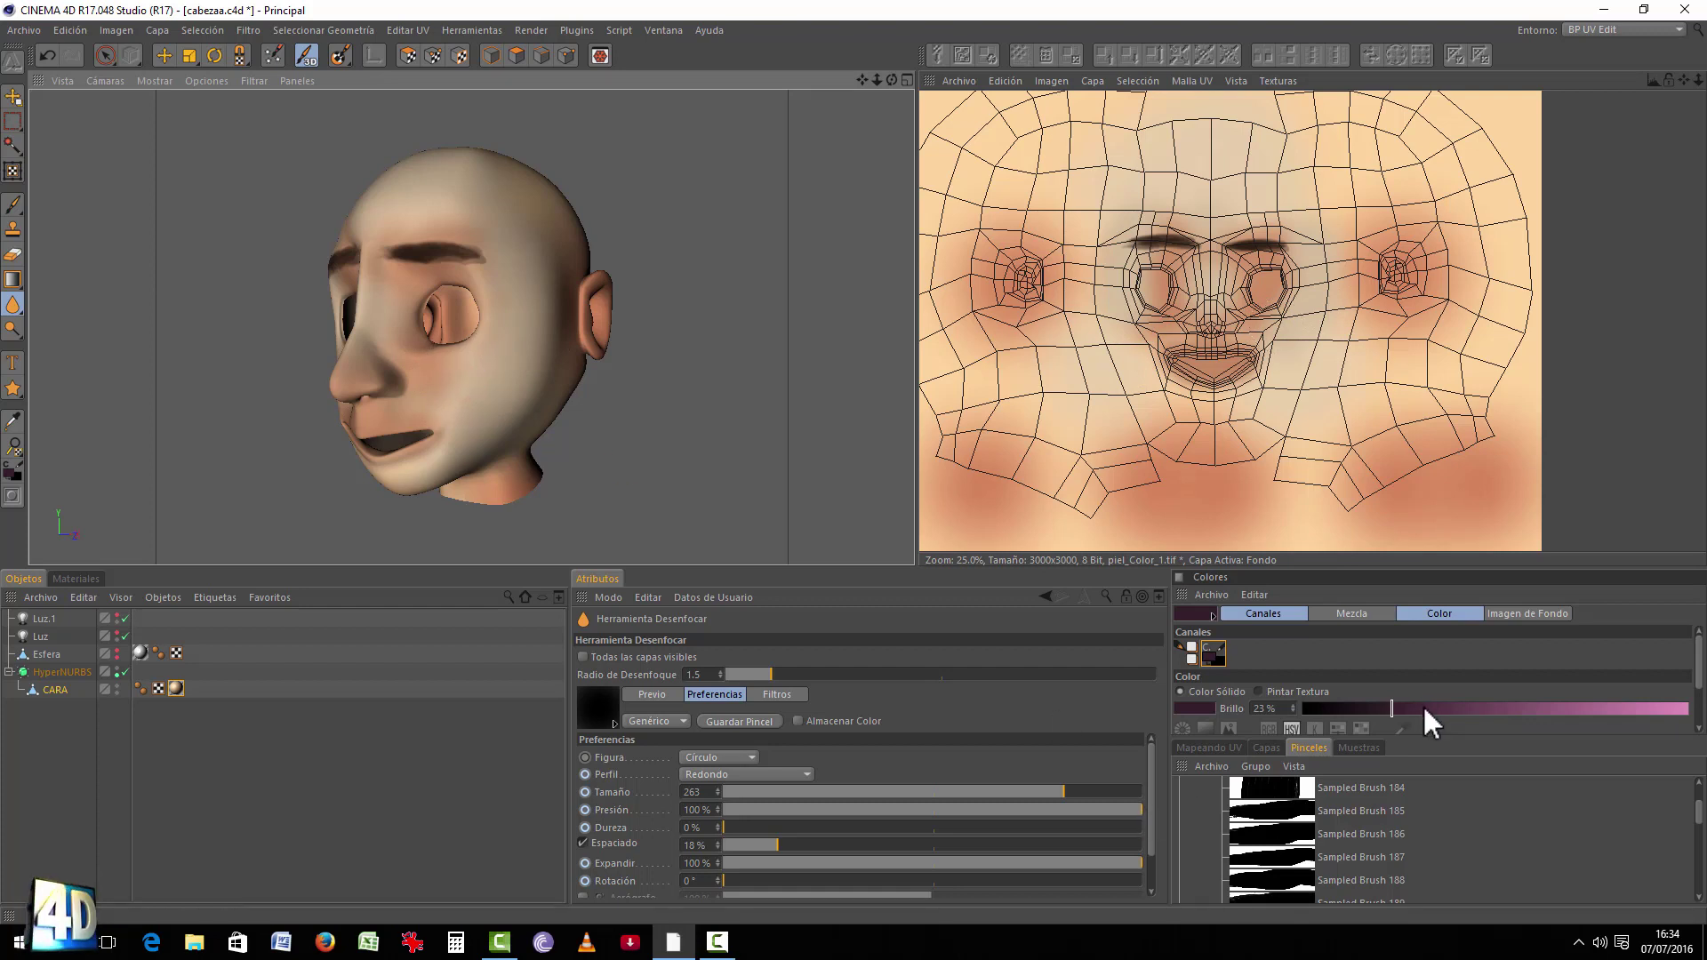
pyautogui.moveTo(1426, 709); pyautogui.dragTo(1677, 722)
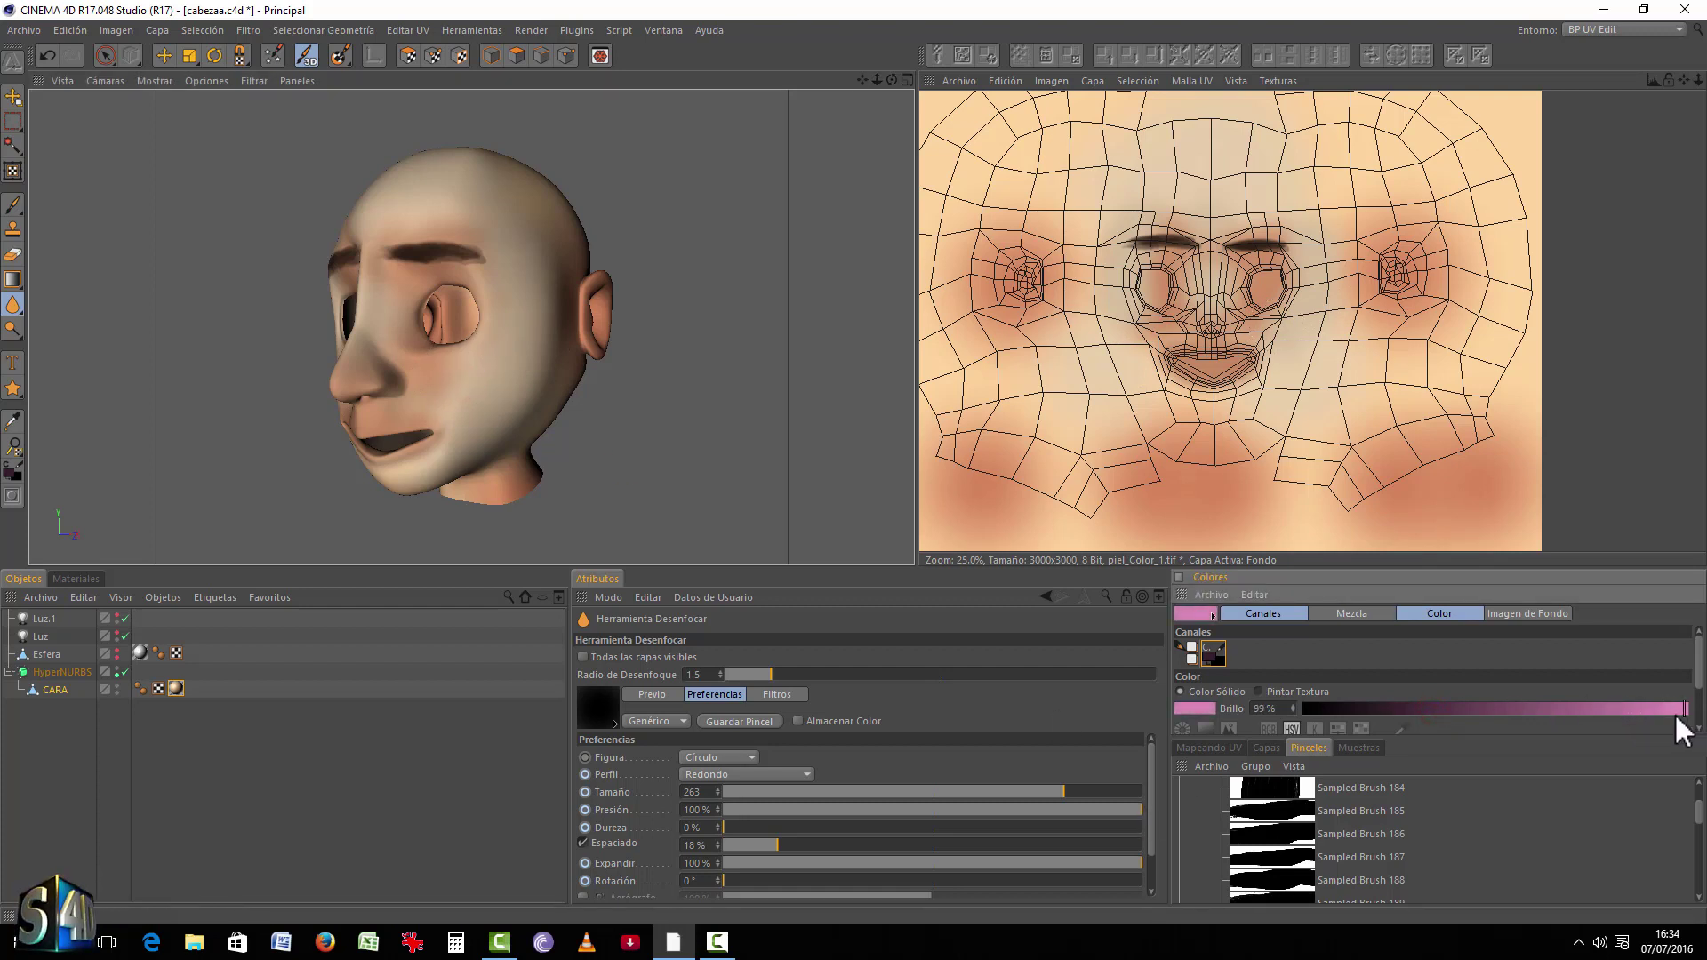
pyautogui.click(1147, 332)
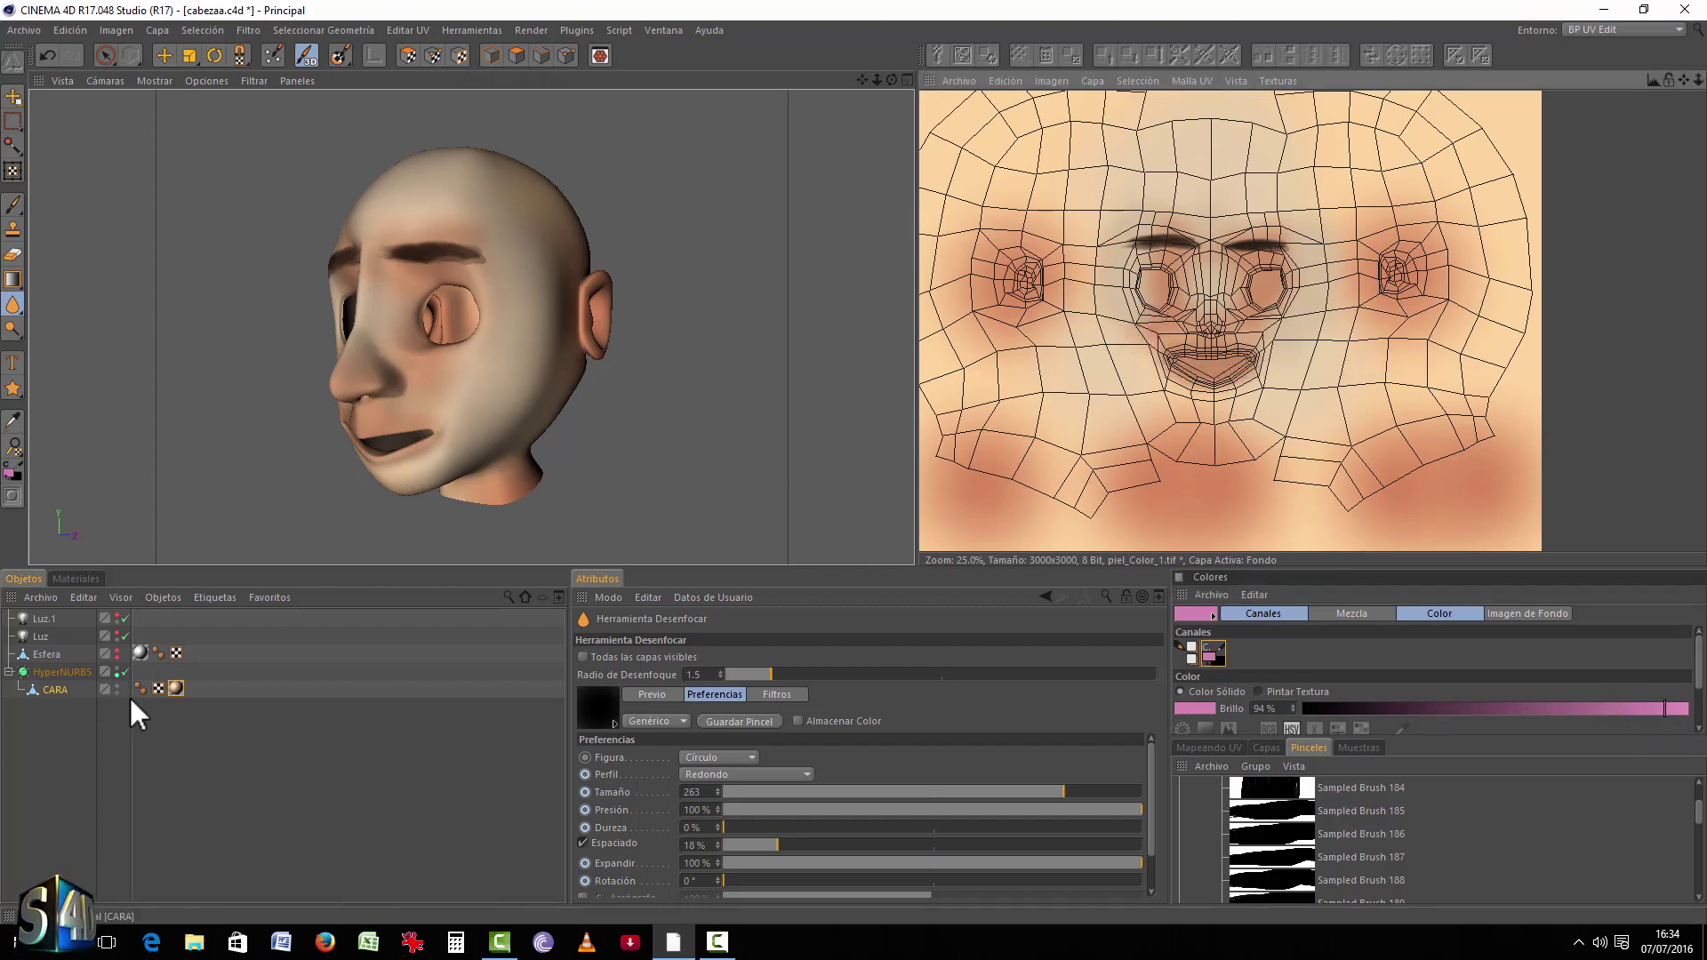
# Step: Select the piel texture tag on the CARA mesh
pyautogui.click(175, 688)
pyautogui.scroll(-1, 1234, 402)
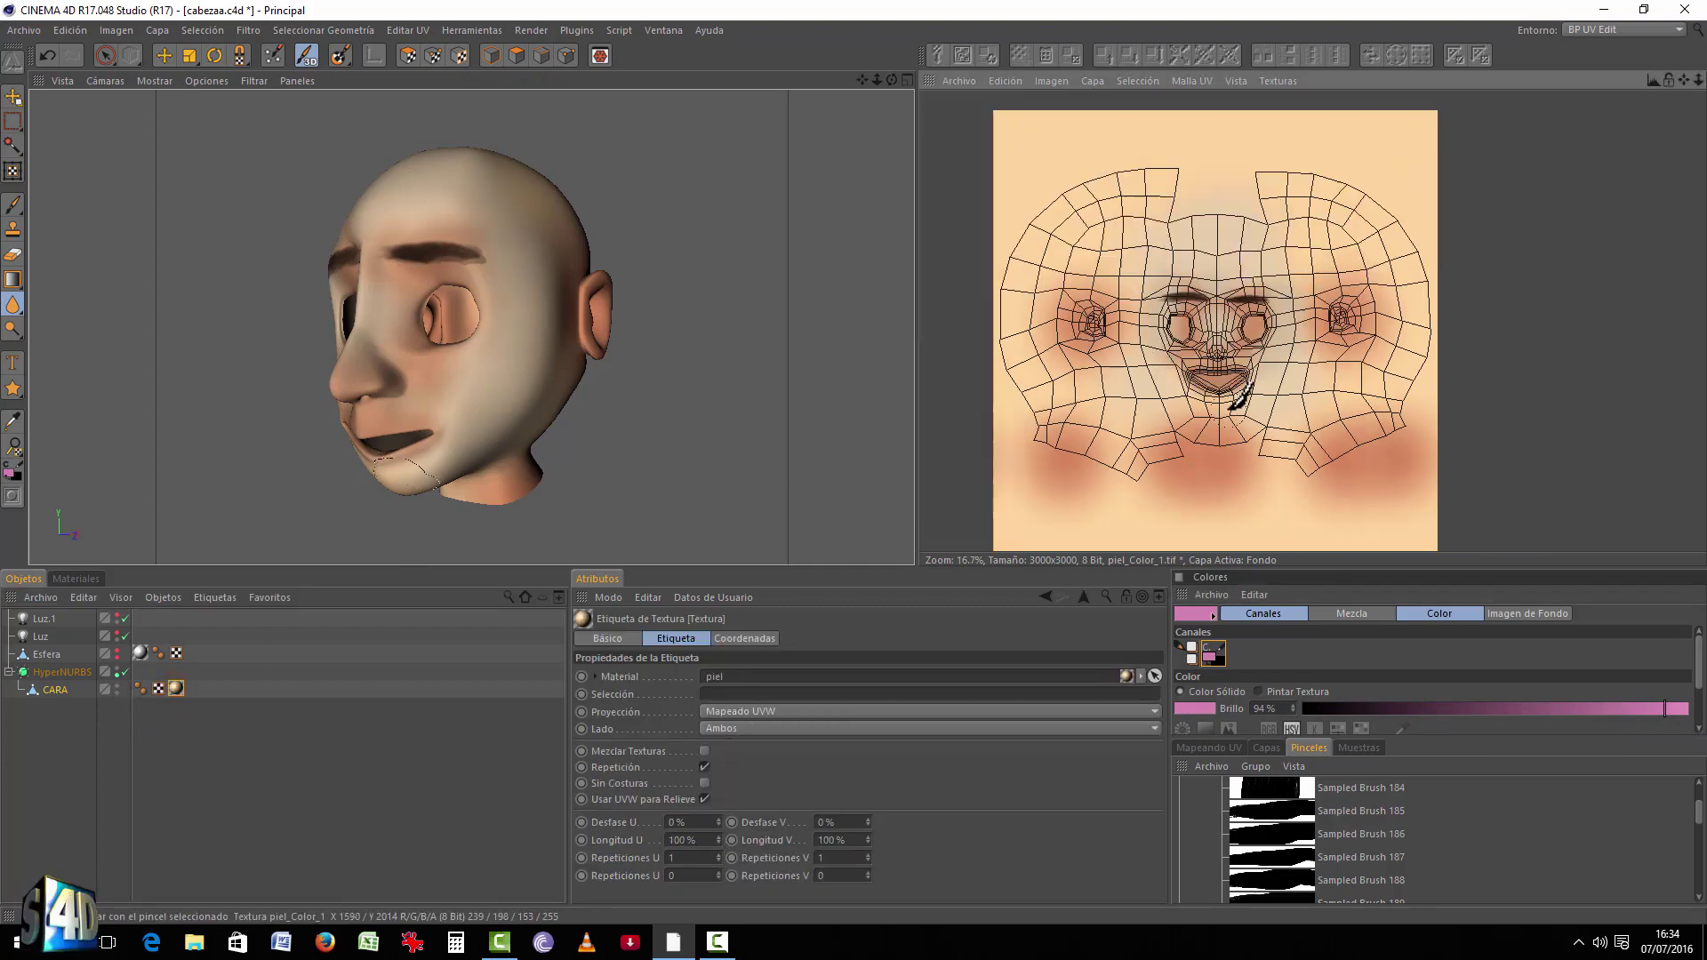
pyautogui.scroll(1, 1212, 365)
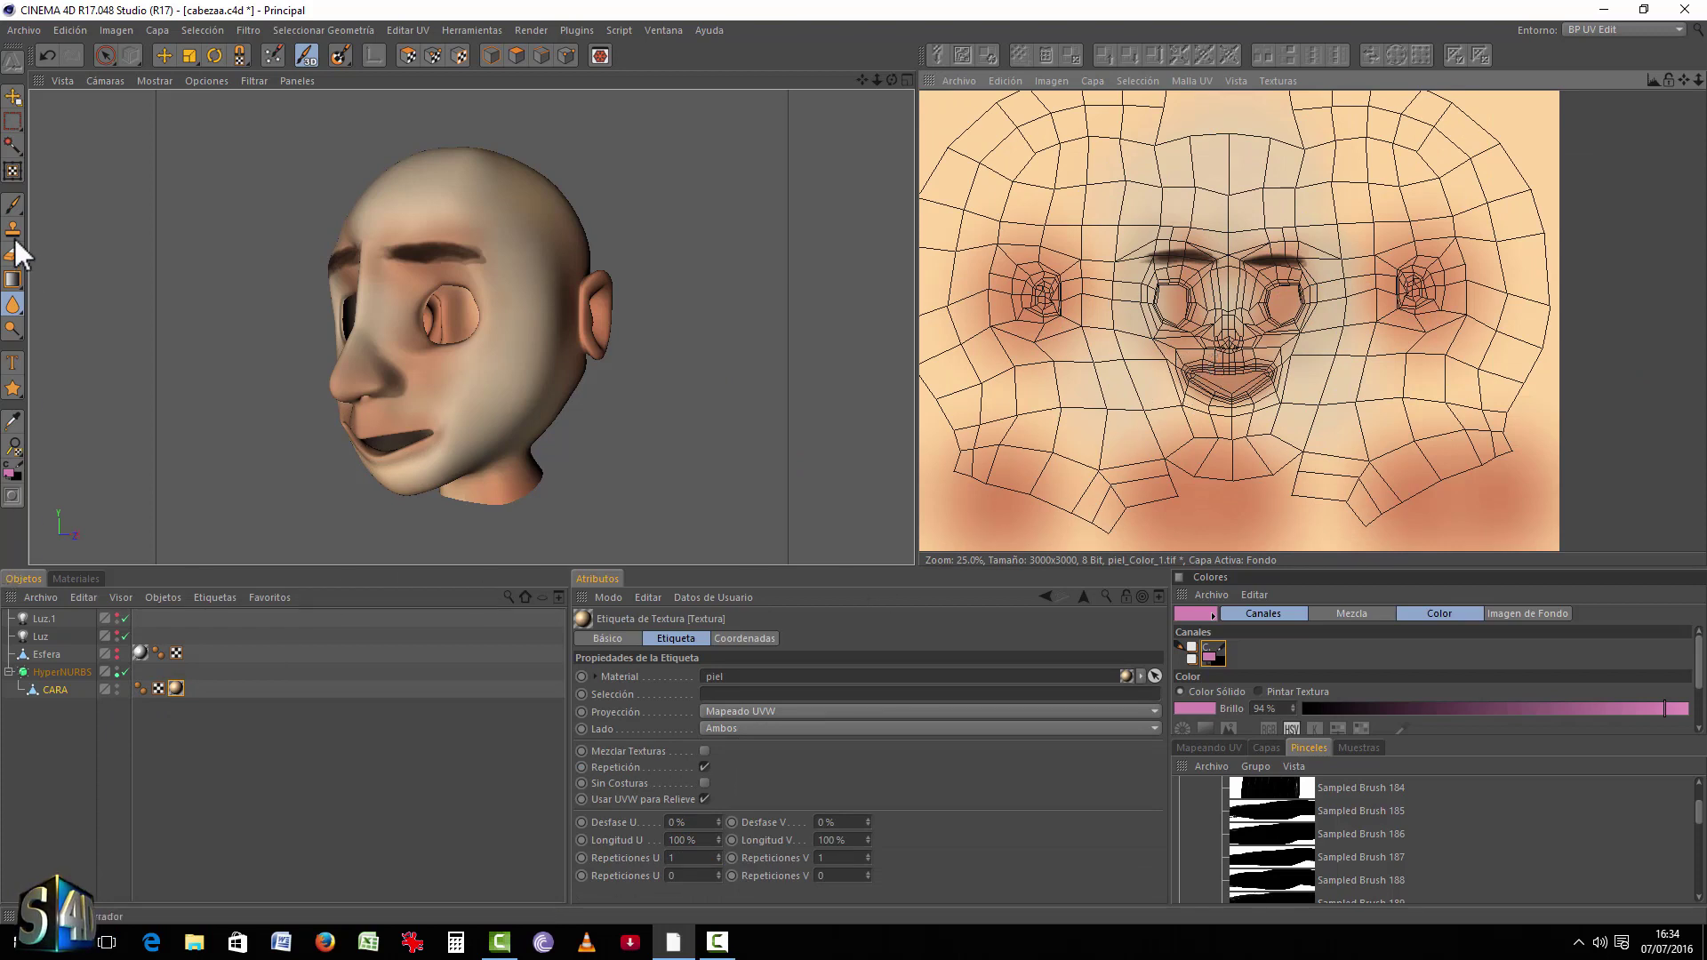
# Step: Activate the paint Brush and switch its tip type from Bitmap to Genérico
pyautogui.click(14, 207)
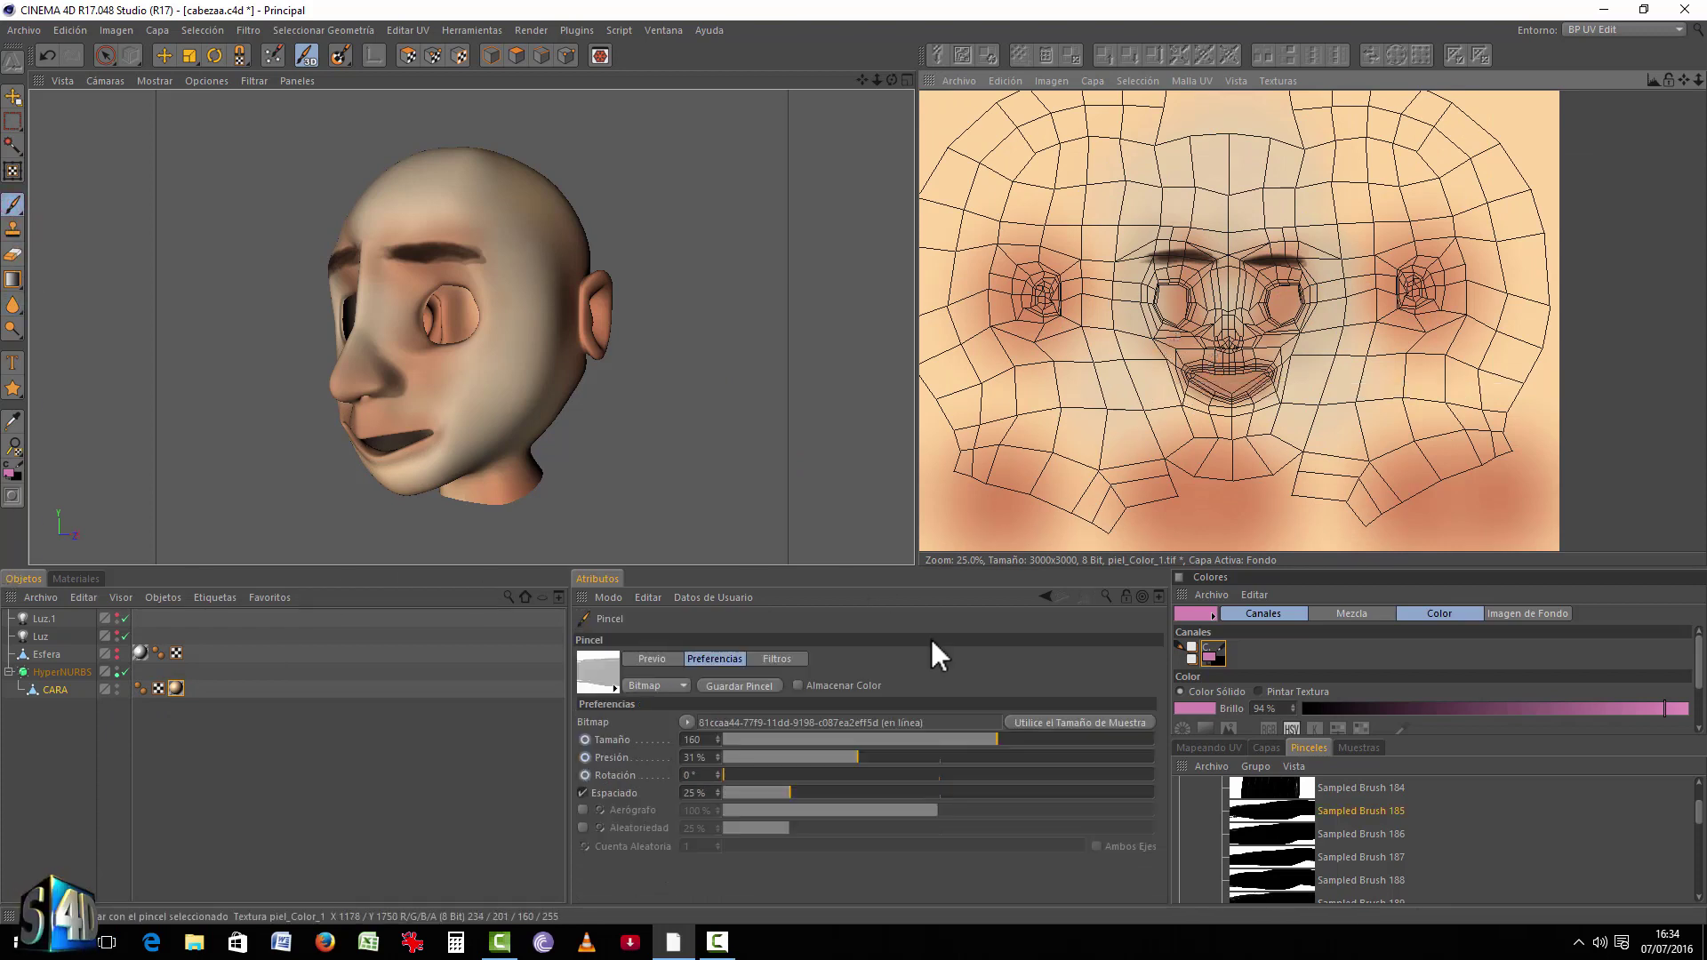
pyautogui.click(660, 659)
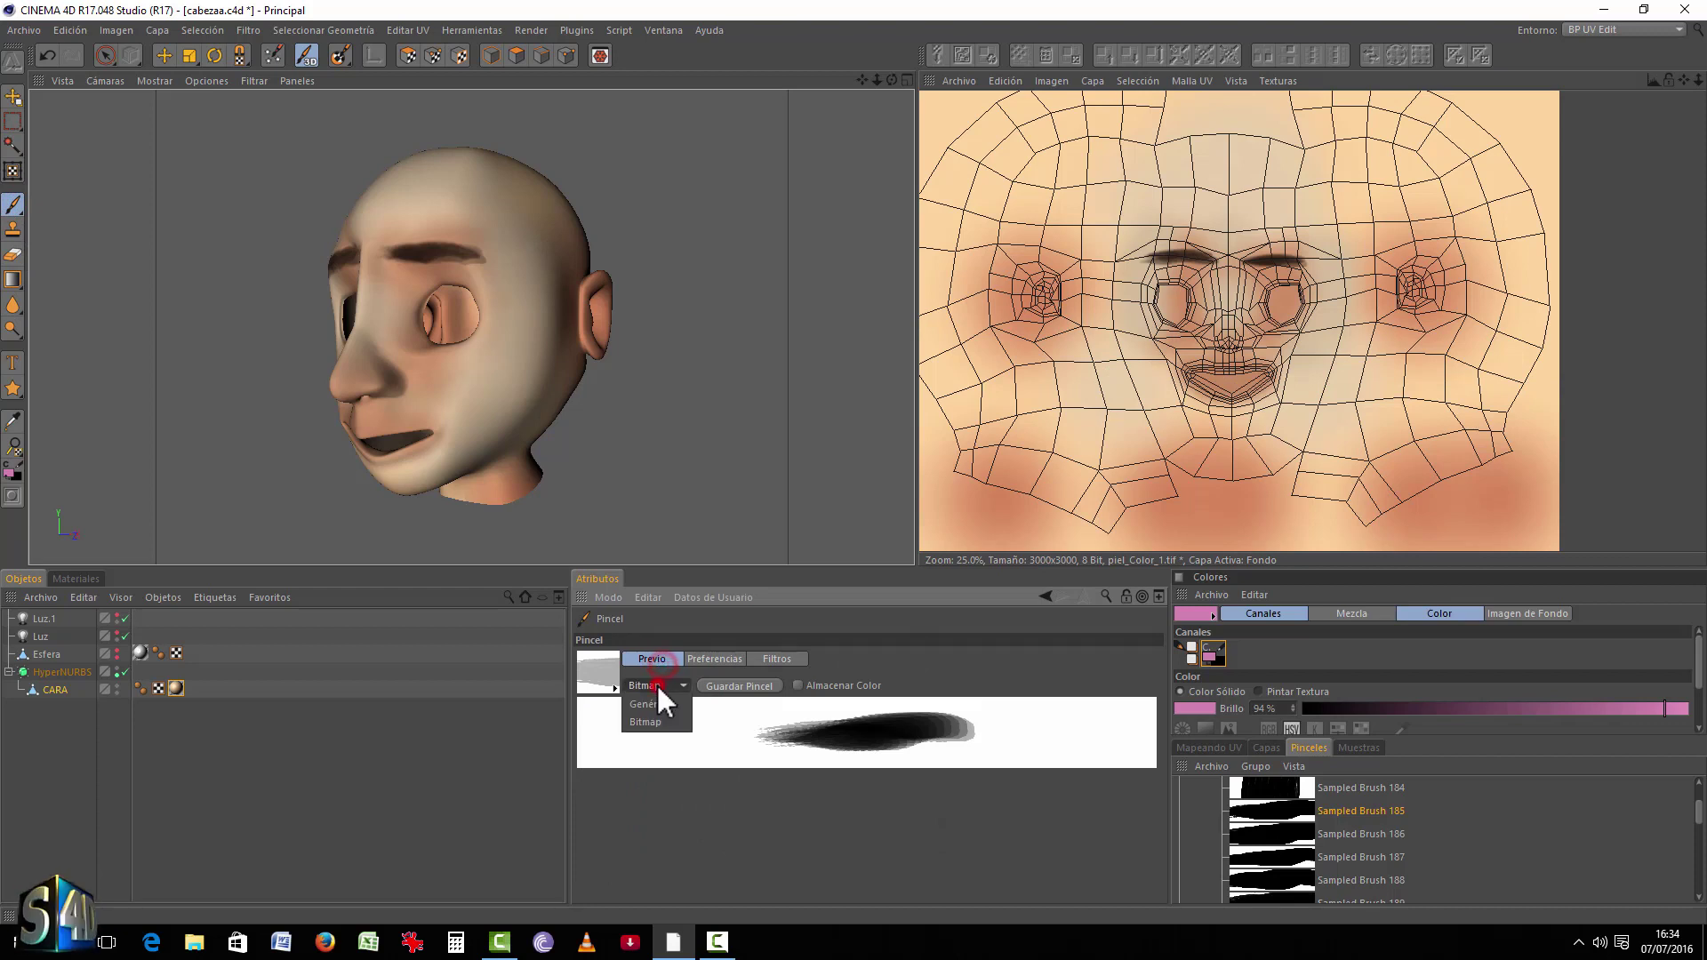
pyautogui.click(652, 705)
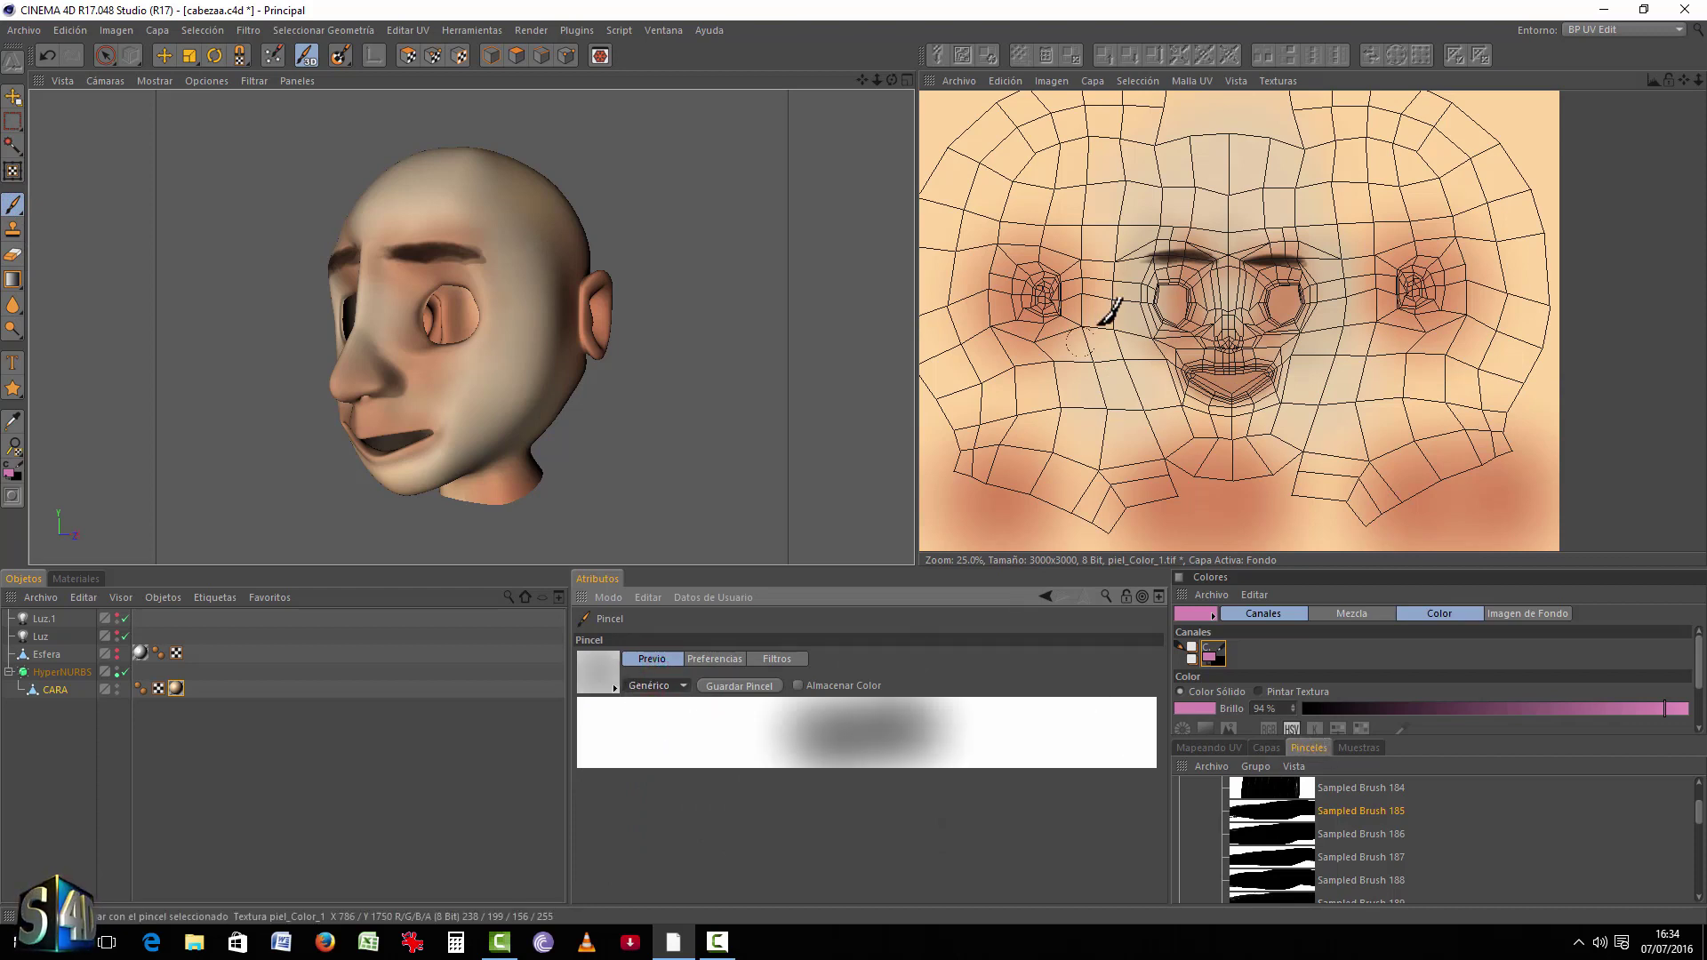
# Step: Try painting pink blush on both cheeks of the UV map with the soft brush, and undo the strokes
pyautogui.keyDown('alt'); pyautogui.moveTo(1175, 370); pyautogui.dragTo(1163, 370, button='middle'); pyautogui.keyUp('alt')
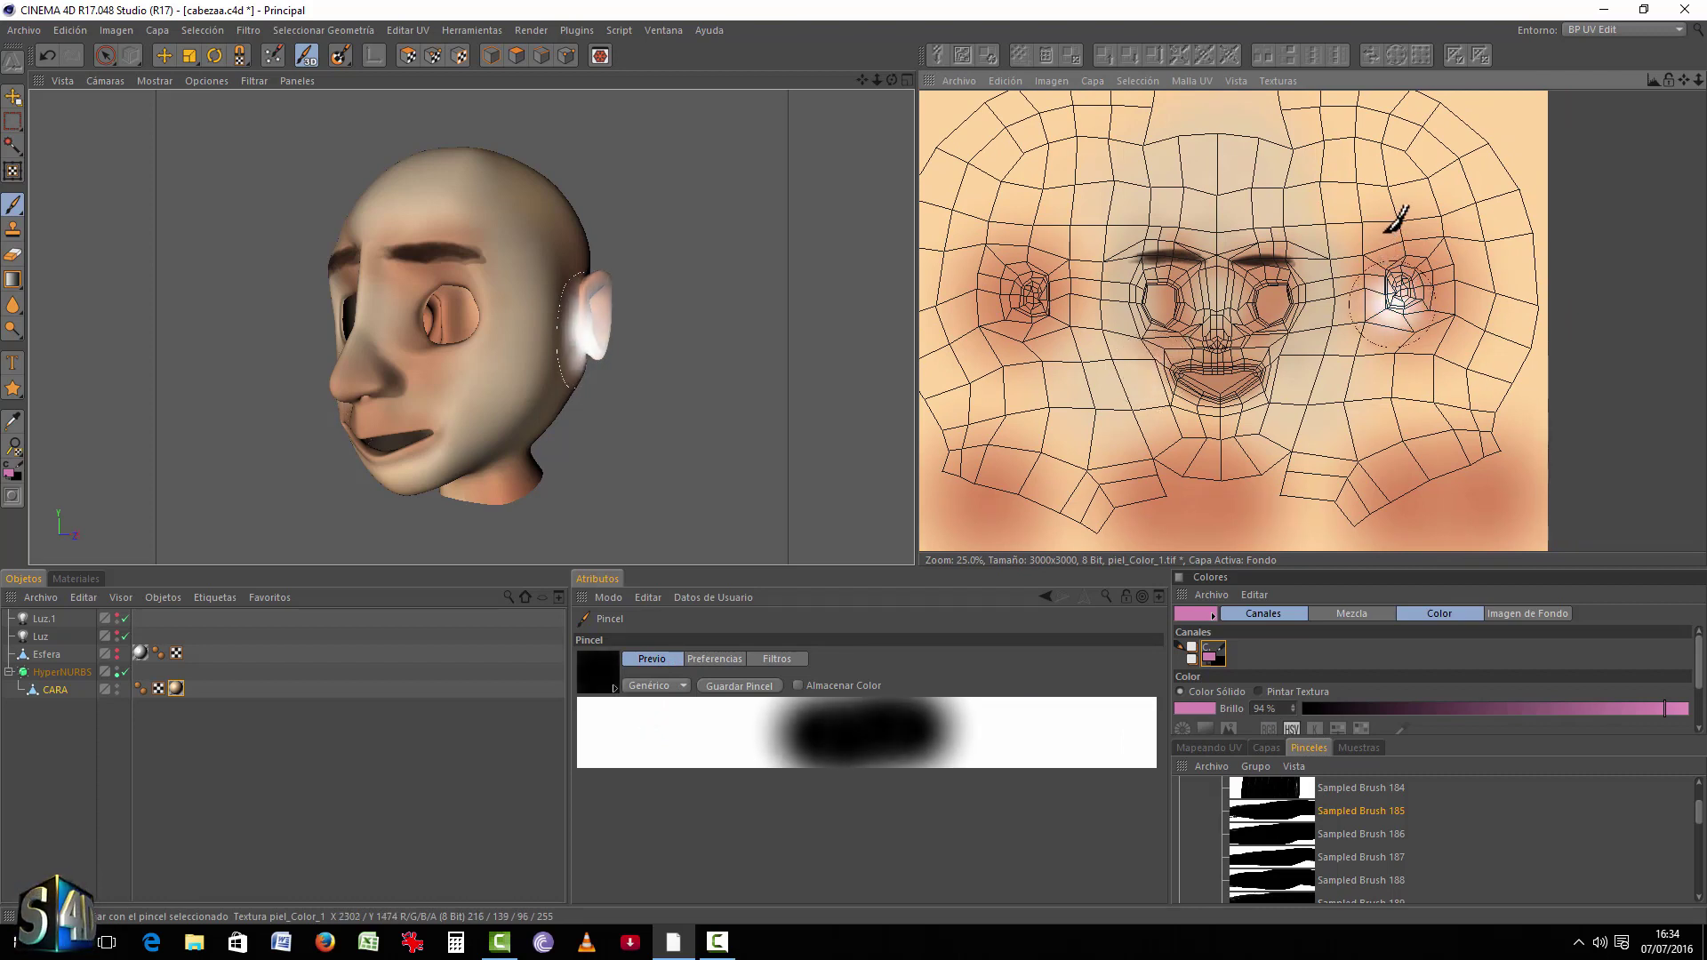
pyautogui.moveTo(1162, 353); pyautogui.dragTo(1141, 358)
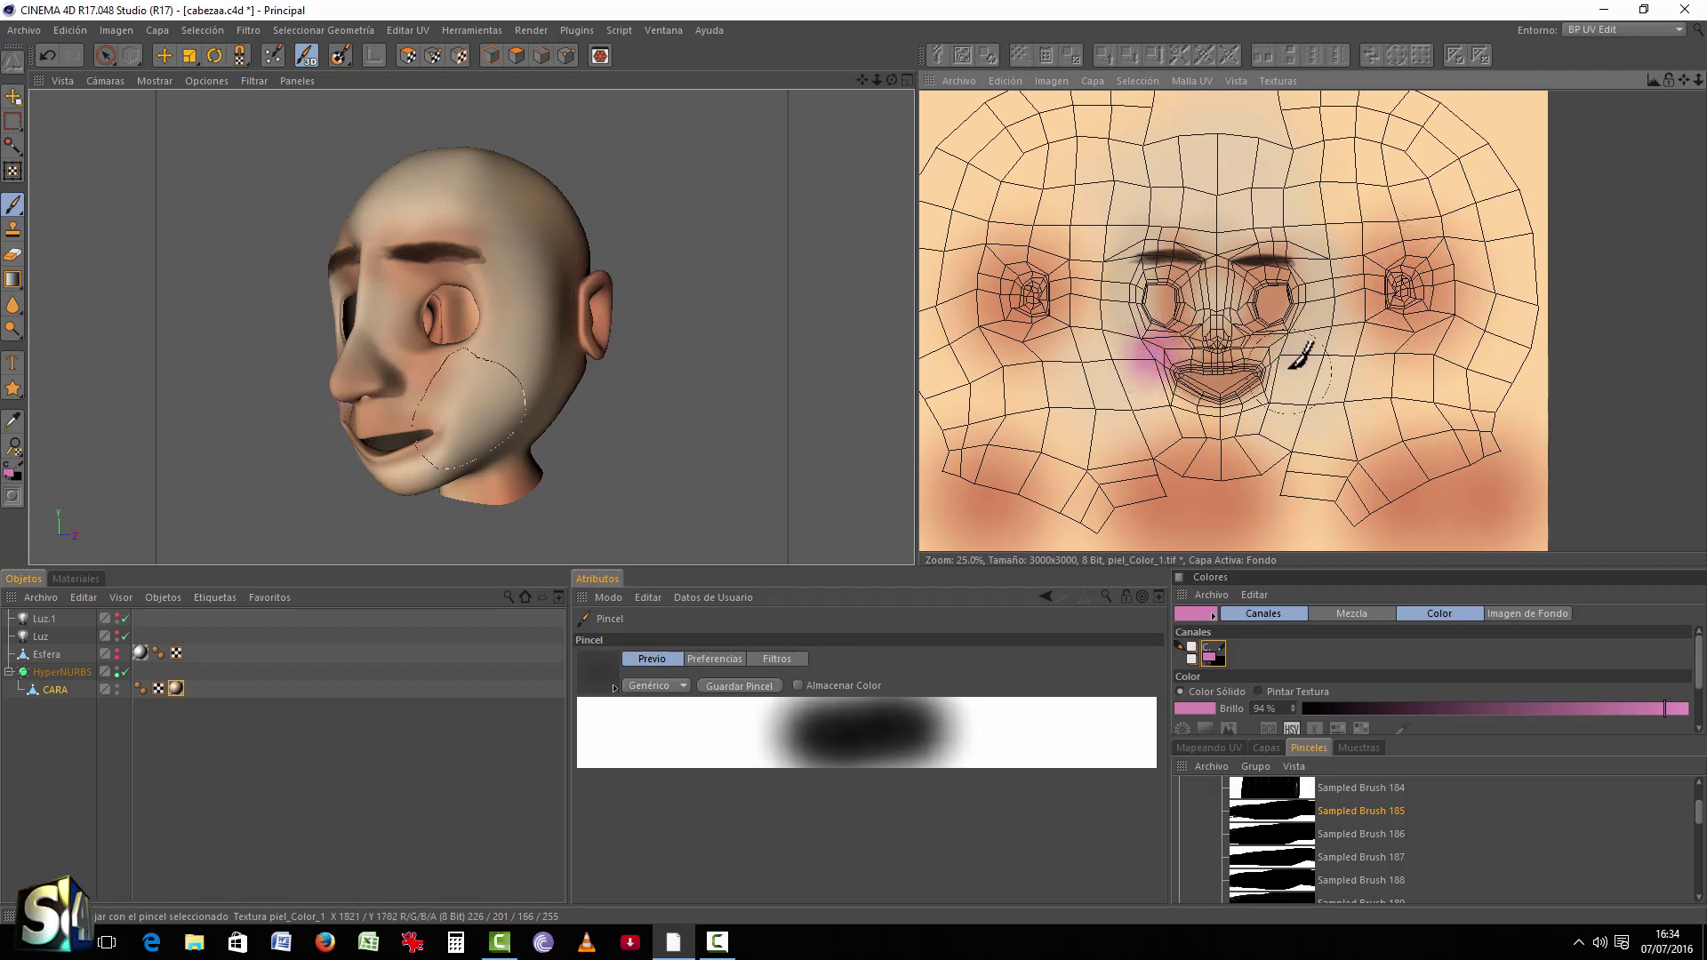
pyautogui.moveTo(1294, 342); pyautogui.dragTo(1288, 343)
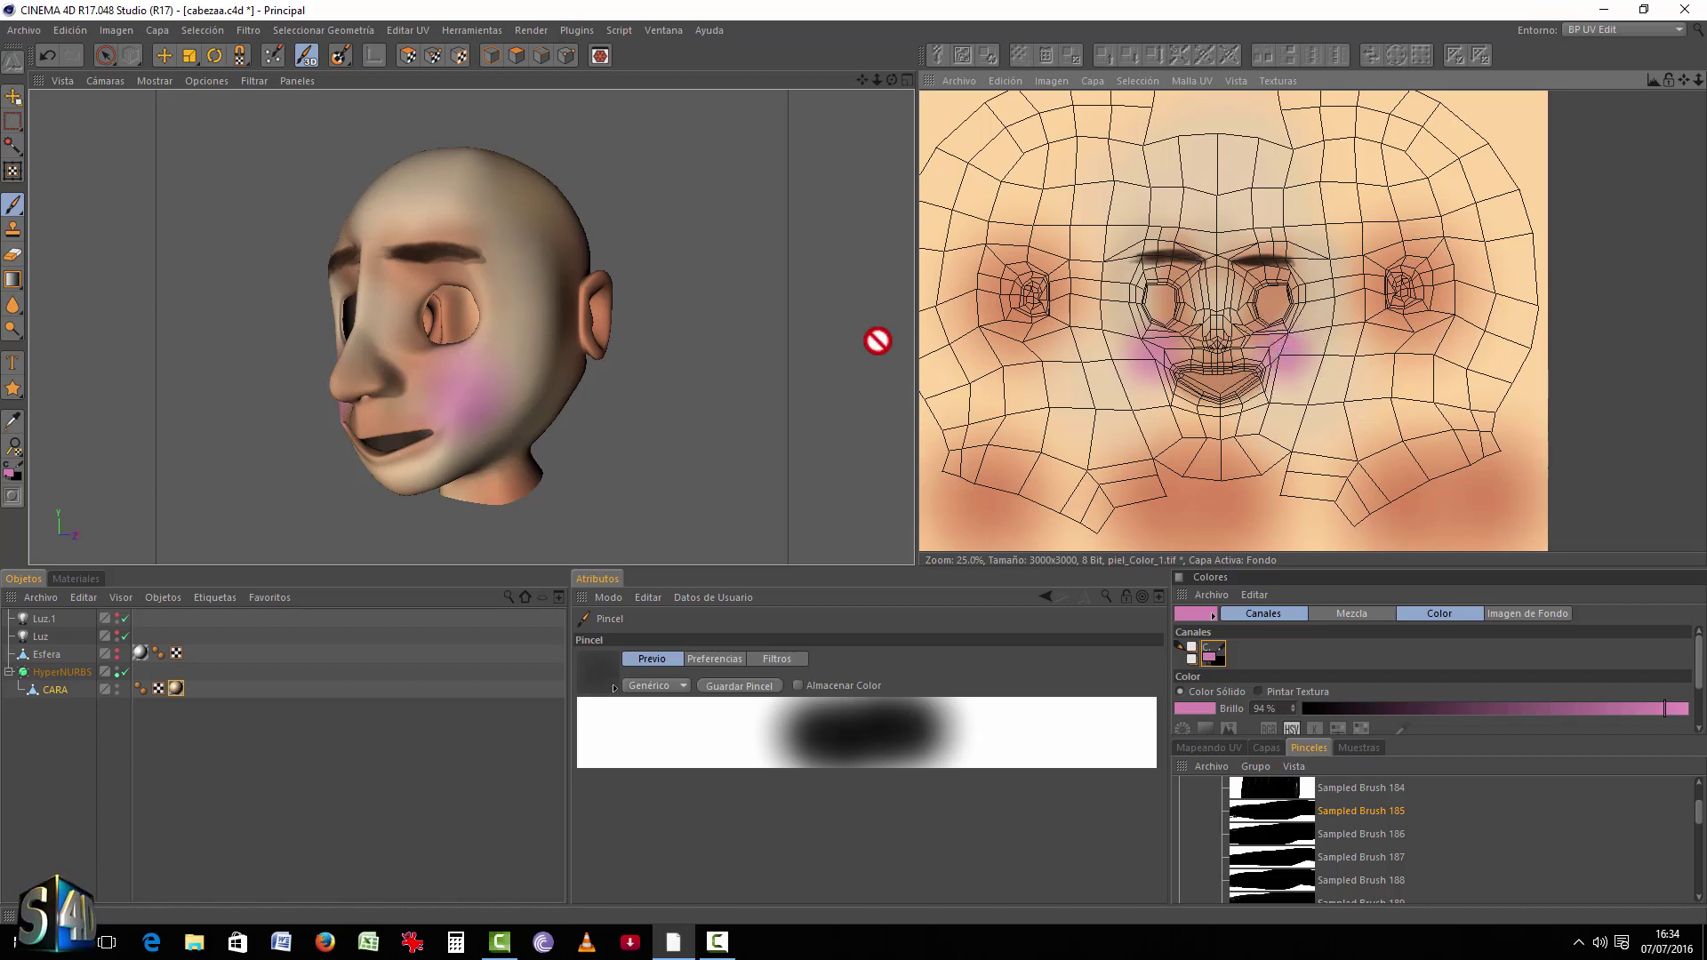
pyautogui.moveTo(872, 343)
pyautogui.keyDown('alt'); pyautogui.mouseDown()
pyautogui.moveTo(652, 328)
pyautogui.moveTo(717, 334)
pyautogui.mouseUp(); pyautogui.keyUp('alt')
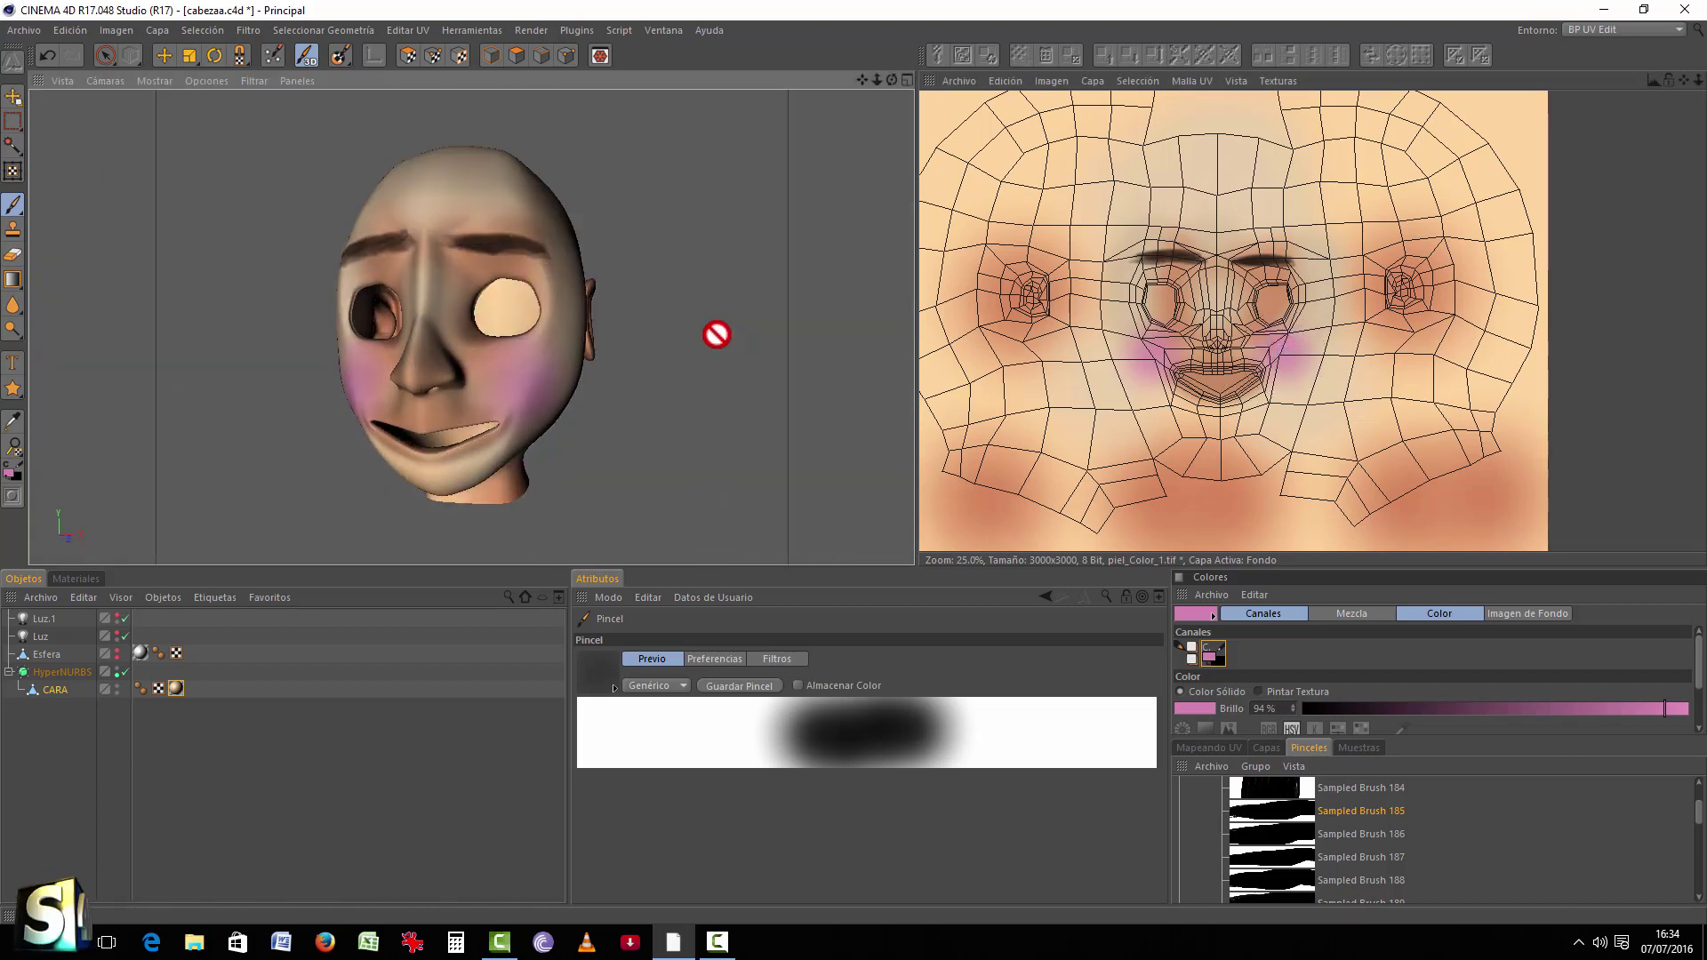
pyautogui.hotkey('ctrl', 'z')
pyautogui.hotkey('ctrl', 'z')
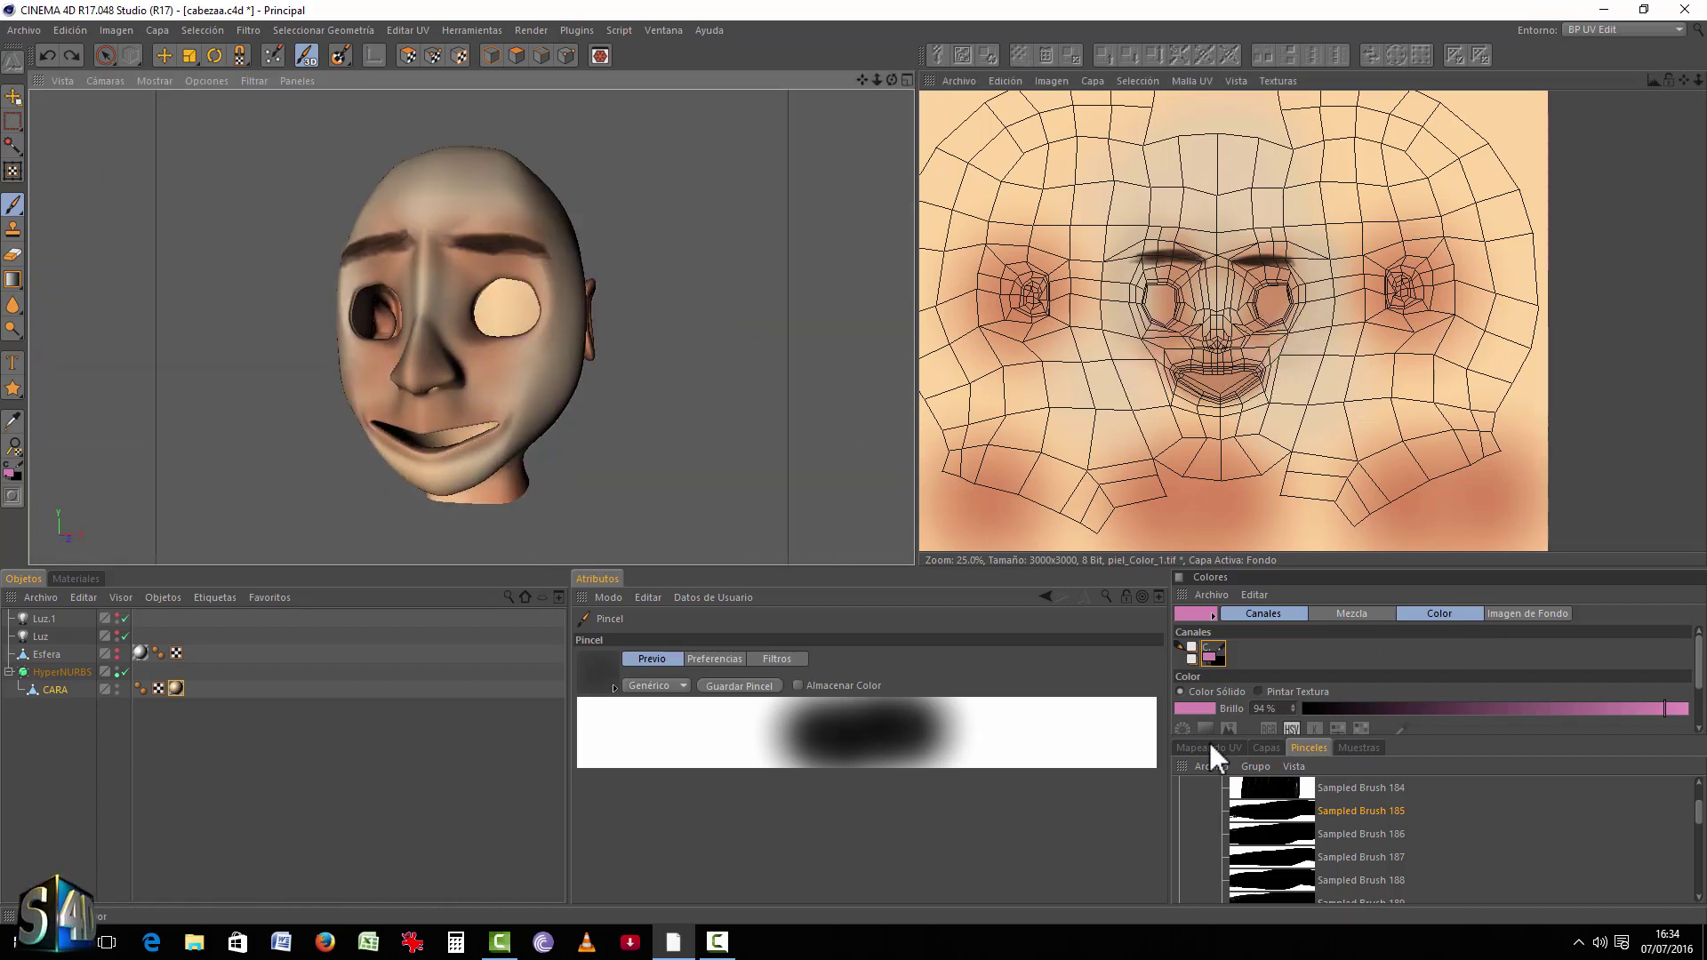
# Step: Set the paint colour to orange-brown with hue 27° and saturation 53%, and tint both cheeks on the UV map
pyautogui.click(1203, 708)
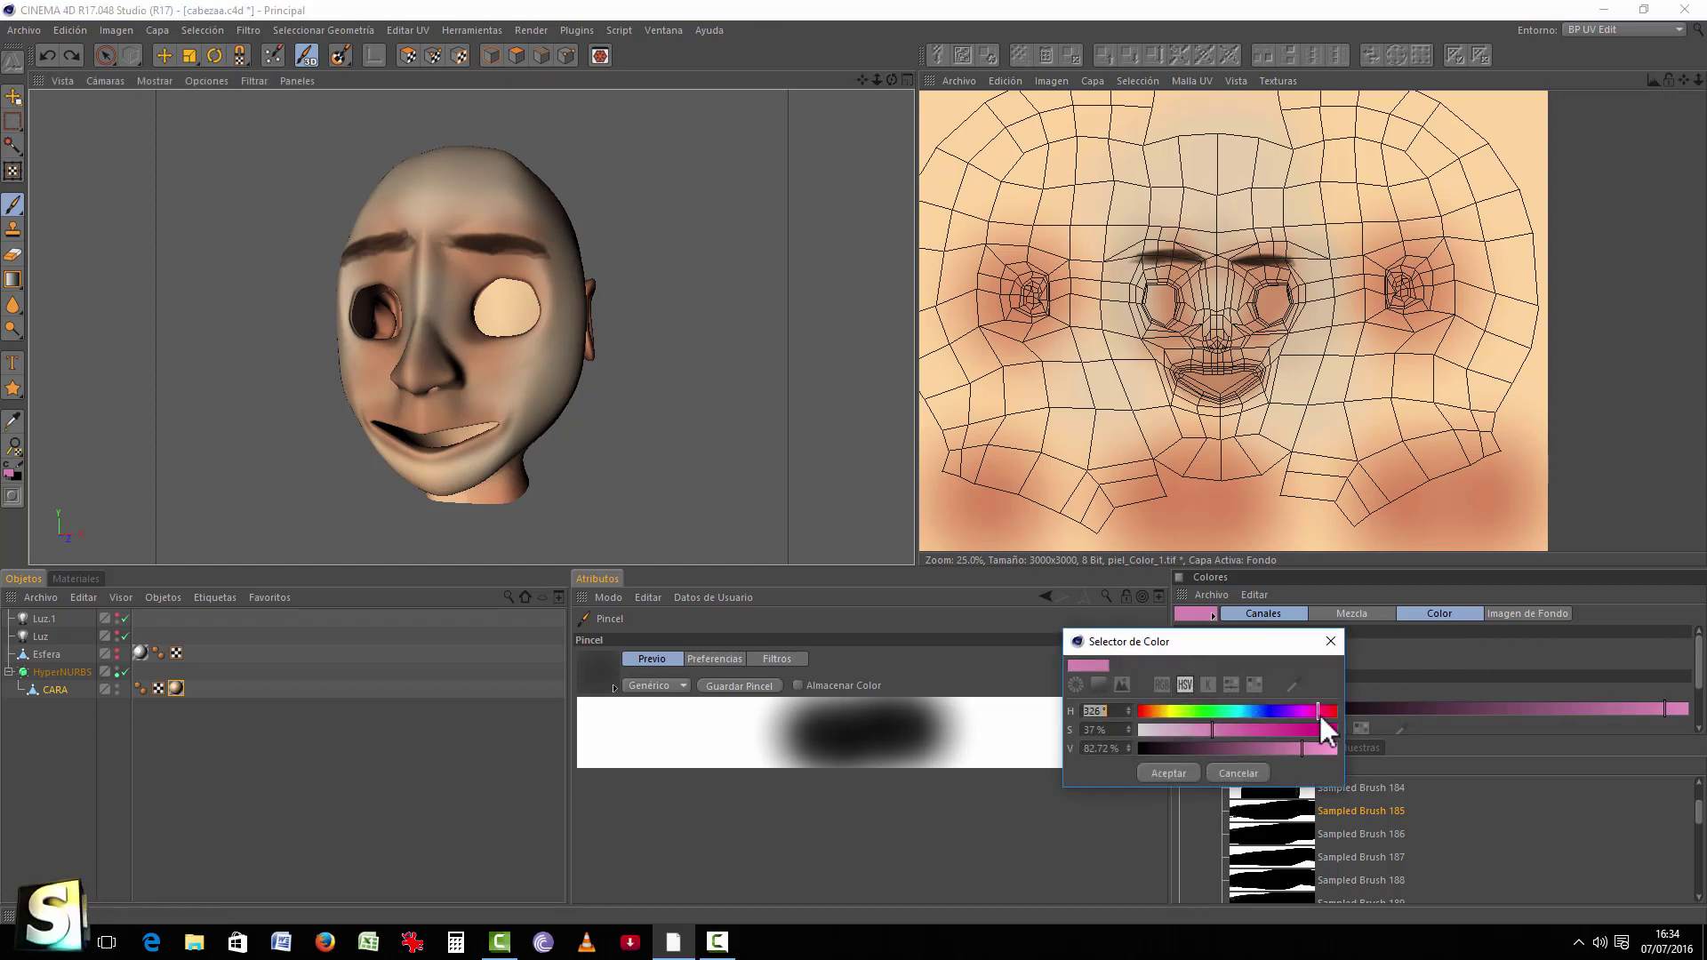
pyautogui.moveTo(1320, 712); pyautogui.dragTo(1259, 731)
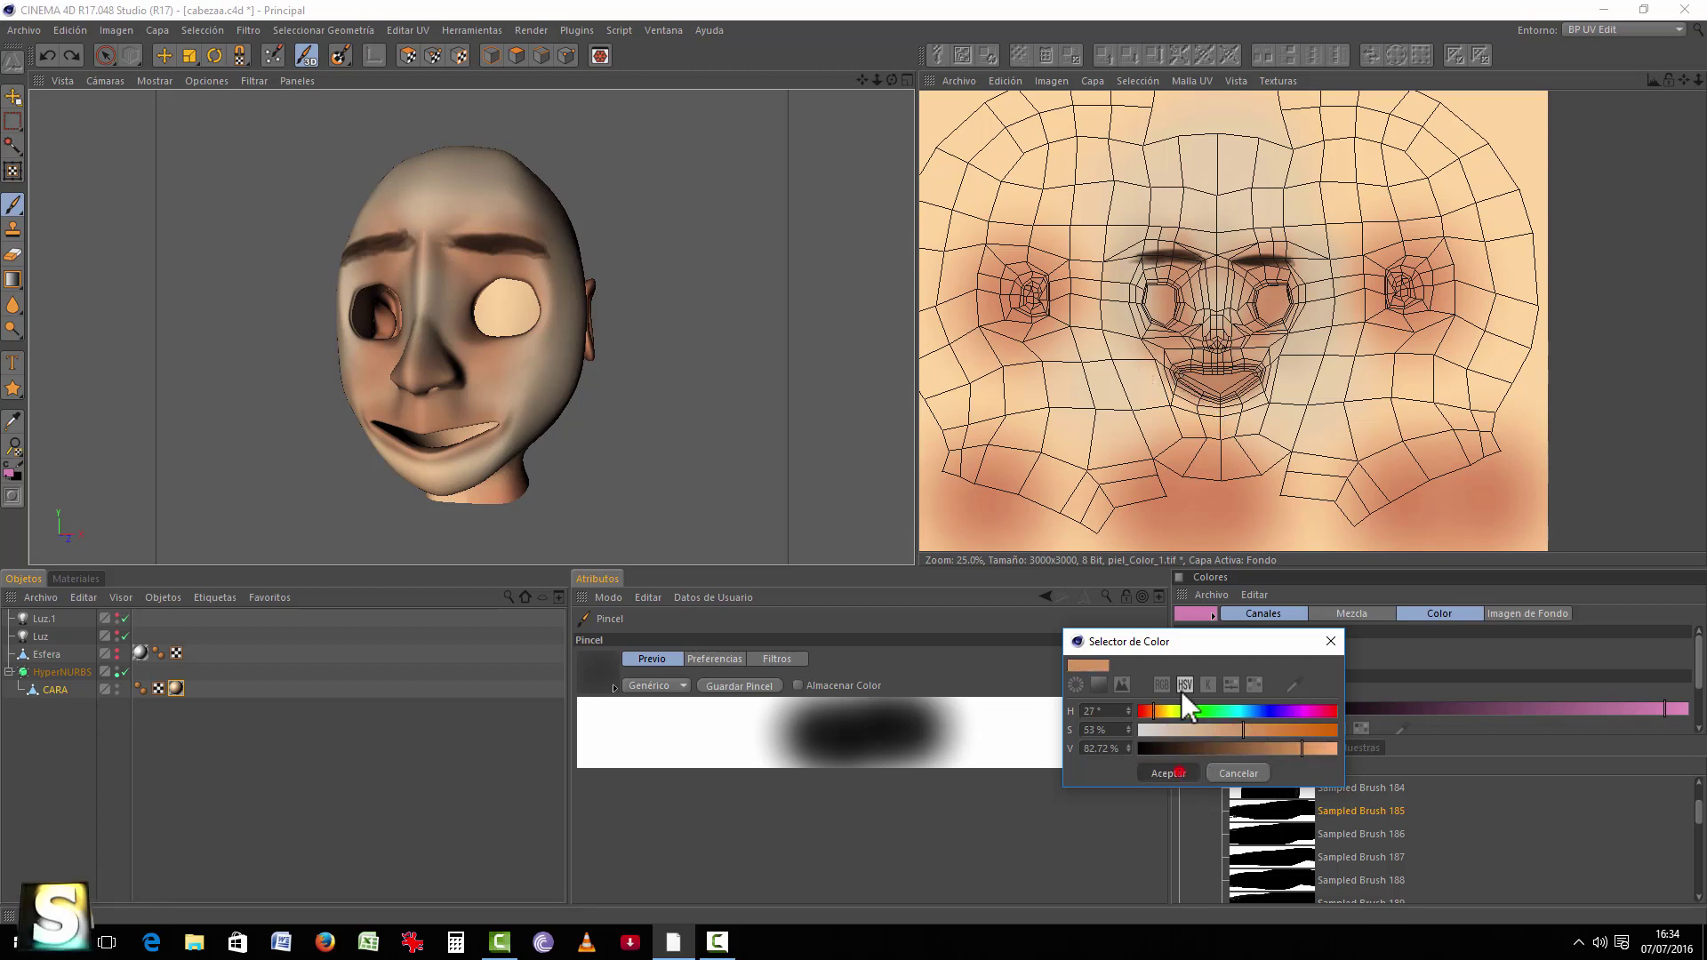
pyautogui.click(1168, 773)
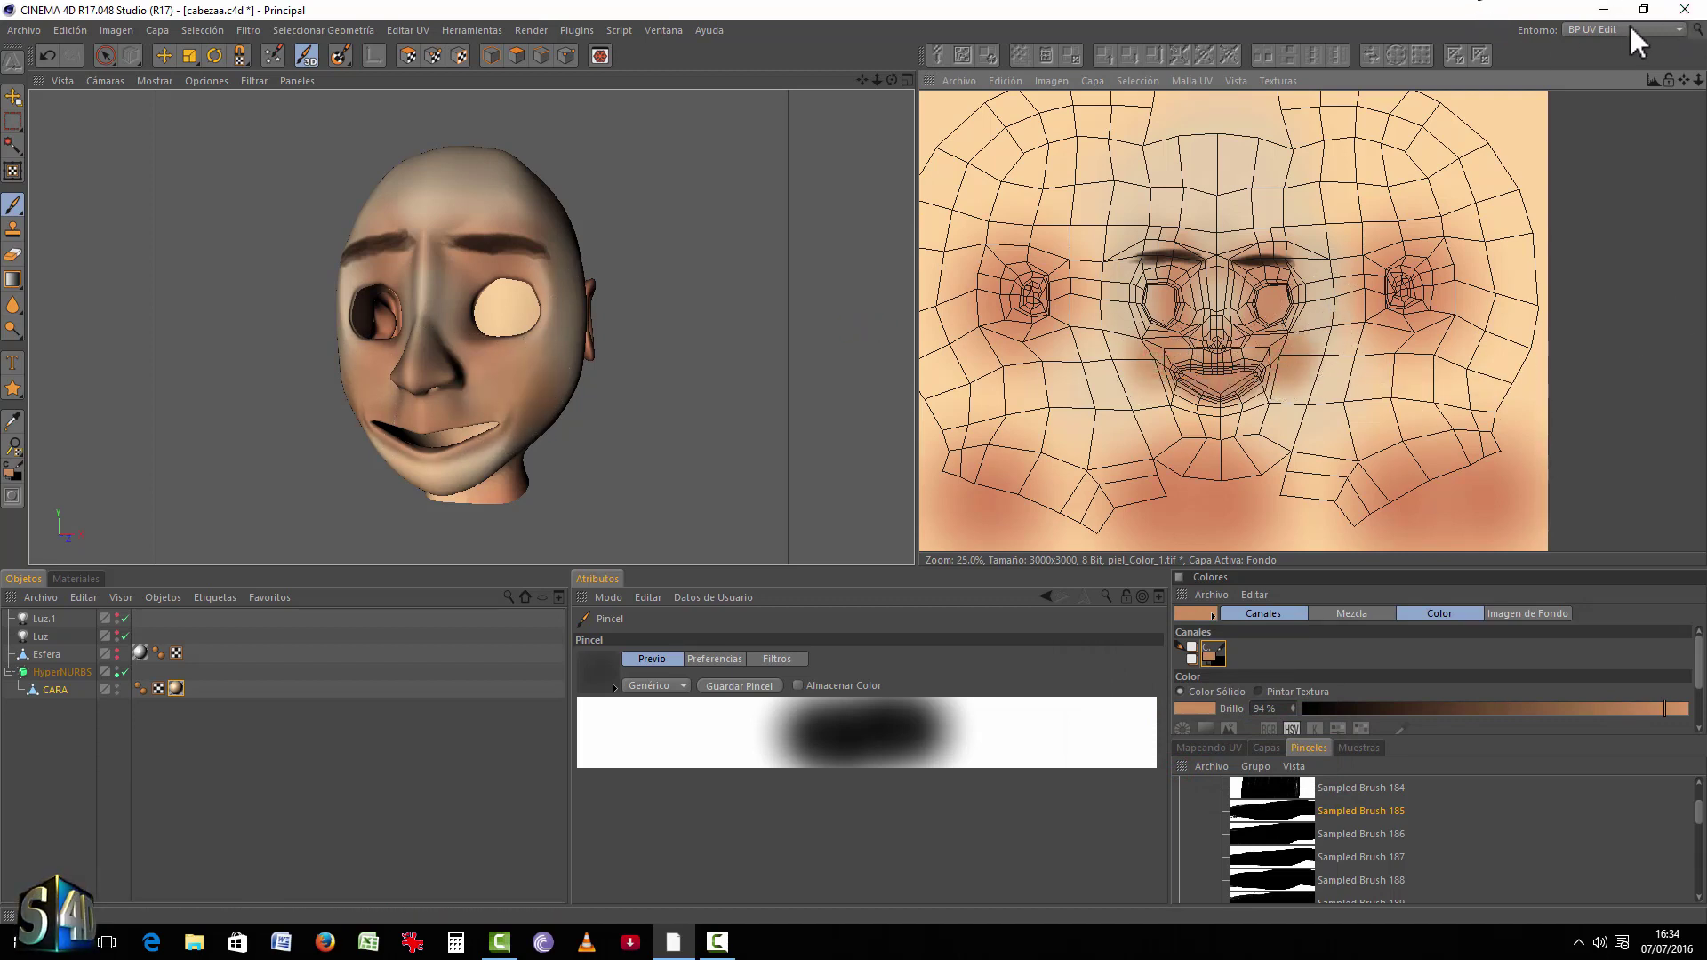
# Step: Lower the paint colour's brightness to 2% and paint black hair above the forehead on the UV map
pyautogui.scroll(-1, 1307, 298)
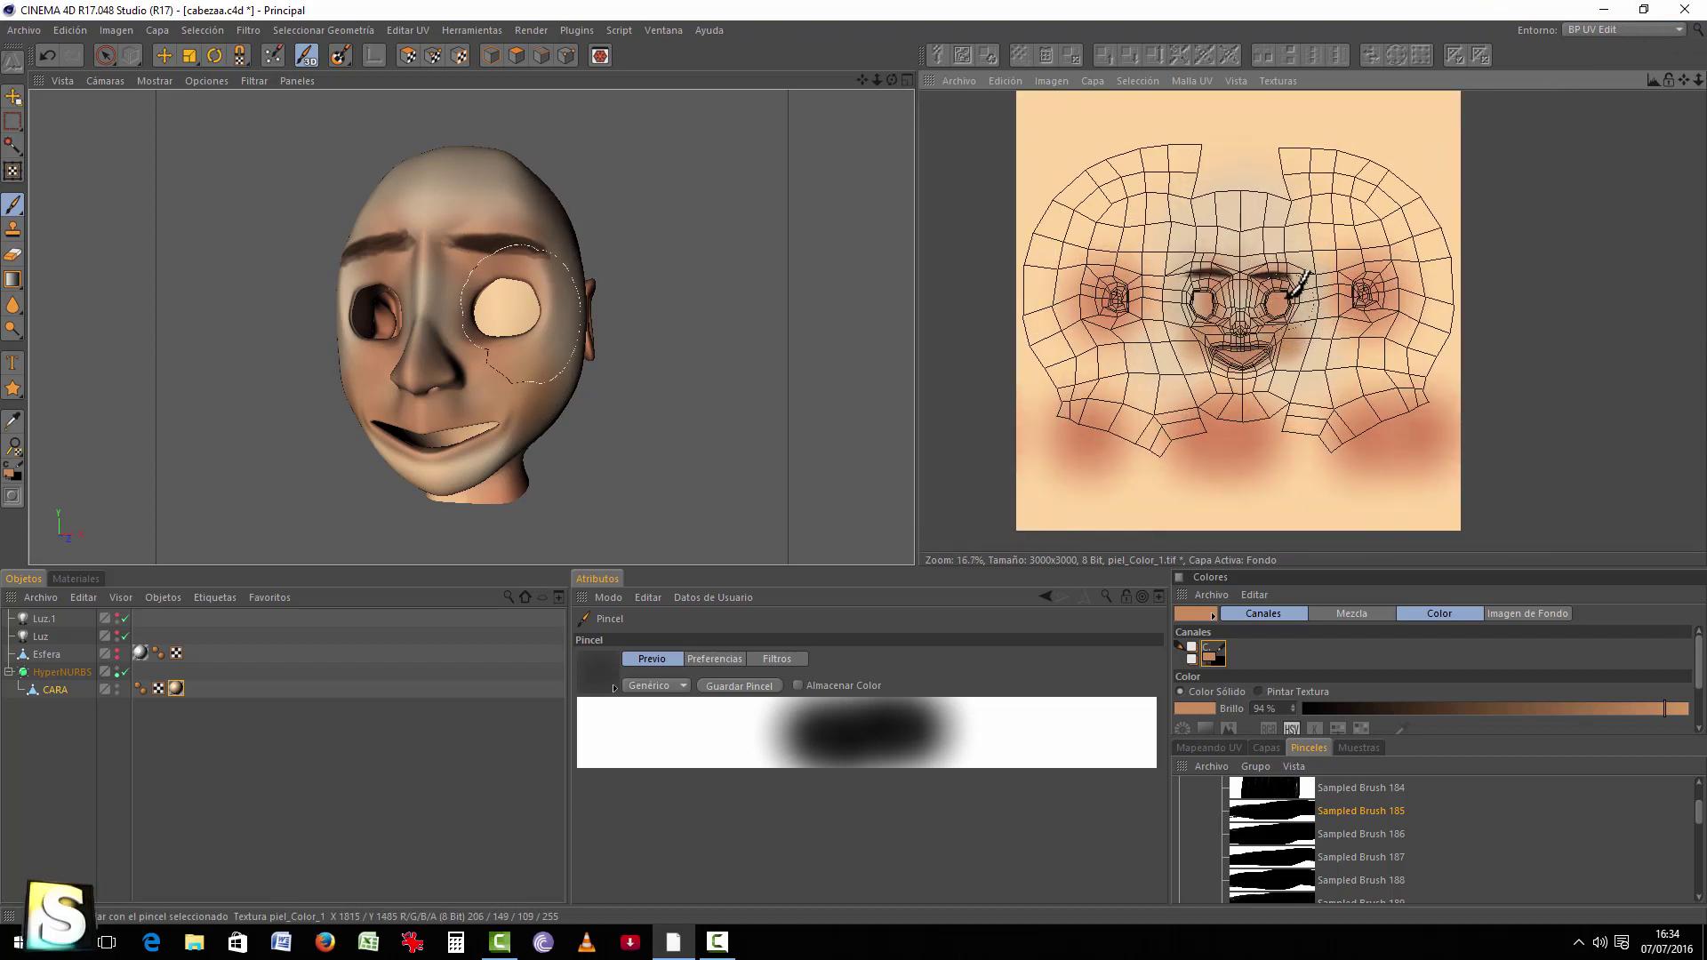
pyautogui.keyDown('alt'); pyautogui.moveTo(1287, 297); pyautogui.dragTo(1287, 319, button='middle'); pyautogui.keyUp('alt')
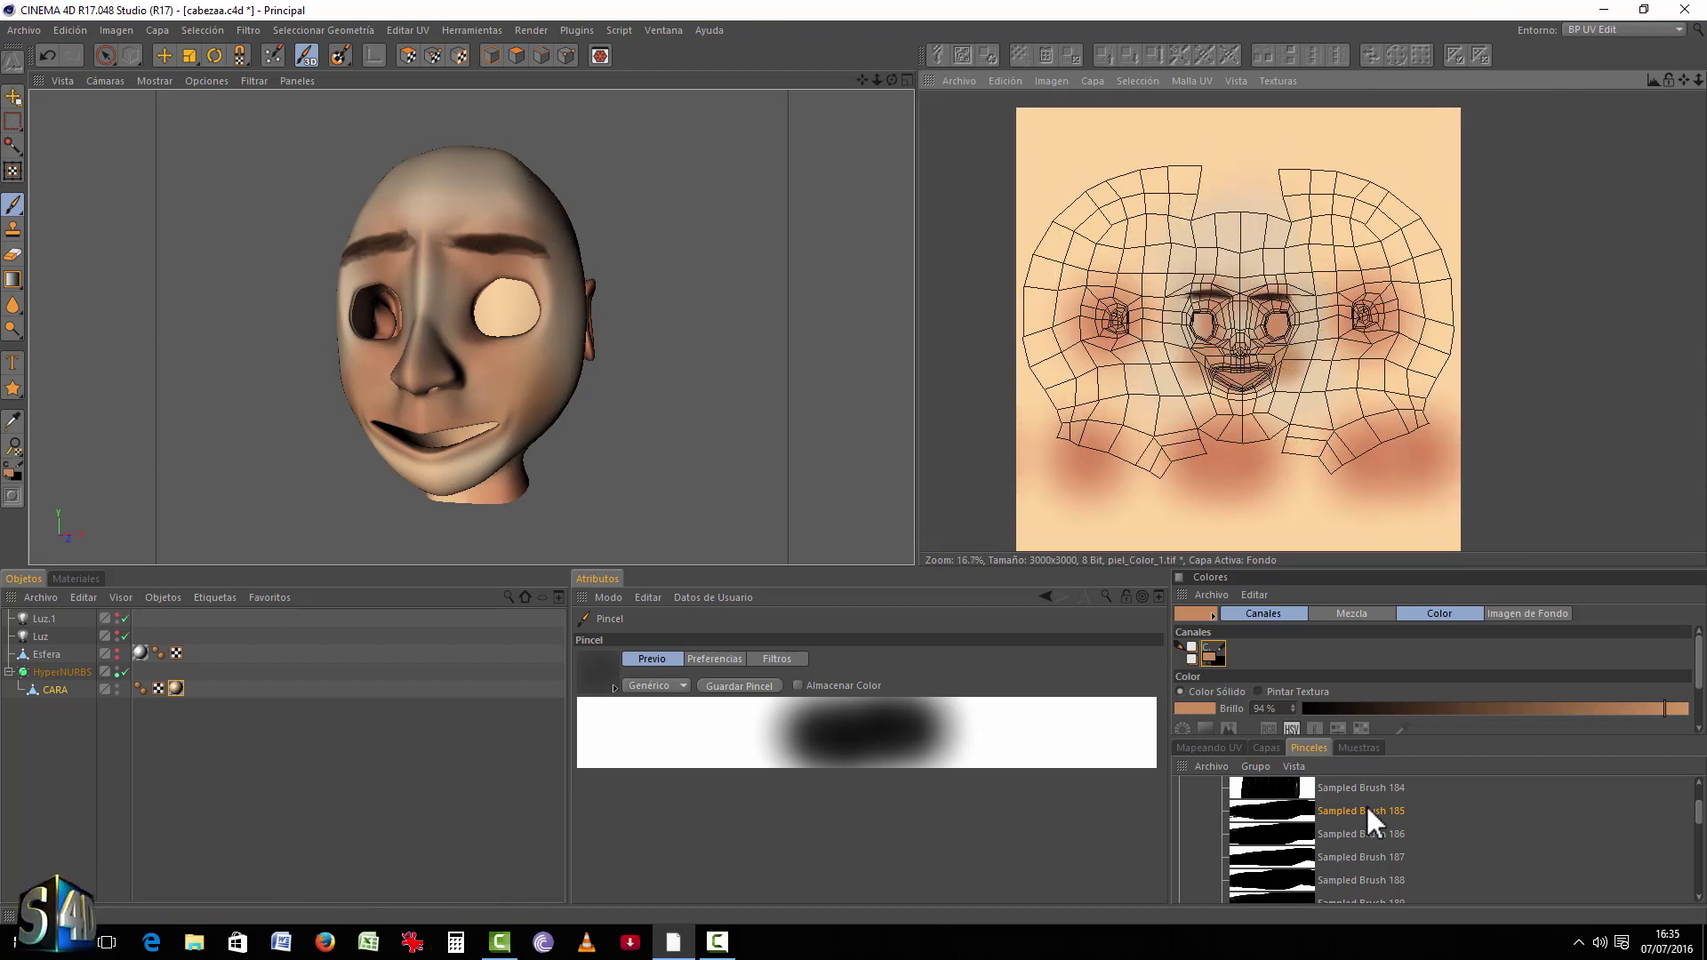
pyautogui.moveTo(1348, 703)
pyautogui.mouseDown()
pyautogui.moveTo(1273, 706)
pyautogui.moveTo(1311, 706)
pyautogui.mouseUp()
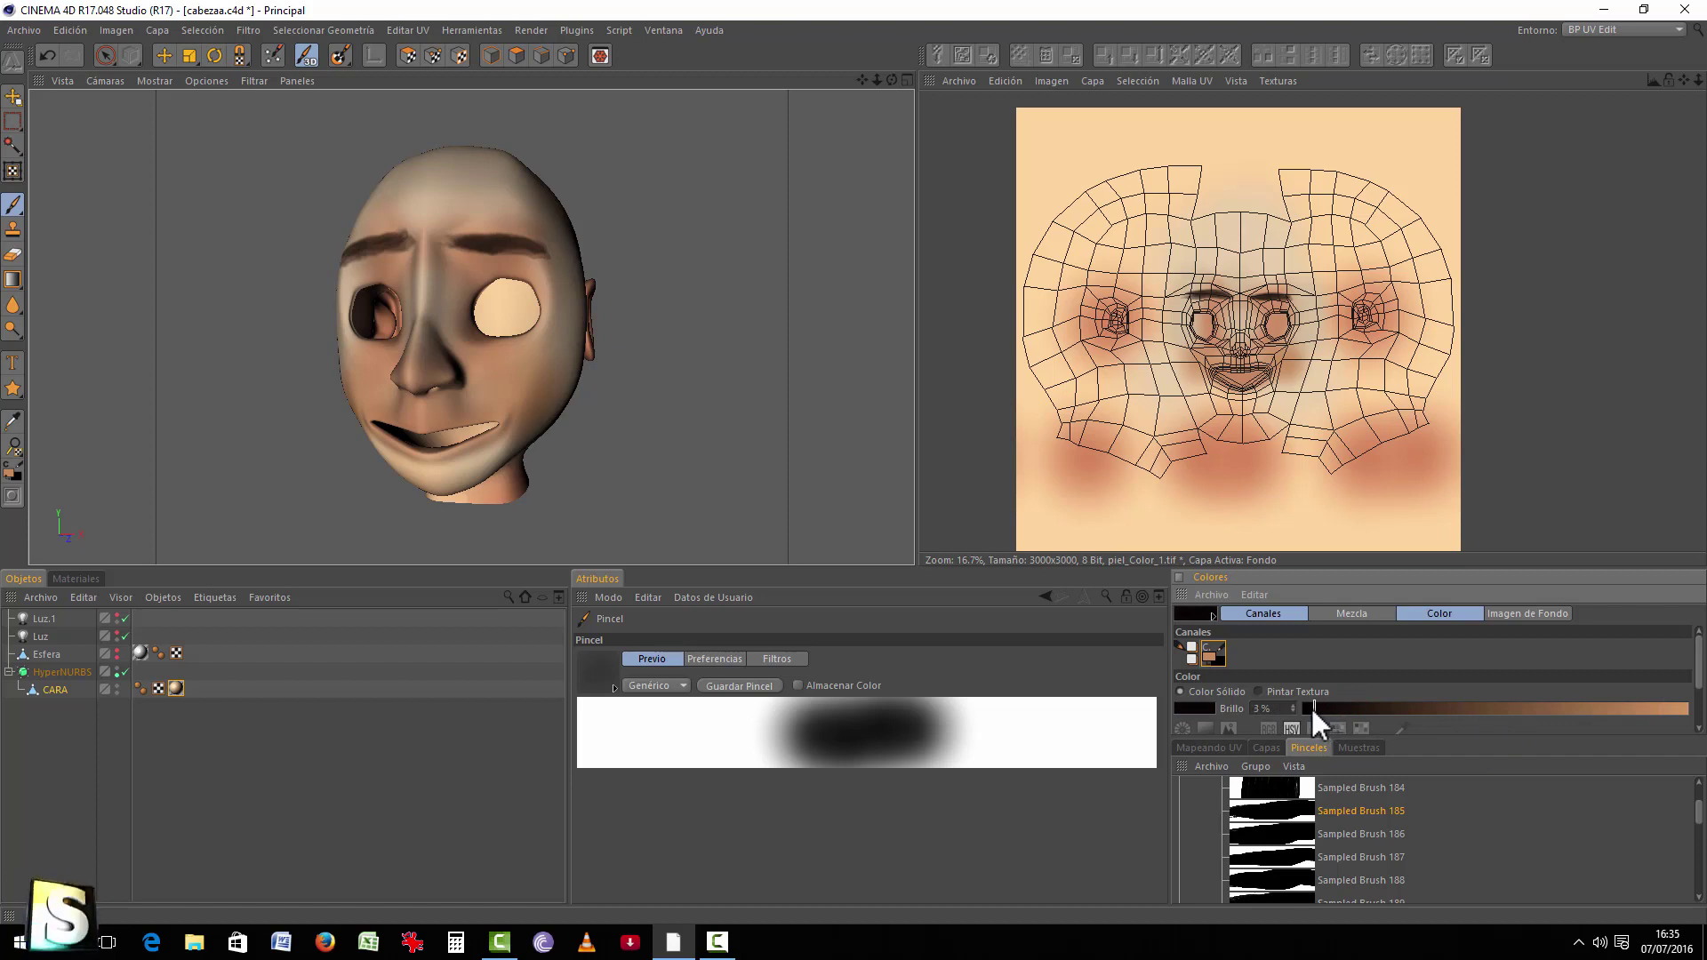
pyautogui.moveTo(1201, 205)
pyautogui.mouseDown()
pyautogui.moveTo(1281, 203)
pyautogui.moveTo(1174, 230)
pyautogui.moveTo(1314, 238)
pyautogui.moveTo(1311, 190)
pyautogui.moveTo(1212, 141)
pyautogui.moveTo(1172, 178)
pyautogui.mouseUp()
# Step: Cover the crown of the head with black hair, filling the whole upper band of the UV map
pyautogui.scroll(-1, 737, 217)
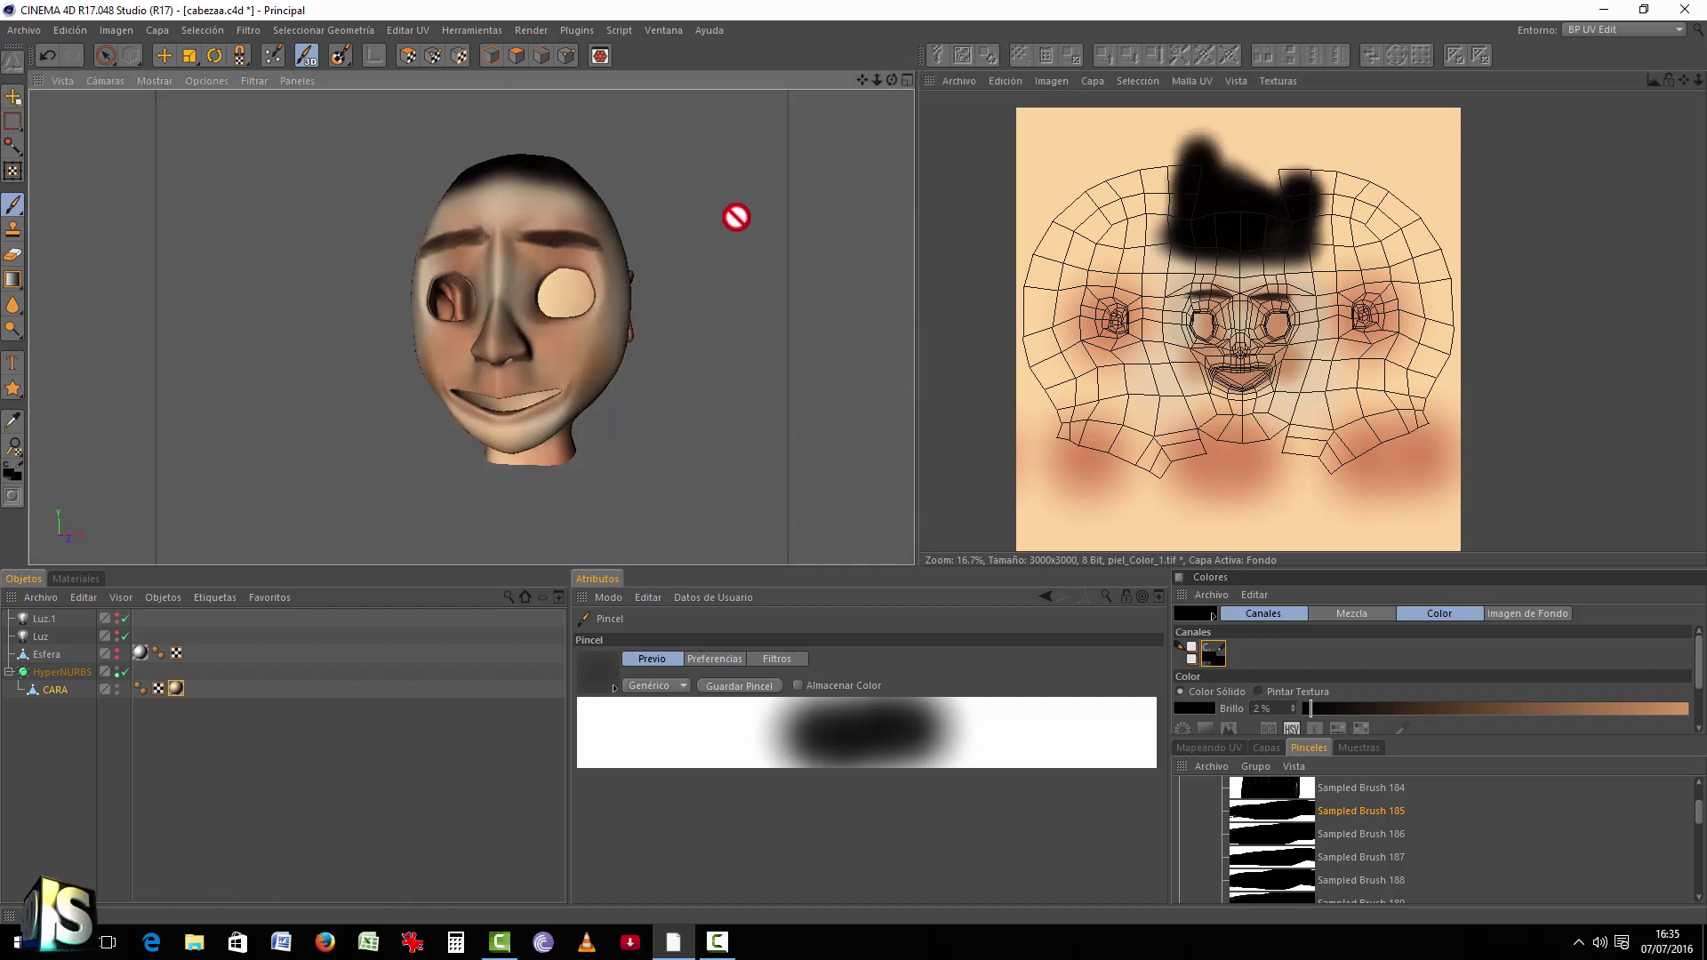
pyautogui.moveTo(552, 258)
pyautogui.keyDown('alt'); pyautogui.mouseDown()
pyautogui.moveTo(757, 173)
pyautogui.moveTo(717, 141)
pyautogui.moveTo(756, 105)
pyautogui.mouseUp(); pyautogui.keyUp('alt')
pyautogui.moveTo(478, 227)
pyautogui.mouseDown()
pyautogui.moveTo(634, 240)
pyautogui.moveTo(509, 229)
pyautogui.mouseUp()
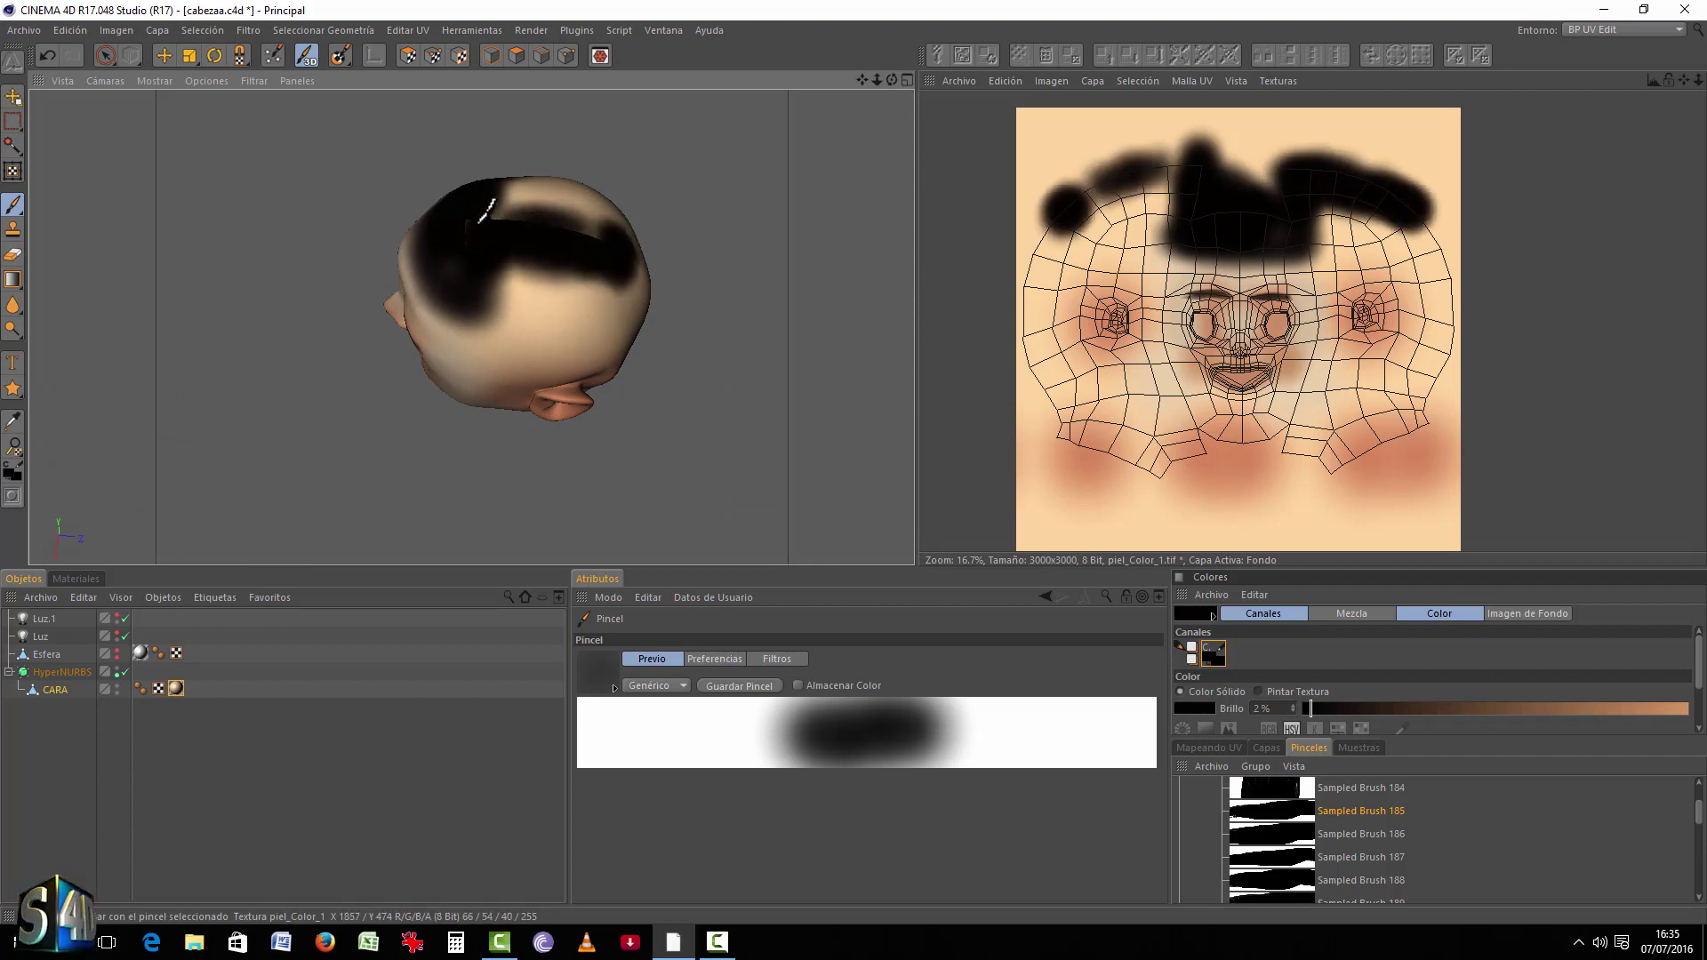
pyautogui.moveTo(521, 257); pyautogui.dragTo(545, 286)
pyautogui.moveTo(1147, 181)
pyautogui.mouseDown()
pyautogui.moveTo(1028, 267)
pyautogui.moveTo(1105, 183)
pyautogui.moveTo(1159, 178)
pyautogui.moveTo(1067, 257)
pyautogui.moveTo(1188, 211)
pyautogui.moveTo(1029, 259)
pyautogui.moveTo(1284, 181)
pyautogui.moveTo(1449, 262)
pyautogui.moveTo(1405, 203)
pyautogui.moveTo(1479, 190)
pyautogui.moveTo(1112, 160)
pyautogui.moveTo(1150, 152)
pyautogui.moveTo(1473, 225)
pyautogui.mouseUp()
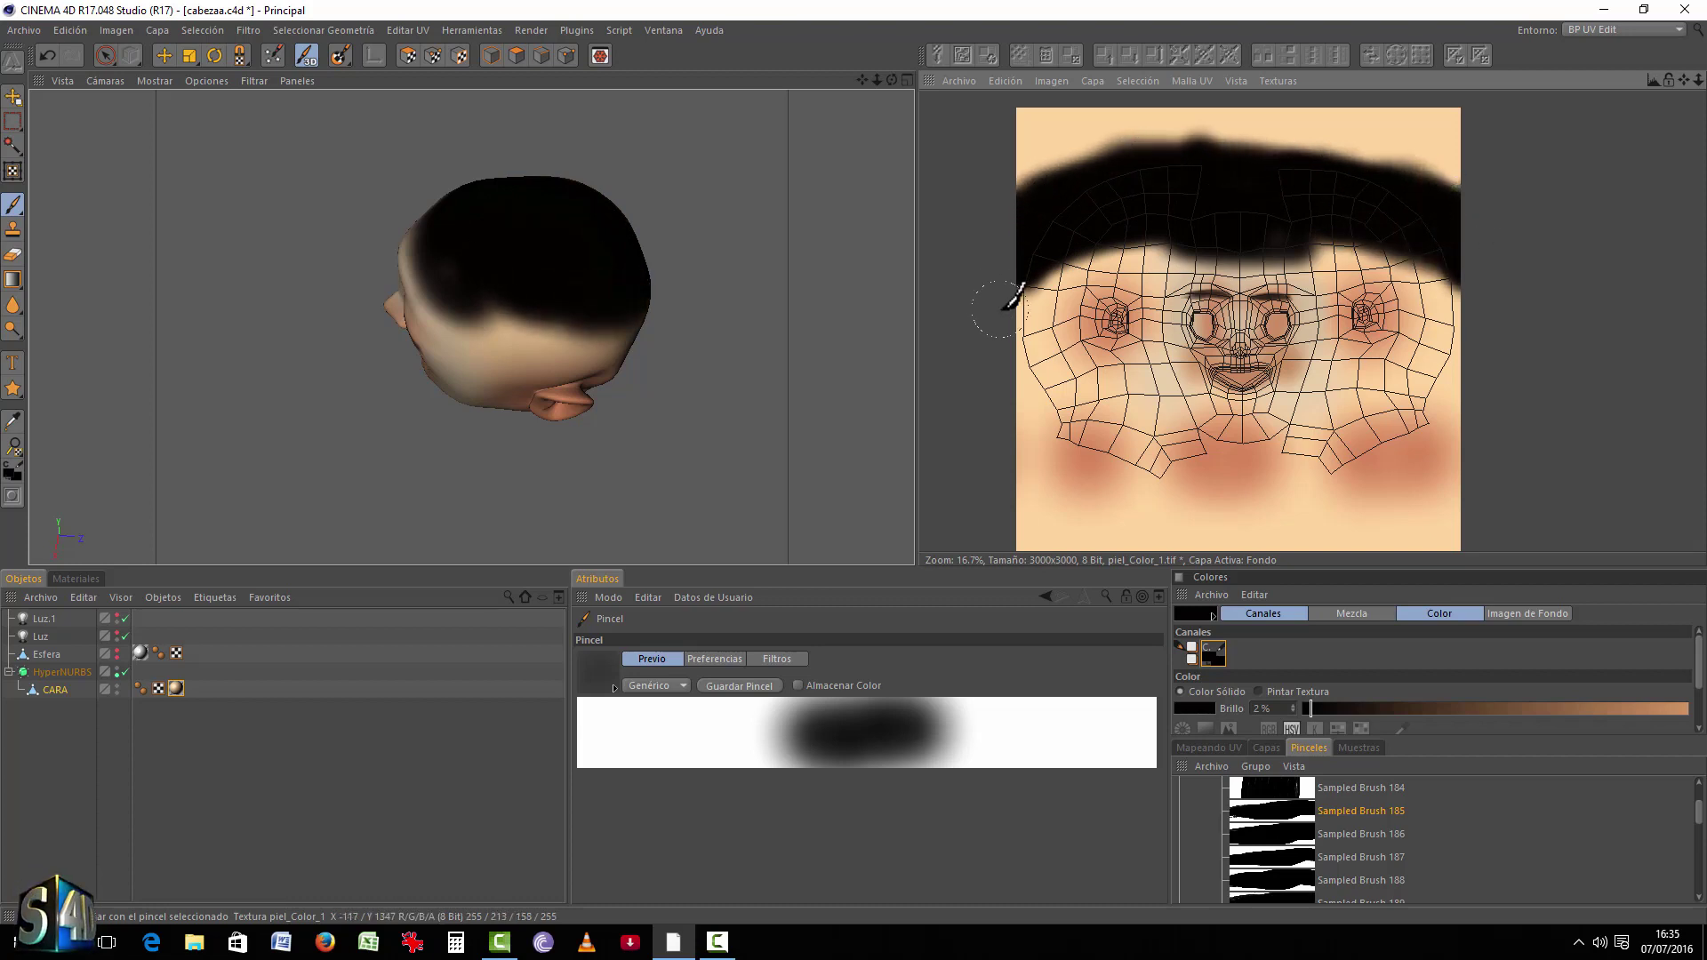
# Step: Extend the black hair down both outer edges of the UV map to cover the back of the head
pyautogui.moveTo(1002, 312); pyautogui.dragTo(1045, 256)
pyautogui.moveTo(1156, 230)
pyautogui.mouseDown()
pyautogui.moveTo(1051, 259)
pyautogui.moveTo(1029, 335)
pyautogui.moveTo(1050, 286)
pyautogui.mouseUp()
pyautogui.moveTo(1042, 356); pyautogui.dragTo(1031, 392)
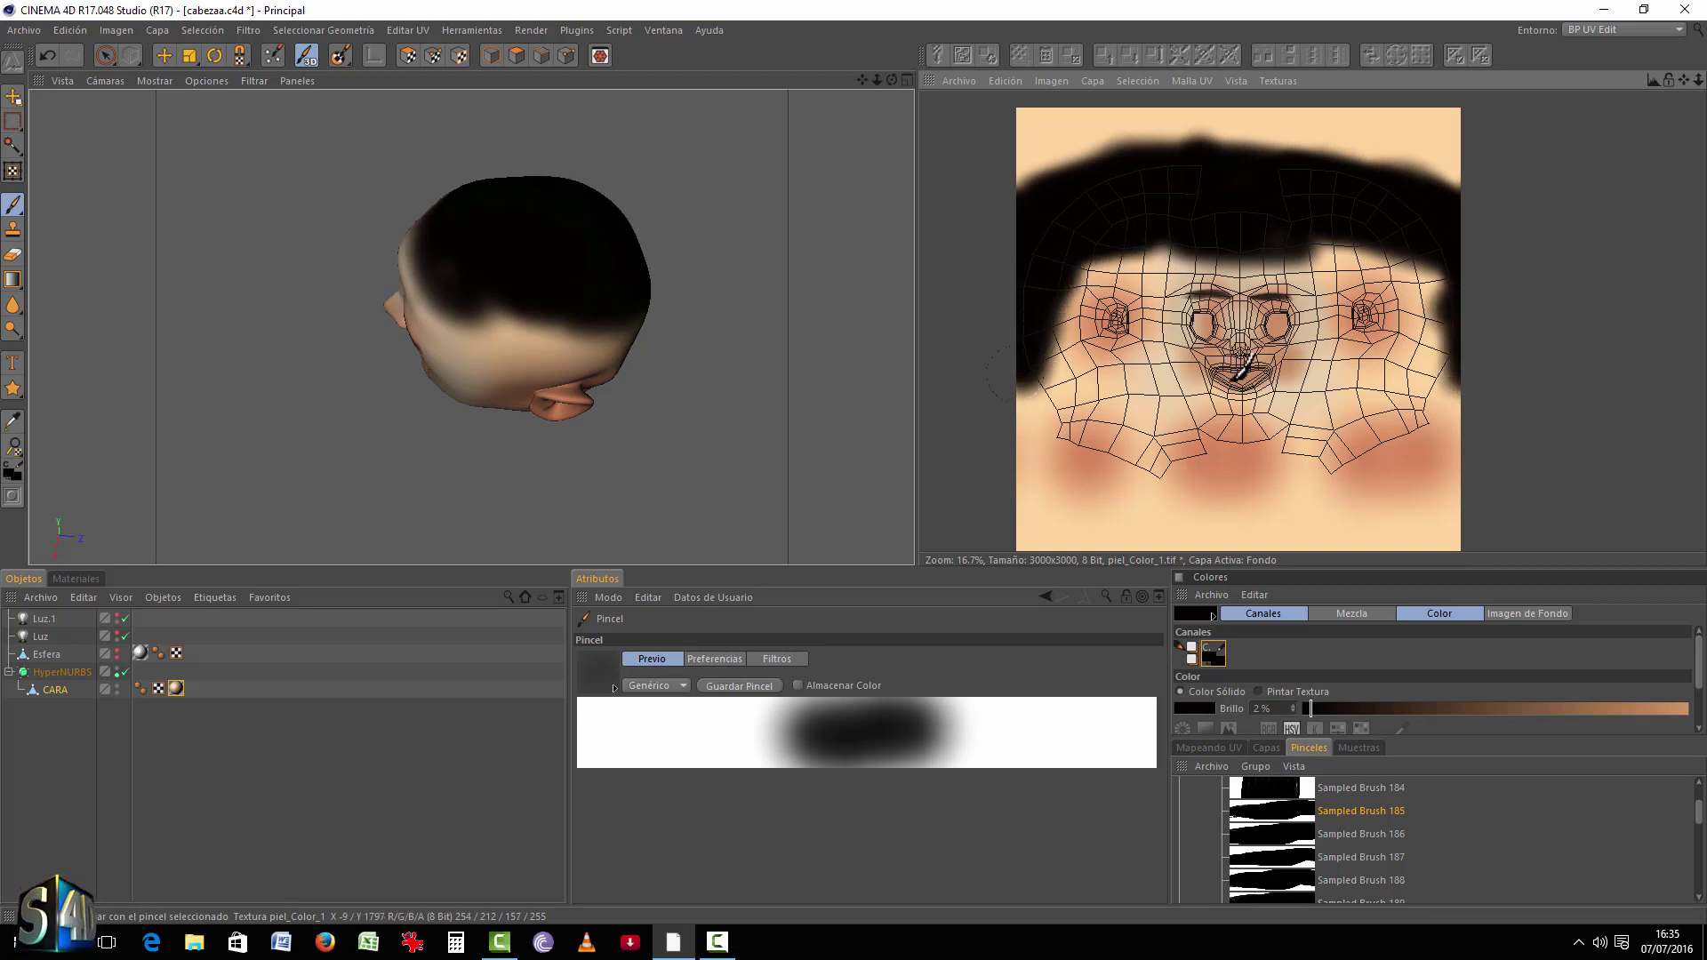
pyautogui.moveTo(1464, 379); pyautogui.dragTo(1472, 259)
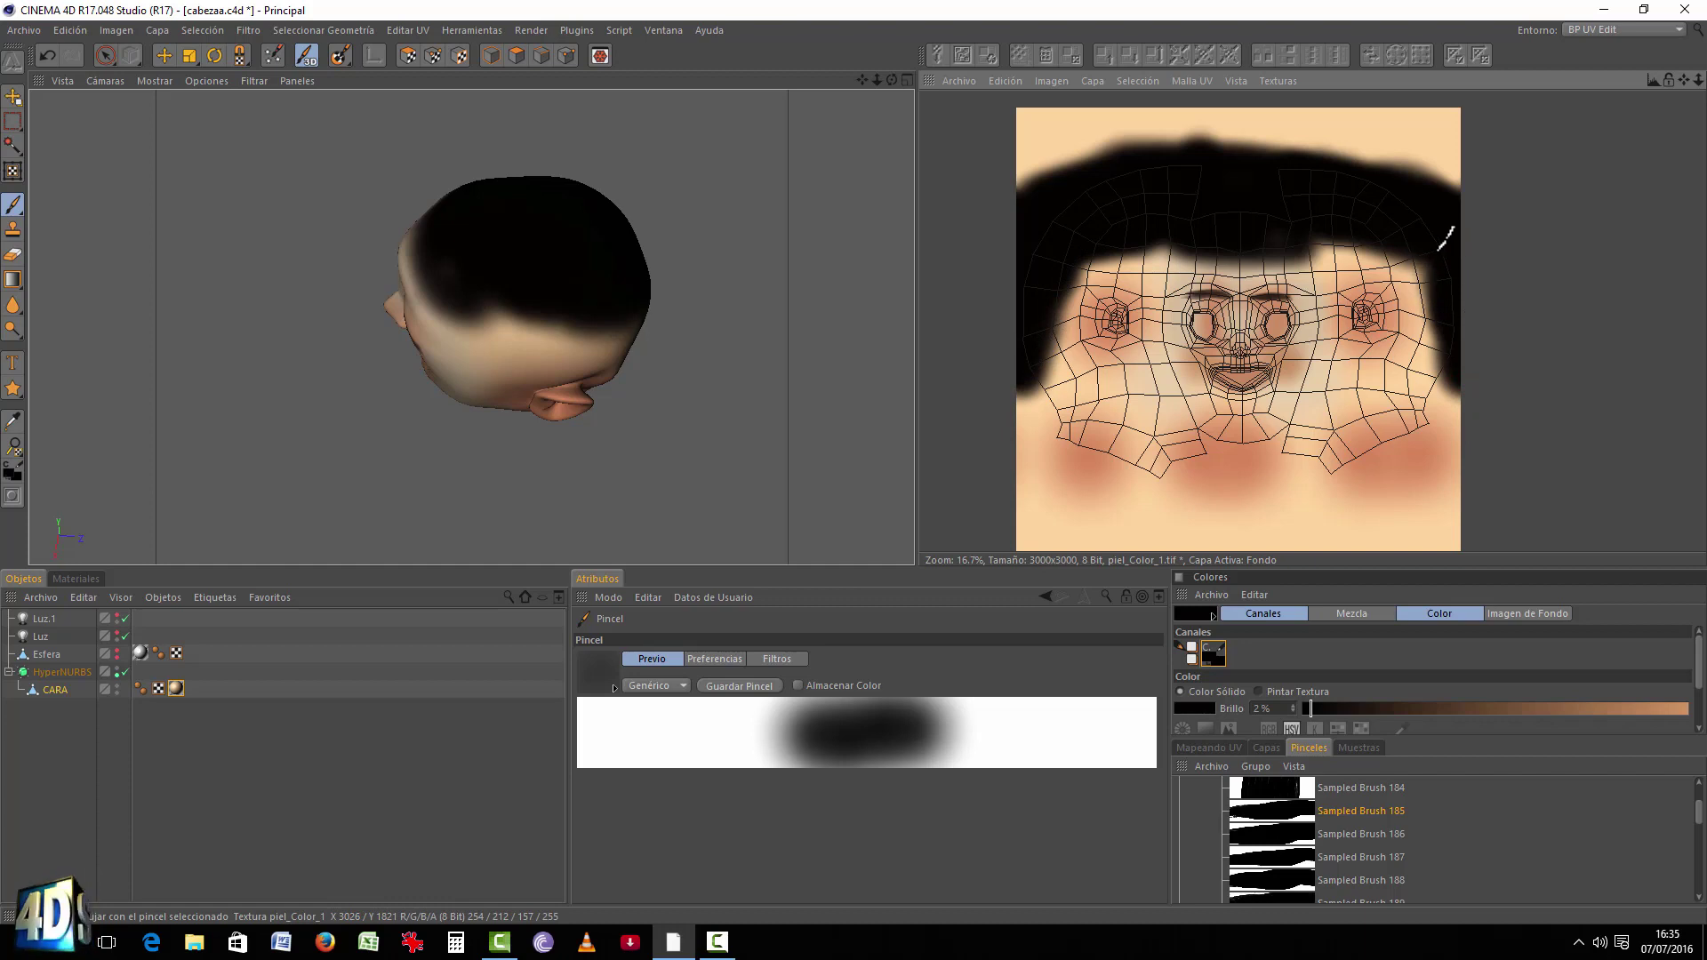
# Step: Paint black hair above both ears and widen it inward from the outer edges of the UV map
pyautogui.moveTo(697, 278)
pyautogui.keyDown('alt'); pyautogui.mouseDown()
pyautogui.moveTo(667, 285)
pyautogui.moveTo(671, 328)
pyautogui.mouseUp(); pyautogui.keyUp('alt')
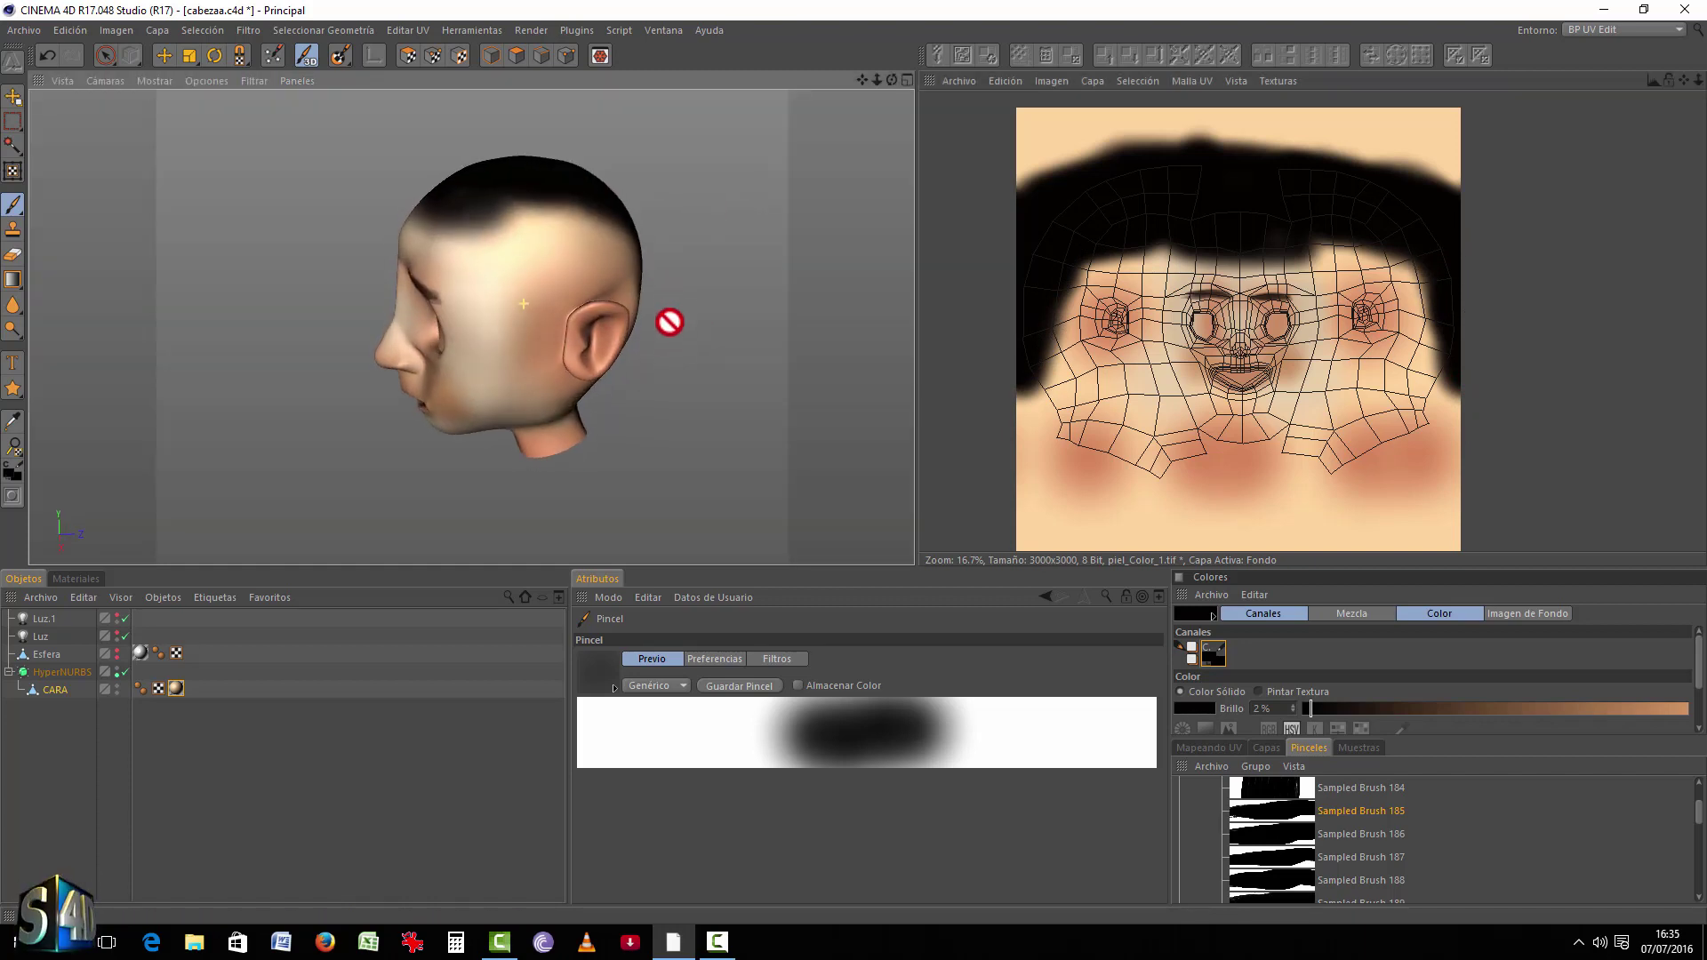
pyautogui.moveTo(550, 229)
pyautogui.mouseDown()
pyautogui.moveTo(640, 229)
pyautogui.moveTo(530, 169)
pyautogui.moveTo(648, 260)
pyautogui.mouseUp()
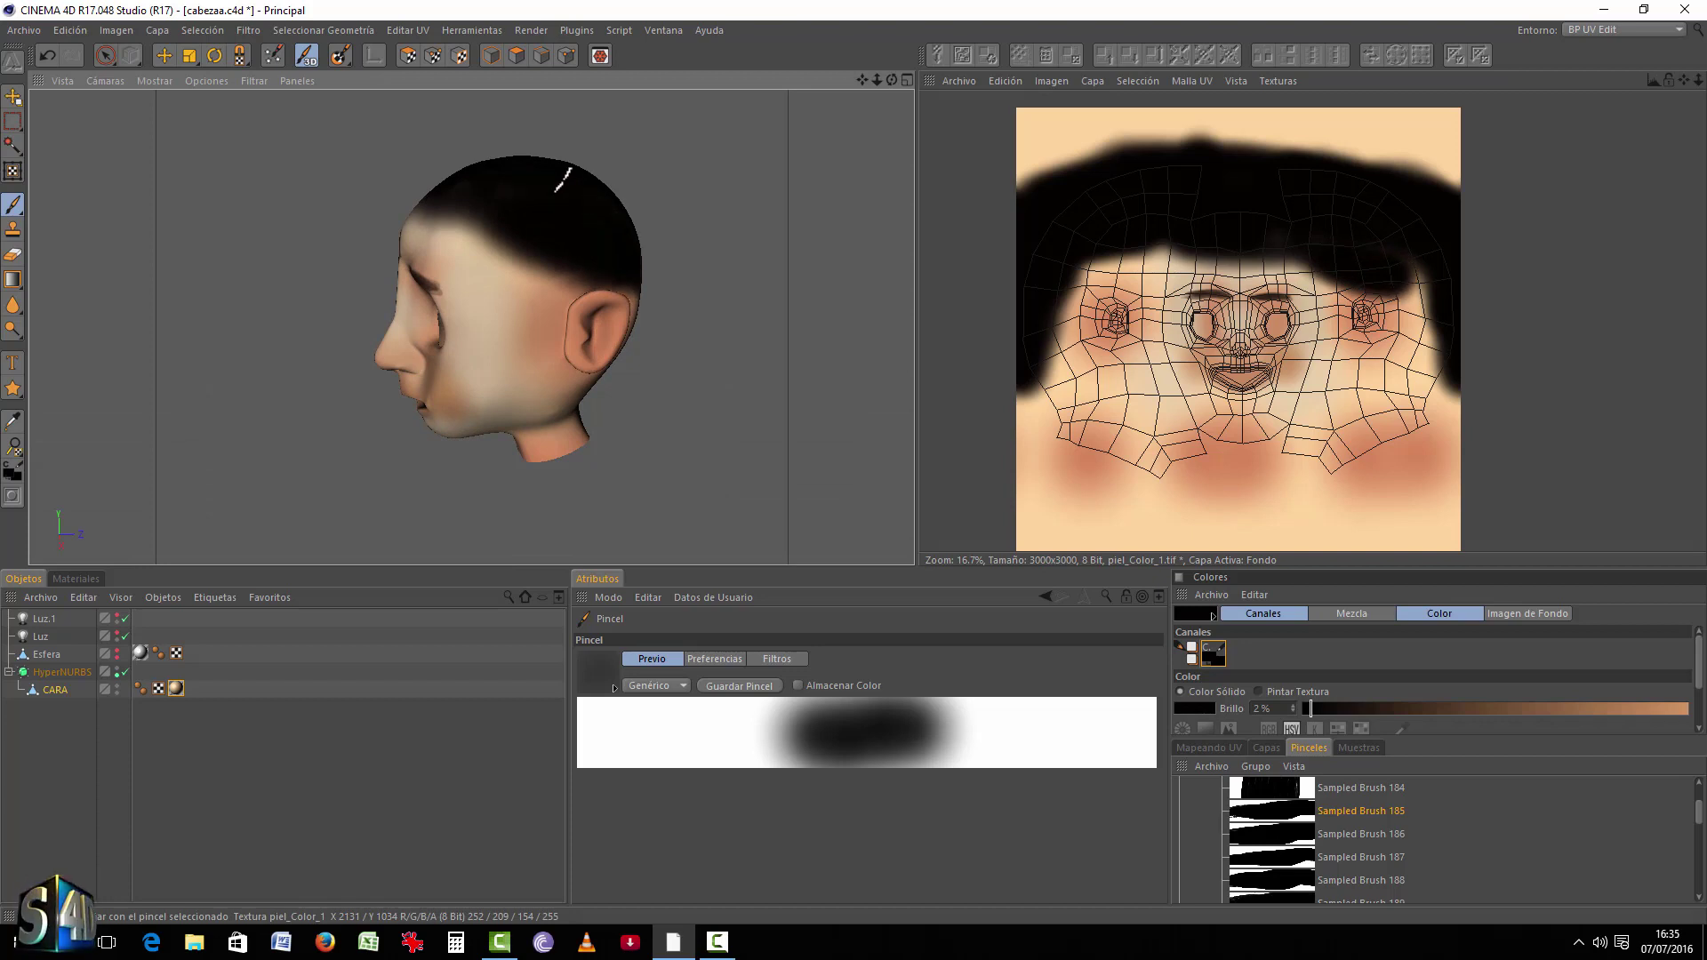
pyautogui.scroll(2, 1422, 342)
pyautogui.scroll(-1, 1447, 260)
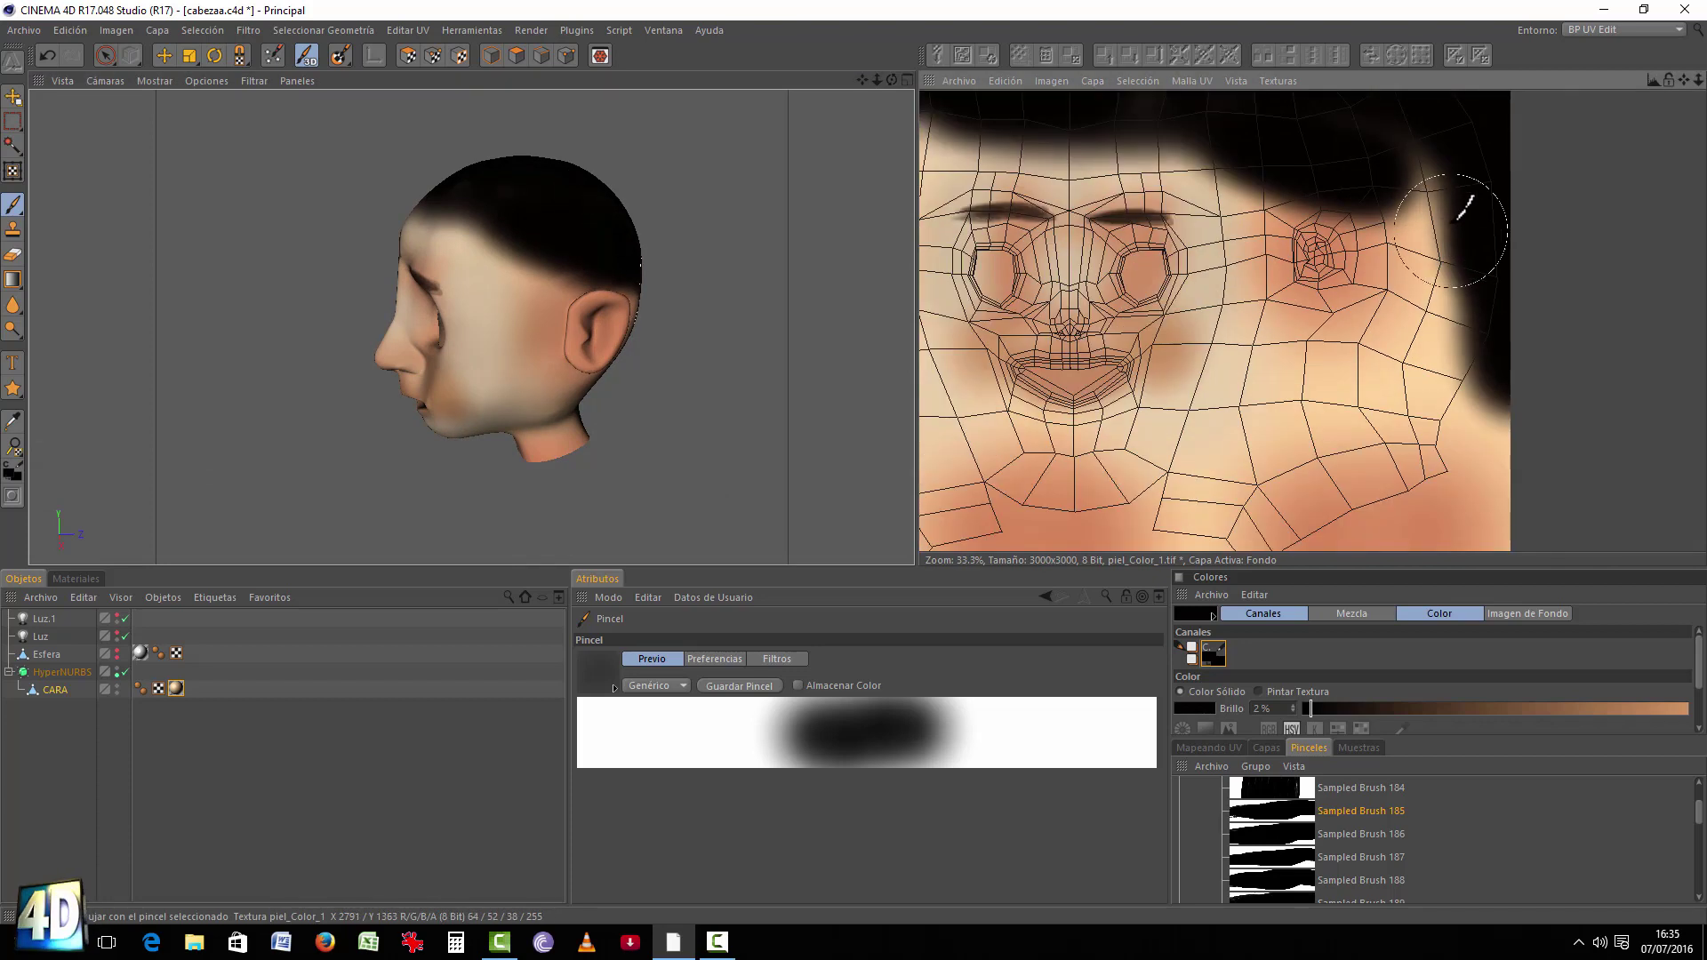
pyautogui.moveTo(1450, 195)
pyautogui.mouseDown()
pyautogui.moveTo(1440, 251)
pyautogui.moveTo(1517, 368)
pyautogui.moveTo(1484, 194)
pyautogui.mouseUp()
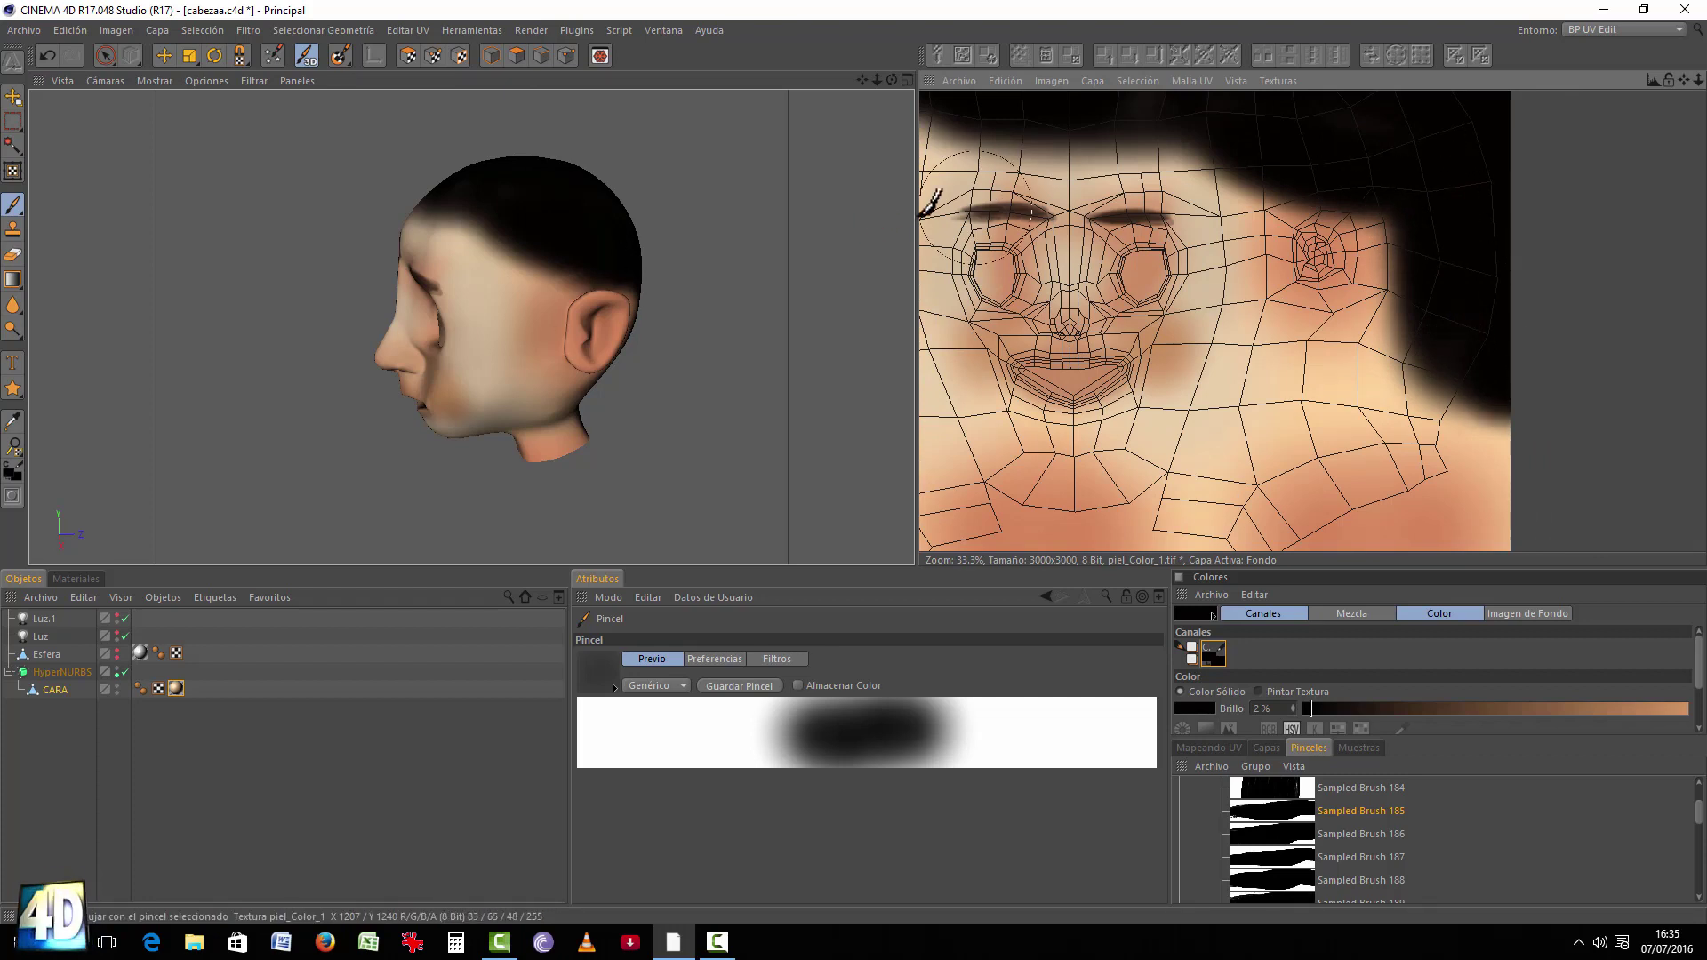
pyautogui.scroll(-3, 1127, 228)
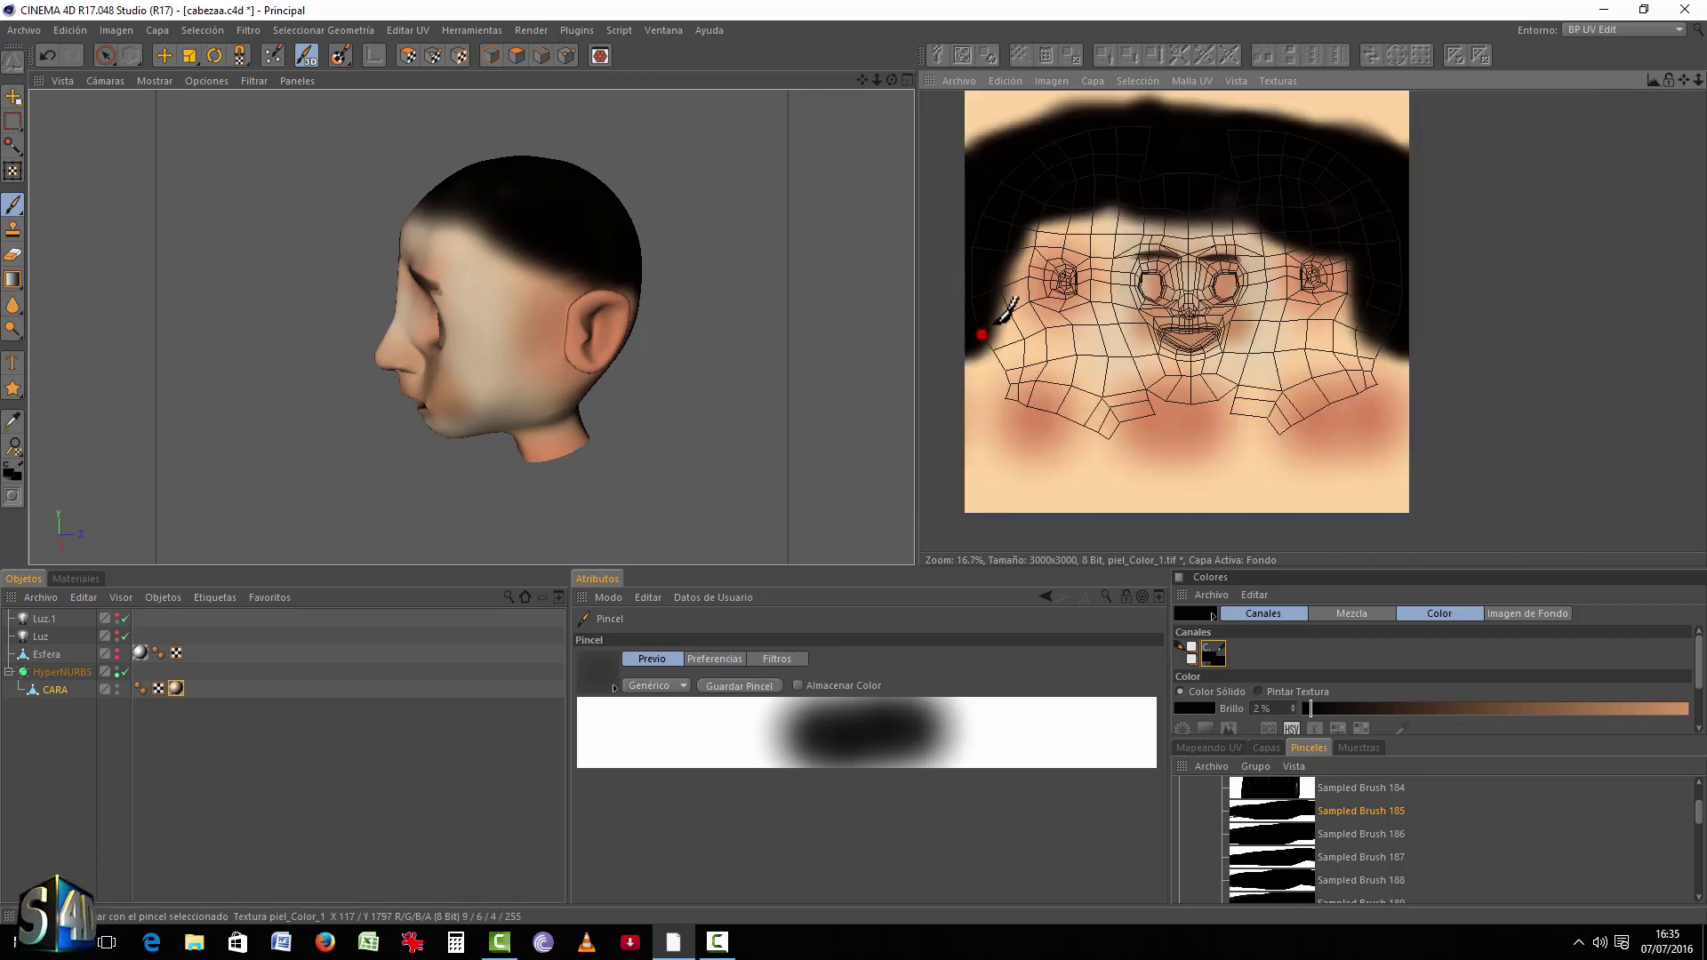
pyautogui.moveTo(995, 324); pyautogui.dragTo(1011, 237)
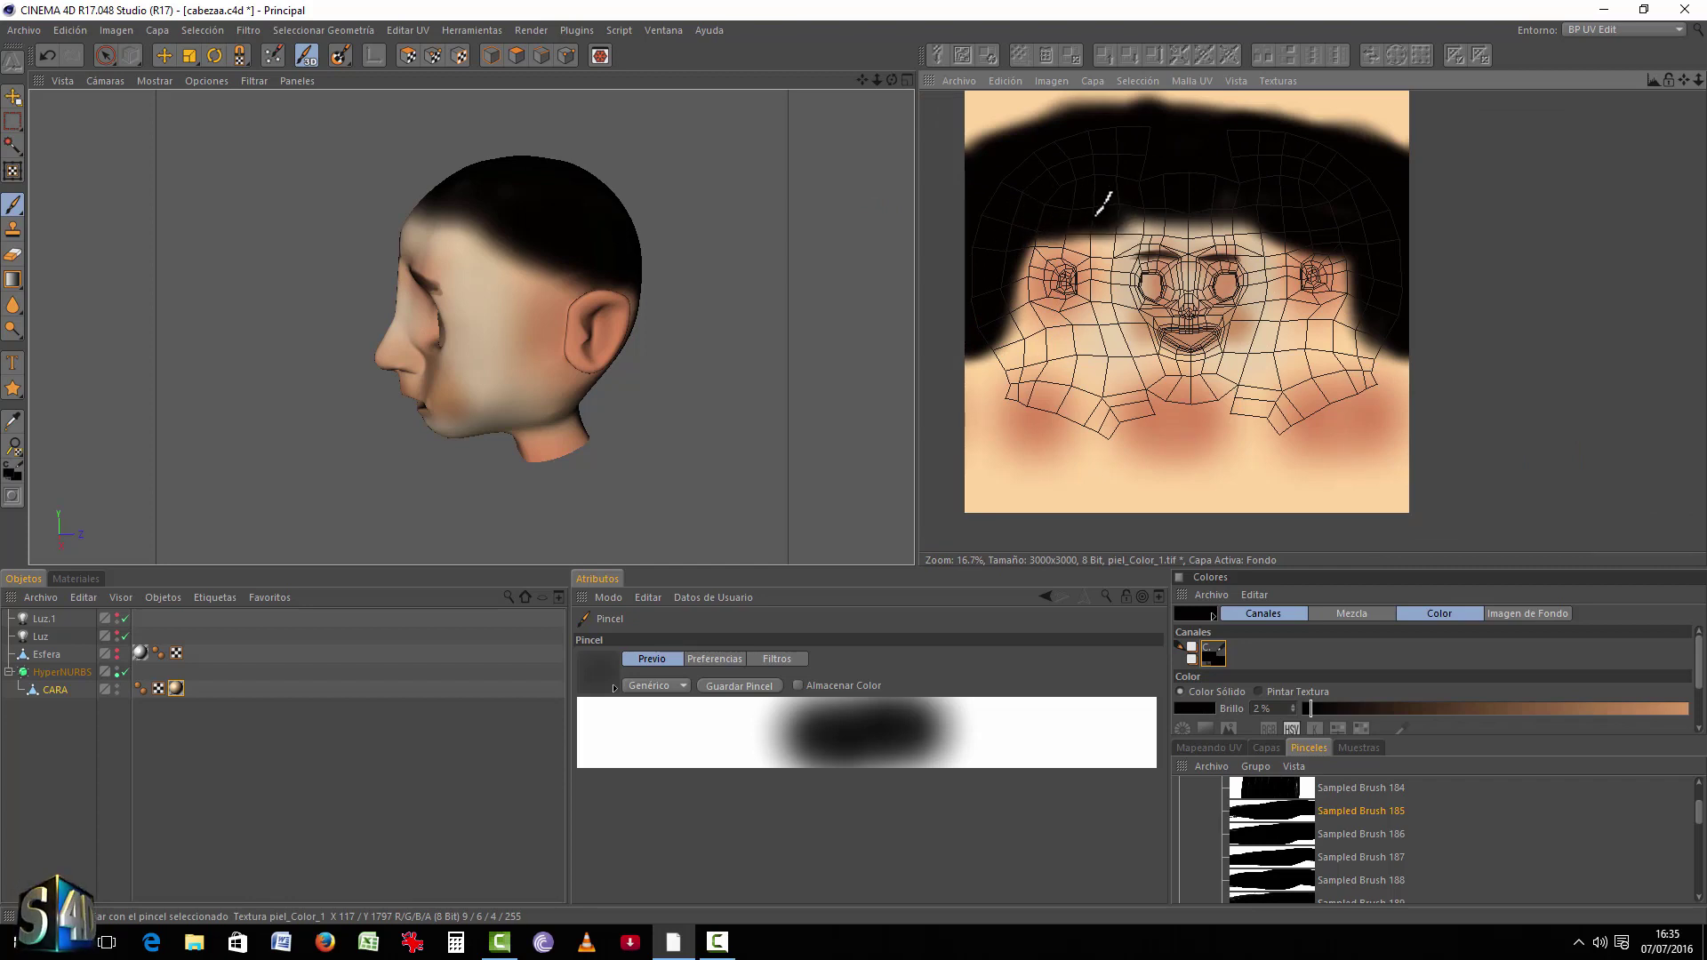
# Step: Paint black sideburns between each ear and the face, and round off the forehead hairline on the UV map
pyautogui.scroll(3, 1121, 268)
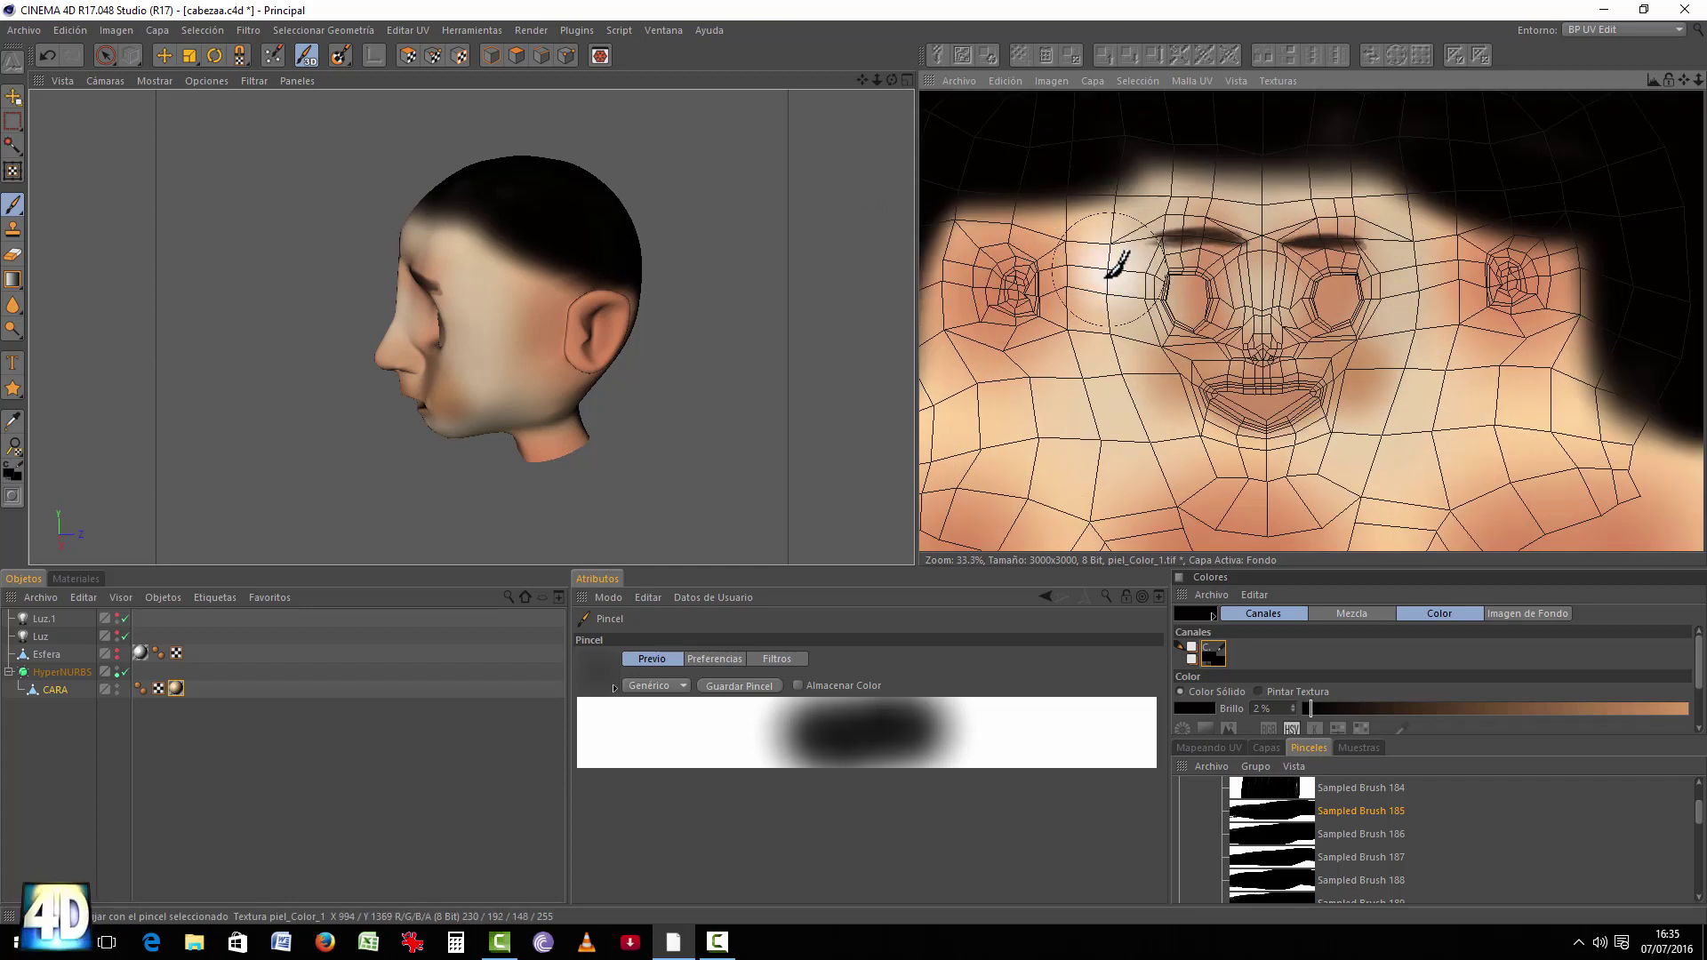
pyautogui.moveTo(1118, 279)
pyautogui.mouseDown(button='middle')
pyautogui.moveTo(1118, 353)
pyautogui.moveTo(1179, 337)
pyautogui.moveTo(1147, 317)
pyautogui.moveTo(1146, 241)
pyautogui.moveTo(1064, 253)
pyautogui.moveTo(1067, 172)
pyautogui.moveTo(1070, 205)
pyautogui.mouseUp(button='middle')
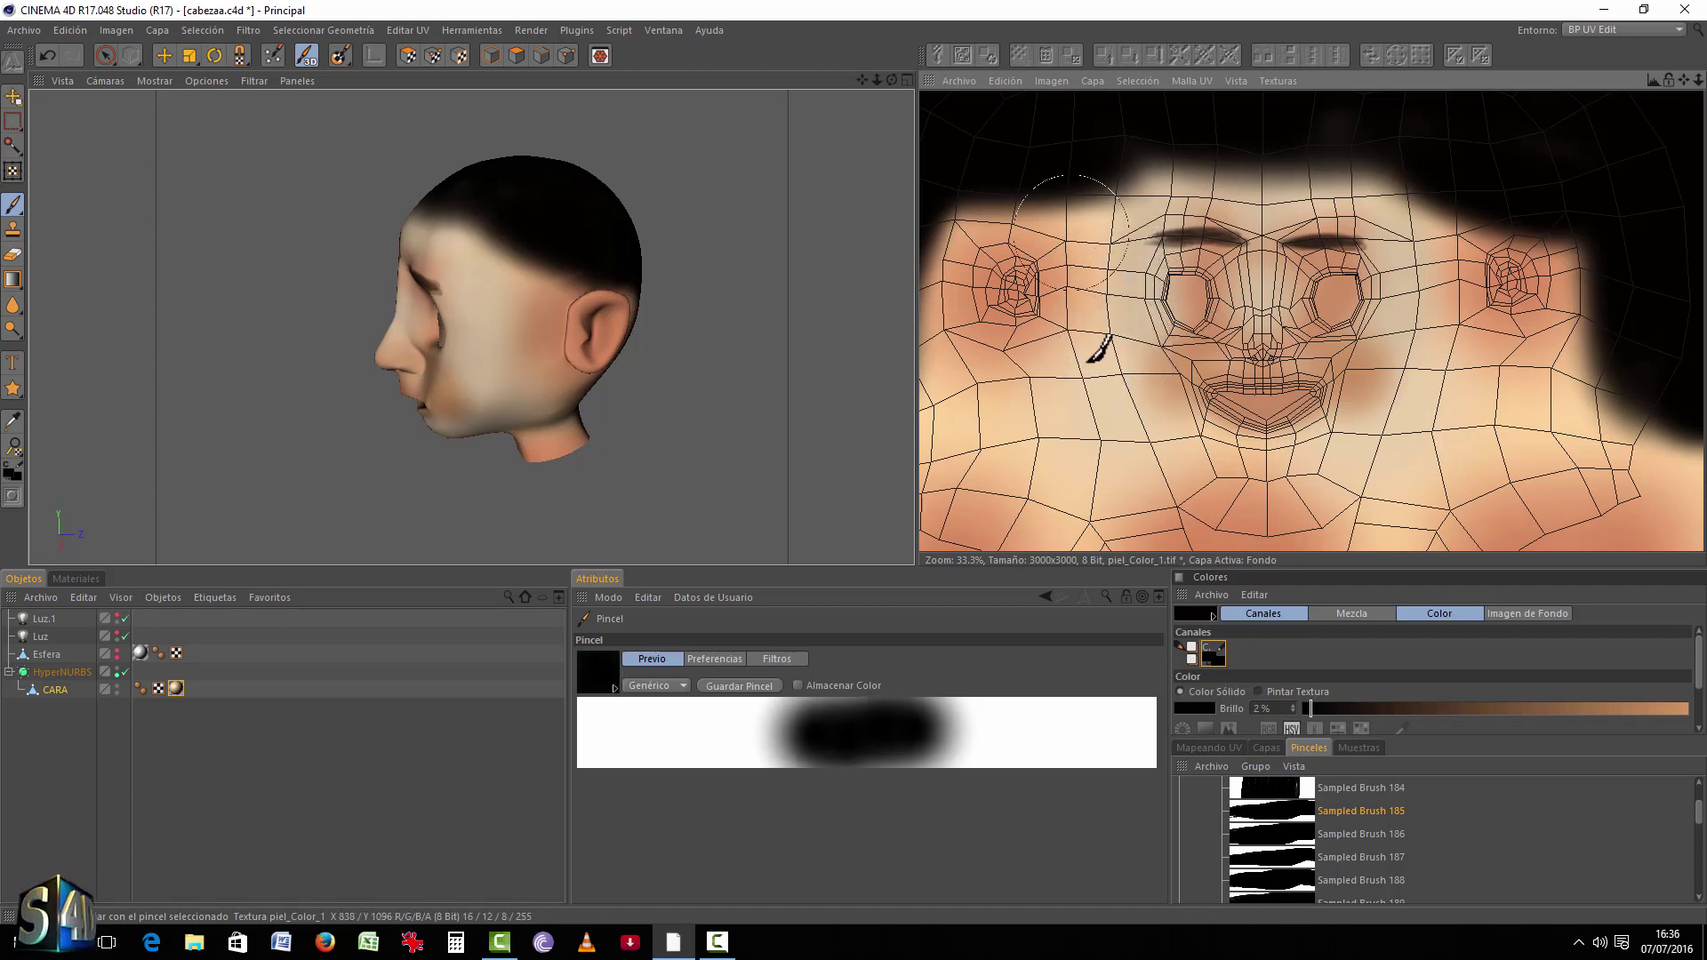
pyautogui.moveTo(1090, 374)
pyautogui.mouseDown(button='middle')
pyautogui.moveTo(920, 379)
pyautogui.moveTo(1085, 349)
pyautogui.mouseUp(button='middle')
pyautogui.moveTo(1091, 190)
pyautogui.mouseDown()
pyautogui.moveTo(1093, 252)
pyautogui.moveTo(1070, 195)
pyautogui.mouseUp()
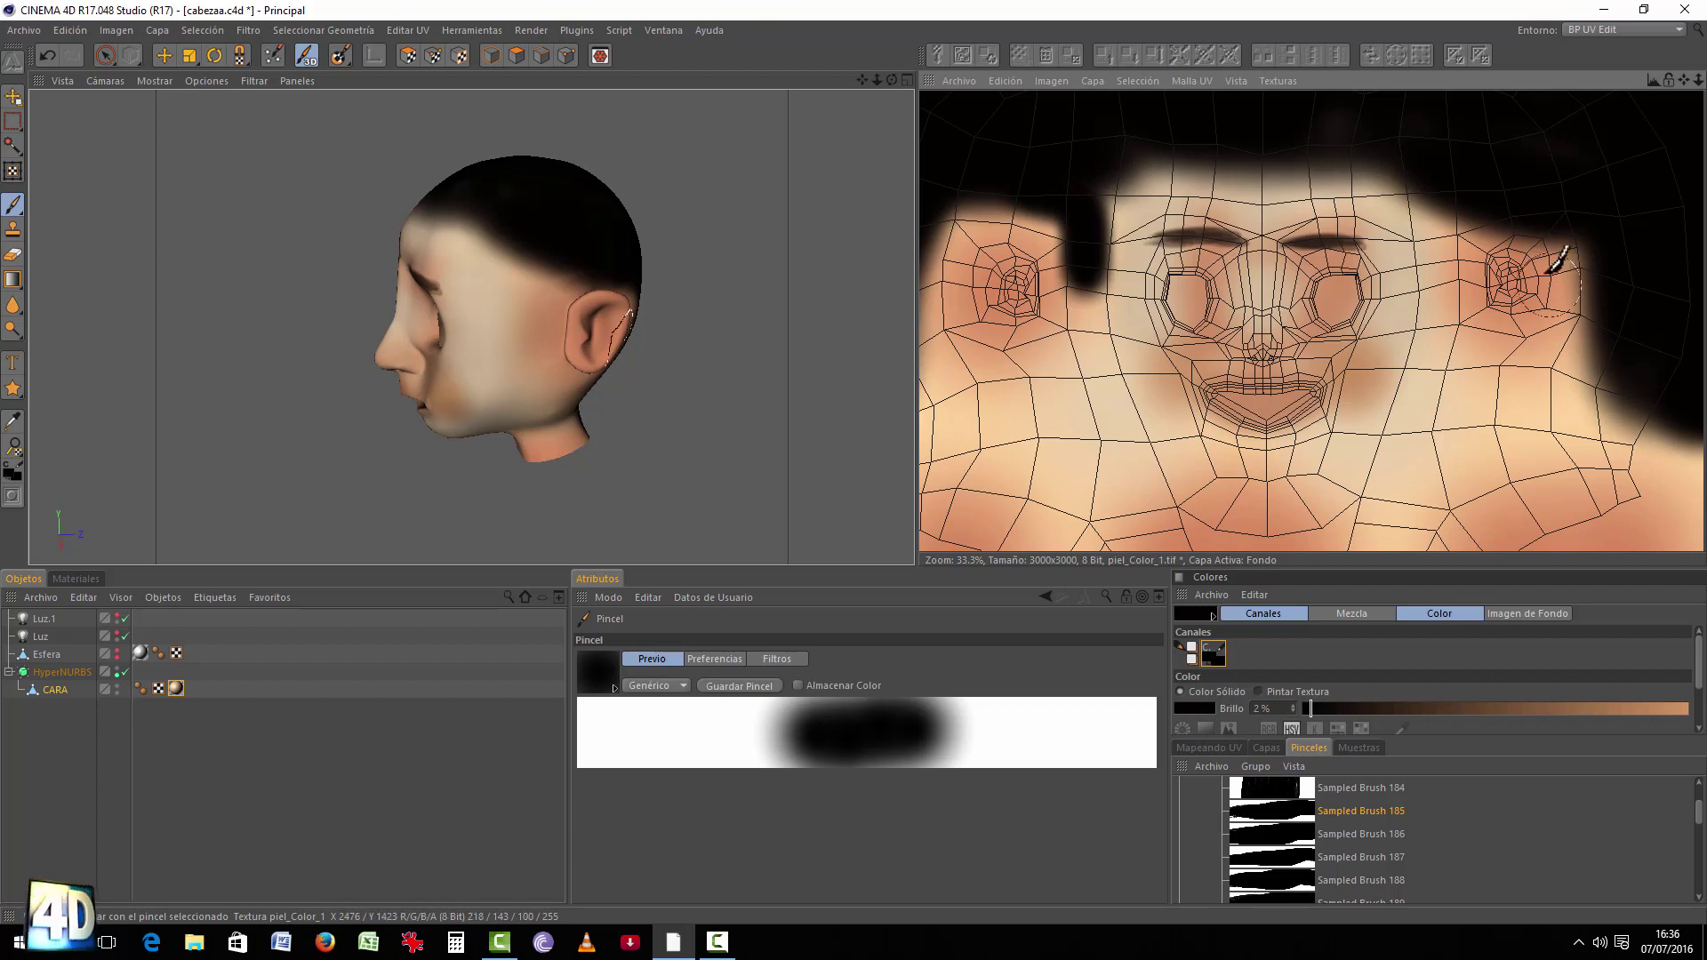
pyautogui.moveTo(1463, 209)
pyautogui.mouseDown()
pyautogui.moveTo(1446, 320)
pyautogui.moveTo(1438, 189)
pyautogui.moveTo(1374, 151)
pyautogui.moveTo(1211, 148)
pyautogui.moveTo(1086, 190)
pyautogui.moveTo(1292, 152)
pyautogui.moveTo(1392, 174)
pyautogui.moveTo(1250, 161)
pyautogui.mouseUp()
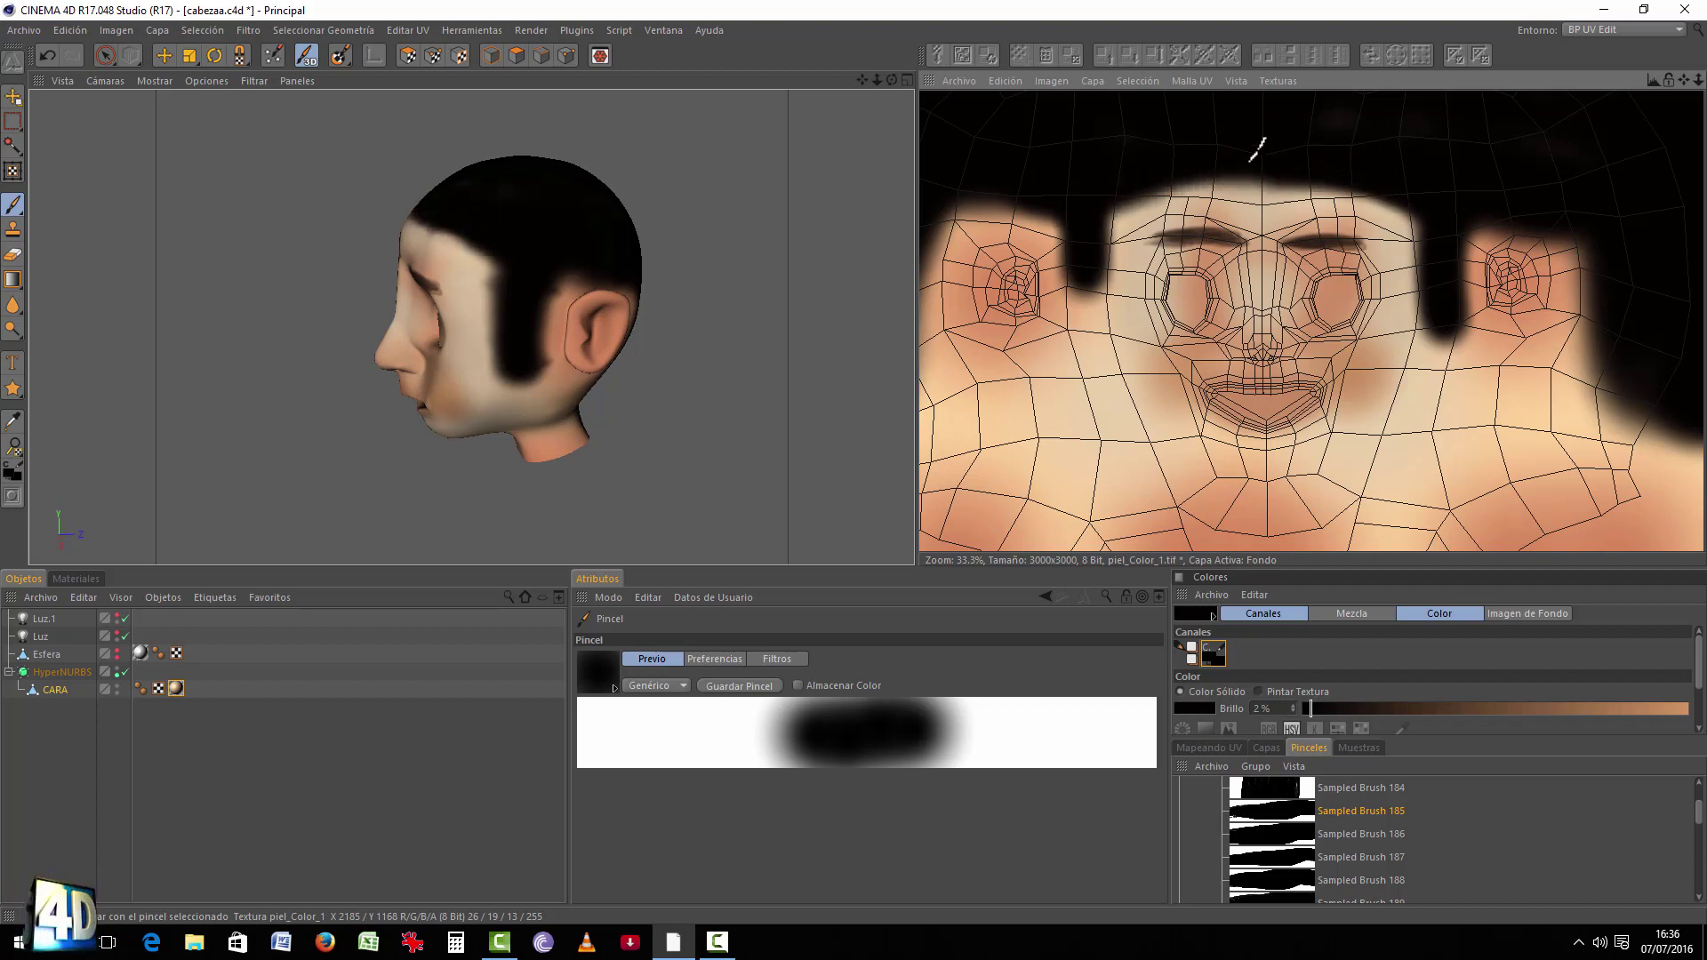
pyautogui.moveTo(1089, 267)
pyautogui.mouseDown()
pyautogui.moveTo(1085, 322)
pyautogui.moveTo(1077, 283)
pyautogui.mouseUp()
# Step: Extend the lower ends of the black hair toward the nape on both outer sides of the UV map
pyautogui.scroll(-2, 1049, 302)
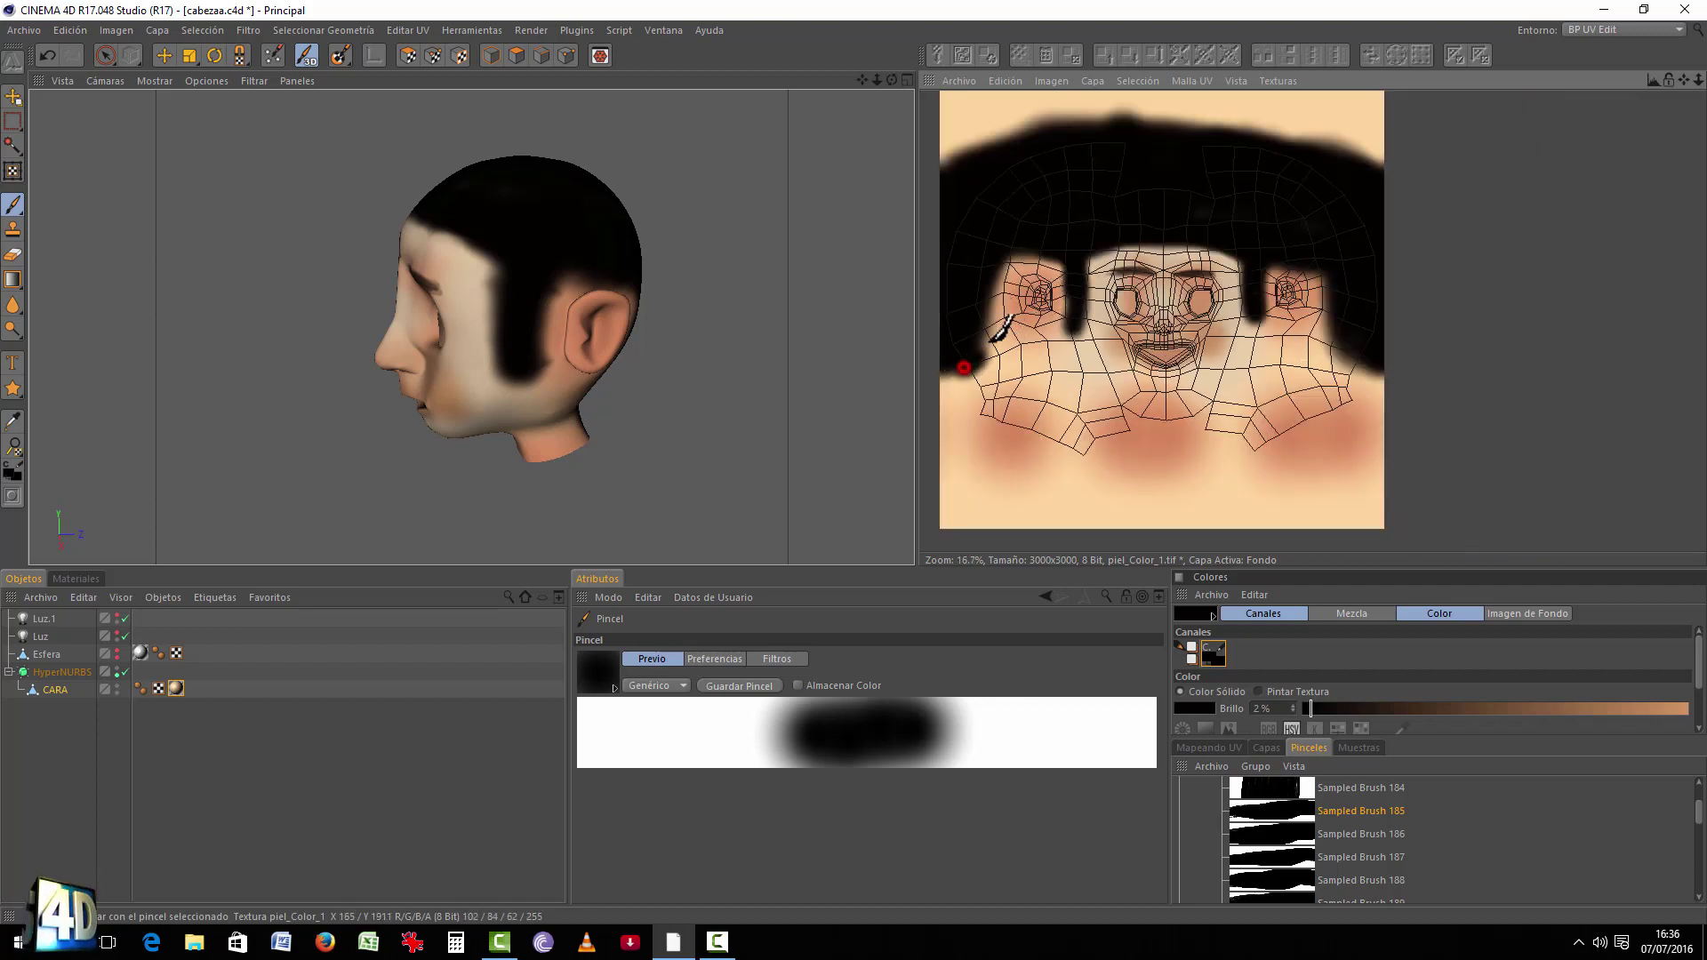
pyautogui.moveTo(994, 339); pyautogui.dragTo(994, 301)
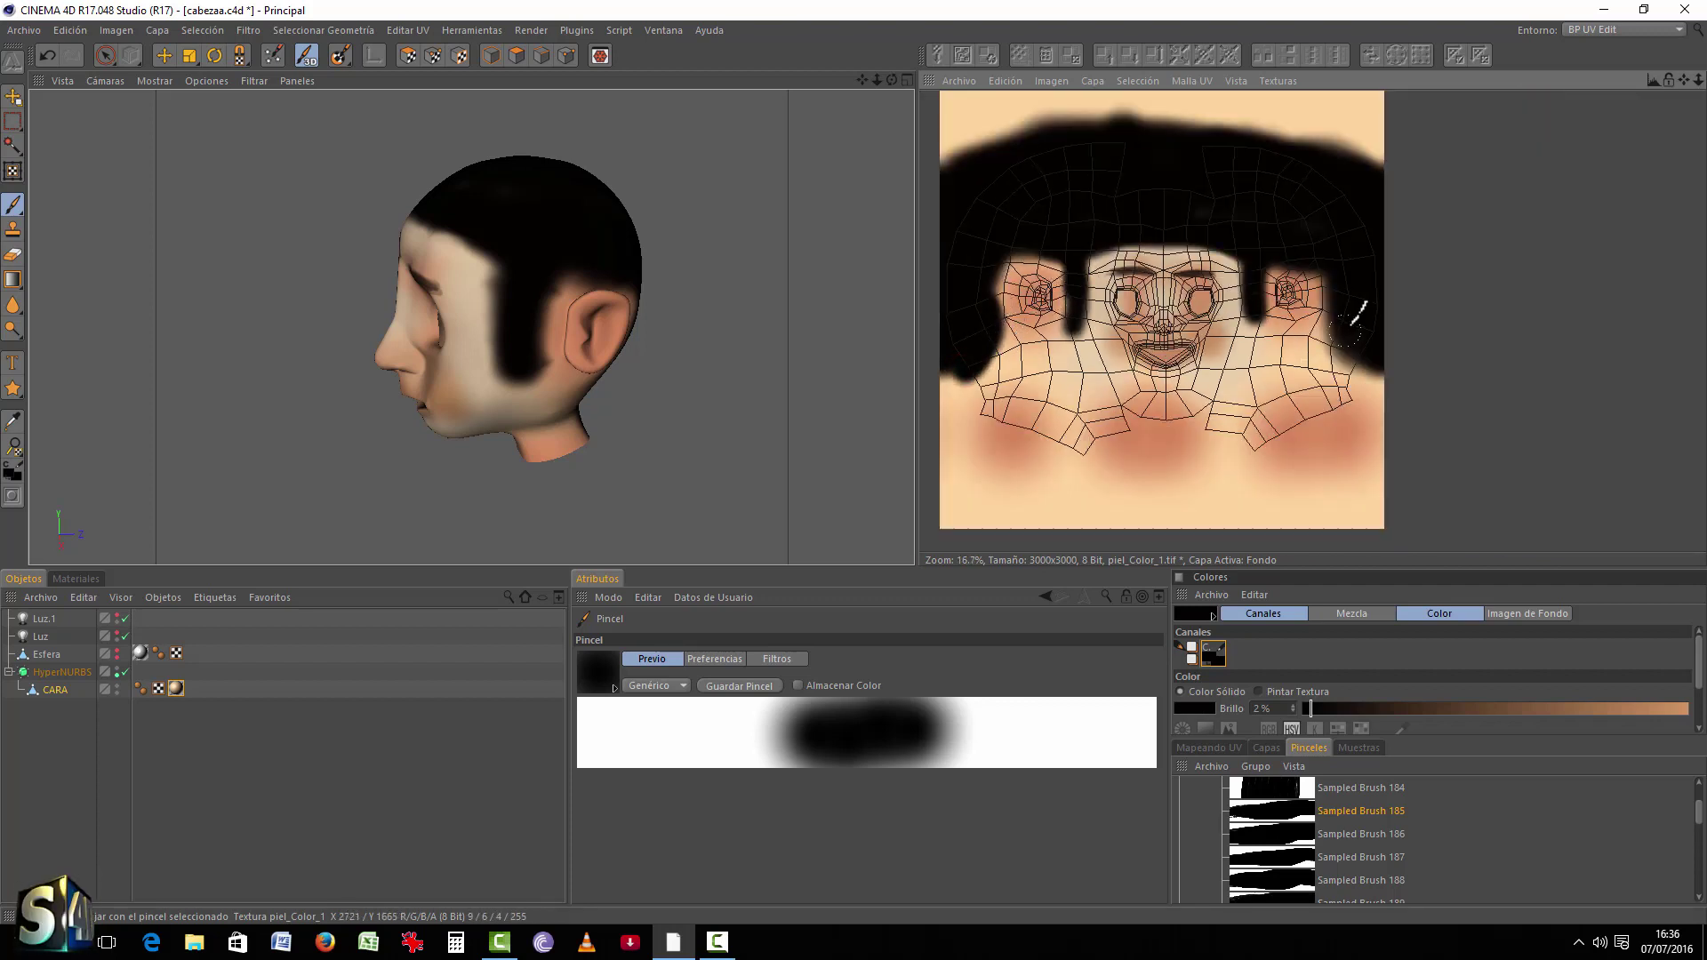
pyautogui.moveTo(1351, 335); pyautogui.dragTo(1411, 350)
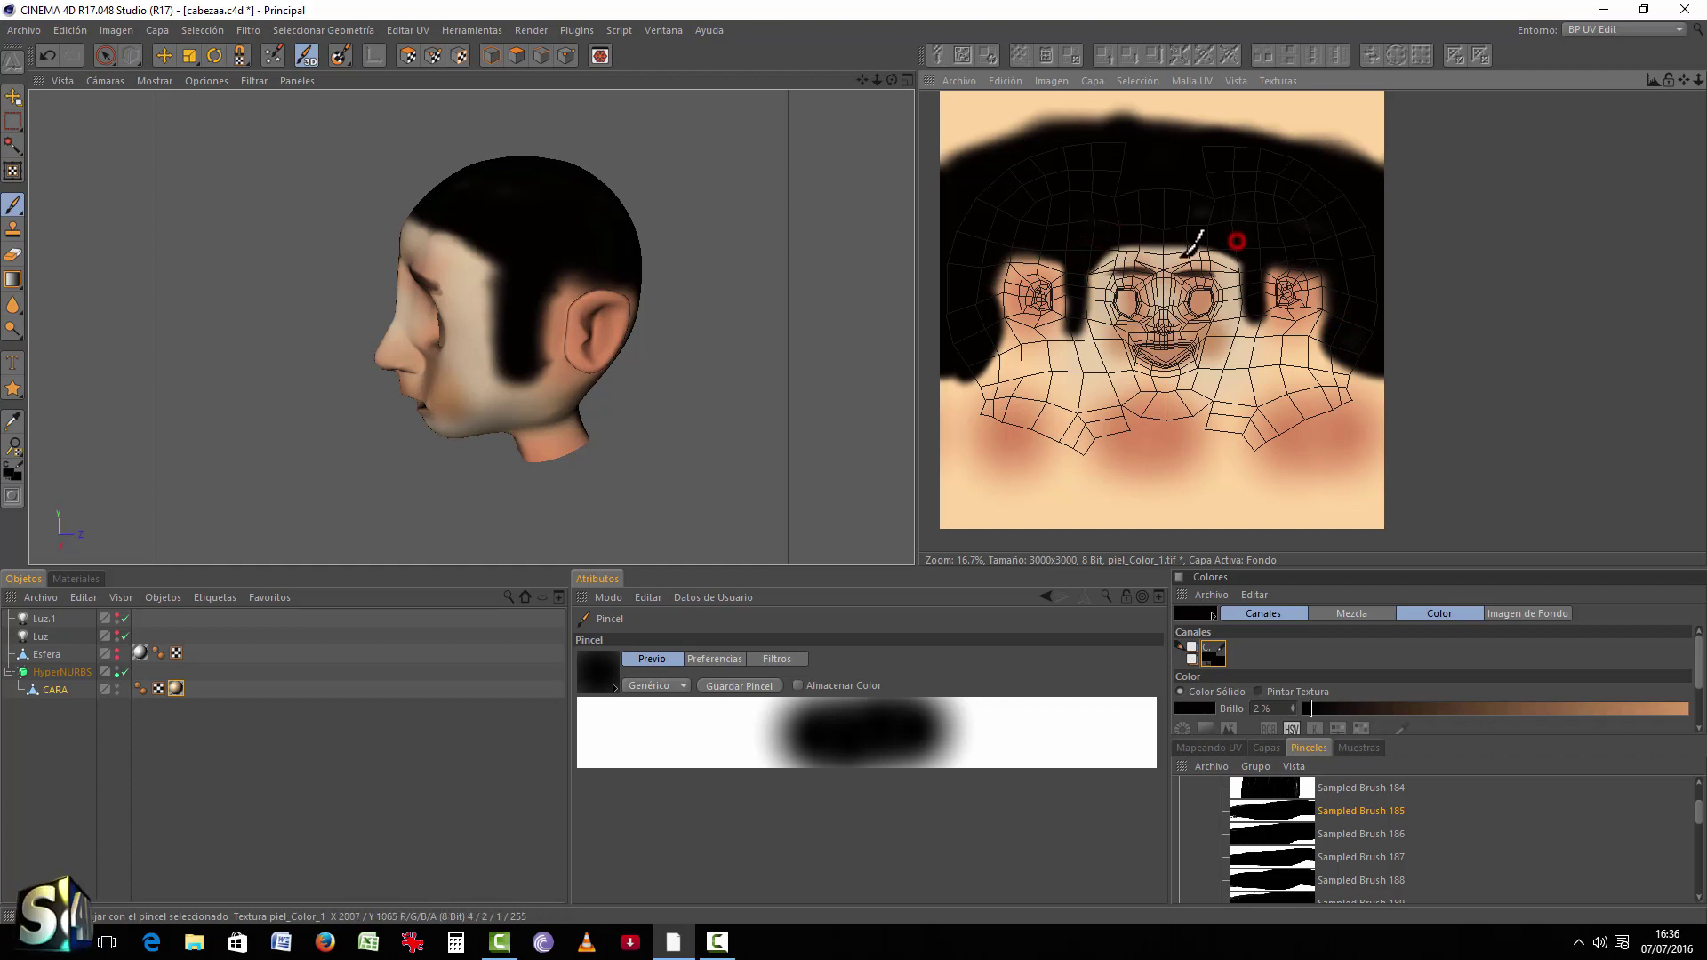
# Step: Fill the bare skin behind and above both ears with black hair directly on the 3D head
pyautogui.keyDown('alt'); pyautogui.moveTo(679, 240); pyautogui.dragTo(869, 260); pyautogui.keyUp('alt')
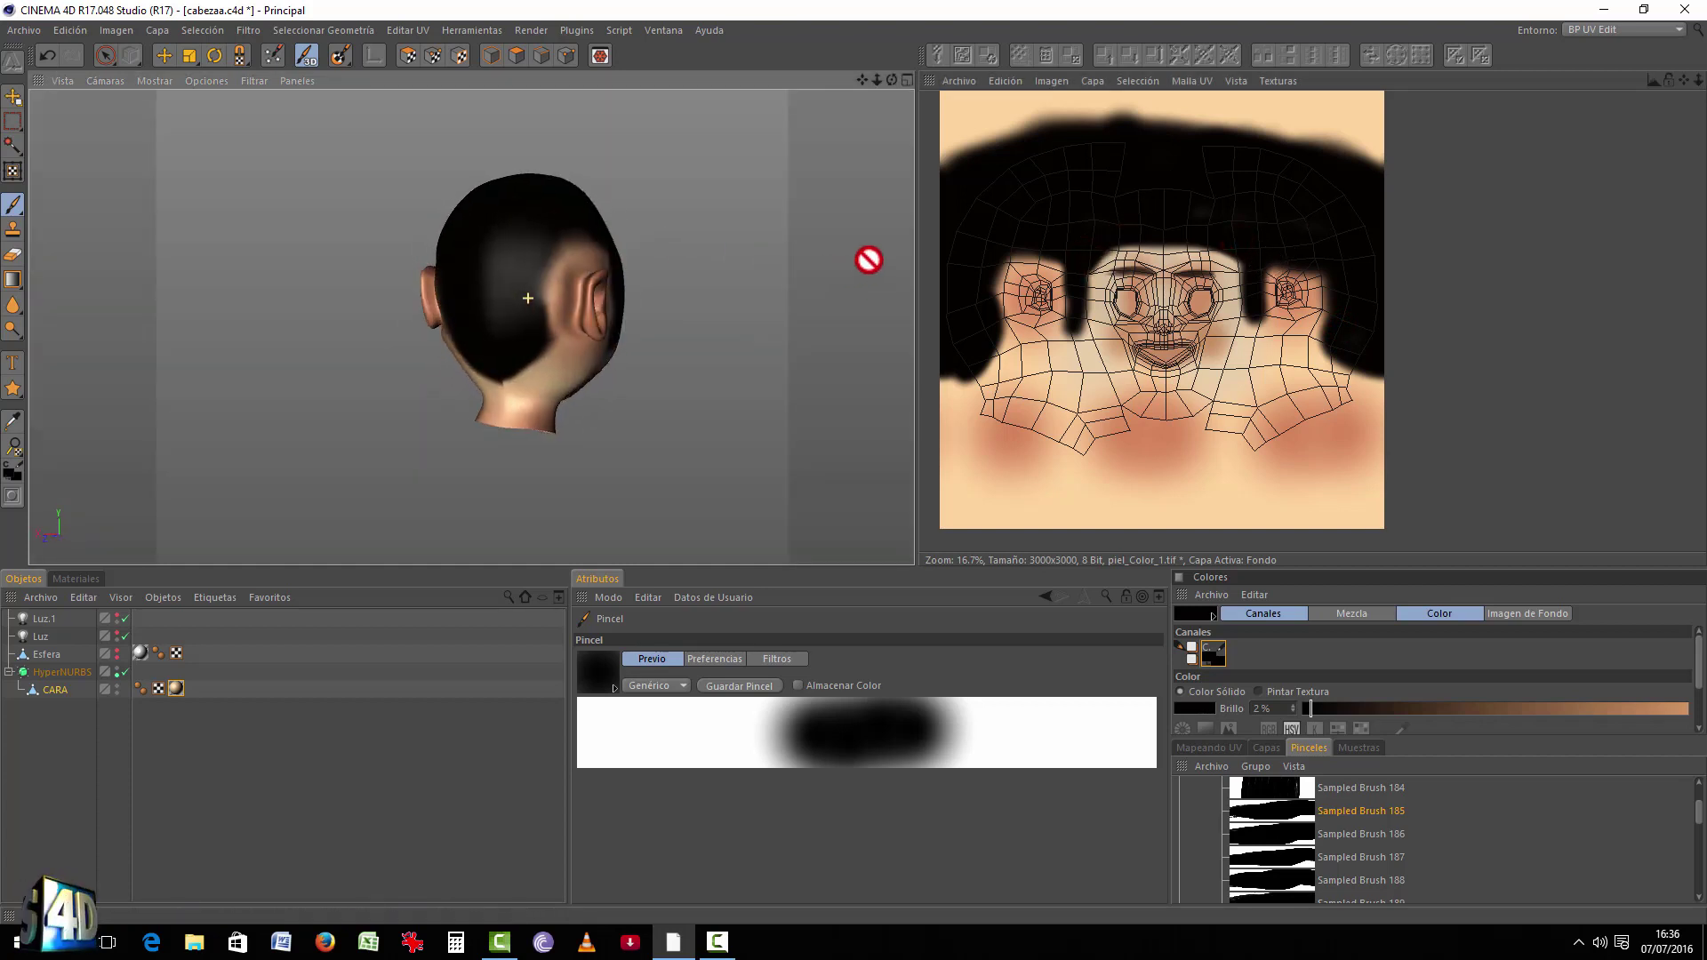
pyautogui.scroll(3, 573, 296)
pyautogui.moveTo(526, 341)
pyautogui.mouseDown()
pyautogui.moveTo(547, 227)
pyautogui.moveTo(610, 193)
pyautogui.moveTo(560, 286)
pyautogui.moveTo(562, 305)
pyautogui.moveTo(620, 206)
pyautogui.moveTo(564, 360)
pyautogui.moveTo(579, 274)
pyautogui.moveTo(481, 418)
pyautogui.moveTo(565, 355)
pyautogui.mouseUp()
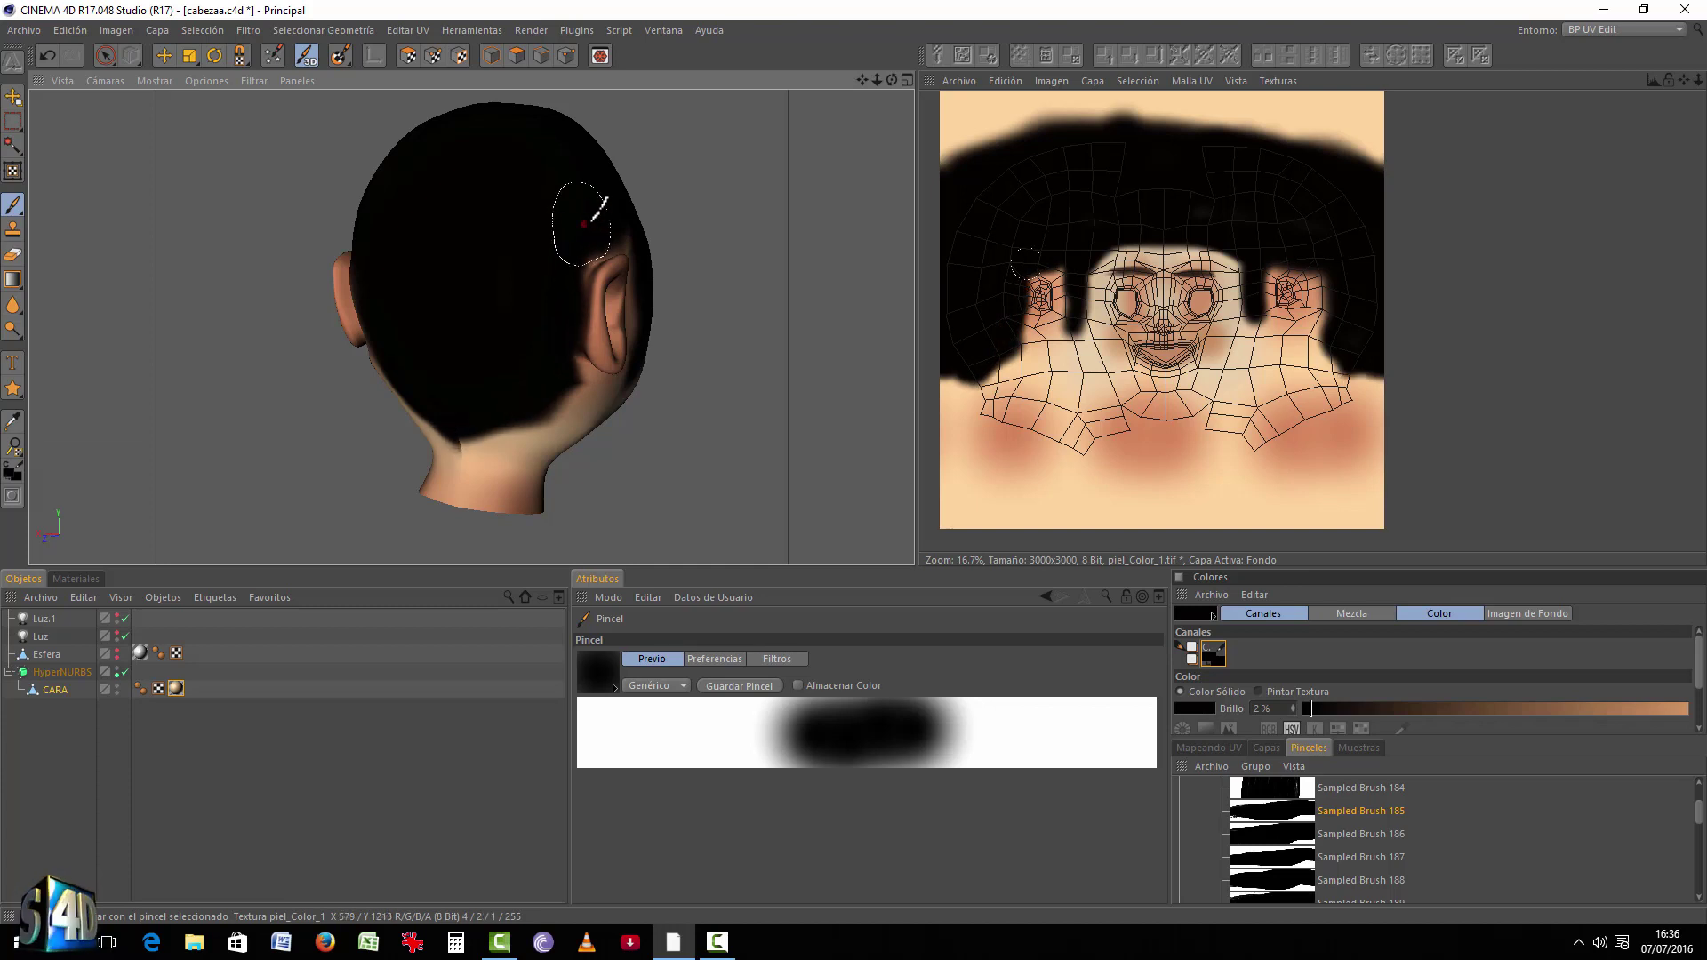
pyautogui.moveTo(584, 224)
pyautogui.keyDown('alt'); pyautogui.mouseDown()
pyautogui.moveTo(395, 233)
pyautogui.moveTo(493, 337)
pyautogui.moveTo(505, 255)
pyautogui.mouseUp(); pyautogui.keyUp('alt')
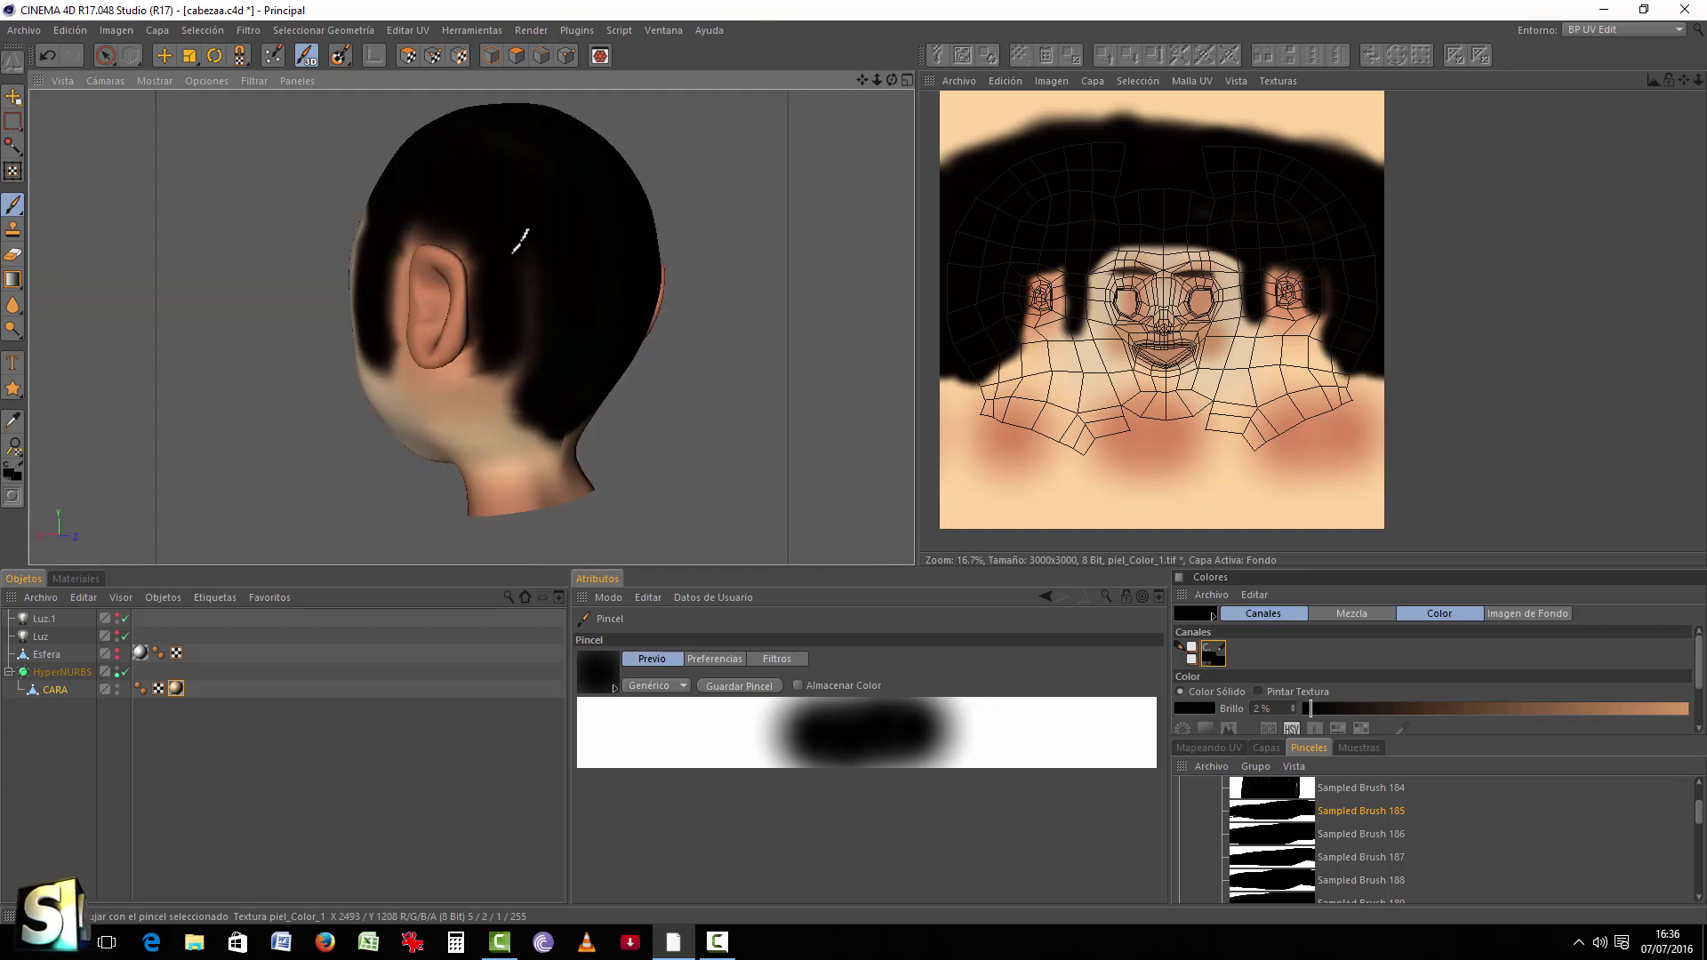
# Step: Cover the remaining bare skin patches in the hair area around the ears with black paint directly on the 3D head
pyautogui.keyDown('alt'); pyautogui.moveTo(582, 207); pyautogui.dragTo(489, 264); pyautogui.keyUp('alt')
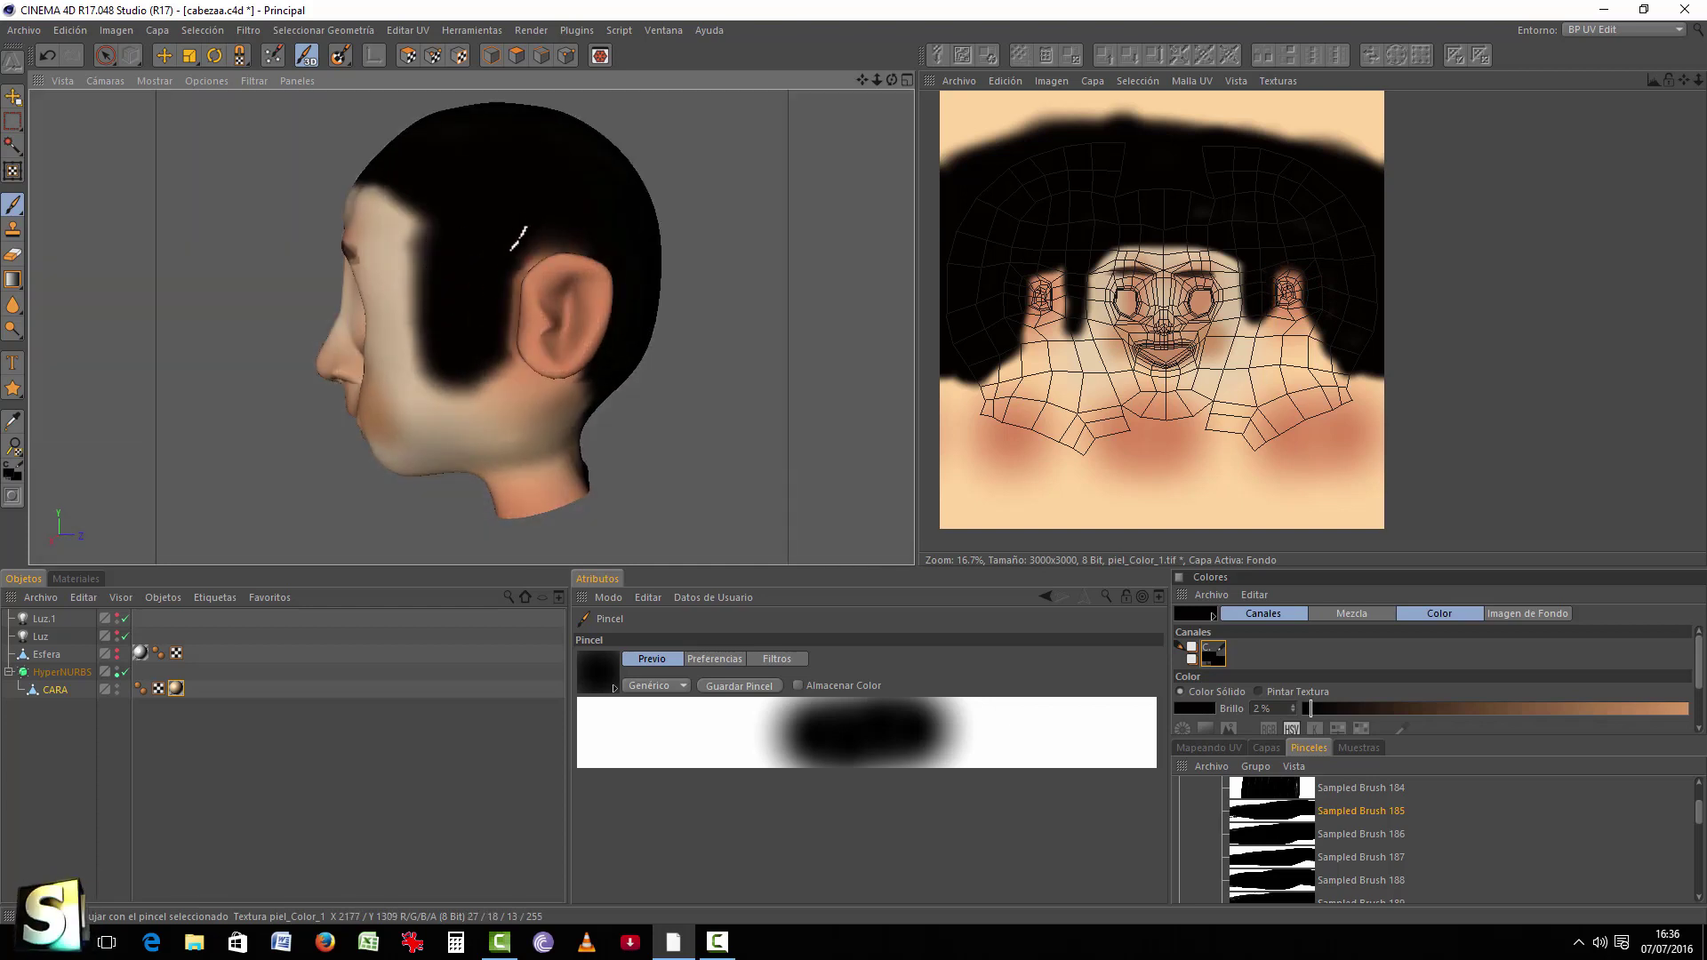
pyautogui.keyDown('alt'); pyautogui.moveTo(494, 341); pyautogui.dragTo(431, 176); pyautogui.keyUp('alt')
pyautogui.keyDown('alt'); pyautogui.moveTo(501, 301); pyautogui.dragTo(416, 274); pyautogui.keyUp('alt')
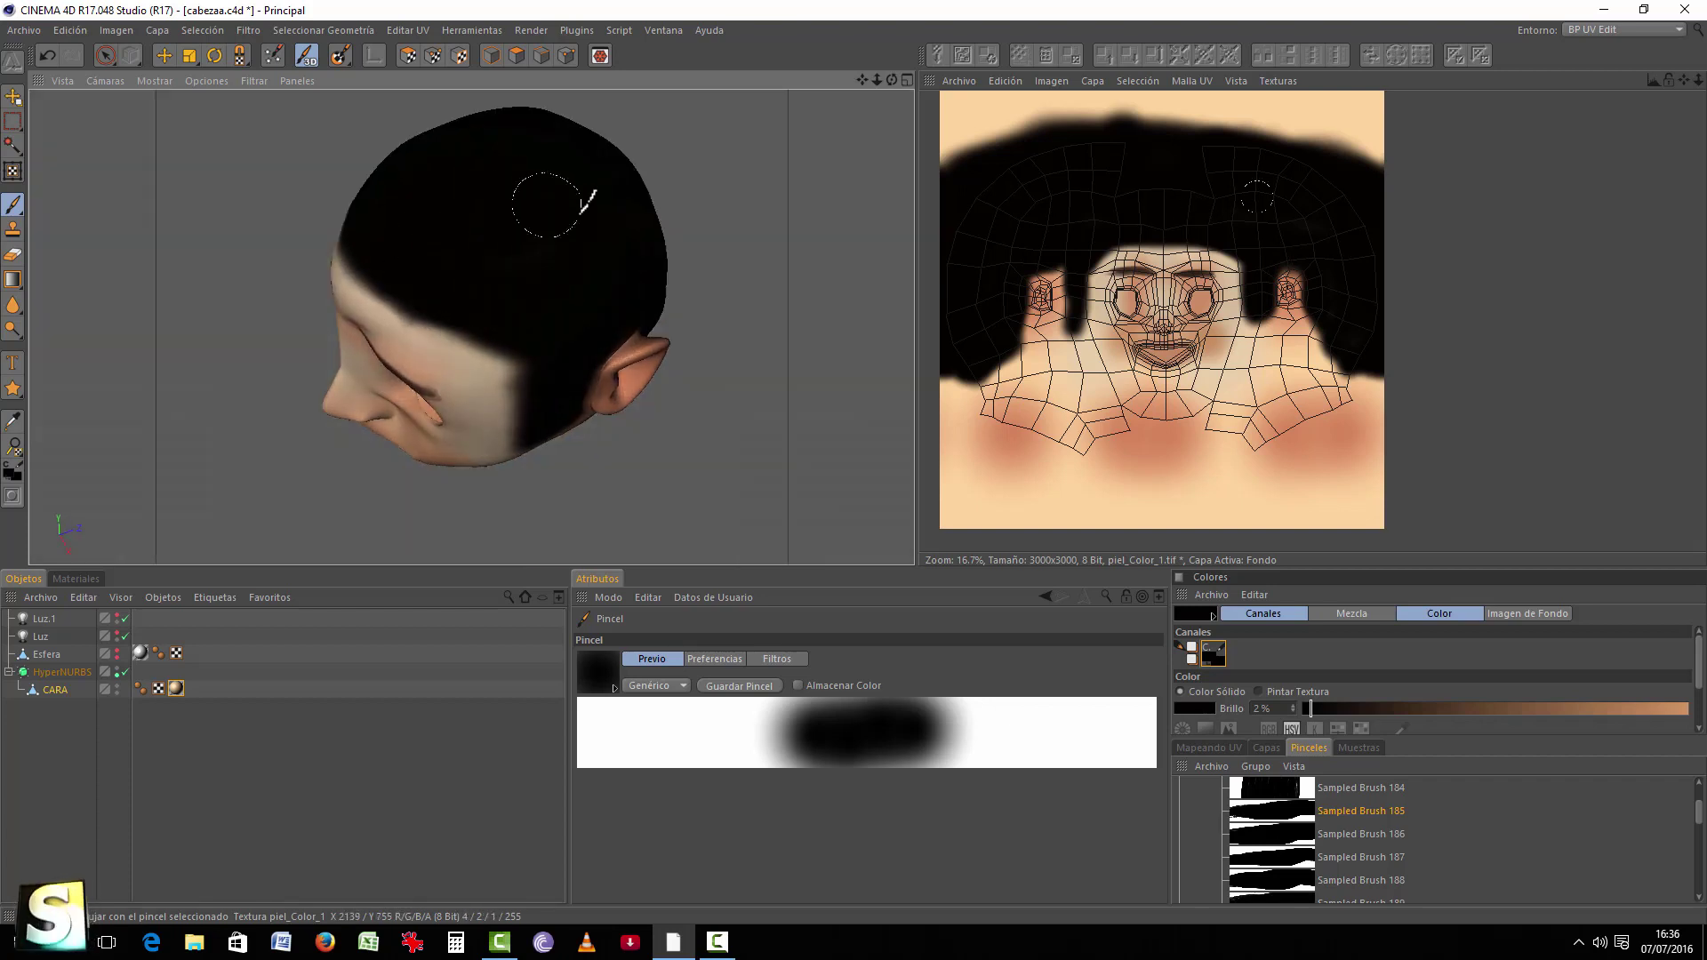
pyautogui.moveTo(545, 205)
pyautogui.keyDown('alt'); pyautogui.mouseDown()
pyautogui.moveTo(610, 199)
pyautogui.moveTo(571, 240)
pyautogui.moveTo(862, 275)
pyautogui.moveTo(723, 327)
pyautogui.moveTo(709, 275)
pyautogui.moveTo(564, 275)
pyautogui.moveTo(407, 365)
pyautogui.moveTo(510, 267)
pyautogui.moveTo(690, 259)
pyautogui.mouseUp(); pyautogui.keyUp('alt')
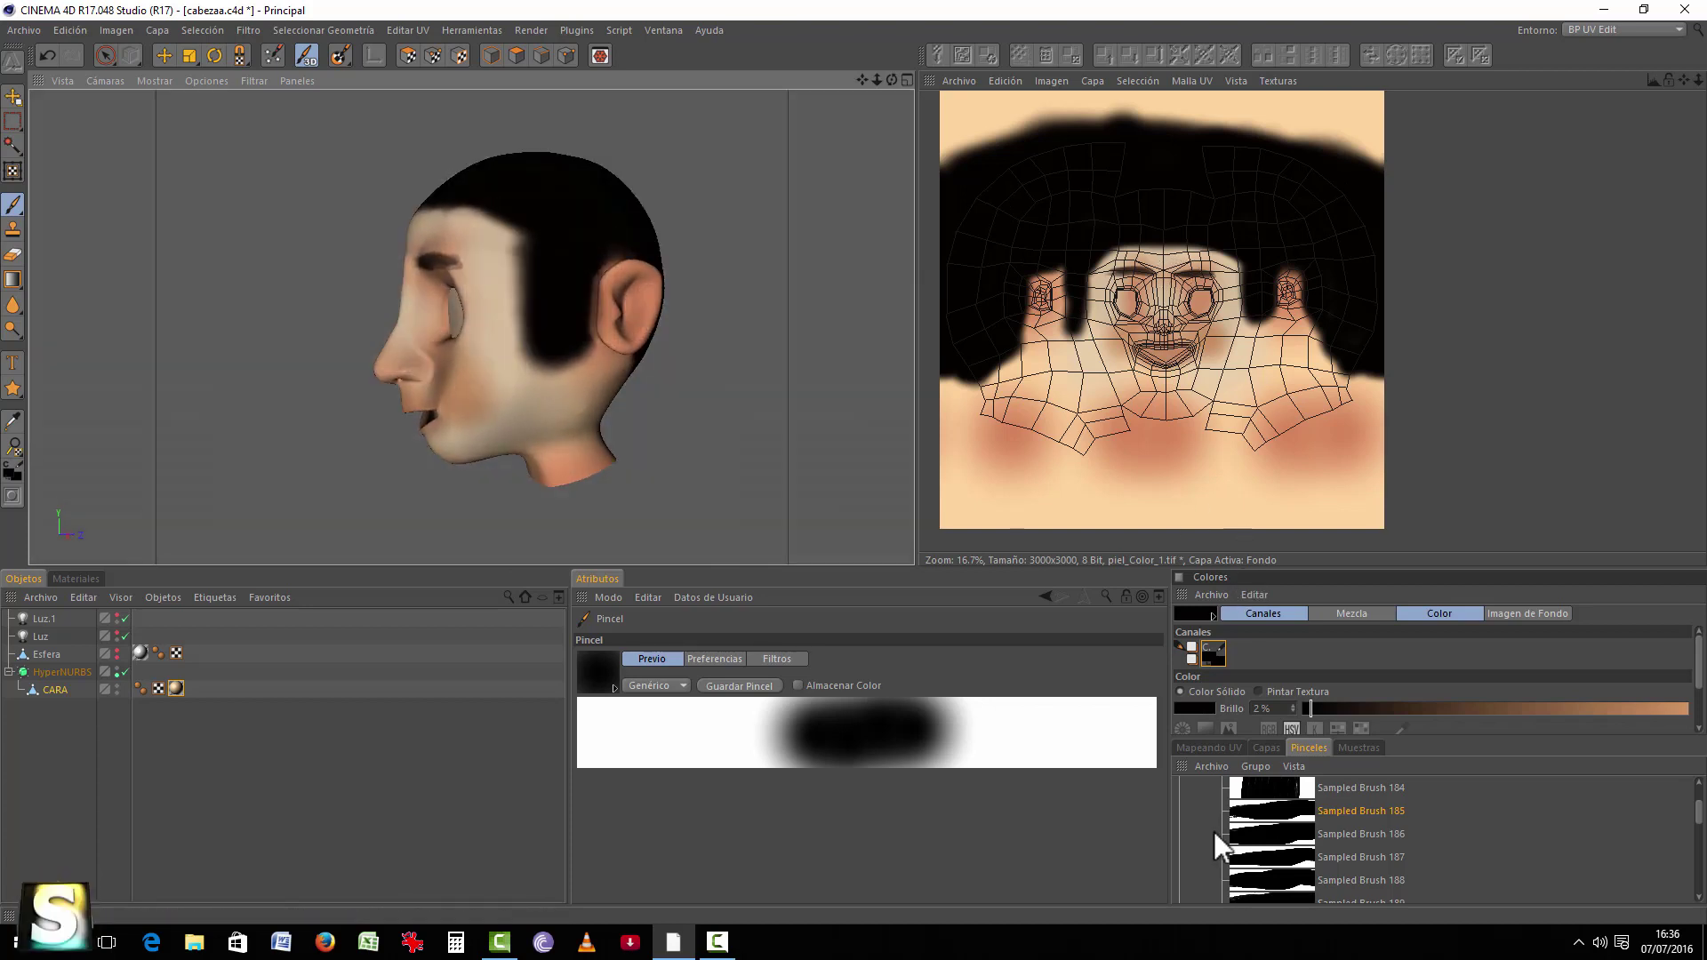
pyautogui.scroll(-3, 1273, 825)
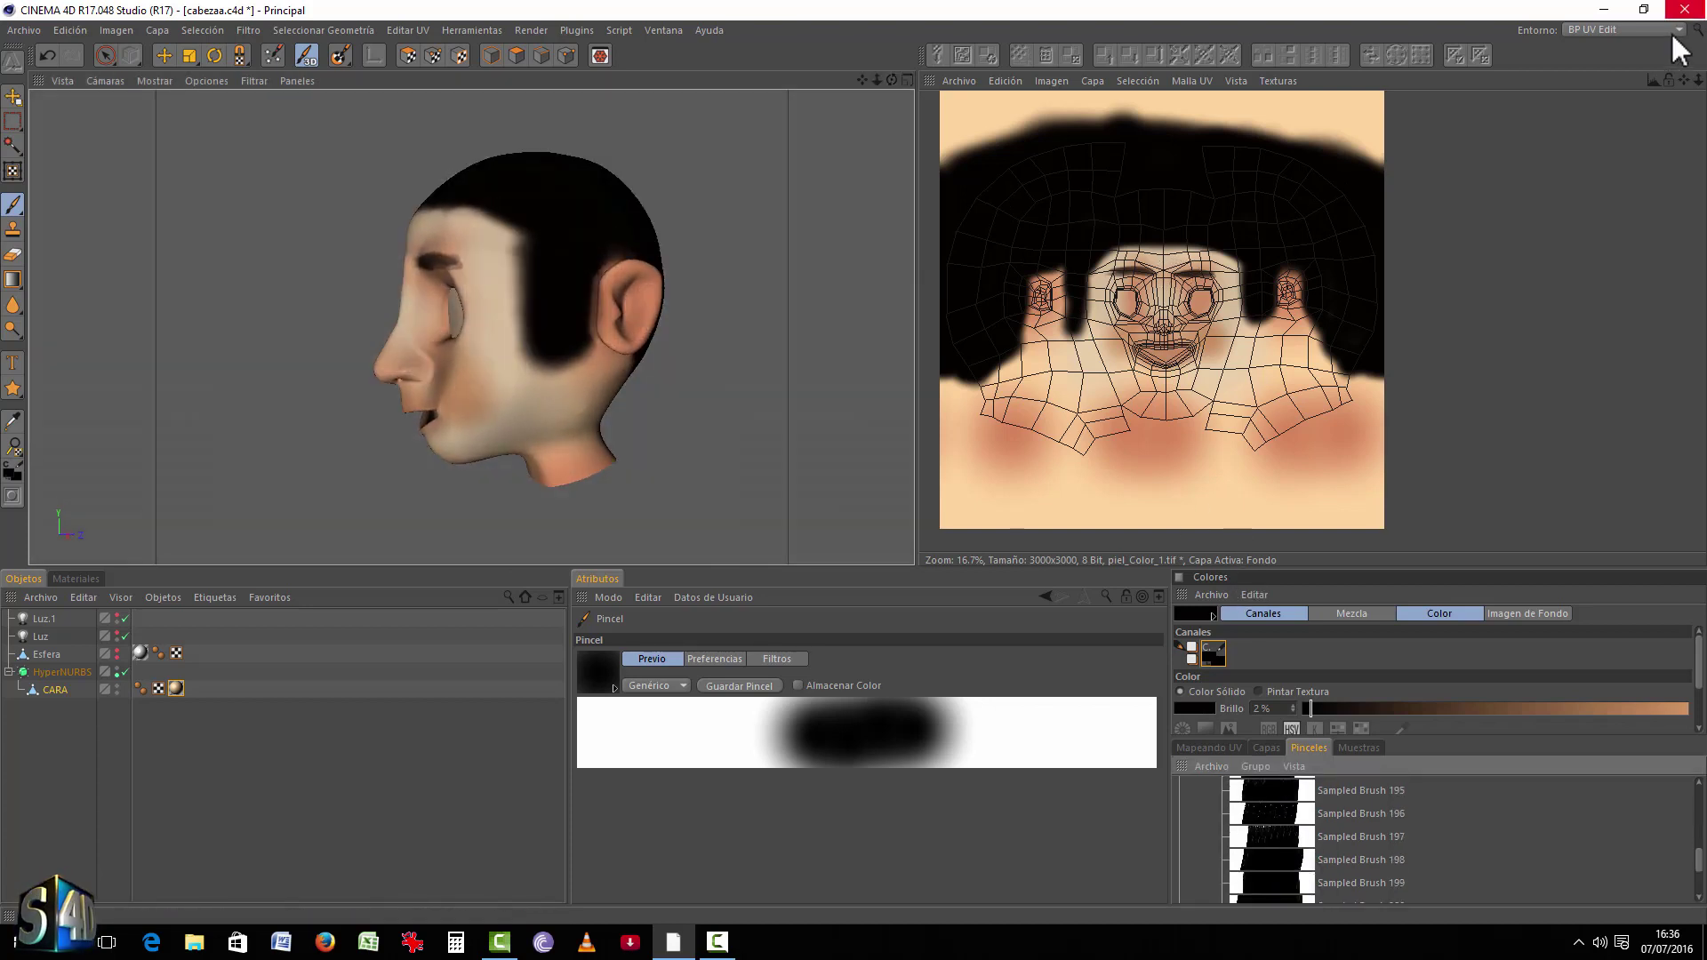
# Step: Switch to the Standard layout and render the textured head in a three-quarter view
pyautogui.click(1620, 27)
pyautogui.click(1592, 171)
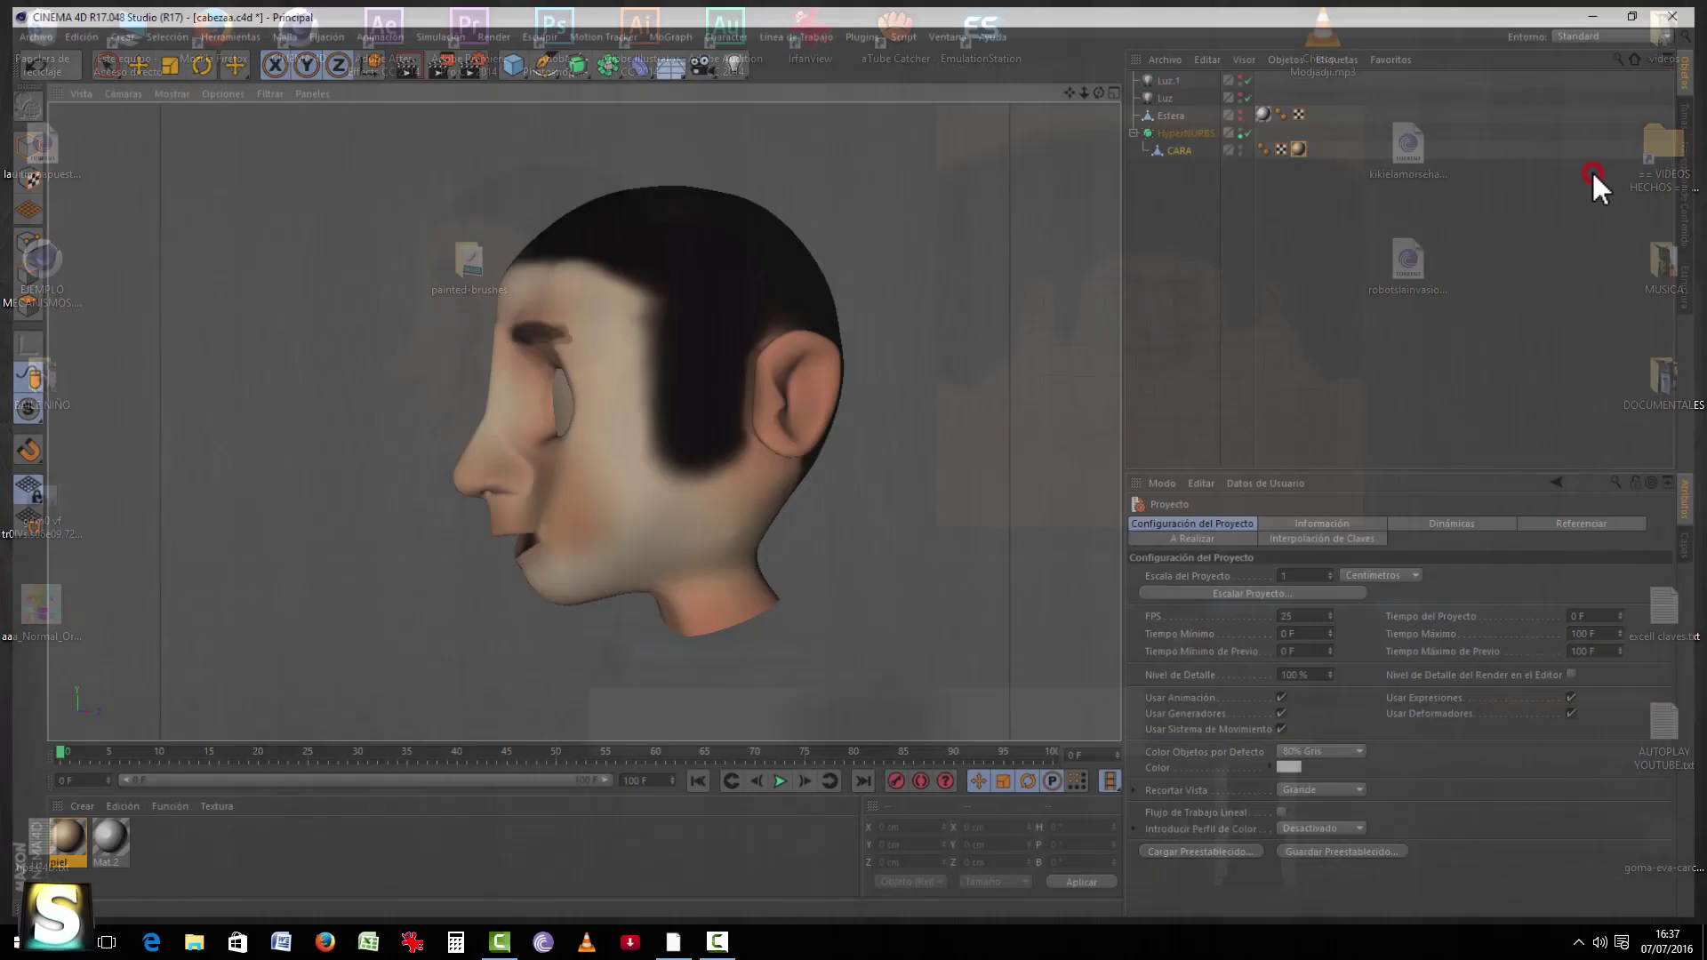
pyautogui.moveTo(610, 383)
pyautogui.keyDown('alt'); pyautogui.mouseDown()
pyautogui.moveTo(476, 344)
pyautogui.moveTo(572, 335)
pyautogui.moveTo(480, 360)
pyautogui.mouseUp(); pyautogui.keyUp('alt')
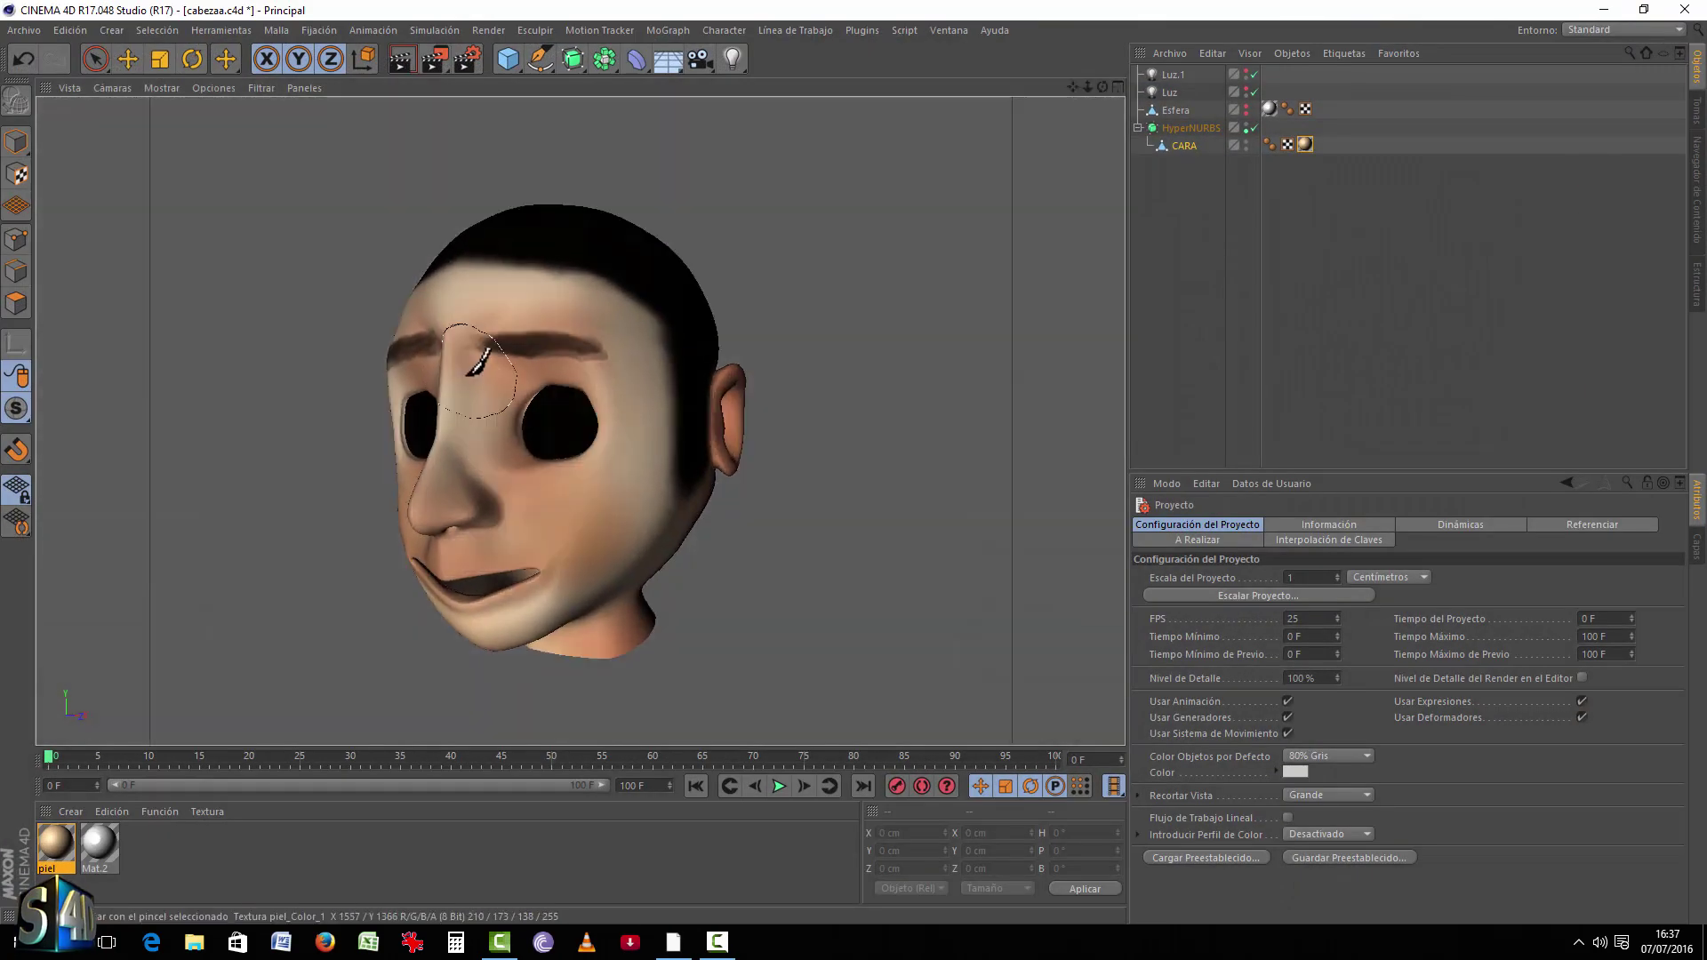
pyautogui.click(467, 61)
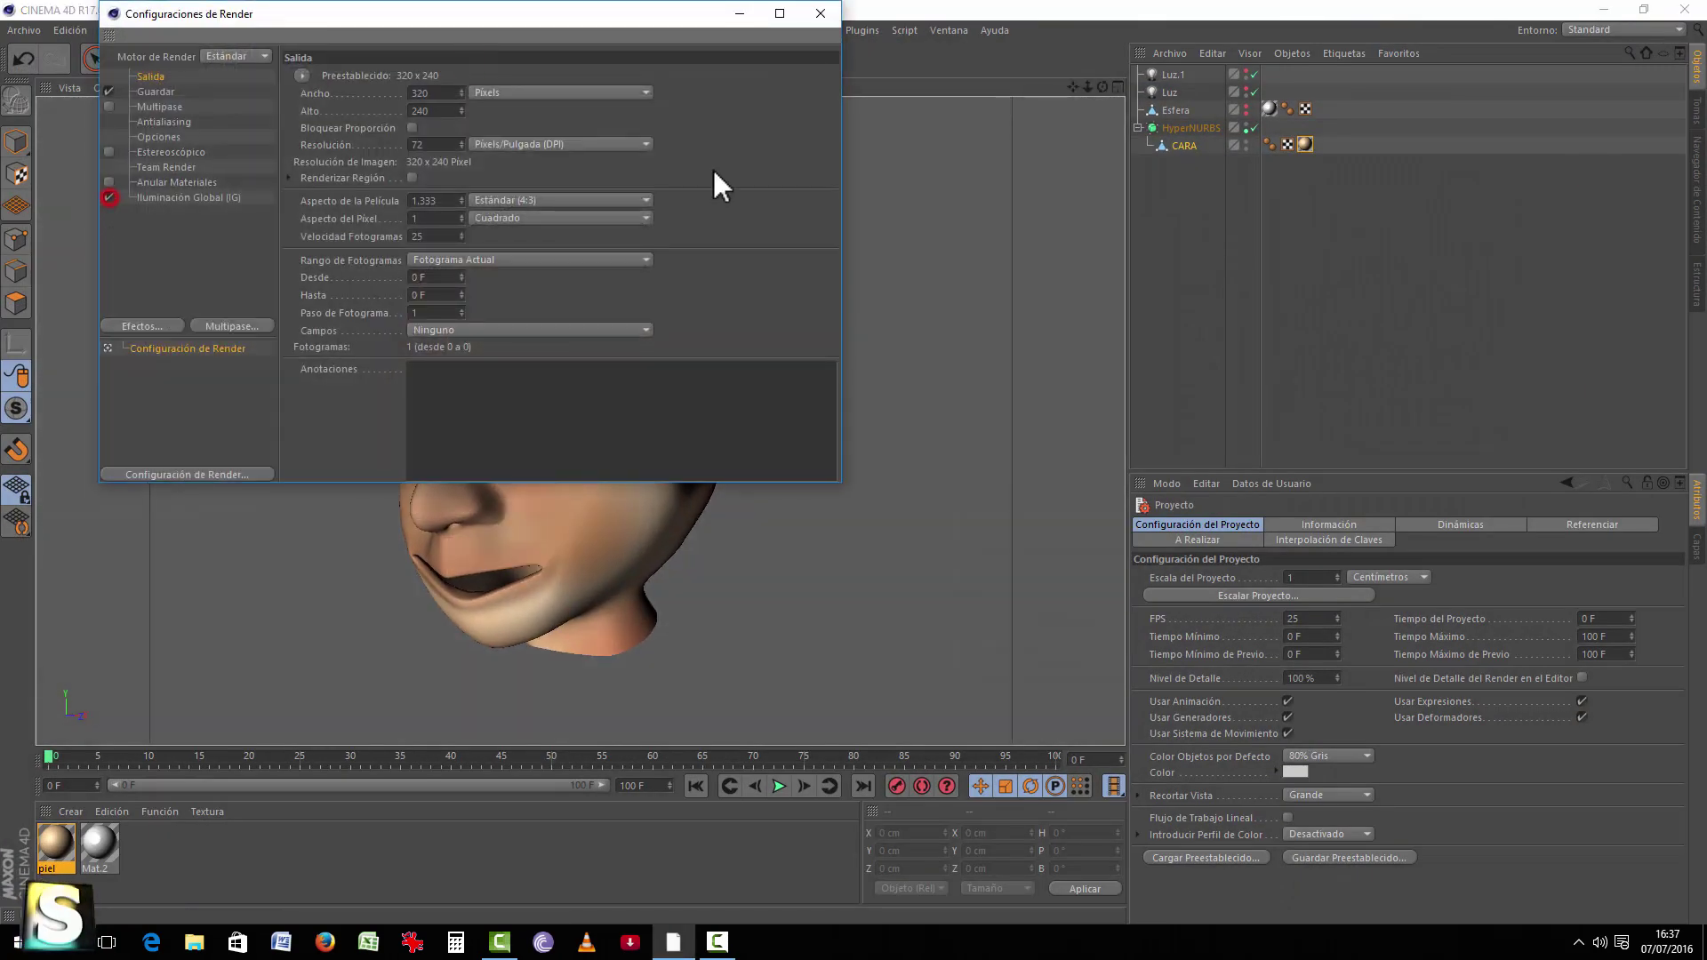
pyautogui.click(820, 13)
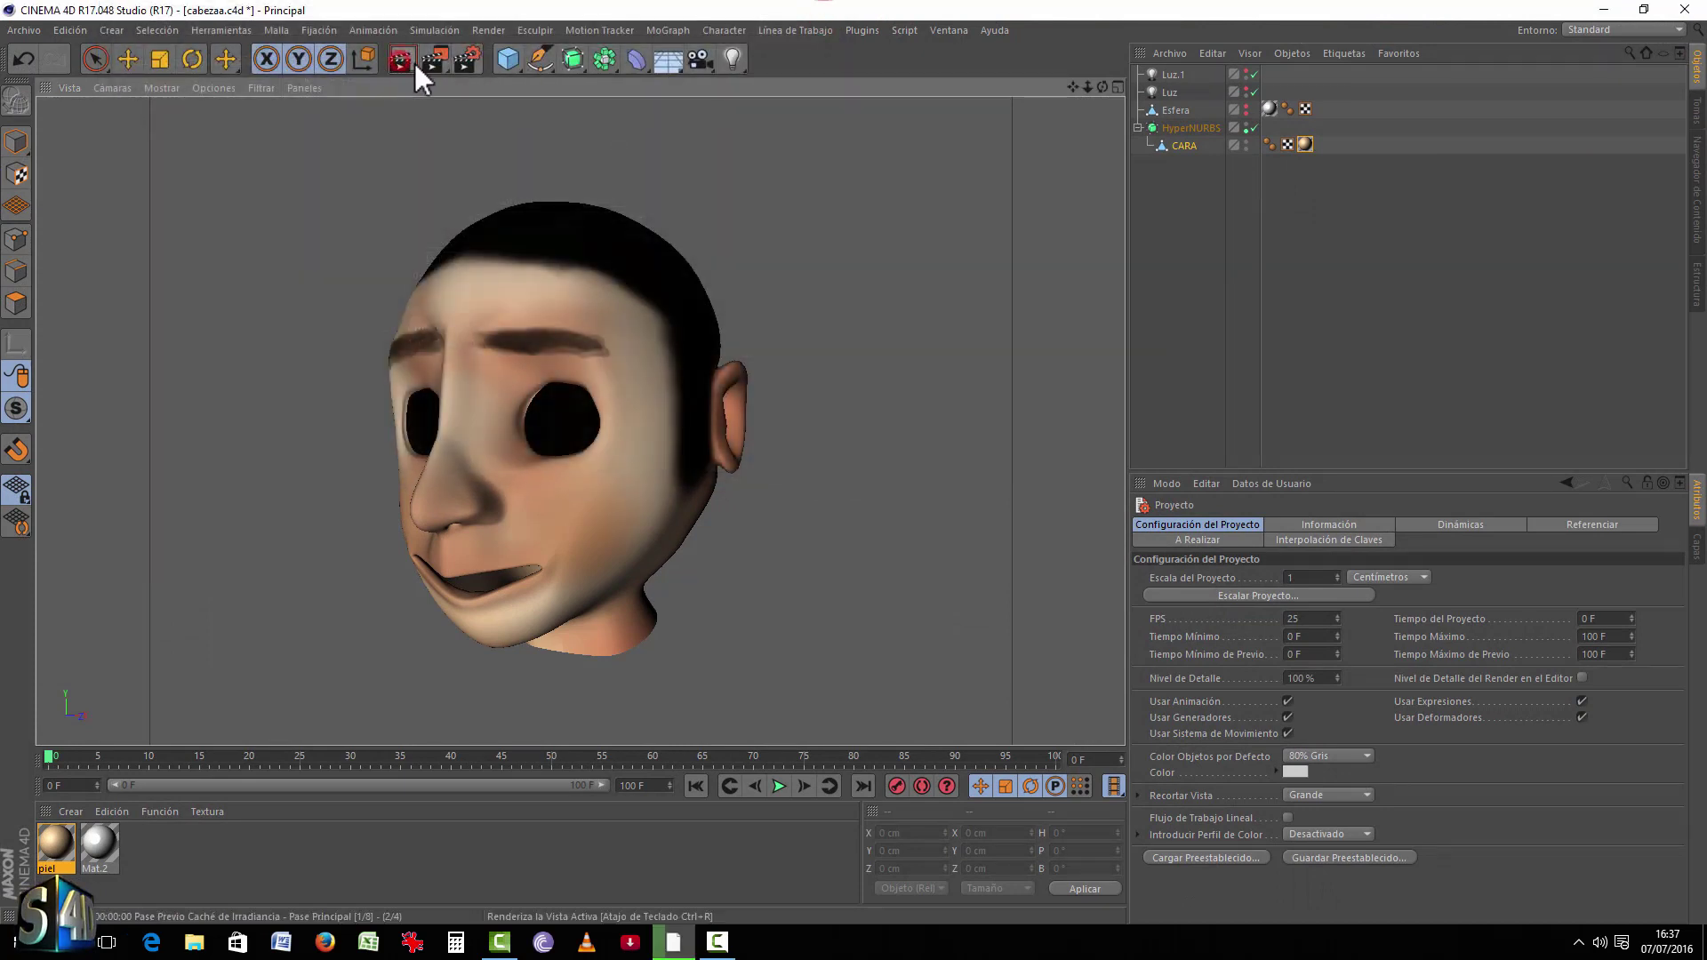
pyautogui.click(412, 61)
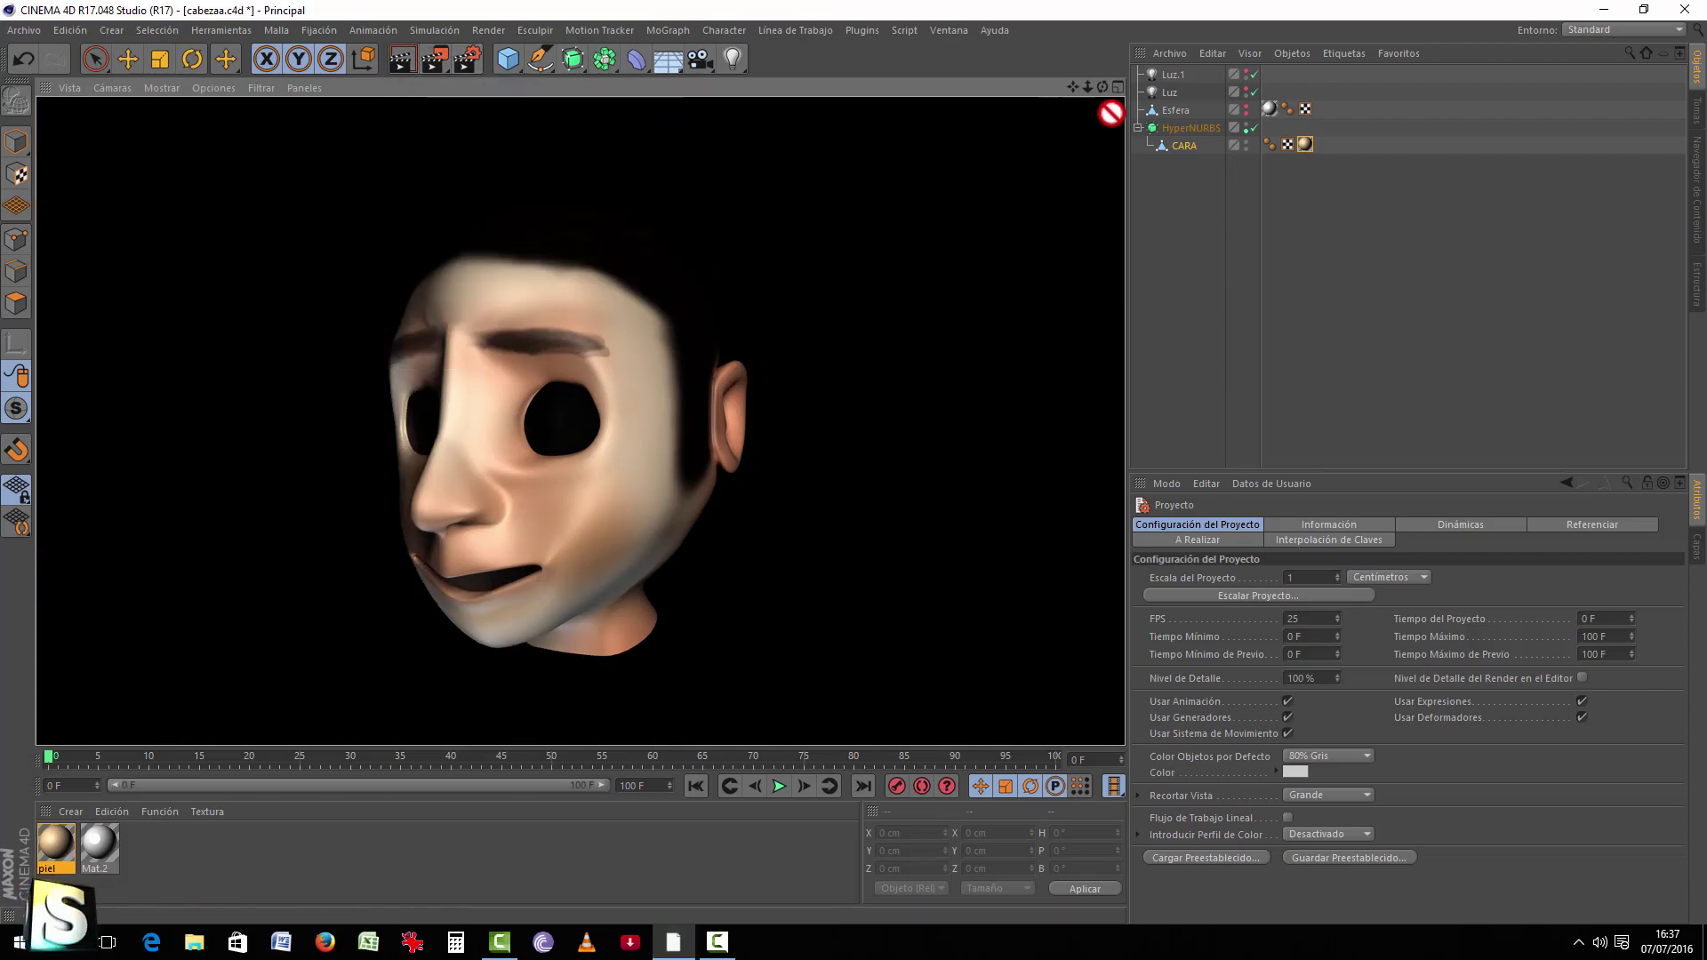
# Step: Make the Esfera eyes visible in the editor and in renders, and add a Cielo (Sky) object to the scene
pyautogui.click(1246, 113)
pyautogui.click(1246, 106)
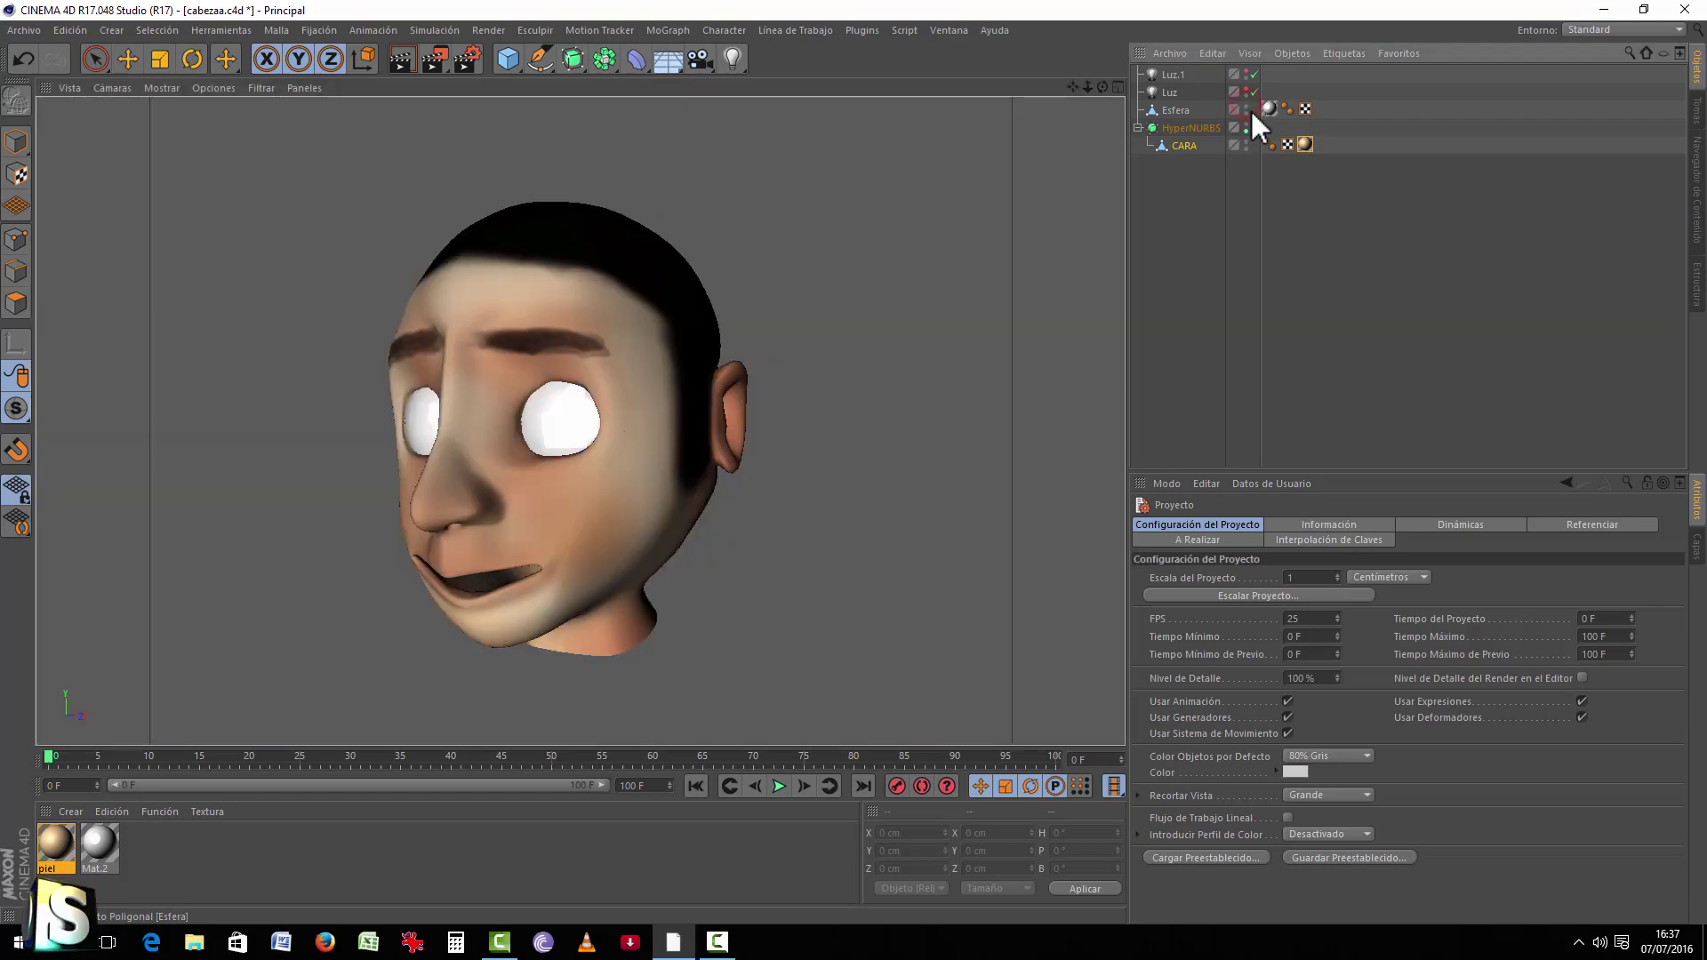
pyautogui.click(116, 32)
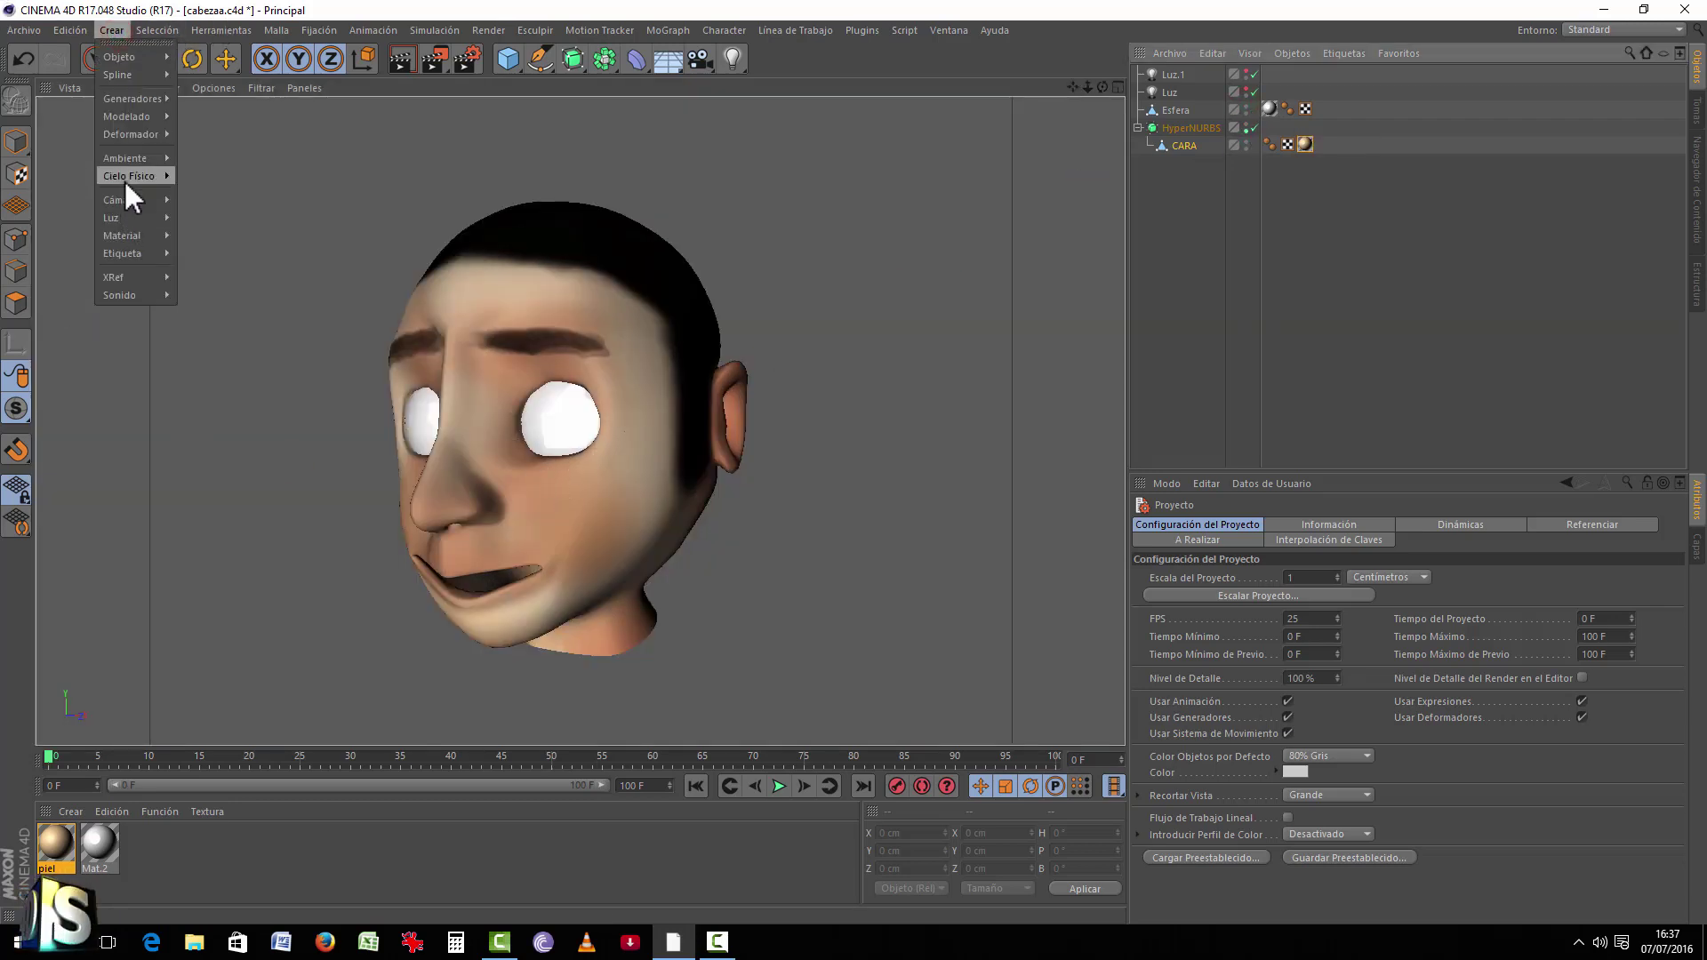
pyautogui.moveTo(131, 160)
pyautogui.click(228, 183)
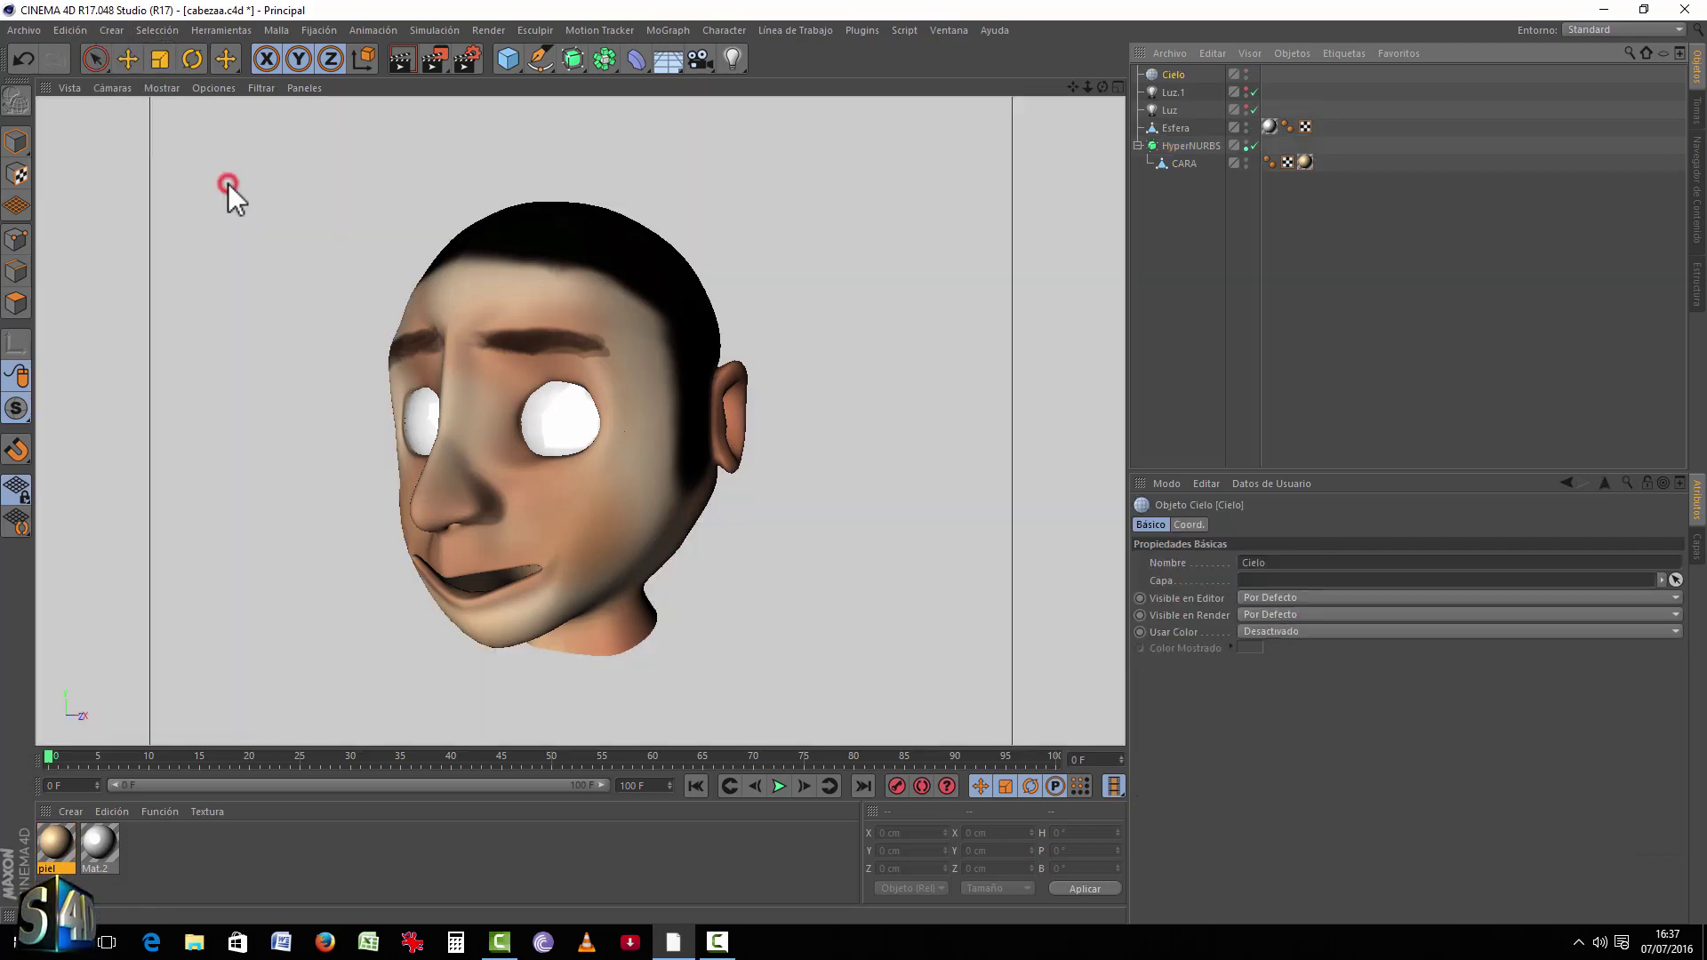
# Step: Create a new material with a pink color of H 0°, S 28% and V 80%, and apply it to the Cielo object
pyautogui.doubleClick(217, 856)
pyautogui.doubleClick(54, 845)
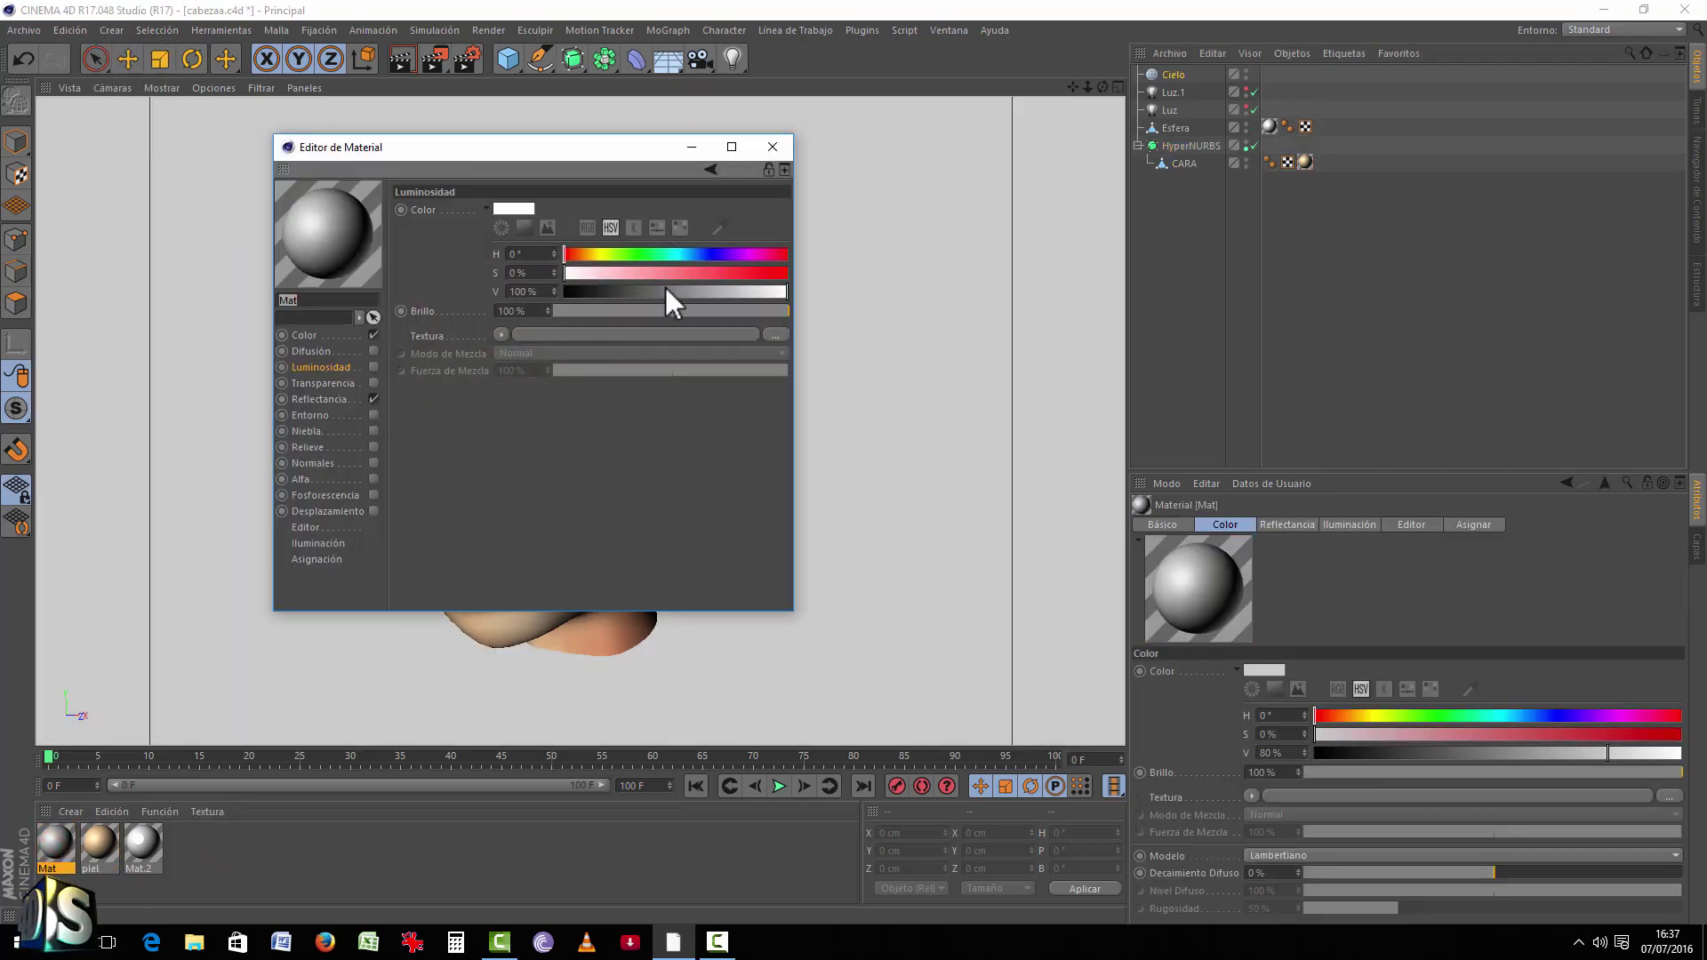
pyautogui.moveTo(672, 311); pyautogui.dragTo(595, 310)
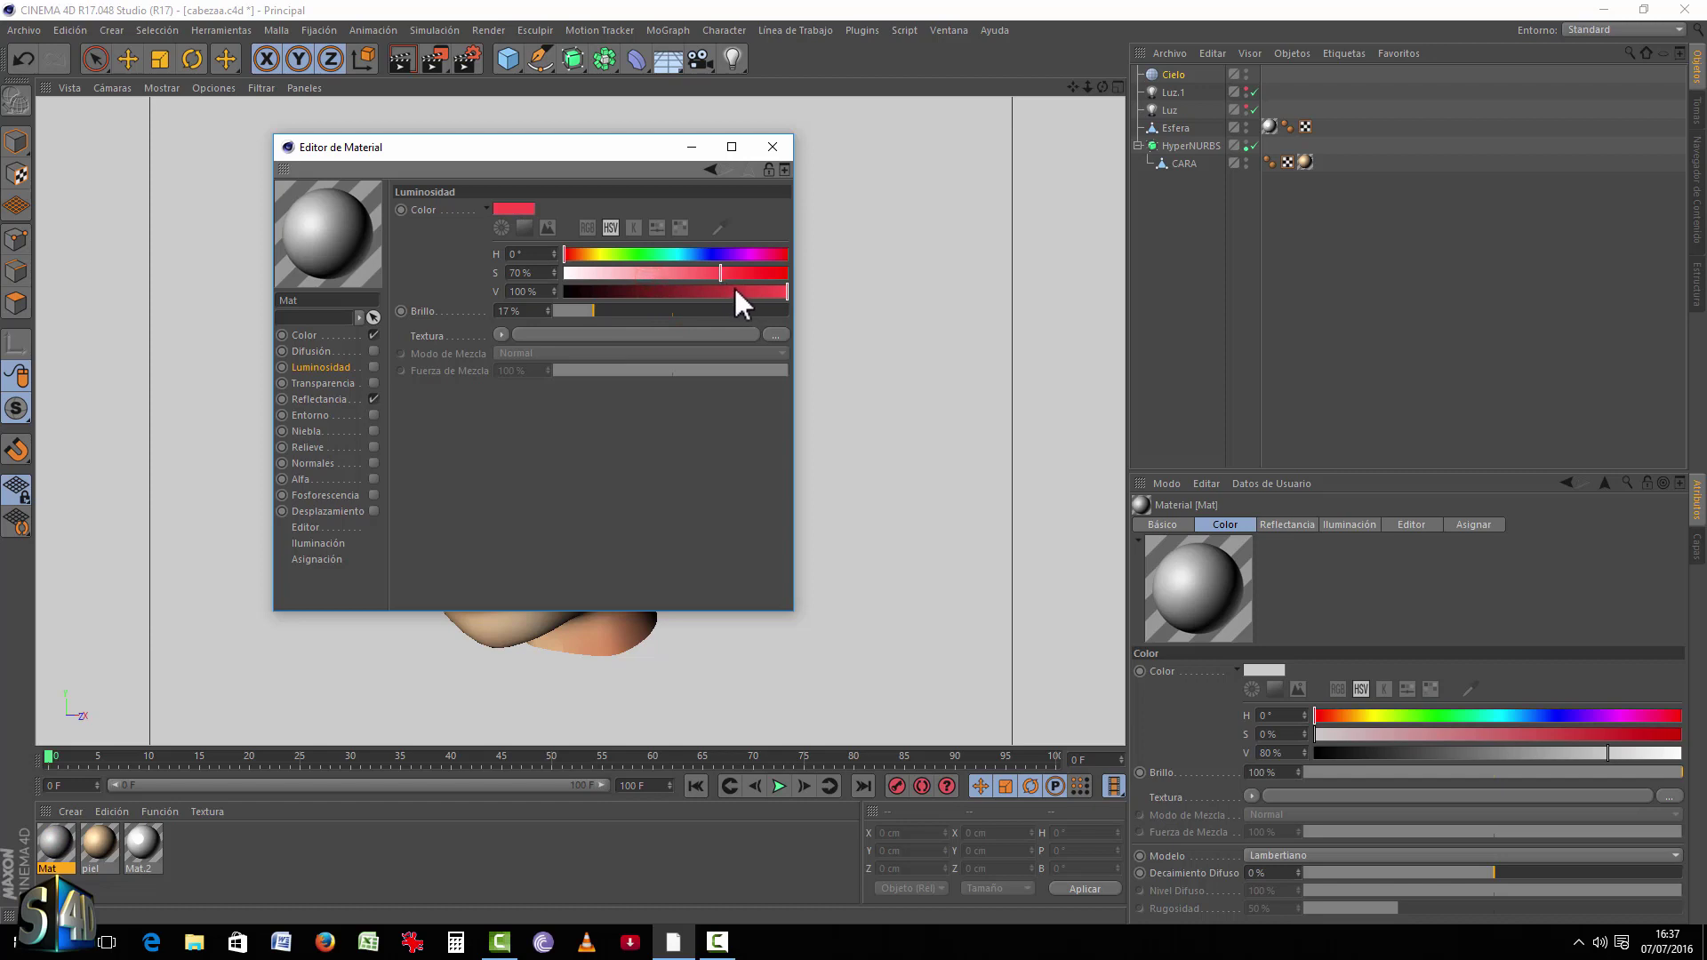
pyautogui.moveTo(733, 290); pyautogui.dragTo(635, 272)
pyautogui.click(322, 336)
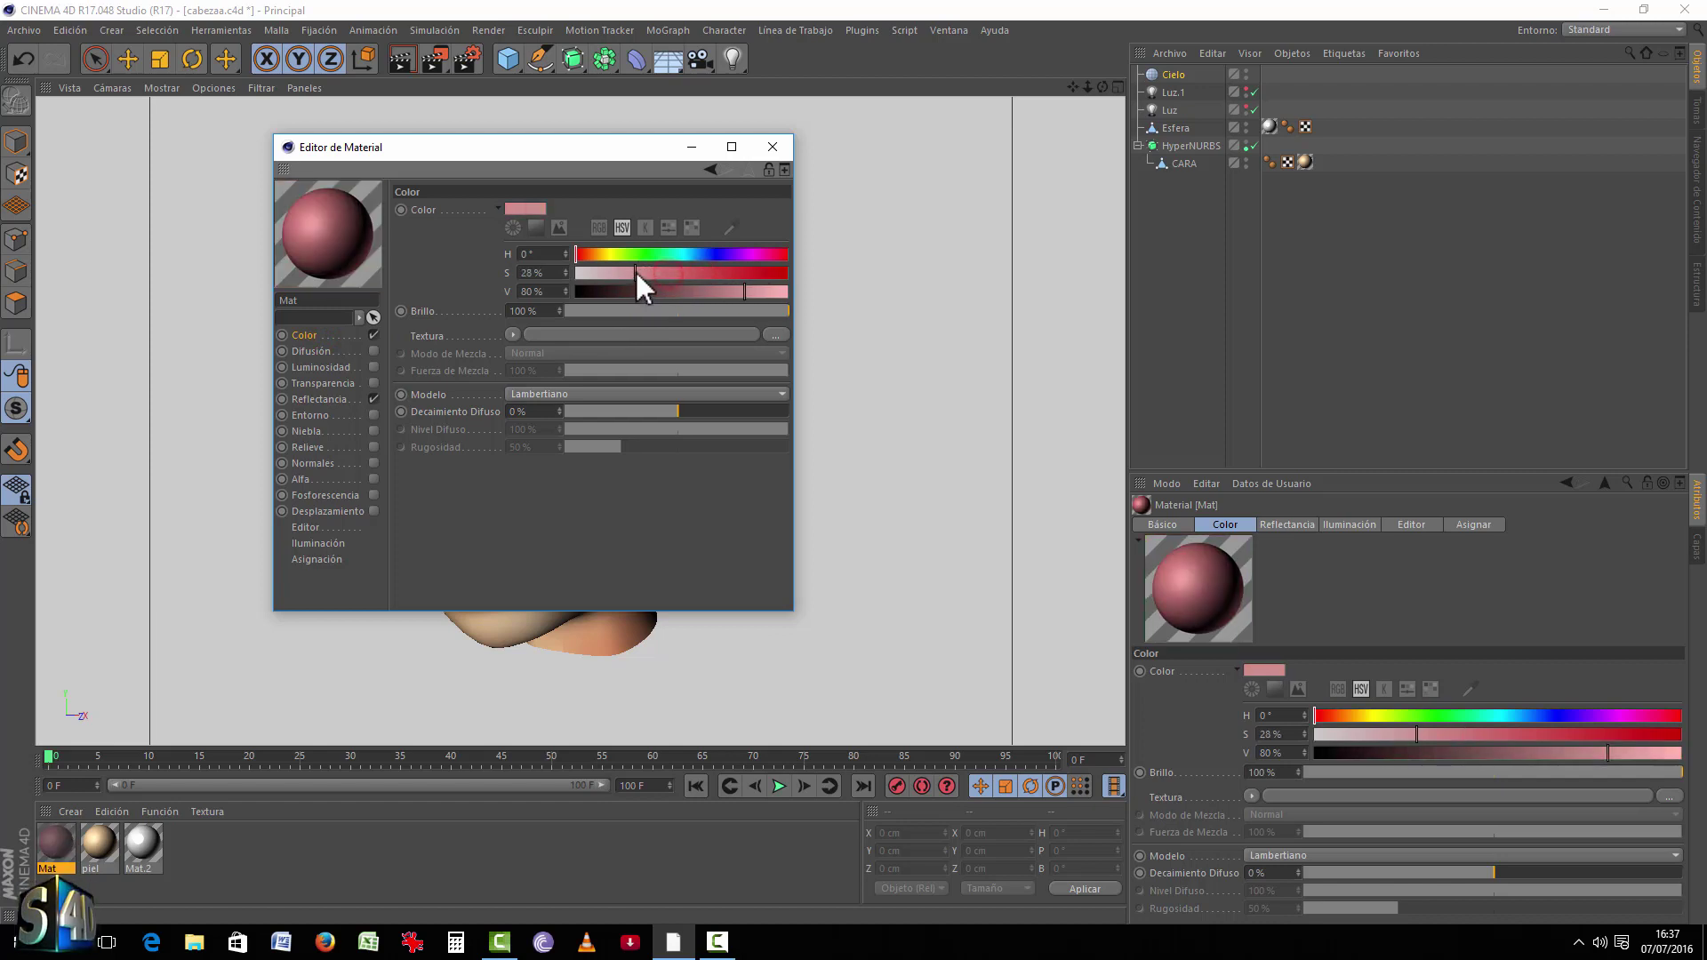
pyautogui.click(772, 148)
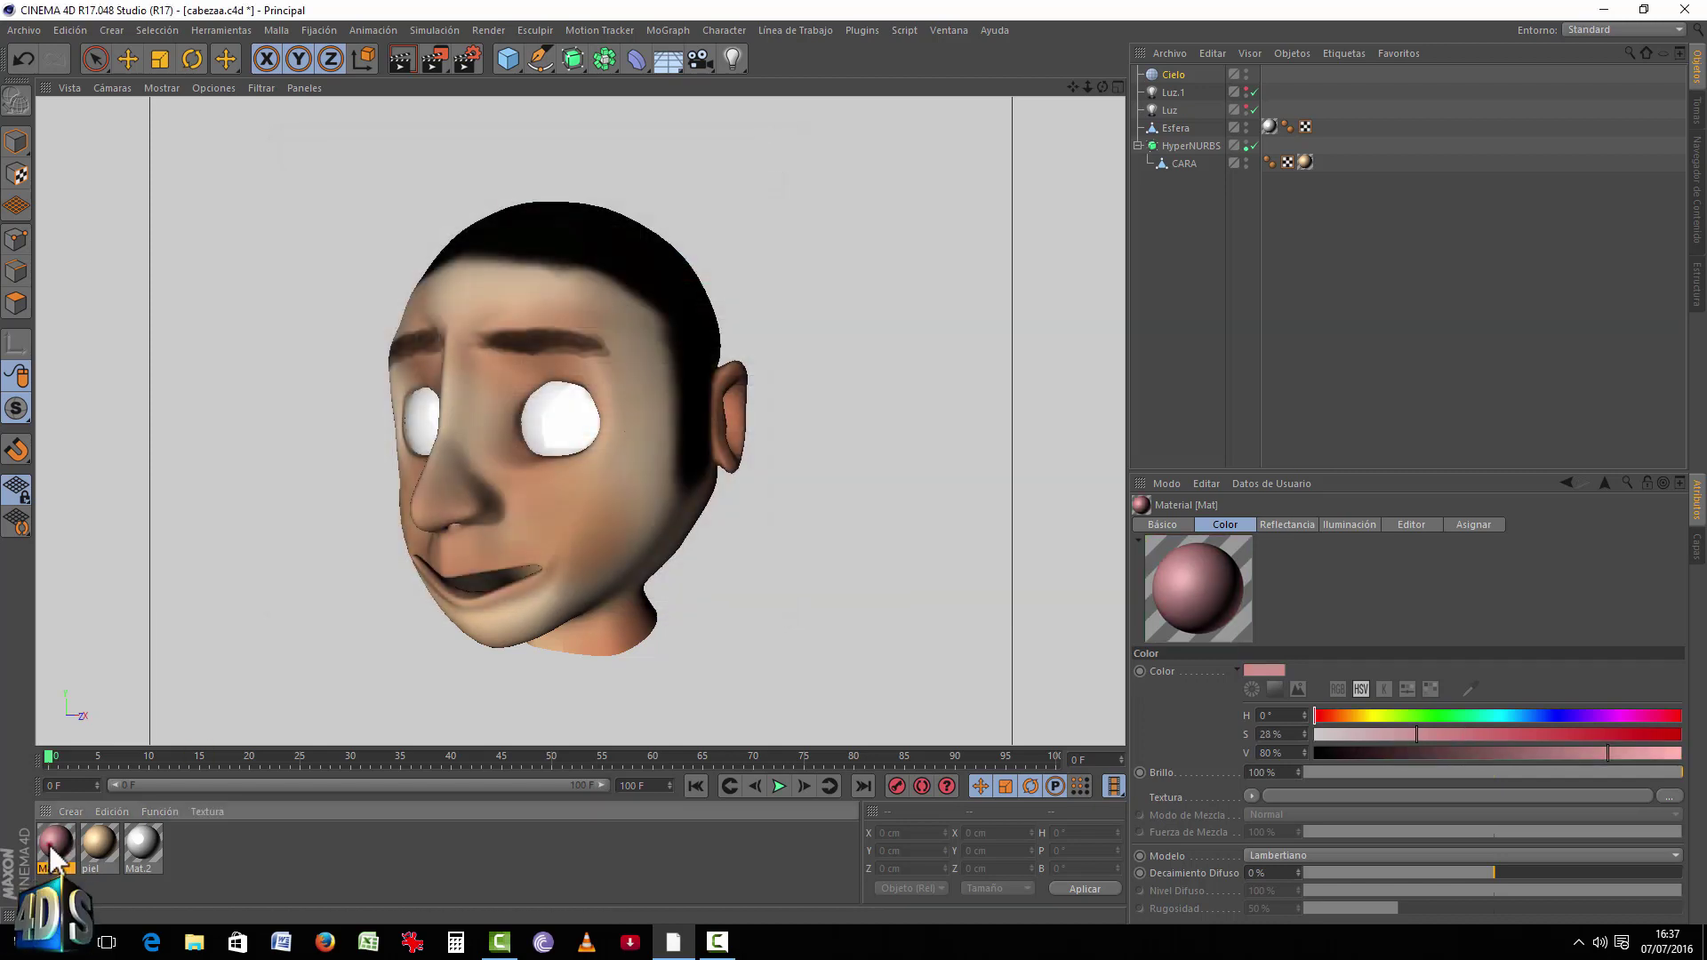
pyautogui.moveTo(1181, 68); pyautogui.dragTo(1182, 73)
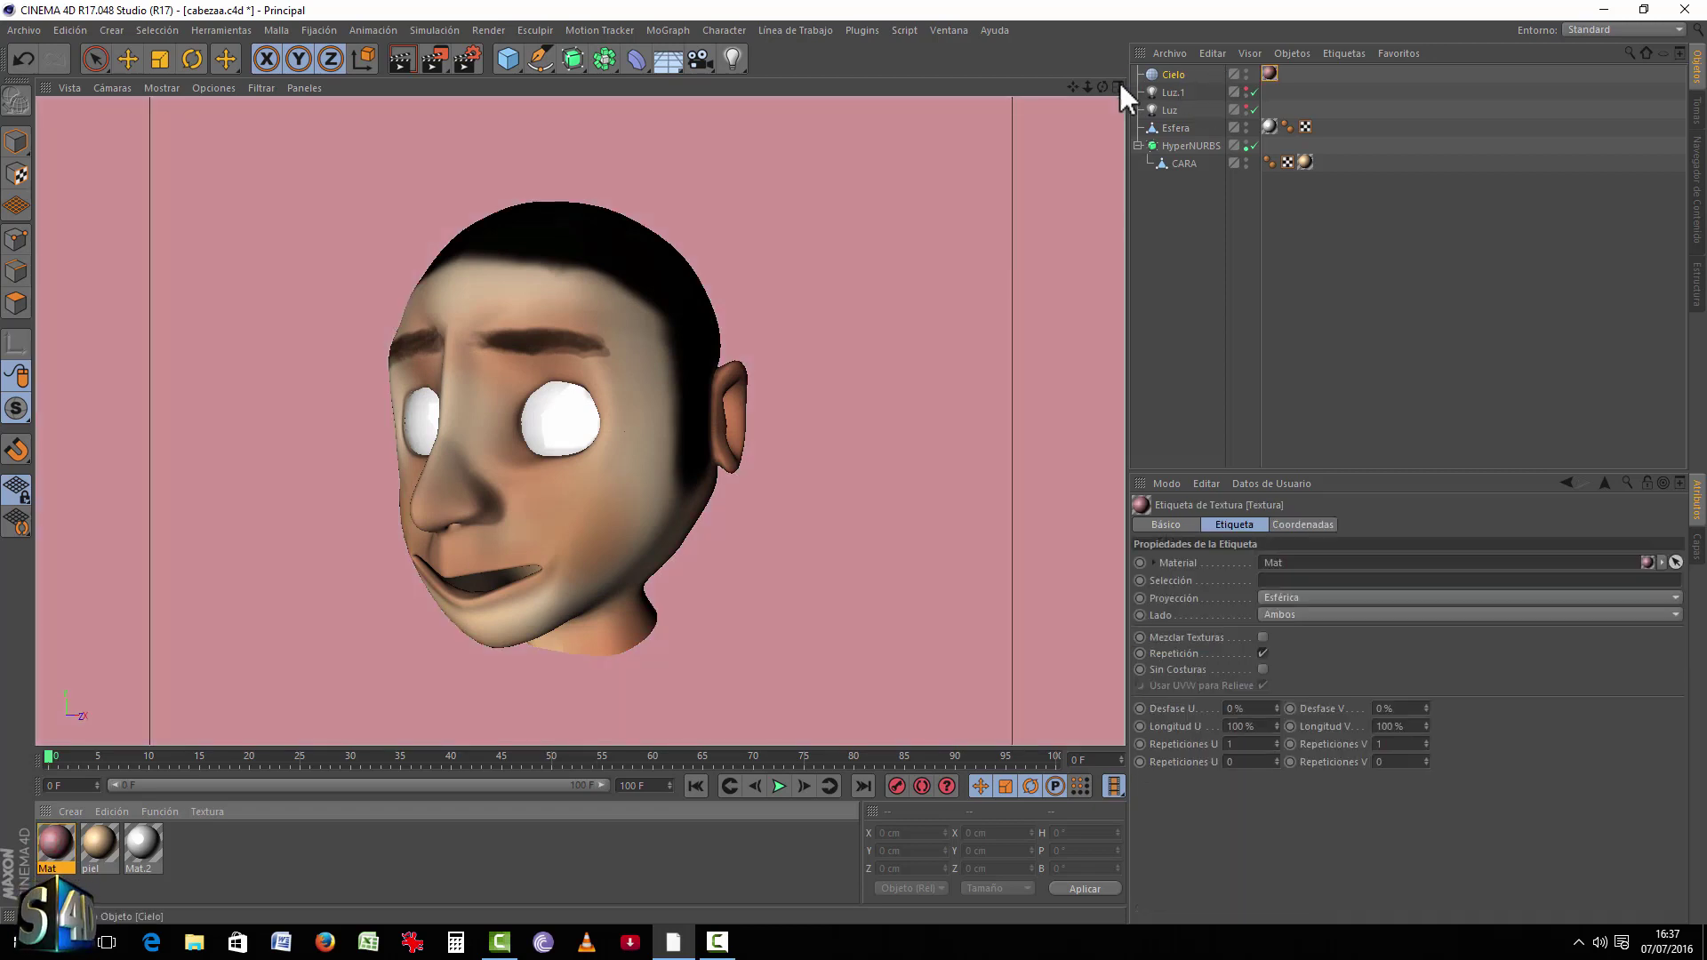
# Step: Set the intensity of both lights, Luz and Luz.1, to 57%, rendering the view before and after the change
pyautogui.click(399, 60)
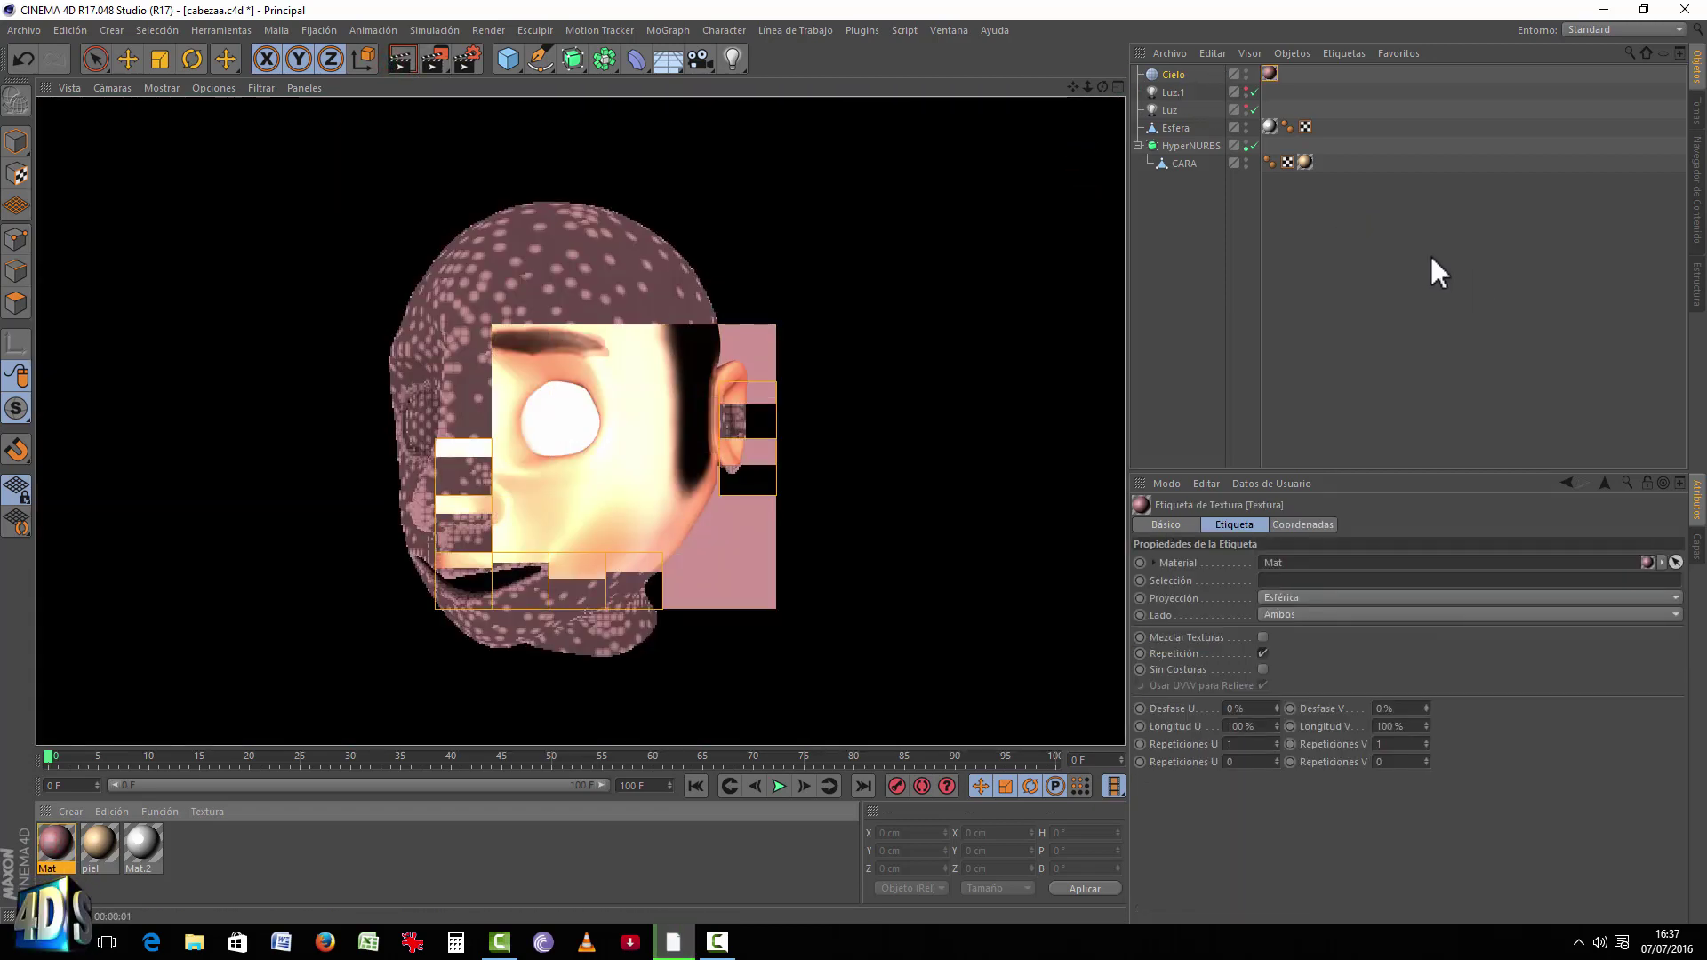
pyautogui.moveTo(1200, 88); pyautogui.dragTo(1161, 112)
pyautogui.moveTo(1591, 677); pyautogui.dragTo(1509, 670)
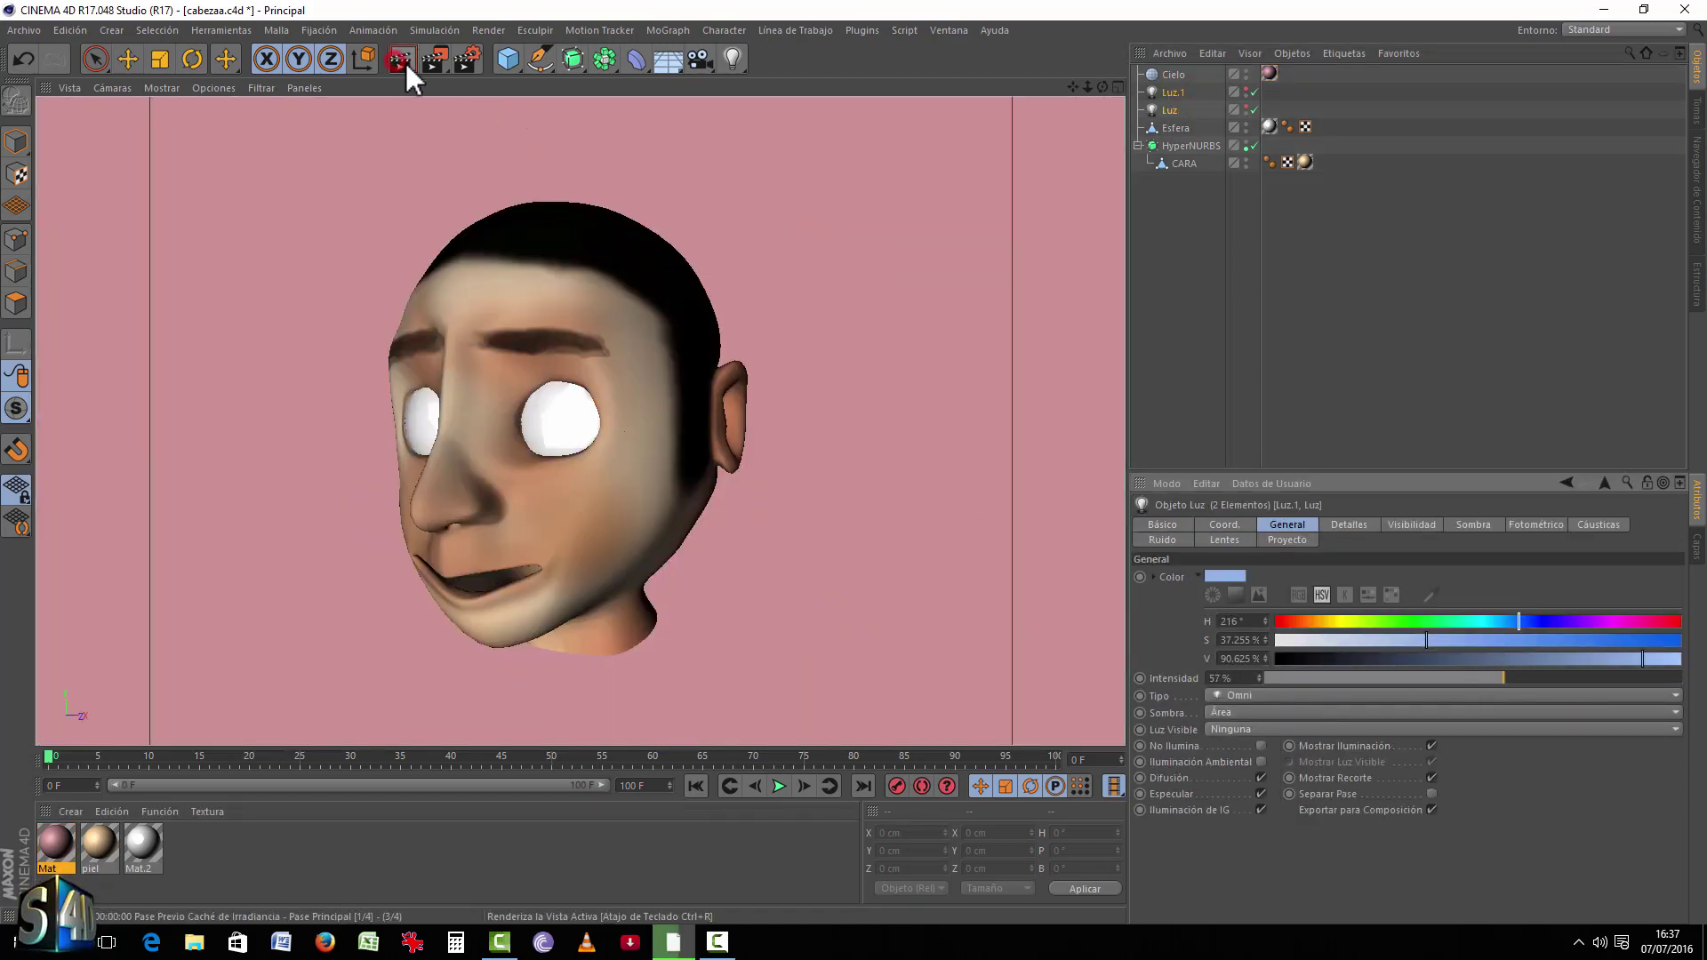
pyautogui.click(405, 62)
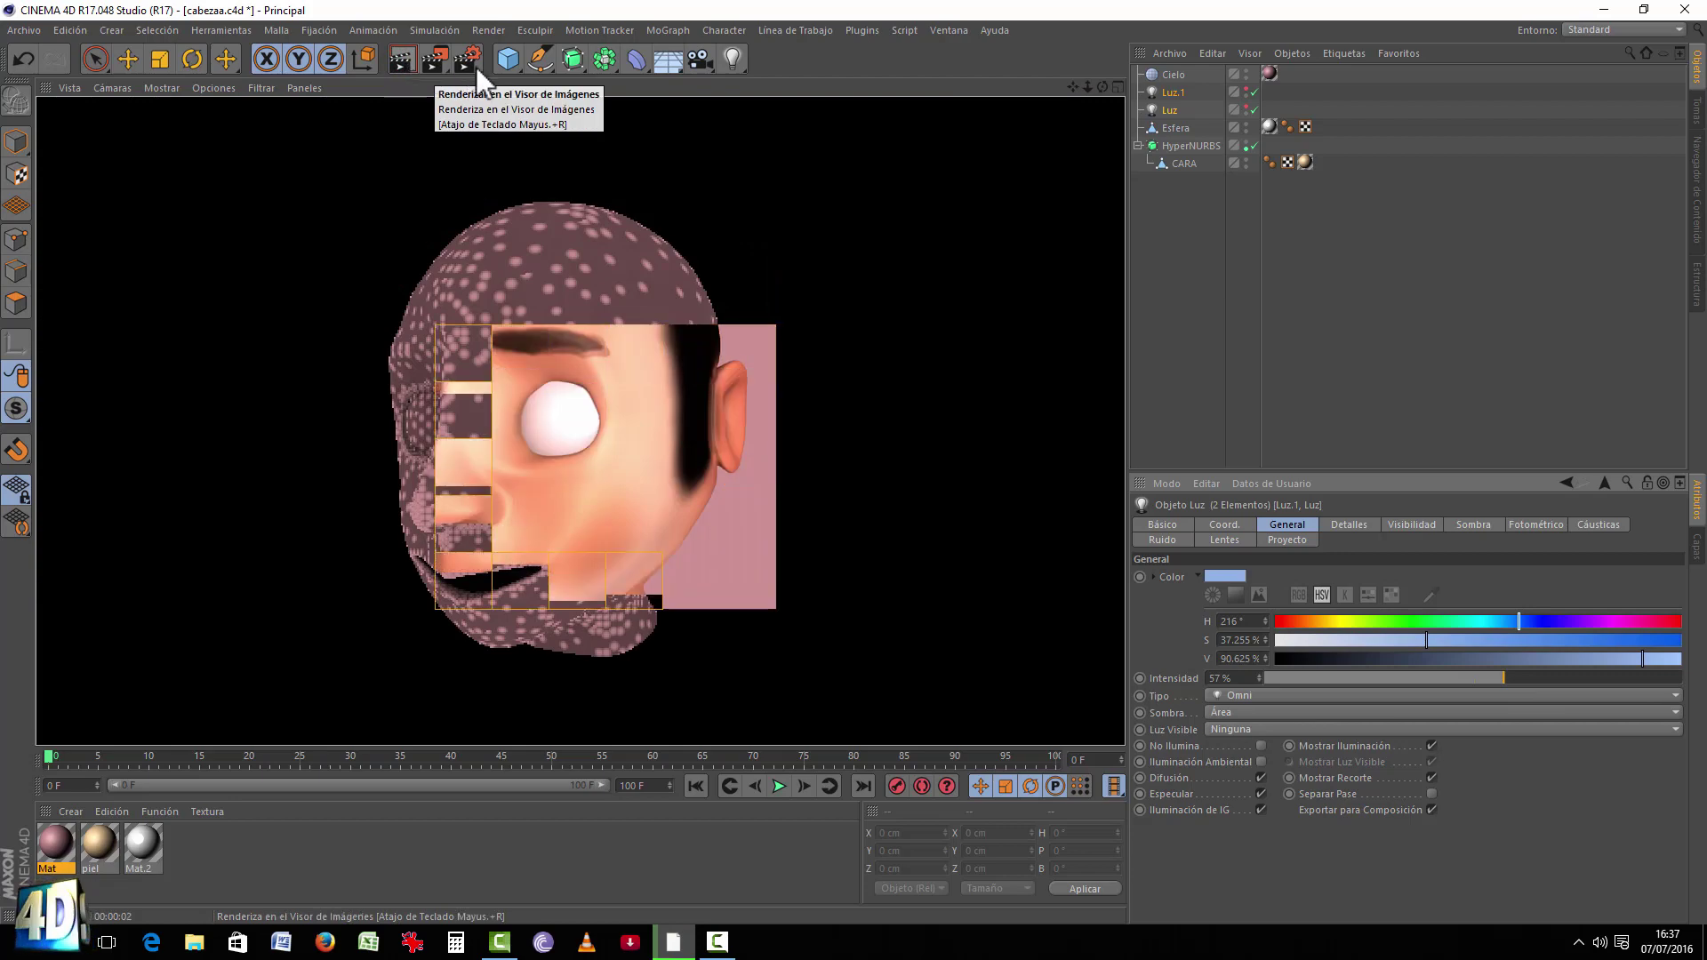
# Step: Darken the sky material's color to V 20% and render the view again
pyautogui.click(64, 844)
pyautogui.doubleClick(66, 846)
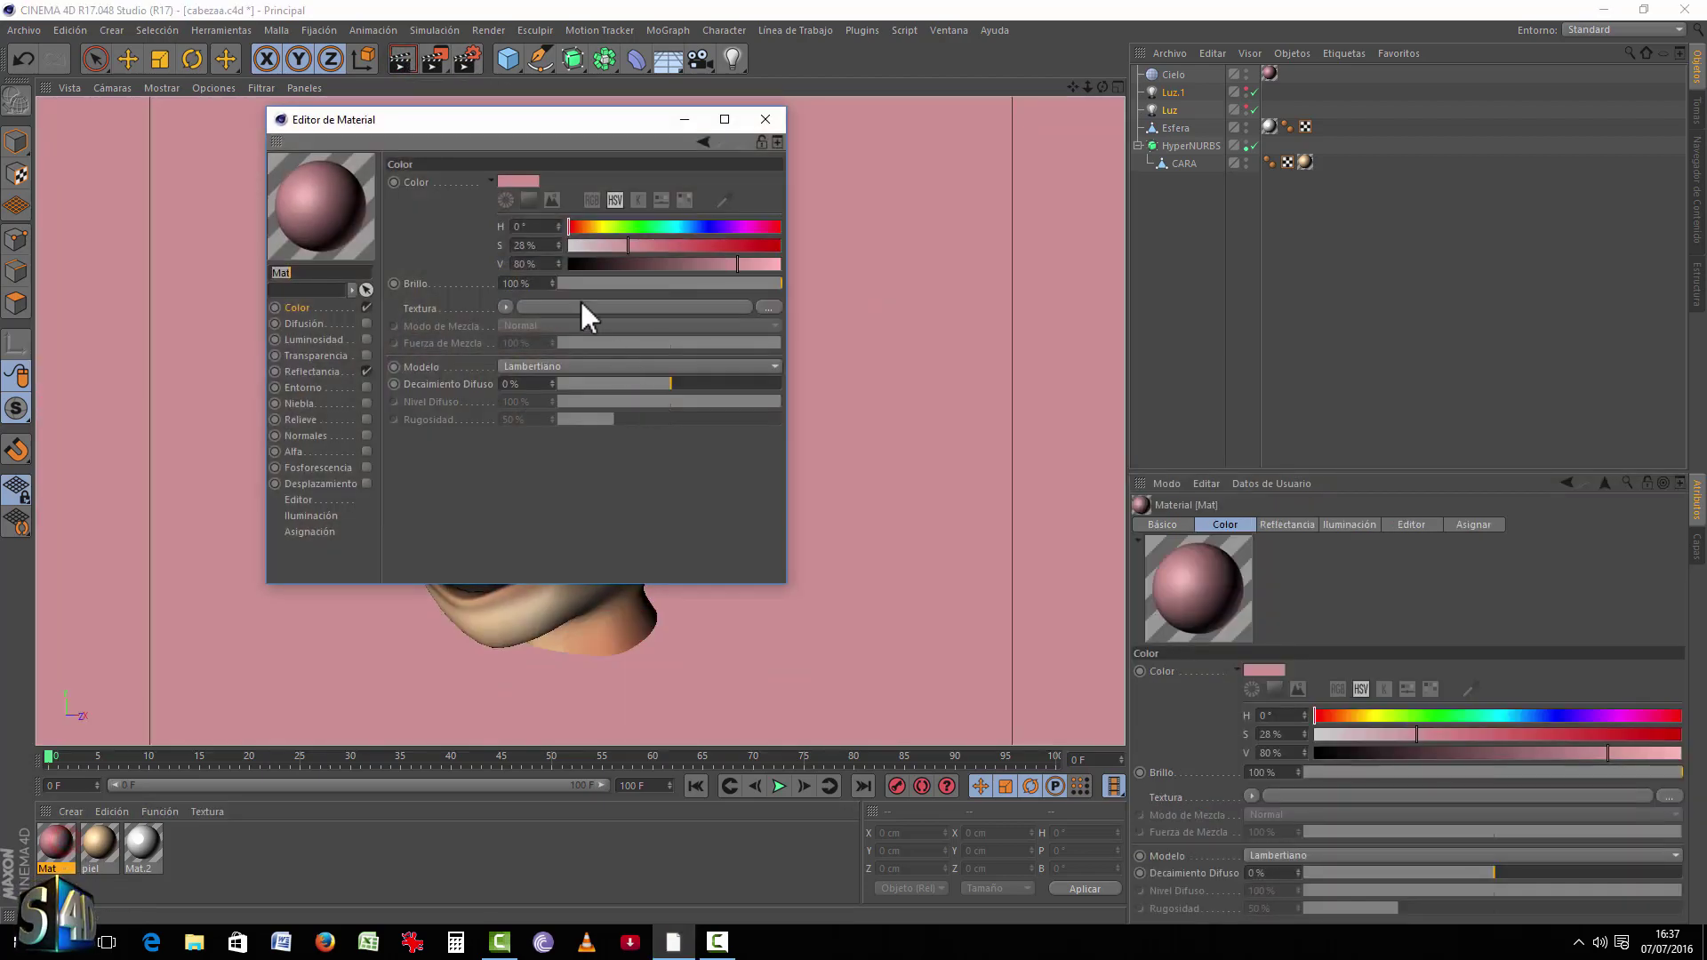
pyautogui.moveTo(628, 259); pyautogui.dragTo(611, 260)
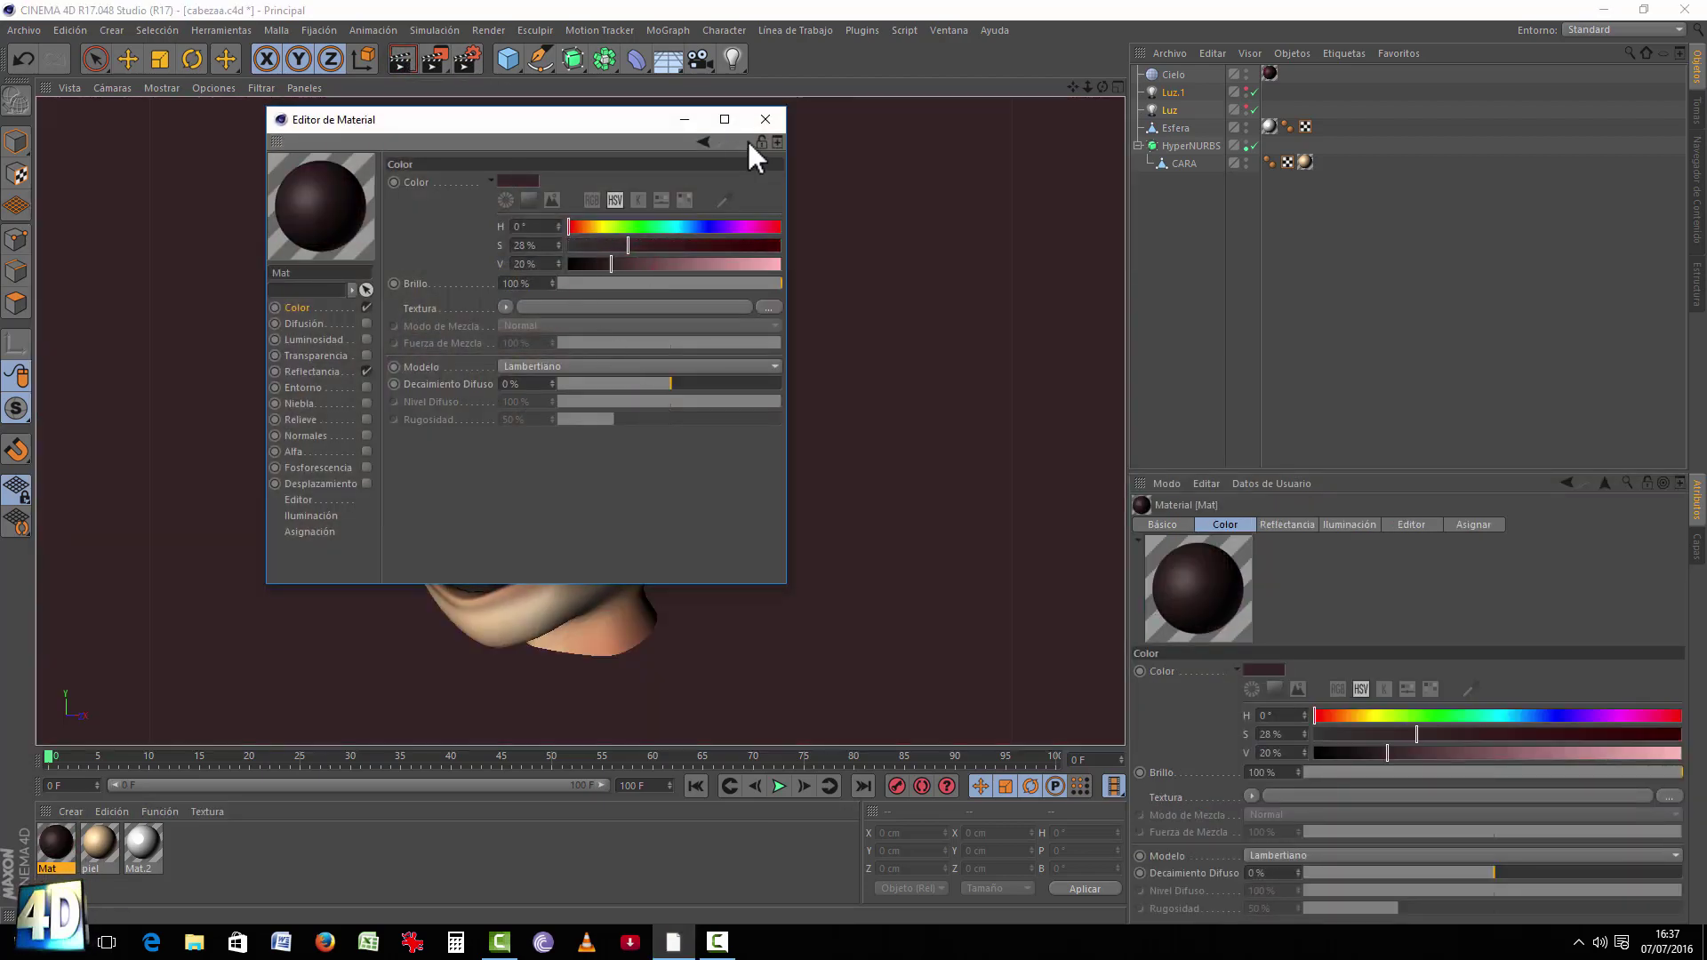
pyautogui.click(767, 121)
pyautogui.click(395, 55)
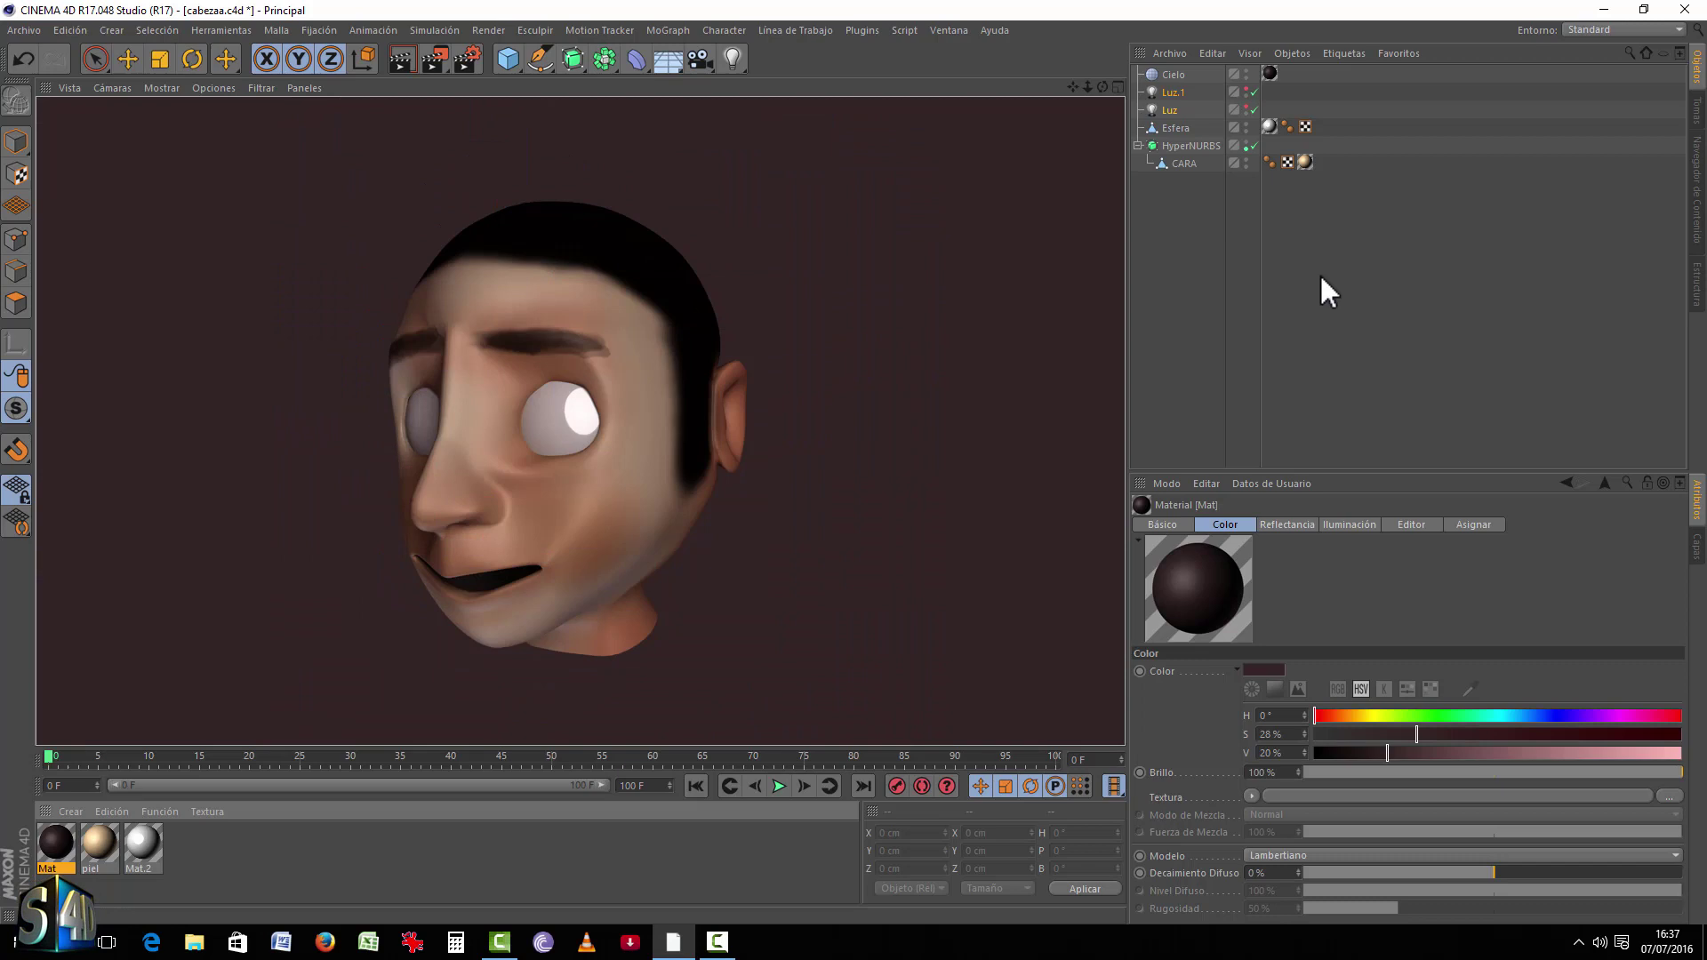
# Step: Switch to Model mode, select the CARA object and render the head from a more frontal angle
pyautogui.keyDown('alt'); pyautogui.moveTo(773, 438); pyautogui.dragTo(83, 207); pyautogui.keyUp('alt')
pyautogui.click(20, 147)
pyautogui.keyDown('alt'); pyautogui.moveTo(509, 338); pyautogui.dragTo(642, 331, button='middle'); pyautogui.keyUp('alt')
pyautogui.keyDown('alt'); pyautogui.moveTo(690, 324); pyautogui.dragTo(729, 328); pyautogui.keyUp('alt')
pyautogui.click(1183, 162)
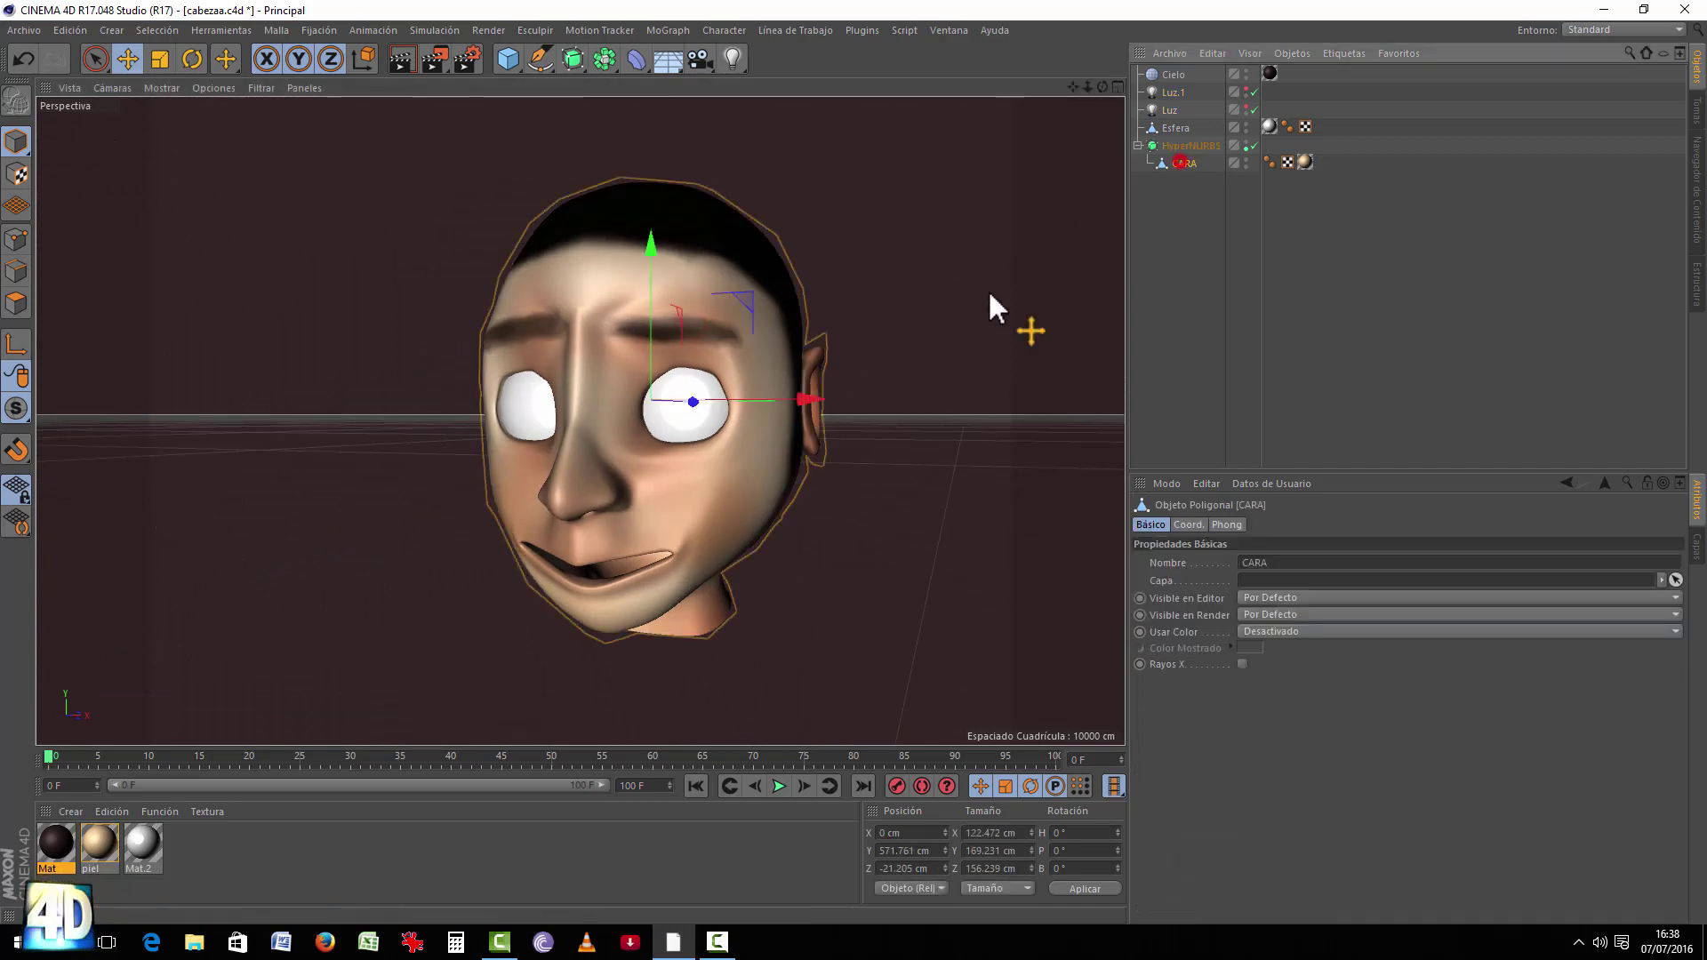
pyautogui.keyDown('alt'); pyautogui.moveTo(988, 293); pyautogui.dragTo(756, 267); pyautogui.keyUp('alt')
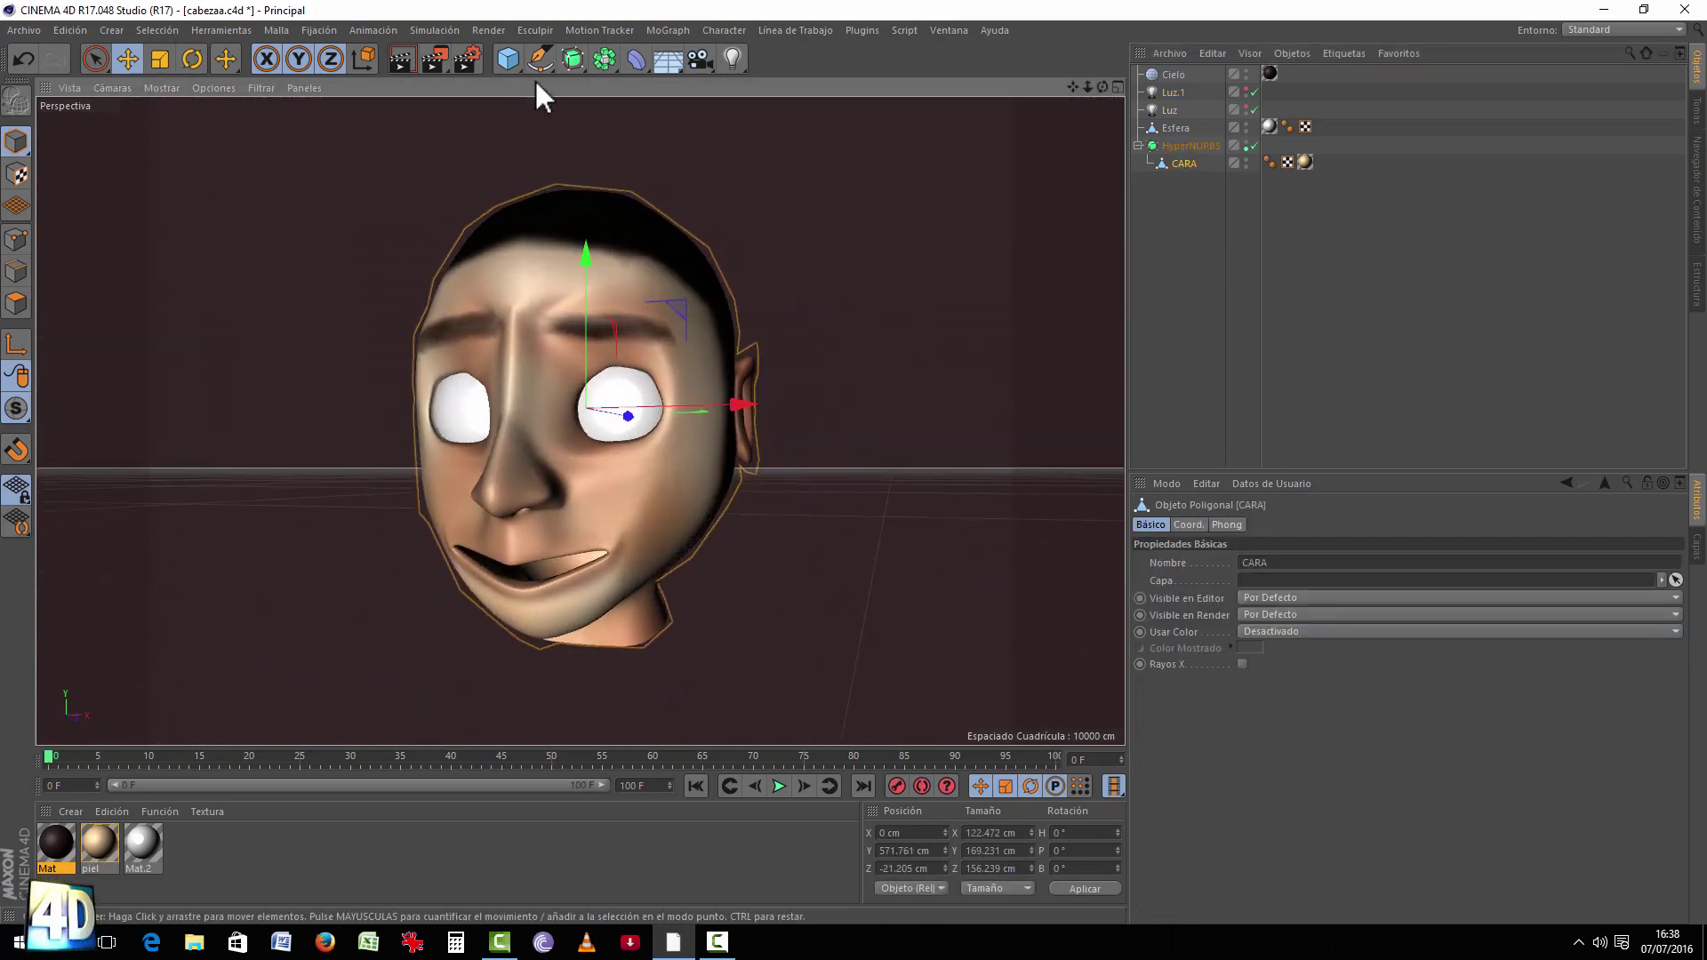
pyautogui.click(400, 60)
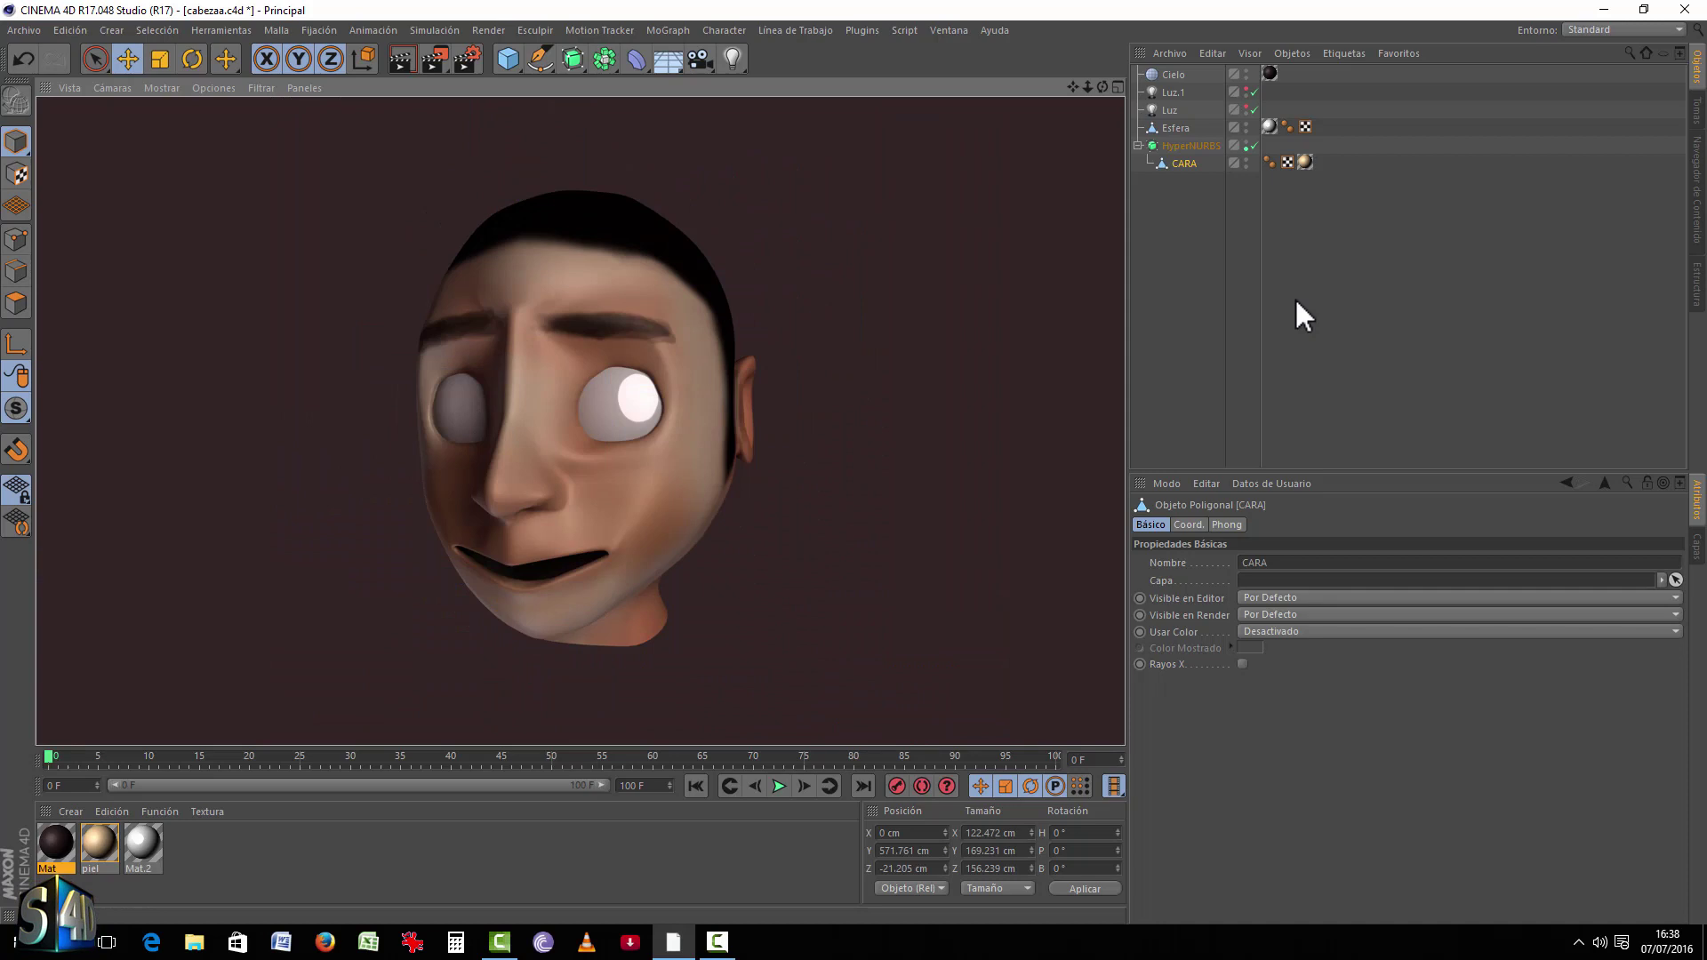
# Step: Render the head from its ear side, from the opposite three-quarter angle and again from a near-frontal angle
pyautogui.keyDown('alt'); pyautogui.moveTo(762, 344); pyautogui.dragTo(810, 311); pyautogui.keyUp('alt')
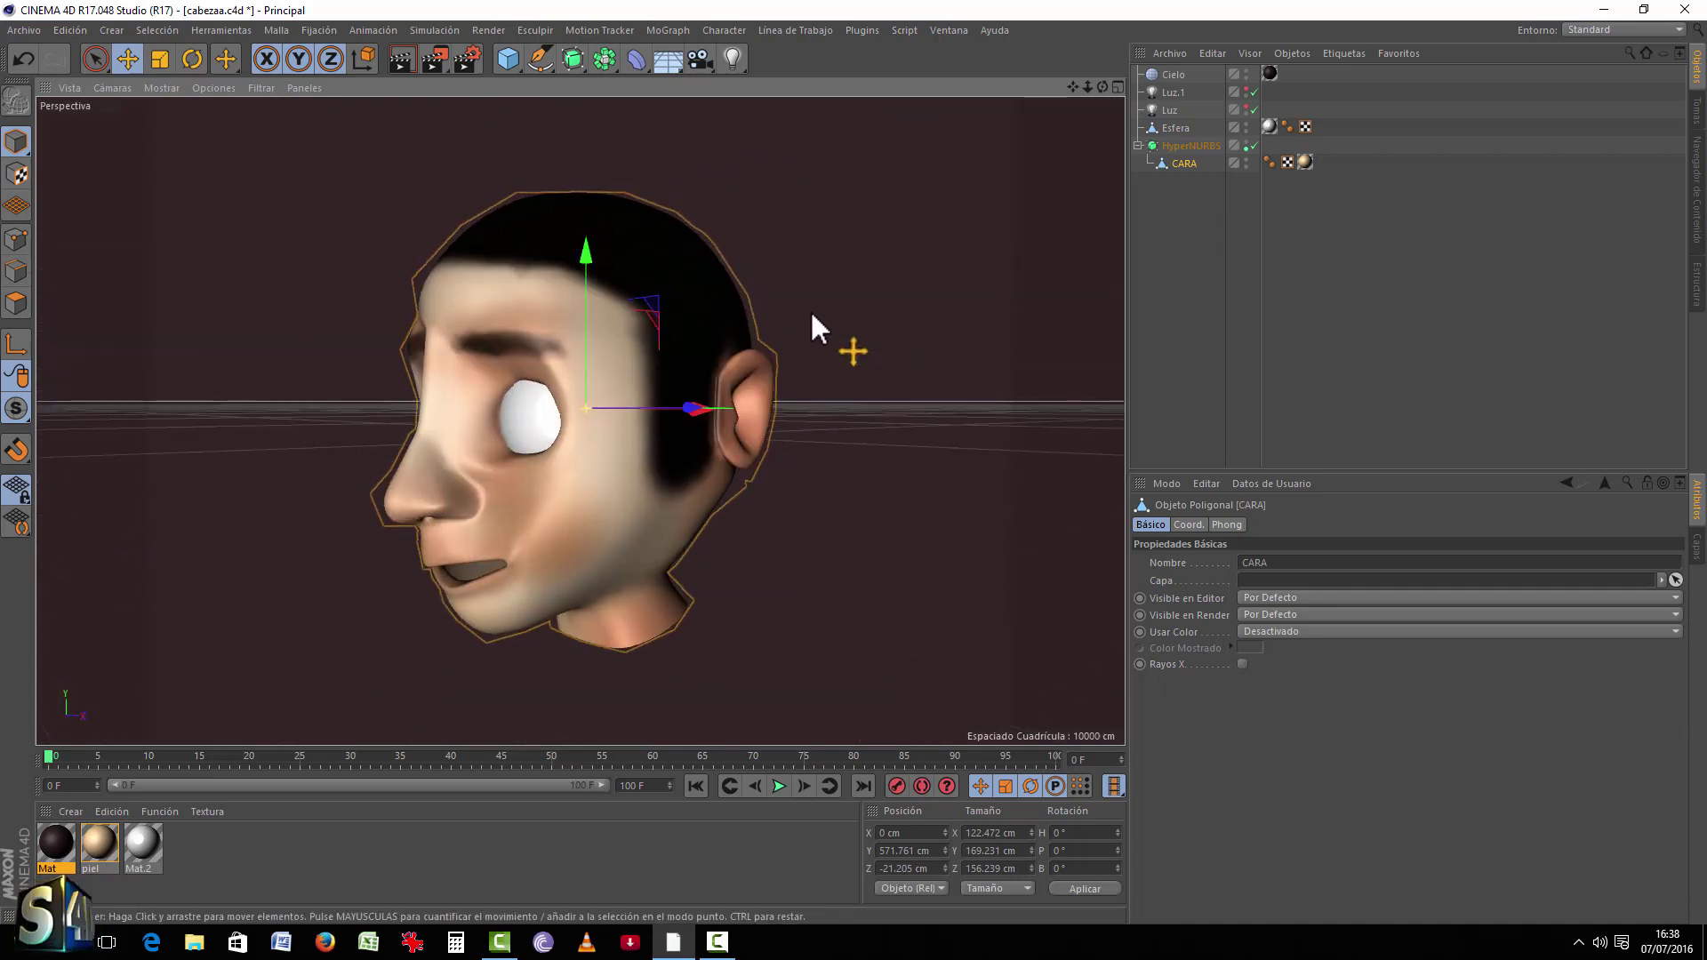
pyautogui.click(404, 59)
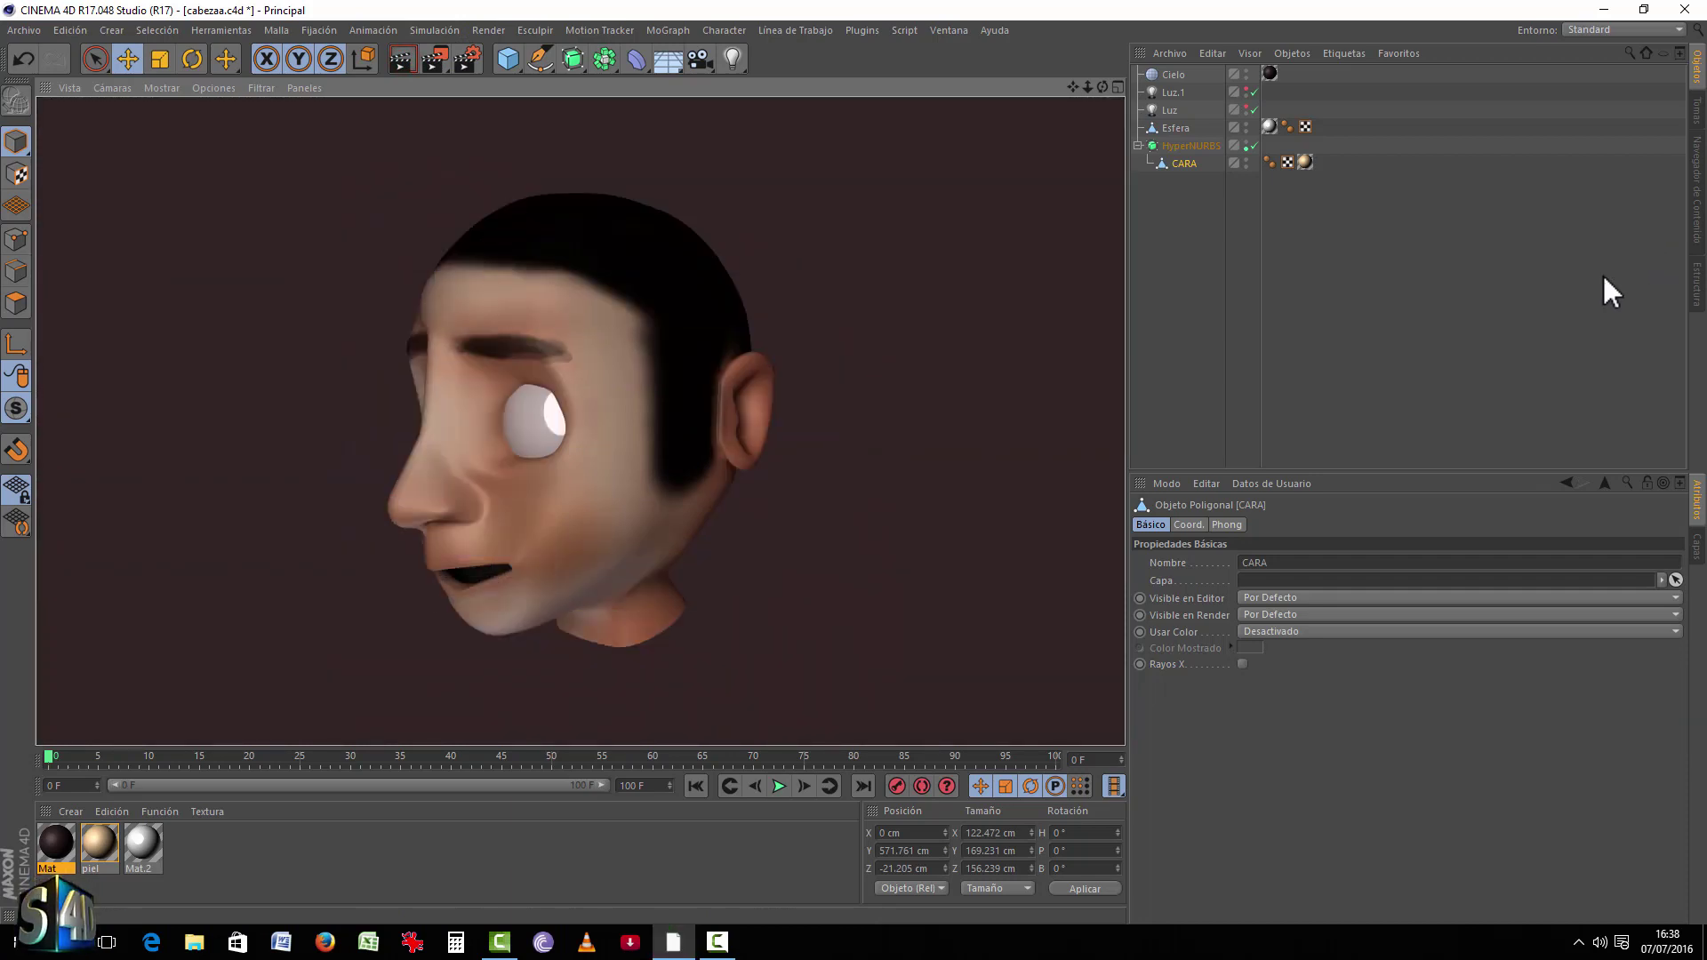
pyautogui.keyDown('alt'); pyautogui.moveTo(826, 314); pyautogui.dragTo(585, 324); pyautogui.keyUp('alt')
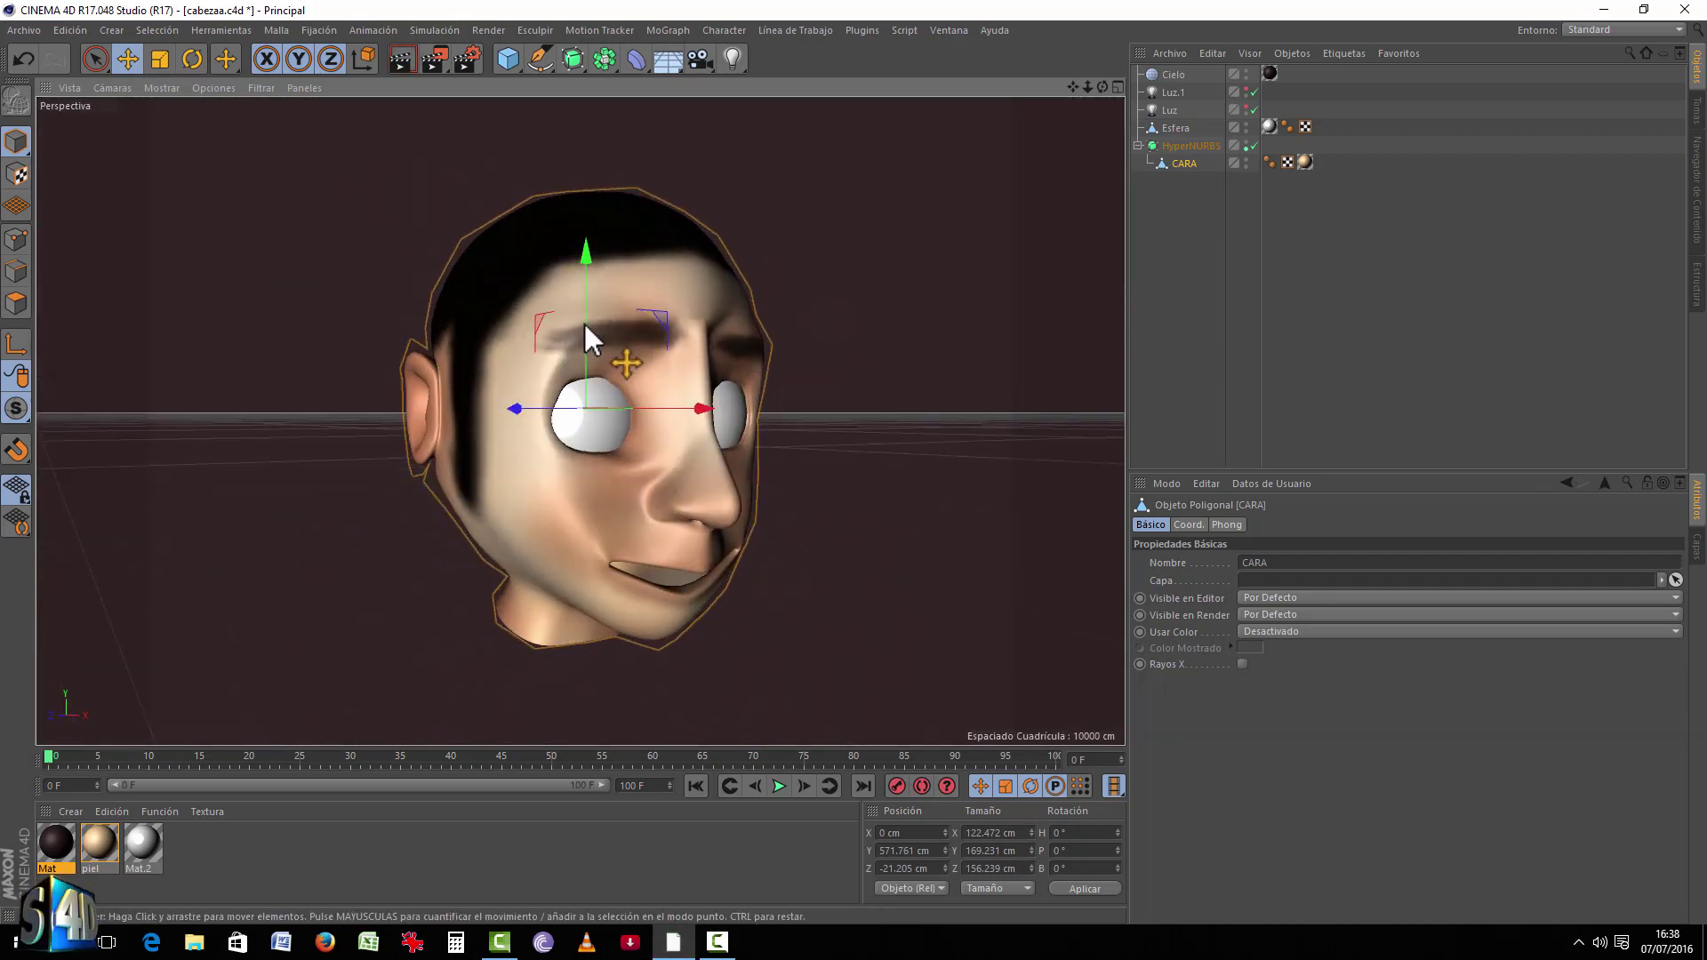
pyautogui.click(403, 61)
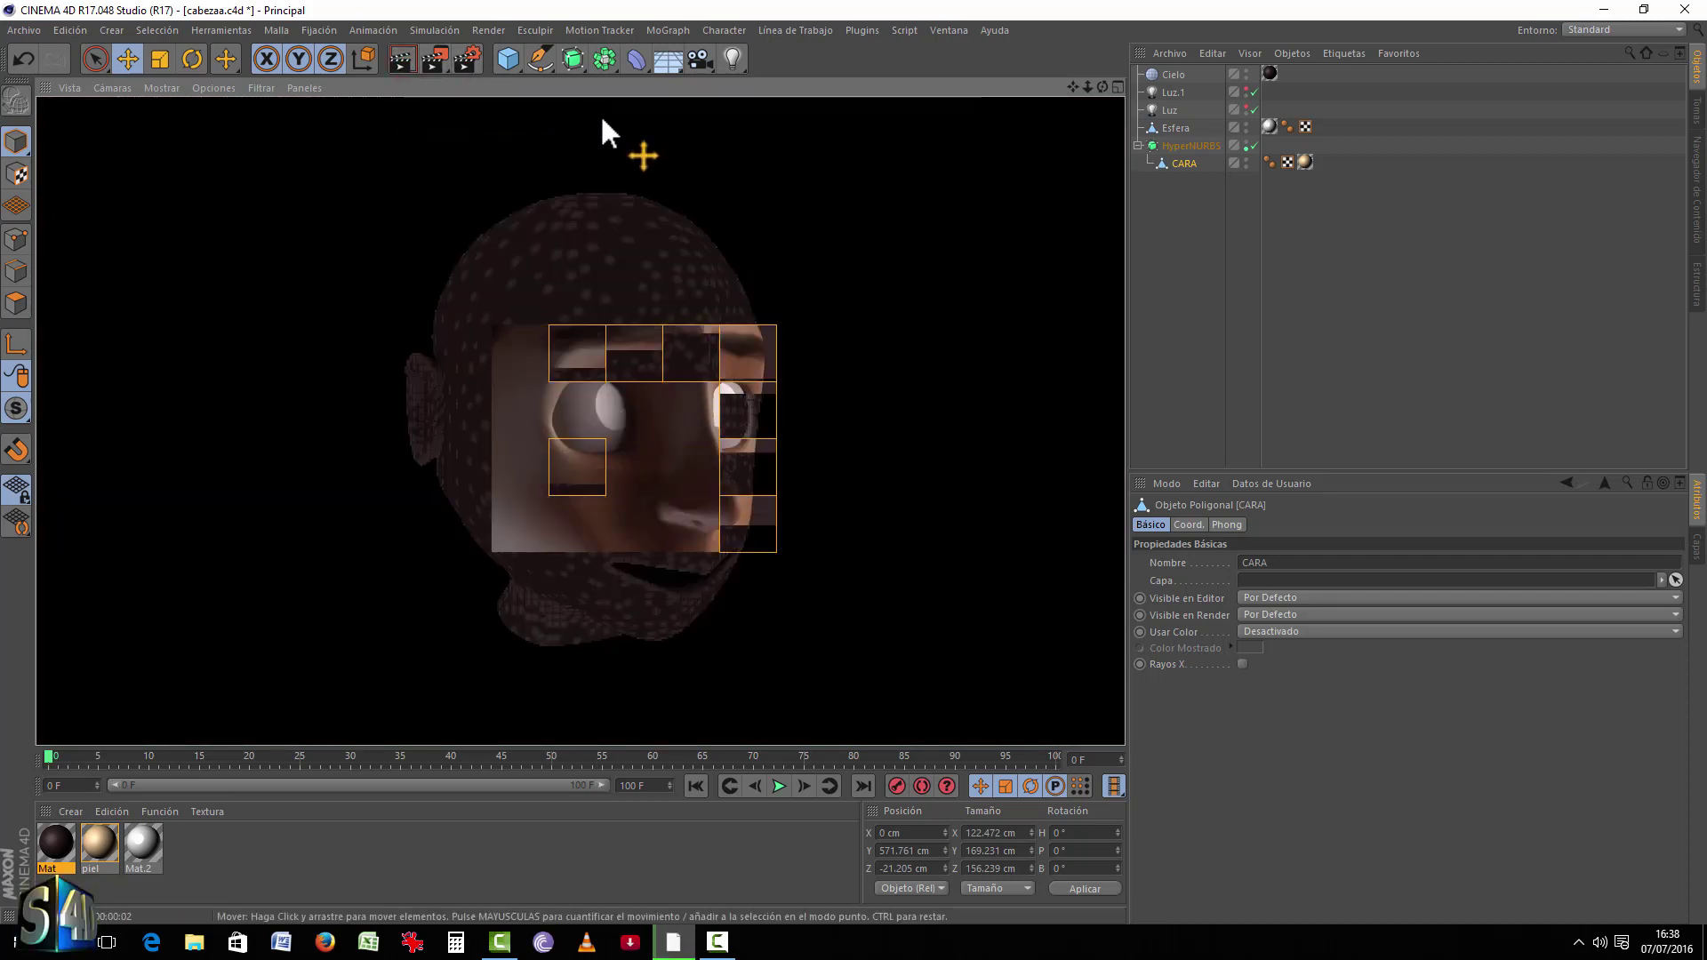
pyautogui.click(526, 269)
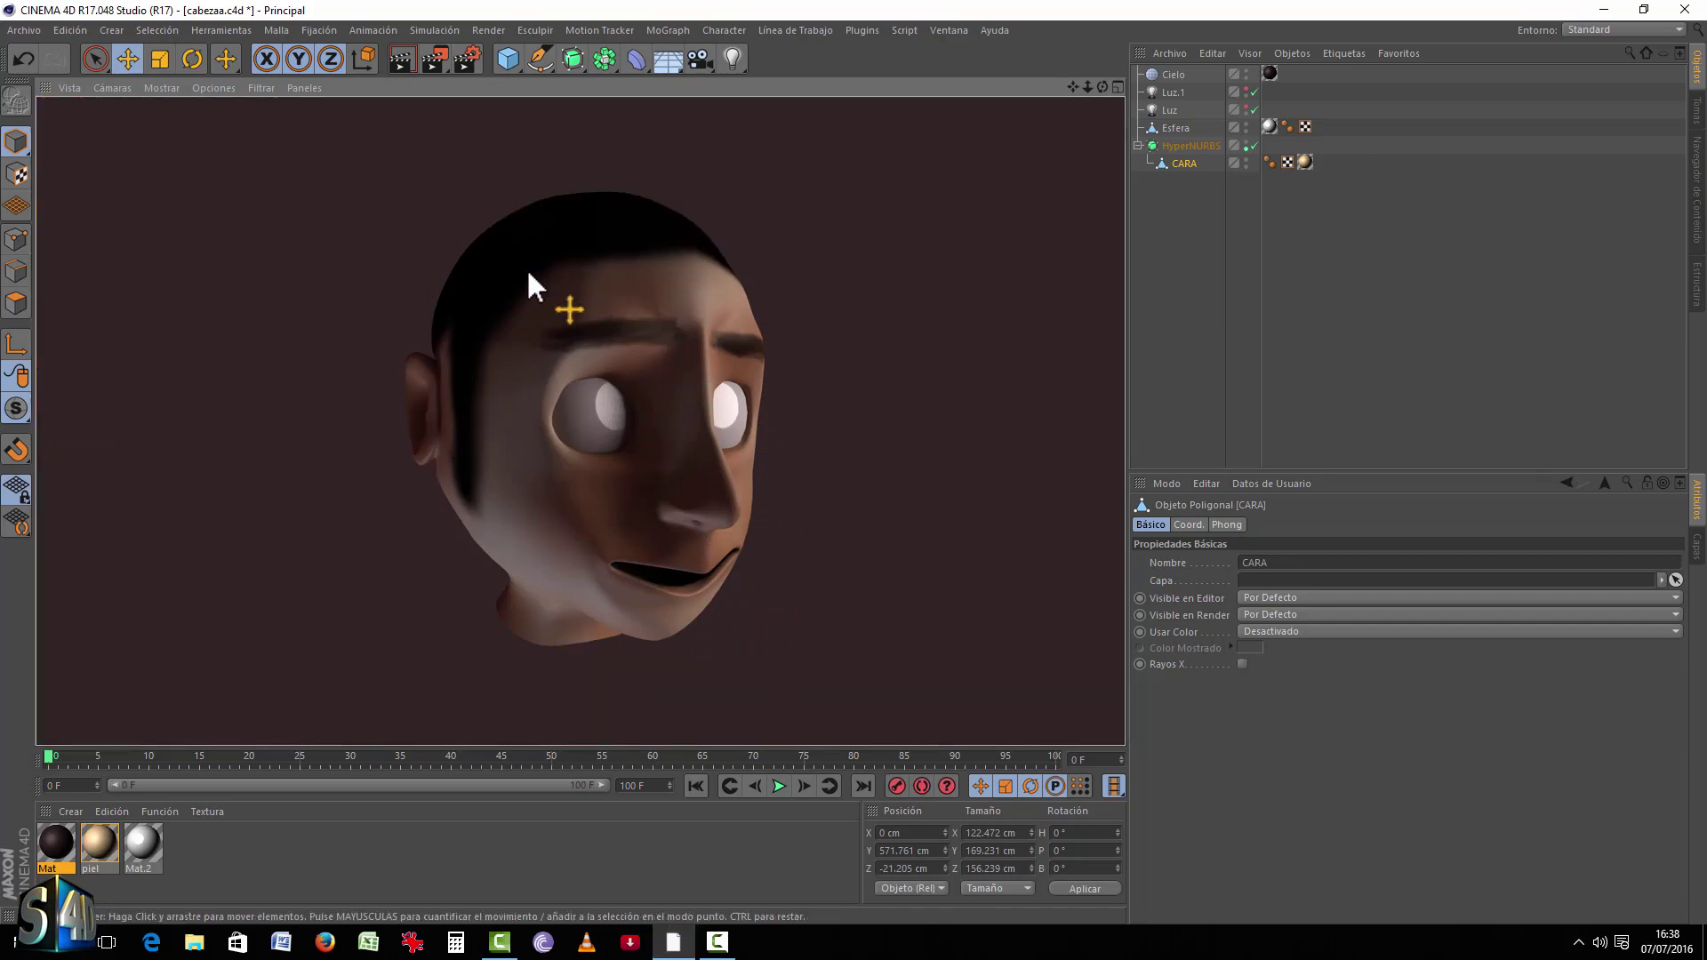
pyautogui.keyDown('alt'); pyautogui.moveTo(526, 268); pyautogui.dragTo(734, 278); pyautogui.keyUp('alt')
pyautogui.click(401, 61)
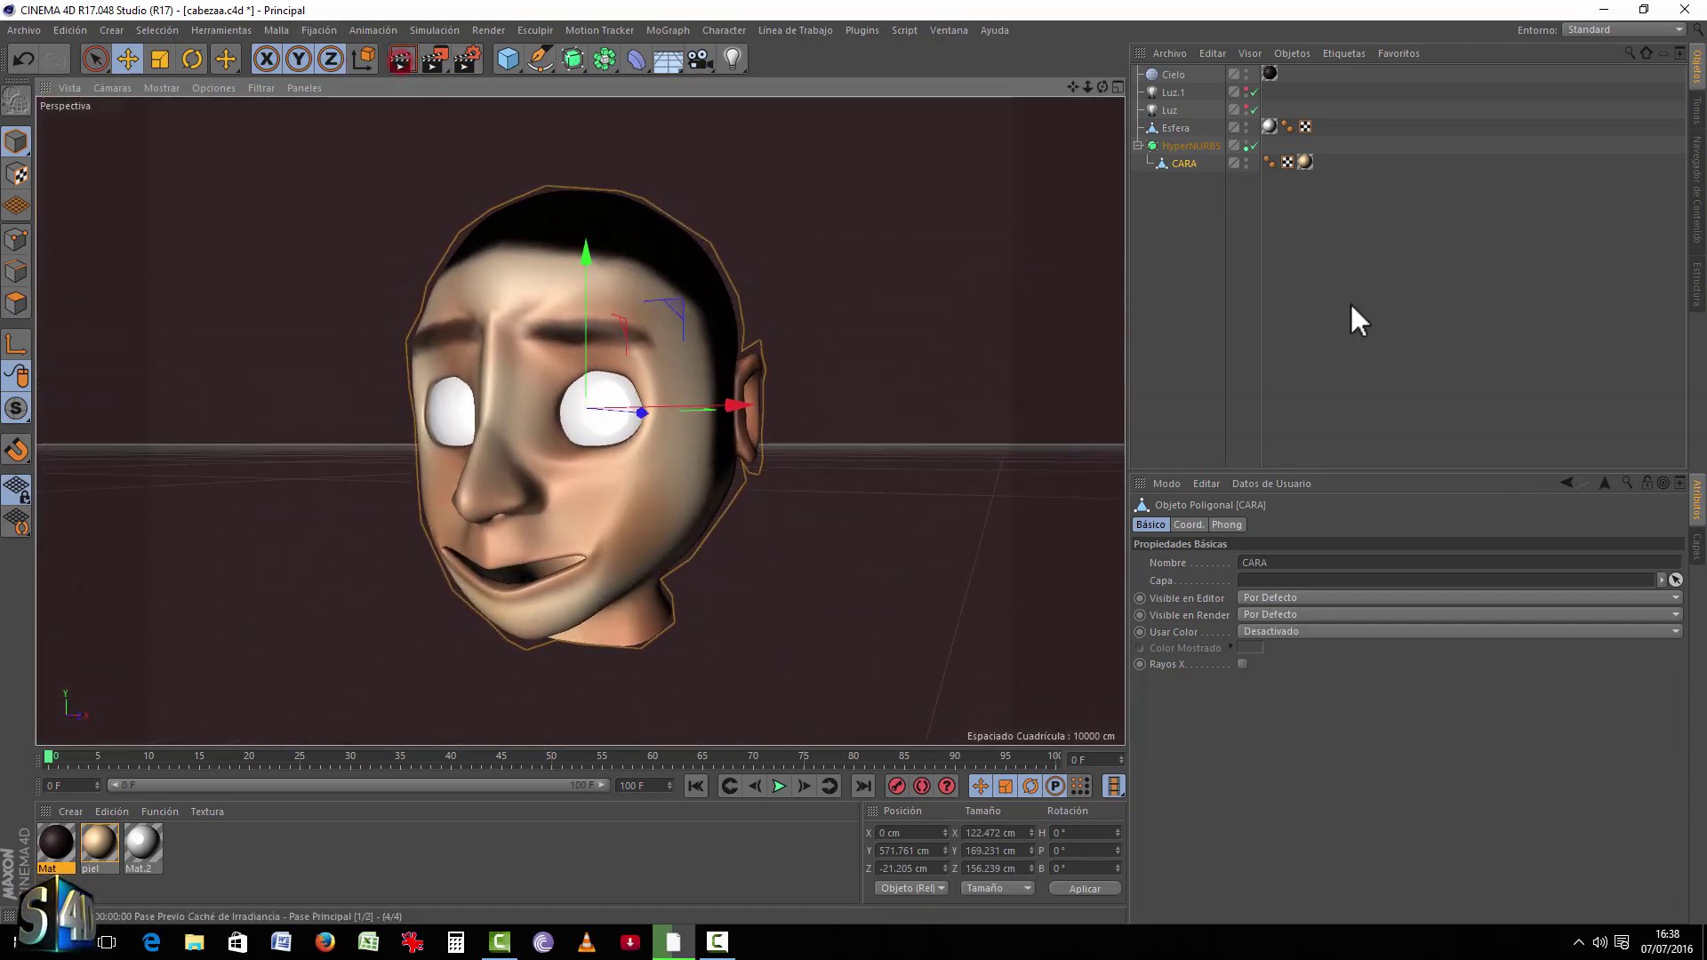